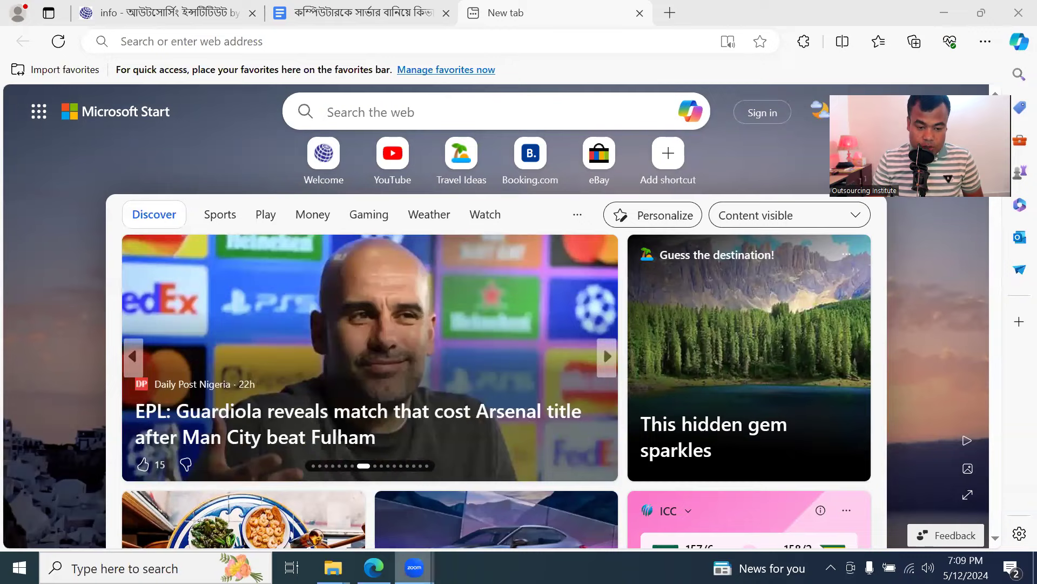
Load outsourcinghelp.net/info, close the older tab, and open the Google Docs WordPress install notes
left_click(601, 37)
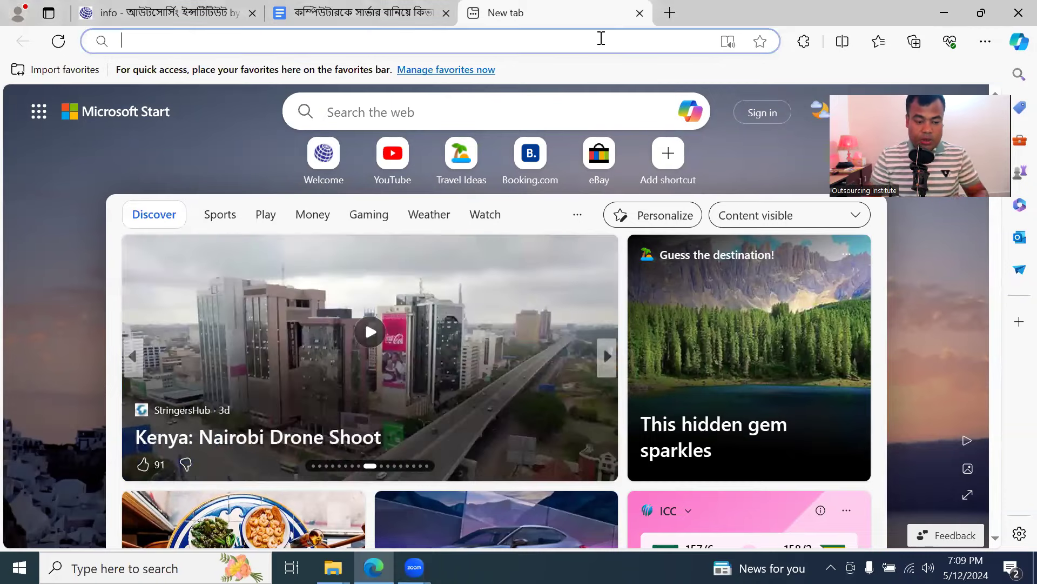
type("outsourcinghelp.net")
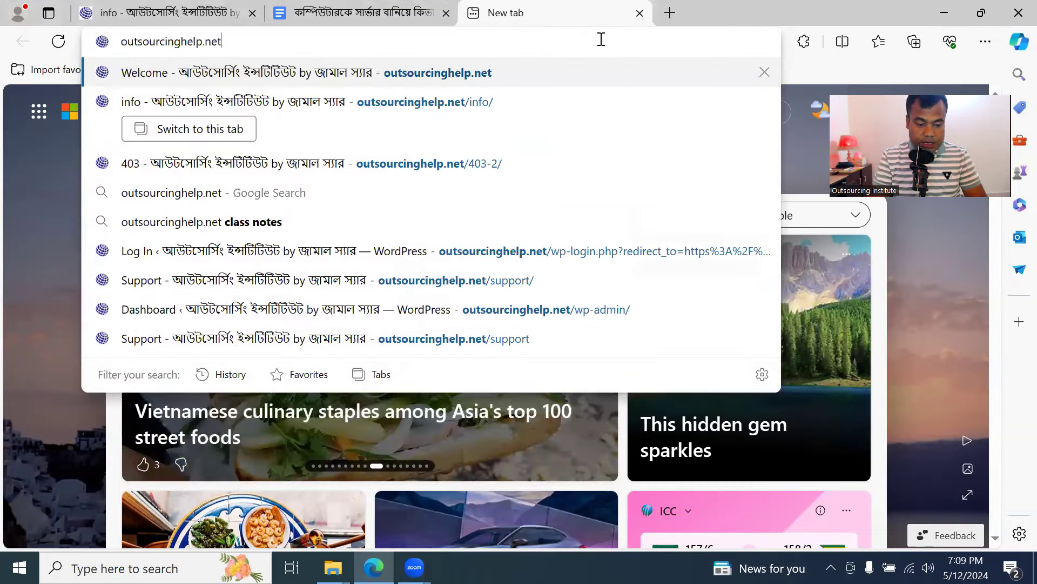
type("/in")
key("Return")
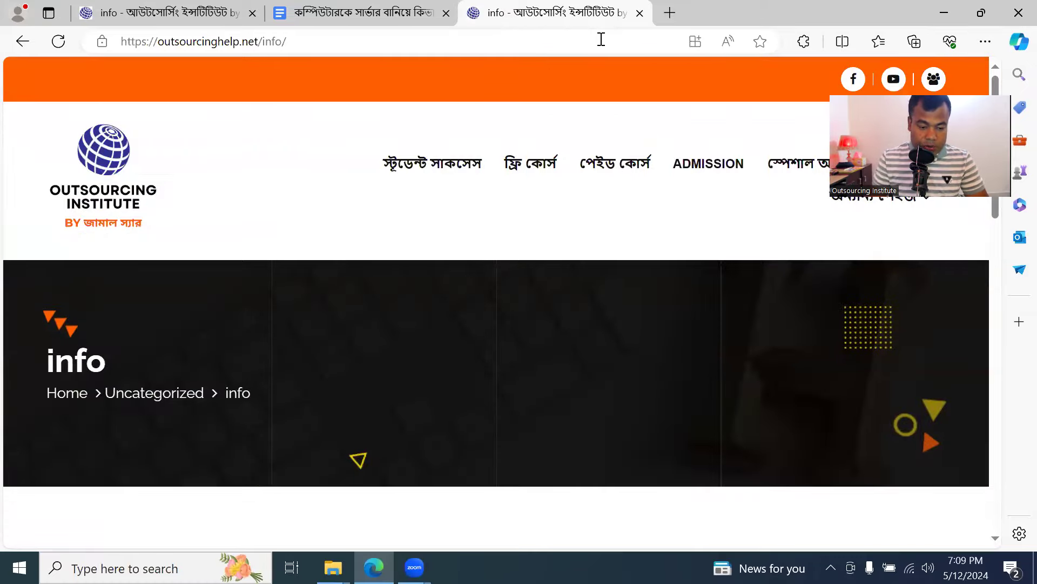
left_click(252, 14)
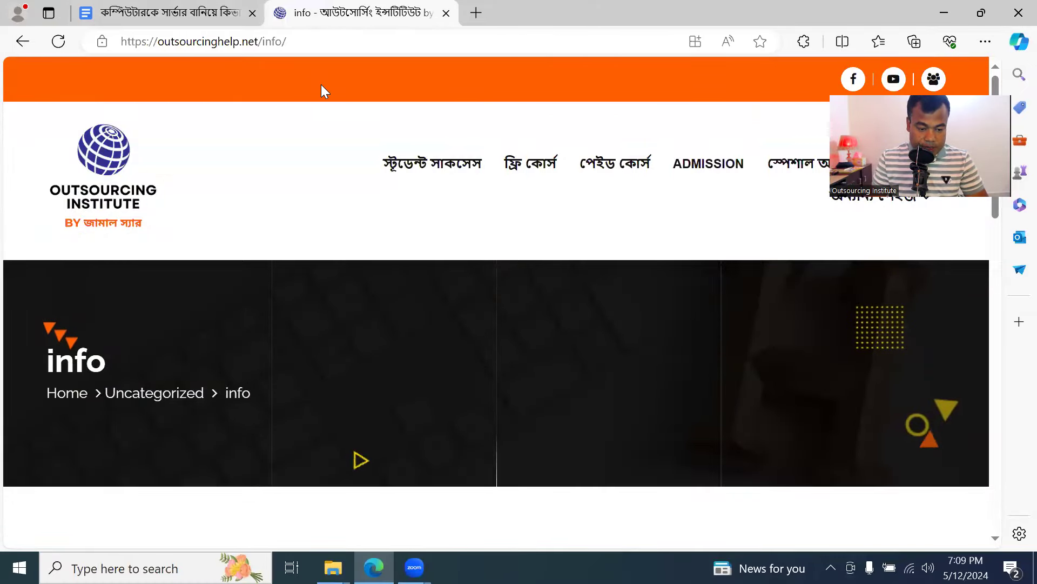
scroll(398, 392, "down", 10)
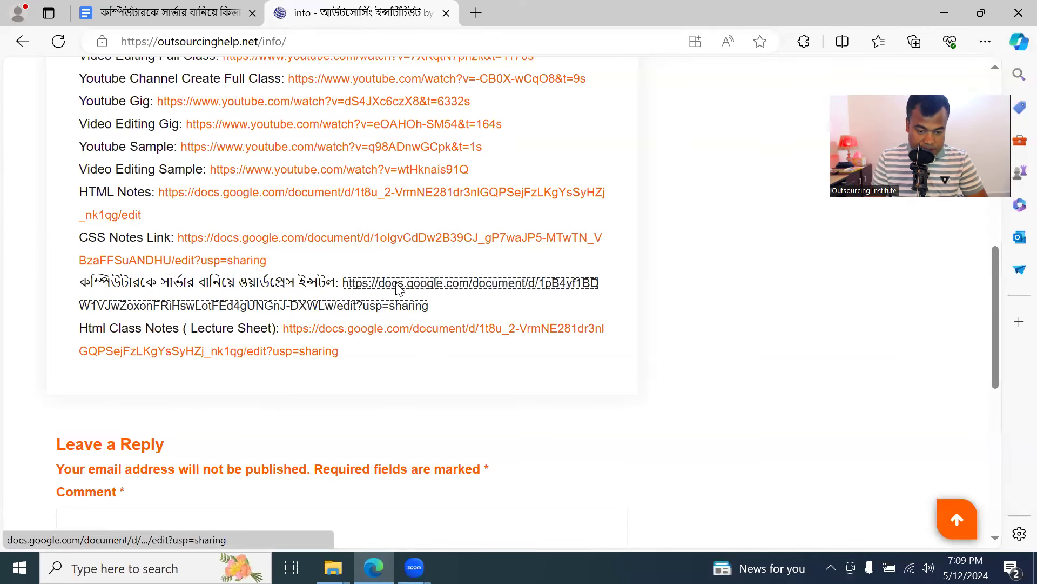
left_click(393, 286)
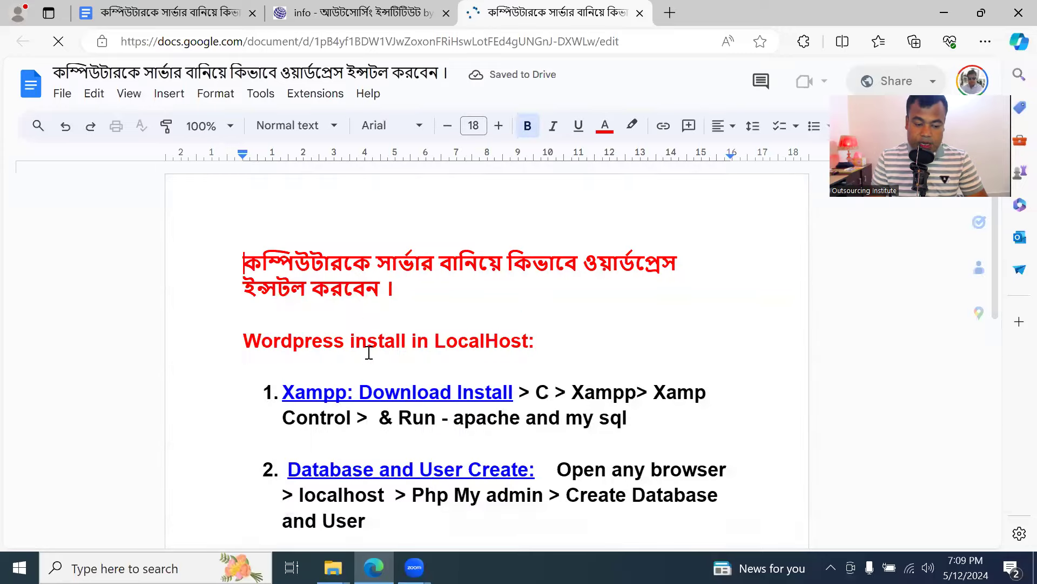
left_click(374, 279)
scroll(430, 321, "down", 9)
scroll(431, 320, "up", 6)
scroll(430, 320, "down", 5)
scroll(427, 313, "up", 3)
scroll(426, 312, "up", 3)
scroll(427, 308, "down", 2)
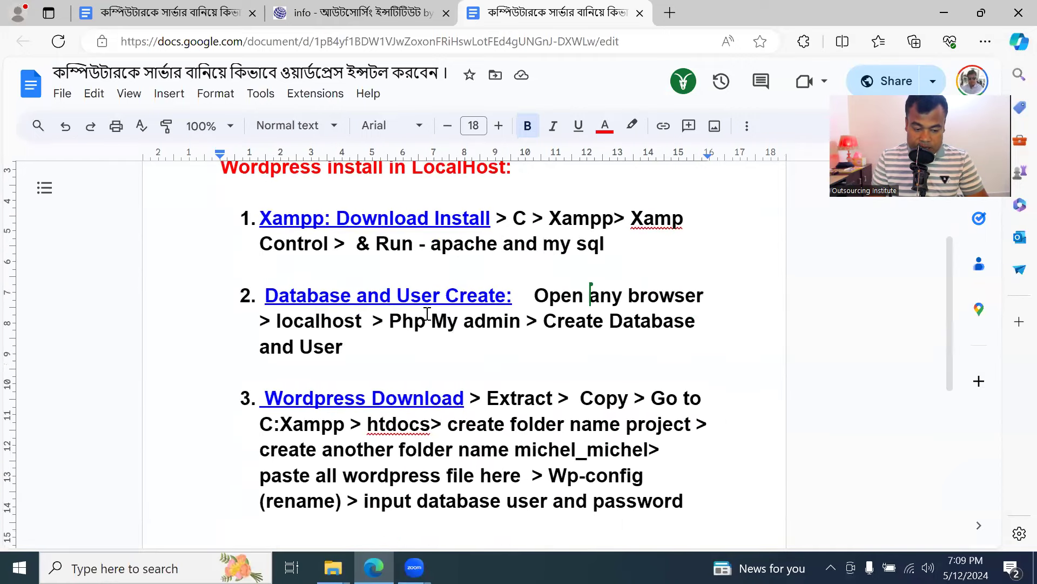
left_click(282, 219)
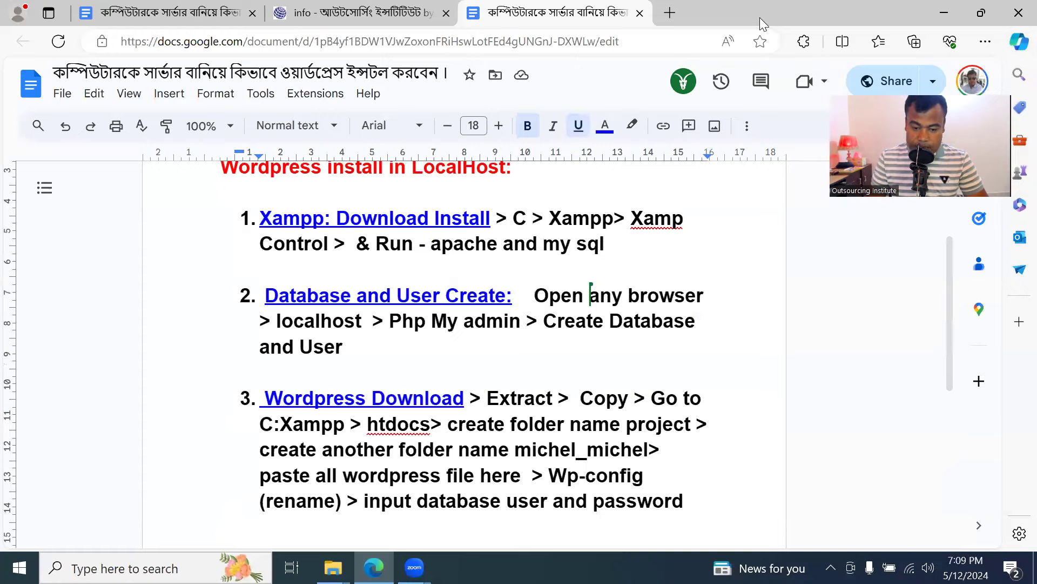
Search Google for 'xampp download' in a new tab, then minimise Edge to the desktop
left_click(670, 13)
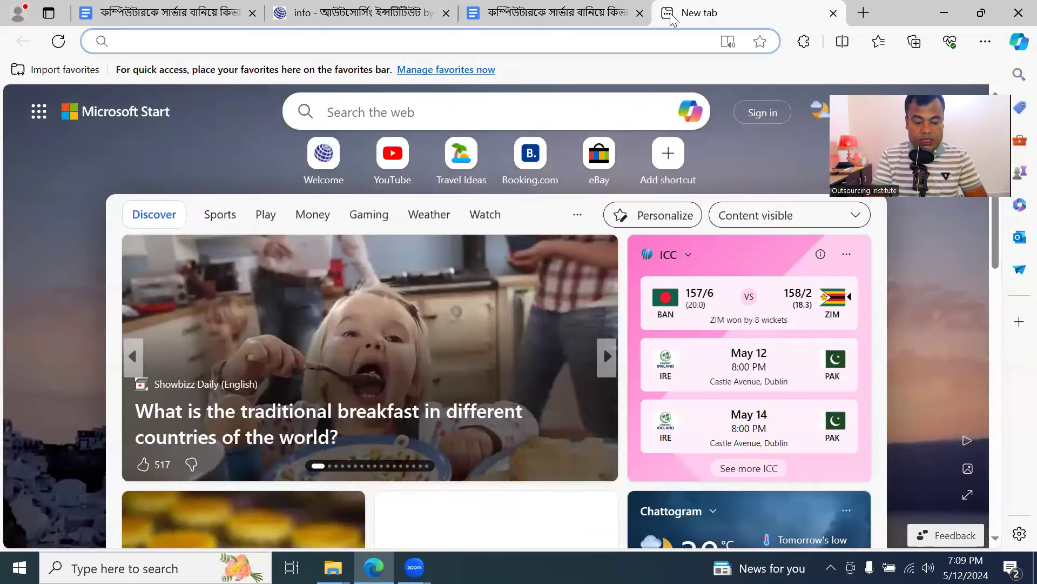
type("goo")
key("Return")
type("za")
key("BackSpace")
key("BackSpace")
type("xampp")
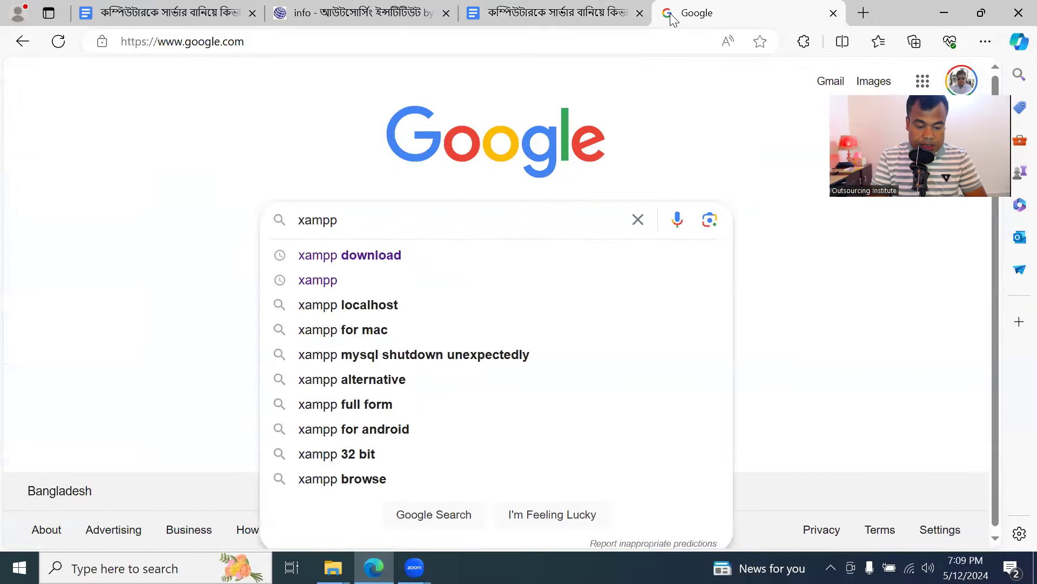
left_click(435, 263)
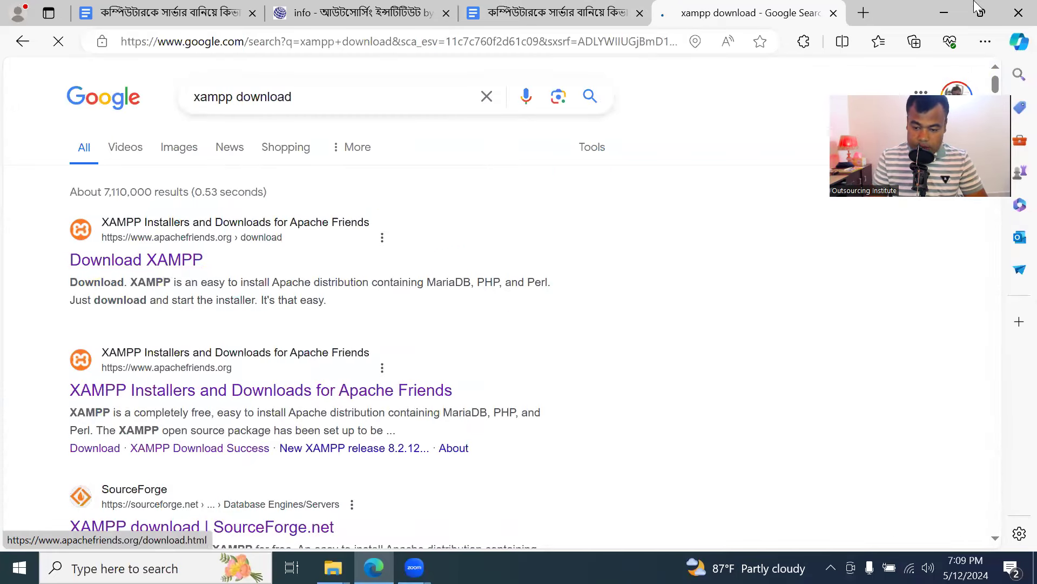
left_click(944, 13)
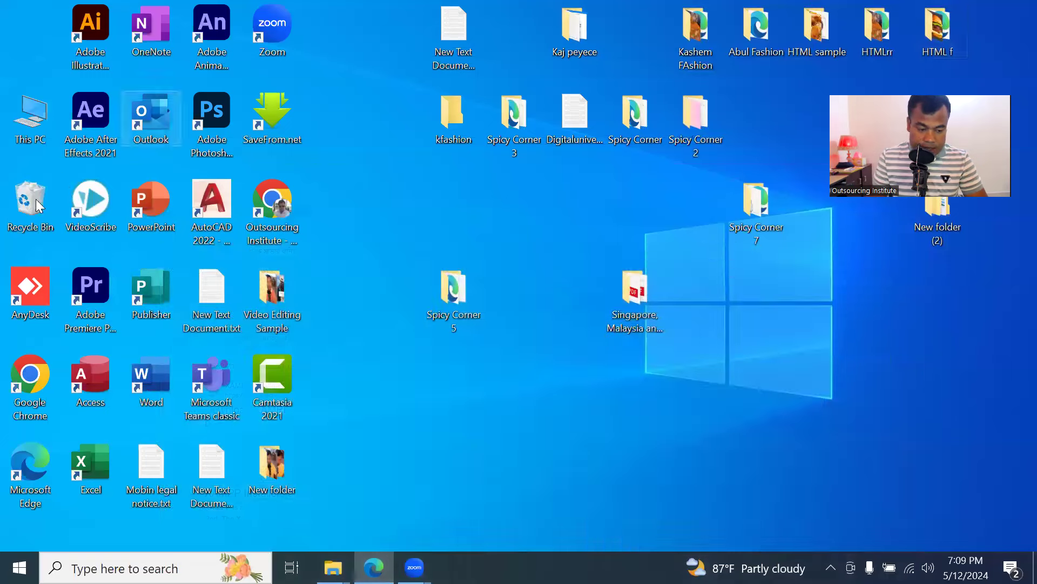
Check the downloaded XAMPP installer in D:\Wordpress, then close File Explorer
double_click(43, 109)
scroll(96, 405, "up", 2)
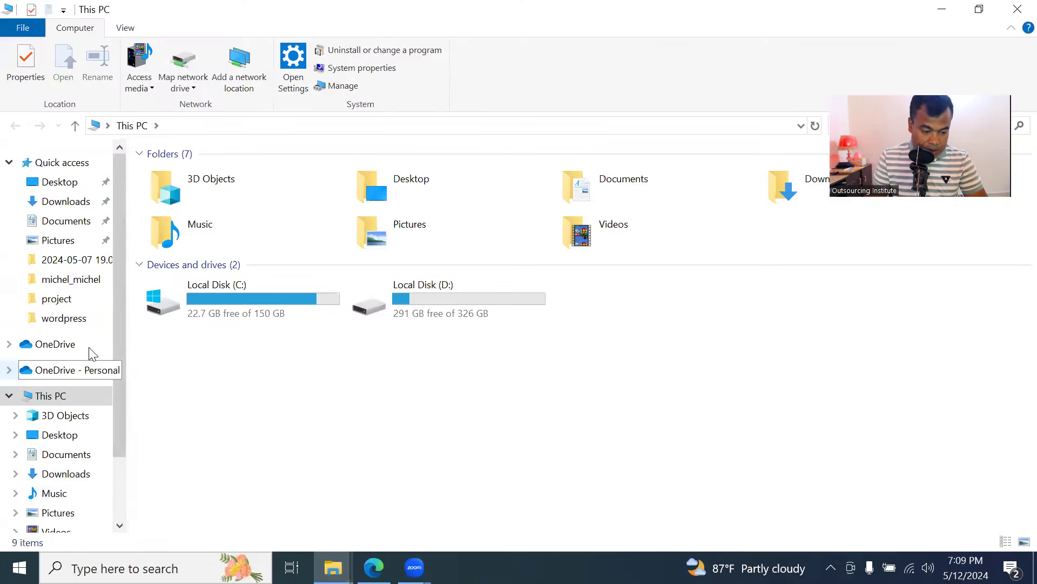
double_click(447, 301)
double_click(205, 320)
left_click(372, 200)
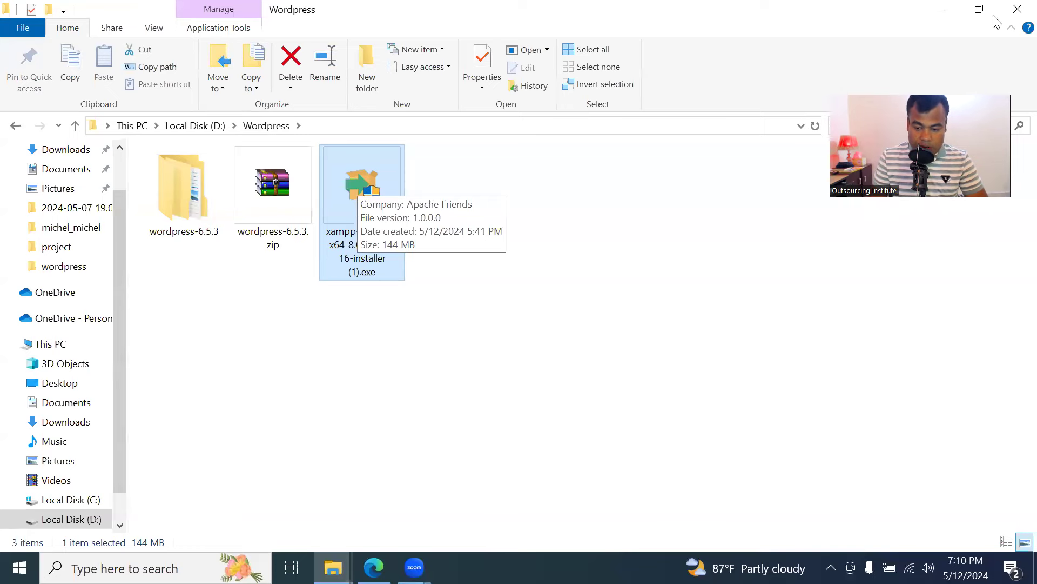
left_click(1016, 10)
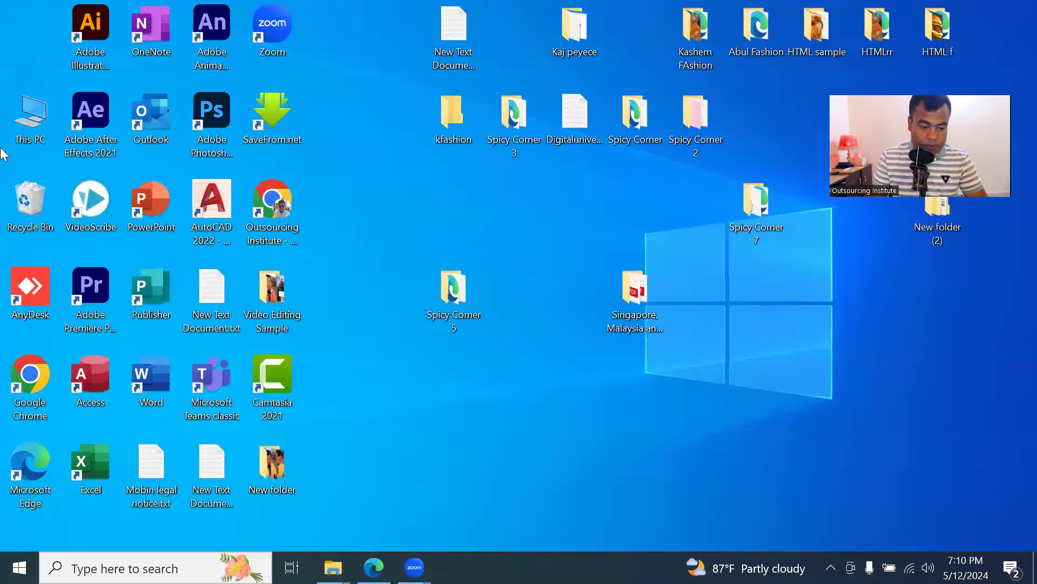
Browse to C:\xampp 2 and scroll down to xampp-control.exe
double_click(47, 104)
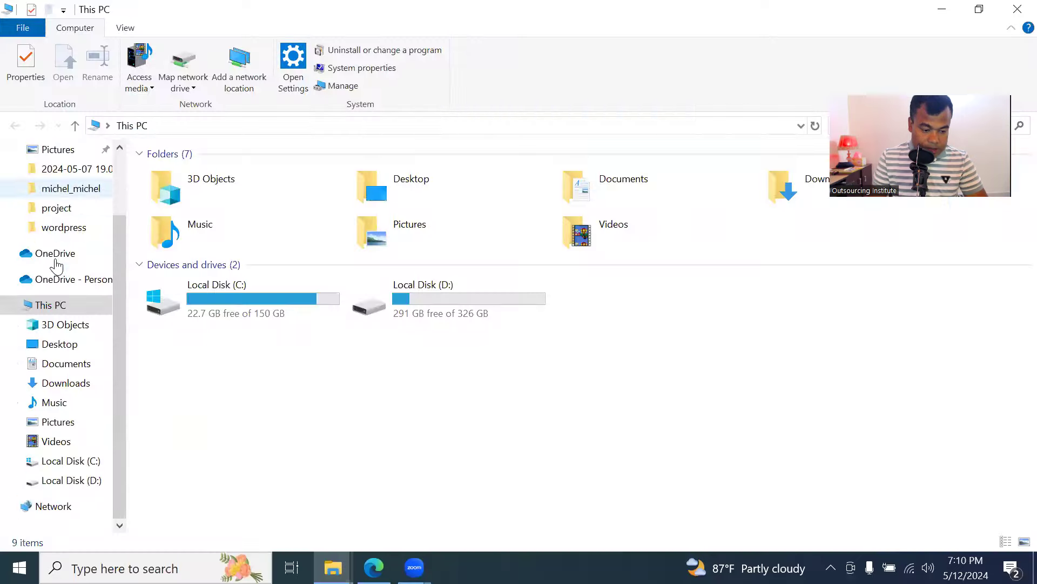
double_click(262, 301)
double_click(232, 313)
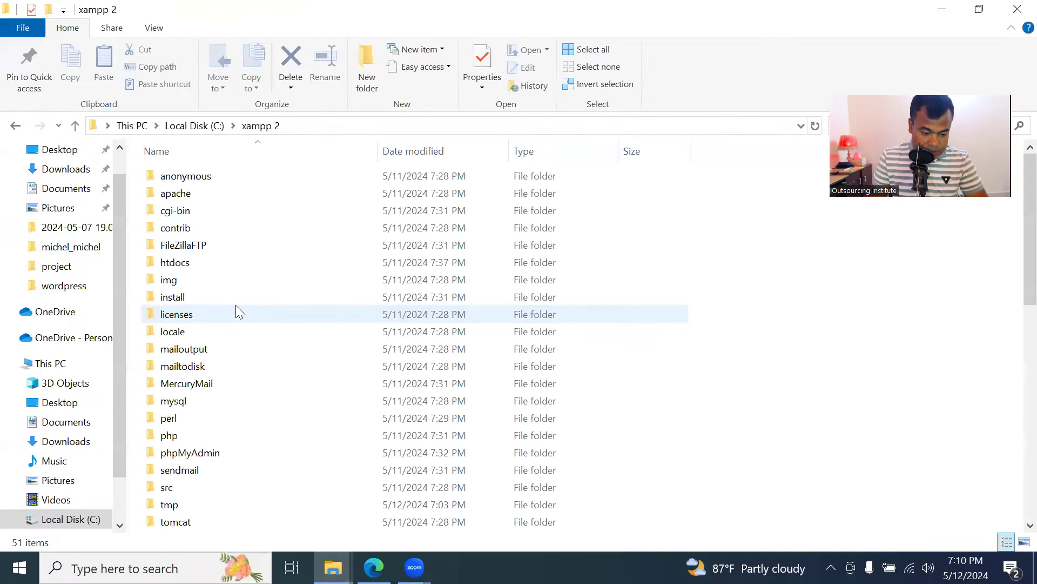
scroll(240, 378, "down", 10)
Launch xampp-control.exe, start Apache and MySQL, then minimise the panel and return to Edge
left_click(210, 508)
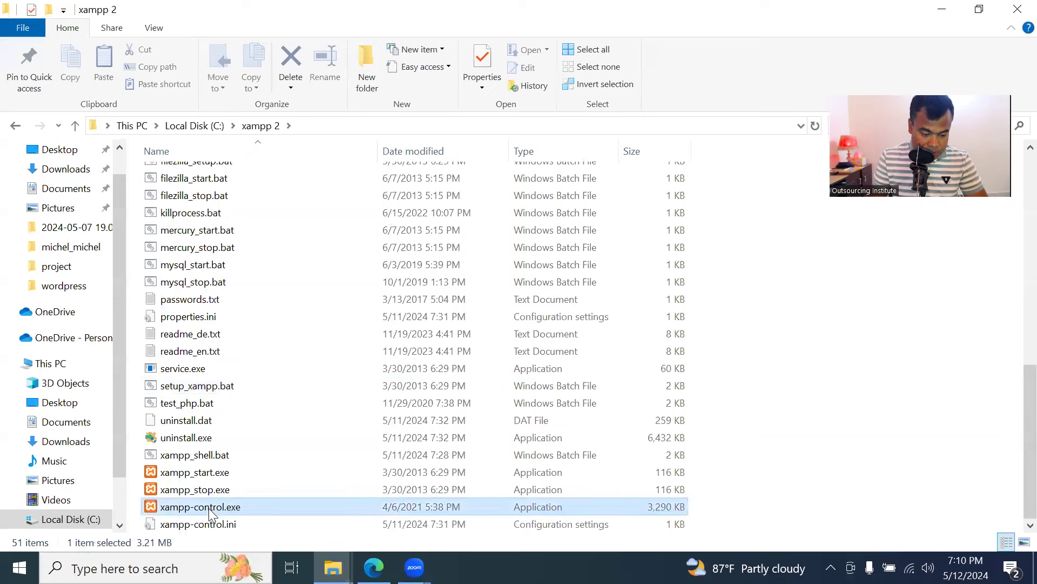
double_click(210, 511)
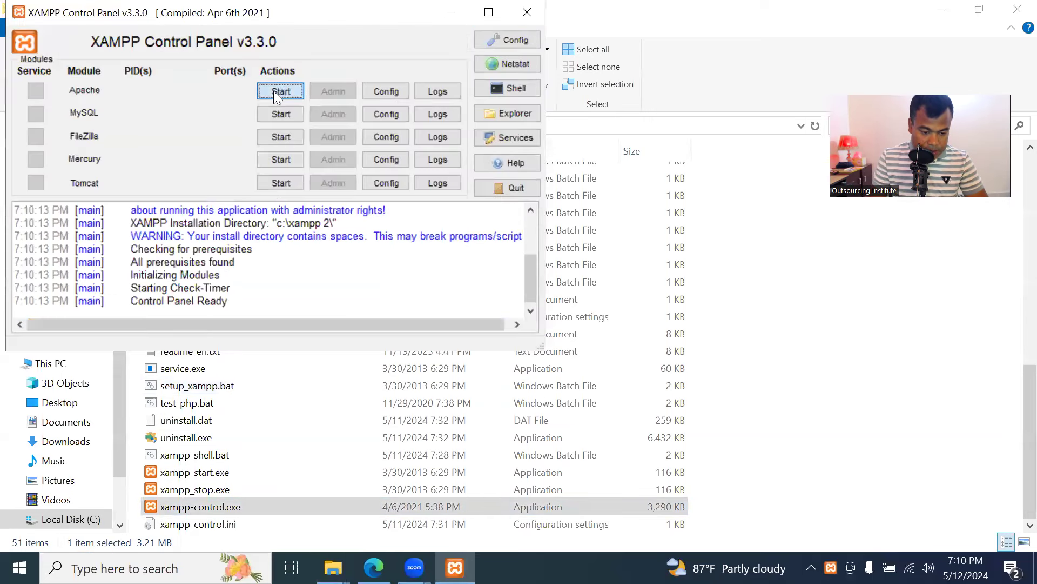
left_click(273, 90)
left_click(279, 112)
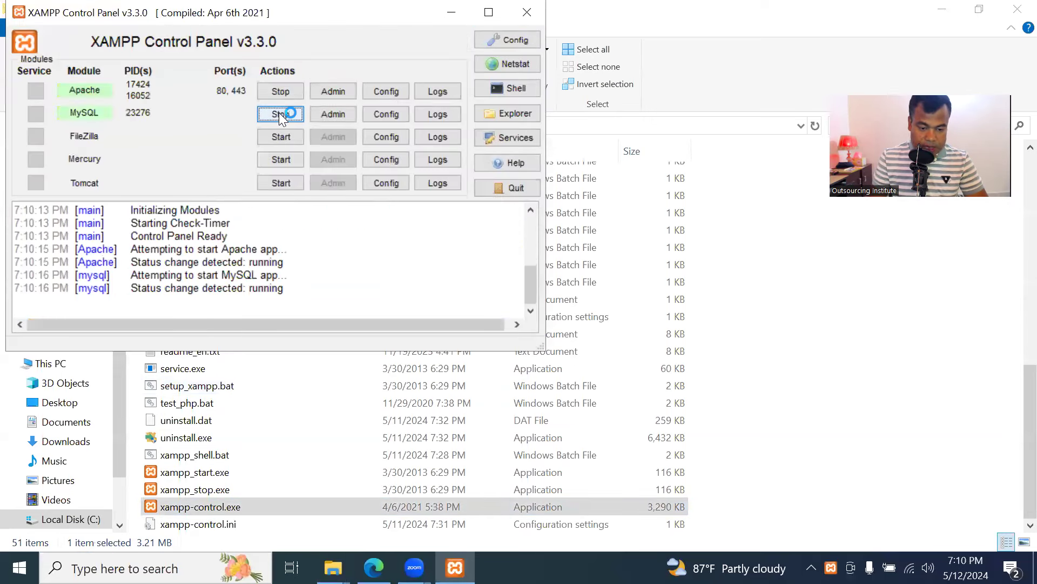
left_click(450, 11)
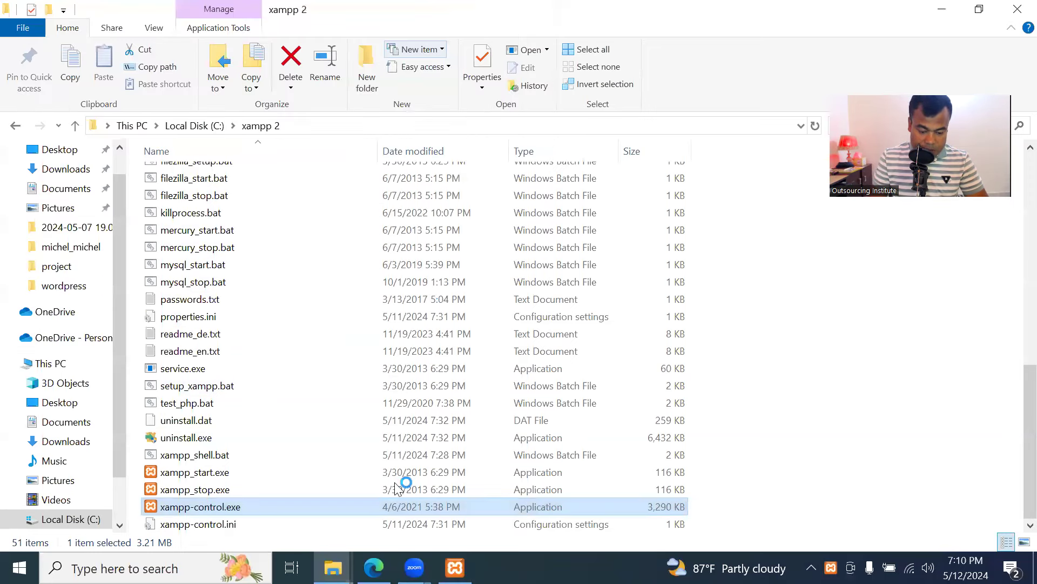
key("alt+Tab")
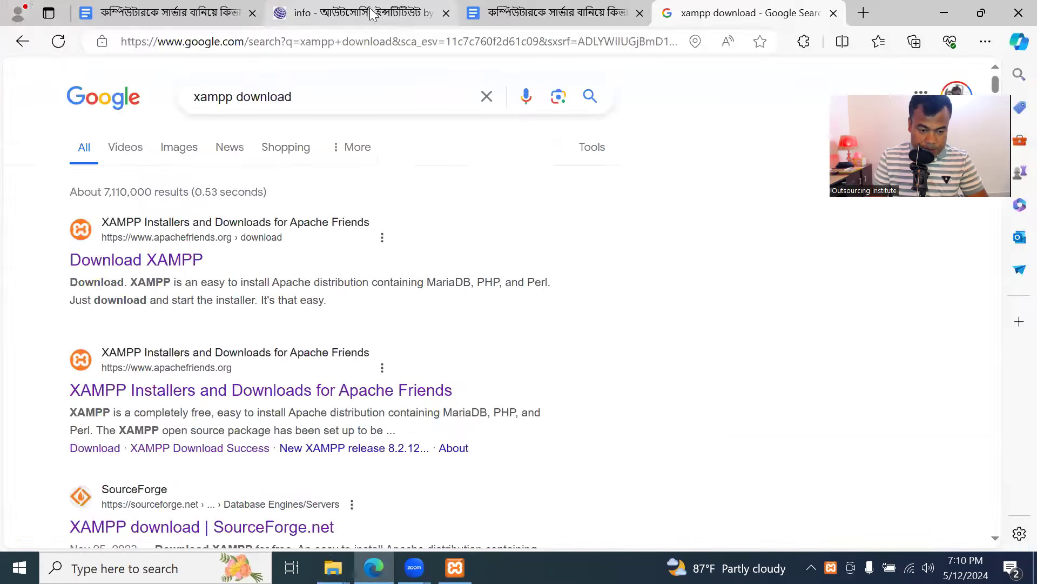
Switch to the Google Docs WordPress install notes tab
left_click(212, 18)
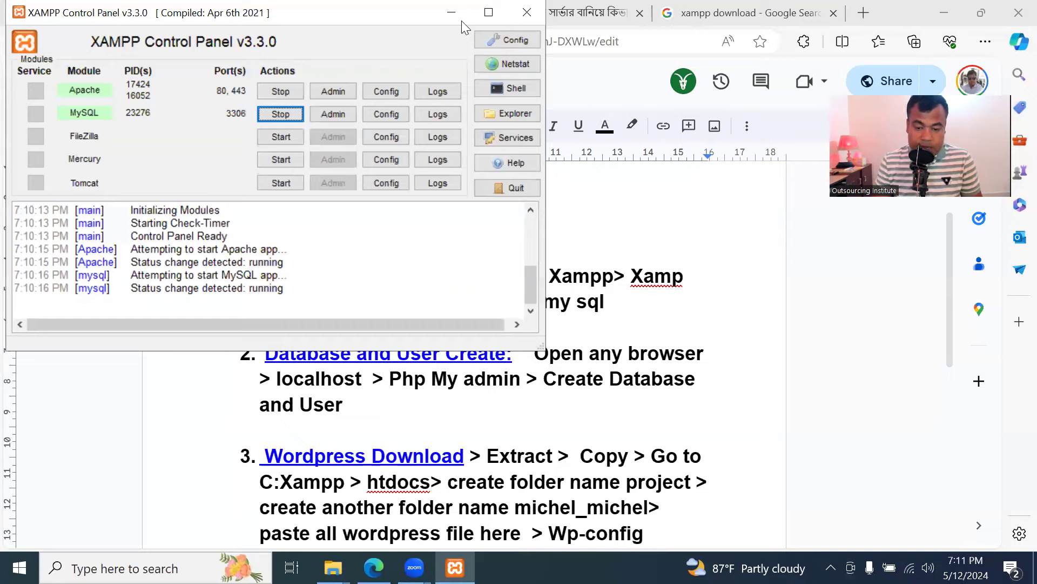
Minimise XAMPP and replace the Google search with 'wordpress download'
left_click(462, 20)
left_click(751, 12)
left_click_drag(367, 110, 179, 100)
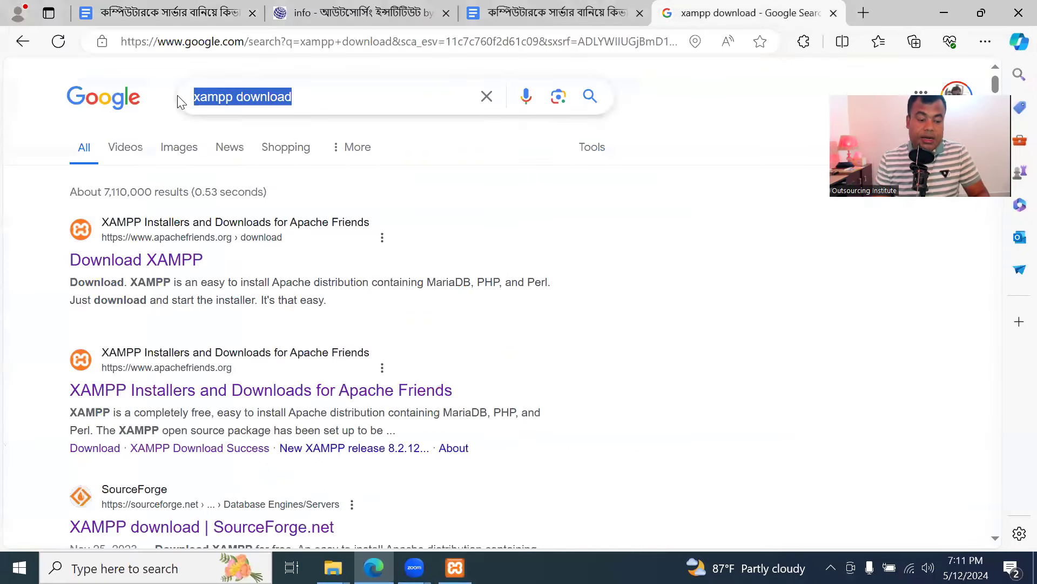
type("wordpress")
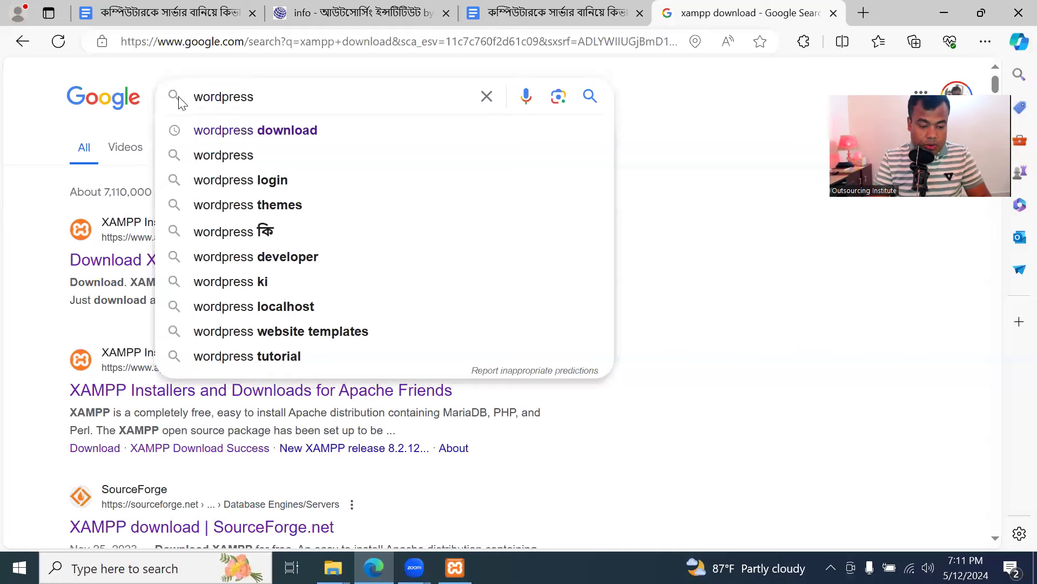
left_click(233, 131)
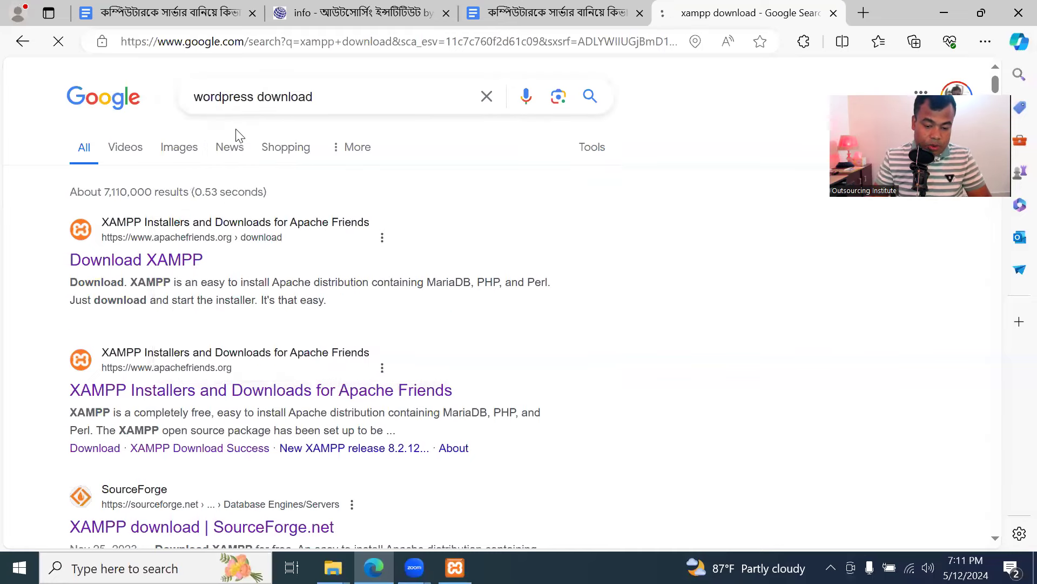
Open the WordPress.org download page for WordPress 6.5.3, then minimise Edge to File Explorer
left_click(222, 262)
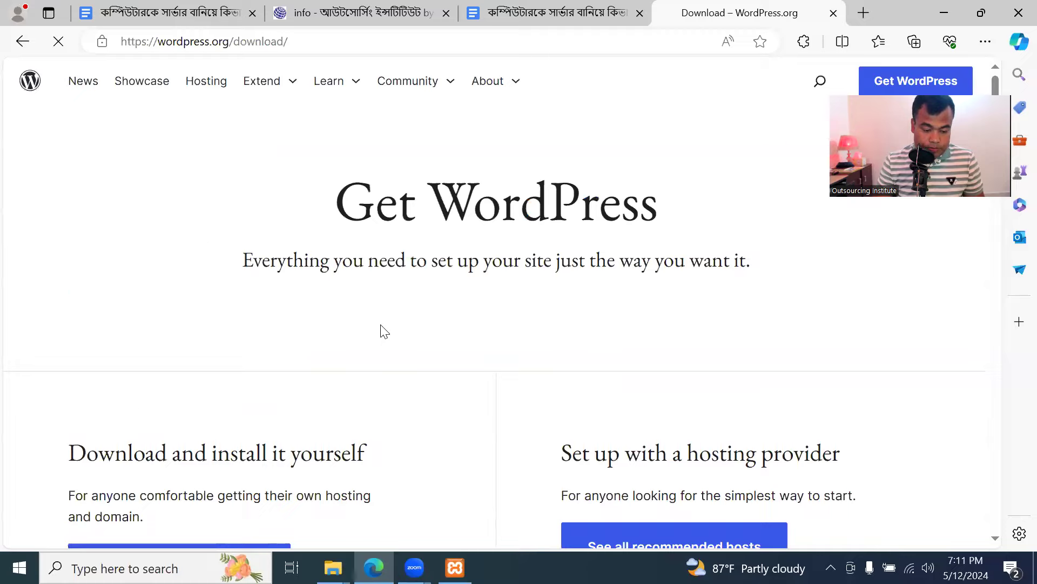
scroll(383, 328, "down", 7)
scroll(384, 328, "up", 2)
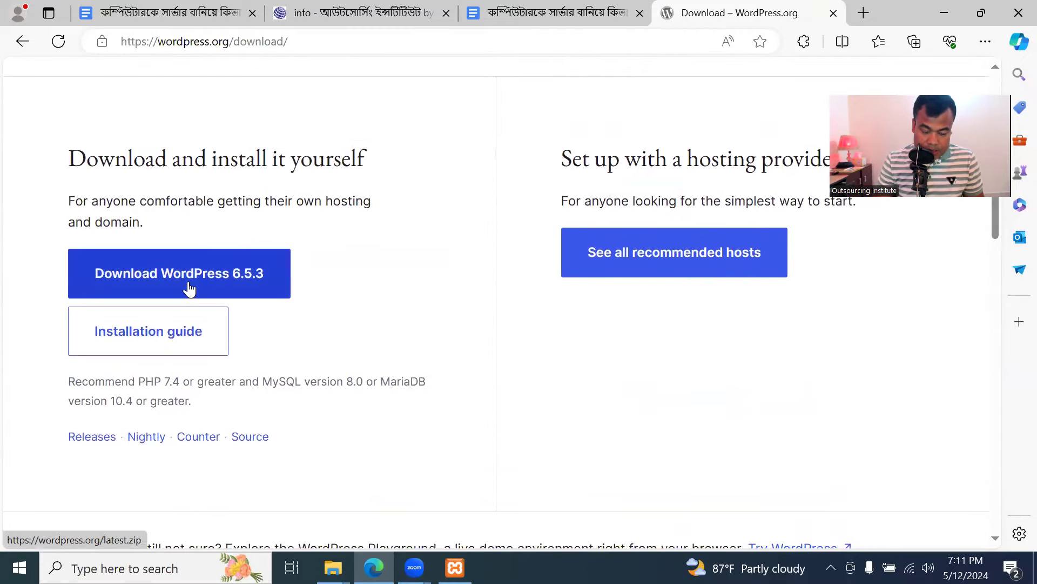
left_click(940, 12)
scroll(72, 252, "up", 2)
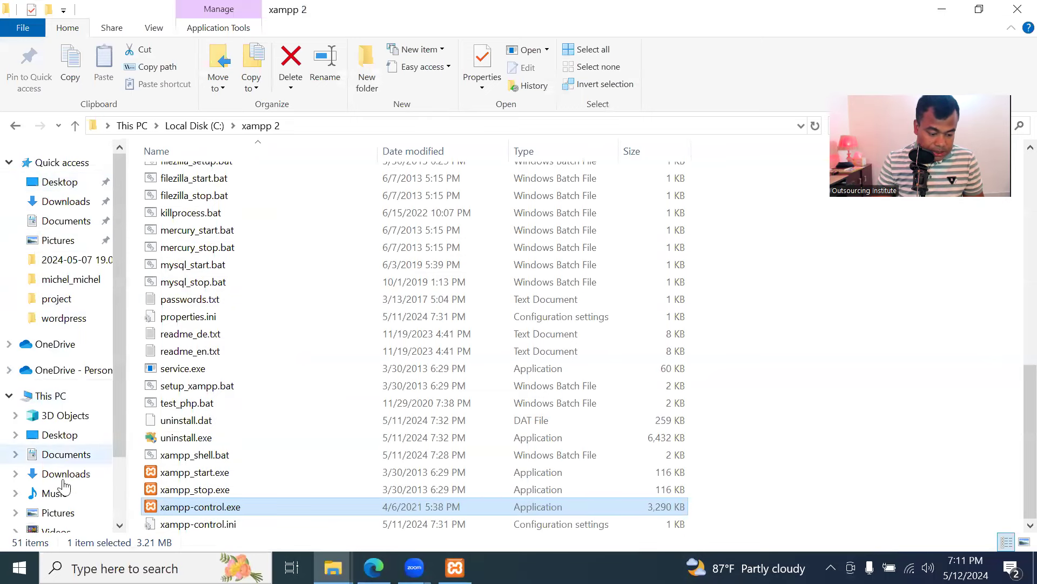
Open D:\Wordpress, check the wordpress-6.5.3.zip context menu, and select the extracted wordpress-6.5.3 folder
scroll(60, 481, "down", 2)
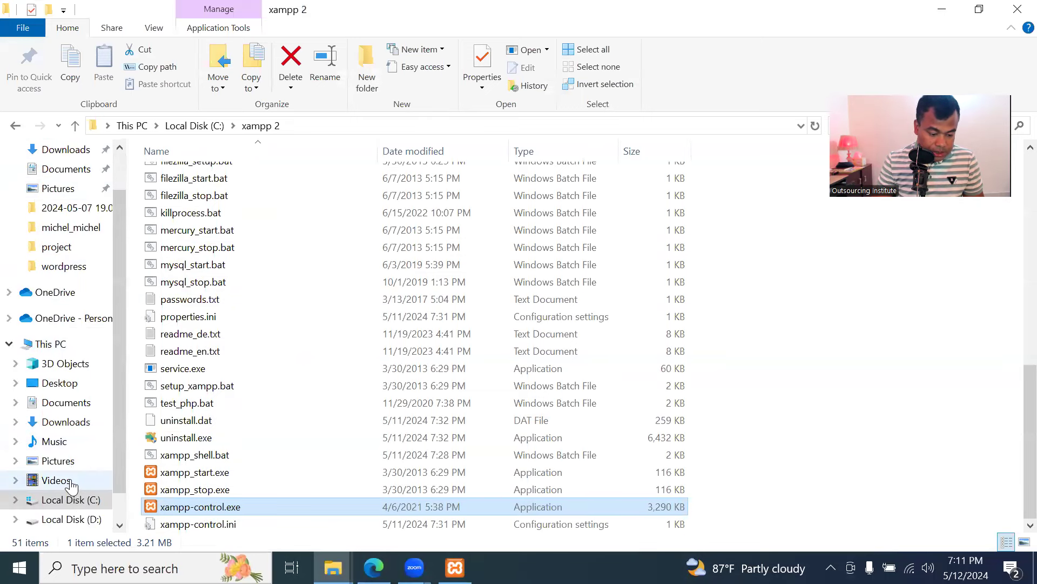
left_click(71, 519)
double_click(164, 313)
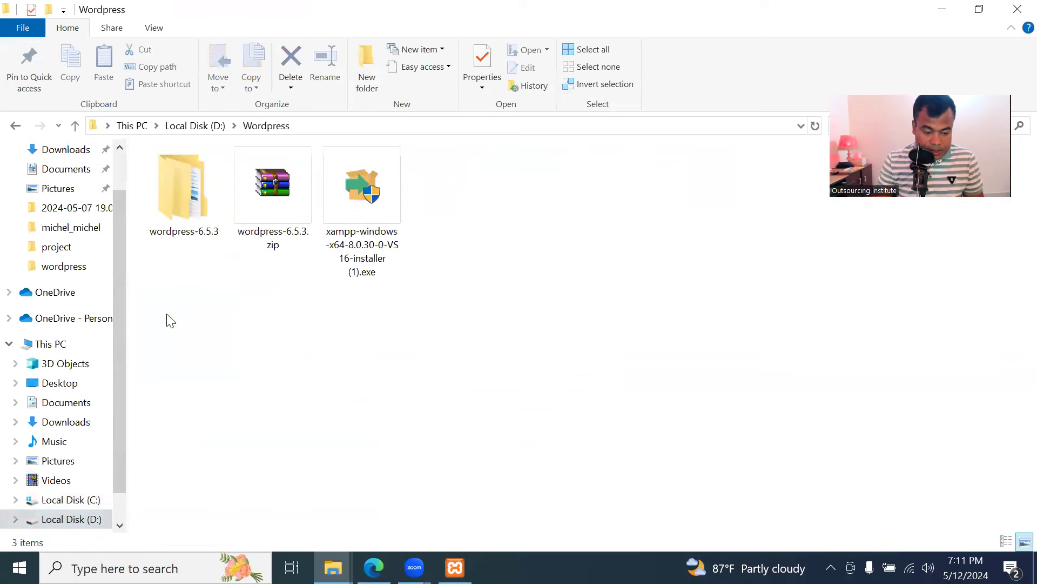
left_click(285, 176)
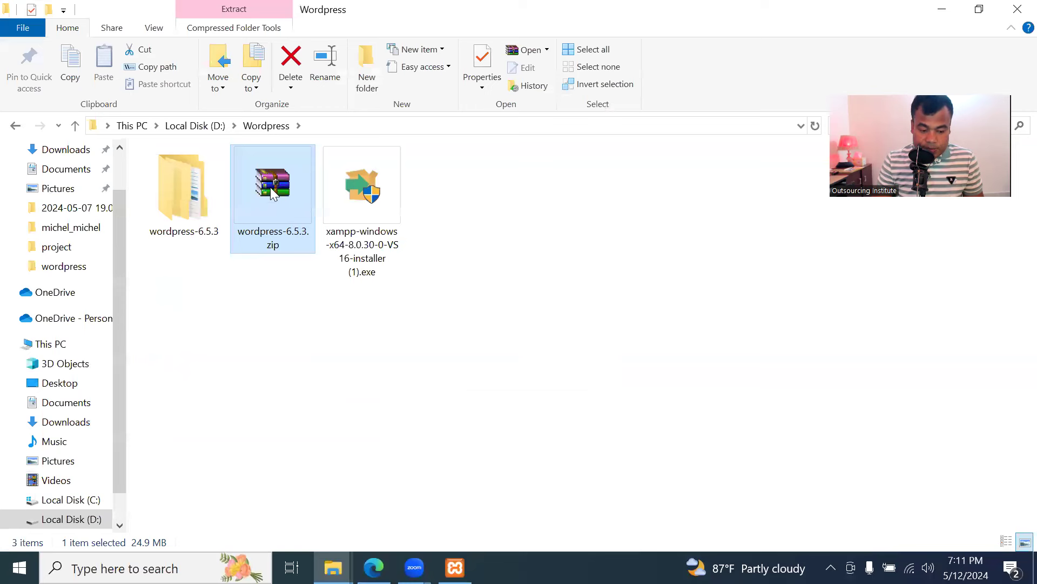
right_click(267, 174)
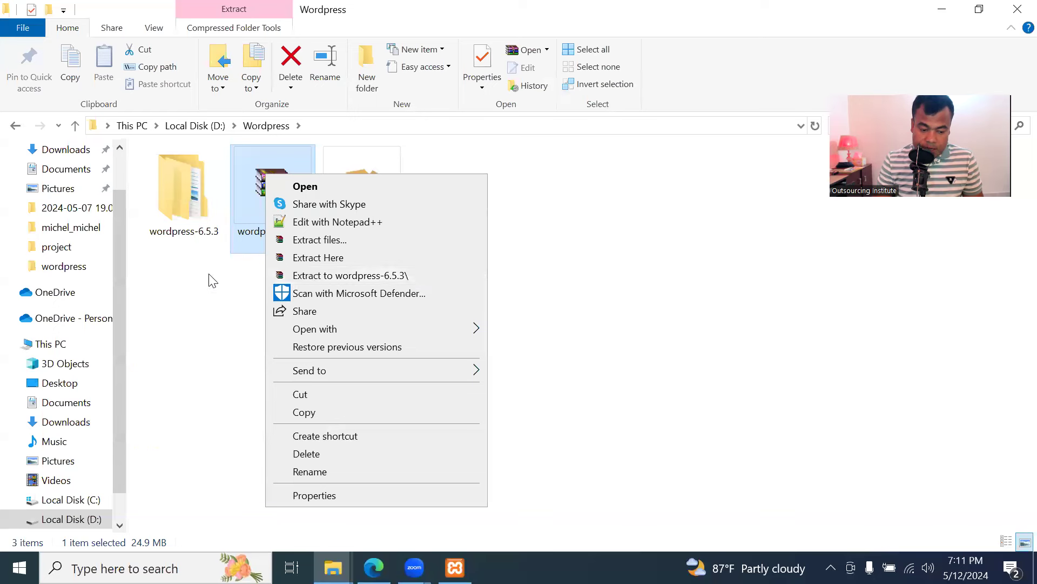
left_click(170, 198)
left_click(167, 197)
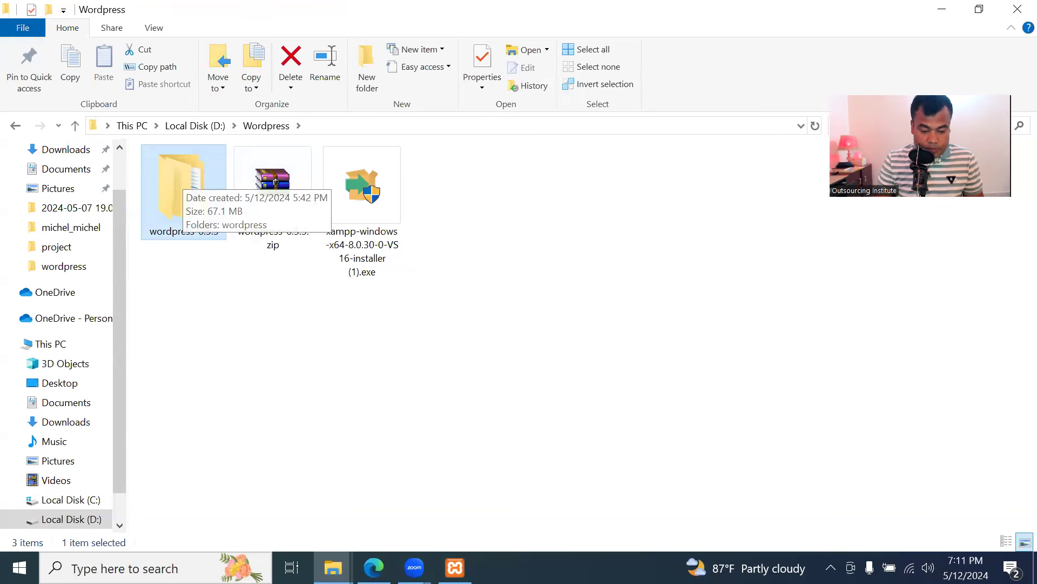
Review step 1 and the Database and User Create step in the guide, then close the WordPress.org tab
key("alt+Tab")
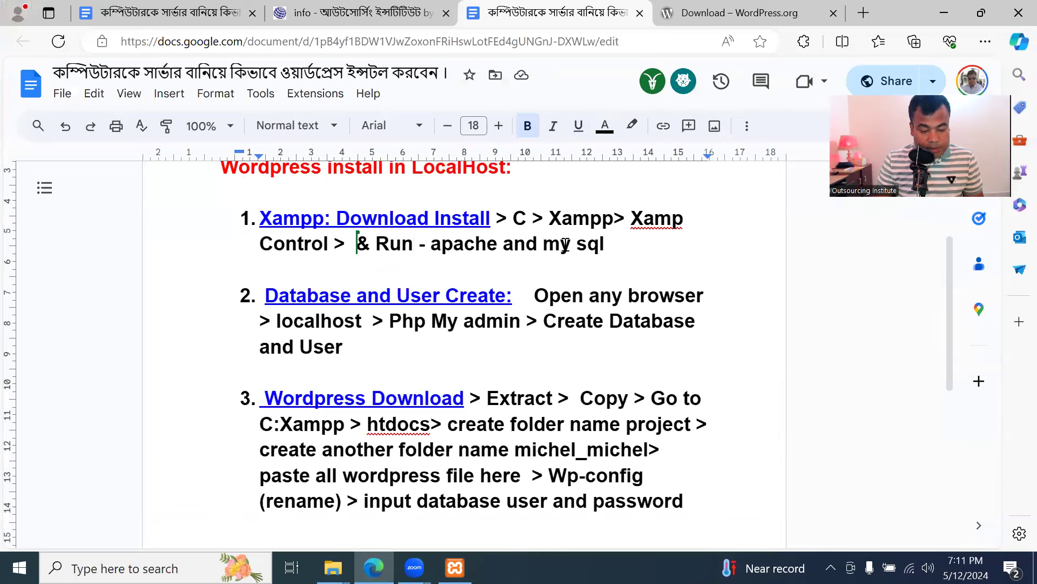
left_click_drag(602, 244, 273, 215)
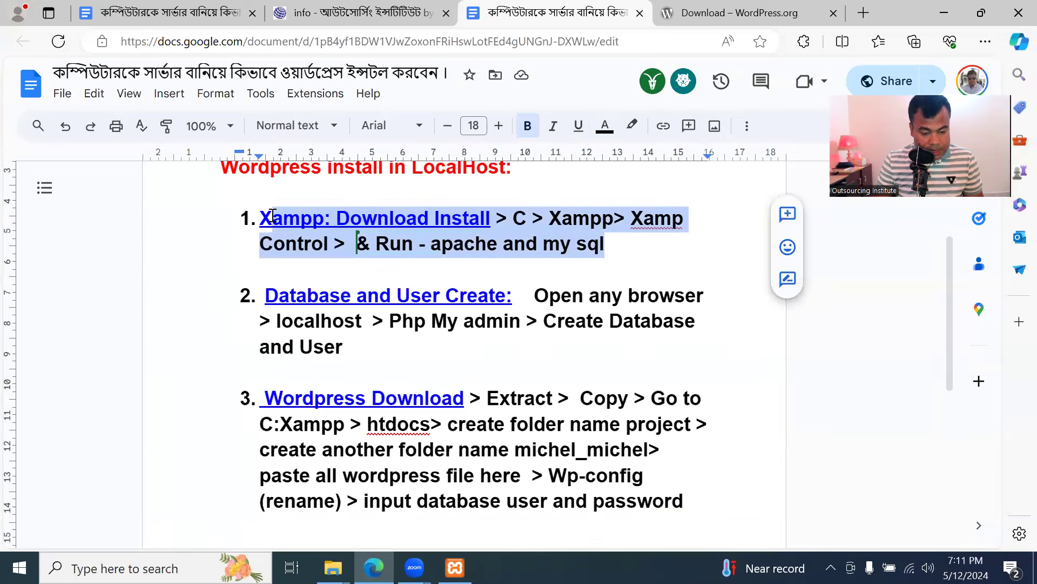
left_click(362, 267)
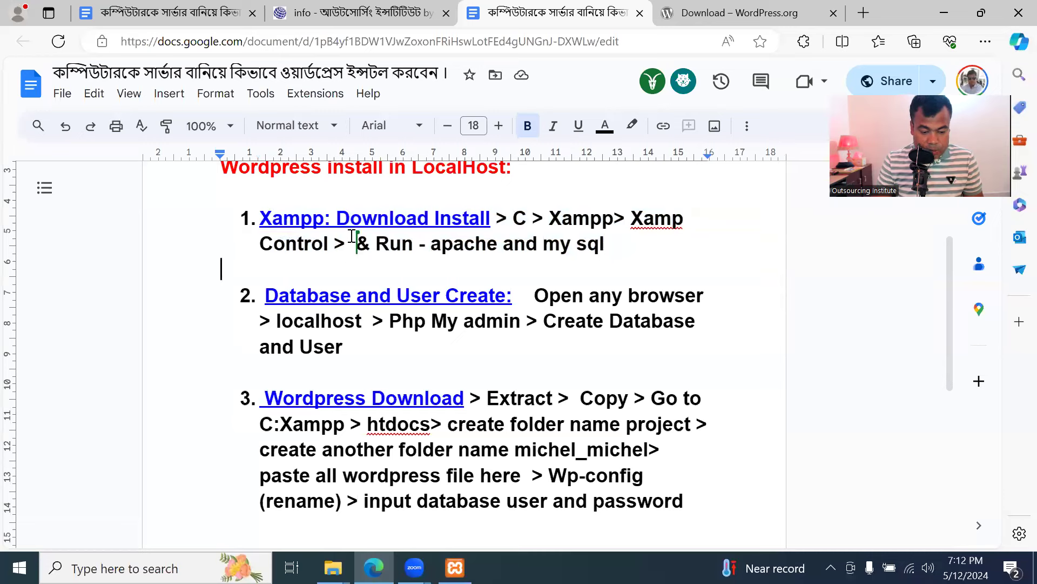
left_click(336, 296)
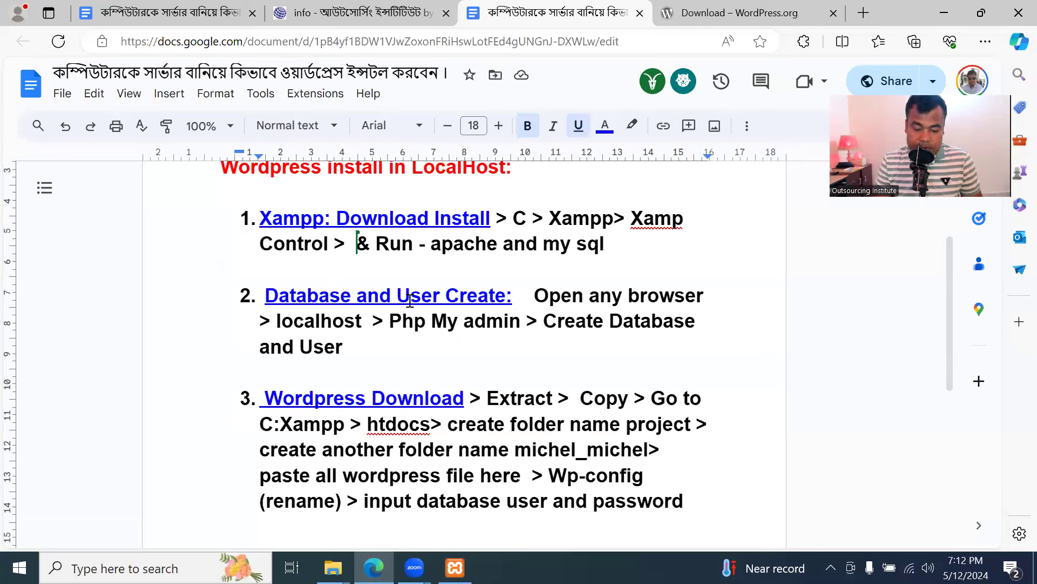
left_click(832, 13)
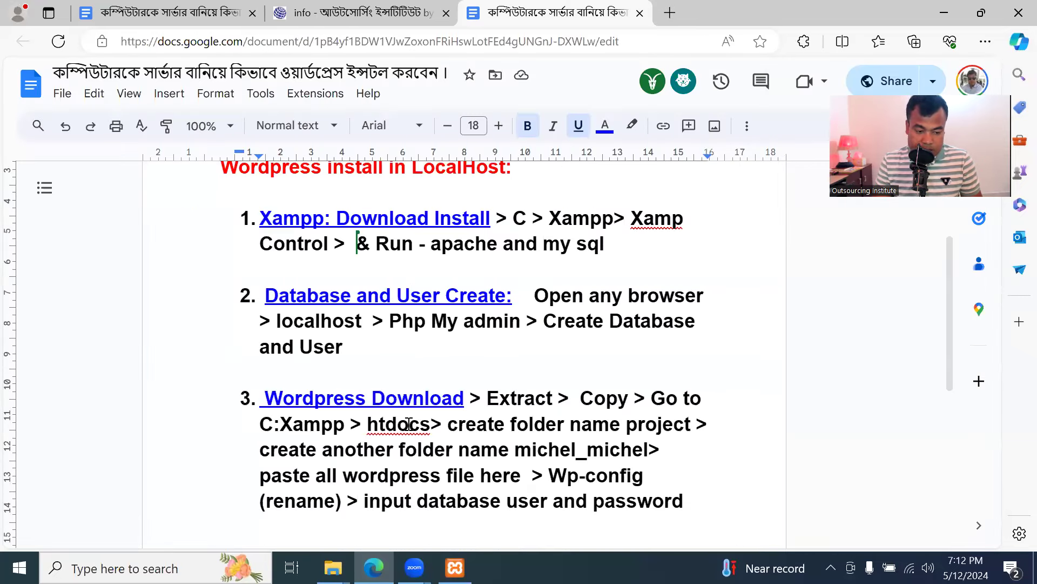
Glance at the XAMPP Control Panel, then load localhost in a new tab to show the XAMPP dashboard
key("alt+Tab")
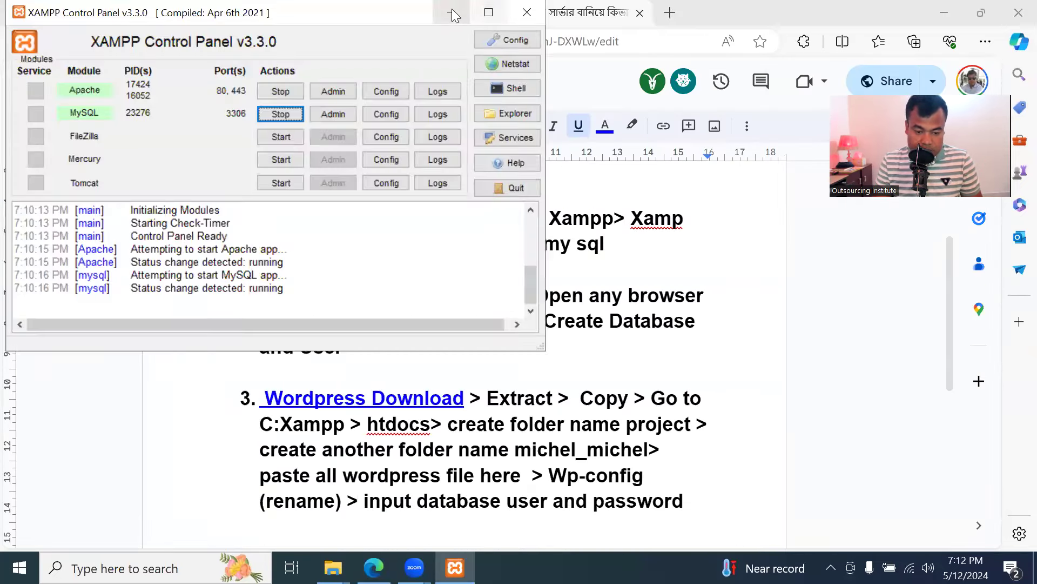
left_click(452, 12)
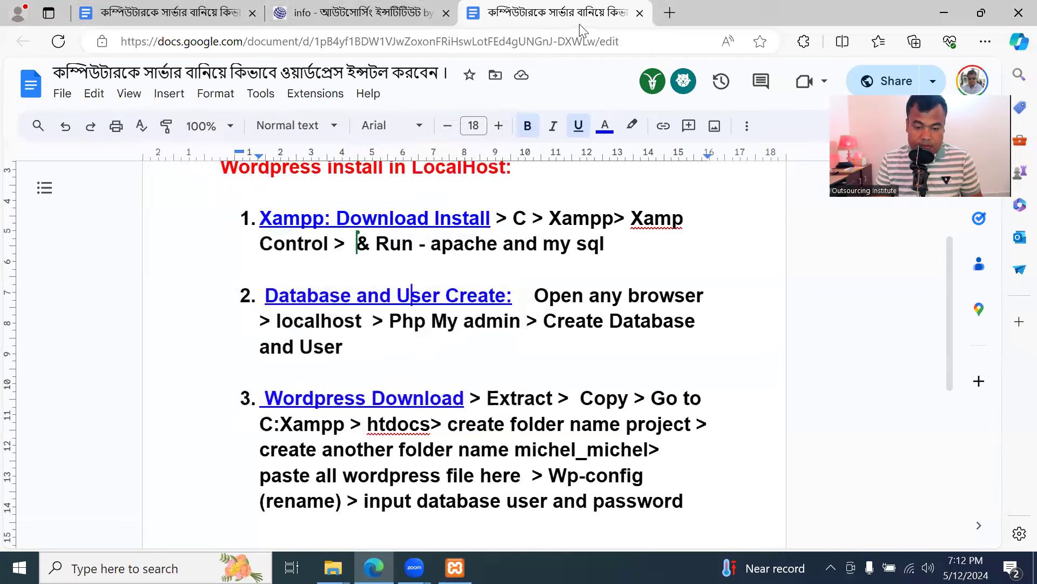
left_click(668, 15)
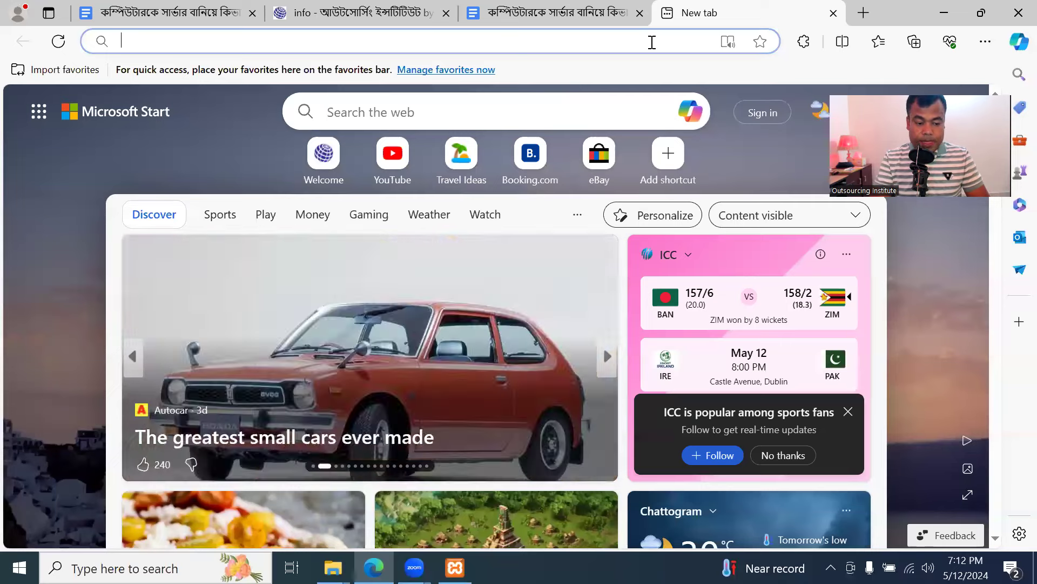
type("localhost")
key("Return")
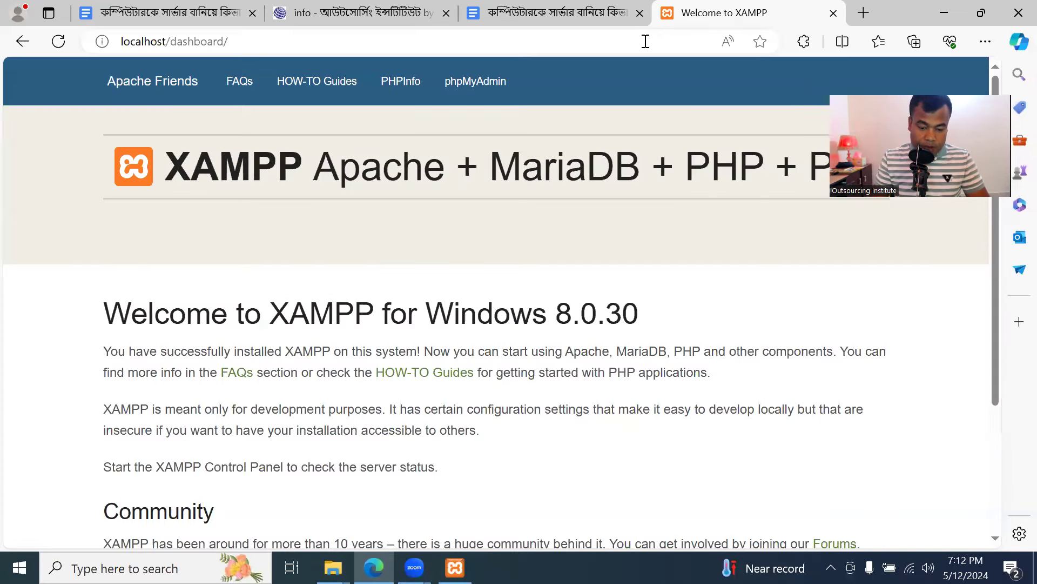
From the XAMPP dashboard, open phpMyAdmin's Databases tab and create a database named kashem_kashem
left_click(493, 92)
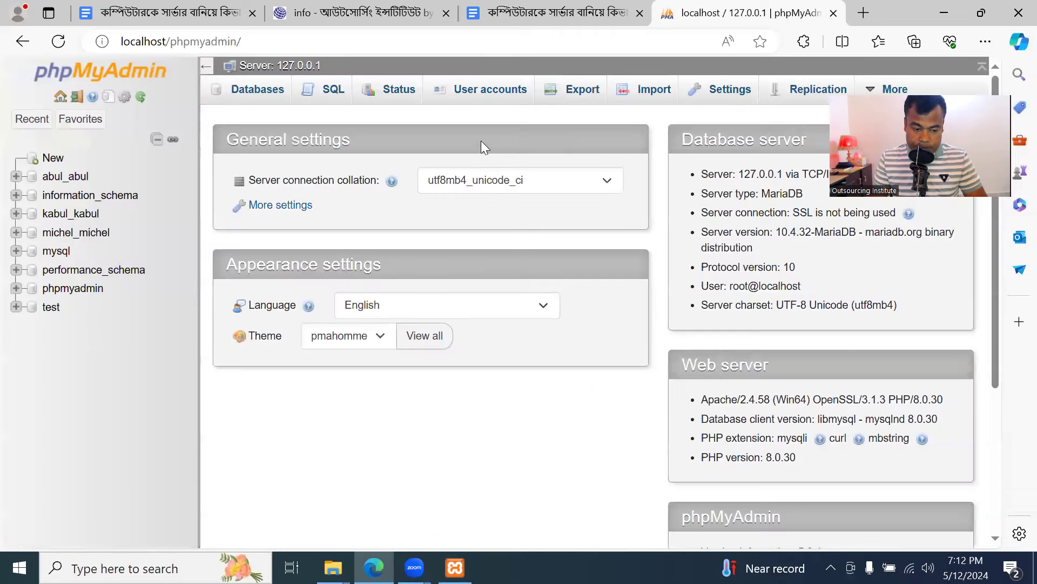
left_click(262, 101)
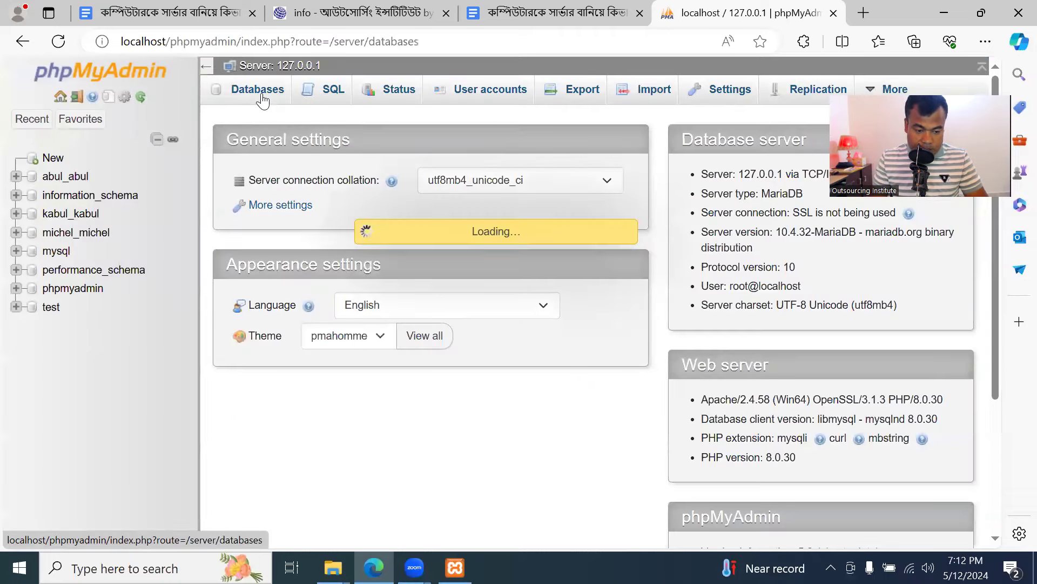
left_click(329, 222)
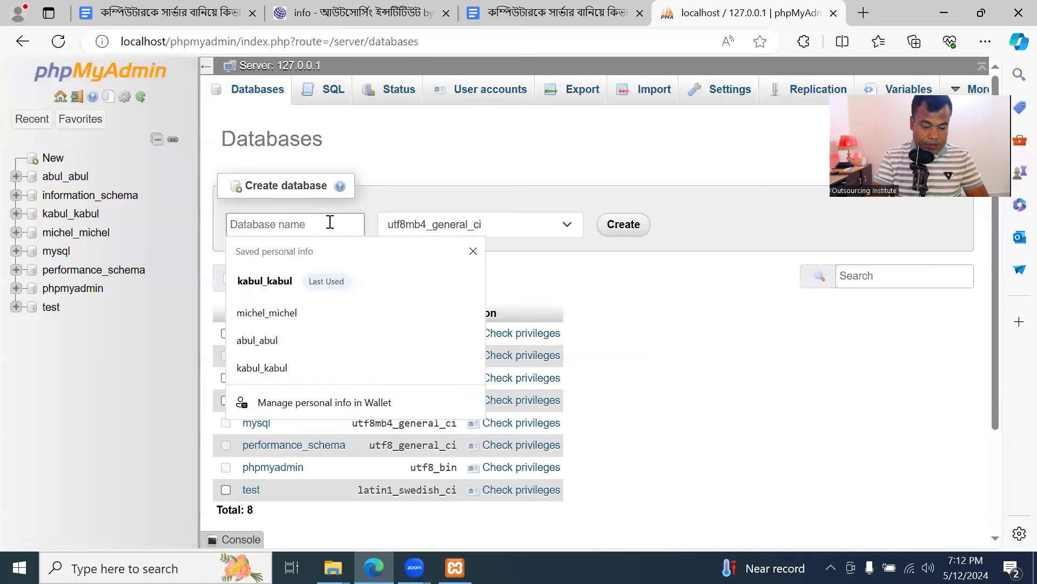
type("kashem_kashem")
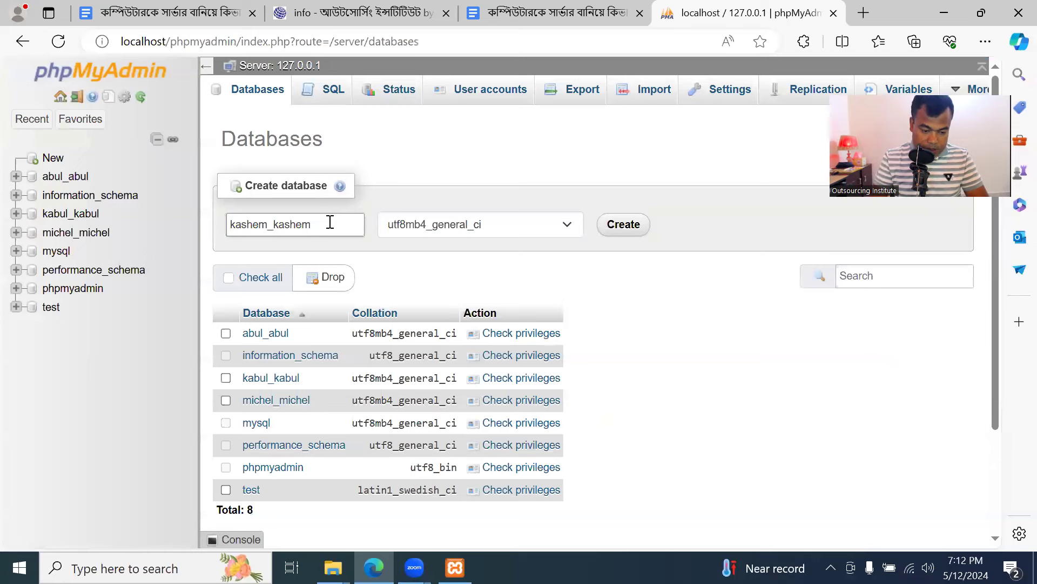
left_click_drag(339, 223, 192, 225)
key("ctrl+c")
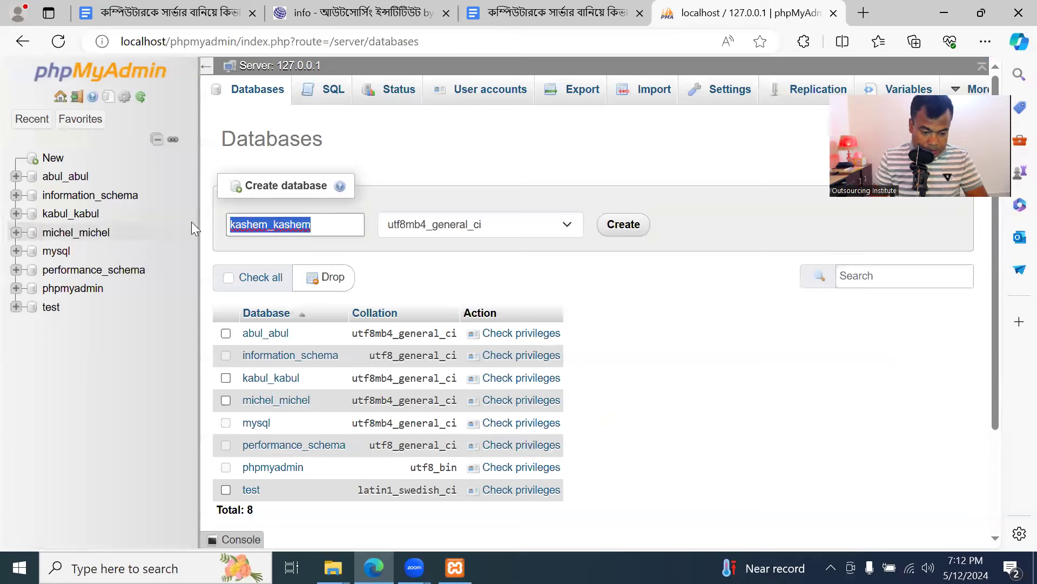
left_click(346, 223)
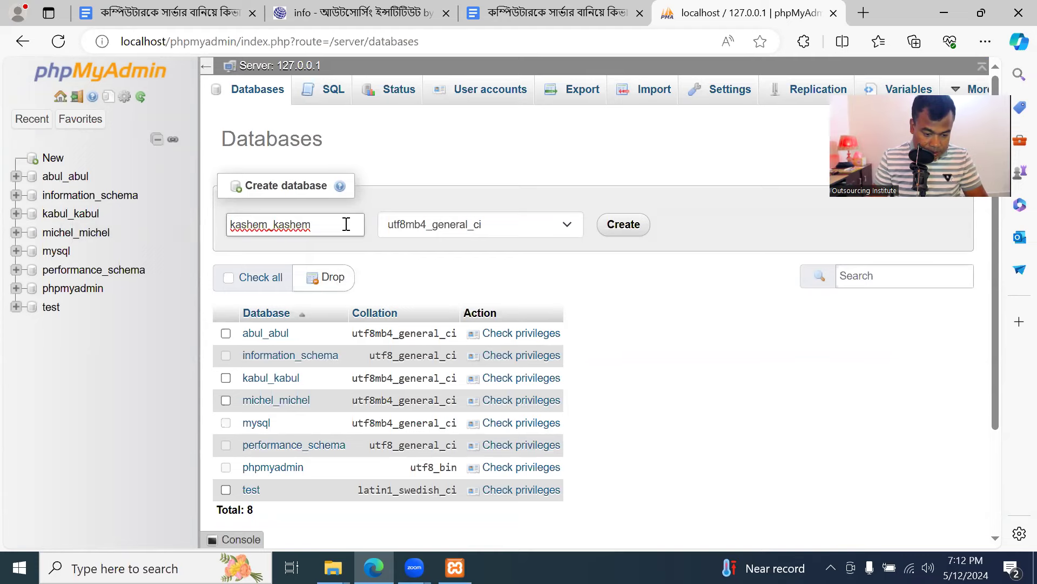
left_click(616, 223)
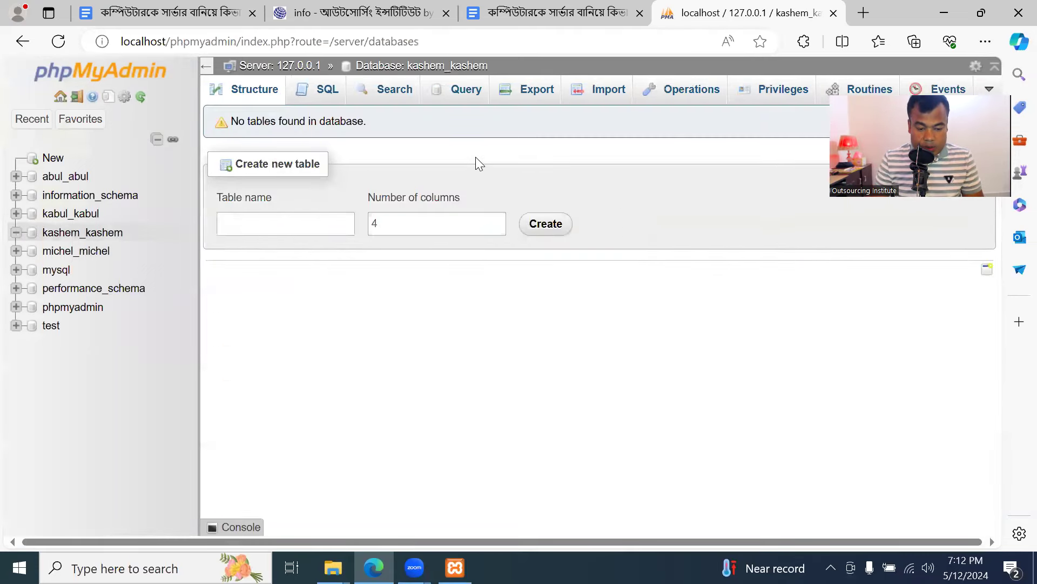
Go to phpMyAdmin's User accounts overview and start adding a new user account
left_click(93, 78)
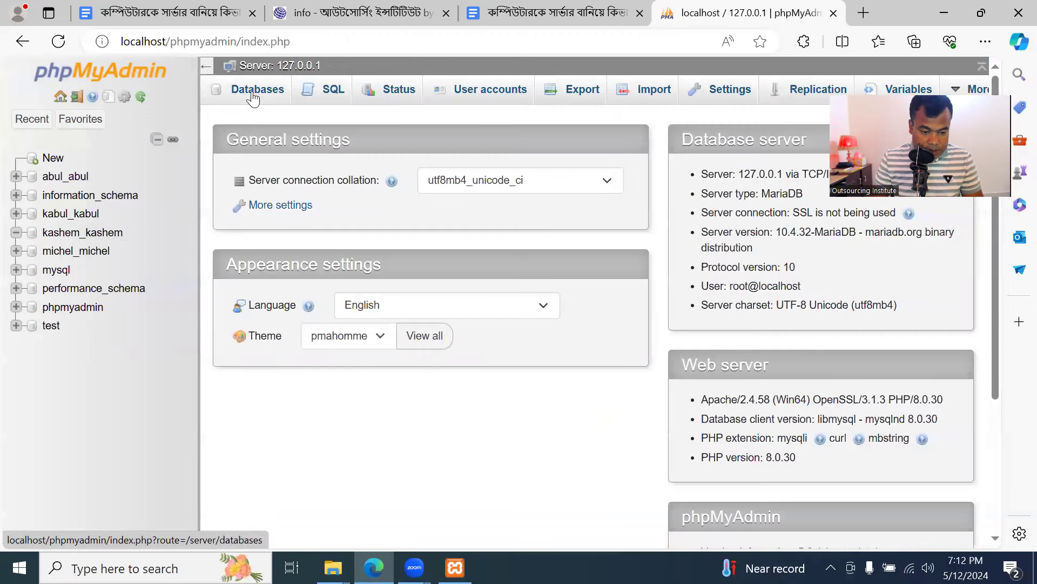
left_click(257, 91)
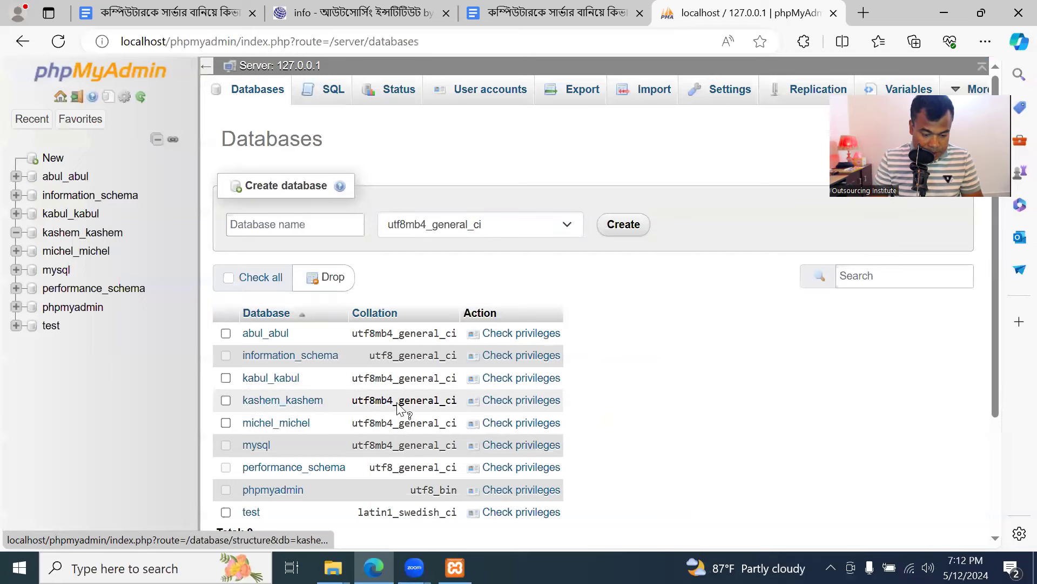
left_click(492, 95)
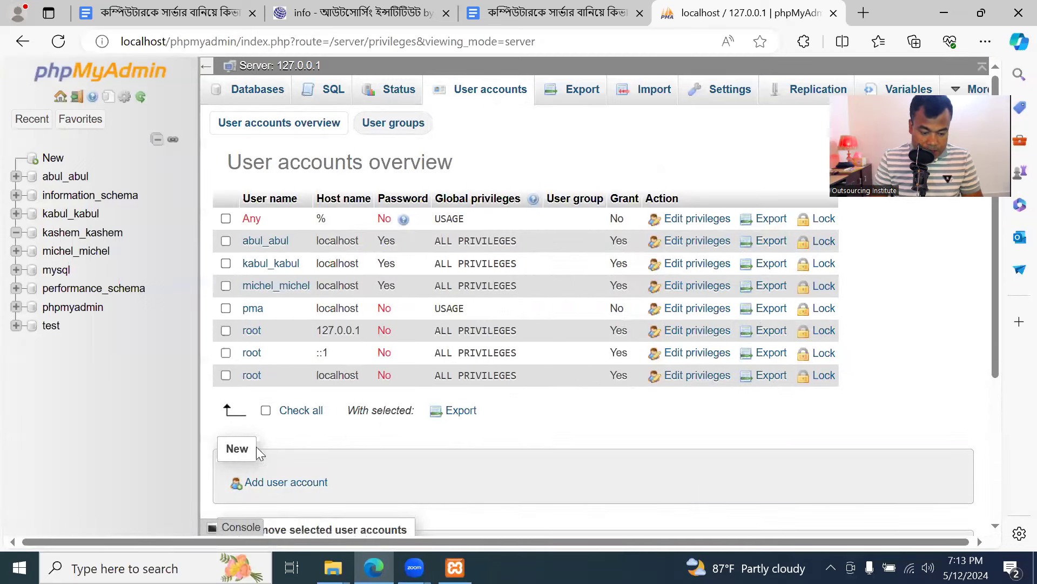
scroll(327, 413, "down", 1)
left_click(300, 410)
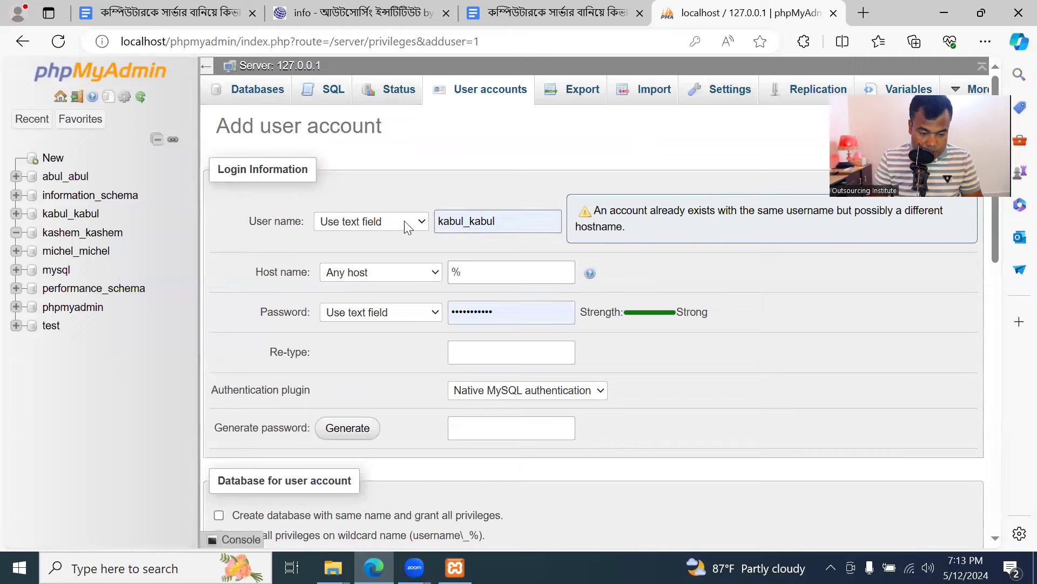
Enter kashem_kashem as the user name with host name localhost
left_click(512, 220)
left_click(422, 224)
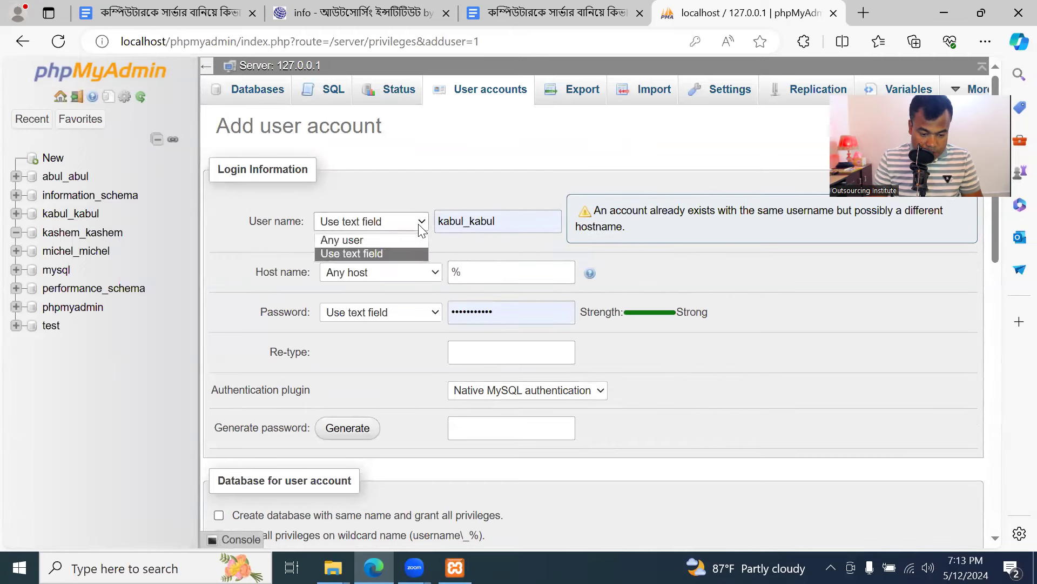
left_click(406, 241)
left_click(507, 214)
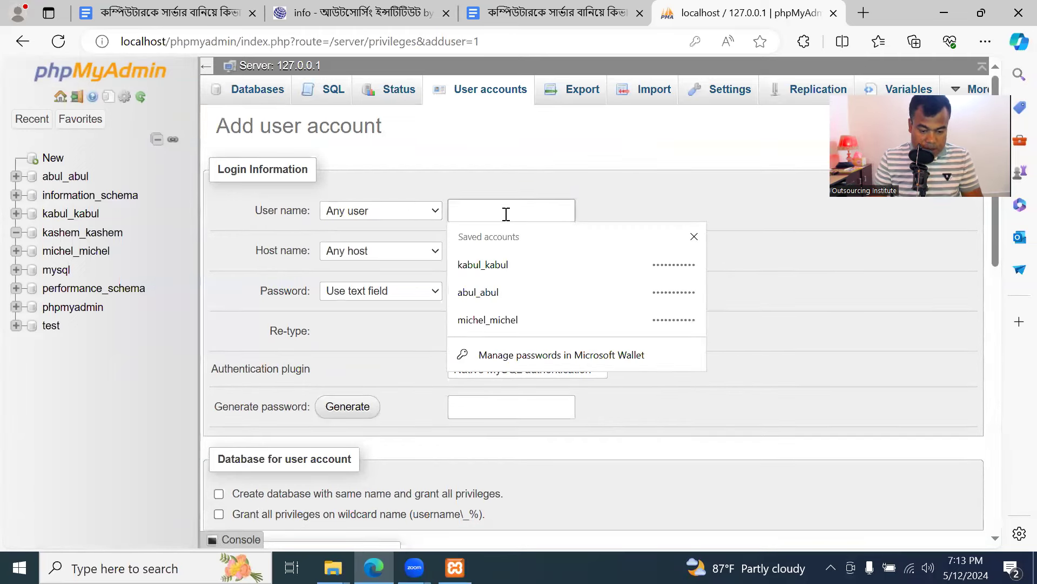
key("ctrl+v")
left_click_drag(489, 254, 439, 250)
key("BackSpace")
type("loca")
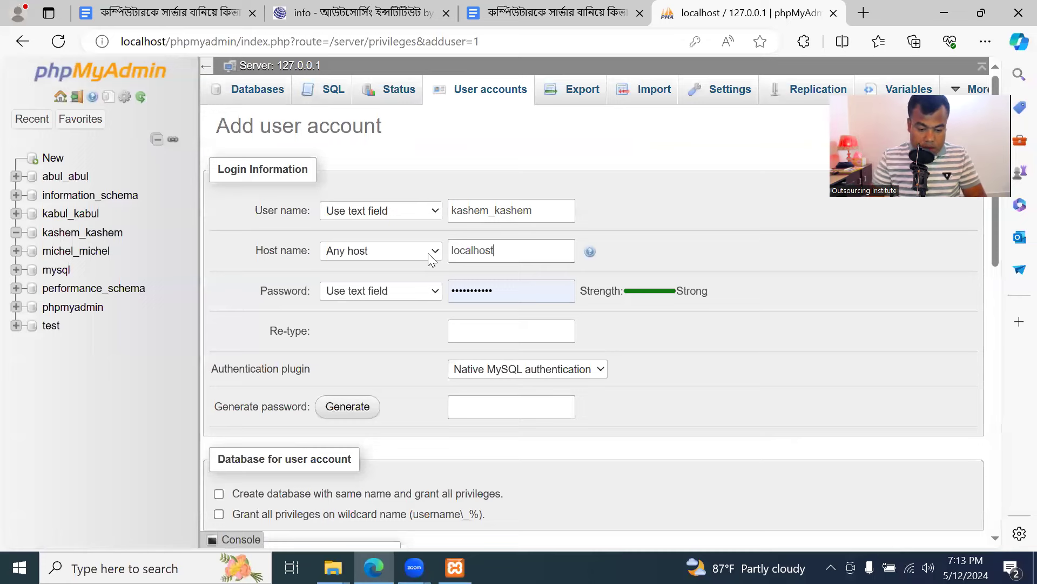
Type a strong password in the text field, reveal it, and begin retyping it
left_click(458, 290)
left_click(431, 294)
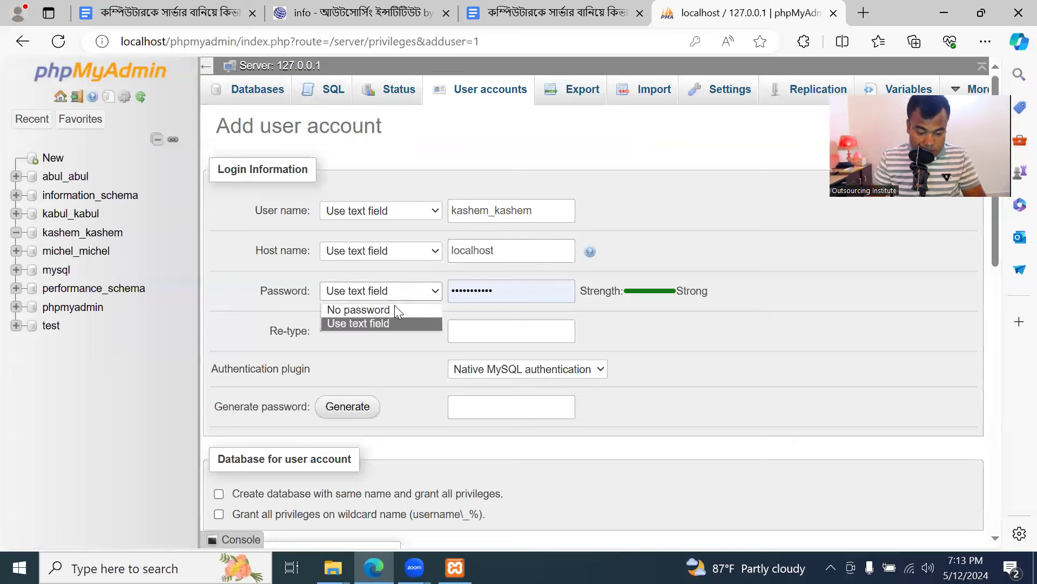
left_click(358, 309)
left_click(543, 291)
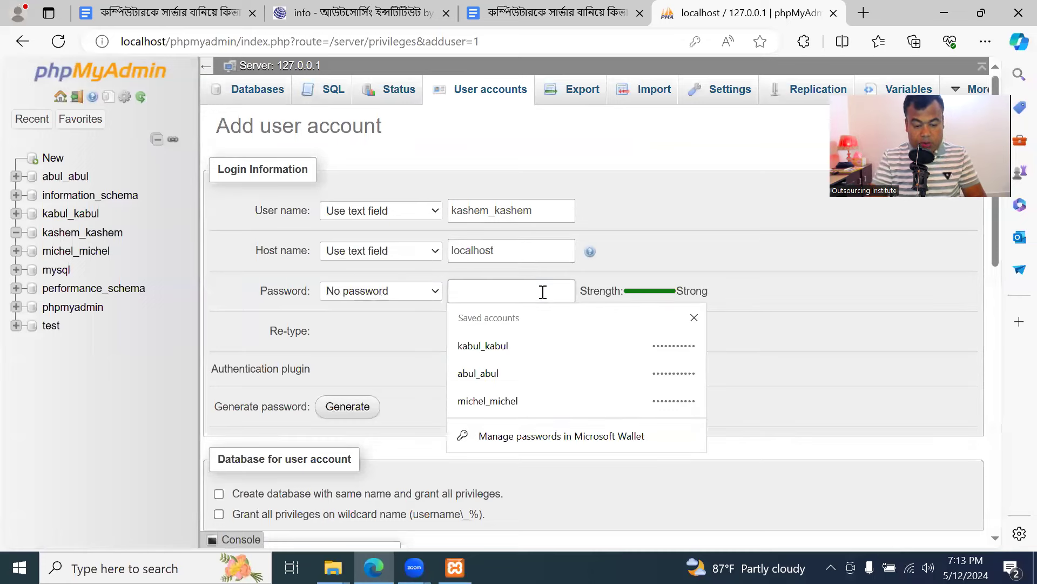
type("••••••••••")
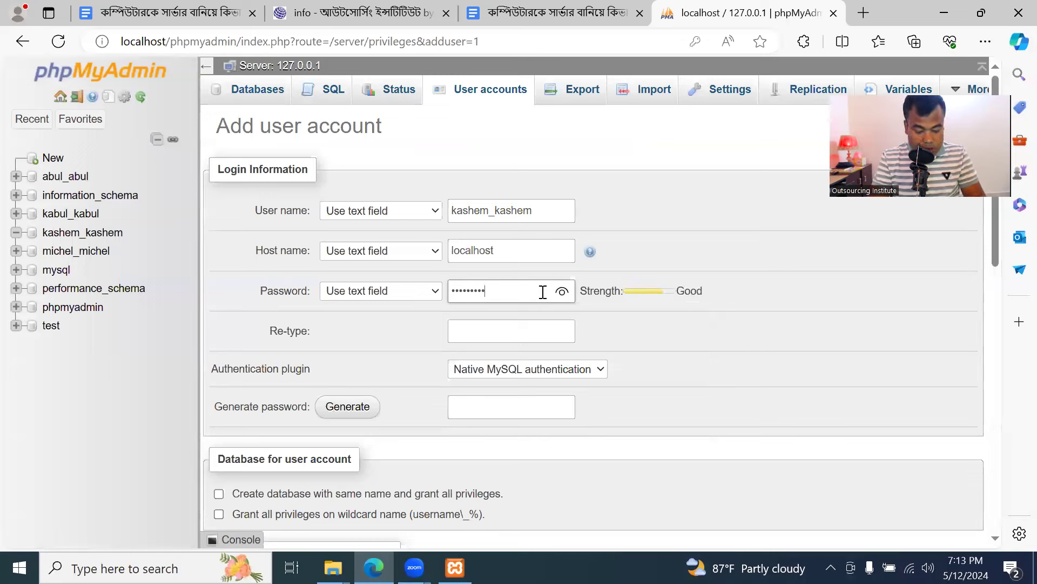
left_click(562, 291)
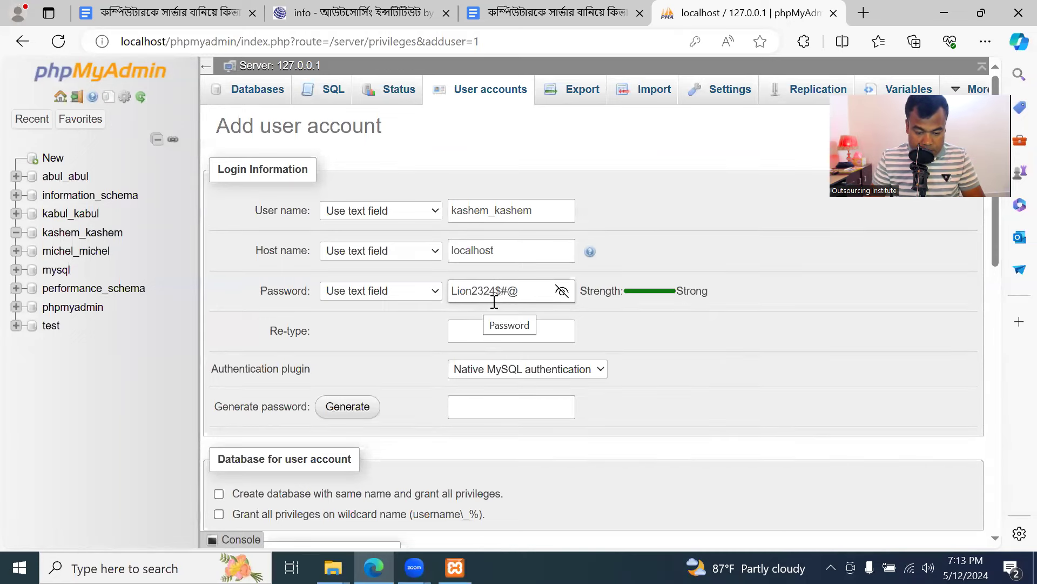
left_click(528, 333)
type("Li")
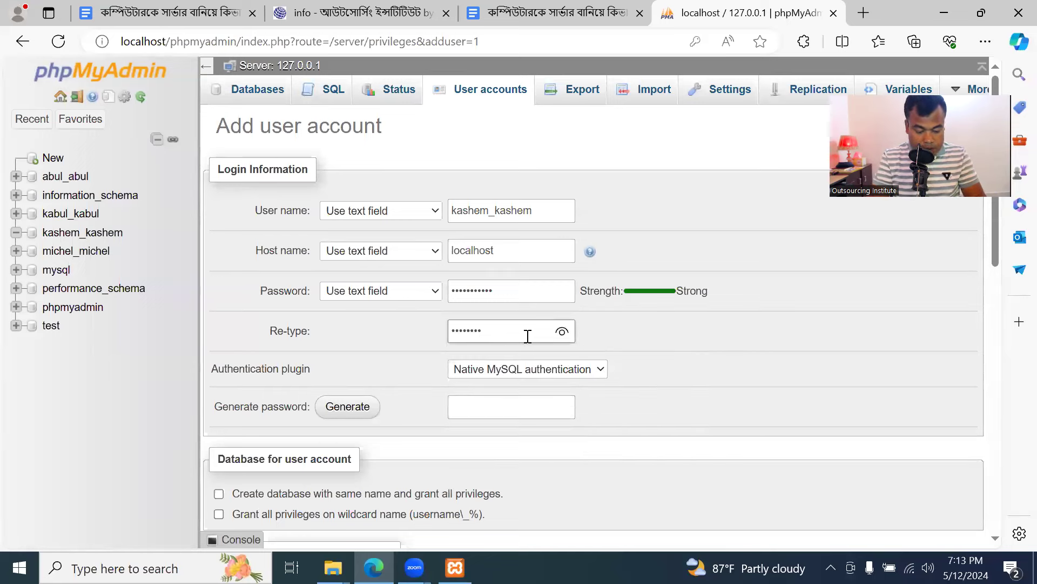
Finish confirming the password and tick Check all under Global privileges
left_click(421, 356)
scroll(421, 357, "down", 4)
scroll(420, 357, "down", 6)
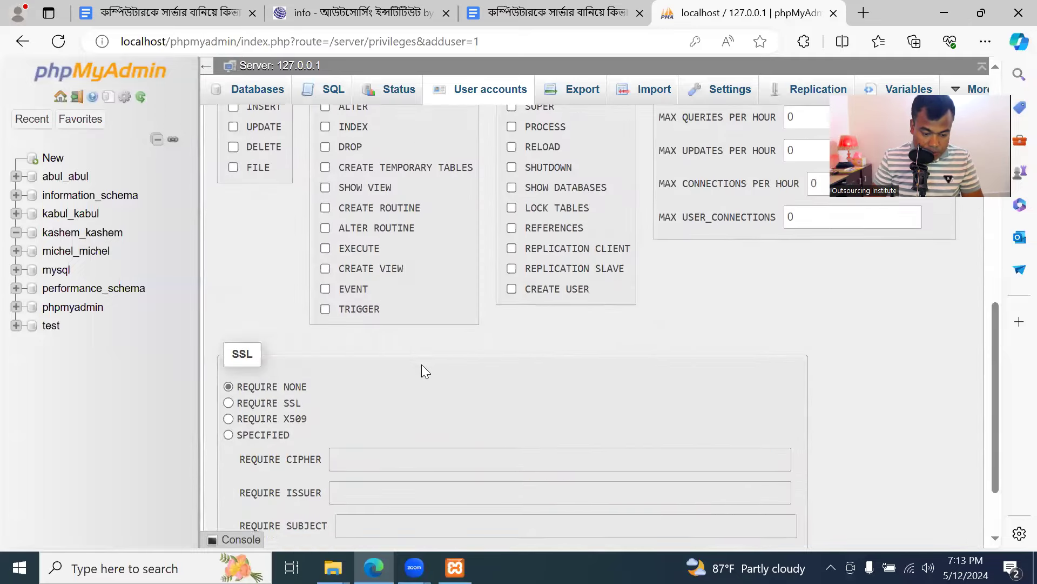
scroll(422, 364, "up", 5)
left_click(333, 260)
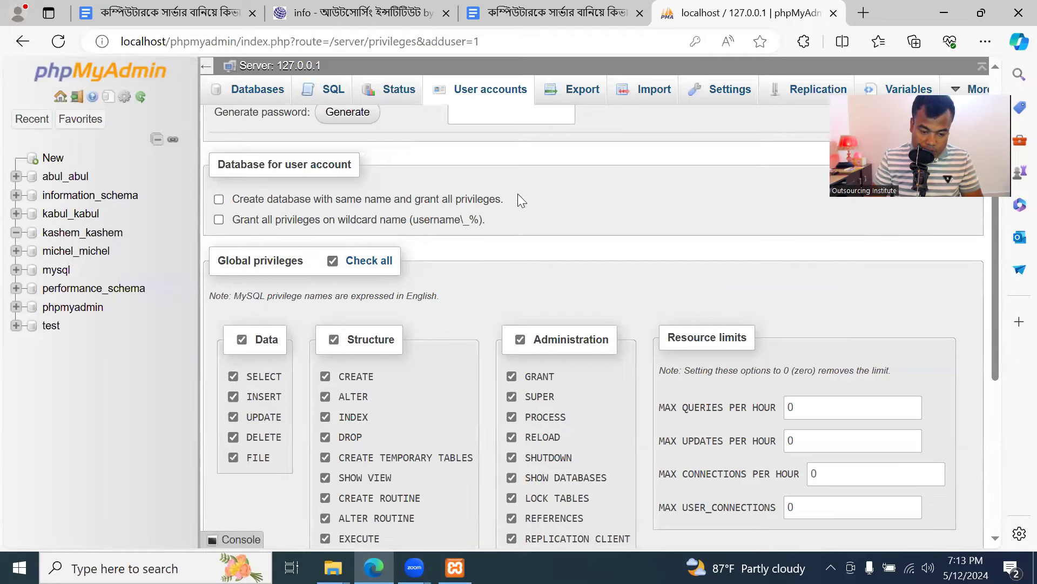
scroll(421, 372, "down", 7)
Create the kashem_kashem@localhost account, dismiss Edge's save-password prompt, and return to the install notes
left_click(223, 492)
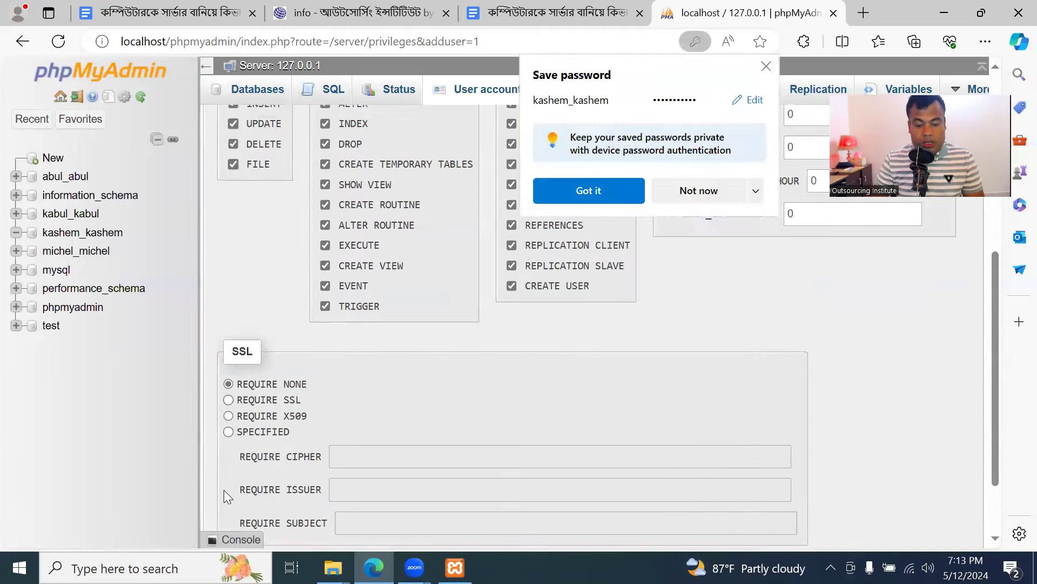
left_click(591, 192)
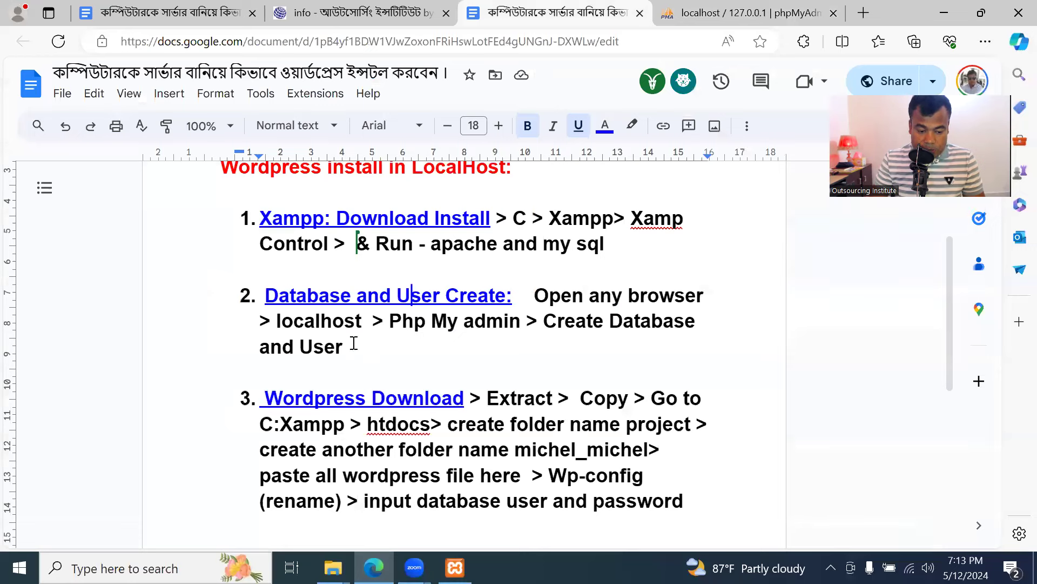
left_click(557, 13)
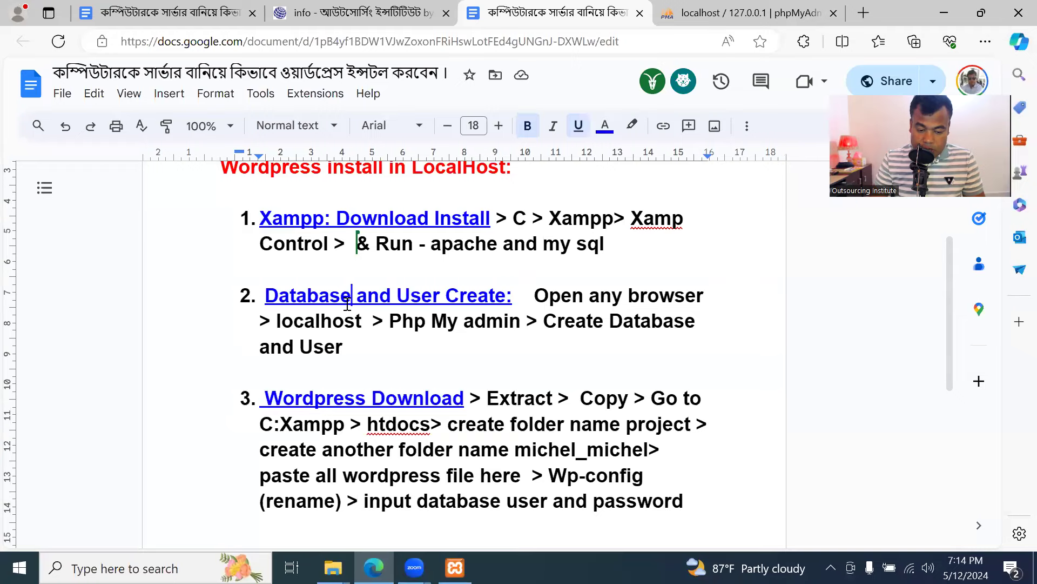
left_click(738, 7)
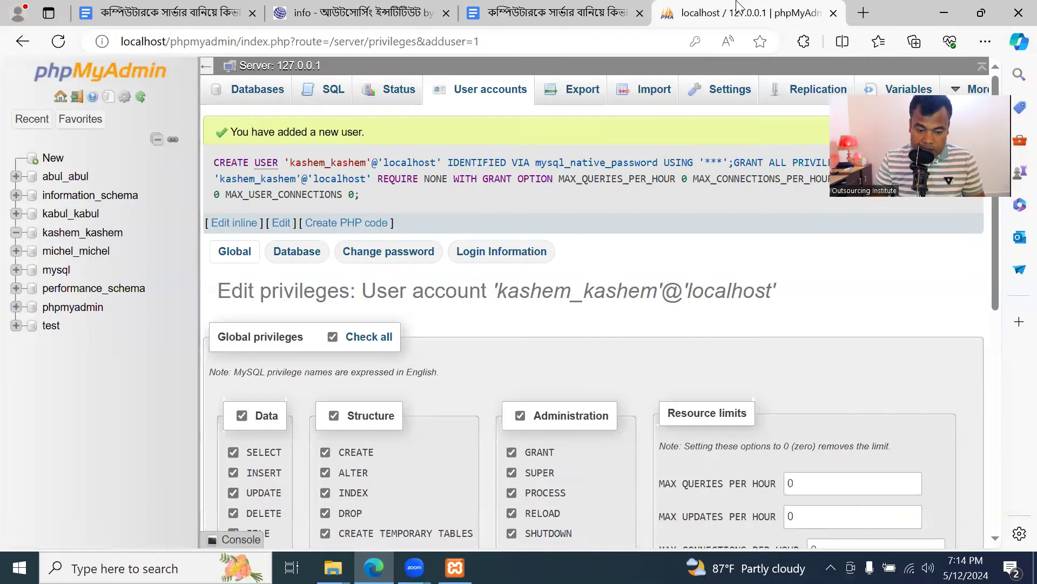
left_click(558, 13)
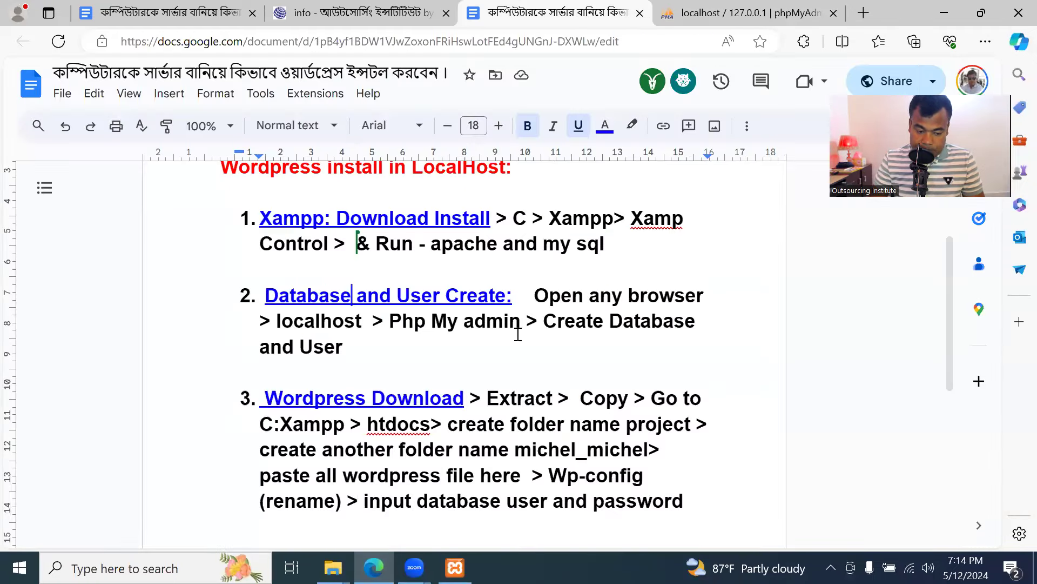
left_click(371, 367)
scroll(346, 324, "down", 2)
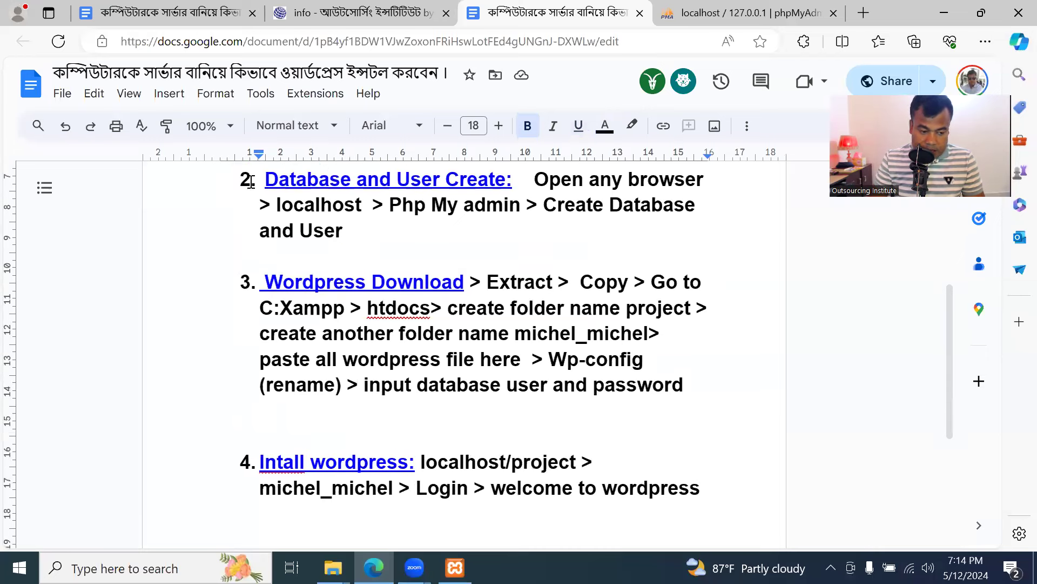
Minimize Edge and open the Wordpress folder on drive D holding wordpress-6.5.3.zip
left_click(944, 13)
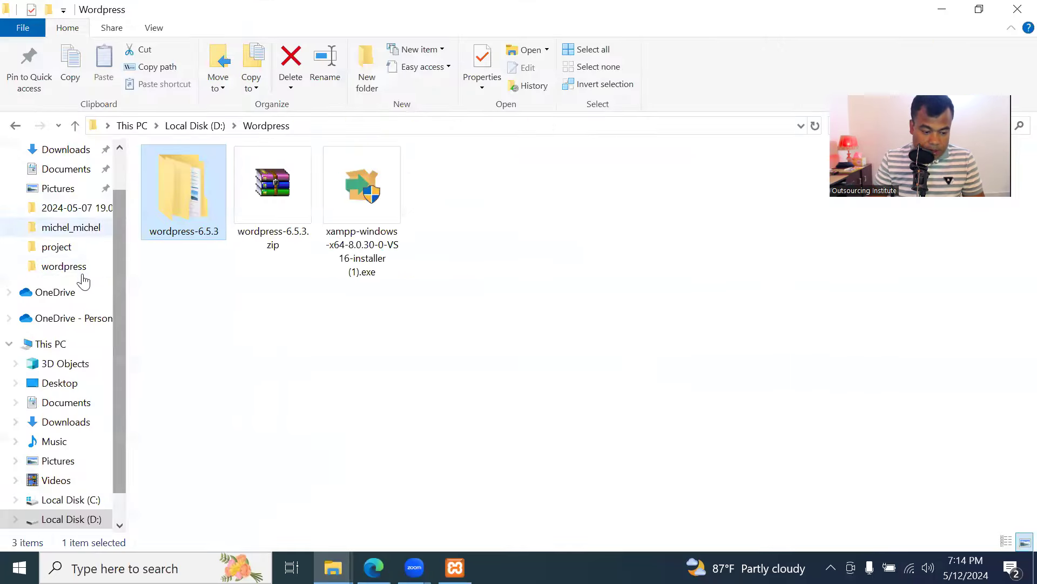
left_click(79, 522)
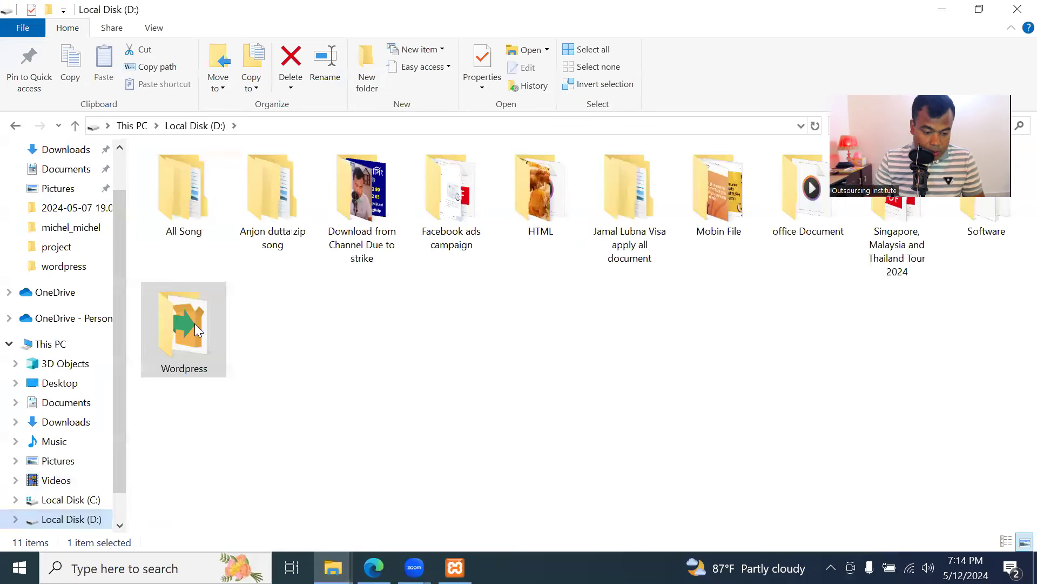
double_click(204, 337)
left_click(273, 201)
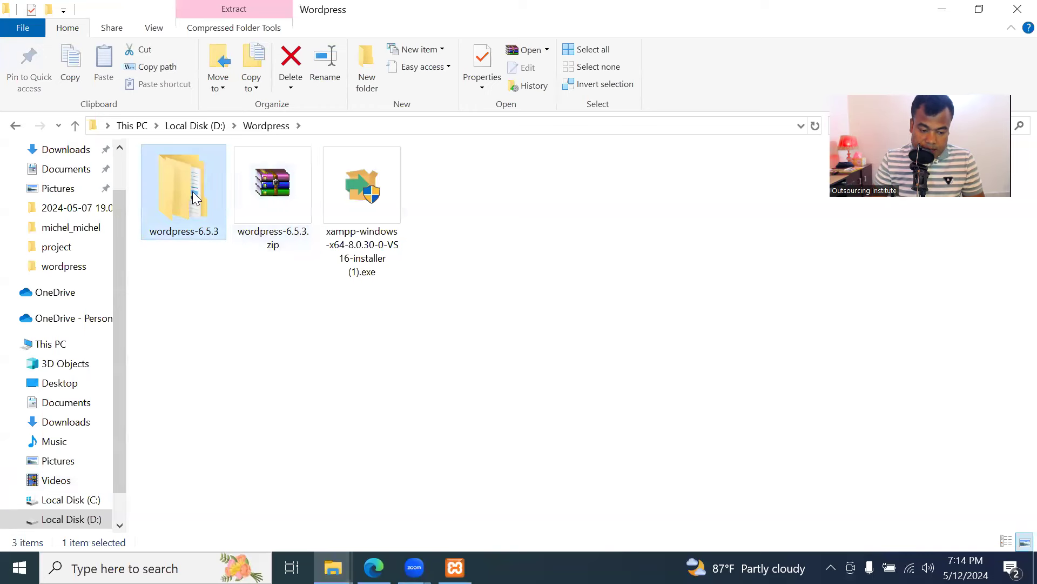
right_click(267, 184)
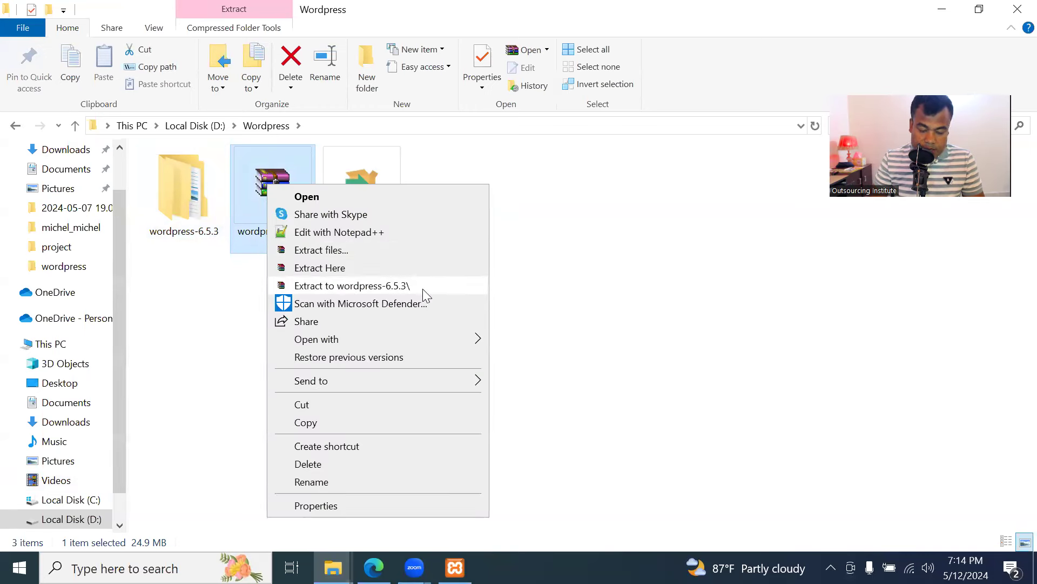
left_click(248, 291)
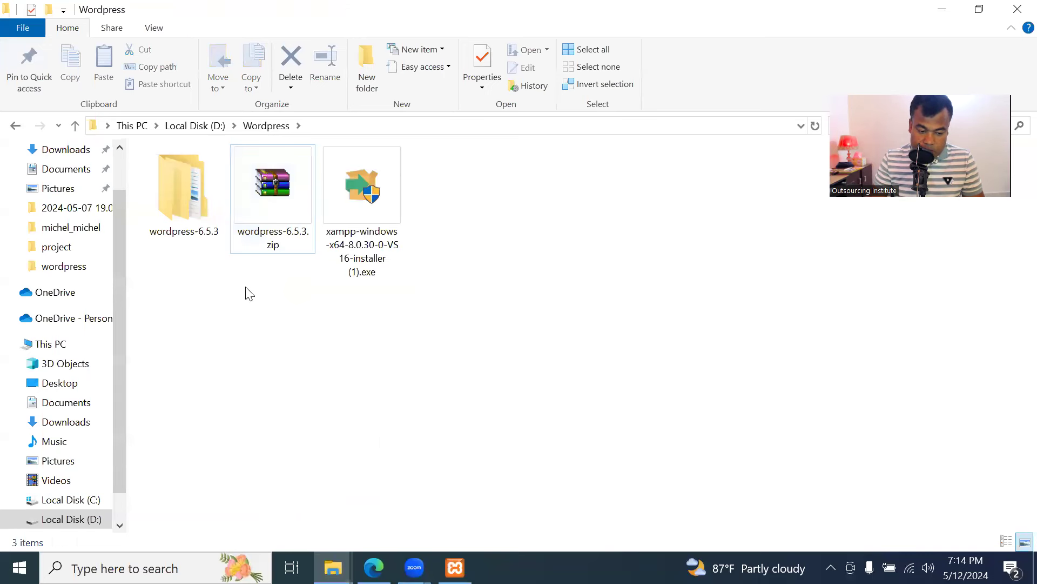
Open wordpress-6.5.3\wordpress and copy all 19 WordPress files and folders
double_click(185, 198)
left_click(205, 174)
double_click(205, 175)
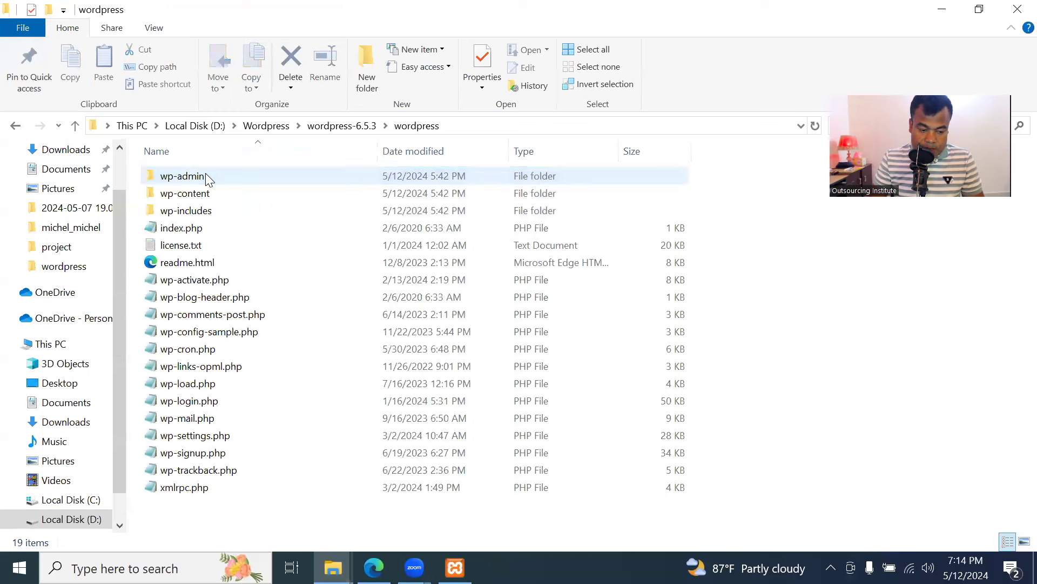
left_click(233, 297)
key("ctrl+a")
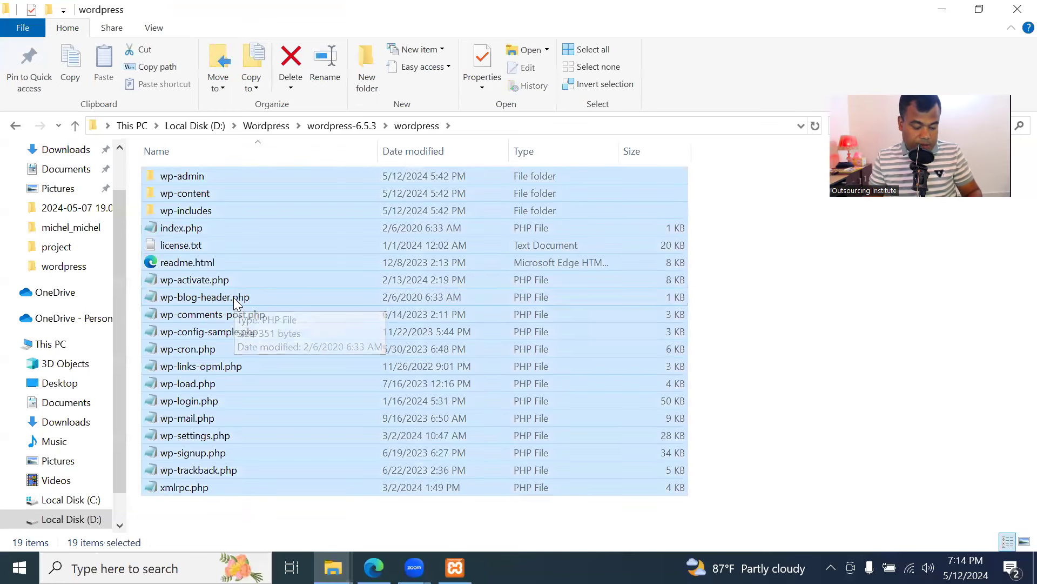
key("ctrl+c")
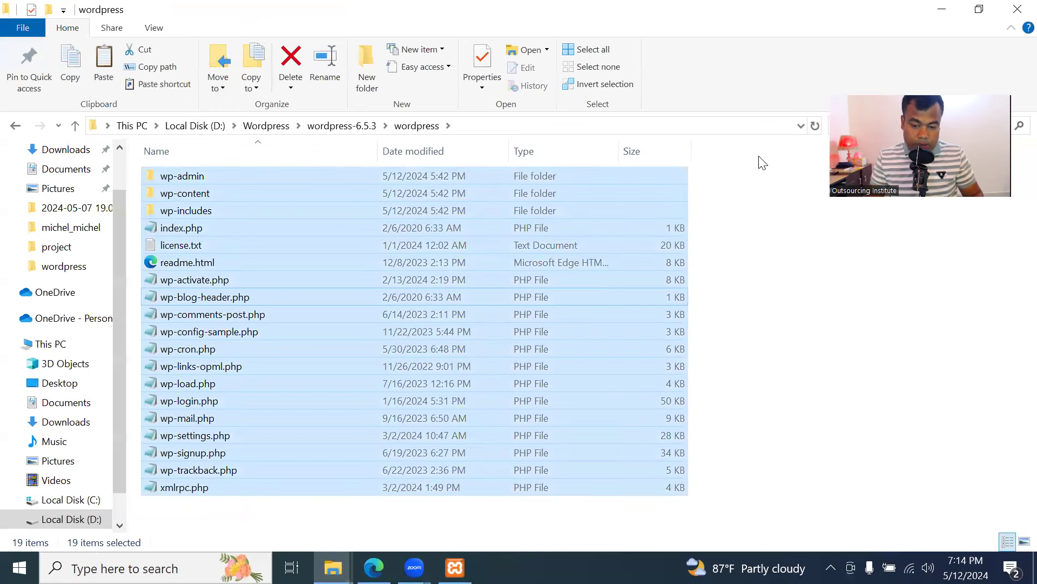
left_click(802, 162)
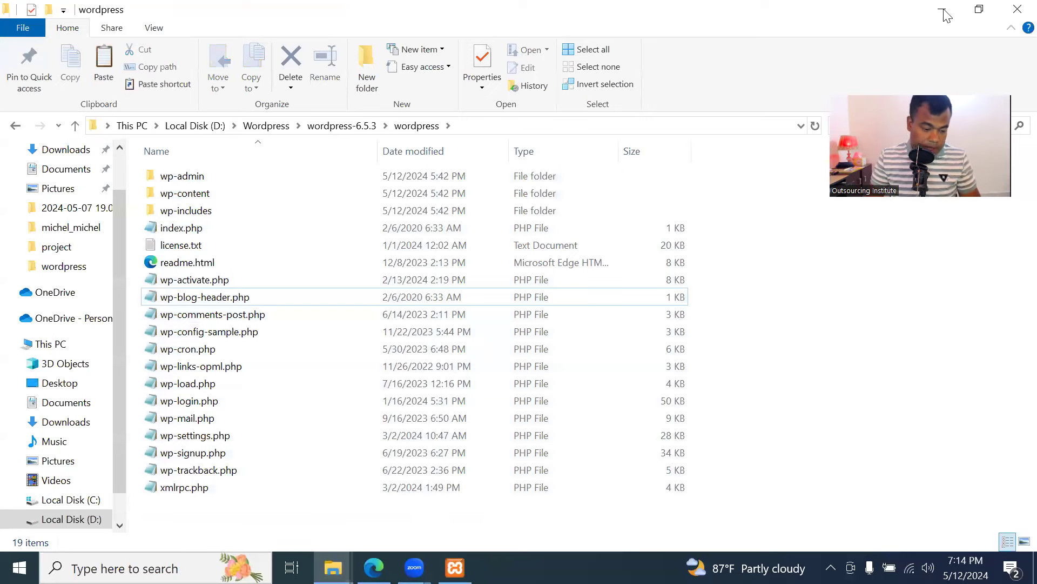
scroll(66, 221, "up", 2)
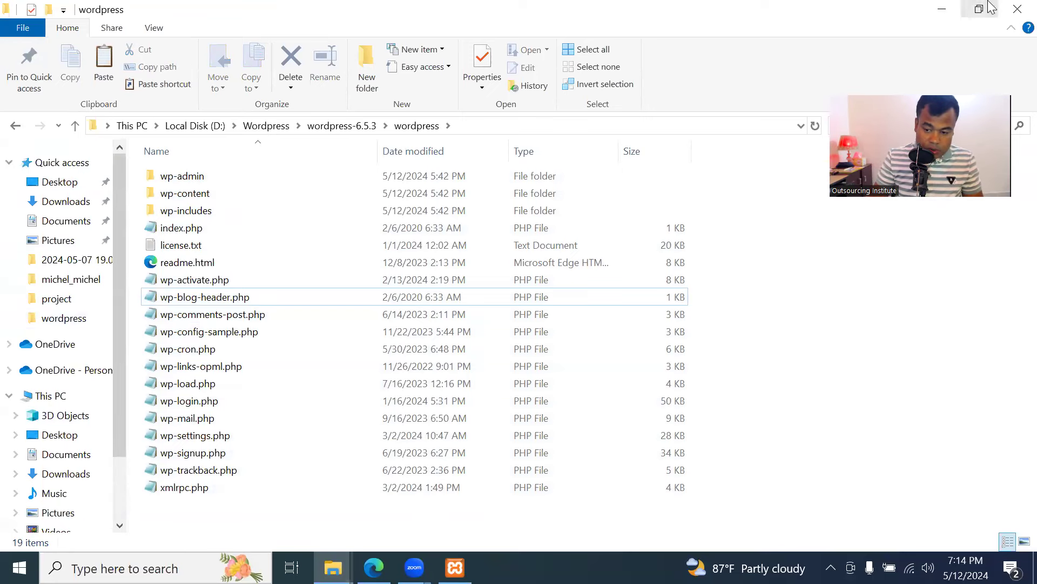
Navigate to C:\xampp 2\htdocs and select the project folder
left_click(1019, 8)
double_click(43, 118)
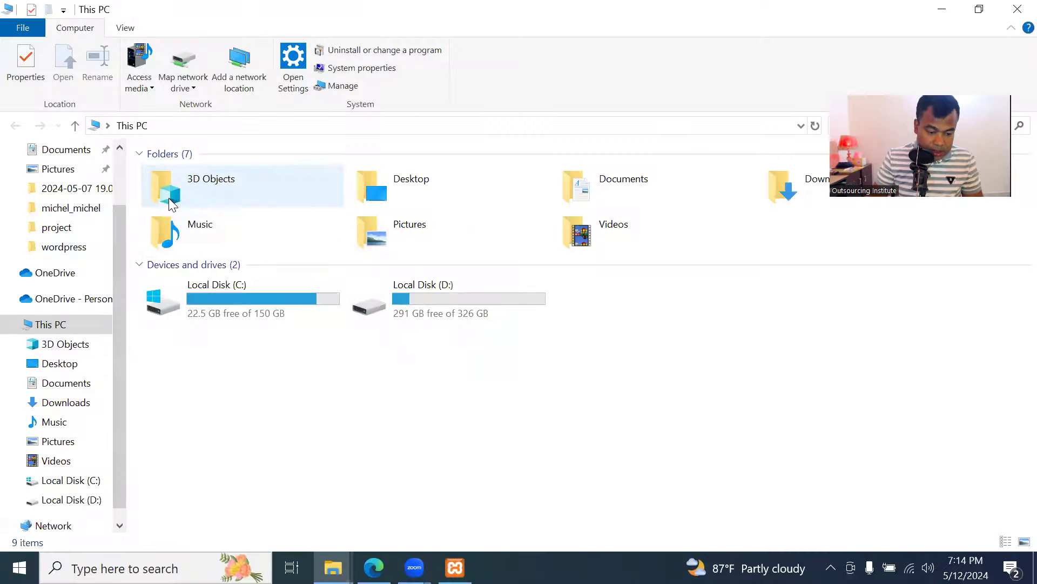
double_click(267, 284)
double_click(248, 315)
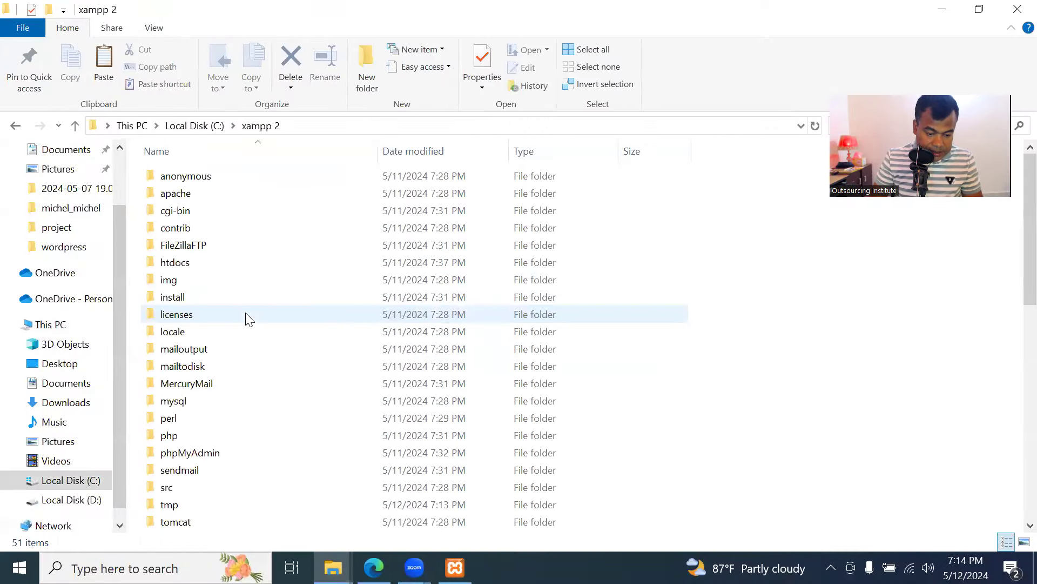
scroll(248, 415, "down", 4)
scroll(255, 417, "down", 2)
scroll(255, 419, "up", 7)
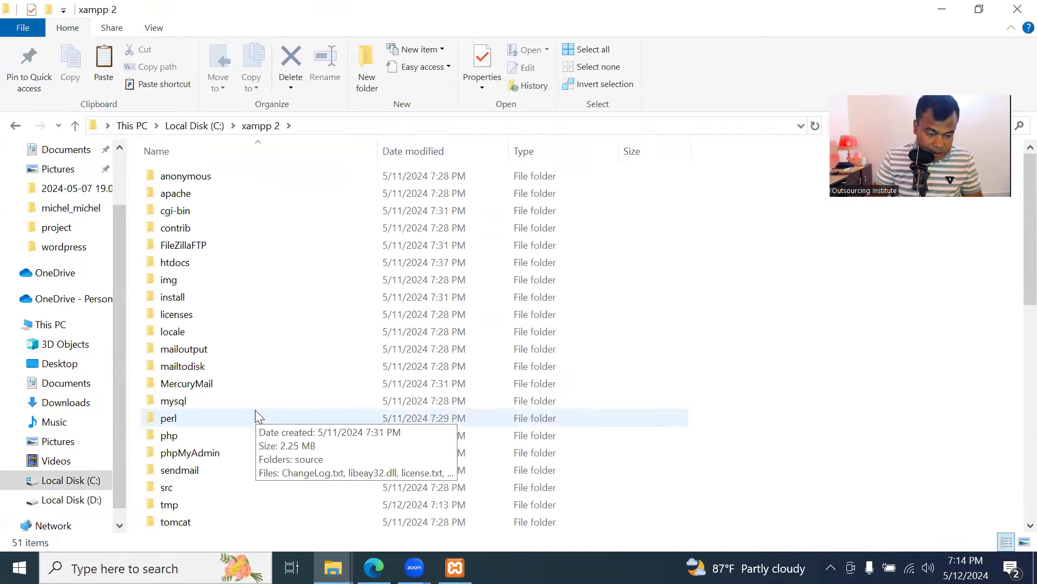
double_click(196, 264)
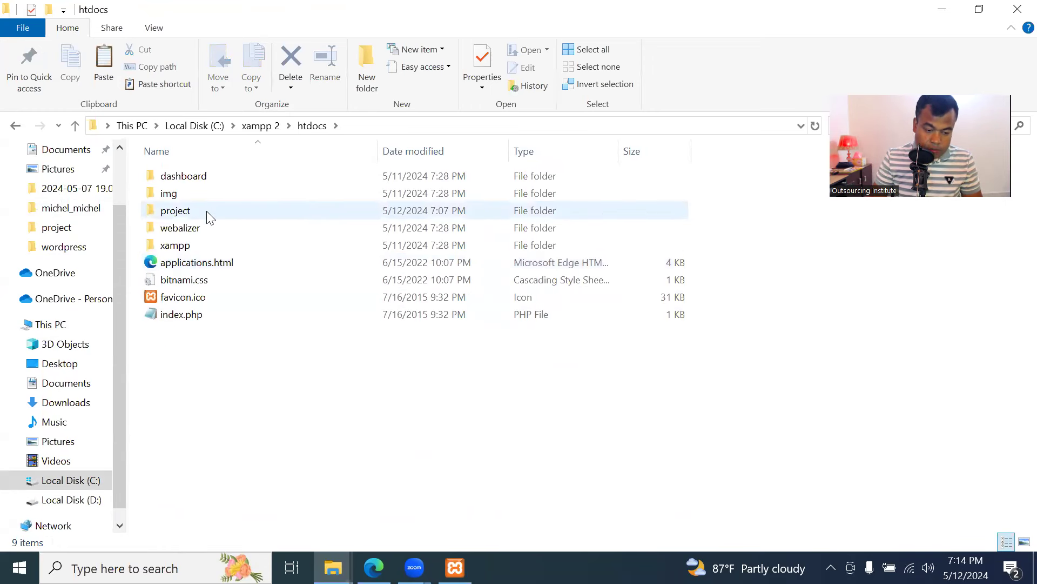
mouse_move(211, 216)
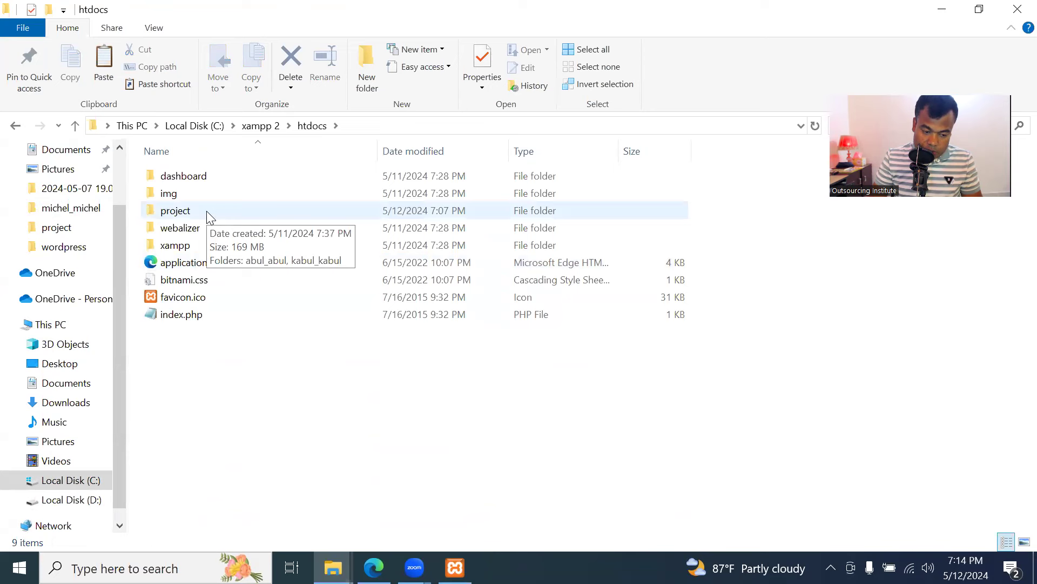
left_click(209, 216)
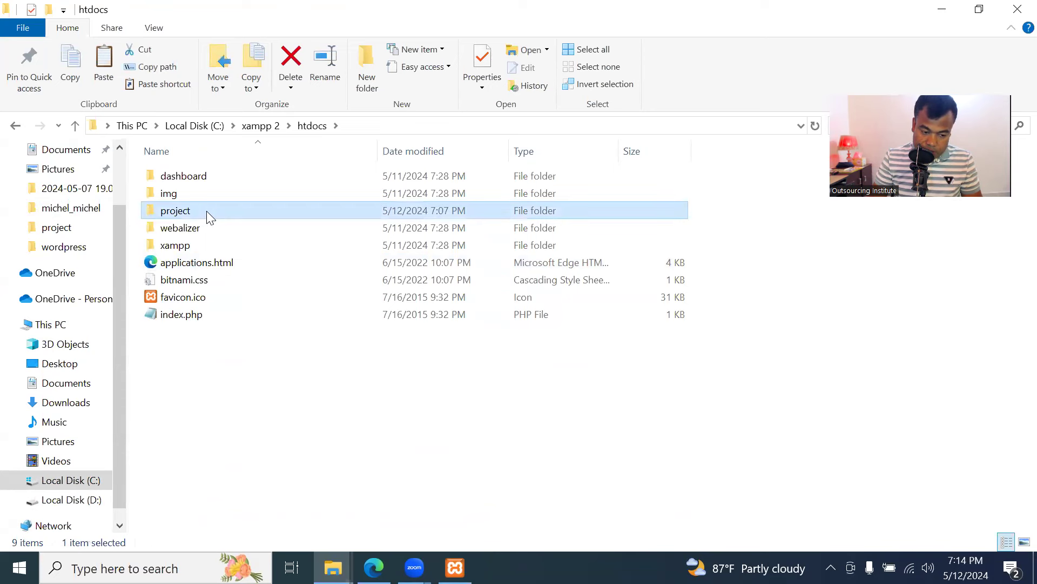
Inside htdocs\project, create a new folder named kashem_kashem
double_click(206, 210)
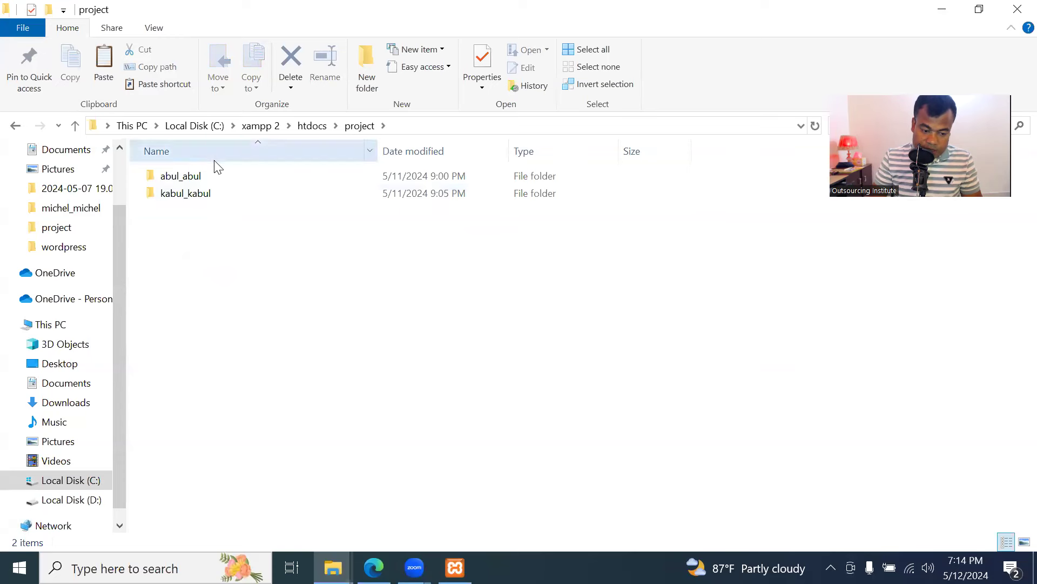
right_click(246, 251)
mouse_move(375, 453)
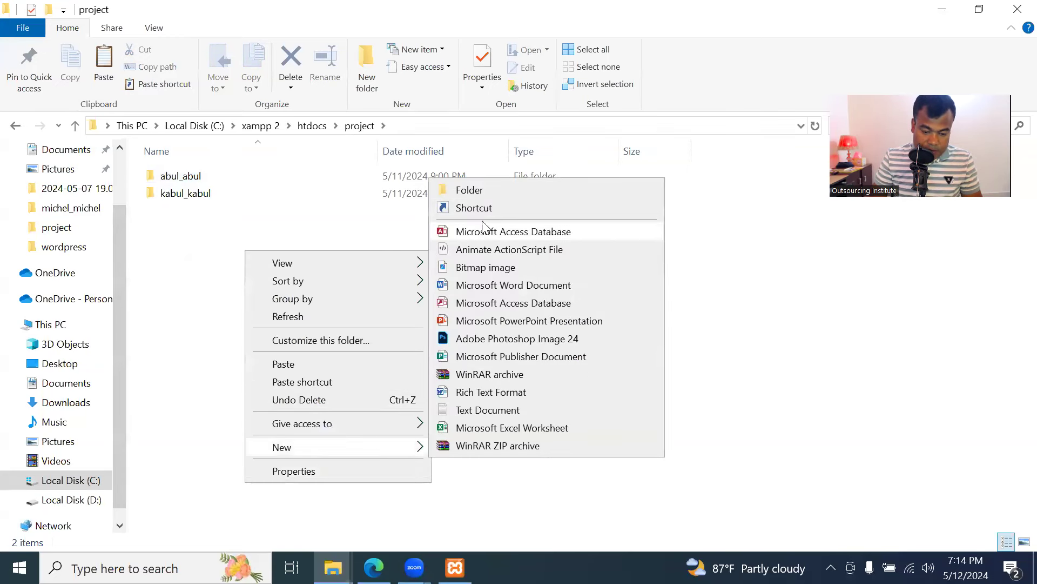
left_click(476, 189)
type("kashem_kashem")
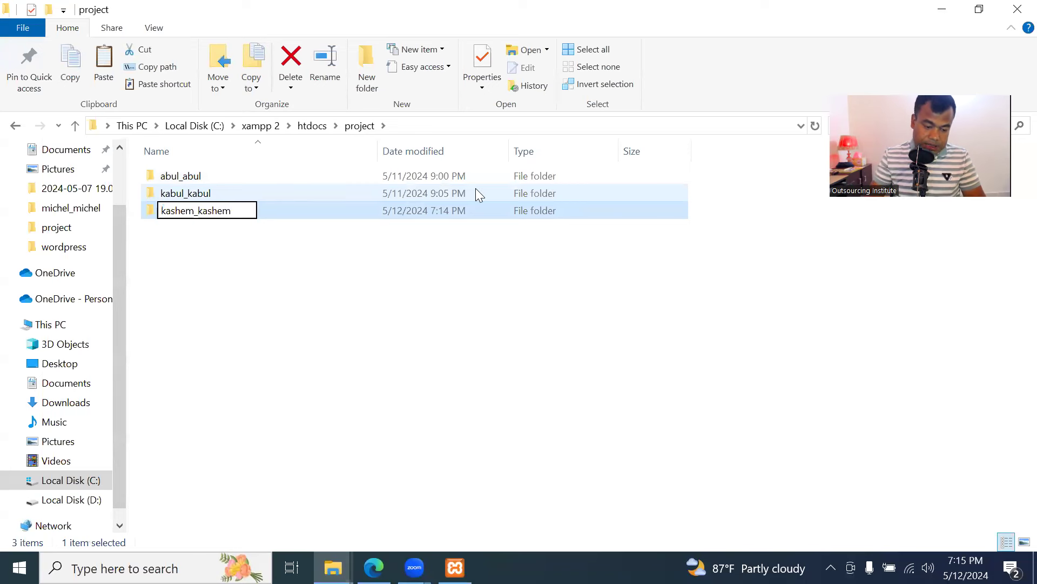
left_click(226, 219)
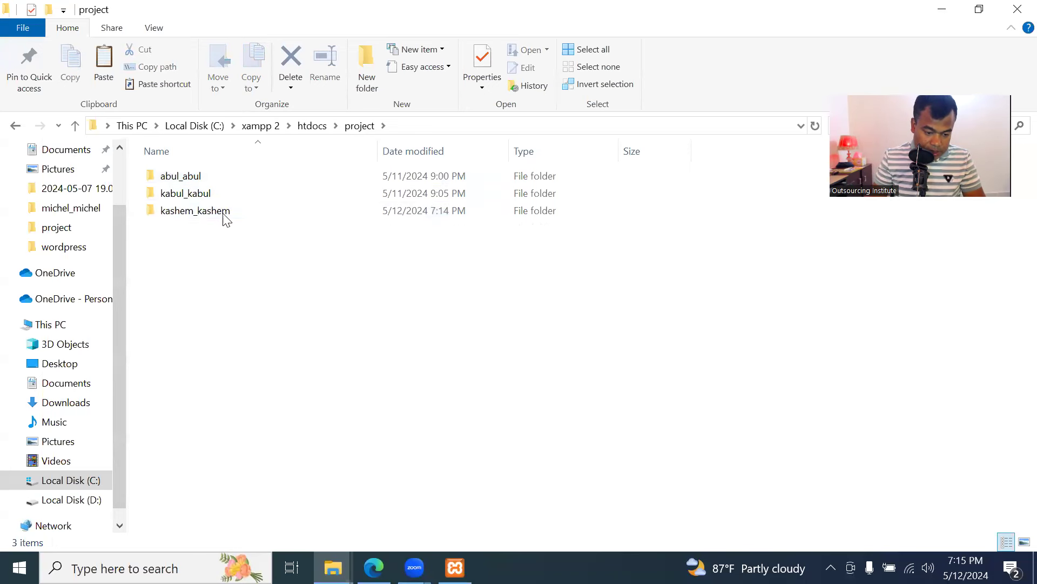
Paste the copied WordPress files into the kashem_kashem folder
double_click(224, 212)
right_click(335, 210)
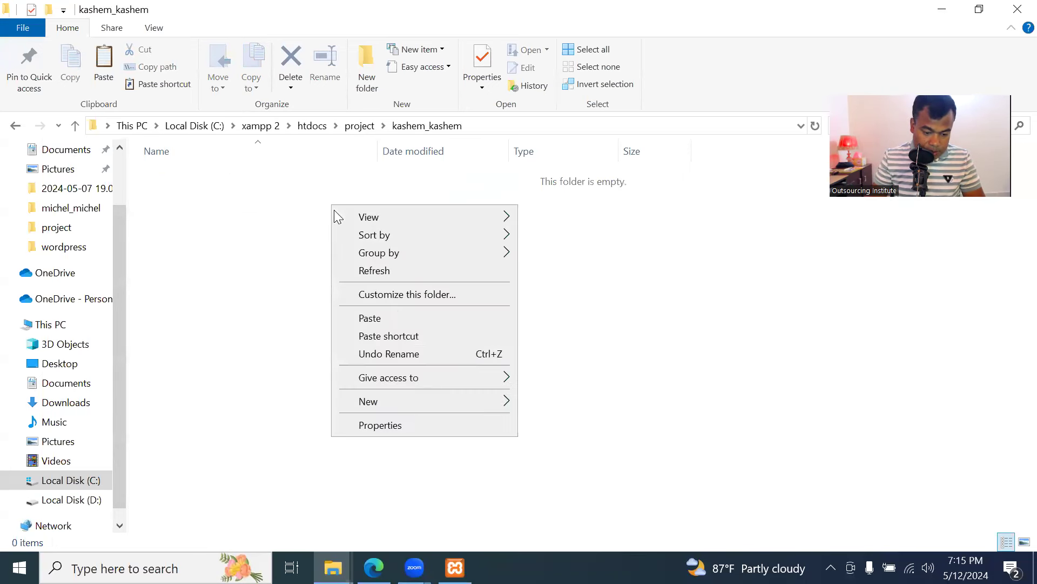
left_click(398, 318)
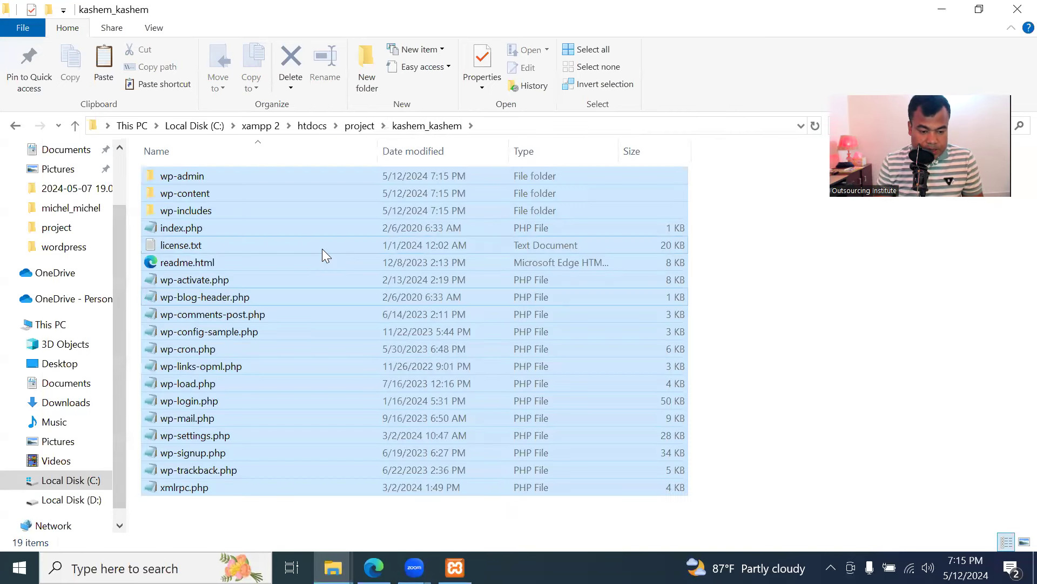
left_click(293, 292)
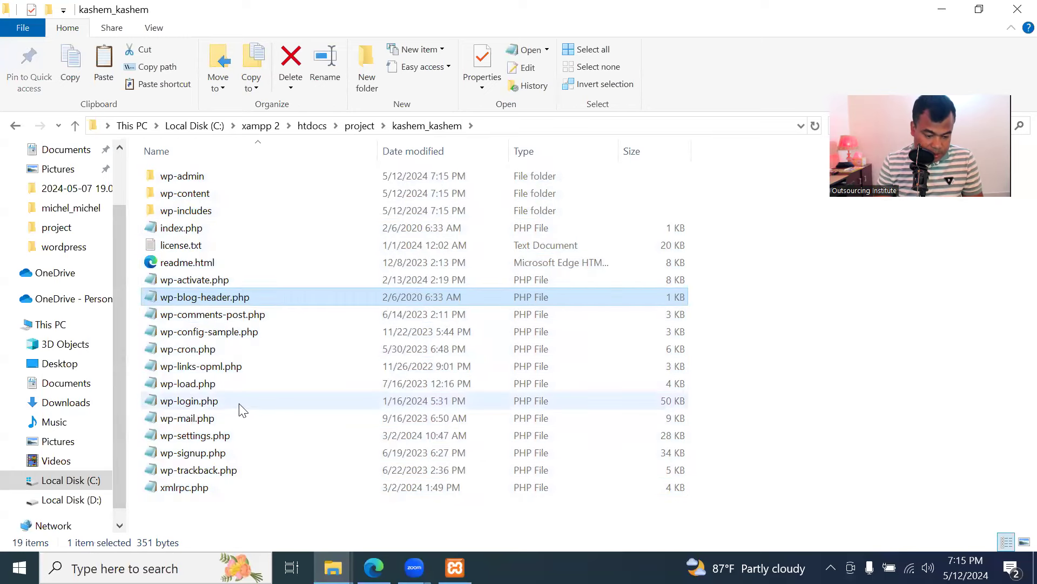
Rename wp-config-sample.php to wp-config.php by removing '-sample'
left_click(236, 337)
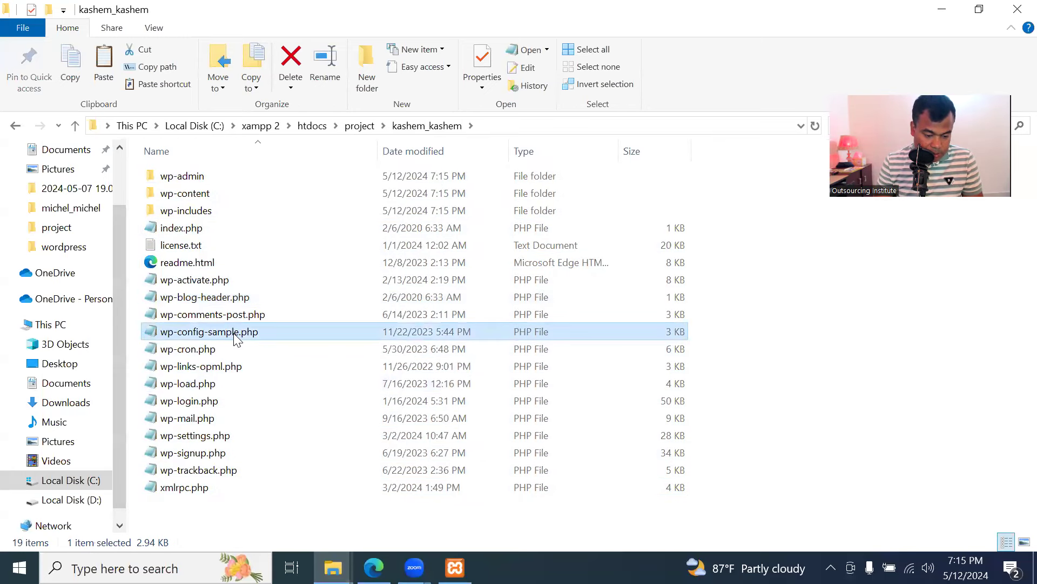
right_click(236, 335)
left_click(299, 512)
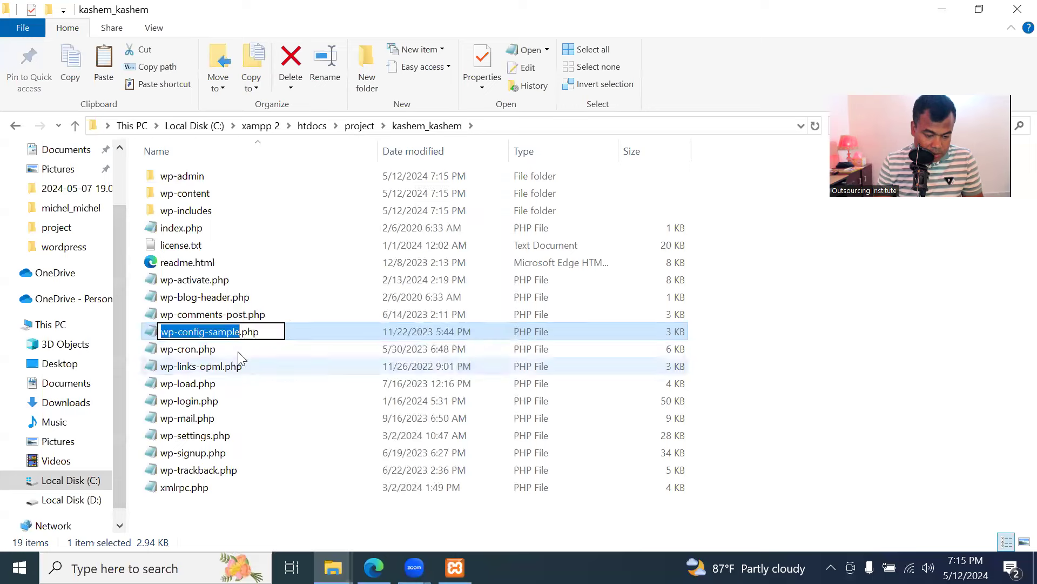
left_click(240, 335)
key("BackSpace")
key("BackSpace")
key("BackSpace")
key("BackSpace")
key("BackSpace")
key("BackSpace")
key("BackSpace")
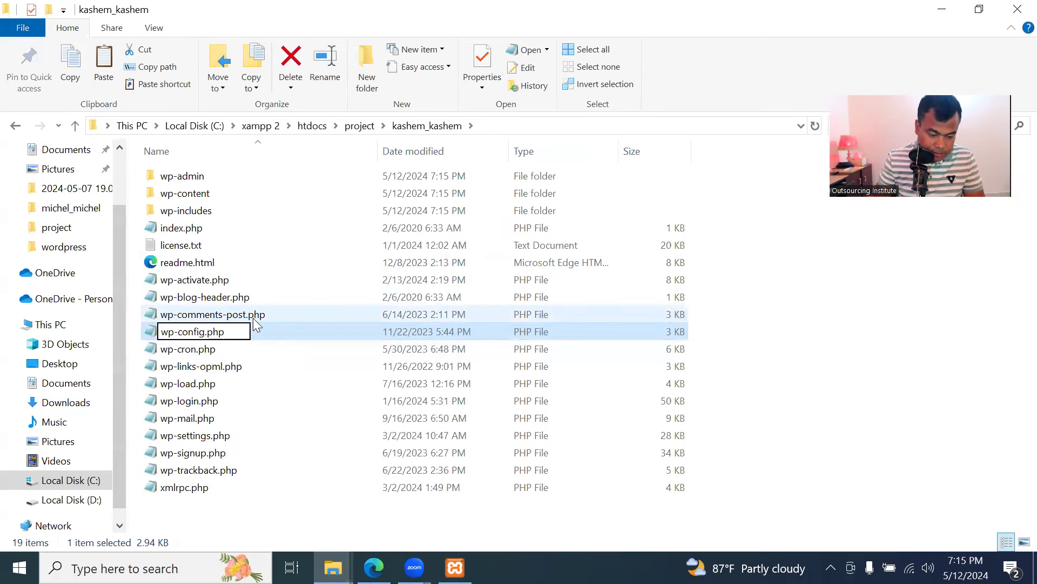
Open wp-config.php in Notepad and set DB_USER to kashem_kashem
double_click(223, 334)
scroll(350, 299, "down", 5)
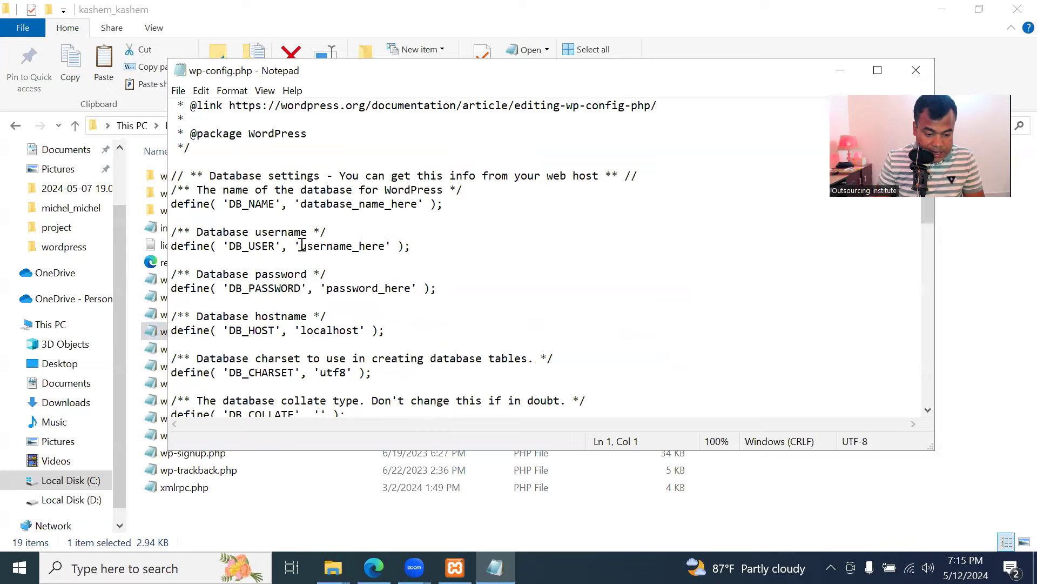
left_click_drag(301, 246, 384, 249)
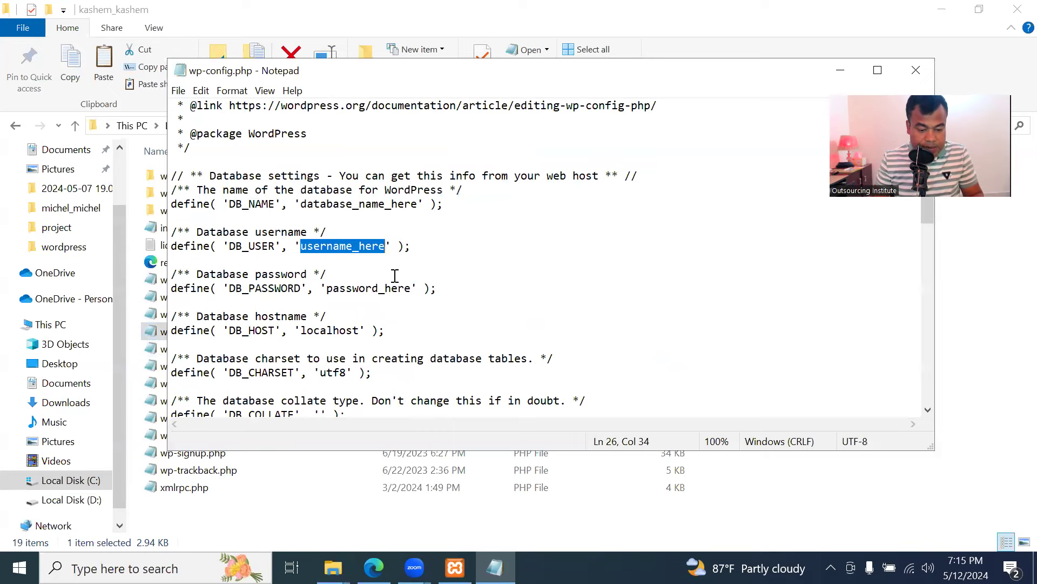
left_click(373, 256)
left_click_drag(302, 245, 382, 248)
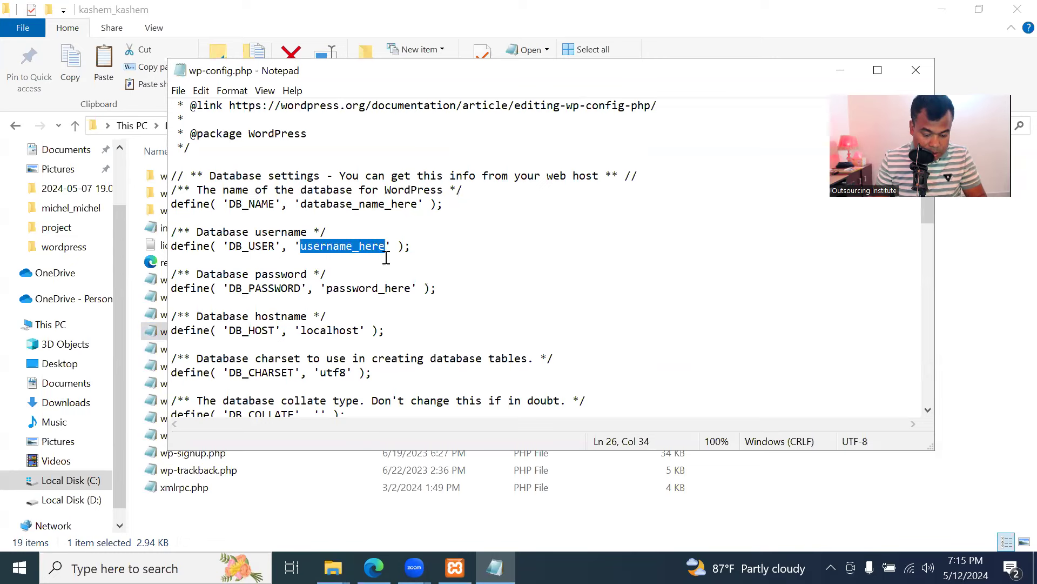
key("BackSpace")
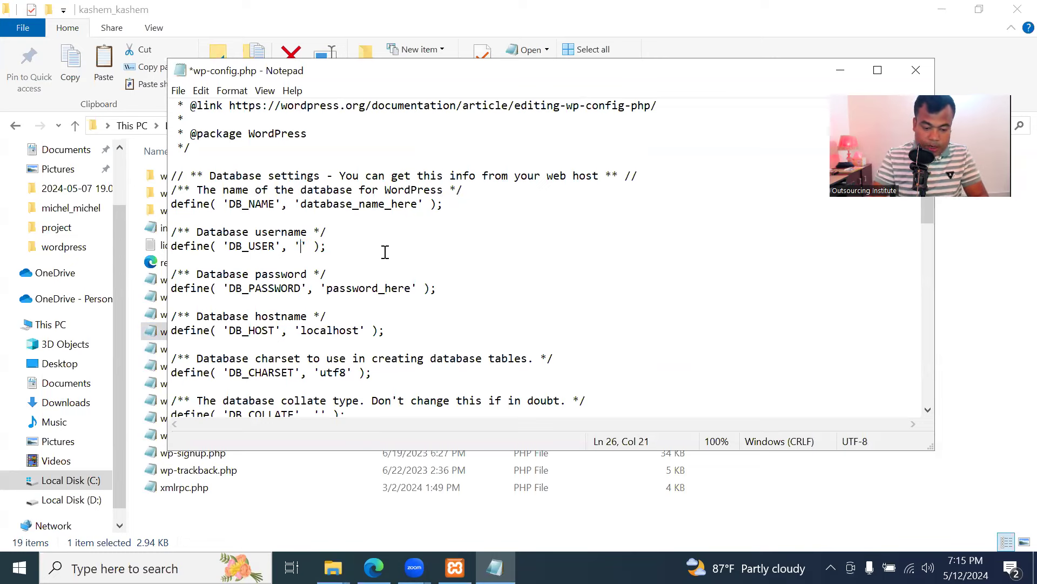
type("kashem_")
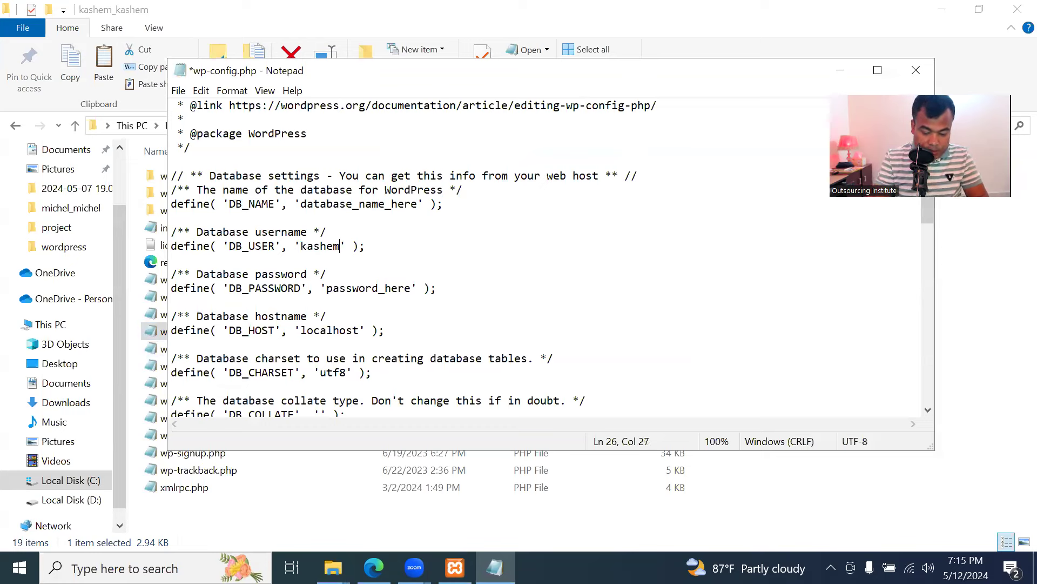
type("kashem")
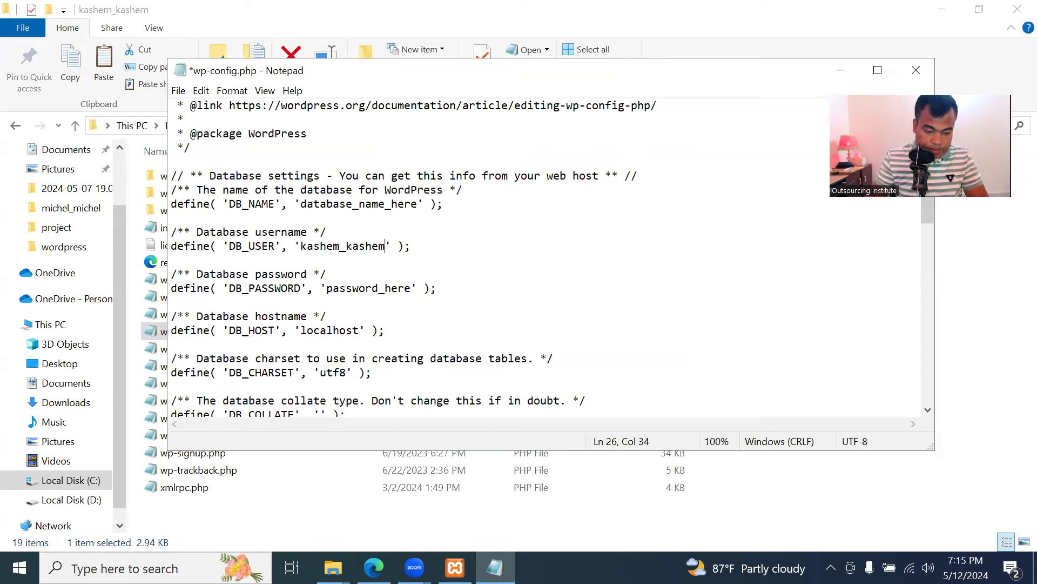
Set DB_NAME to kashem_kashem and replace password_here with the database password
left_click(412, 292)
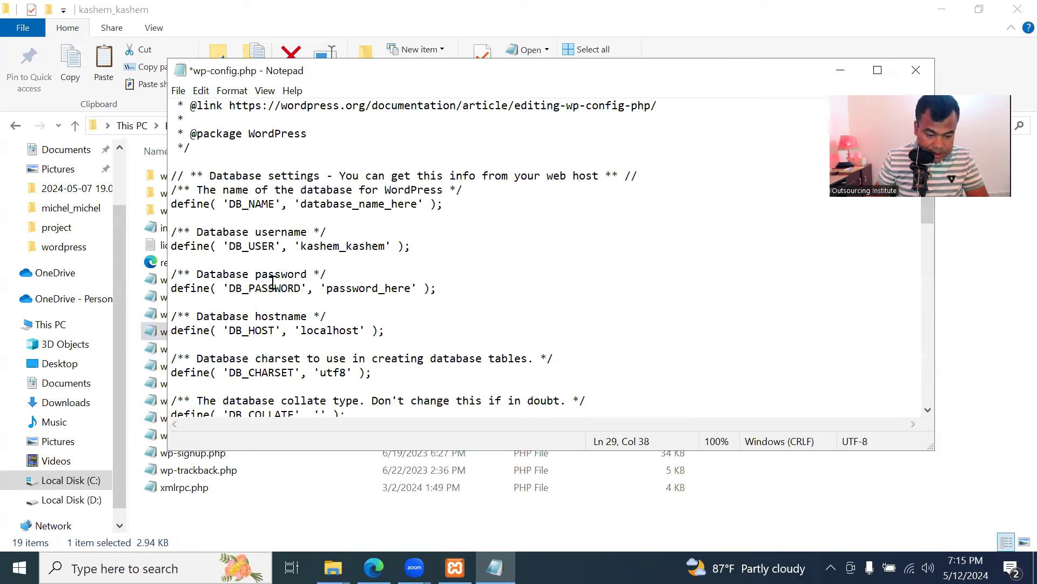
left_click(304, 207)
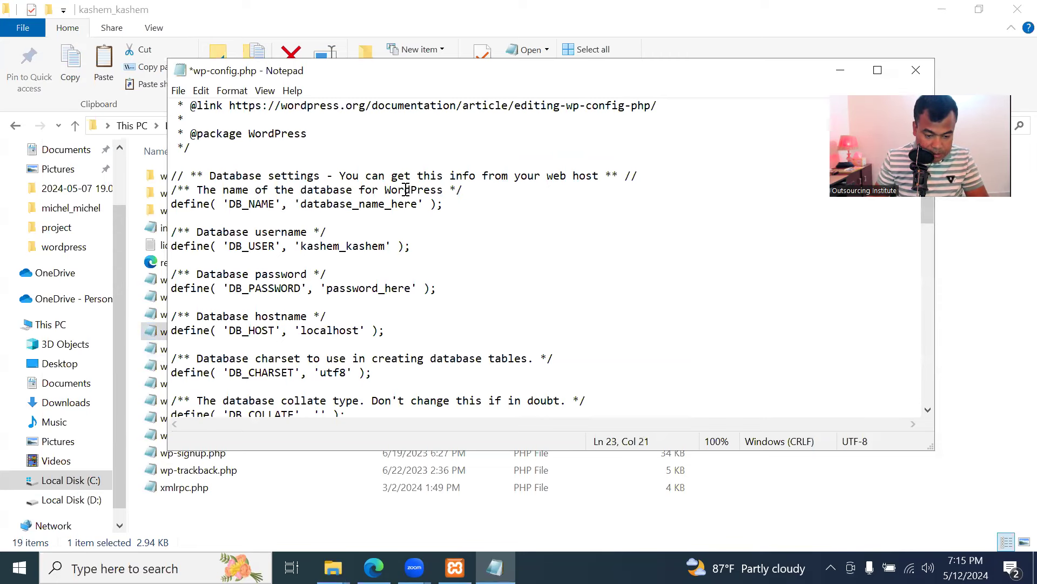
left_click_drag(419, 204, 301, 208)
key("BackSpace")
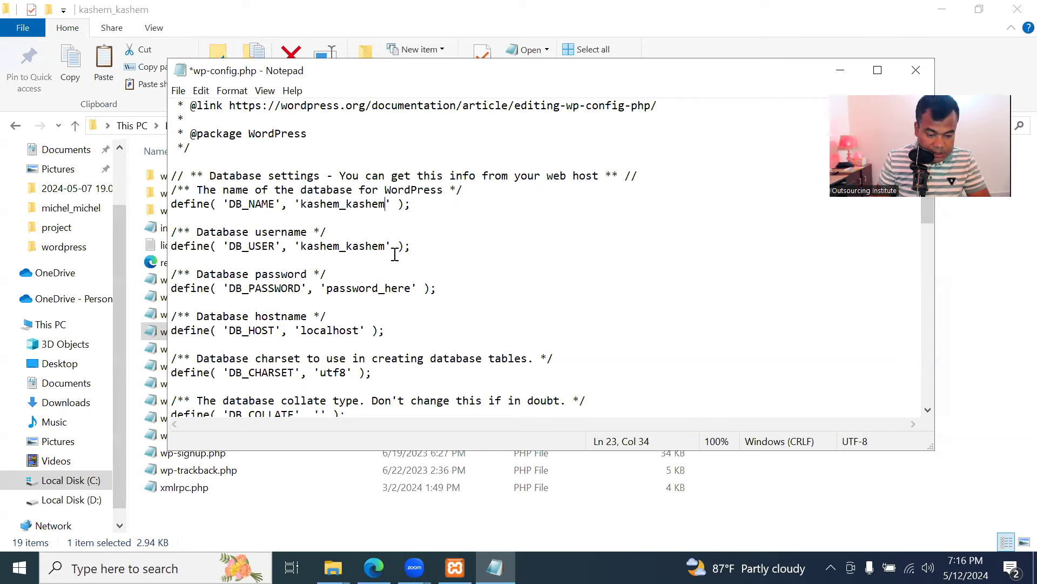
key("BackSpace")
key("BackSpace")
key("BackSpace")
key("BackSpace")
key("BackSpace")
key("BackSpace")
key("BackSpace")
key("BackSpace")
key("BackSpace")
key("BackSpace")
key("BackSpace")
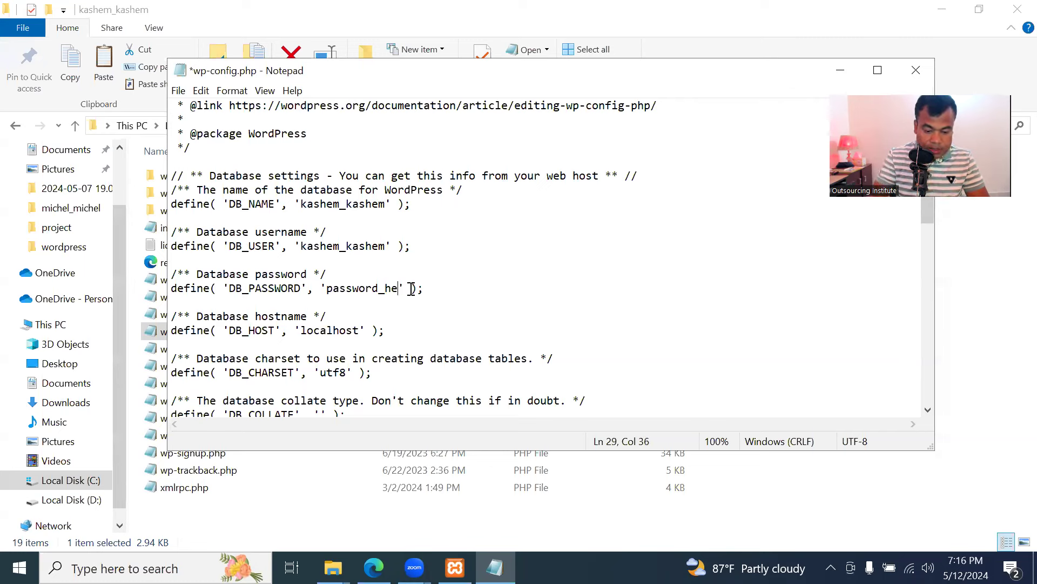
key("BackSpace")
key("BackSpace")
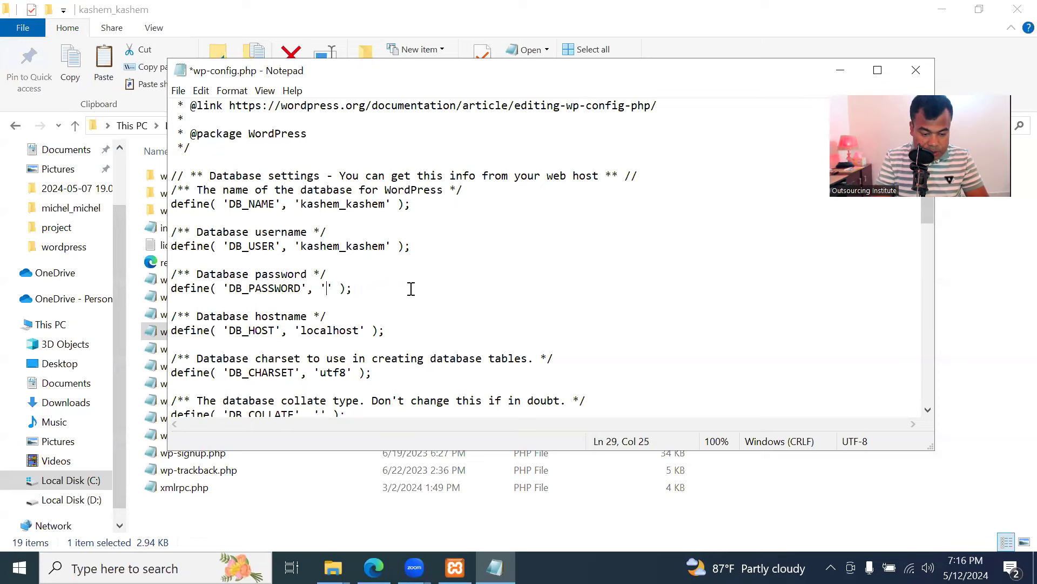
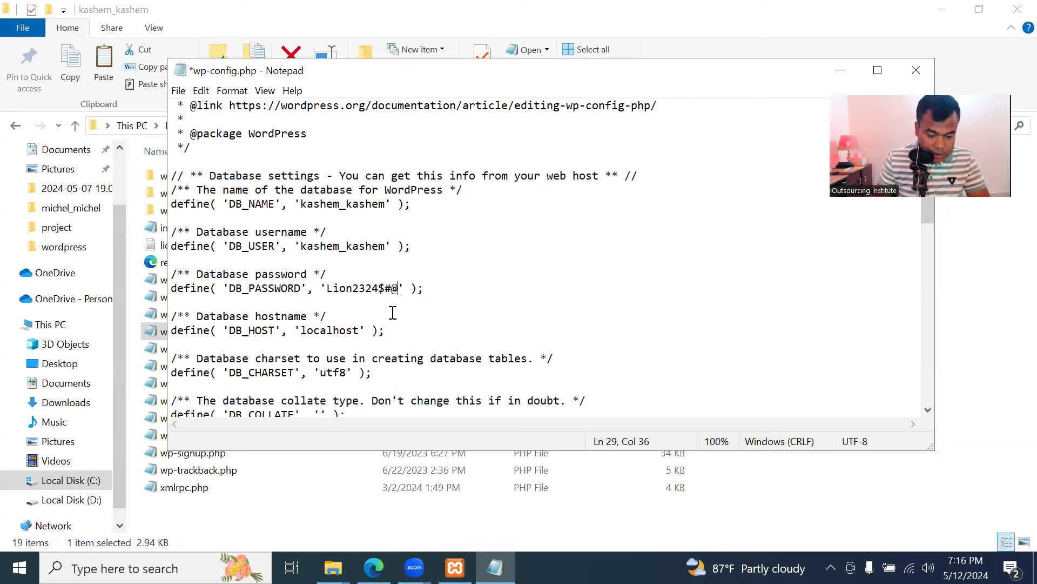
left_click(359, 247)
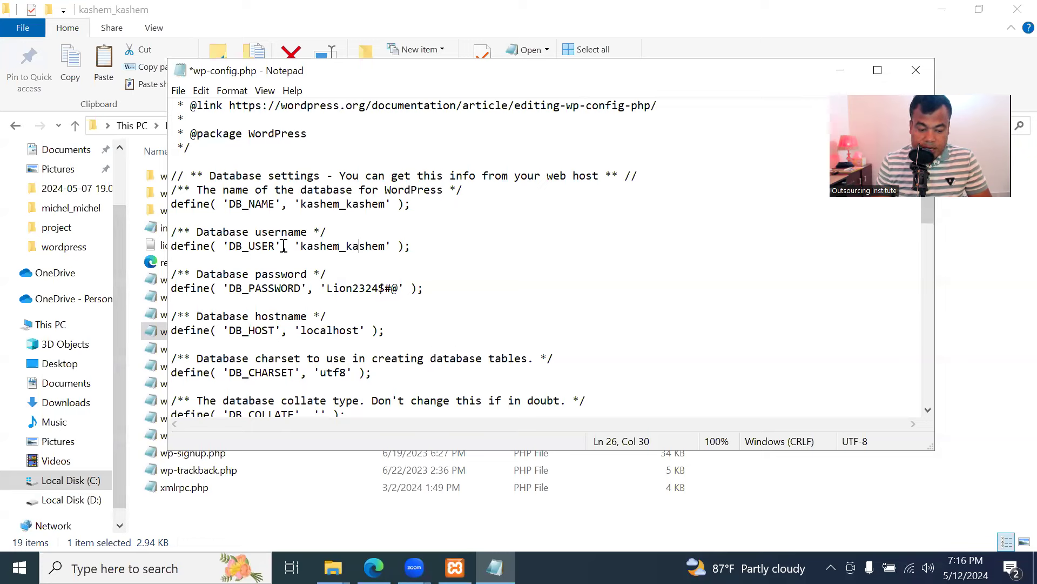
Check the DB_NAME, DB_USER and DB_PASSWORD values in wp-config.php
left_click(331, 246)
left_click(335, 285)
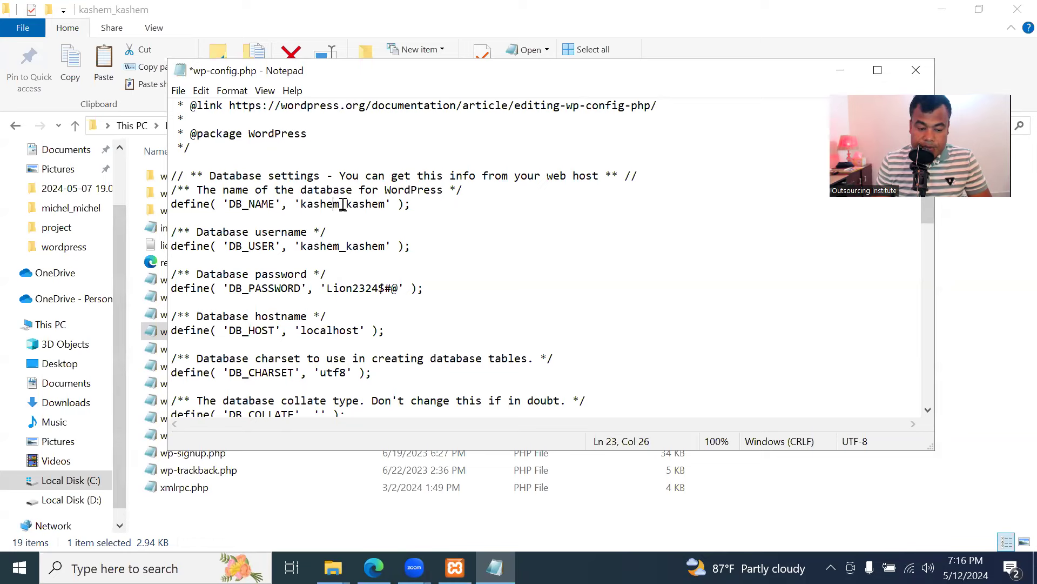
left_click_drag(301, 205, 384, 208)
left_click(380, 288)
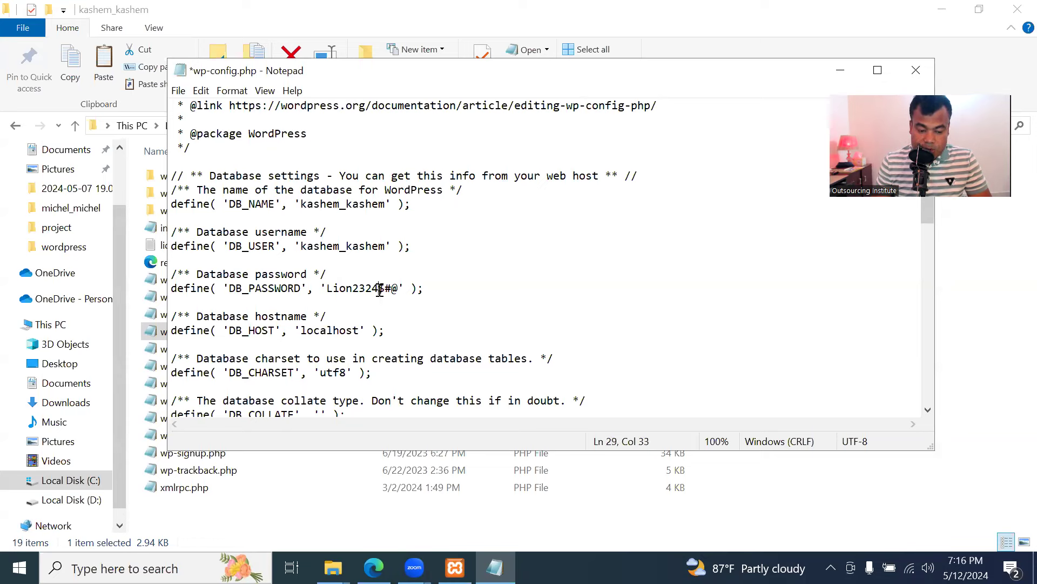
left_click_drag(301, 204, 385, 205)
left_click_drag(301, 247, 386, 247)
left_click(354, 288)
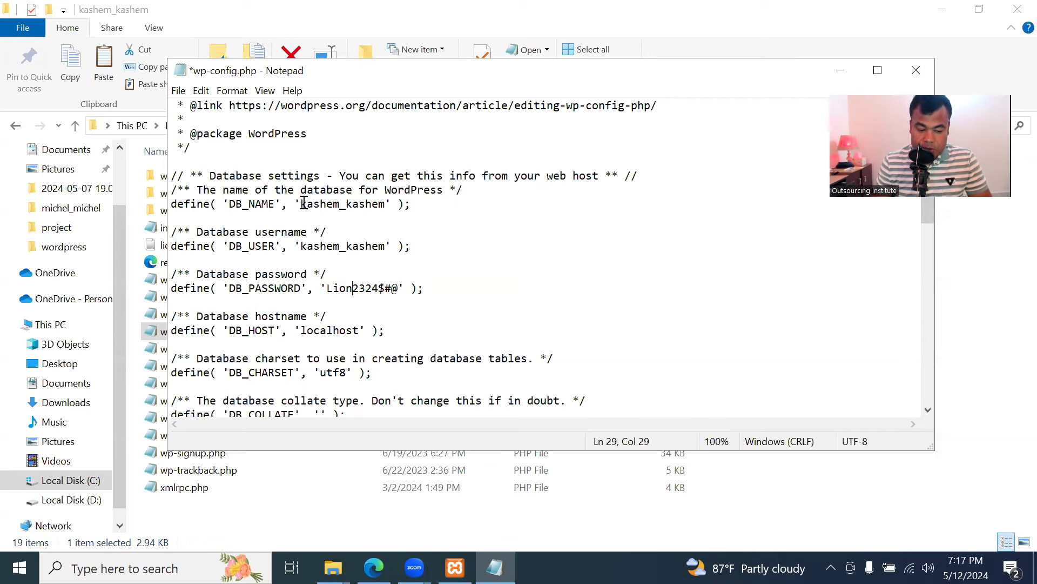
left_click_drag(302, 204, 383, 207)
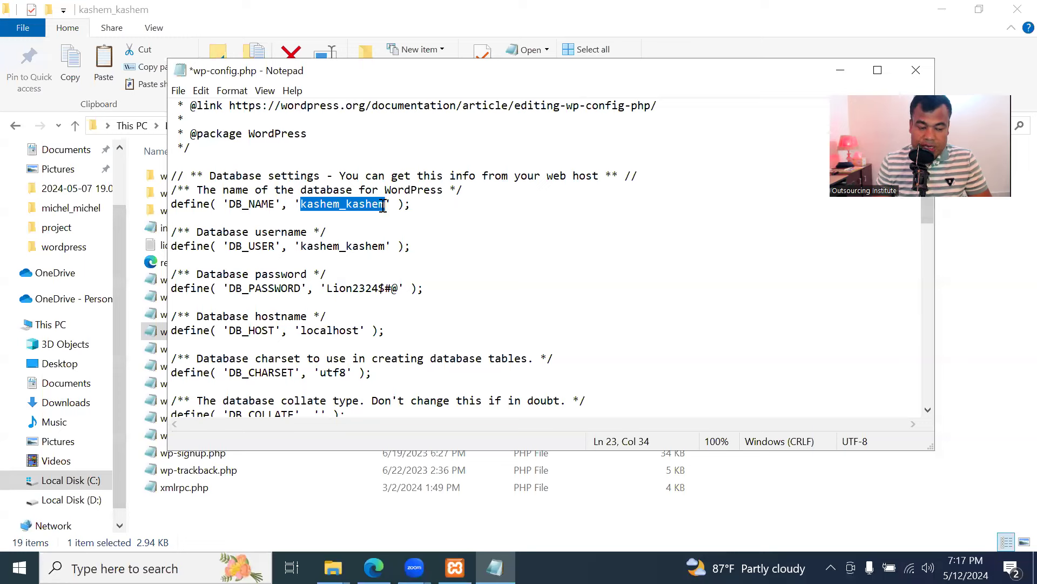
left_click(366, 229)
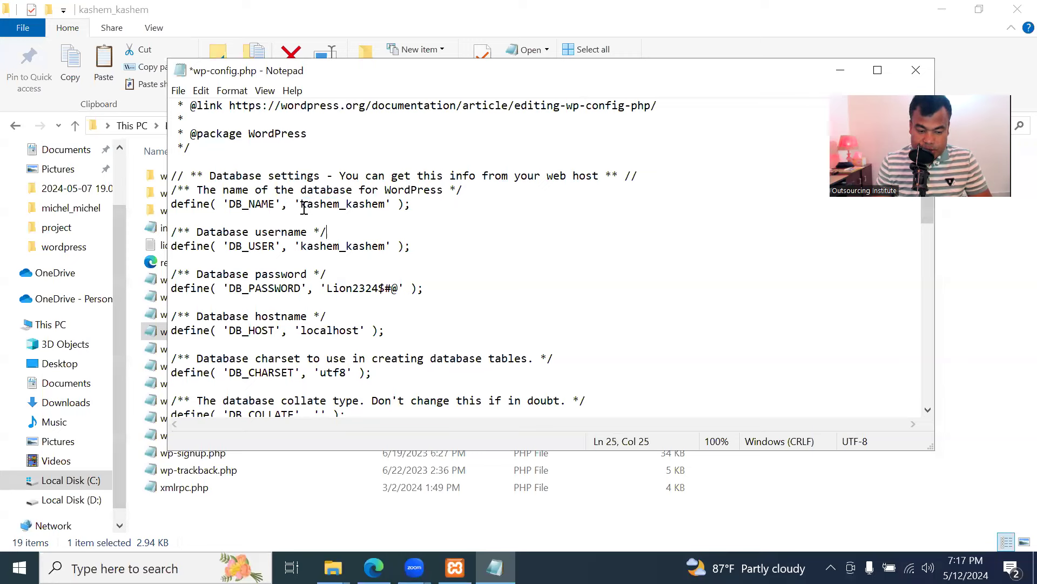
Save wp-config.php, close Notepad, and close the project folder window
left_click(180, 92)
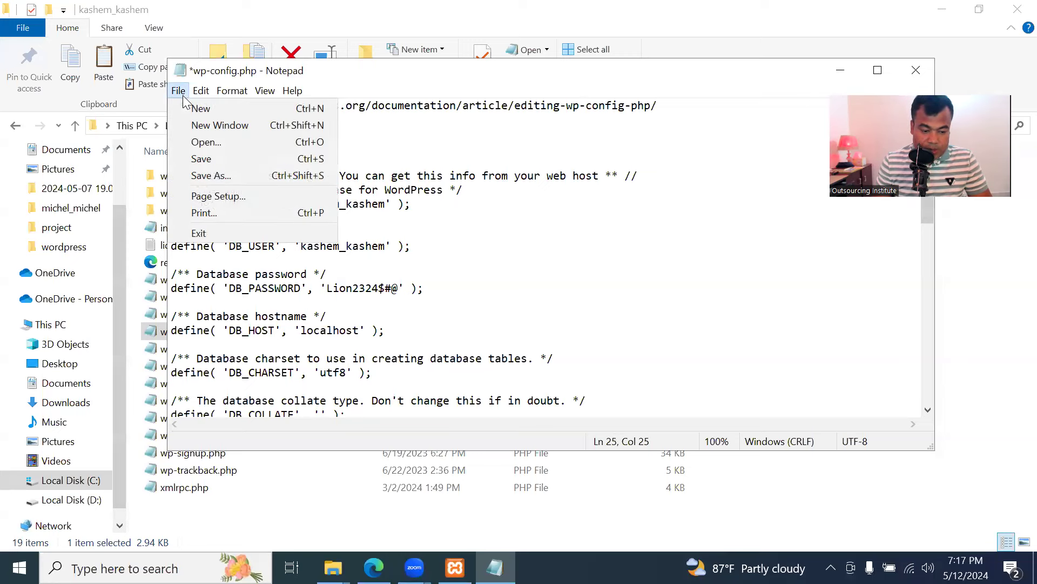
left_click(228, 158)
left_click(178, 91)
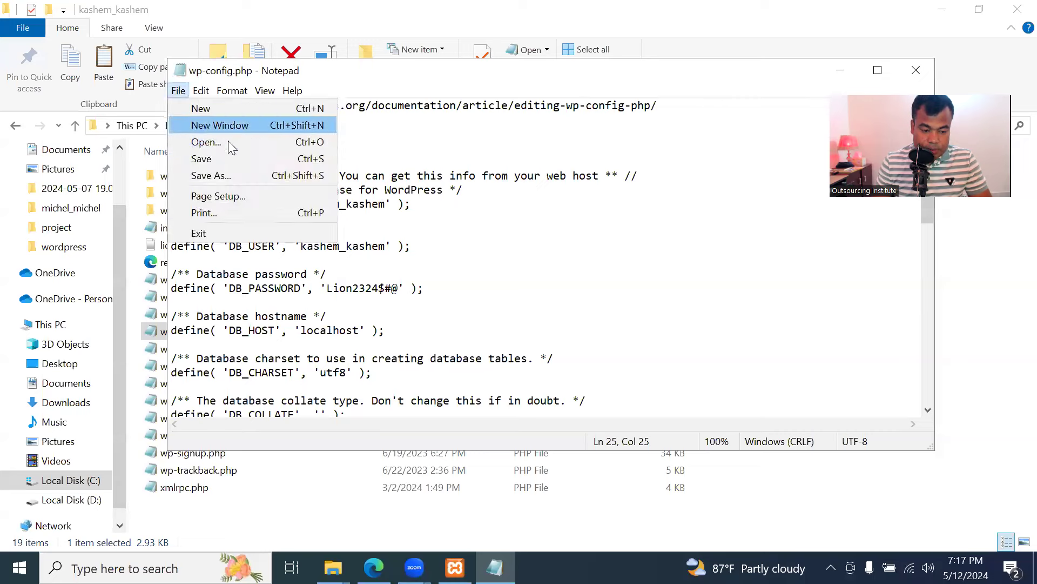
left_click(234, 152)
left_click(916, 70)
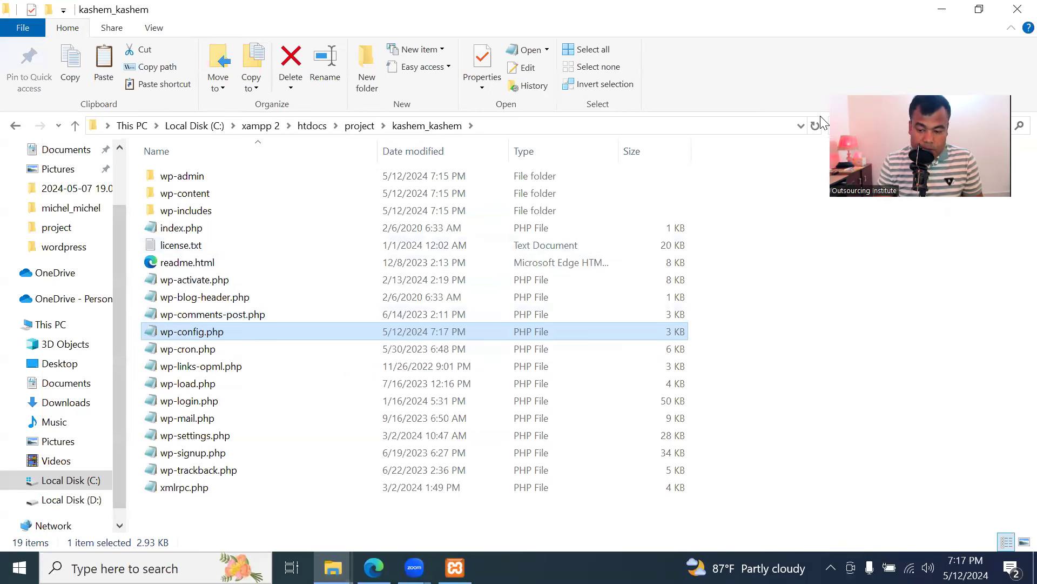
left_click(1015, 6)
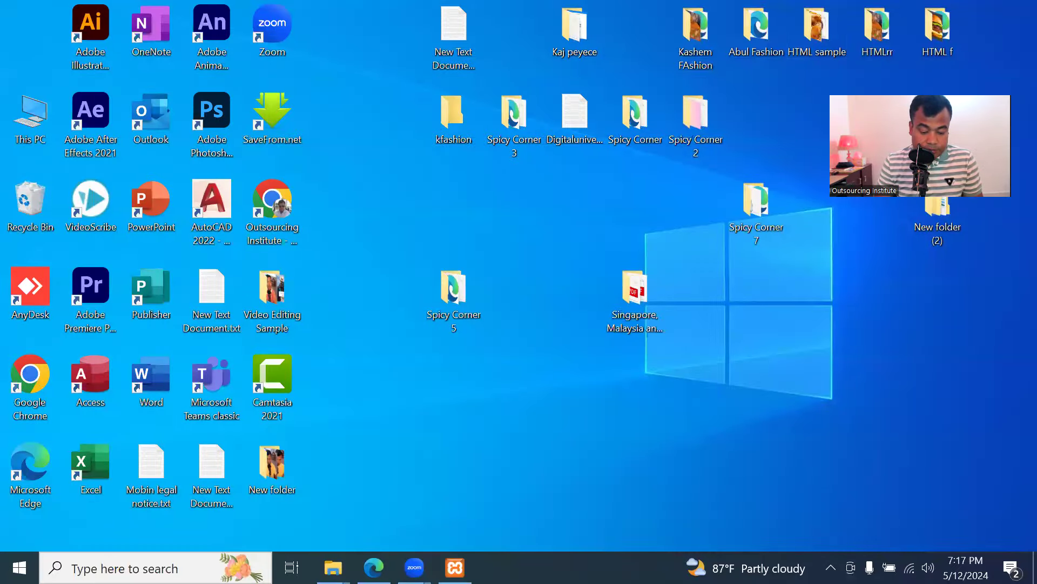
Restore Edge, add a new tab, review the Docs install steps, then switch to the new tab
left_click(374, 567)
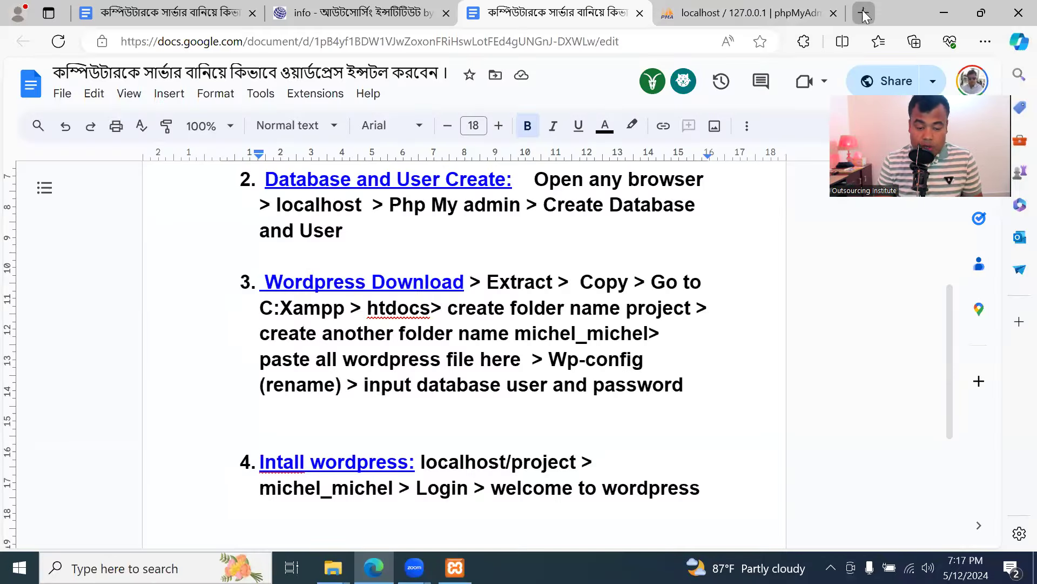
left_click(864, 13)
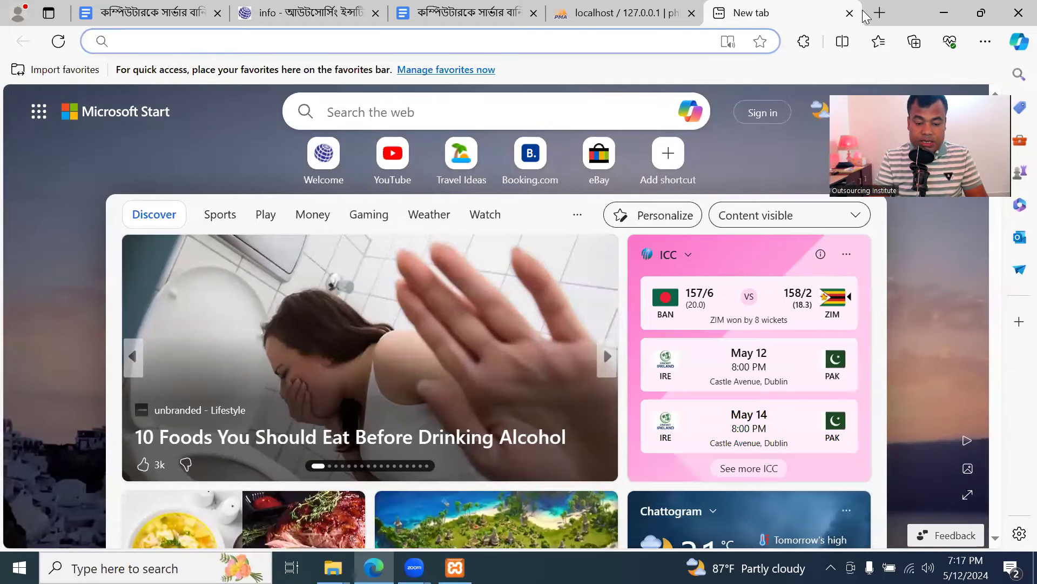
left_click(465, 13)
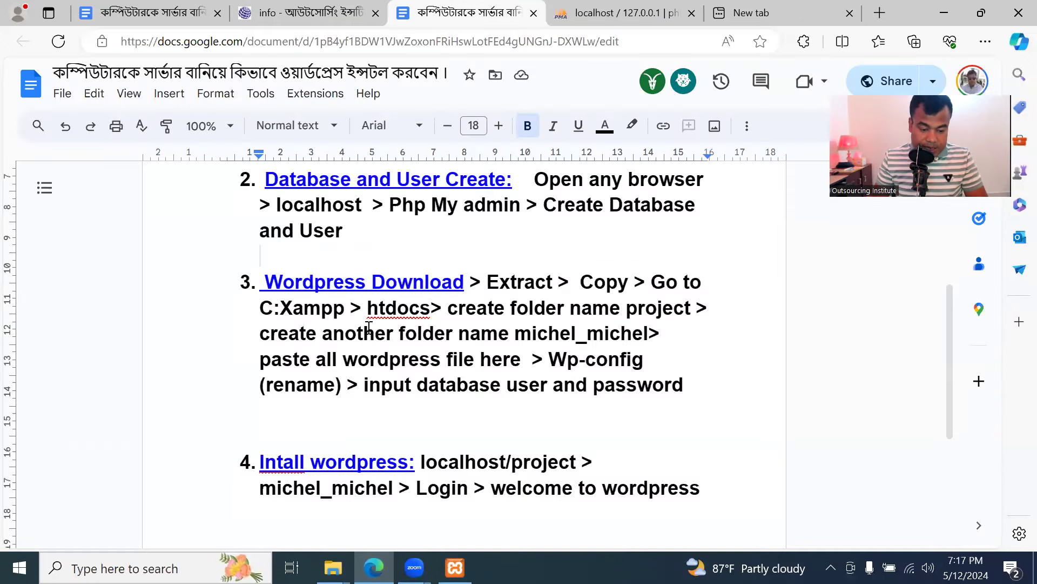
scroll(411, 353, "down", 2)
scroll(408, 290, "up", 1)
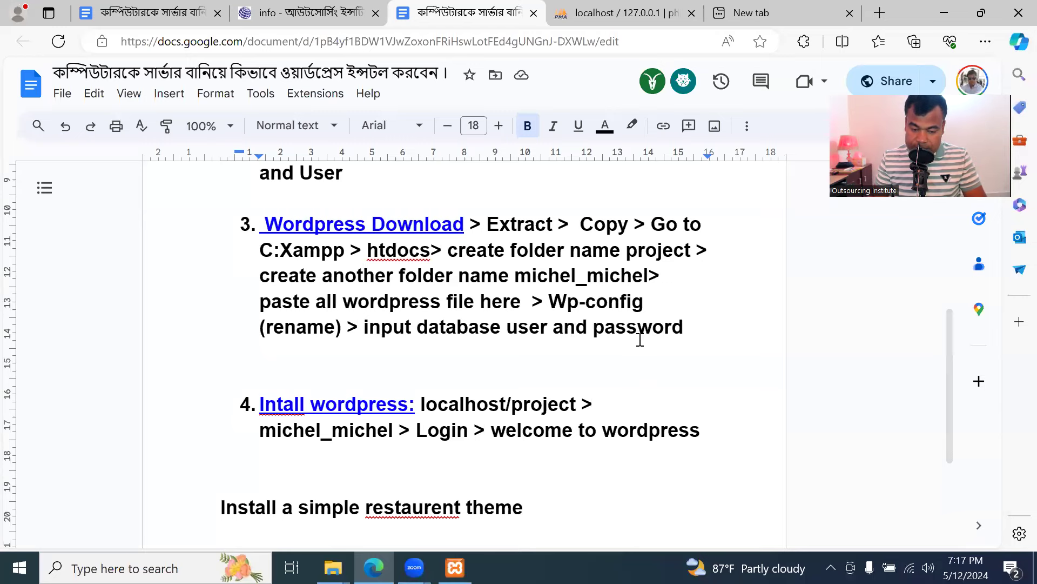
left_click(353, 372)
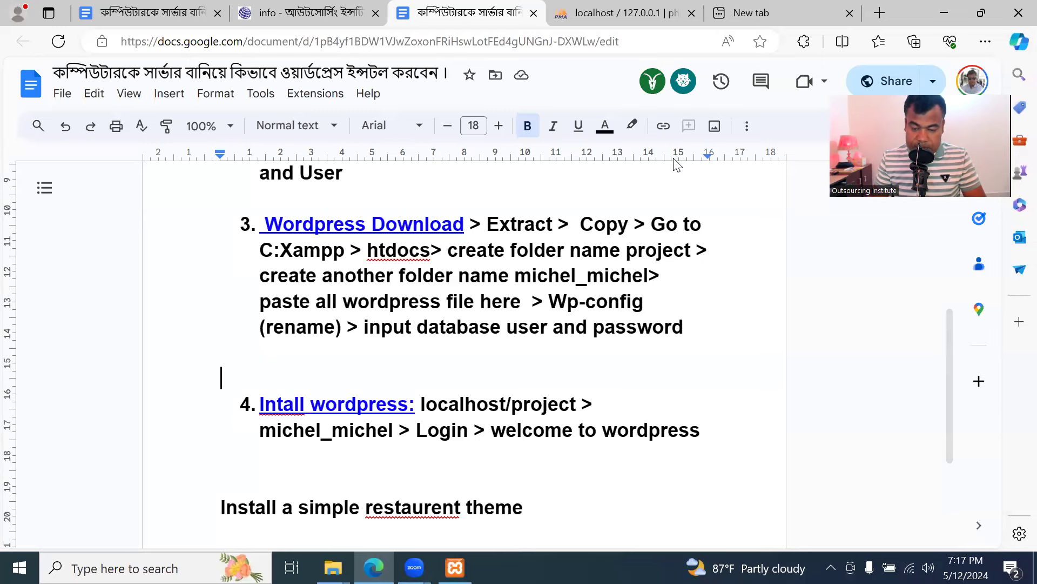
scroll(442, 378, "down", 1)
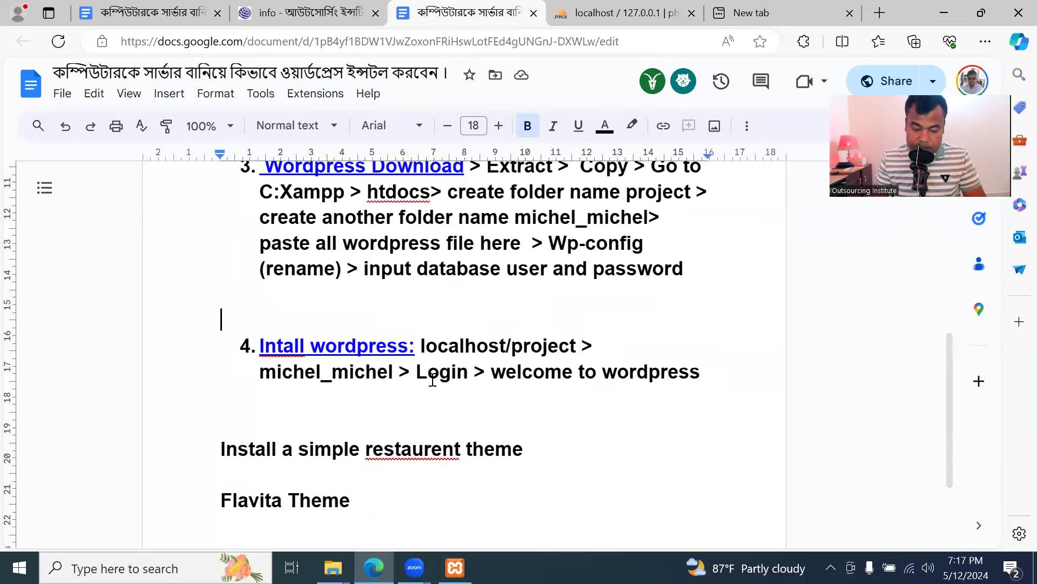
left_click(771, 17)
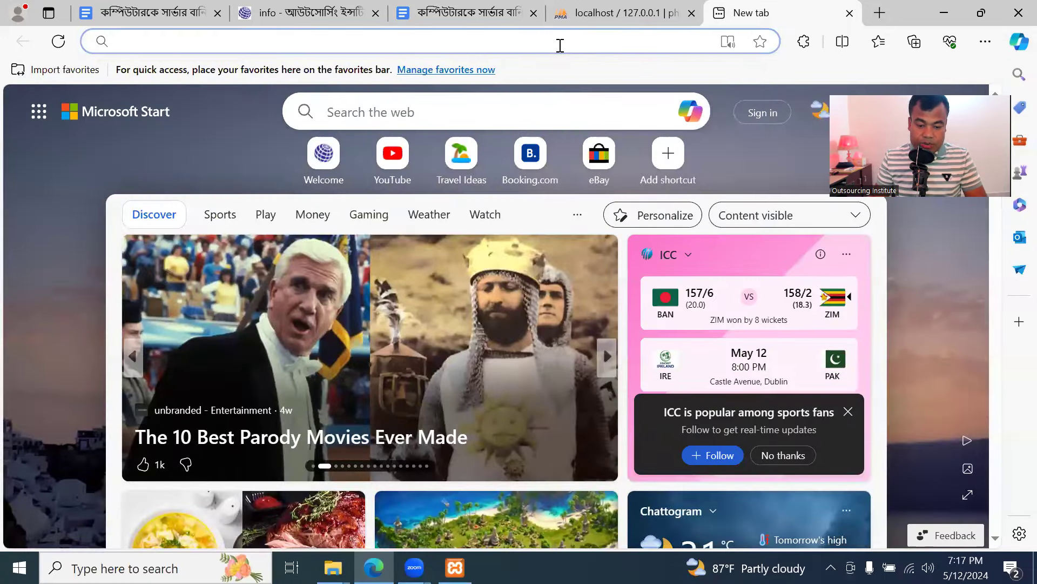
Load localhost/project to list the abul_abul, kabul_kabul and kashem_kashem folders
type("local")
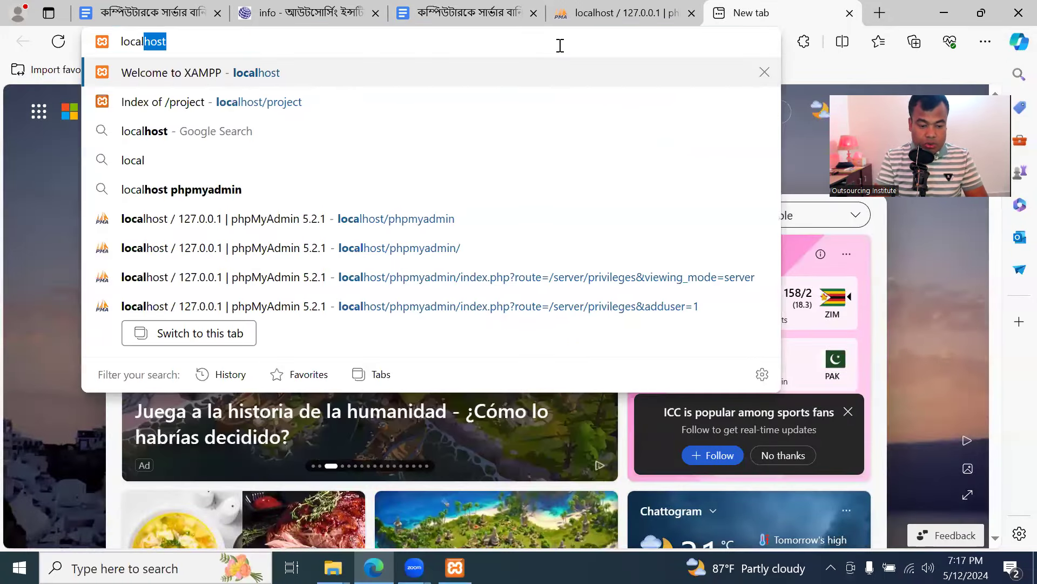
type("host")
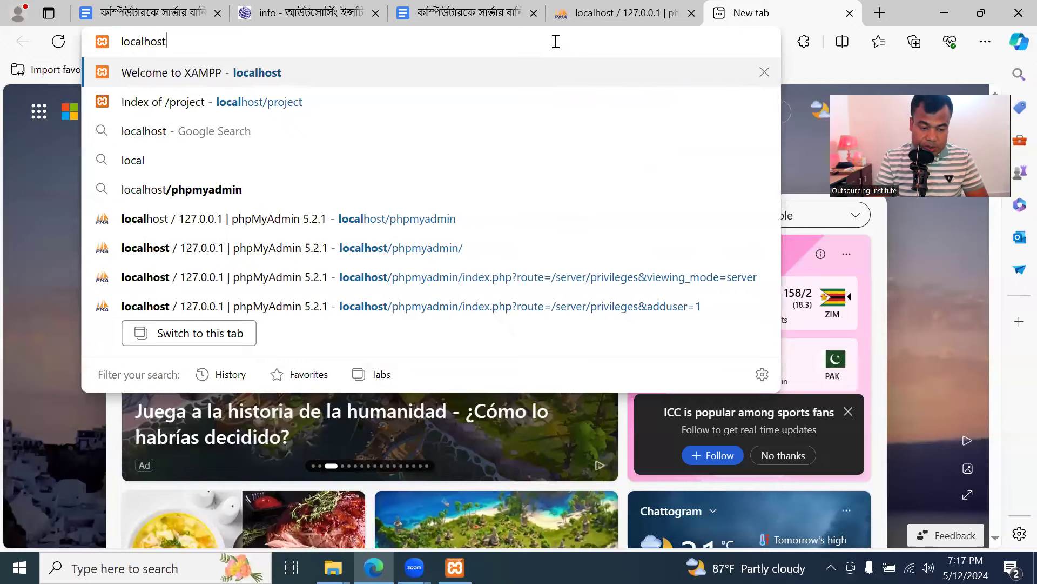
type("/pro")
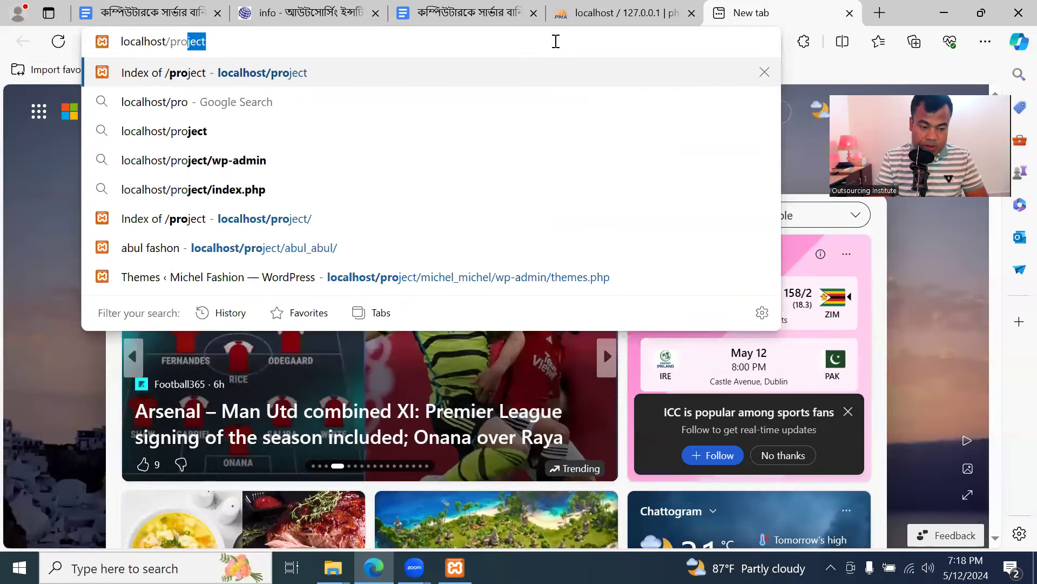
key("Return")
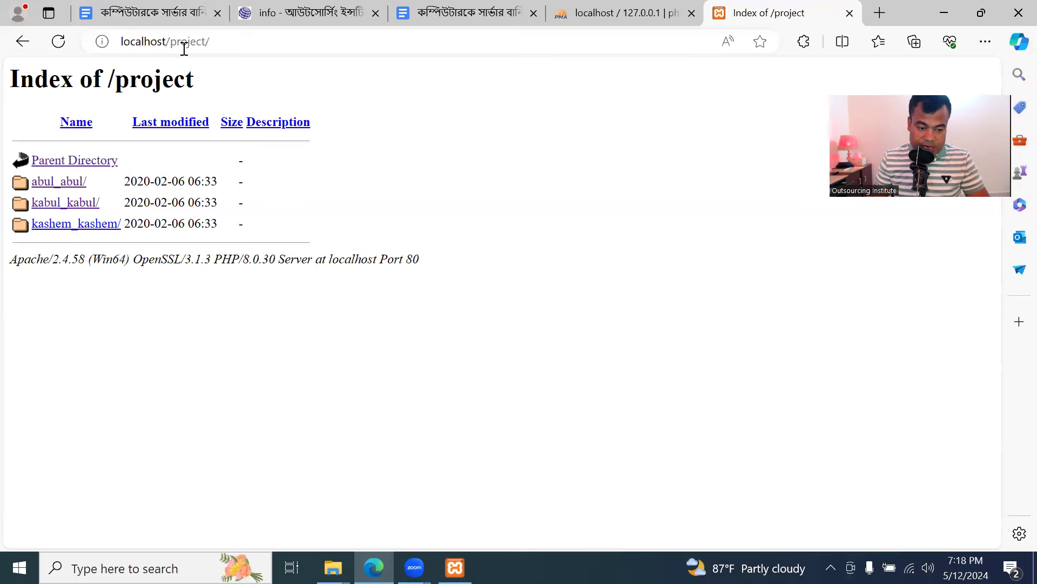
Open the kashem_kashem folder to launch the installer with English (United States) selected
left_click(79, 230)
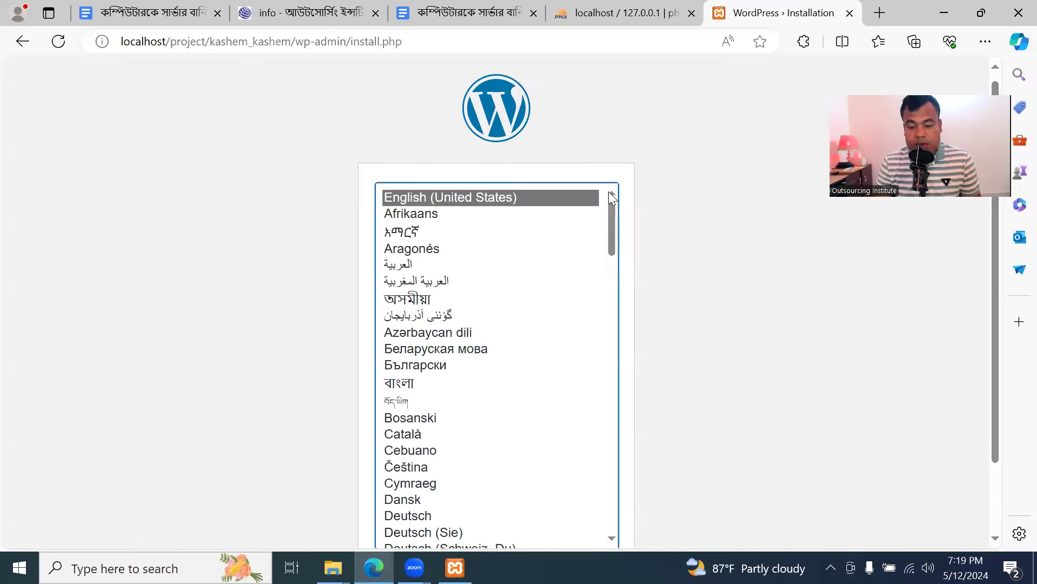
scroll(728, 205, "down", 1)
scroll(732, 199, "up", 2)
scroll(732, 200, "down", 1)
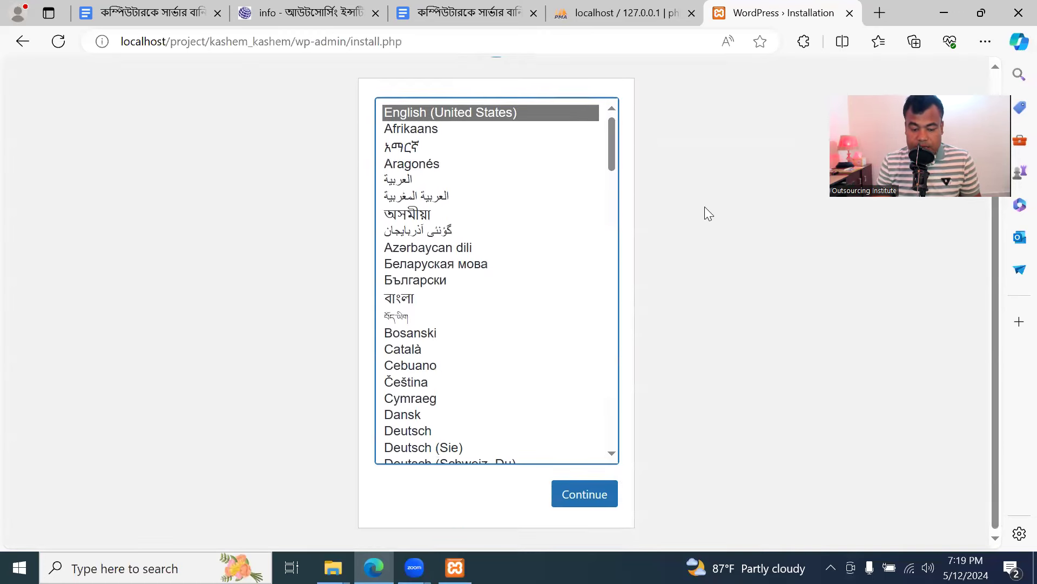
Continue in English and enter site title 'kashem fashion house', an admin username and a custom password
left_click(583, 488)
left_click(493, 391)
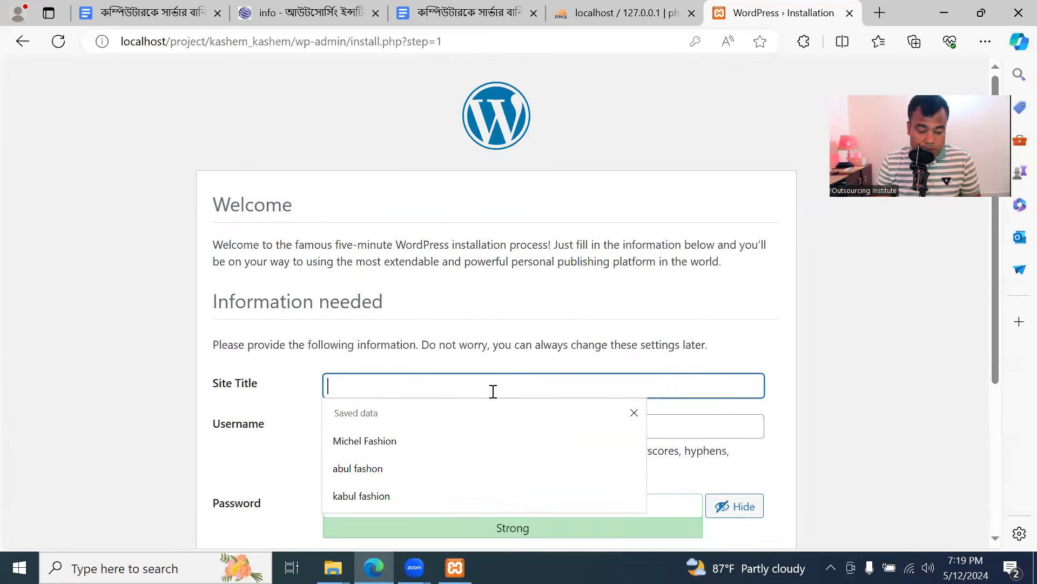
type("kashem fashion house")
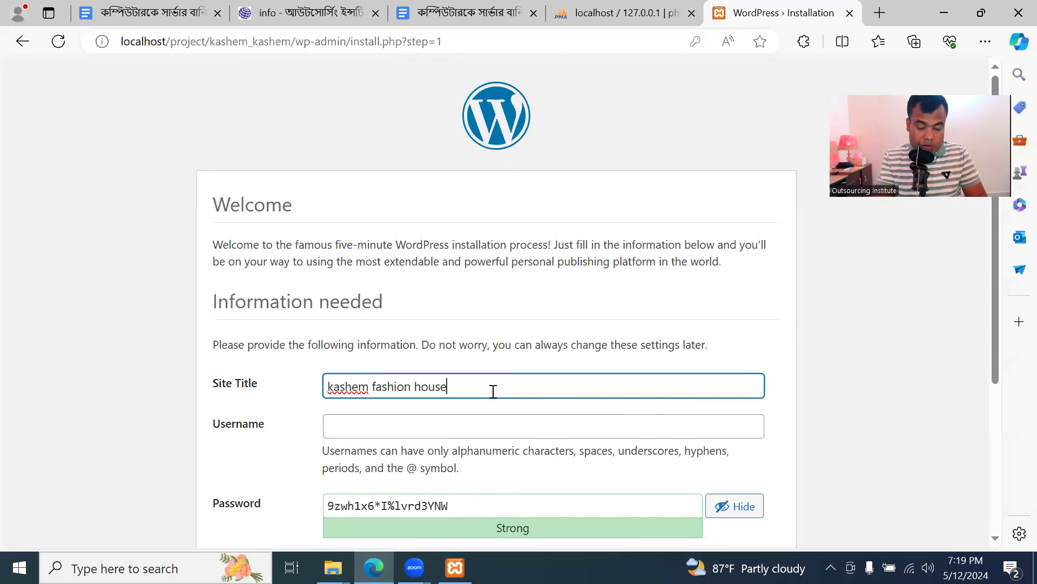
left_click(468, 424)
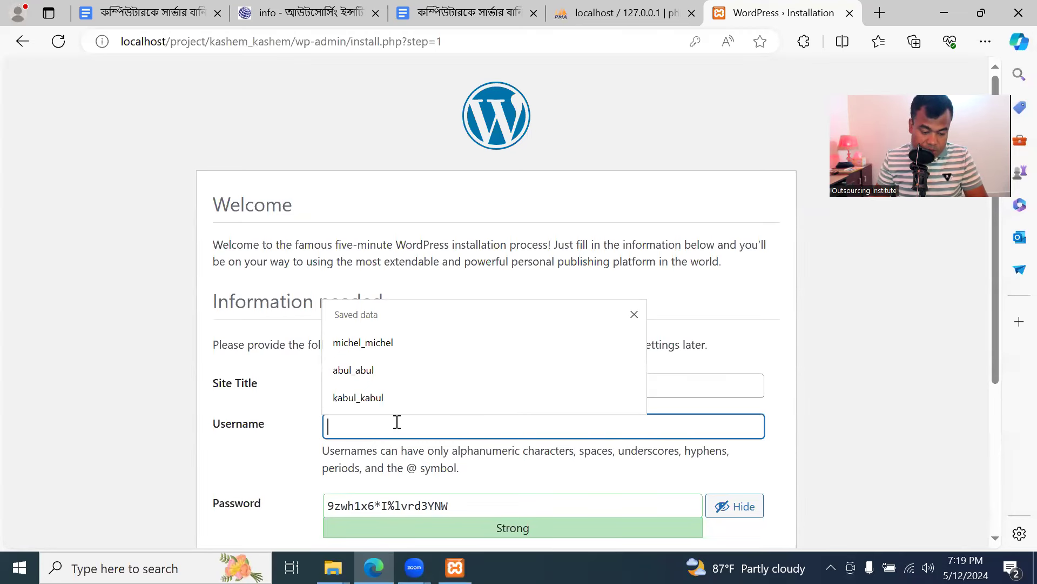
type("kashem")
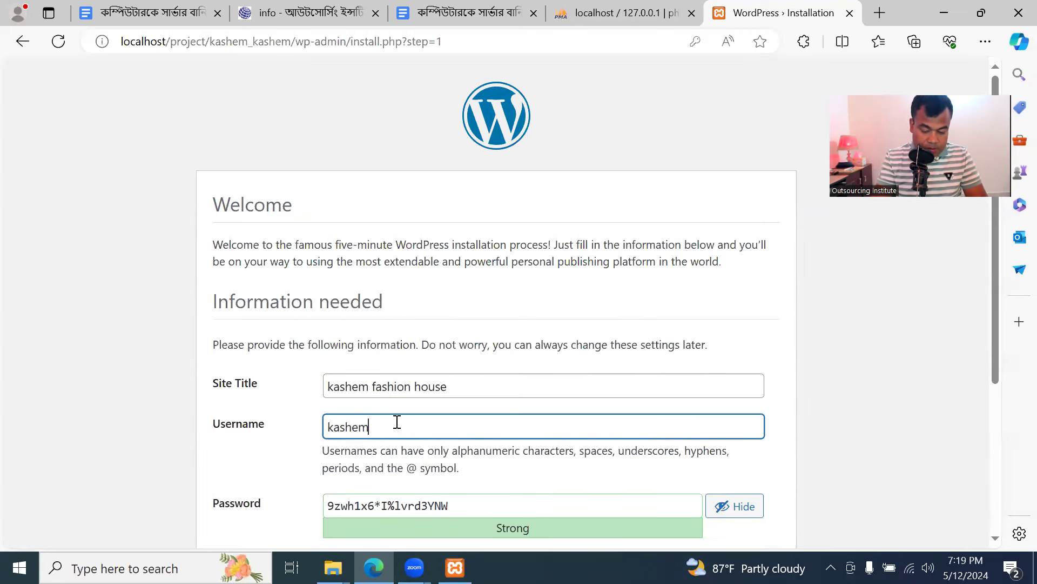
type("_kashem")
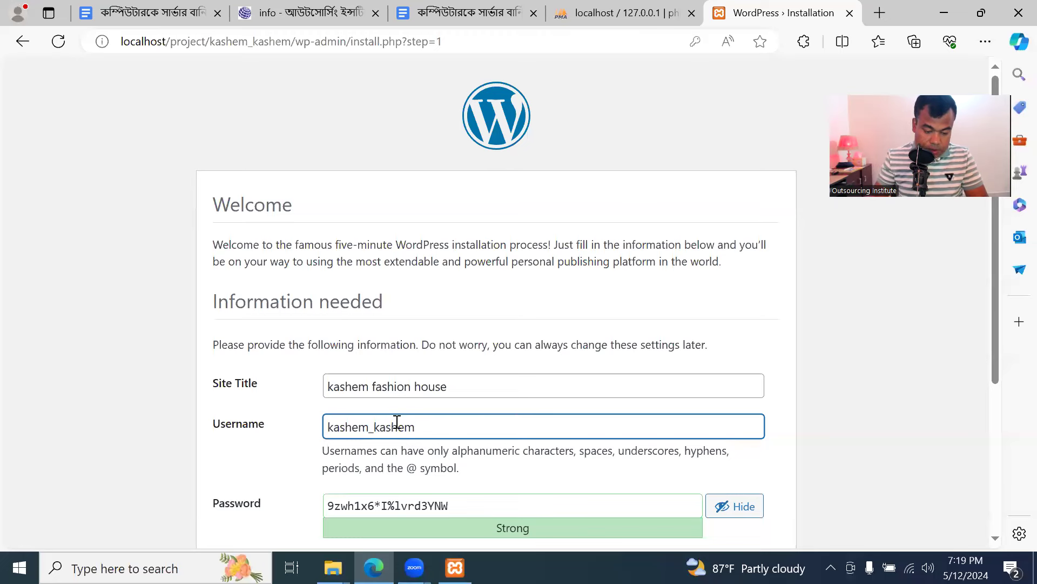
scroll(502, 389, "down", 3)
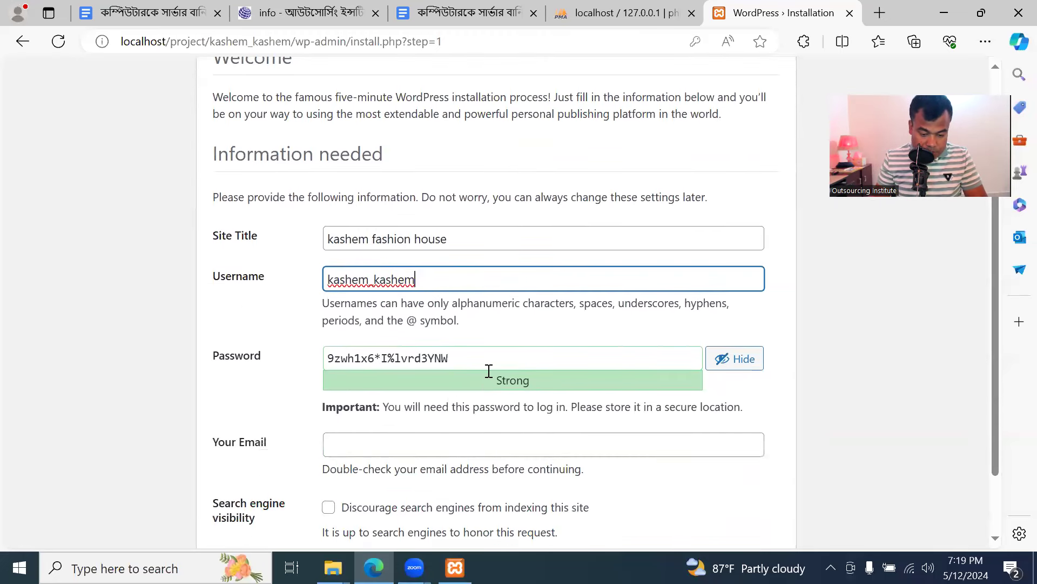
triple_click(537, 361)
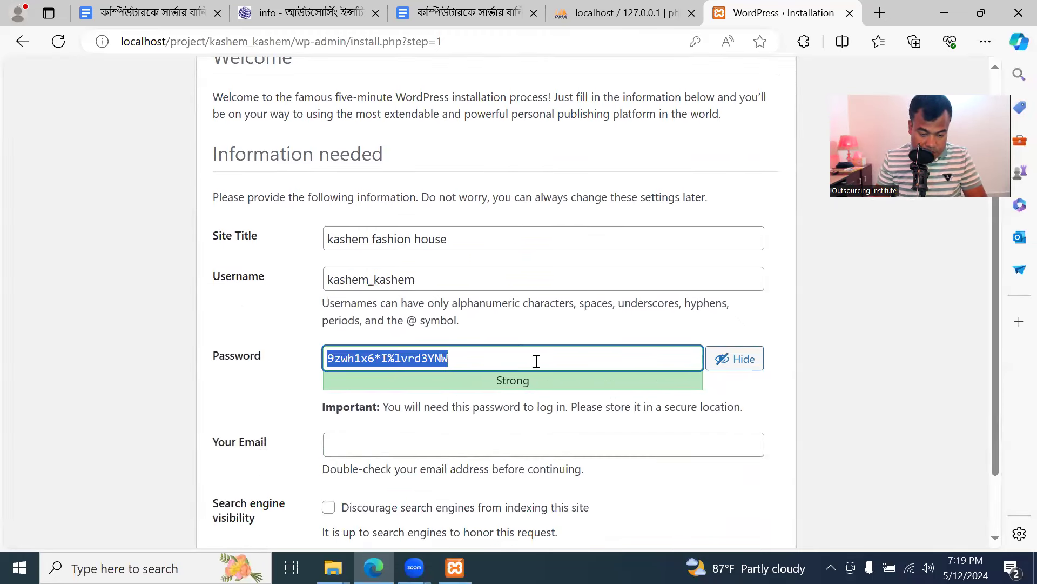
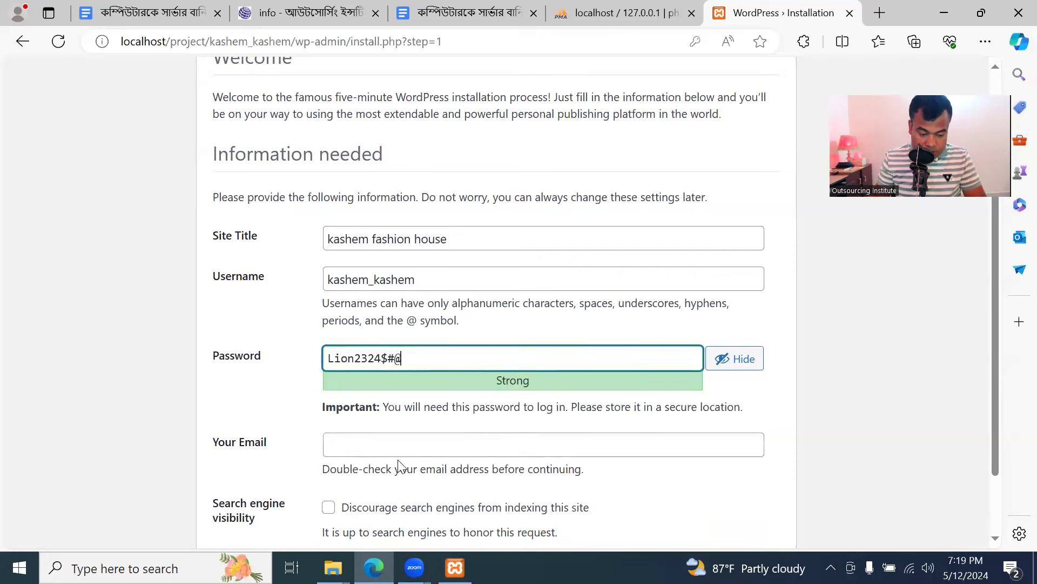
Fill in the saved admin email, discourage search engine indexing, and run the installation
left_click(411, 449)
left_click(421, 382)
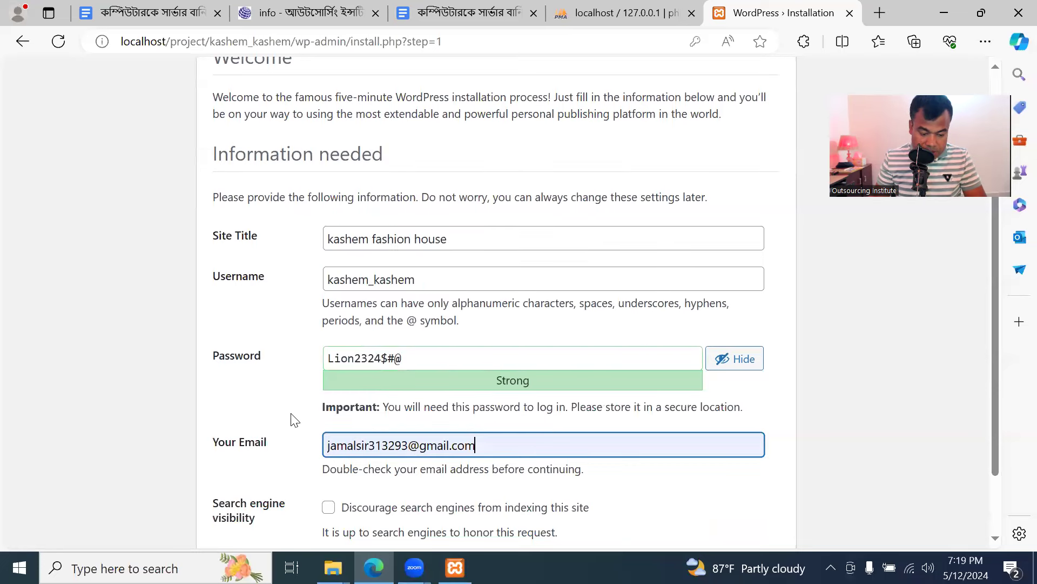
scroll(292, 419, "down", 2)
left_click(329, 424)
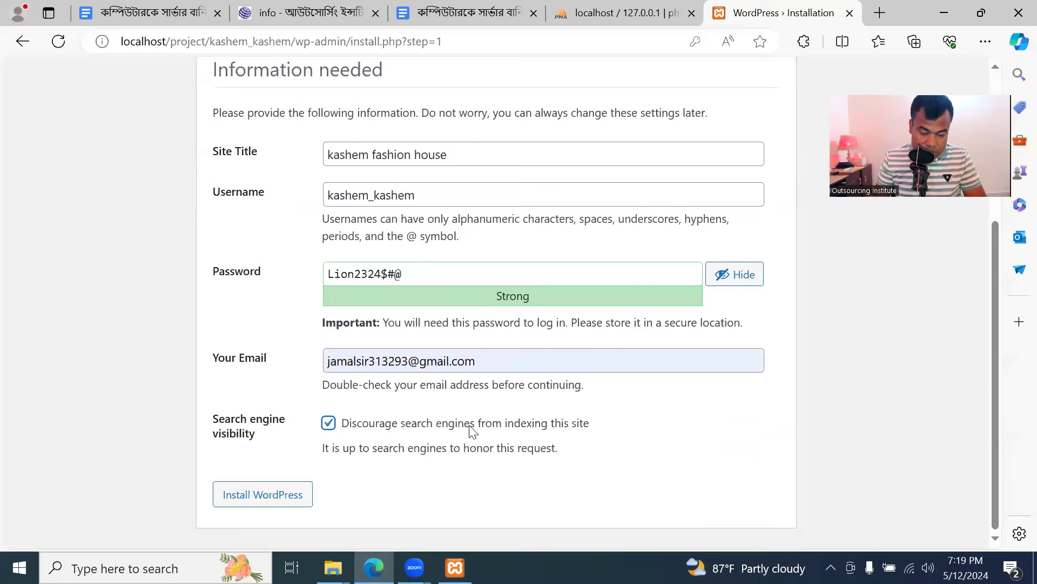
left_click(245, 490)
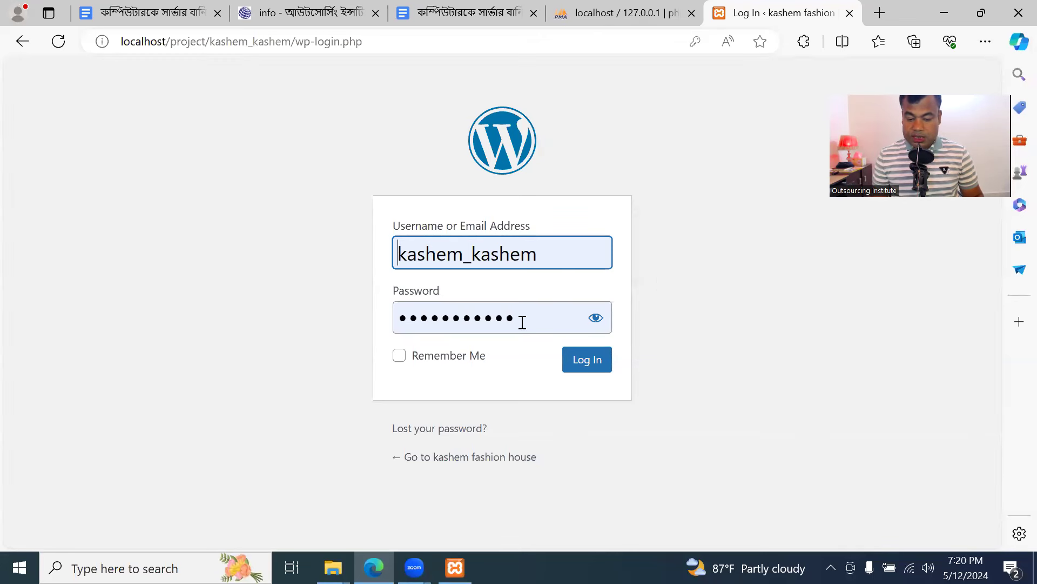
left_click(596, 319)
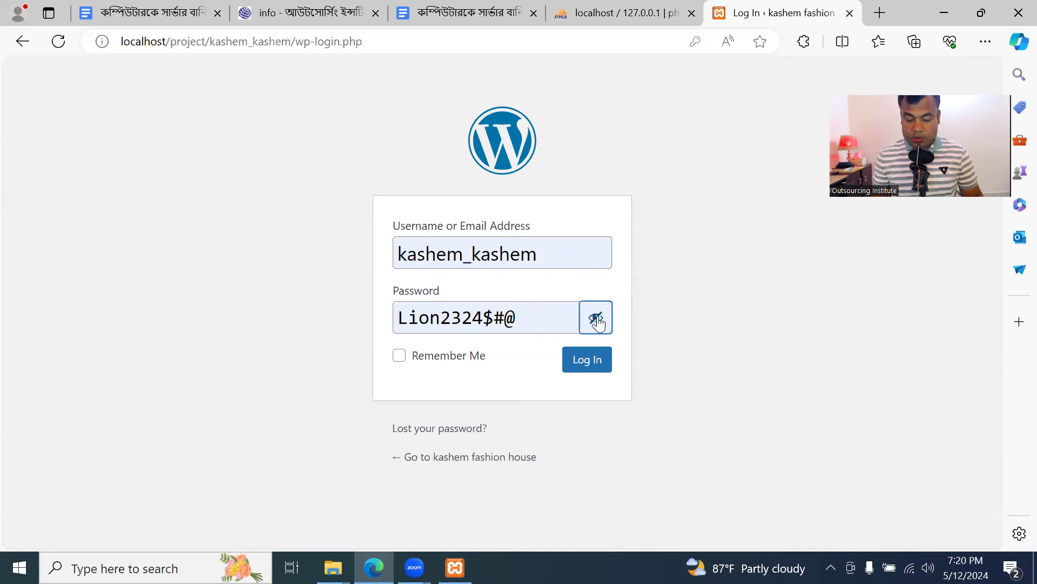
left_click(399, 356)
left_click(587, 365)
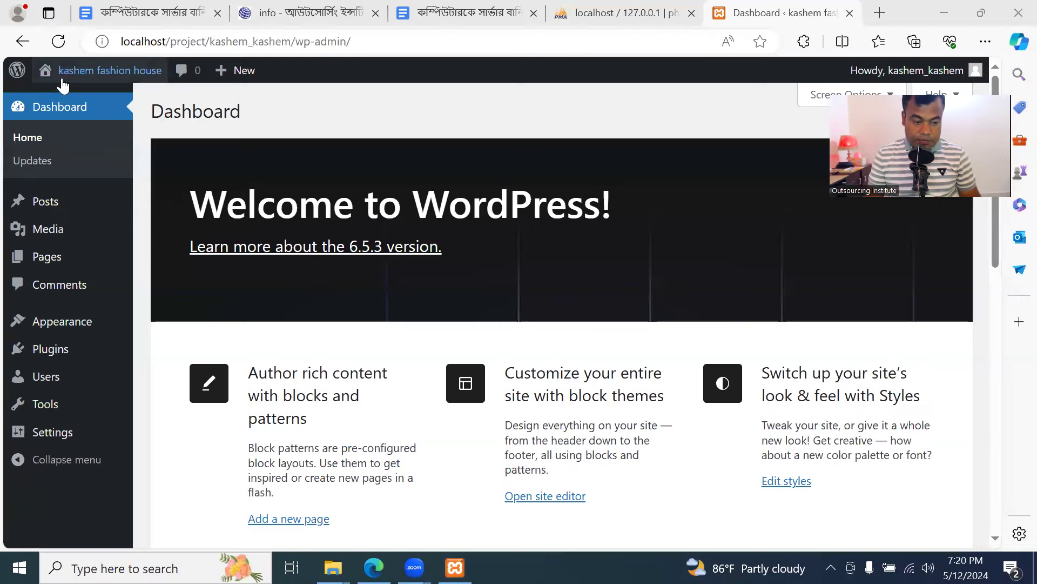
Open the site's front end in a new browser tab while staying on the dashboard
mouse_move(64, 76)
right_click(60, 98)
left_click(130, 115)
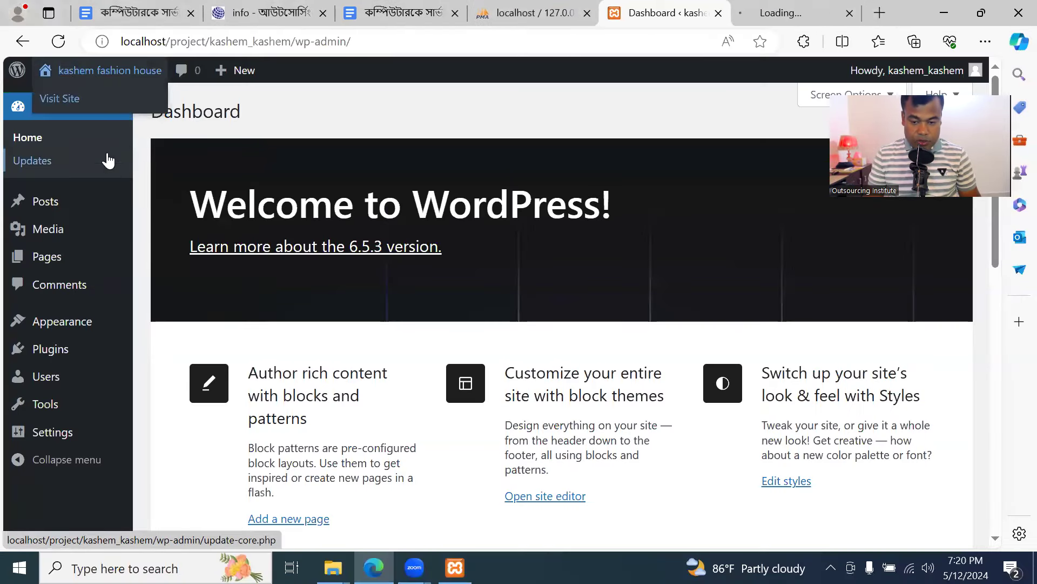
left_click(804, 12)
left_click(650, 13)
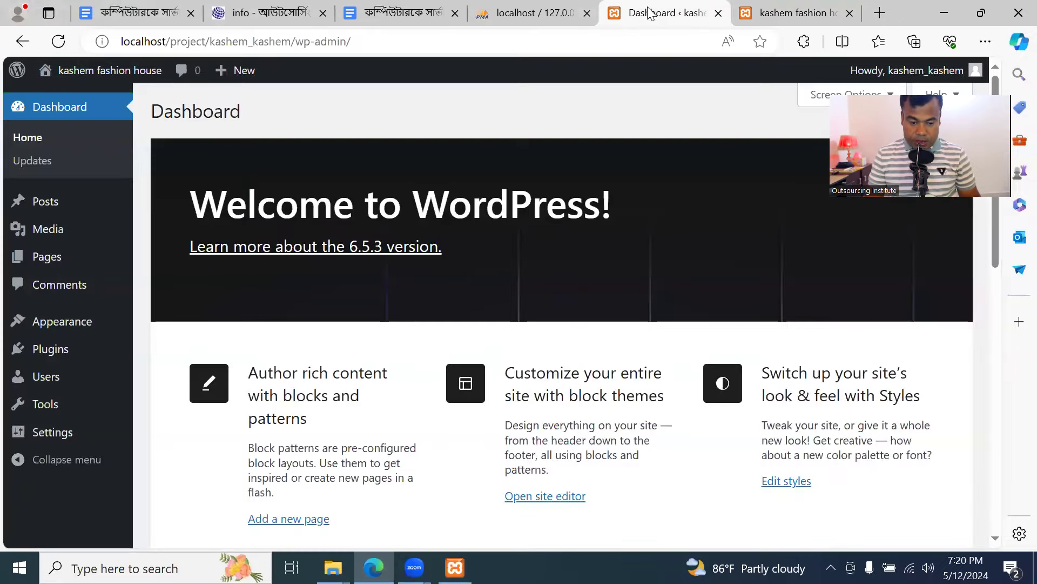
View the live site, then return to the admin and show the installed themes
left_click(778, 12)
scroll(473, 284, "down", 10)
scroll(477, 291, "up", 8)
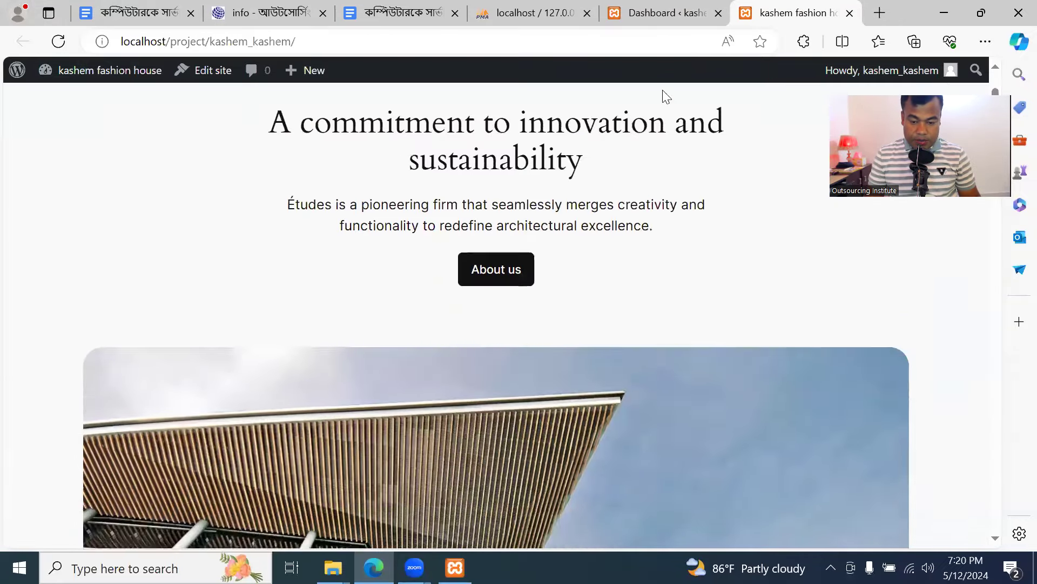
scroll(667, 97, "up", 1)
key("ctrl+shift+Tab")
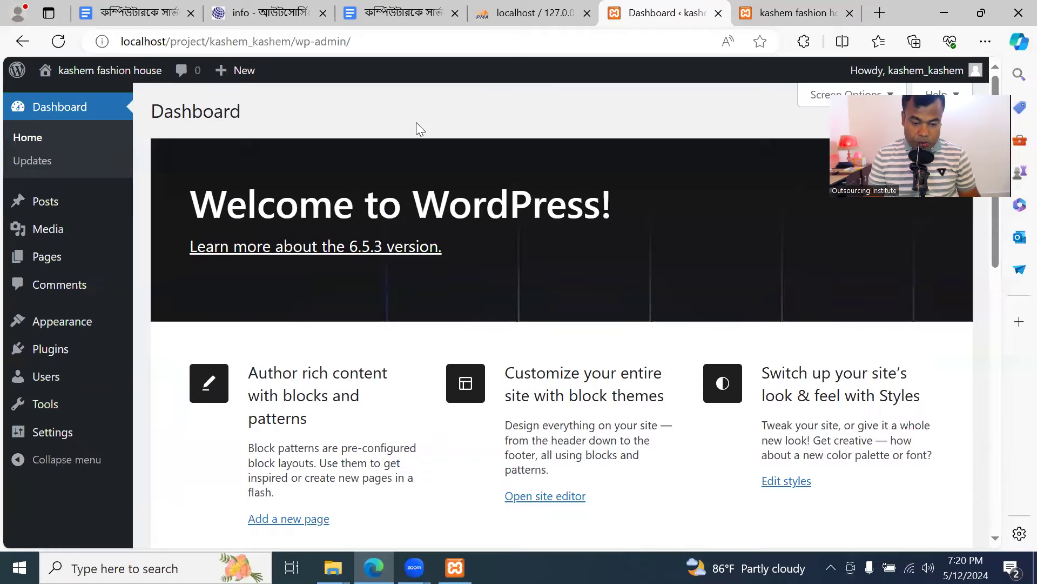
left_click(69, 324)
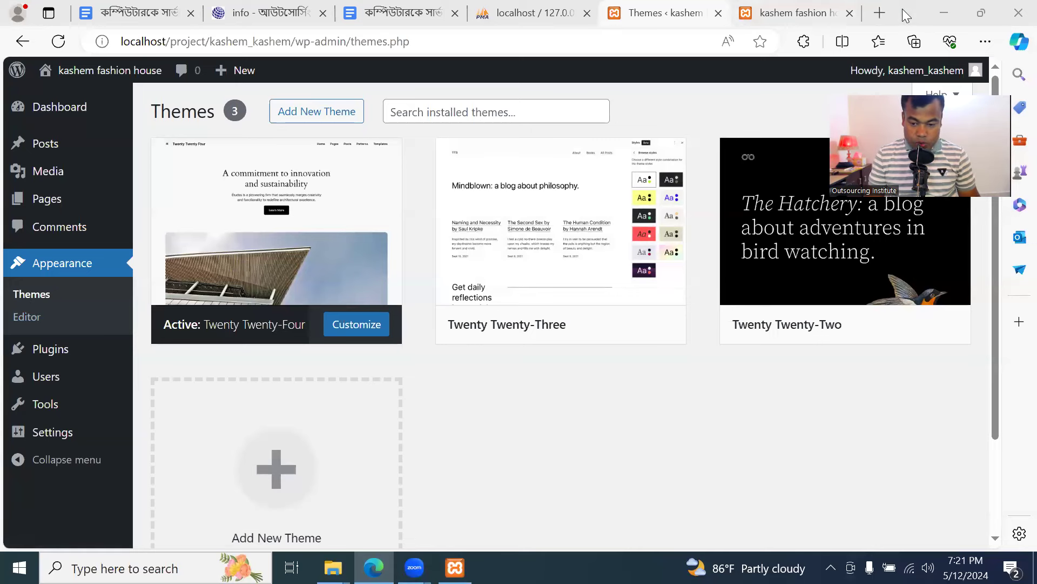
left_click(981, 13)
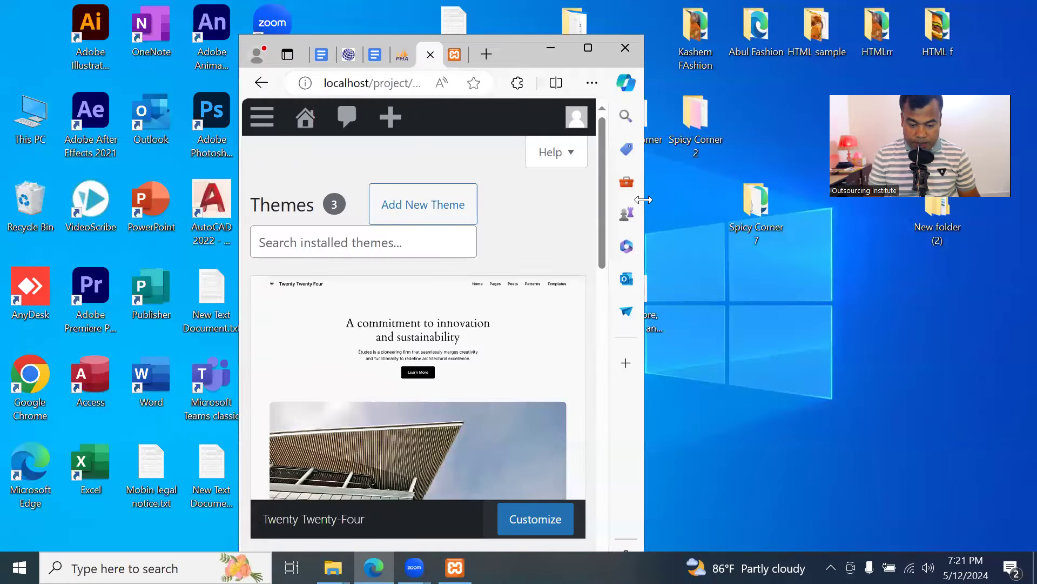
left_click_drag(643, 199, 931, 212)
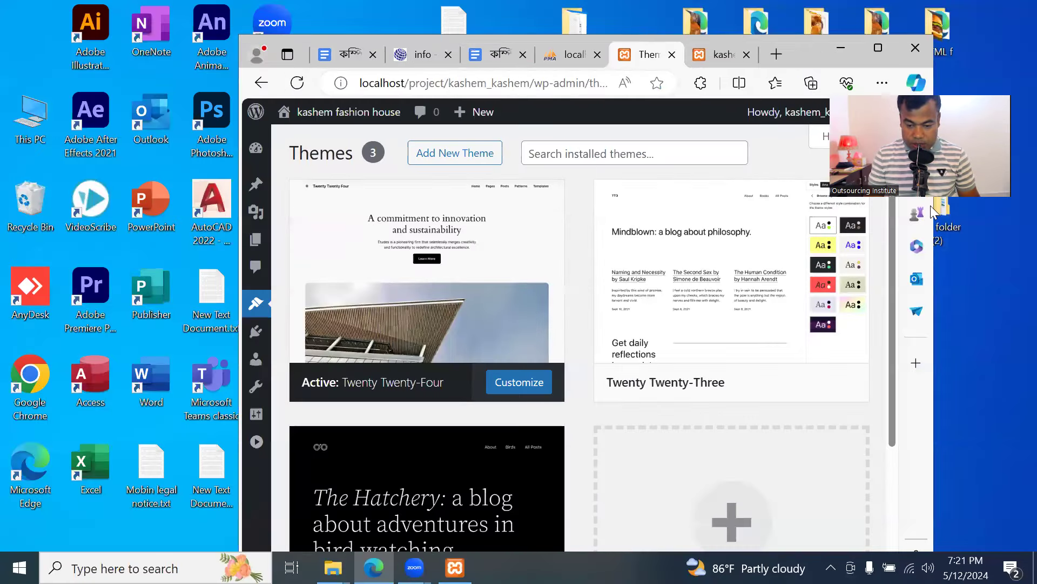
left_click_drag(800, 46, 476, 34)
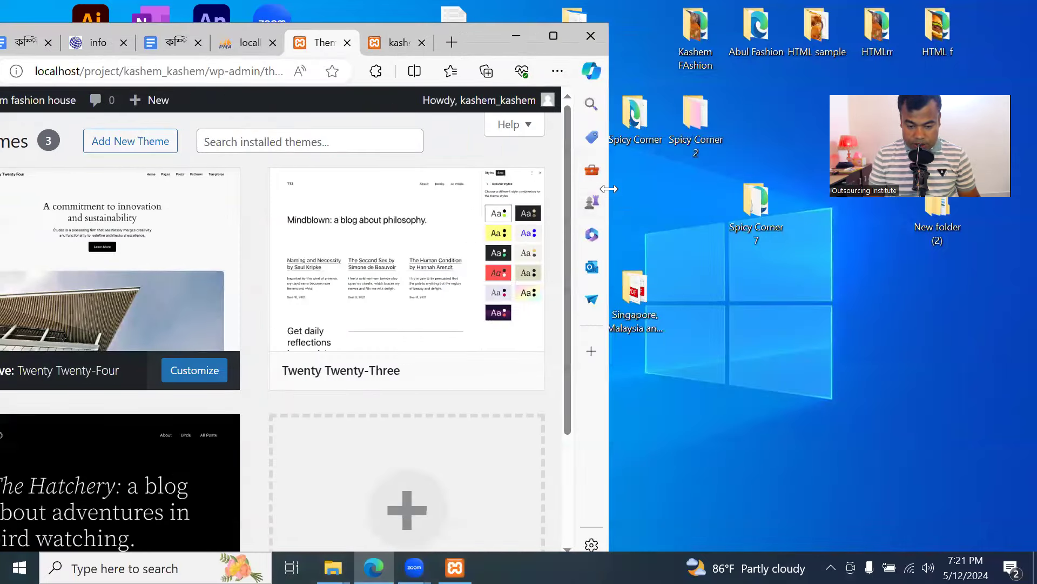
left_click_drag(608, 189, 922, 189)
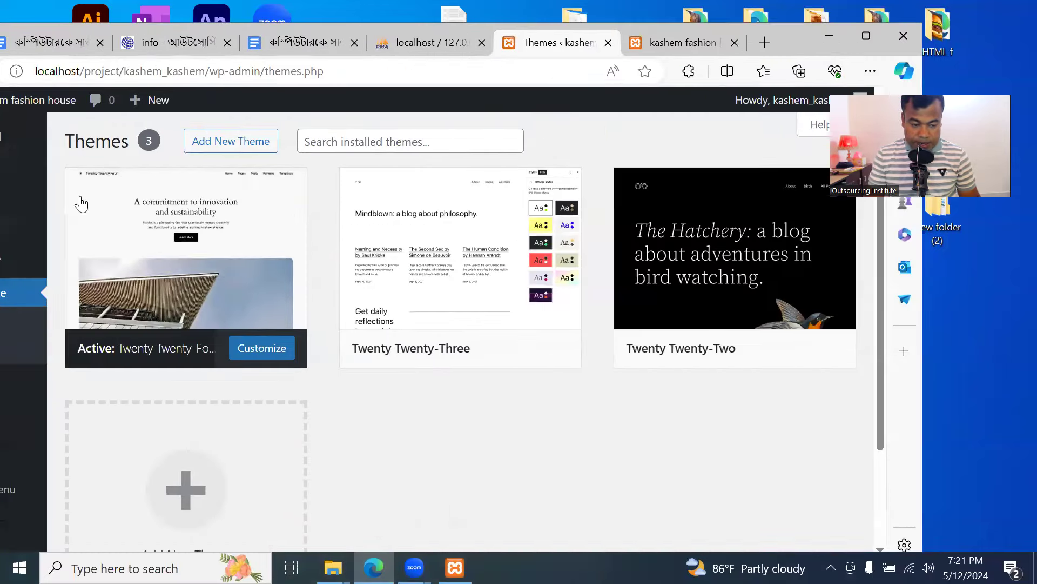
left_click(866, 36)
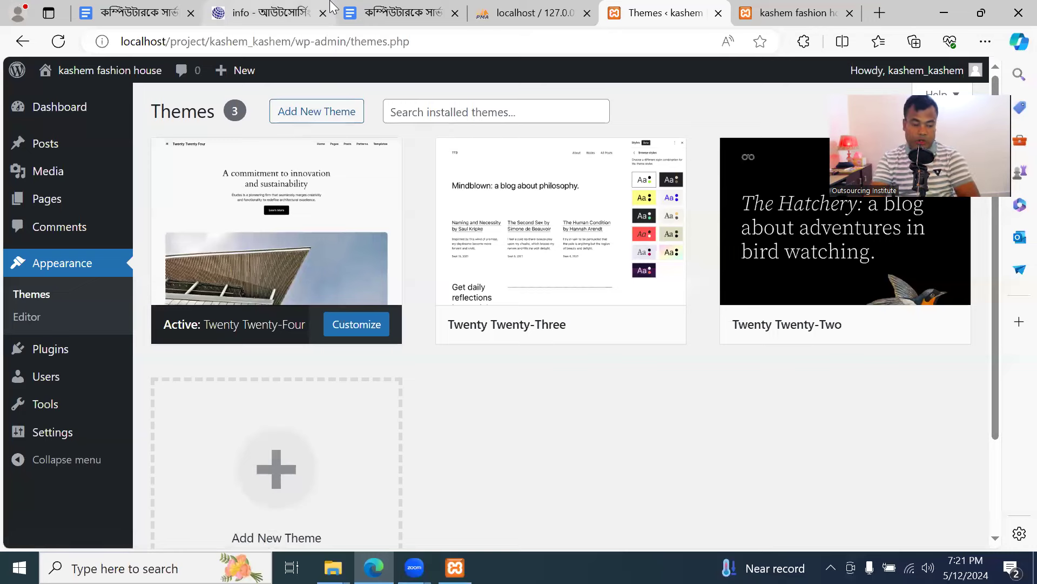
mouse_move(52, 120)
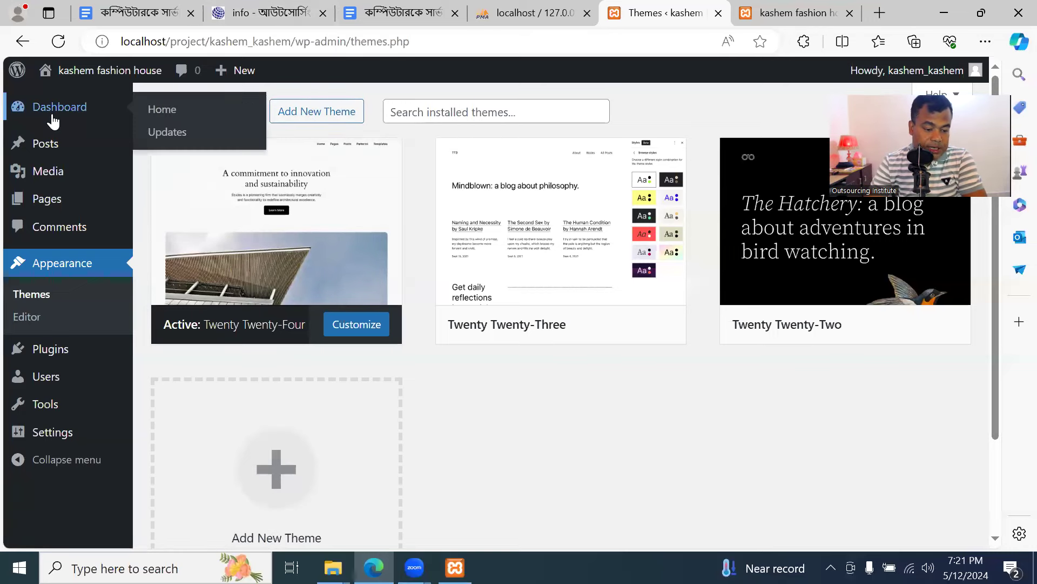
mouse_move(57, 147)
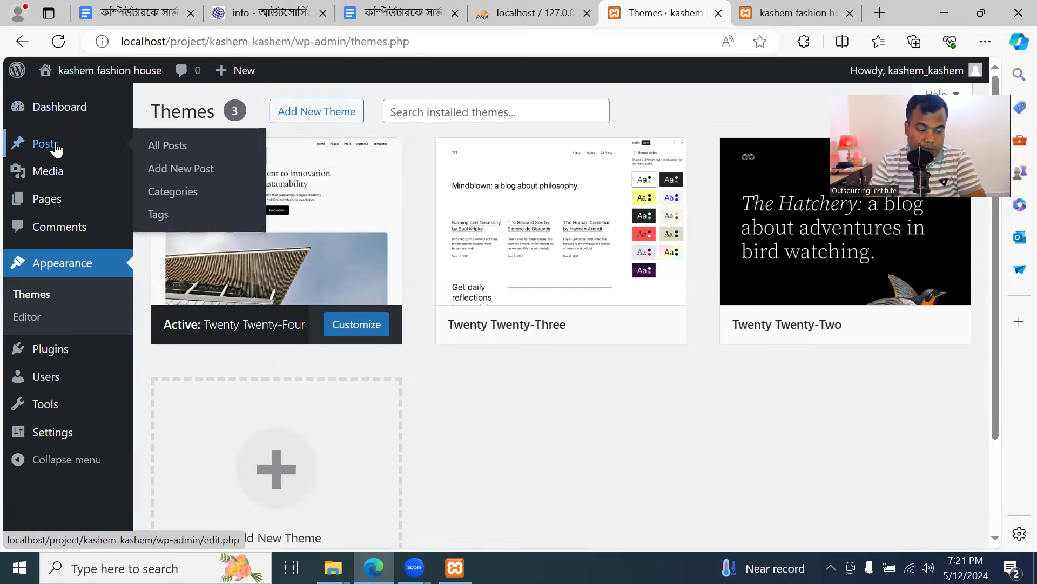
mouse_move(53, 178)
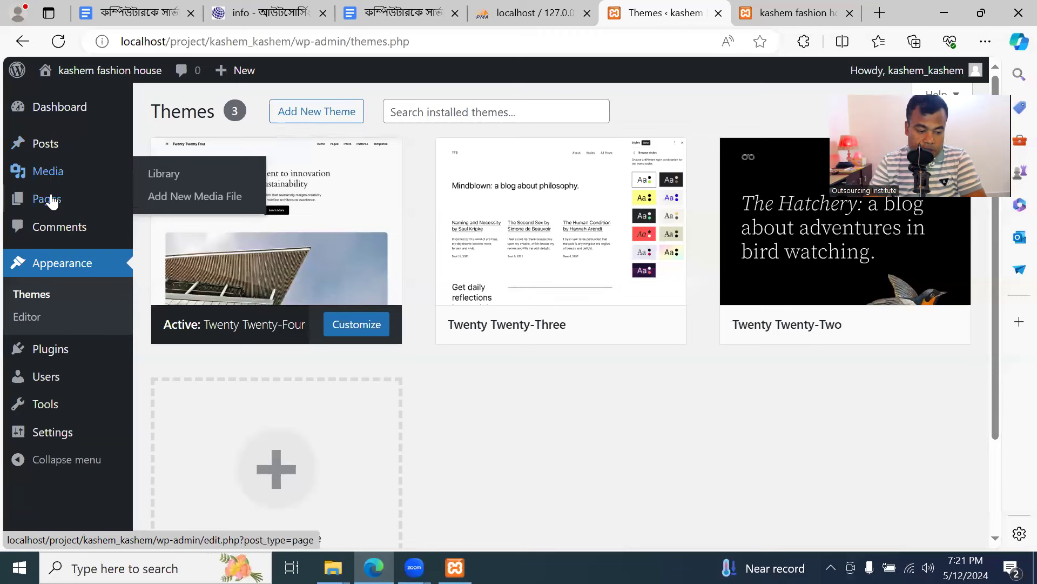
mouse_move(52, 201)
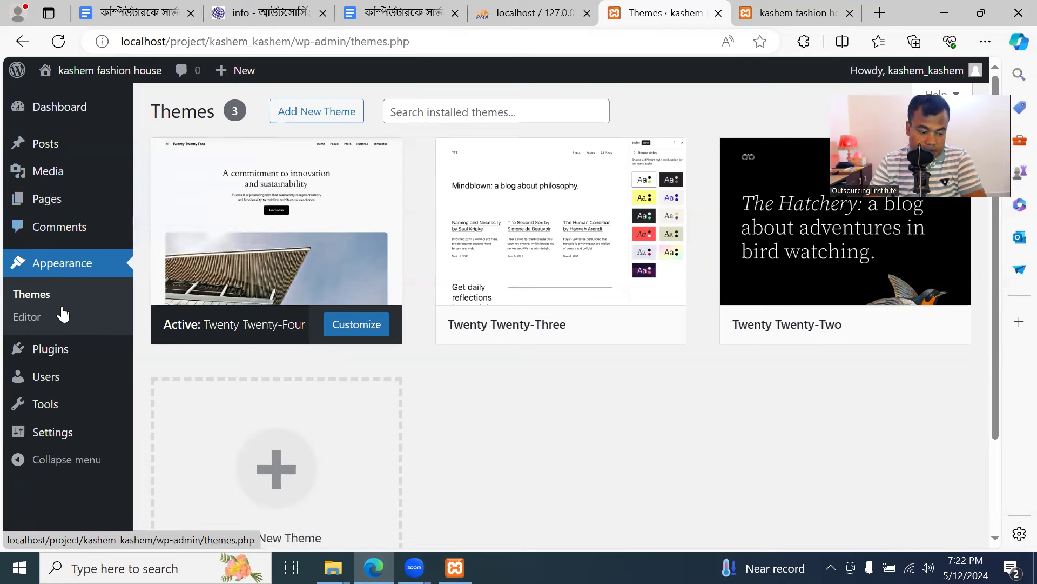
mouse_move(63, 362)
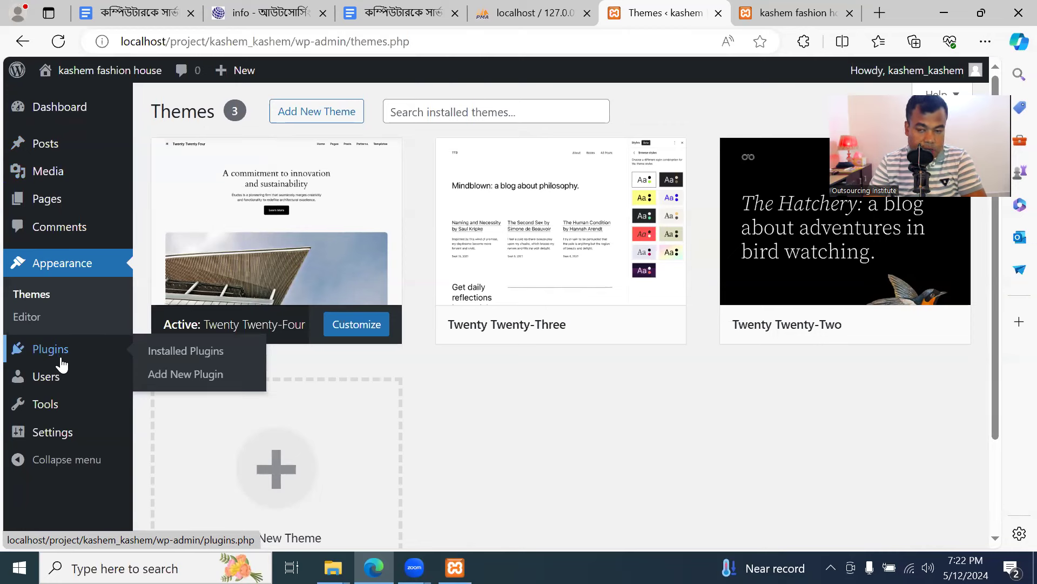
mouse_move(57, 371)
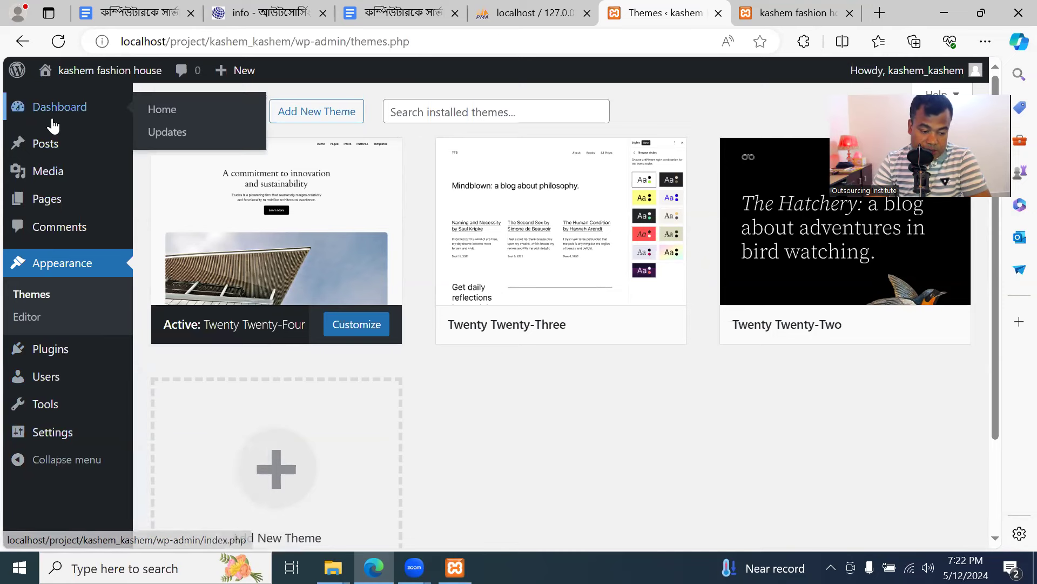
mouse_move(78, 447)
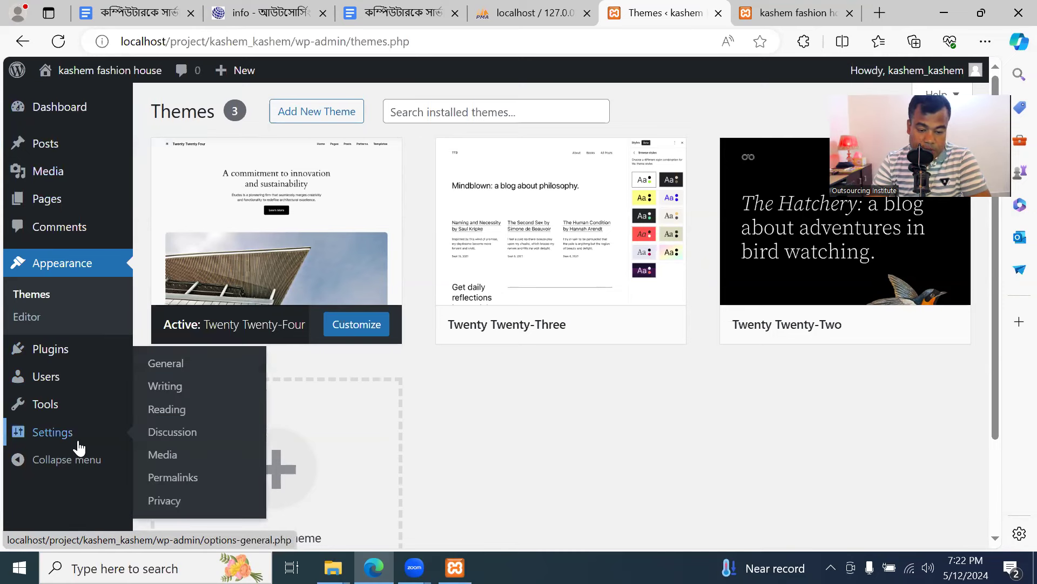
mouse_move(89, 162)
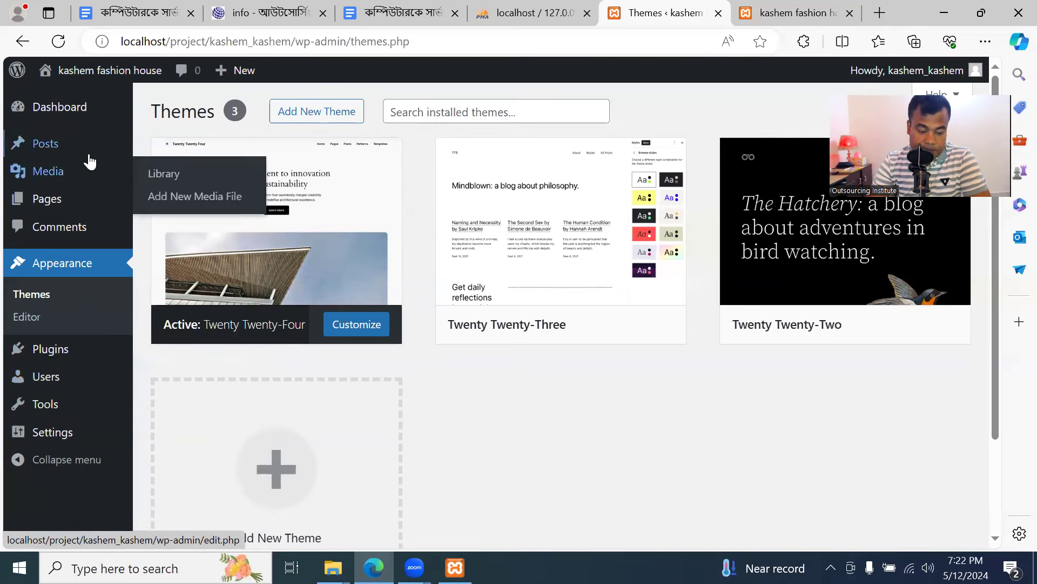
Browse the Posts, Media library, Comments and installed Themes pages
left_click(47, 147)
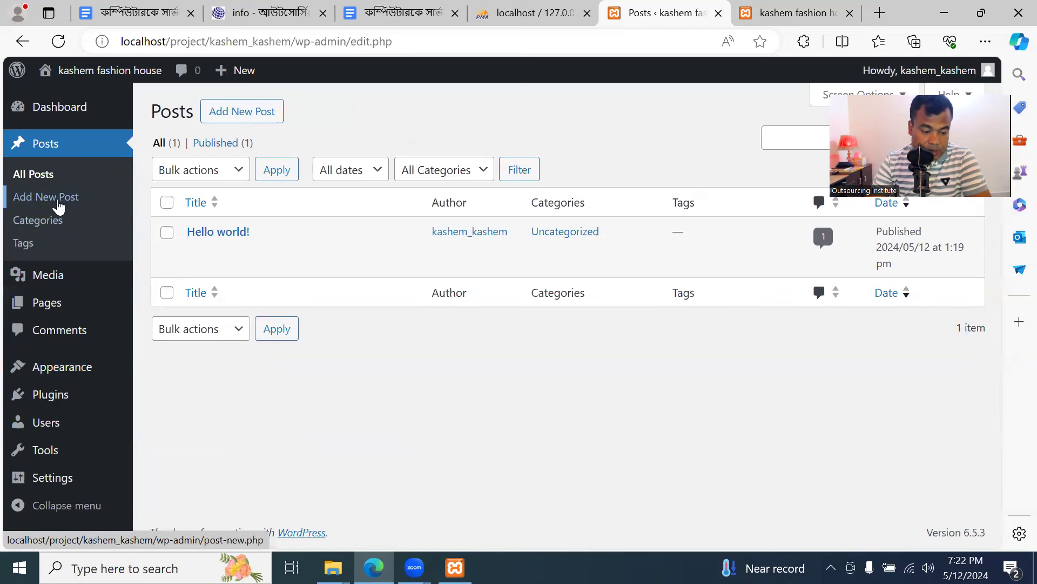
left_click(49, 276)
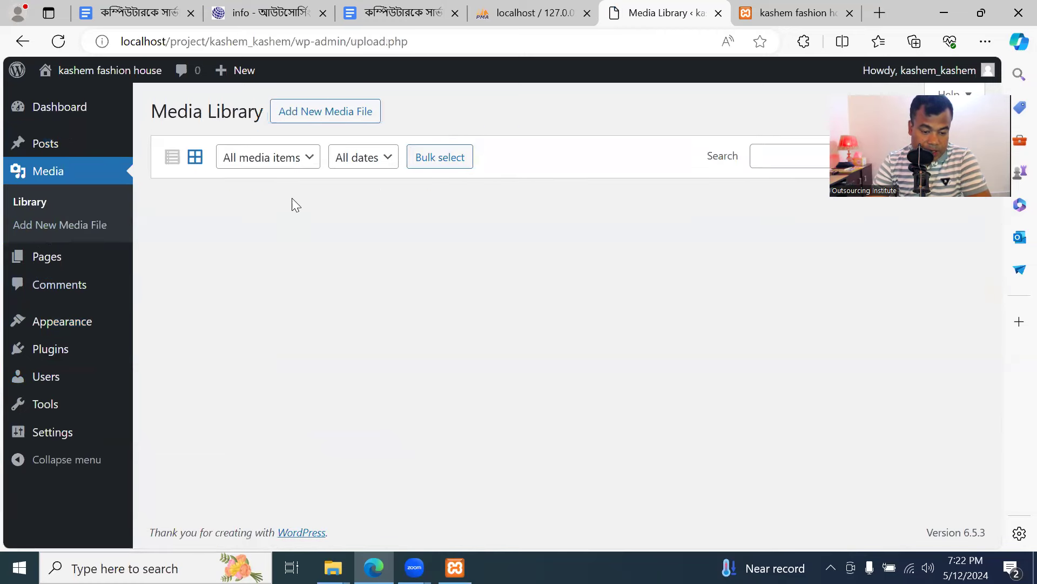
left_click(65, 286)
left_click(55, 273)
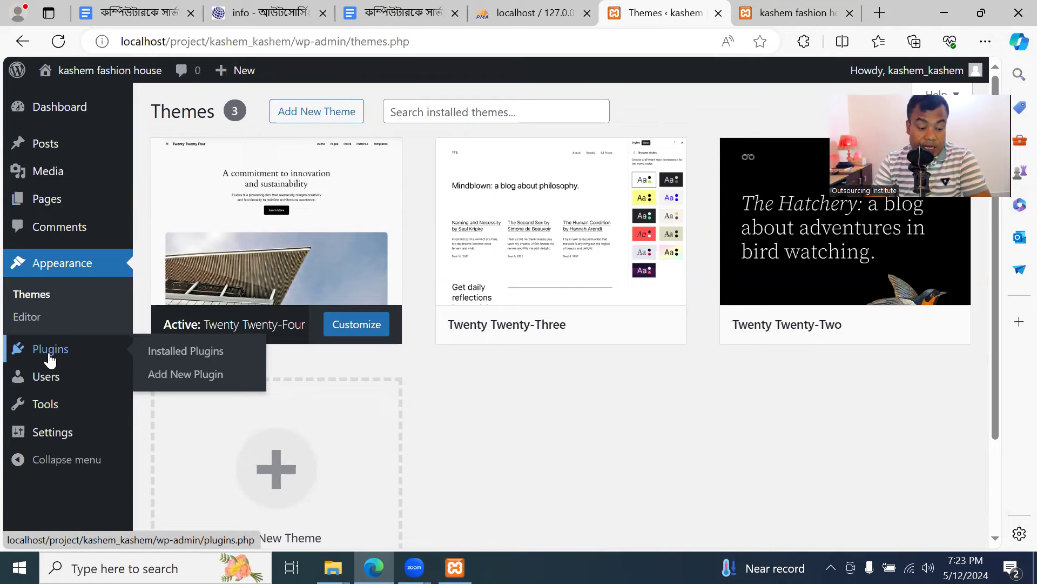
View the installed plugins list, ticking and unticking the Akismet checkbox
left_click(49, 357)
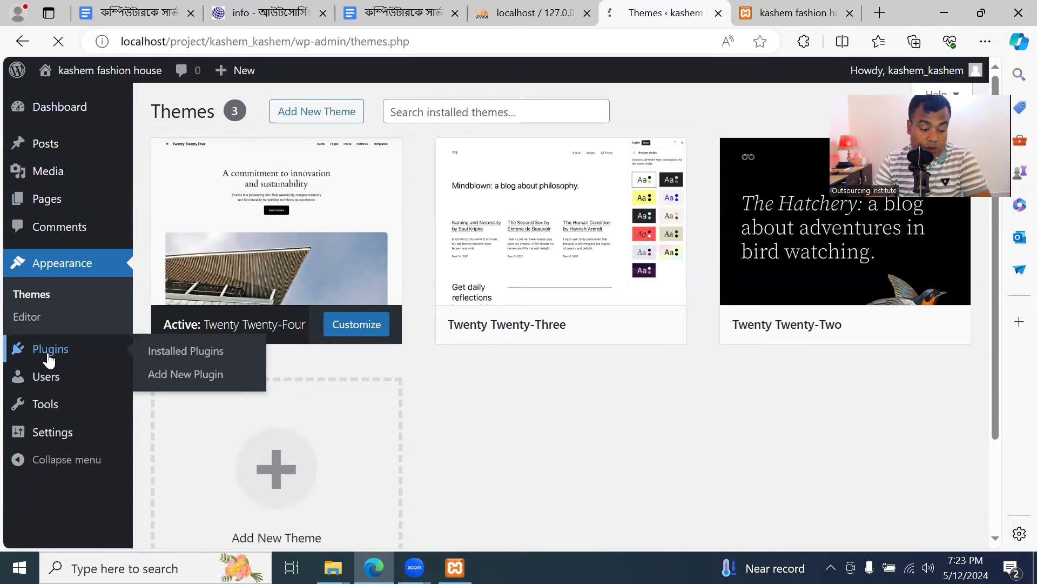
scroll(206, 290, "down", 1)
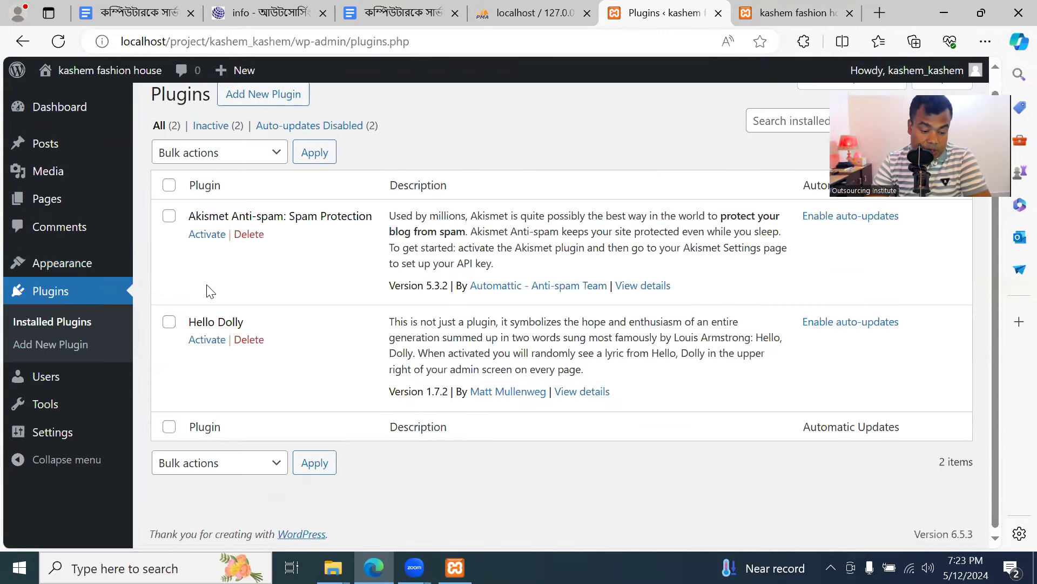
scroll(208, 297, "up", 1)
left_click(169, 233)
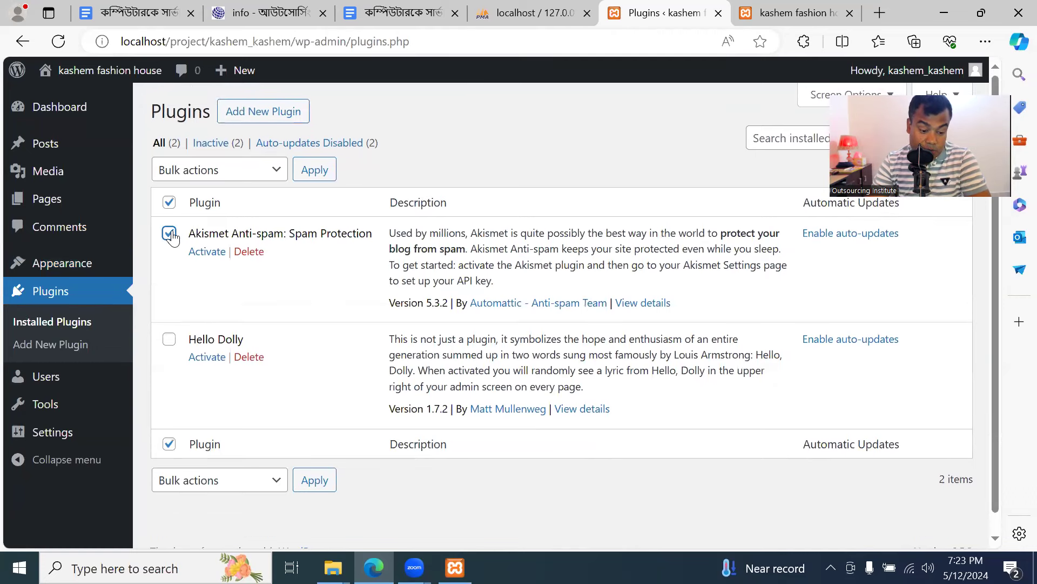
left_click(170, 233)
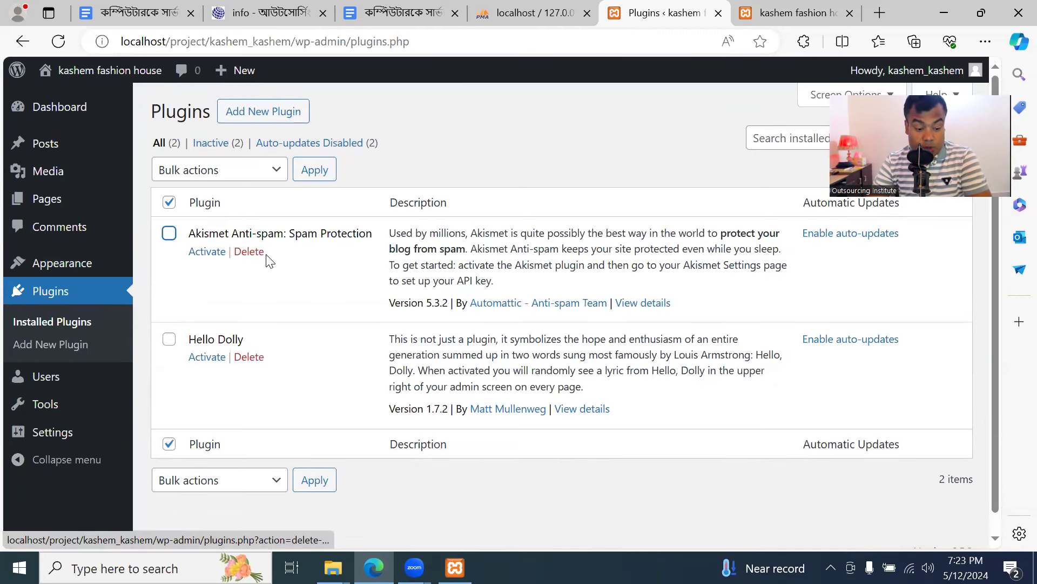
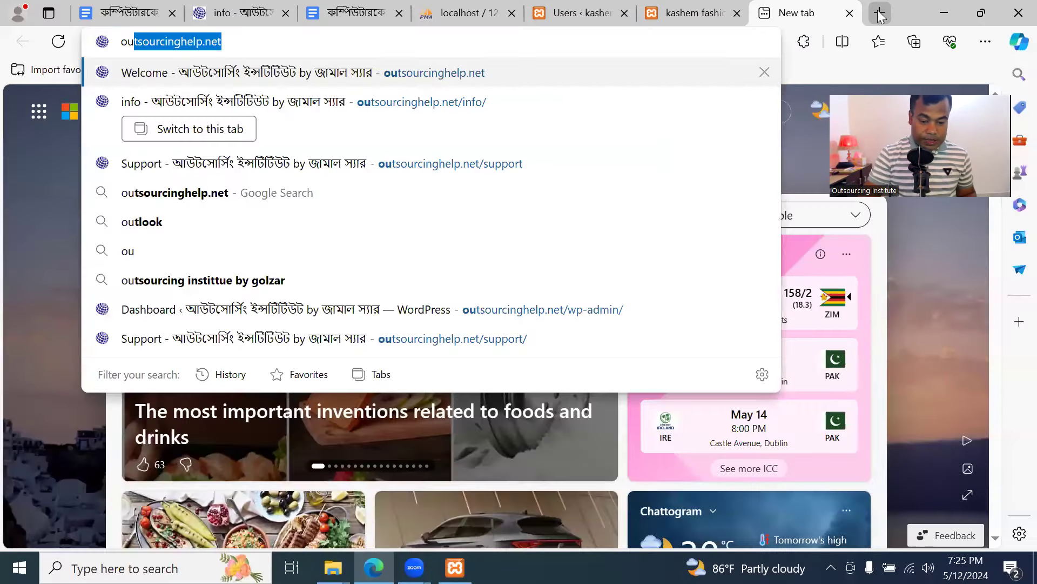
Load the outsourcinghelp.net/new page in Edge
left_click(741, 42)
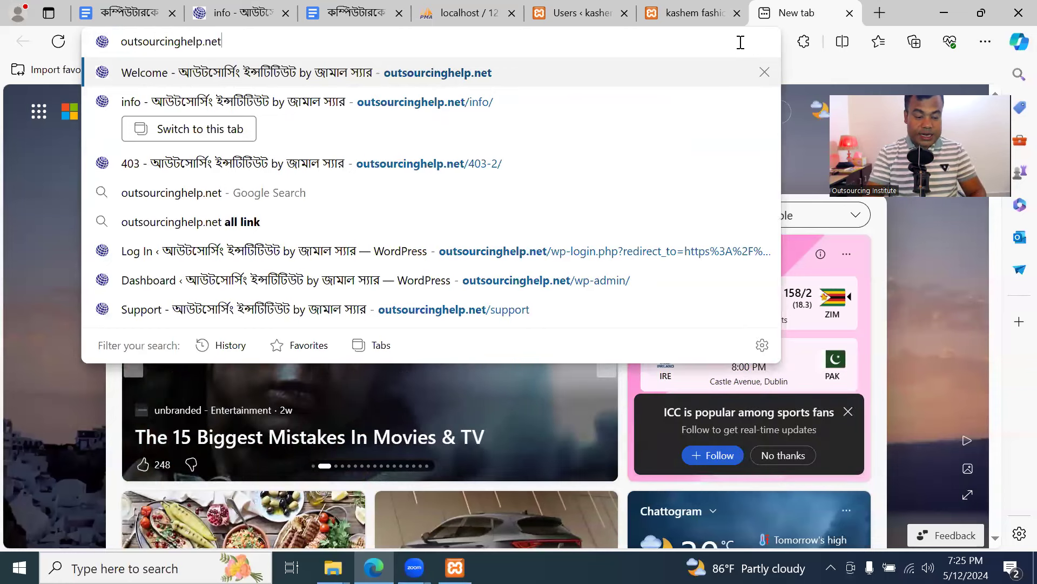
type("/ne")
key("Return")
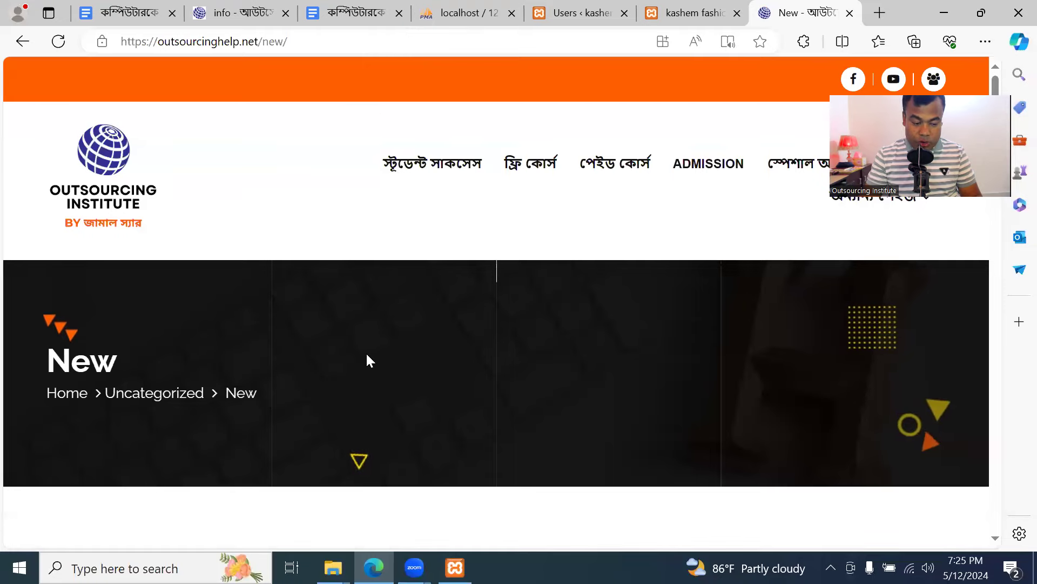
Scroll up and down through the page's numbered list, reading each item
scroll(368, 357, "down", 5)
scroll(376, 363, "down", 2)
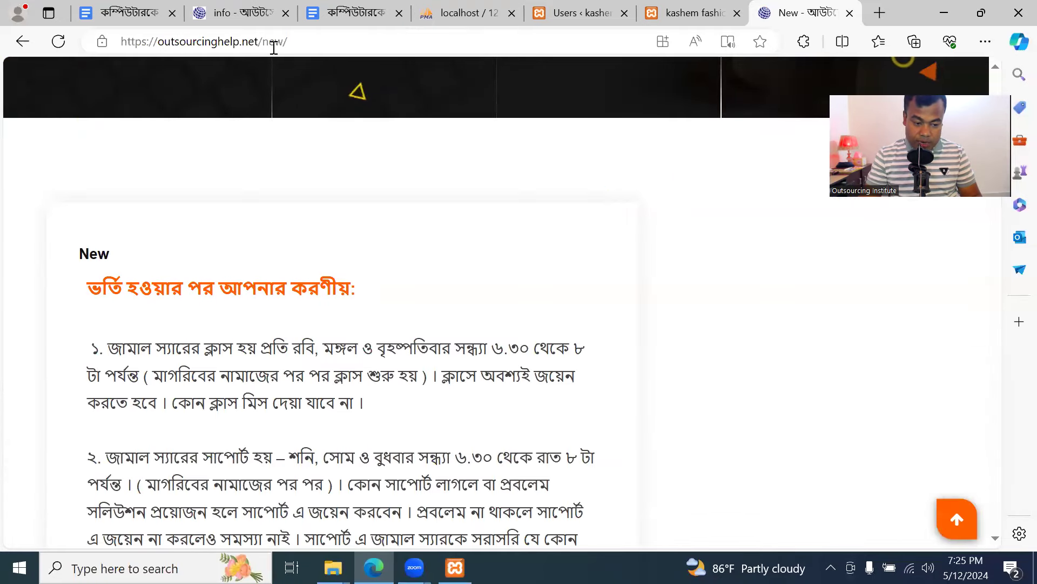
scroll(343, 315, "down", 15)
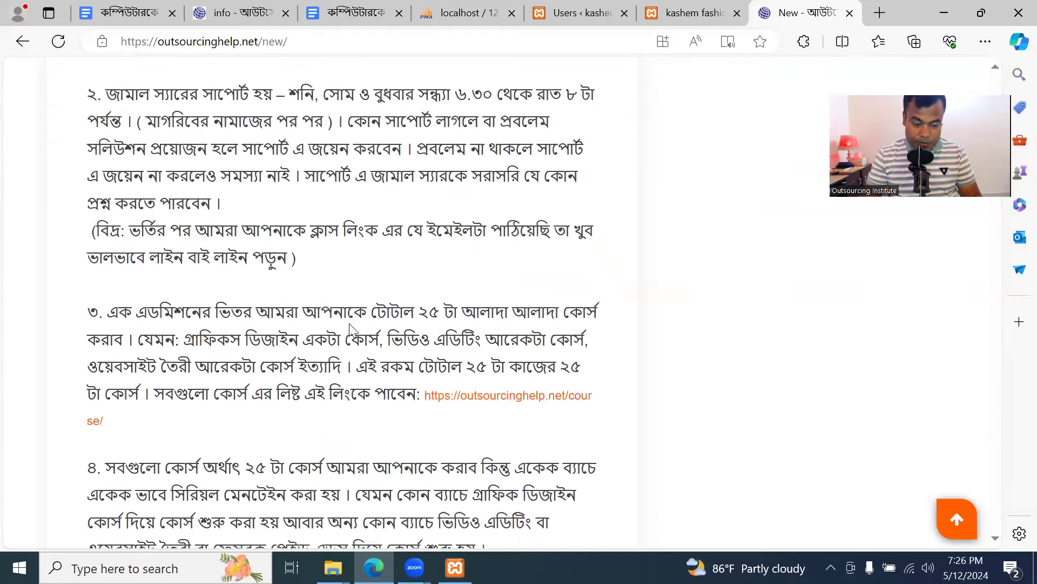
scroll(349, 329, "down", 6)
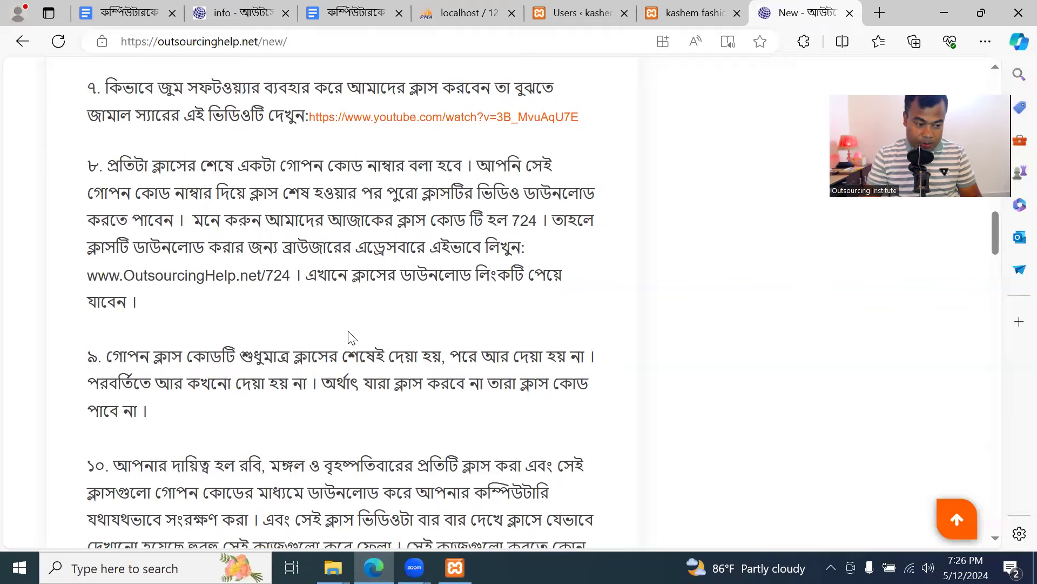
scroll(348, 337, "up", 15)
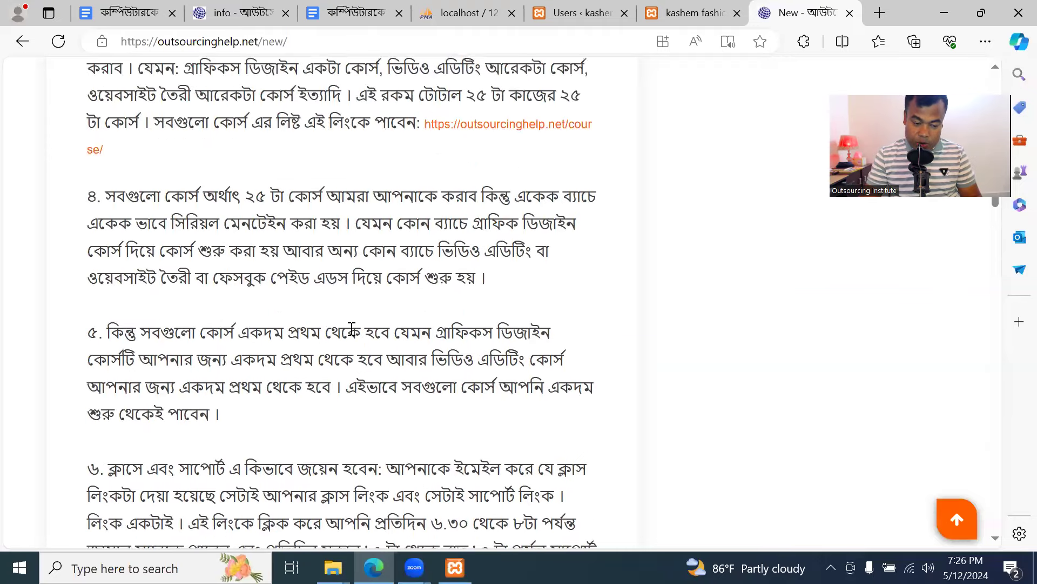
scroll(366, 329, "up", 8)
scroll(370, 350, "down", 6)
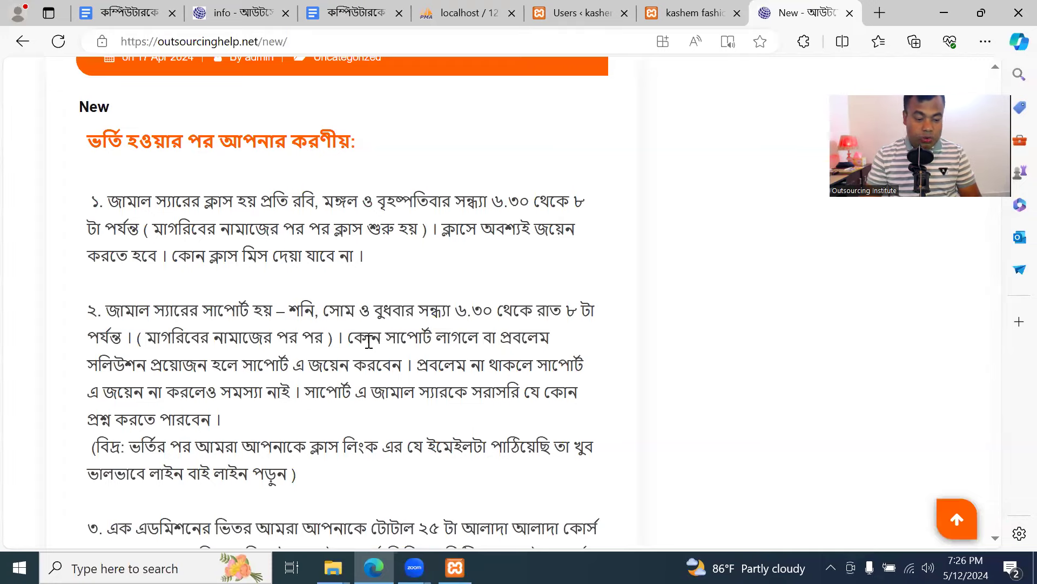
scroll(331, 356, "down", 15)
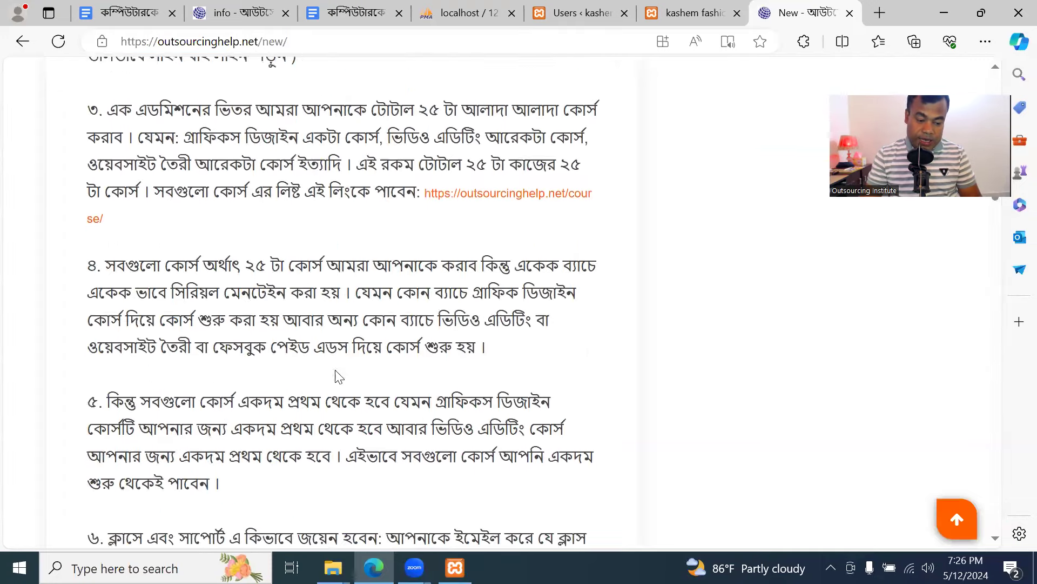
scroll(336, 378, "down", 10)
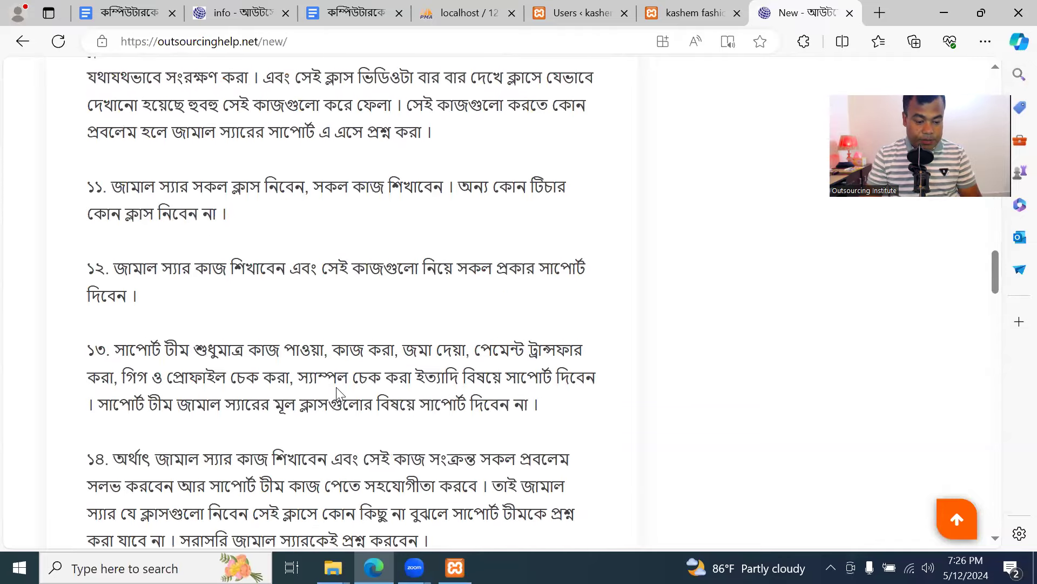
scroll(349, 346, "down", 20)
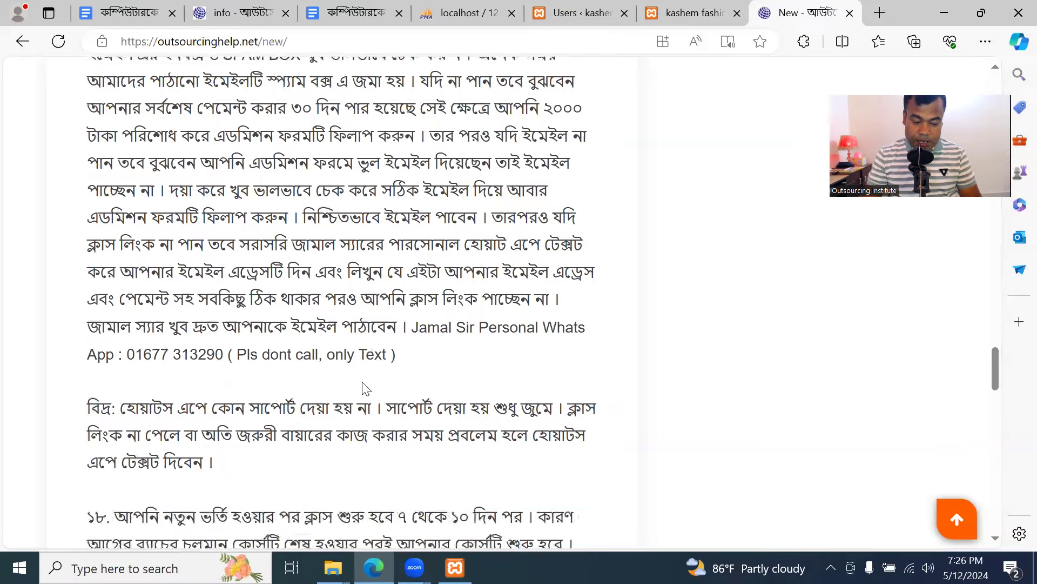
scroll(365, 392, "down", 5)
scroll(363, 392, "up", 15)
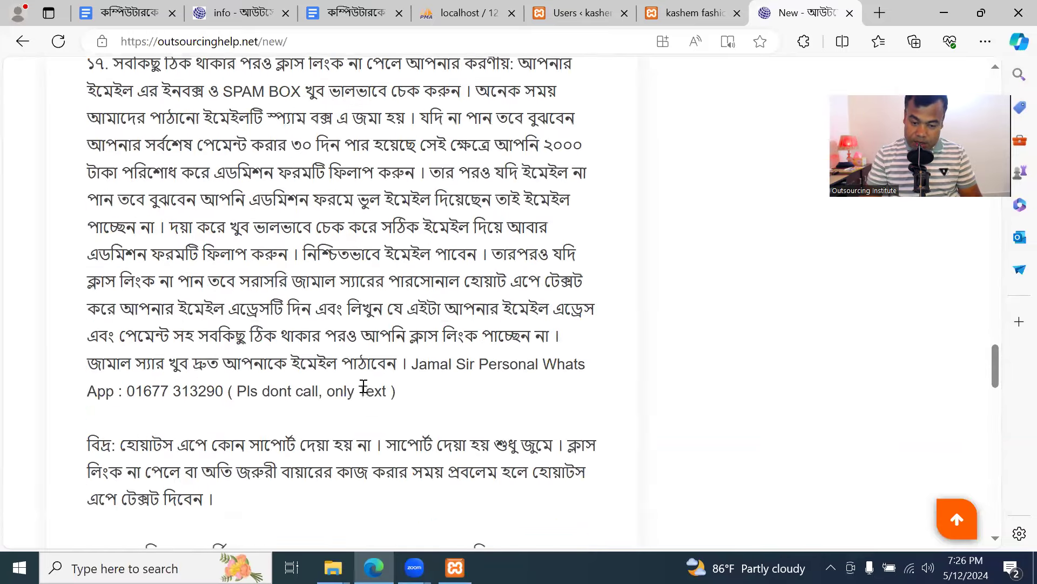
scroll(361, 380, "up", 20)
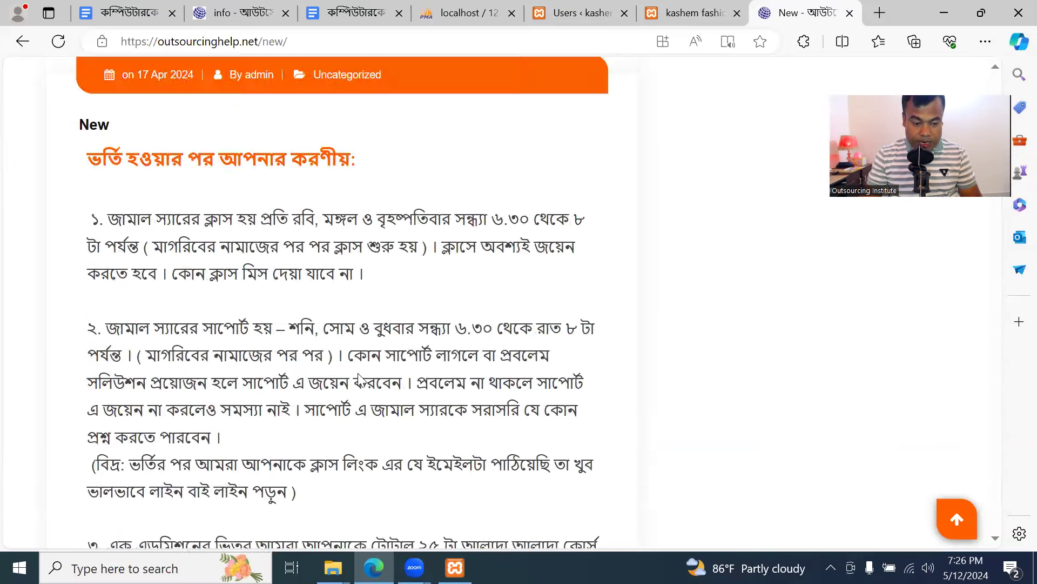
scroll(357, 370, "up", 2)
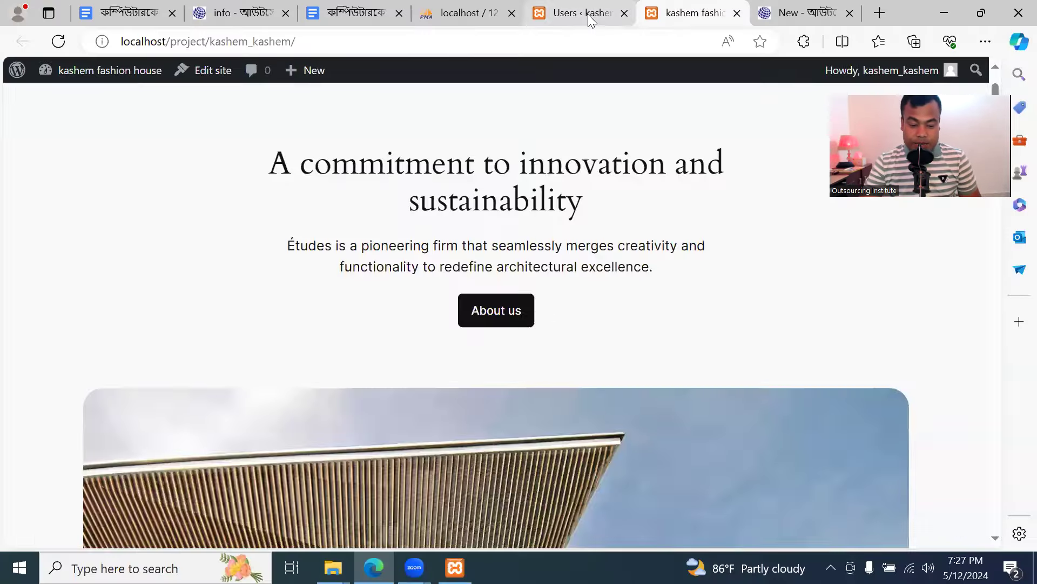
Return to the kashem fashion house admin Users screen listing the one Administrator
left_click(588, 14)
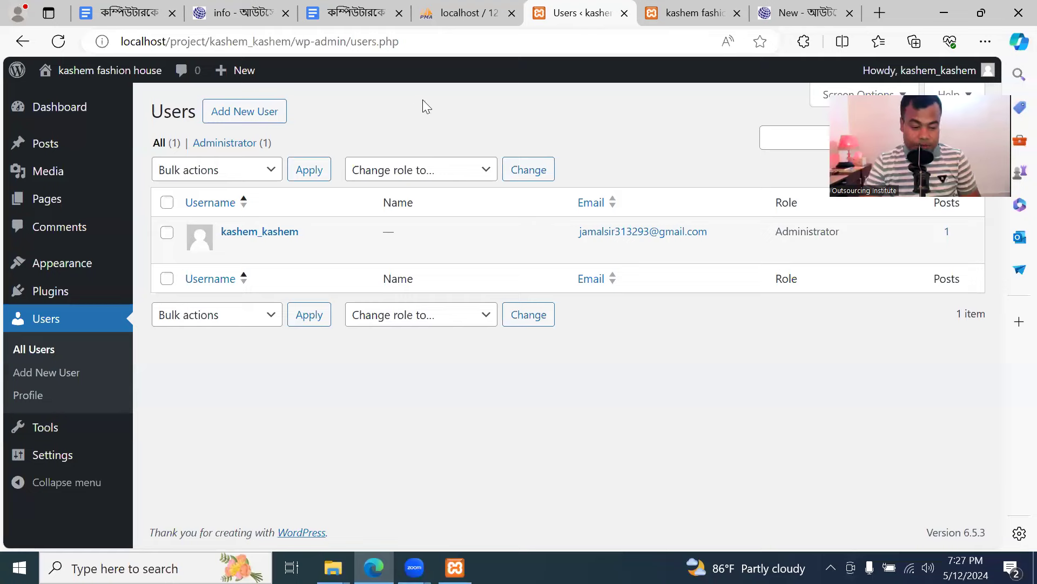
Go from the dashboard to Appearance > Themes > Add New Theme
left_click(56, 107)
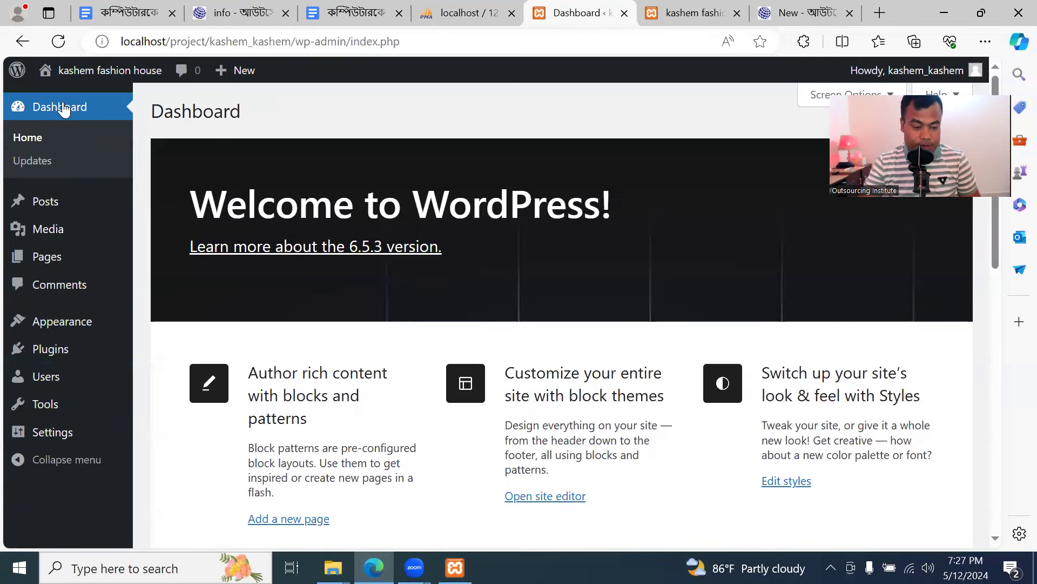
mouse_move(64, 325)
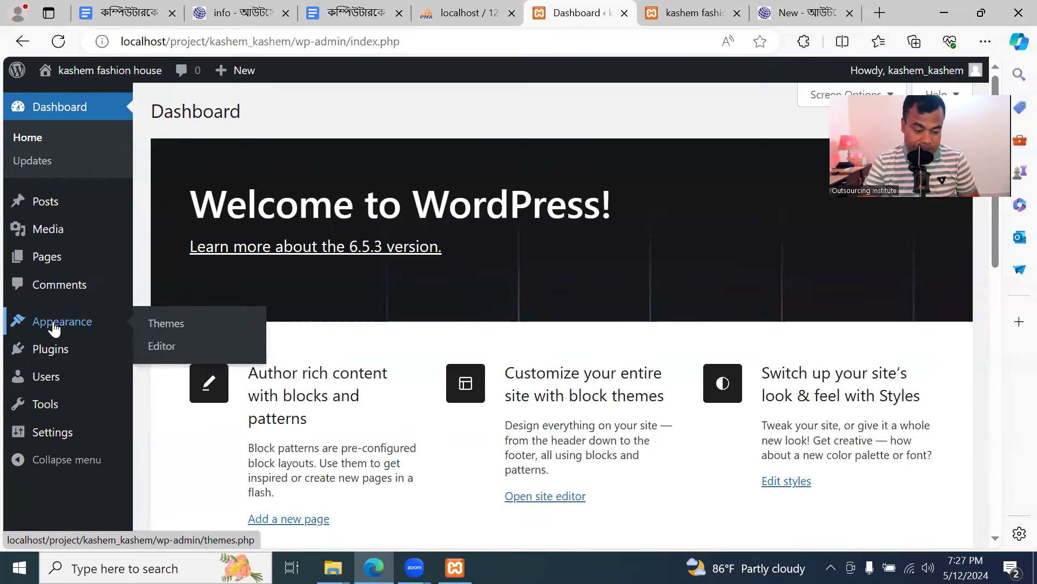
left_click(54, 324)
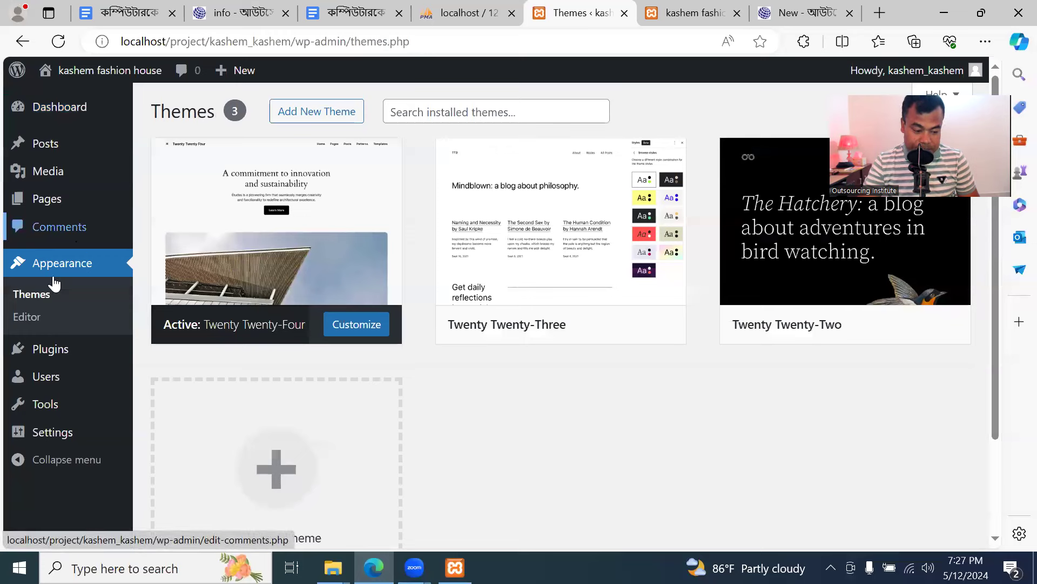
mouse_move(276, 208)
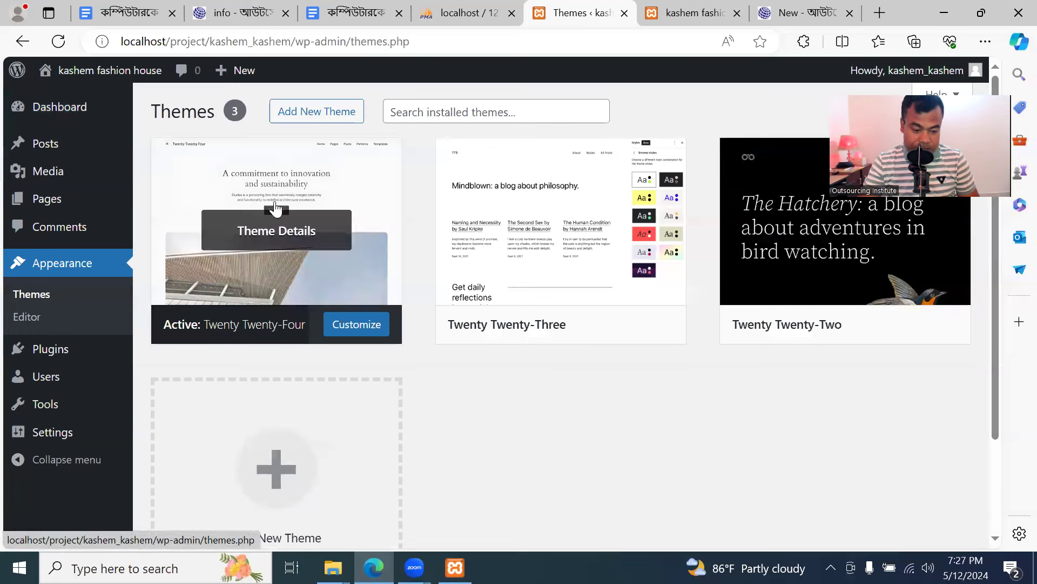
left_click(302, 118)
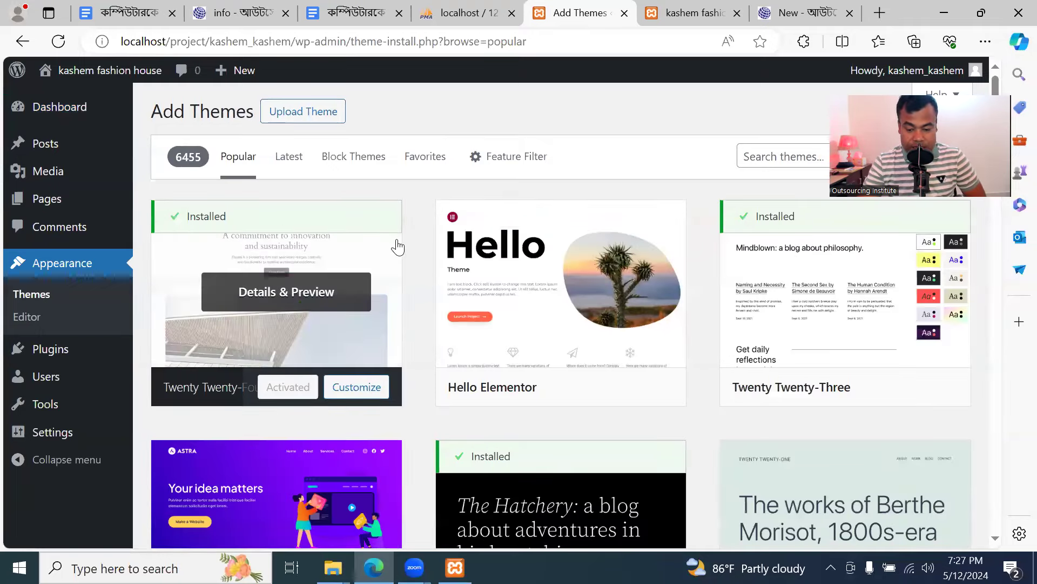
Find Twenty Seventeen in the theme list, install it and activate it
scroll(398, 265, "down", 7)
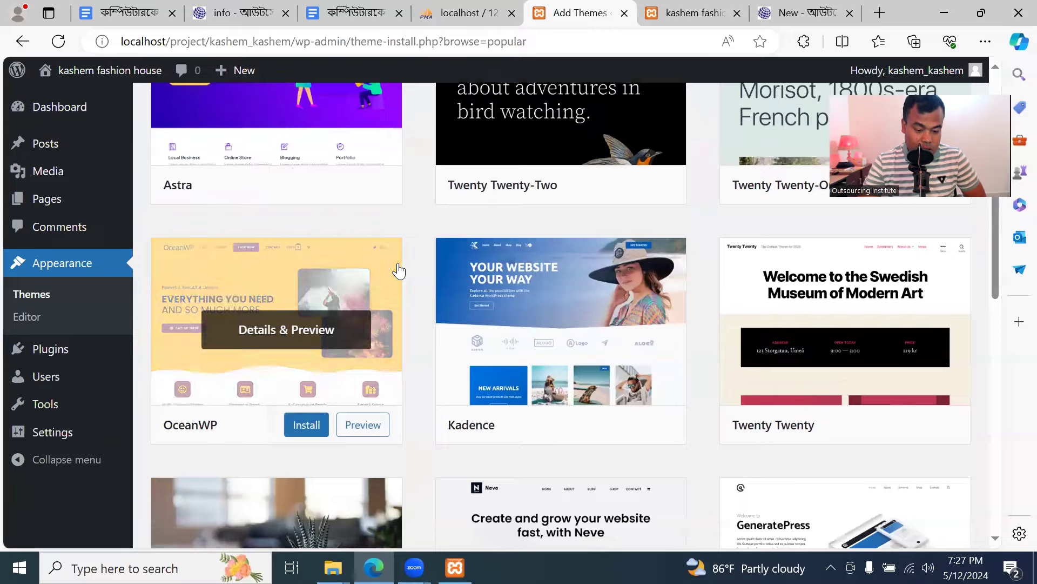
scroll(398, 268, "down", 6)
scroll(399, 268, "up", 13)
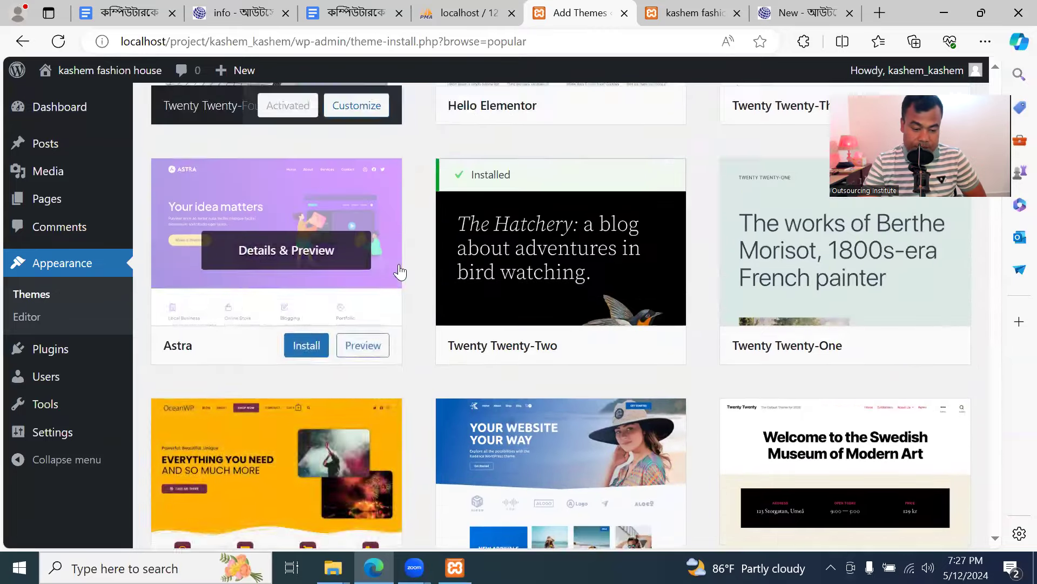
scroll(400, 271, "down", 13)
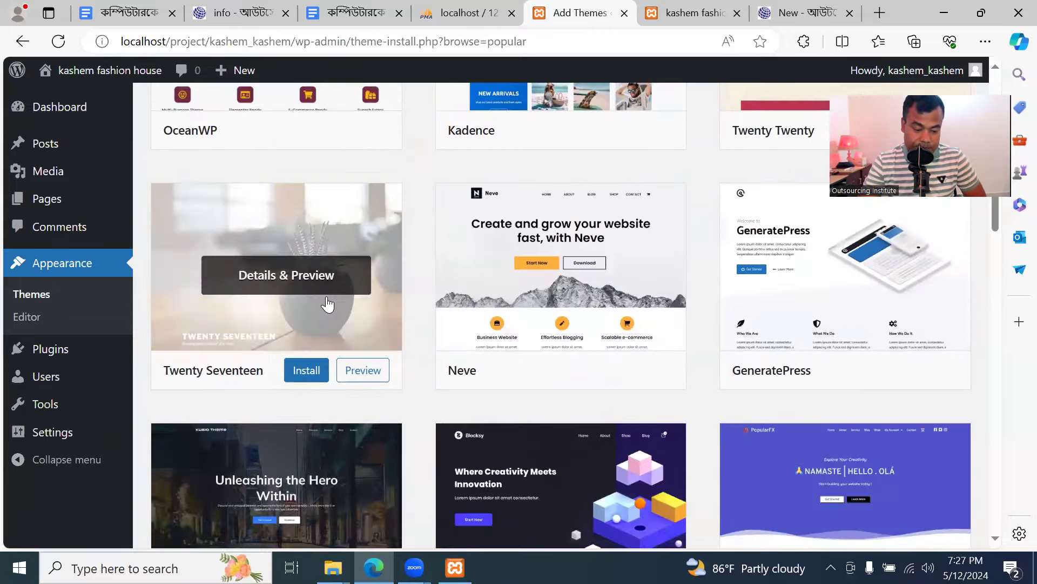
scroll(563, 291, "down", 11)
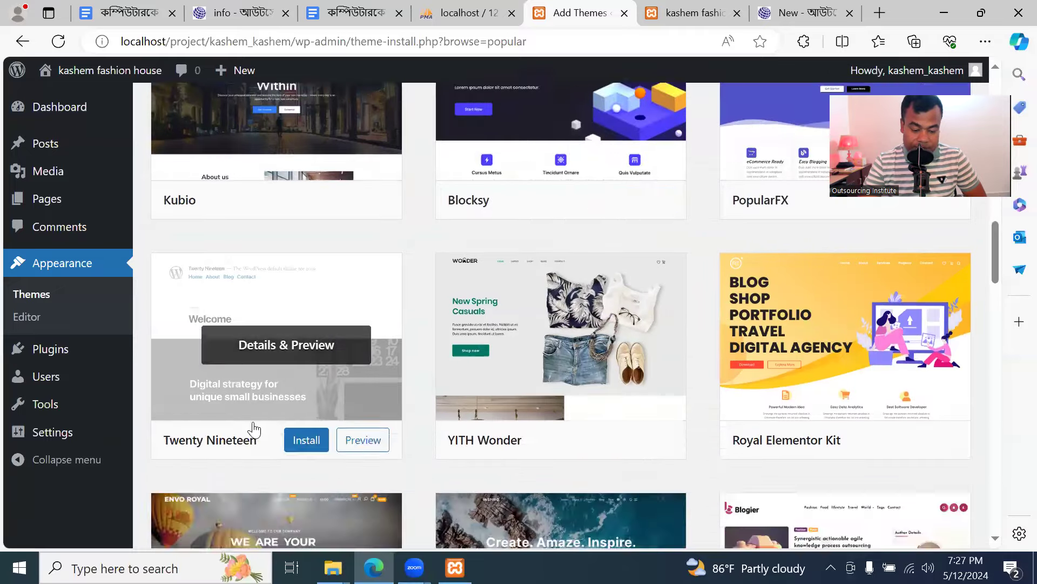
scroll(604, 351, "down", 10)
scroll(754, 355, "up", 11)
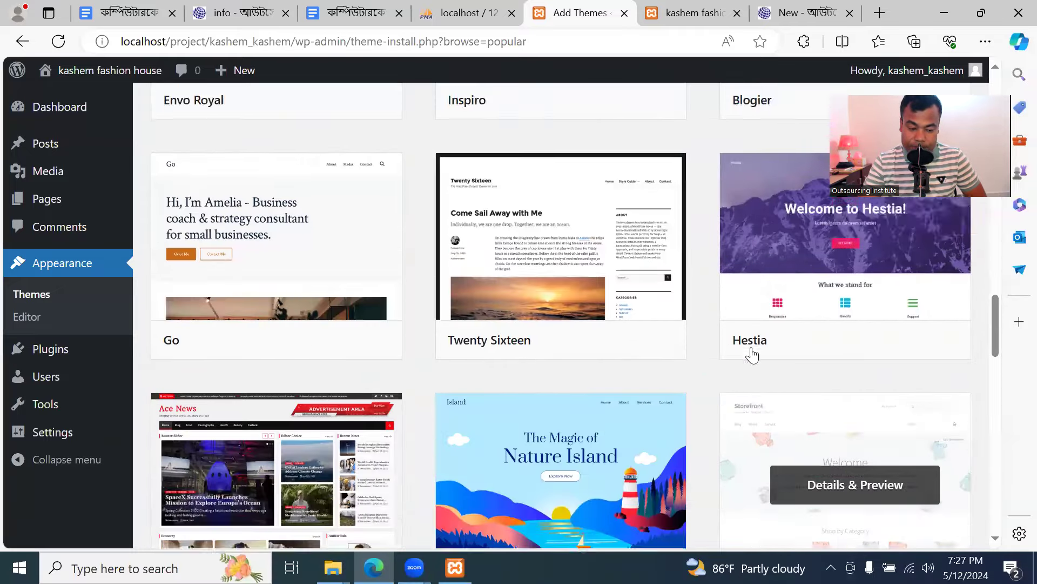
scroll(599, 347, "up", 16)
scroll(539, 319, "down", 5)
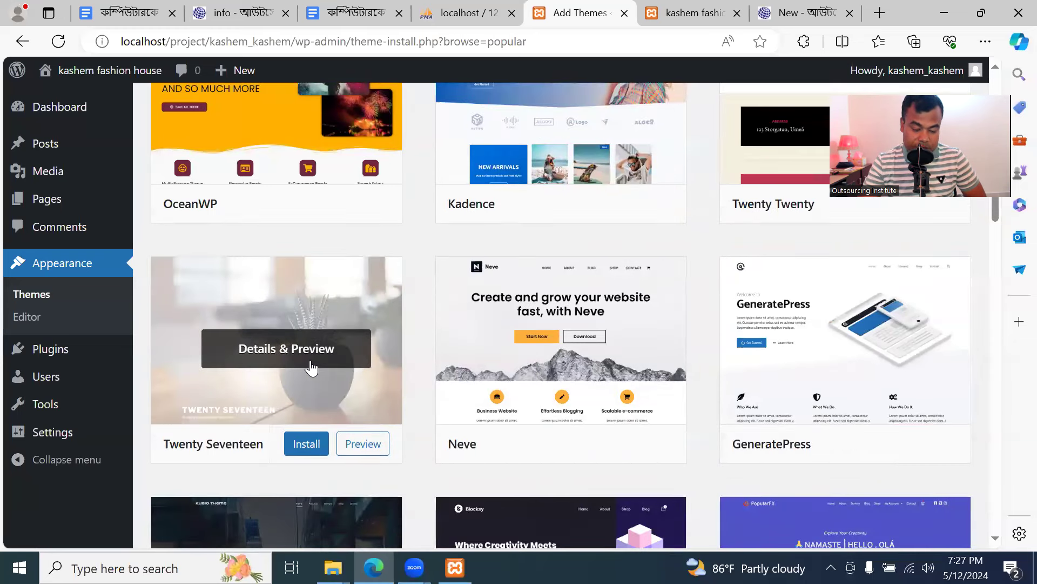
left_click(304, 449)
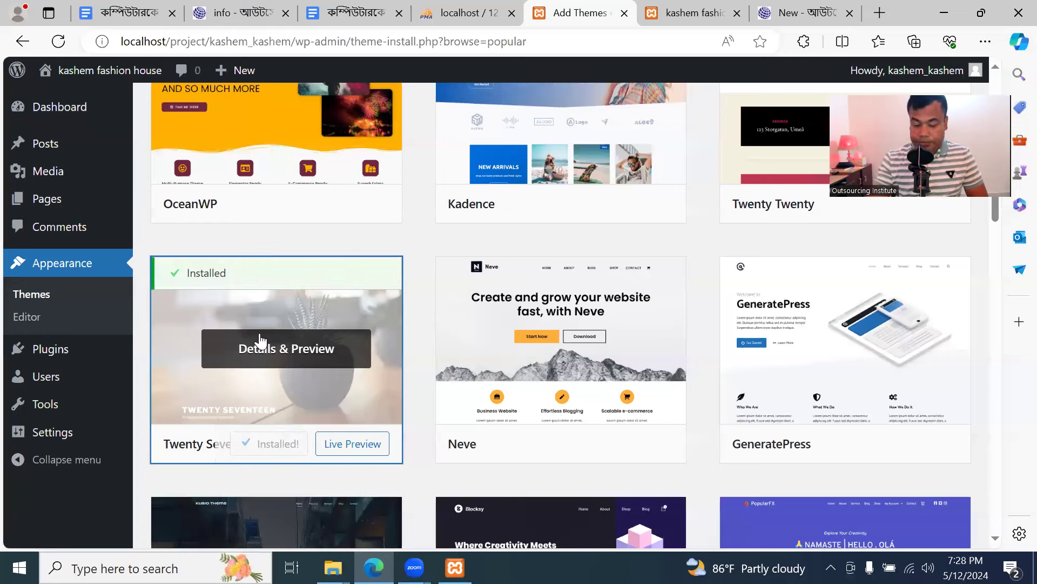
left_click(279, 448)
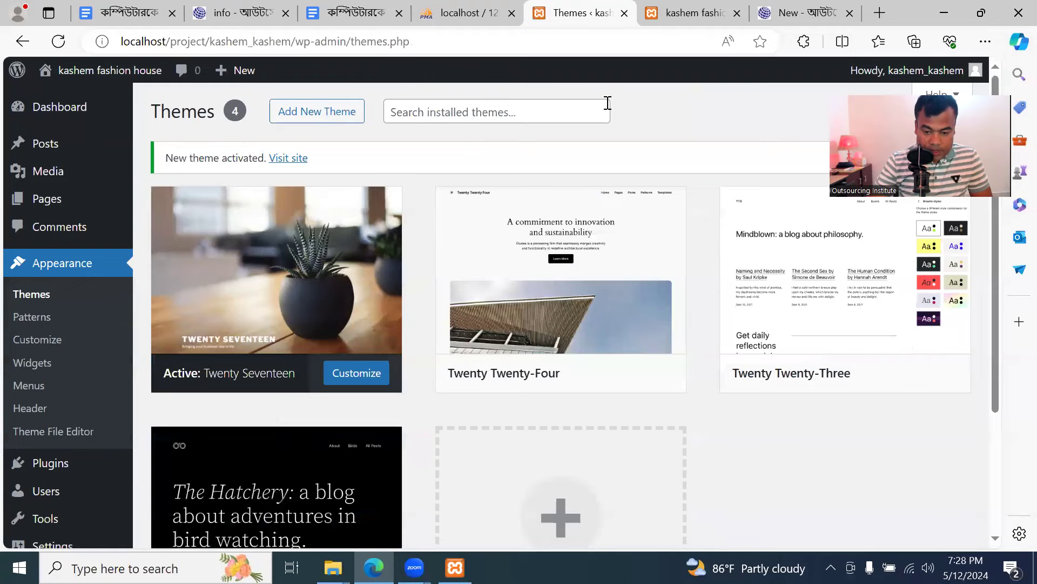
Reload the site's front page to see it in Twenty Seventeen
left_click(683, 17)
left_click(57, 42)
scroll(574, 306, "down", 10)
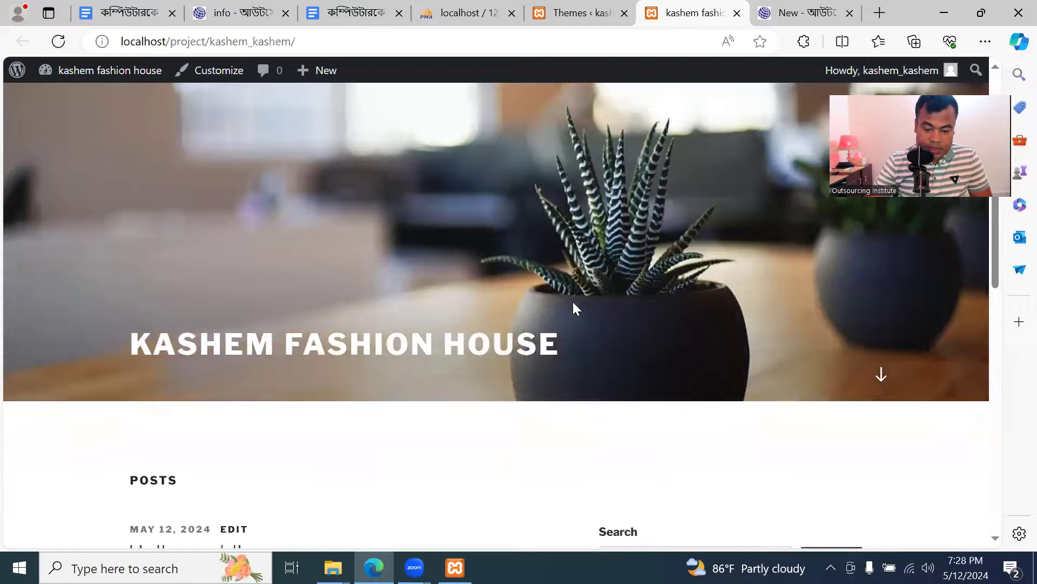
scroll(586, 352, "up", 7)
scroll(589, 351, "up", 5)
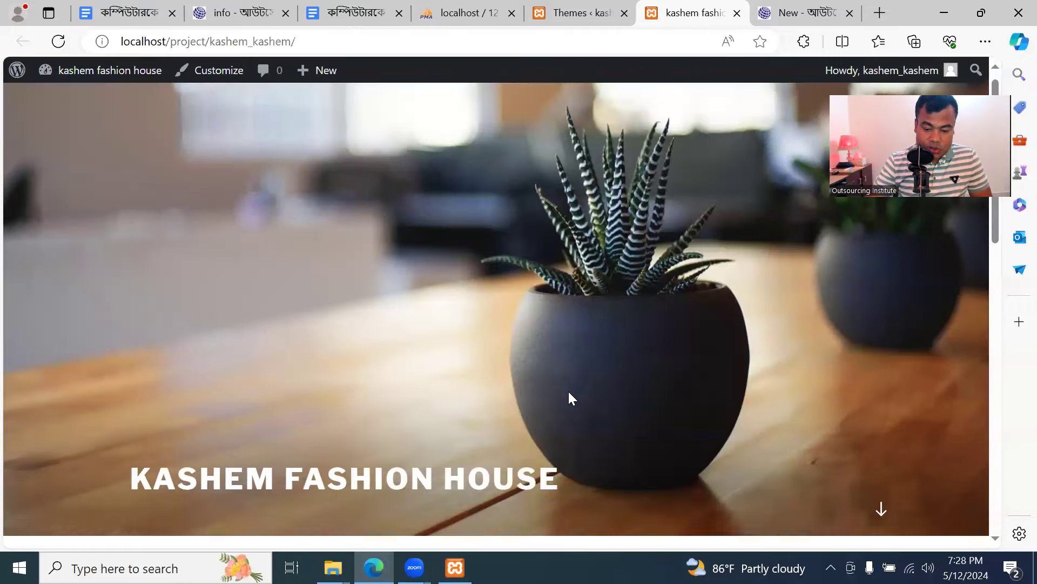
Back on the installed themes list, open the Add New Theme page
left_click(556, 14)
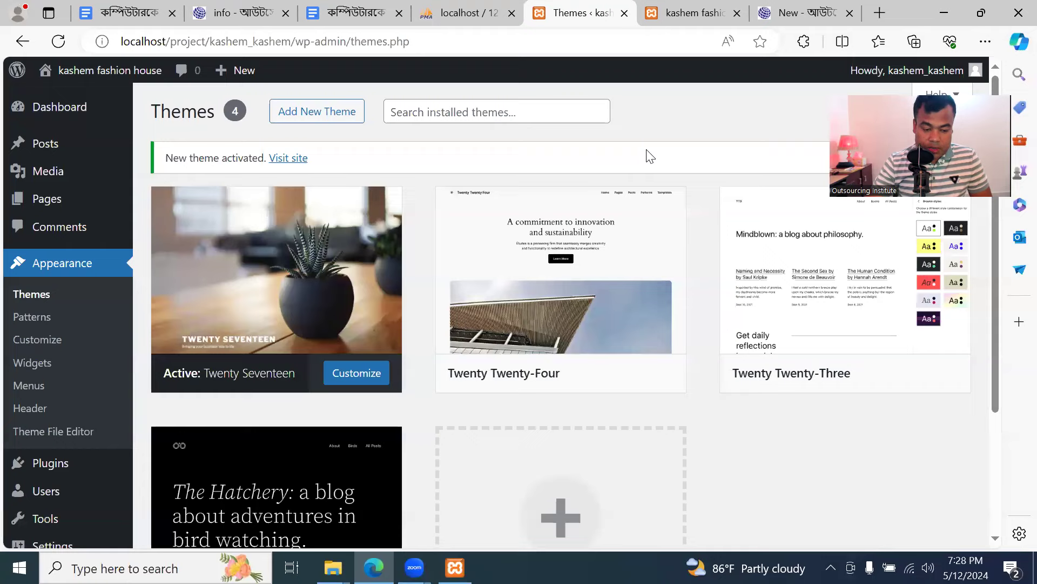
scroll(436, 350, "down", 3)
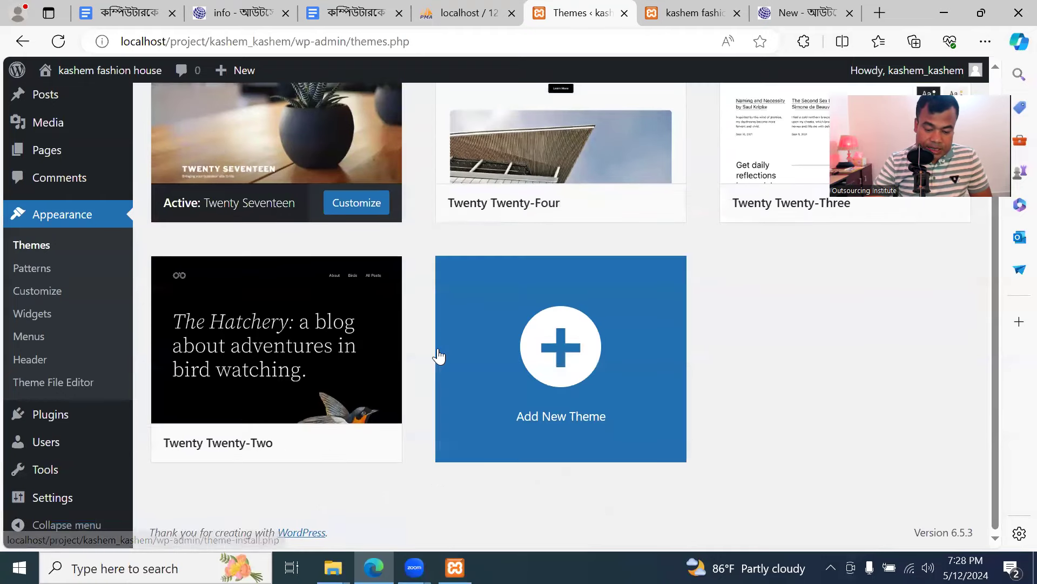
scroll(436, 355, "up", 3)
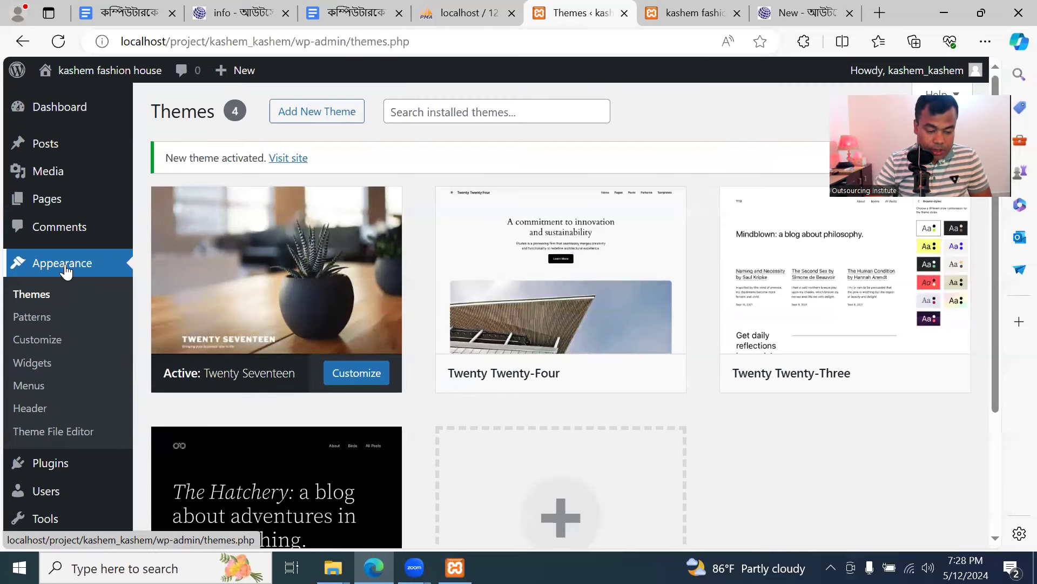
left_click(322, 112)
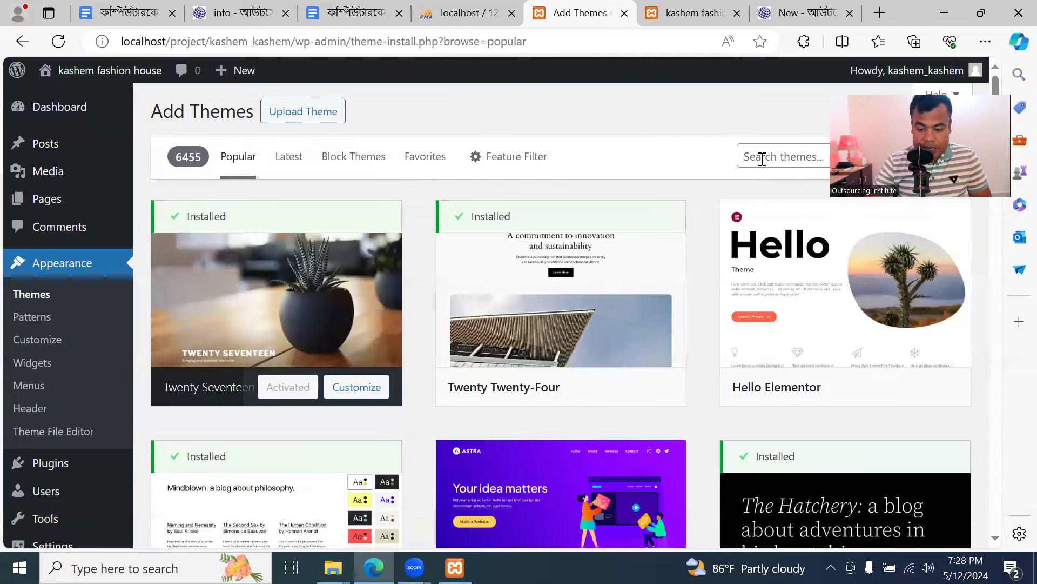
Search available themes for 'flavita' and install the Flavita theme
left_click(761, 158)
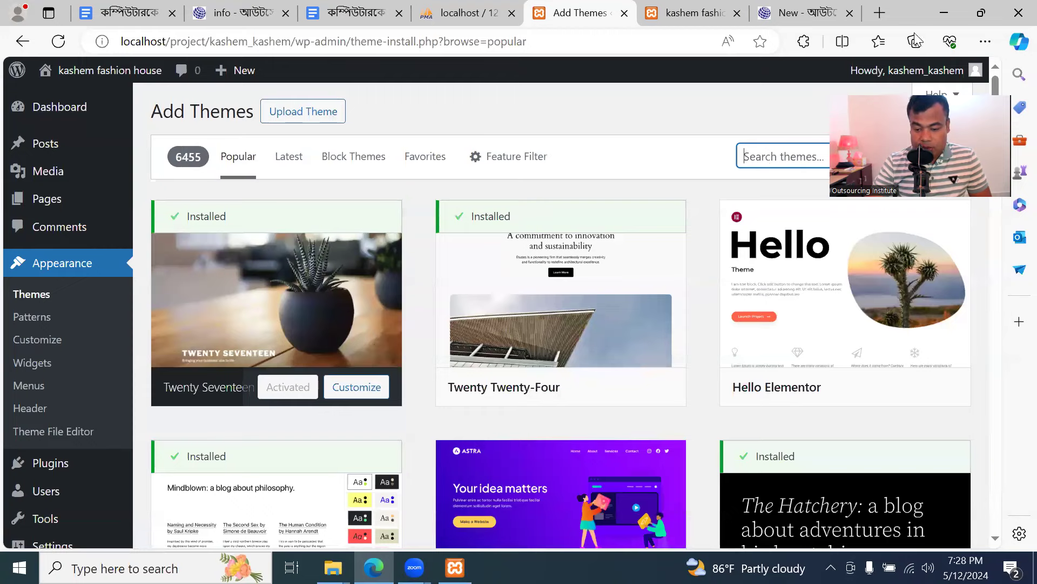
left_click_drag(723, 36, 718, 164)
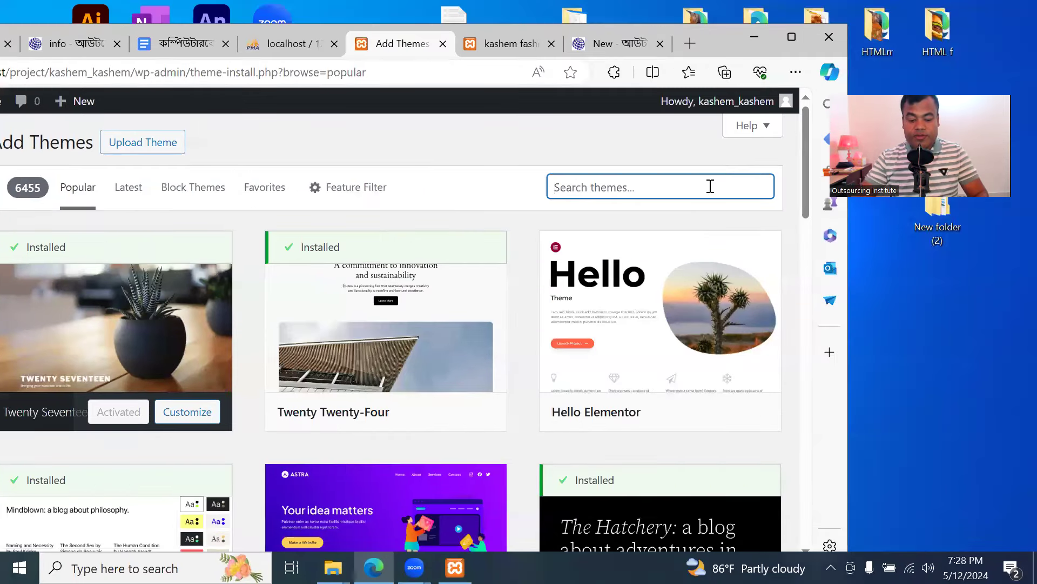
type("flavita")
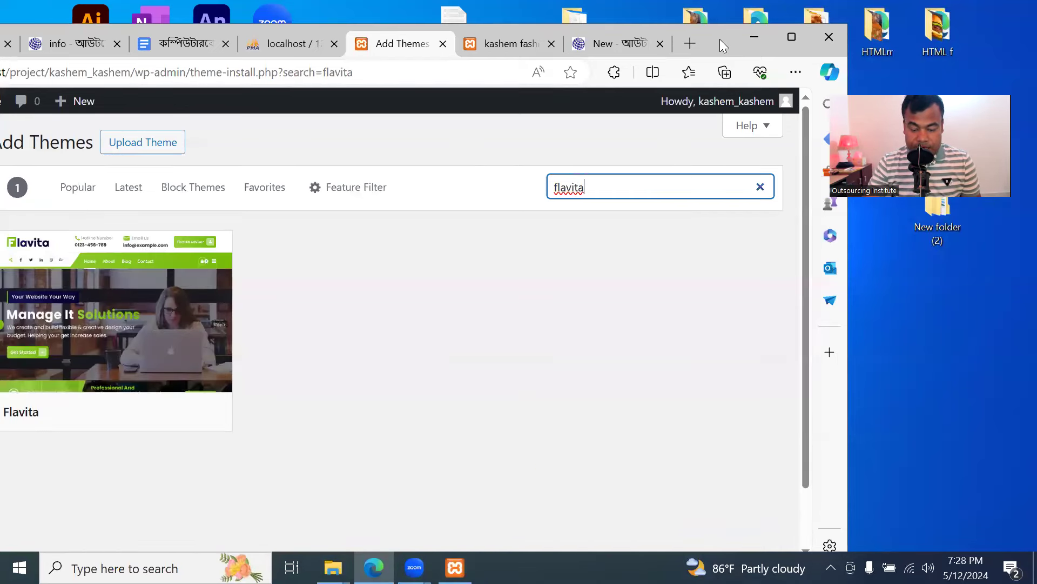
left_click_drag(723, 40, 851, 16)
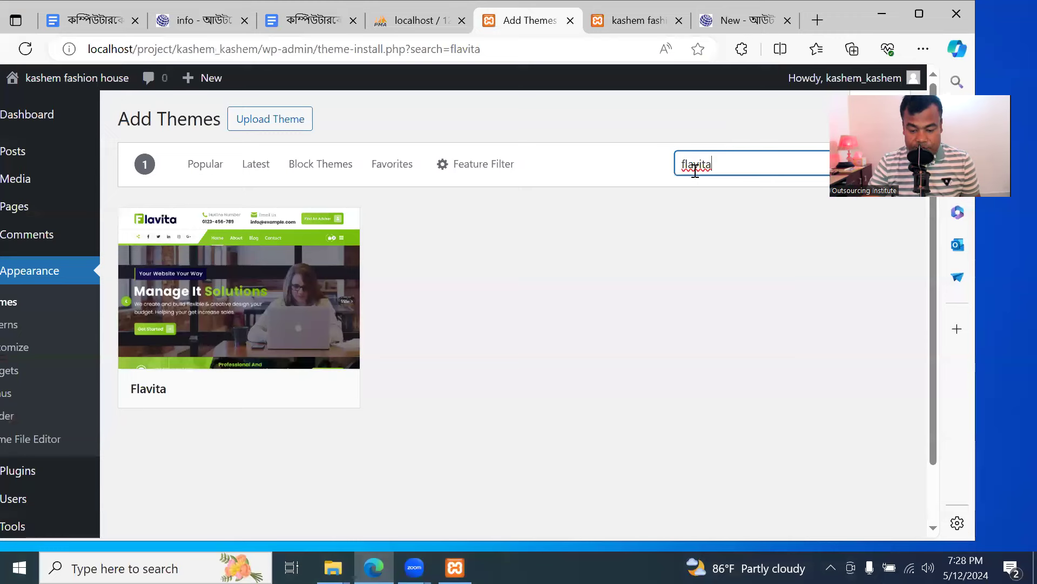
mouse_move(159, 230)
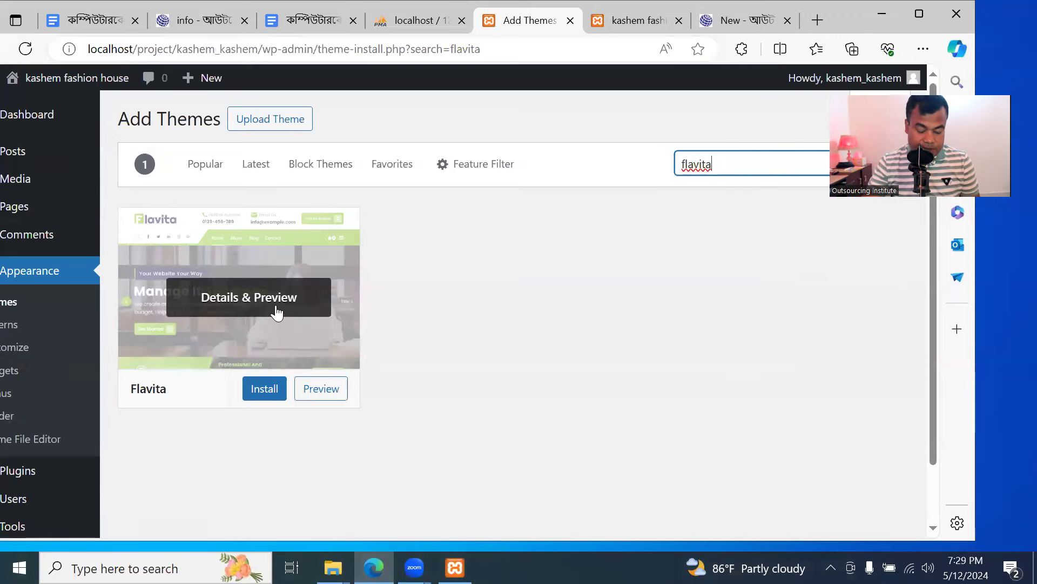
left_click(270, 398)
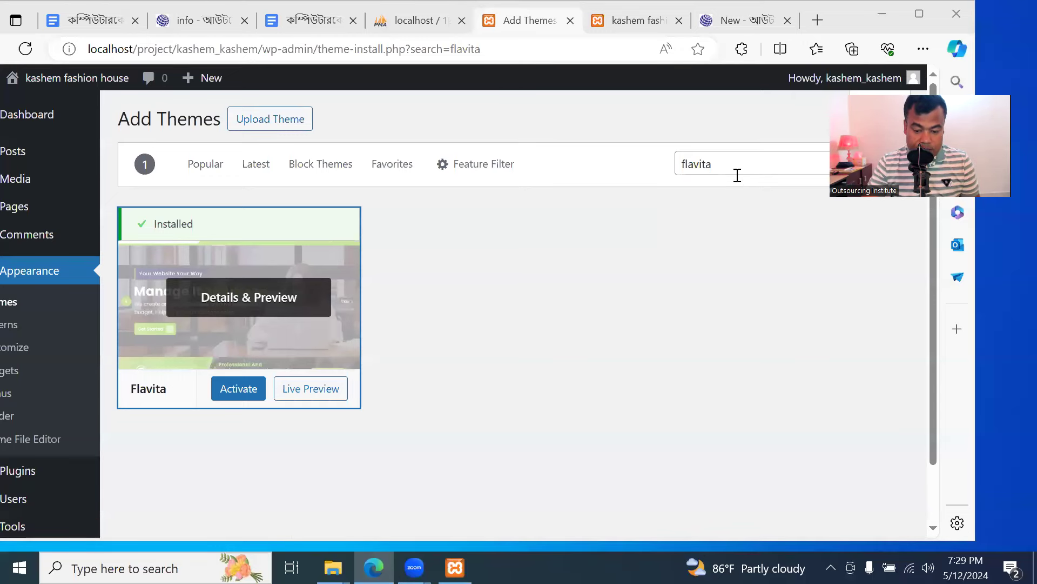
Activate Flavita and refresh the installed themes list
left_click(241, 395)
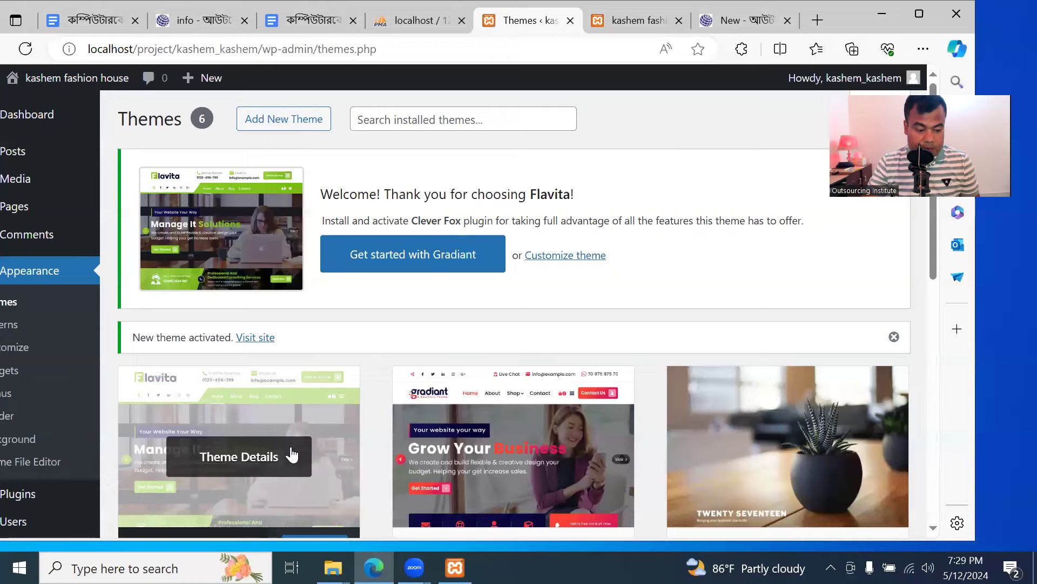
left_click(919, 13)
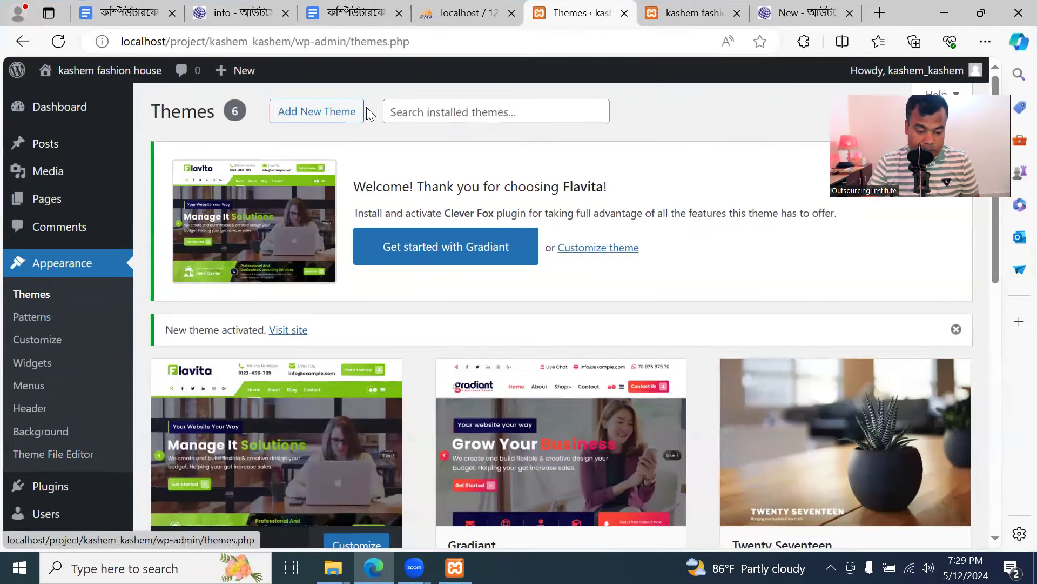
left_click(65, 265)
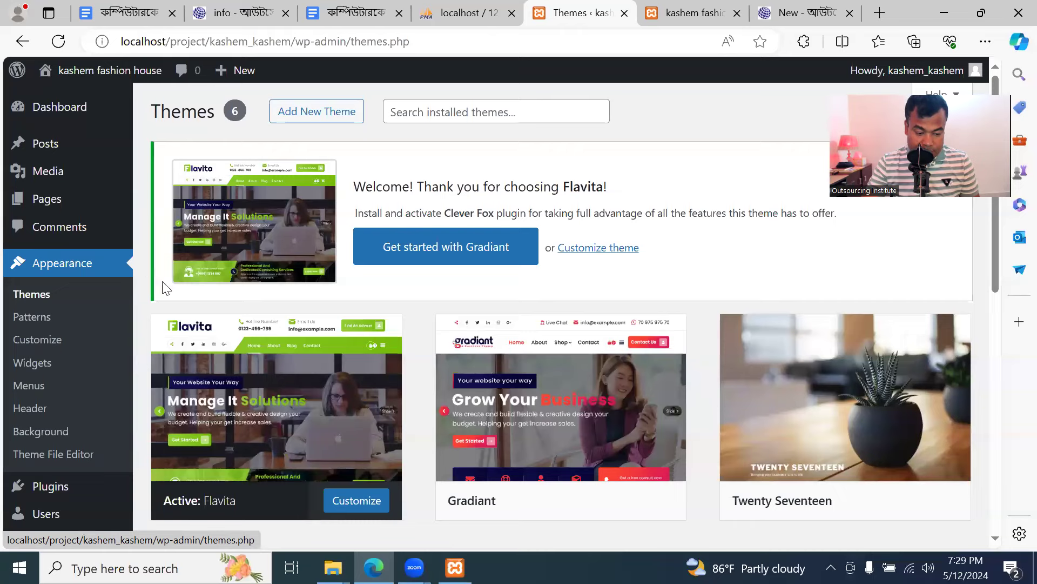
Reload the front page to check Flavita's green header and Home banner
left_click(695, 13)
left_click(58, 41)
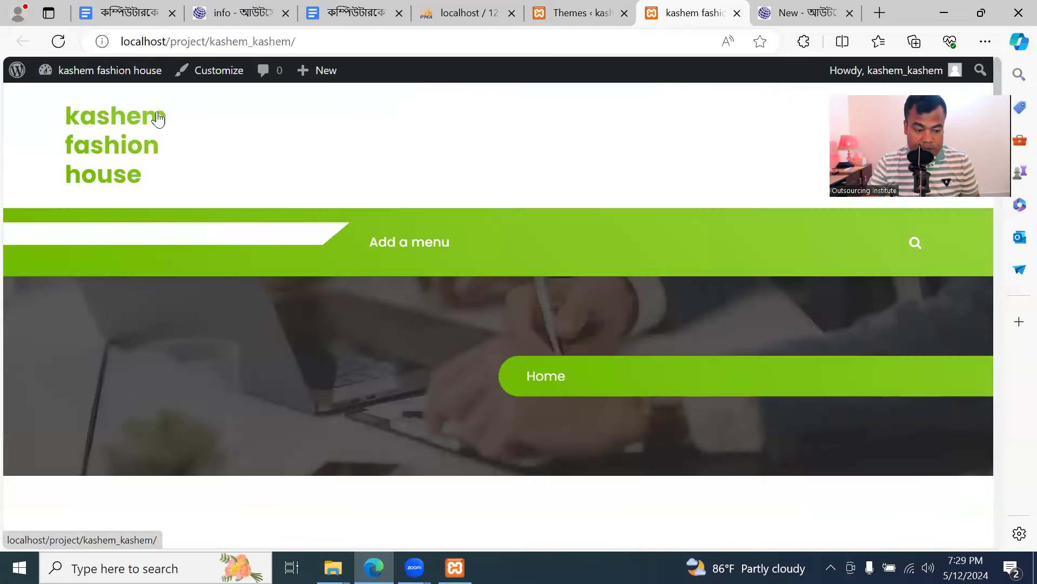
scroll(406, 227, "down", 5)
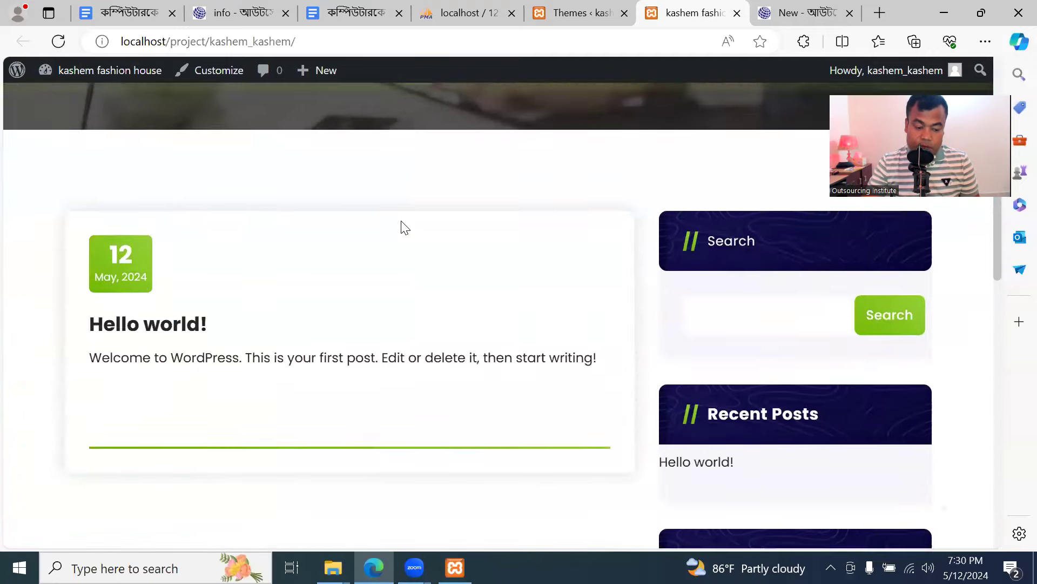
scroll(403, 230, "down", 3)
scroll(403, 236, "up", 5)
scroll(425, 346, "down", 5)
scroll(423, 324, "down", 3)
scroll(421, 324, "up", 8)
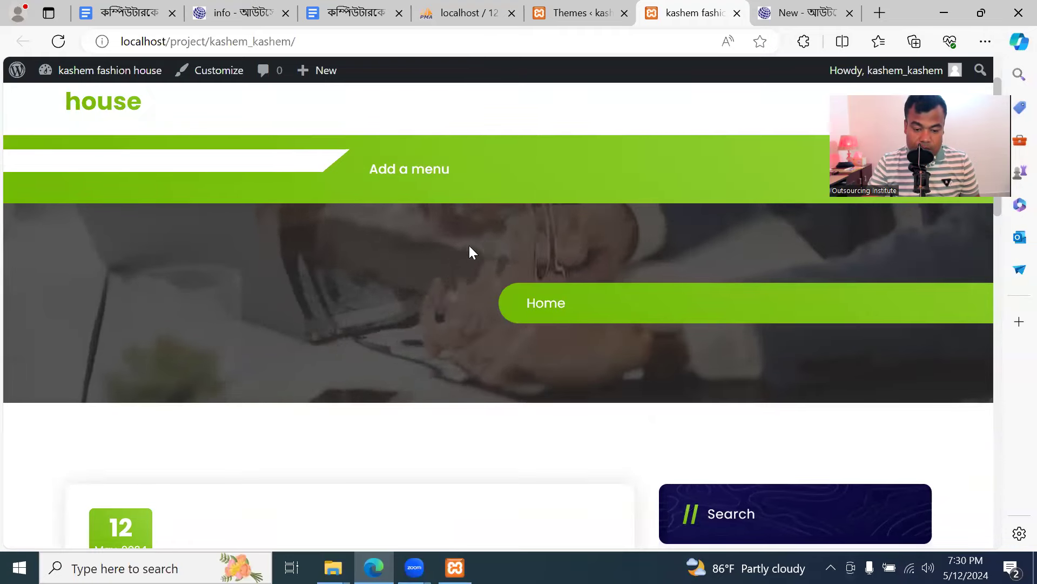
left_click(574, 14)
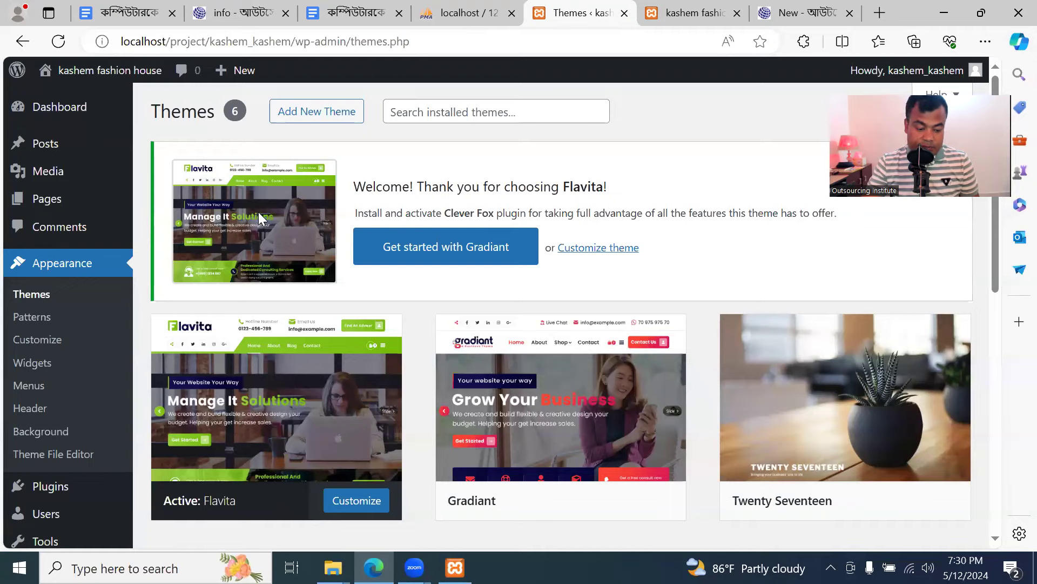
Highlight Clever Fox in Flavita's notice, then open the Installed Plugins list
scroll(292, 370, "down", 3)
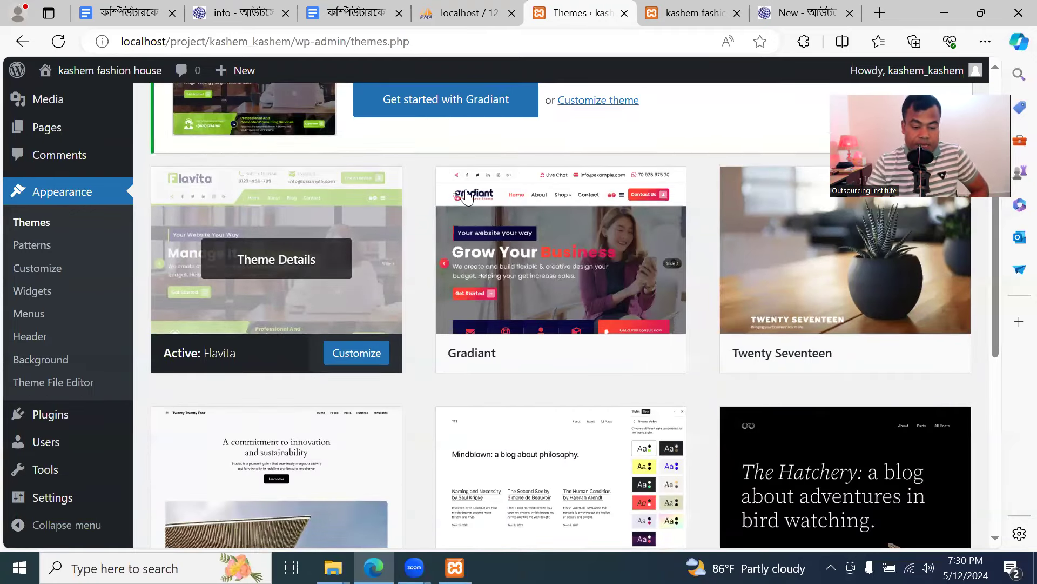
scroll(467, 198, "up", 3)
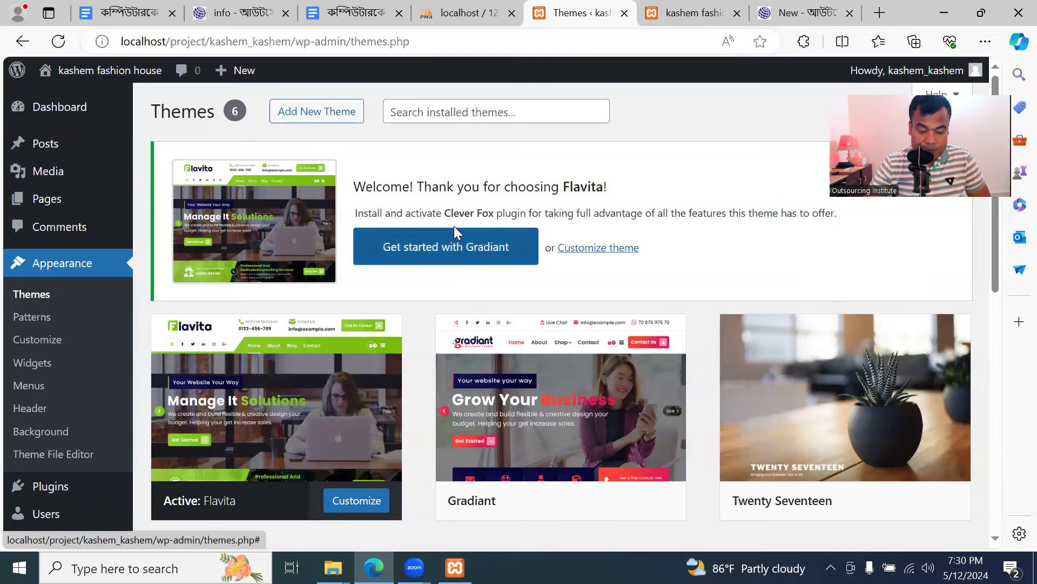
left_click_drag(444, 213, 528, 213)
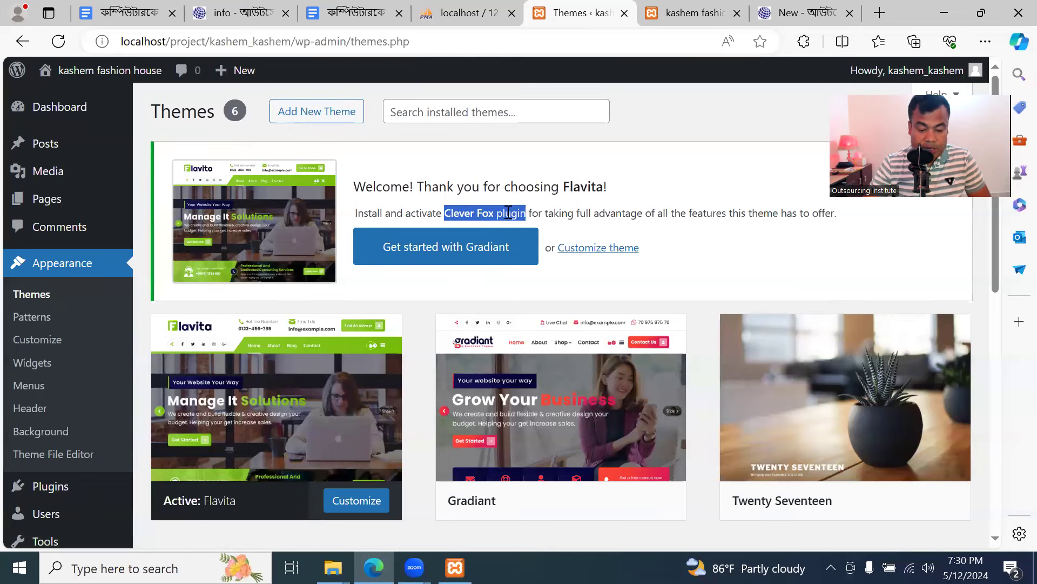
left_click(508, 213)
left_click(128, 276)
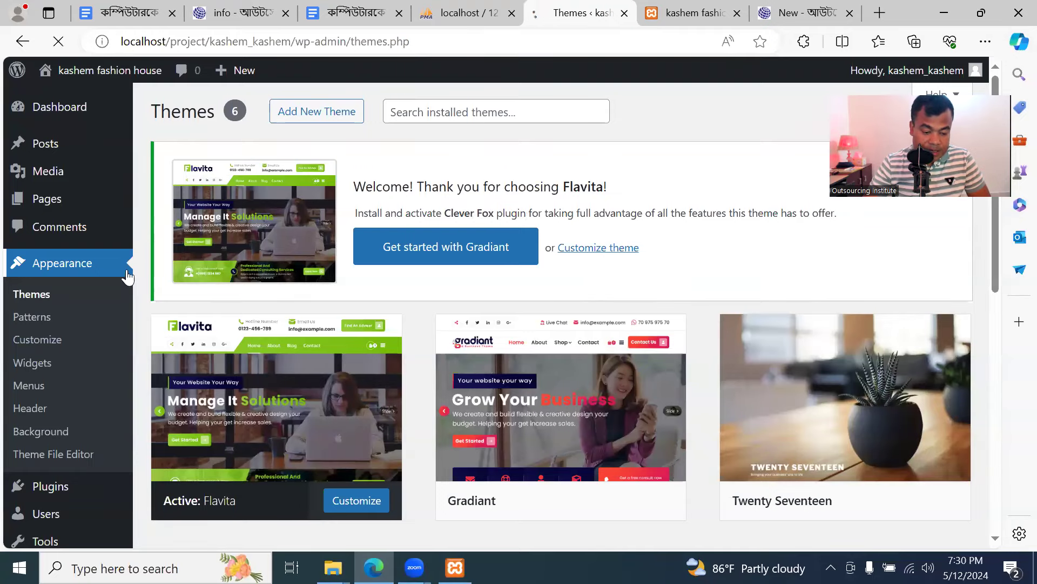
scroll(70, 335, "down", 3)
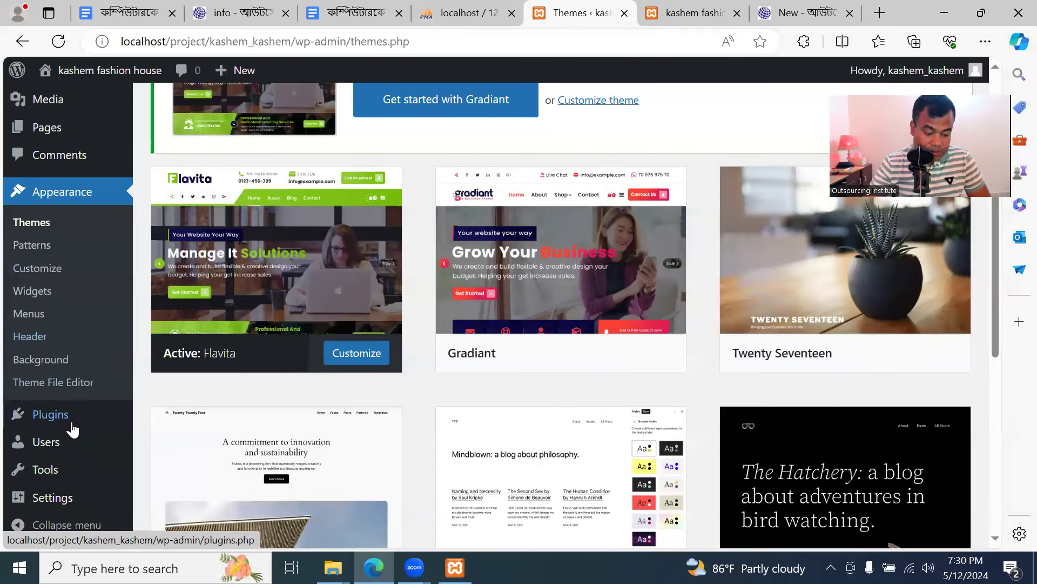
left_click(65, 419)
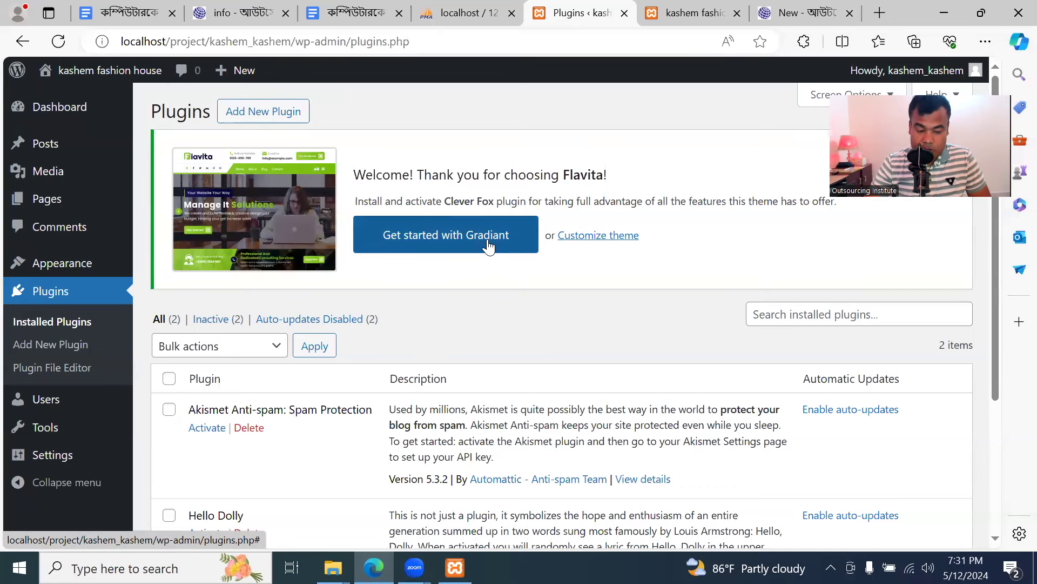
Check the front page, then highlight Clever Fox again in the Plugins page notice
left_click(680, 14)
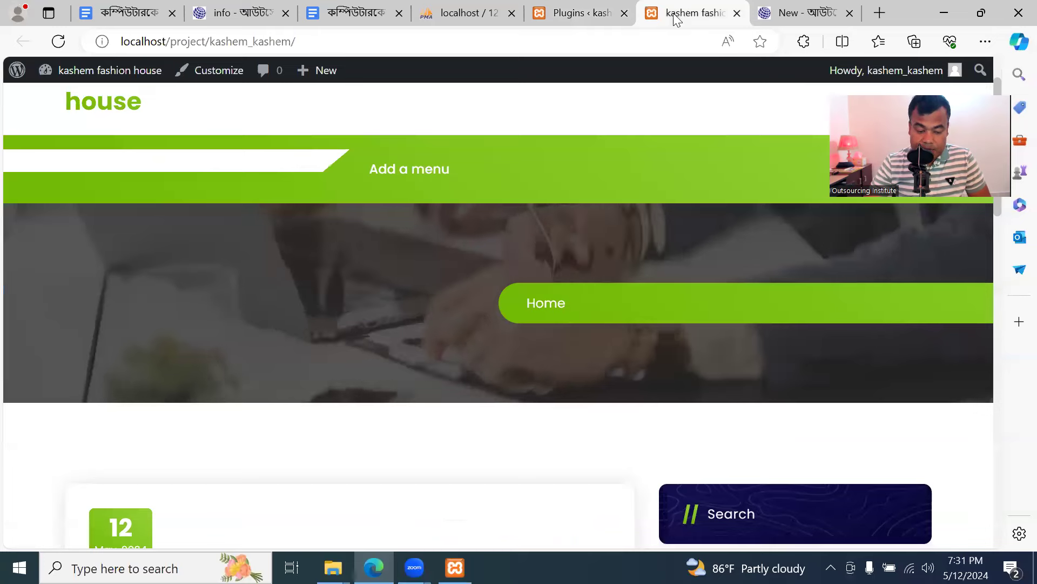
scroll(394, 123, "up", 2)
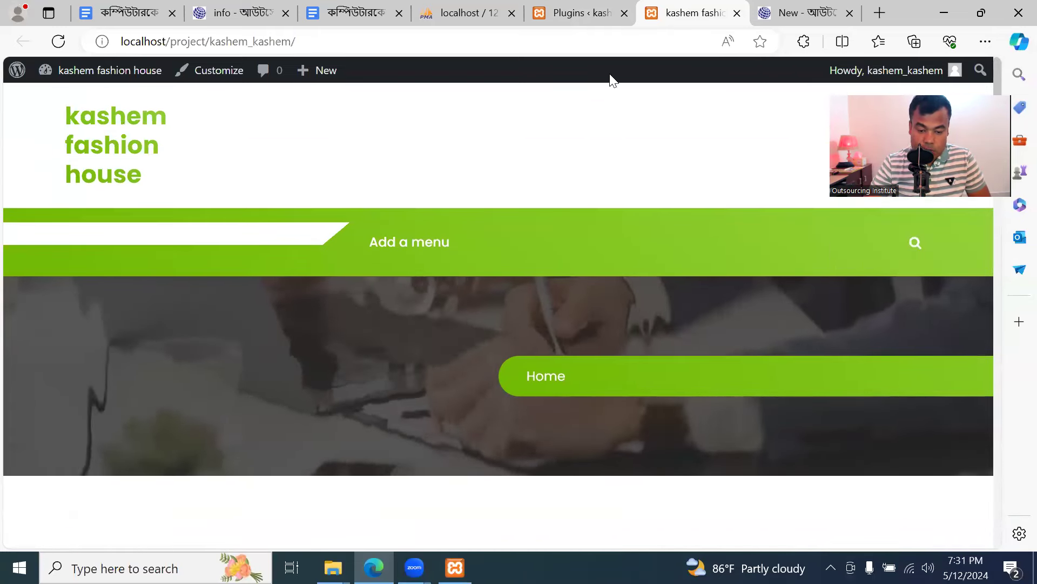
left_click(588, 18)
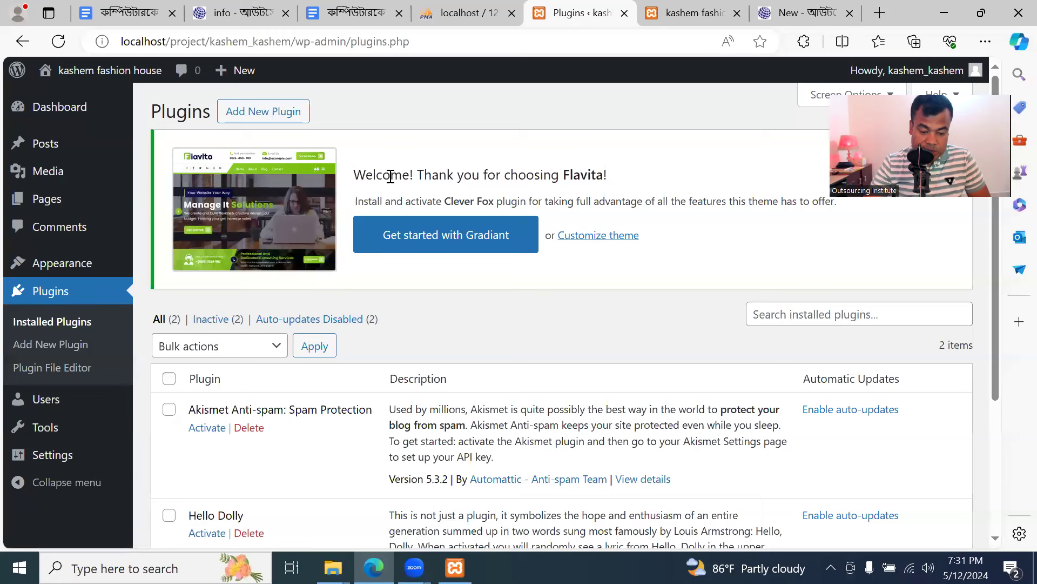
left_click_drag(444, 201, 556, 197)
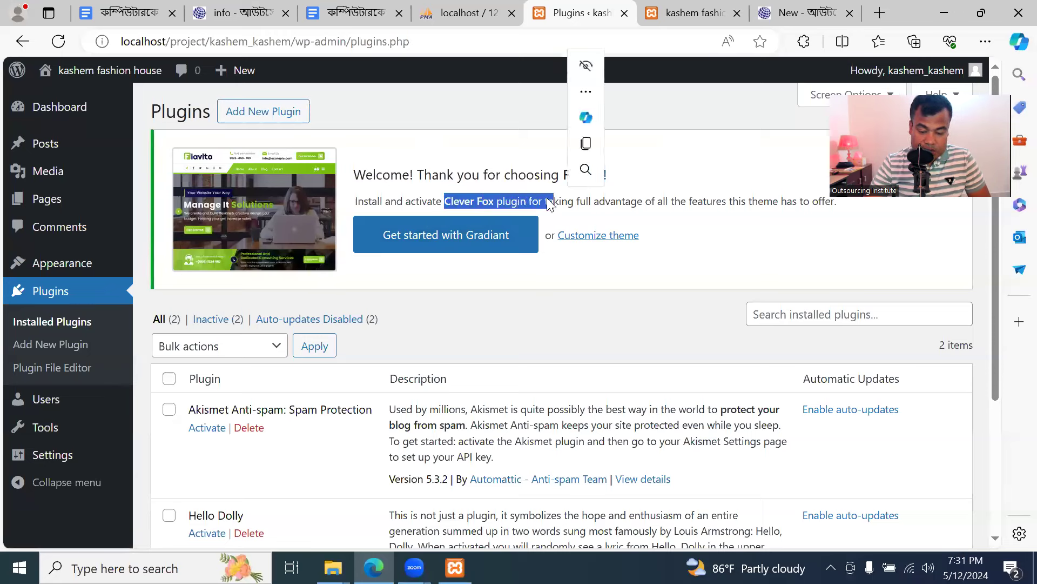
left_click(531, 203)
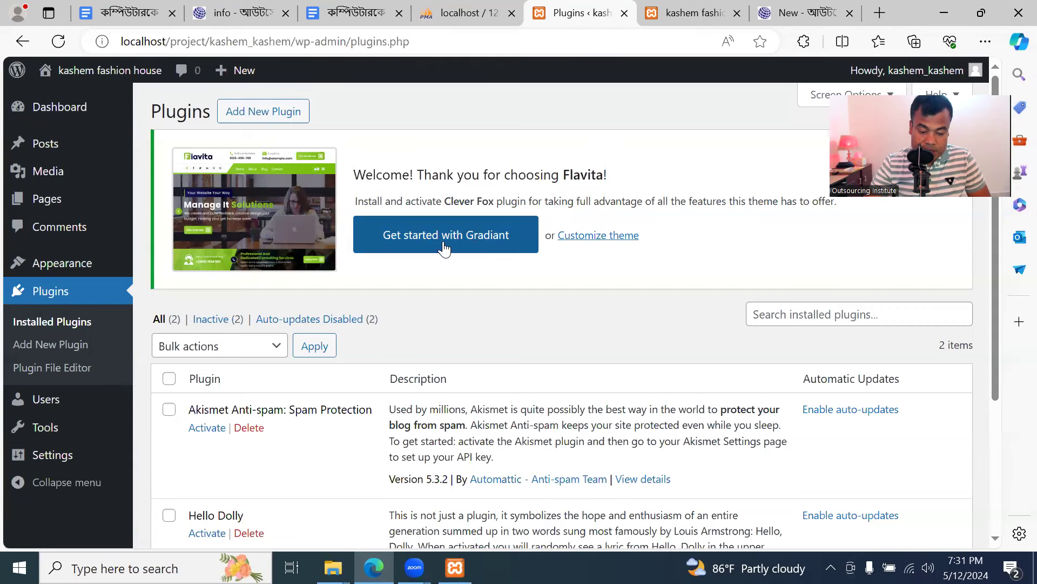
Start Flavita's getting-started setup in the Customizer, then view the front page
left_click(492, 245)
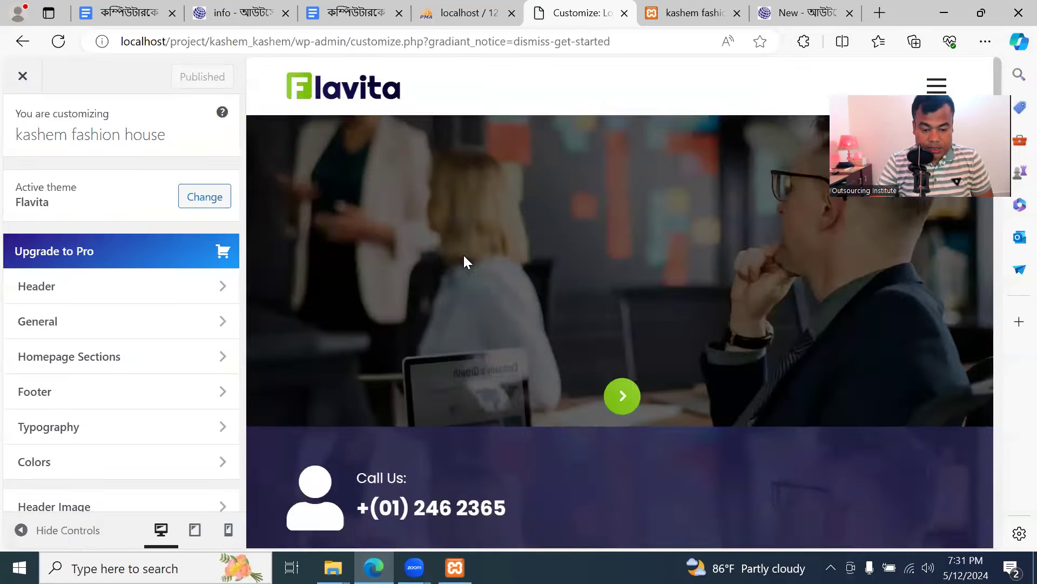
left_click(672, 16)
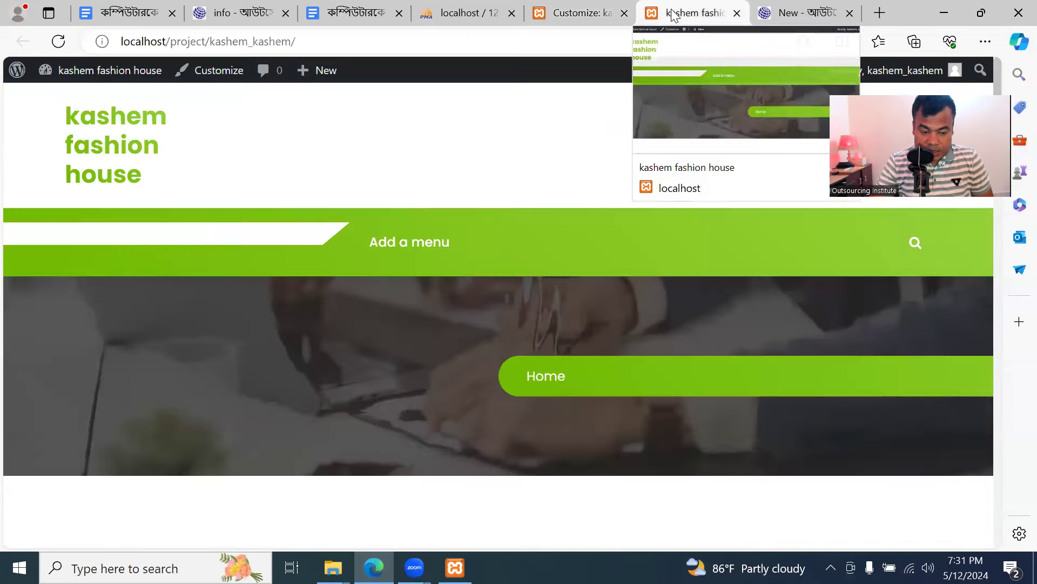
Reload the front page and scroll through the full Flavita design
left_click(59, 43)
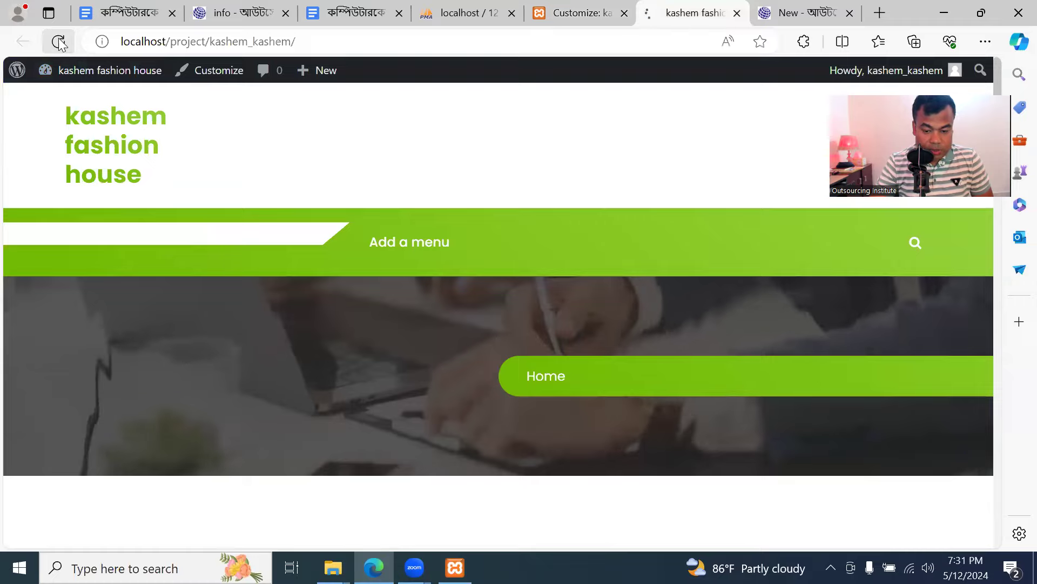
scroll(338, 219, "down", 15)
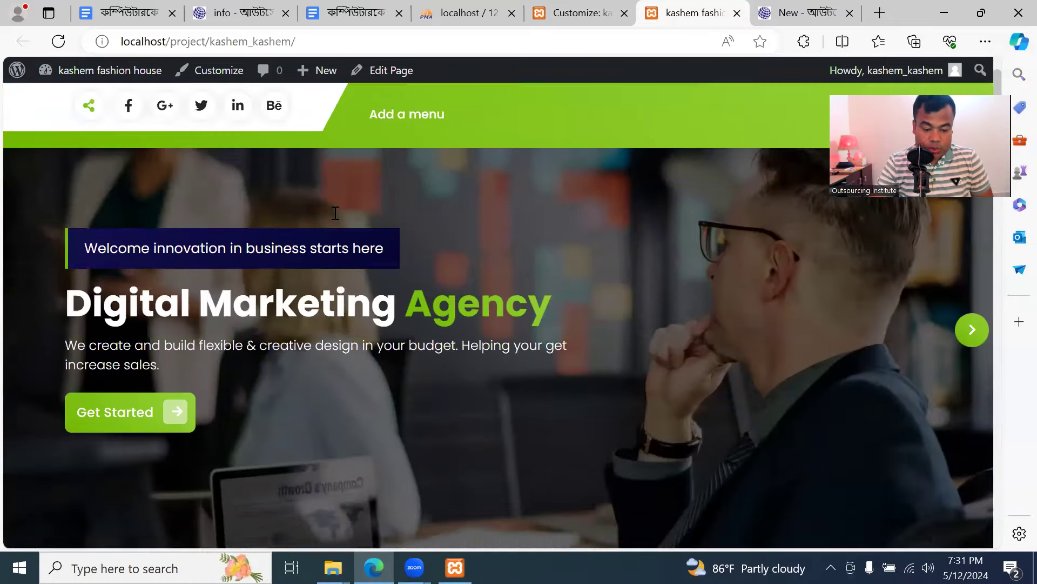
scroll(346, 227, "down", 15)
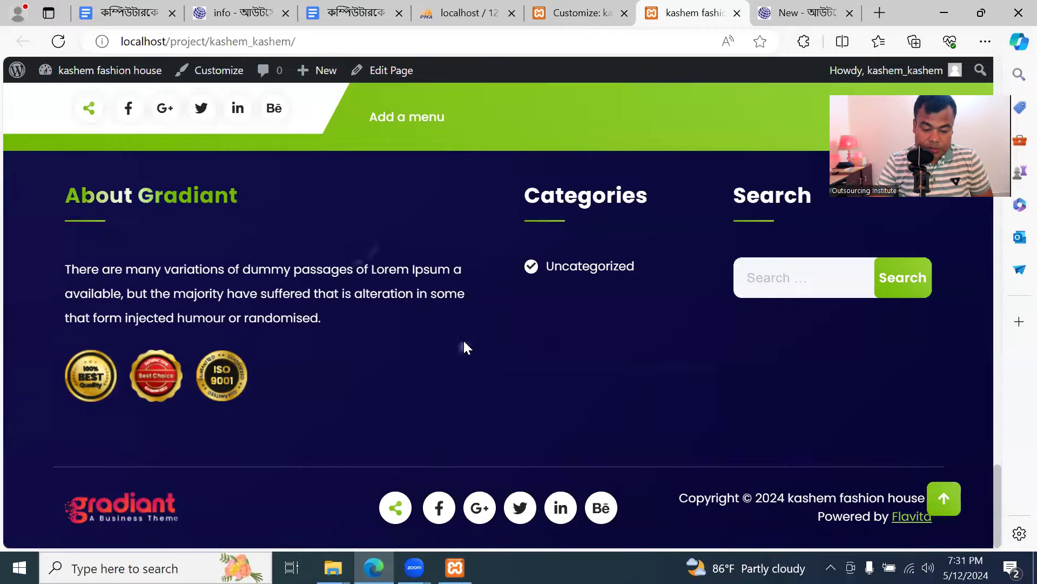
scroll(463, 339, "up", 15)
scroll(449, 320, "up", 10)
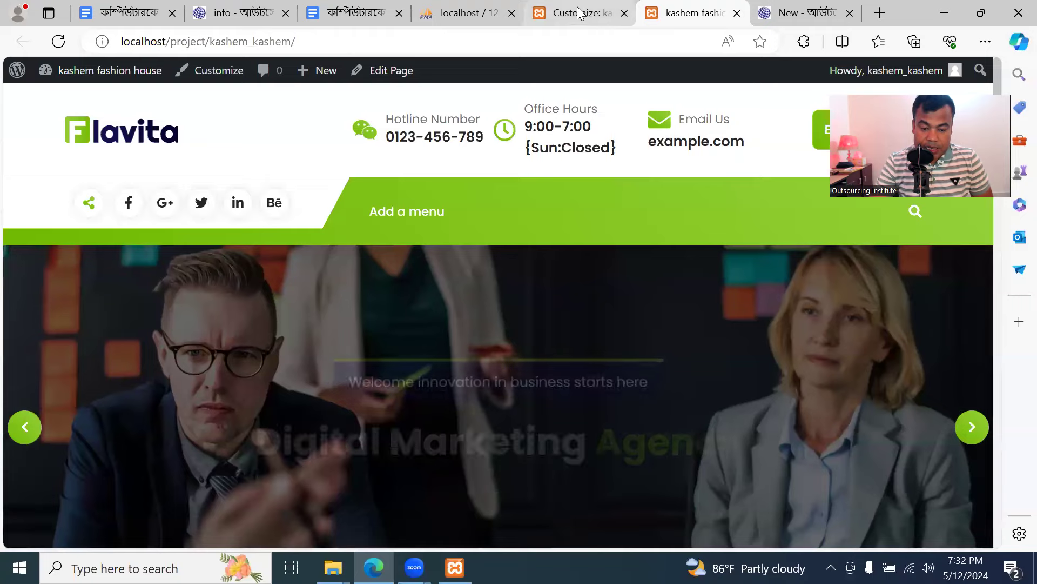
Leave the Customizer and go via Plugins to the installed Themes screen
left_click(577, 11)
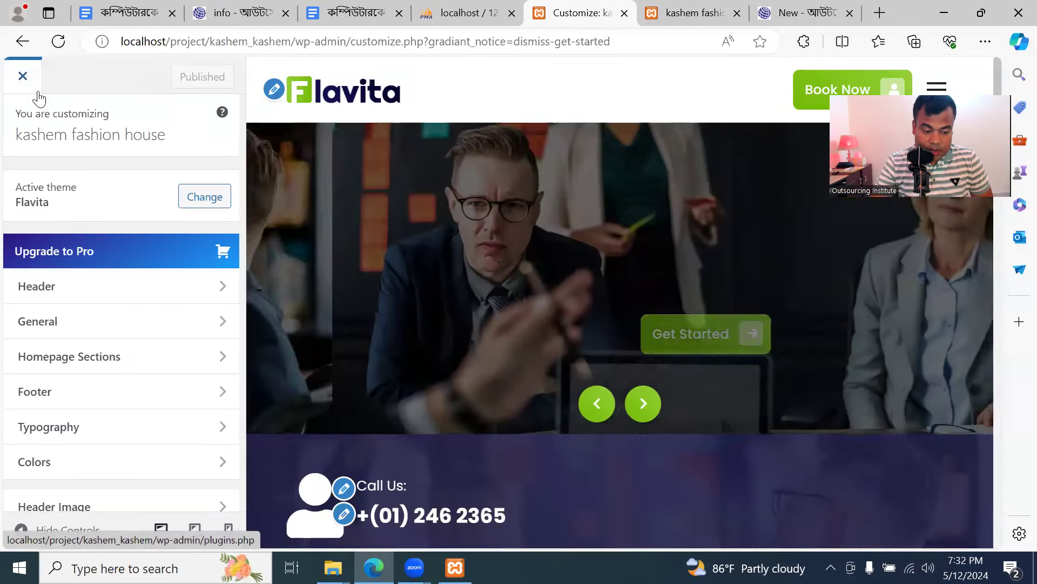
left_click(26, 78)
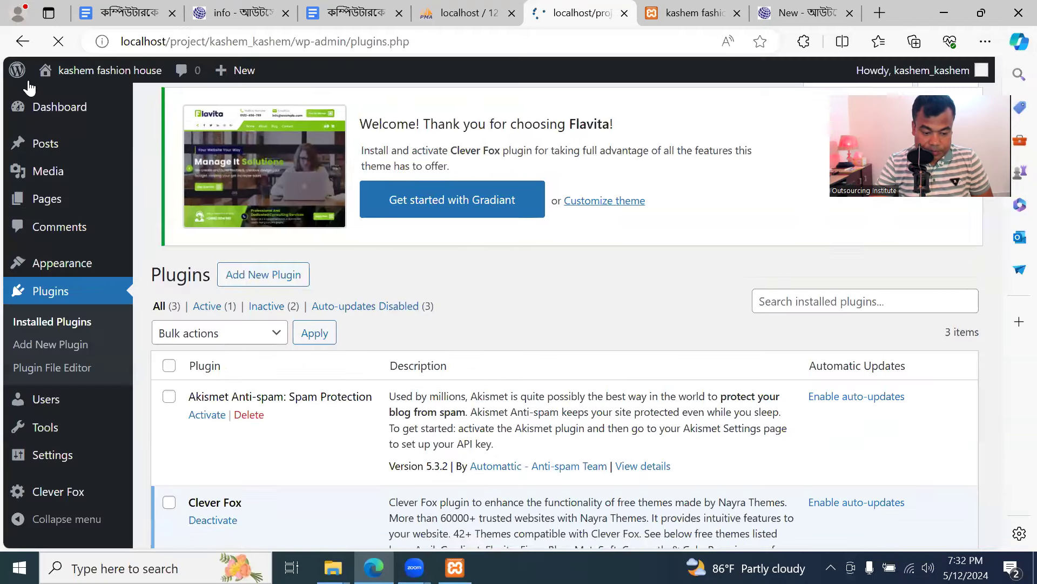
left_click(66, 263)
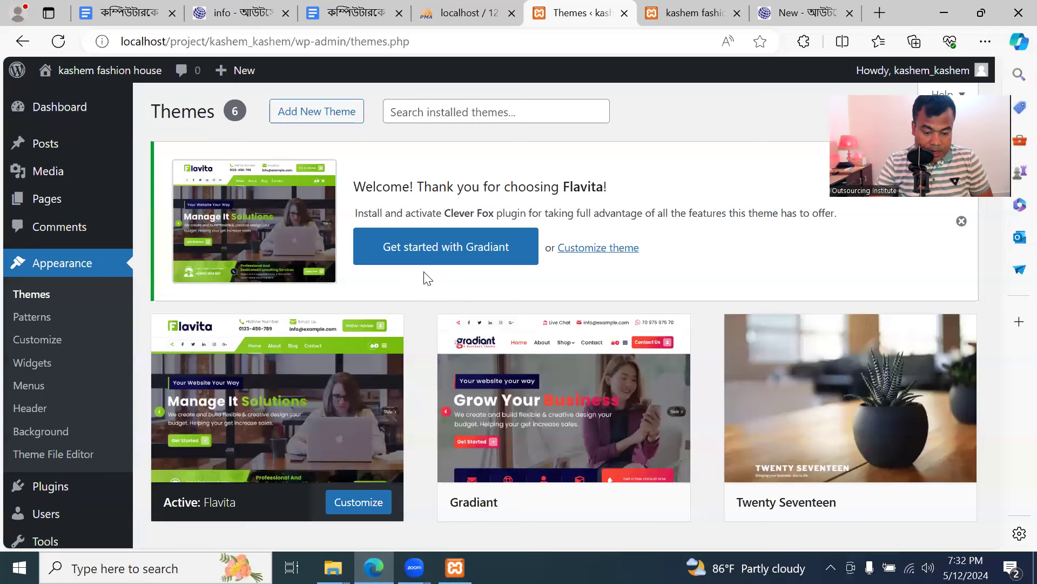
Search Add New Theme for 'fl', clear the search, and return to installed plugins
left_click(331, 115)
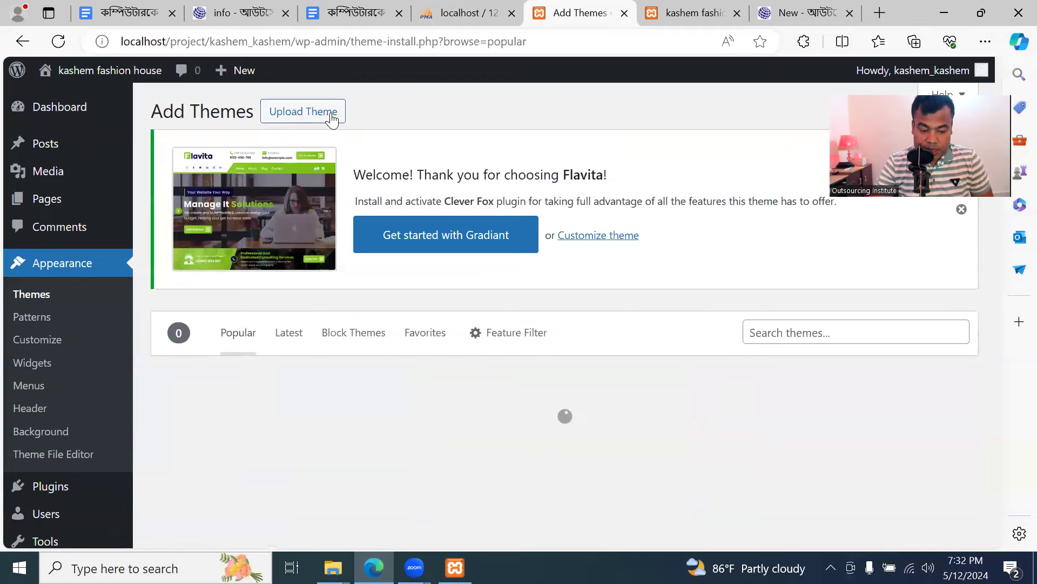
left_click(841, 327)
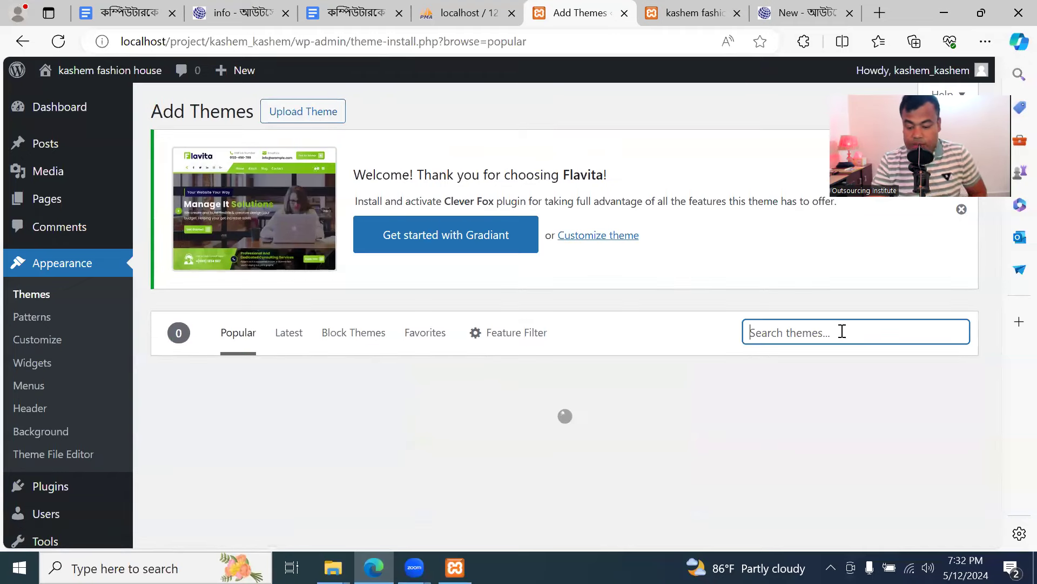
type("flatvi")
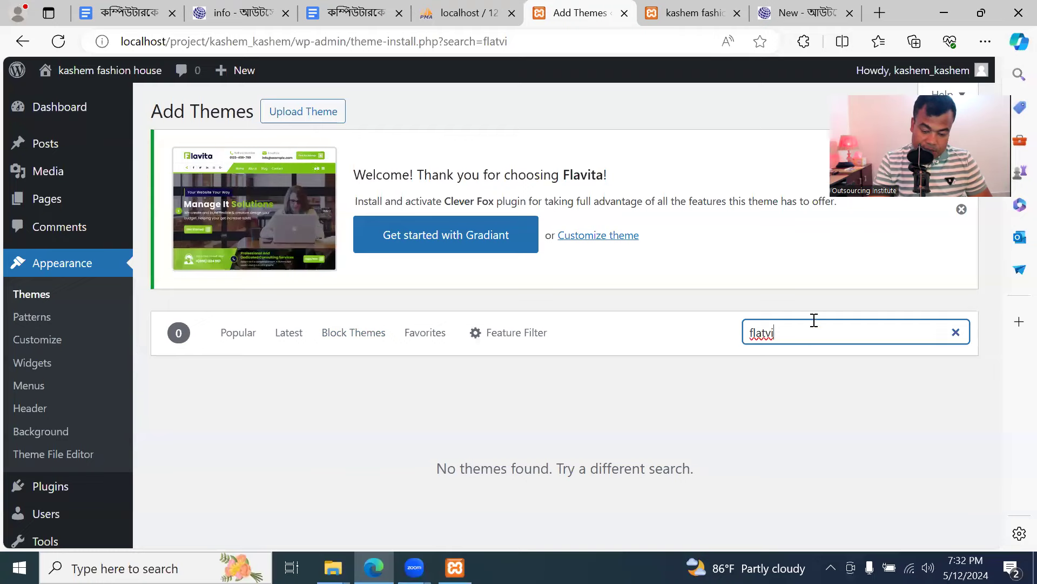
left_click(957, 333)
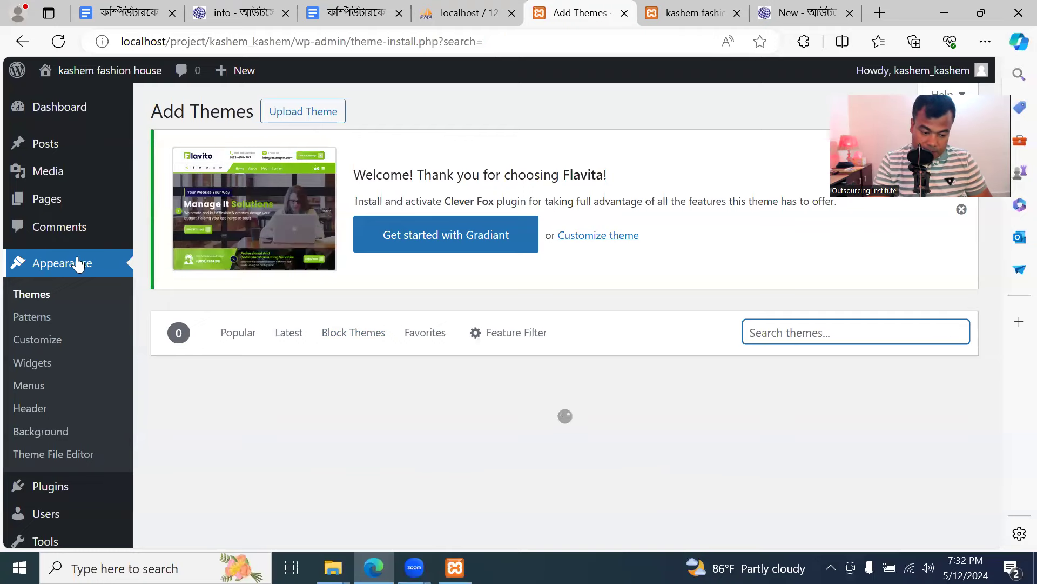
scroll(78, 378, "down", 2)
left_click(62, 418)
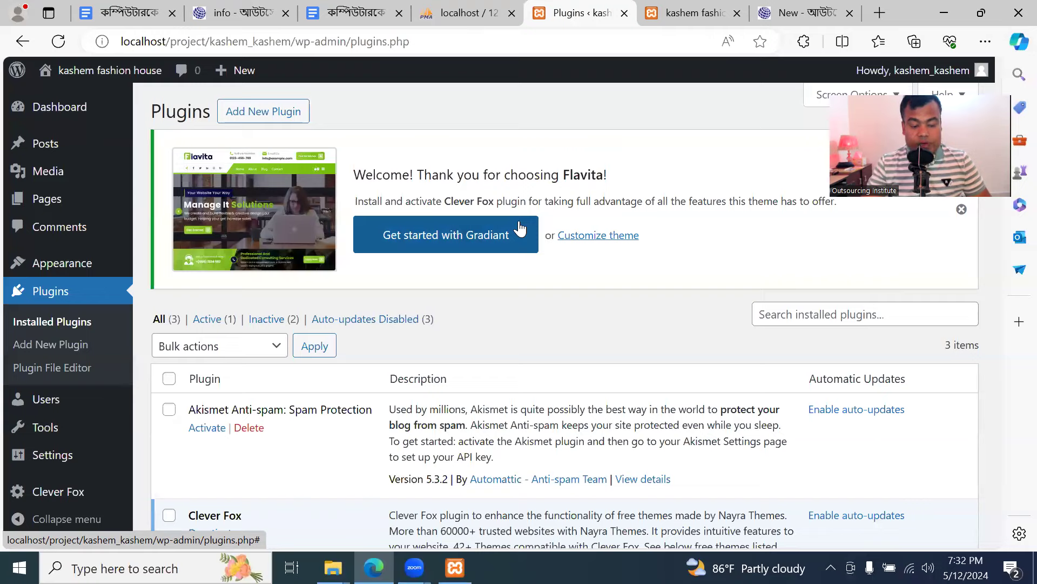
left_click(689, 14)
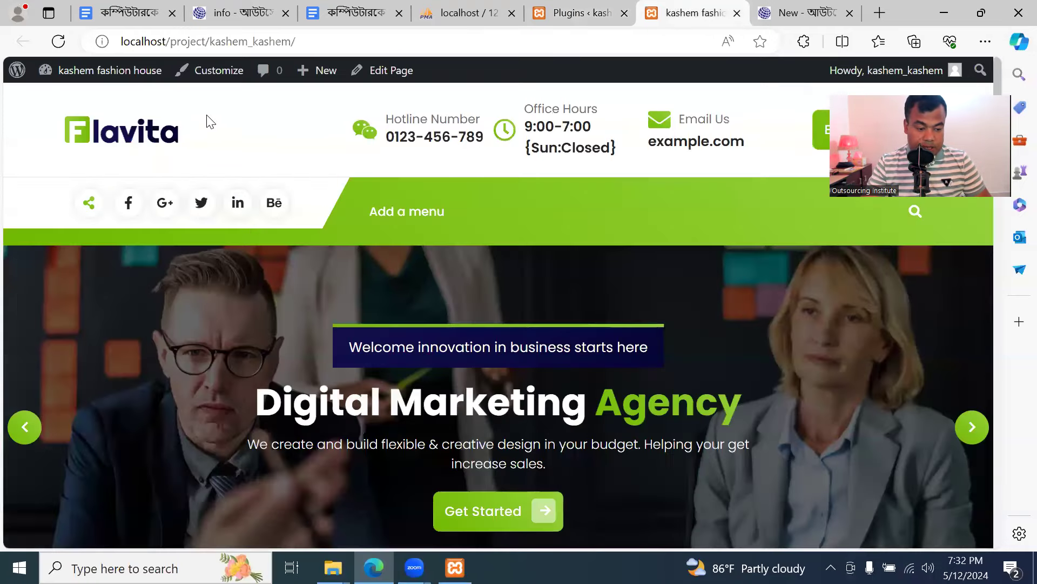
Reload the kashem fashion house front page and browse its hero slides and content
left_click(59, 41)
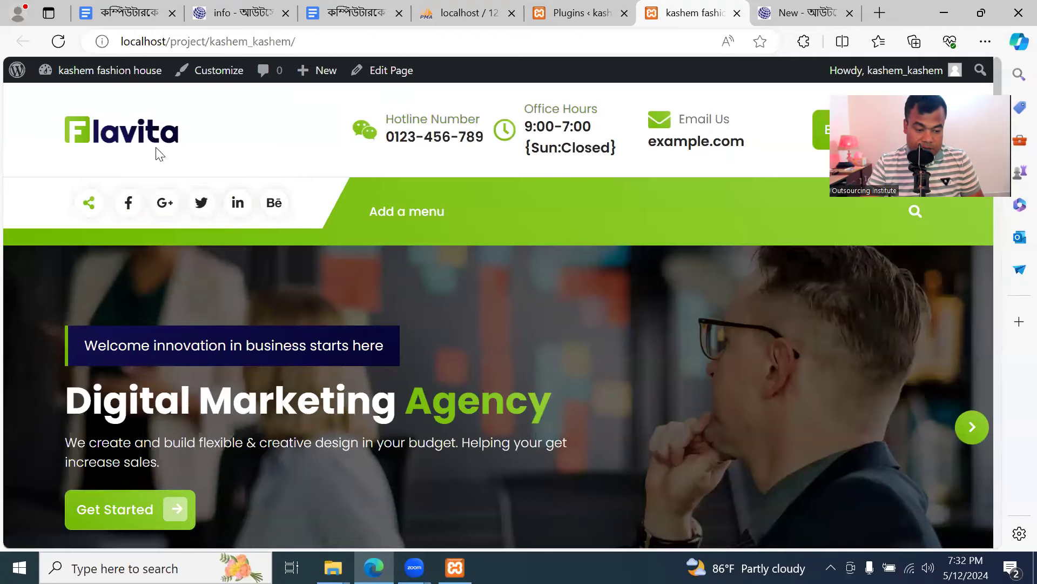
scroll(320, 357, "down", 5)
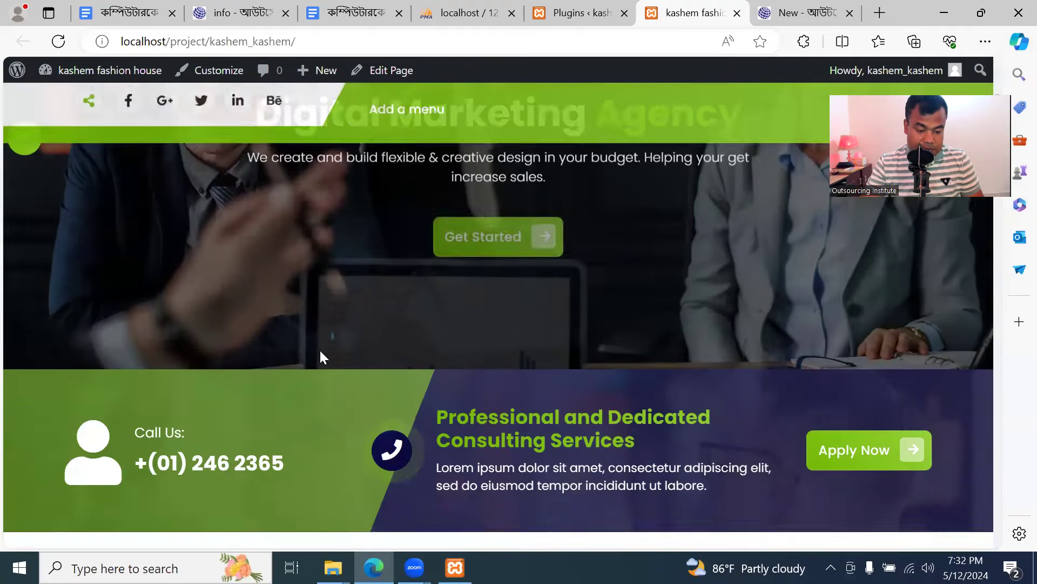
scroll(319, 357, "up", 5)
left_click(23, 278)
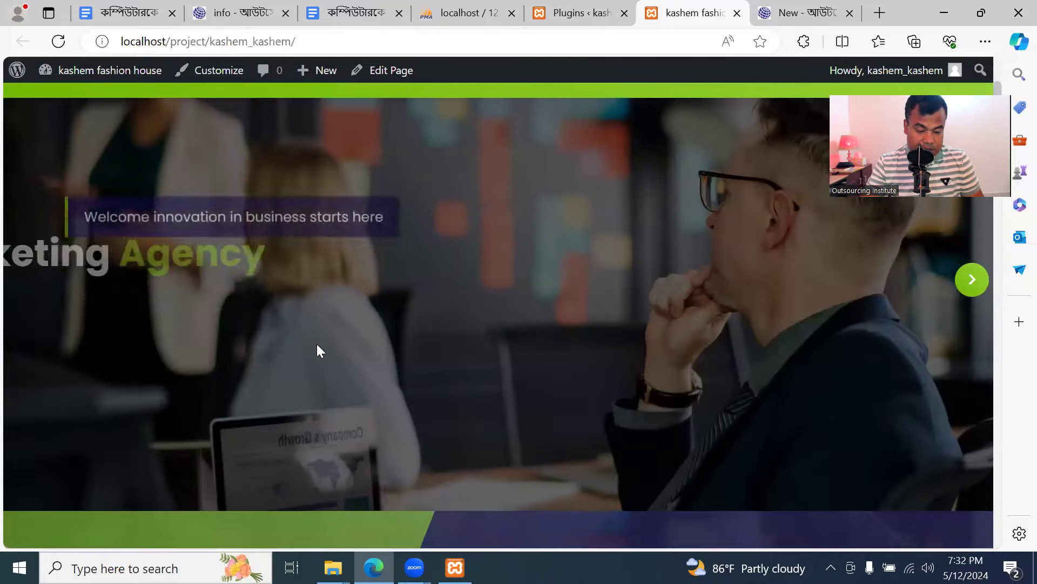
left_click(968, 281)
scroll(521, 377, "down", 5)
scroll(522, 377, "down", 20)
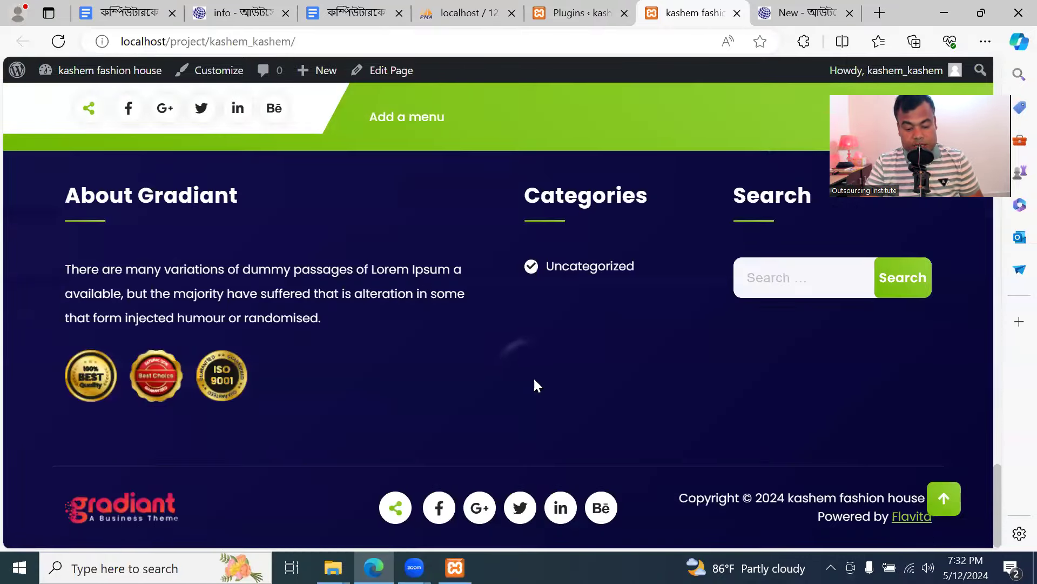
scroll(534, 379, "up", 20)
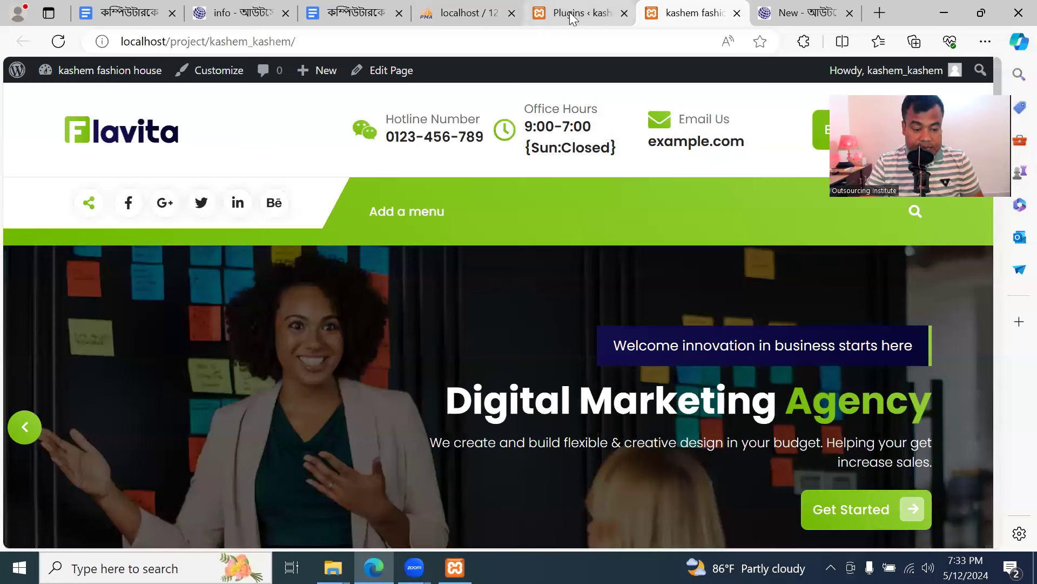
scroll(622, 330, "down", 6)
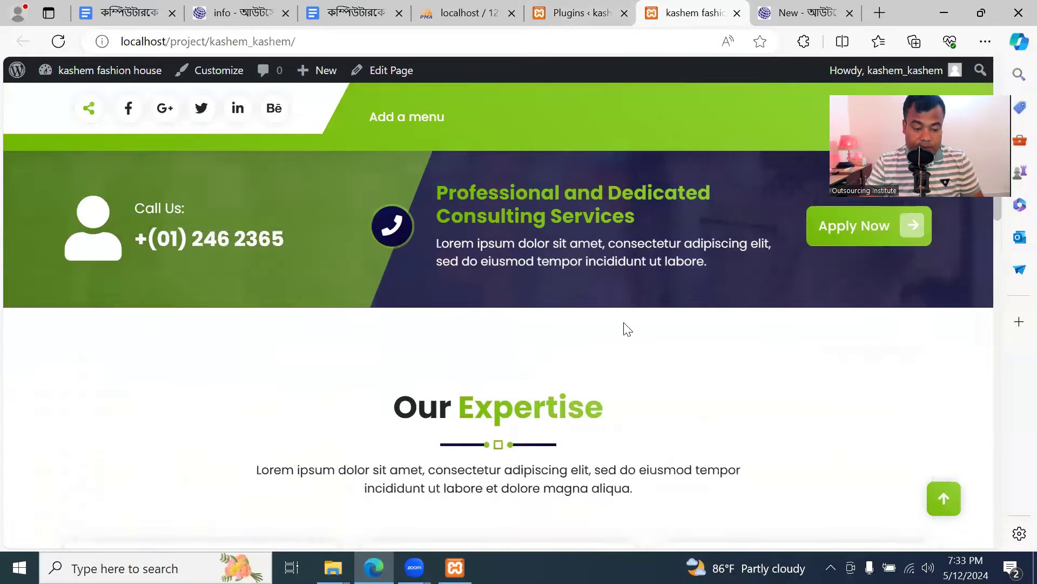
scroll(627, 329, "up", 6)
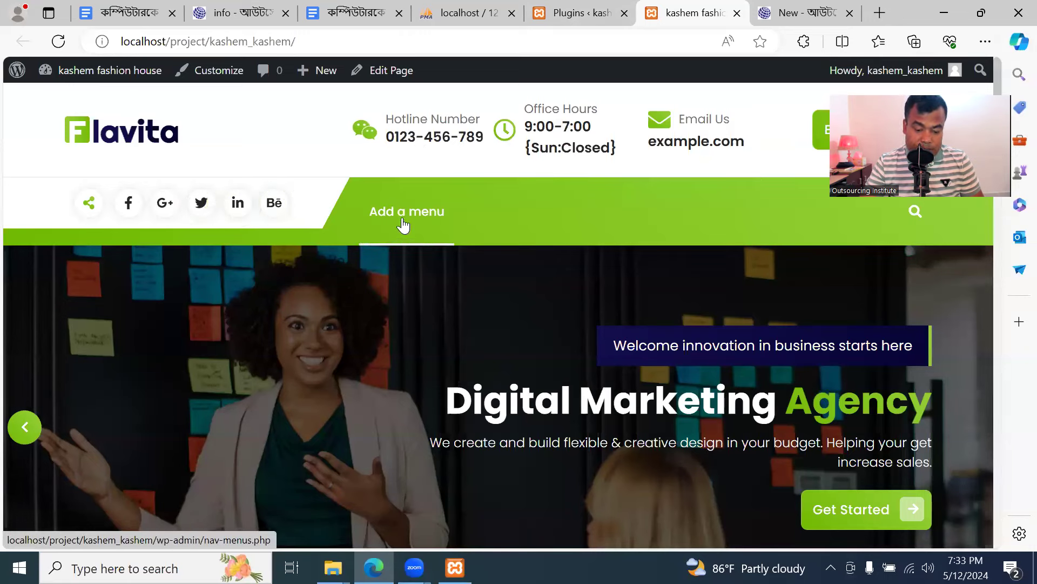
scroll(442, 251, "down", 5)
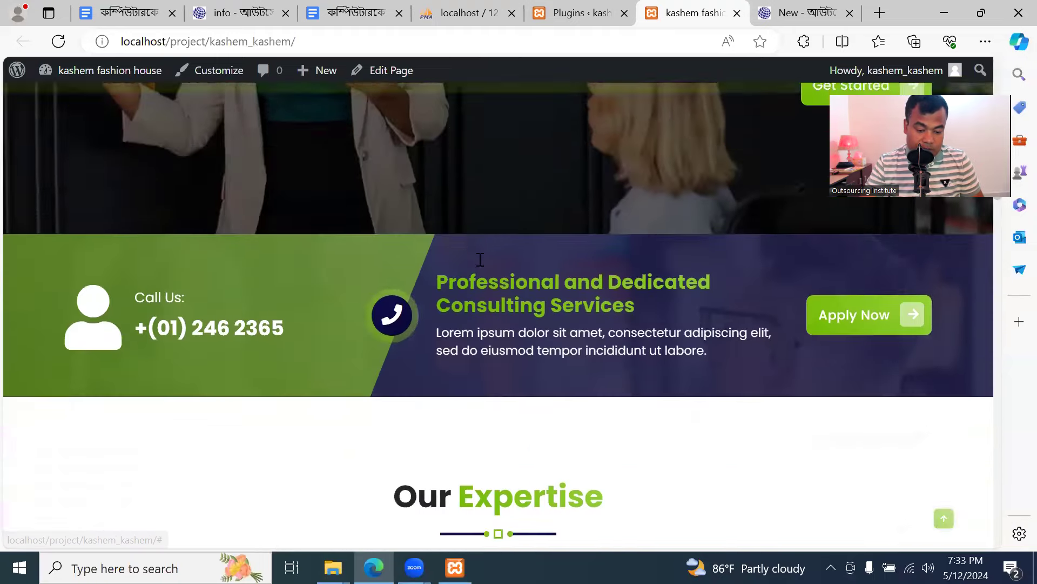
scroll(432, 243, "up", 4)
scroll(556, 316, "down", 8)
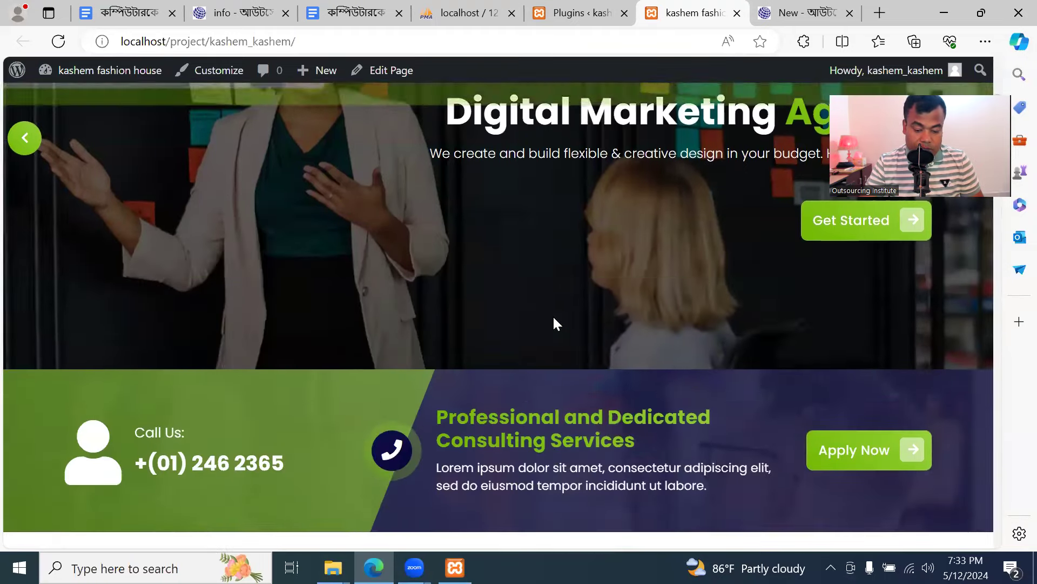
scroll(699, 345, "down", 8)
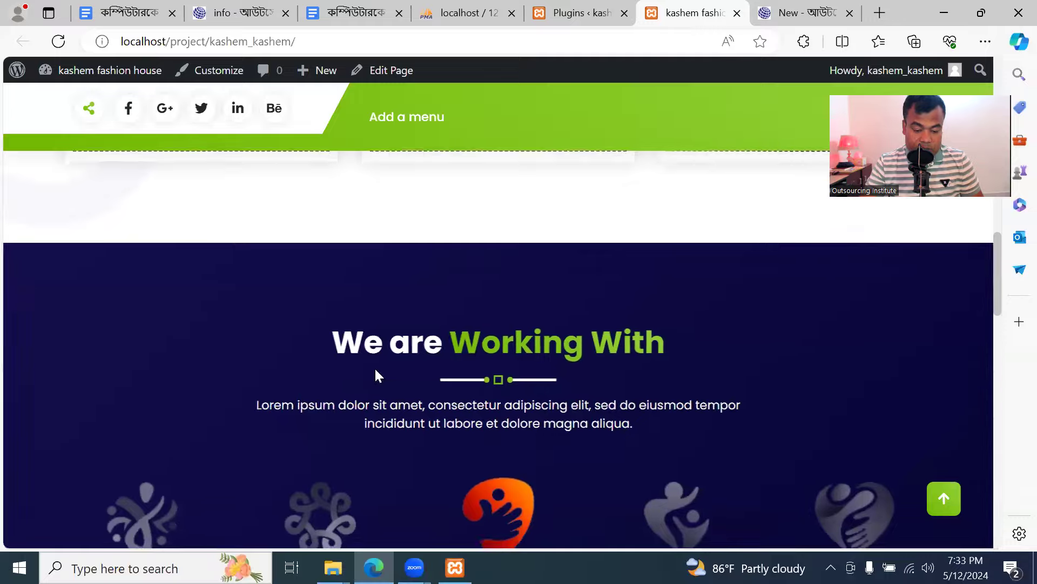
scroll(378, 371, "down", 8)
scroll(878, 396, "down", 5)
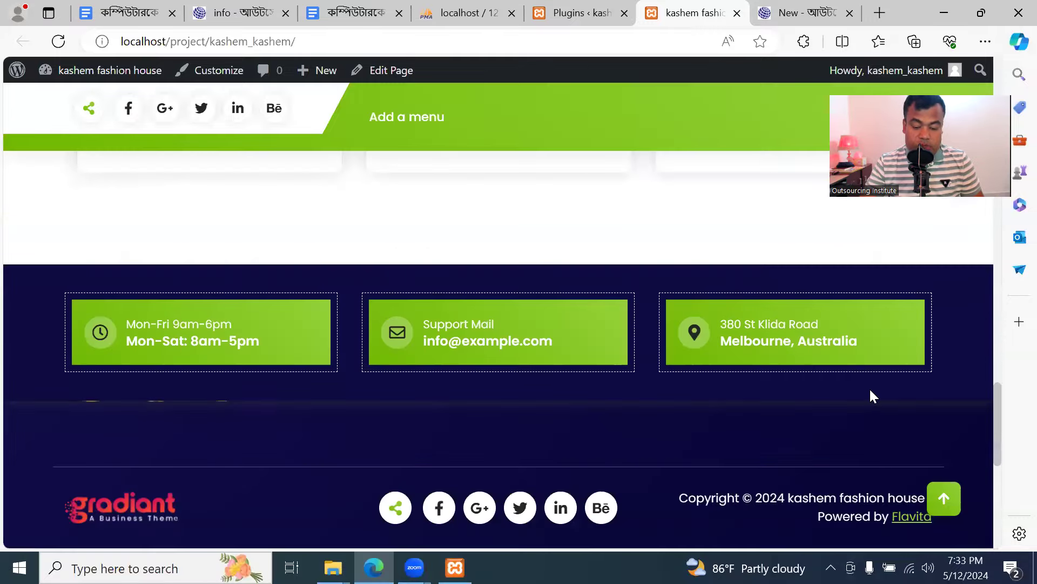
scroll(870, 394, "up", 20)
scroll(870, 394, "up", 1)
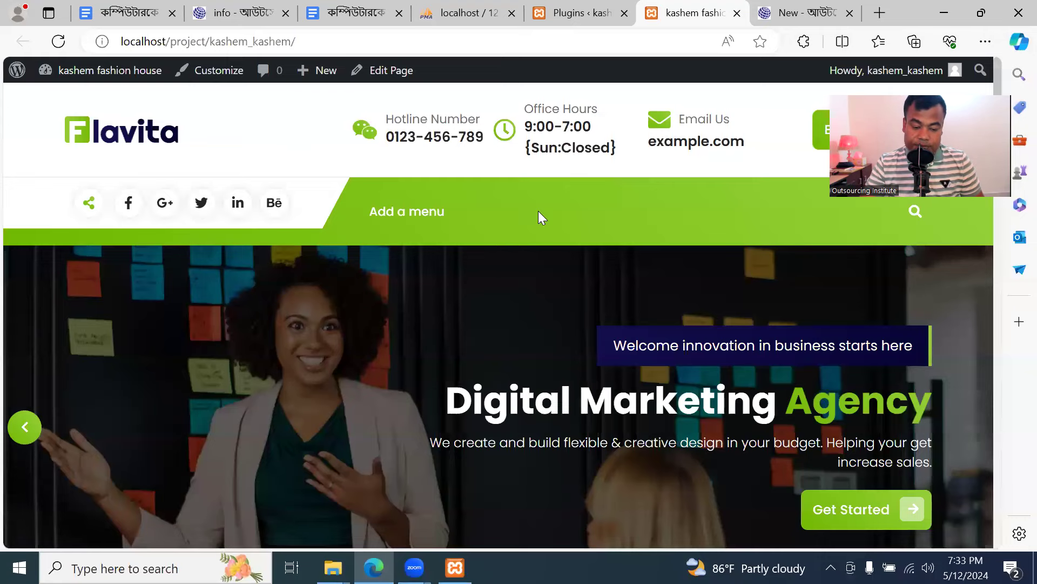
scroll(539, 254, "down", 5)
scroll(538, 299, "up", 5)
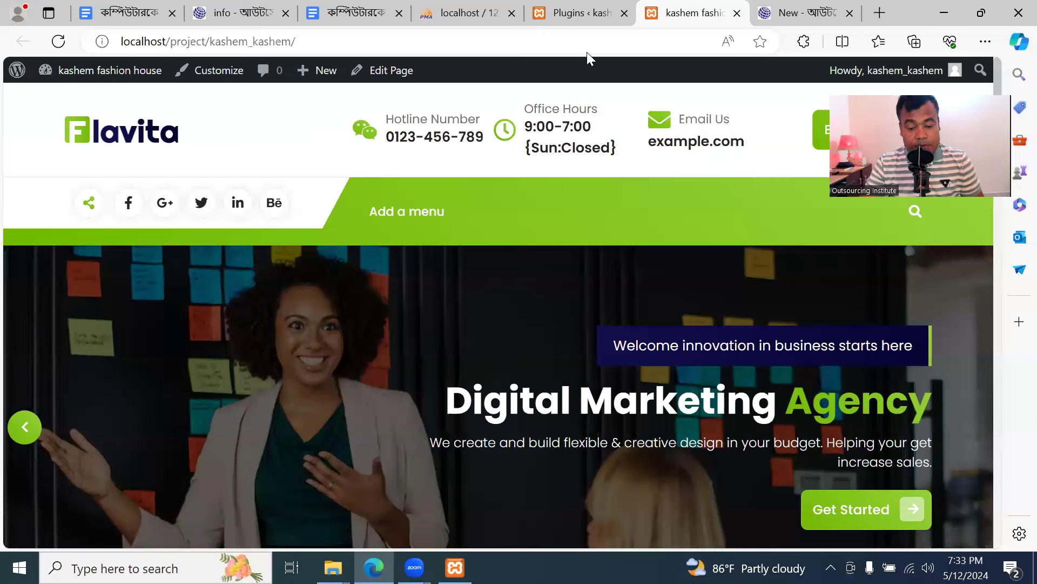
Switch to the Plugins admin tab, then go to Appearance > Themes
mouse_move(581, 23)
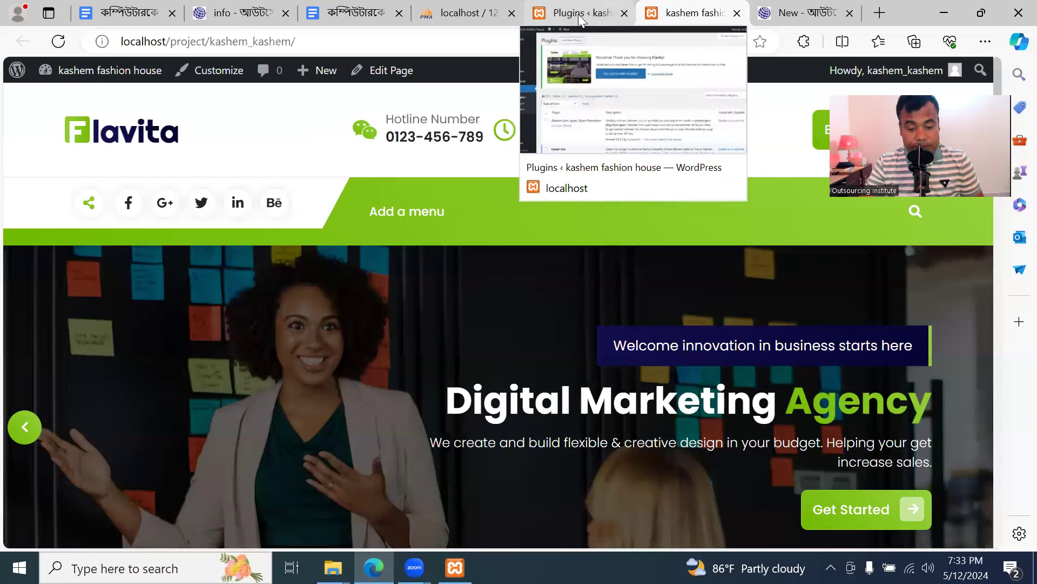
left_click(580, 17)
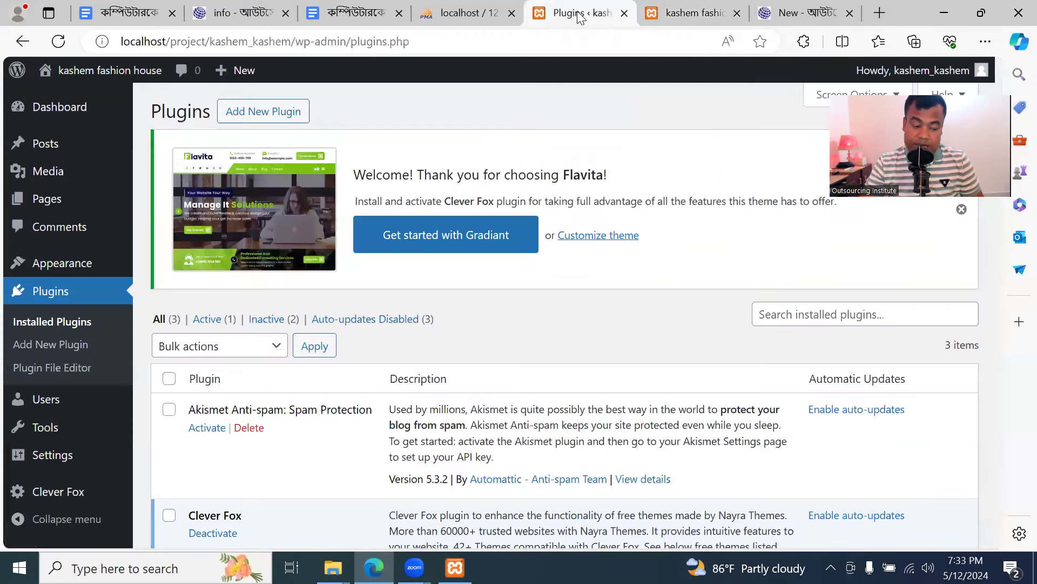
left_click(68, 264)
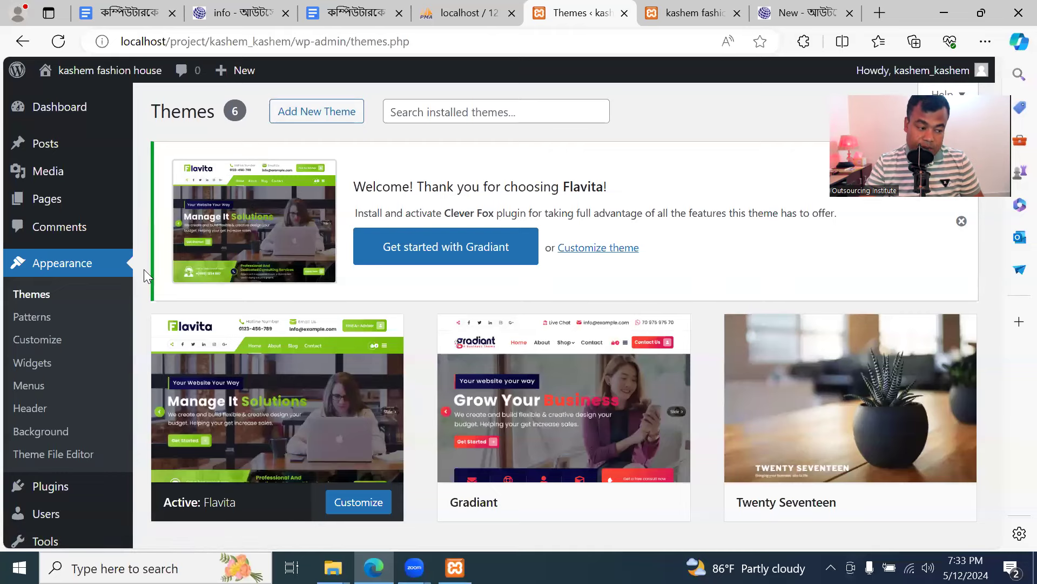
Check the front-end homepage, reload the Themes page, and go to Add New Theme
left_click(676, 16)
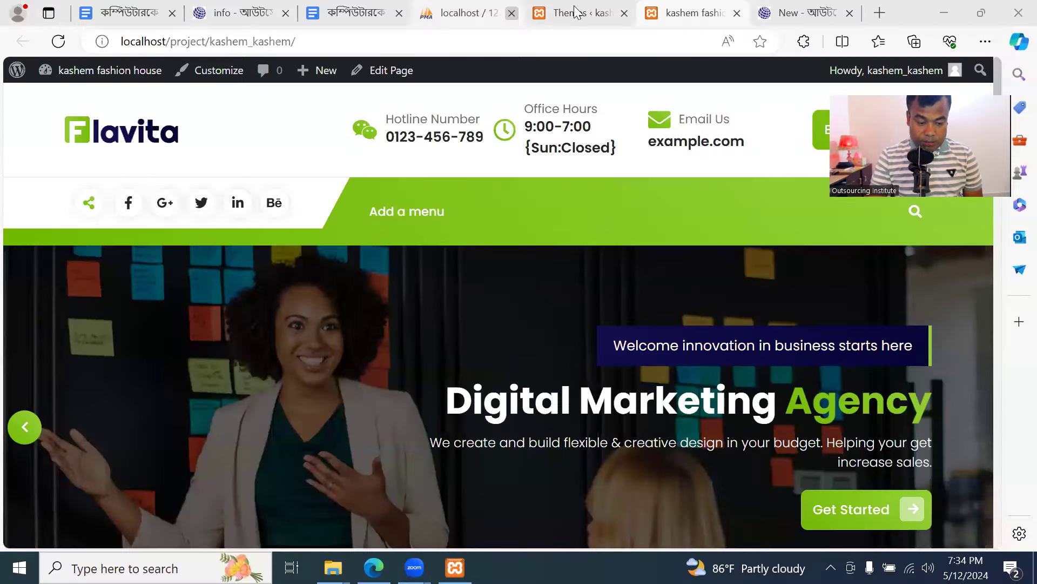
left_click(578, 12)
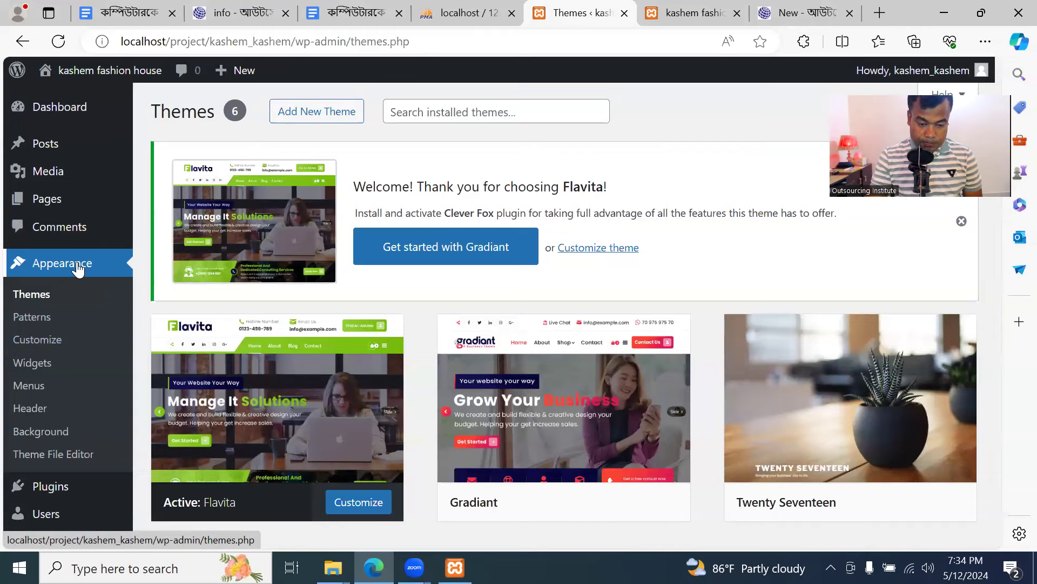
left_click(49, 265)
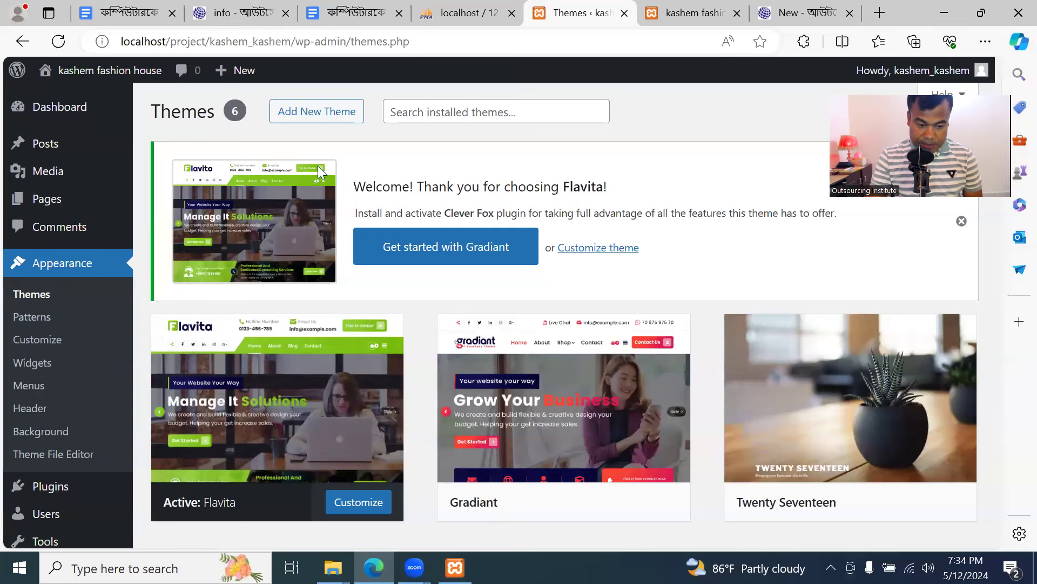
left_click(337, 112)
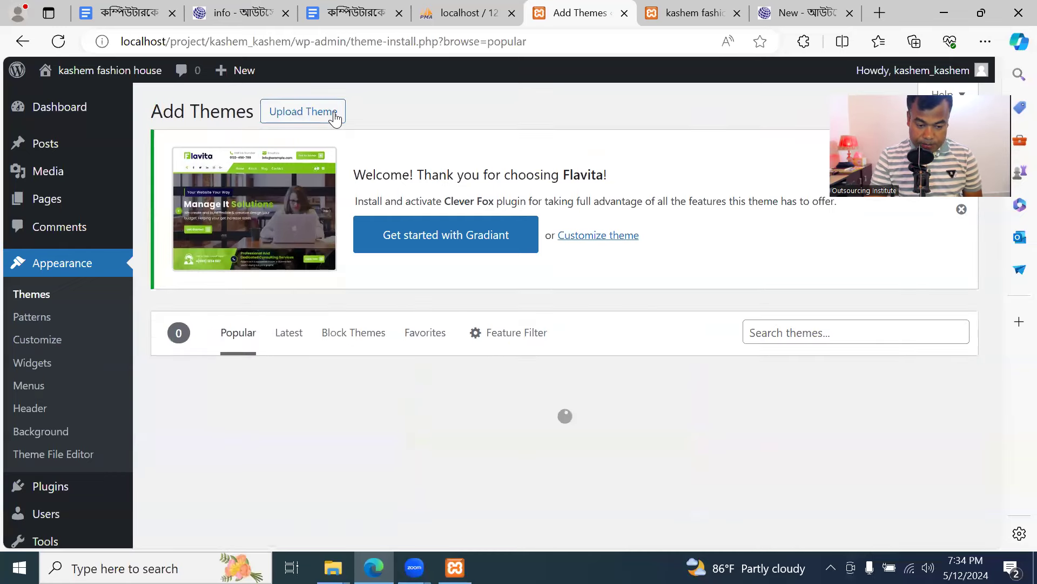
Search themes for 'flavita', find its Activated card, then go back to Plugins
left_click(780, 332)
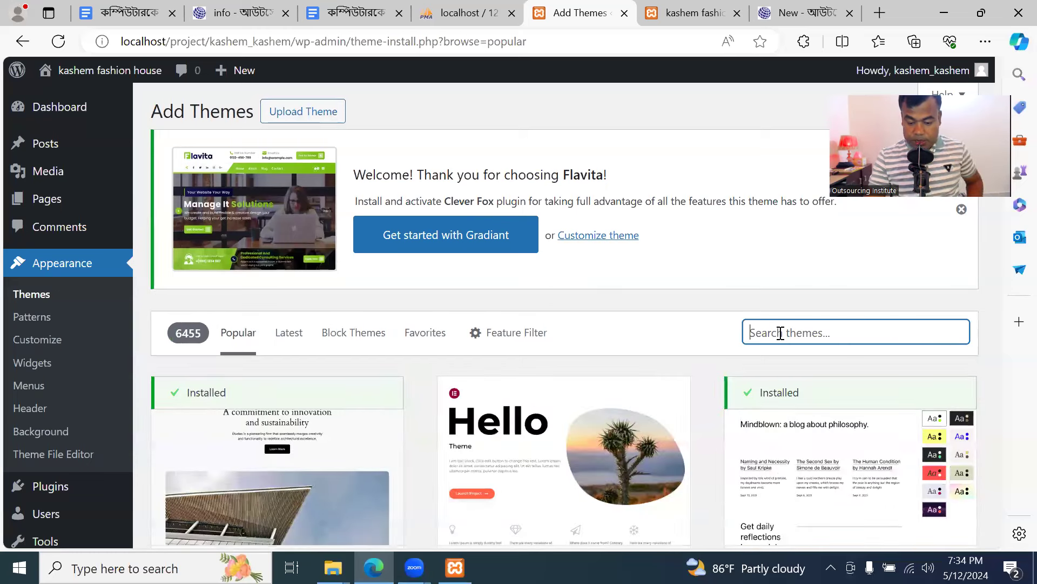
type("fla")
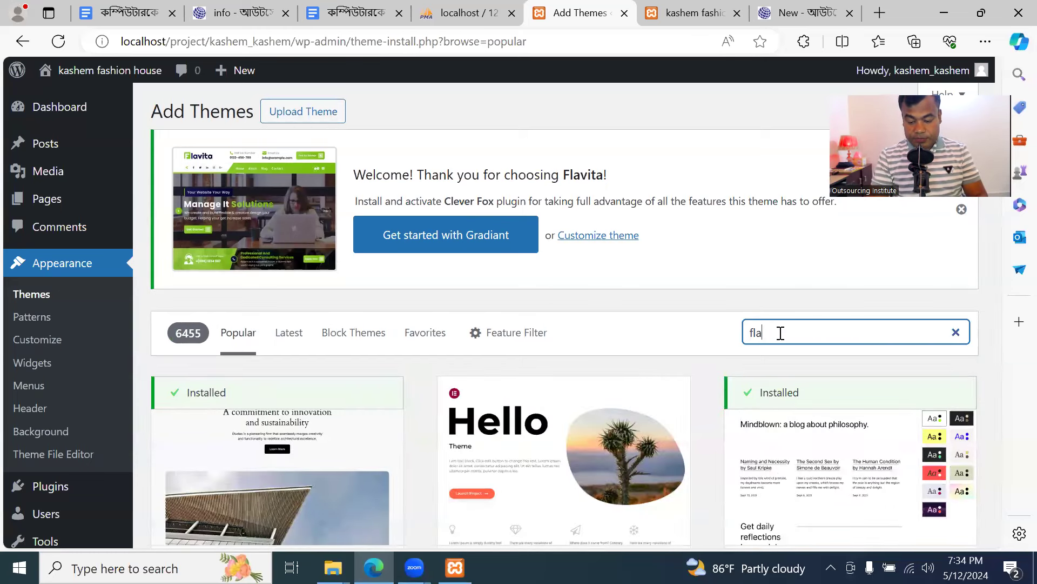
type("vita")
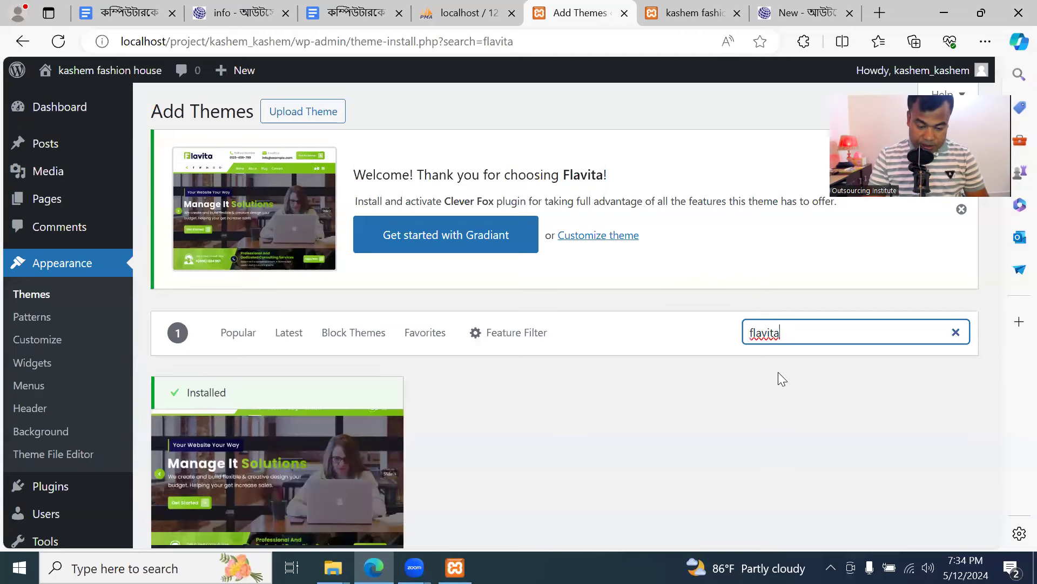
scroll(711, 390, "down", 3)
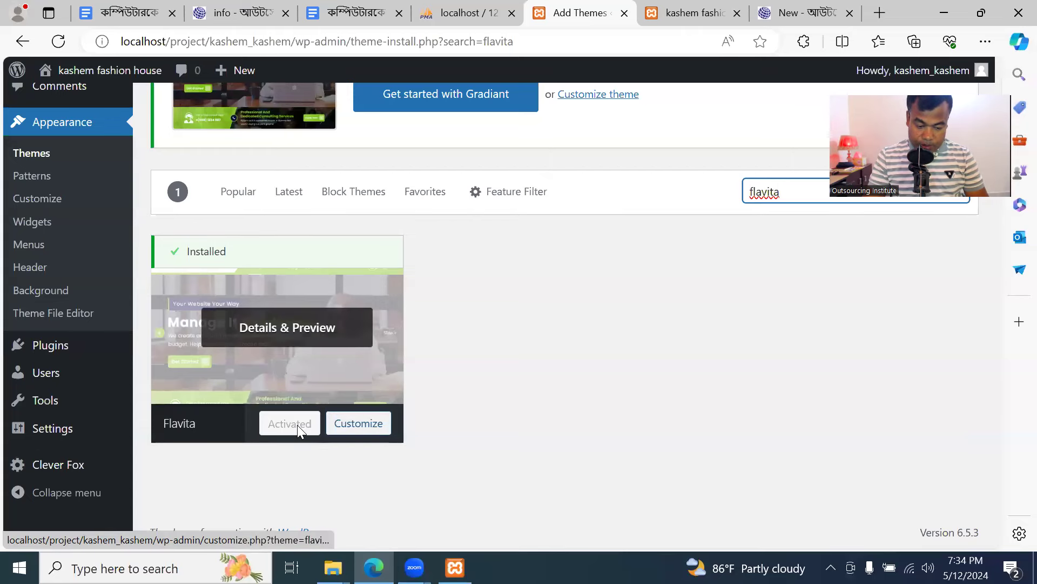
scroll(289, 361, "up", 3)
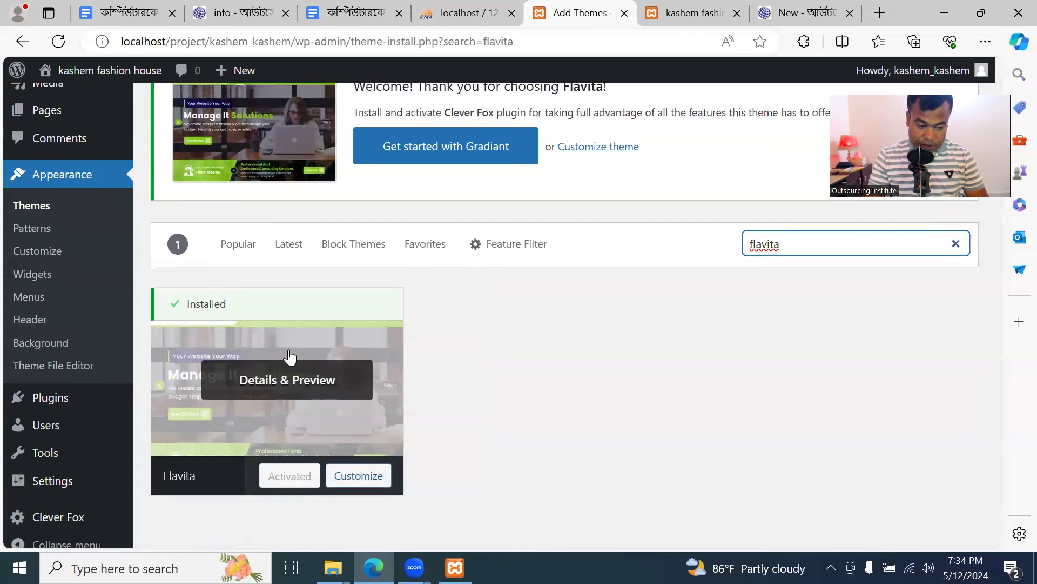
scroll(157, 388, "down", 3)
left_click(82, 353)
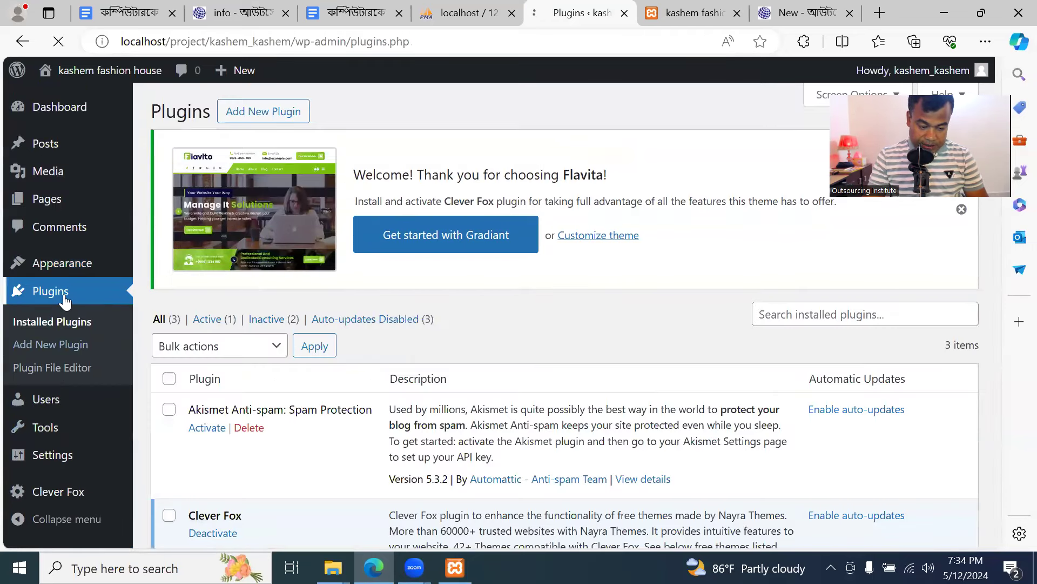
left_click(692, 13)
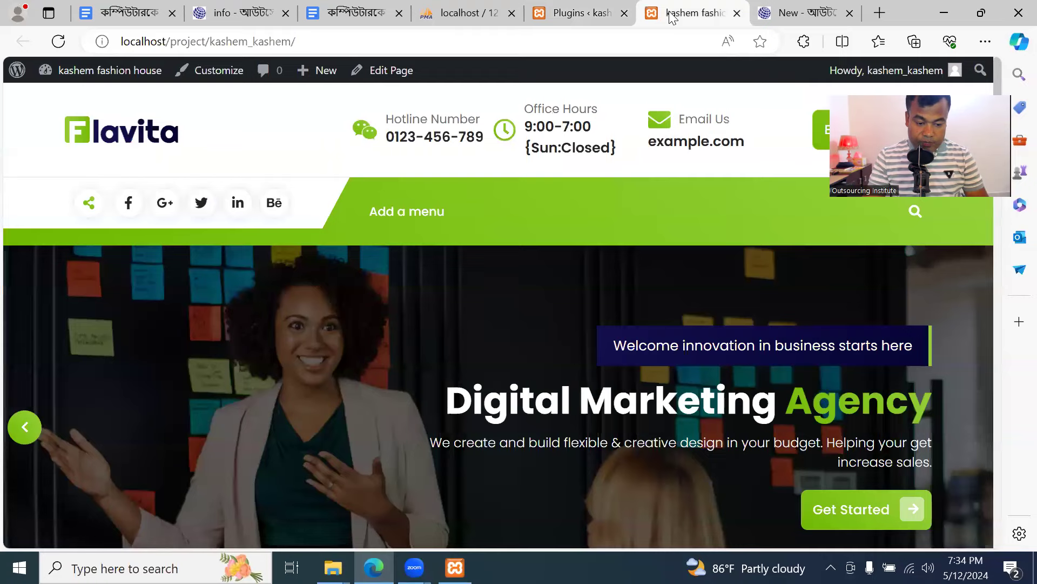
left_click(576, 12)
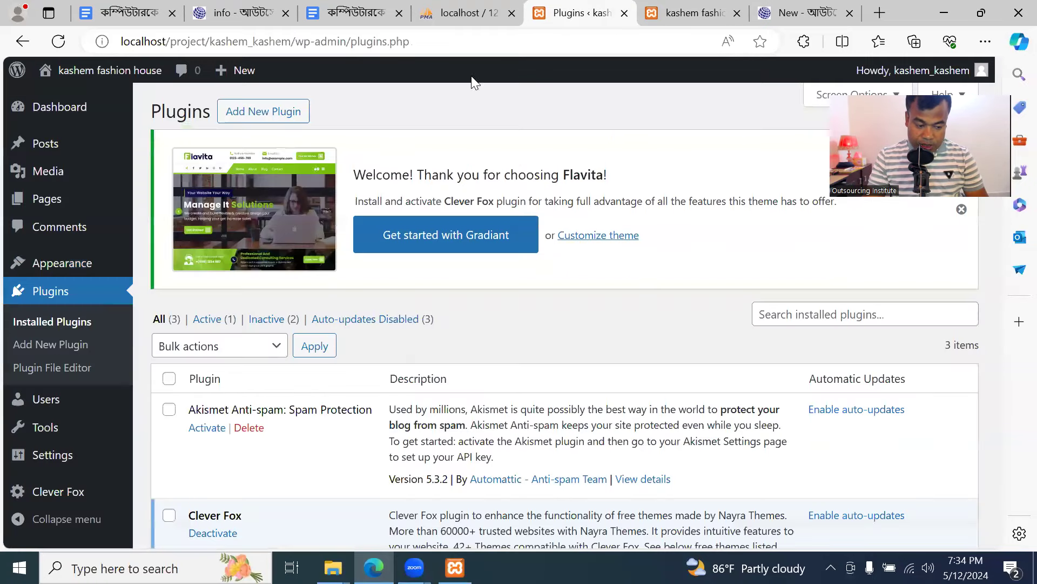
left_click(58, 299)
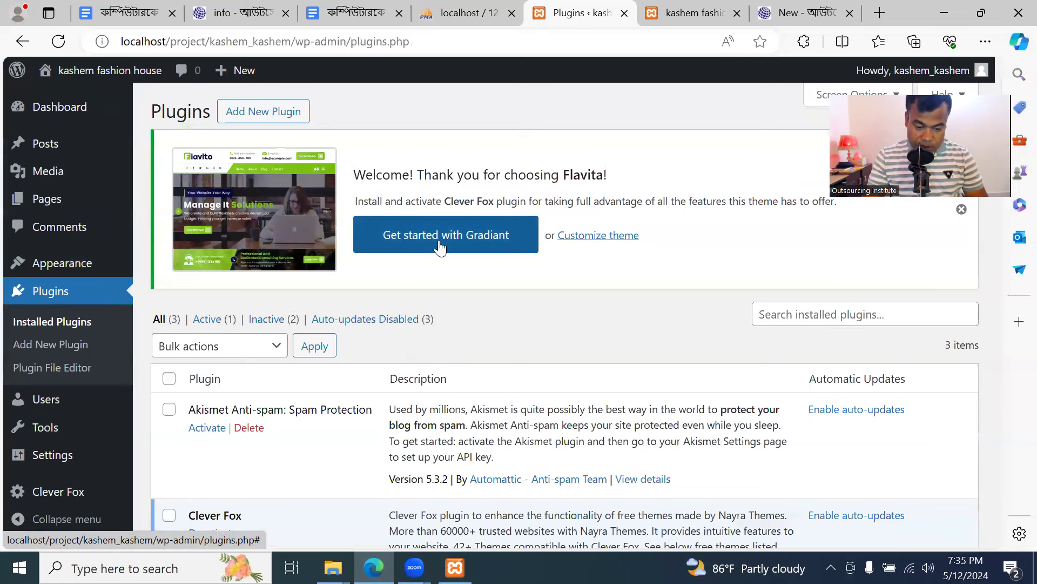
key("ctrl+Tab")
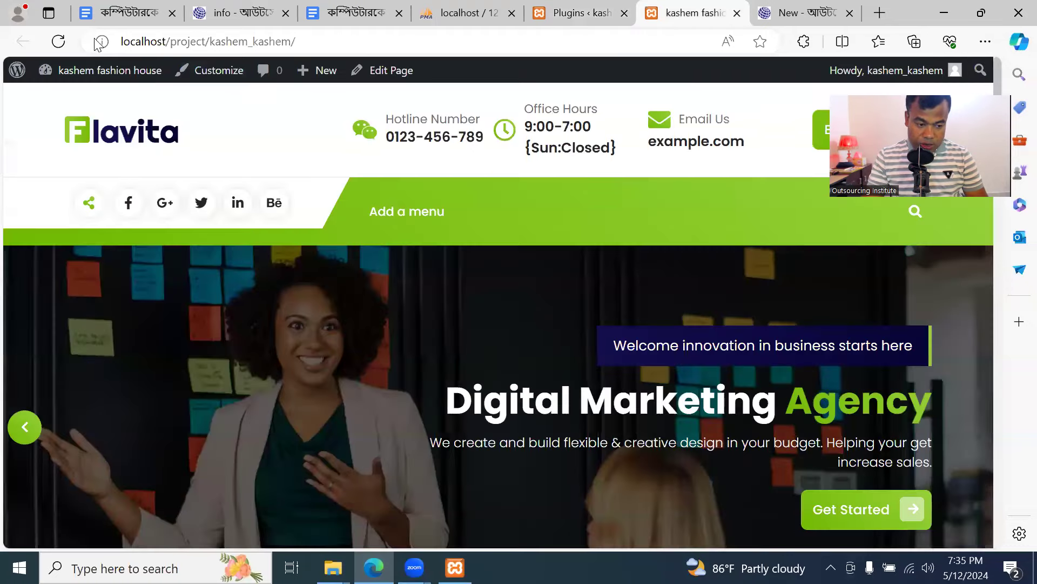
scroll(385, 249, "down", 15)
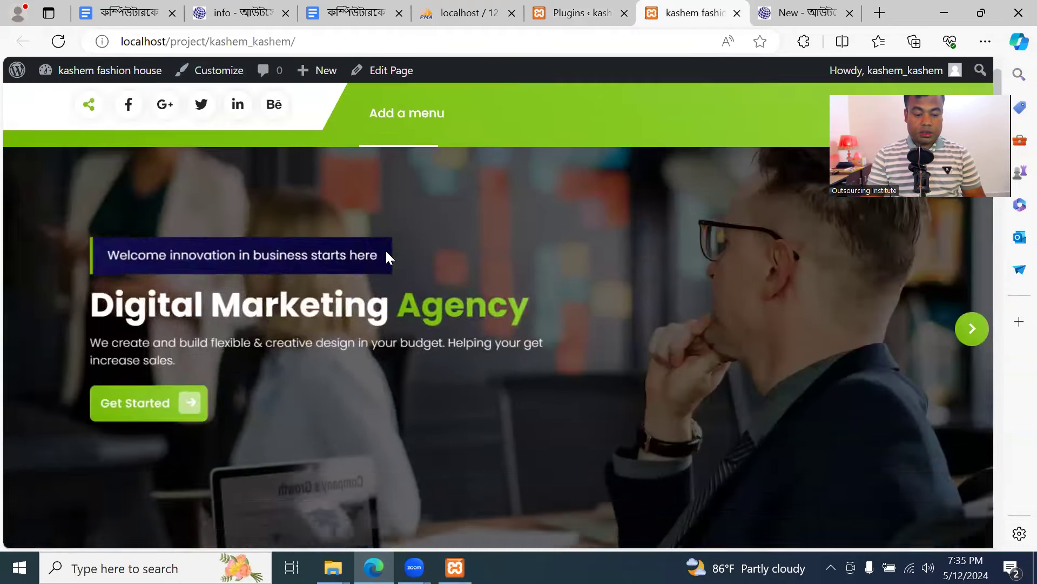
scroll(398, 322, "up", 15)
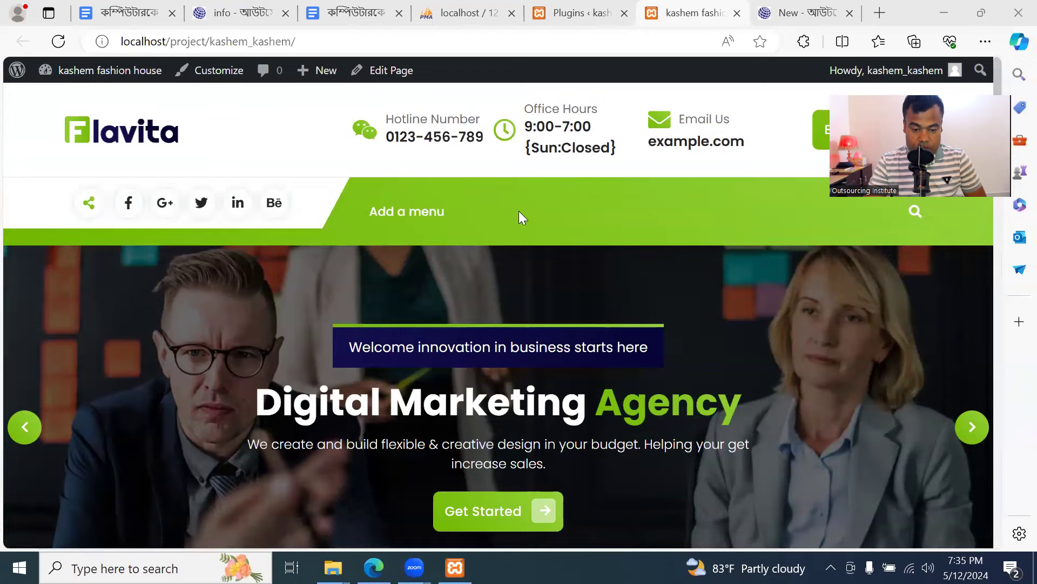
left_click(259, 113)
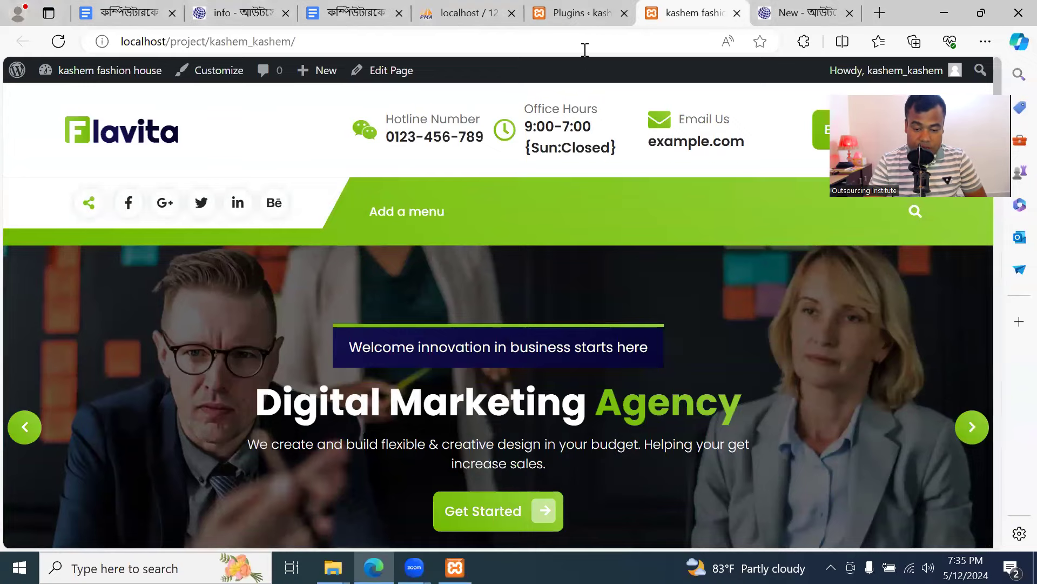
left_click(580, 16)
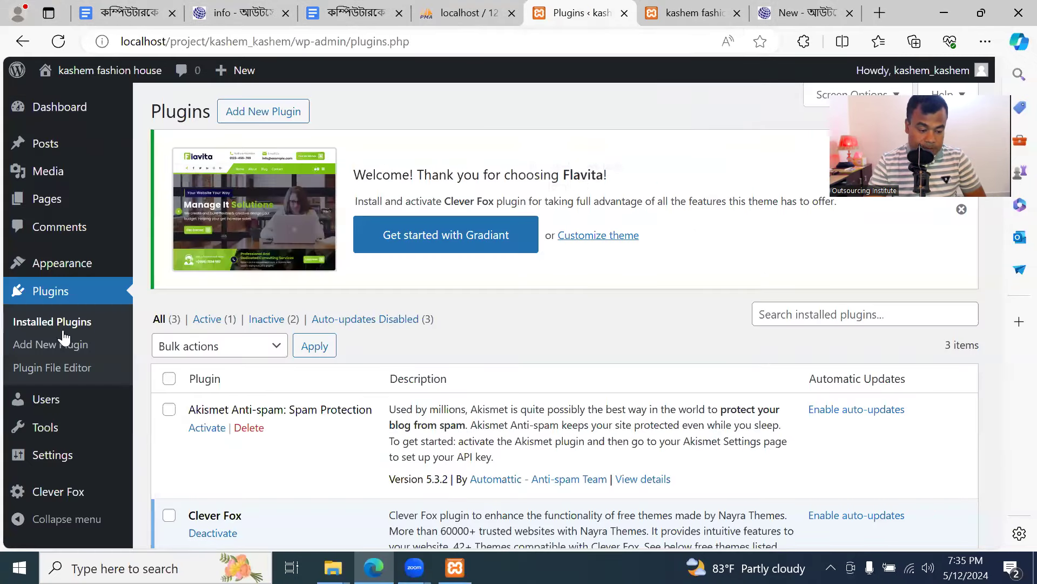
Go to Appearance > Themes, where Flavita is active among six installed themes
left_click(61, 264)
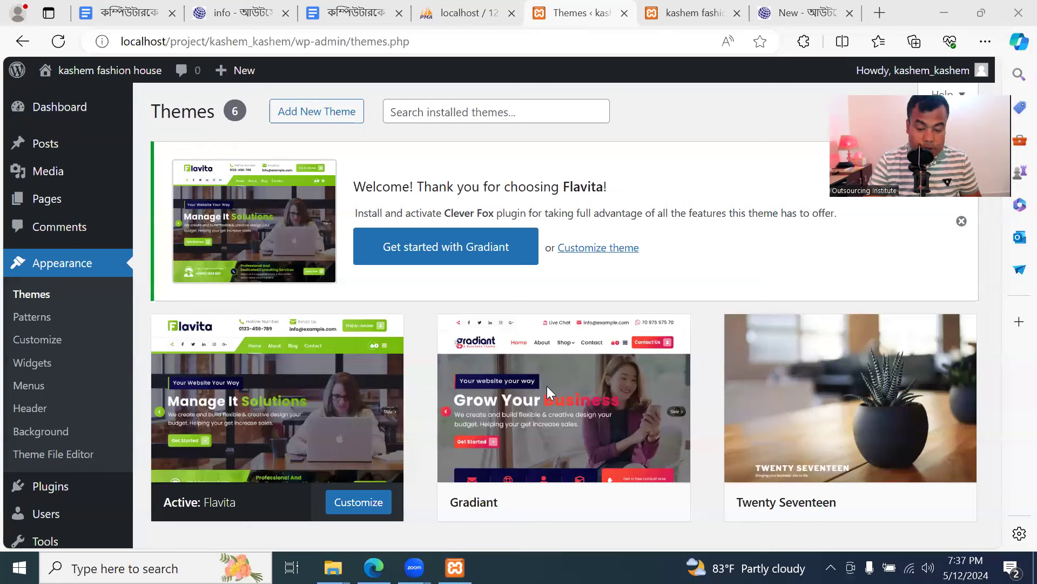
left_click(647, 127)
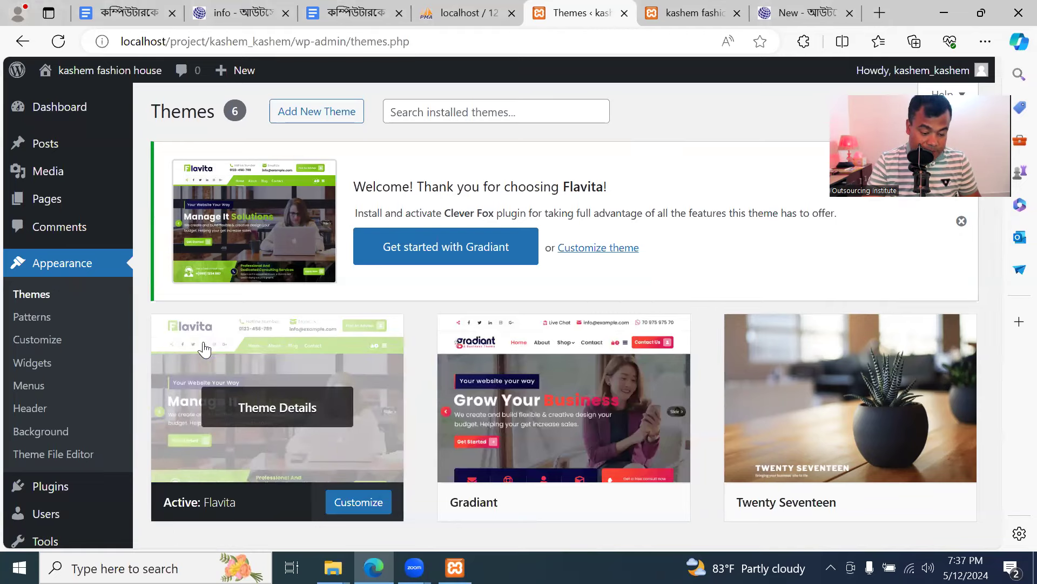
scroll(360, 428, "down", 1)
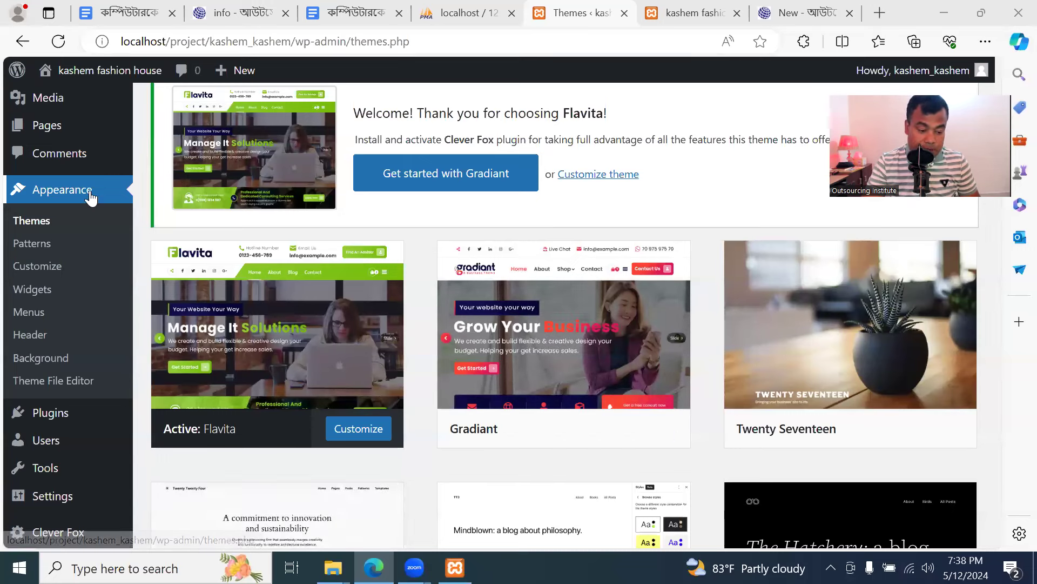
left_click(366, 432)
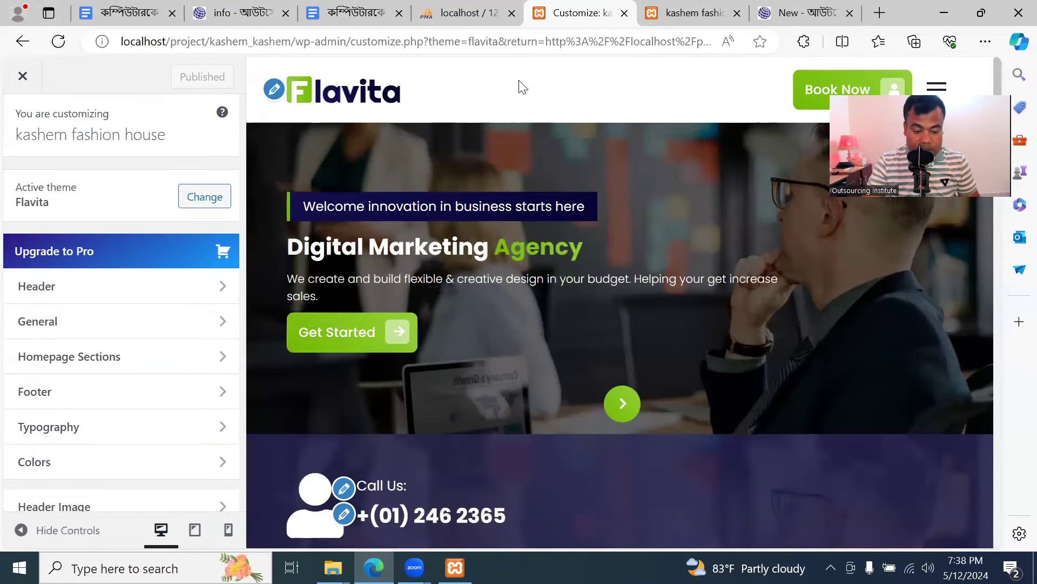
Scroll the Customizer's kashem fashion house homepage preview down and back up
scroll(291, 356, "down", 2)
scroll(289, 356, "down", 3)
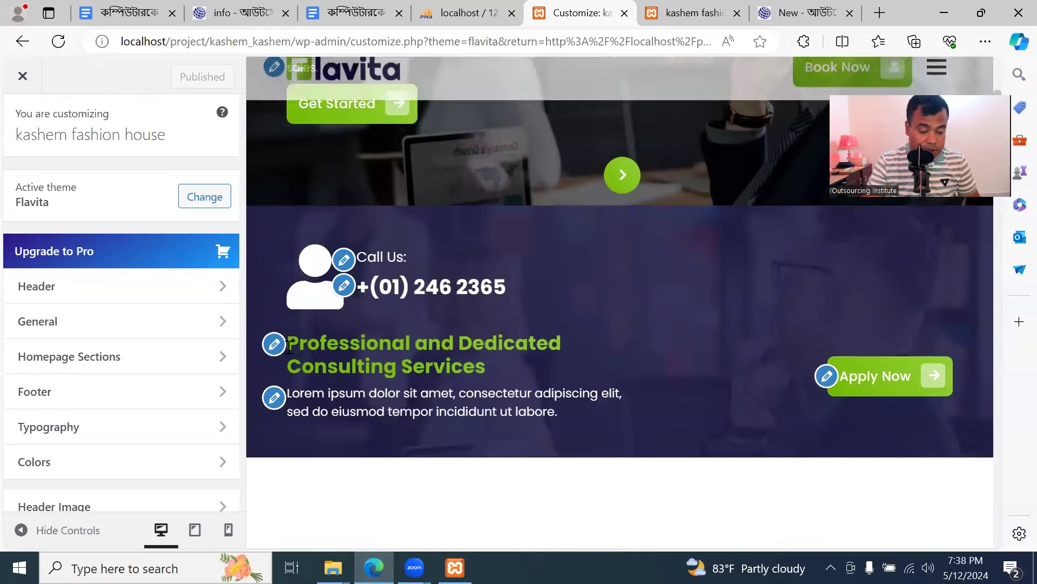
scroll(376, 281, "up", 4)
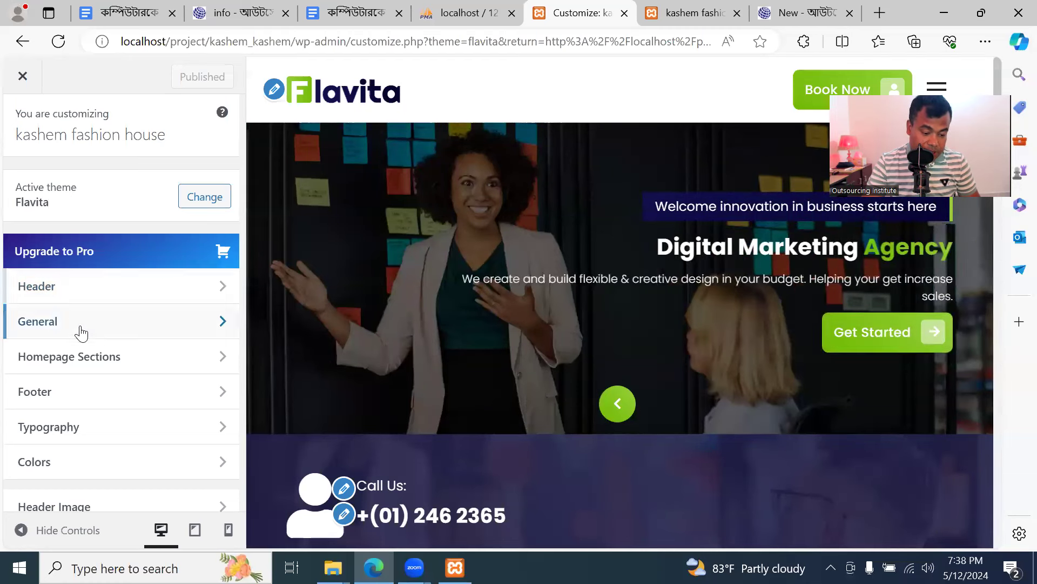
left_click(79, 293)
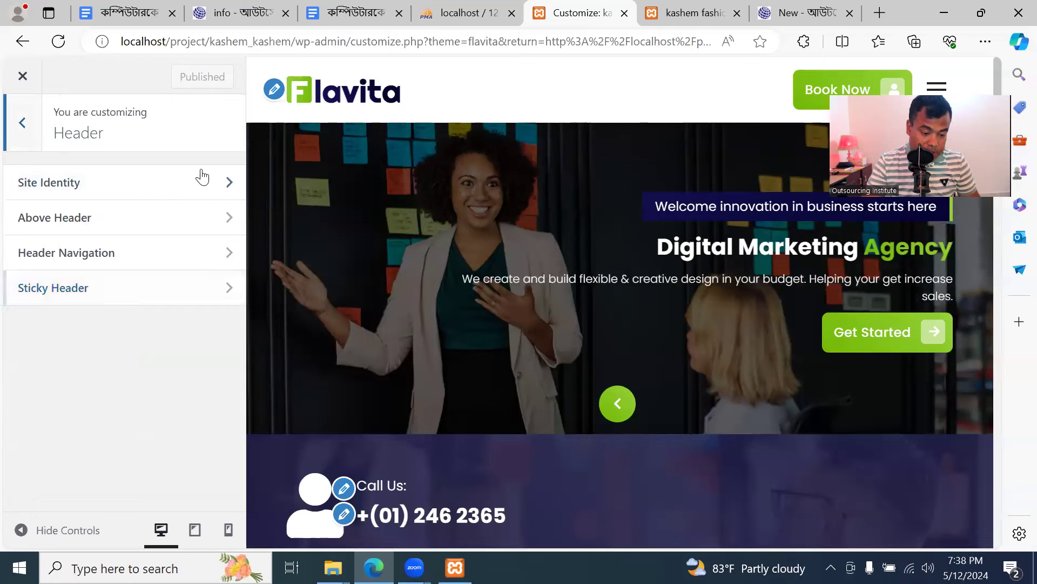
left_click(204, 188)
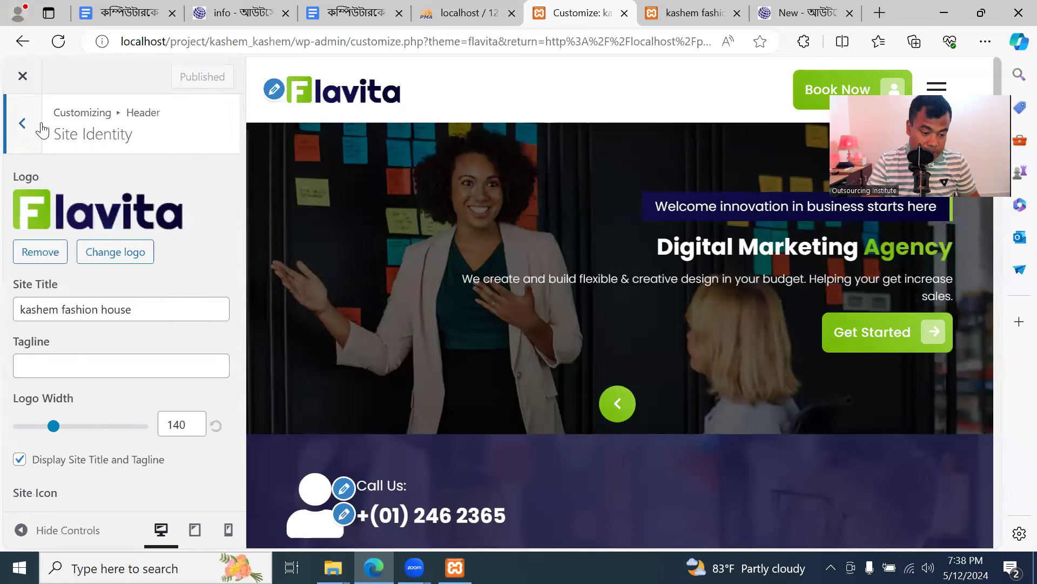
left_click(22, 124)
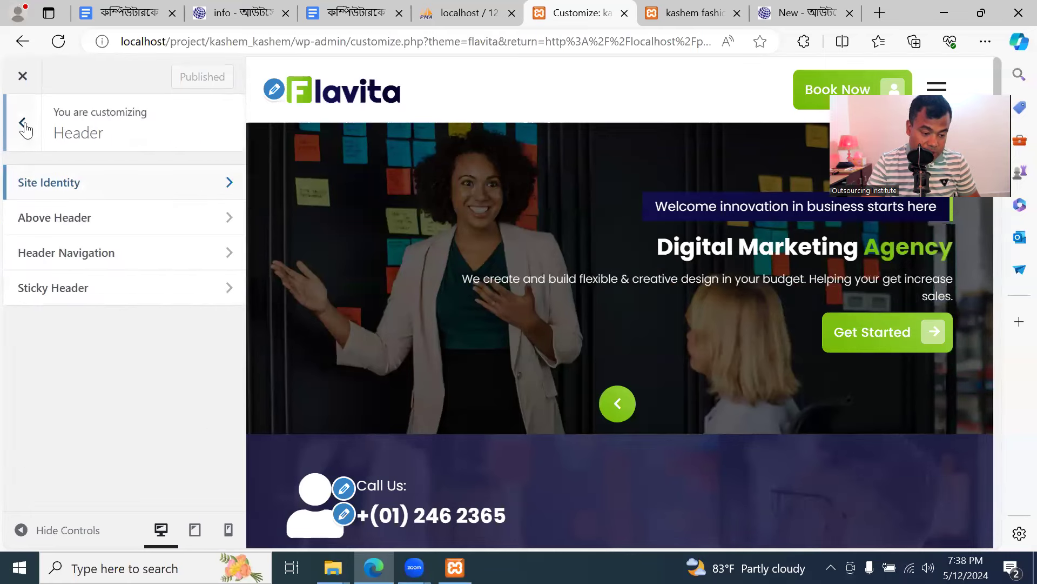
left_click(22, 124)
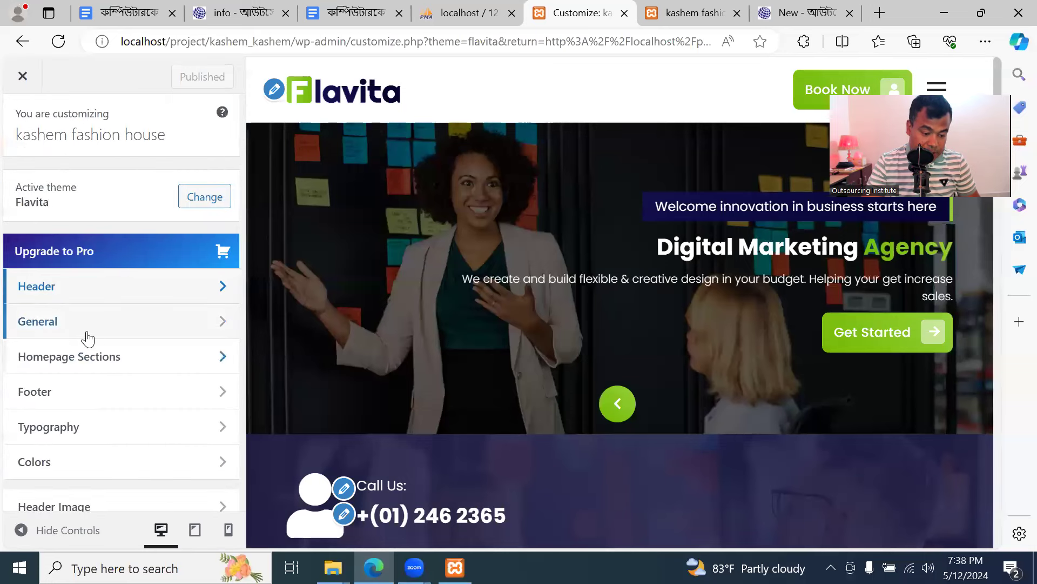
left_click(87, 295)
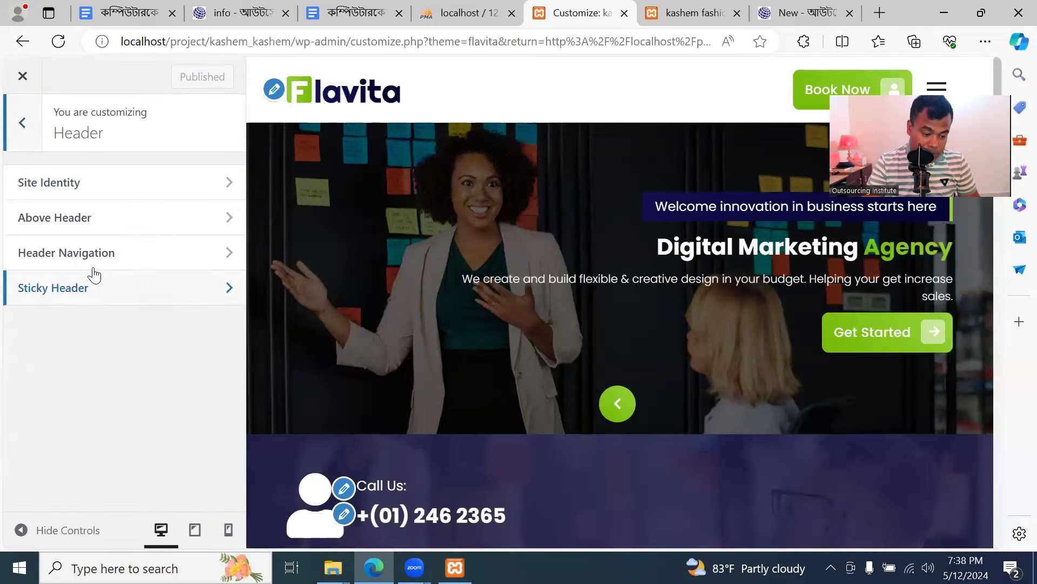
left_click(102, 183)
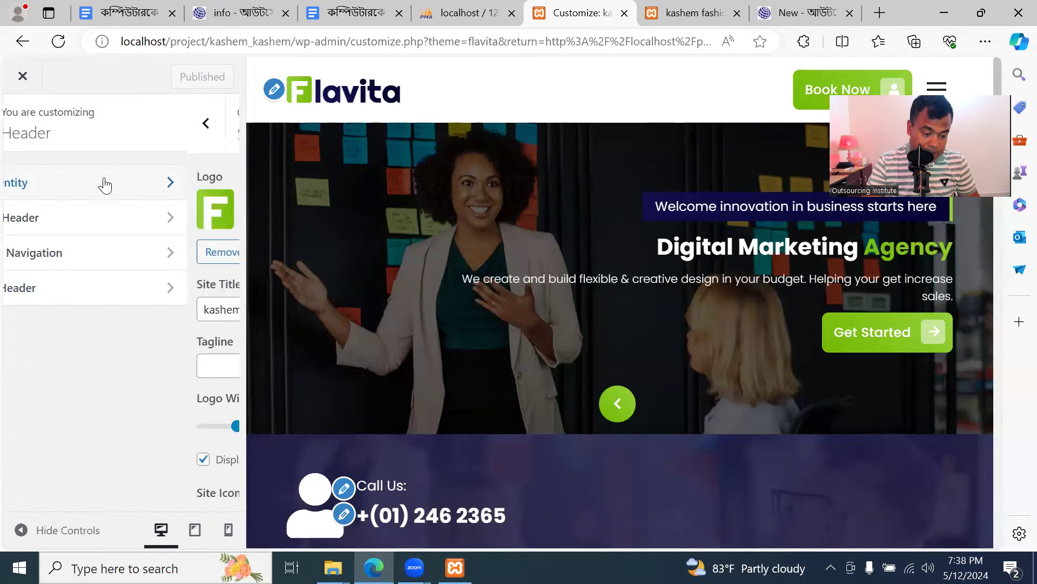
scroll(113, 310, "down", 2)
scroll(111, 305, "up", 2)
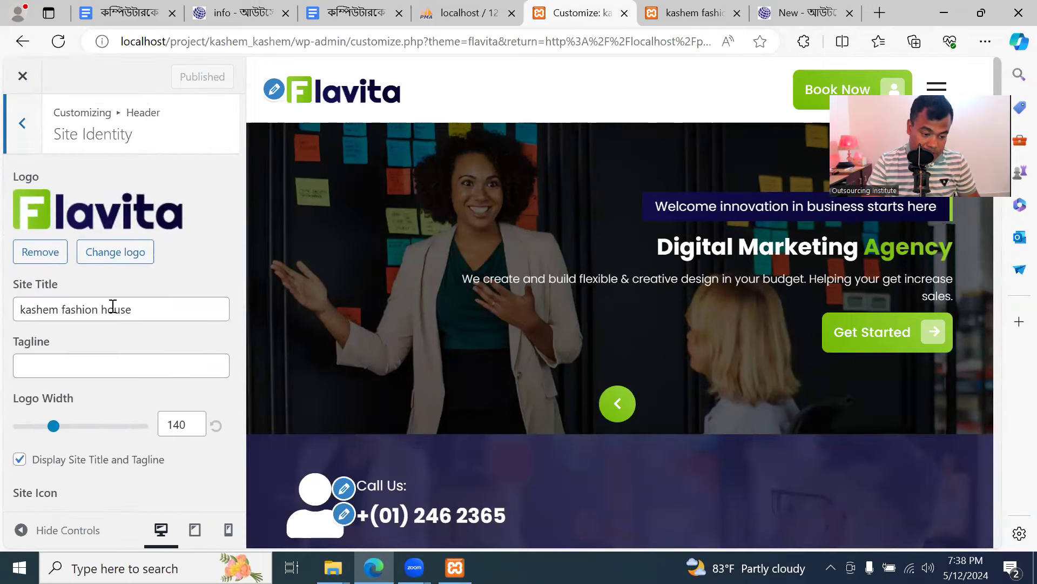
left_click(26, 125)
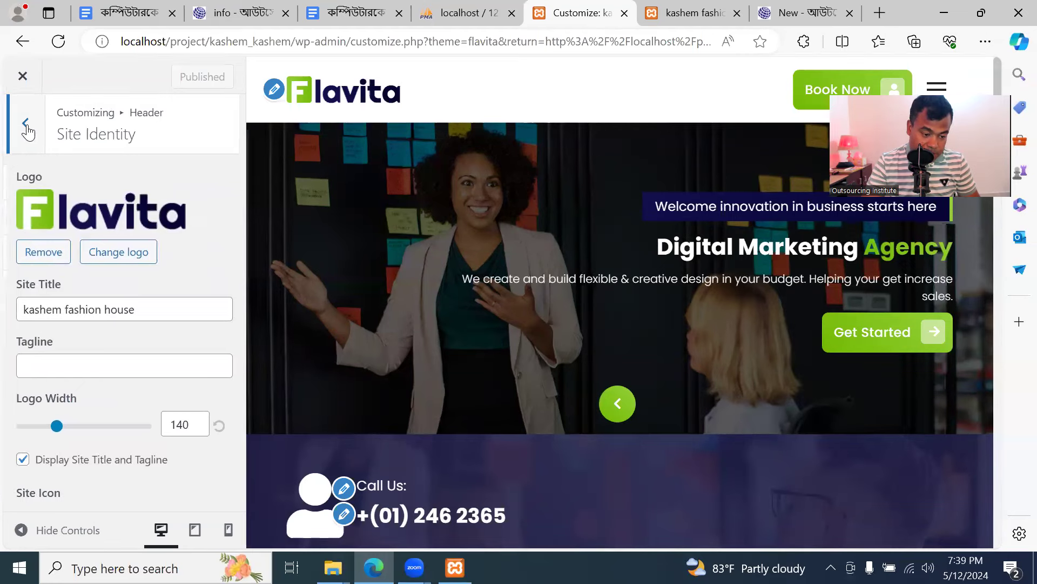
left_click(25, 125)
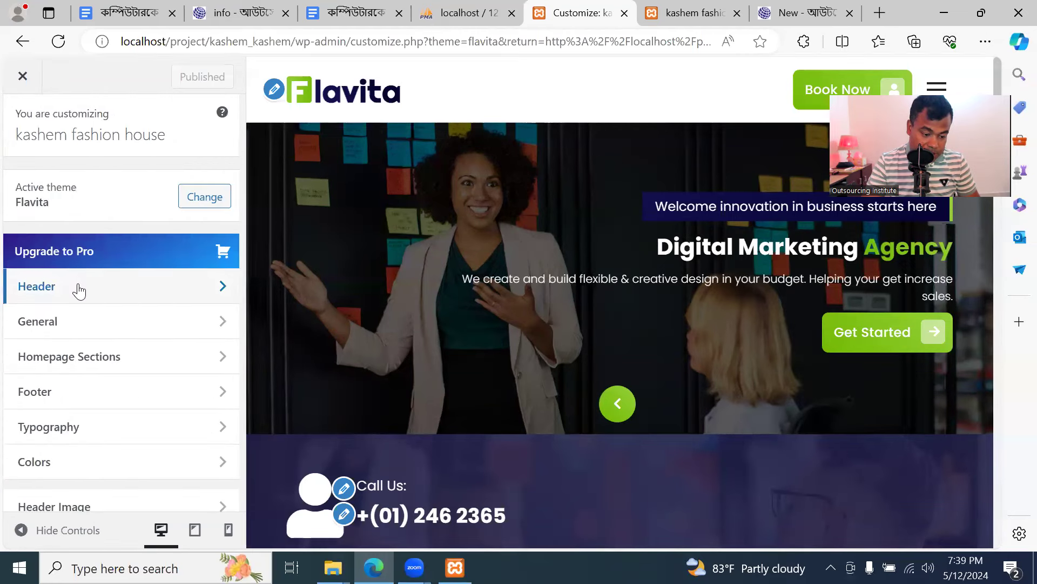
left_click(84, 327)
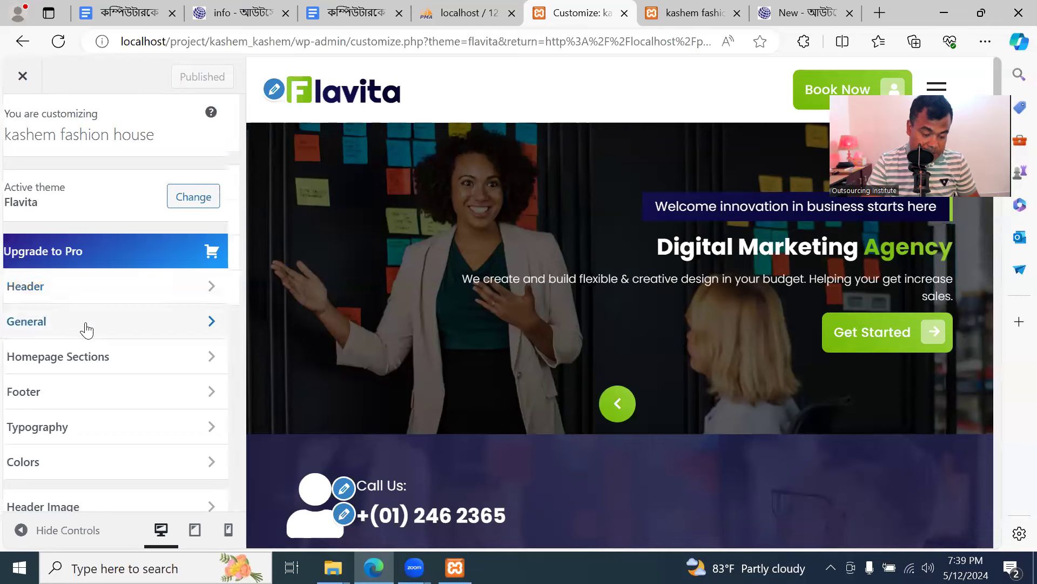
left_click(22, 123)
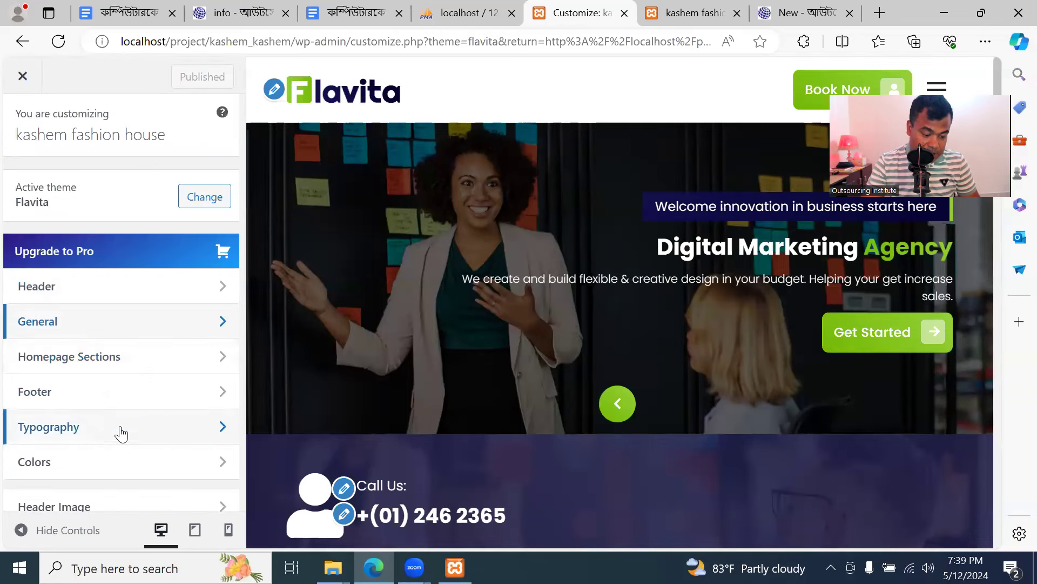
scroll(120, 431, "down", 1)
scroll(112, 410, "down", 1)
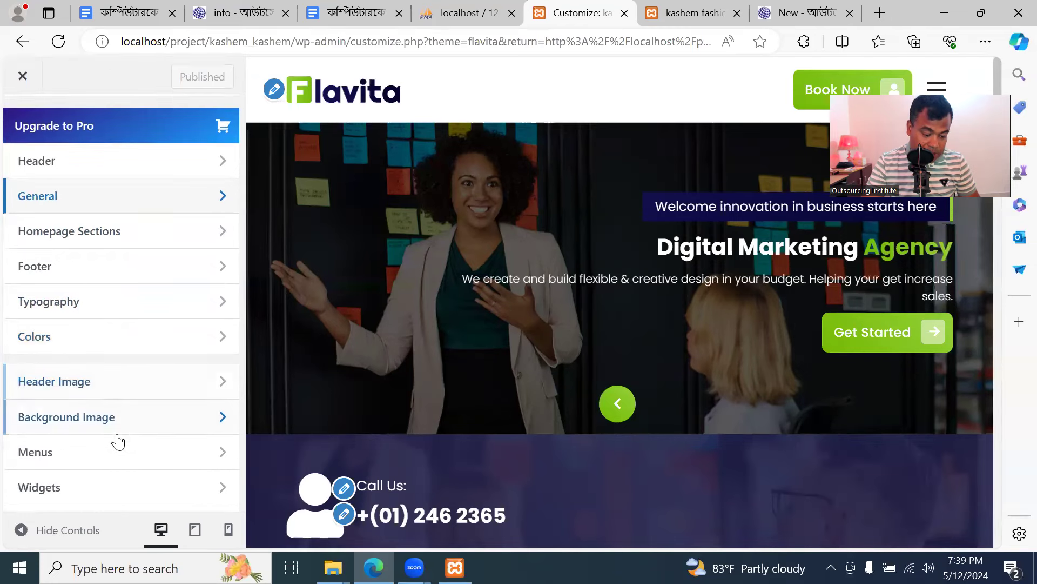
scroll(118, 435, "down", 1)
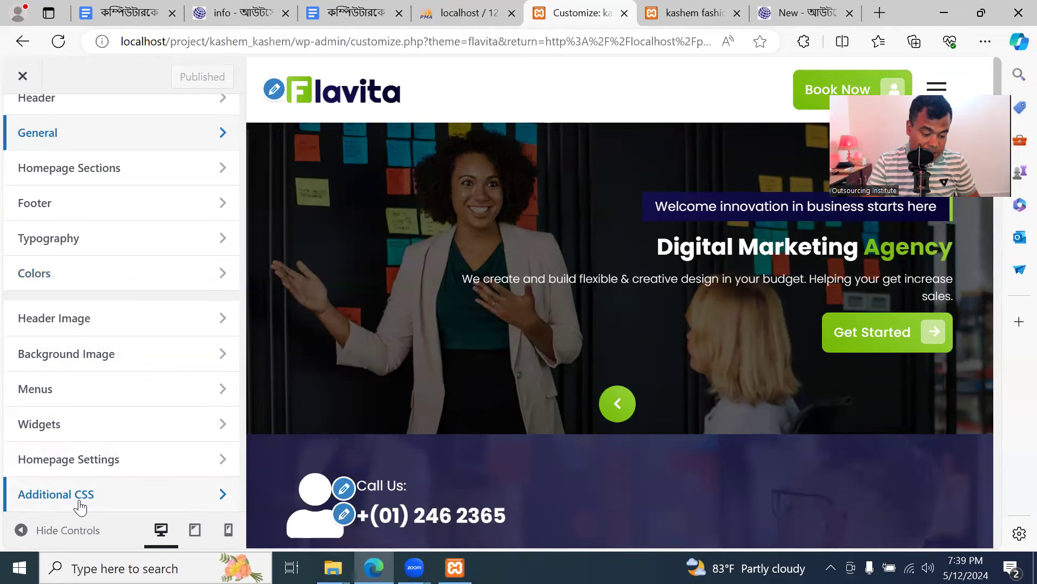
scroll(171, 479, "up", 3)
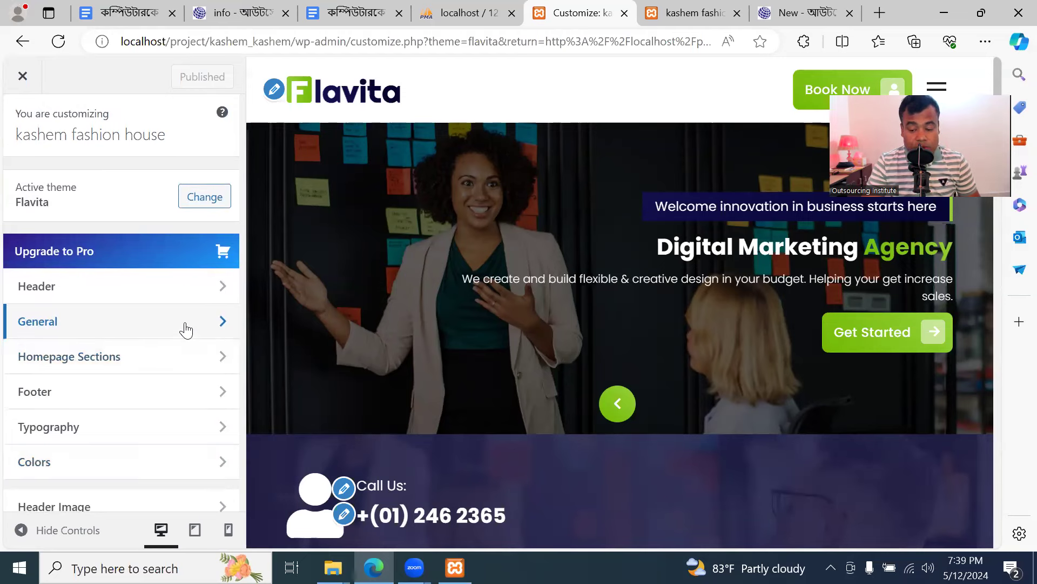
scroll(185, 330, "down", 3)
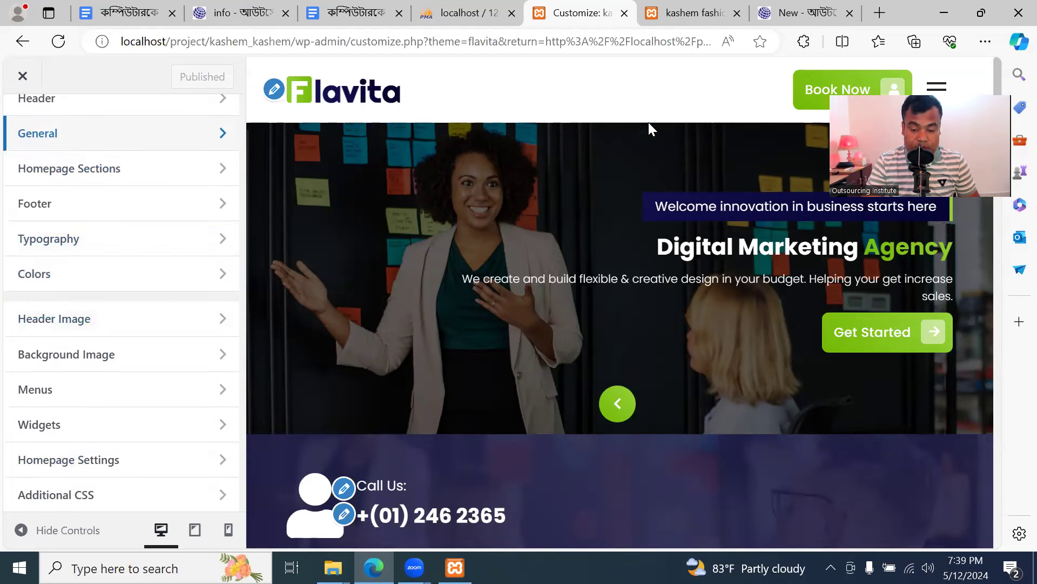
scroll(18, 349, "up", 3)
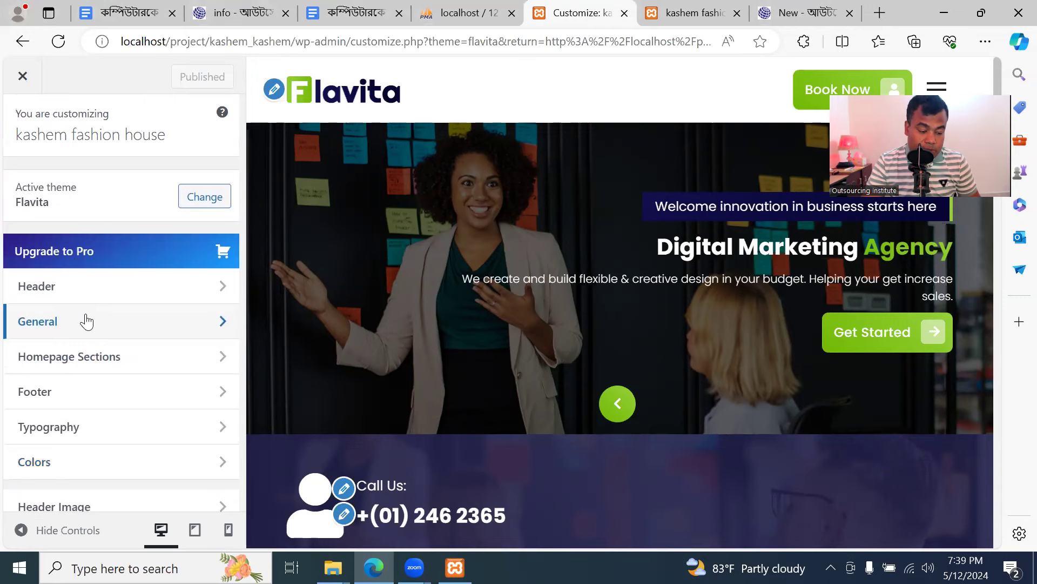
scroll(102, 394, "down", 3)
scroll(106, 393, "up", 3)
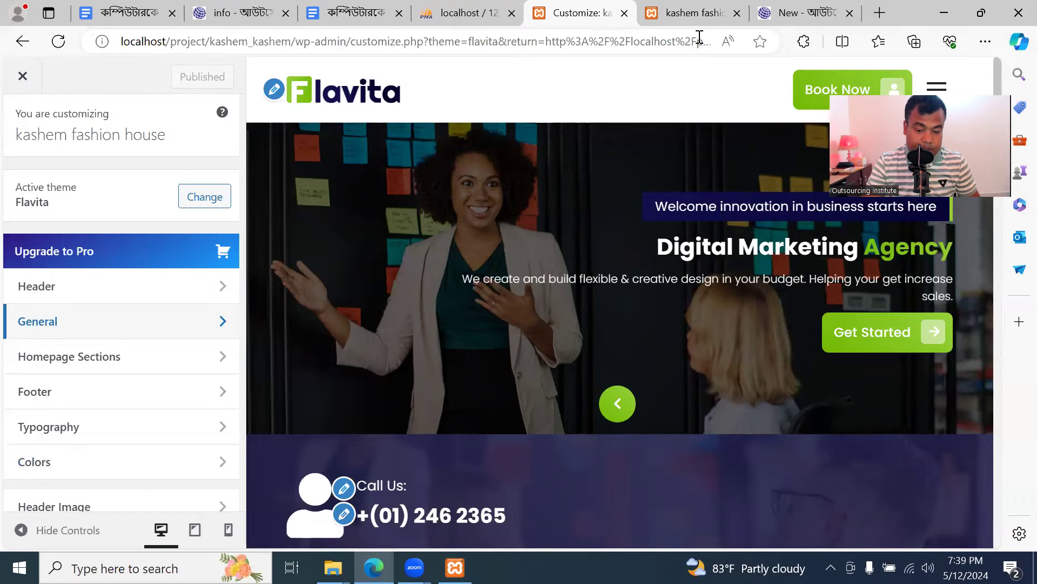
left_click(700, 12)
scroll(482, 316, "down", 5)
scroll(492, 307, "down", 5)
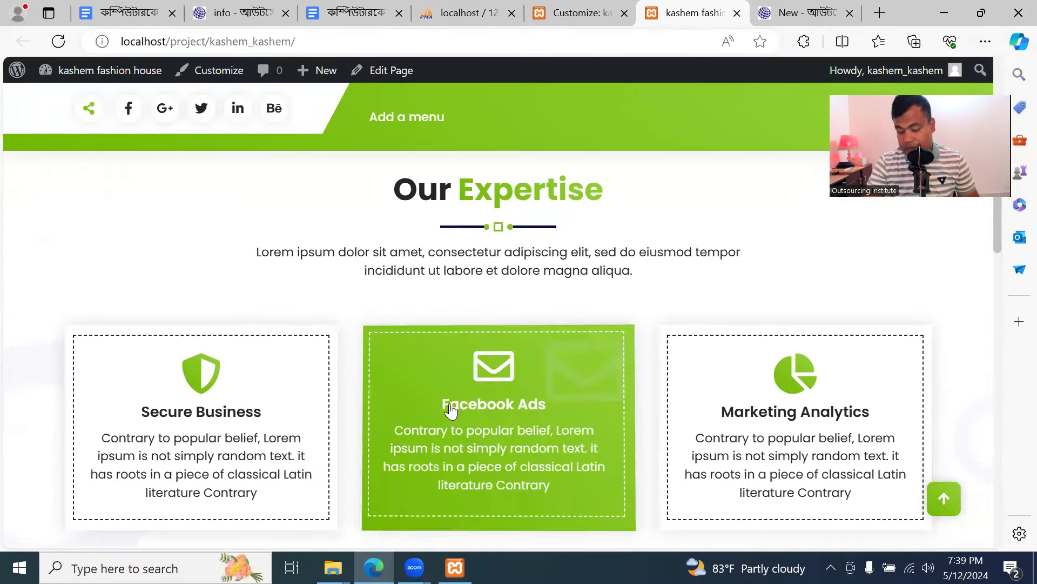
scroll(367, 299, "up", 10)
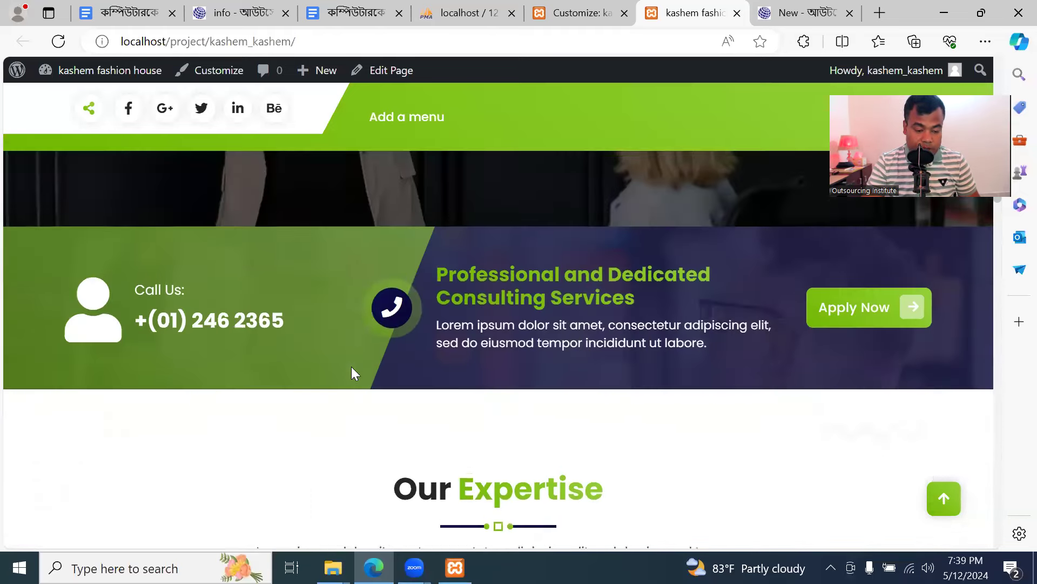
left_click(582, 15)
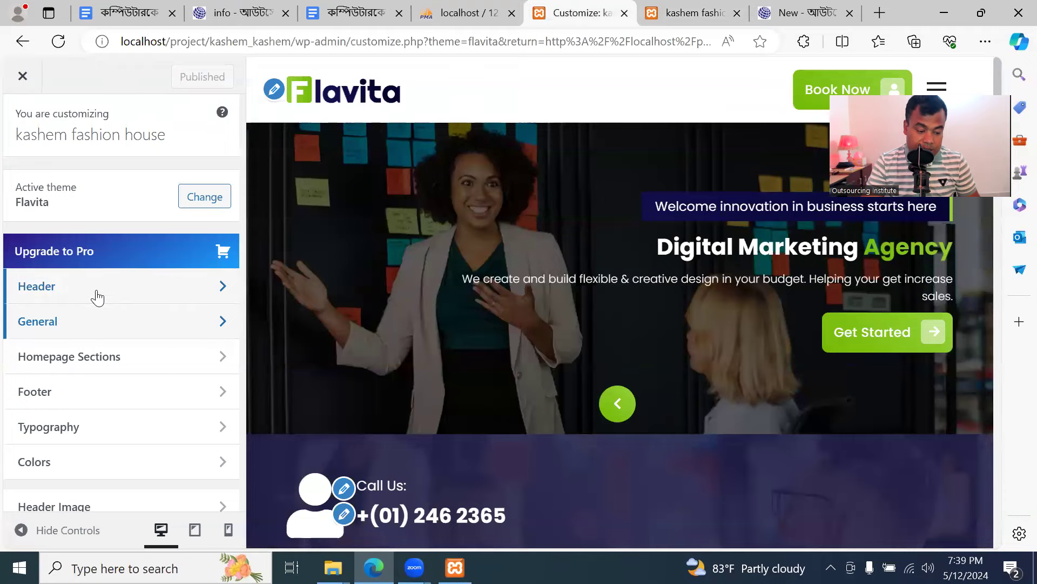
left_click(673, 14)
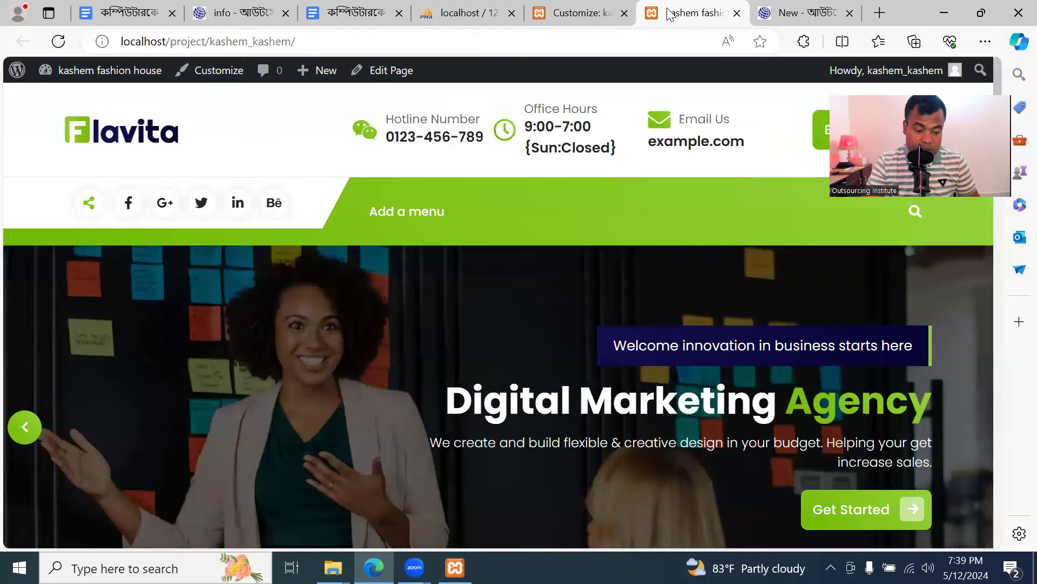
left_click(561, 16)
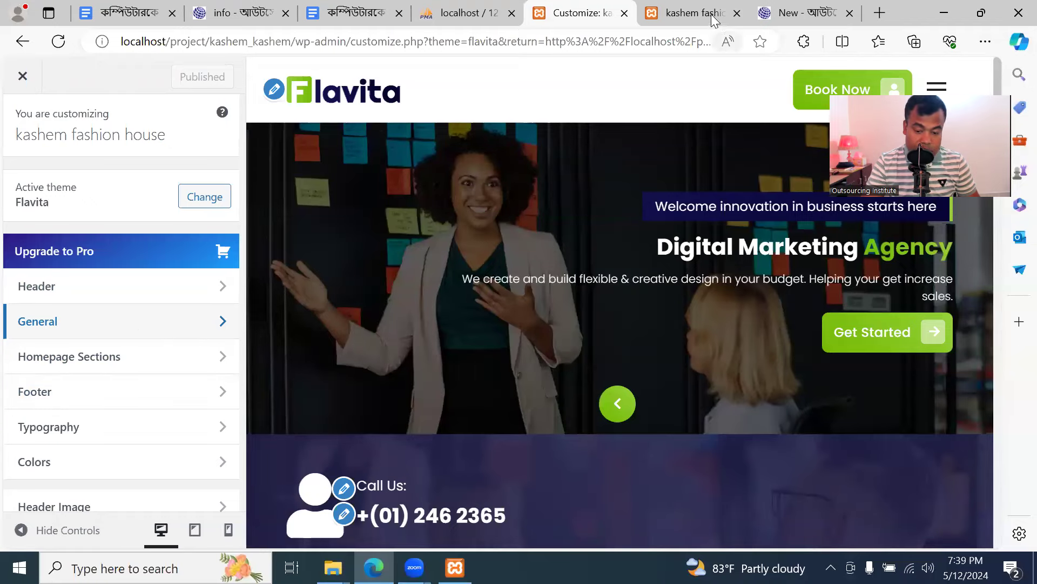
left_click(695, 13)
scroll(485, 346, "down", 6)
scroll(478, 369, "down", 10)
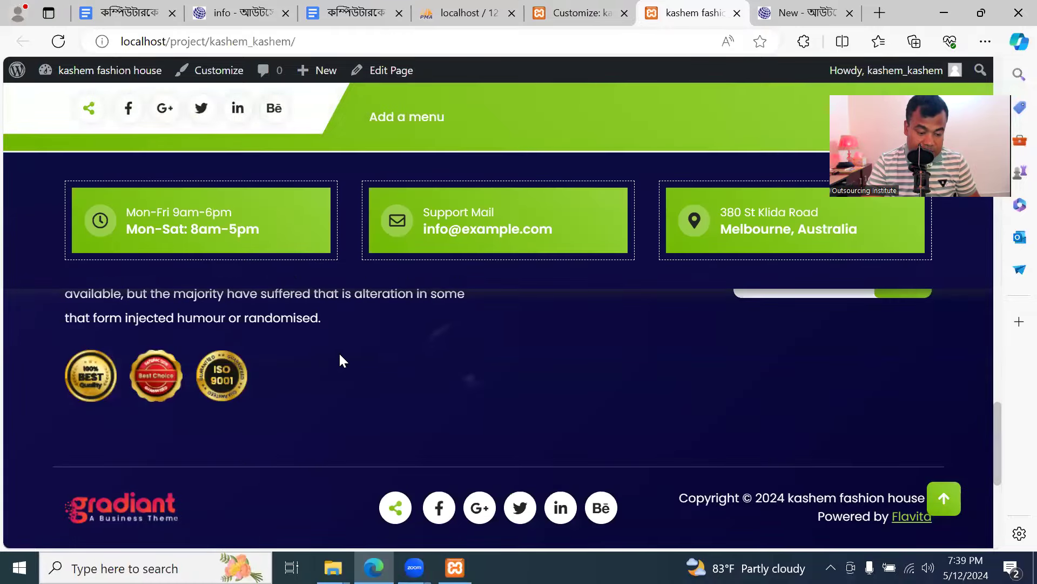
left_click(573, 15)
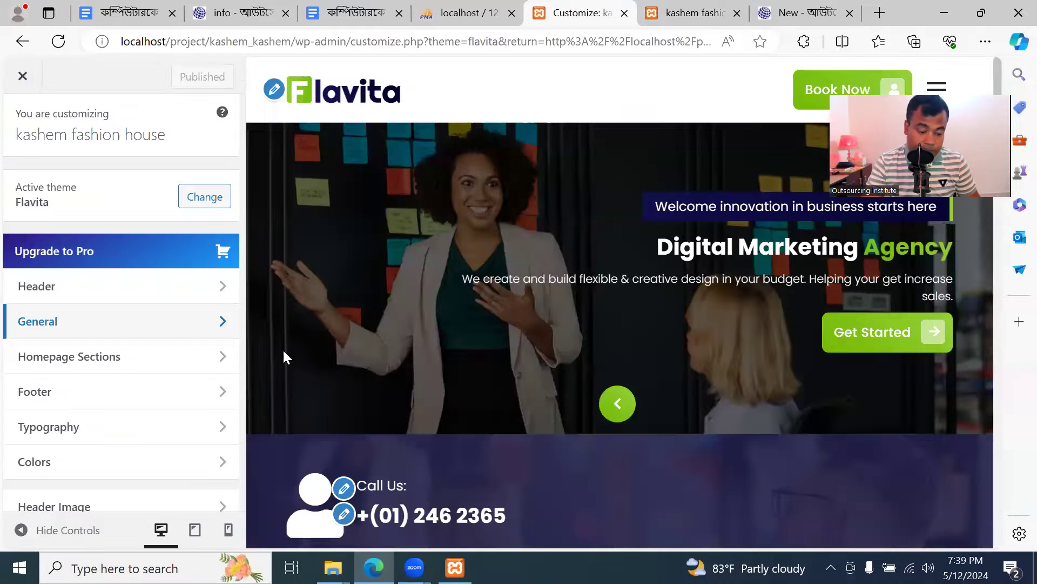
left_click(128, 427)
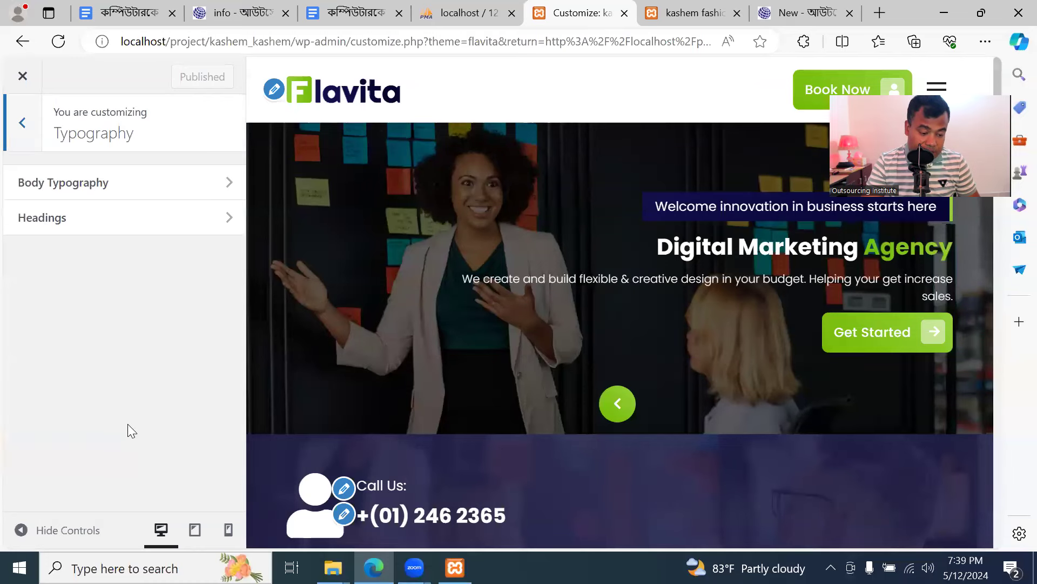
left_click(23, 123)
scroll(108, 416, "down", 2)
scroll(107, 416, "down", 1)
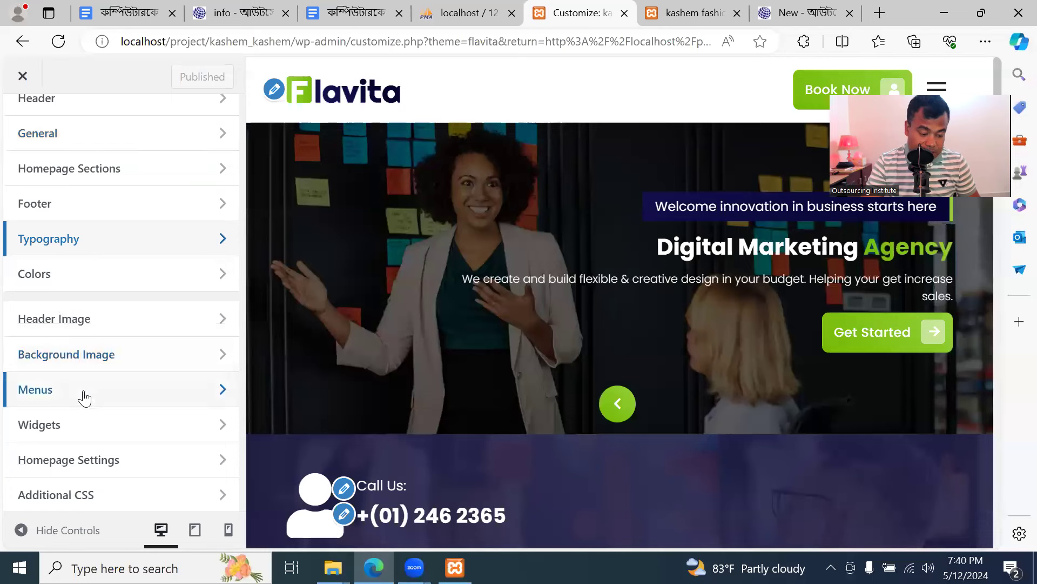
scroll(81, 426, "up", 3)
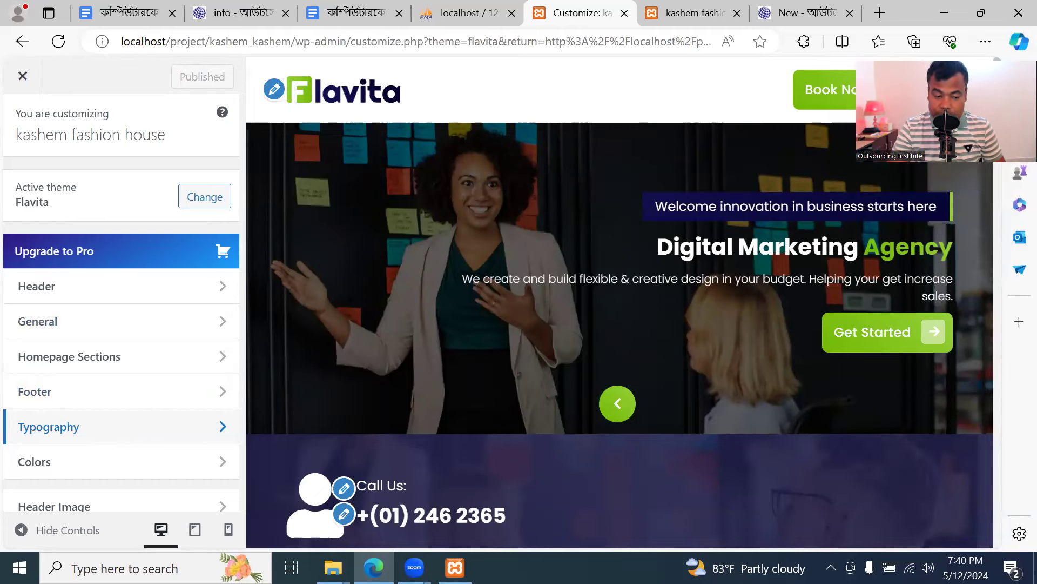
Close the Customizer, reopen it for Flavita, and close it again
left_click(22, 76)
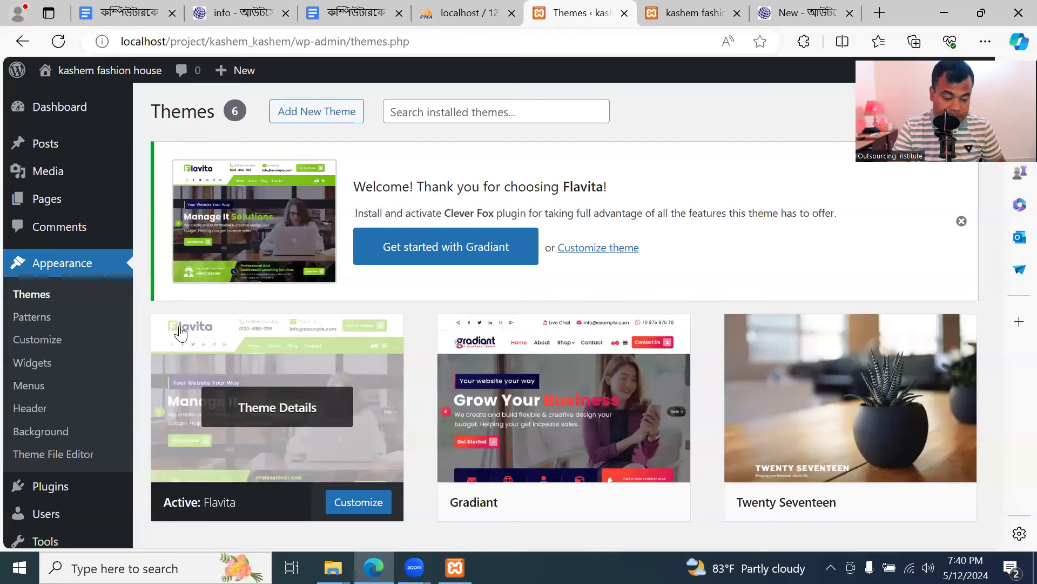
scroll(181, 332, "down", 1)
left_click(366, 432)
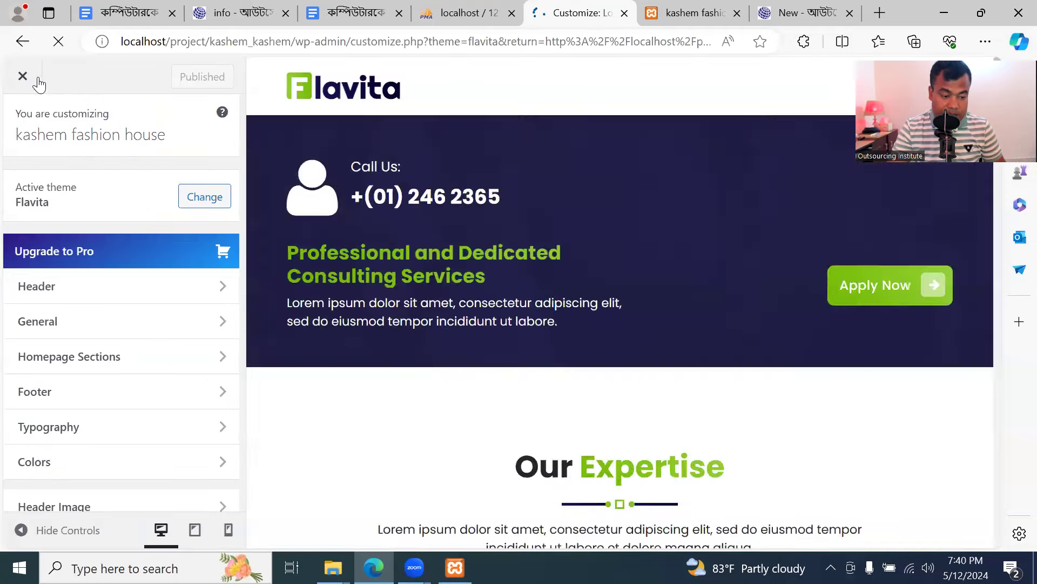
left_click(22, 76)
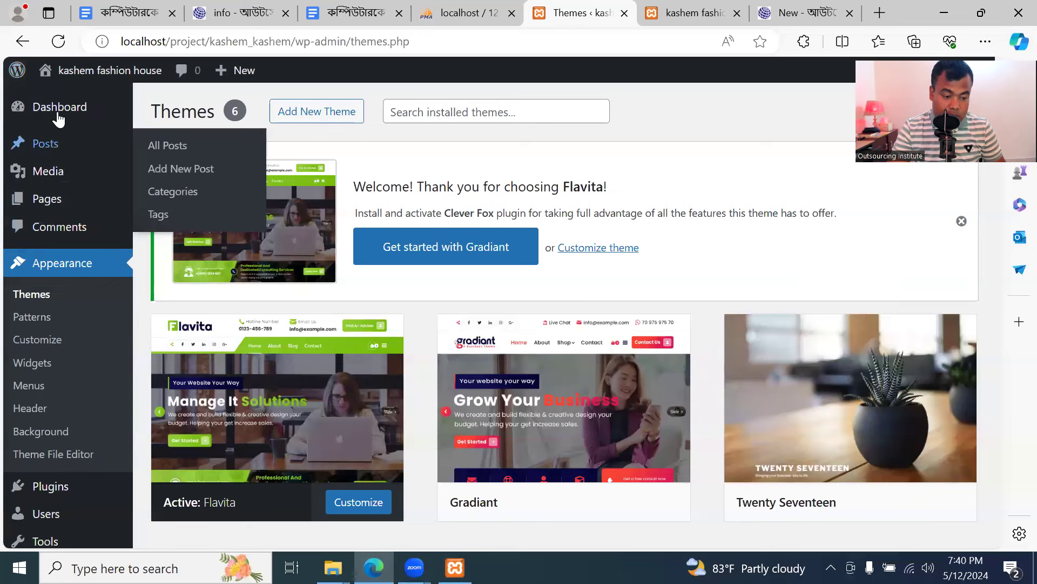
Visit the WordPress Dashboard and then the Clever Fox settings page
mouse_move(60, 116)
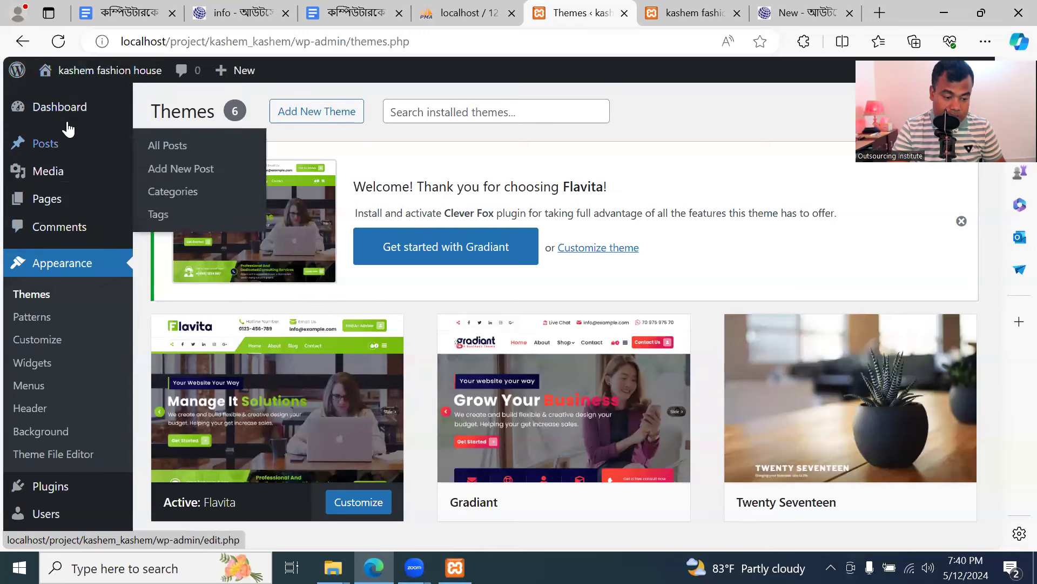
left_click(68, 109)
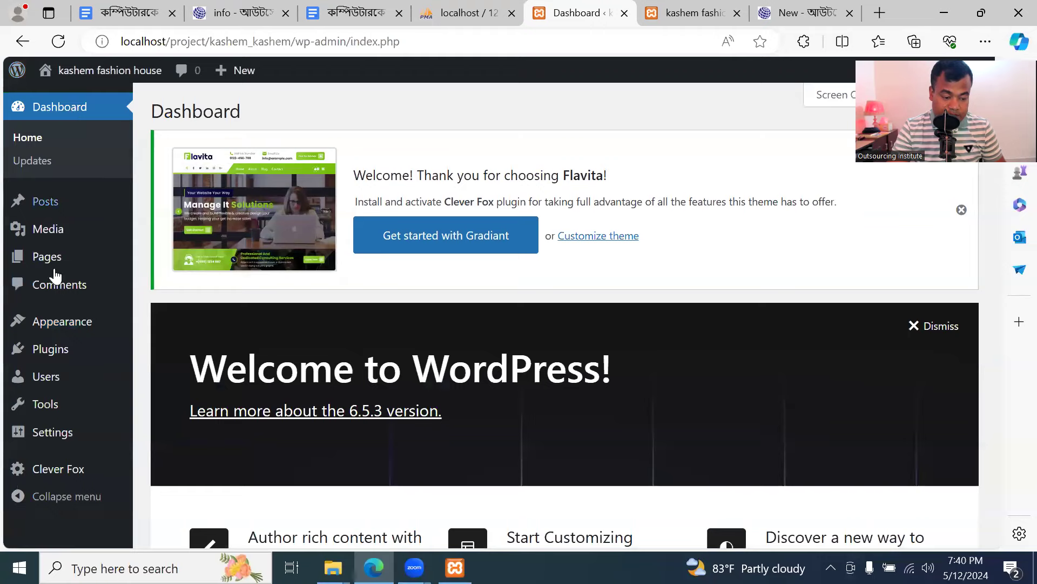
scroll(167, 366, "down", 5)
scroll(76, 180, "up", 5)
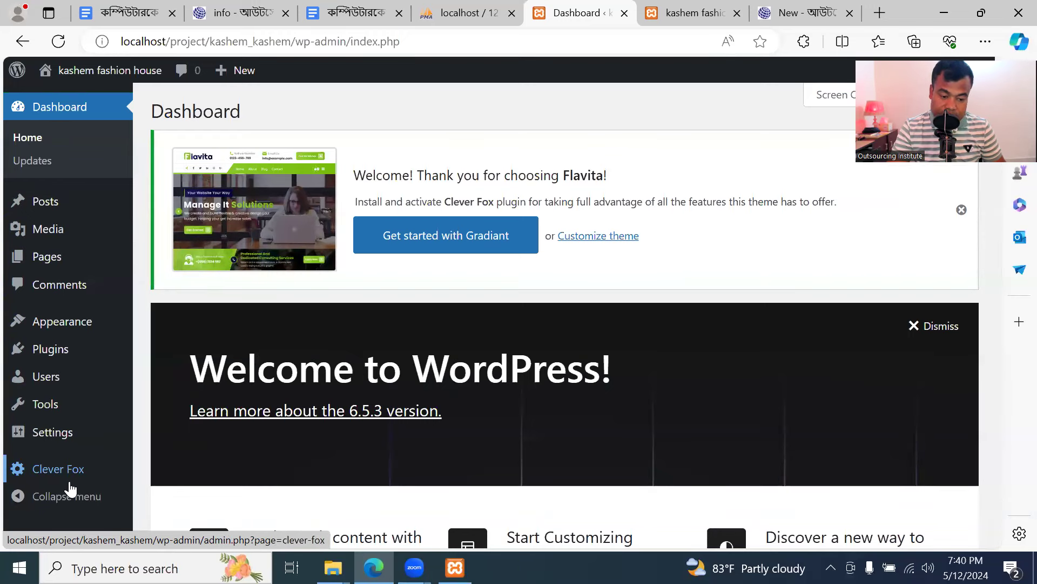
left_click(69, 481)
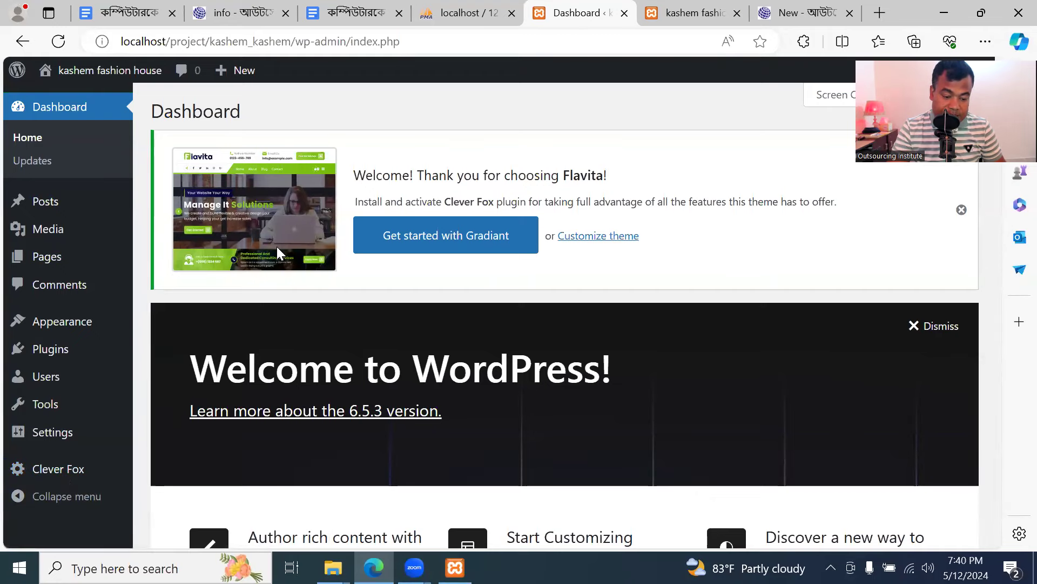
Reopen the Flavita Customizer from the installed themes list
left_click(81, 325)
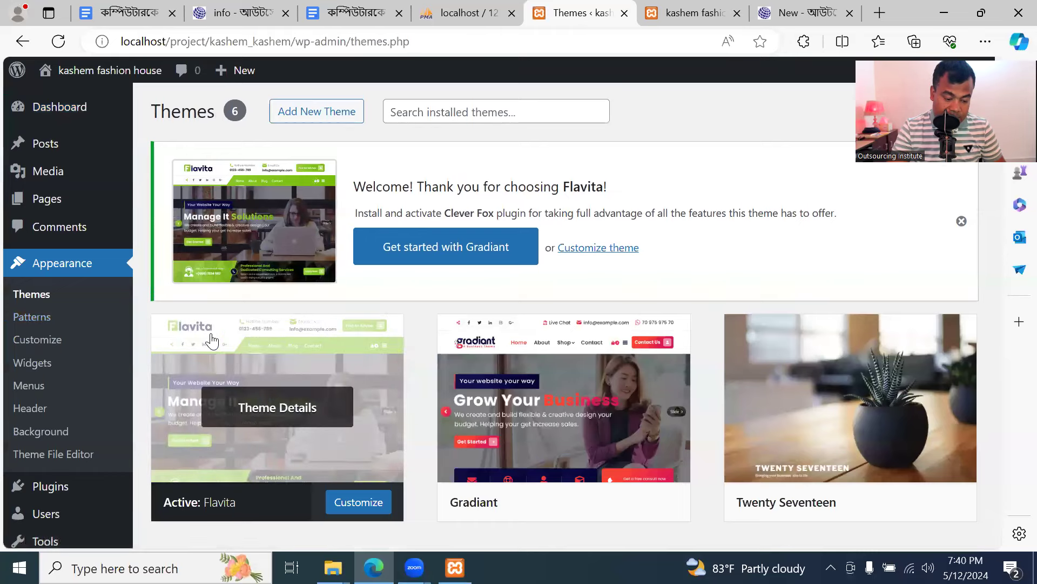
scroll(254, 378, "down", 1)
left_click(359, 429)
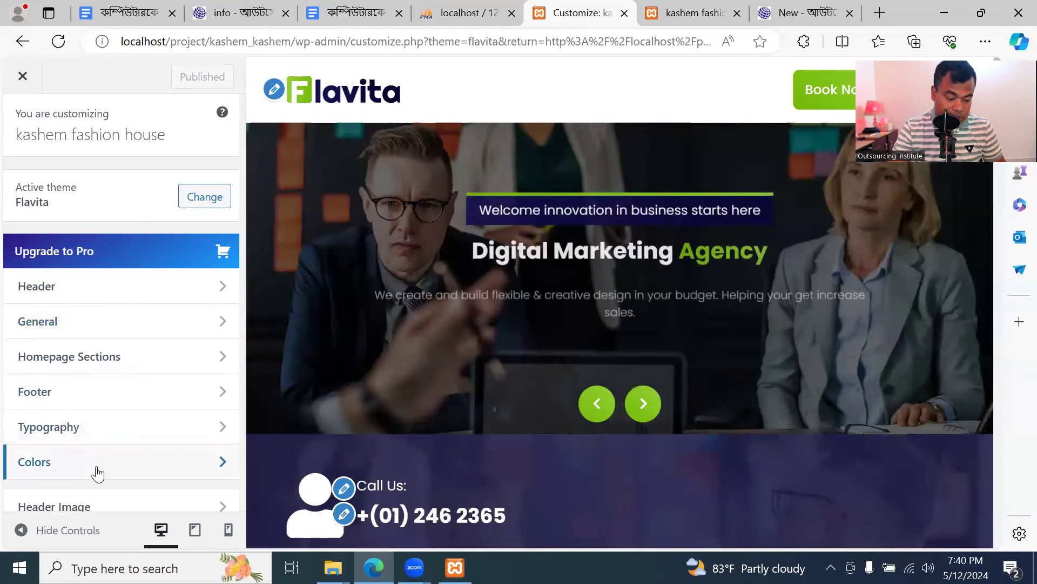
scroll(97, 474, "down", 3)
Open Header > Site Identity showing the logo, title 'kashem fashion house' and logo width 140
scroll(105, 458, "up", 3)
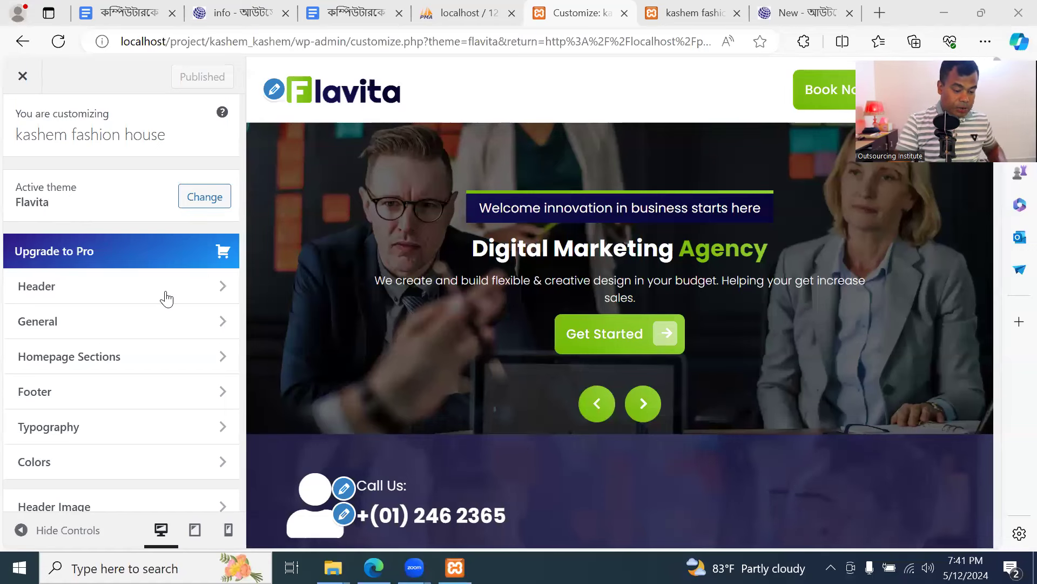
left_click(166, 298)
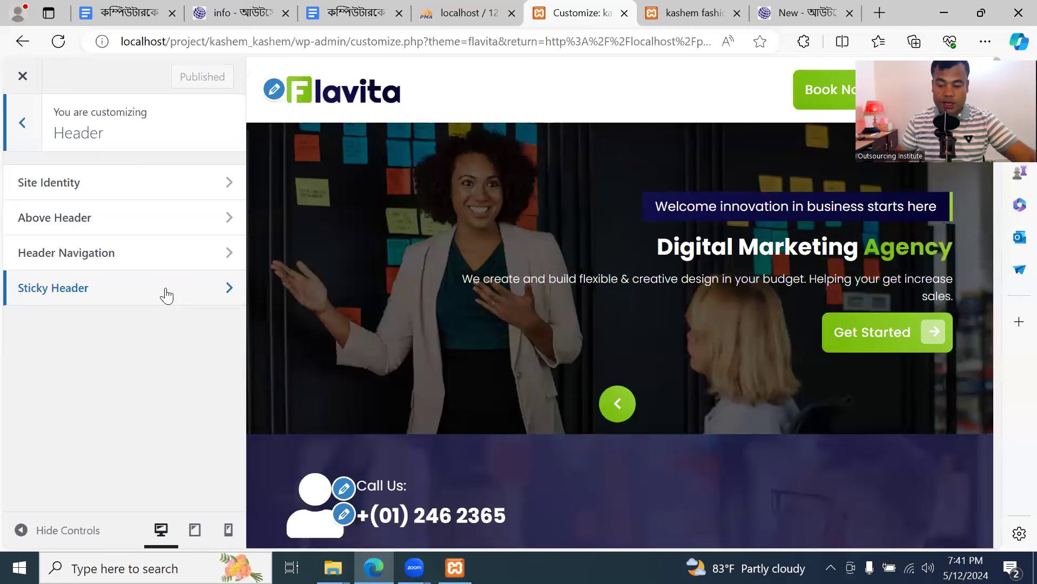
left_click(22, 123)
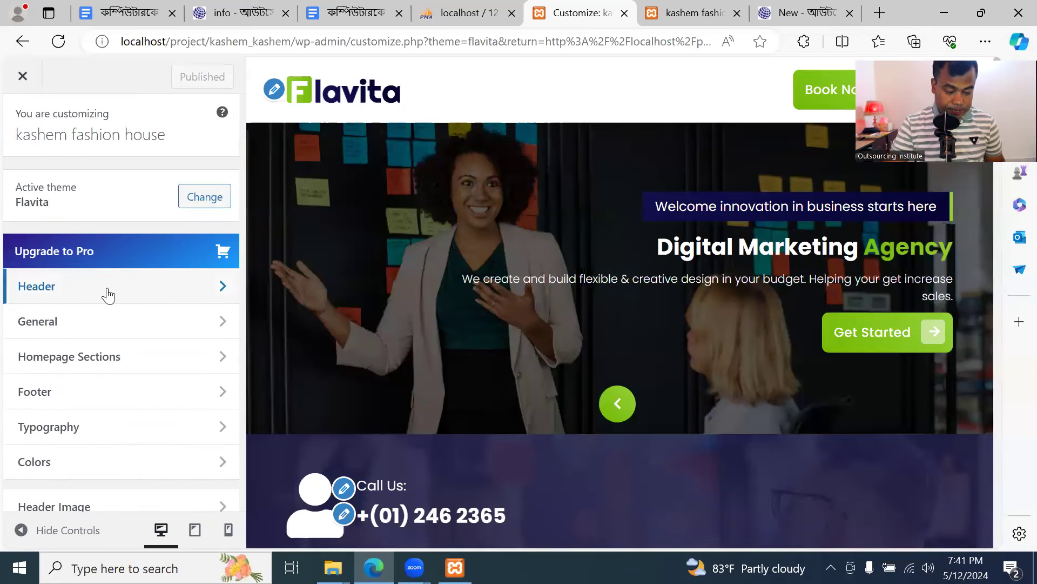
left_click(108, 294)
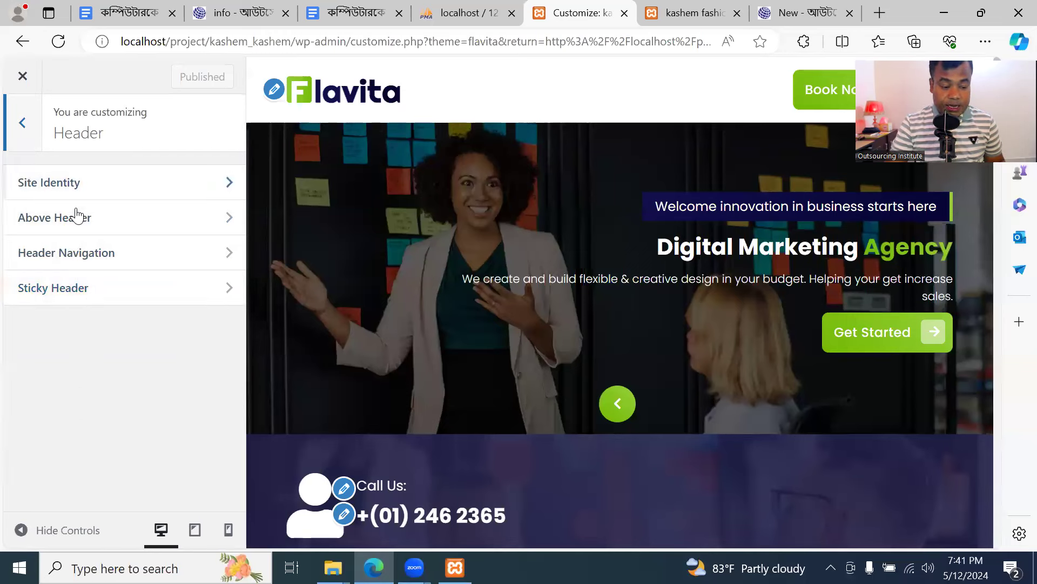
left_click(153, 191)
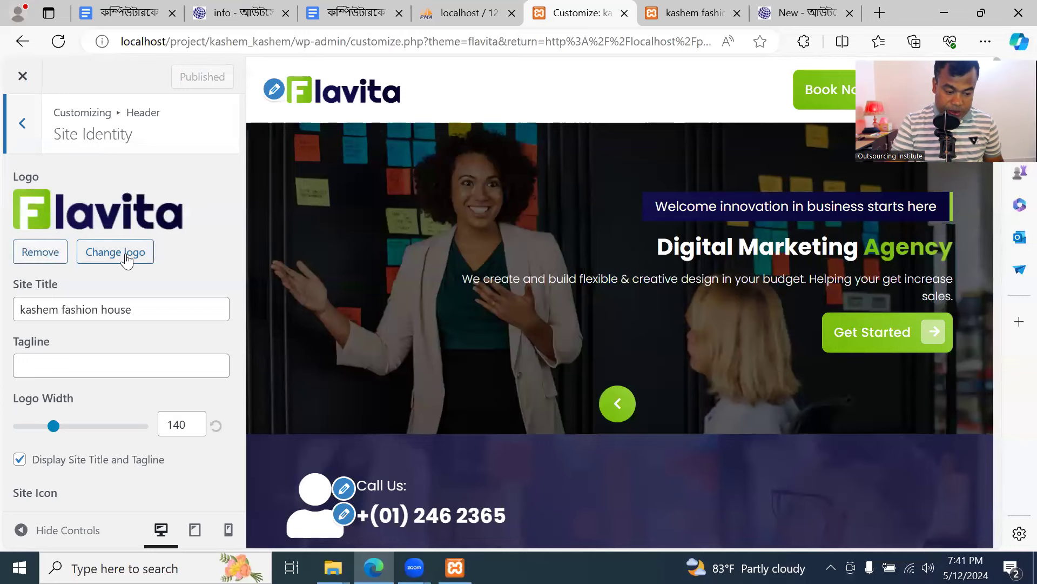
left_click(880, 13)
Go to canva.com and search for 'logo' templates
type("ca")
key("Return")
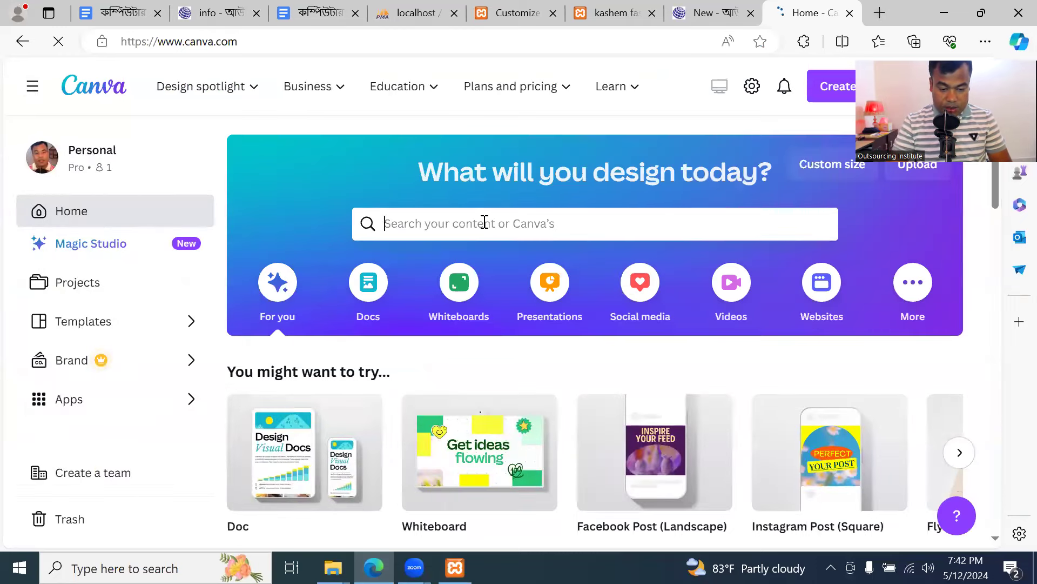
left_click(485, 223)
type("lo")
key("BackSpace")
type("logo")
key("Return")
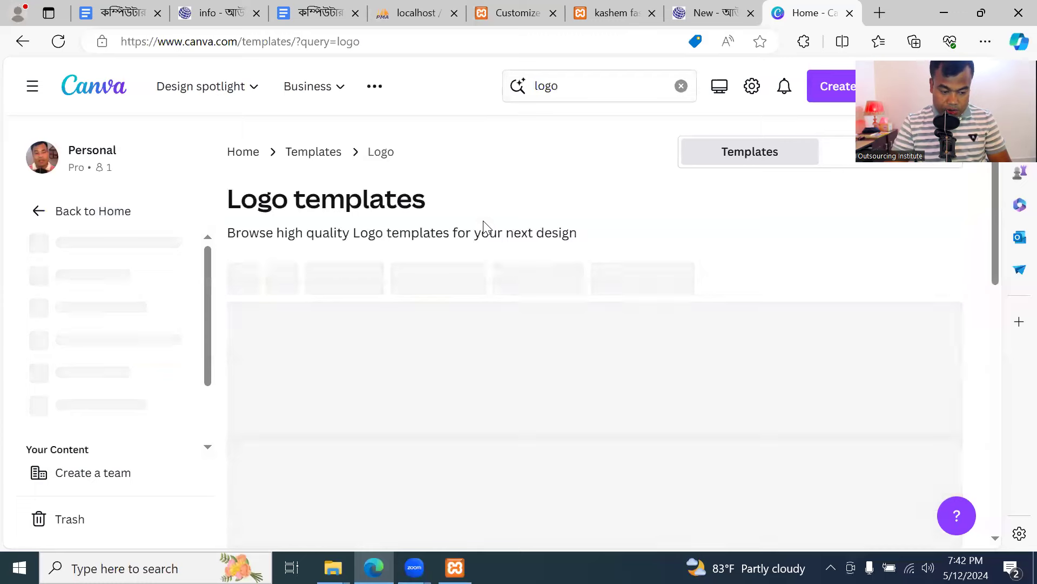
Open the Black & Blue Minimalist Modern Initial Font Logo template for editing
scroll(523, 309, "down", 2)
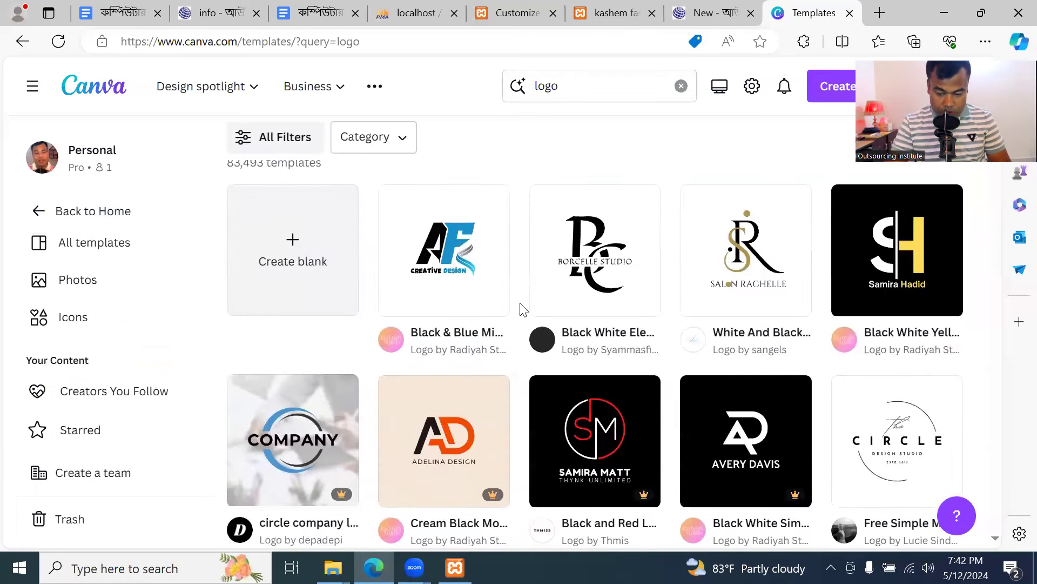
scroll(524, 334, "down", 4)
scroll(521, 337, "up", 5)
left_click(457, 322)
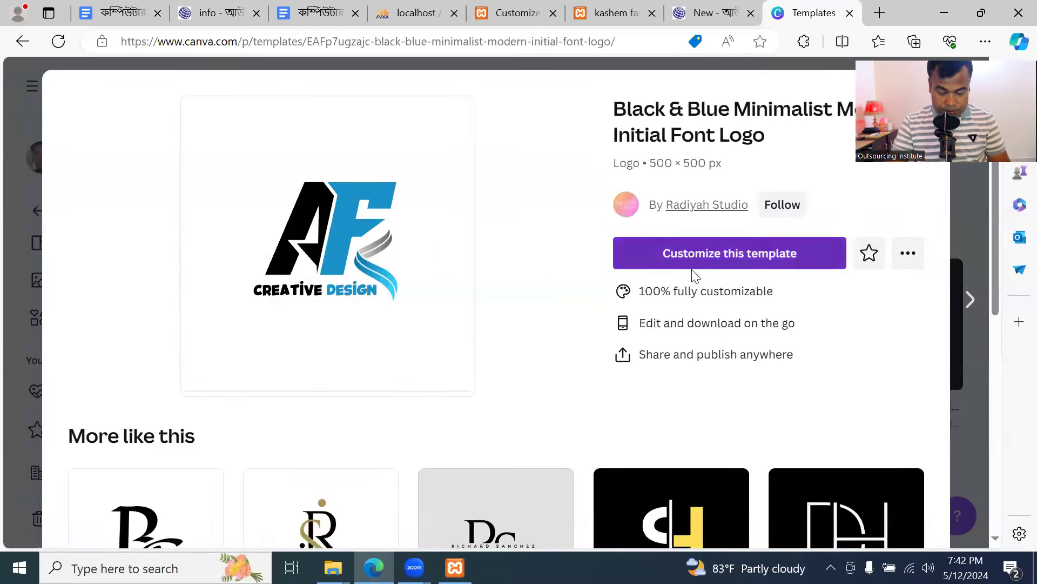
left_click(673, 261)
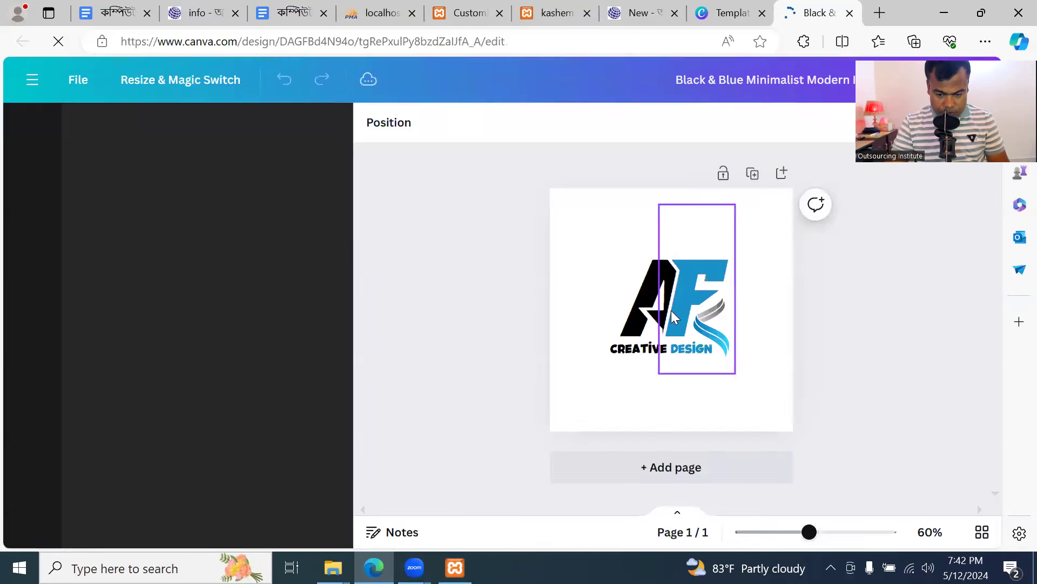
Change the initials AF to KF and CREATIVE DESIGN to KASHEM FASHION
double_click(668, 306)
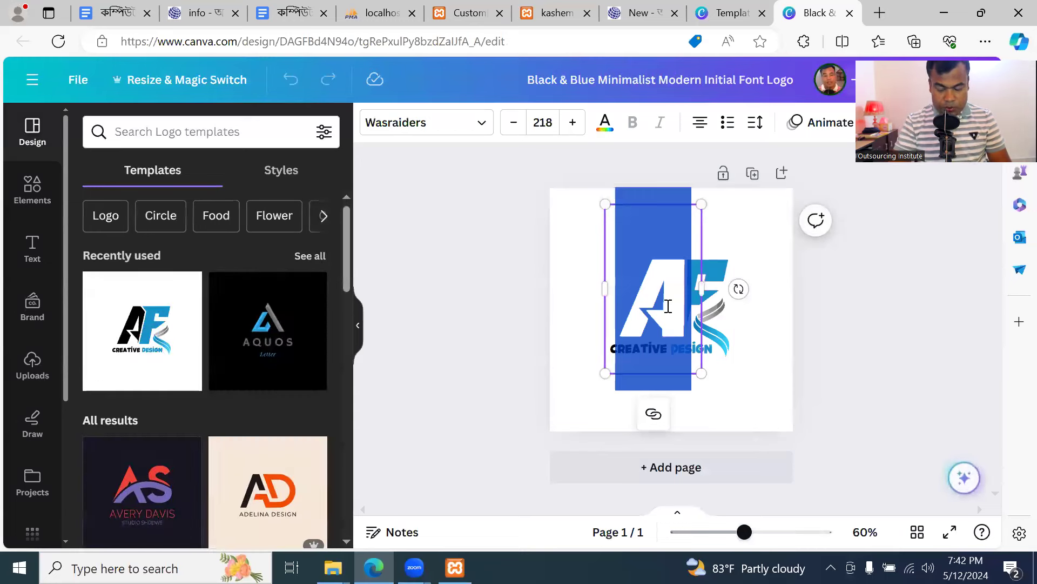
type("K")
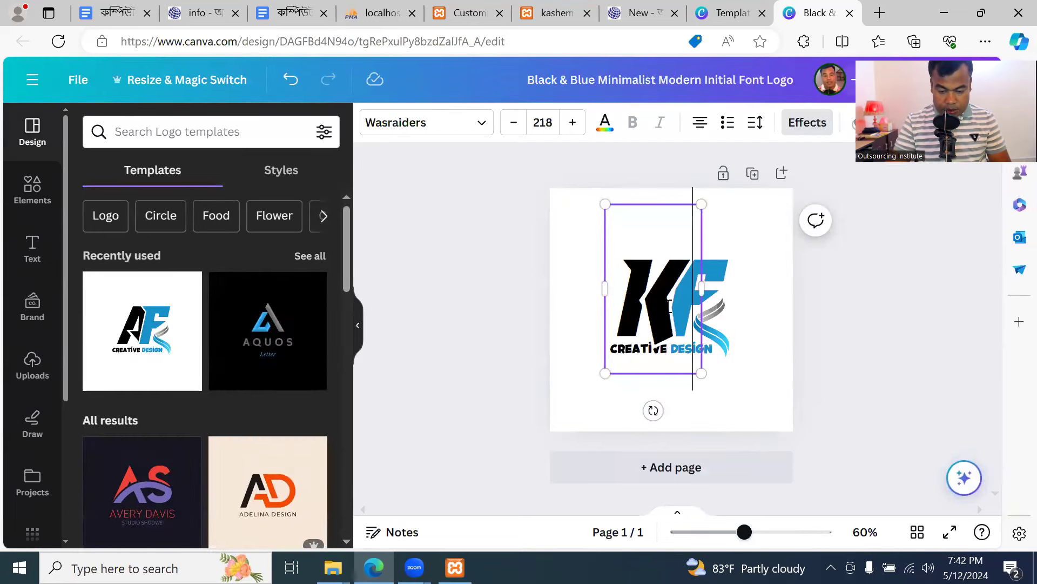
left_click(685, 362)
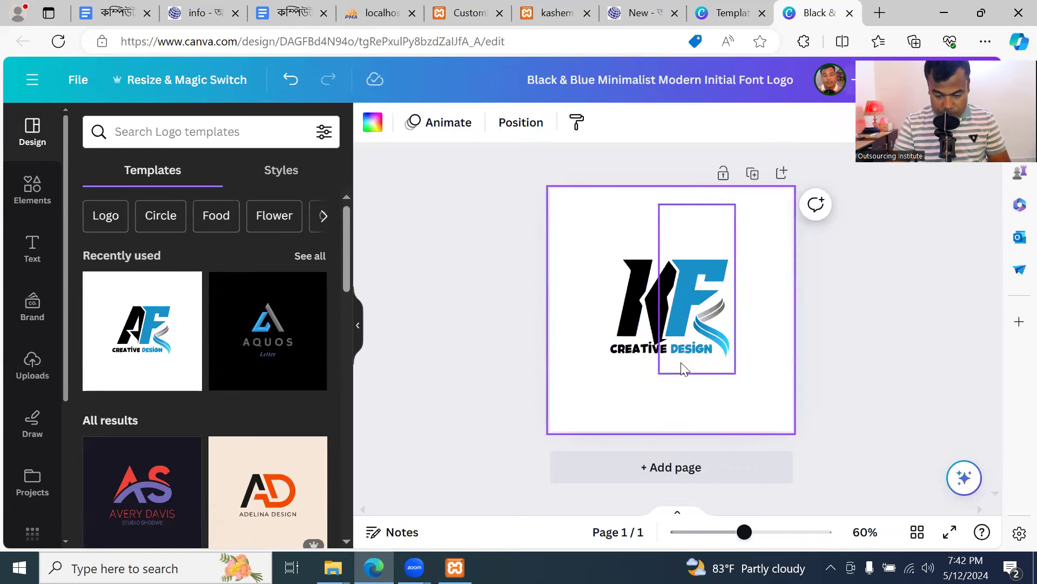
double_click(643, 355)
type("KASHEM")
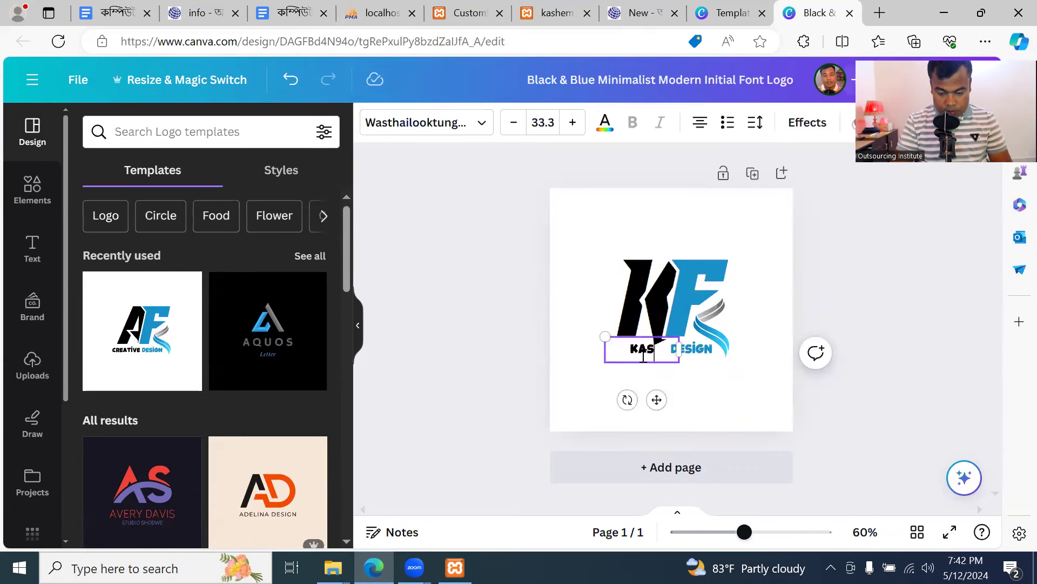
double_click(697, 354)
type("F")
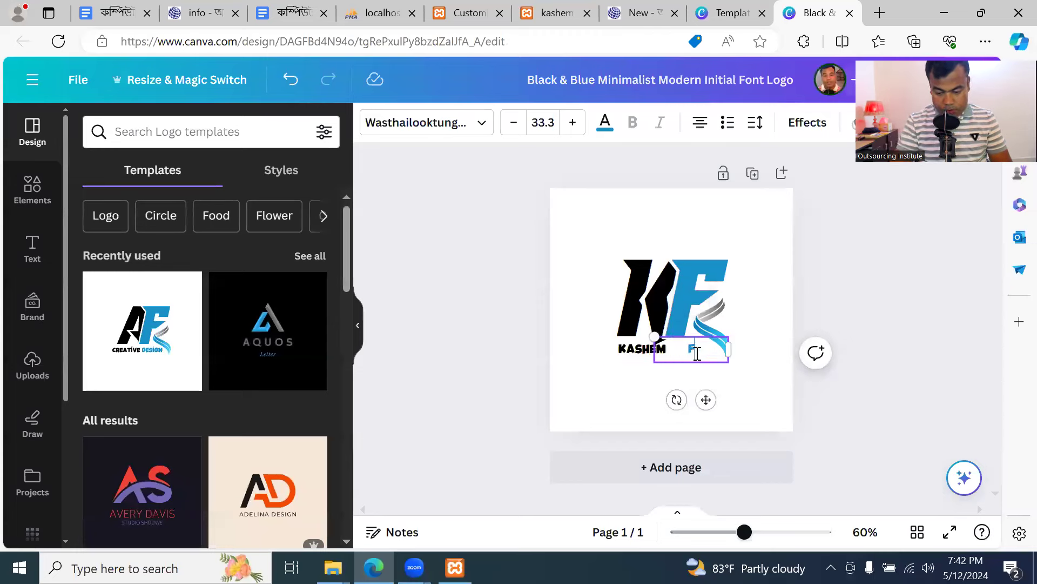
type("ASHION")
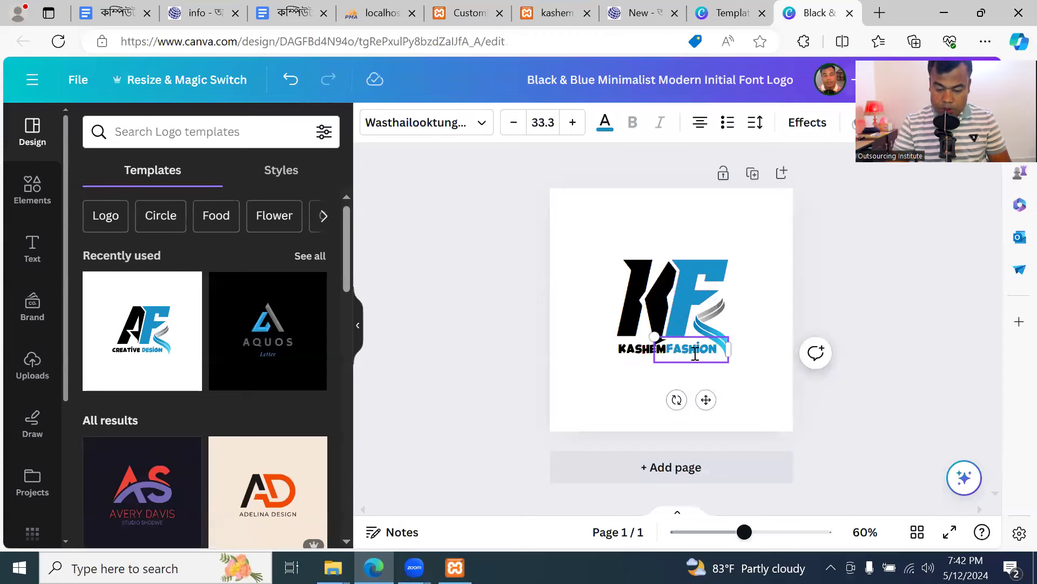
left_click(768, 372)
Select the blue F, the swoosh shape, then the page and its background colours
left_click(701, 283)
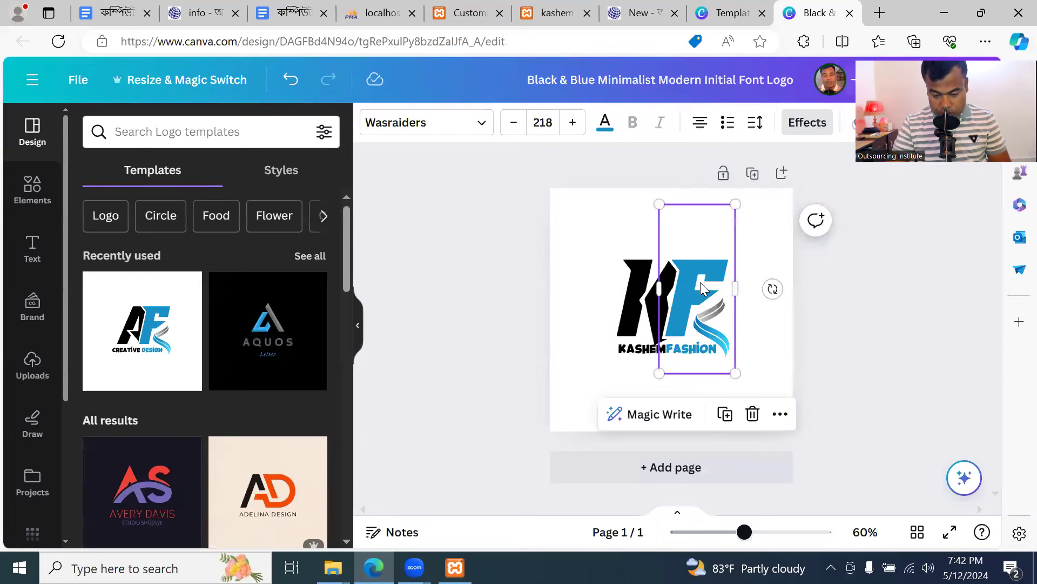
left_click(726, 339)
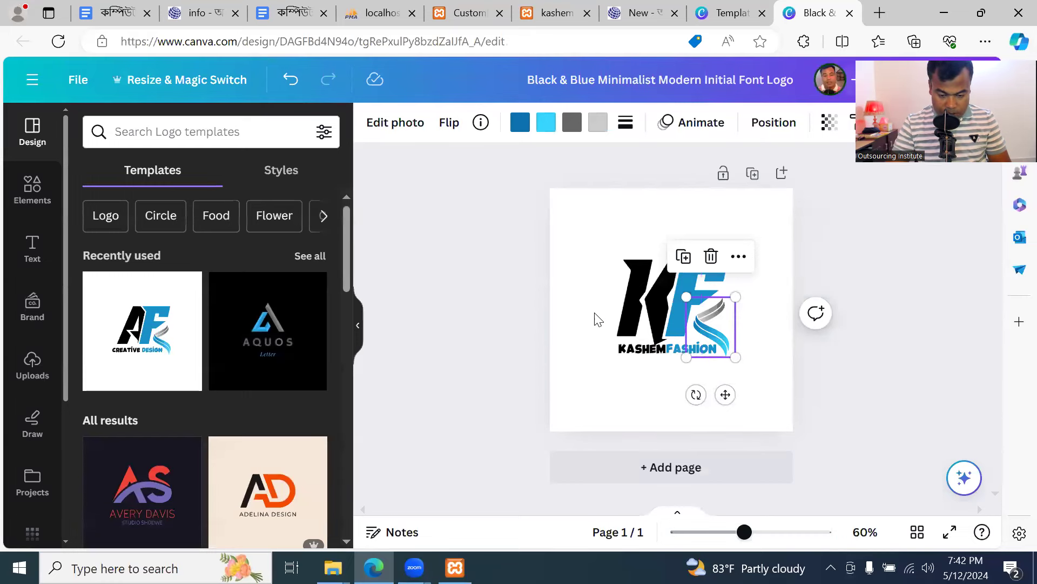
left_click(581, 329)
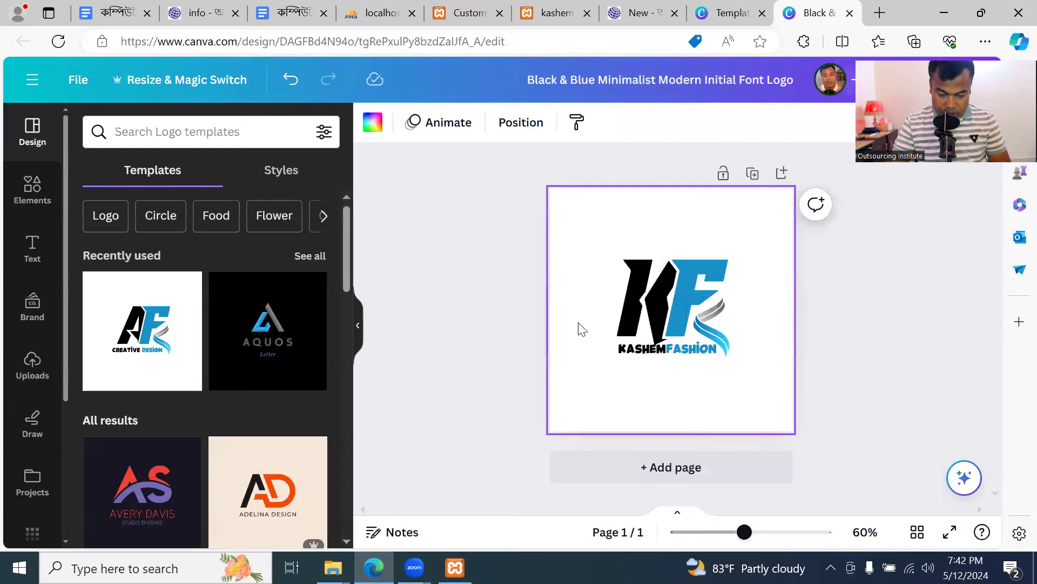
left_click(373, 122)
Make the page background black and glance at the template and Customizer tabs
left_click(138, 221)
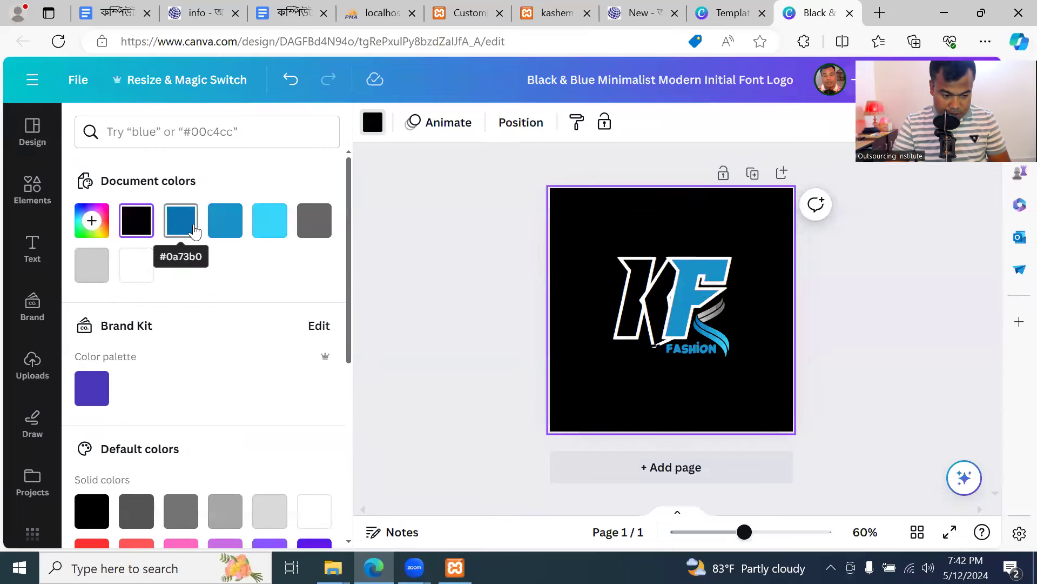
left_click(724, 13)
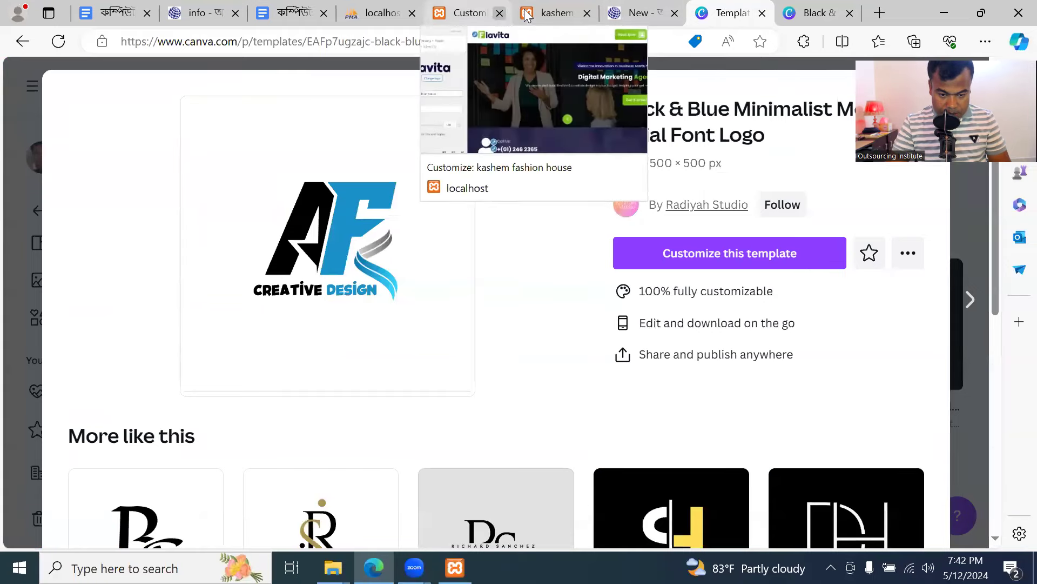
left_click(548, 13)
left_click(819, 12)
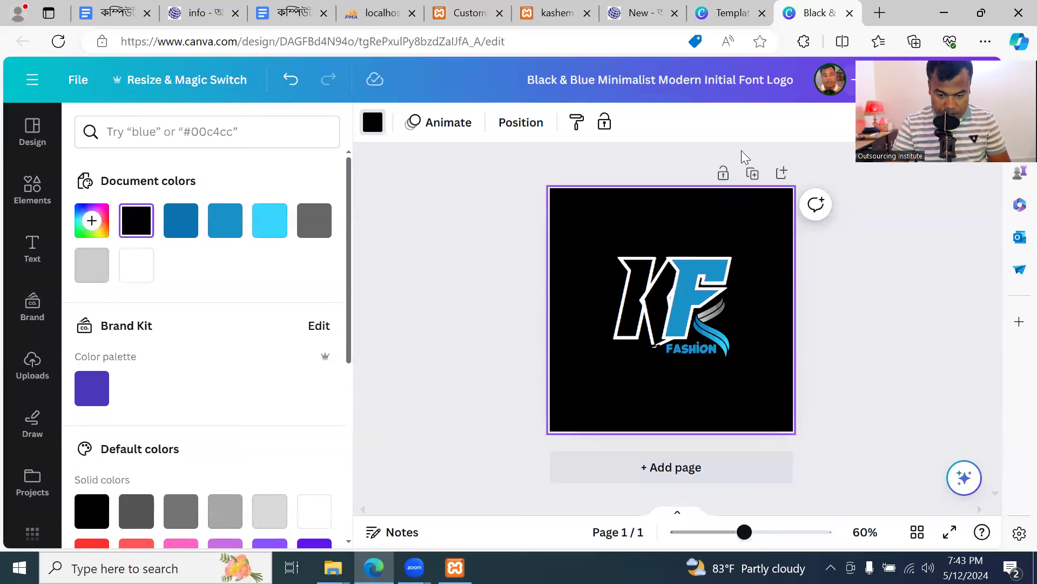
Try green shades and gradients, settling on the teal-to-green gradient background
scroll(214, 355, "down", 5)
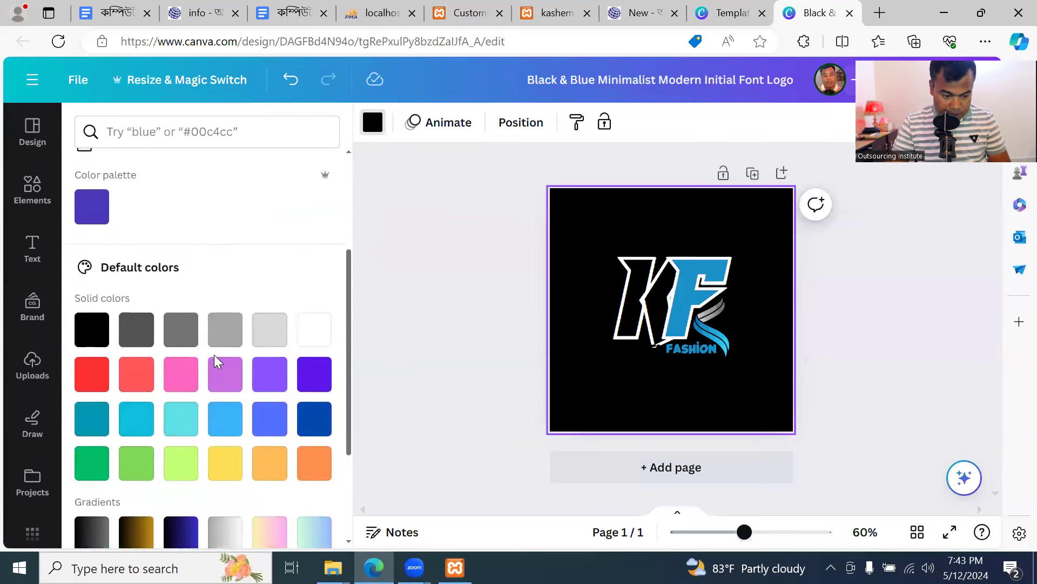
left_click(174, 412)
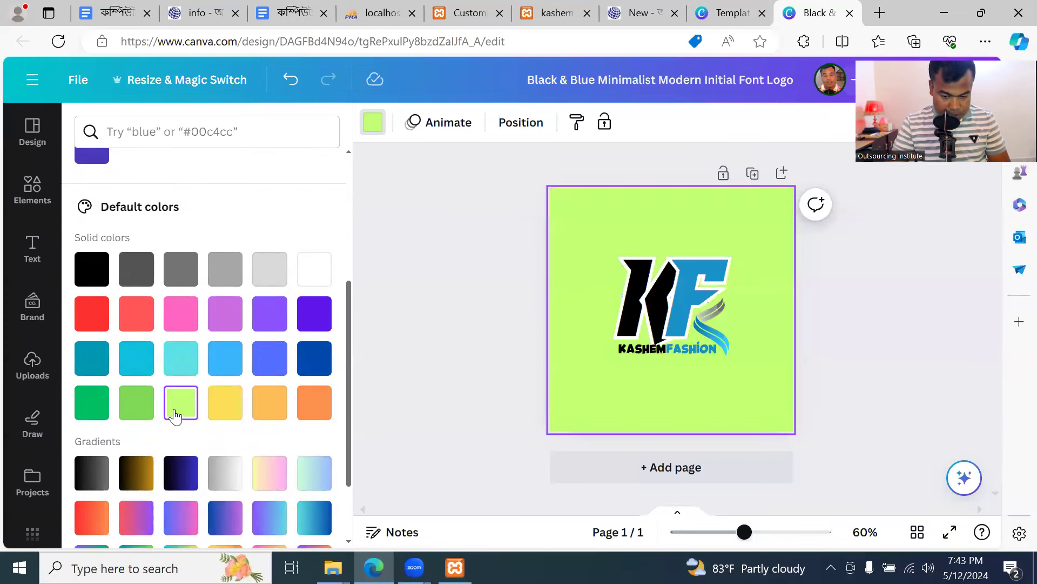
left_click(145, 413)
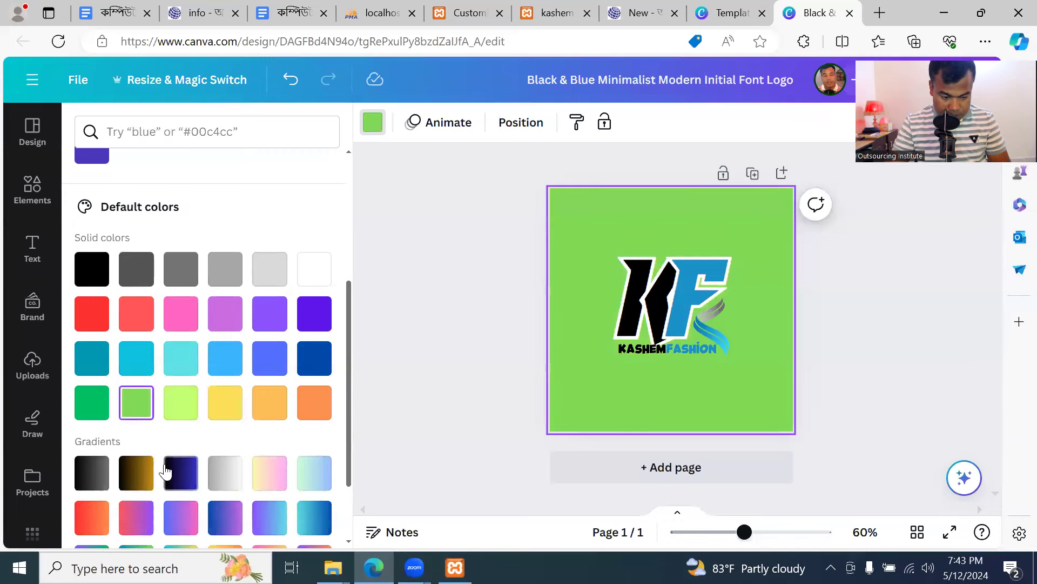
left_click(145, 475)
scroll(256, 462, "down", 2)
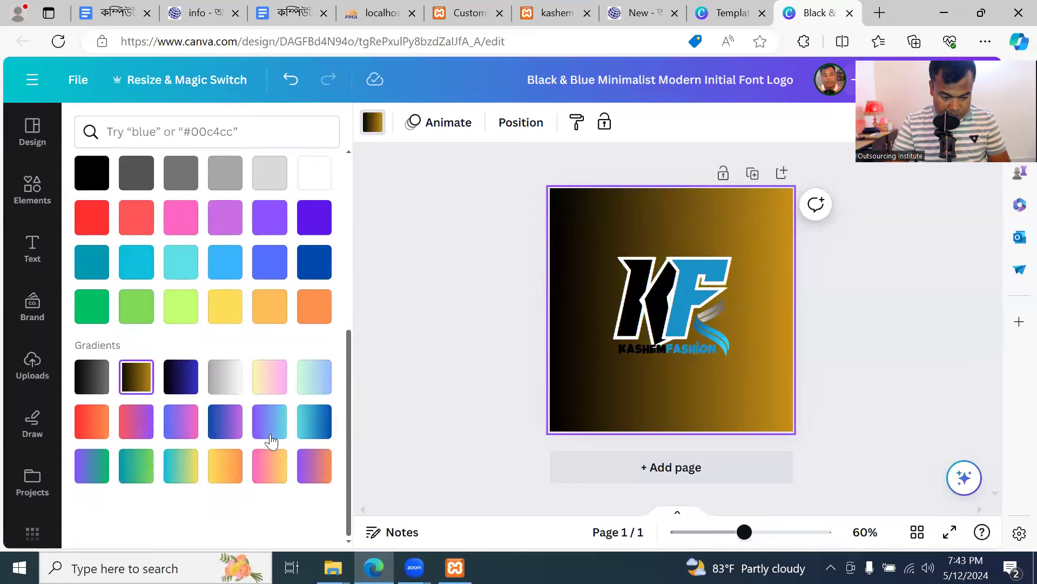
left_click(269, 435)
left_click(138, 468)
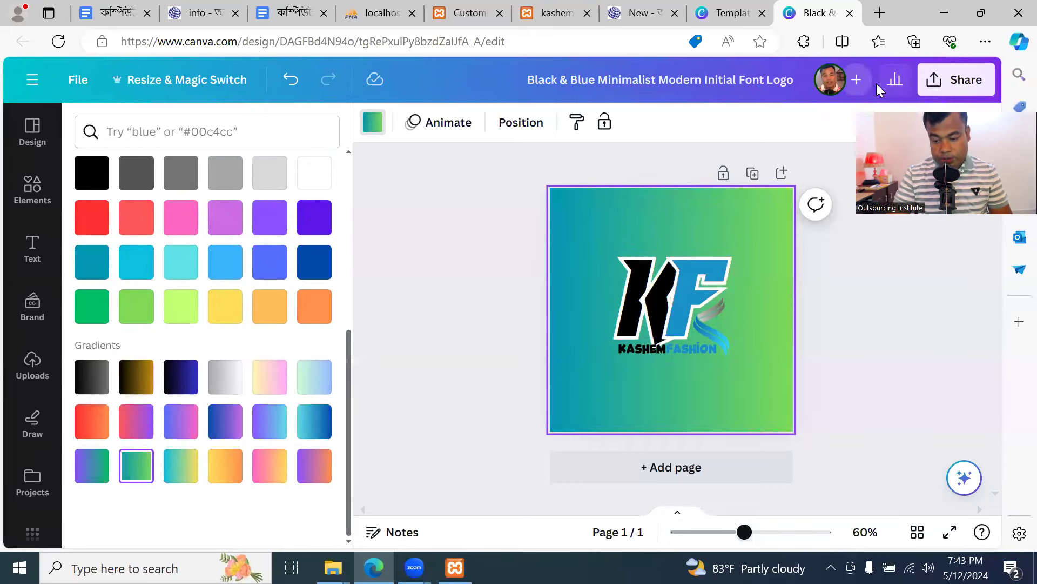
left_click(960, 84)
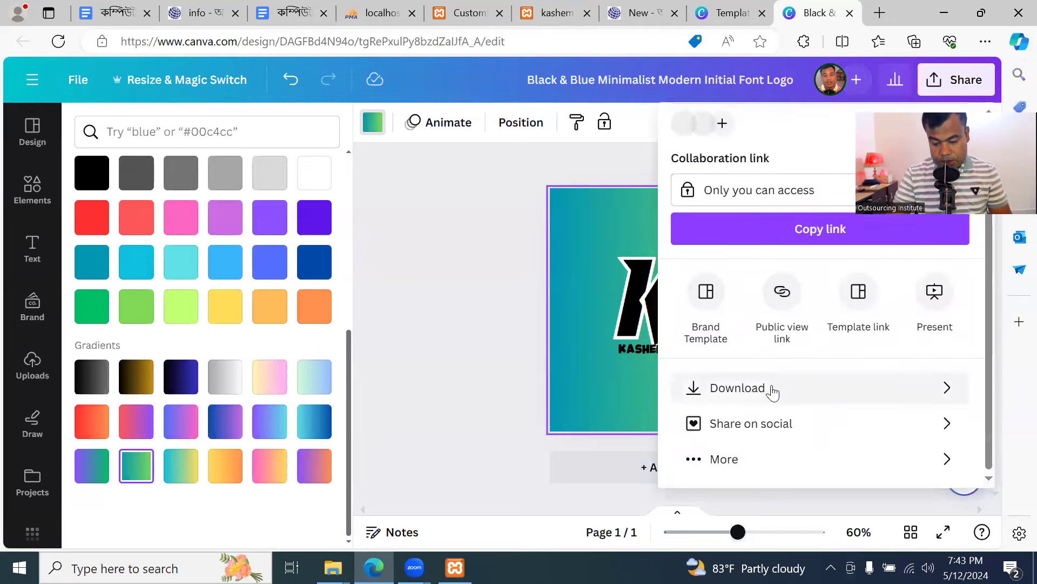
Download the gradient KF logo from Canva as a 500 × 500 PNG, then return to the Customizer
left_click(771, 388)
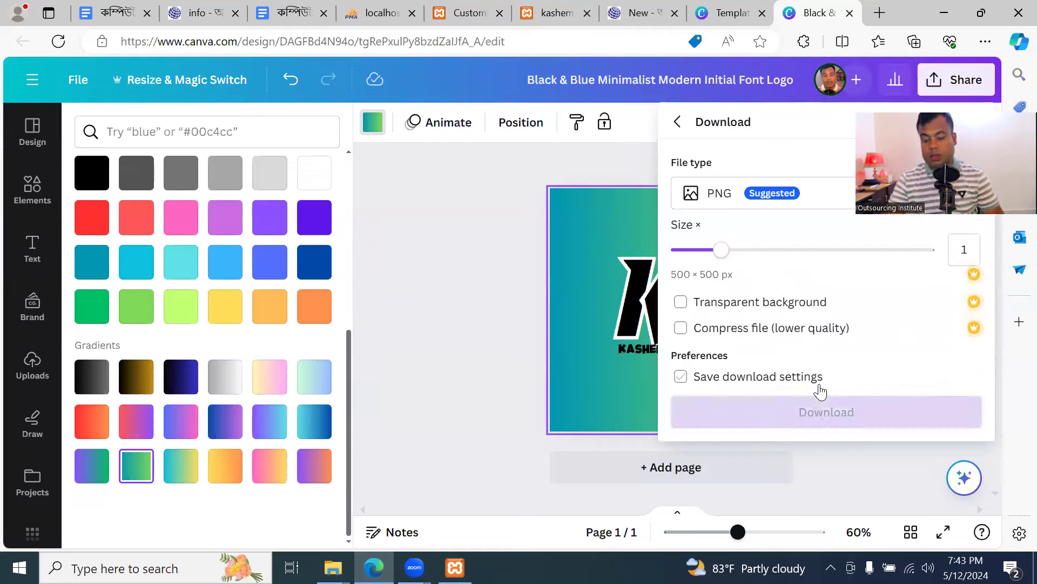
left_click(837, 411)
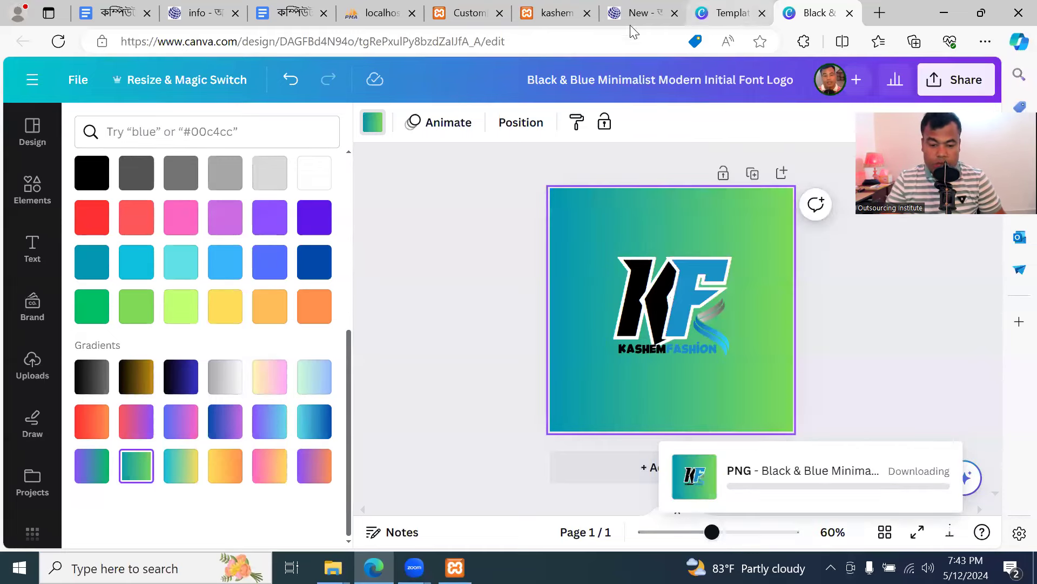
left_click(469, 15)
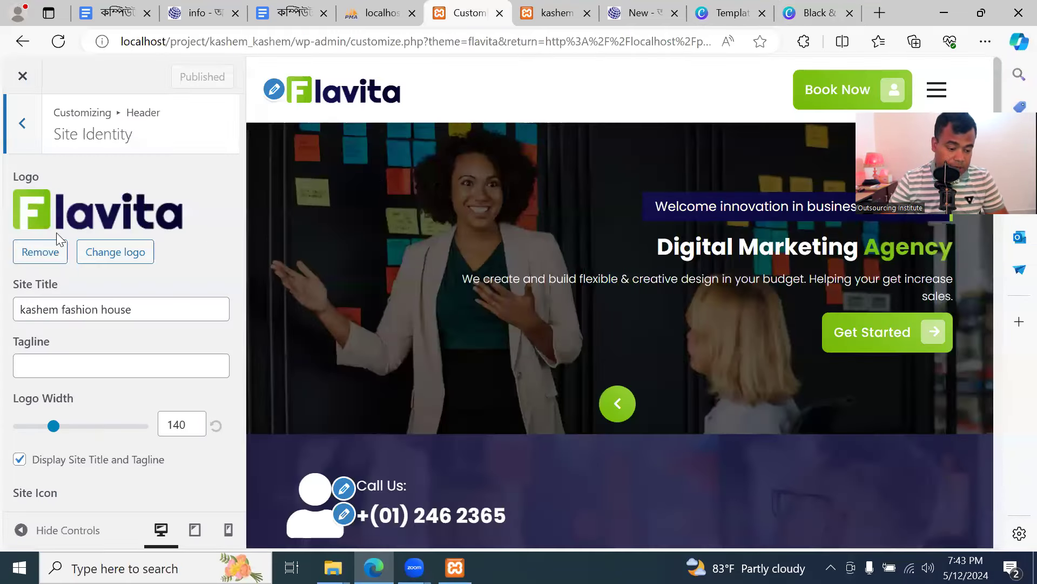
Upload the downloaded KF gradient PNG as the site logo without cropping, and publish
left_click(122, 258)
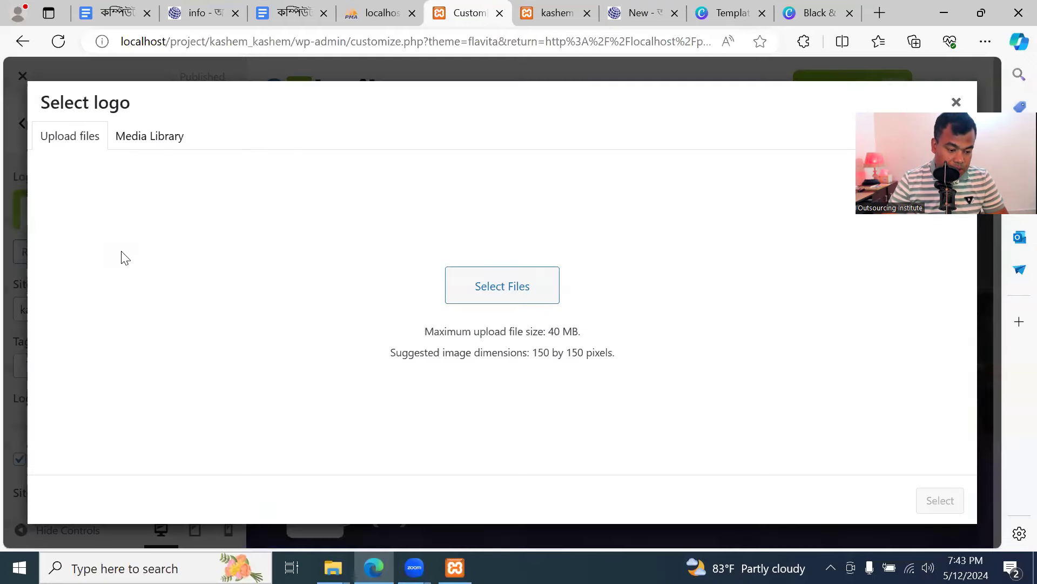
left_click(471, 346)
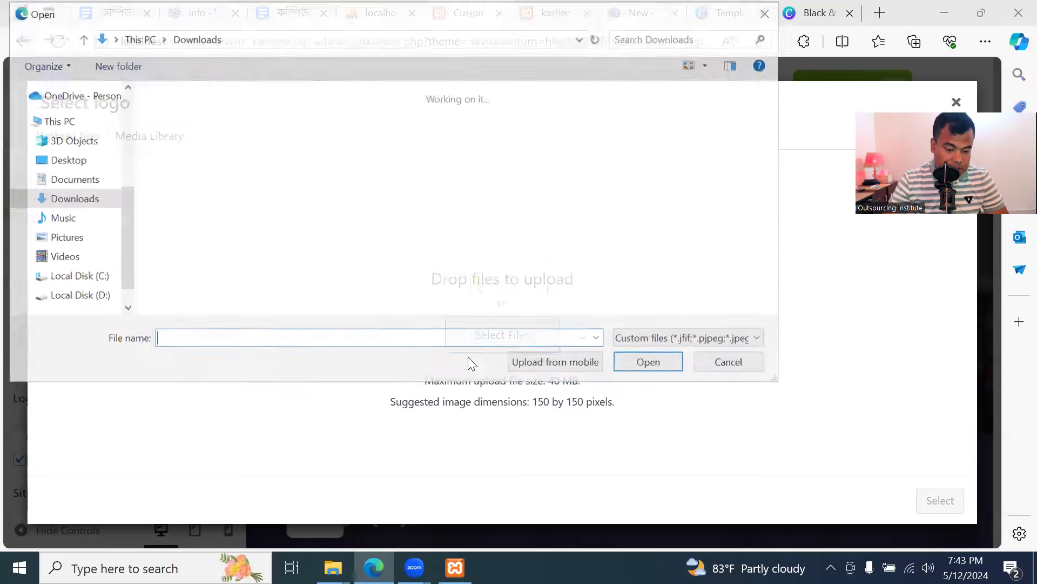
left_click(177, 141)
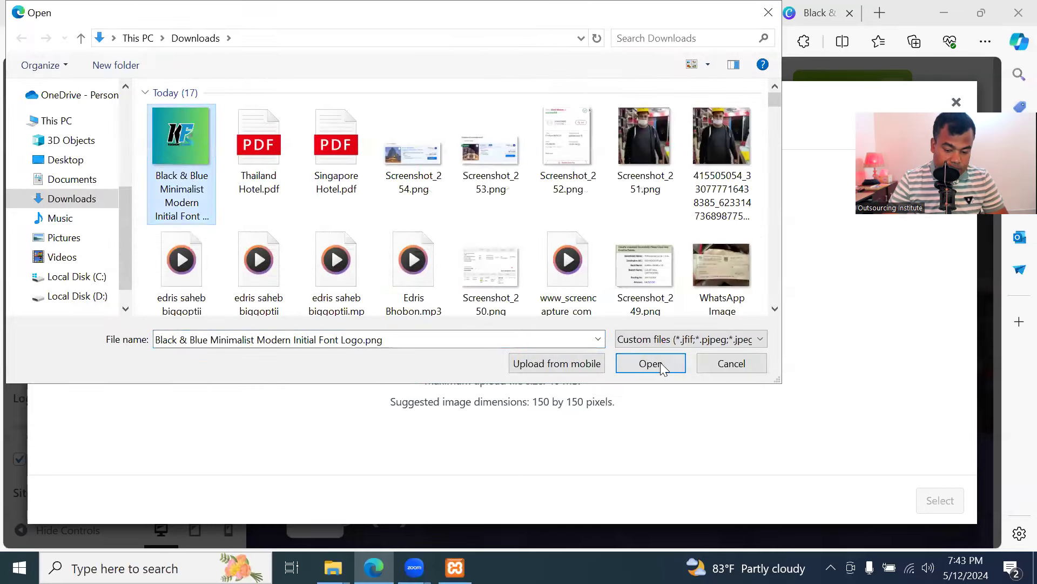
left_click(660, 362)
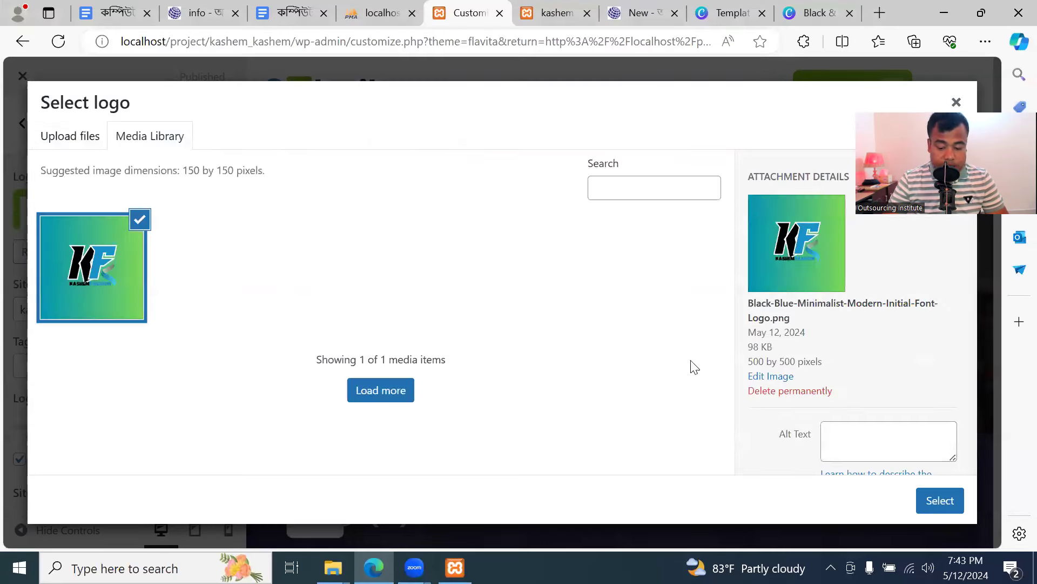
left_click(947, 496)
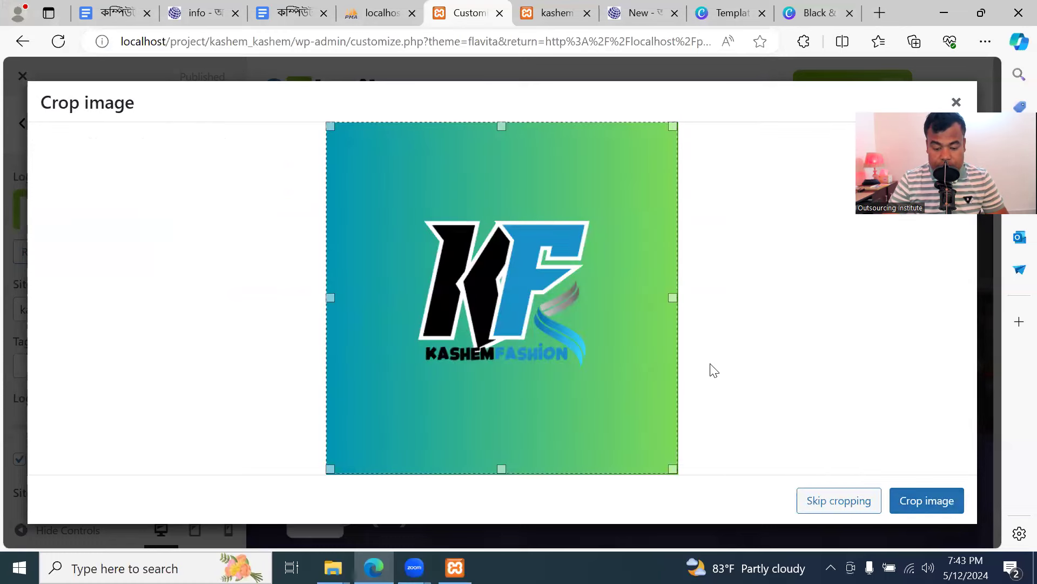
left_click(944, 501)
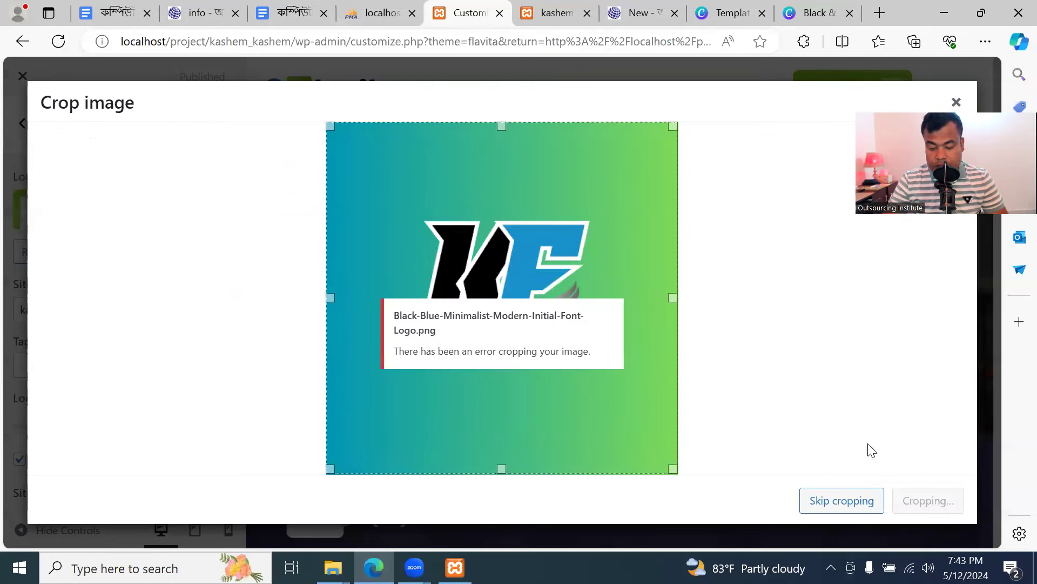
left_click(819, 501)
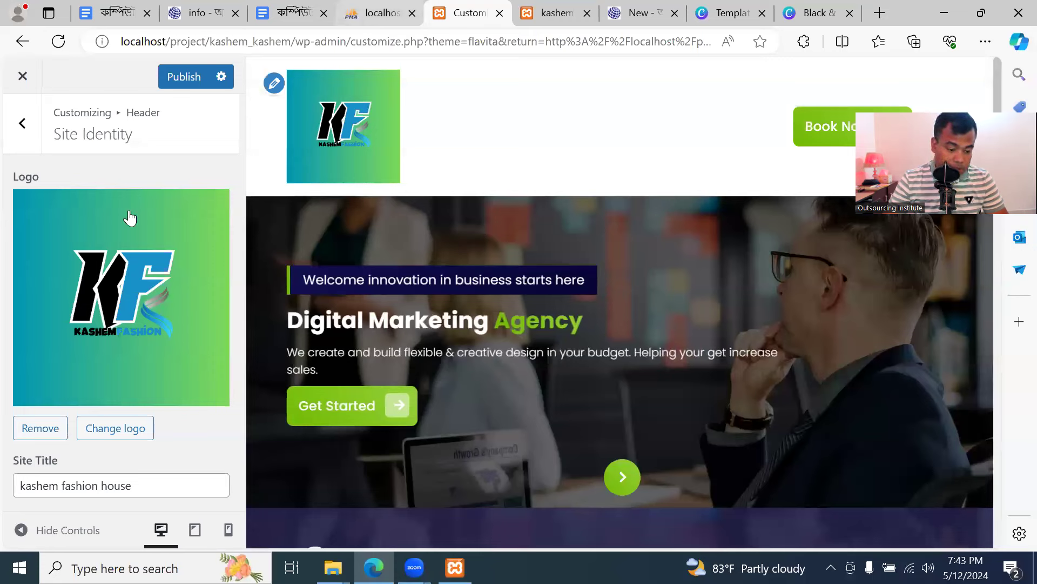
left_click(187, 76)
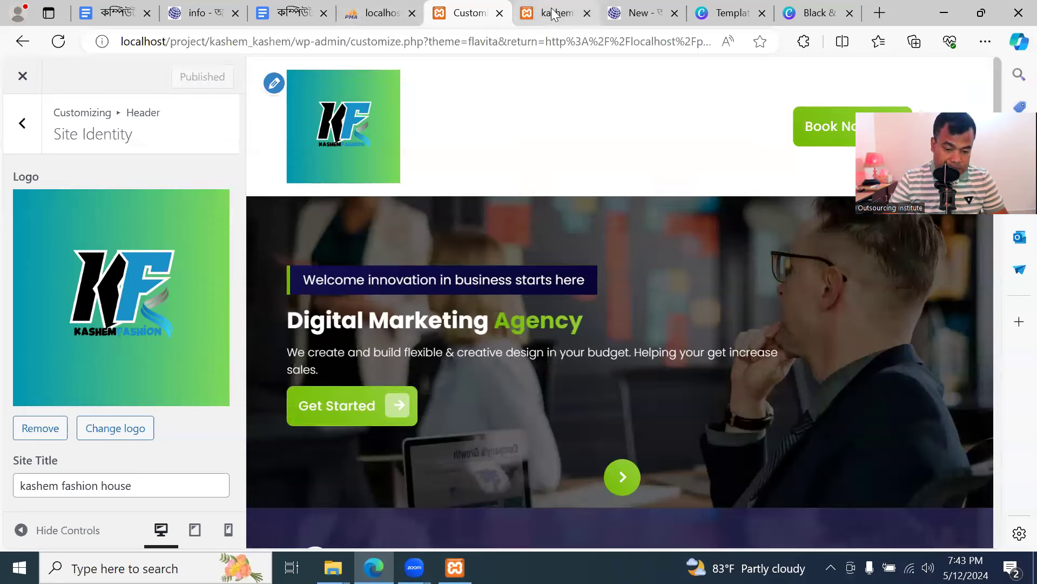
Reload the live site to check the new logo, then go back to the Canva design
left_click(554, 13)
left_click(59, 42)
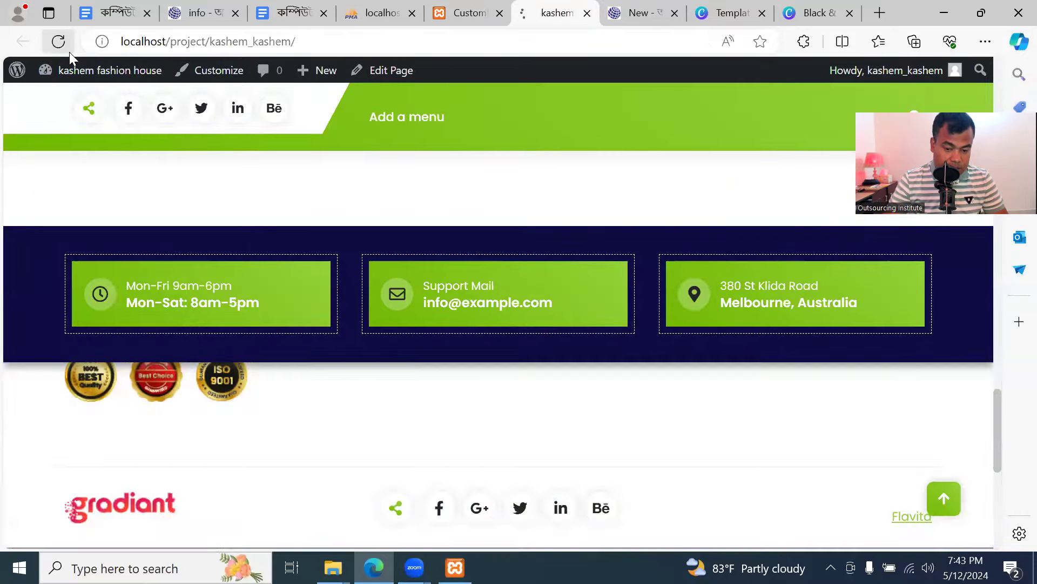
scroll(382, 284, "up", 15)
scroll(369, 277, "up", 10)
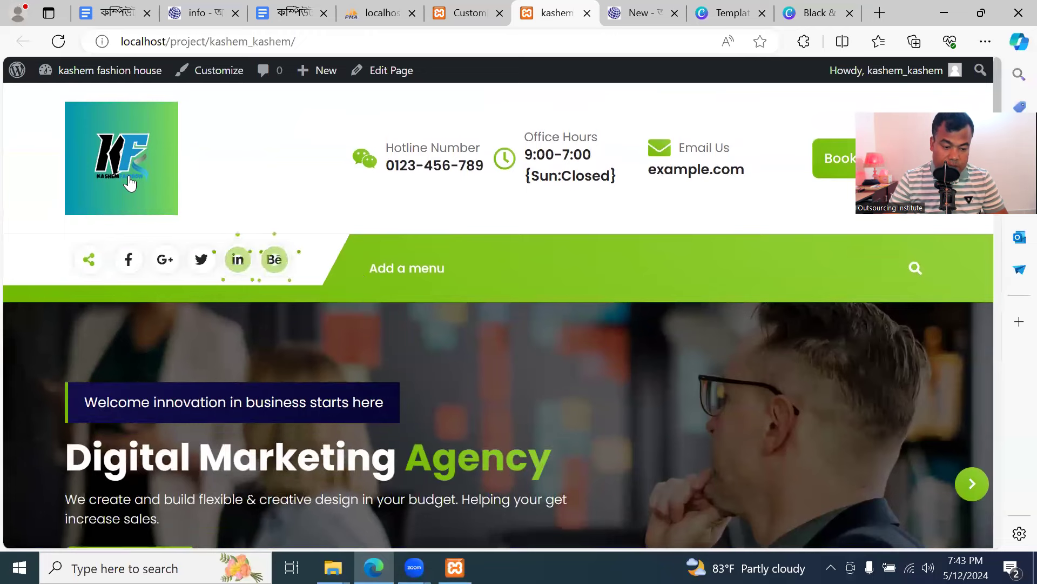
left_click(463, 13)
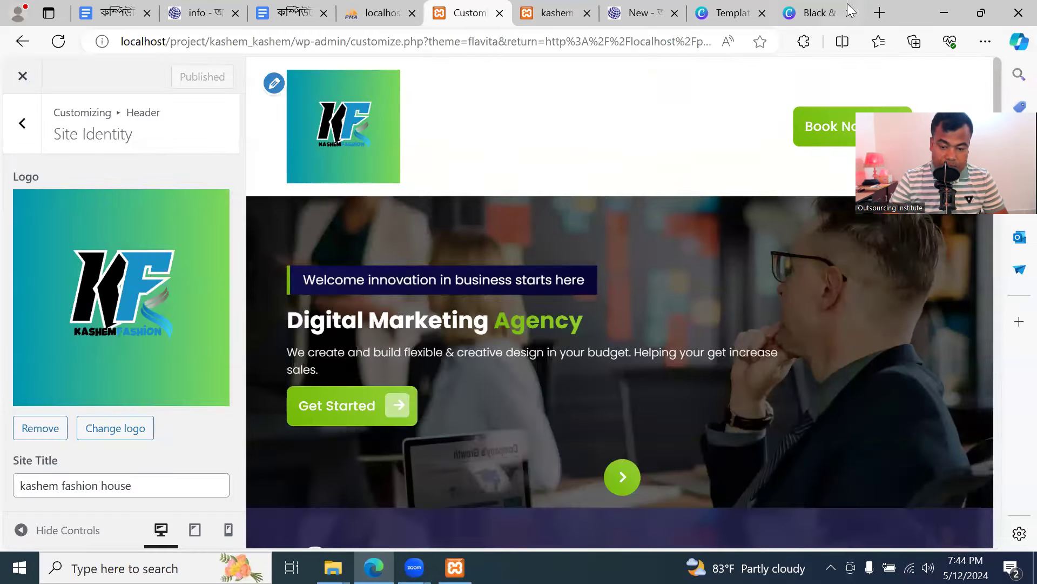
left_click(816, 13)
Change the Canva logo's page background colour to white
left_click(482, 216)
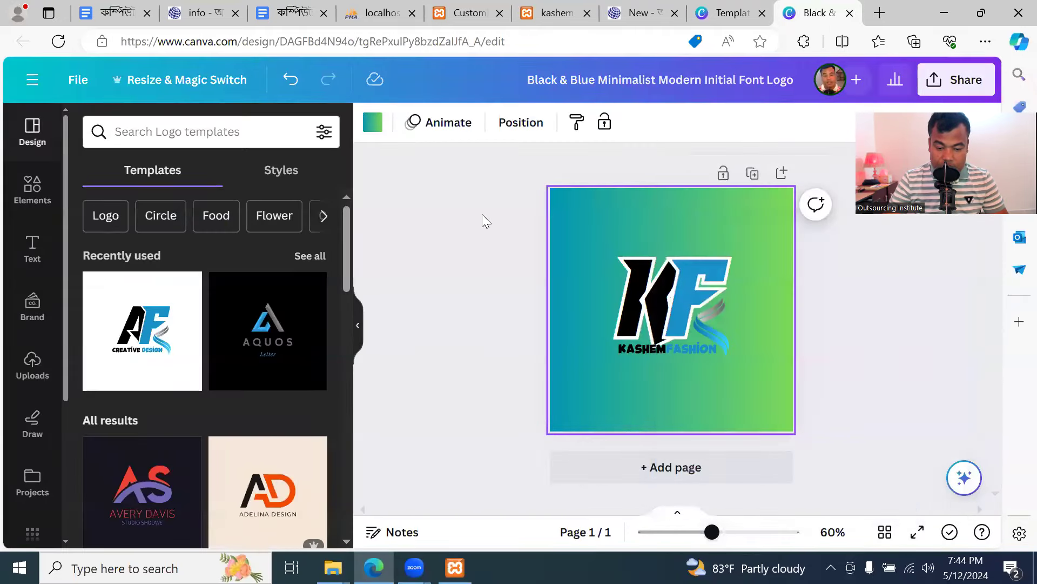
left_click(485, 241)
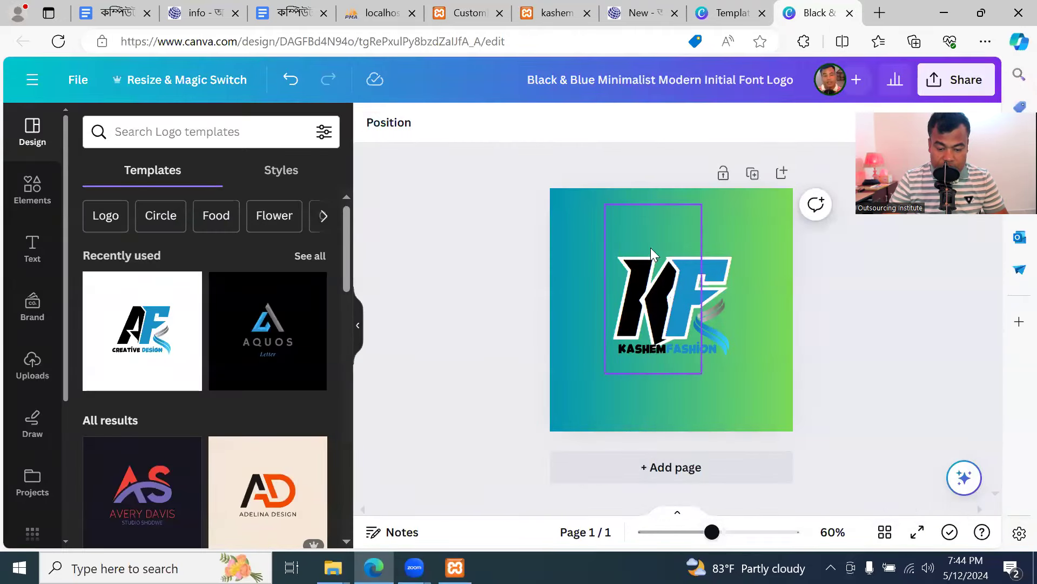
left_click(582, 246)
left_click(372, 123)
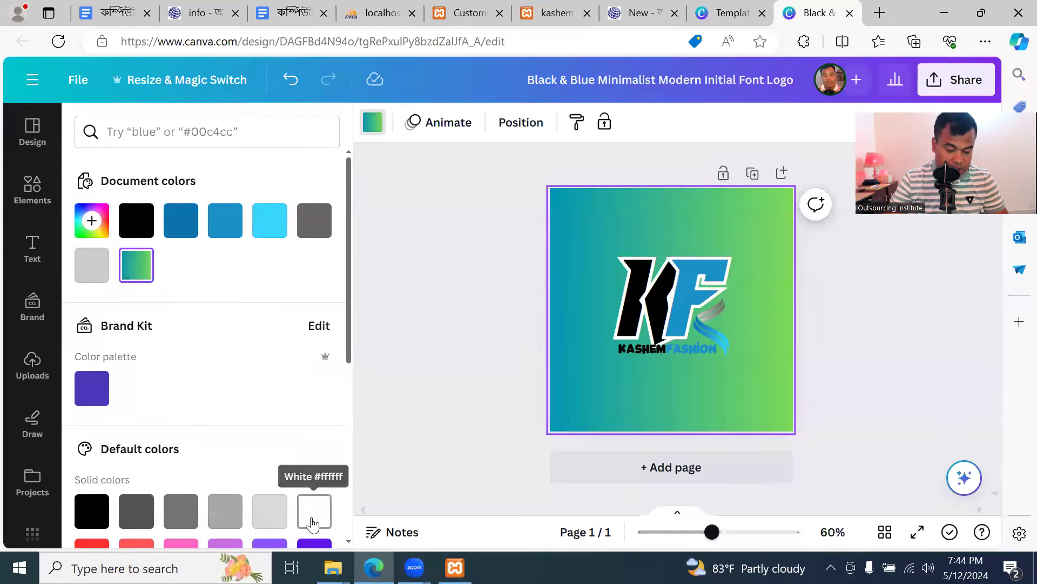
left_click(298, 526)
left_click(398, 328)
Download the white-background logo as a PNG and return to the Customizer
left_click(956, 83)
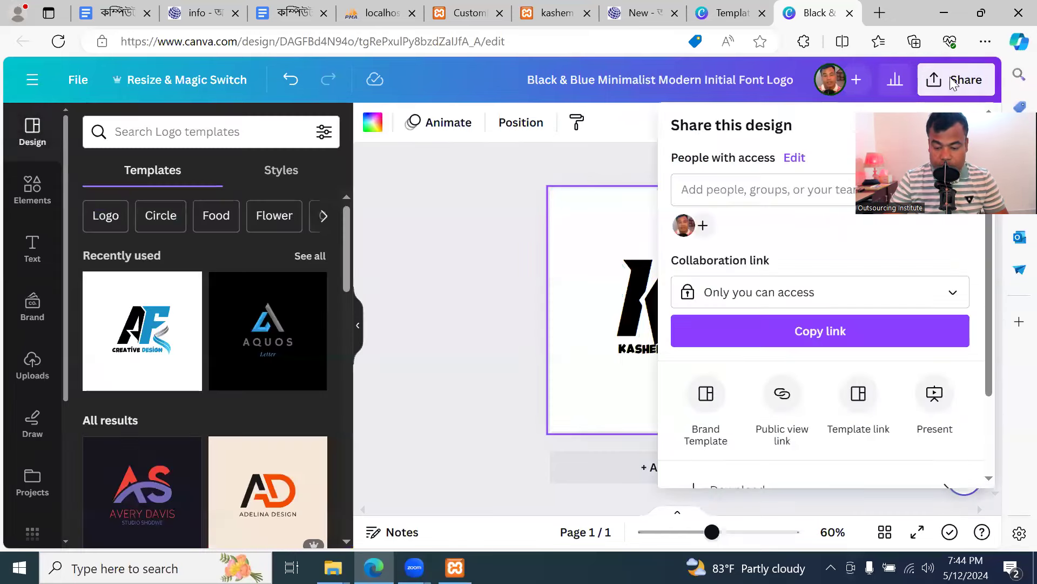
scroll(801, 352, "down", 2)
left_click(785, 390)
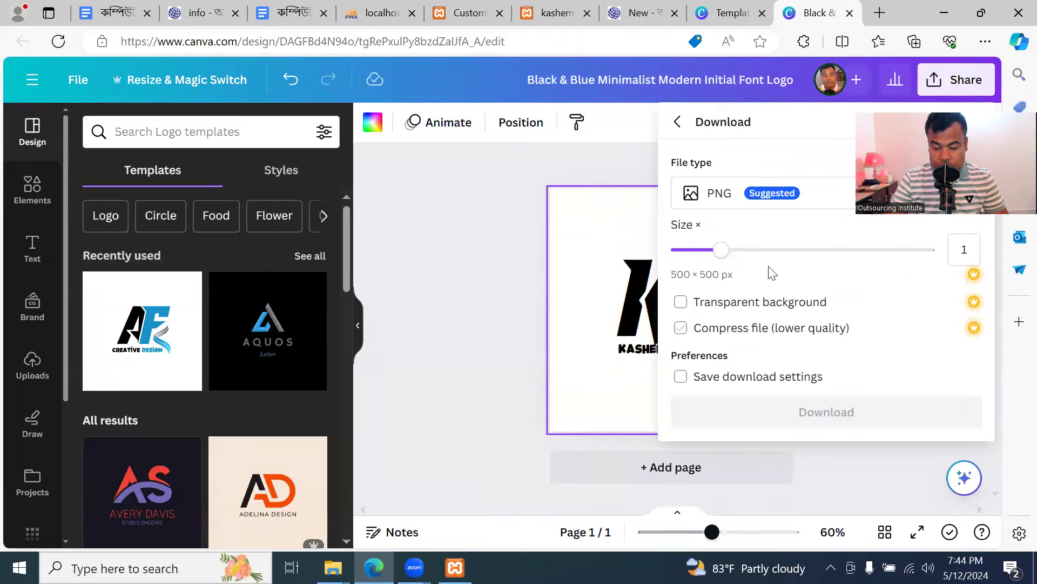
left_click(825, 411)
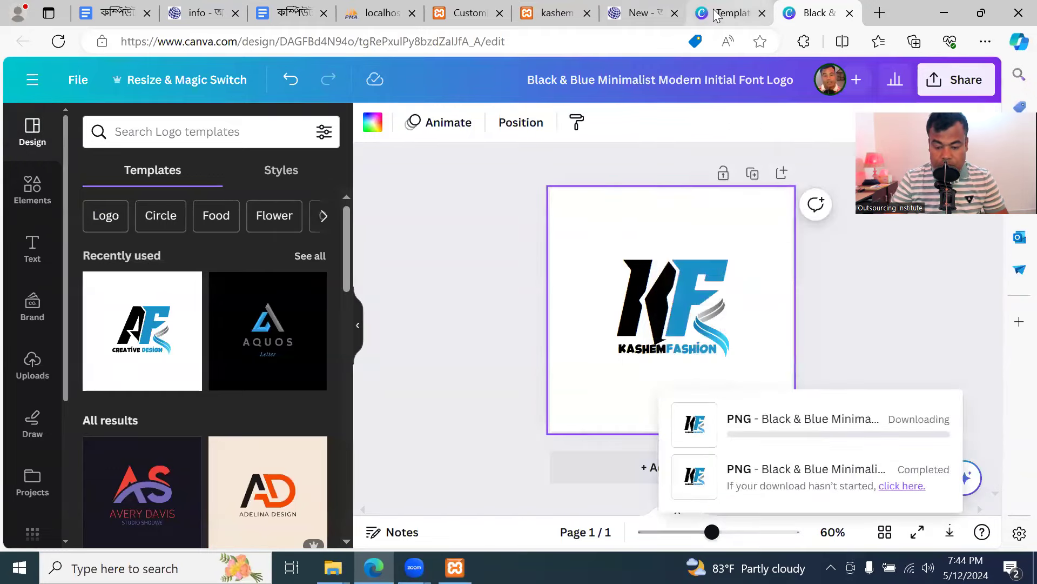
left_click(470, 15)
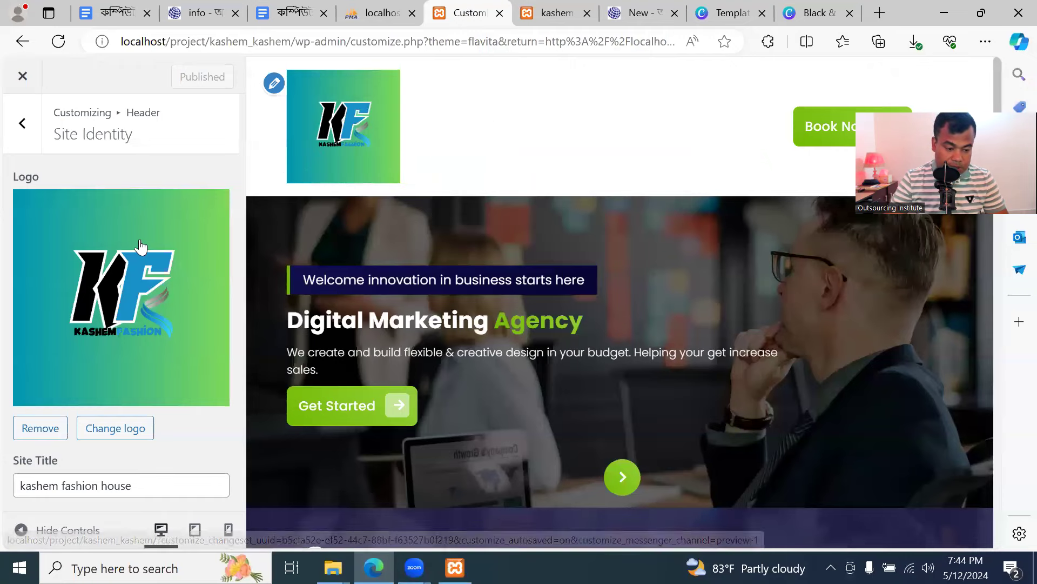
Start changing the site logo and compare the KF and Flavita logos in the media library
scroll(141, 390, "down", 3)
scroll(138, 389, "up", 3)
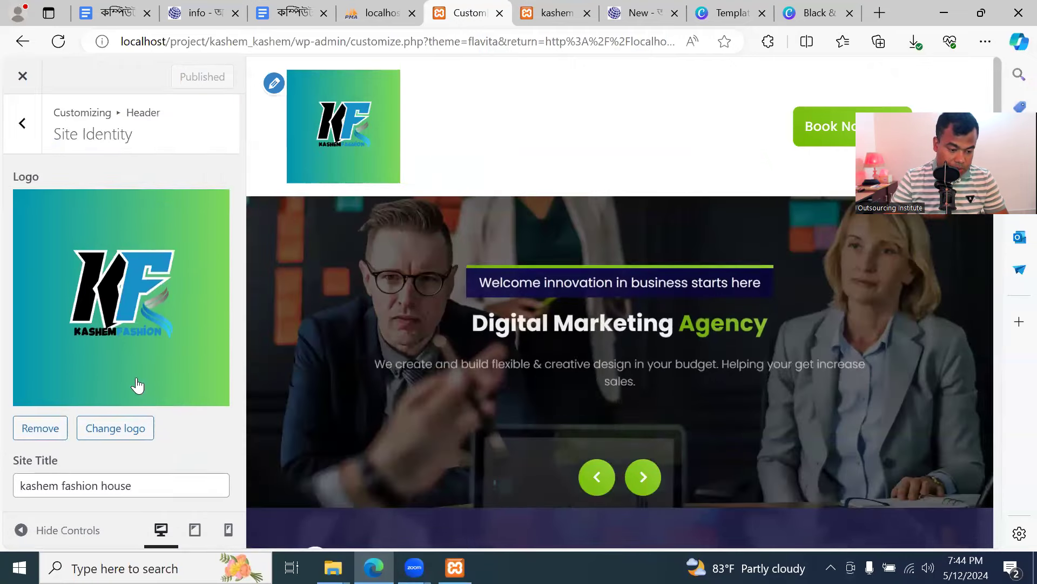
left_click(110, 429)
left_click(100, 265)
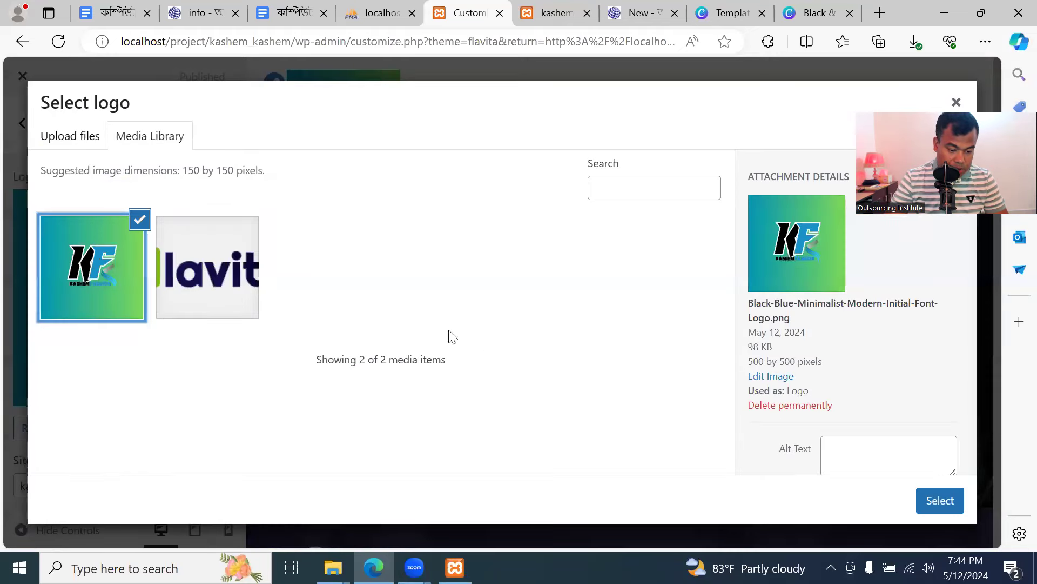
left_click(212, 270)
left_click(111, 267)
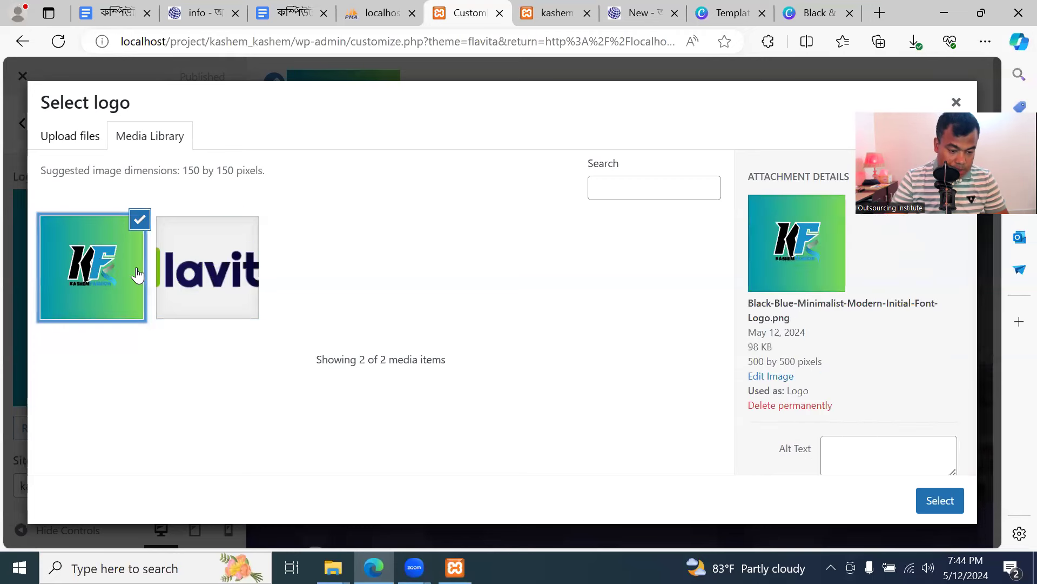
left_click(204, 271)
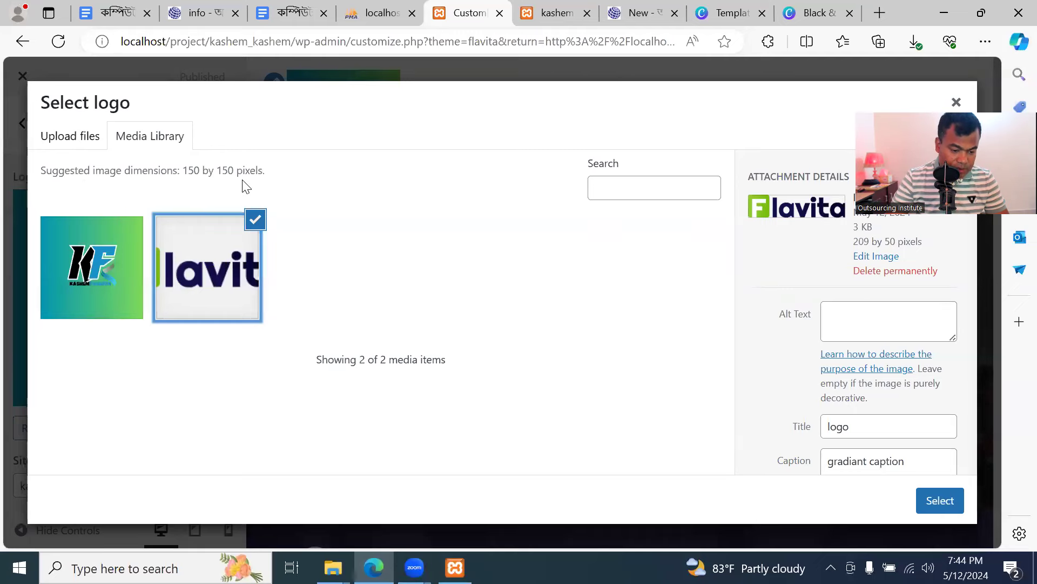
Open the first KF logo PNG from Downloads in Paint for editing
left_click(945, 12)
double_click(39, 116)
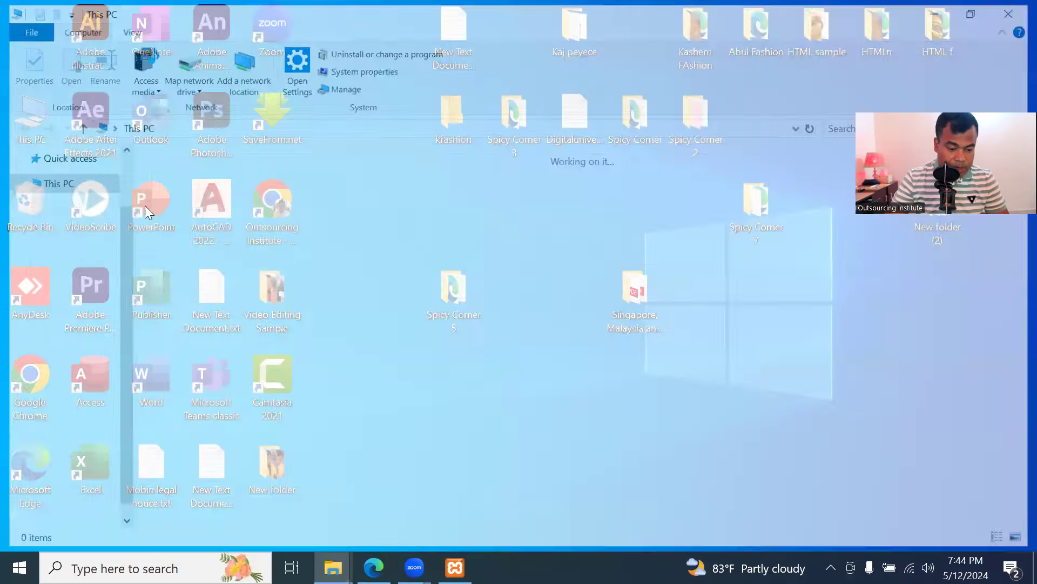
left_click(67, 207)
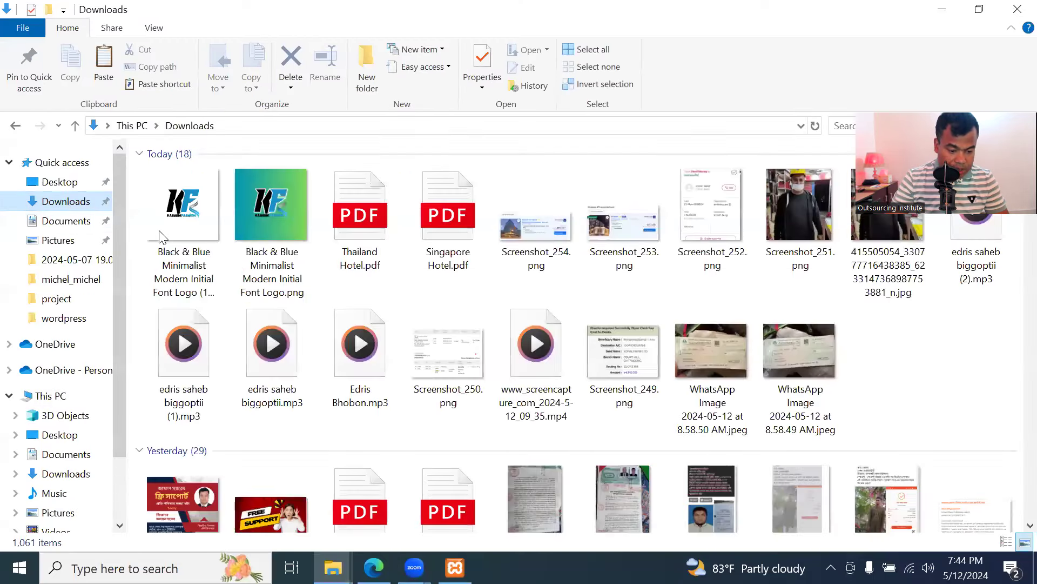
left_click(169, 212)
right_click(181, 203)
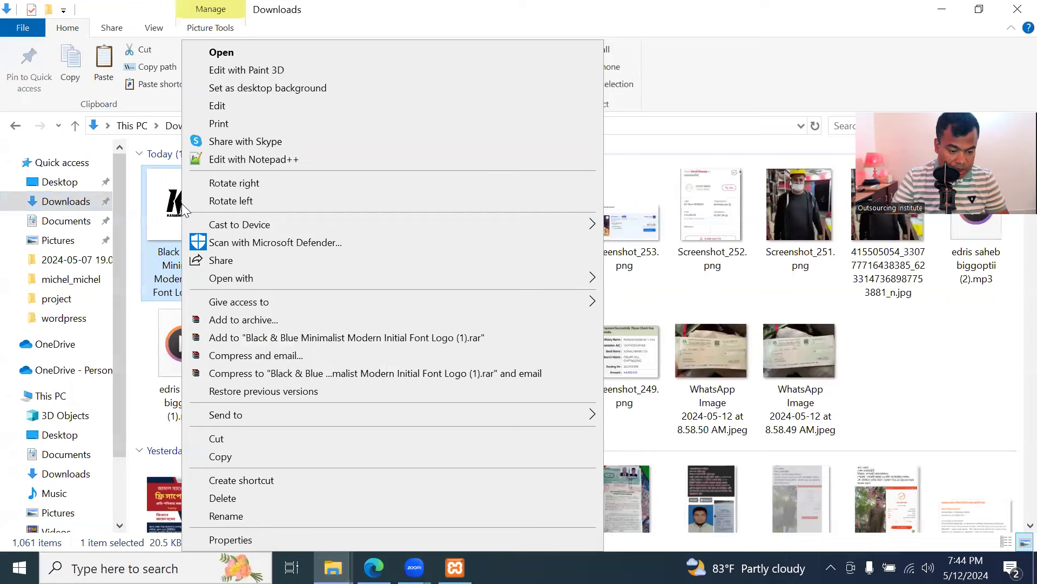
left_click(231, 107)
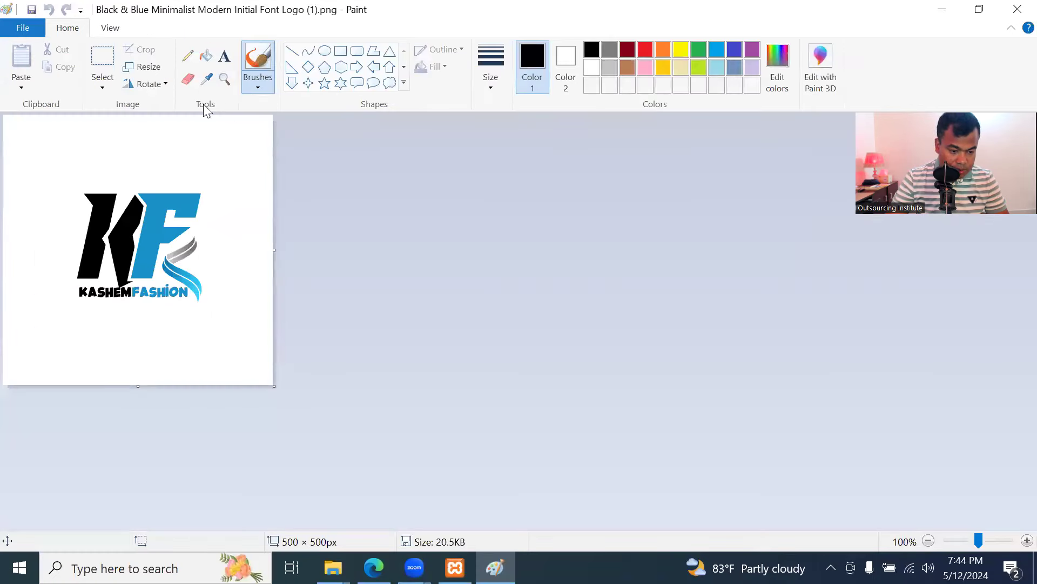
Resize the KF logo in Paint from 500 to 150 px wide, keeping the aspect ratio
left_click(141, 69)
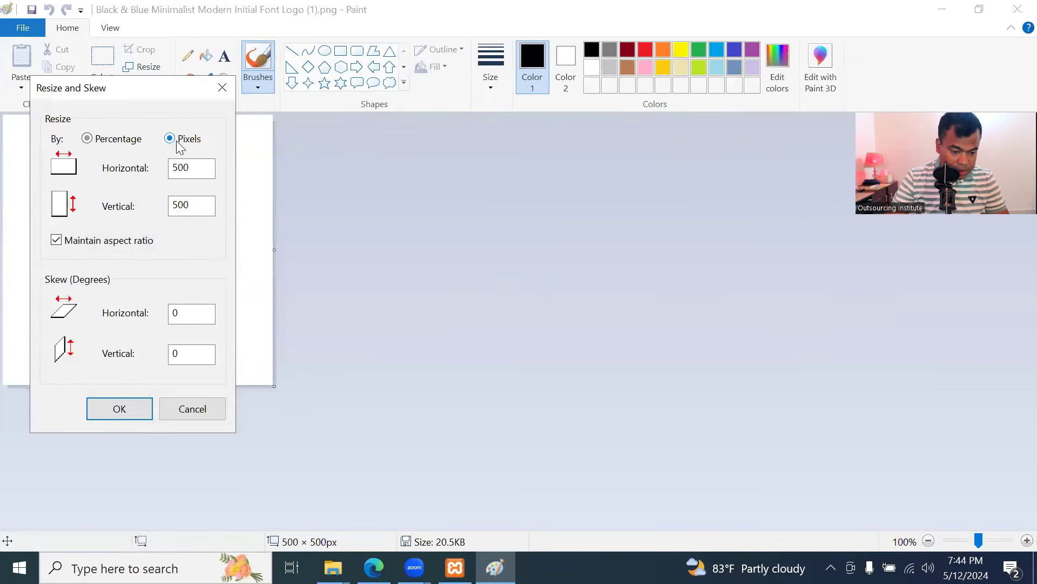
double_click(171, 169)
type("150")
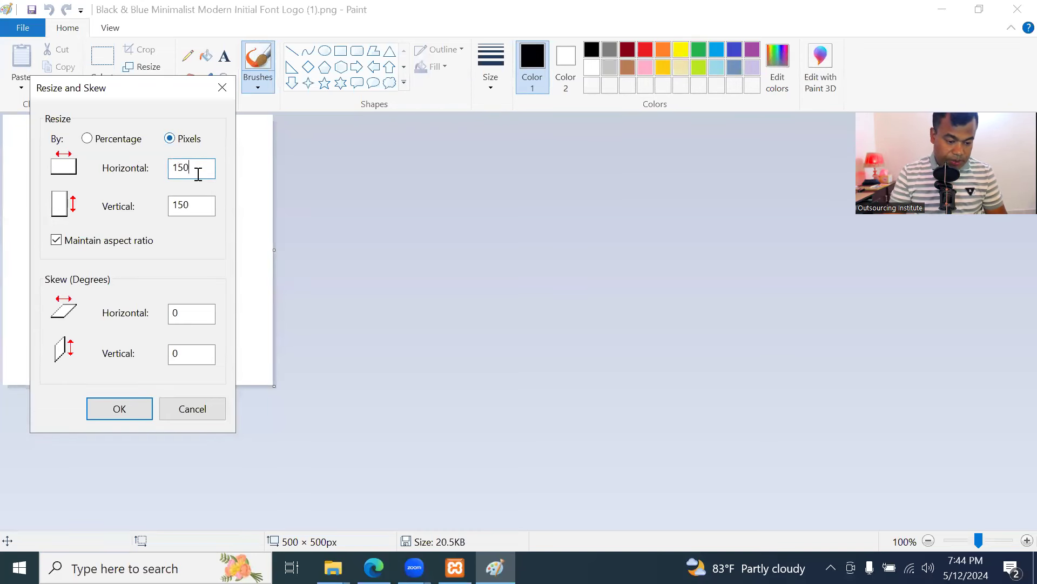
left_click(133, 407)
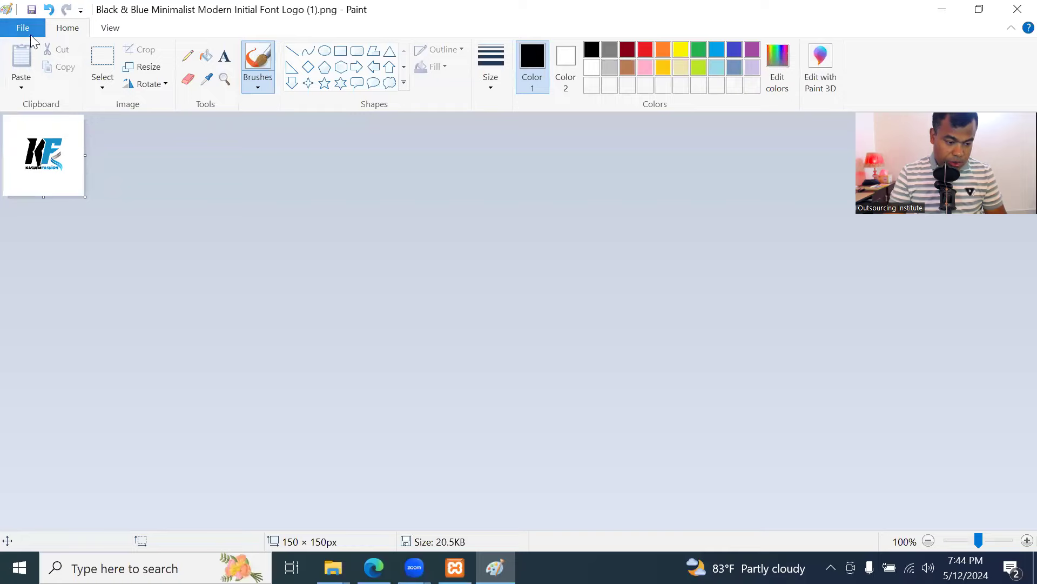
Save the resized logo, close Paint, and return to the WordPress logo picker
left_click(32, 10)
left_click(1018, 9)
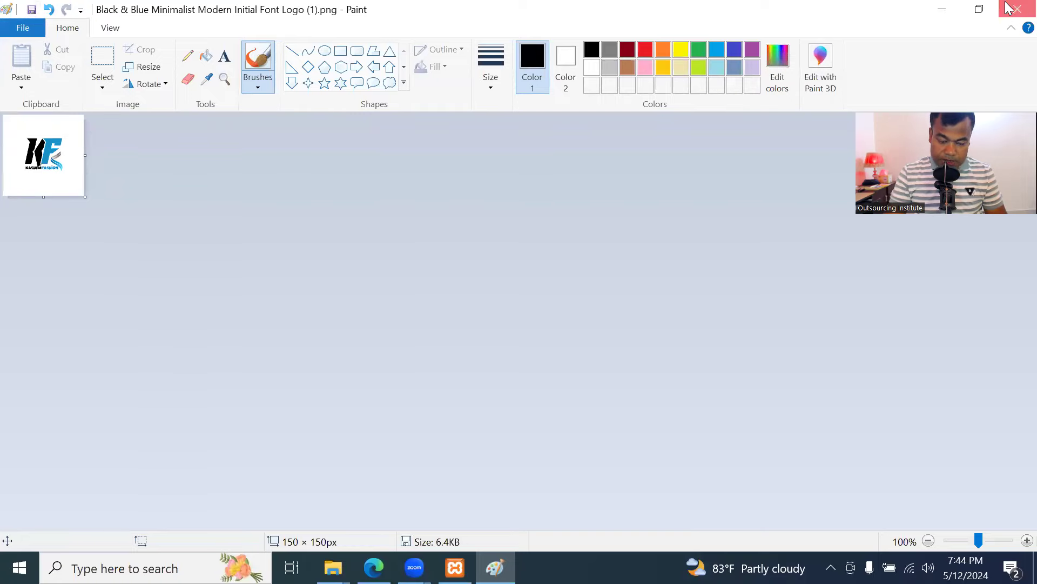
left_click(374, 568)
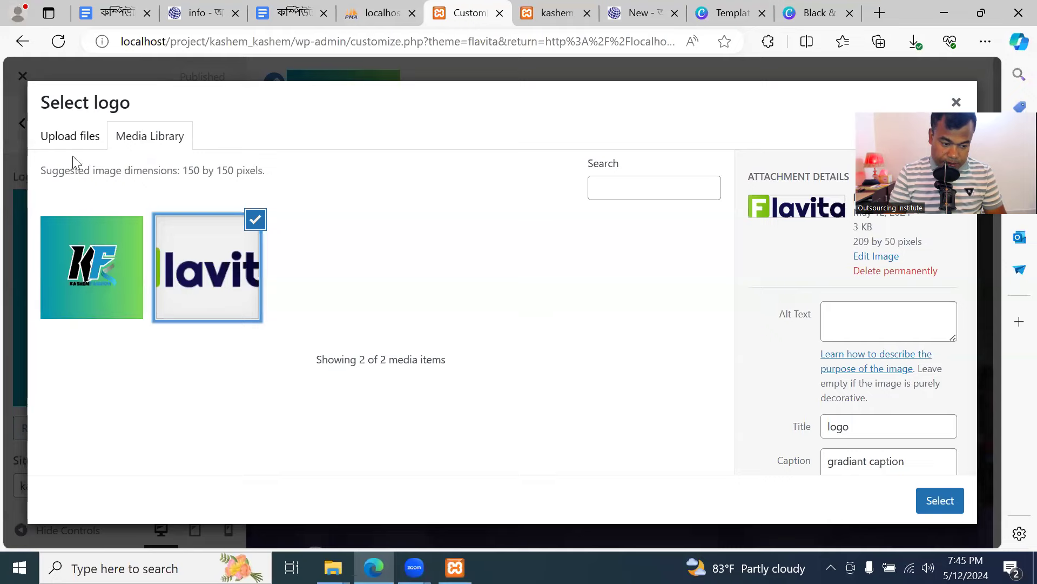
Upload the resized KF logo PNG from Downloads, crop it, and publish it as the site logo
left_click(66, 140)
left_click(482, 337)
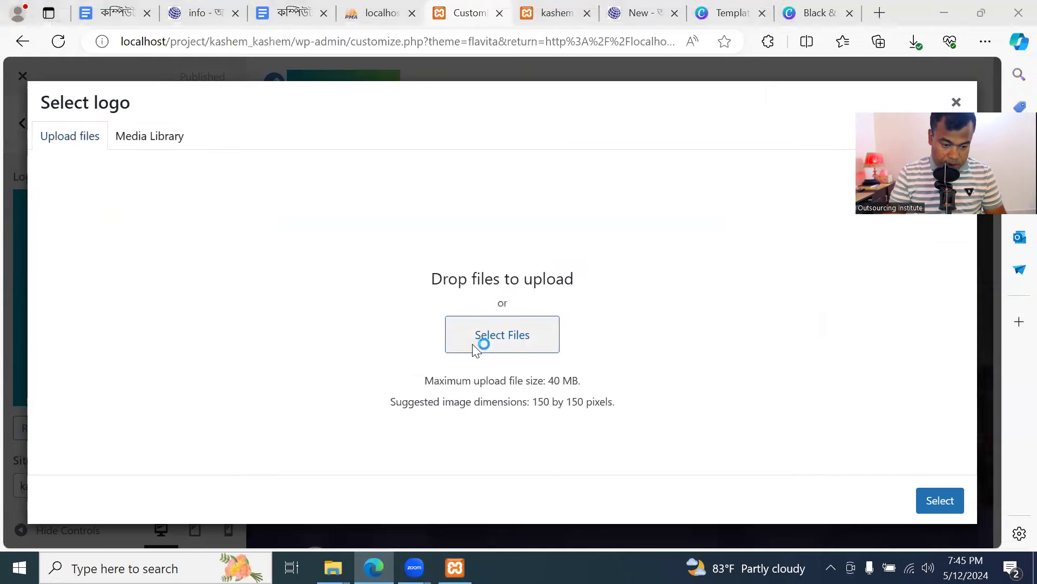
scroll(89, 187, "up", 5)
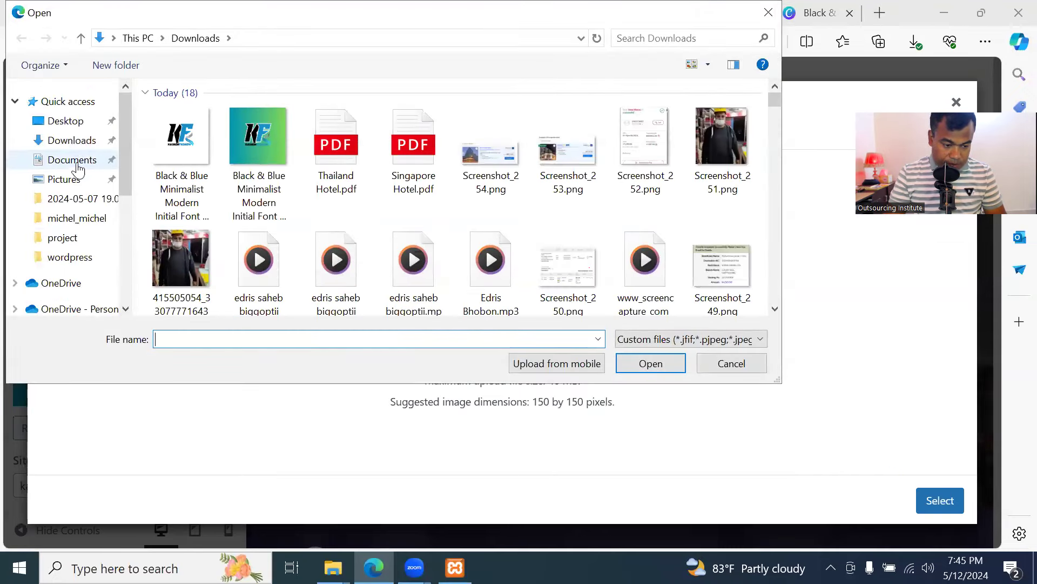
left_click(75, 141)
left_click(197, 142)
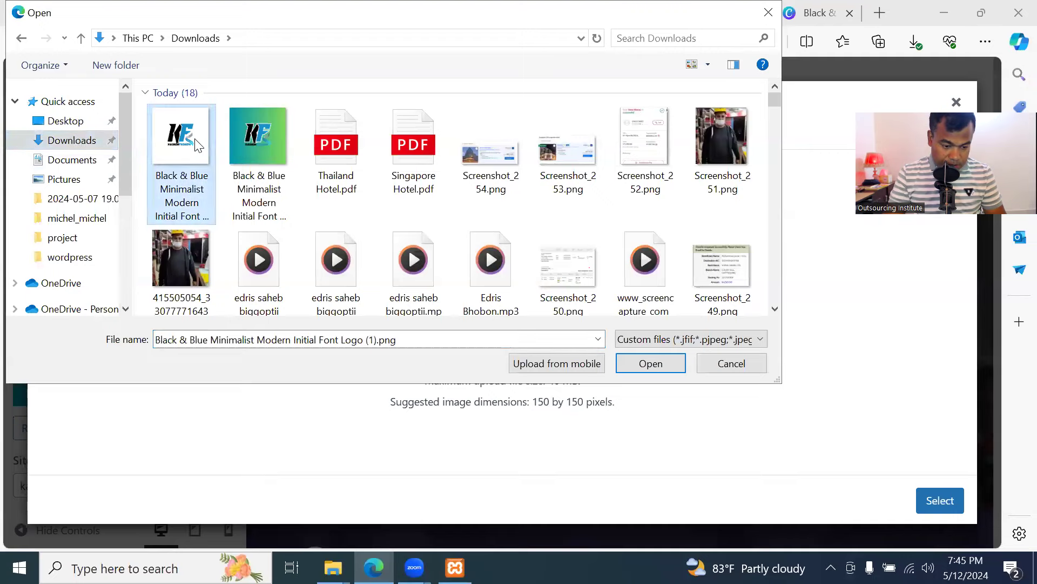
left_click(673, 363)
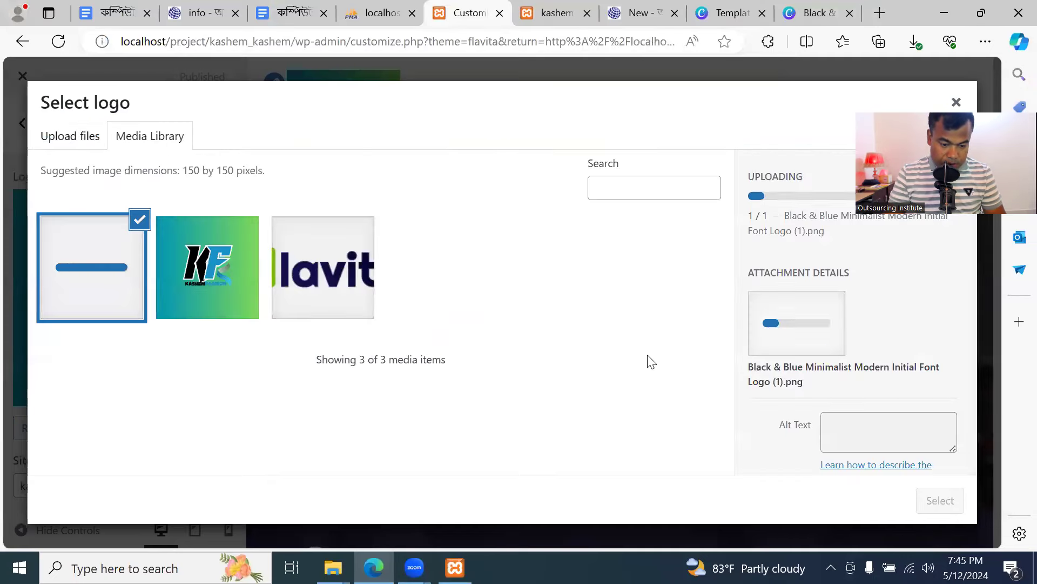
scroll(848, 394, "down", 5)
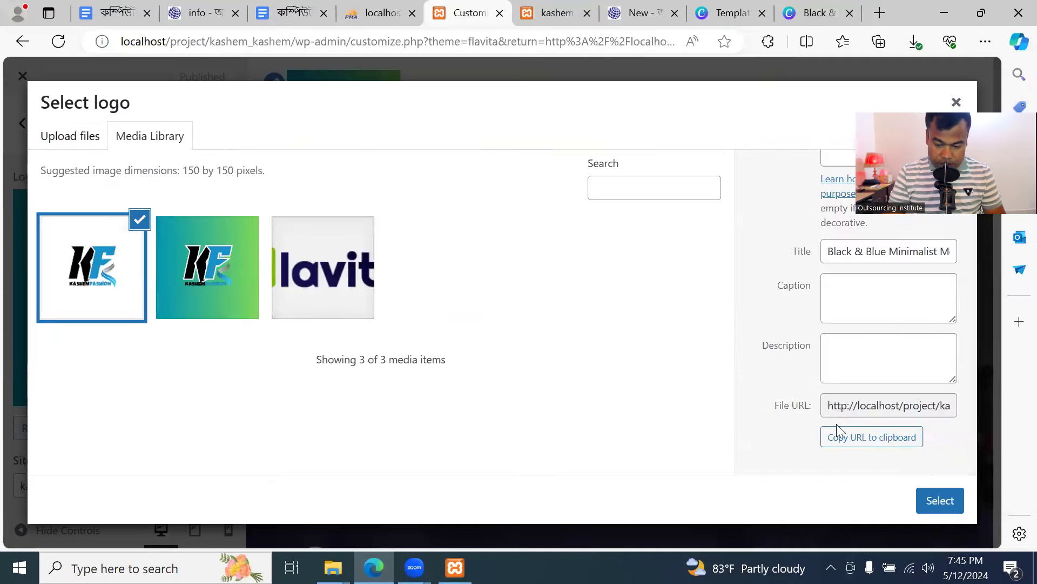
left_click(940, 501)
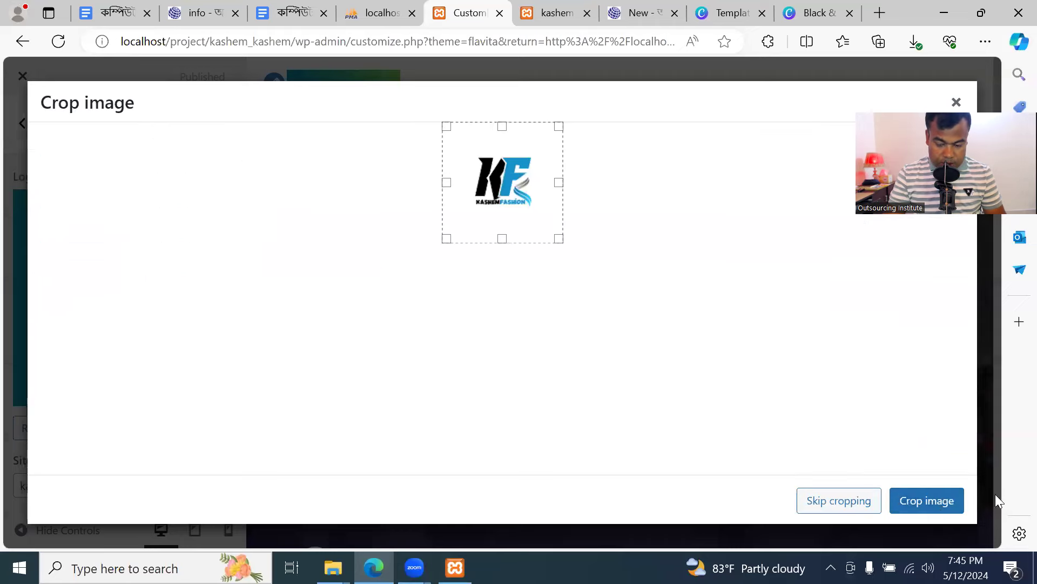
left_click(957, 496)
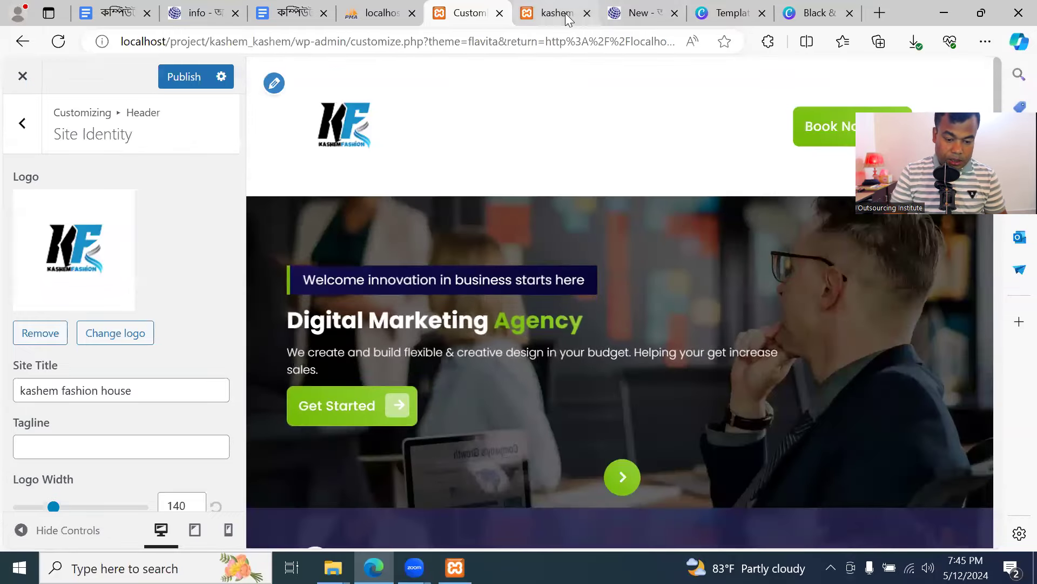
left_click(180, 77)
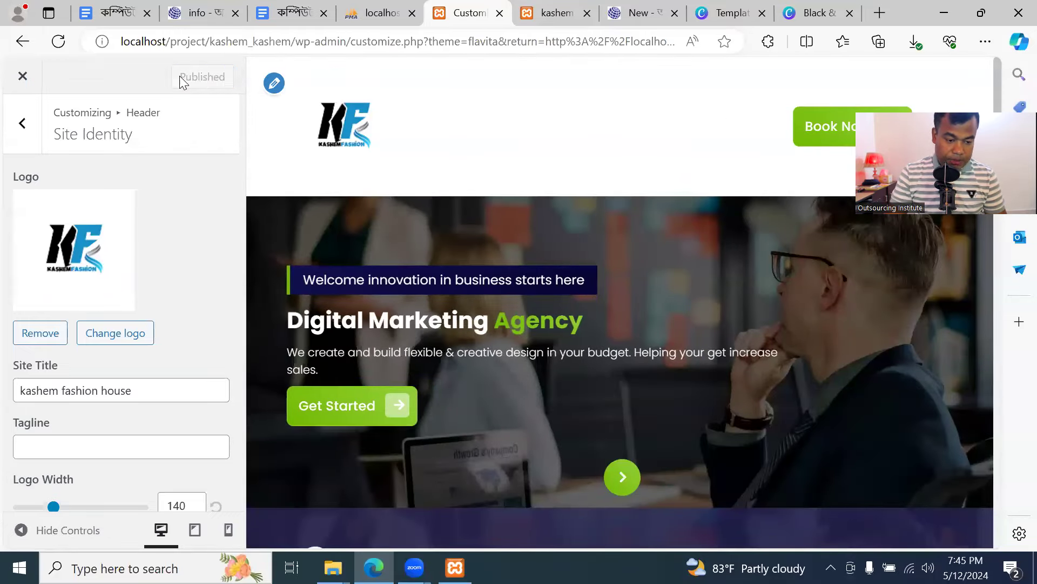
View the new logo on the site's front page, then return to the Canva design
scroll(155, 412, "down", 2)
scroll(154, 388, "up", 2)
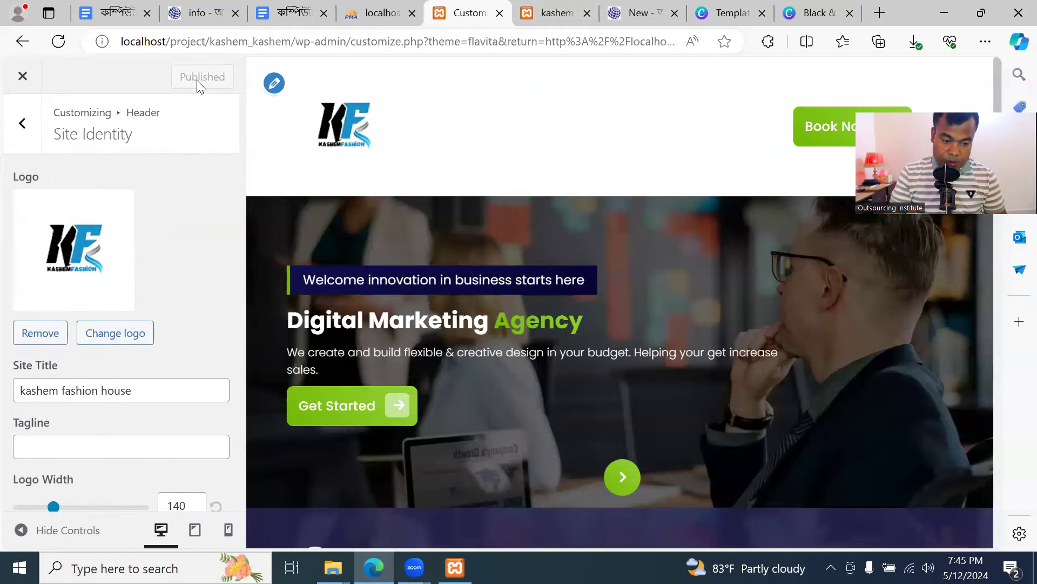
left_click(557, 13)
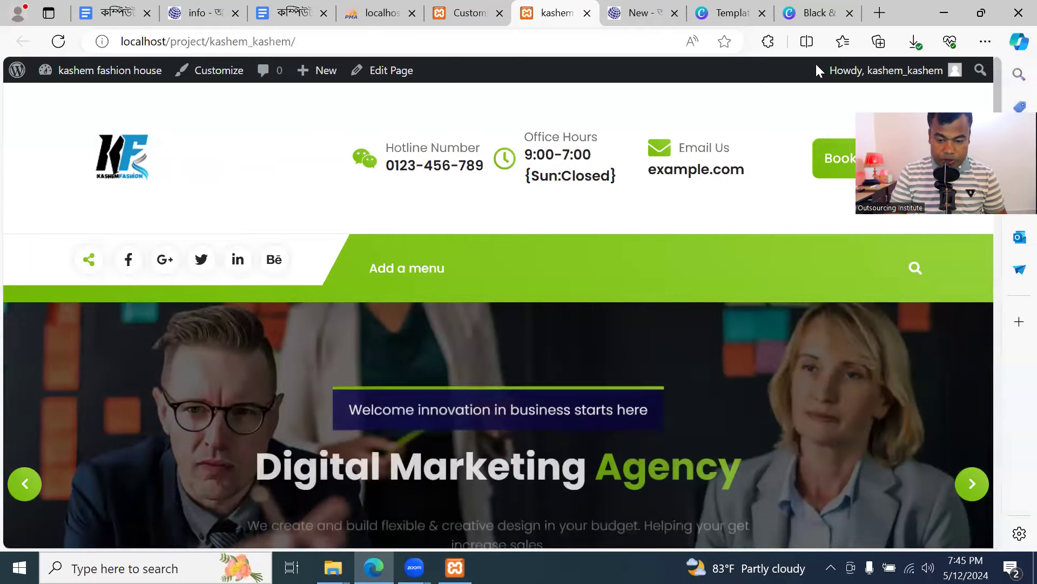
left_click(800, 10)
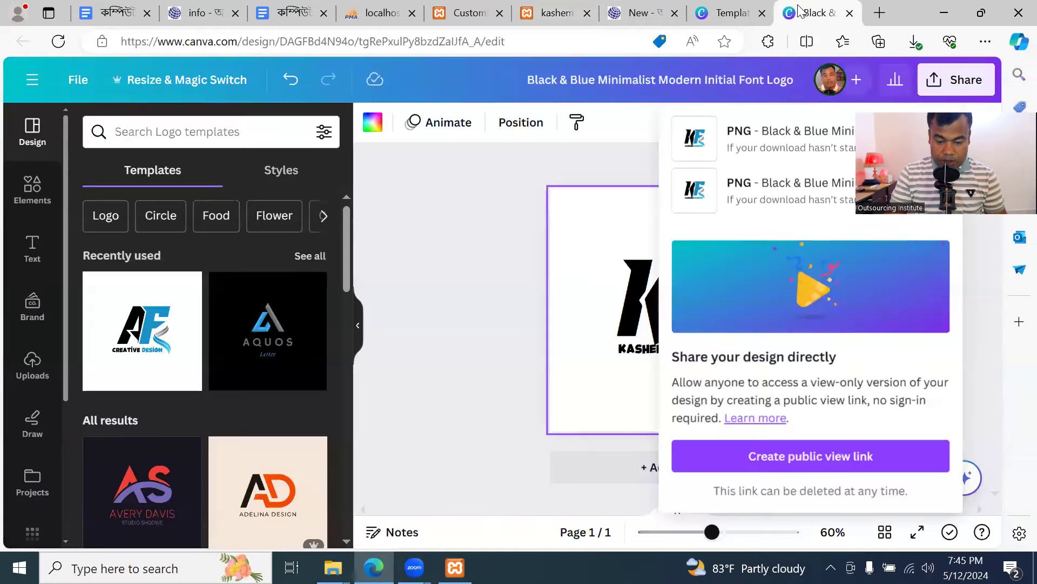
Shrink the large K letter step by step down to font size 191
left_click(483, 210)
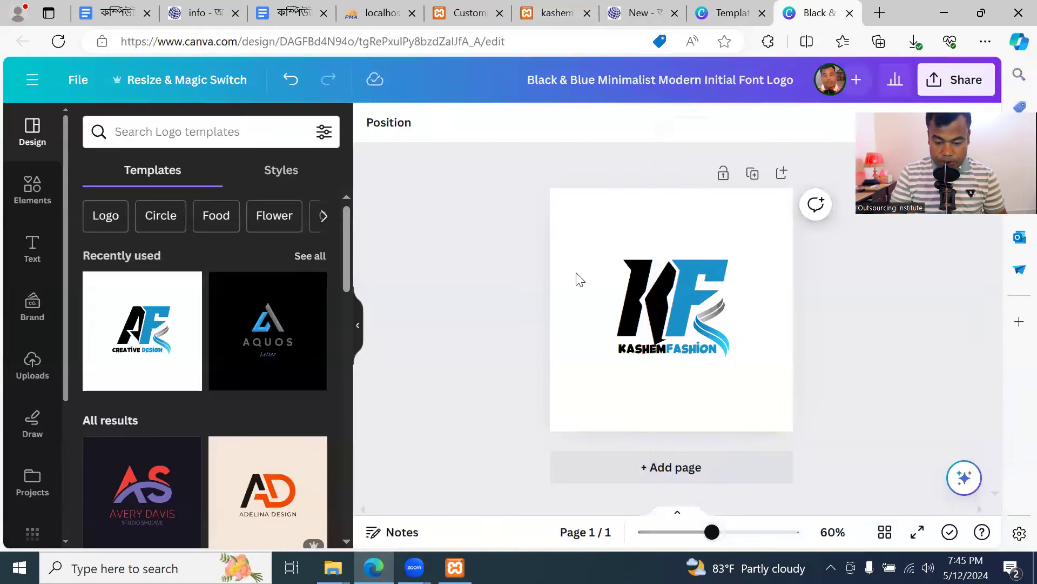
left_click(652, 299)
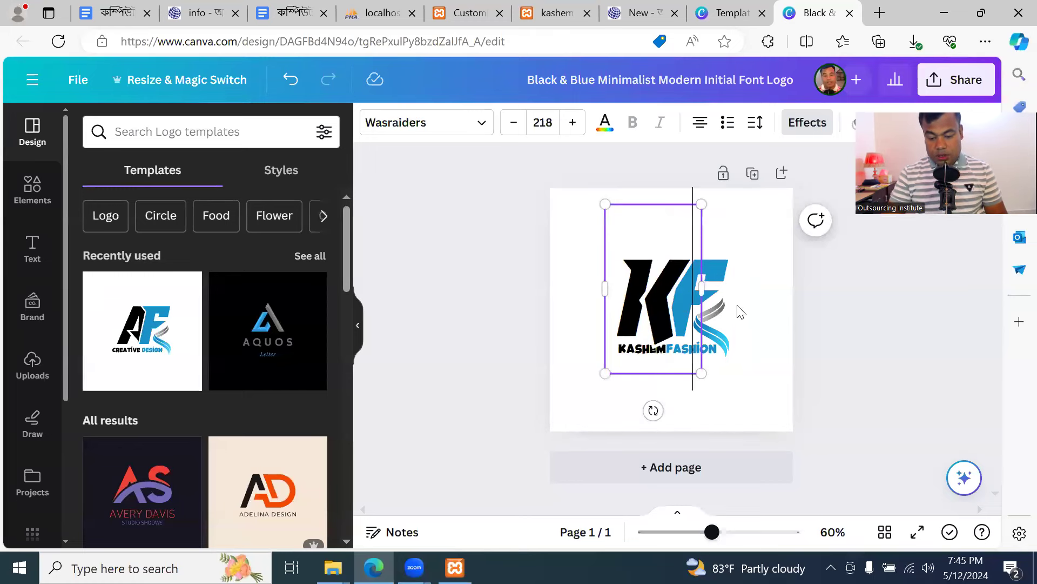
key("Return")
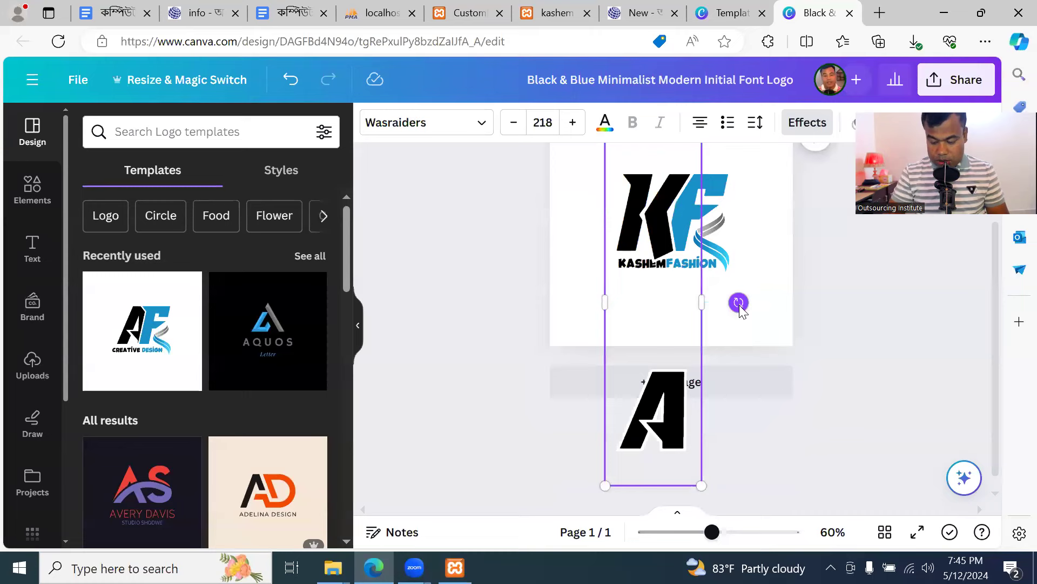
left_click(563, 297)
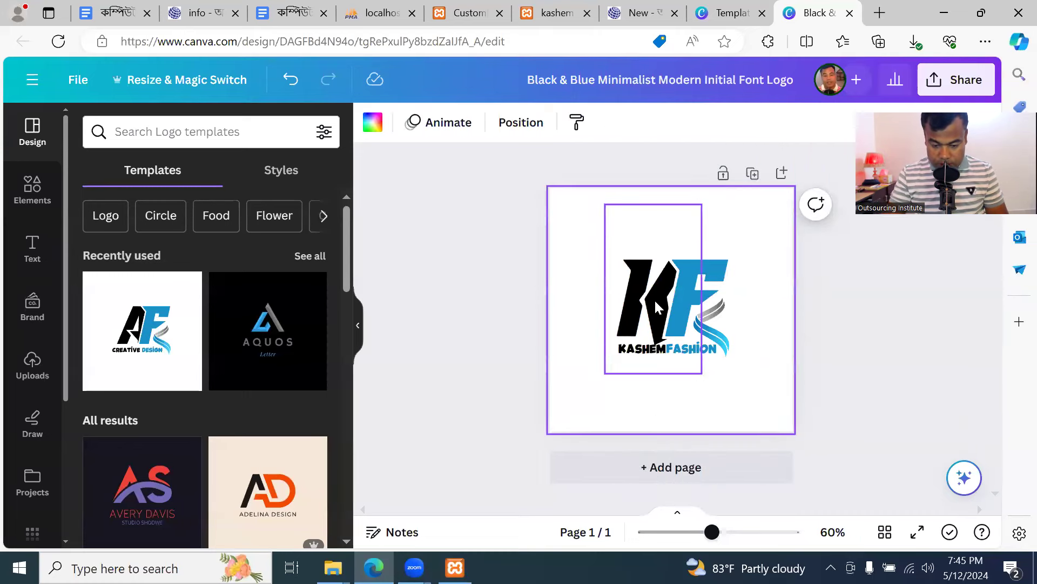
left_click(643, 307)
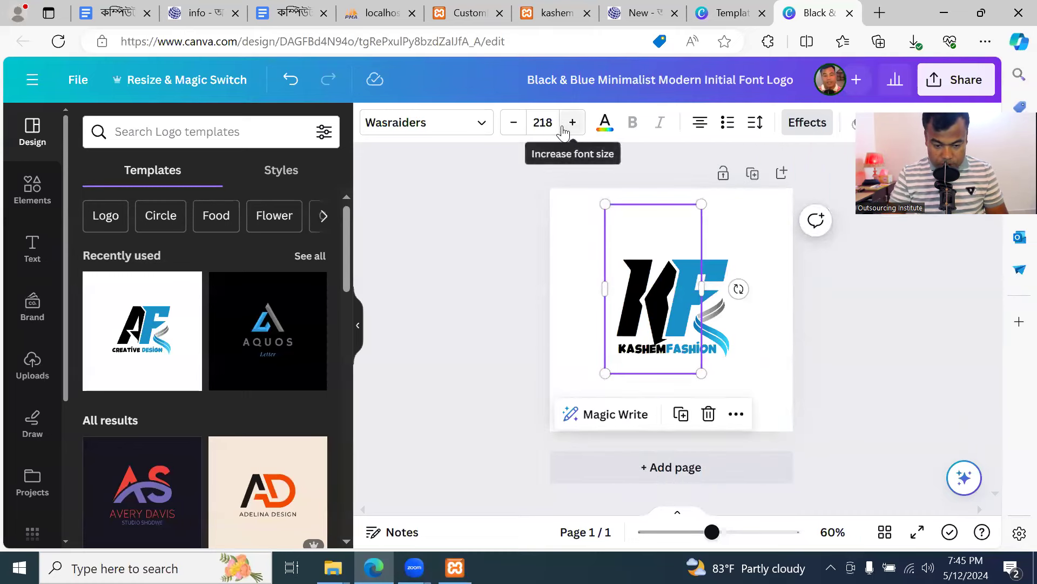
left_click(516, 128)
left_click(516, 129)
left_click(516, 130)
left_click(516, 130)
left_click(516, 130)
left_click(516, 130)
left_click(516, 129)
left_click(516, 130)
left_click(516, 129)
left_click(516, 129)
left_click(516, 129)
left_click(516, 129)
left_click(516, 130)
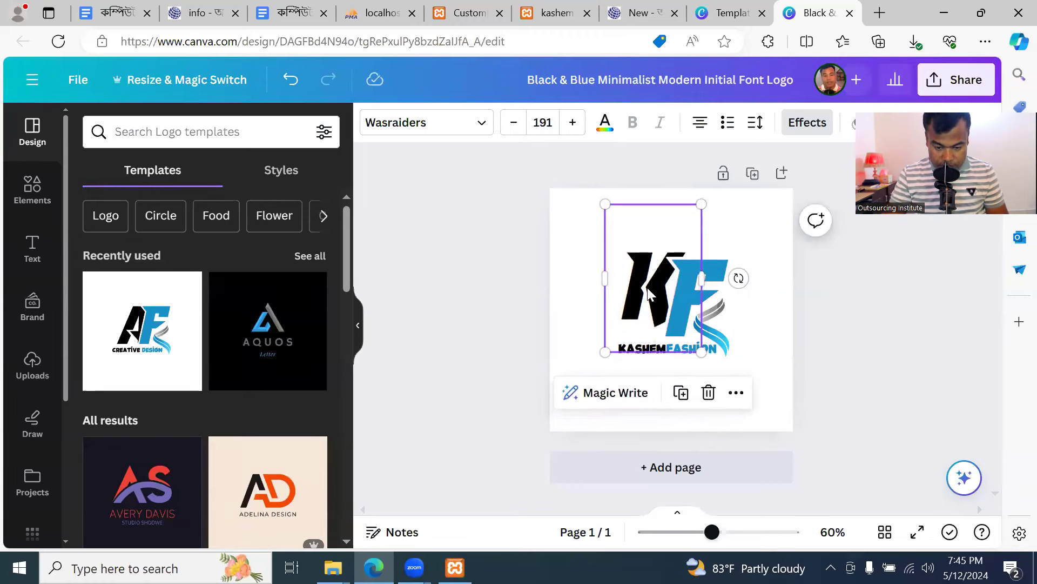
left_click(687, 307)
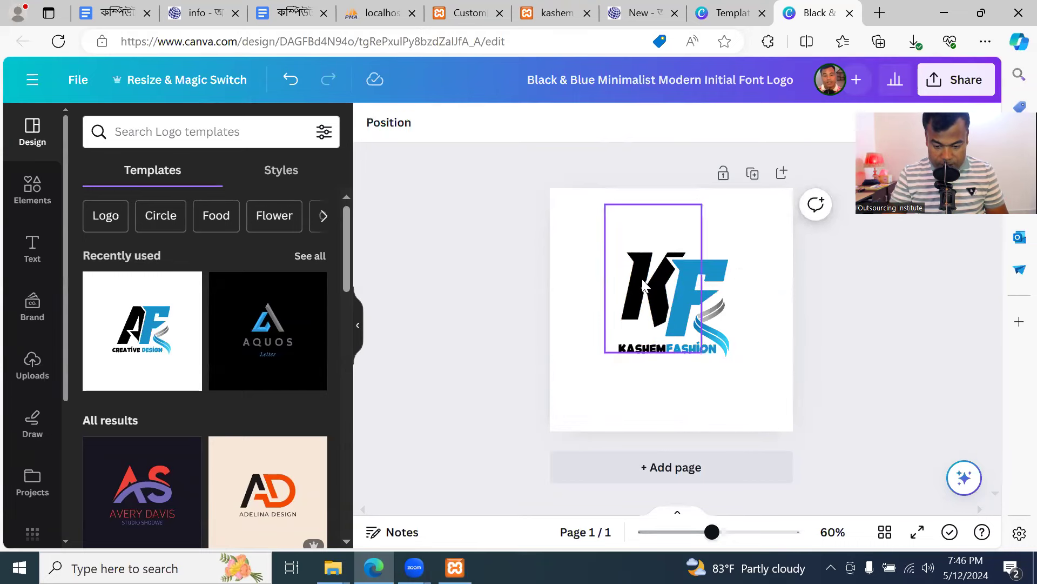
Push the blue F to the right edge, set K to size 120, and move it onto the wording
left_click_drag(707, 270, 823, 270)
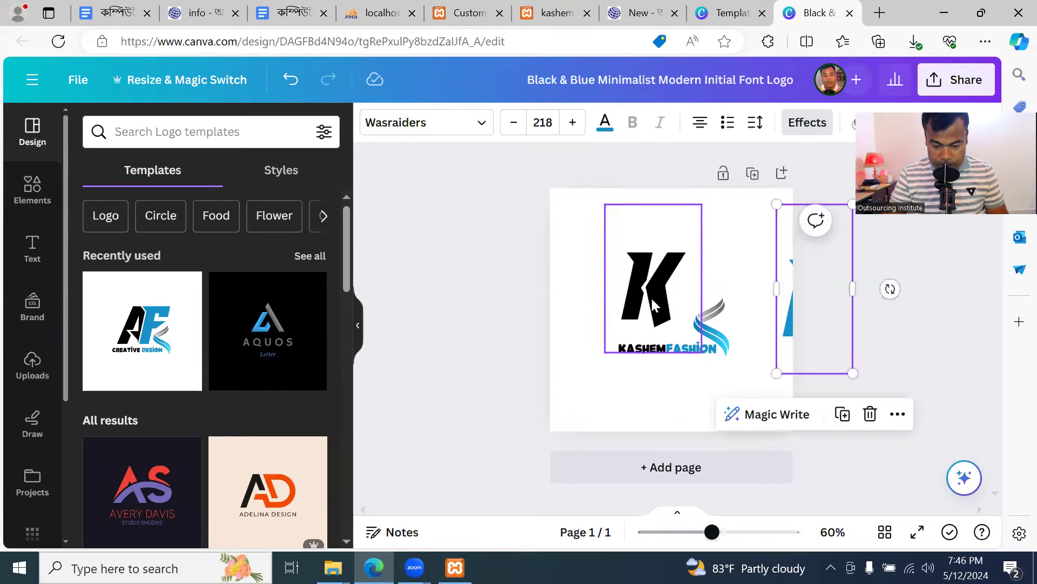
left_click(670, 299)
left_click(551, 123)
type("120")
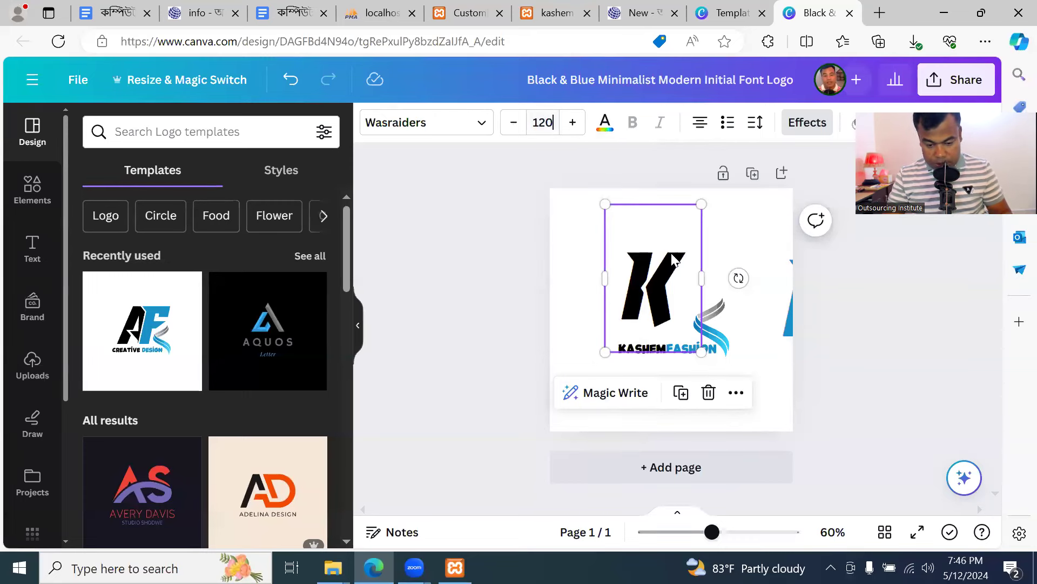
key("Return")
left_click(755, 264)
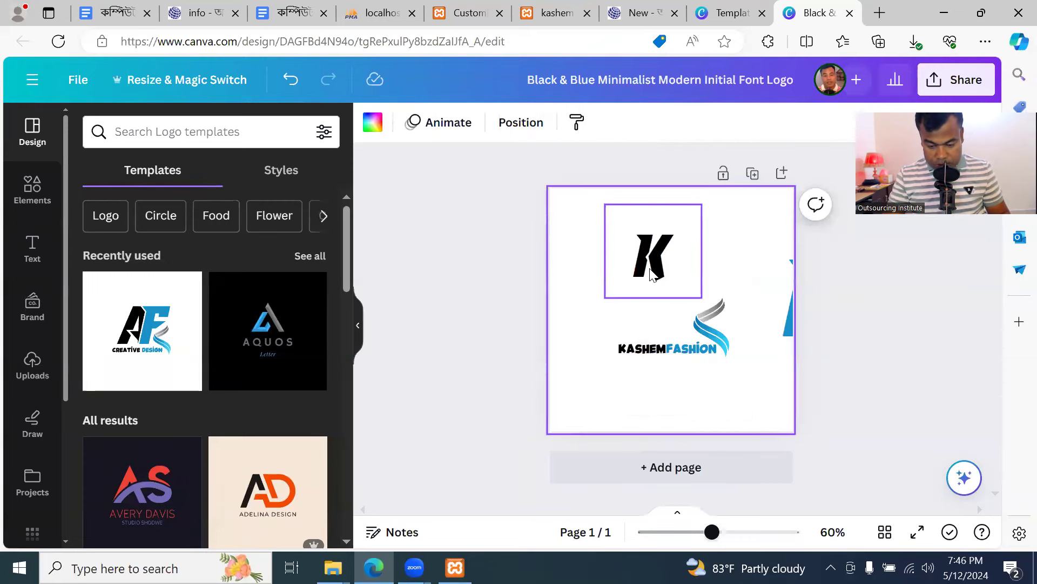
left_click_drag(663, 263, 646, 308)
Try retyping the K text box, then delete the K letter from the design
left_click(655, 301)
type("A")
key("BackSpace")
key("BackSpace")
type("KASH")
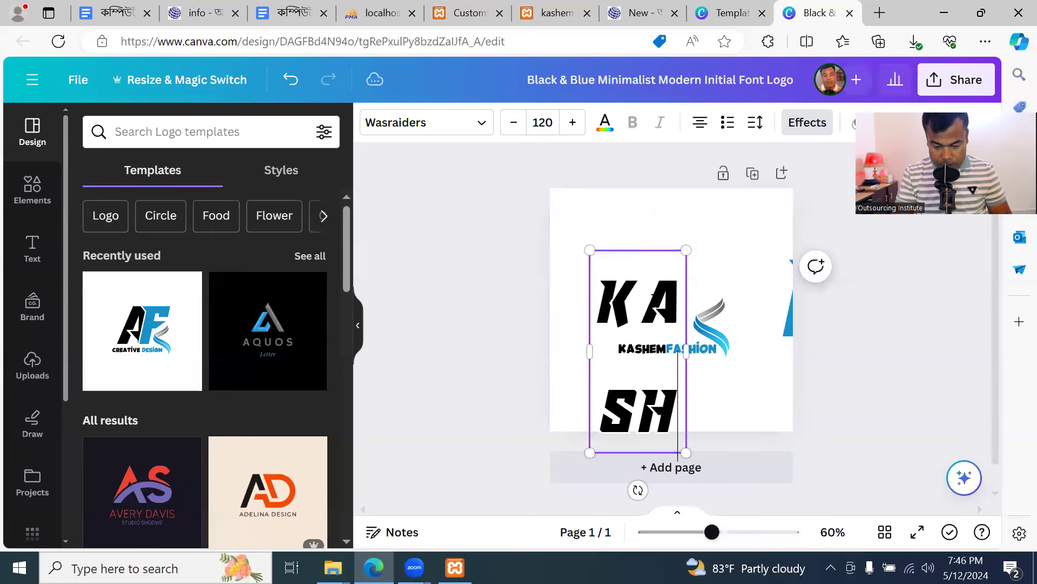
key("BackSpace")
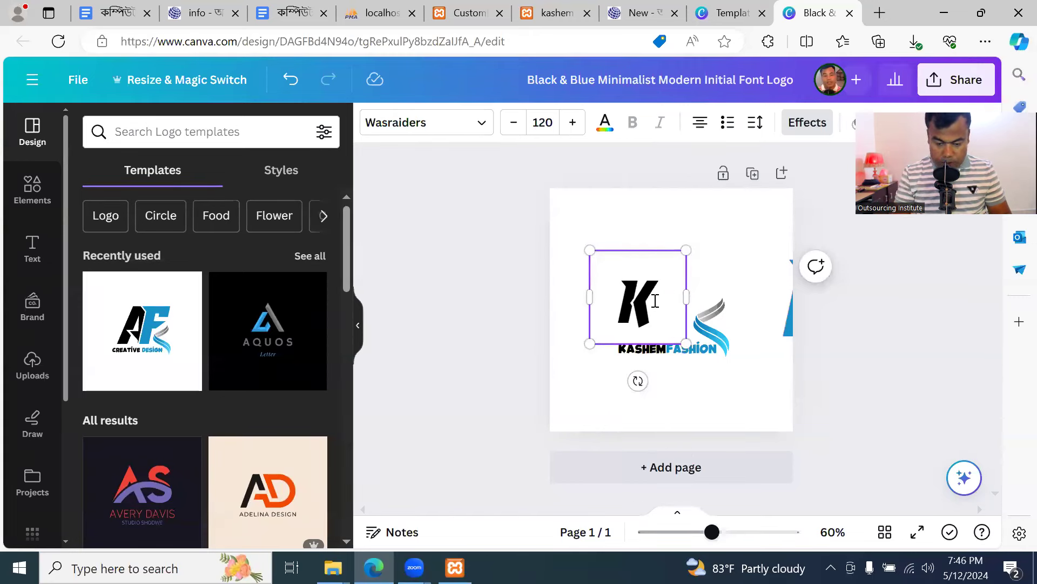
left_click(696, 389)
left_click(630, 301)
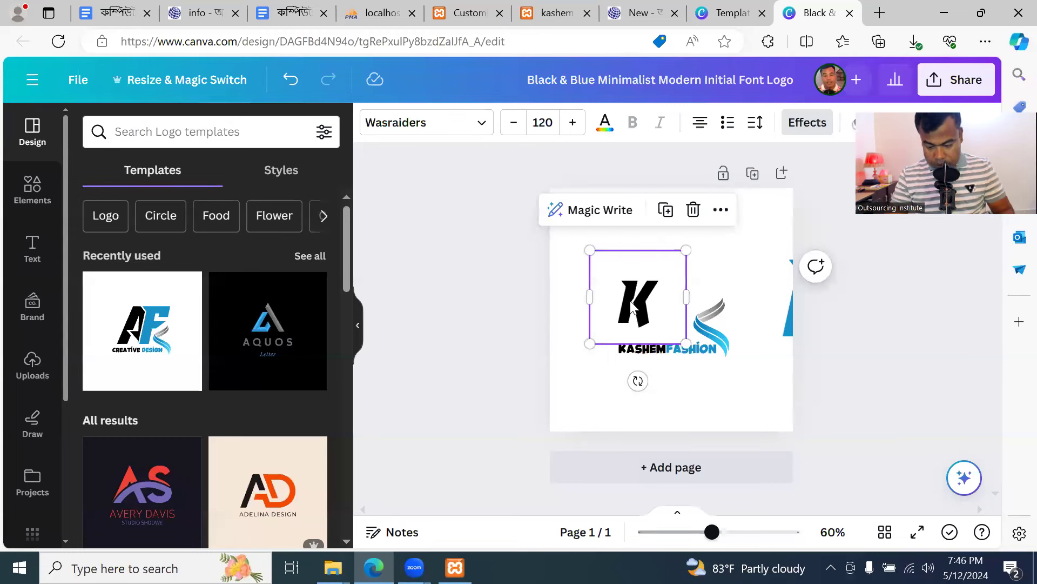
key("Delete")
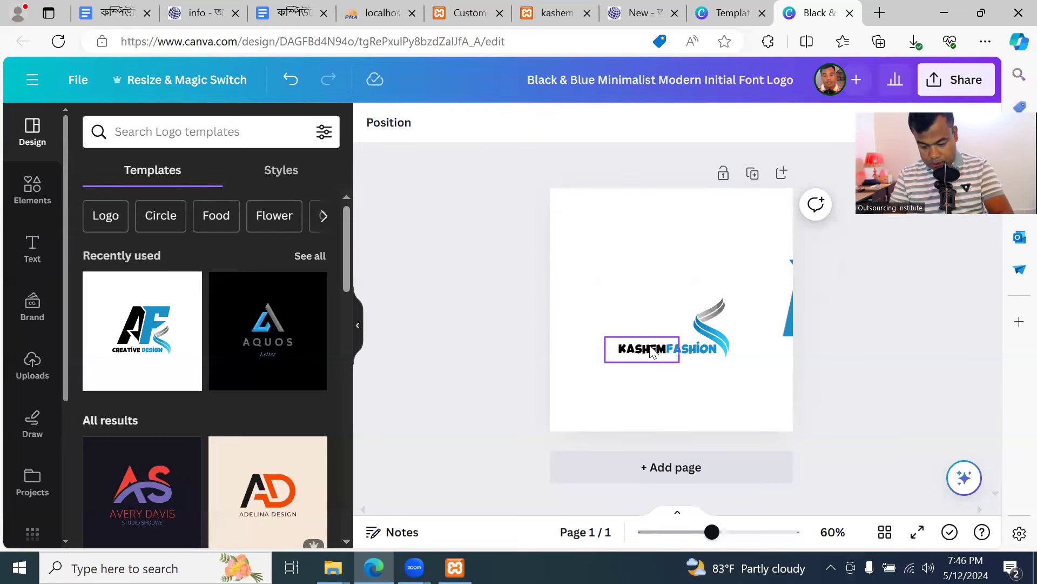
Move KASHEM above FASHION and shift the swoosh icon beneath KASHEM
left_click_drag(610, 346, 576, 226)
left_click(729, 260)
left_click_drag(685, 349, 638, 300)
left_click(735, 259)
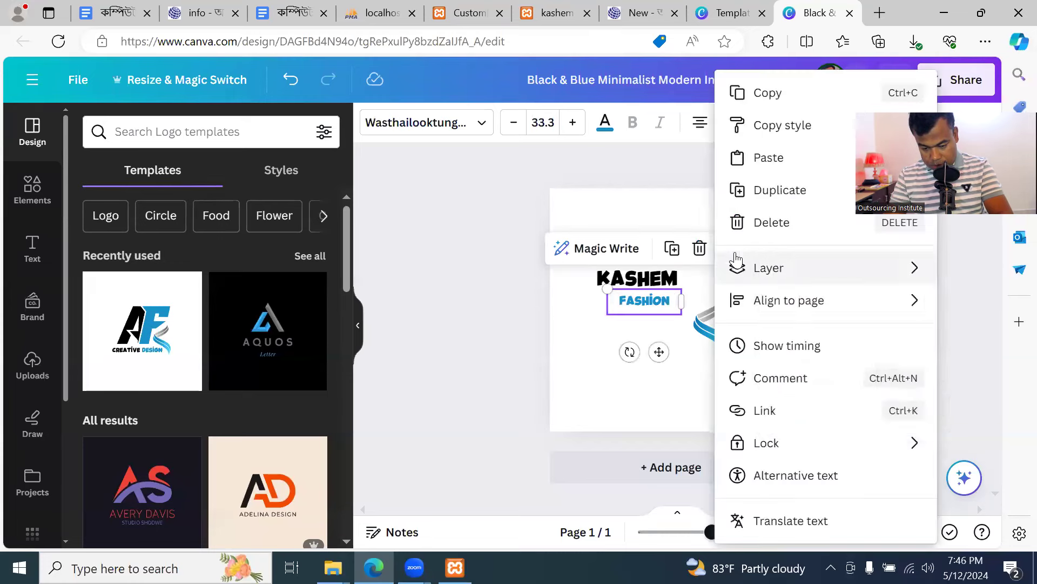
left_click(689, 218)
left_click(626, 282)
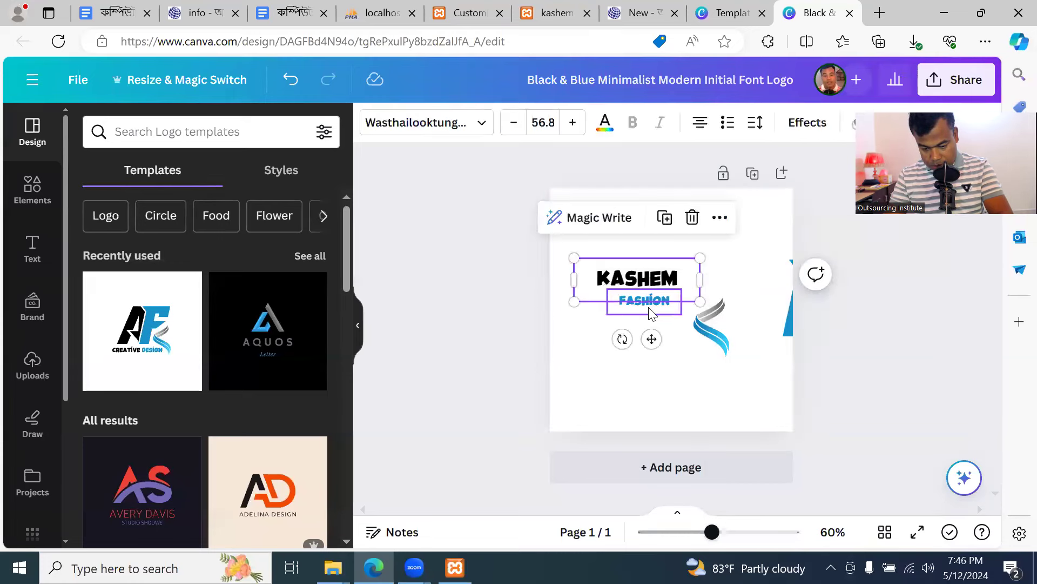
left_click_drag(654, 304, 723, 277)
left_click_drag(719, 316, 674, 312)
left_click_drag(685, 353, 687, 327)
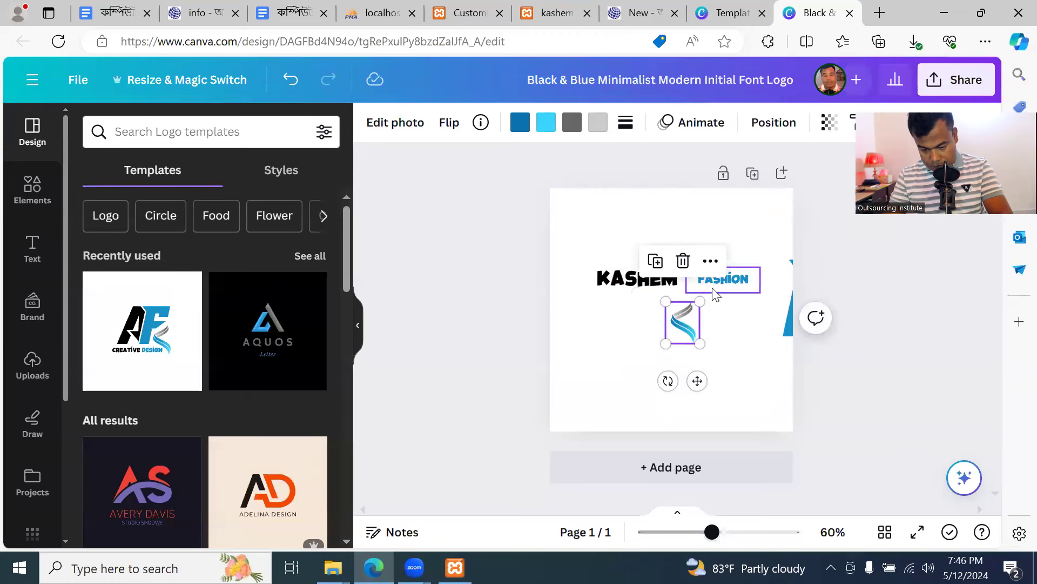
left_click(729, 279)
left_click_drag(729, 279, 726, 277)
Delete the swoosh icon from the logo
left_click(675, 327)
left_click_drag(667, 346, 630, 354)
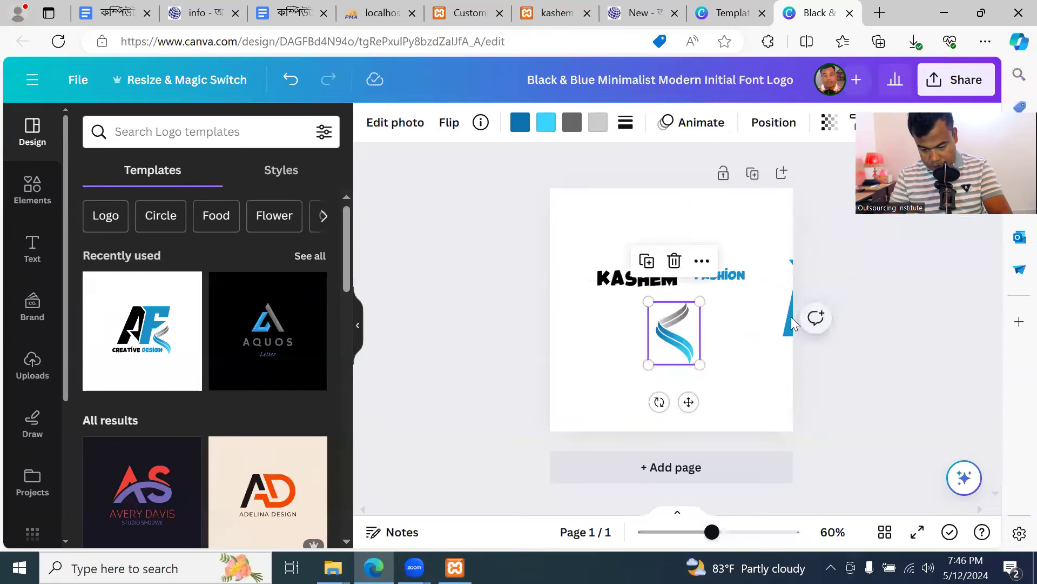
left_click(746, 332)
left_click(675, 341)
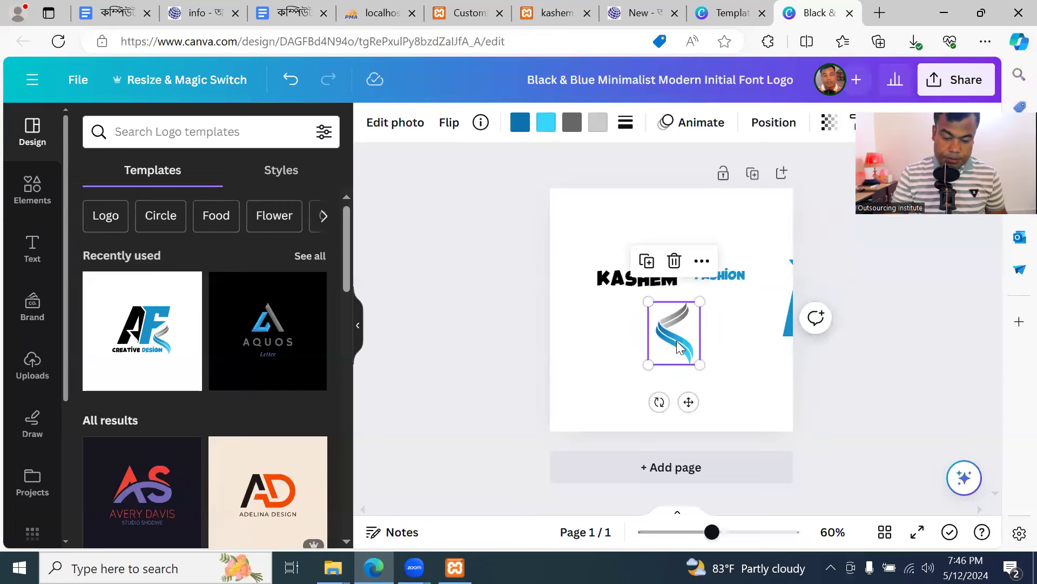
key("Delete")
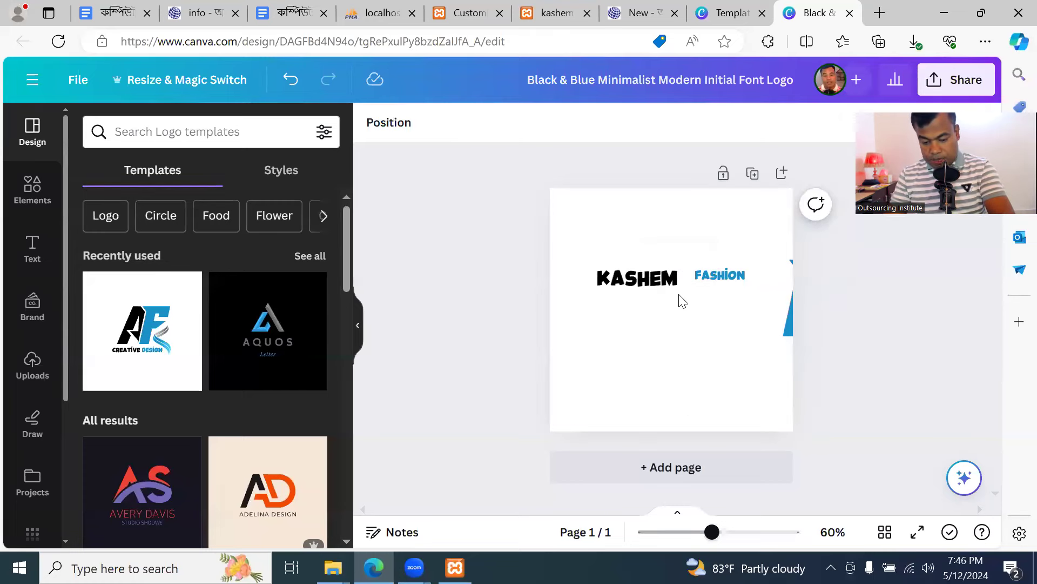
Enlarge KASHEM to font size 103 and centre it at the top of the page
left_click(685, 300)
left_click_drag(699, 300, 745, 348)
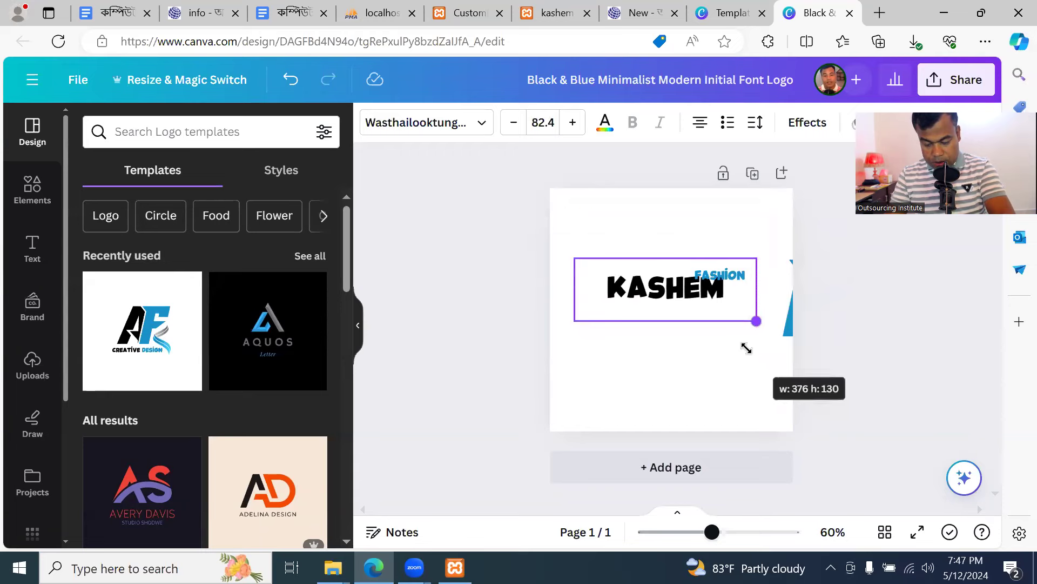
left_click(713, 276)
left_click_drag(702, 309, 694, 305)
left_click(695, 306)
left_click_drag(757, 322, 804, 338)
left_click_drag(710, 293, 696, 279)
Resize FASHION to font size 54.3 and centre it beneath KASHEM
left_click(694, 327)
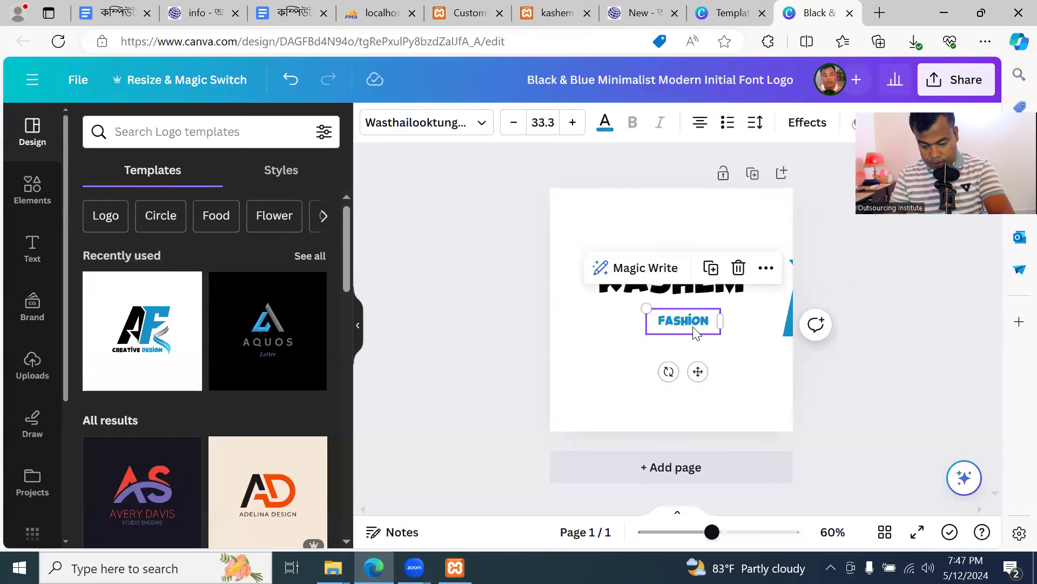
left_click_drag(647, 309, 600, 292)
left_click_drag(677, 320, 709, 323)
left_click(738, 304)
left_click(859, 322)
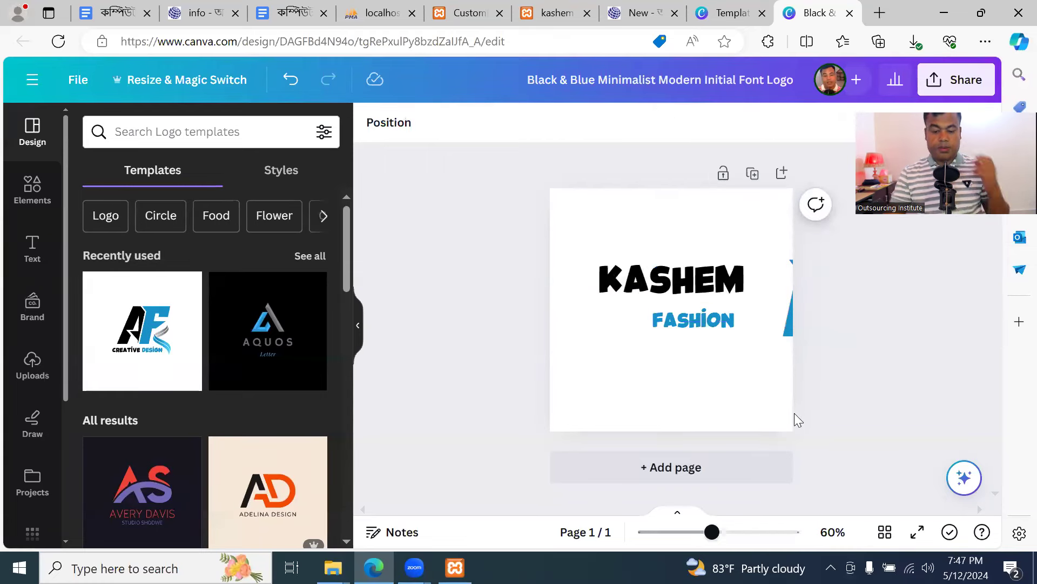
left_click_drag(704, 318, 683, 328)
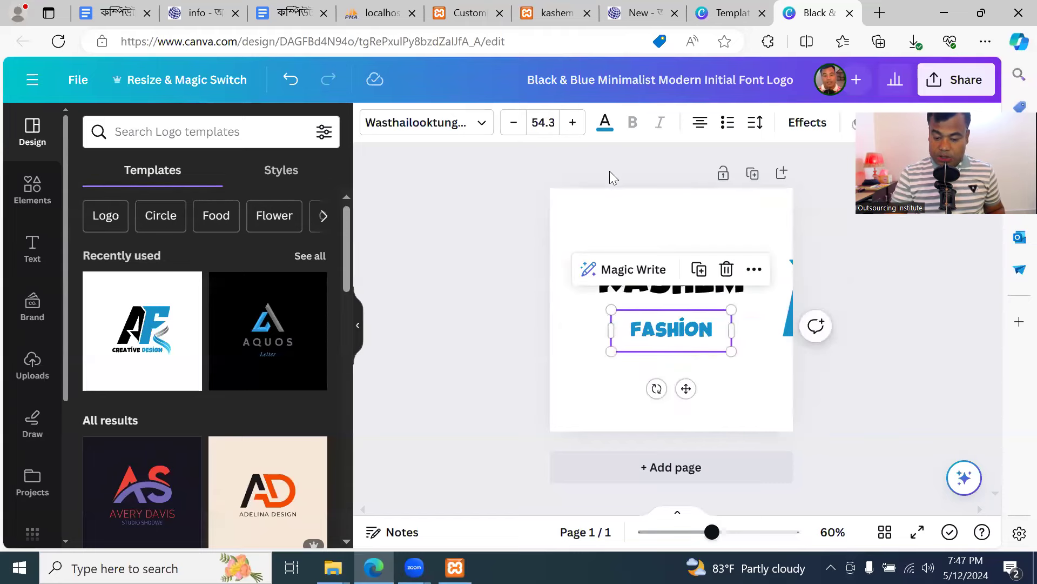
left_click(634, 176)
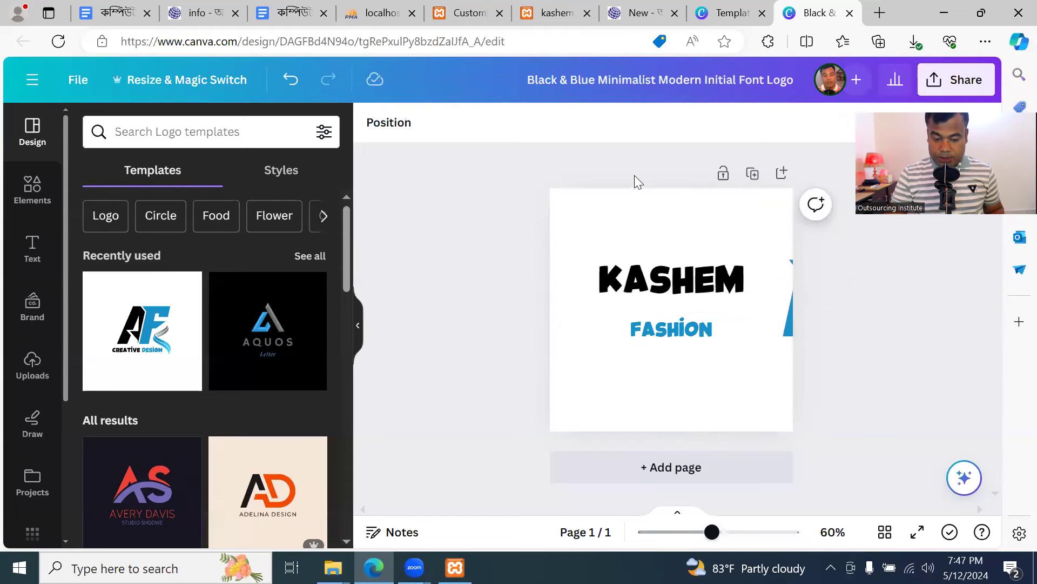
Reload the live kashem fashion house site to check the header logo
left_click(729, 15)
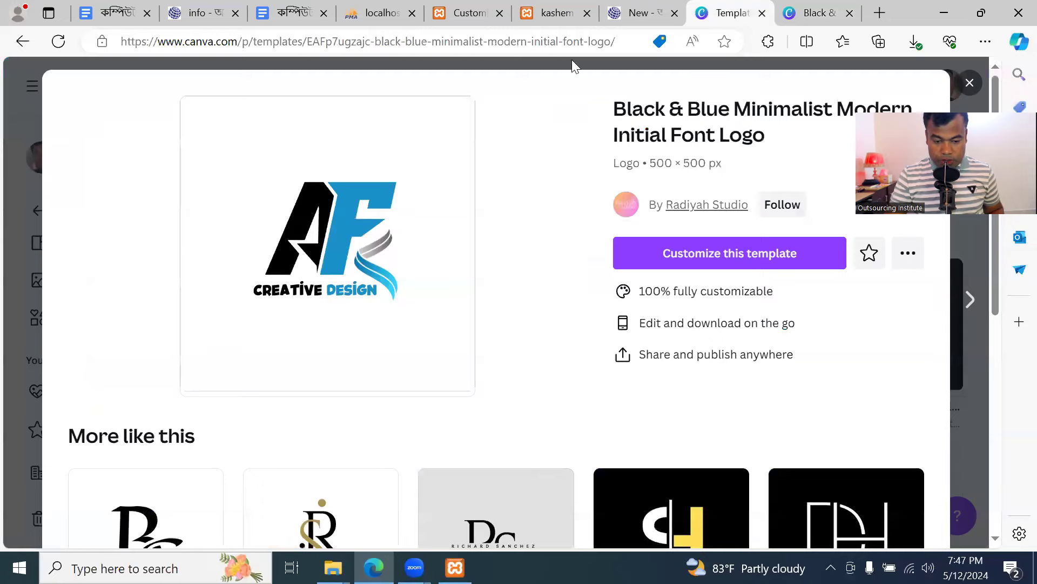
left_click(640, 13)
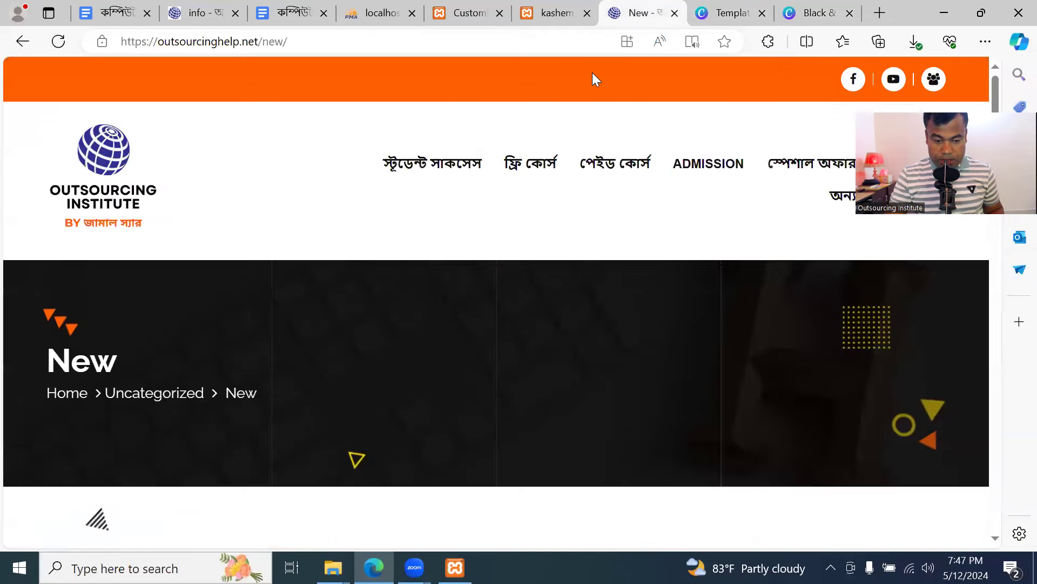
left_click(468, 13)
left_click(558, 14)
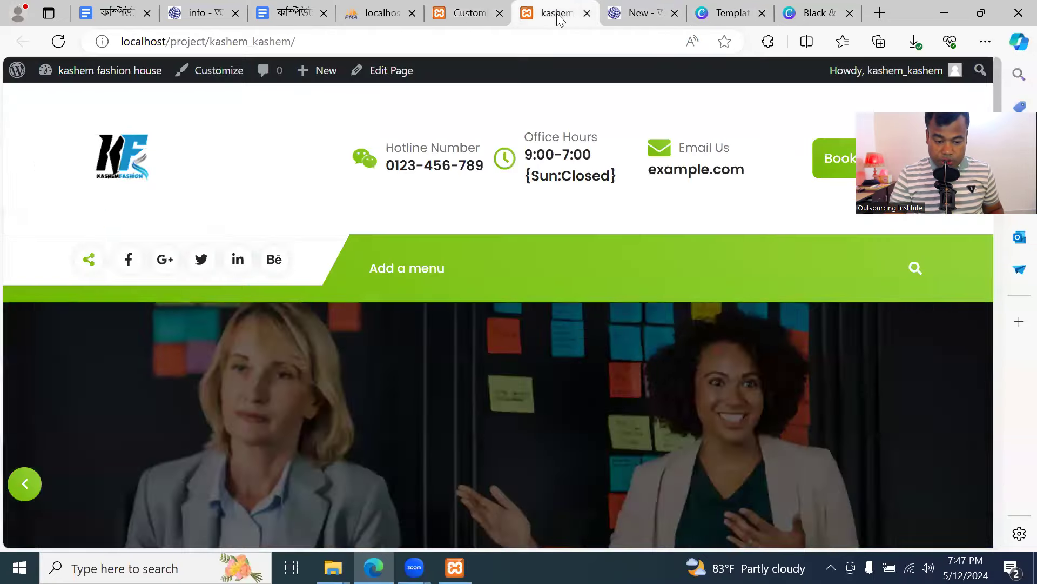
left_click(63, 46)
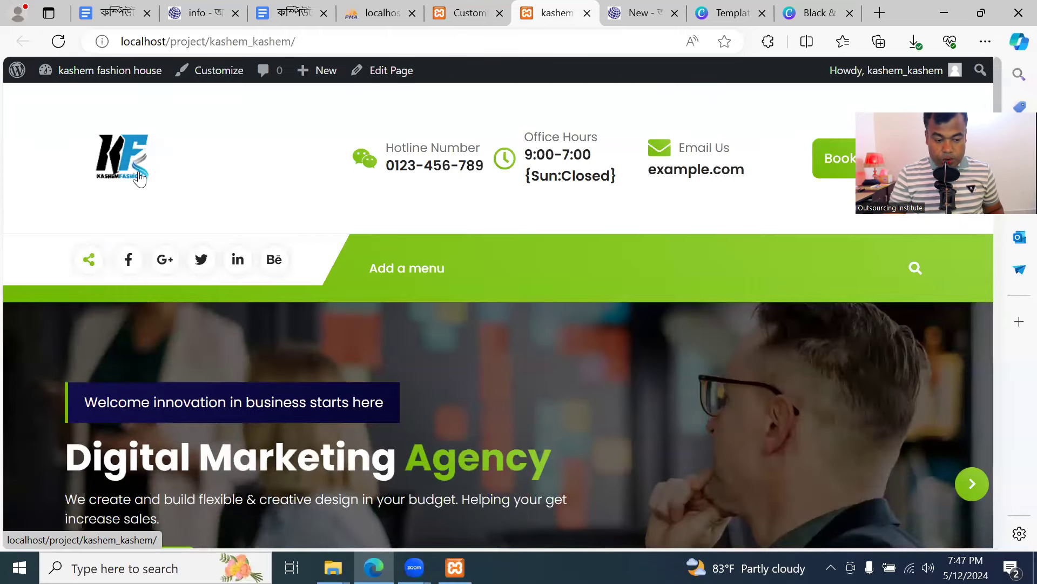
Back out through the Customizer panels and close it to the Themes screen
left_click(470, 16)
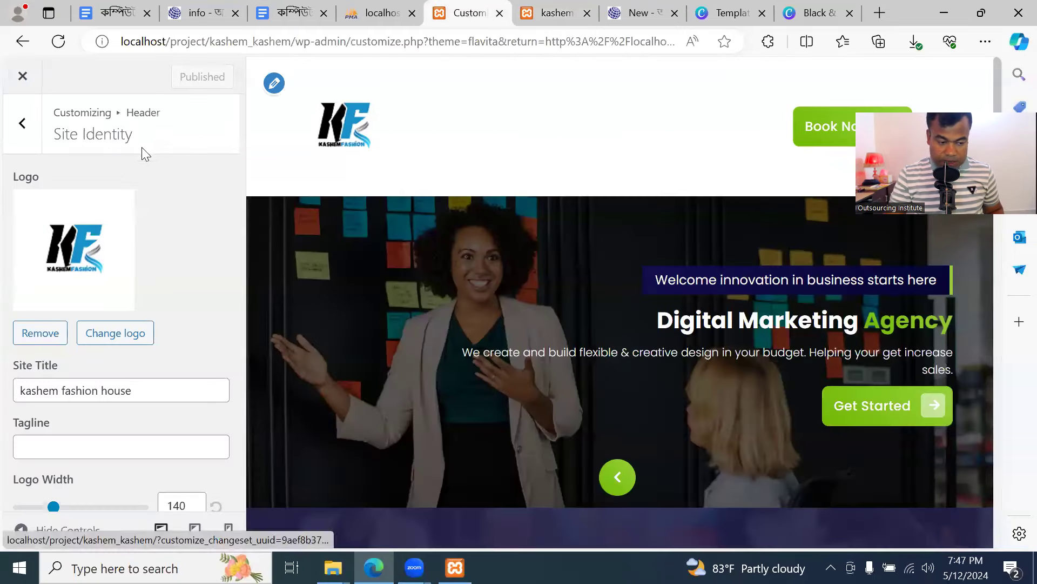
left_click(22, 125)
left_click(23, 126)
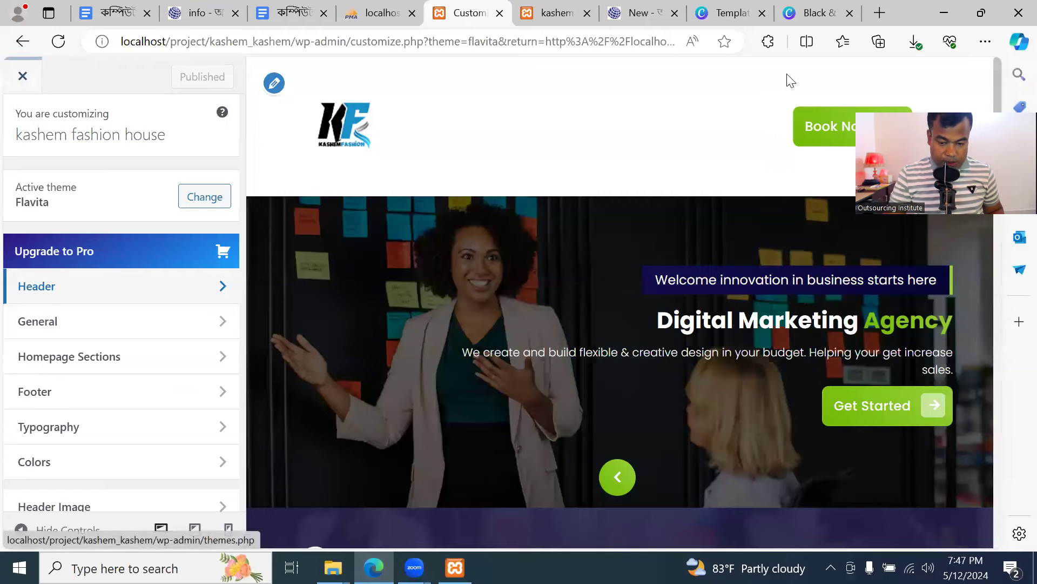
left_click(31, 80)
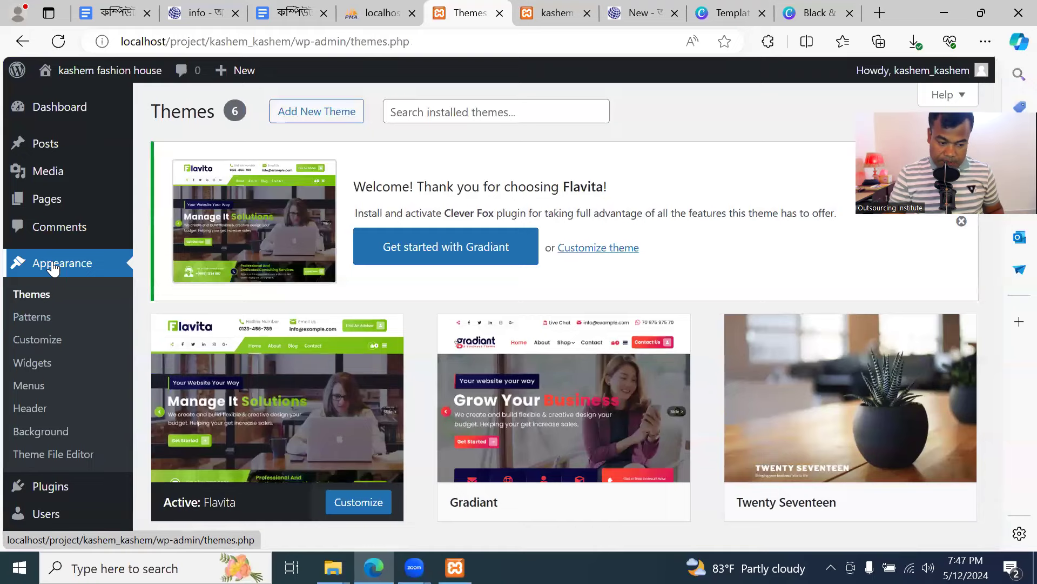
left_click(53, 267)
scroll(243, 359, "down", 3)
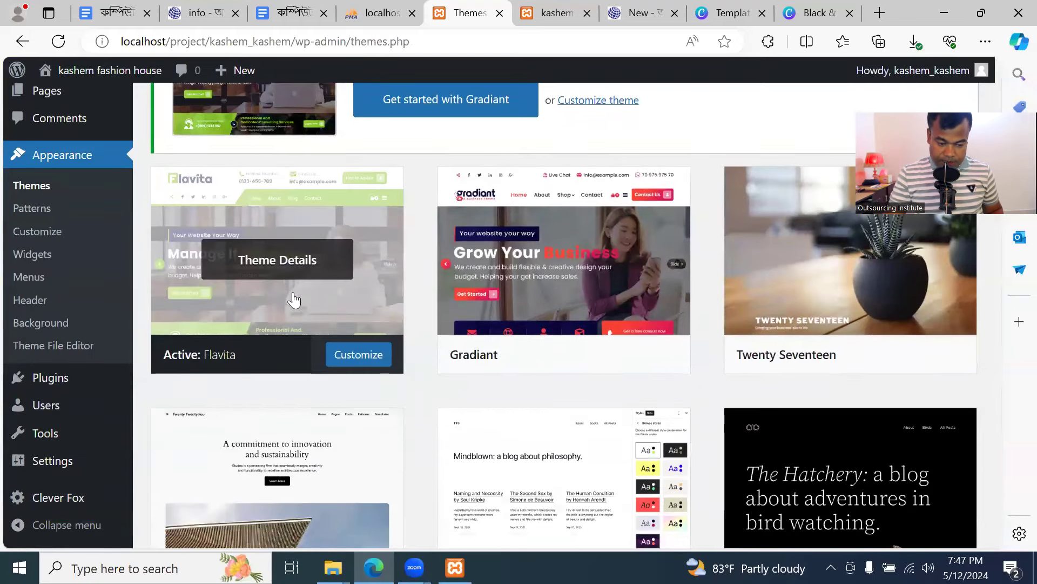
left_click(360, 357)
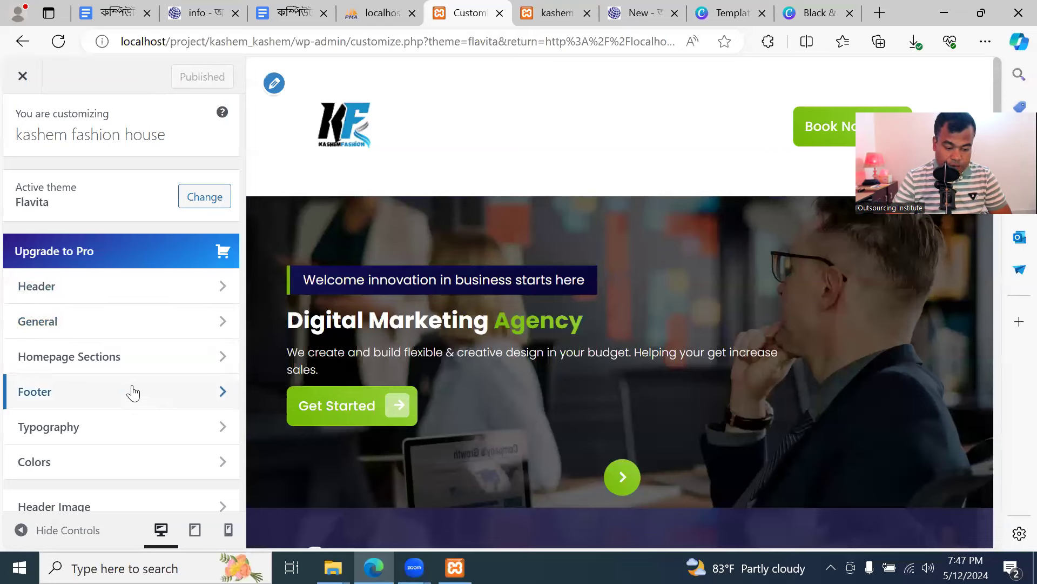
Open Header > Site Identity to view the KF logo and its 140 logo width
left_click(70, 292)
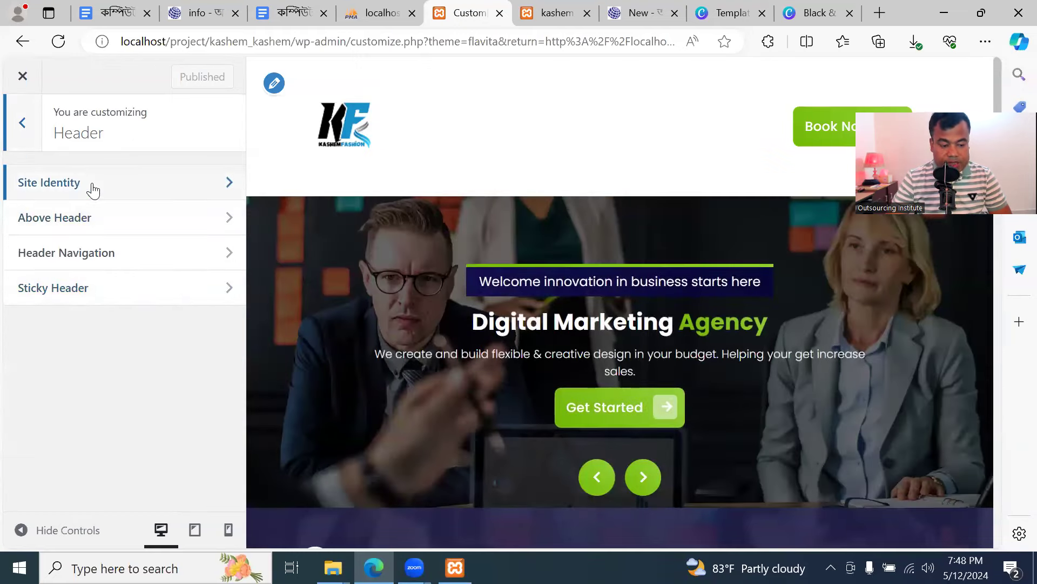
left_click(134, 192)
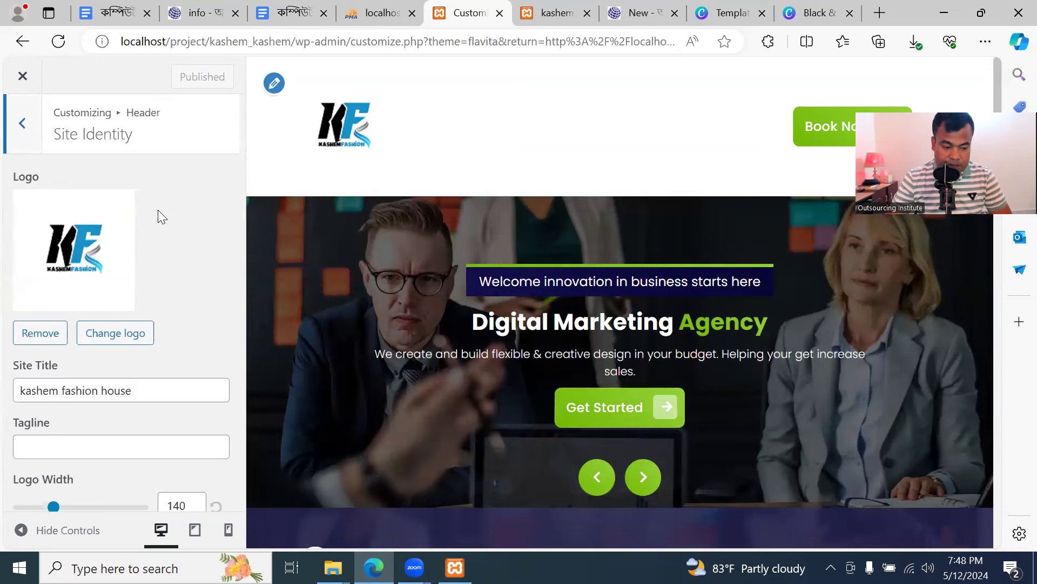
scroll(158, 210, "down", 1)
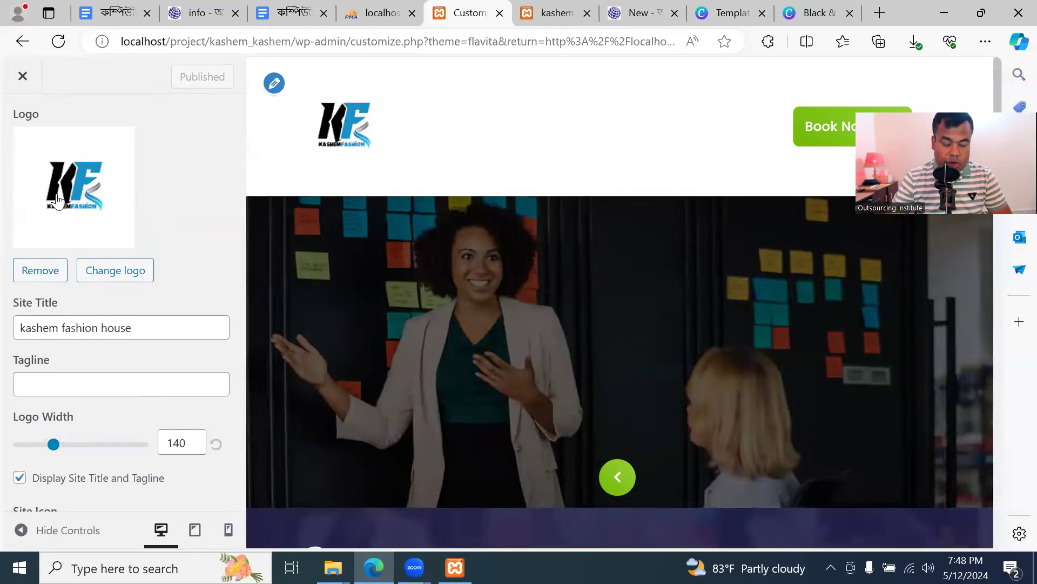
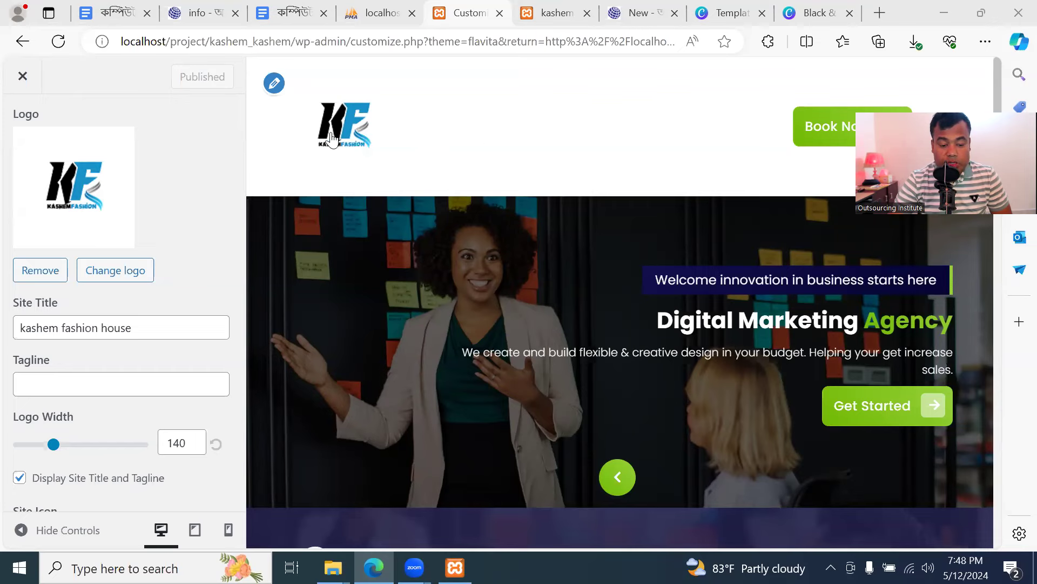
Return to the Black & Blue Minimalist Modern Initial Font Logo design in Canva
left_click(819, 13)
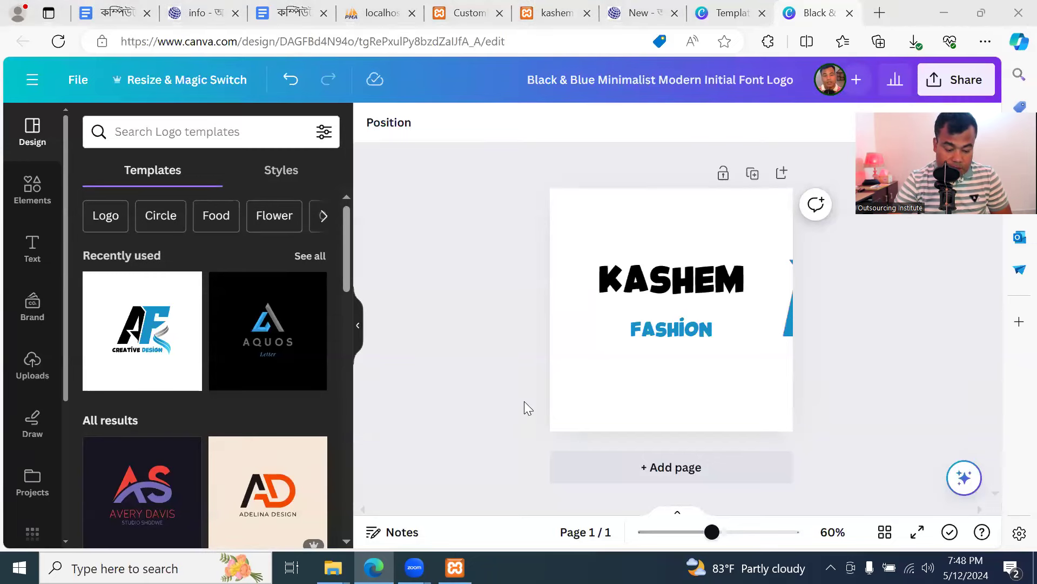
Open canva.com in a new tab and create a 150 × 150 px custom-size design
left_click(880, 13)
type("canva.com")
key("Return")
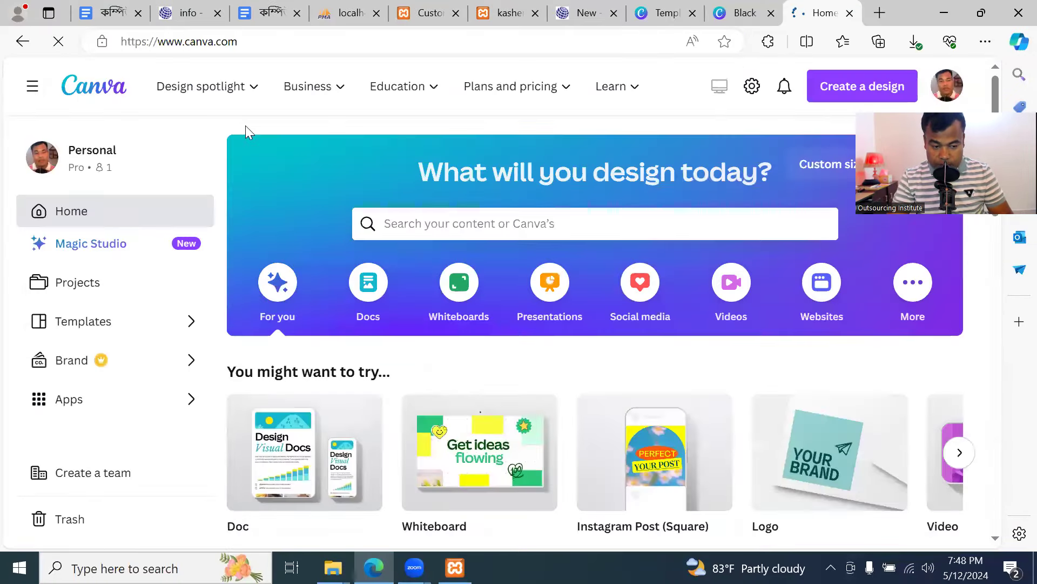
mouse_move(209, 87)
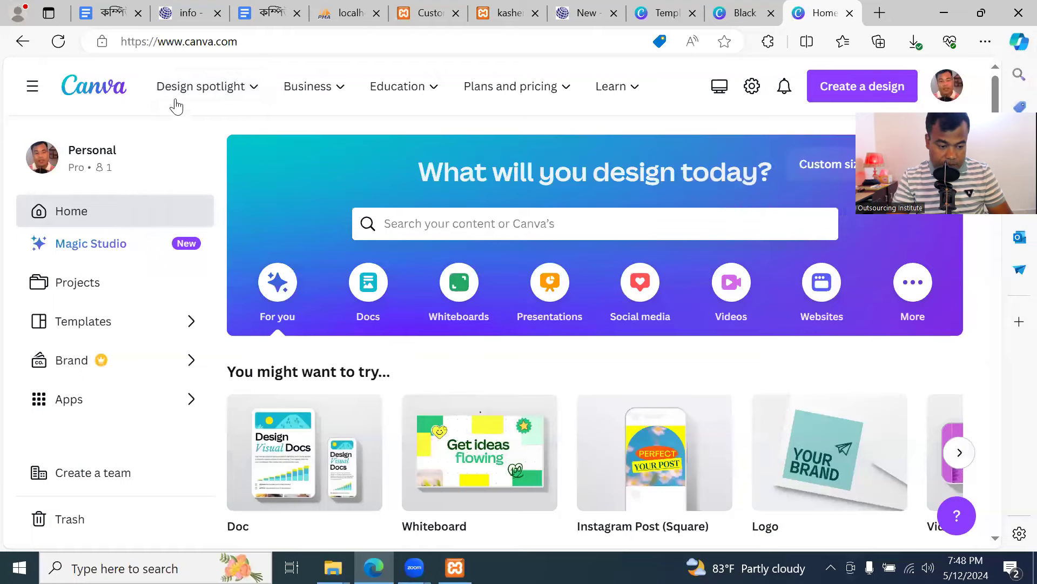
left_click(845, 85)
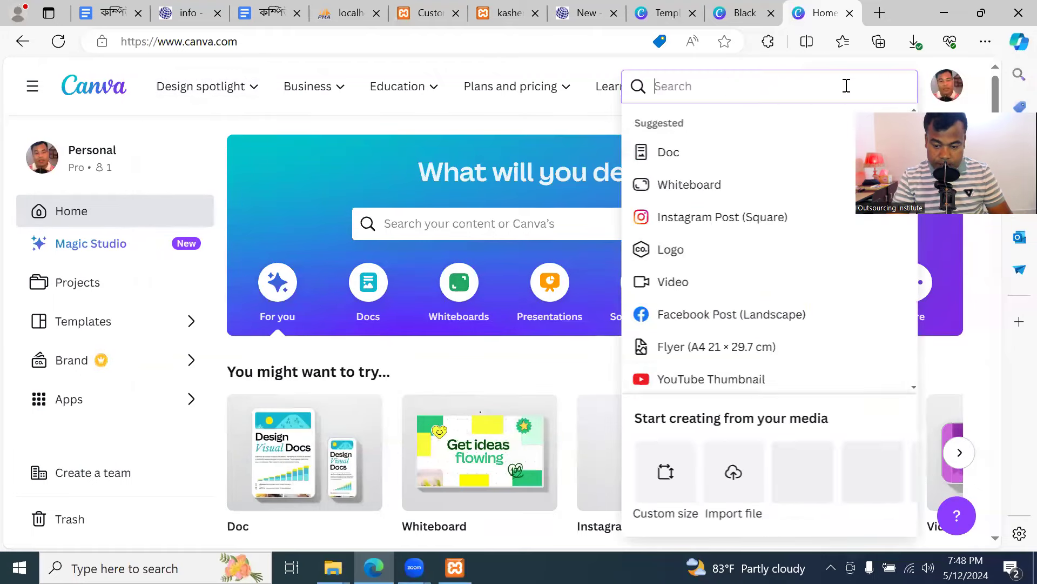
left_click(660, 483)
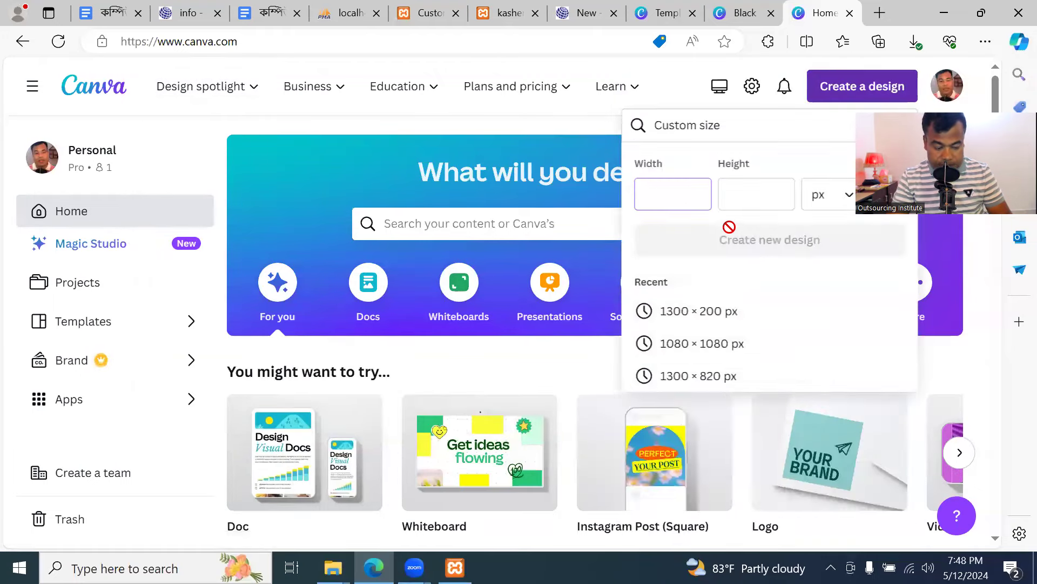
left_click(758, 191)
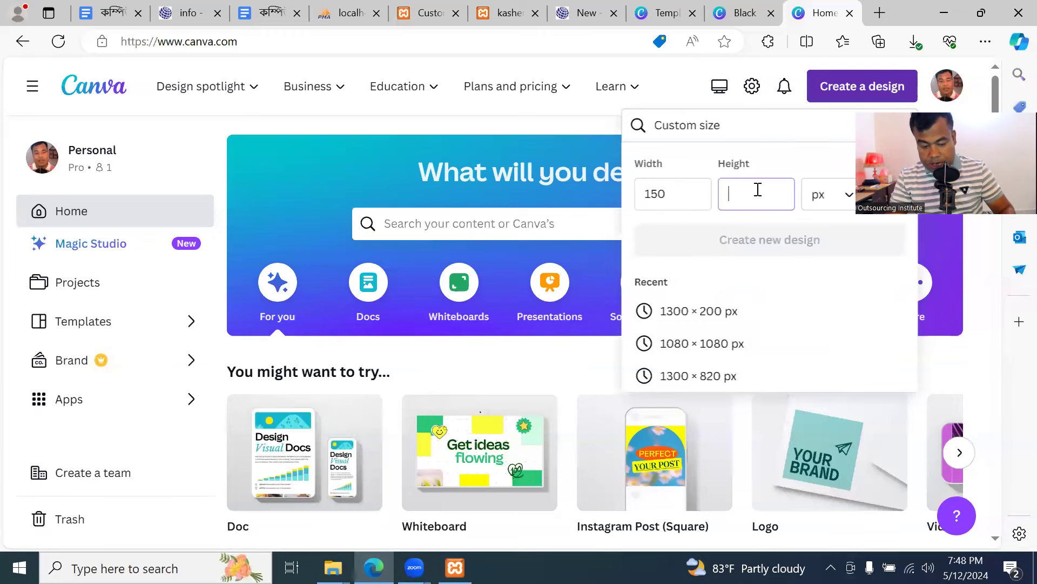
type("150")
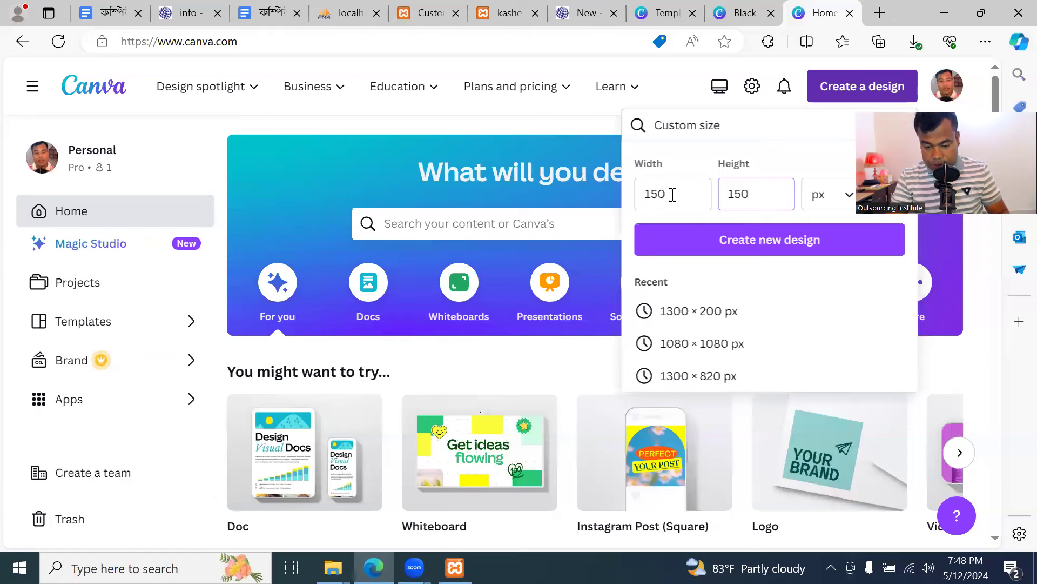
left_click(778, 250)
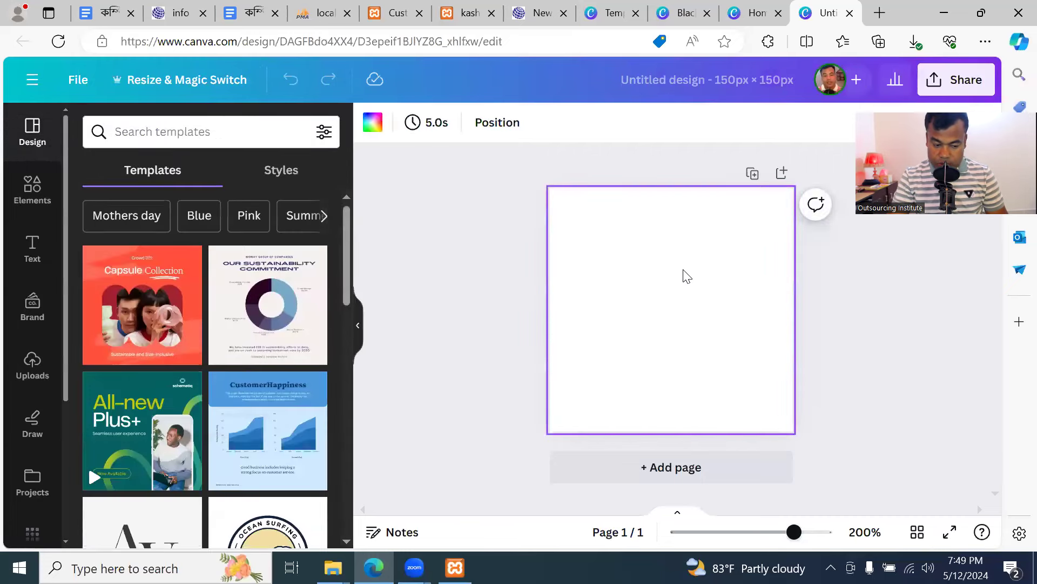
Apply the AR monogram (Avery Davis) template and change its name text to KA
scroll(251, 402, "down", 10)
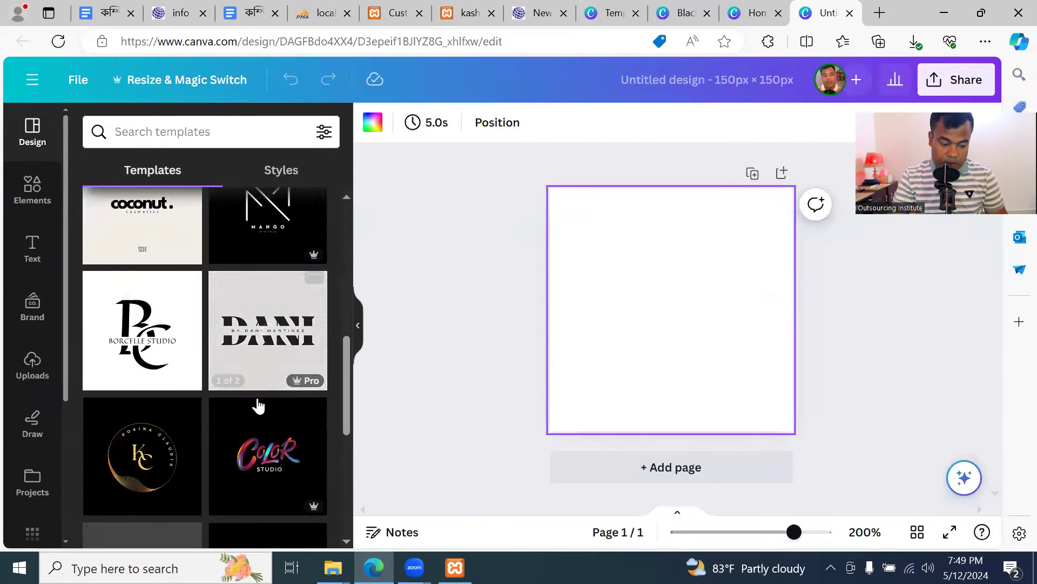
scroll(257, 406, "down", 4)
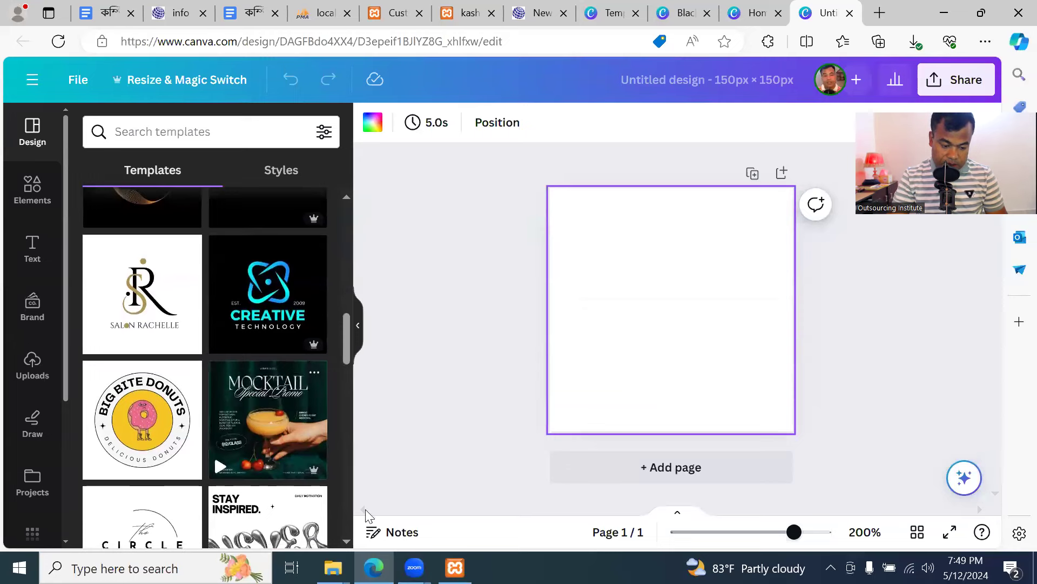
scroll(252, 463, "down", 6)
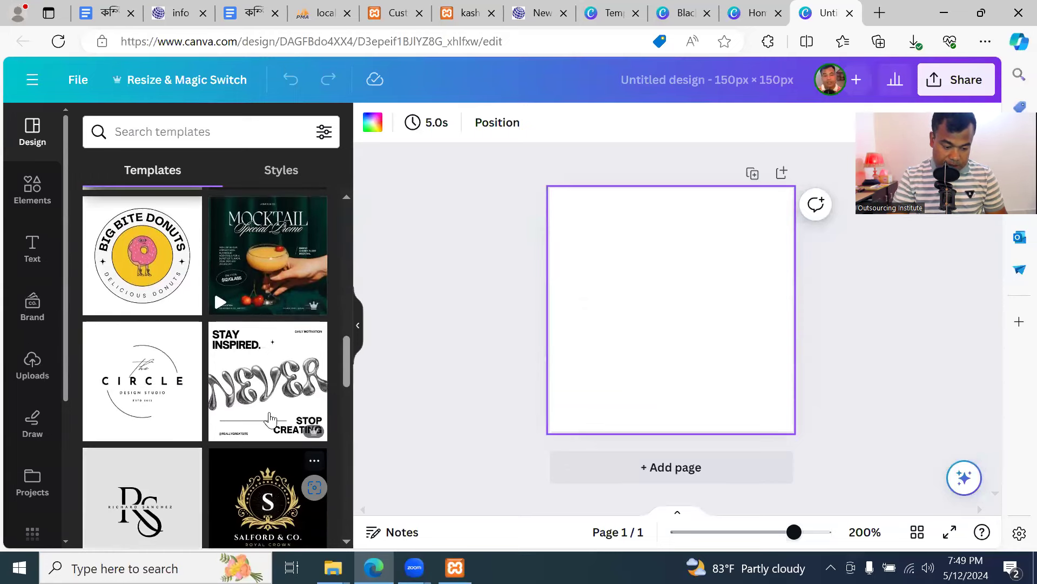
scroll(269, 421, "down", 4)
scroll(269, 427, "down", 5)
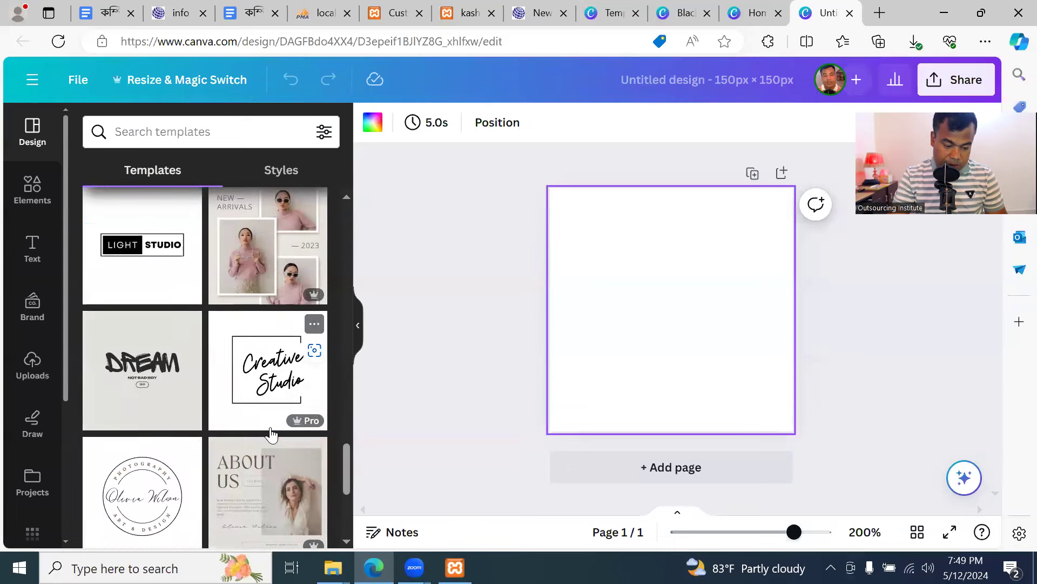
scroll(271, 434, "down", 4)
scroll(270, 432, "down", 6)
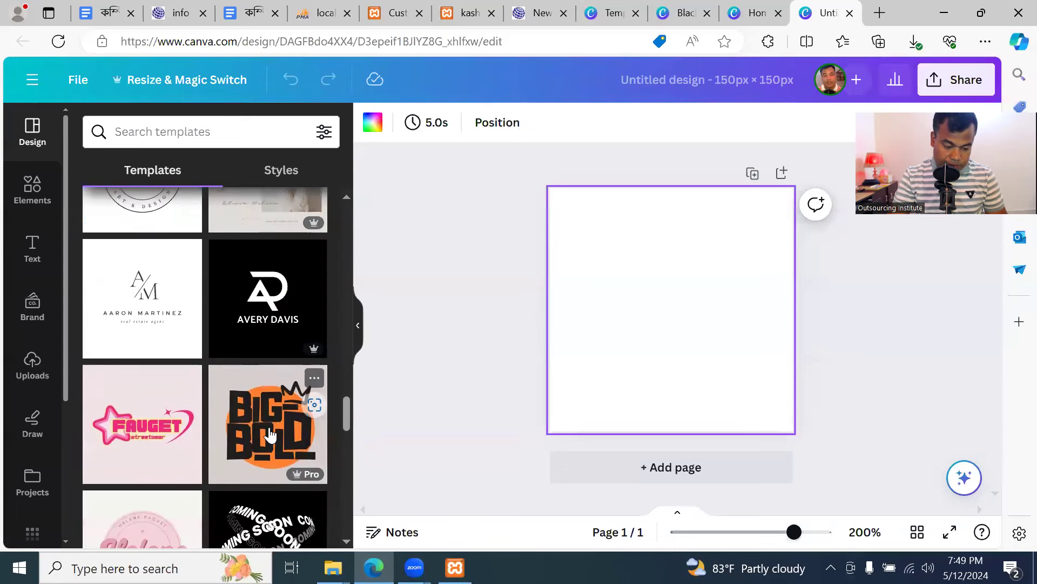
scroll(249, 342, "up", 4)
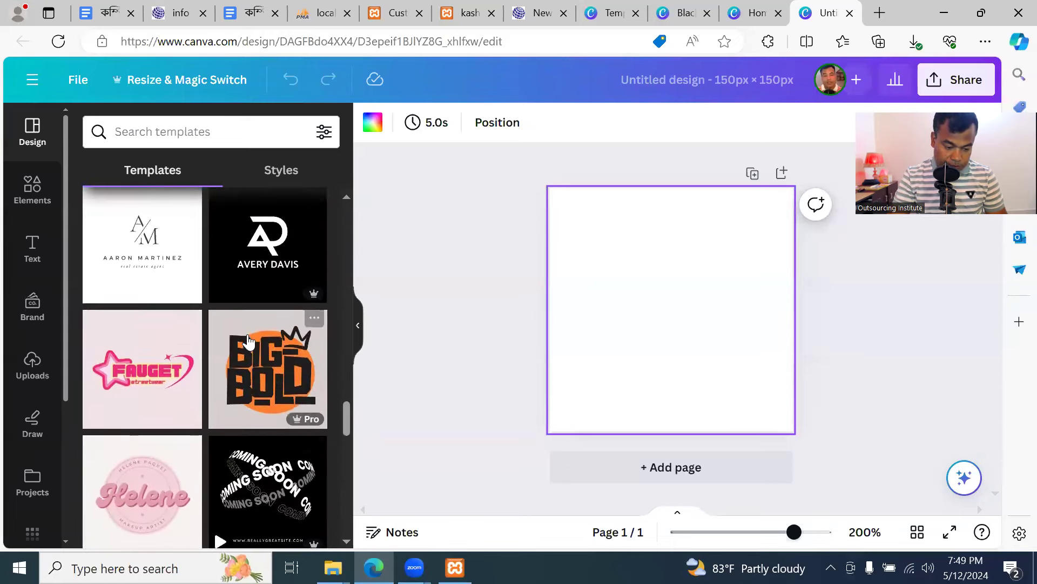
left_click(267, 255)
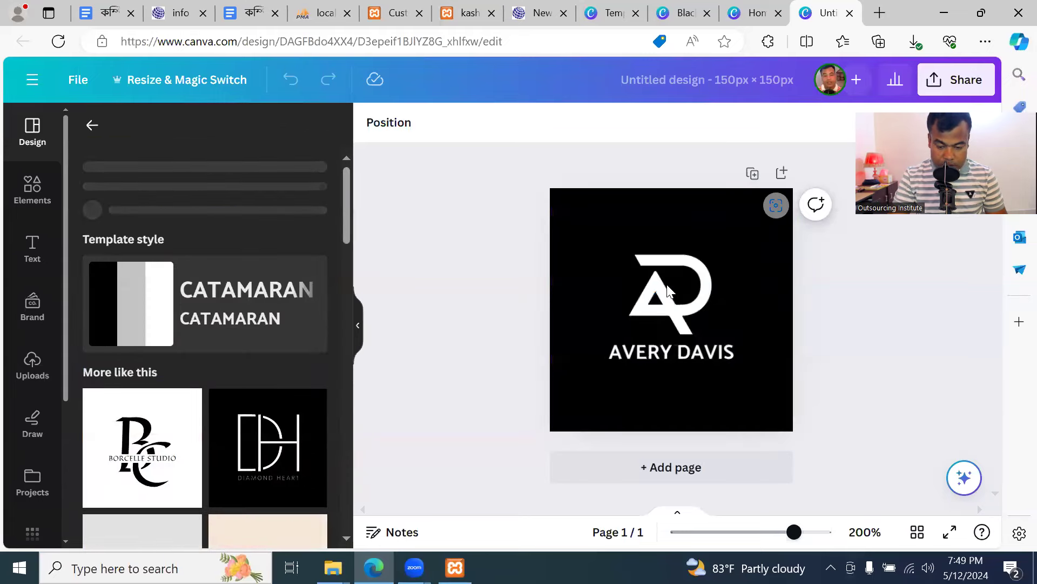
double_click(667, 353)
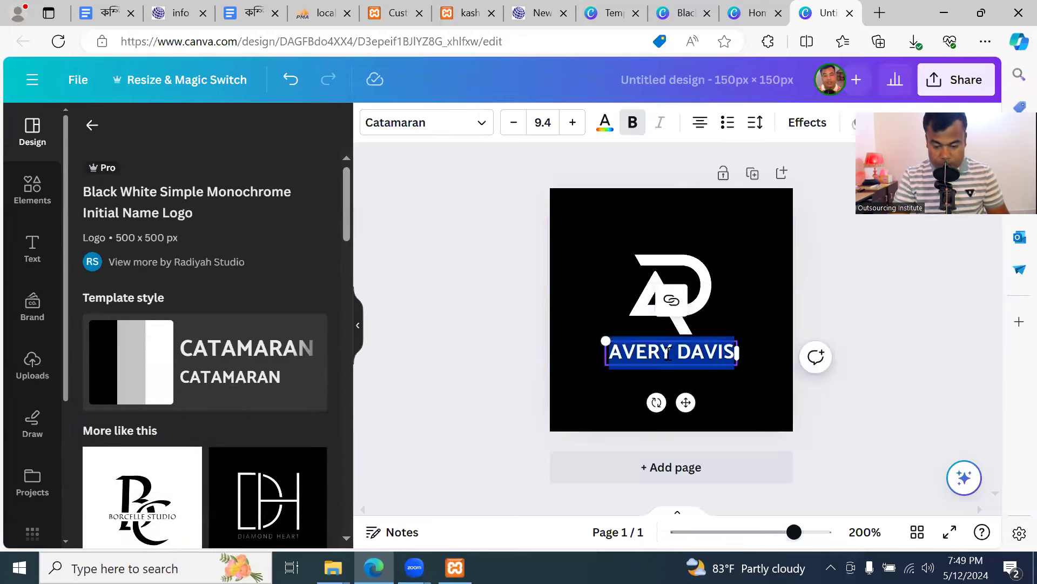
type("KA")
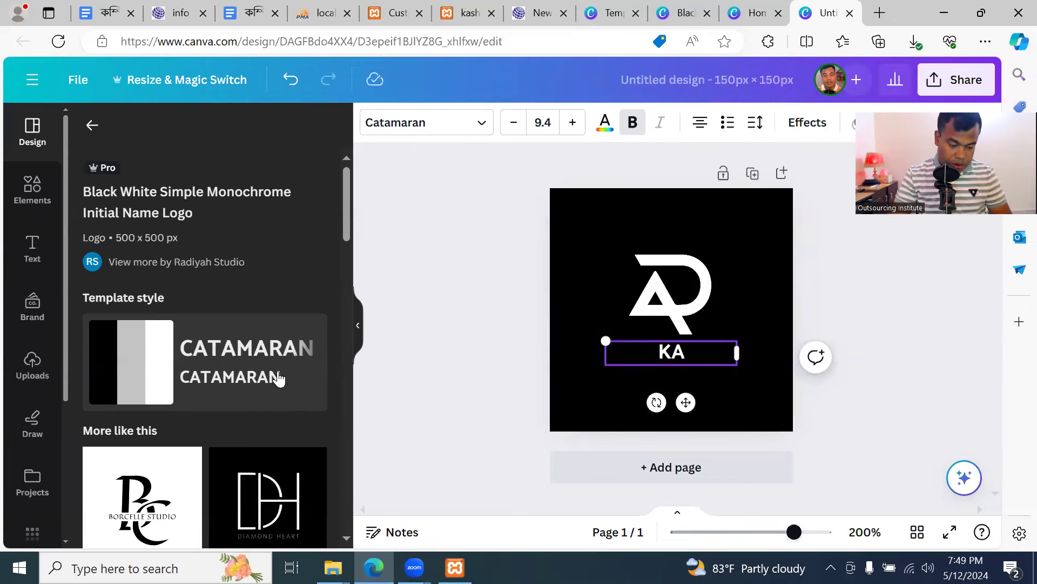
Add the SR monogram (Salon Rachelle) template as page 2, then go to Canva home
scroll(279, 378, "down", 10)
scroll(278, 381, "up", 1)
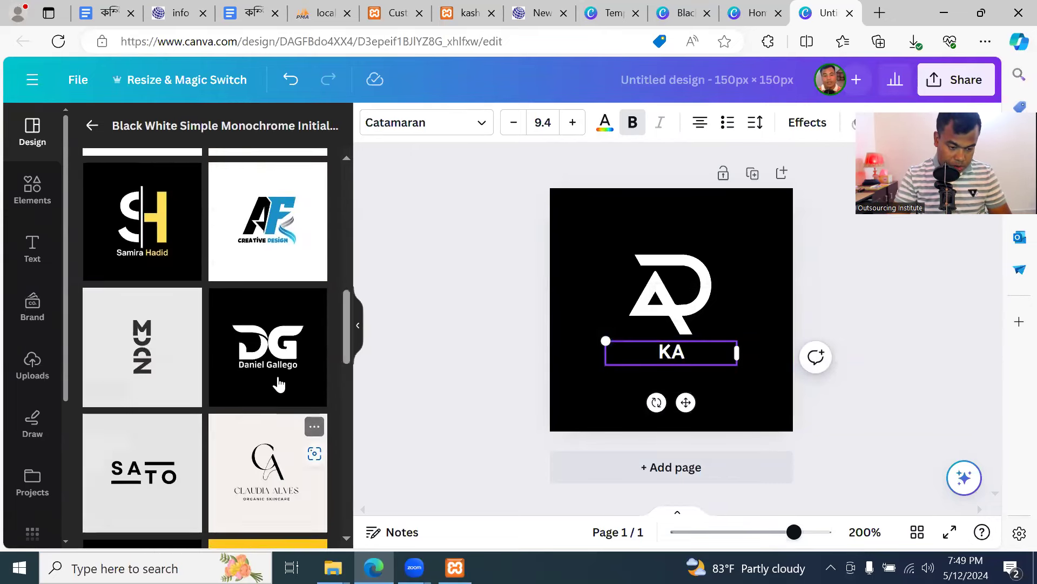
scroll(279, 386, "down", 5)
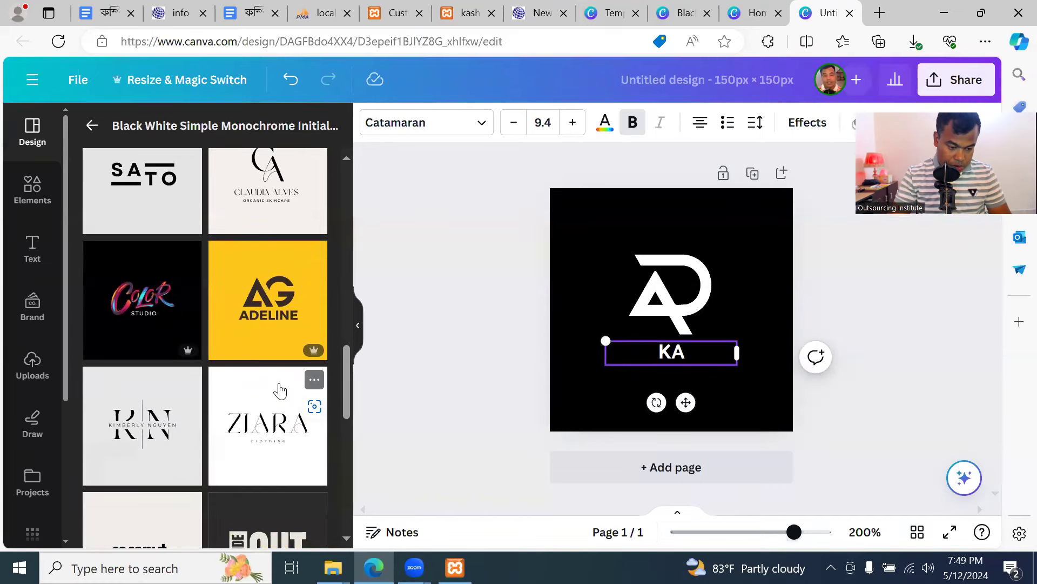
scroll(279, 390, "down", 10)
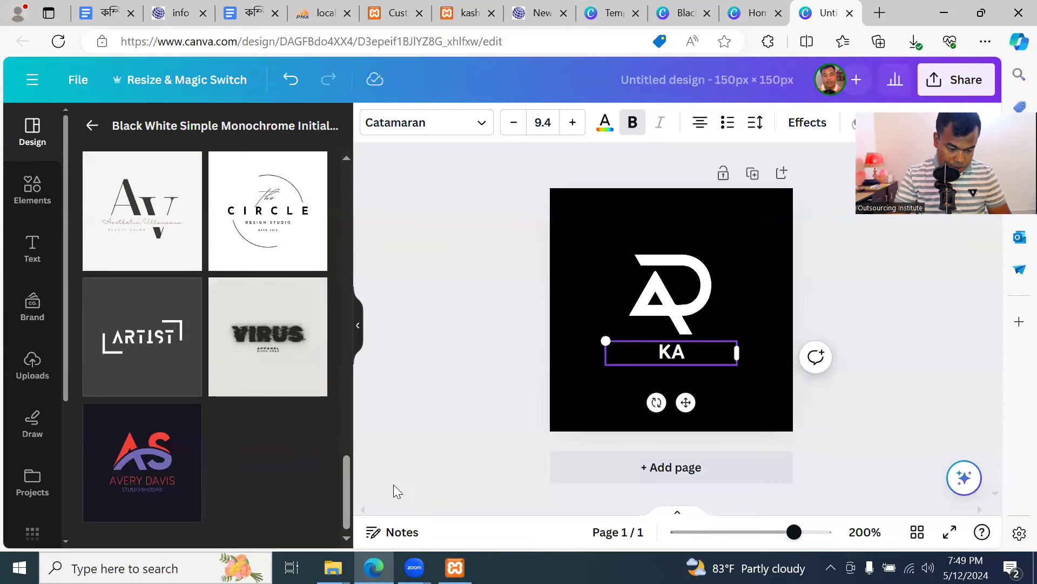
scroll(176, 330, "up", 10)
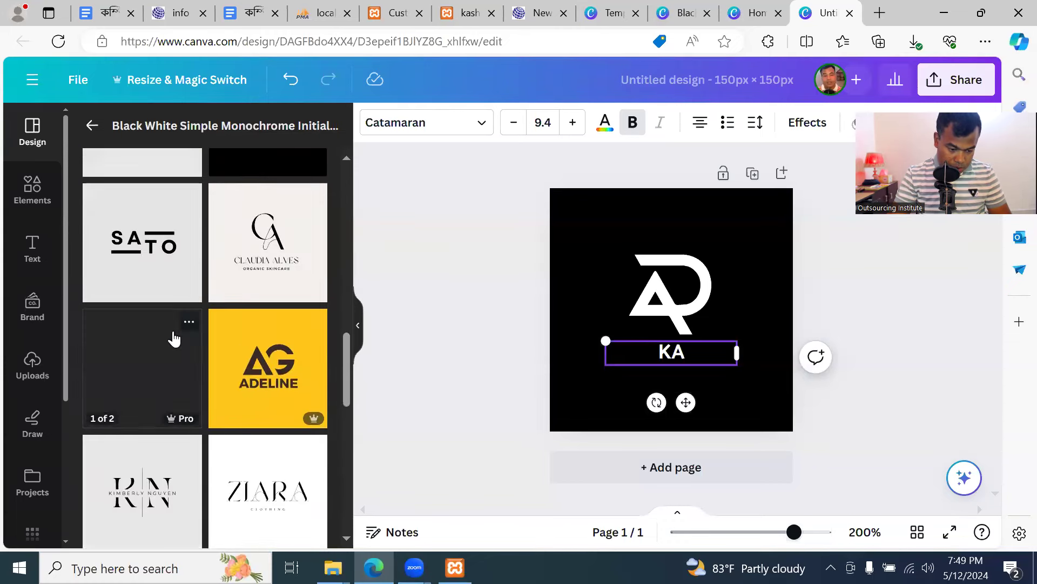
scroll(276, 421, "up", 5)
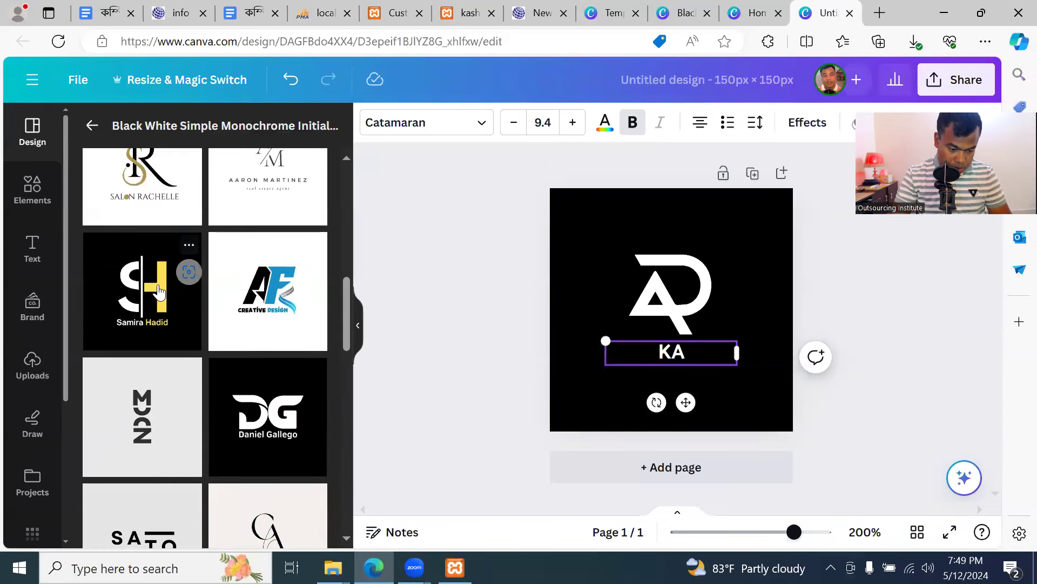
scroll(160, 319, "up", 3)
left_click(160, 327)
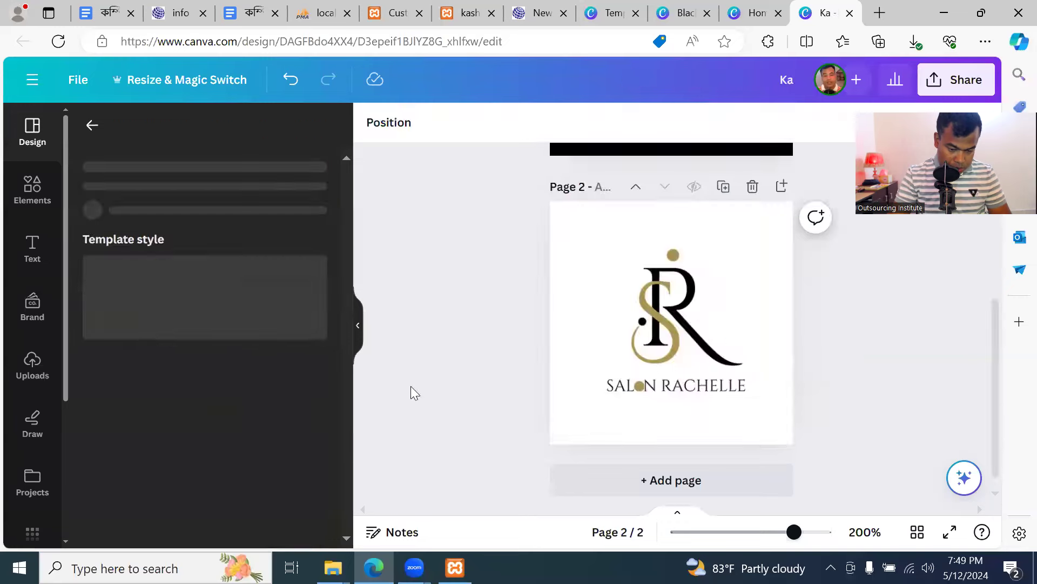
left_click(662, 320)
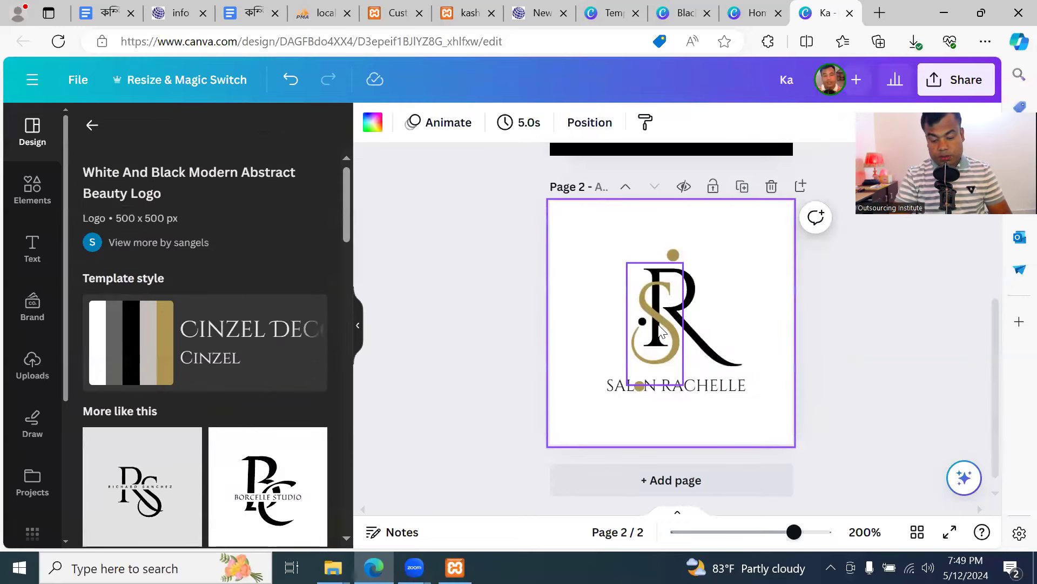
left_click(367, 379)
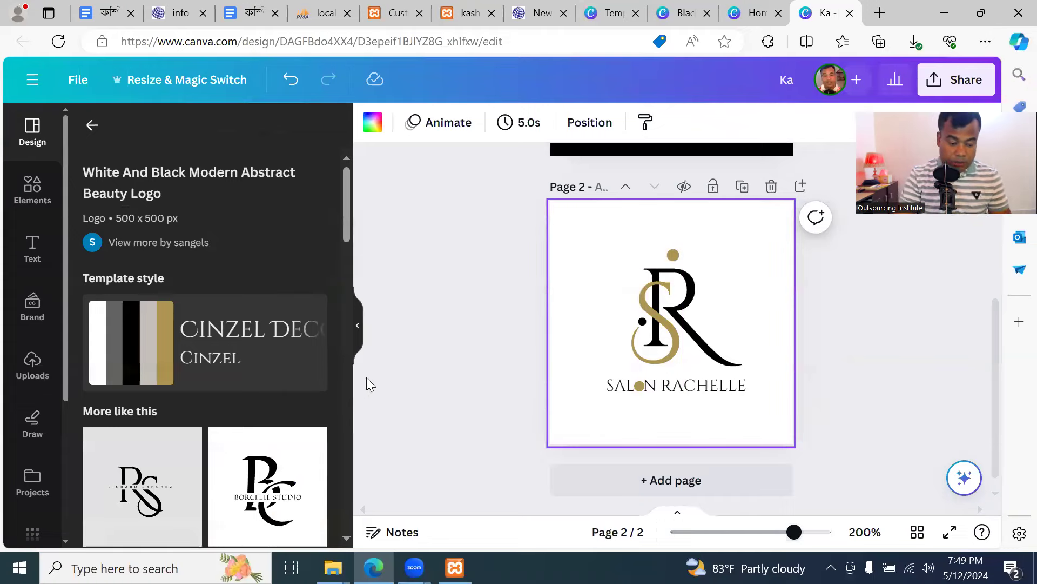
left_click(756, 13)
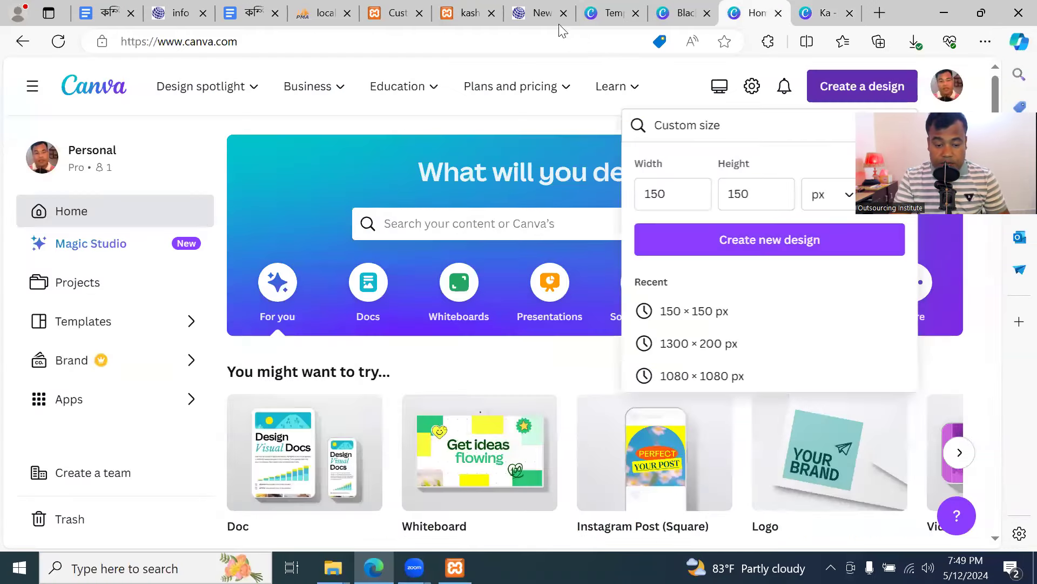
View the kashem fashion house front page, then return to the WordPress Customizer
left_click(468, 15)
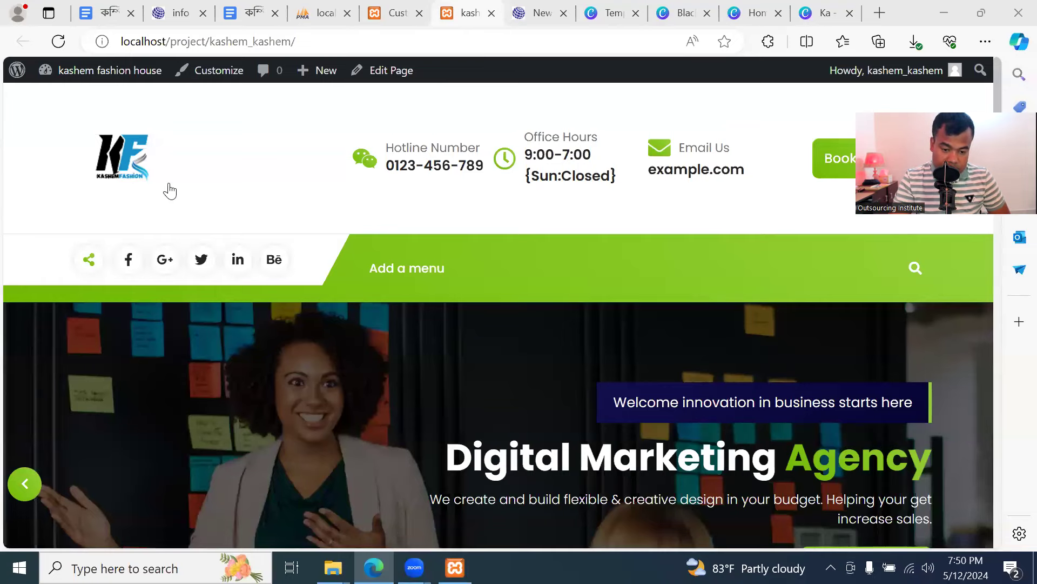
left_click(407, 15)
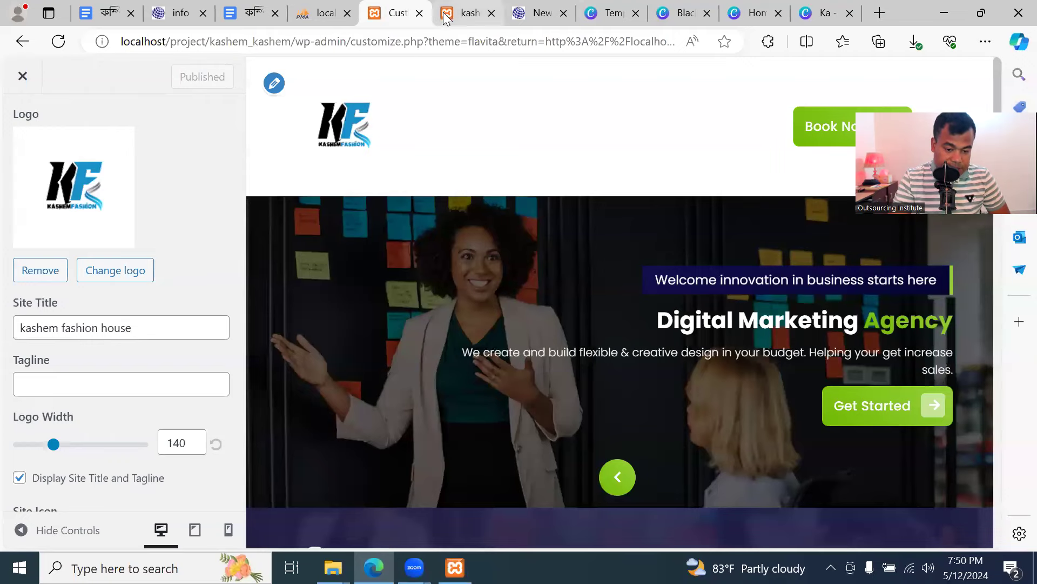
Replace the site title with 'Welcoem To Kashem Fashion House'
left_click(468, 13)
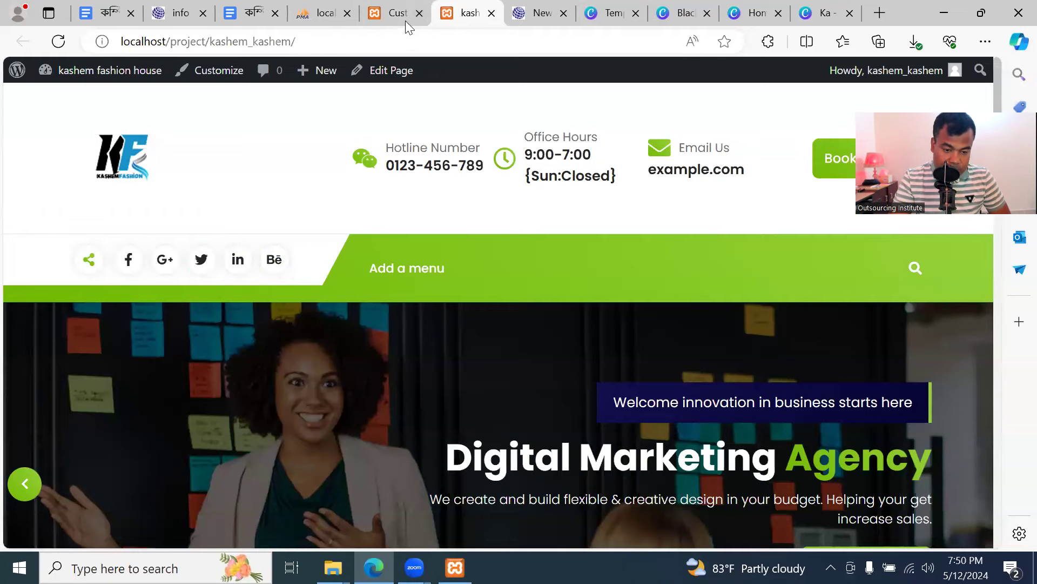
left_click(393, 7)
triple_click(144, 328)
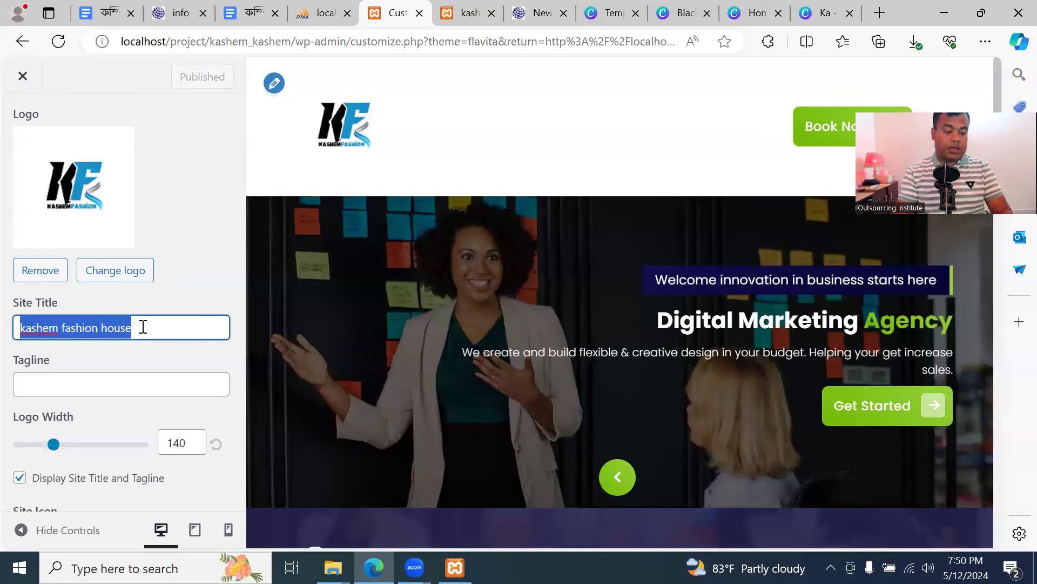
type("Welcoem t")
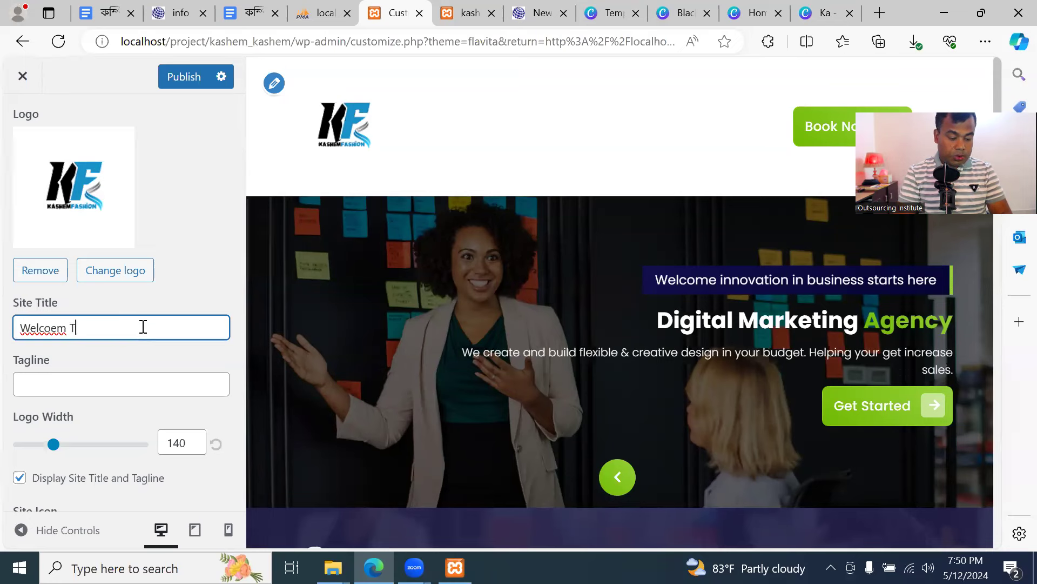
type("o Kashem Fashion Hou")
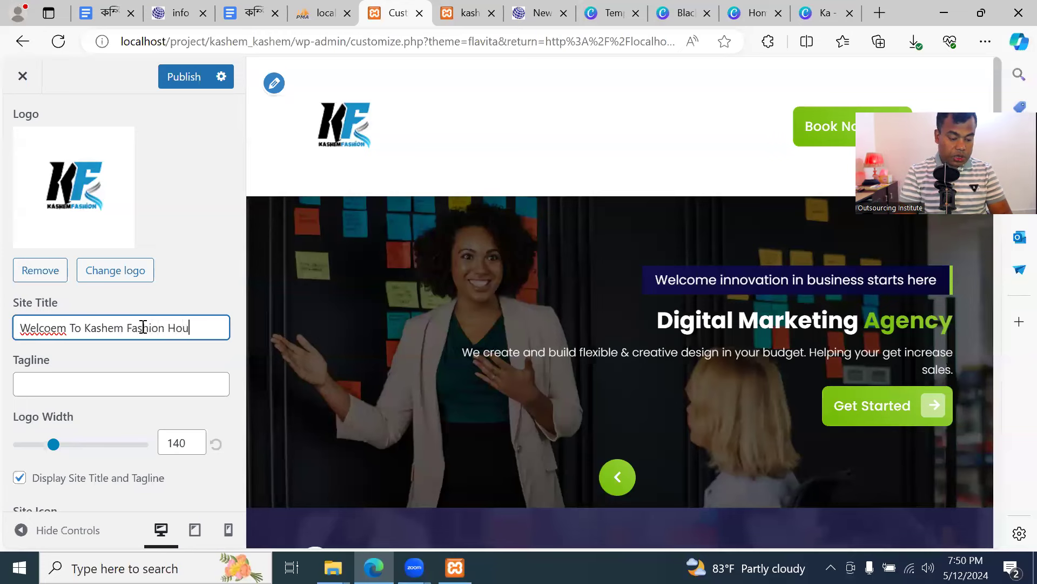
Set the tagline to 'Best Quality Minimum Price'
left_click(158, 391)
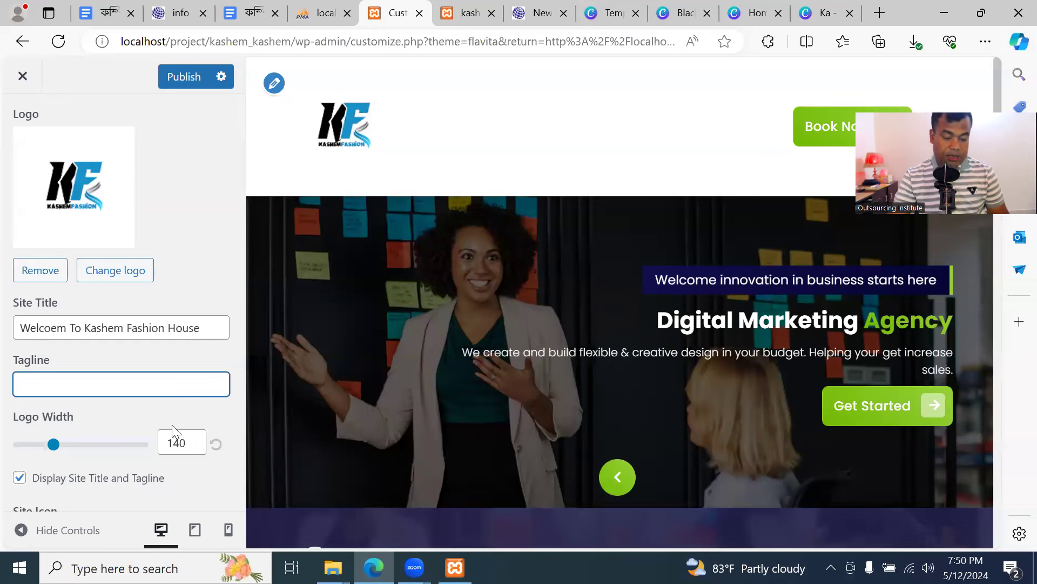
scroll(172, 425, "down", 1)
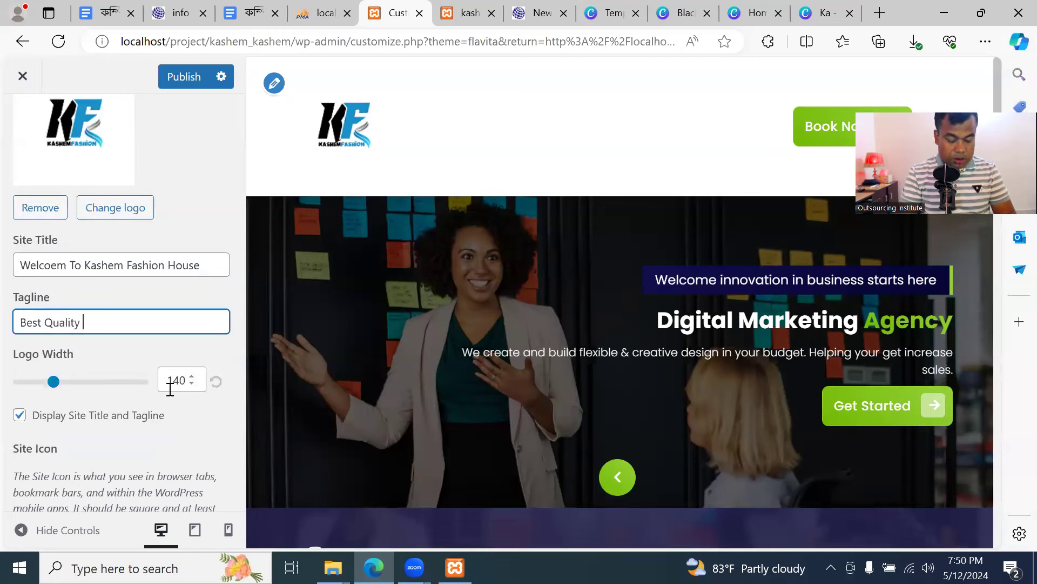
type("mum Price")
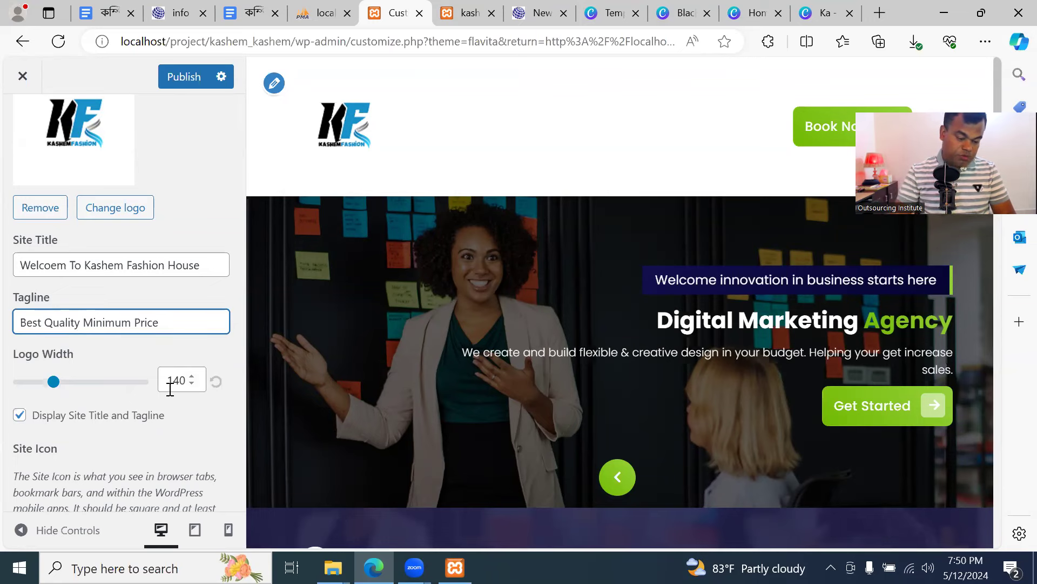
left_click(153, 354)
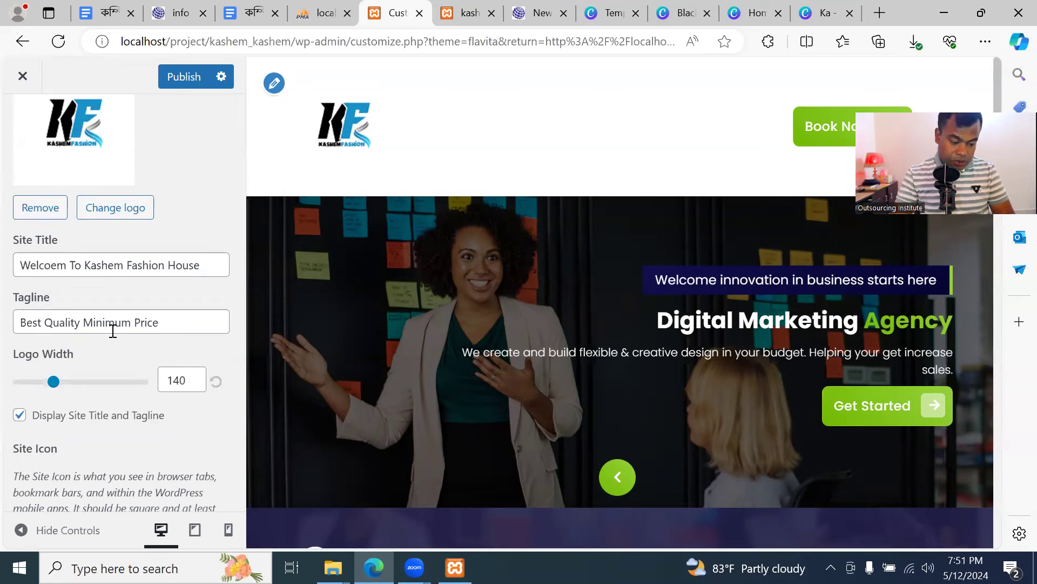
Set the logo width to 144 and publish the site identity changes
scroll(126, 352, "down", 2)
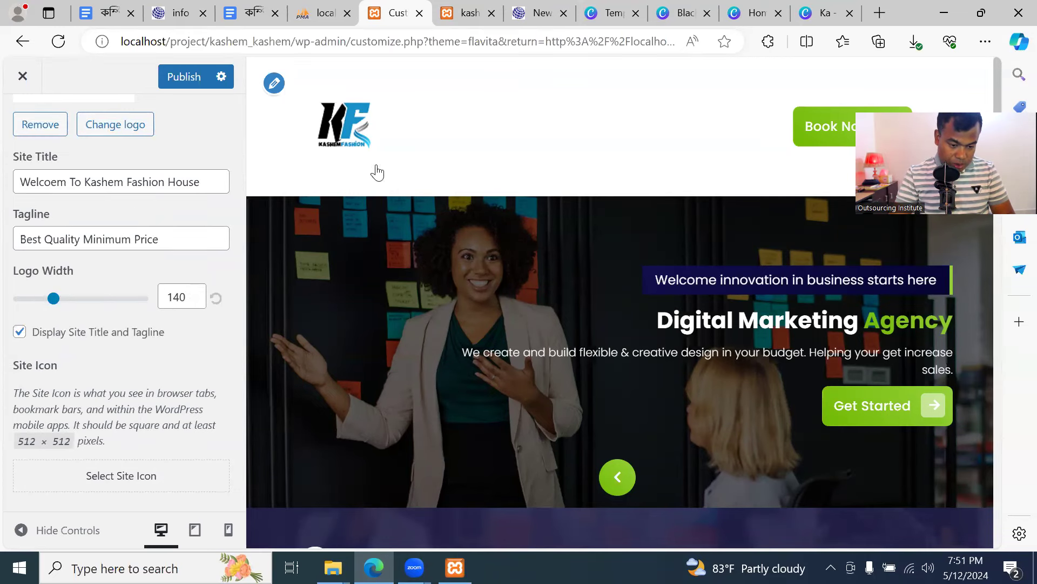
mouse_move(54, 303)
left_mouse_down()
mouse_move(112, 303)
mouse_move(56, 308)
left_mouse_up()
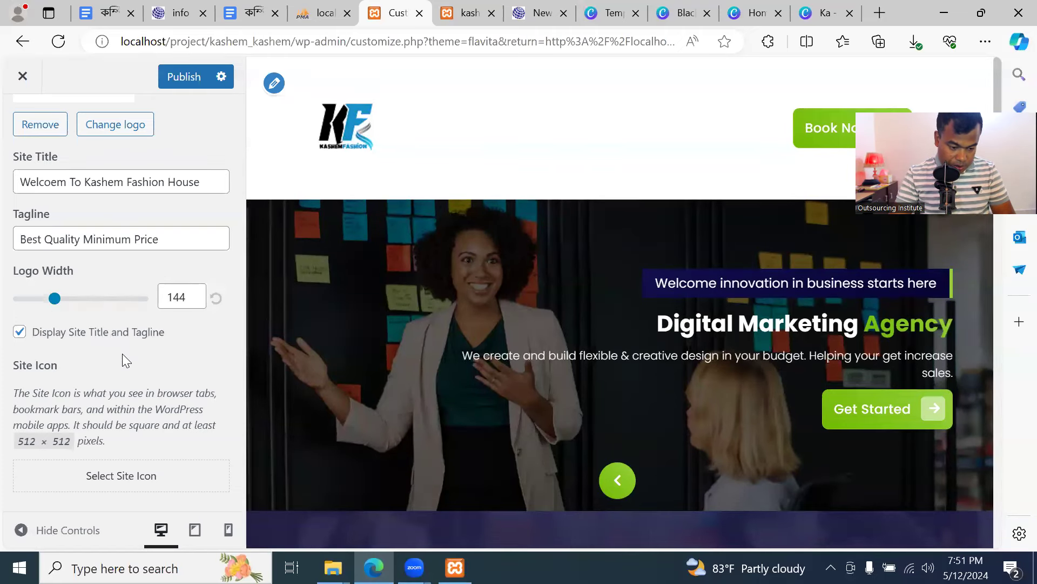
left_click(189, 78)
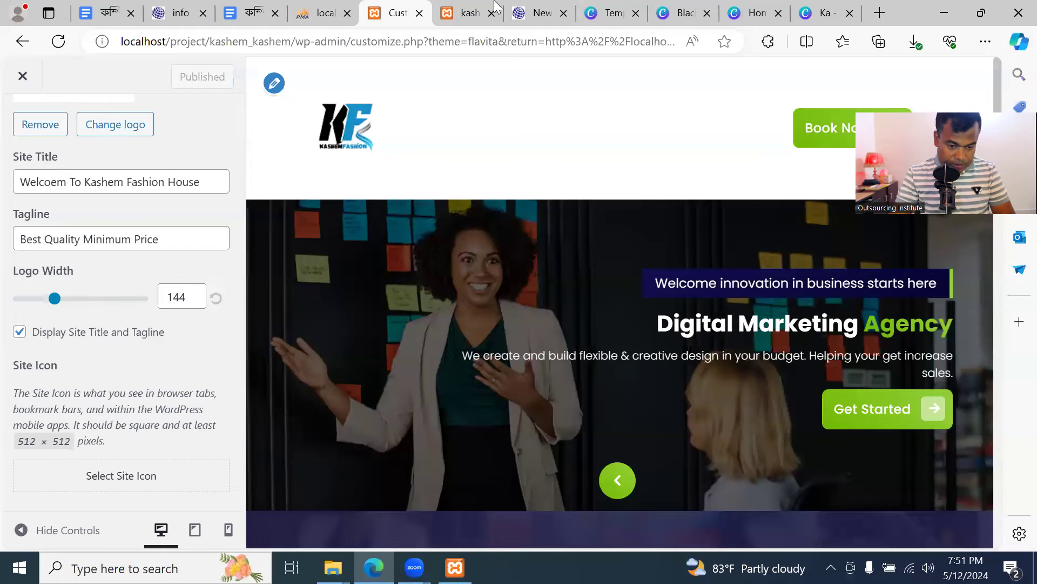
left_click(469, 13)
Reload the live site to check the new title and tagline
left_click(58, 41)
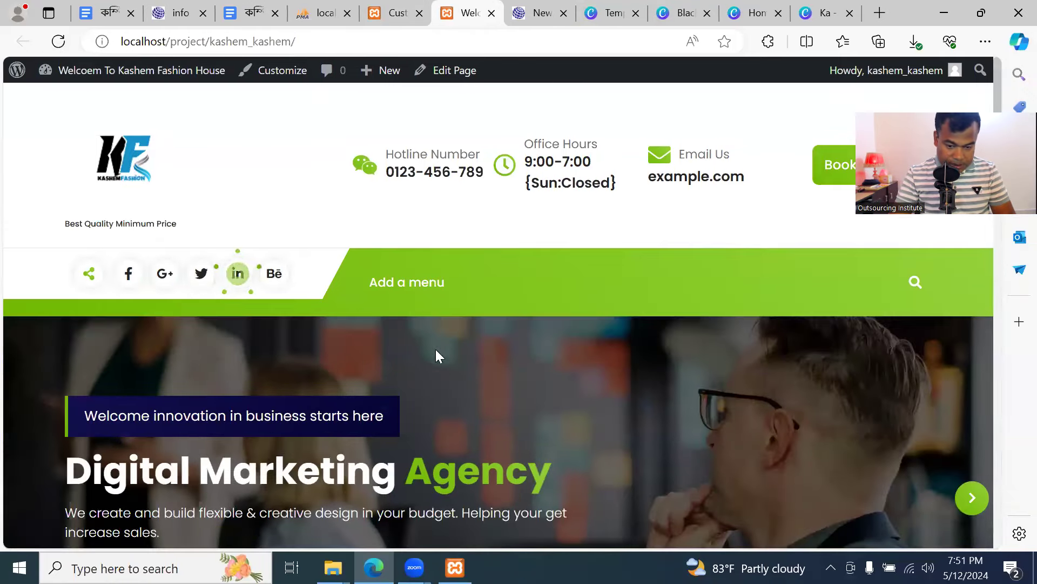
scroll(460, 295, "down", 5)
scroll(457, 287, "up", 5)
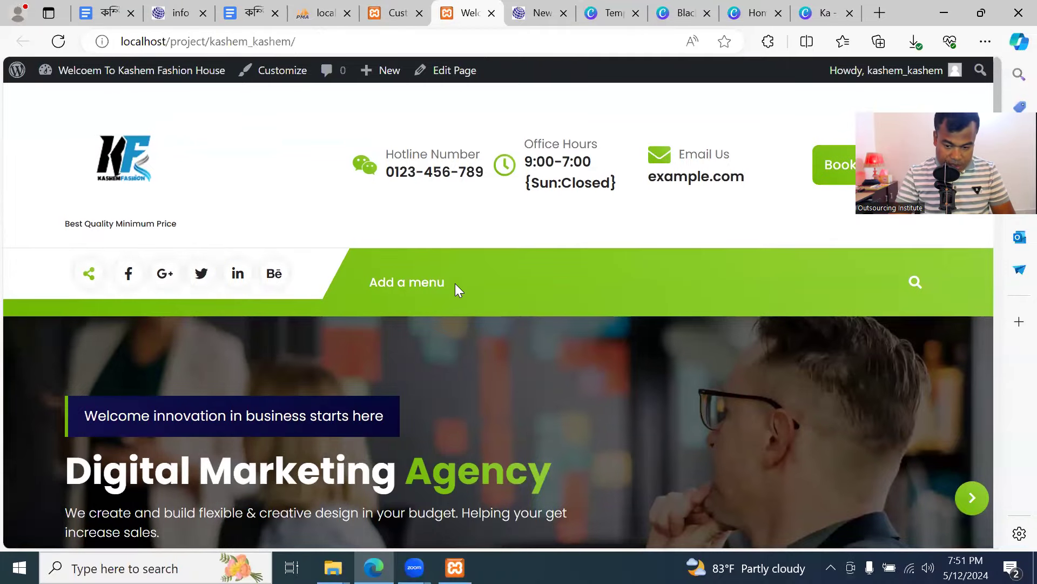
Remove the site logo, publish, and reload the live site to see the text title
left_click(403, 12)
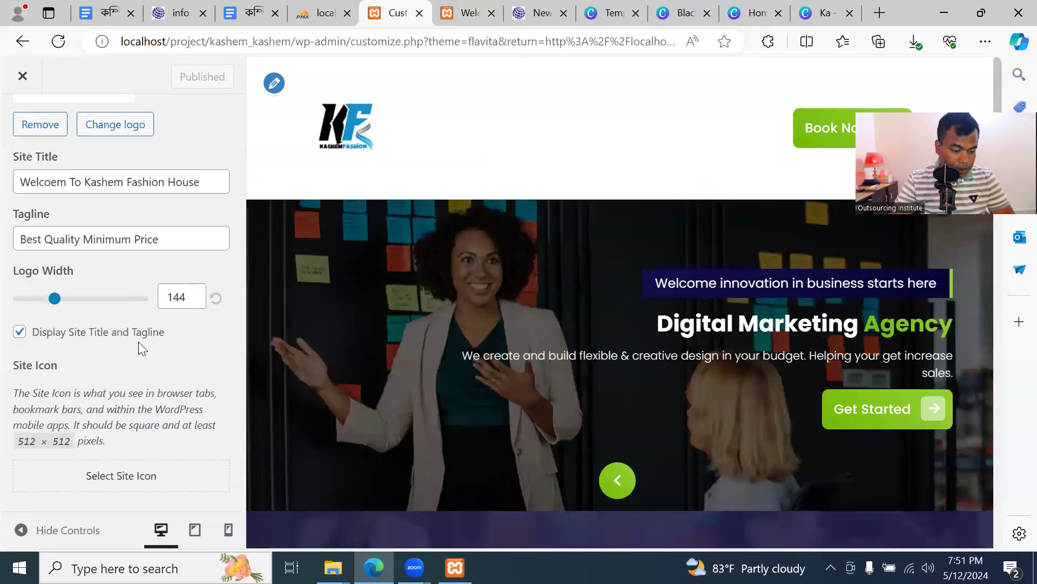
scroll(145, 262, "up", 3)
scroll(147, 259, "up", 2)
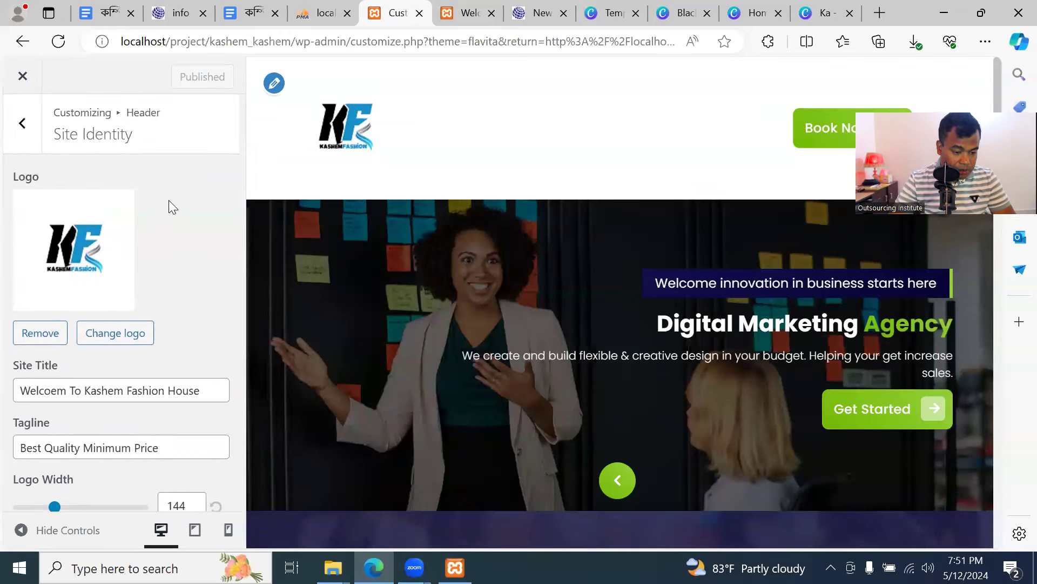
left_click(45, 340)
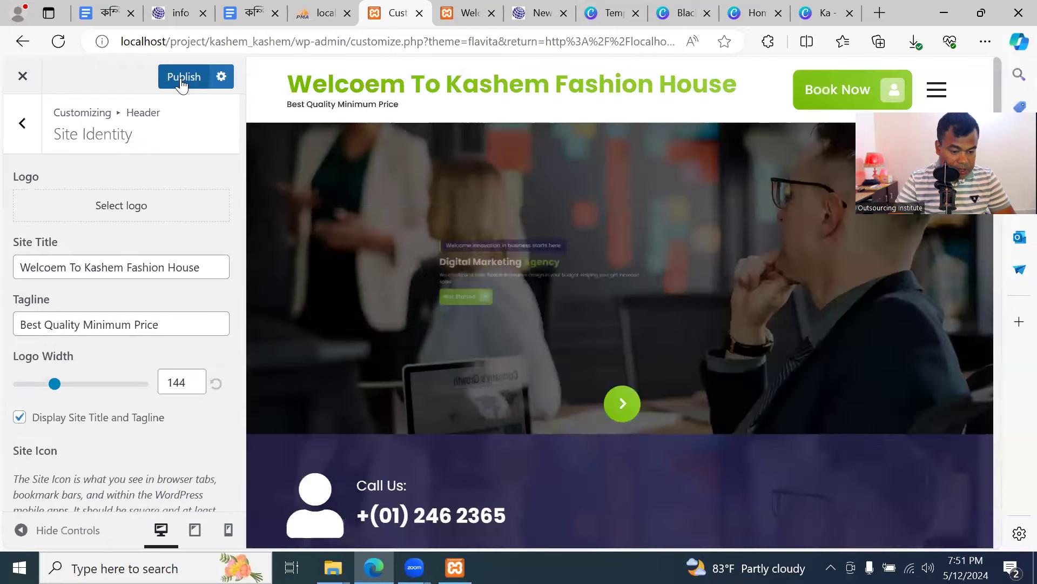
left_click(181, 79)
left_click(464, 13)
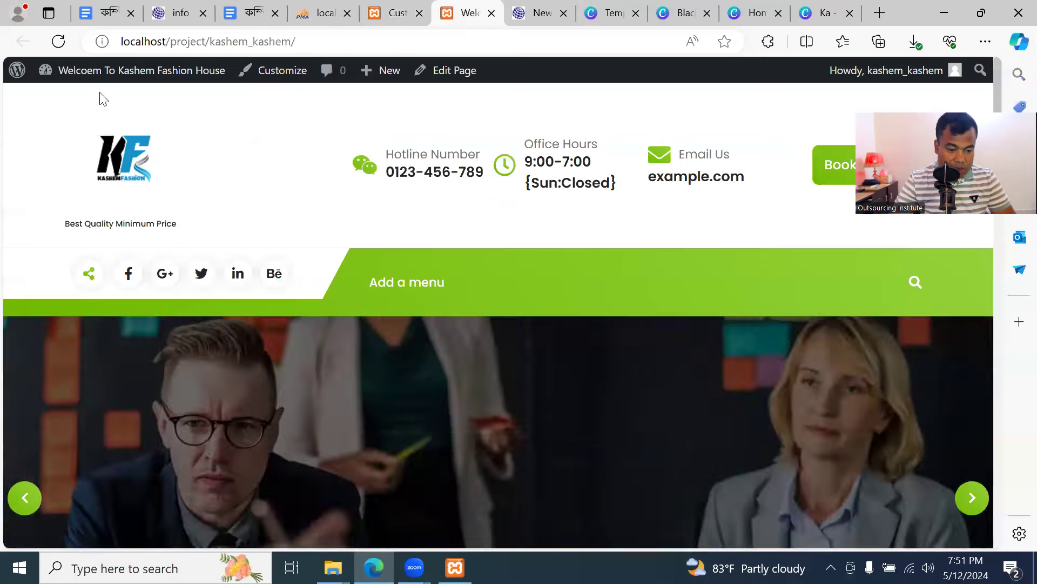
left_click(58, 41)
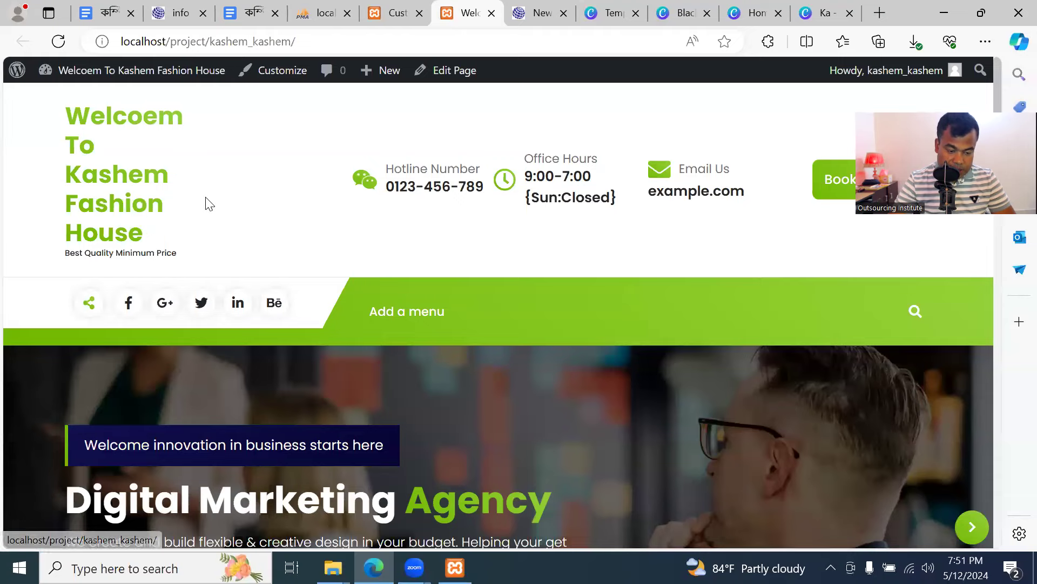
left_click(391, 12)
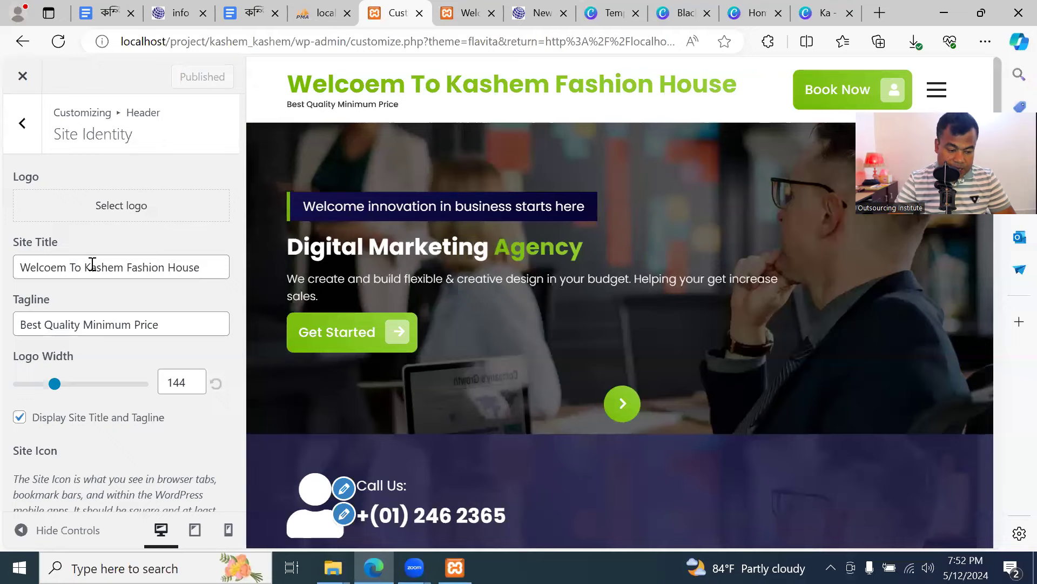
Restore the KF logo from the Media Library without cropping, publish, and reload the live site
left_click(119, 213)
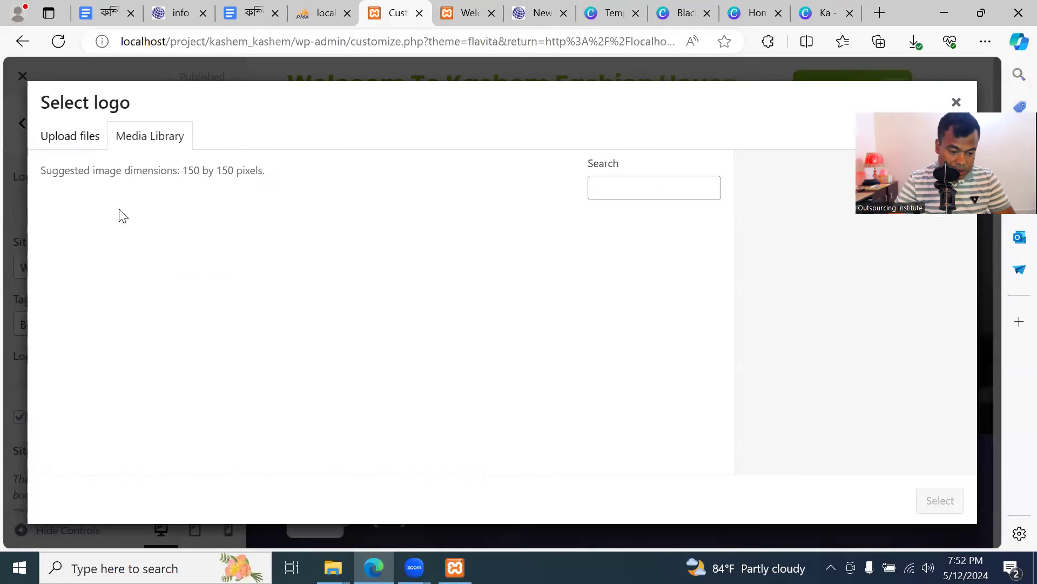
left_click(116, 278)
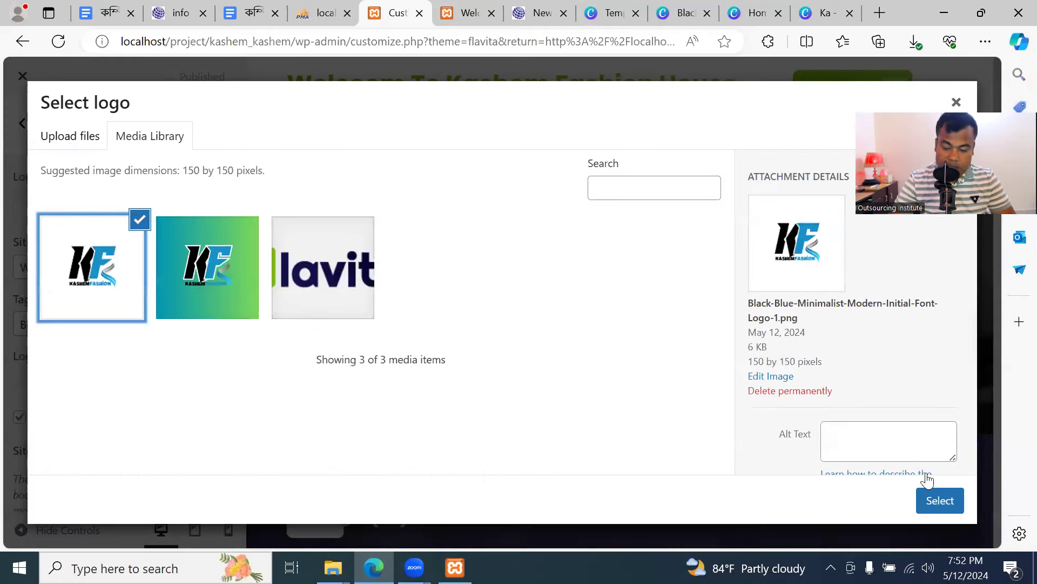
left_click(940, 500)
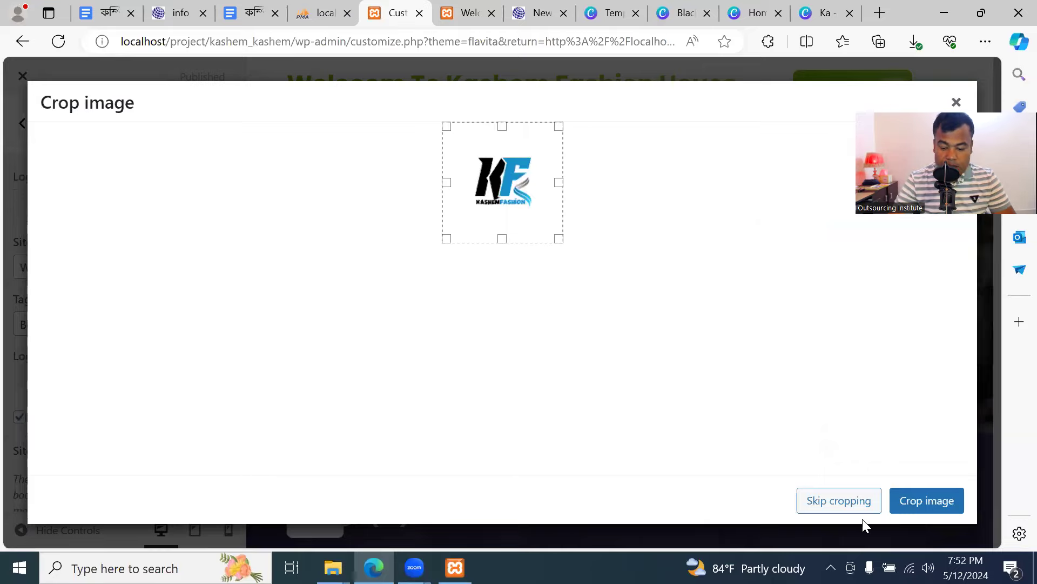
left_click(848, 507)
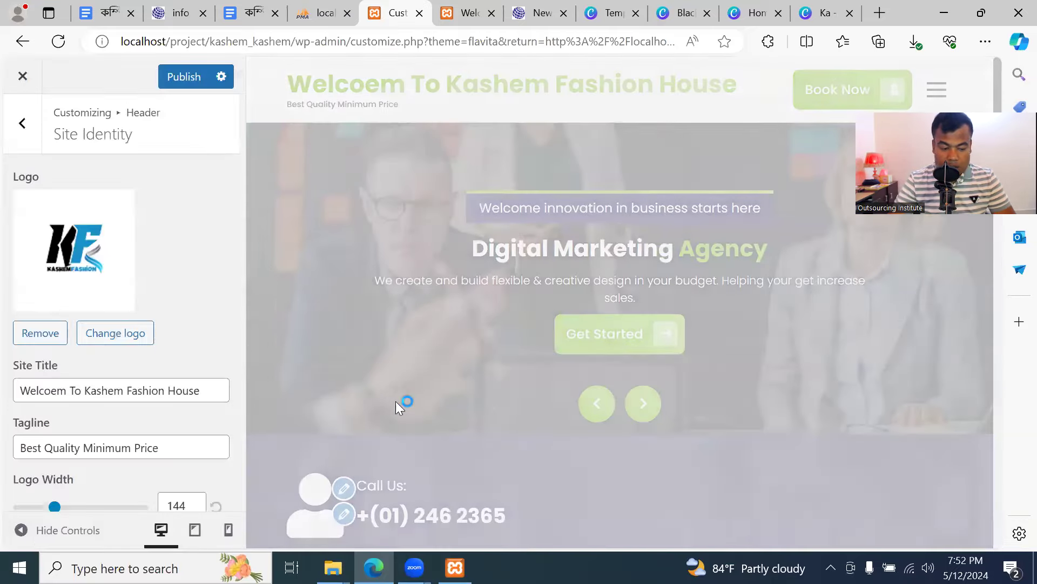
left_click(184, 76)
left_click(468, 13)
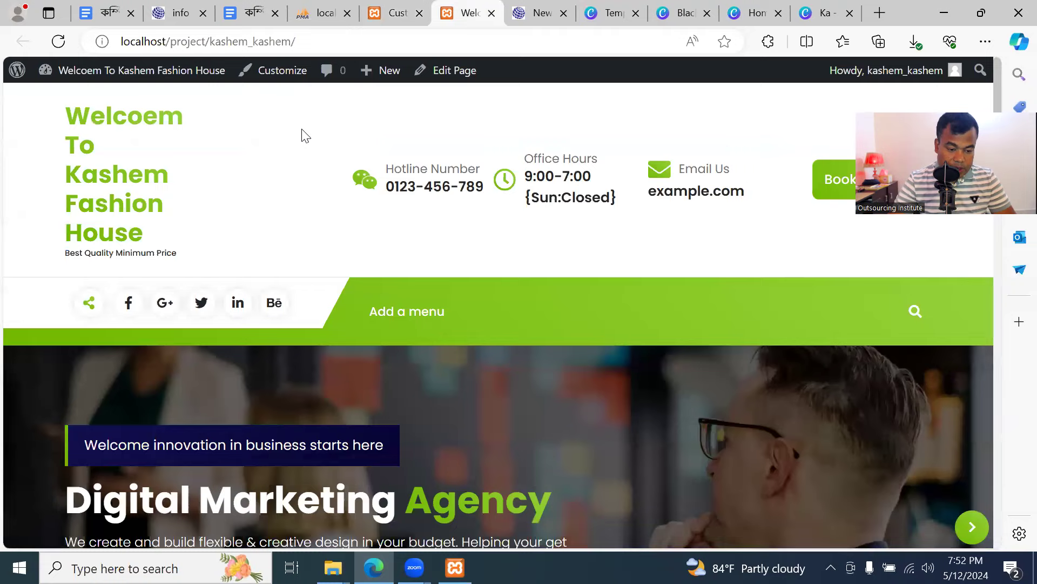
left_click(58, 42)
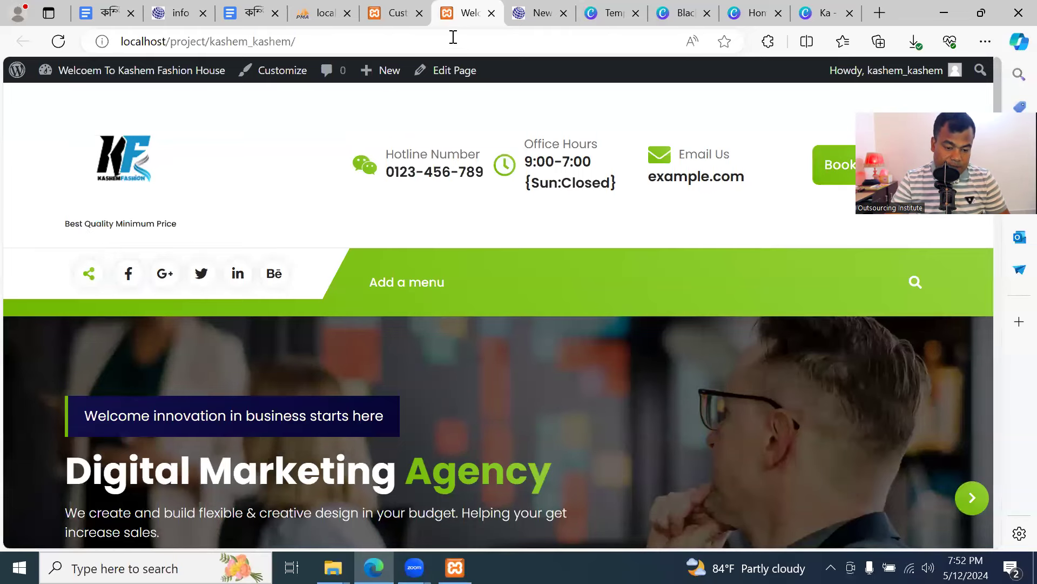
left_click(379, 18)
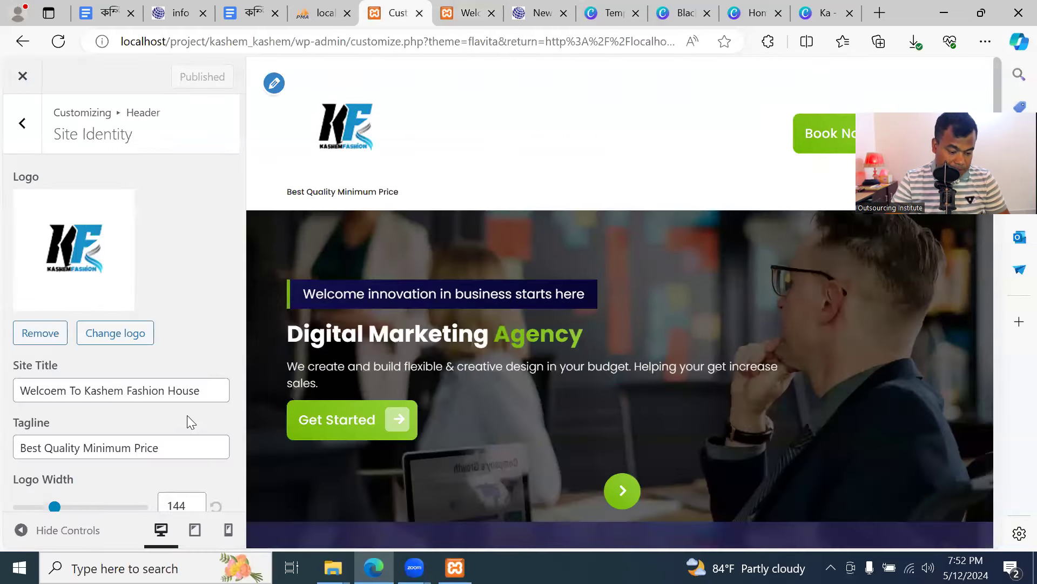
Review the Site Identity panel and tagline, leaving them unchanged, then return to the Canva design
scroll(188, 413, "down", 2)
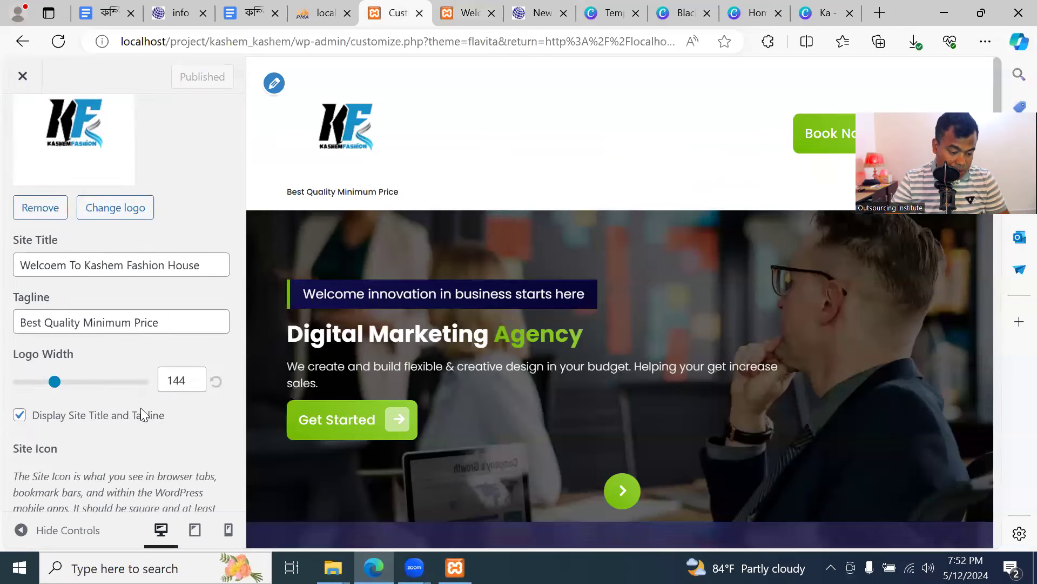
scroll(139, 411, "down", 2)
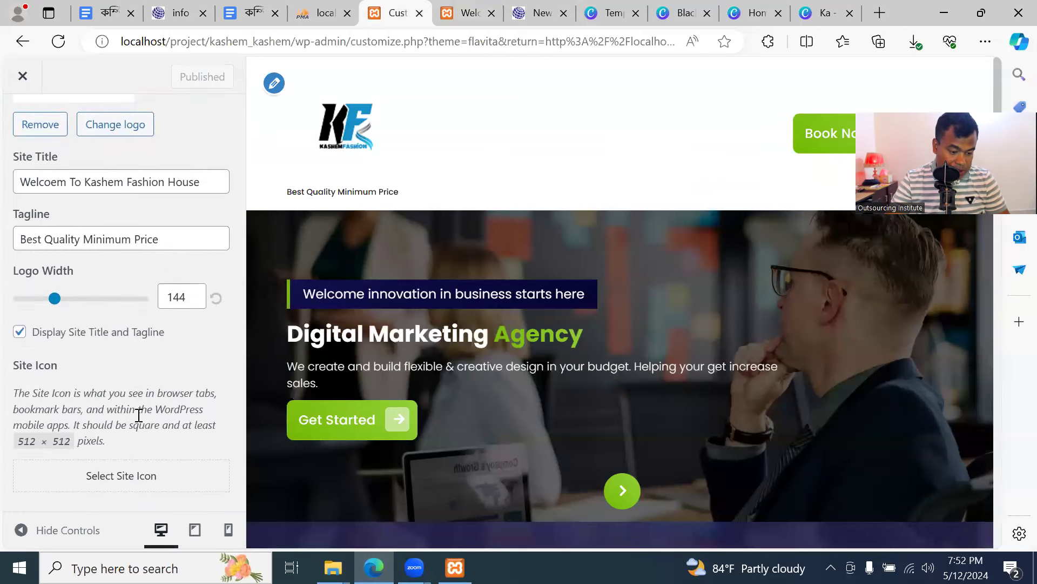
scroll(139, 415, "up", 2)
left_click(177, 362)
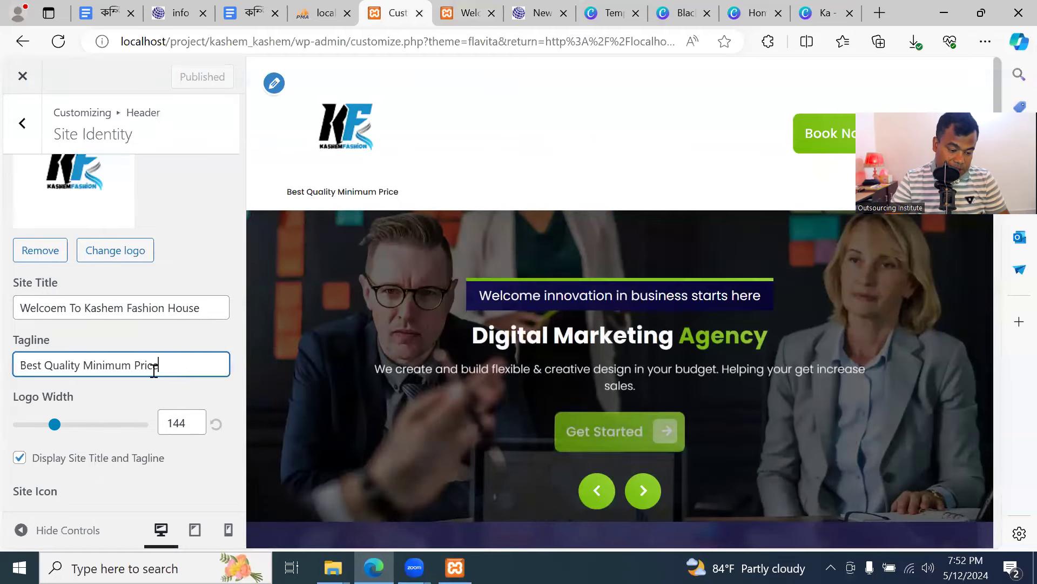
scroll(139, 416, "down", 2)
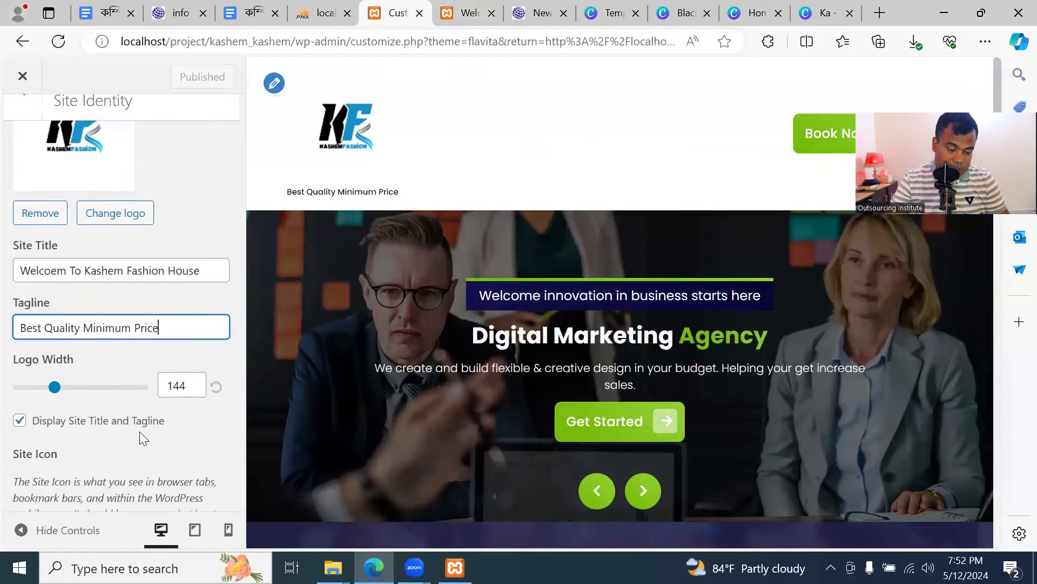
scroll(139, 428, "up", 3)
scroll(139, 426, "down", 3)
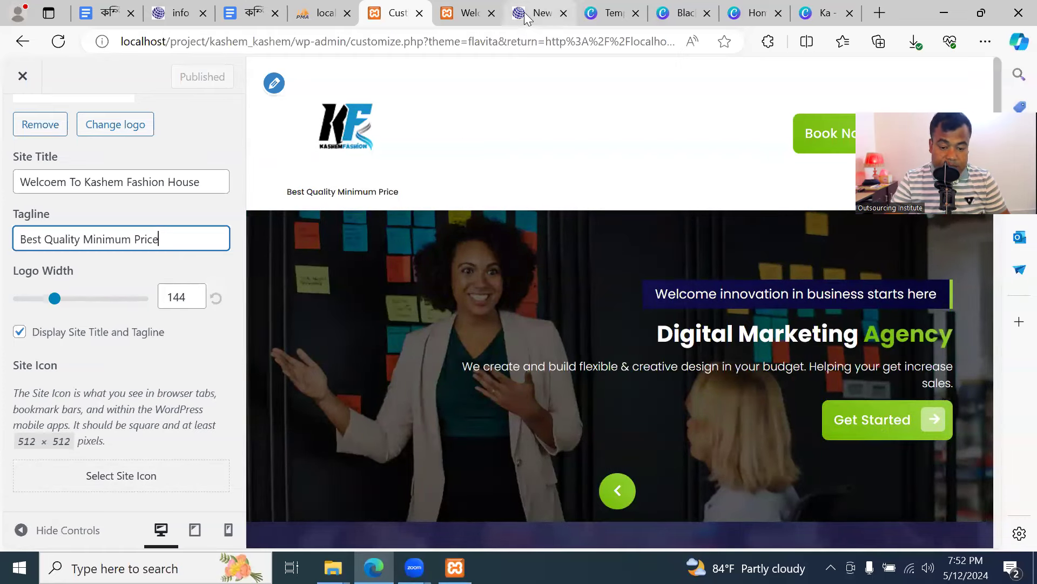
mouse_move(520, 17)
mouse_move(611, 18)
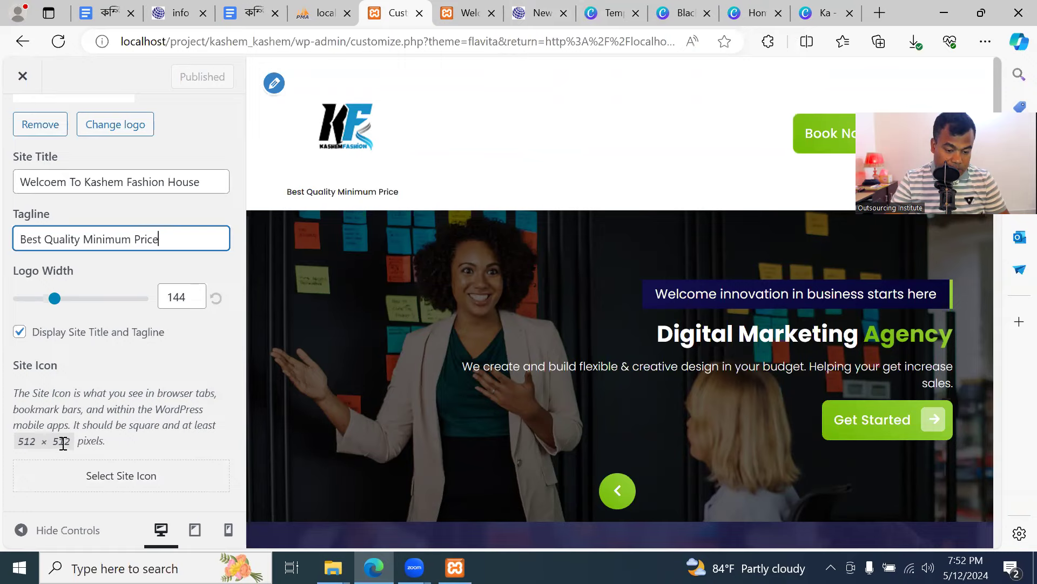
left_click(824, 13)
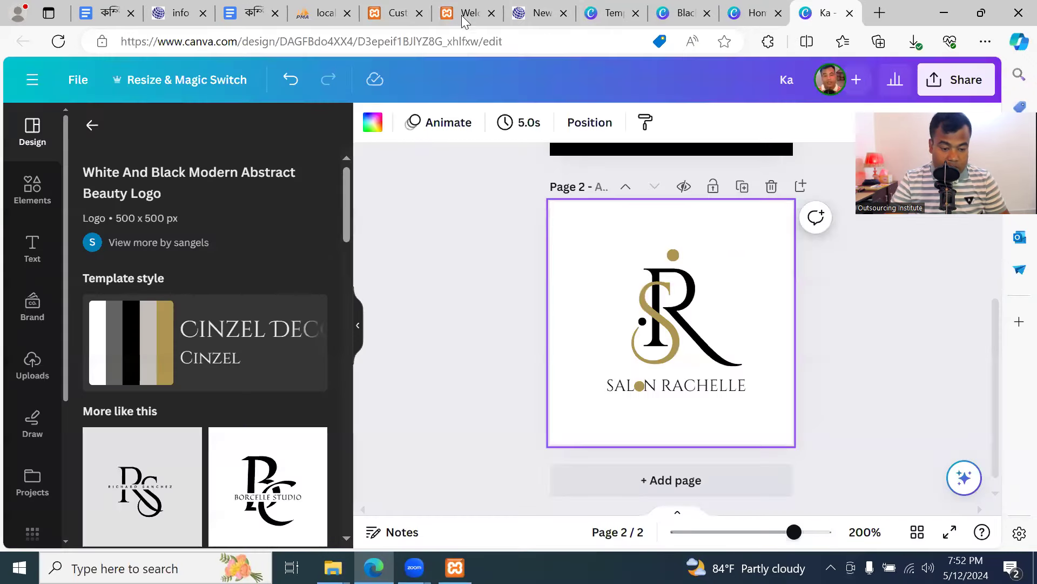
Go to the Canva home page and dismiss the leftover custom size options
left_click(393, 21)
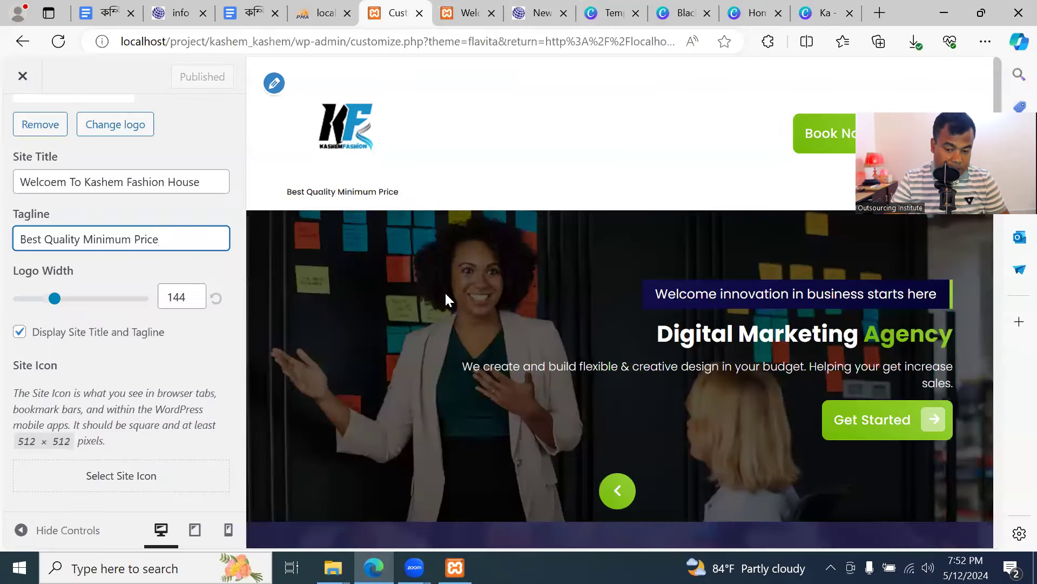
left_click(757, 12)
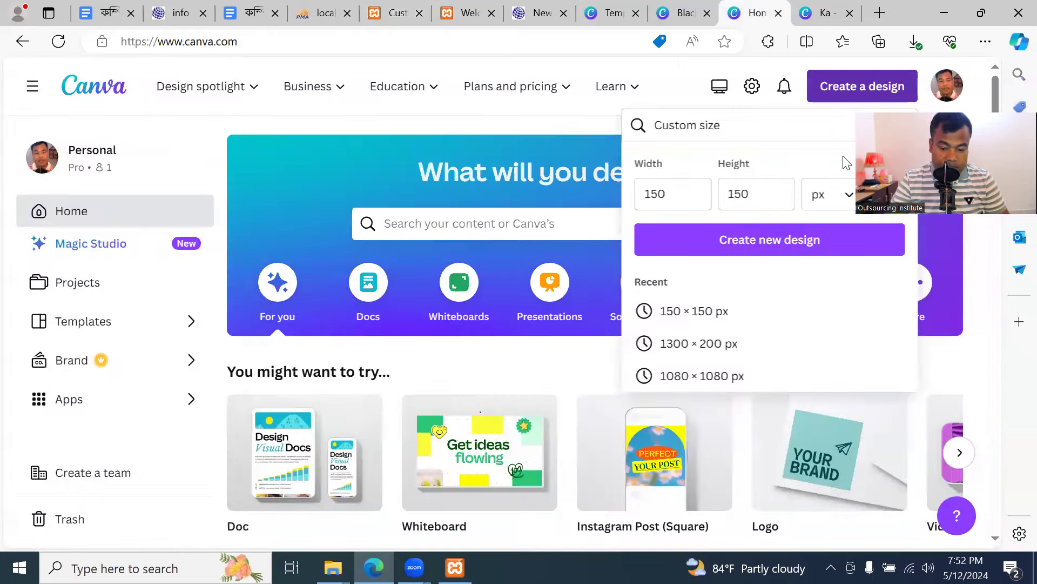
left_click(550, 172)
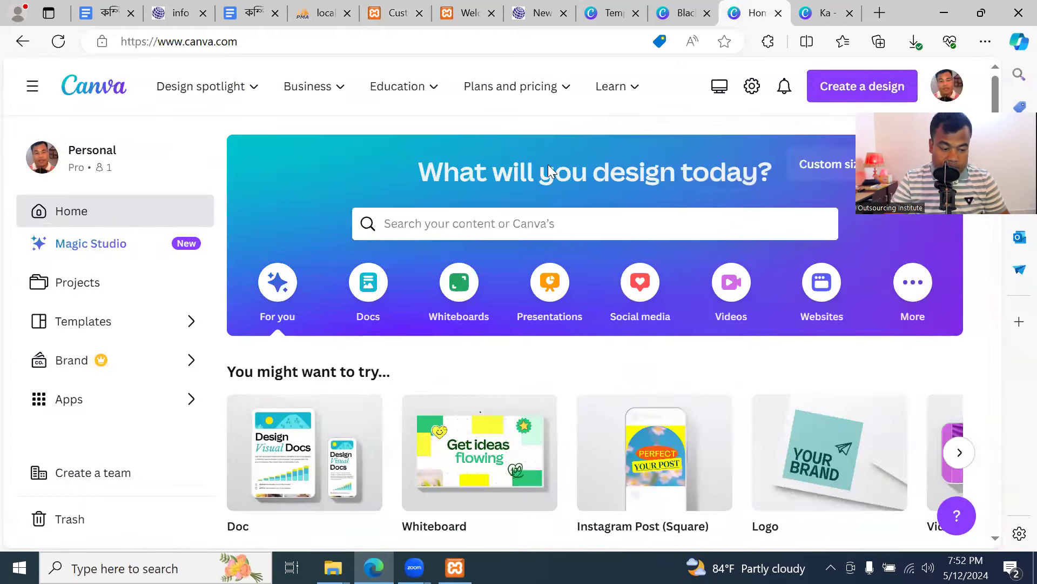
Create a new custom-size design of 512 × 512 px
left_click(838, 93)
left_click(666, 471)
left_click(685, 194)
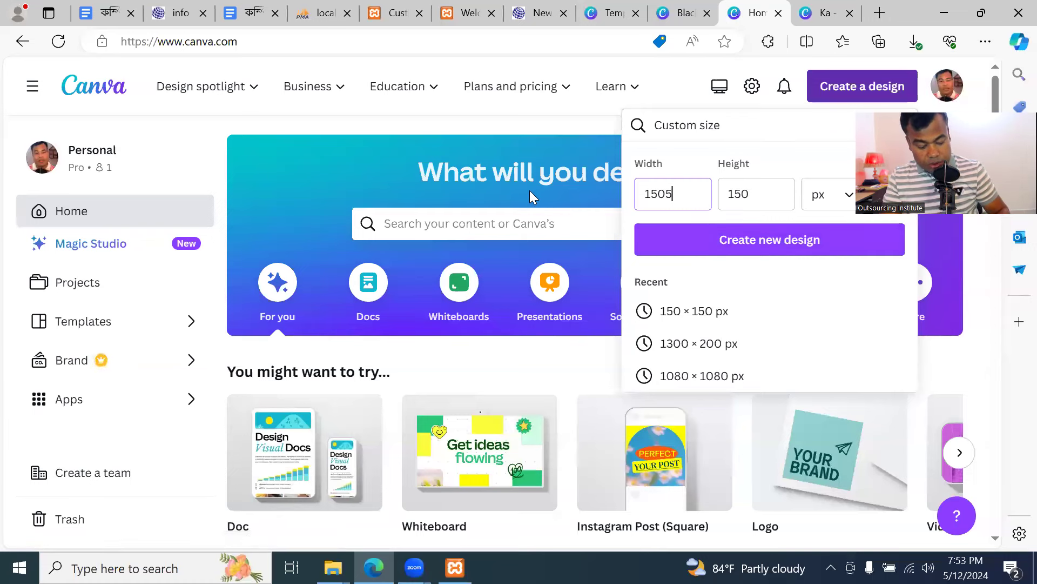
type("512")
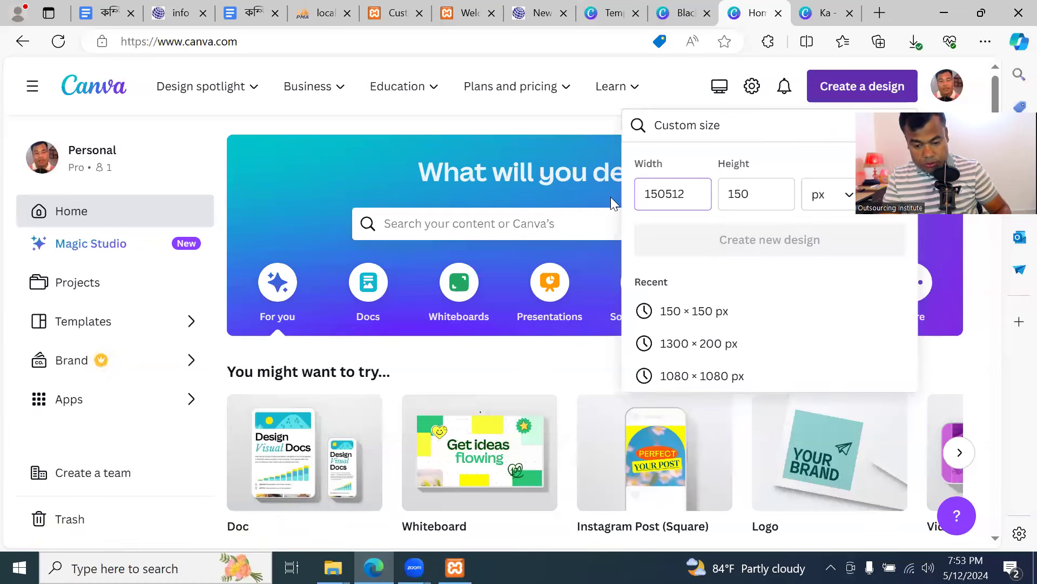
double_click(656, 195)
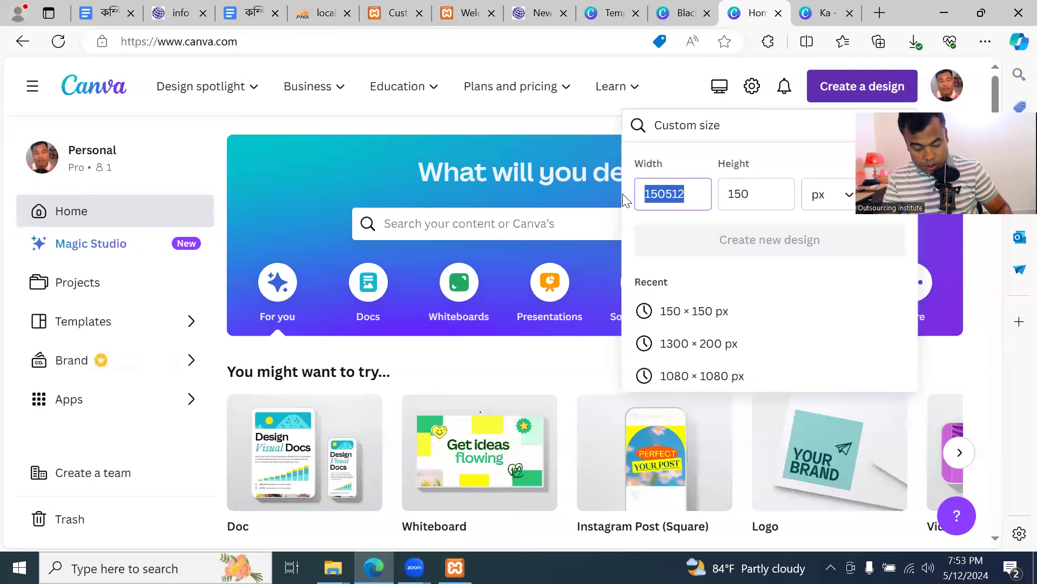
type("512")
double_click(757, 194)
type("512")
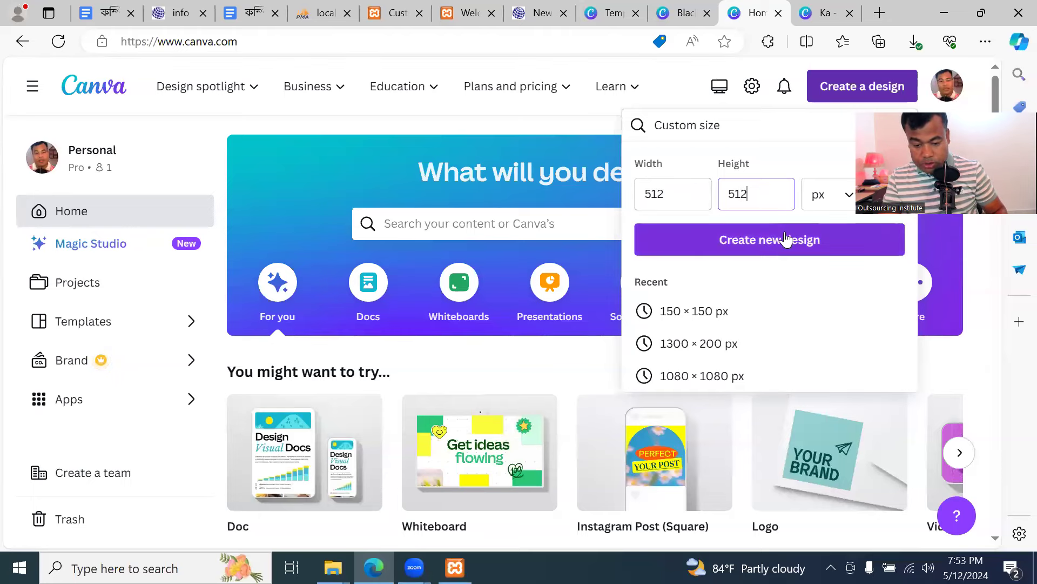
left_click(785, 239)
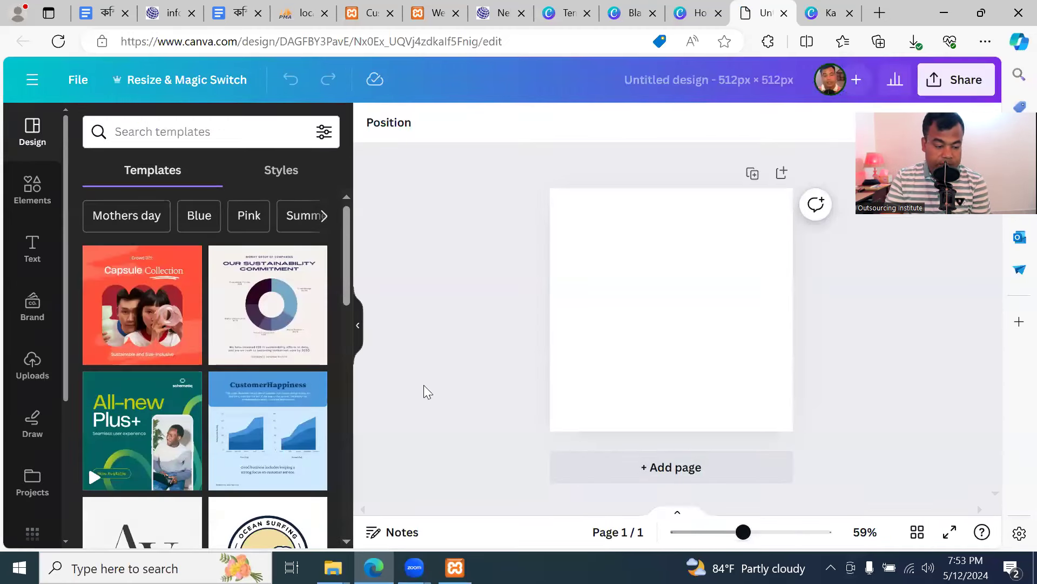
scroll(174, 432, "down", 2)
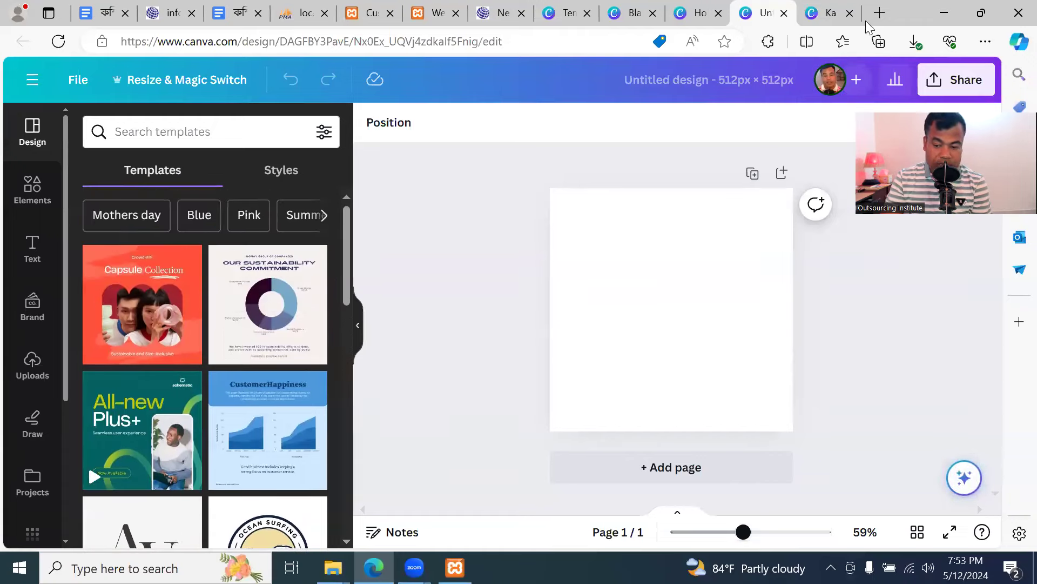
left_click(951, 16)
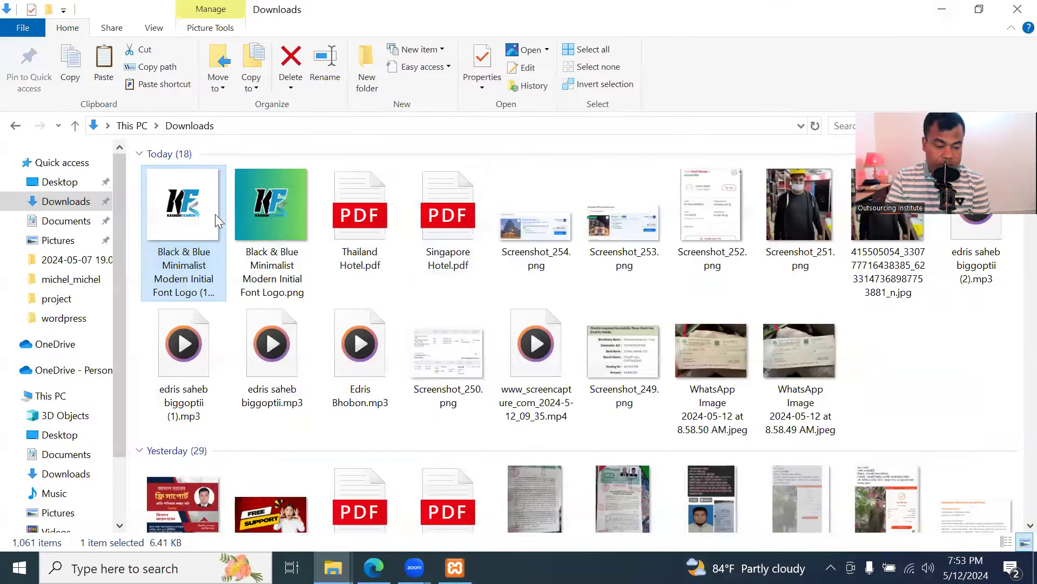
Open the first KF logo PNG from Downloads in Paint using Edit
right_click(186, 208)
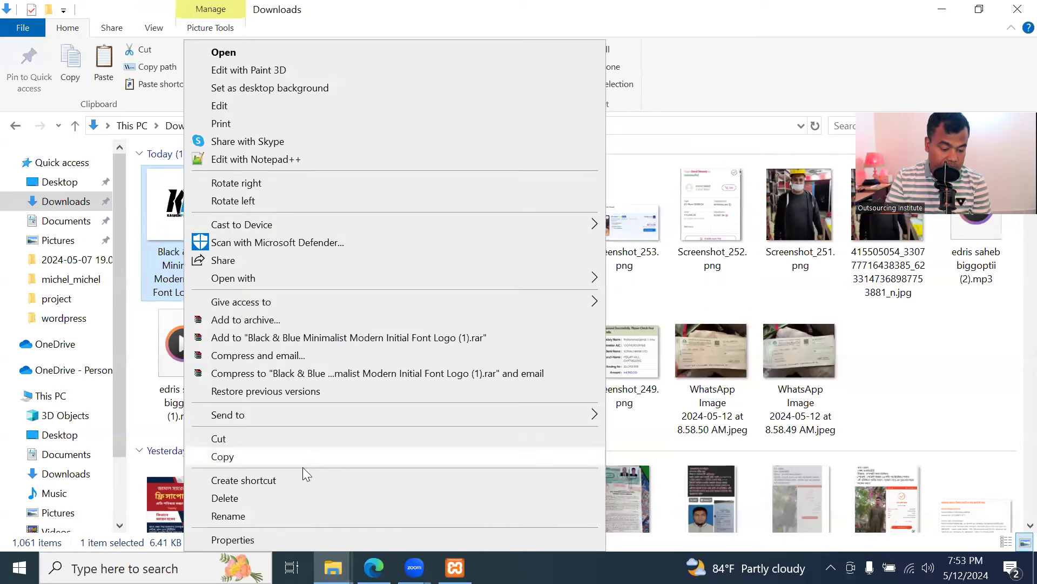
left_click(296, 514)
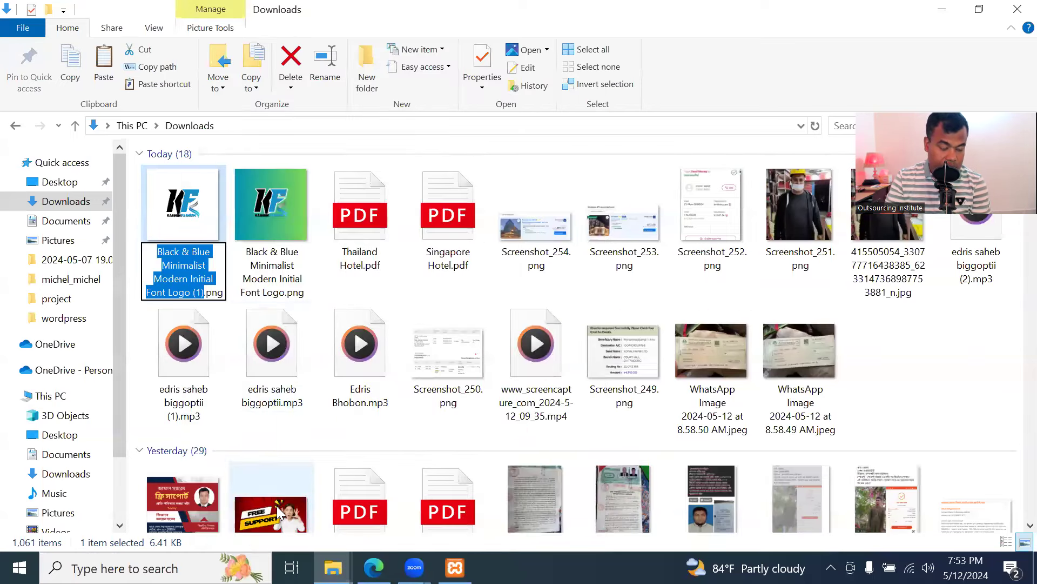
left_click(308, 276)
left_click(195, 217)
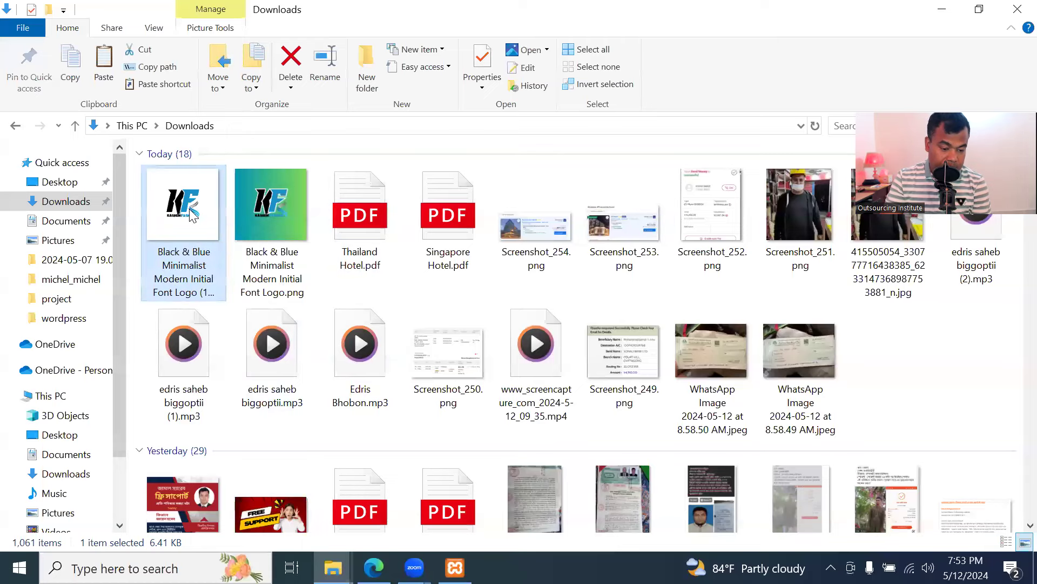
right_click(192, 217)
left_click(226, 106)
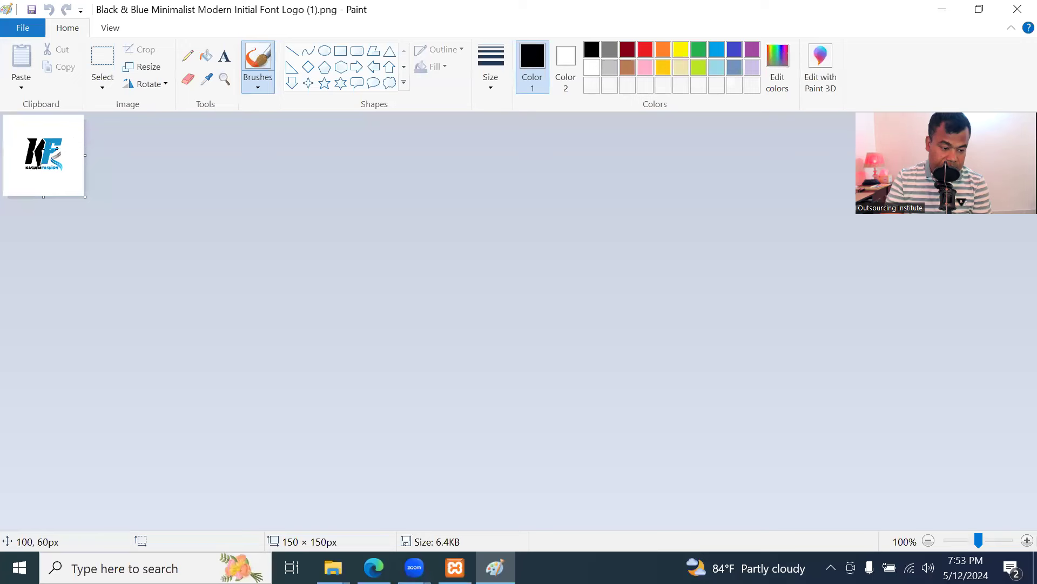
Trial-resize the KF logo to 512 × 512 px, close Paint with Don't Save, and return to Canva
left_click(143, 66)
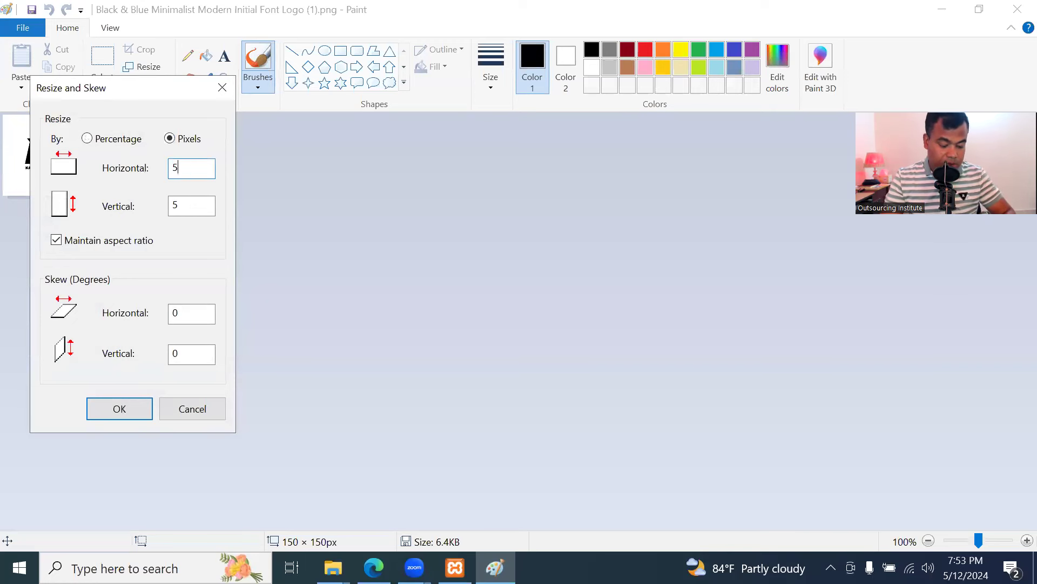
left_click(138, 407)
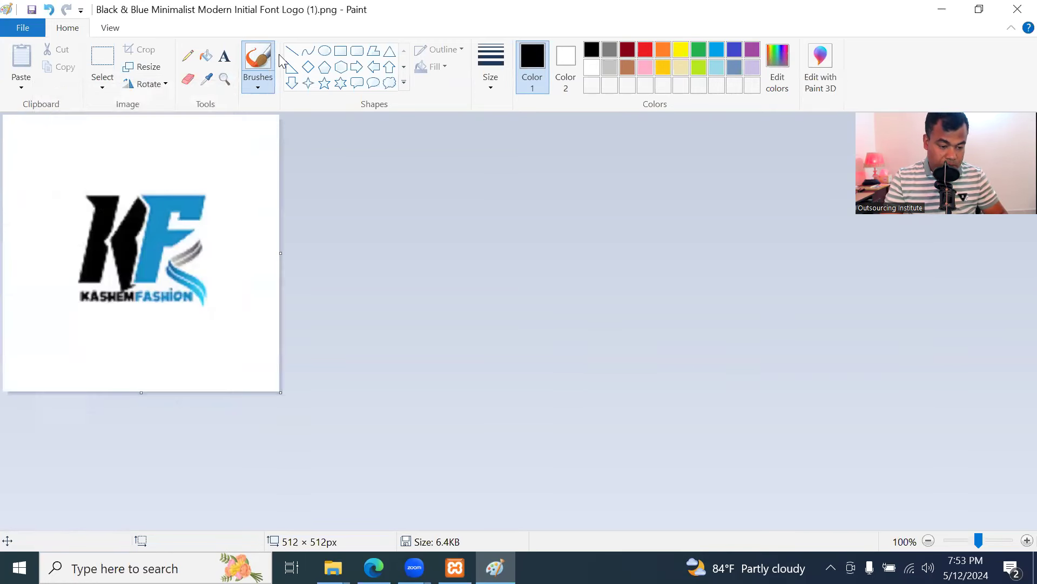
left_click(1018, 9)
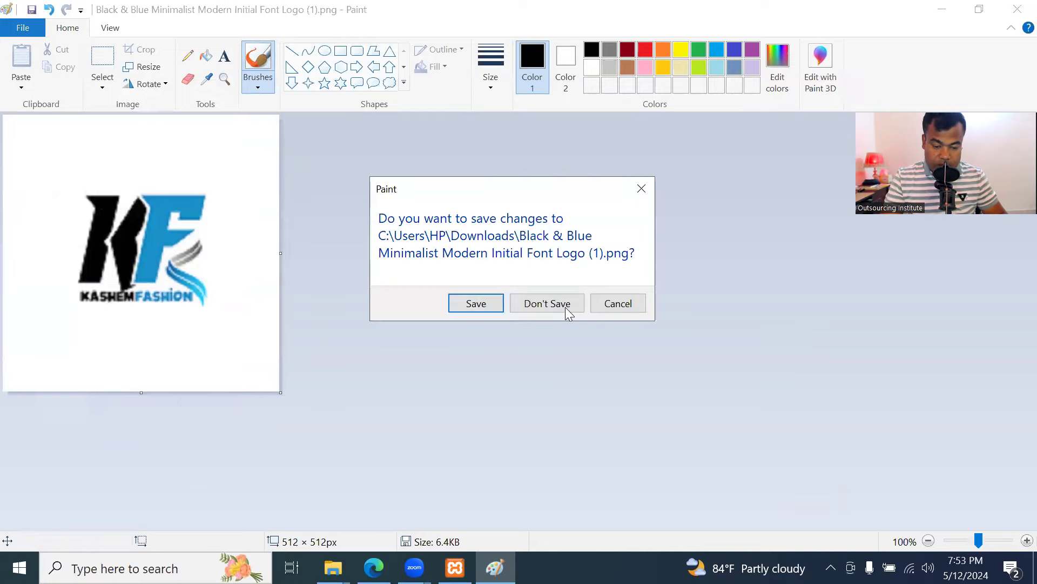
left_click(567, 308)
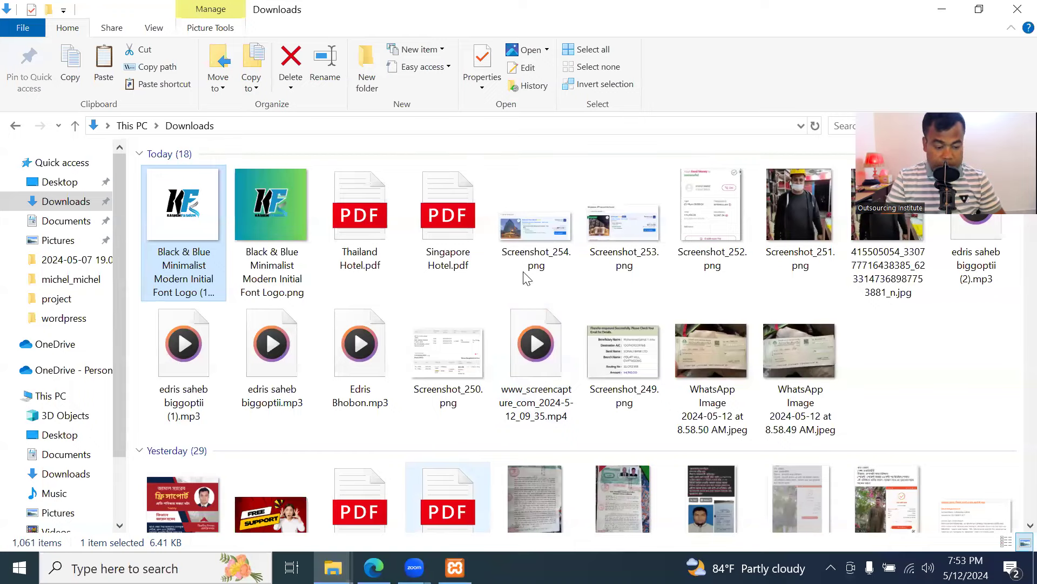
key("alt+Tab")
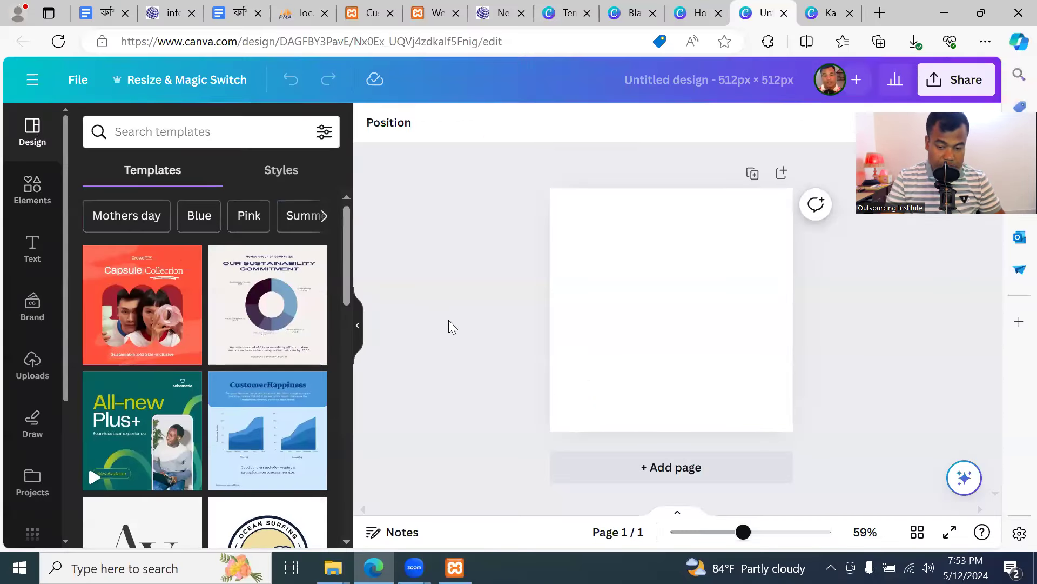
Browse Canva's Elements and Templates panels, reload the editor, and switch to the Ka design
left_click(32, 185)
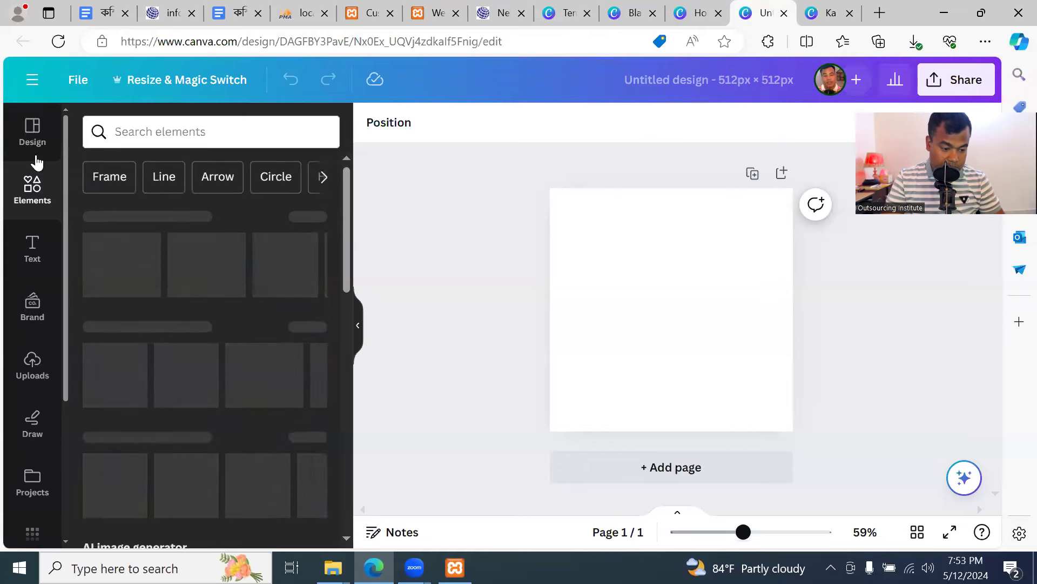
left_click(32, 133)
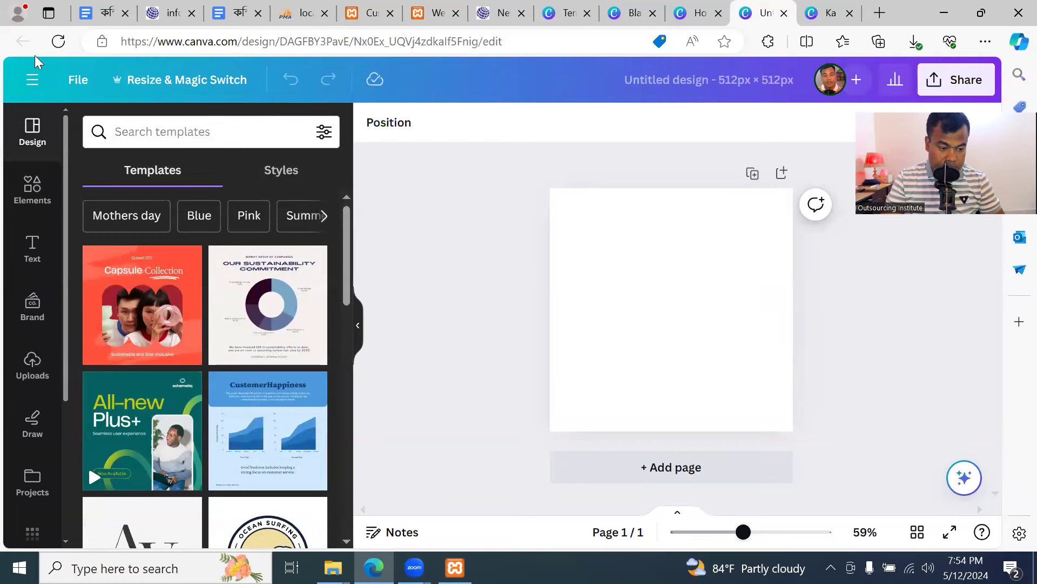
left_click(58, 45)
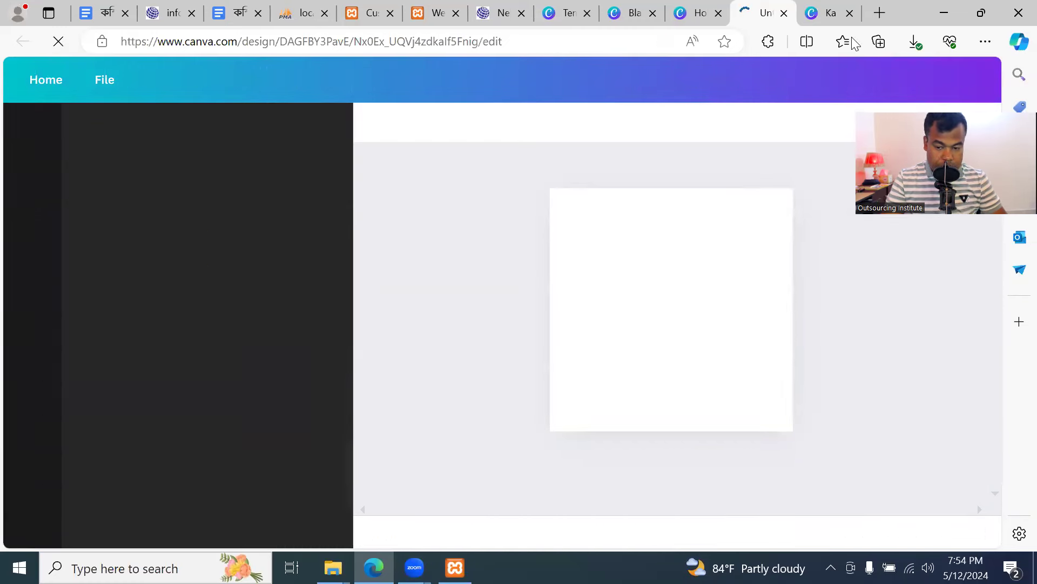
left_click(832, 14)
Go to the Canva home page and open the 512 × 512 Untitled Design
left_click(296, 42)
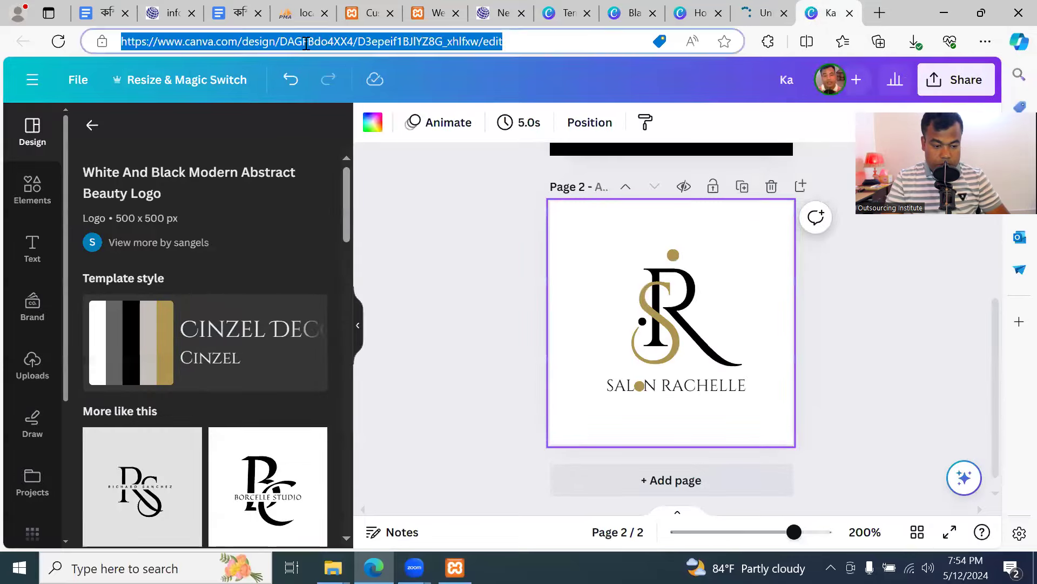
type("ca")
key("Return")
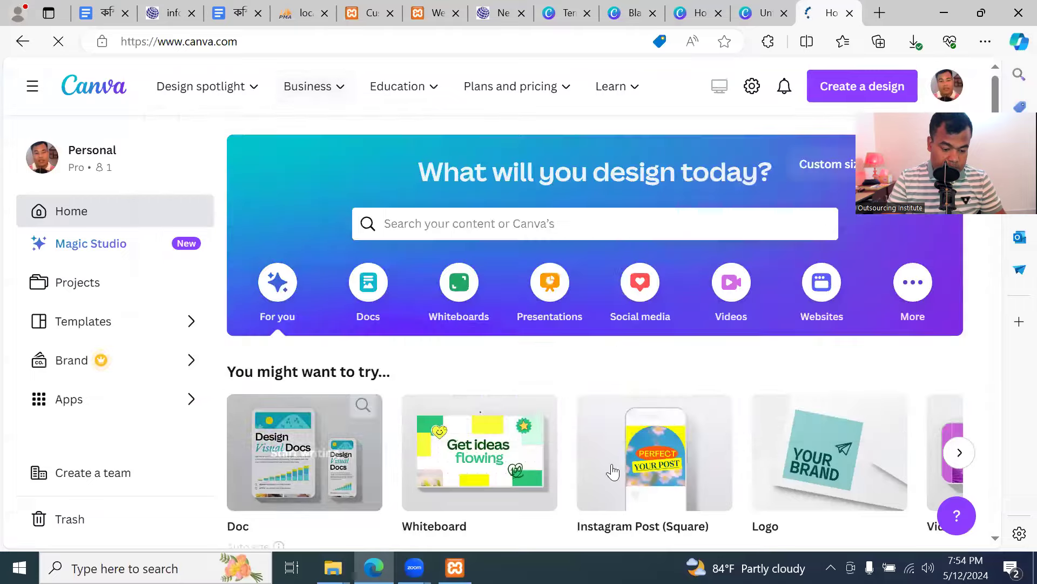
scroll(557, 398, "down", 12)
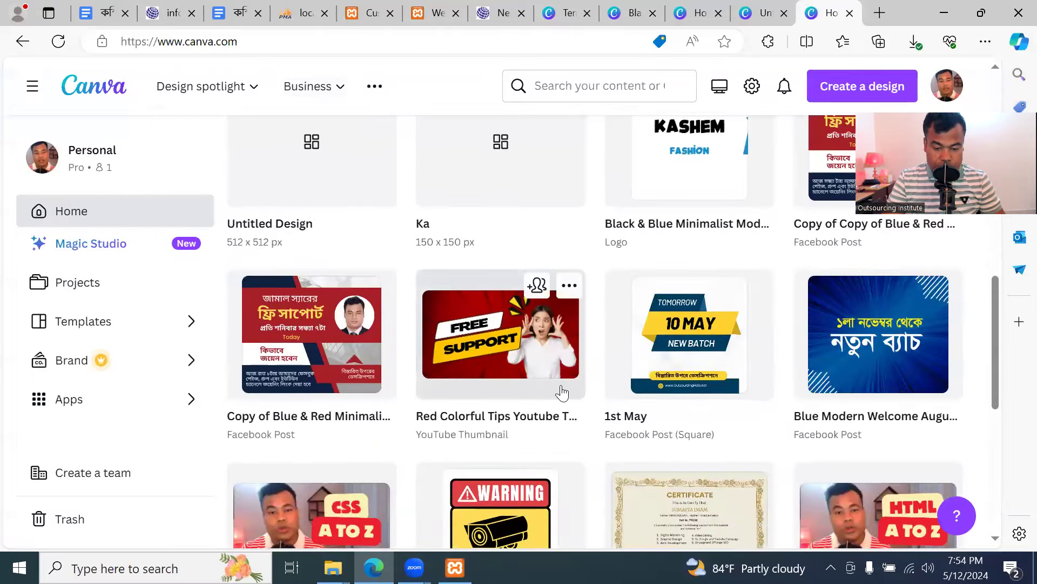
scroll(562, 396, "up", 1)
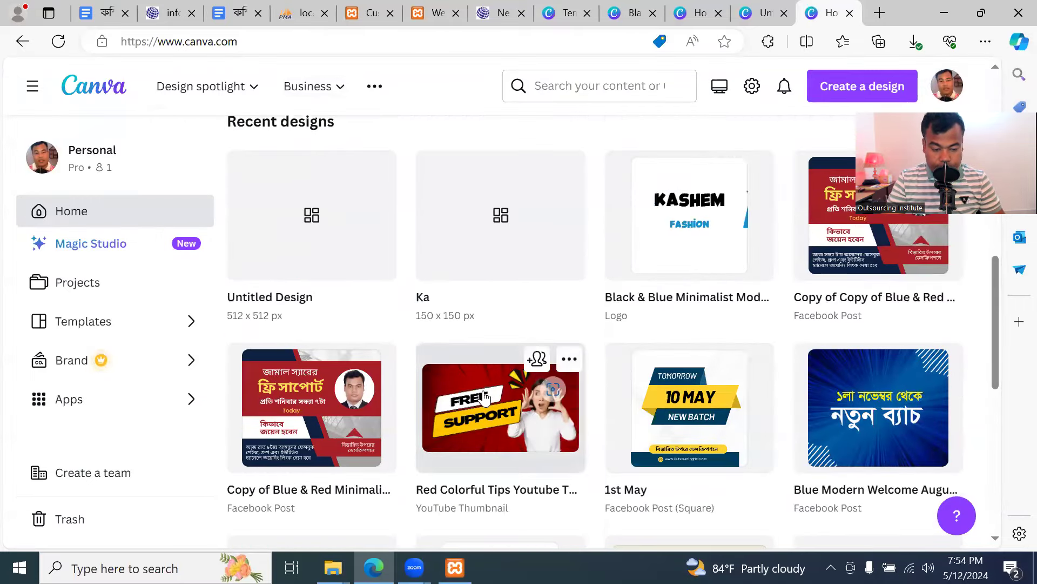
left_click(309, 230)
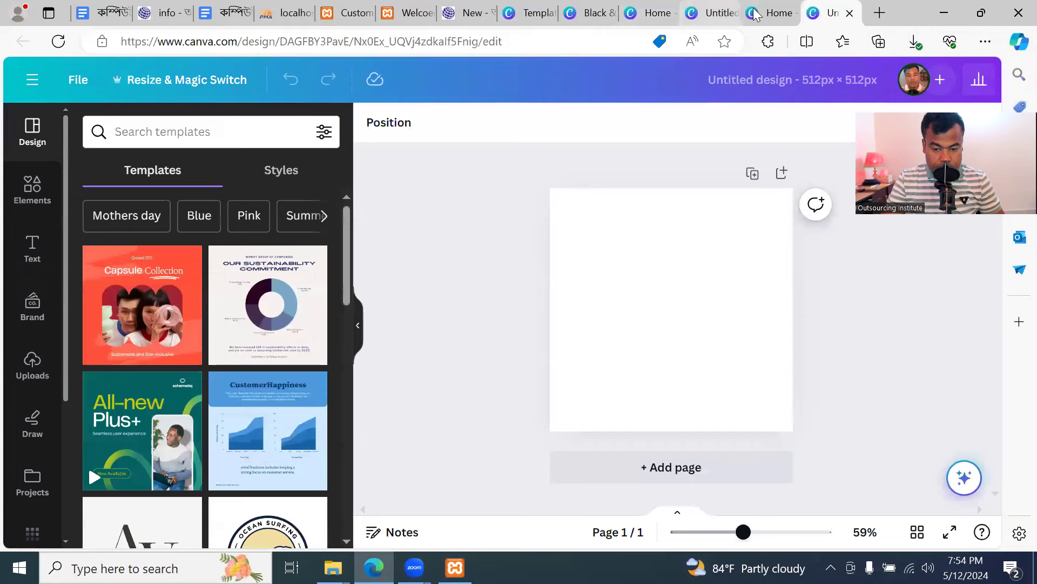
left_click(770, 13)
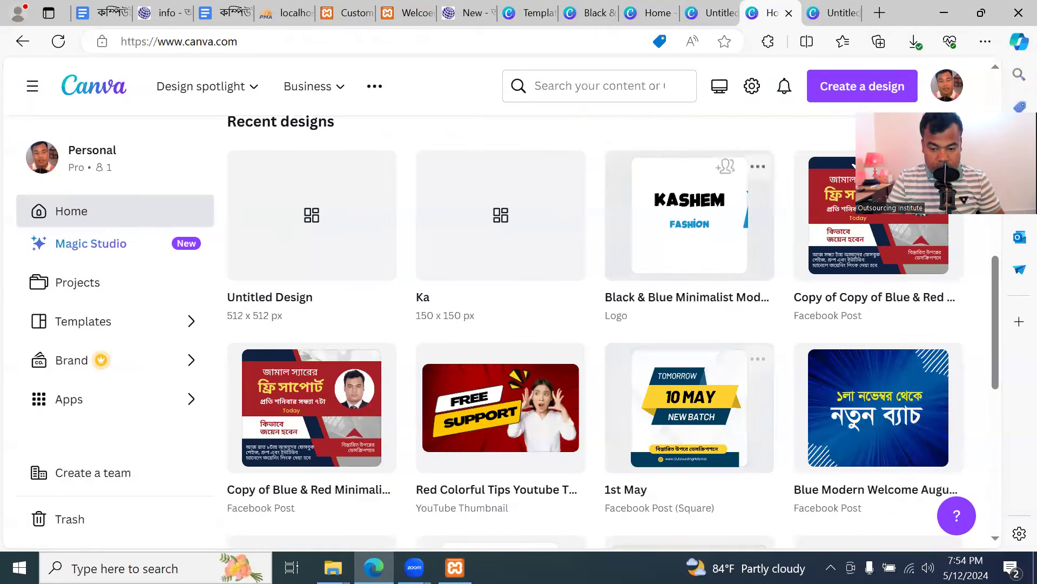
left_click(839, 13)
Scroll the blank design and view the uploaded images in Canva
scroll(225, 363, "down", 6)
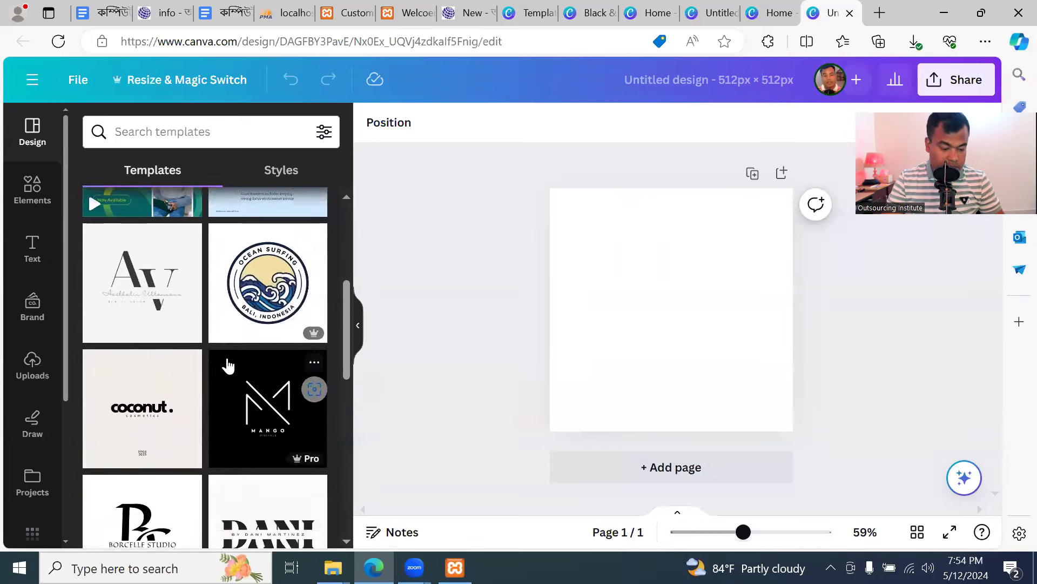
scroll(222, 375, "down", 3)
scroll(203, 413, "up", 9)
scroll(204, 413, "down", 5)
scroll(210, 414, "down", 3)
scroll(248, 459, "up", 10)
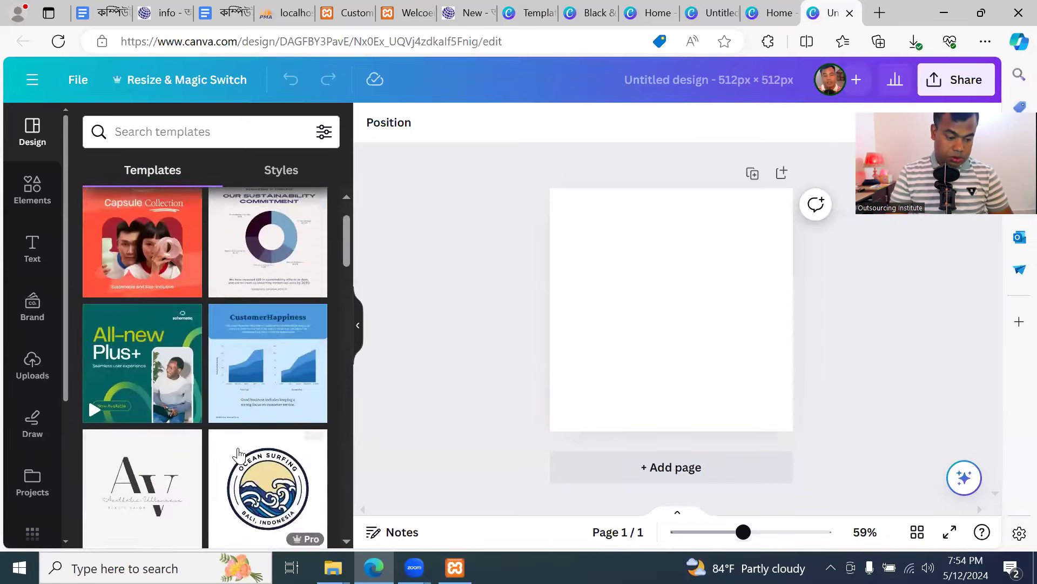
left_click(36, 366)
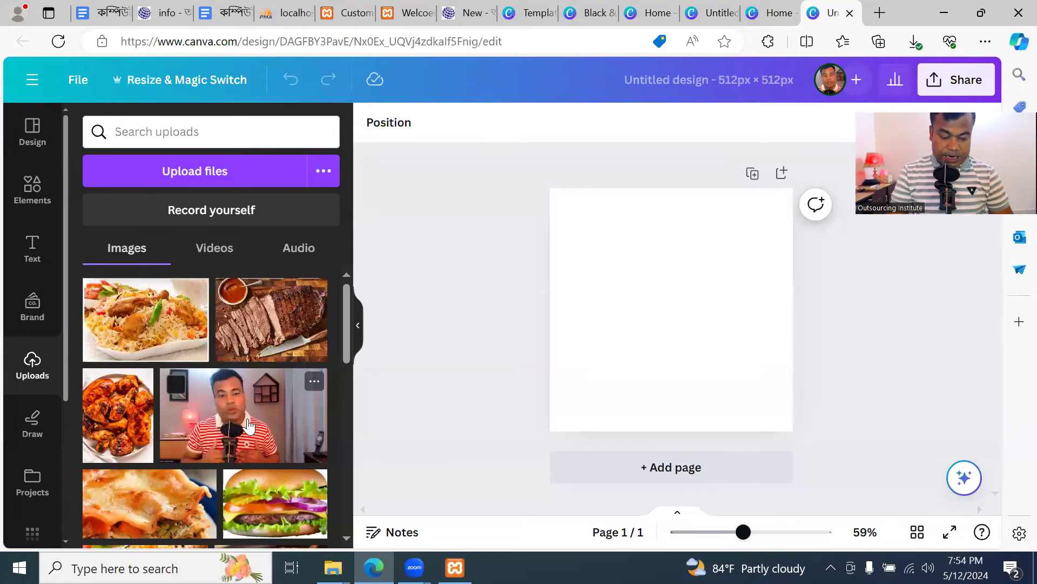
left_click(778, 13)
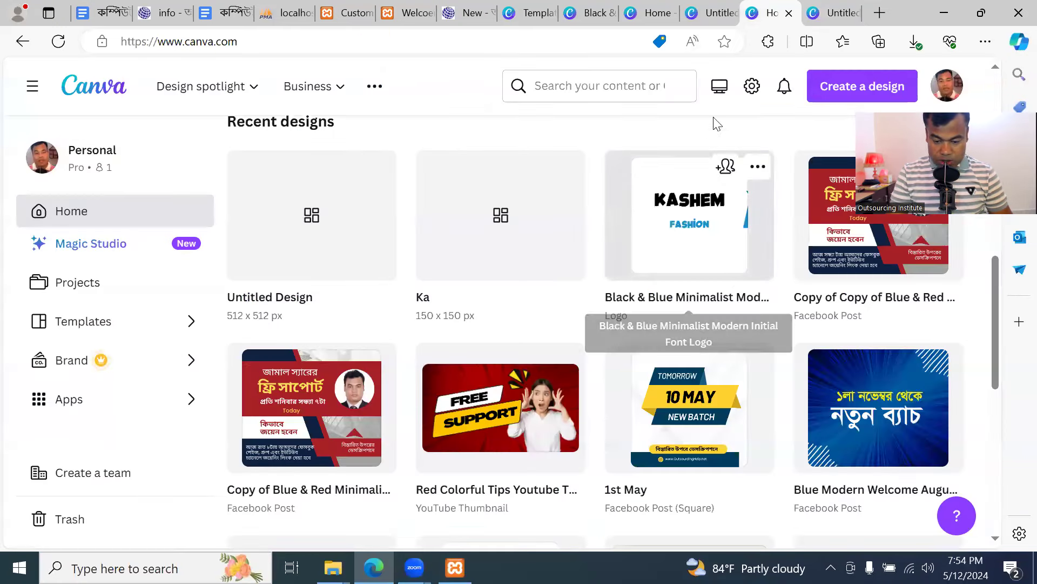
Check the KF logo file in Downloads and the KASHEM FASHION design, then return to the Customizer
left_click(945, 19)
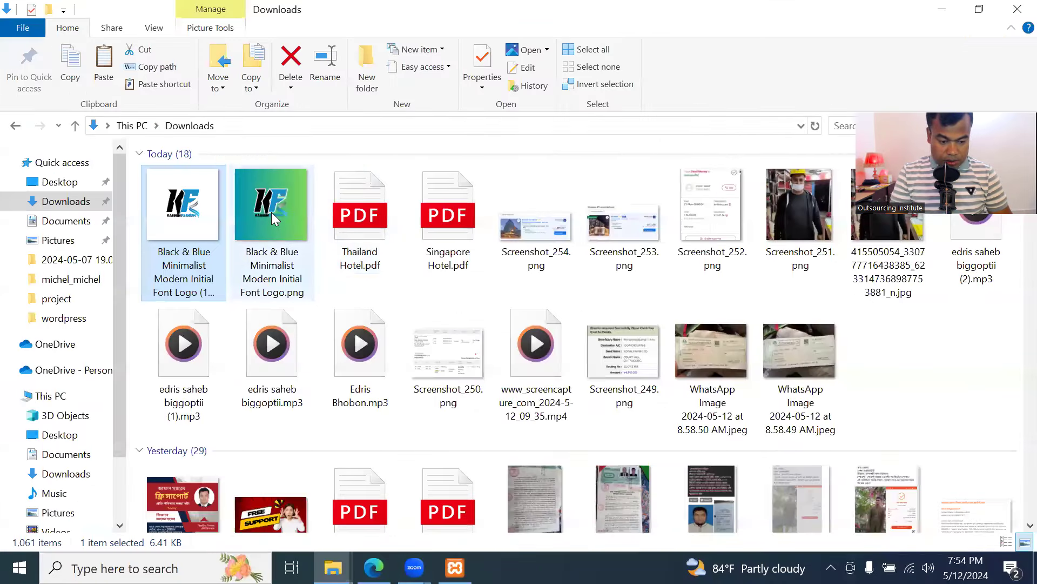
left_click(279, 235)
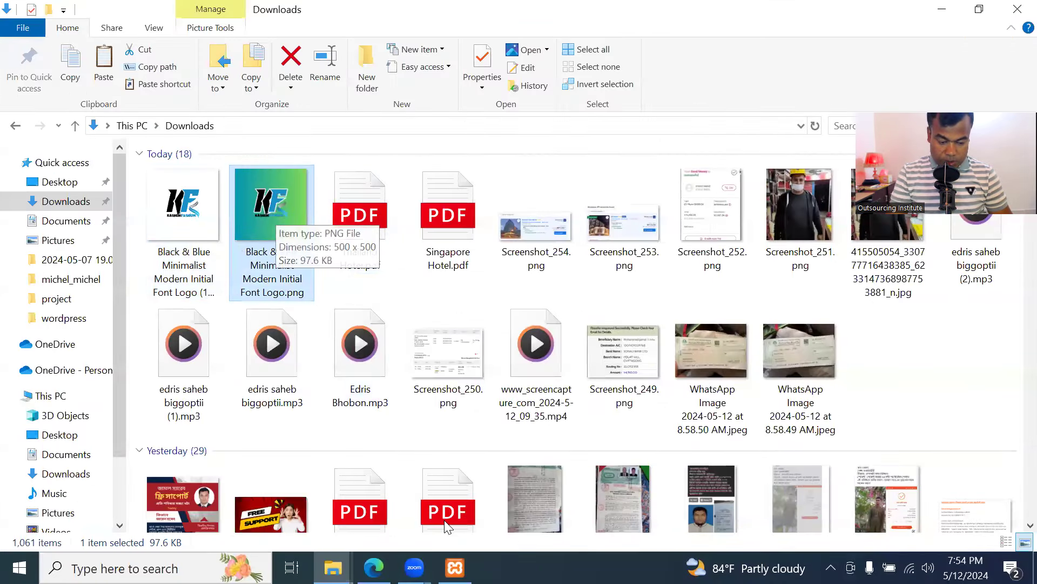
left_click(374, 568)
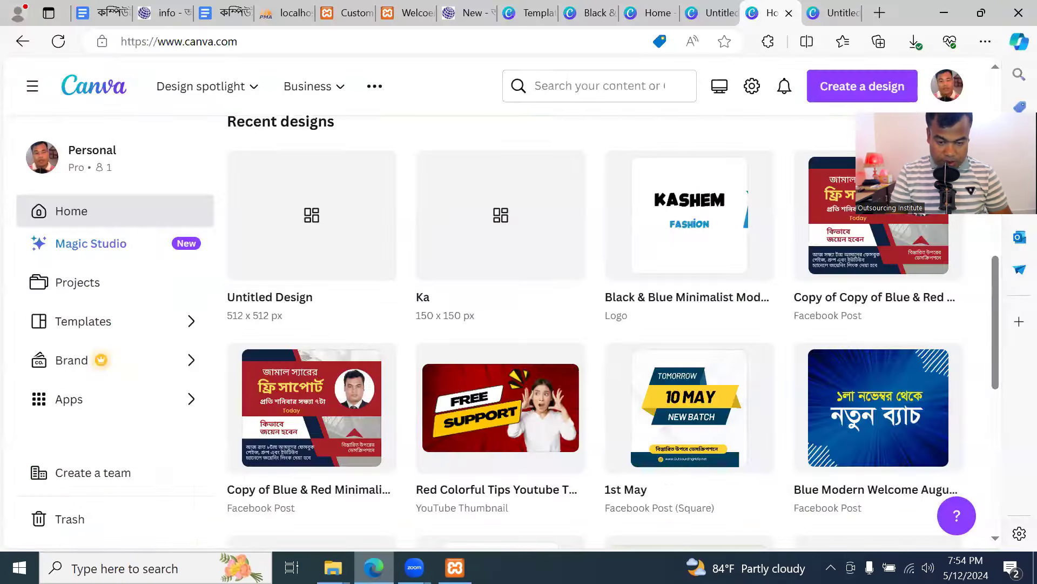
left_click(708, 13)
left_click(594, 13)
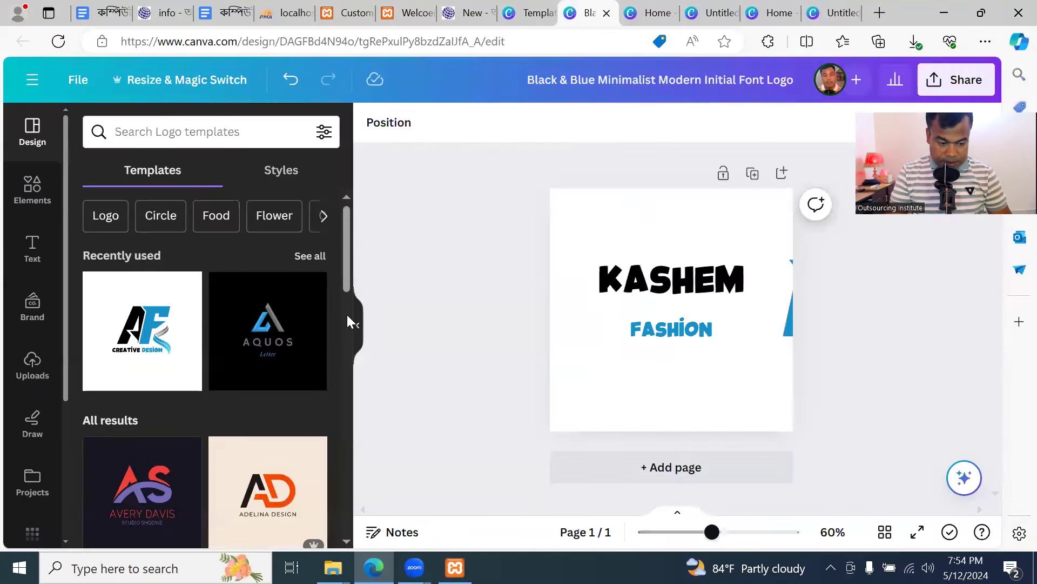
left_click(341, 15)
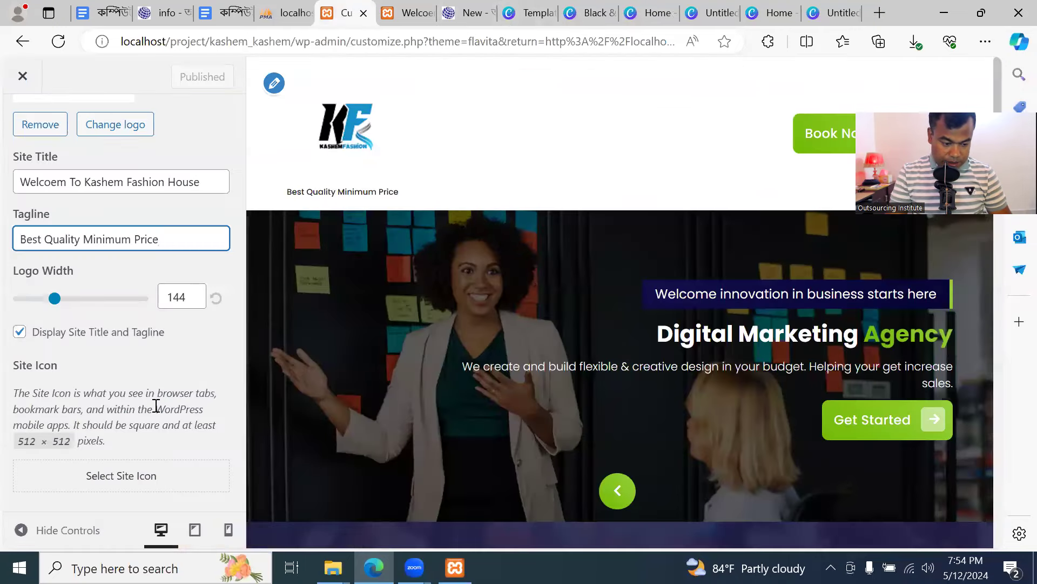
left_click(139, 475)
Set the gradient KF logo as the site icon without cropping
left_click(207, 265)
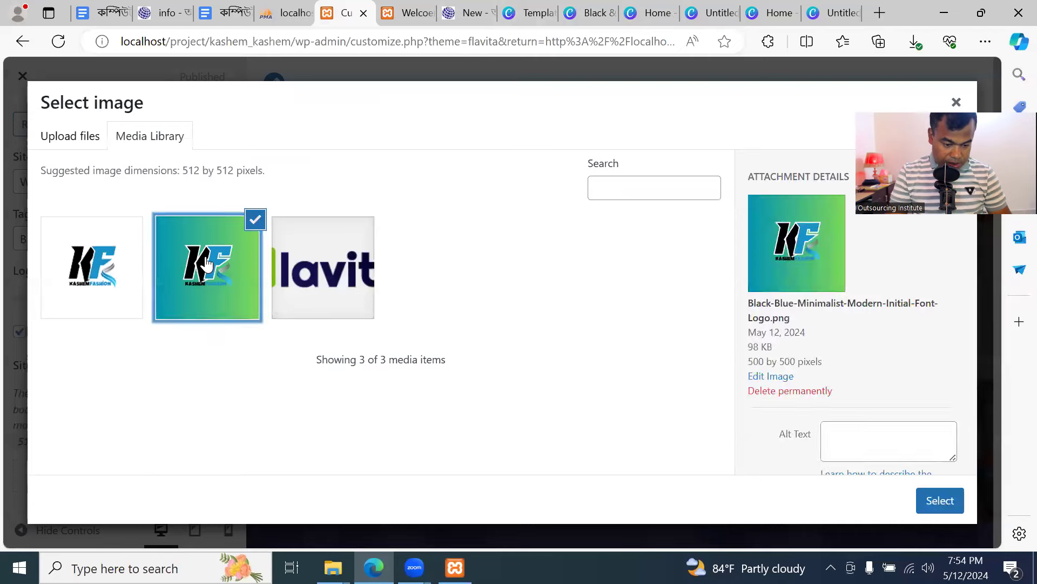
left_click(940, 497)
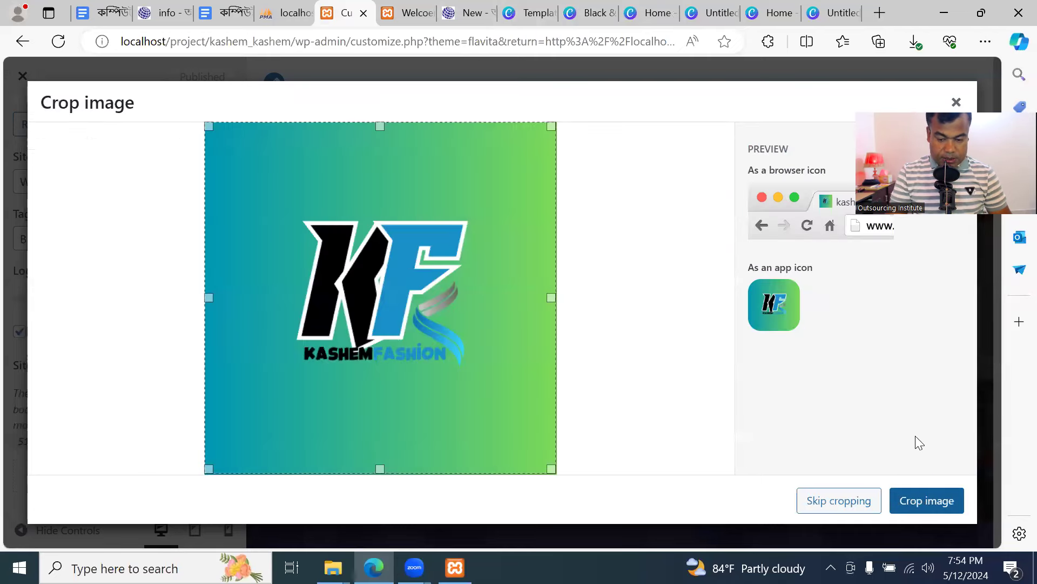
left_click(836, 505)
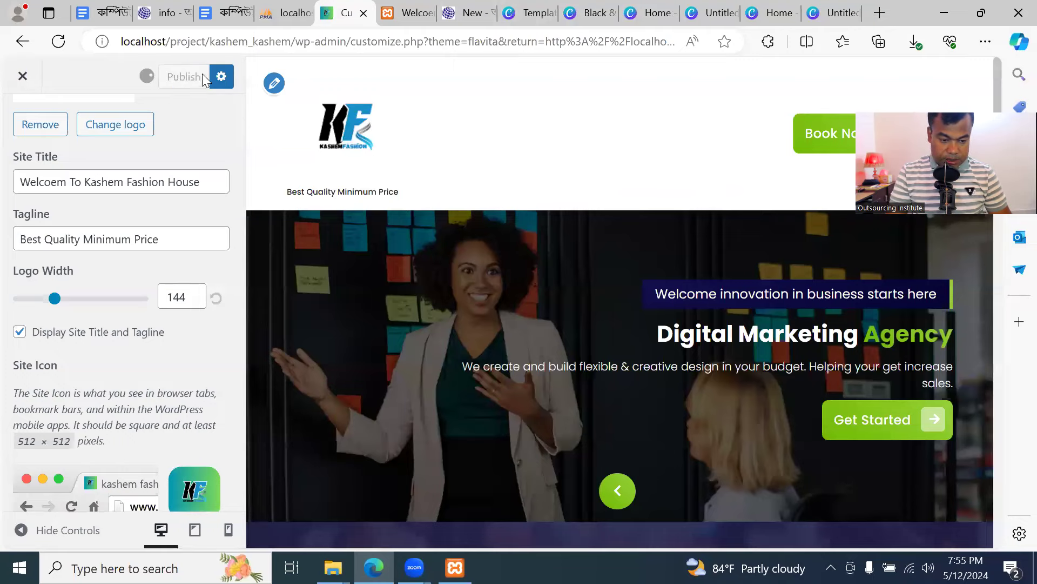
Reload the live front page to confirm the new icon, then return to the Customizer
left_click(406, 12)
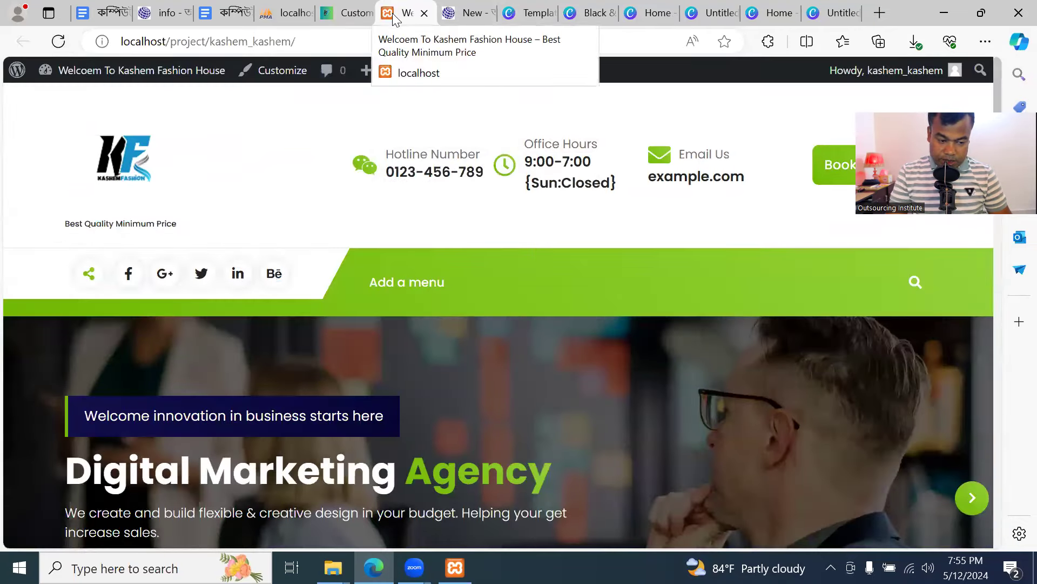
left_click(61, 41)
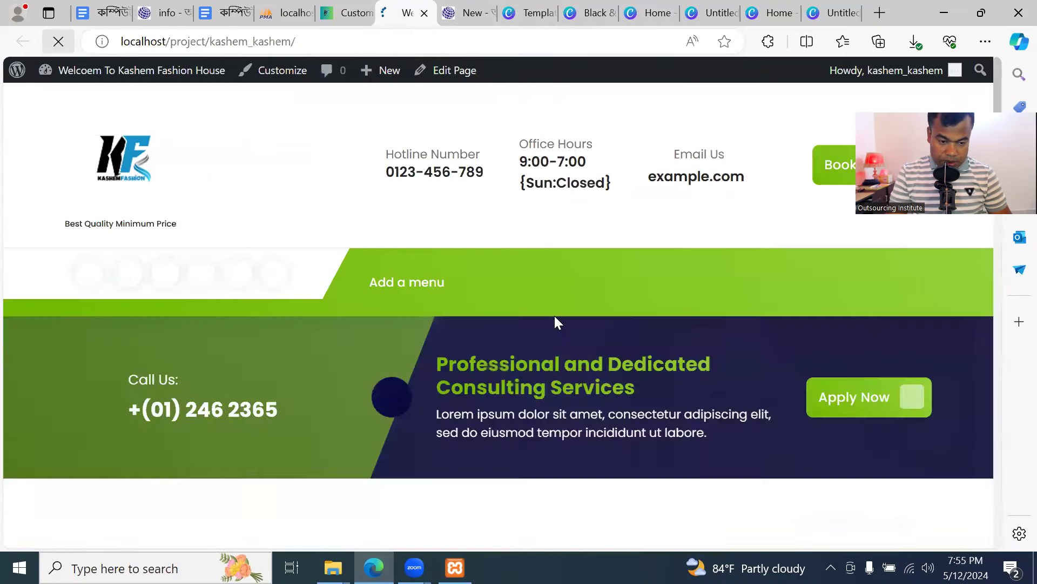
left_click(476, 17)
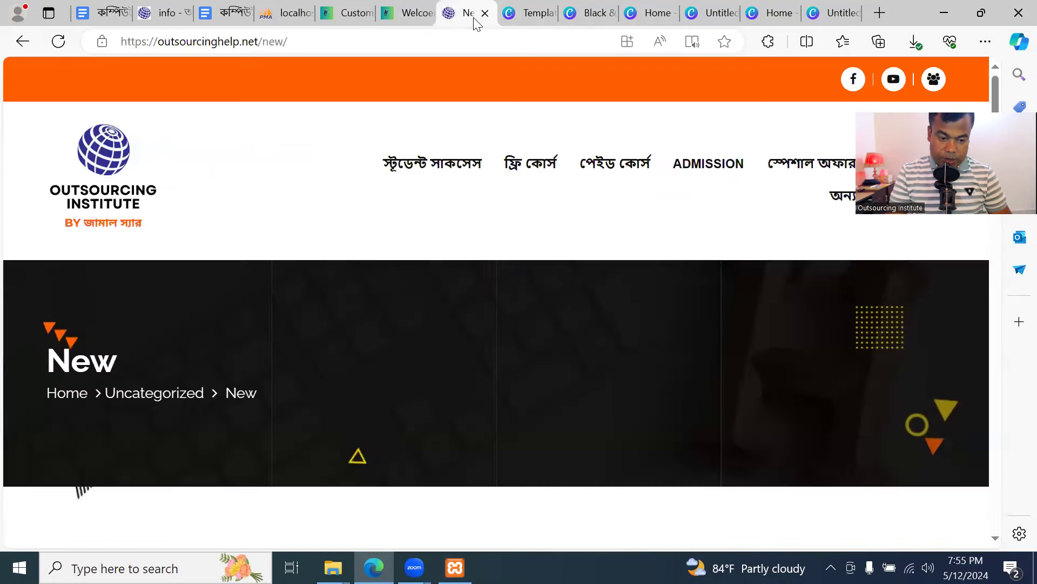
left_click(390, 16)
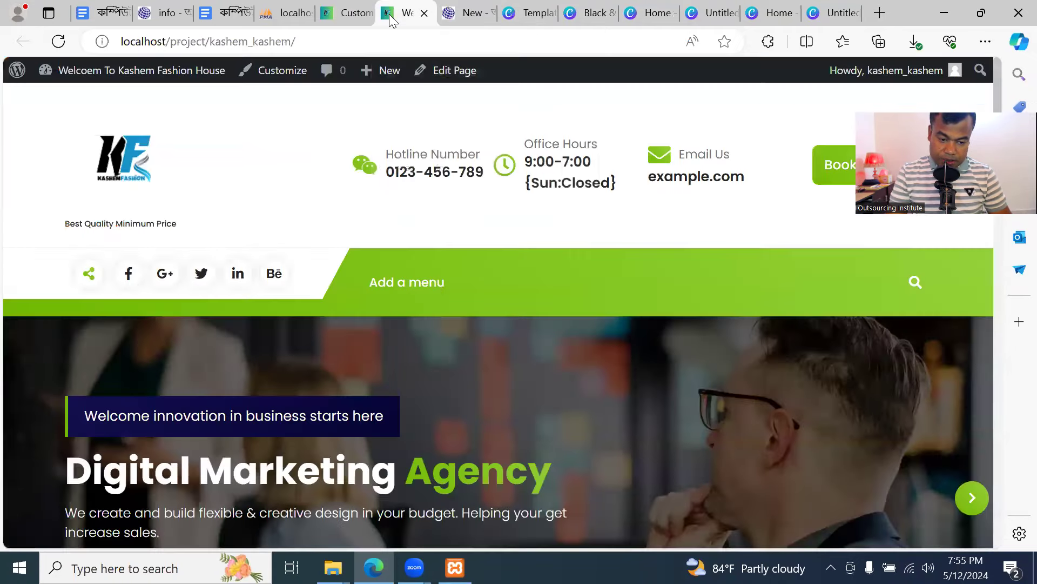
left_click(347, 15)
scroll(113, 449, "down", 1)
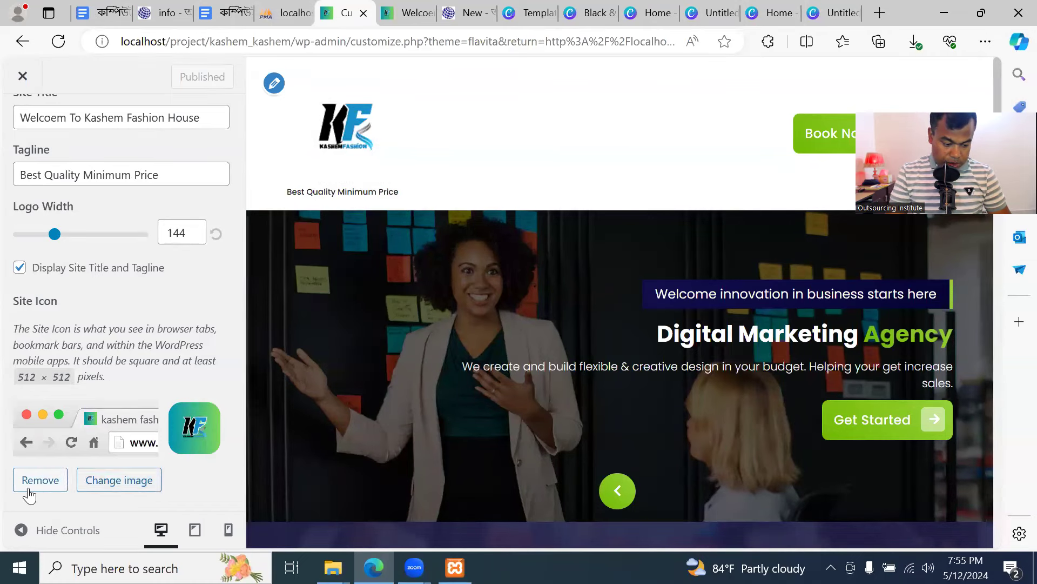
Upload dd.jpg from the computer to the media library as a new site icon
left_click(139, 481)
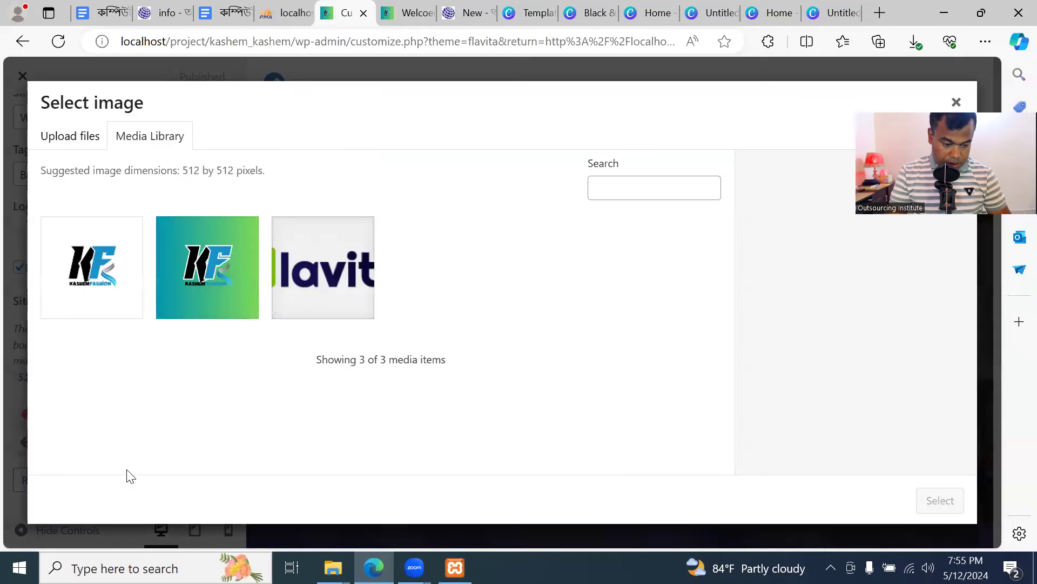
left_click(65, 147)
left_click(490, 324)
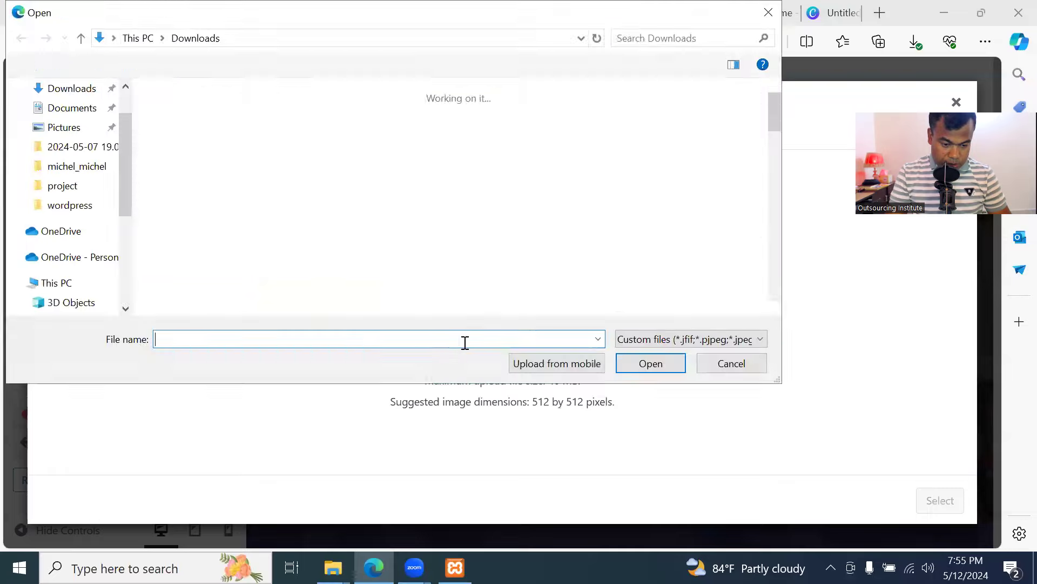
scroll(665, 194, "down", 10)
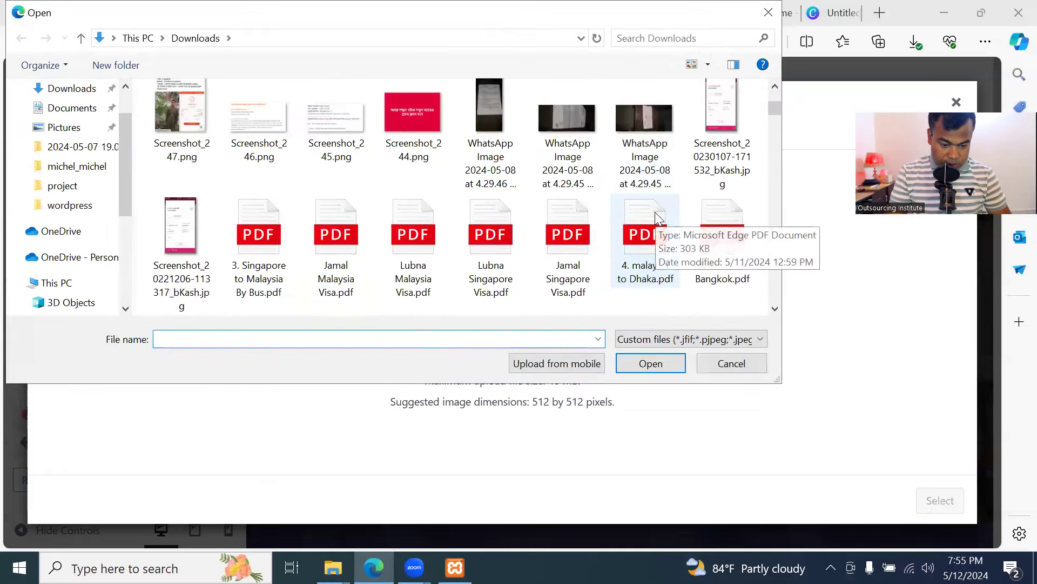
scroll(663, 223, "up", 2)
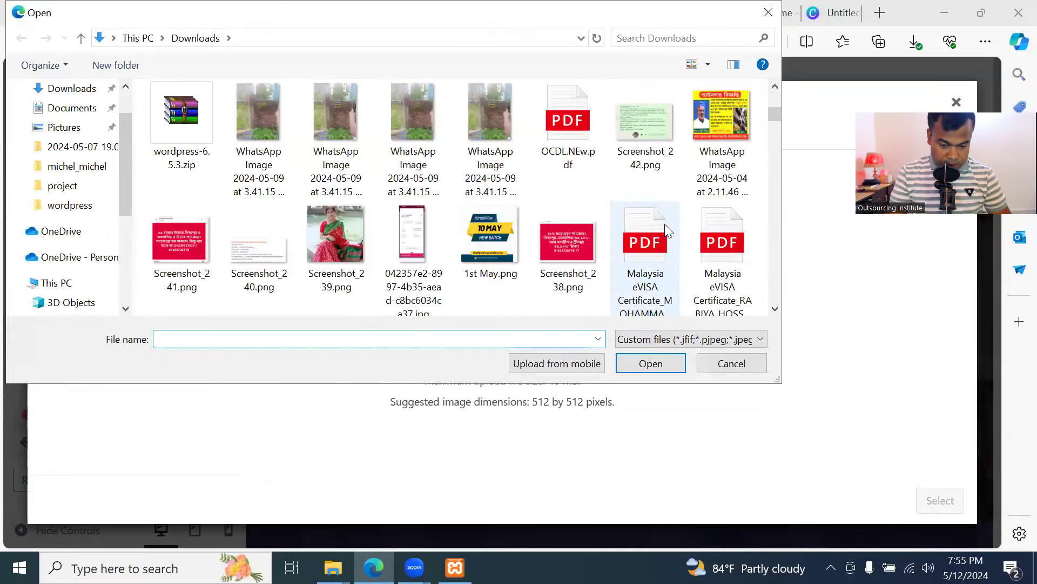
scroll(664, 224, "down", 2)
scroll(666, 225, "down", 5)
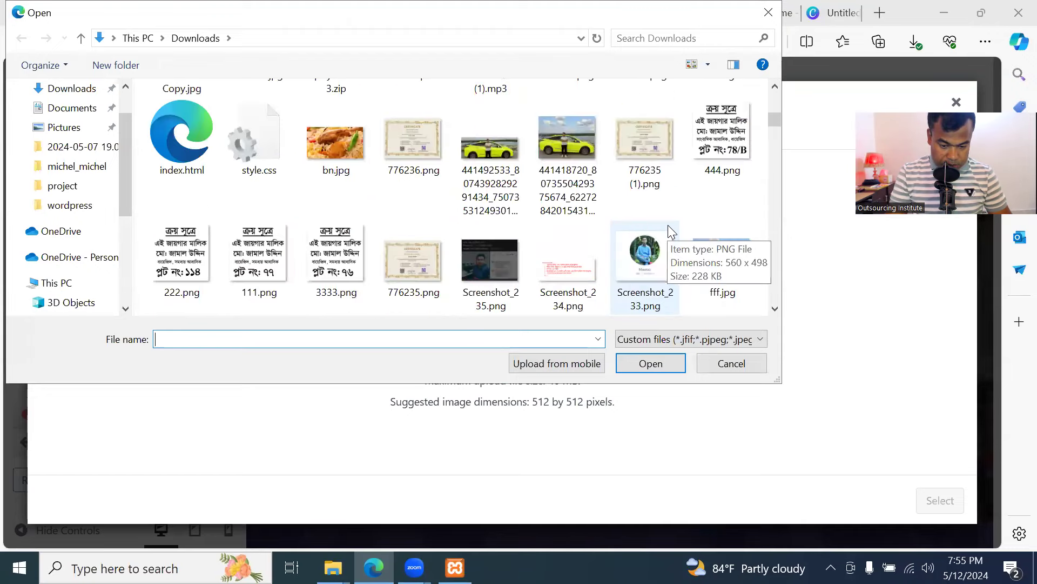
scroll(669, 225, "down", 5)
scroll(671, 225, "down", 5)
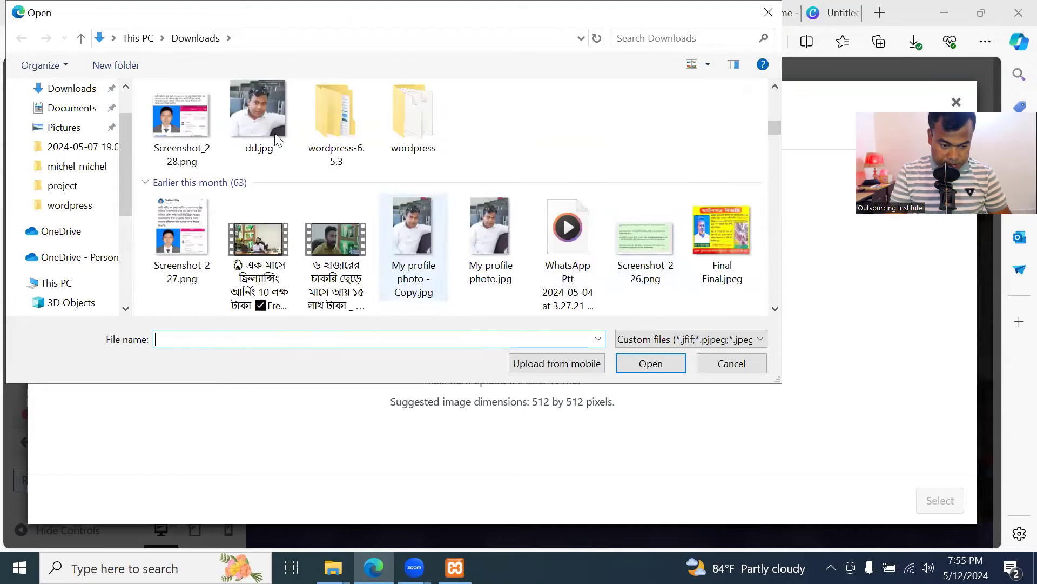
left_click(259, 119)
left_click(657, 363)
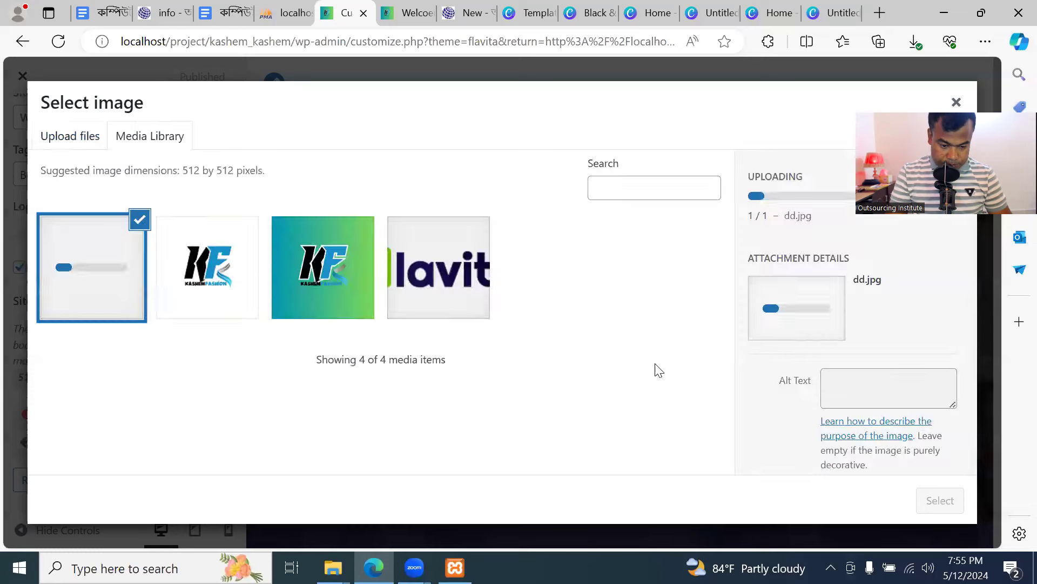
Try dd.jpg as the site icon, dismiss the crop error, and view the live site
left_click(941, 501)
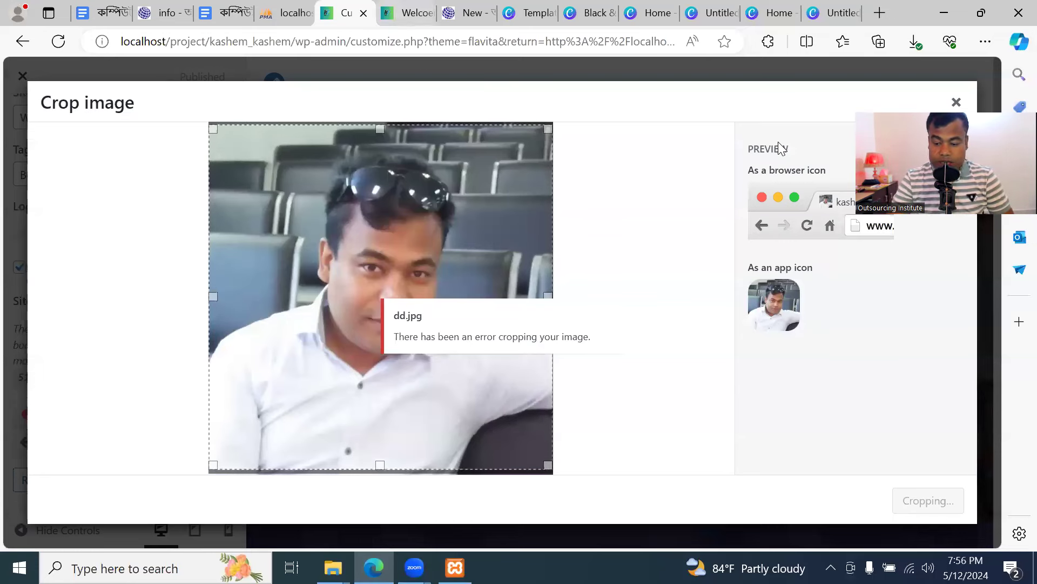
left_click(956, 102)
left_click(406, 10)
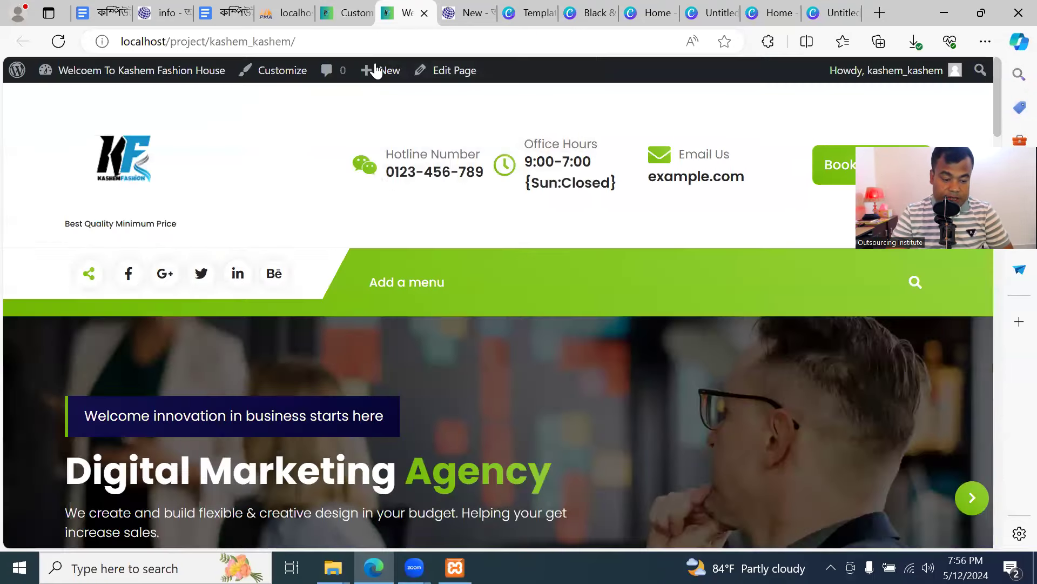
Navigate the Customizer's Header and Site Identity settings, checking the live site in between
left_click(351, 15)
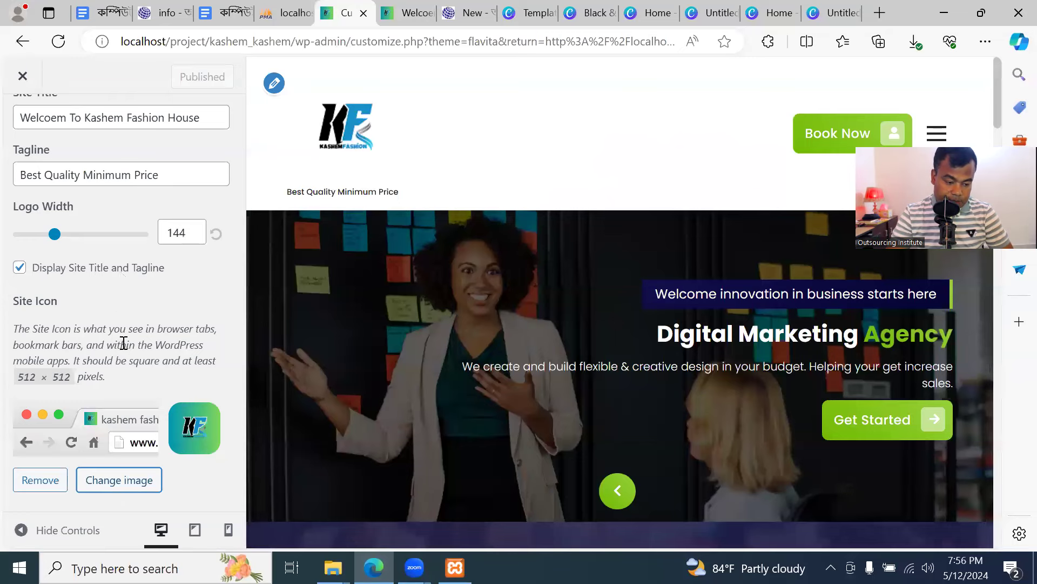
scroll(111, 372, "up", 5)
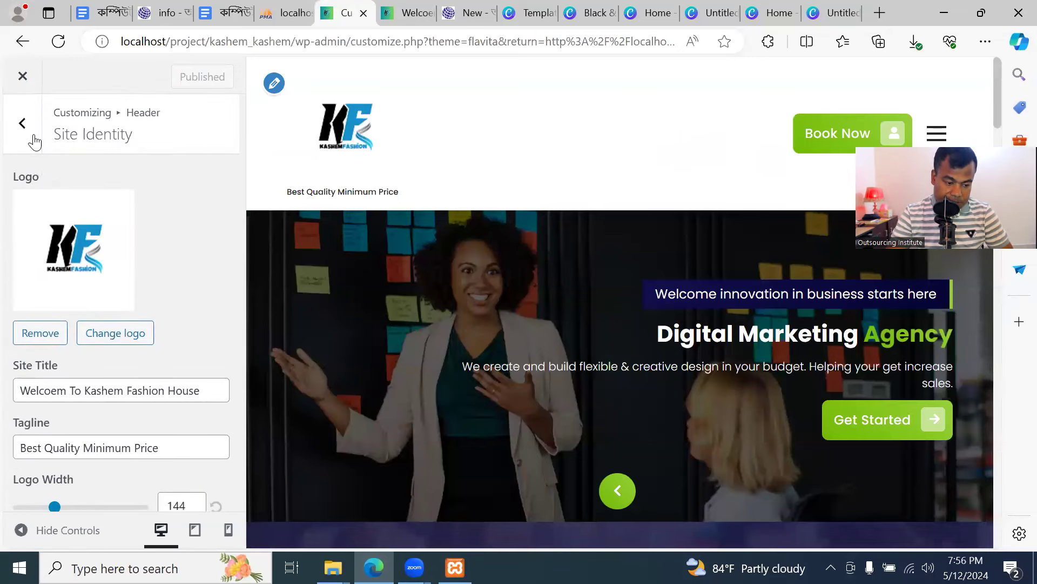
left_click(409, 13)
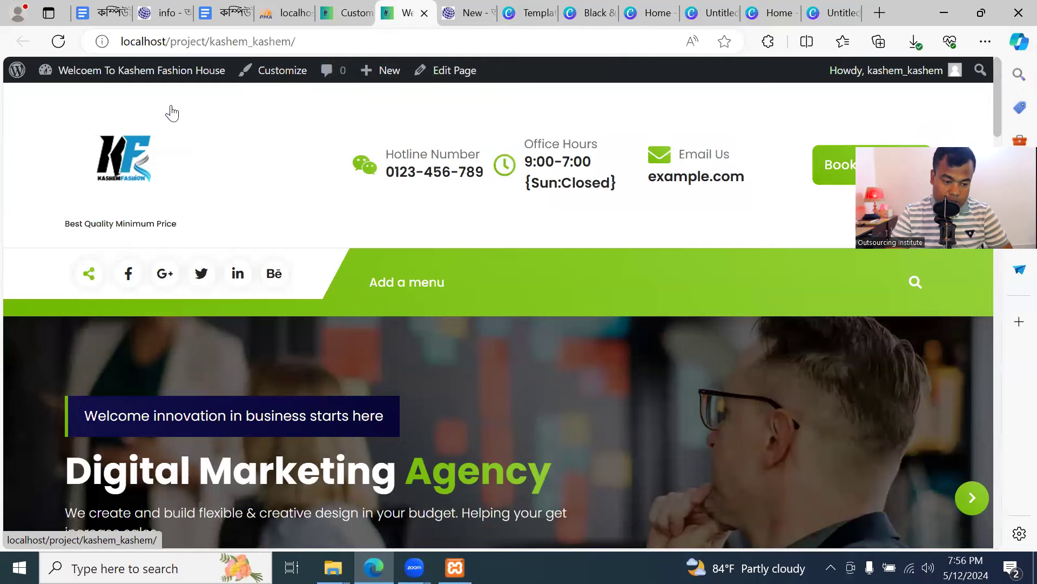
left_click(336, 12)
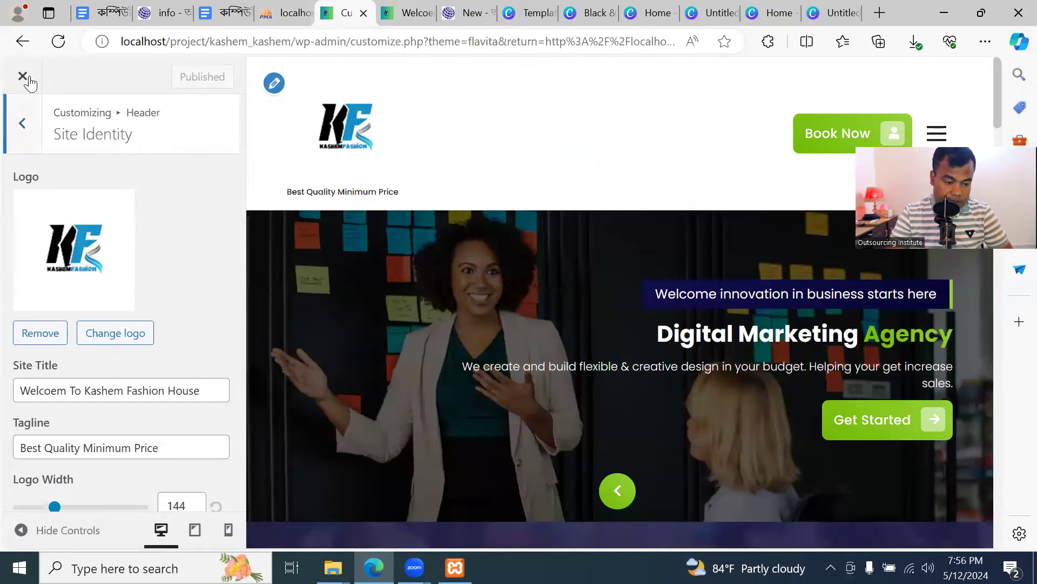
left_click(24, 127)
left_click(24, 129)
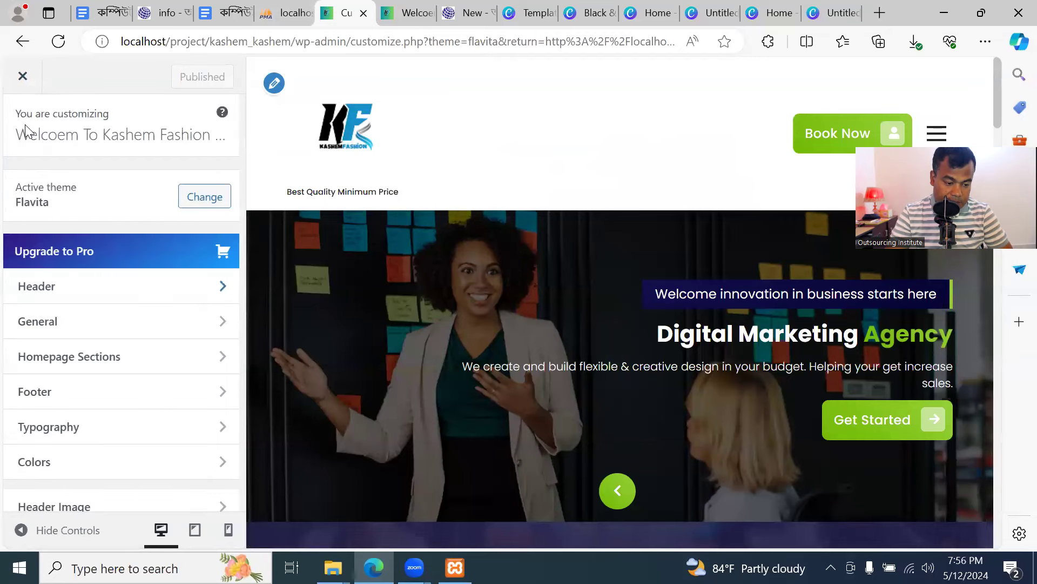
left_click(85, 293)
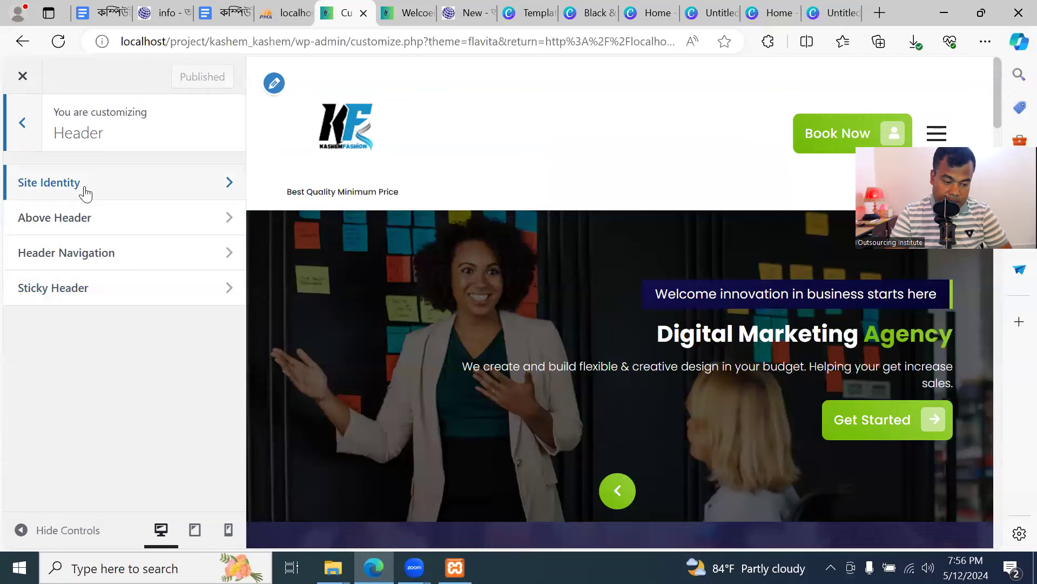
left_click(86, 190)
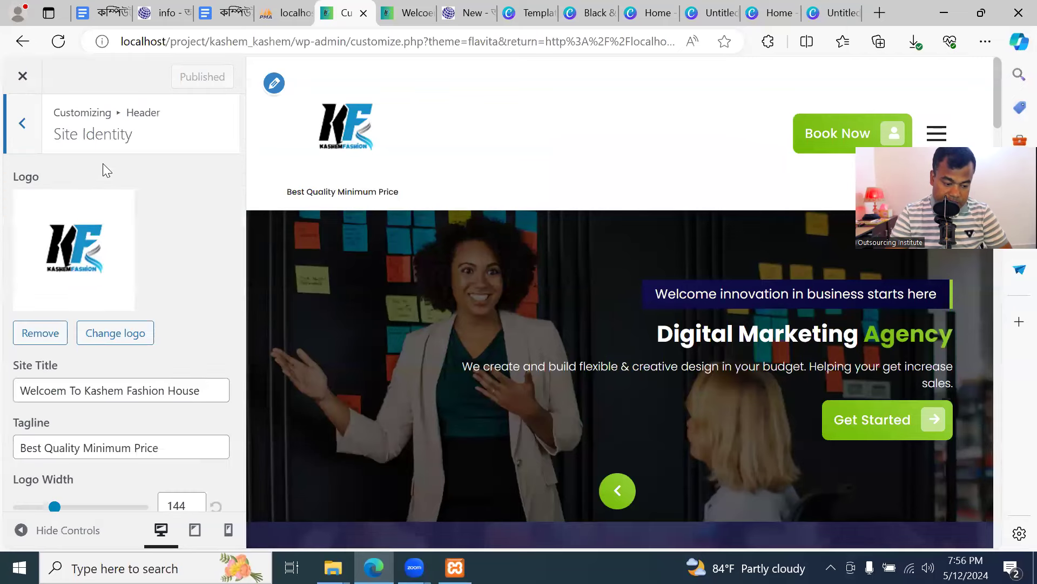
scroll(125, 385, "down", 6)
scroll(88, 297, "up", 6)
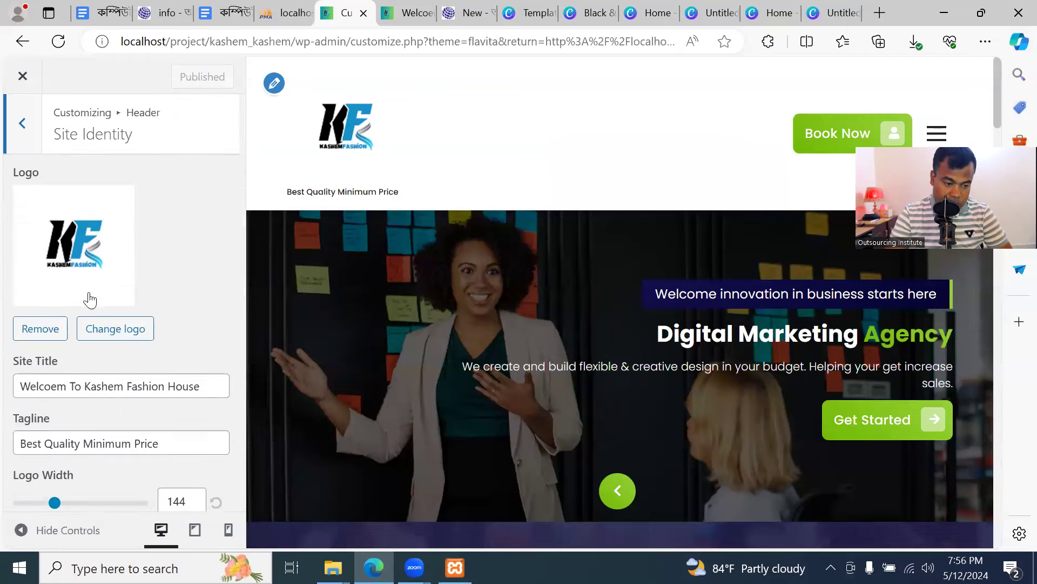
left_click(26, 125)
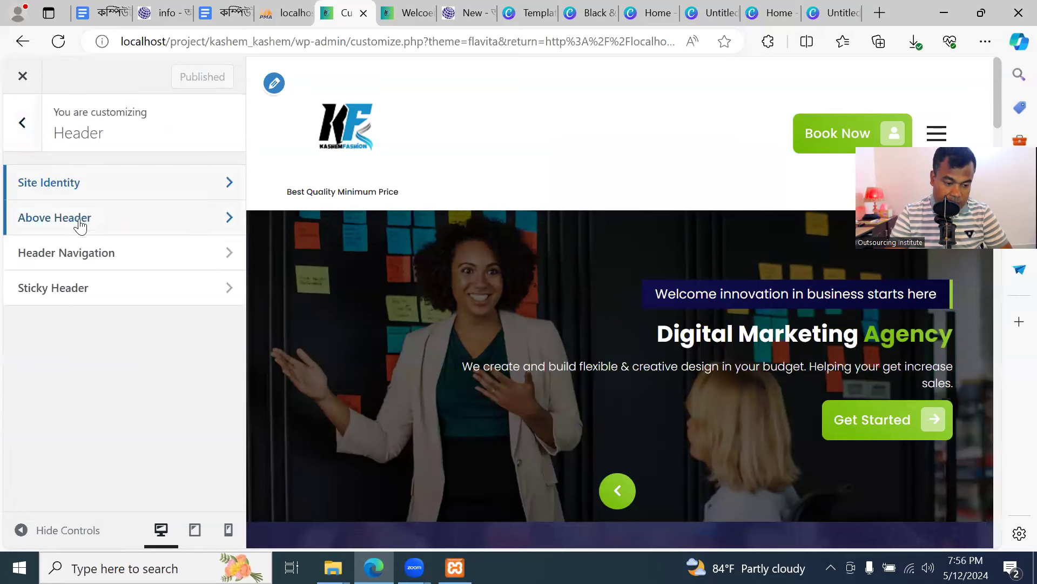
Open the Above Header social icons and clear the '#' link of the first fa-facebook entry
left_click(151, 221)
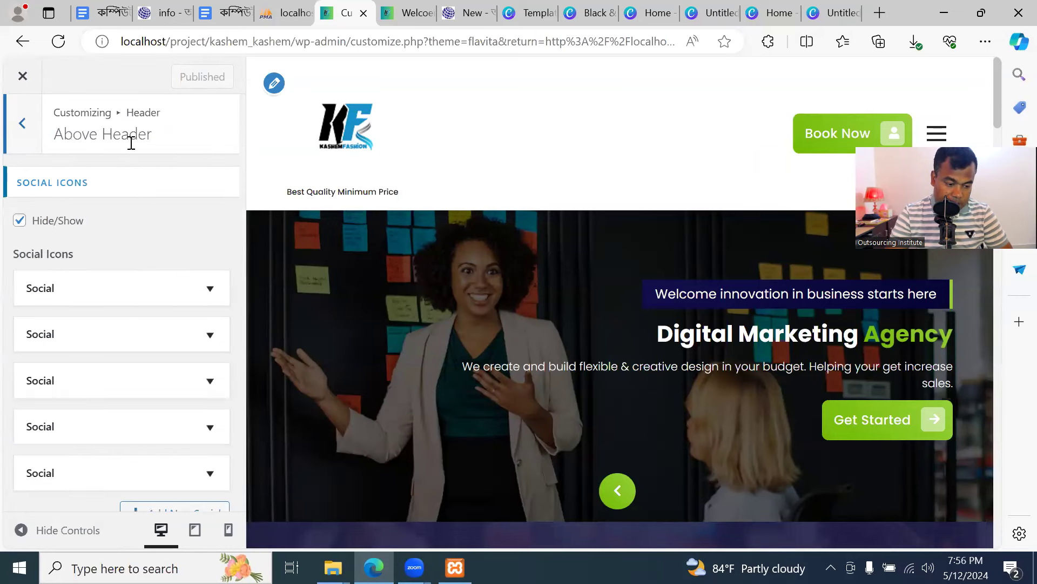
scroll(148, 241, "down", 1)
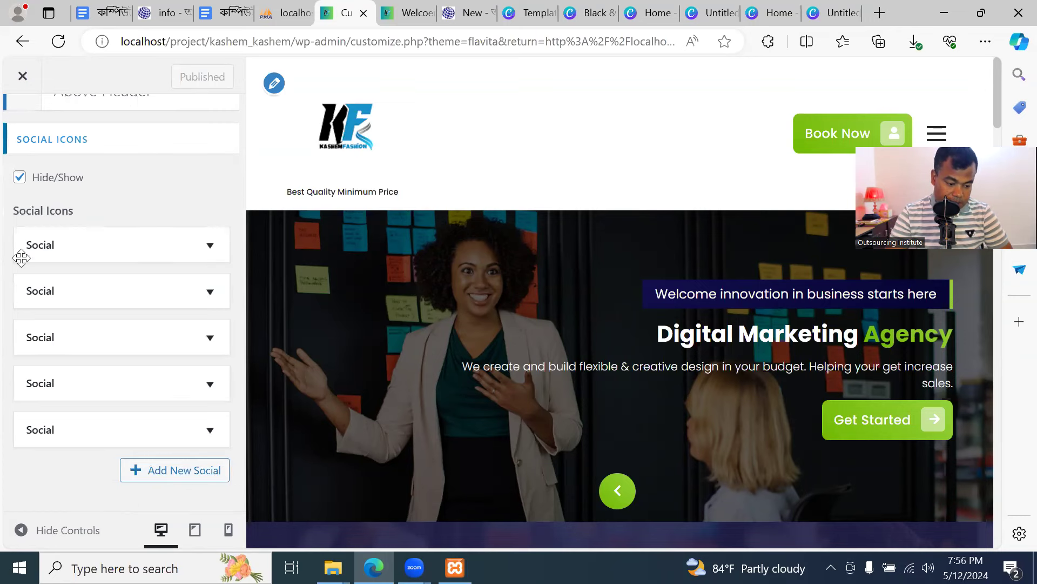
left_click(210, 246)
left_click(129, 304)
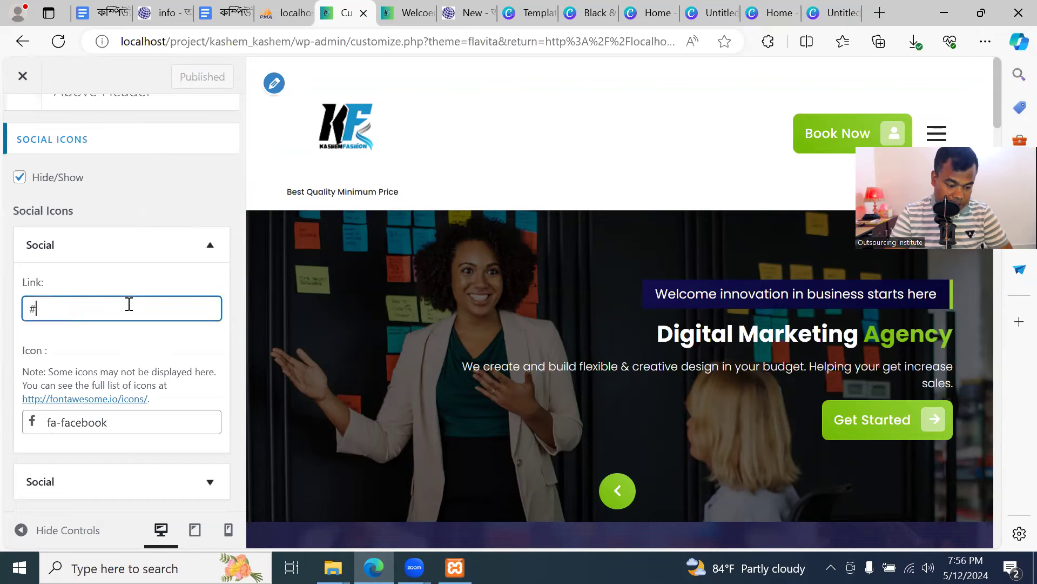
scroll(130, 425, "down", 1)
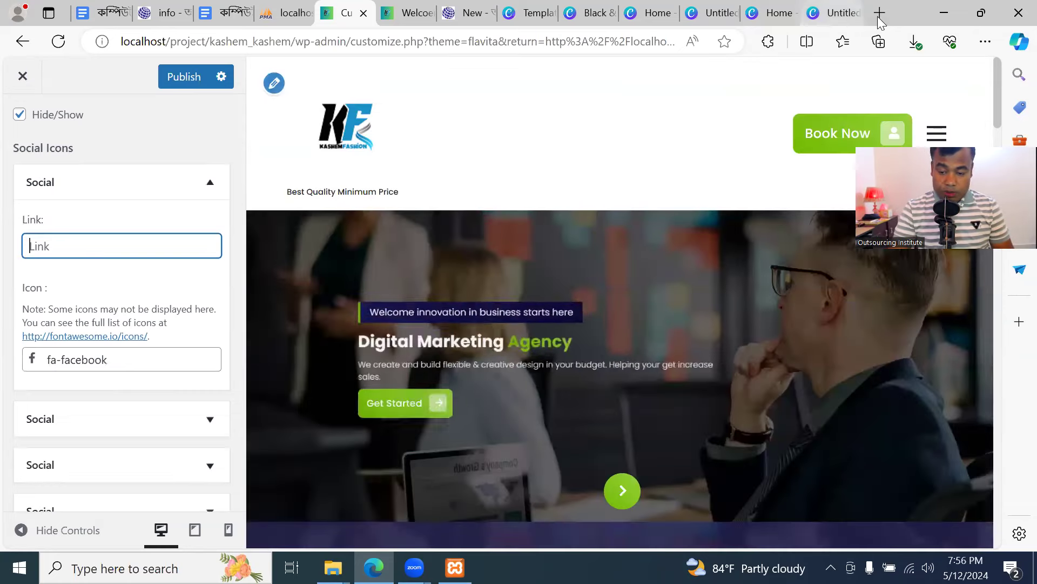
left_click(879, 15)
Enter a profile page address in the new tab's address bar and reload it
type("ou")
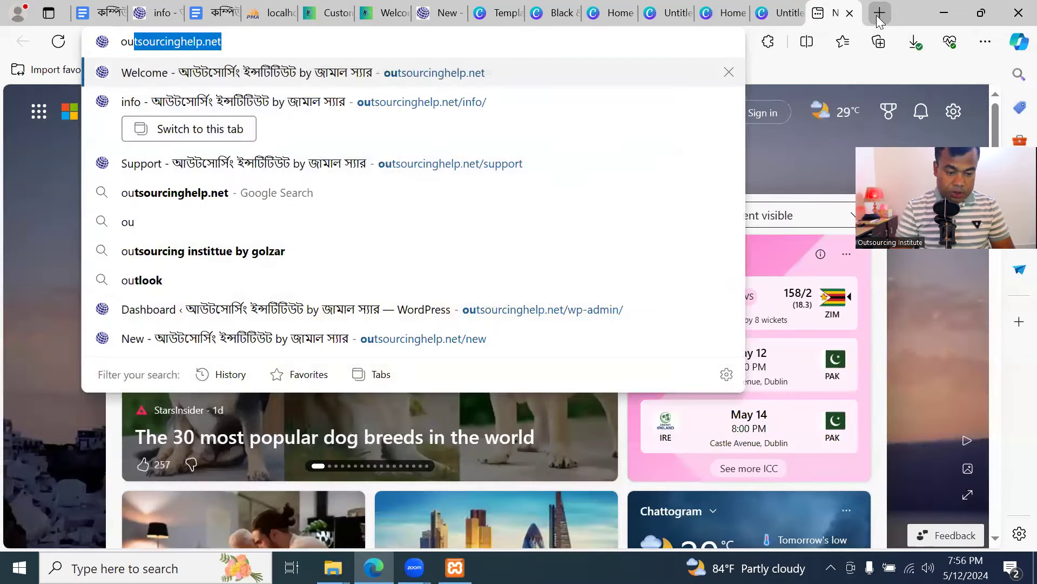
key("Right")
type("/")
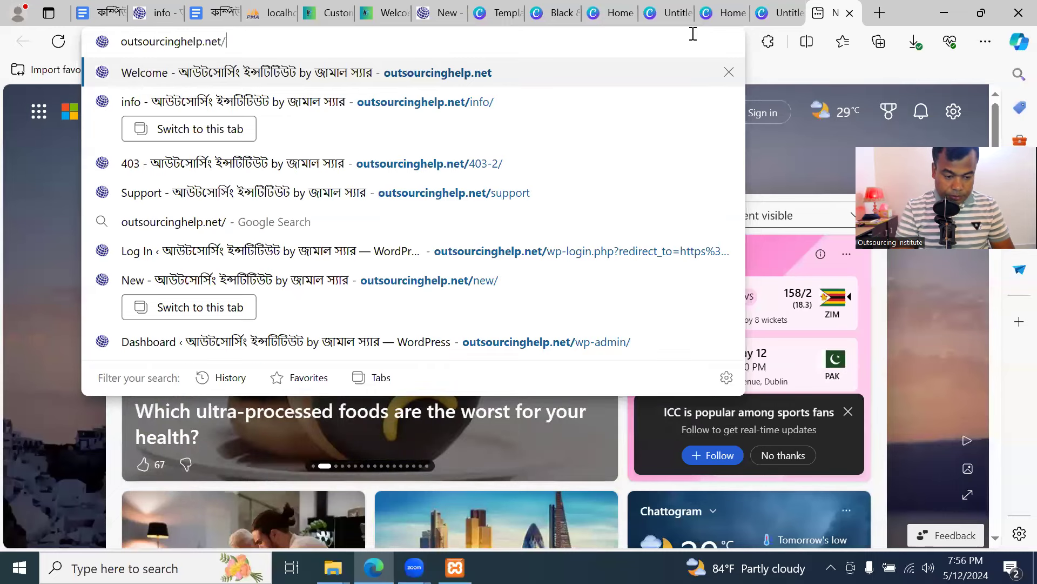
key("Return")
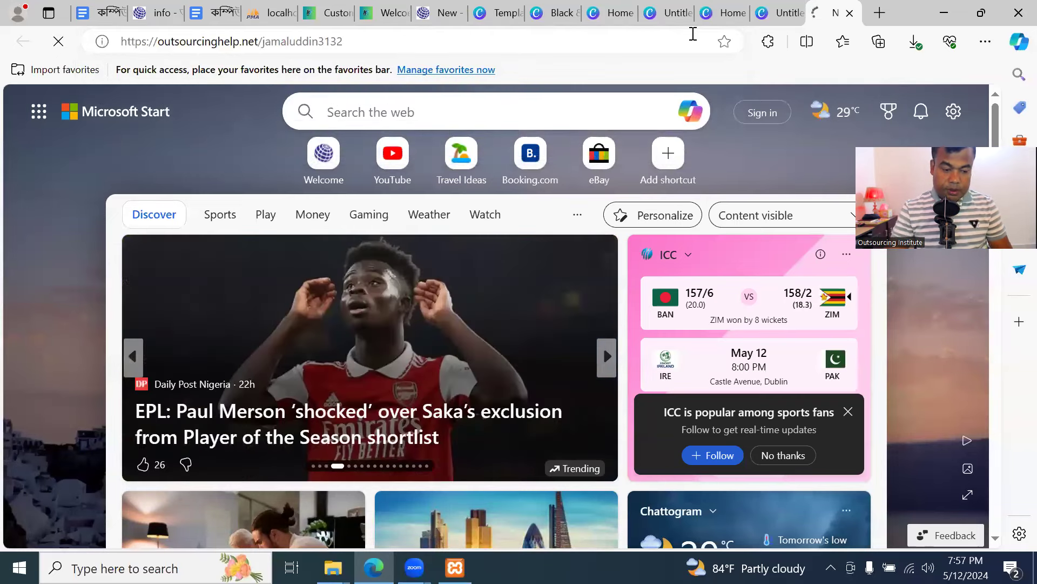
left_click(300, 43)
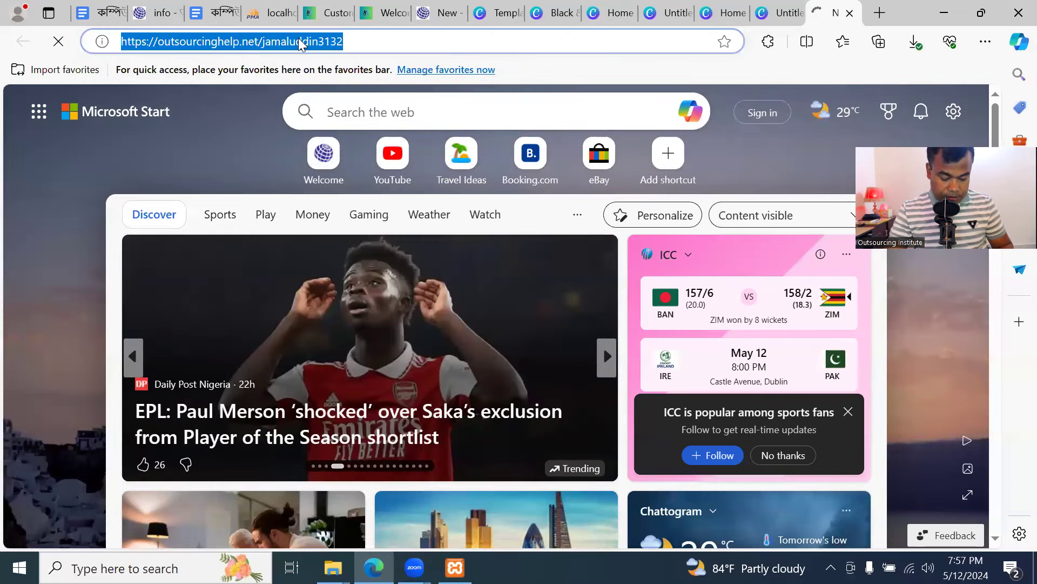
key("Return")
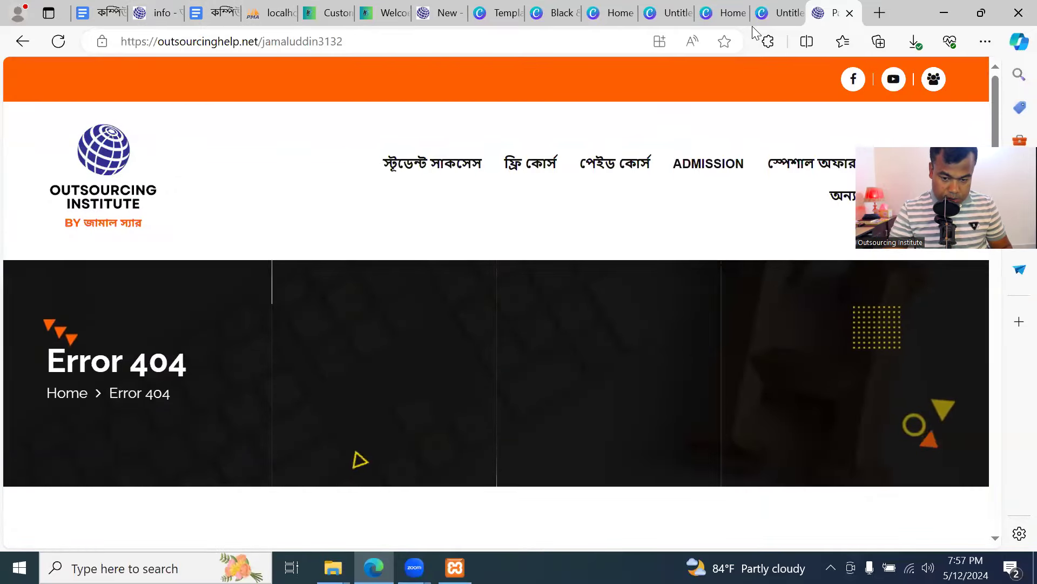
Type the Facebook profile address, select it, and return to the Customizer's social link field
left_click(575, 46)
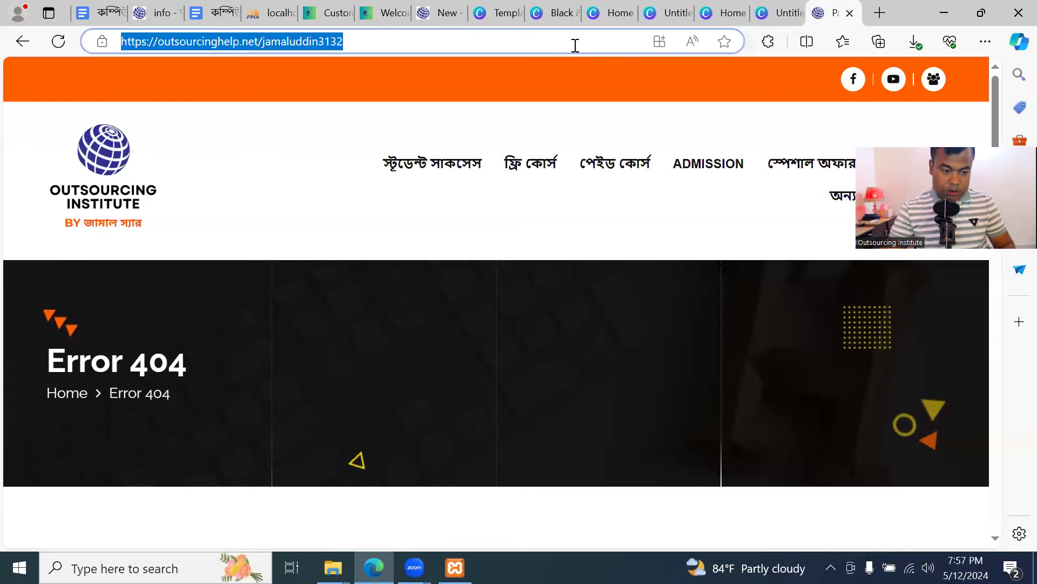
type("facebook.com/ja")
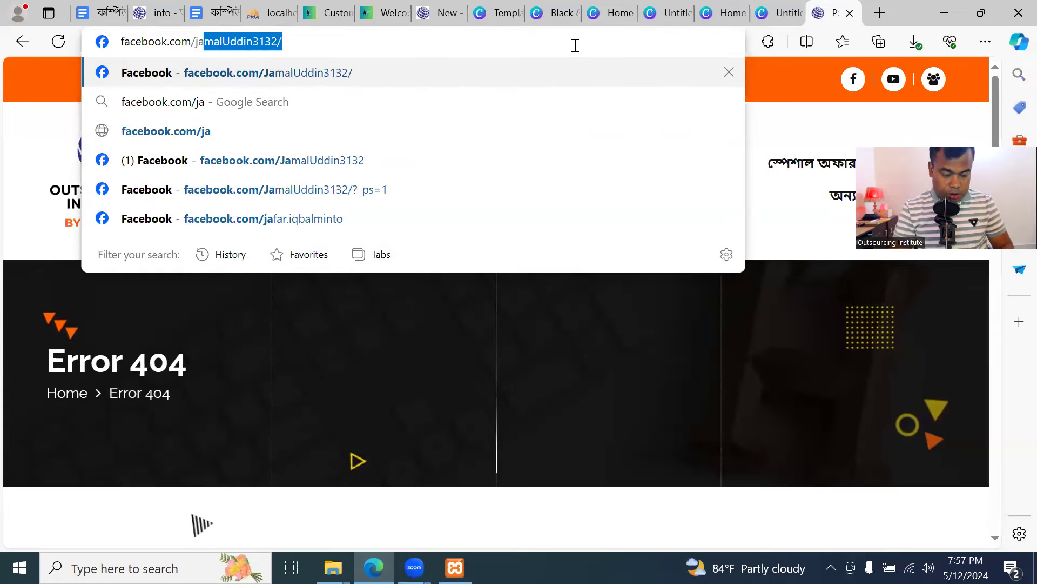
key("ctrl+a")
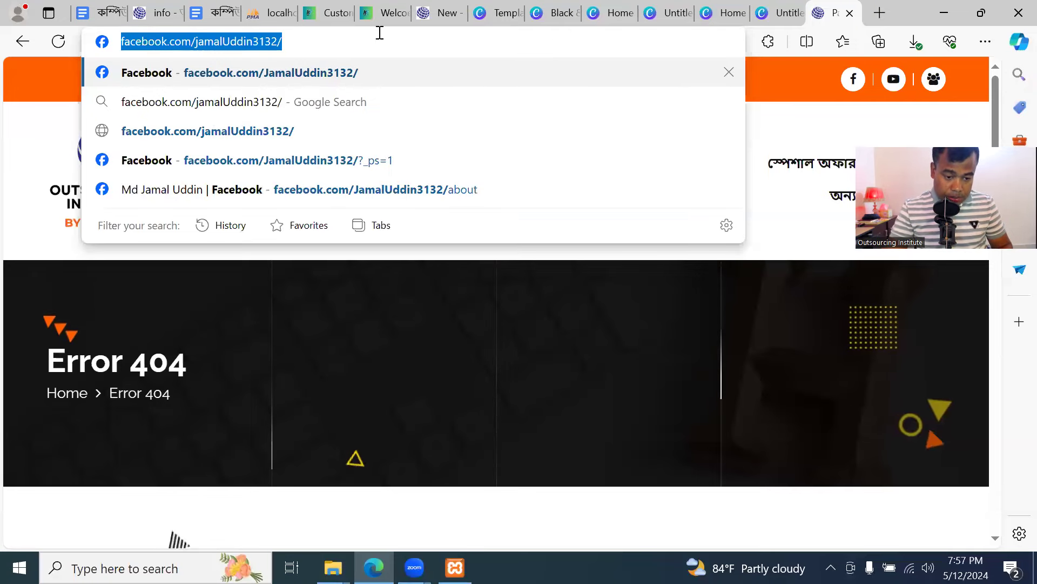
left_click(382, 13)
left_click(324, 13)
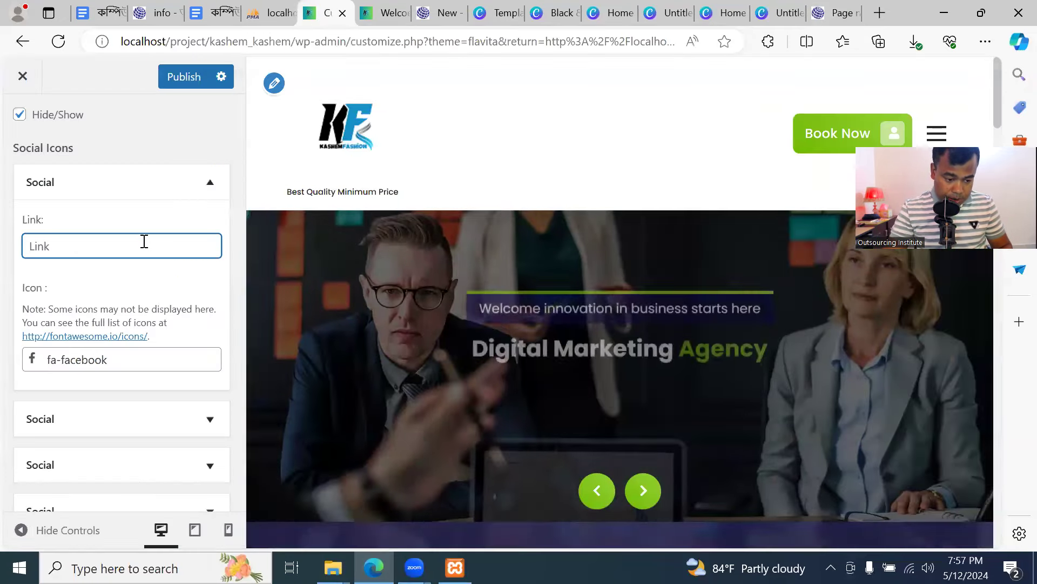
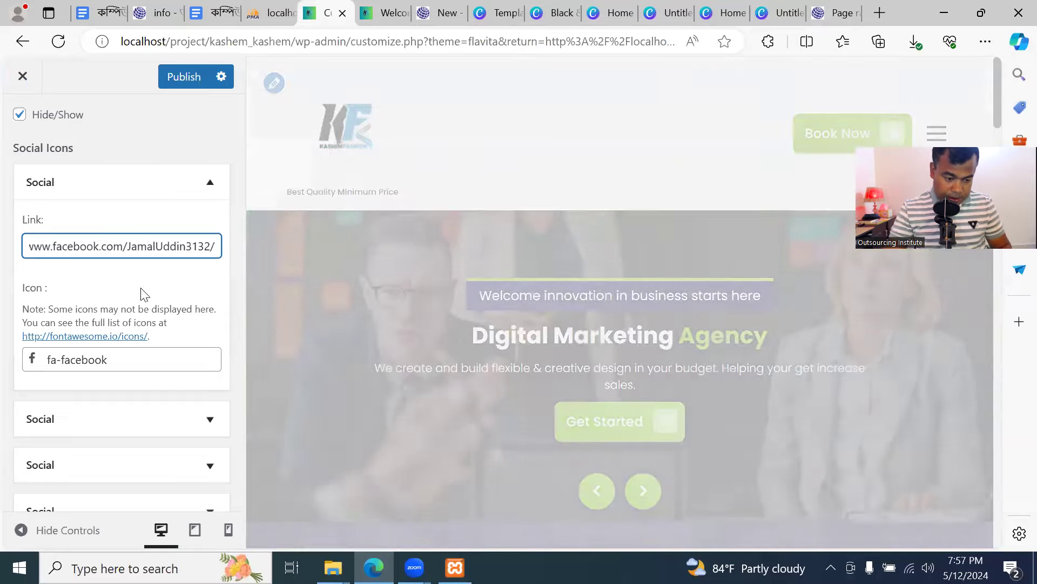
Paste the Facebook profile URL as the icon's link, publish, and test the icon on the live site
left_click(180, 82)
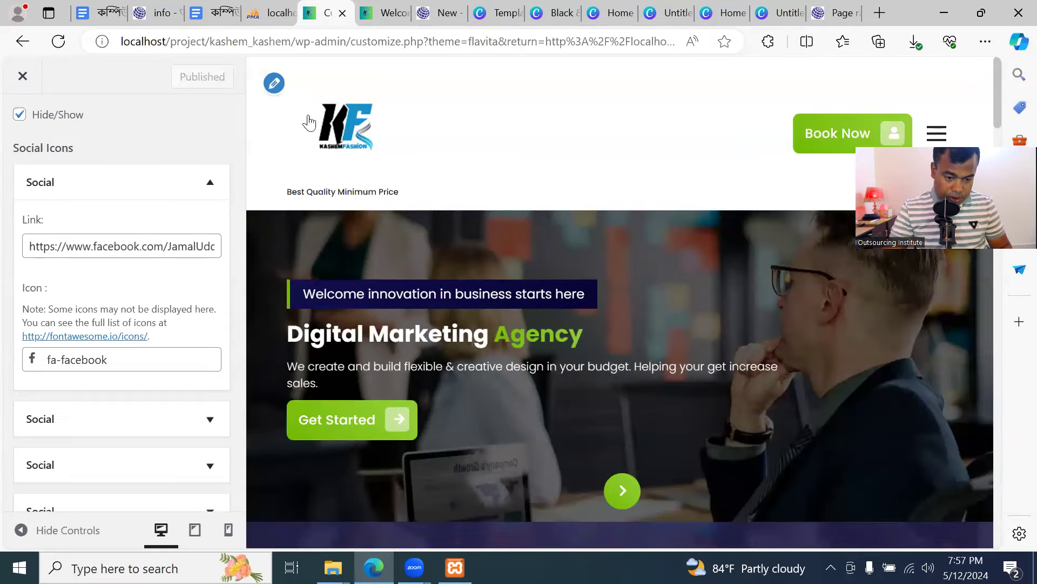
left_click(381, 12)
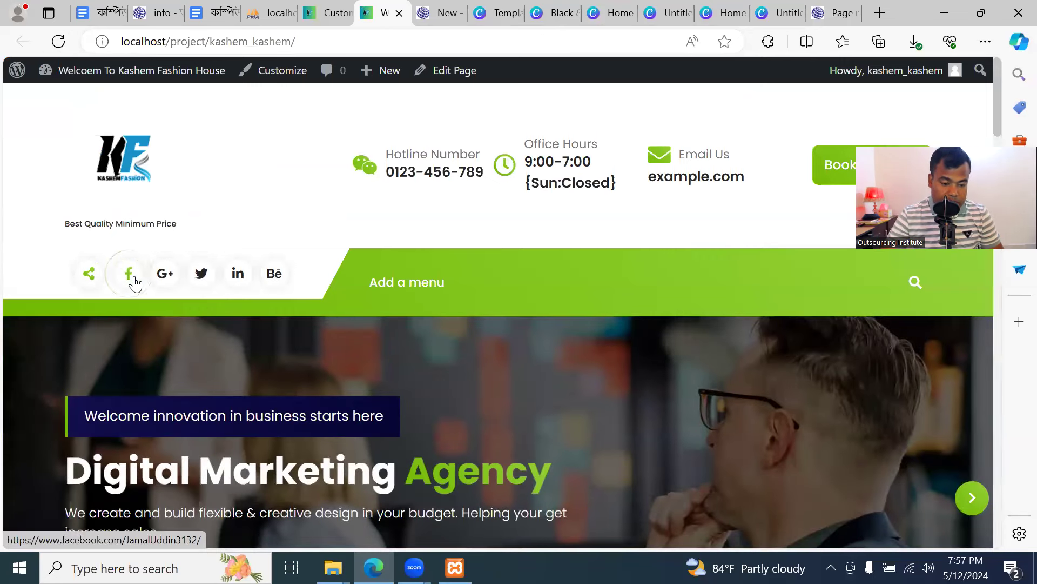
left_click(132, 278)
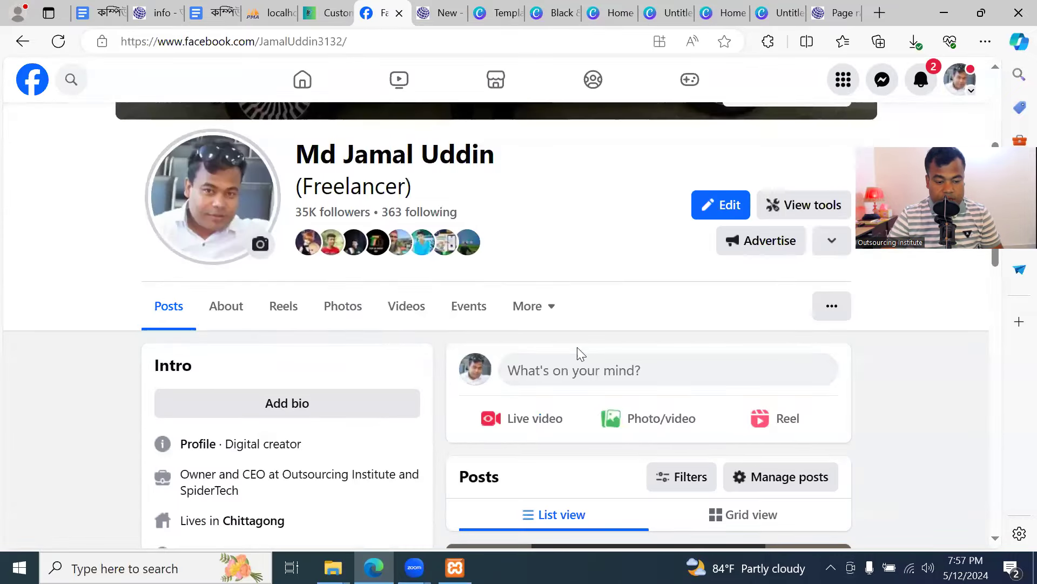
scroll(528, 303, "down", 5)
Go back from Facebook to the front page and return to the Customizer's social settings
scroll(516, 308, "up", 10)
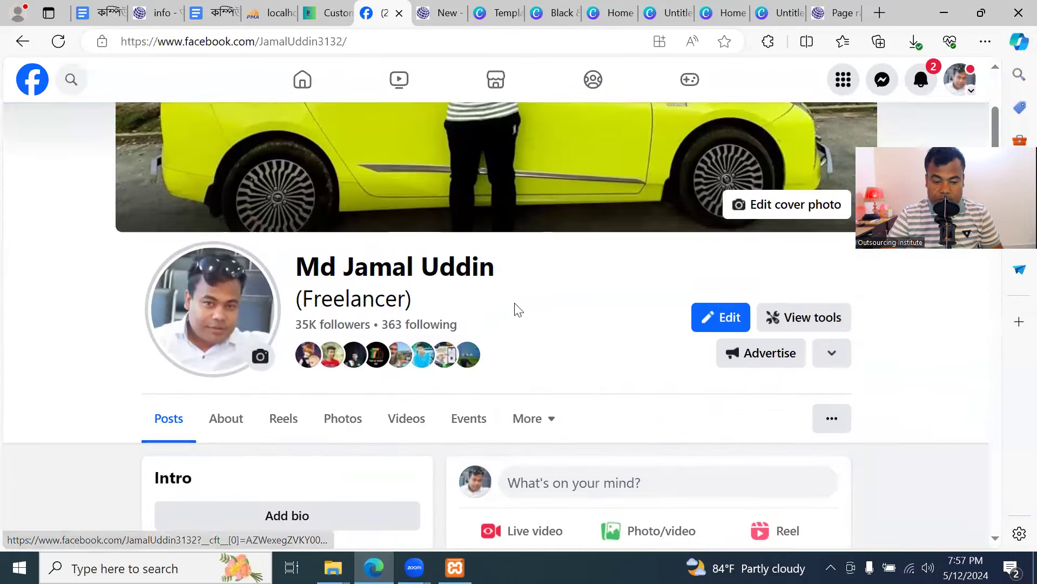
scroll(515, 305, "down", 10)
key("alt+Left")
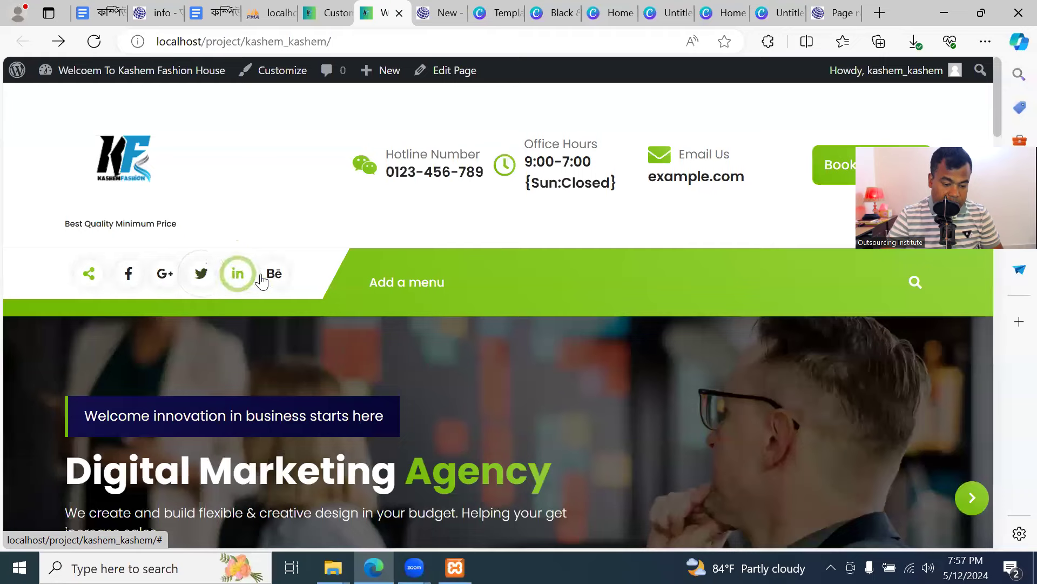
left_click(327, 12)
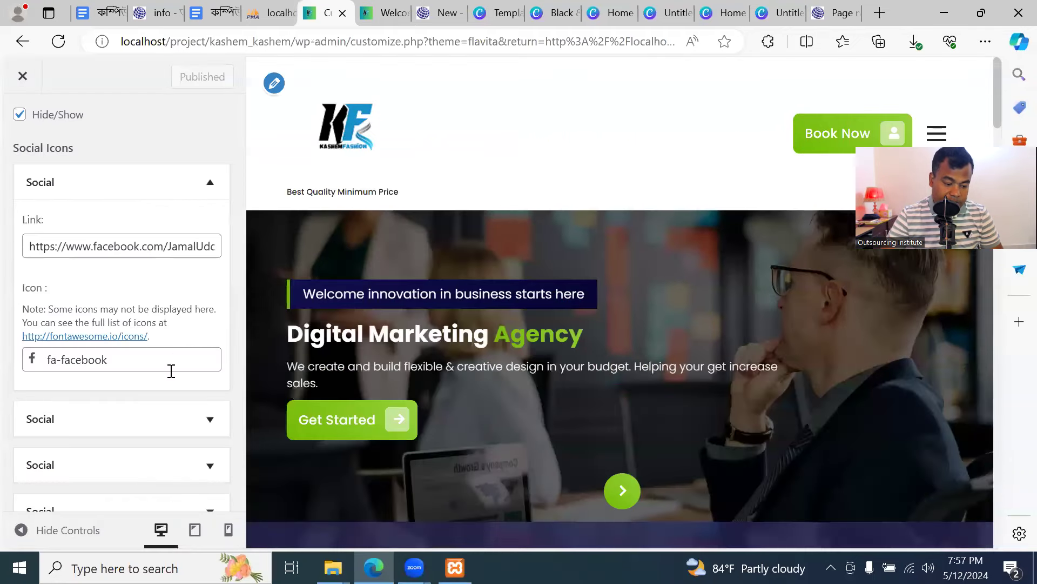
Inspect the google-plus and twitter social entries, still linked to #, then return to the header list
scroll(171, 378, "down", 3)
left_click(202, 297)
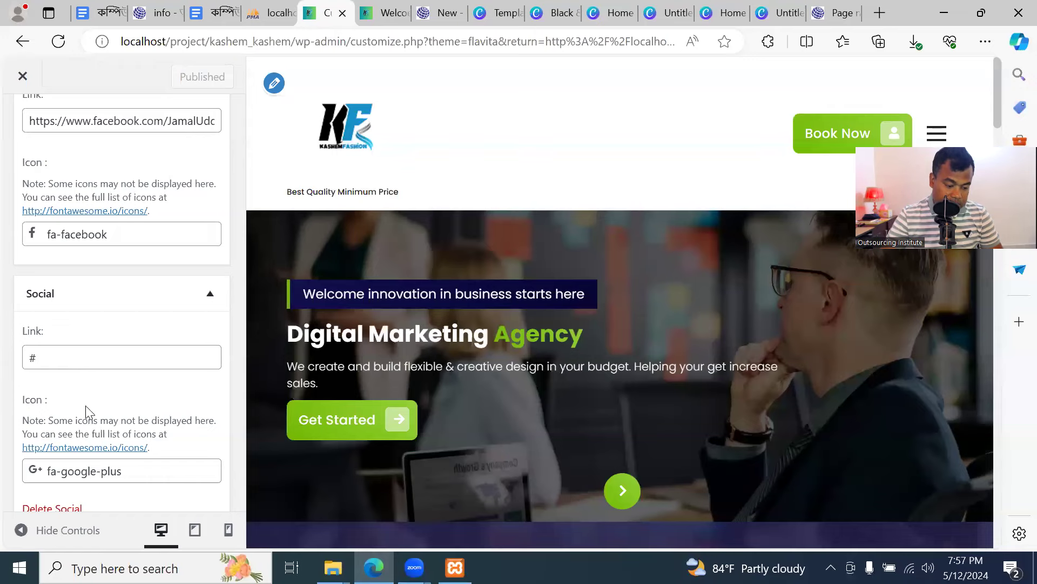
scroll(89, 419, "down", 1)
scroll(93, 432, "down", 1)
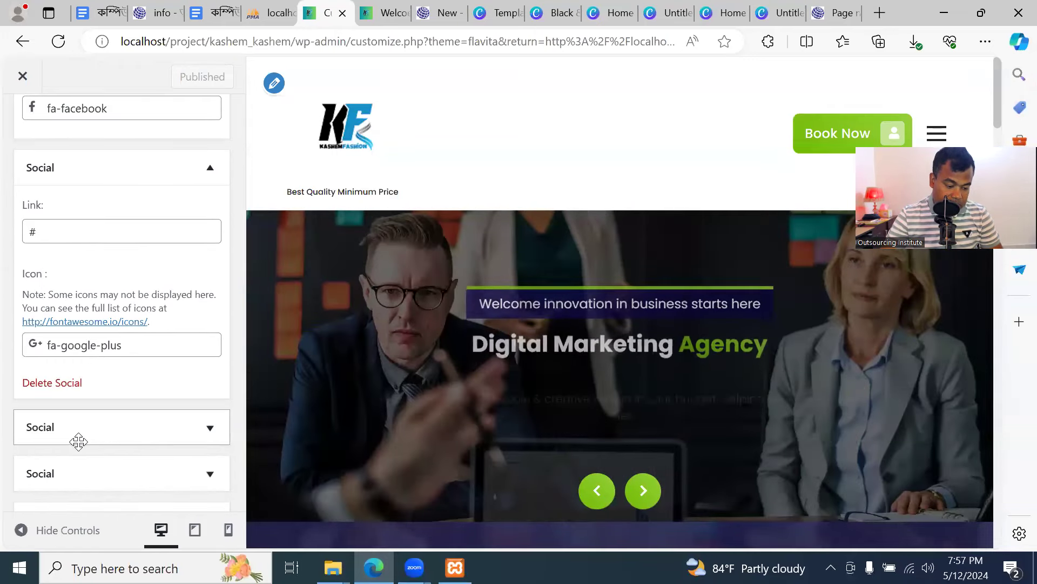
left_click(76, 430)
scroll(89, 457, "down", 1)
scroll(99, 440, "down", 2)
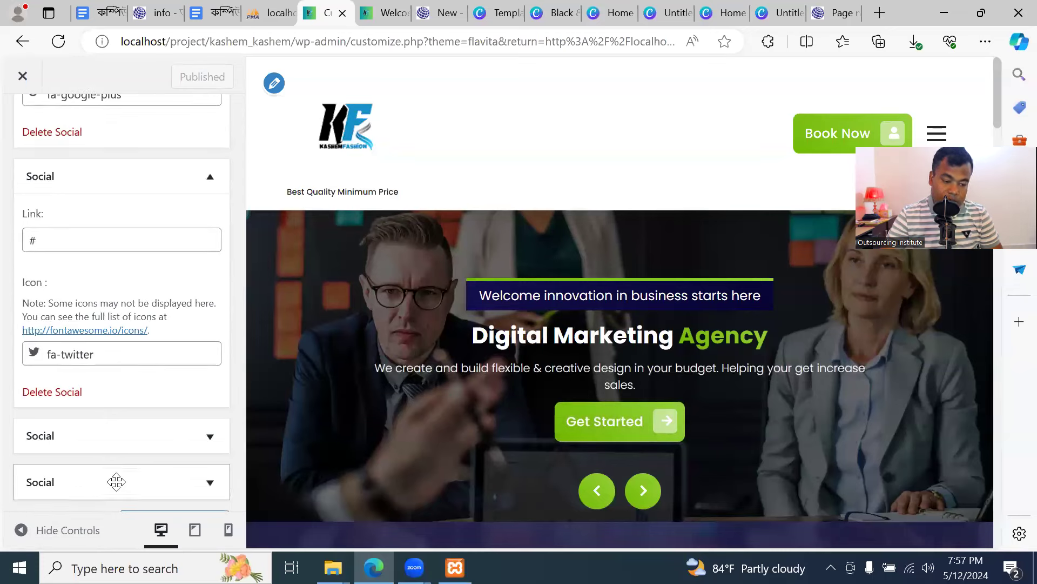
scroll(114, 470, "up", 8)
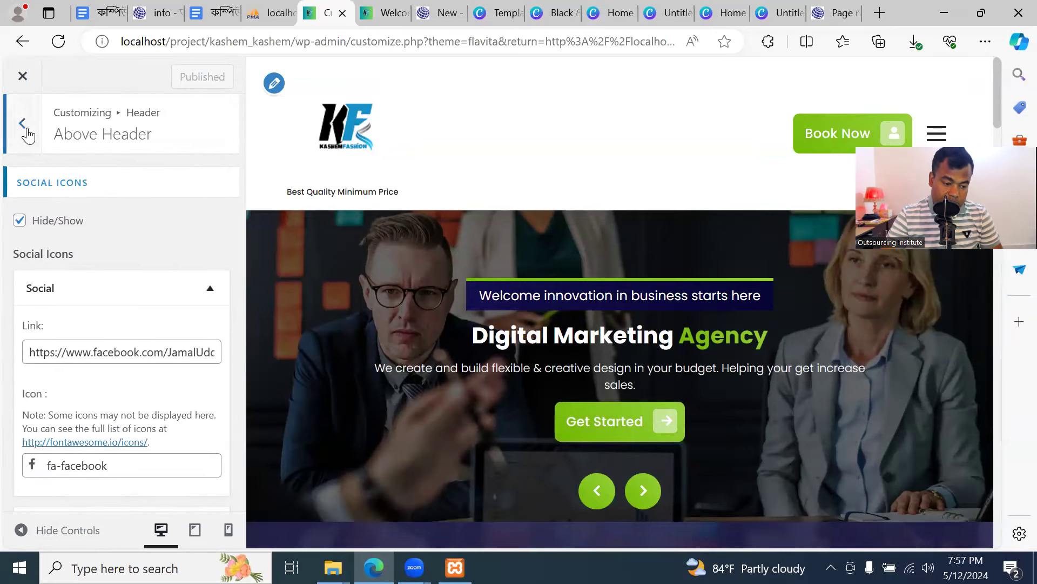
left_click(23, 124)
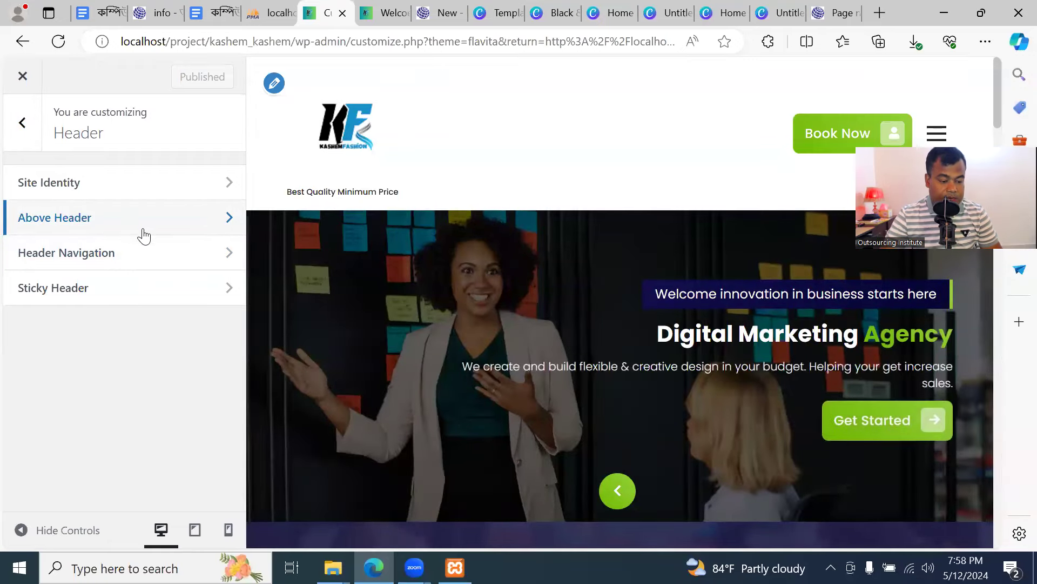
Open the Header Navigation settings and arrange the browser window to compare with the live site
left_click(383, 12)
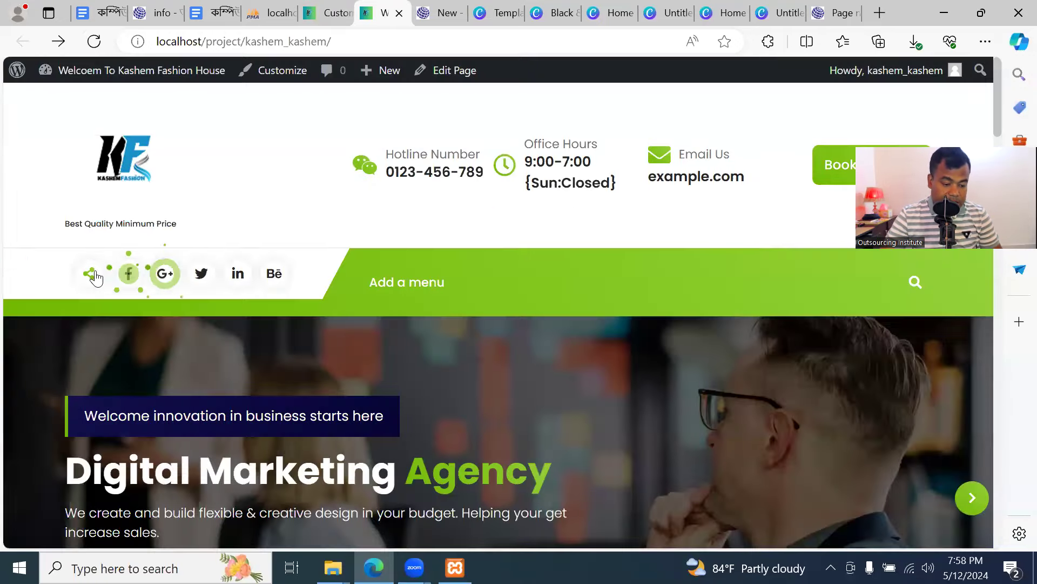
left_click(331, 13)
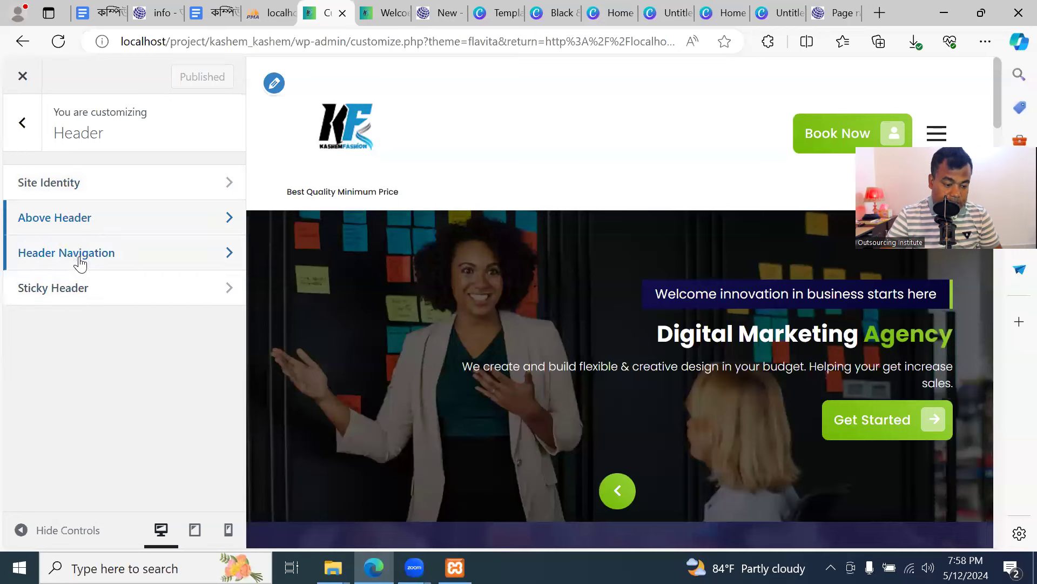
left_click(160, 263)
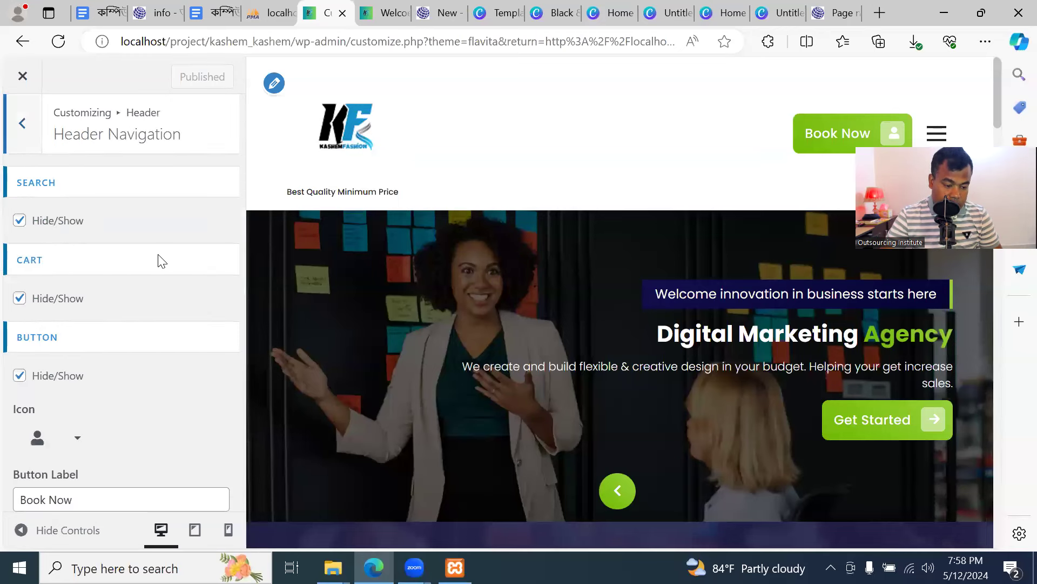
scroll(126, 232, "down", 1)
scroll(127, 237, "up", 2)
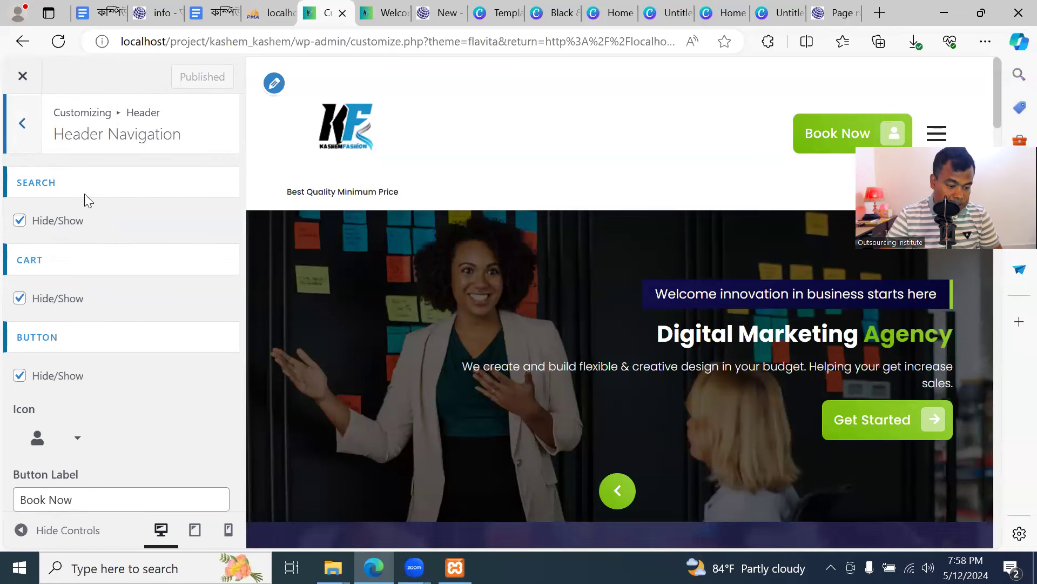
left_click(368, 8)
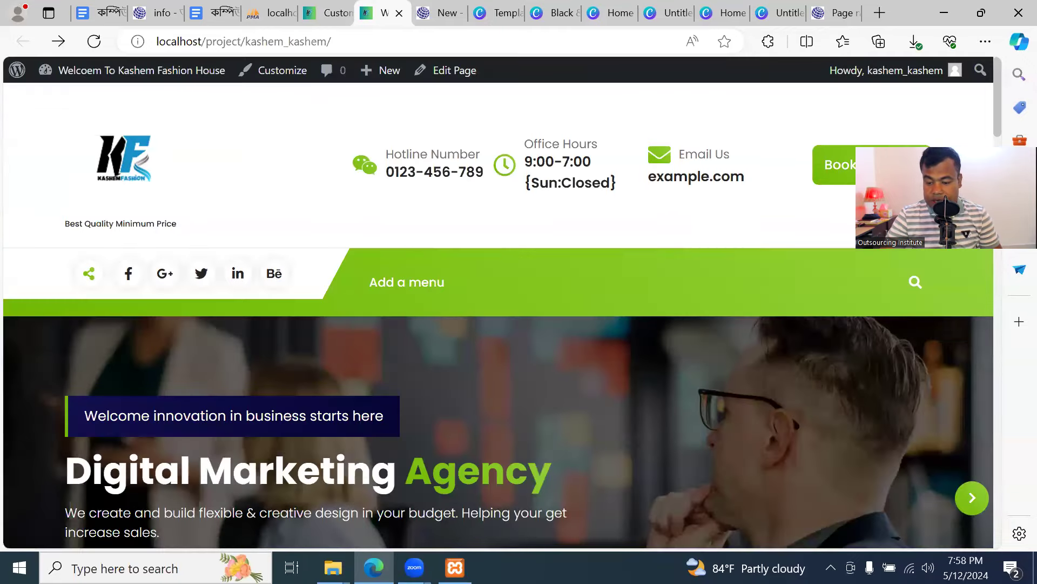
double_click(874, 22)
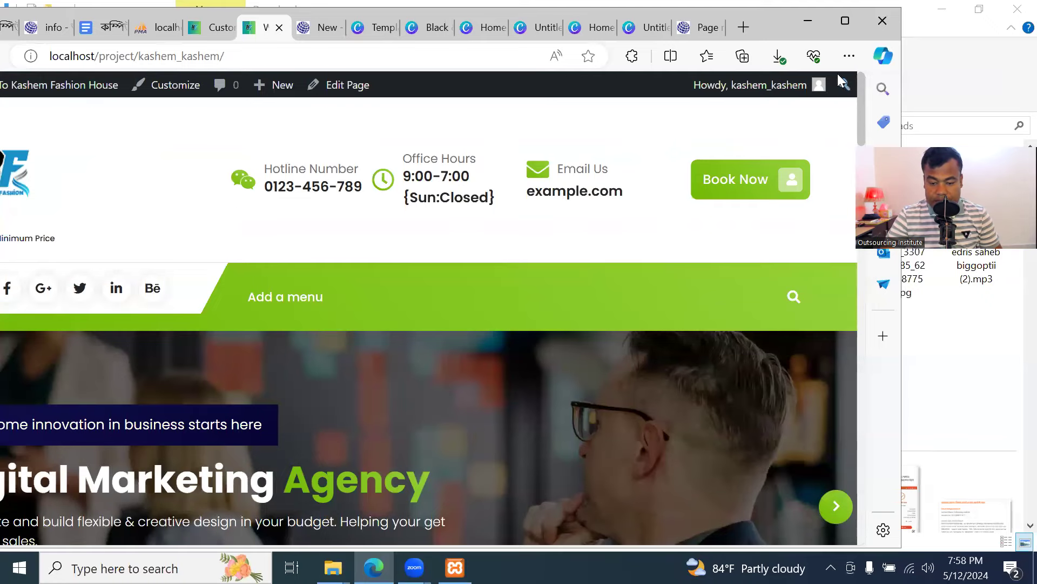
left_click(845, 21)
left_click(298, 21)
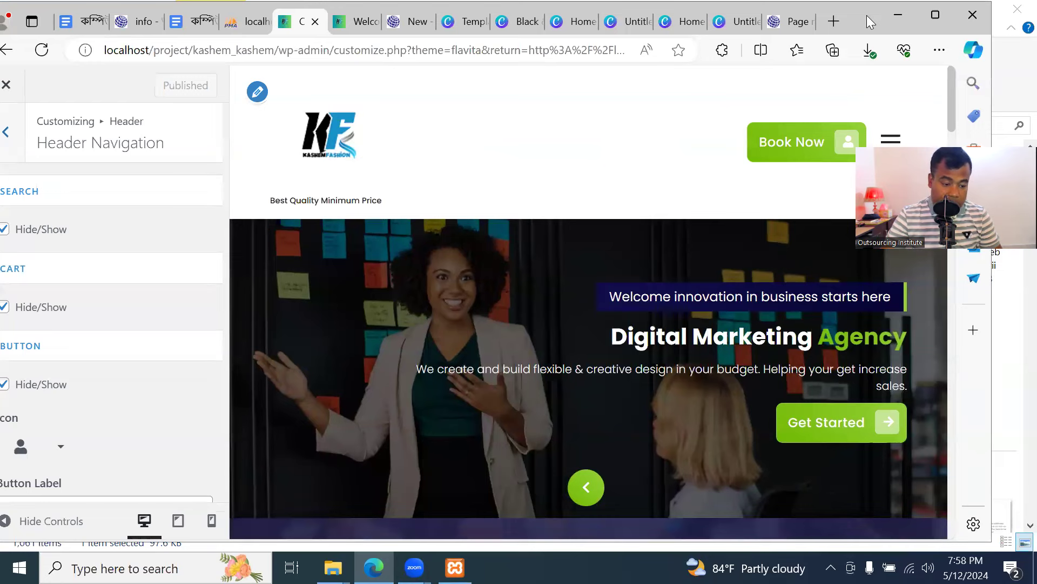
left_click_drag(867, 17, 908, 15)
Toggle the header Search option off, check the reloaded site, then turn Search back on
left_click(45, 229)
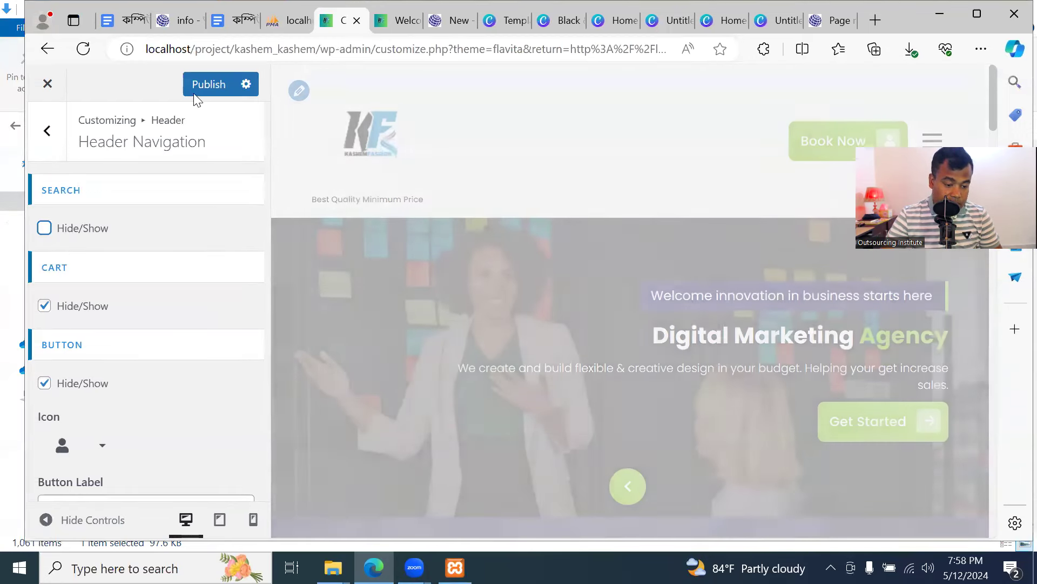
left_click(397, 20)
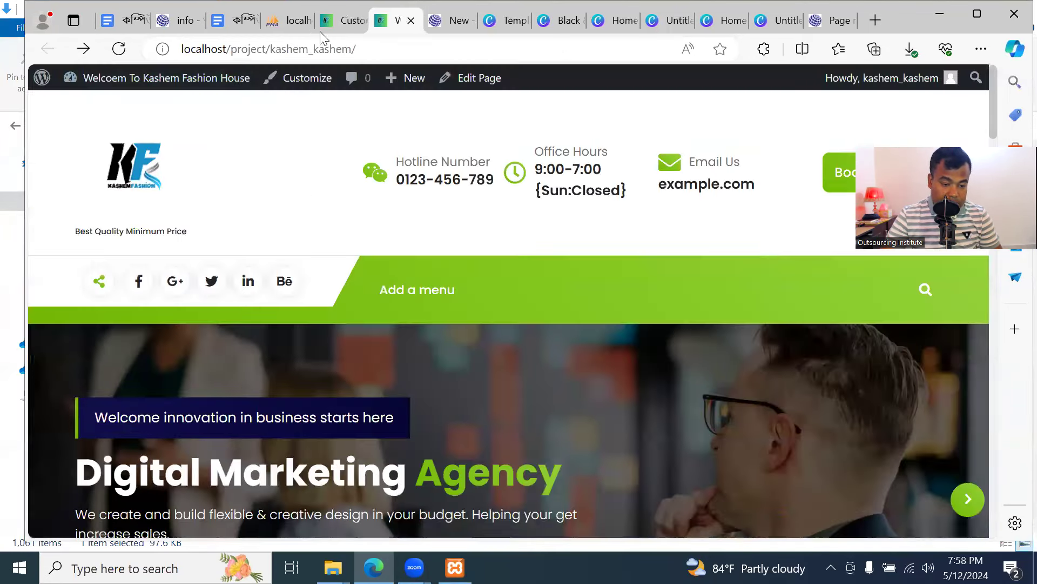
left_click(118, 49)
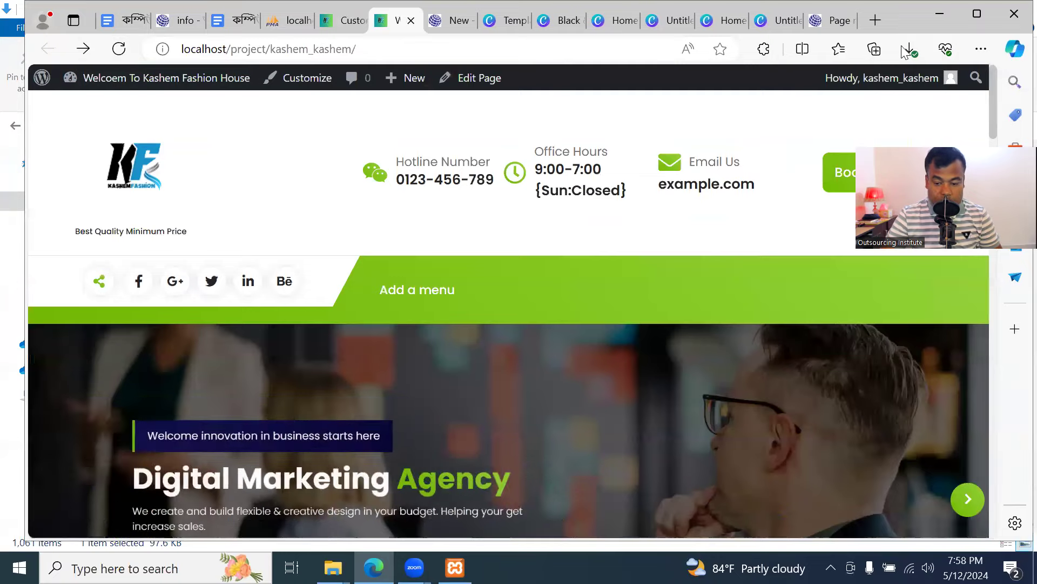
left_click_drag(913, 19, 804, 19)
scroll(335, 272, "down", 4)
scroll(343, 271, "up", 4)
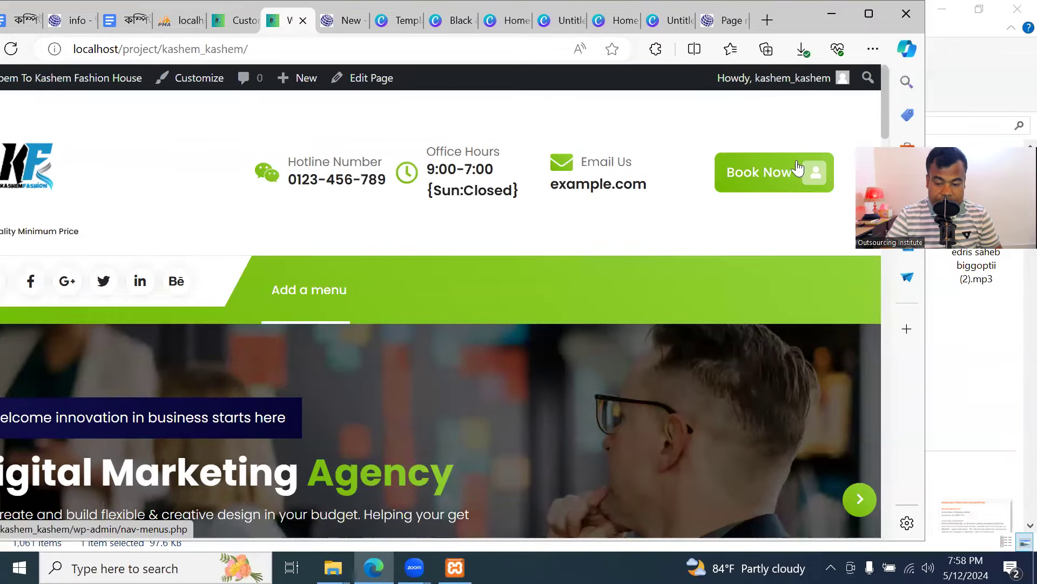
left_click(864, 14)
left_click(336, 16)
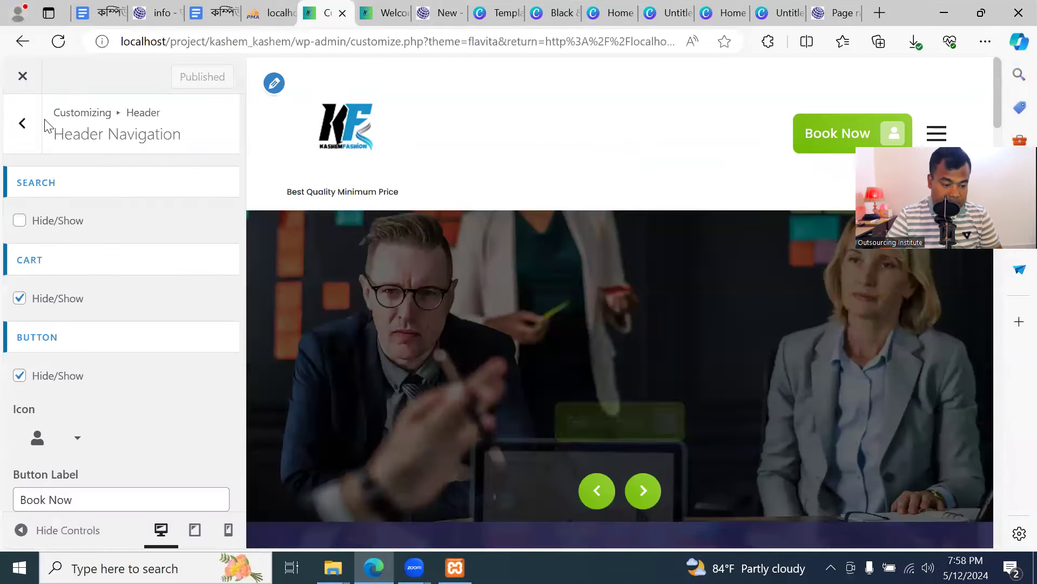
left_click(21, 219)
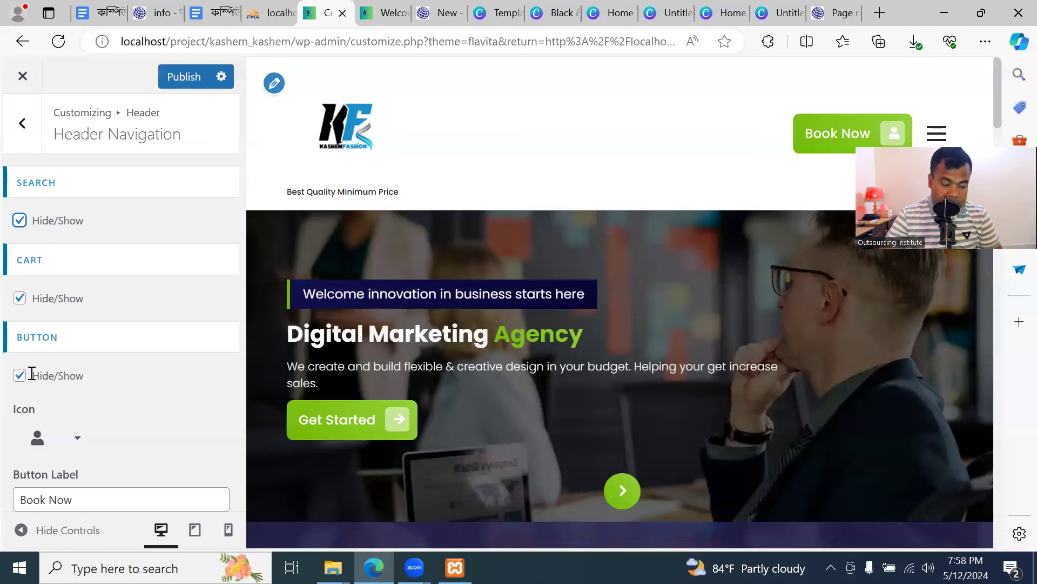
Look through the header button's icon choices without changing it and reposition the browser window
scroll(97, 355, "down", 2)
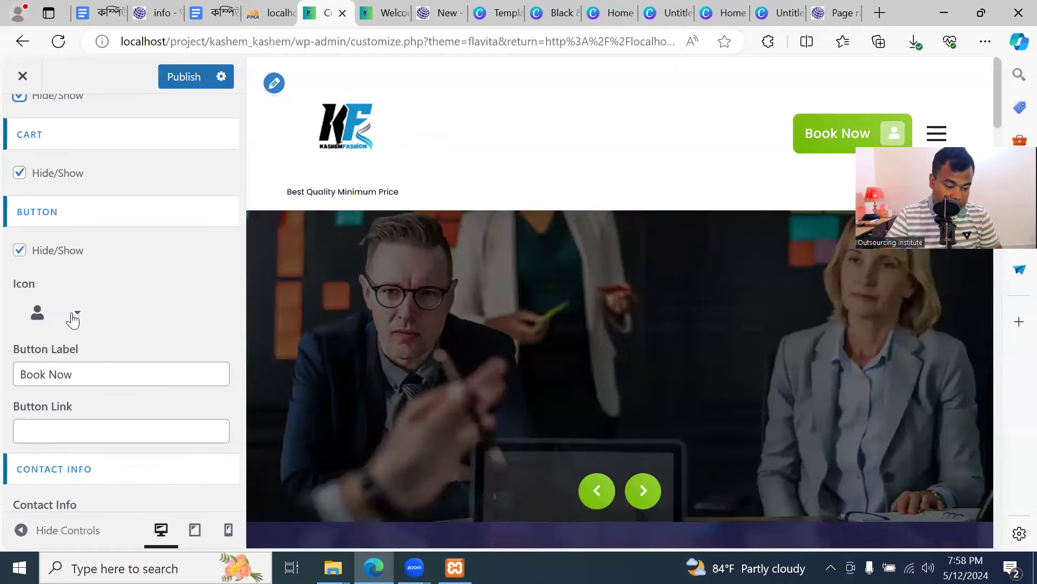
left_click(75, 315)
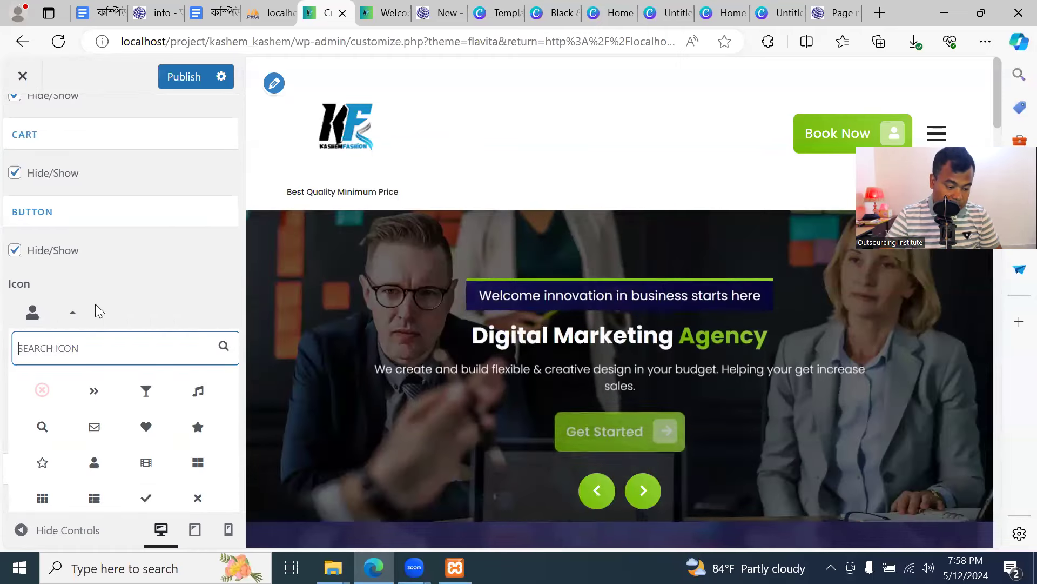
left_click(129, 286)
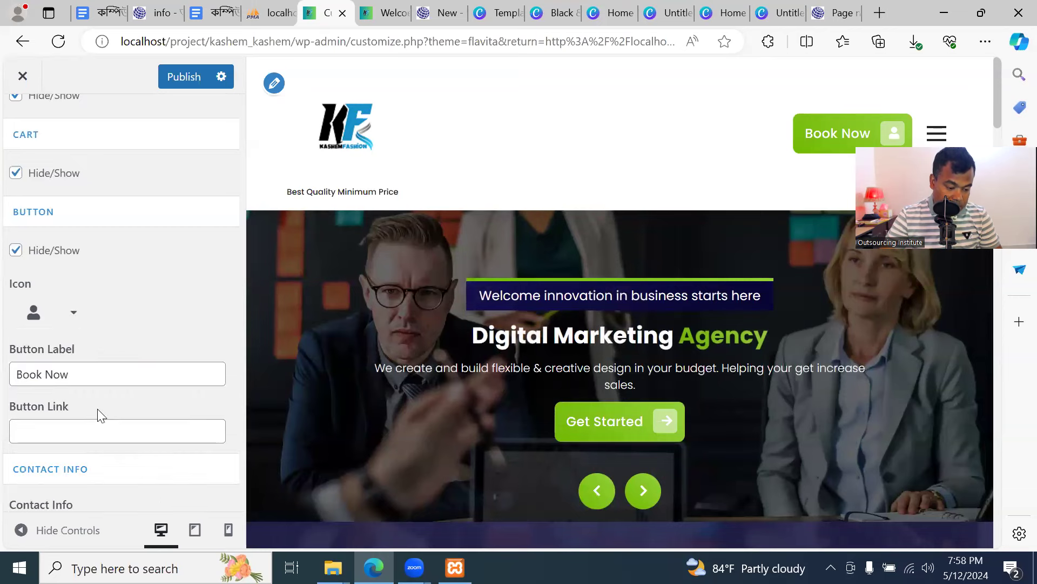
scroll(99, 361, "down", 1)
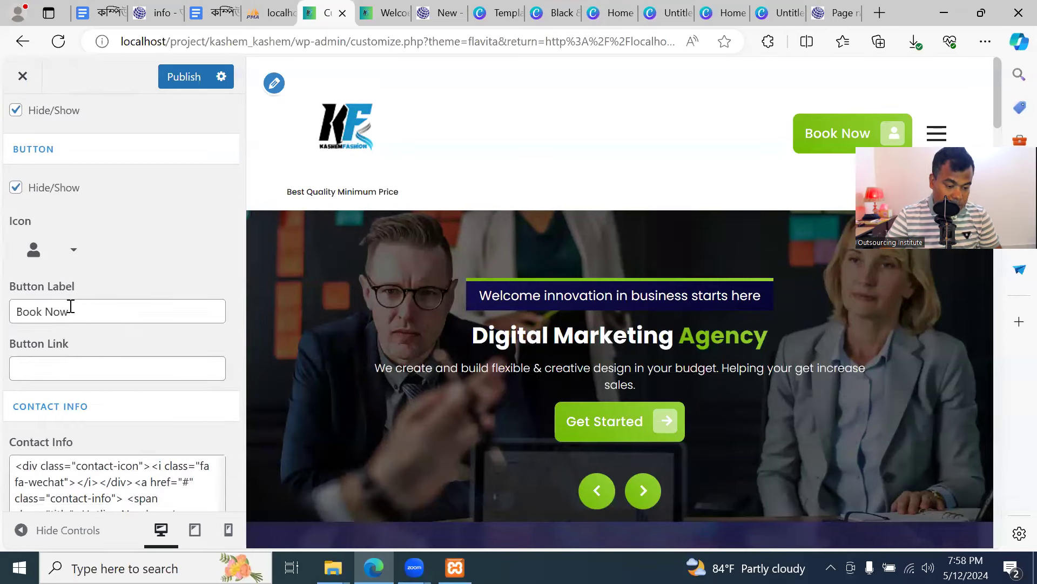
left_click(387, 18)
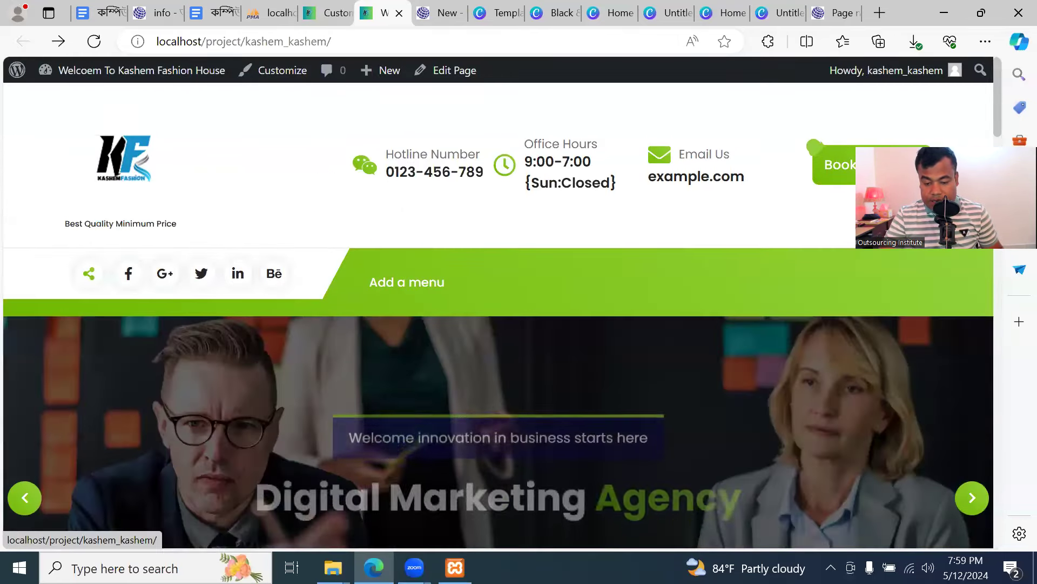
double_click(912, 11)
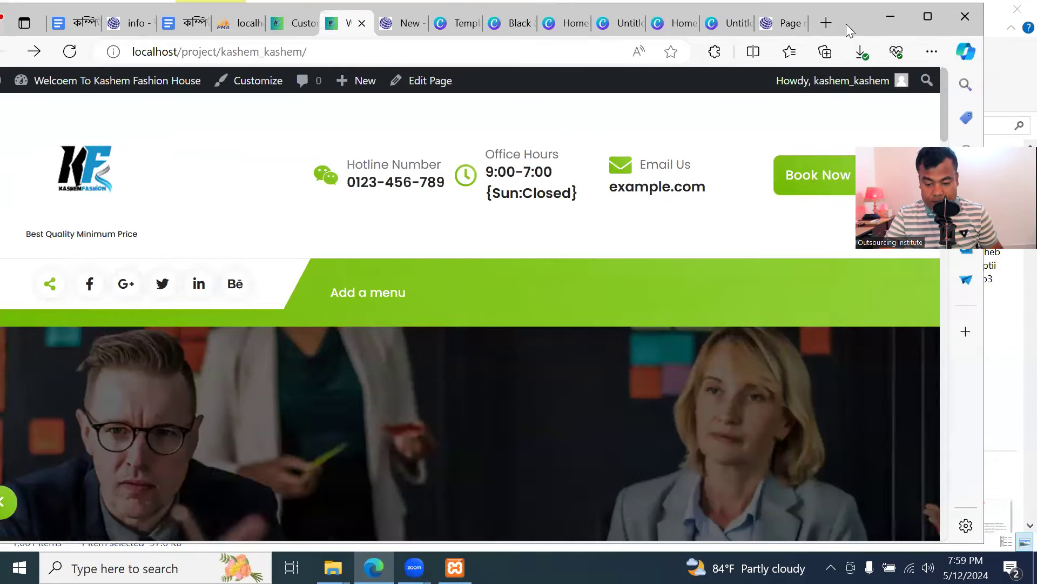
left_click_drag(846, 24, 737, 55)
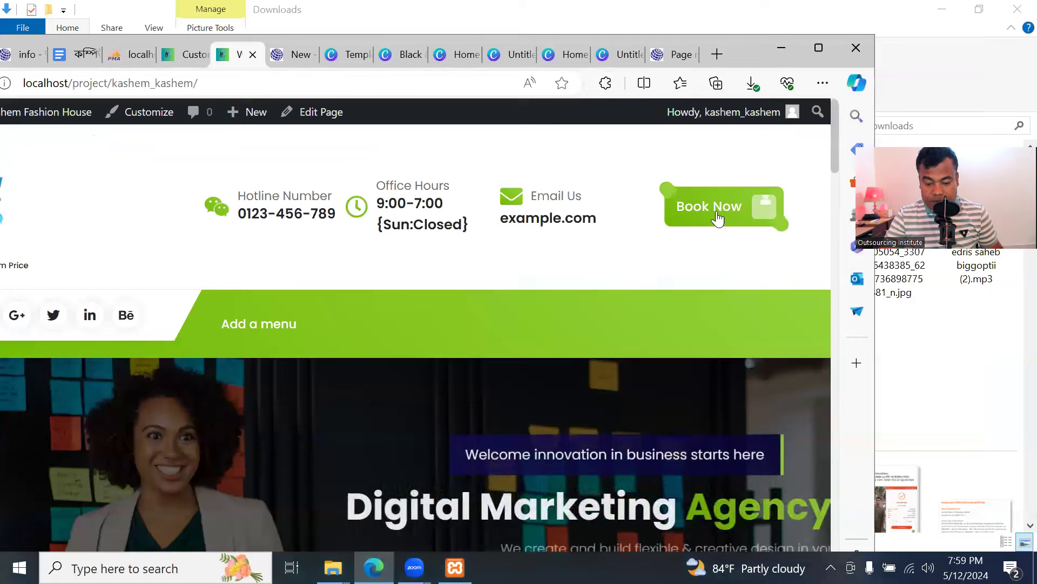
left_click(188, 54)
left_click_drag(750, 54, 894, 15)
Replace the button label Book Now with Buy Now and move to the Button Link field
left_click_drag(94, 318, 3, 327)
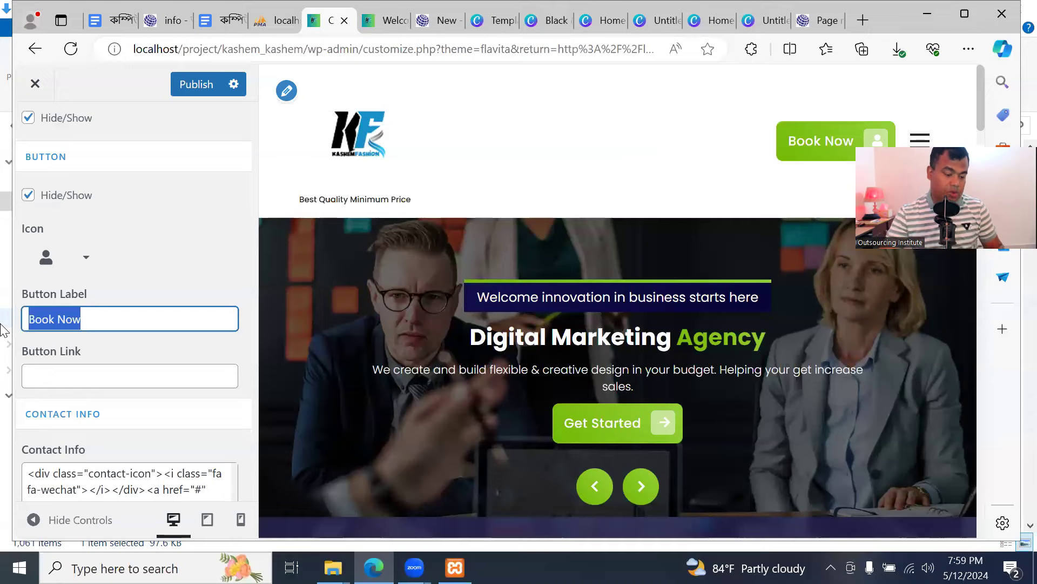
type("Buy Now")
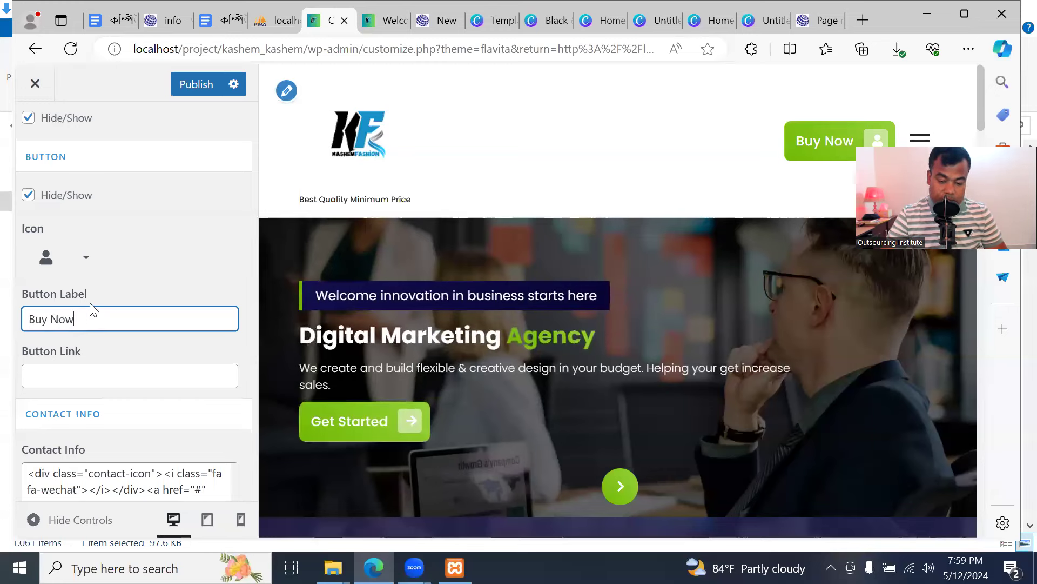
left_click(130, 356)
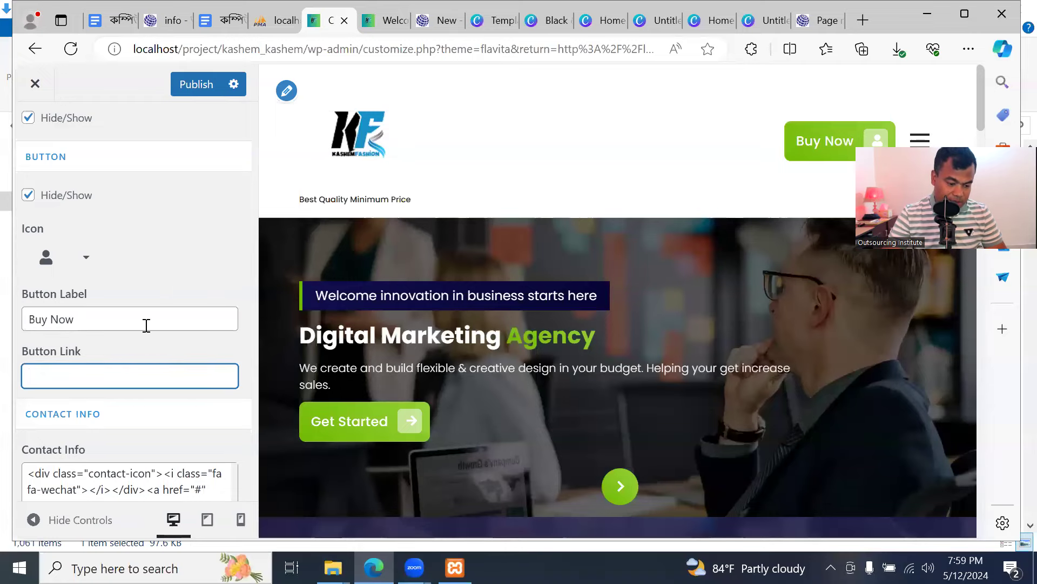
scroll(136, 348, "down", 2)
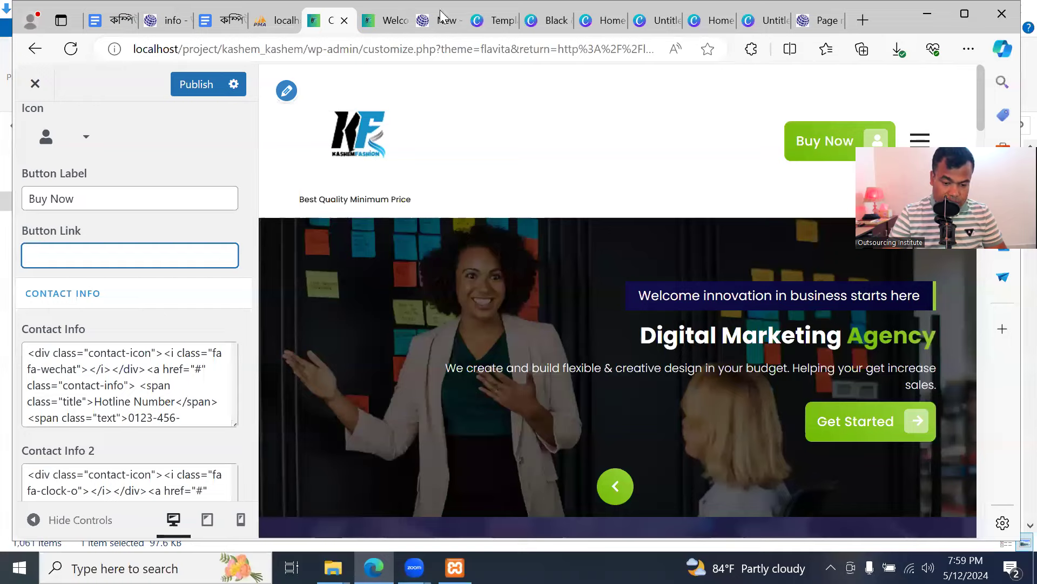
left_click(385, 20)
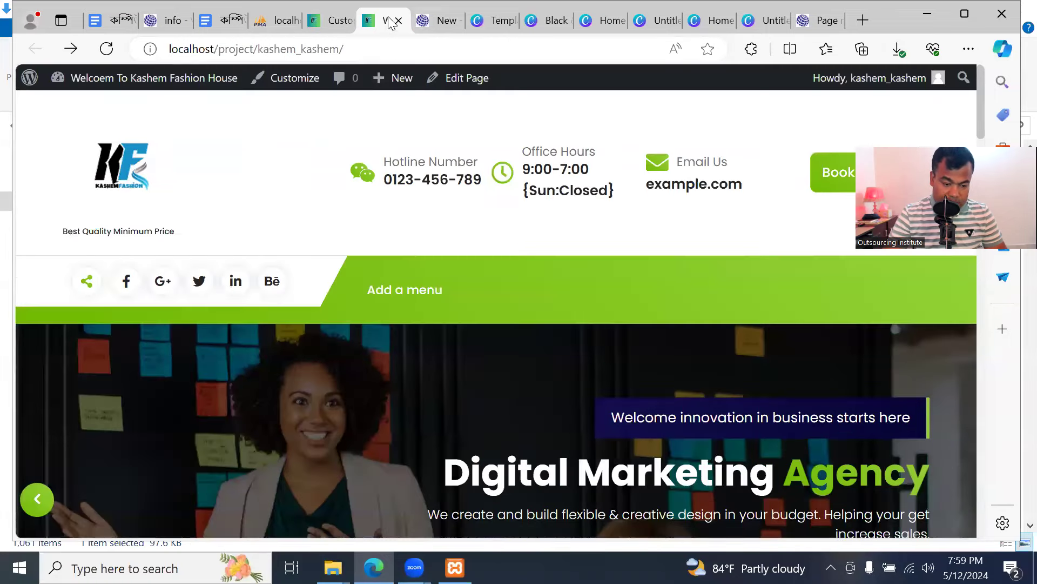
Compare the header customization panel against the live site's header
left_click(328, 20)
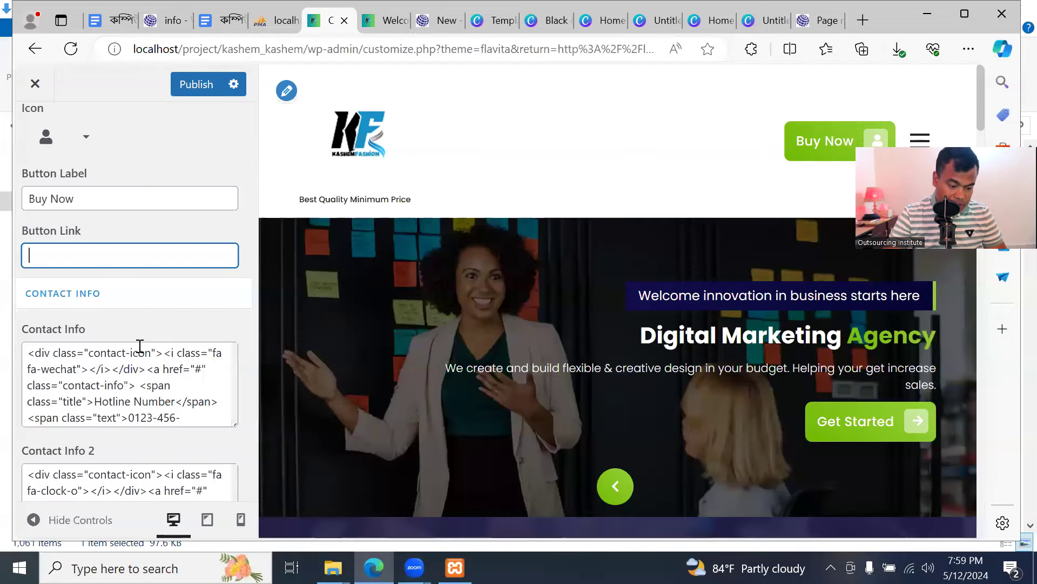
left_click(385, 20)
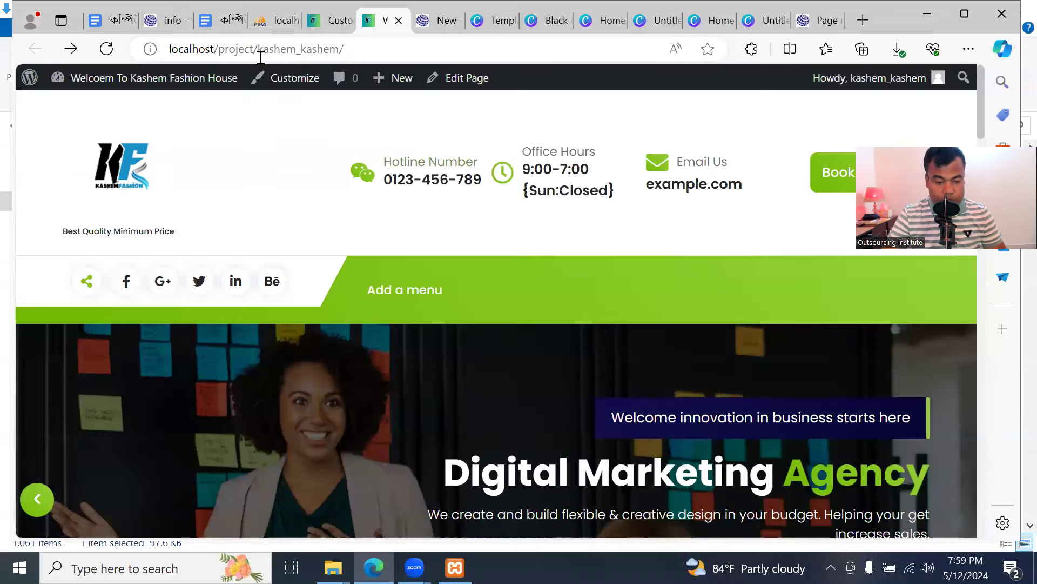
left_click(333, 21)
scroll(108, 389, "down", 1)
scroll(82, 372, "up", 1)
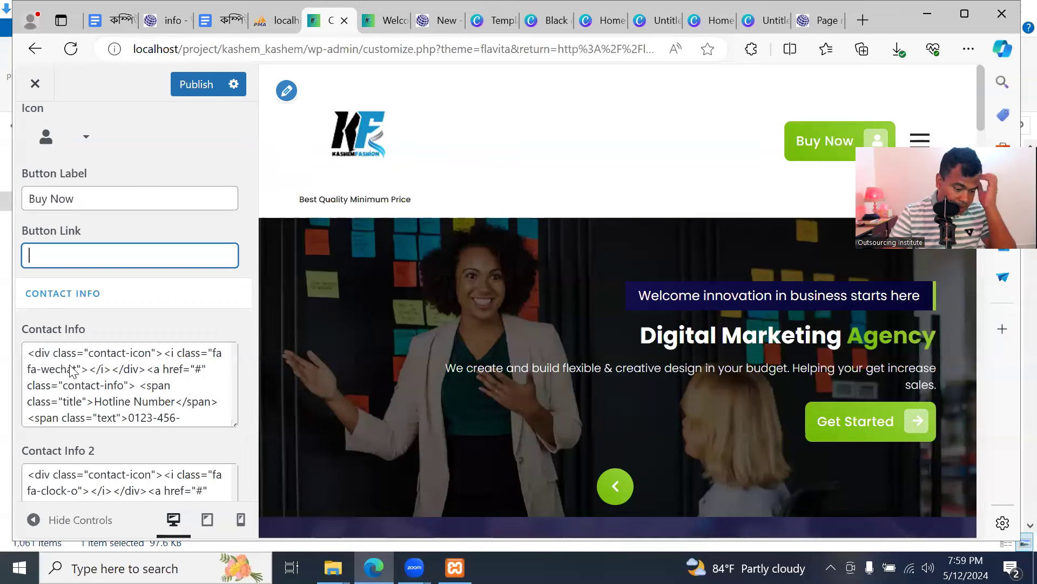
scroll(81, 394, "up", 1)
scroll(209, 395, "down", 1)
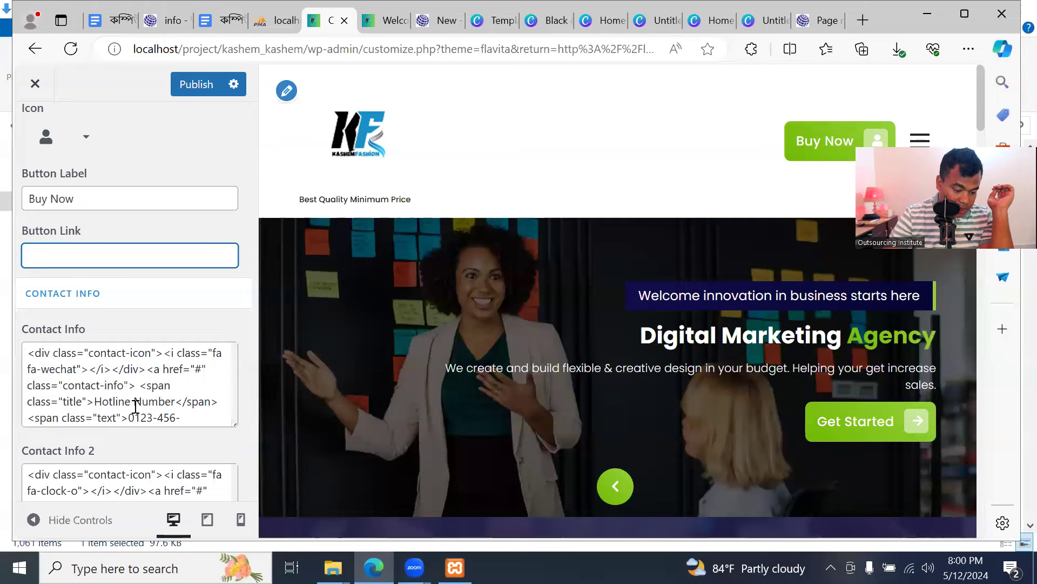
scroll(135, 406, "down", 1)
key("ctrl+Tab")
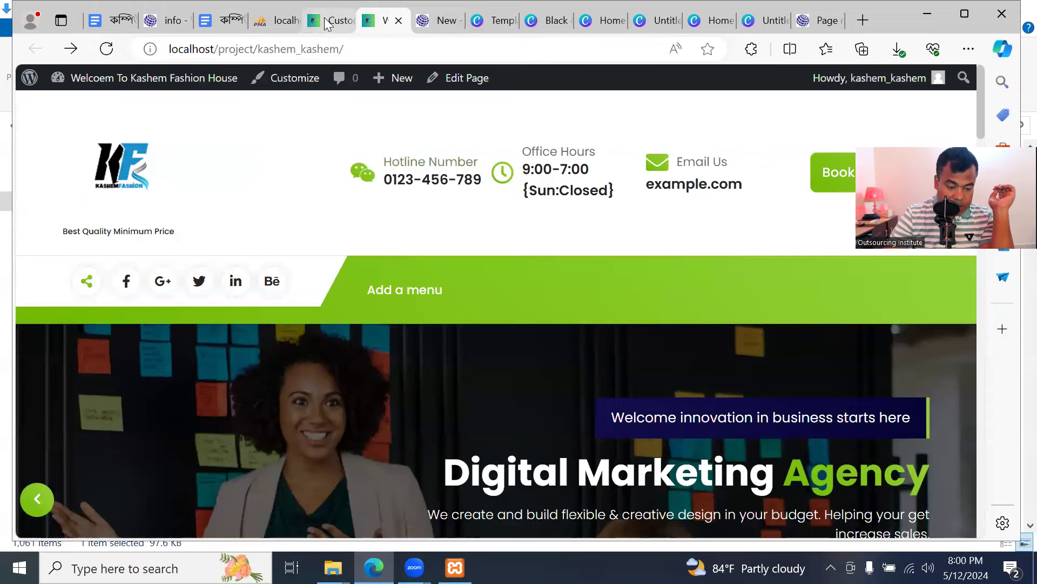
key("ctrl+shift+Tab")
Rename the Hotline Number contact title to Customer Care, publish, and reload the live site
left_click_drag(96, 391, 170, 390)
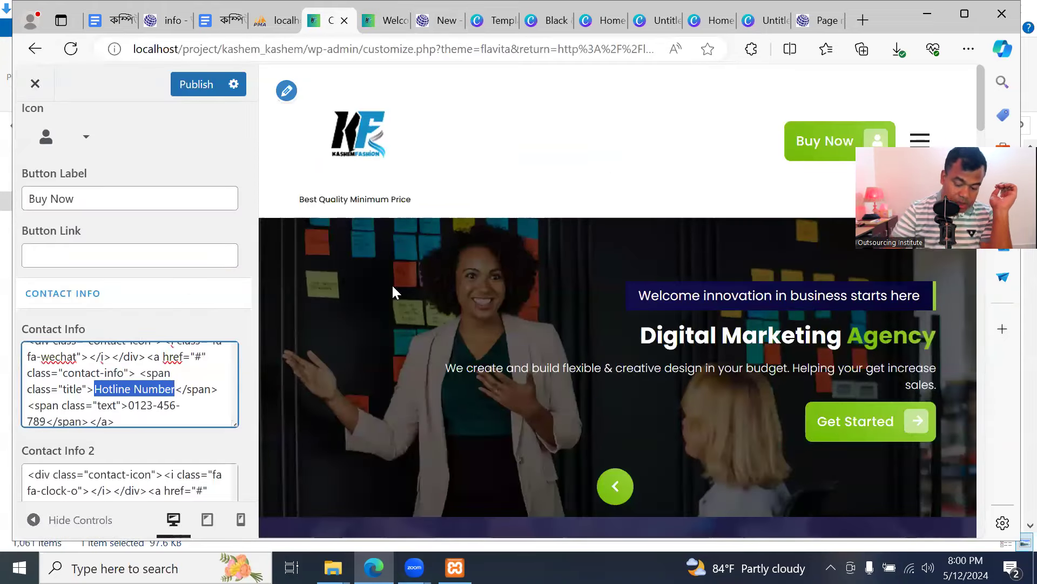
key("BackSpace")
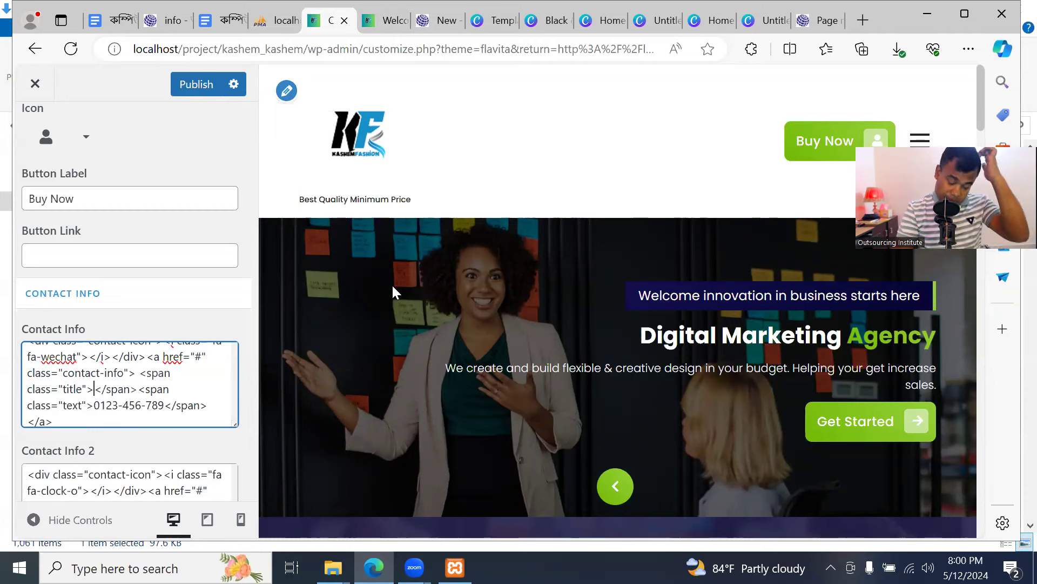
type("Customer")
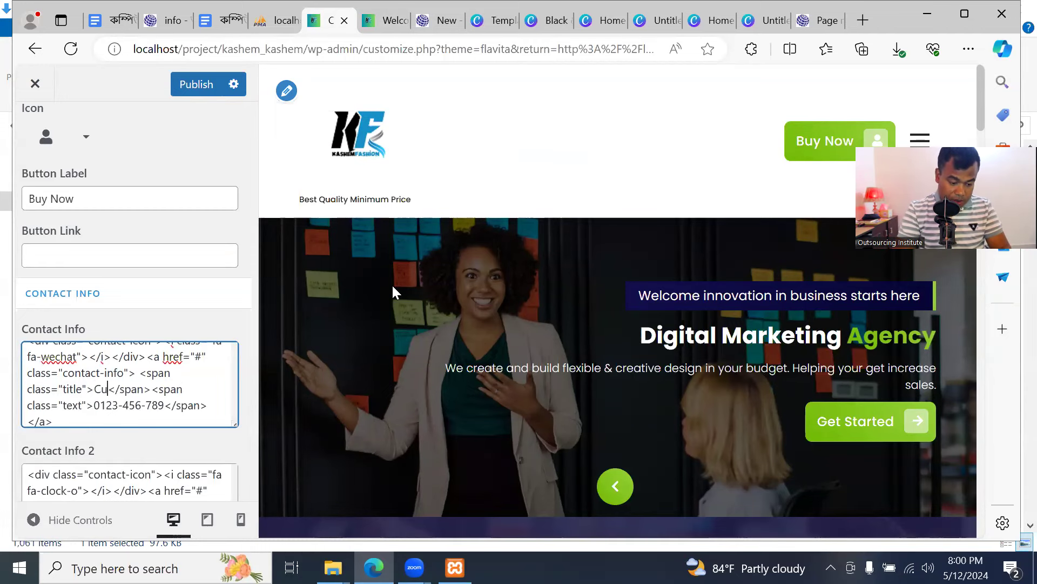
type(" Care")
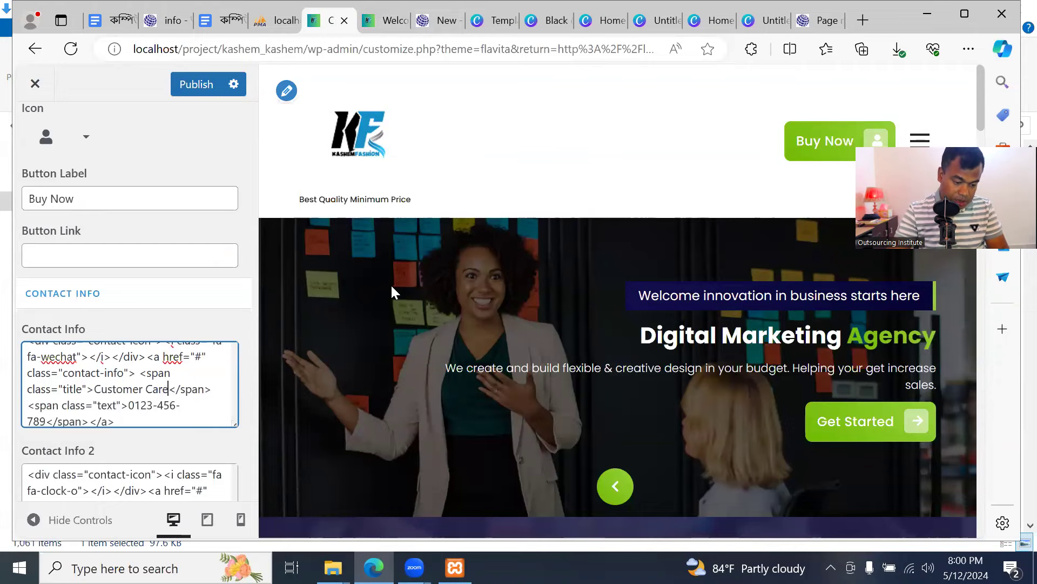
left_click(195, 83)
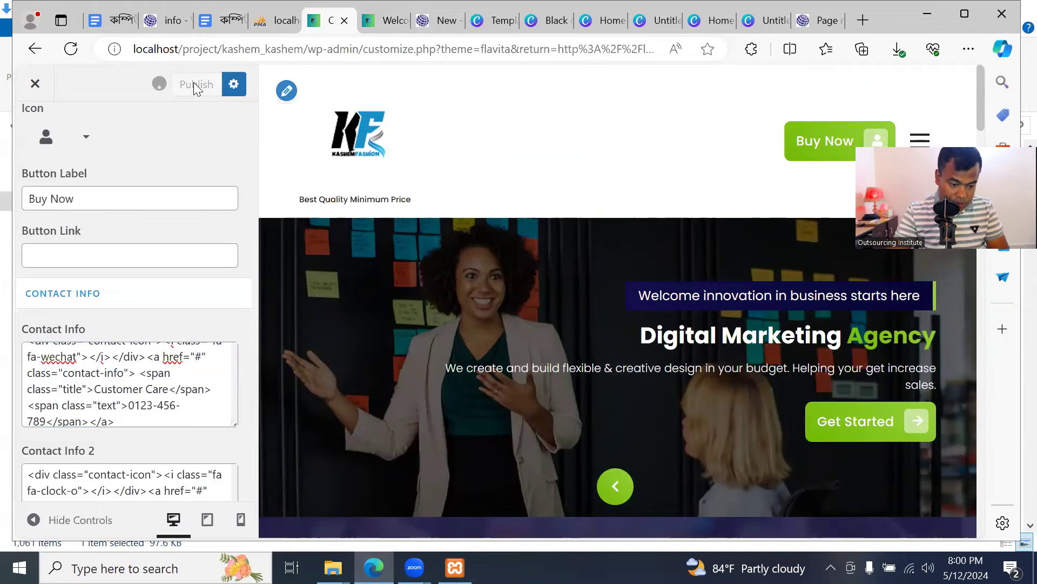
left_click(371, 23)
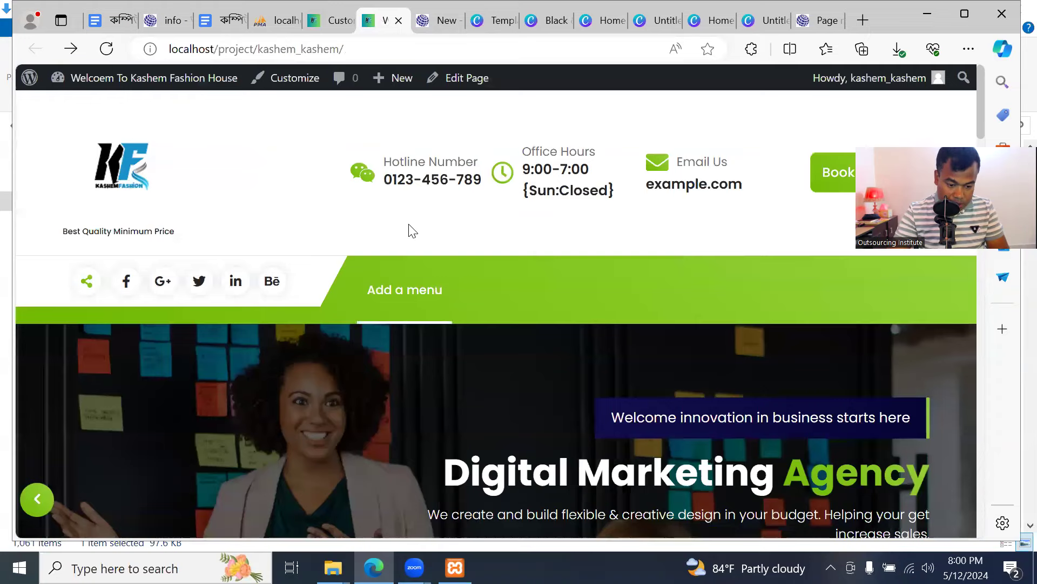
left_click(106, 48)
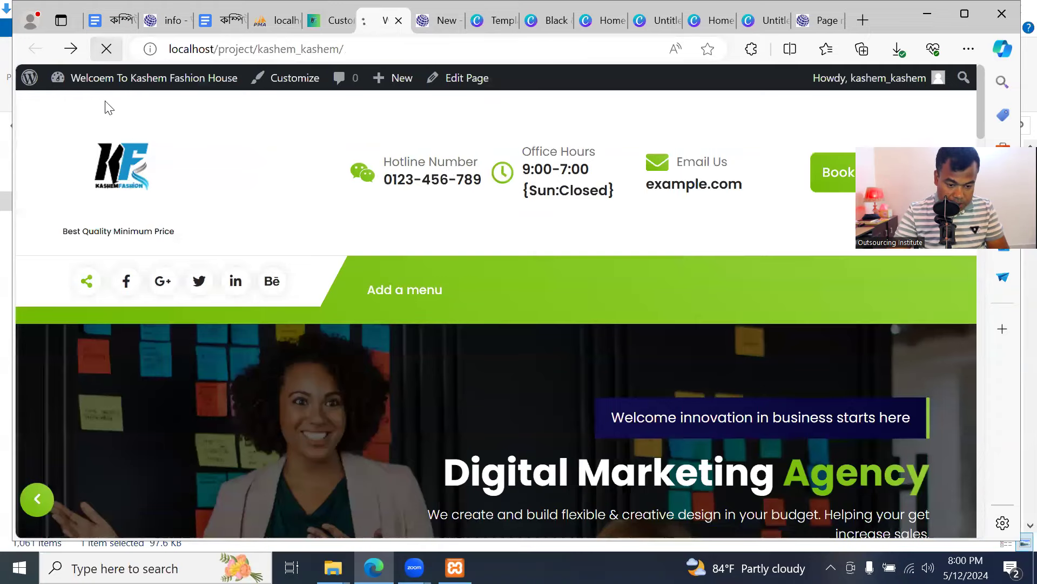
Return to the Customizer and begin editing the Office Hours contact entry
left_click(335, 20)
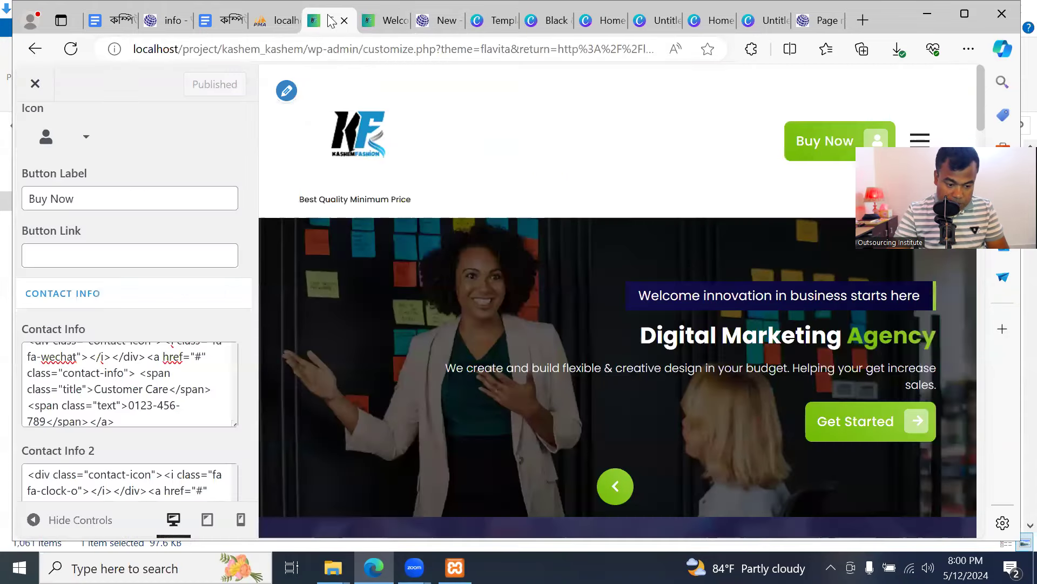
scroll(230, 339, "down", 1)
scroll(231, 338, "down", 1)
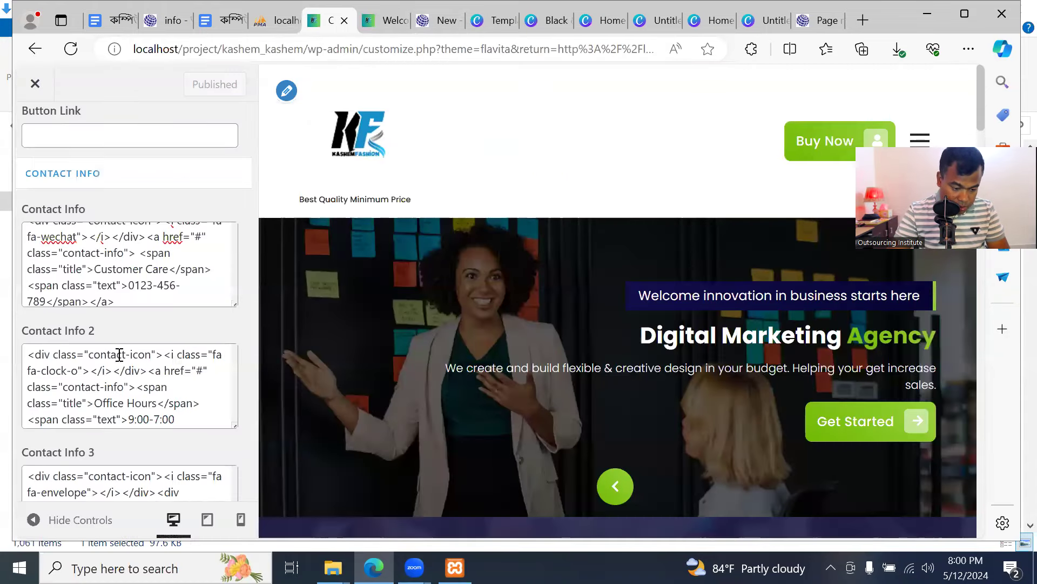
left_click(156, 402)
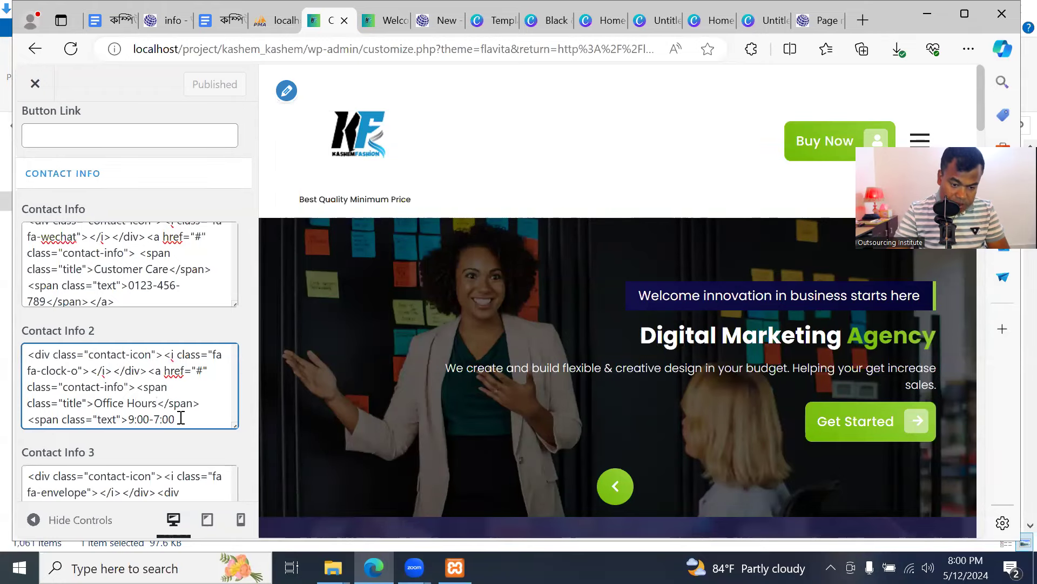
Check the Office Hours '9:00-7:00' entry against the live site's header contact info
left_click(396, 26)
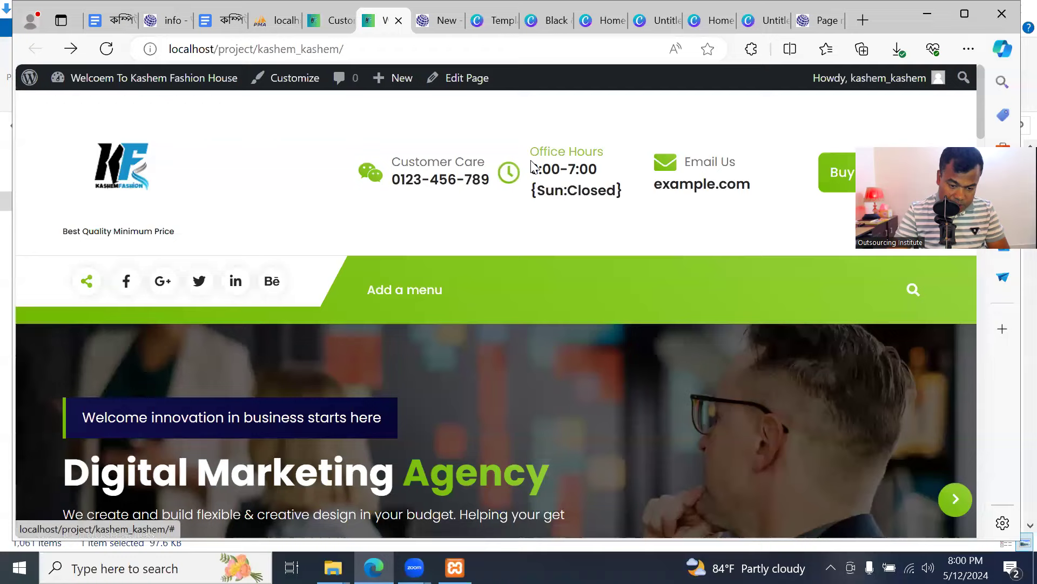
left_click(332, 23)
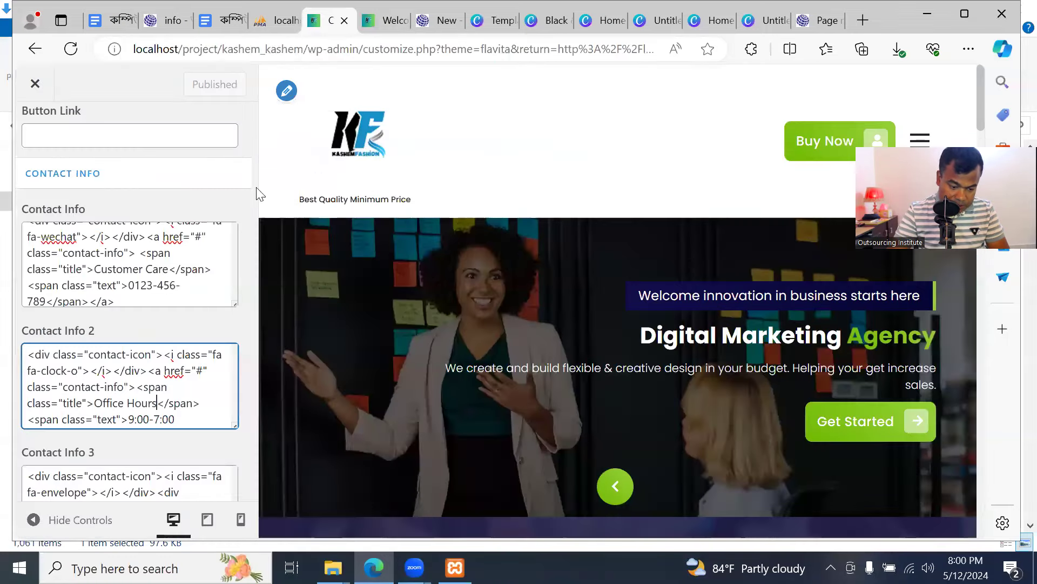
left_click(389, 21)
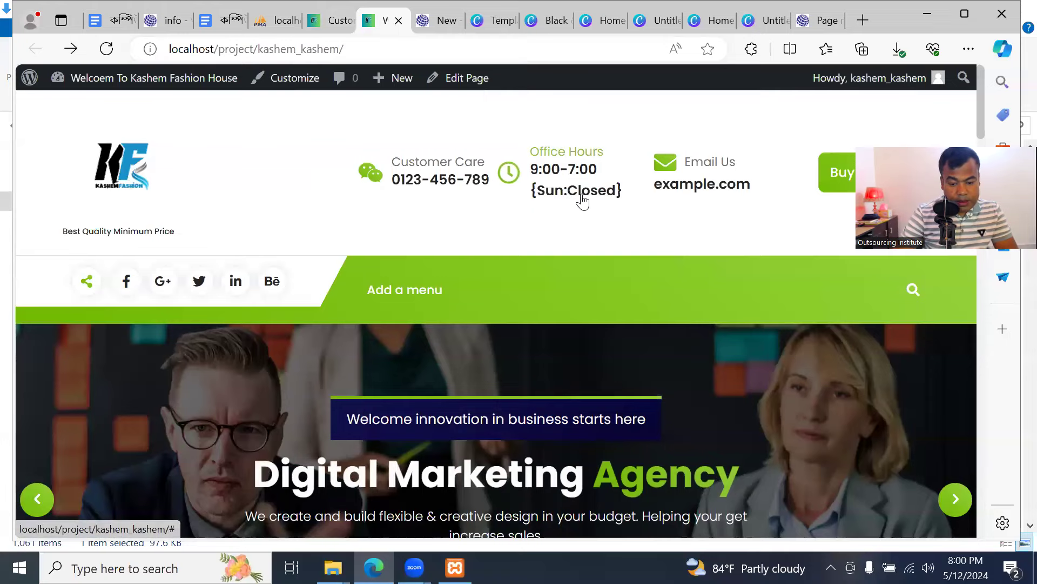
left_click(331, 20)
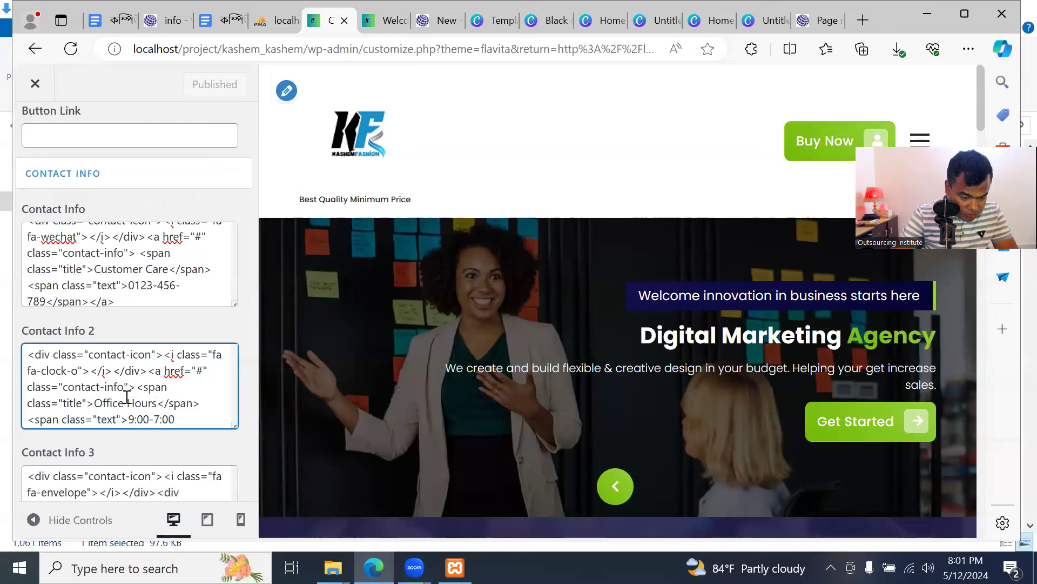
Replace 'Sun:Closed' with 'Everyday Open' in the Contact Info 2 note
scroll(187, 382, "down", 1)
scroll(175, 397, "down", 1)
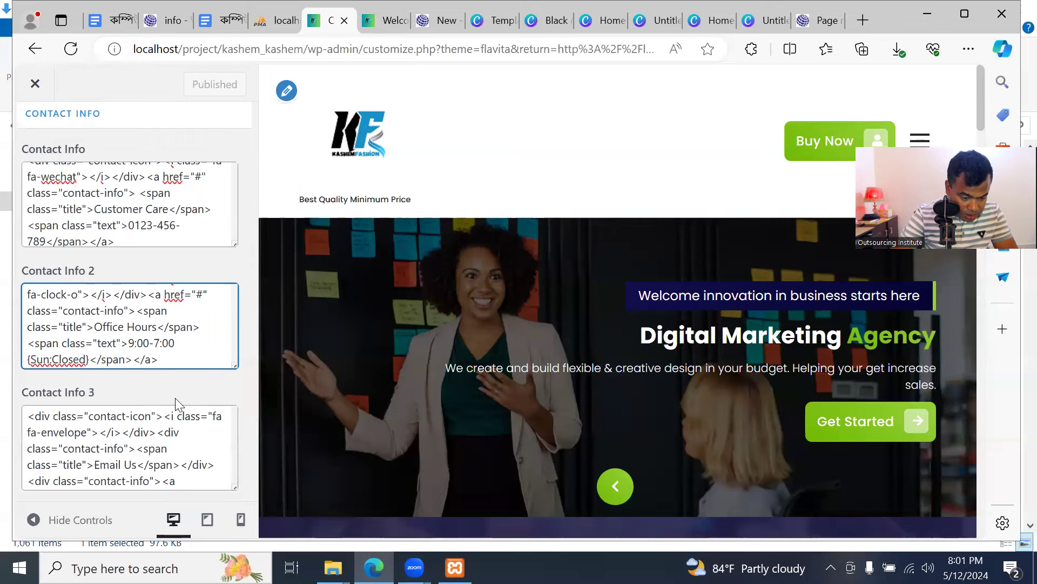
left_click(87, 360)
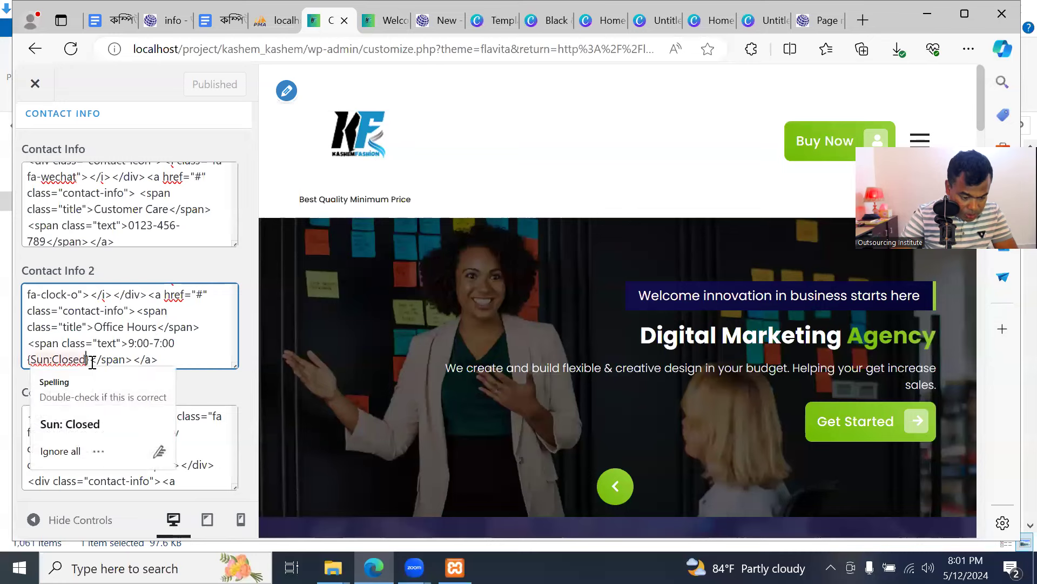
key("BackSpace")
key("BackSpace")
key("BackSpace")
key("BackSpace")
key("BackSpace")
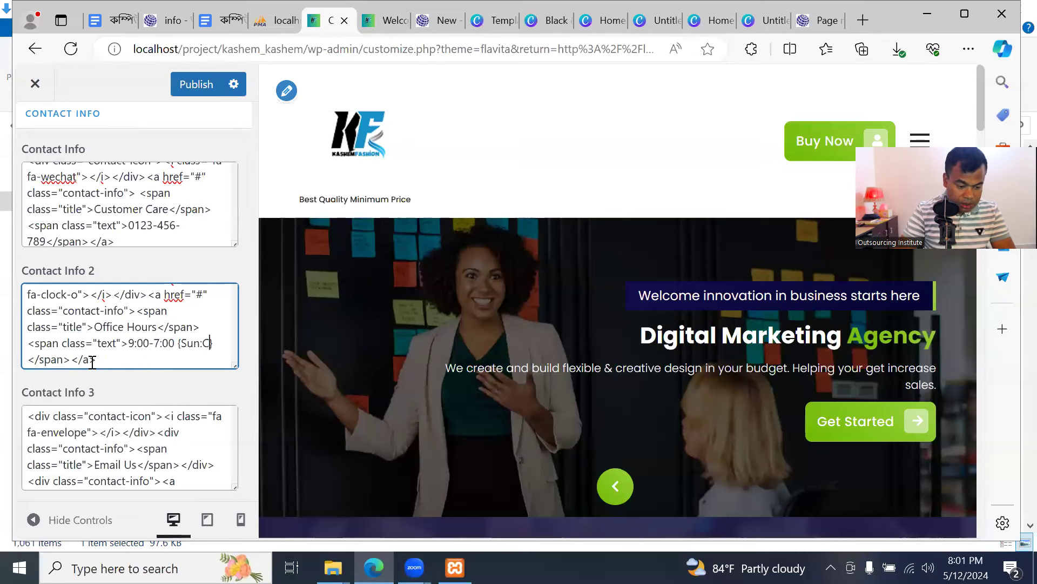
type("Every")
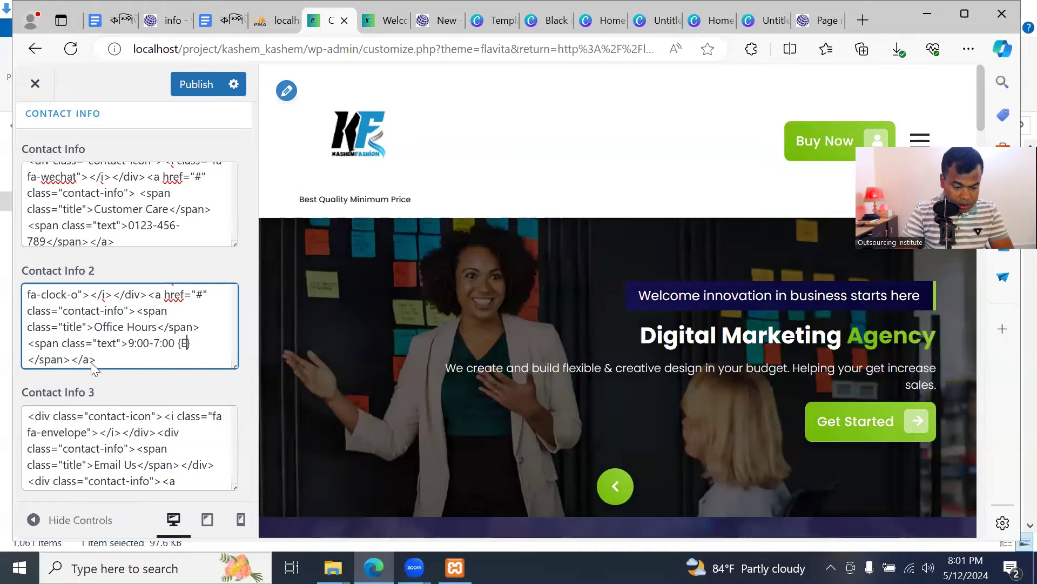
type("day Open")
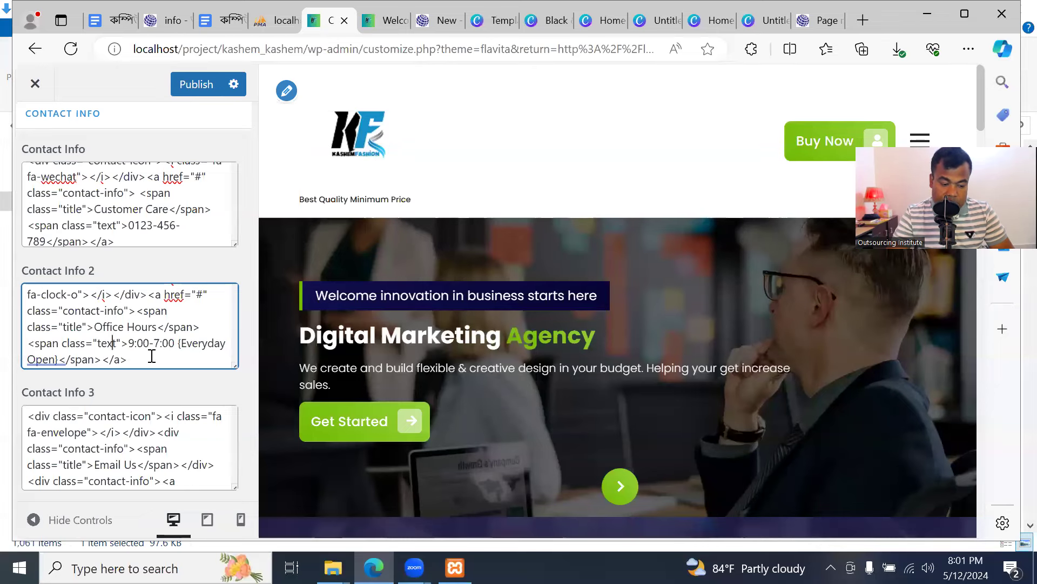
Publish the office hours change and reload the live site to confirm it
scroll(154, 351, "up", 1)
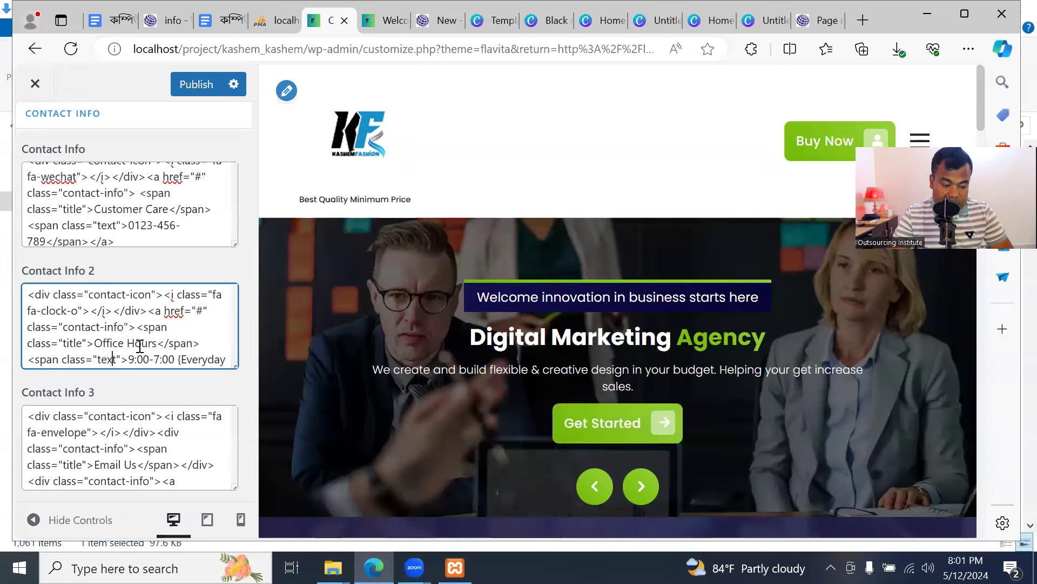
scroll(139, 345, "down", 1)
scroll(139, 346, "up", 1)
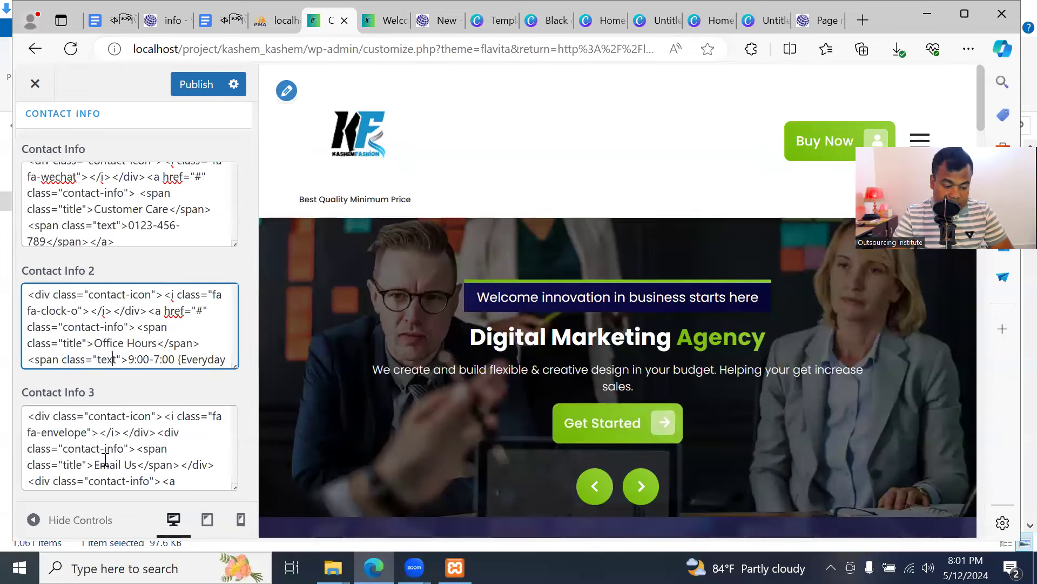
scroll(124, 363, "down", 1)
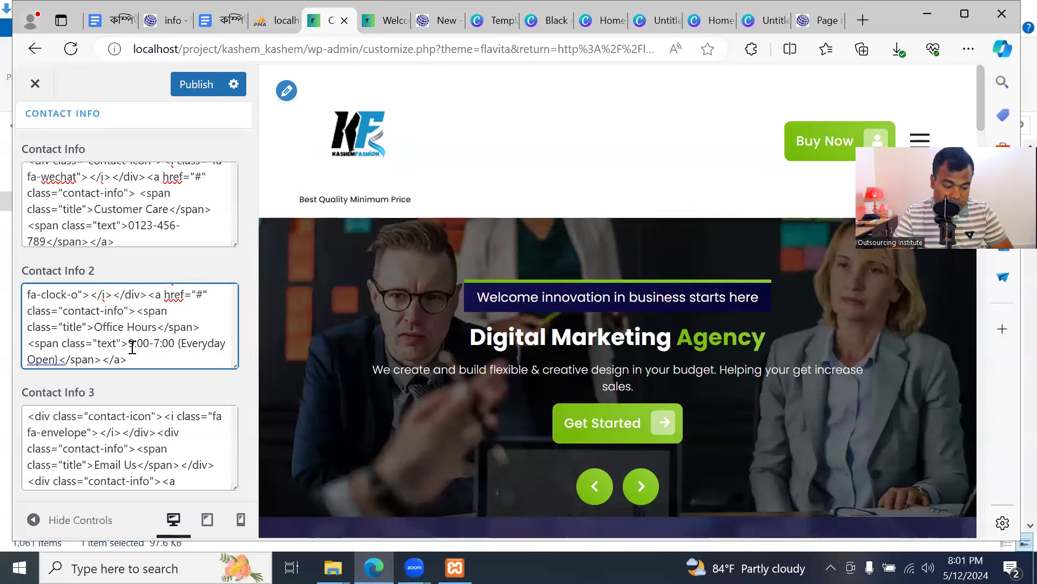
left_click(196, 85)
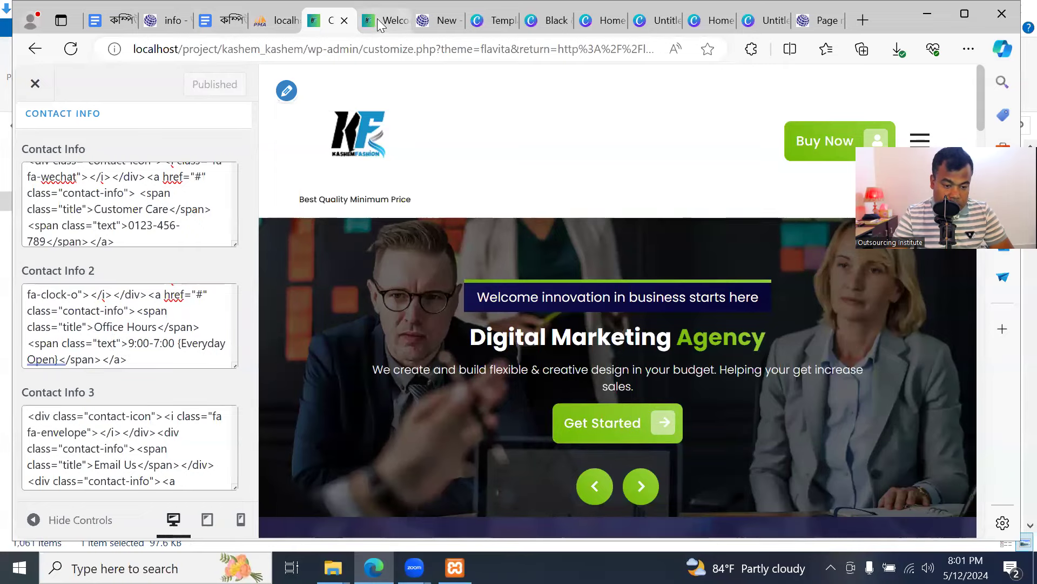
left_click(384, 21)
left_click(111, 50)
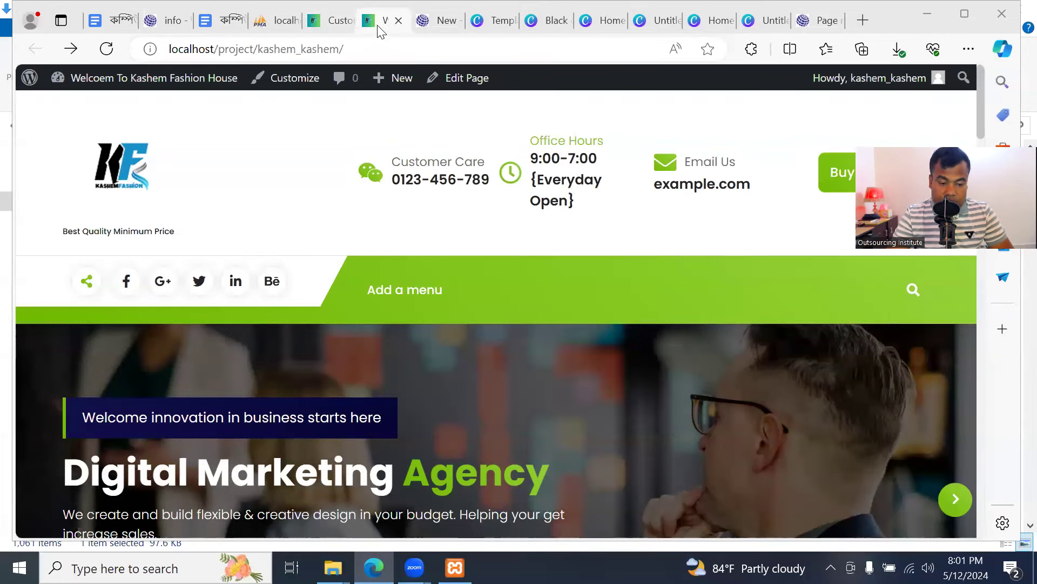
left_click(330, 20)
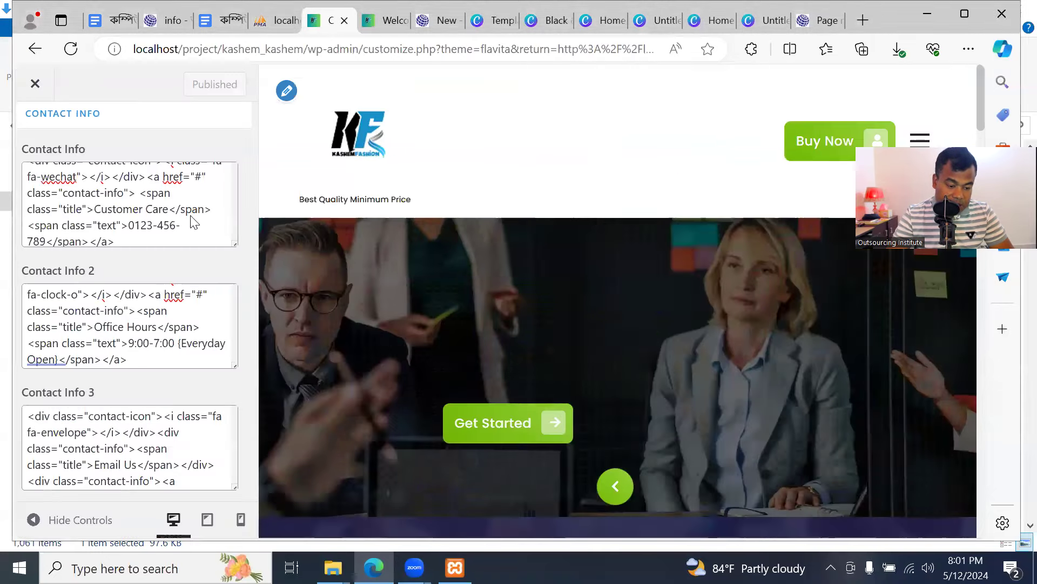
Clear all Contact Info 2 code, publish, and verify the live header lacks Office Hours
left_click(149, 330)
key("ctrl+a")
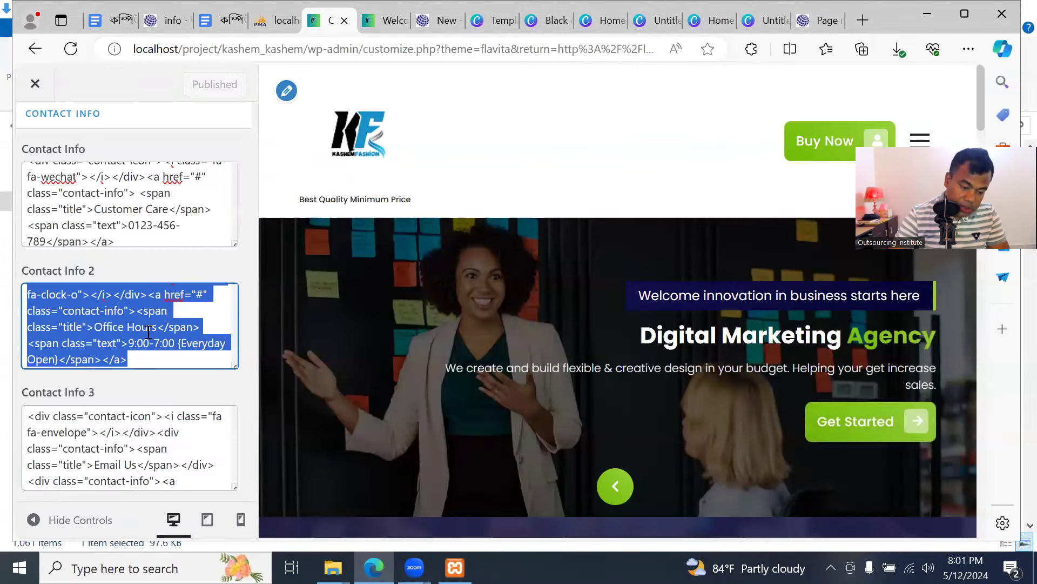
key("BackSpace")
left_click(184, 85)
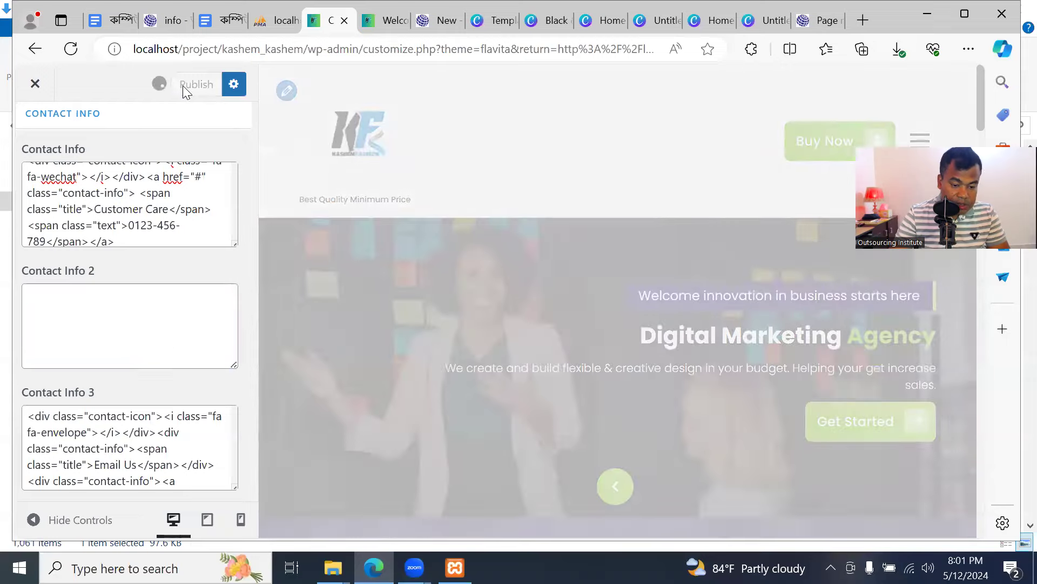
left_click(383, 20)
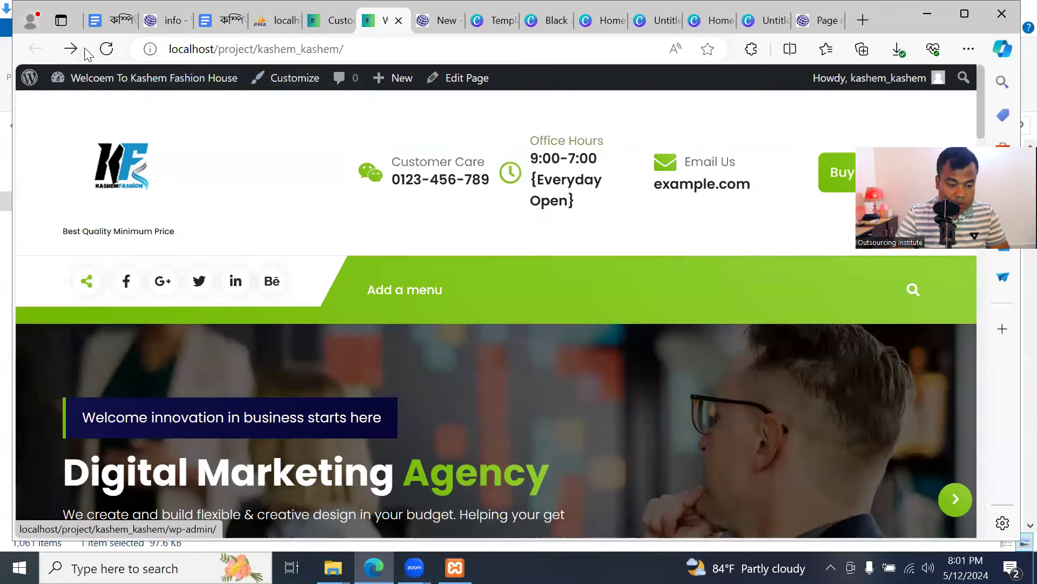
left_click(113, 51)
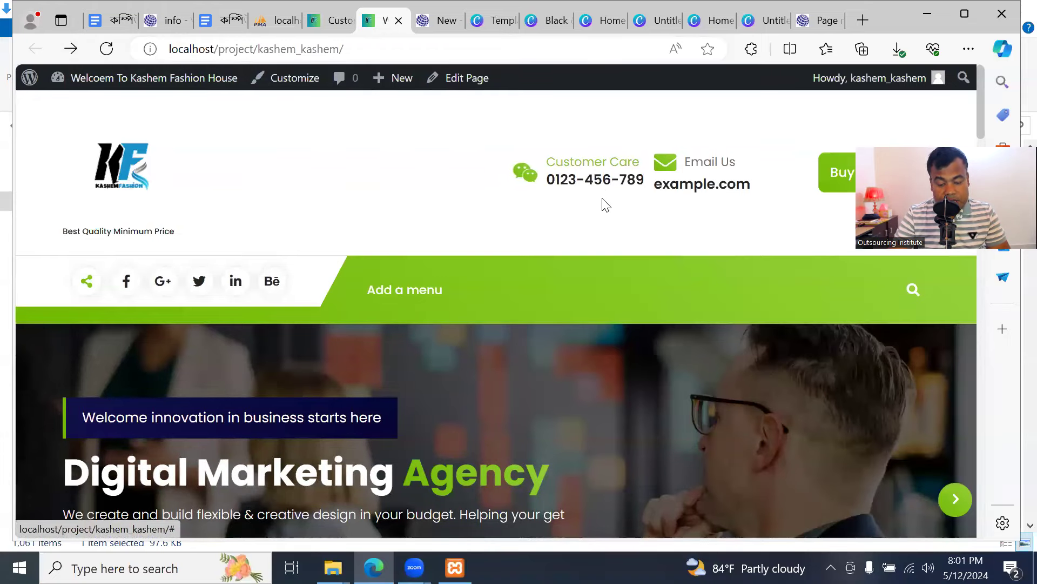
left_click(313, 25)
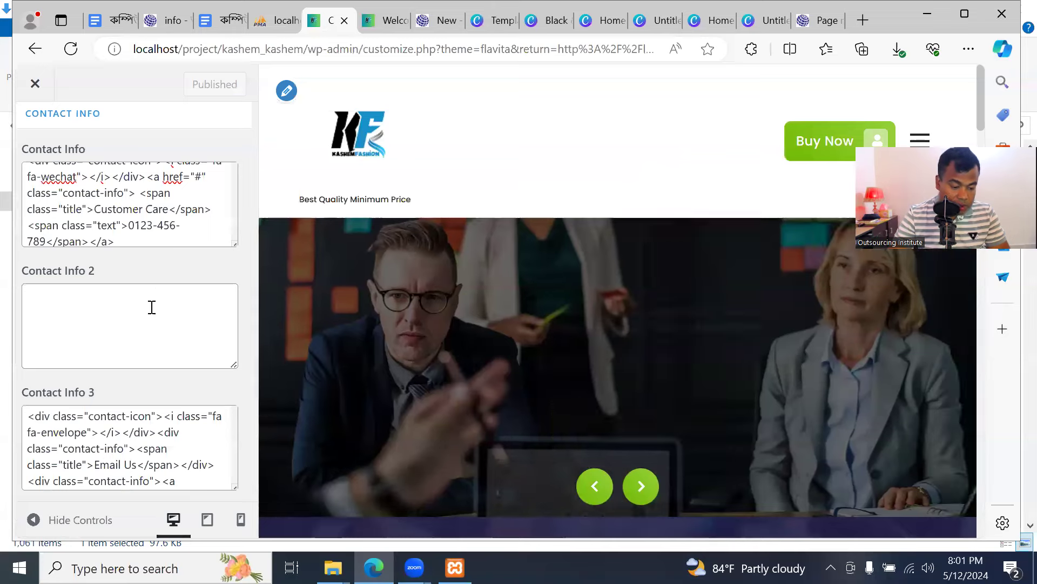
scroll(150, 314, "up", 2)
scroll(150, 326, "down", 2)
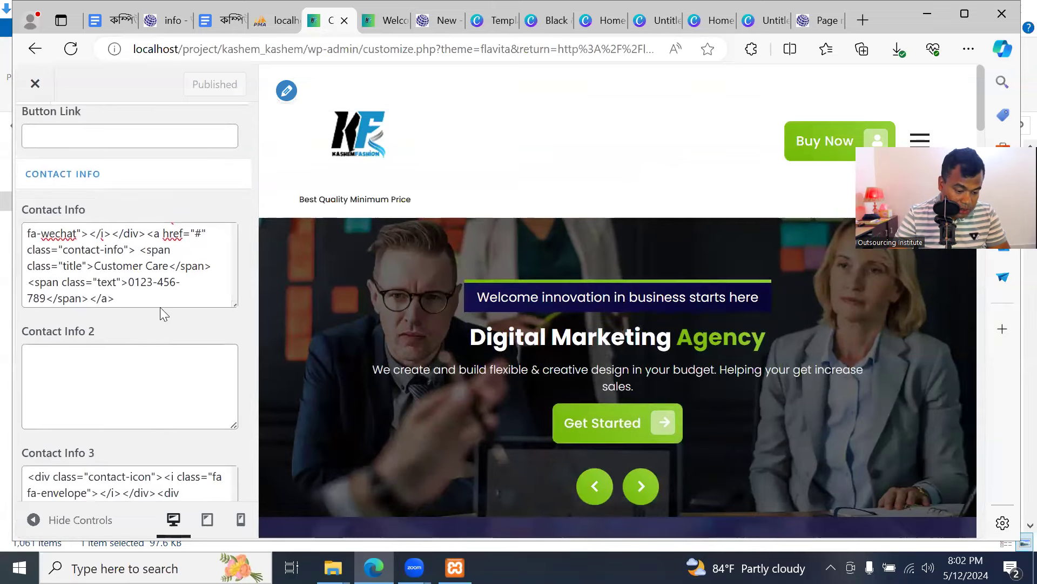
left_click(47, 303)
key("BackSpace")
key("BackSpace")
key("BackSpace")
key("BackSpace")
key("BackSpace")
key("BackSpace")
key("BackSpace")
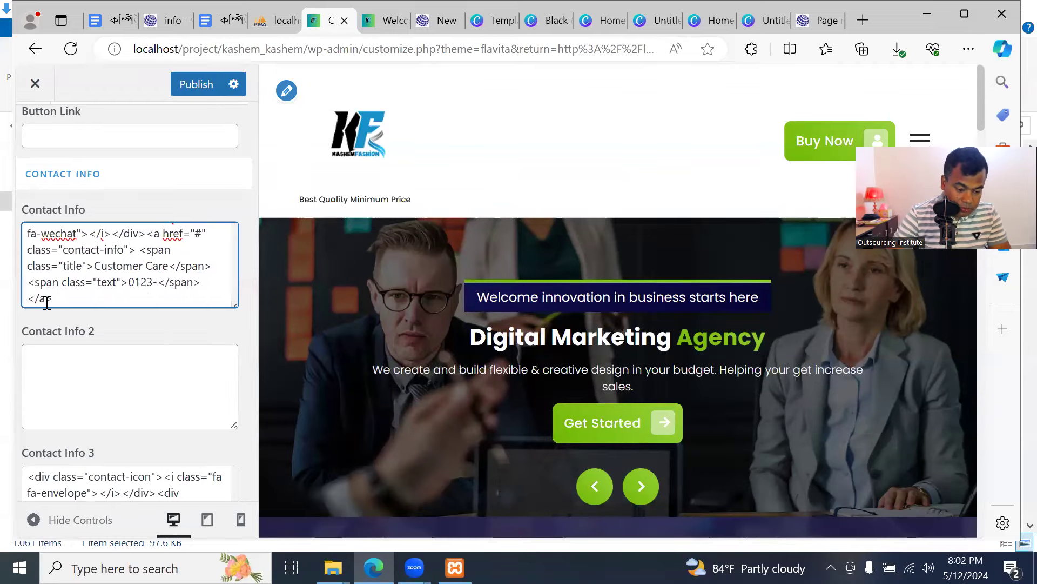
key("BackSpace")
key("BackSpace")
key("BackSpace")
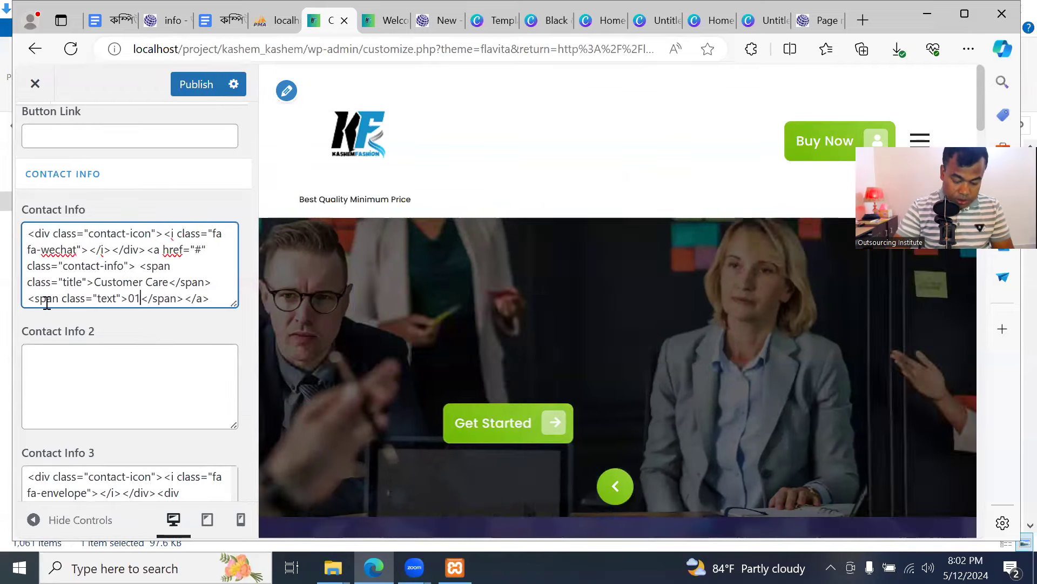
type("677313")
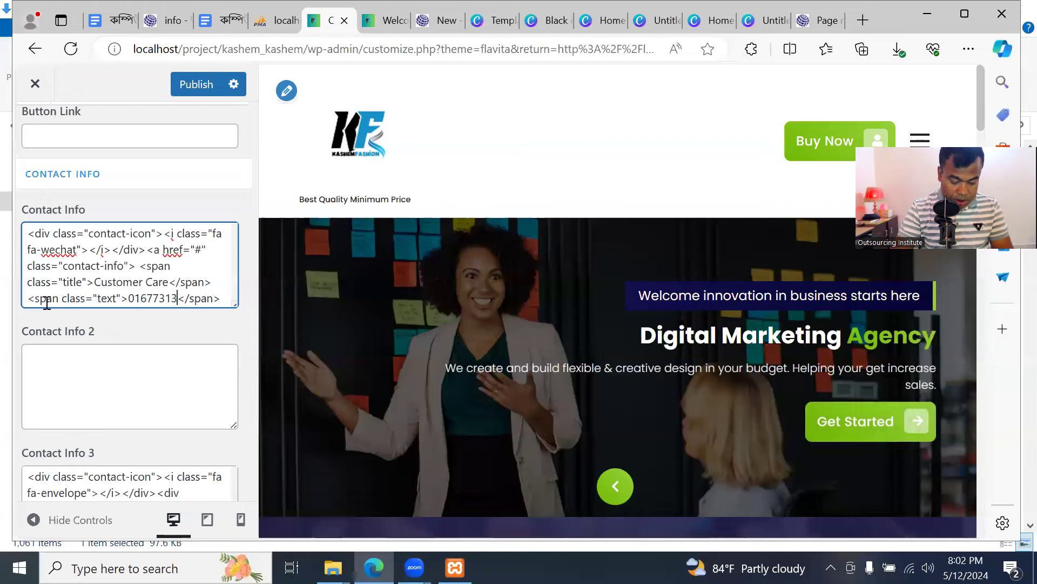
type("290")
left_click(66, 407)
Publish the new Customer Care number and reload the live site to check it
left_click(219, 90)
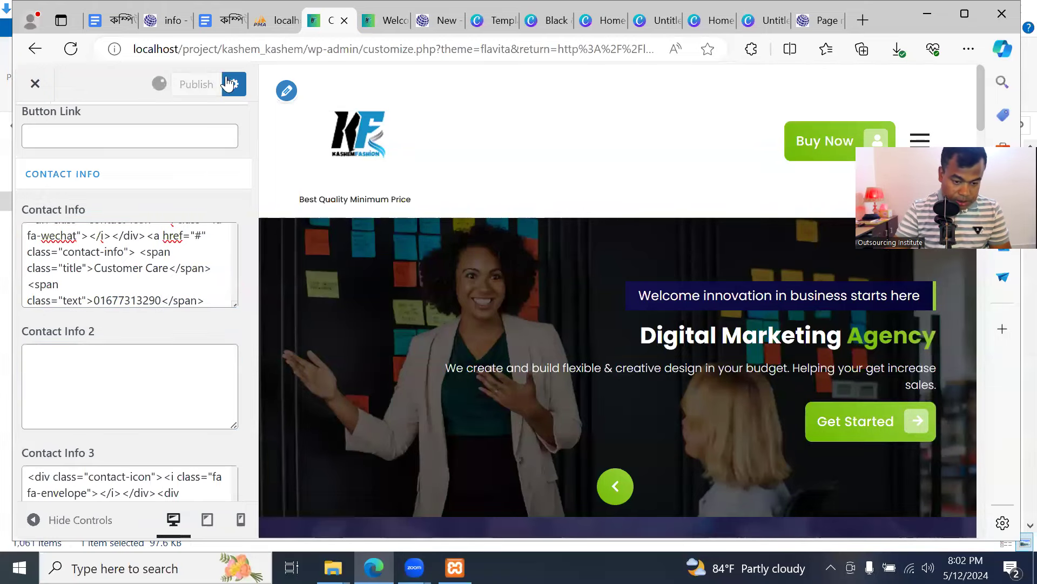
left_click(395, 10)
left_click(106, 49)
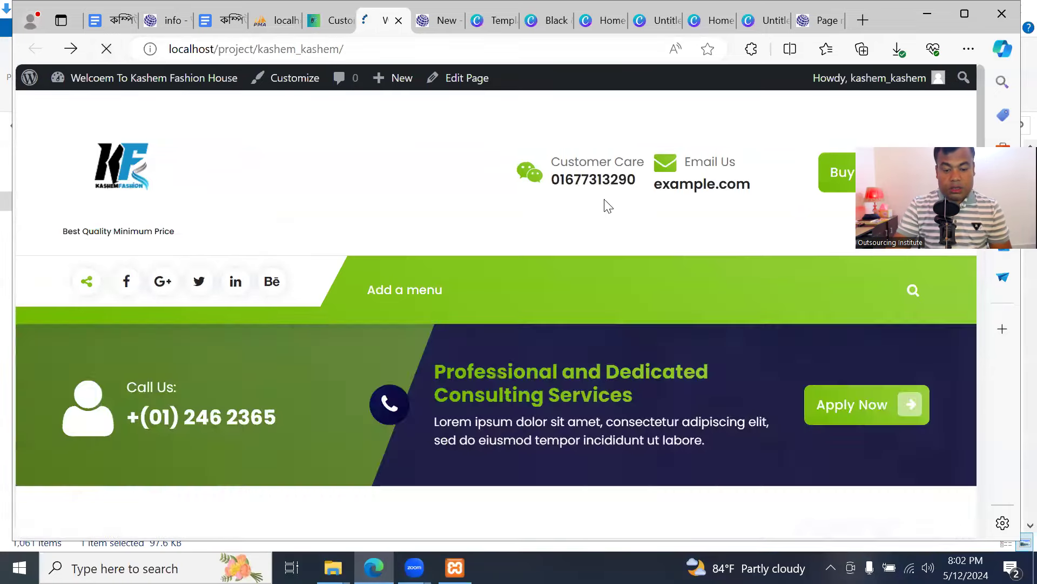
left_click(336, 20)
scroll(231, 287, "down", 5)
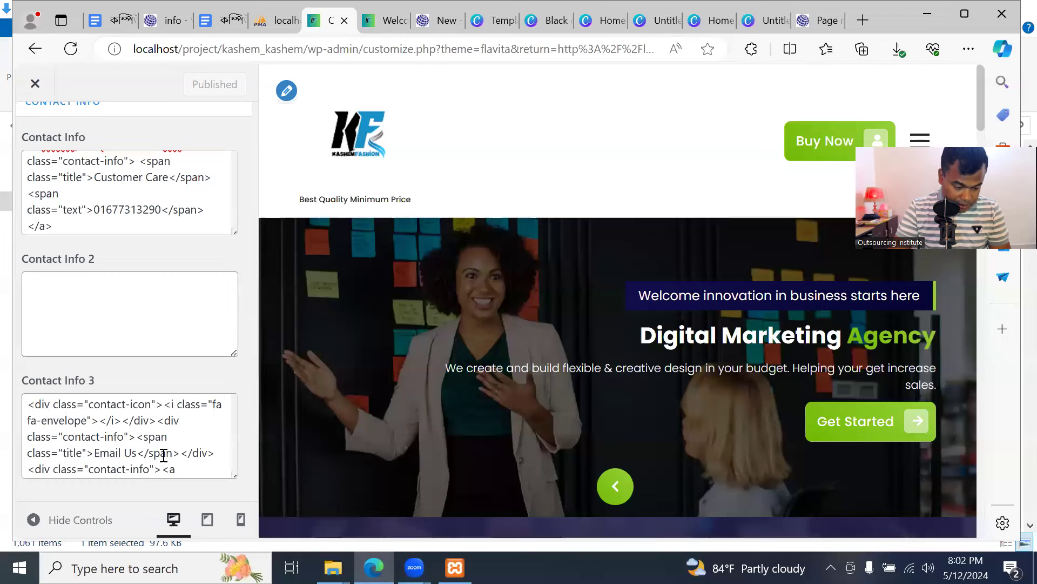
Replace the example.com placeholder in the Email Us entry with the shop's e-mail address
scroll(161, 460, "down", 3)
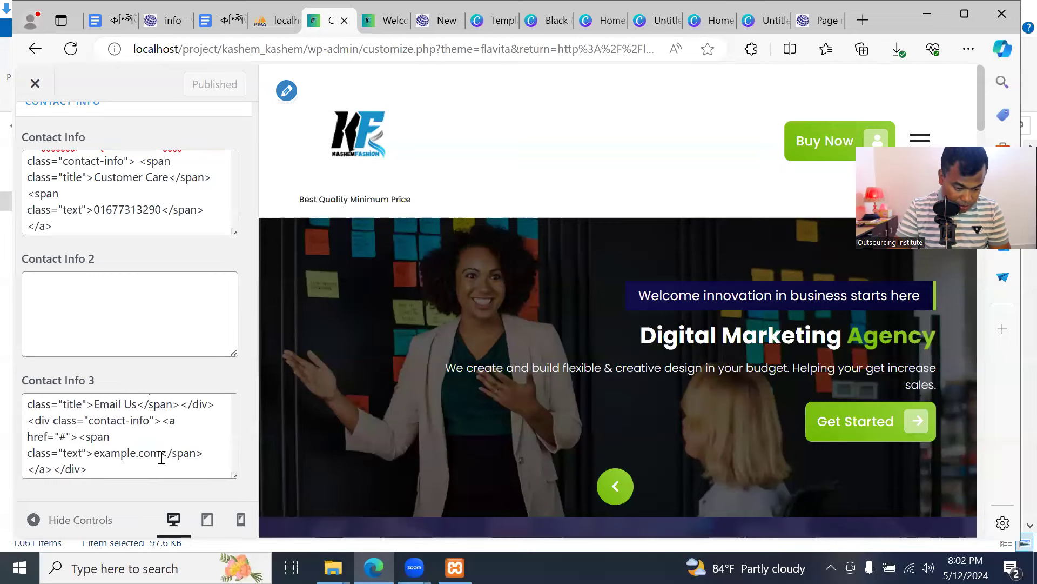
left_click(161, 453)
left_click_drag(155, 455, 94, 453)
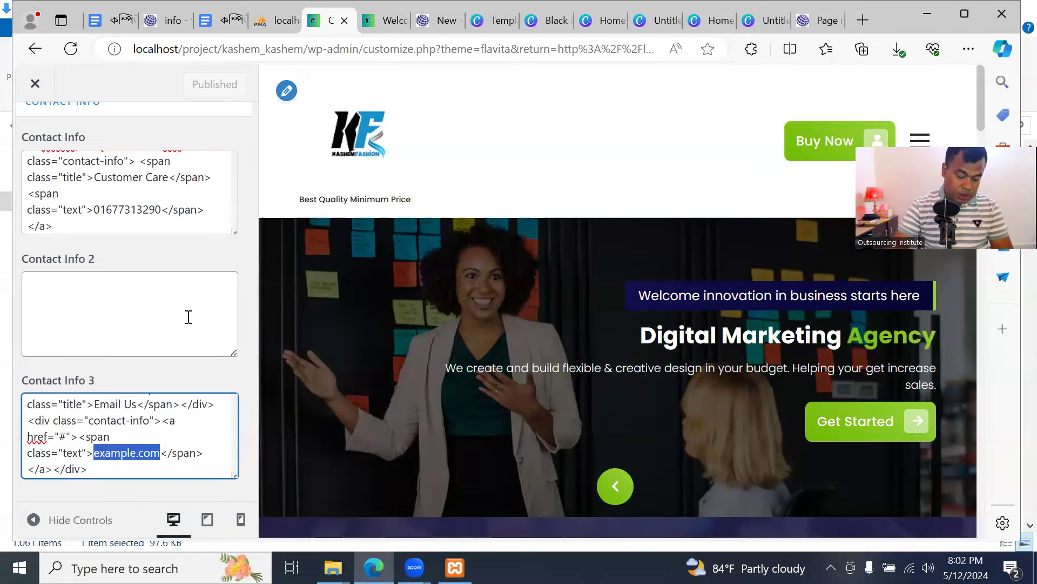
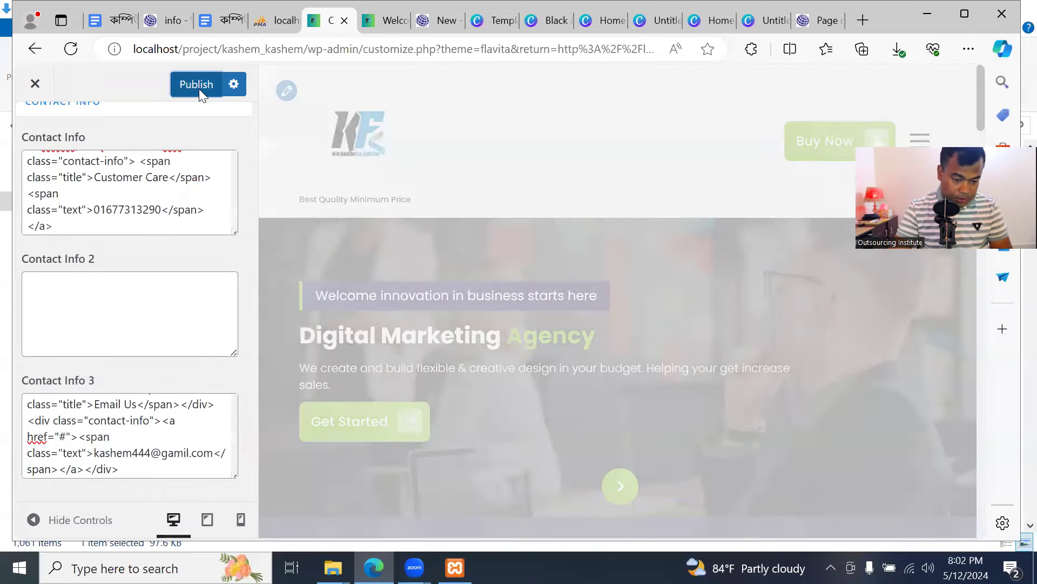
Publish the e-mail address, check it on the live site, and return to edit it
left_click(198, 85)
left_click(379, 16)
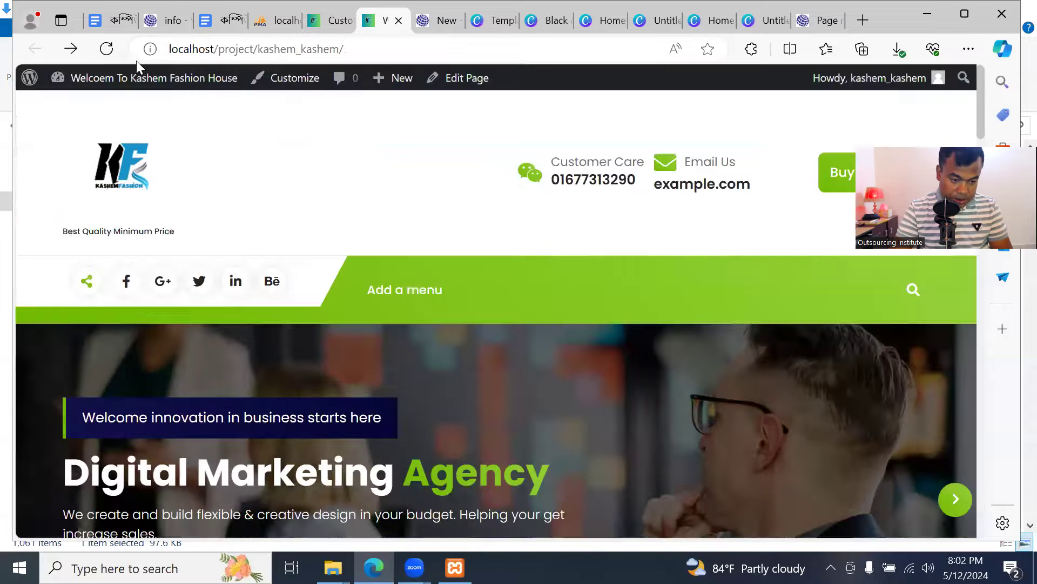
left_click(106, 49)
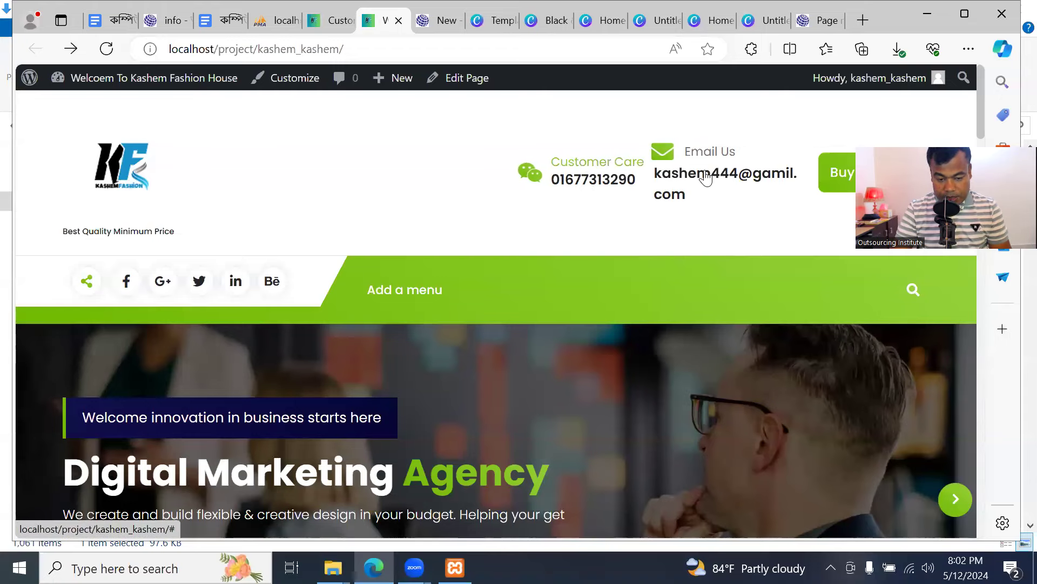
left_click(317, 19)
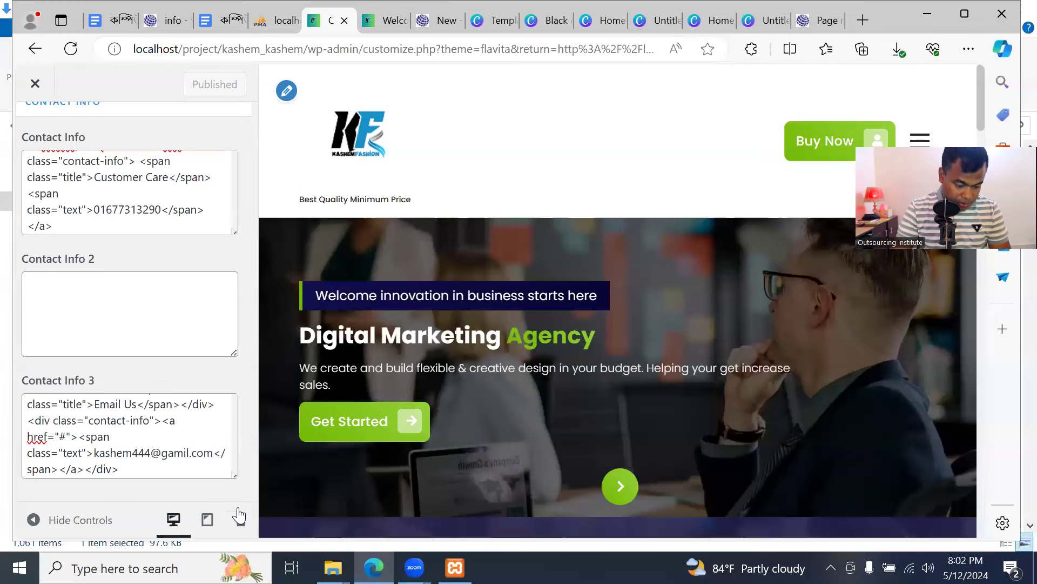
left_click(187, 453)
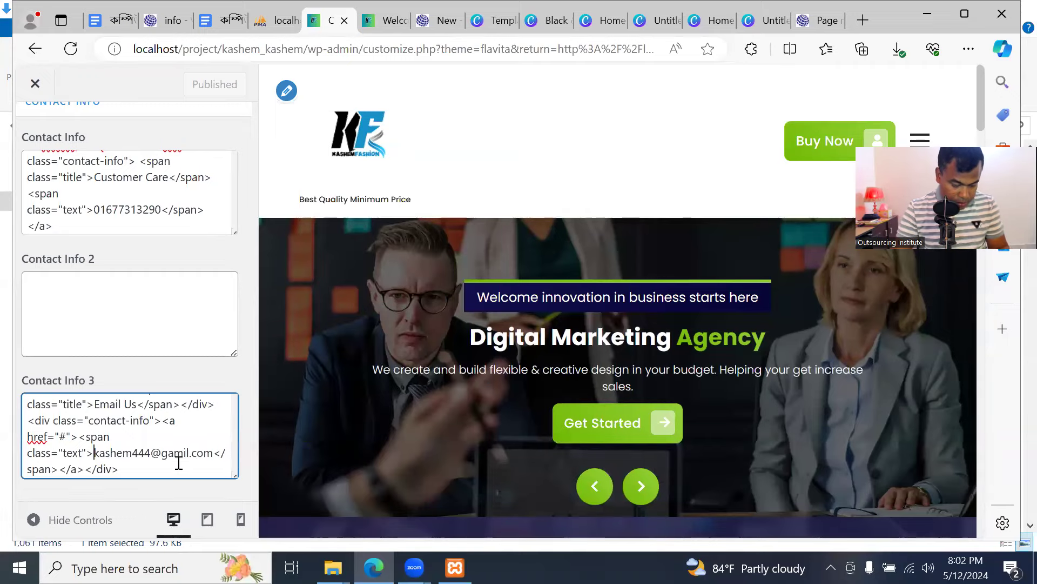
Undo the mistyped e-mail and retype the correct address in Contact Info 3
key("ctrl+z")
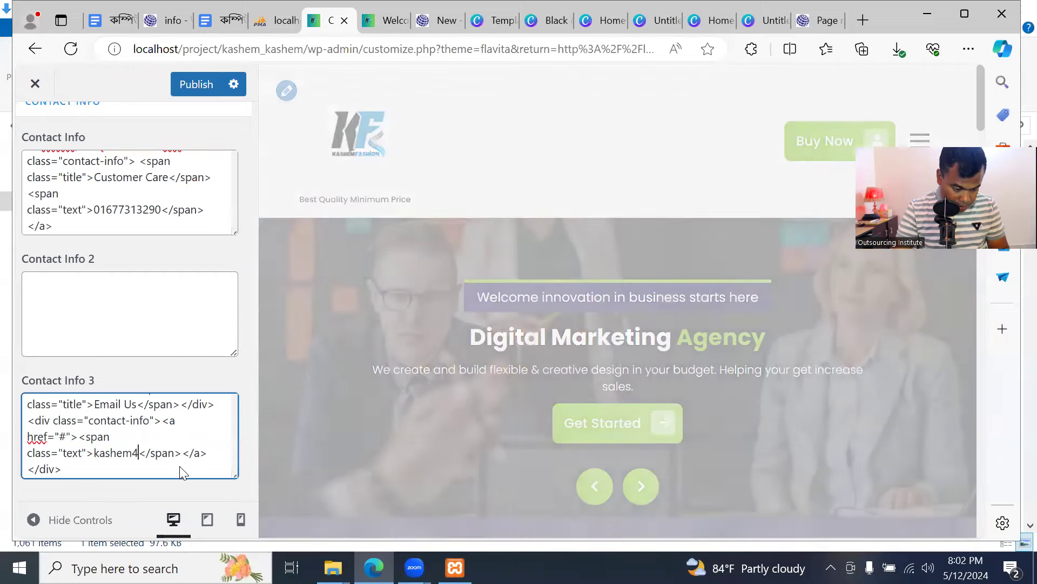
key("ctrl+z")
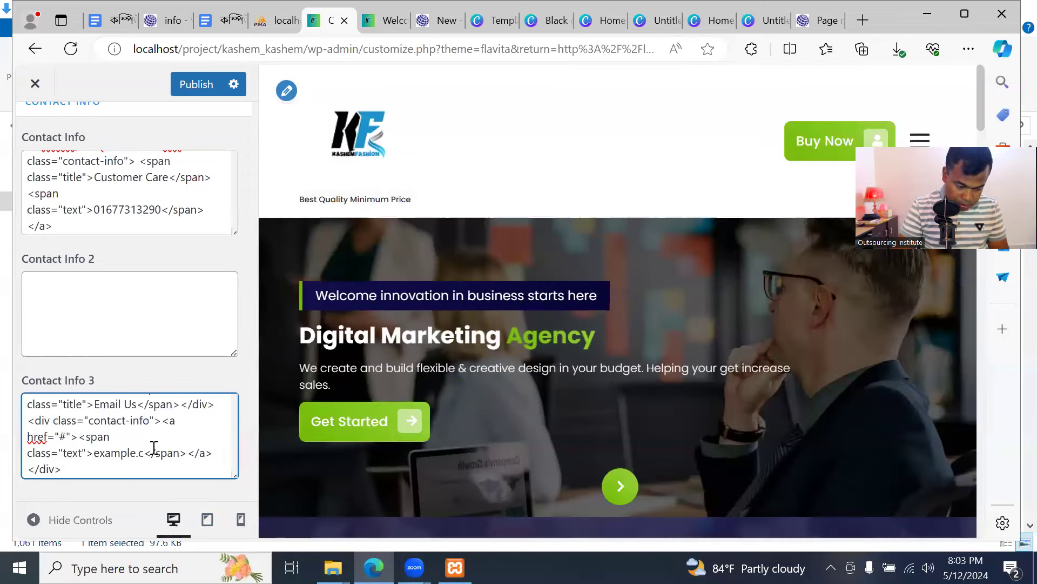
key("BackSpace")
key("BackSpace")
key("BackSpace")
key("BackSpace")
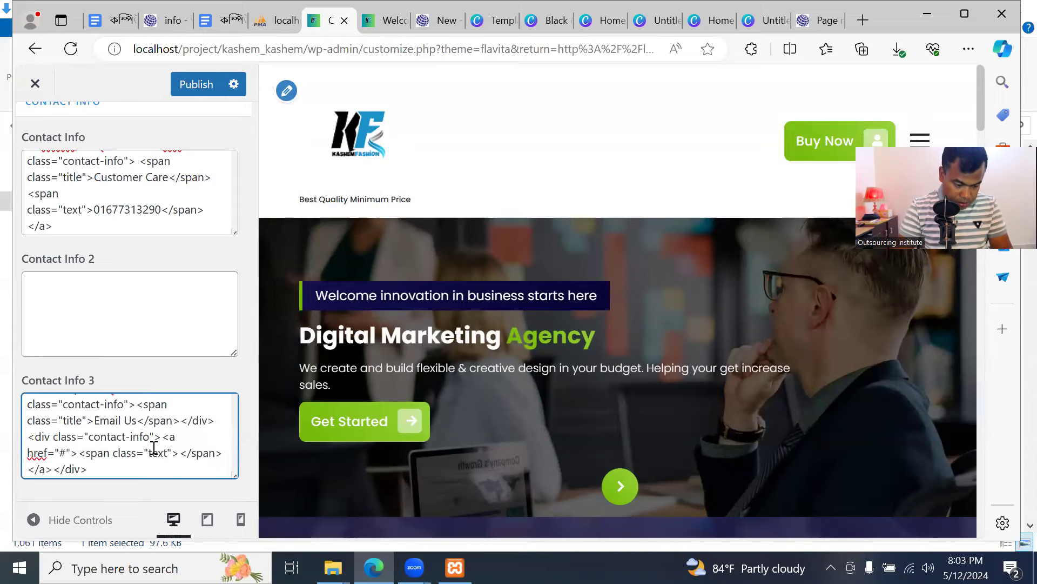
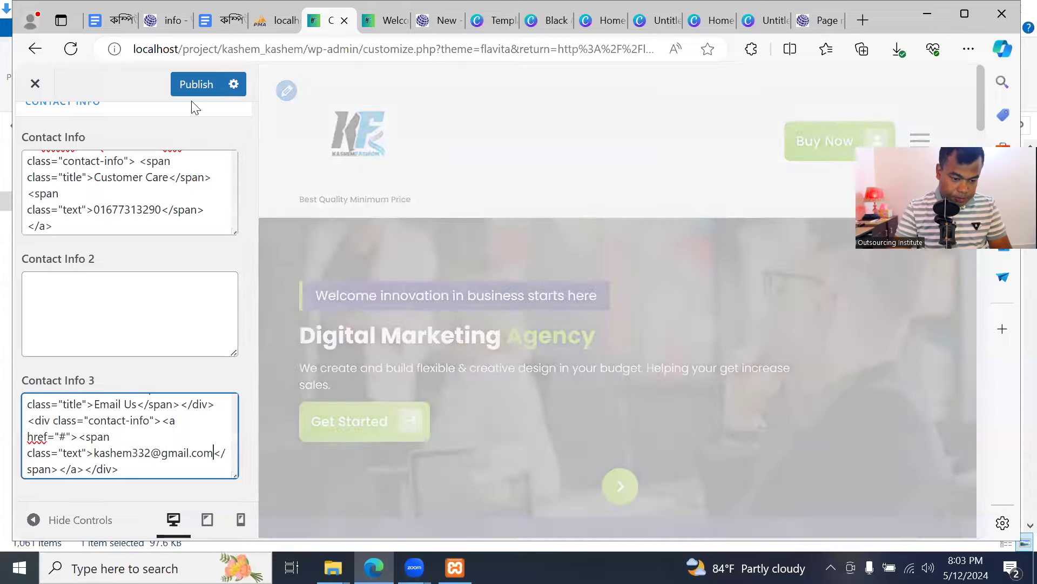
Publish the corrected contact details and review them on the live site
left_click(195, 84)
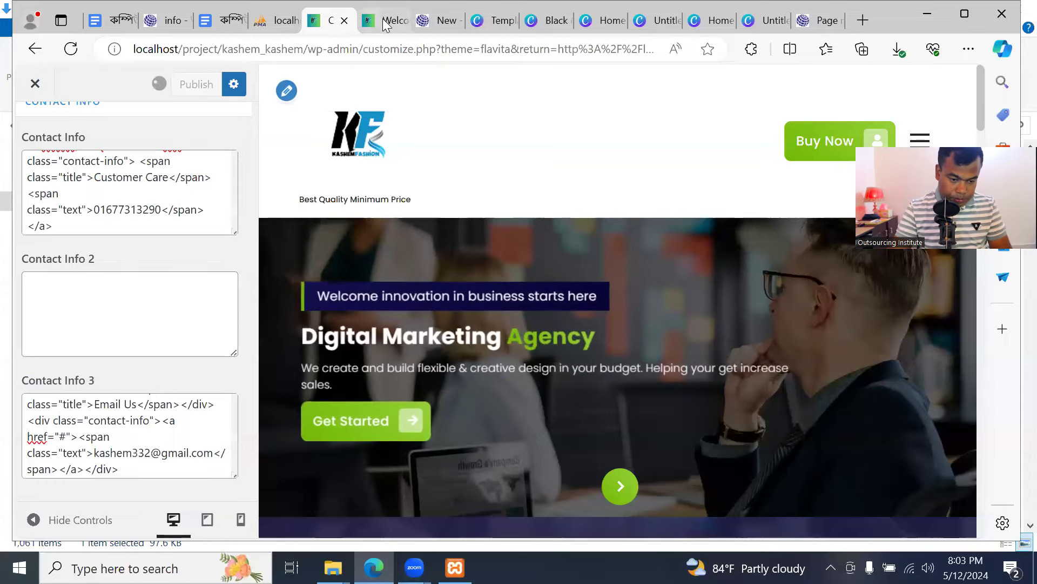
key("ctrl+Tab")
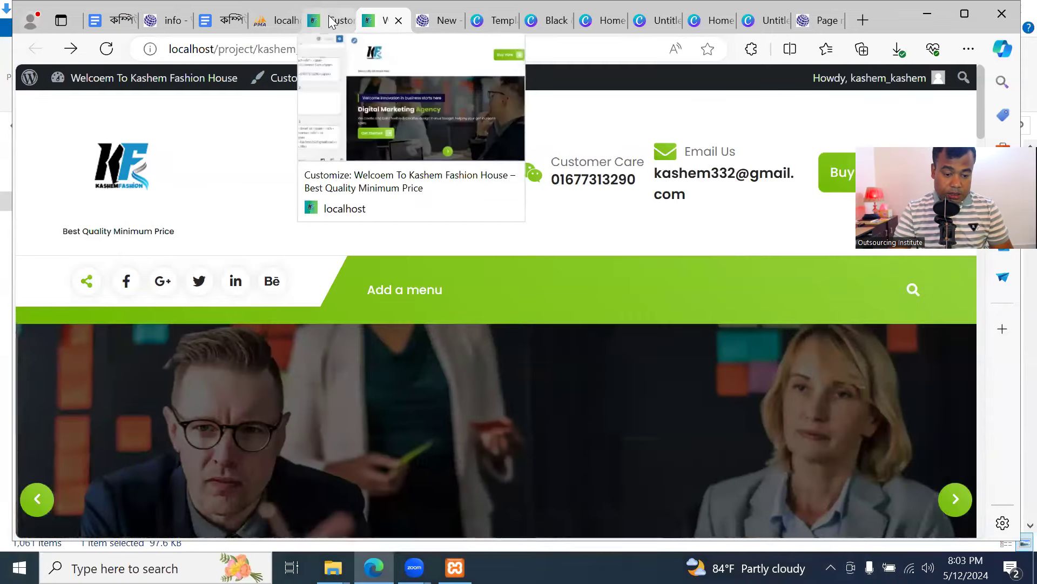
left_click(331, 22)
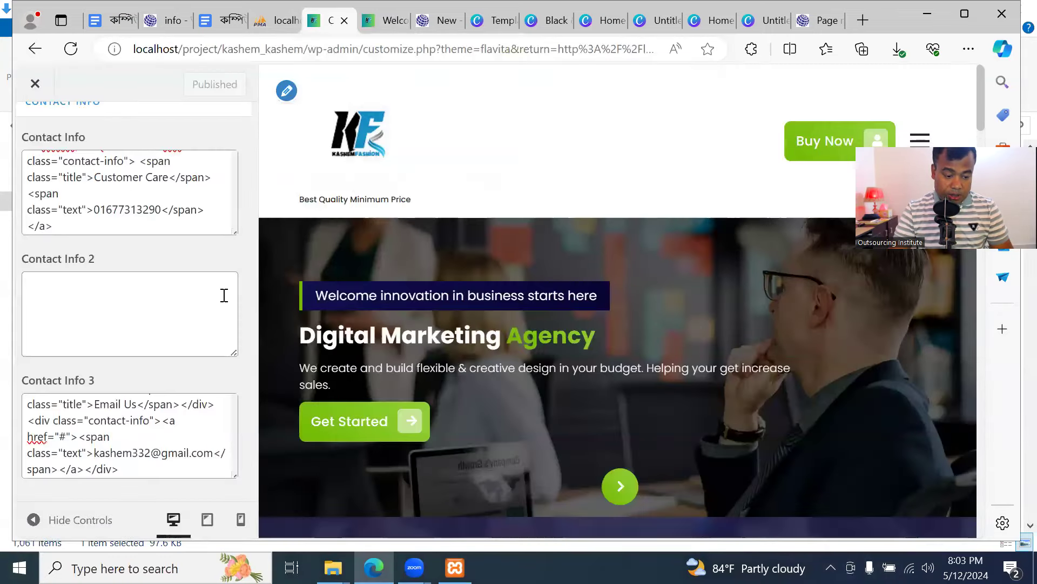
scroll(224, 295, "up", 6)
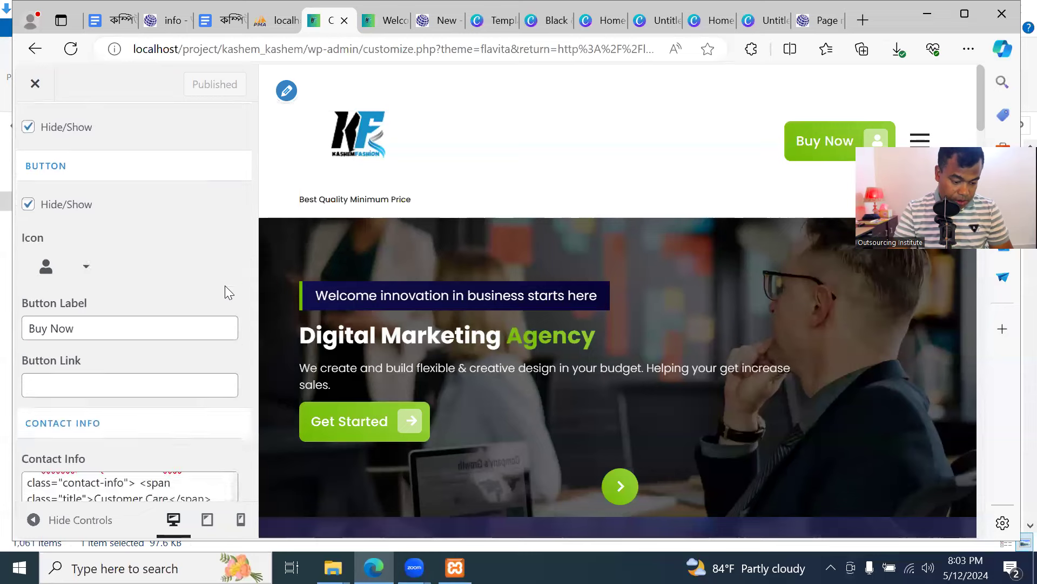
scroll(225, 286, "down", 3)
scroll(107, 291, "up", 2)
left_click(116, 265)
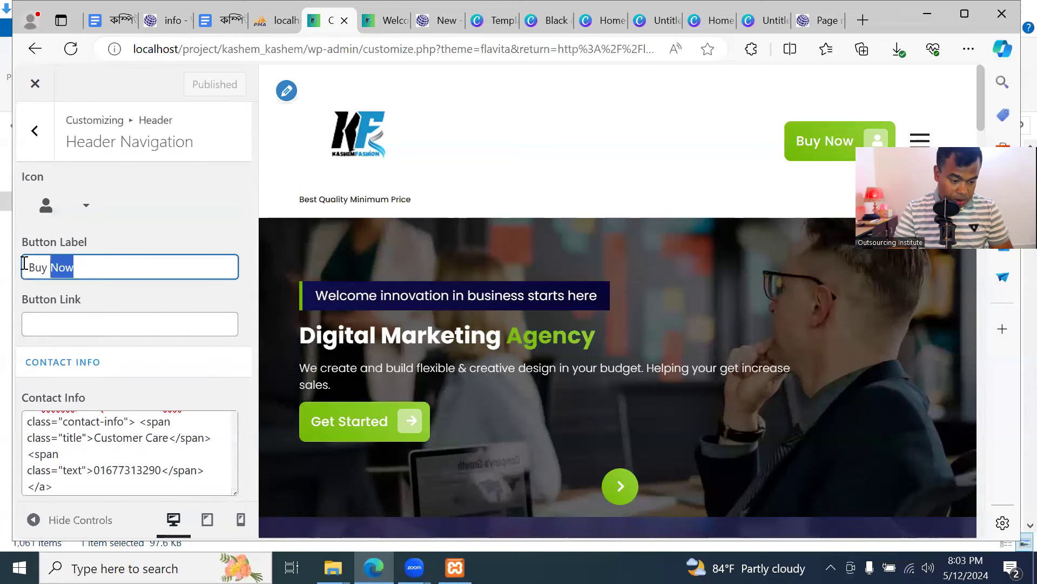
Try a trial header button label, re-enter Buy Now, and publish it
type("Exp")
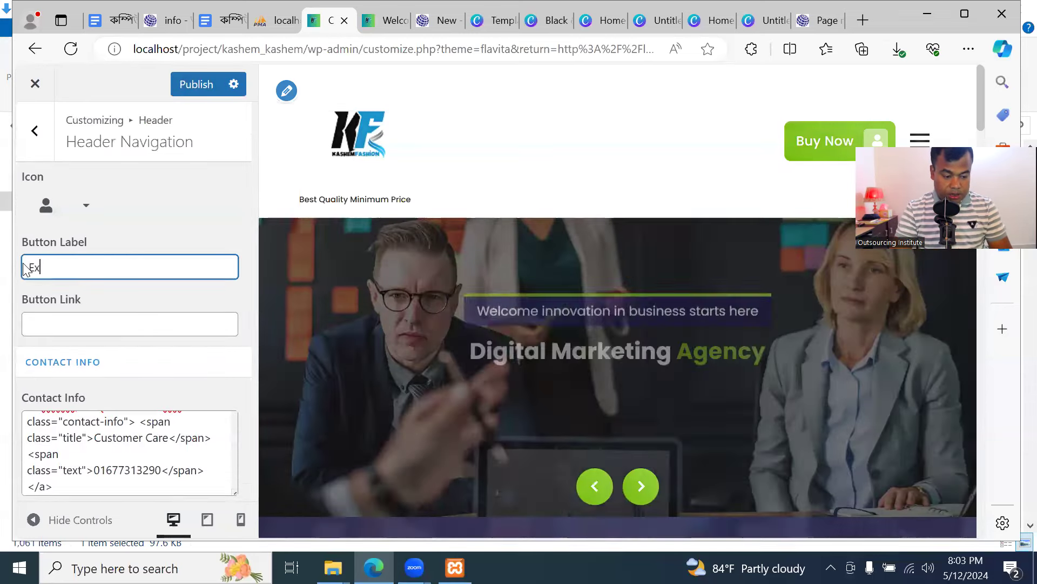
key("BackSpace")
key("BackSpace")
key("BackSpace")
type("Bi")
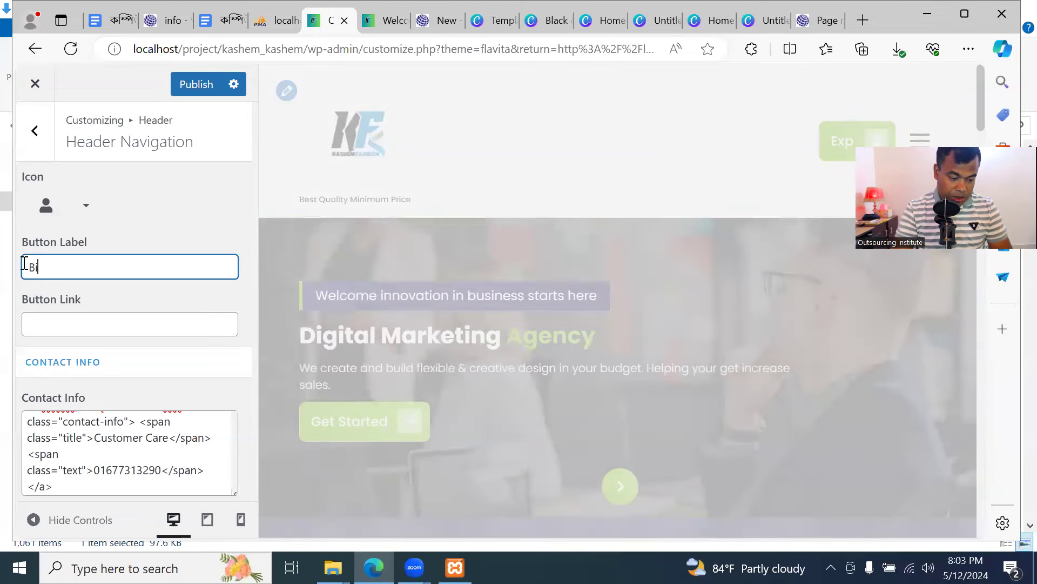
type("iu K")
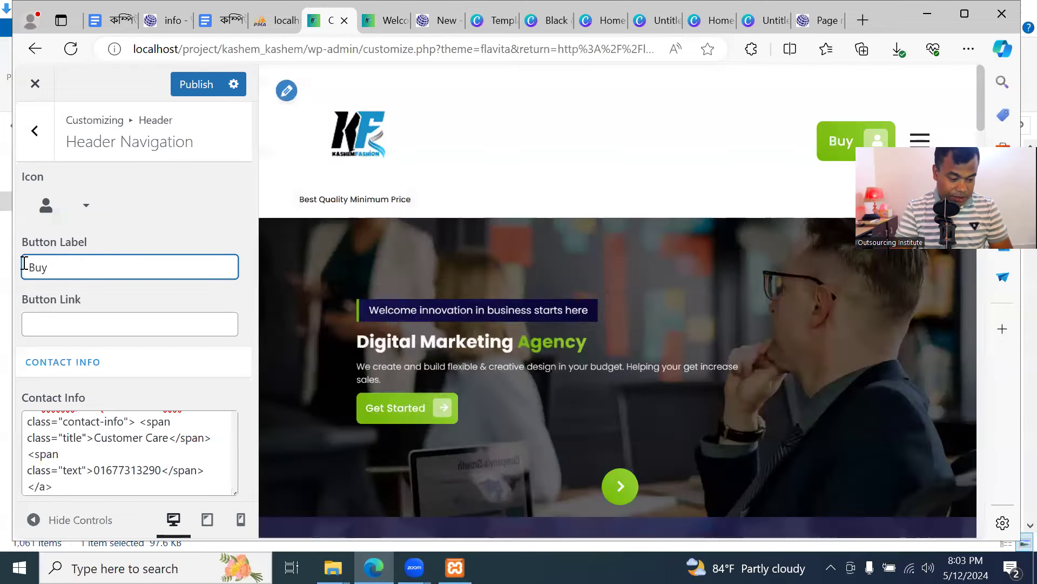
type("Now")
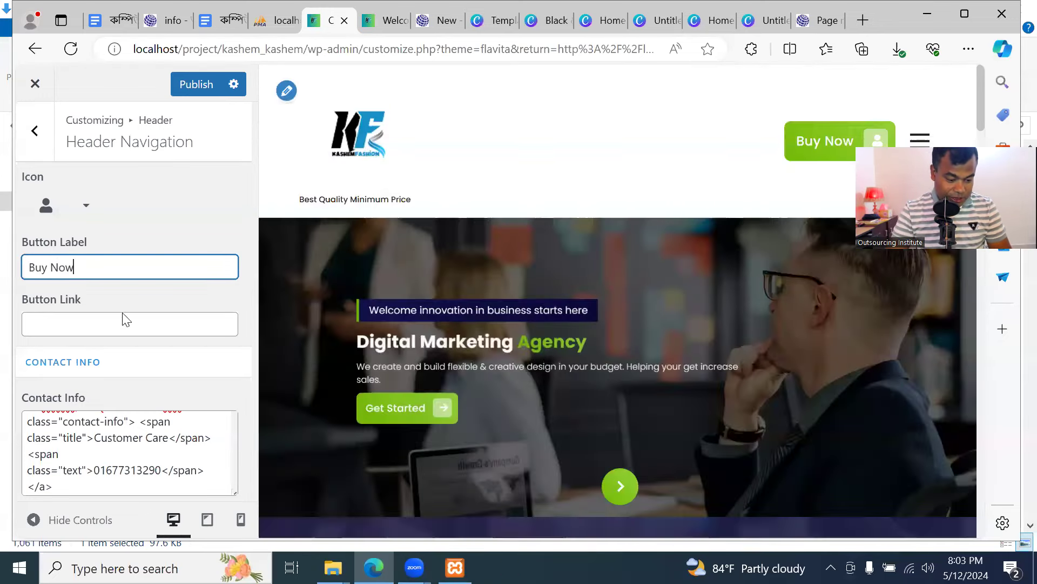
left_click(130, 320)
left_click(196, 86)
left_click(385, 20)
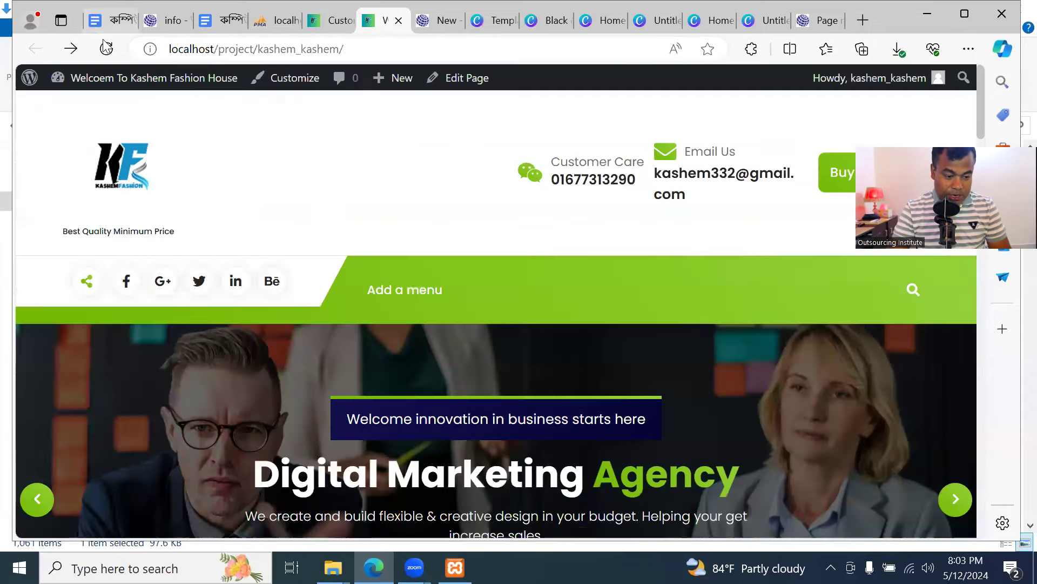
Reload the live site, then go back to the Customizer's Header section list
left_click(107, 50)
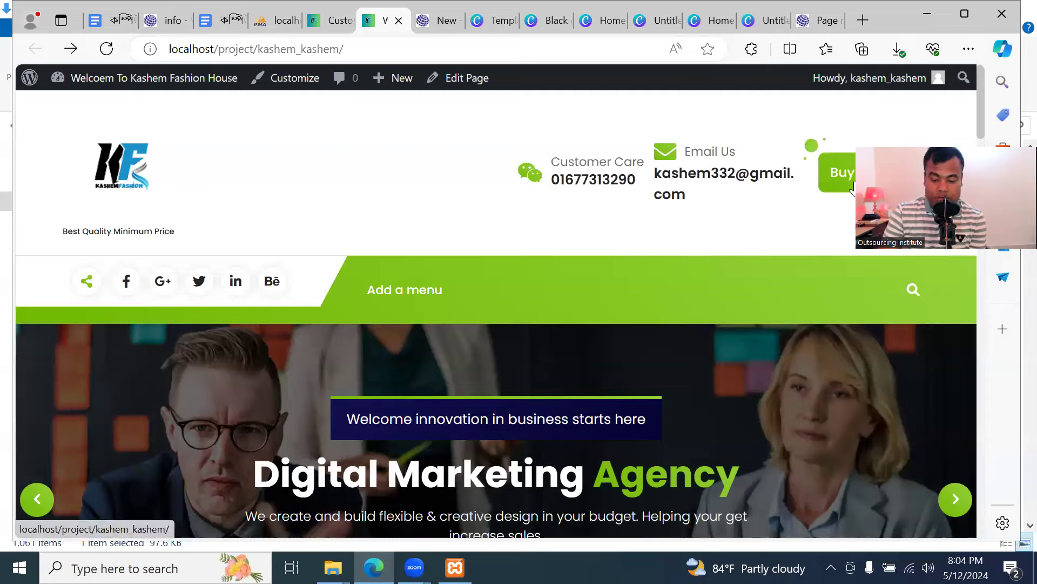
left_click(324, 20)
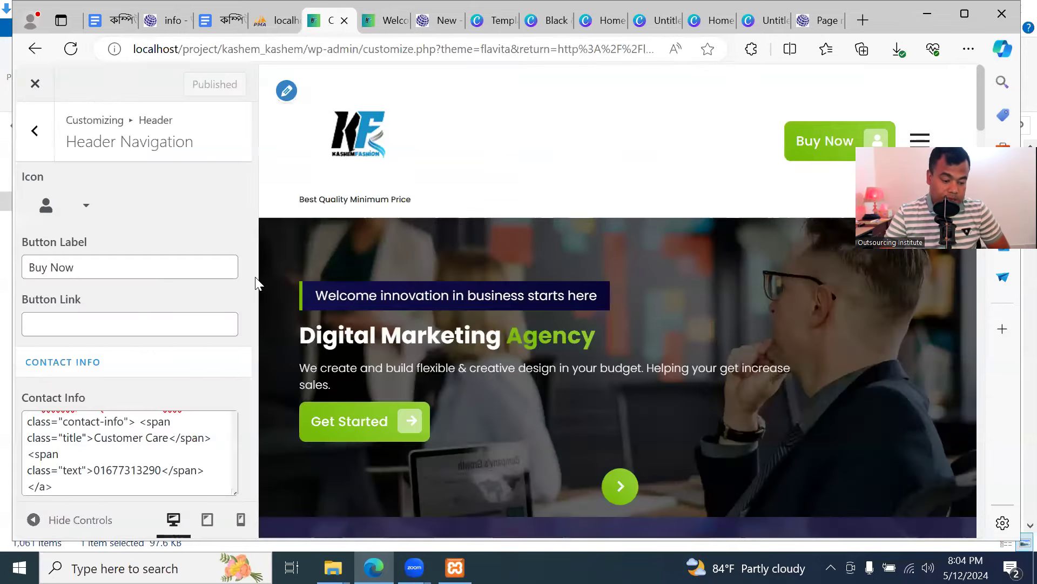
scroll(189, 373, "down", 3)
scroll(186, 364, "up", 3)
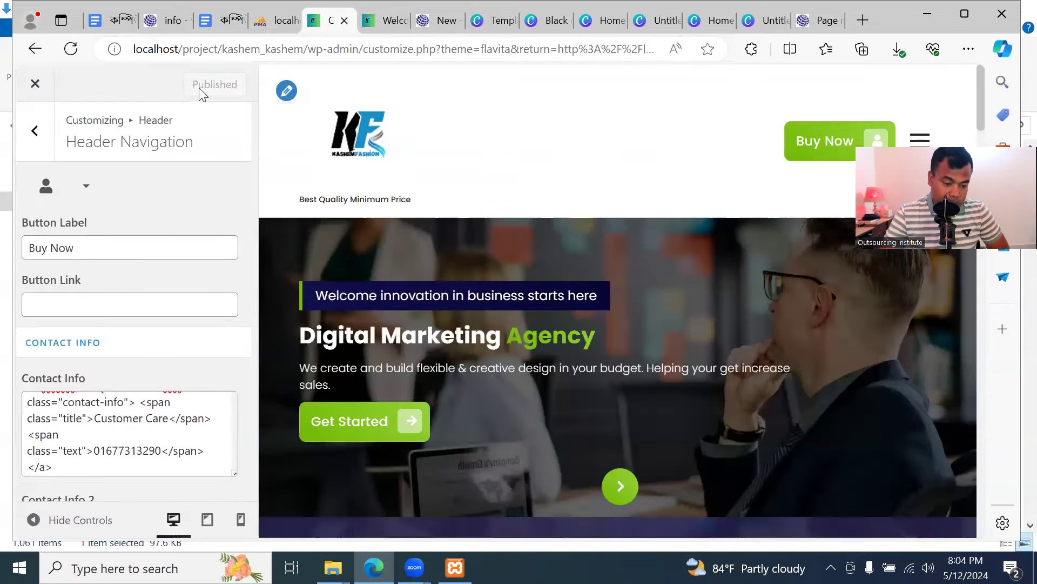
left_click(35, 130)
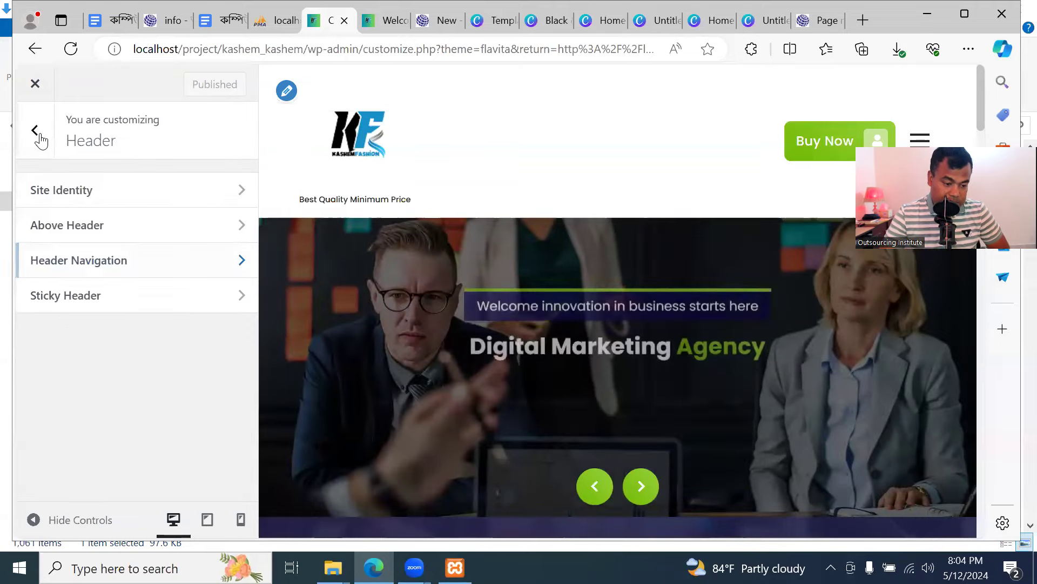
Open the Sticky Header settings and scroll the live site to test the header
left_click(138, 305)
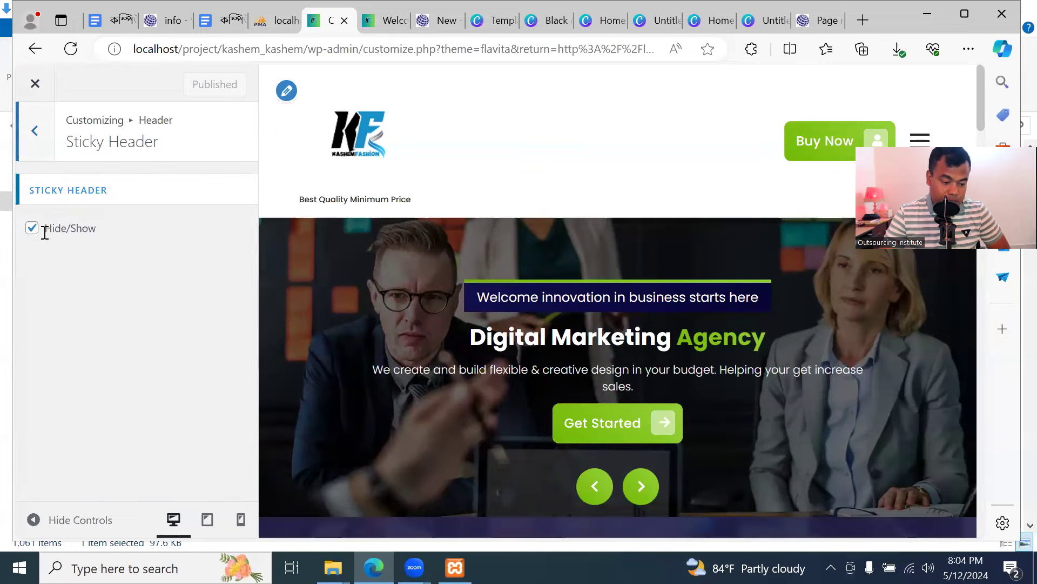
left_click(392, 10)
scroll(392, 219, "down", 5)
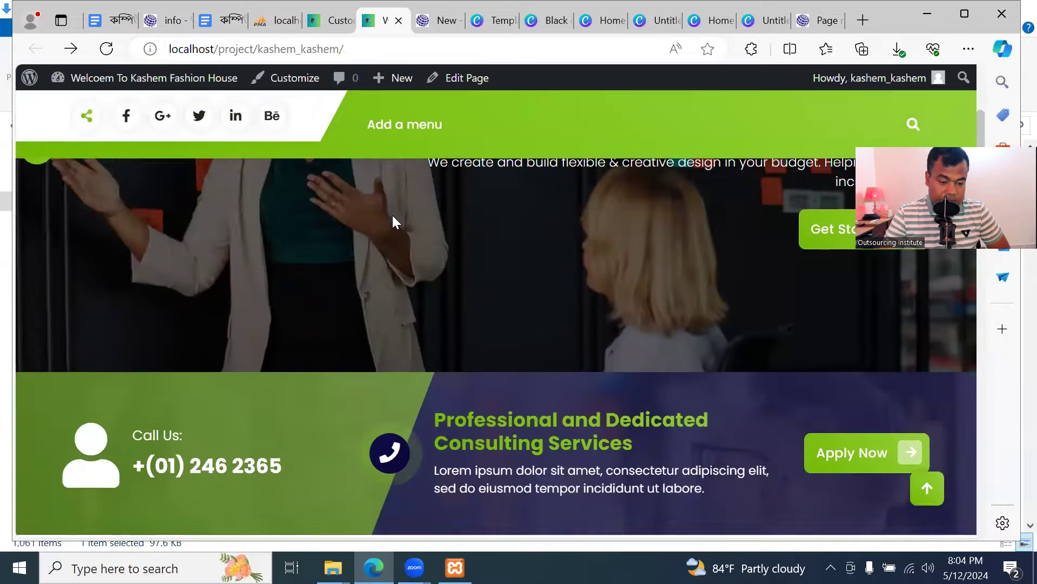
scroll(393, 219, "up", 5)
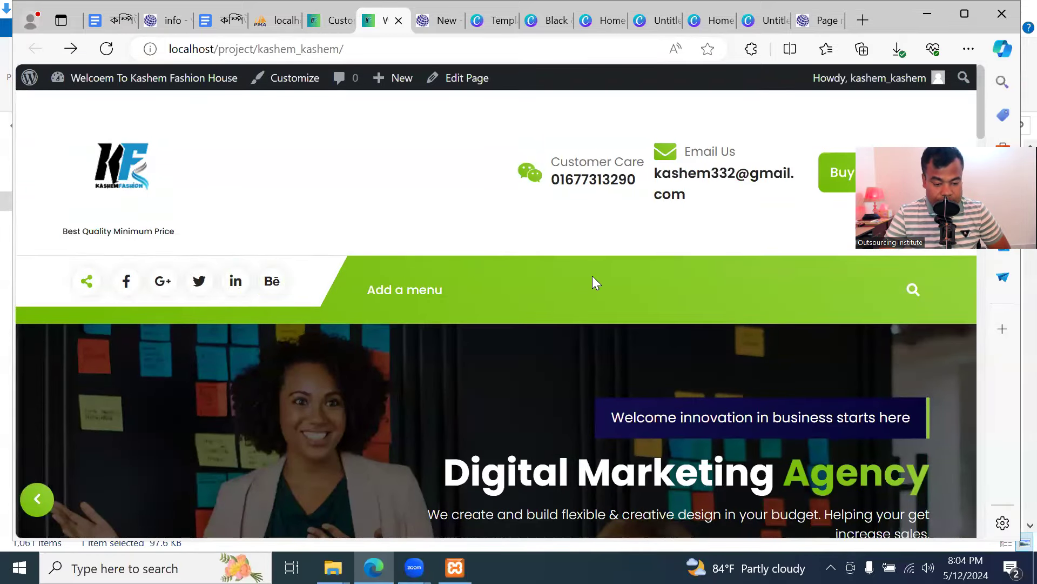
scroll(384, 289, "down", 5)
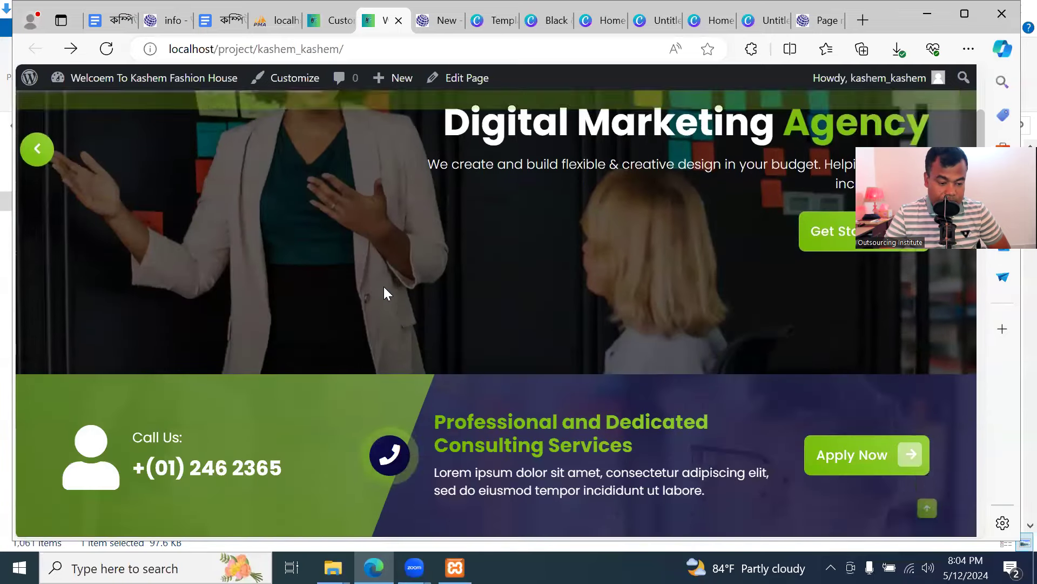
scroll(356, 205, "down", 5)
scroll(362, 219, "down", 10)
scroll(360, 222, "up", 11)
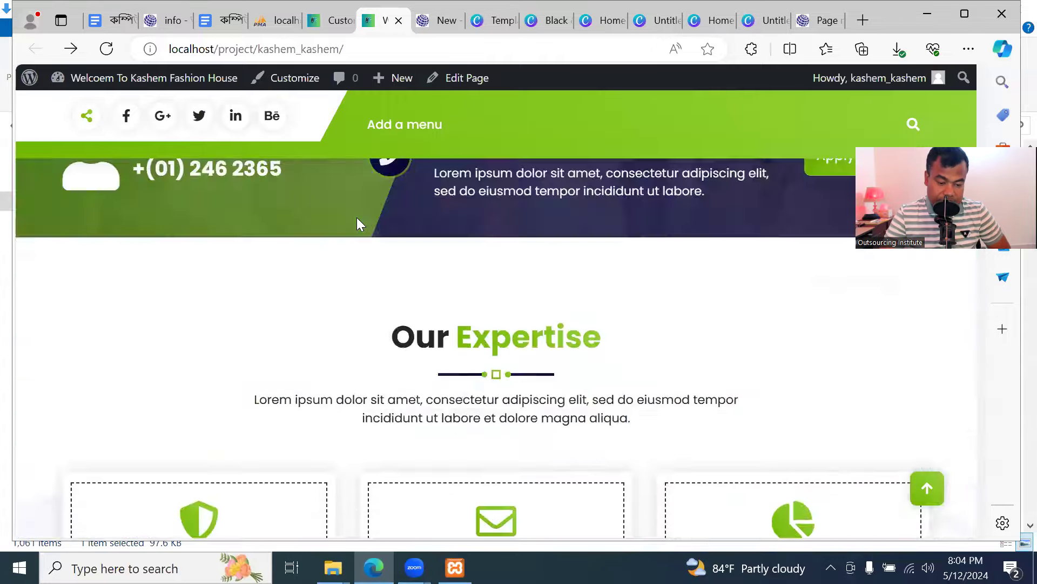
scroll(358, 222, "up", 10)
Turn the sticky header off, test it on the live site, then switch Hide/Show back on
left_click(334, 20)
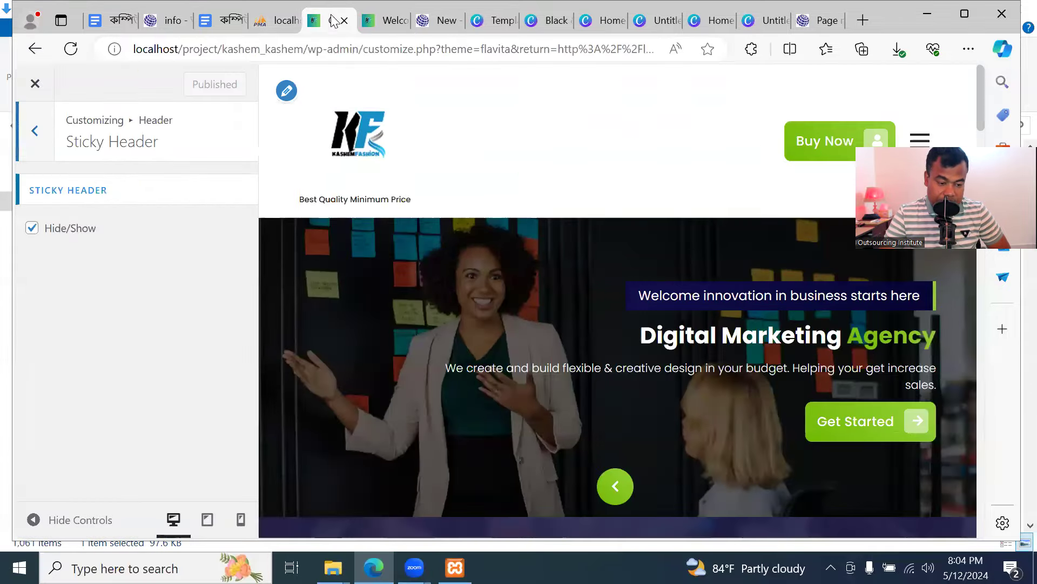
left_click(38, 233)
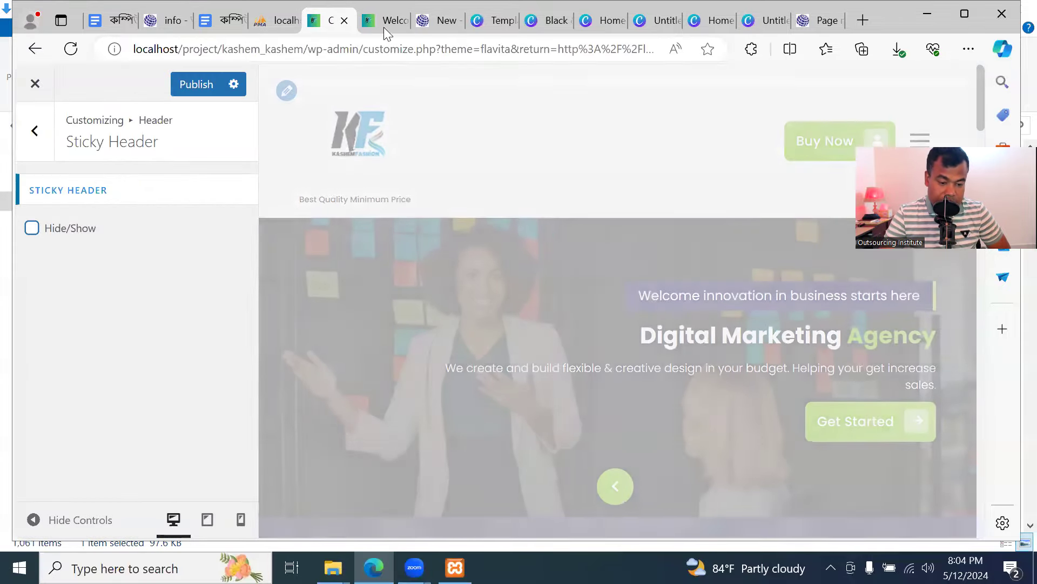
key("ctrl+Tab")
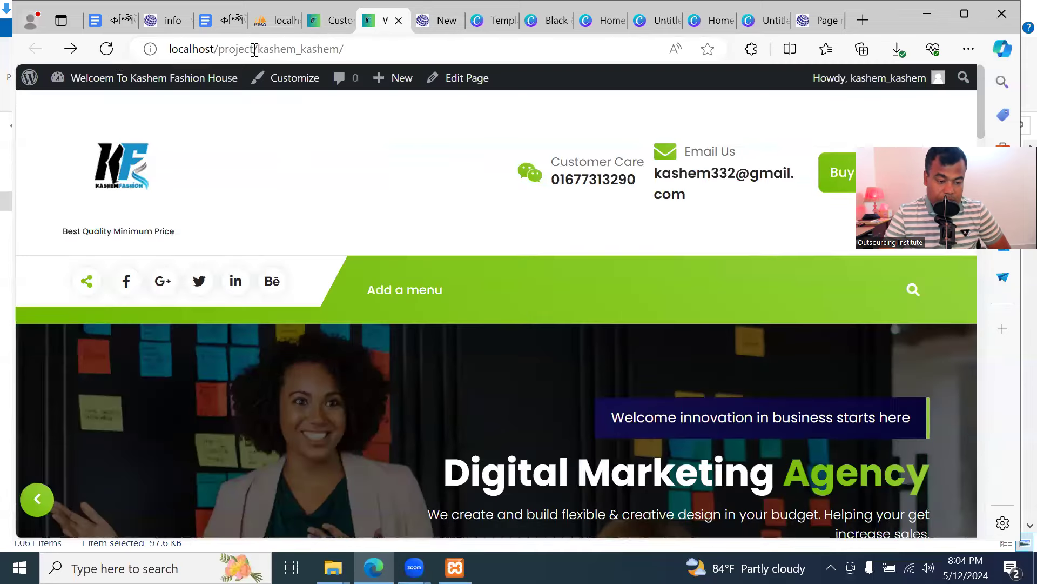
left_click(108, 51)
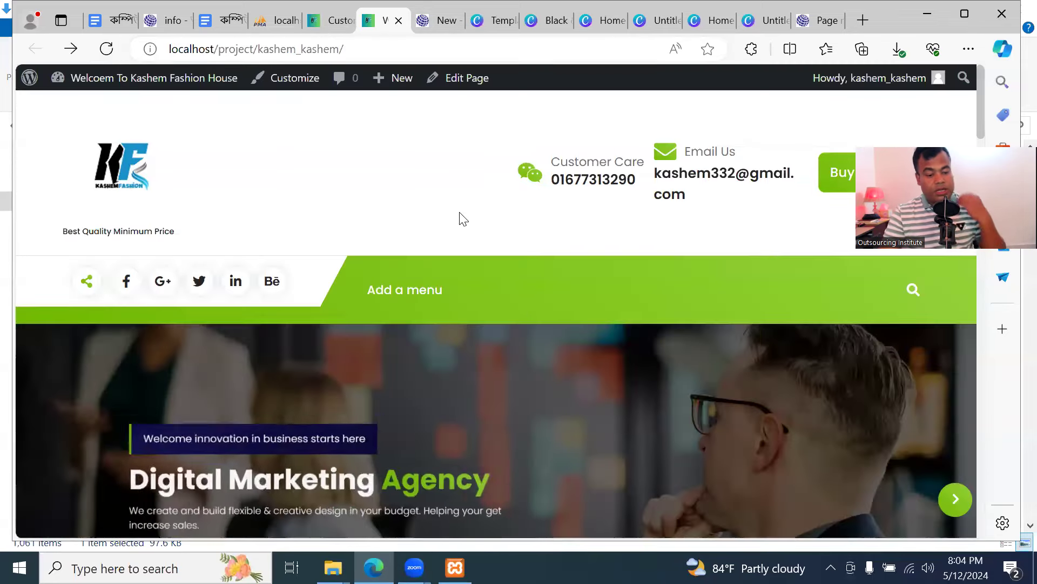
scroll(427, 272, "down", 15)
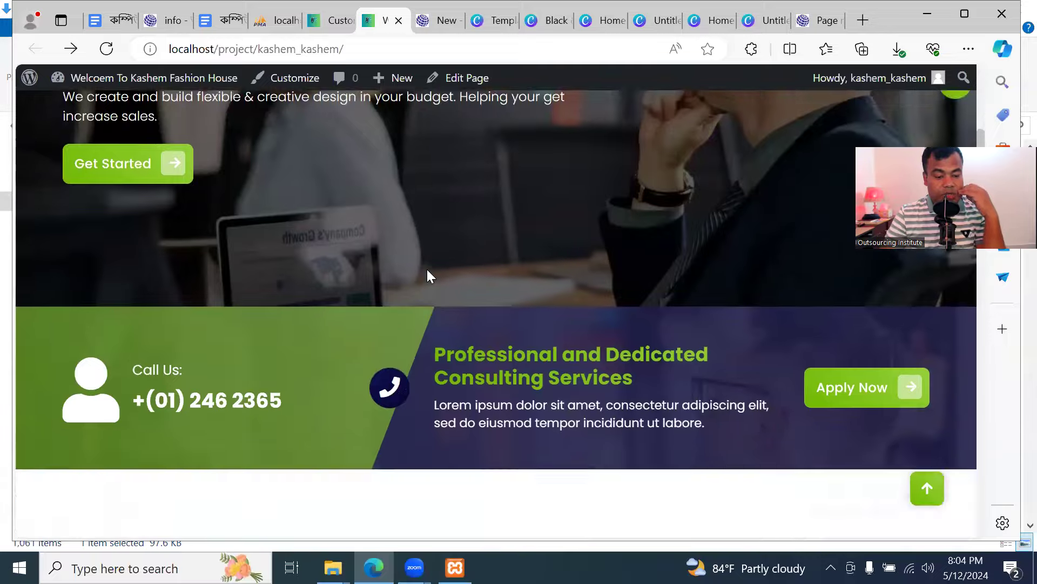
scroll(433, 268, "down", 5)
scroll(430, 266, "up", 12)
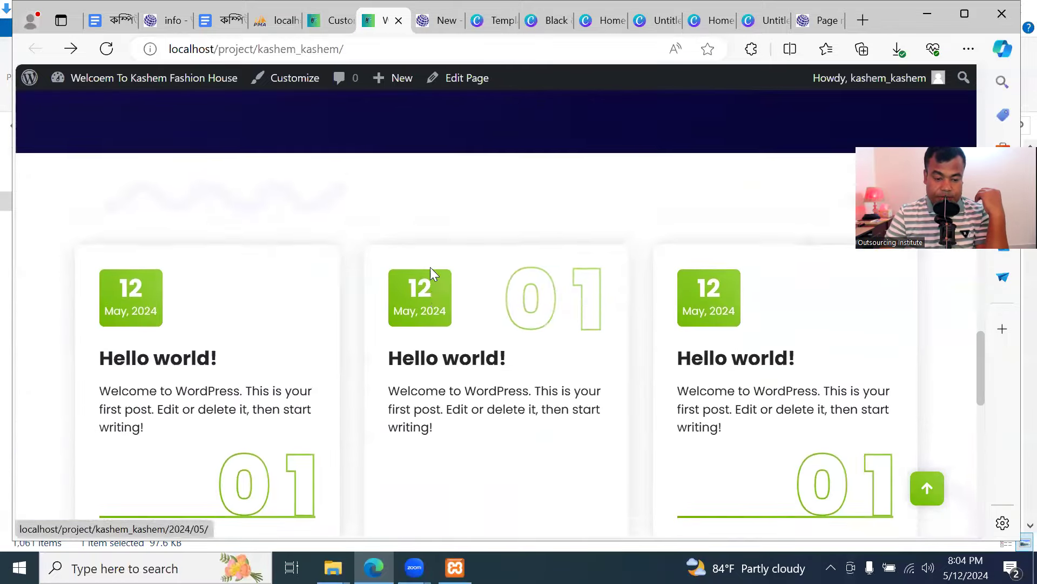
scroll(429, 267, "up", 5)
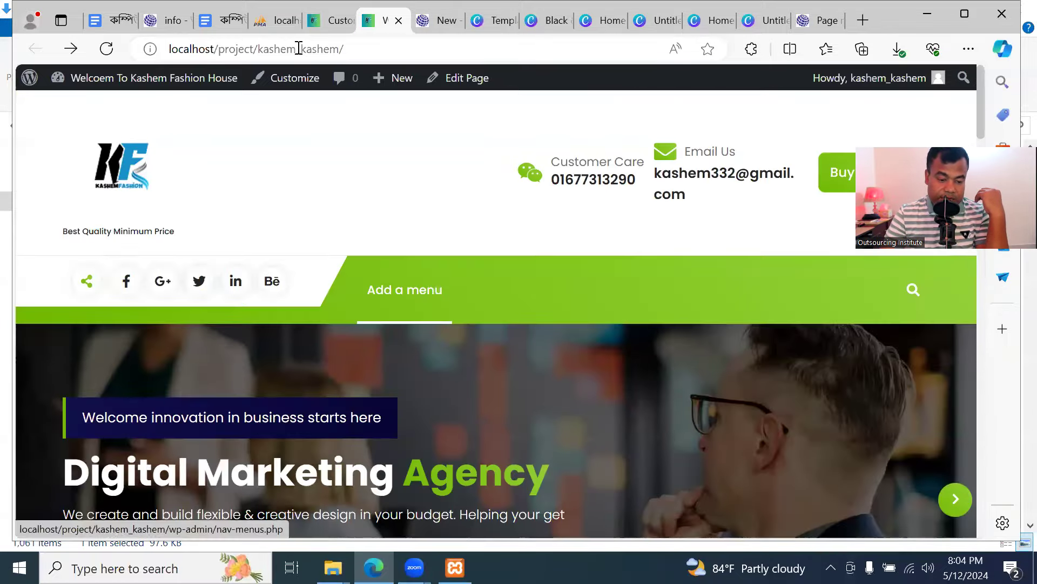
left_click(321, 21)
left_click(32, 229)
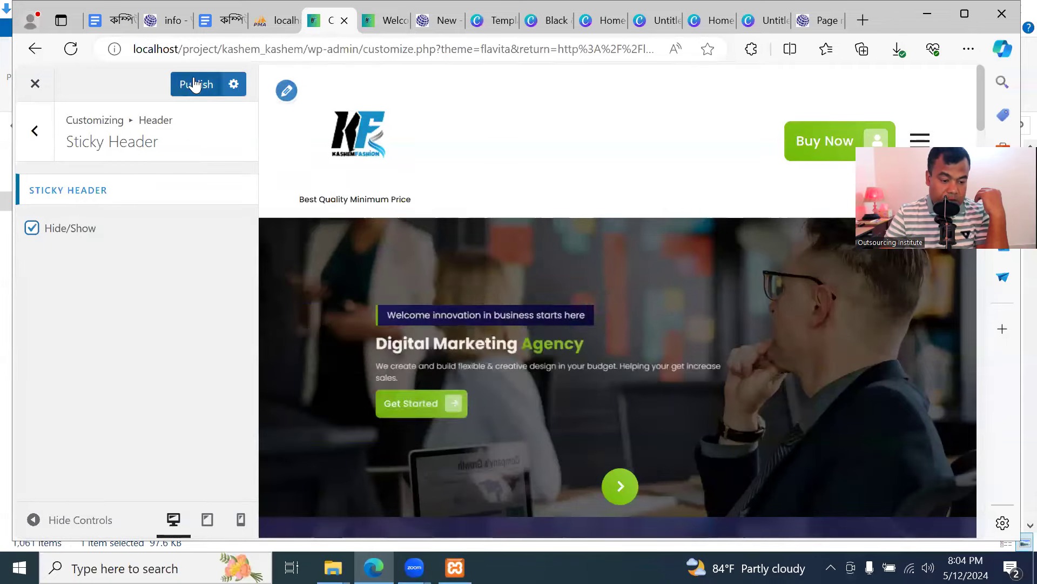
Publish the sticky header, switch it off, and scroll the reloaded live front page to compare
left_click(195, 83)
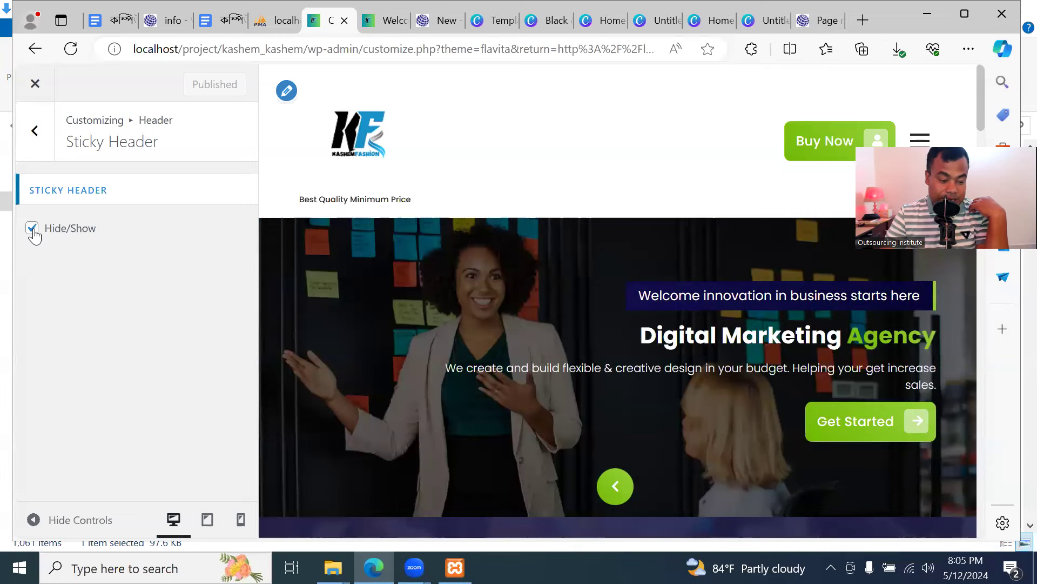
left_click(32, 228)
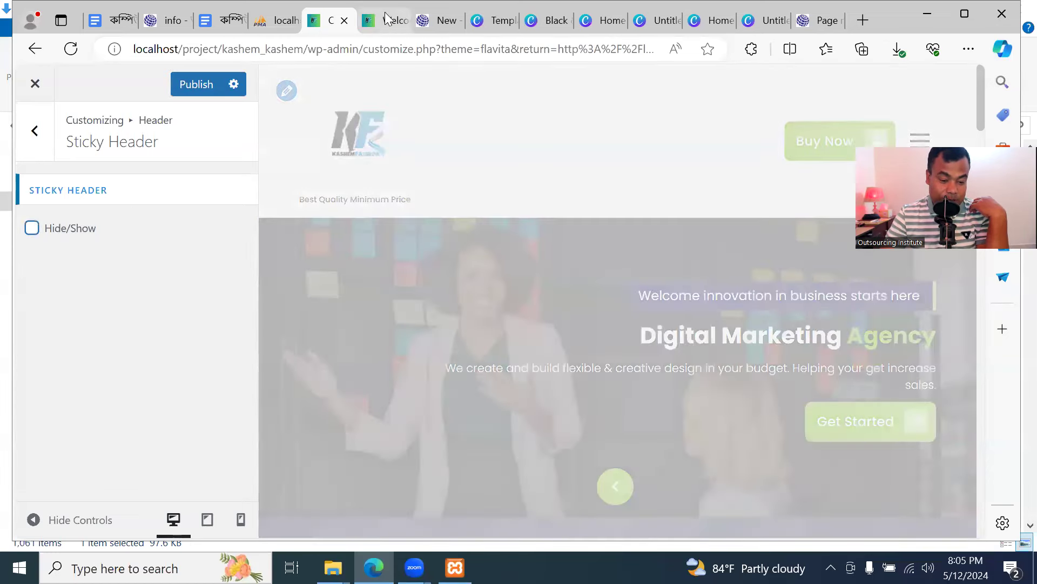
key("ctrl+Tab")
left_click(107, 49)
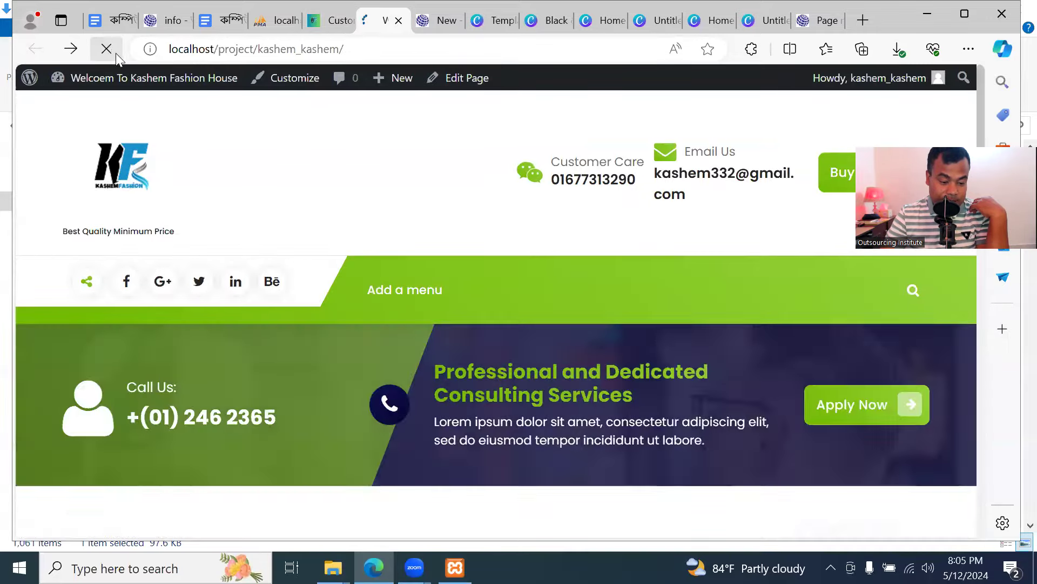
scroll(325, 185, "down", 5)
scroll(325, 186, "down", 10)
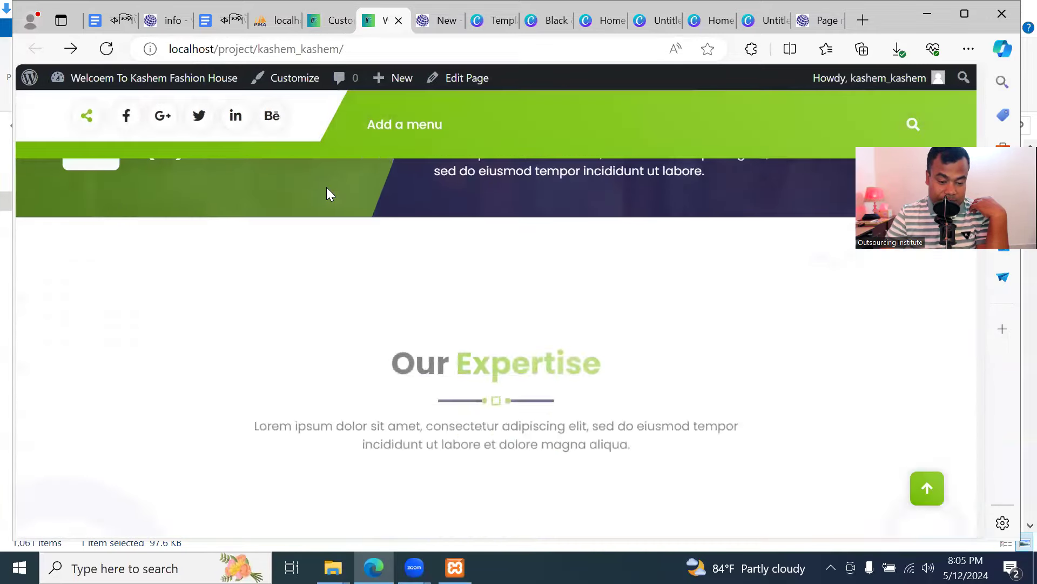
scroll(451, 154, "down", 4)
Turn the sticky header back on, publish it, and scroll the reloaded live page to test it
left_click(330, 20)
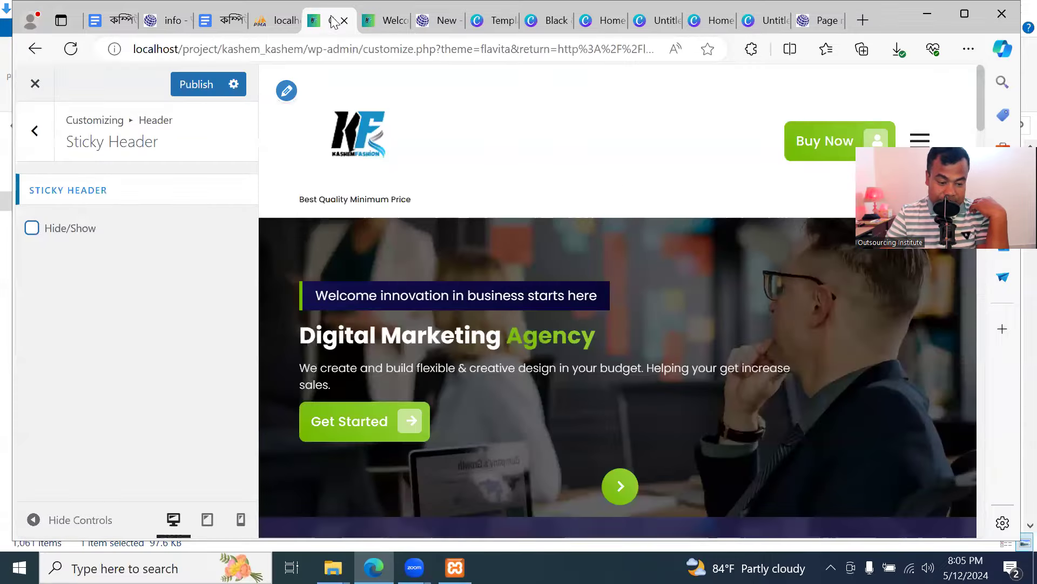
left_click(31, 228)
left_click(196, 84)
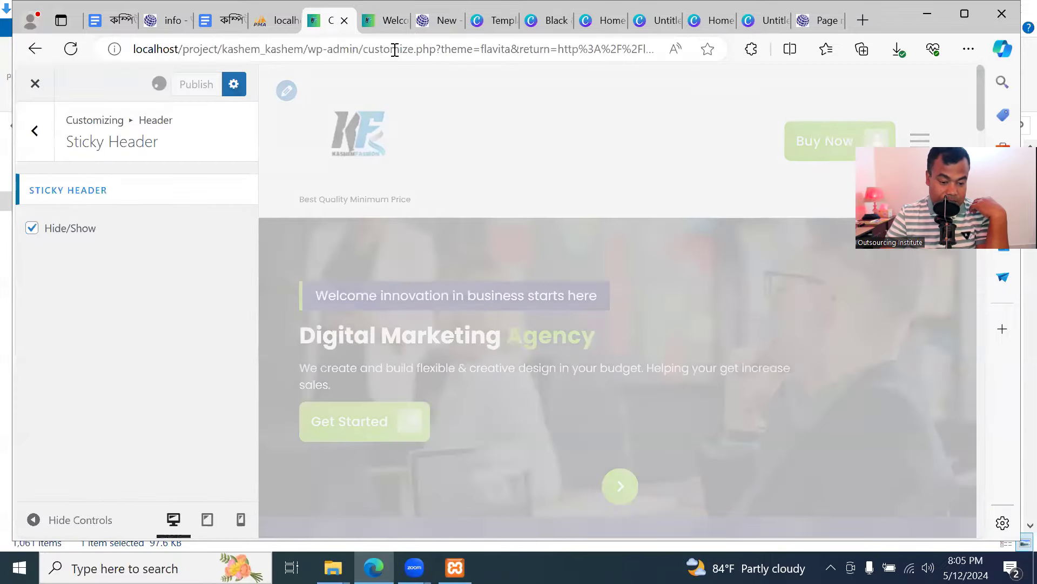
left_click(384, 21)
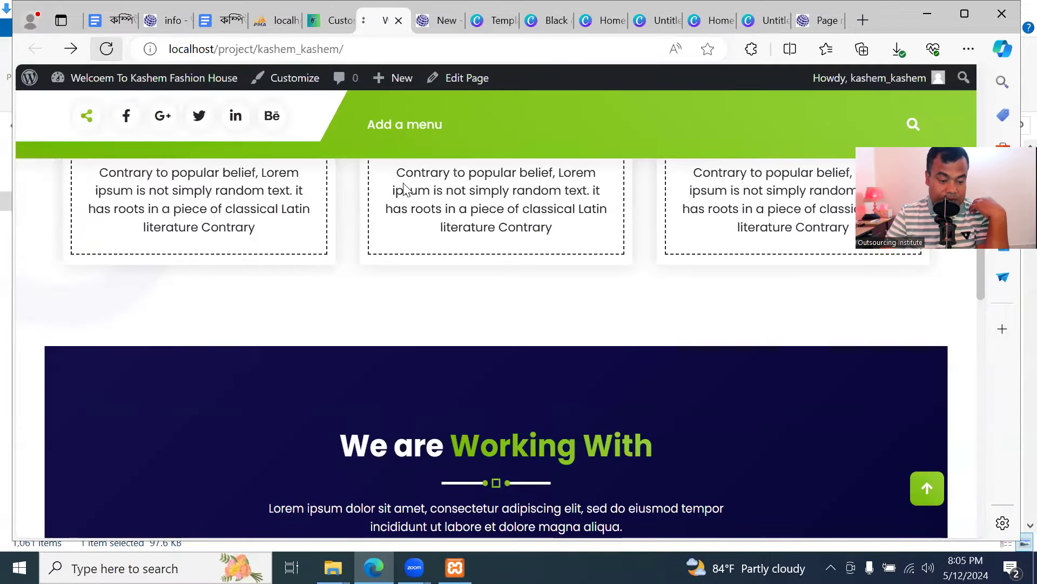
left_click(107, 48)
scroll(472, 241, "down", 5)
scroll(471, 235, "up", 10)
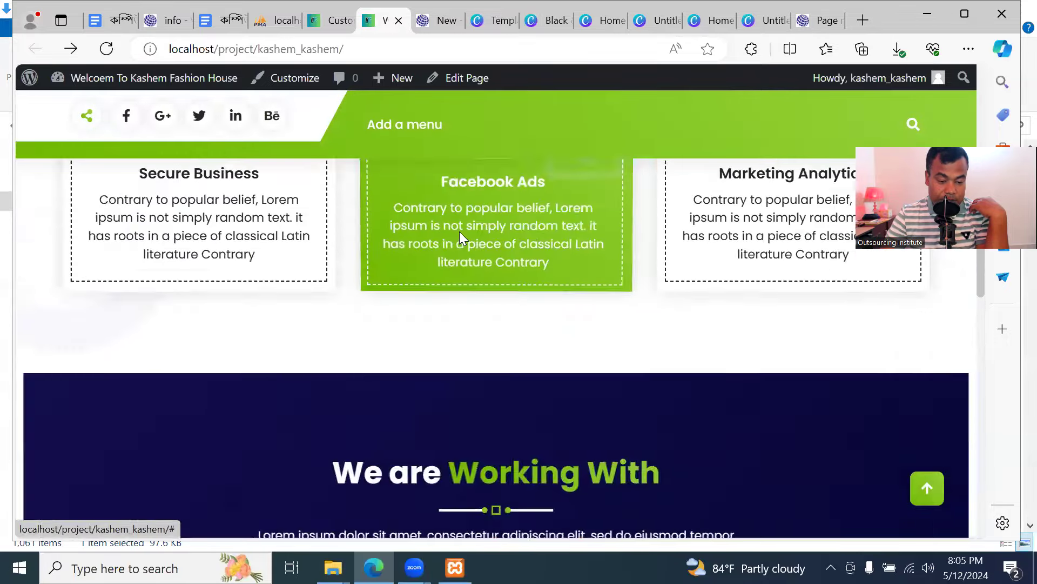
scroll(443, 184, "down", 5)
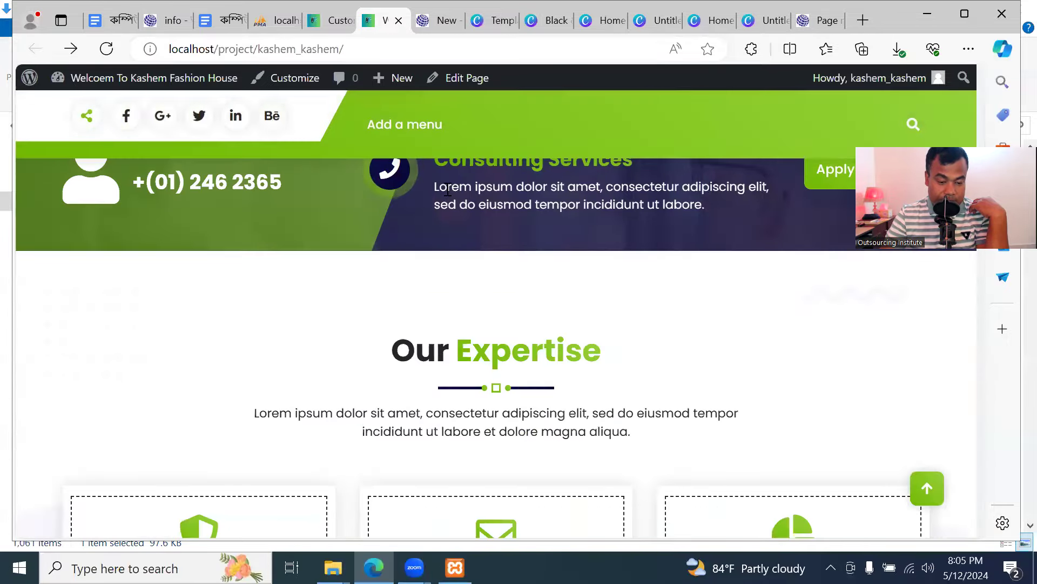
Publish the sticky header off, then on again, and return to the Header settings list
left_click(331, 22)
left_click(33, 229)
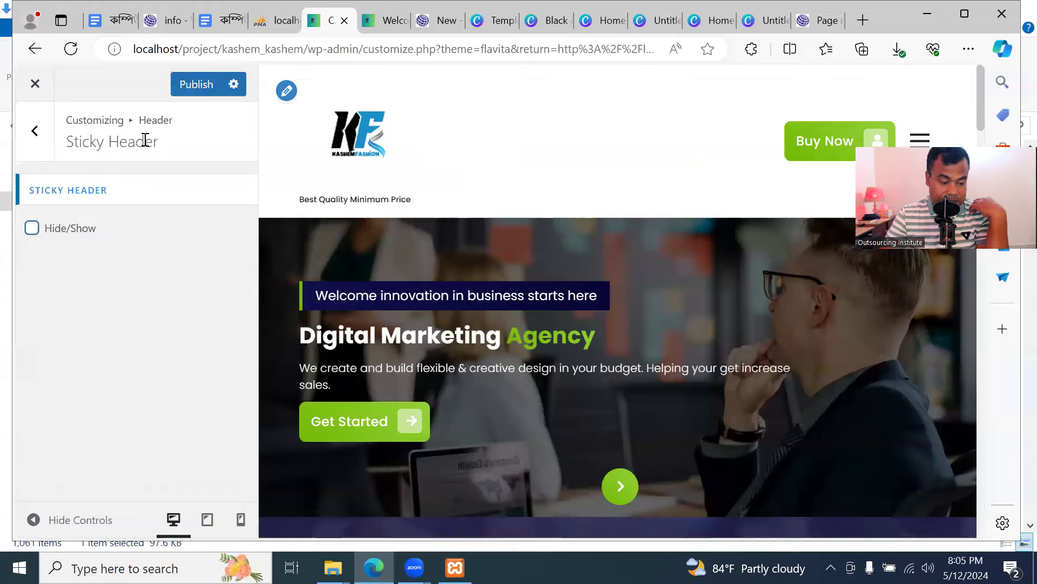
left_click(205, 84)
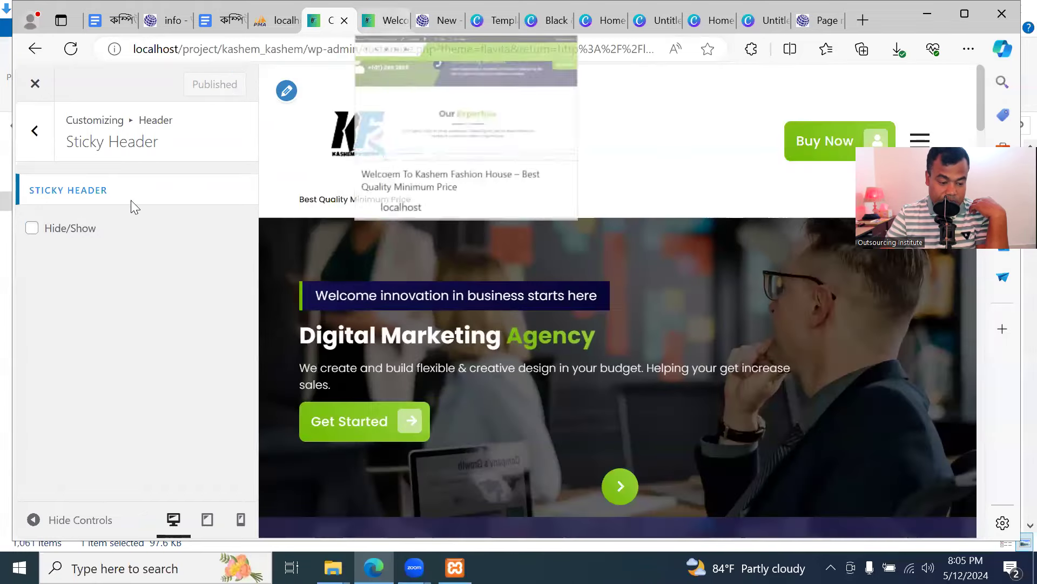
left_click(32, 229)
left_click(204, 84)
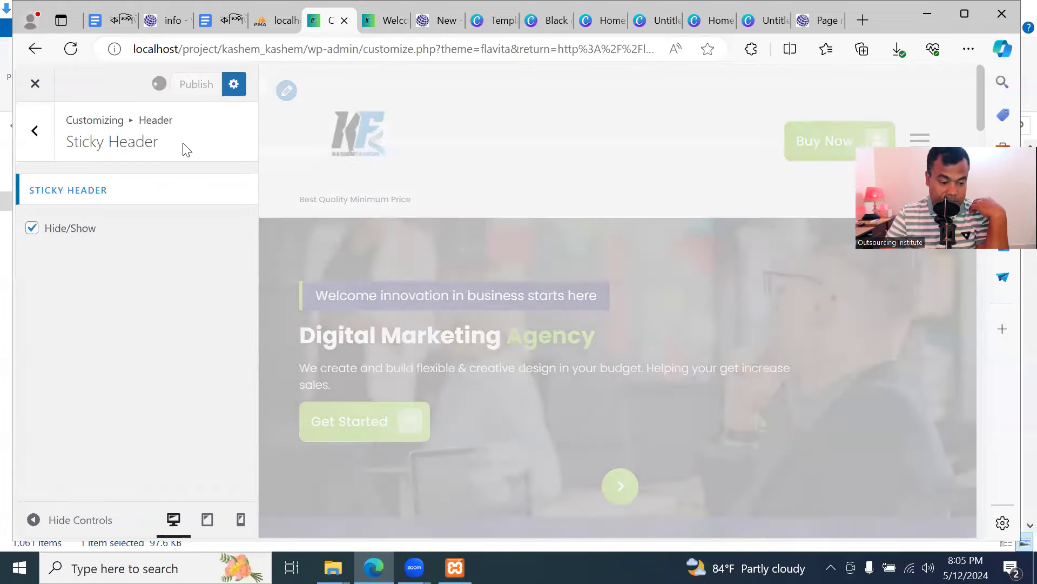
left_click(33, 139)
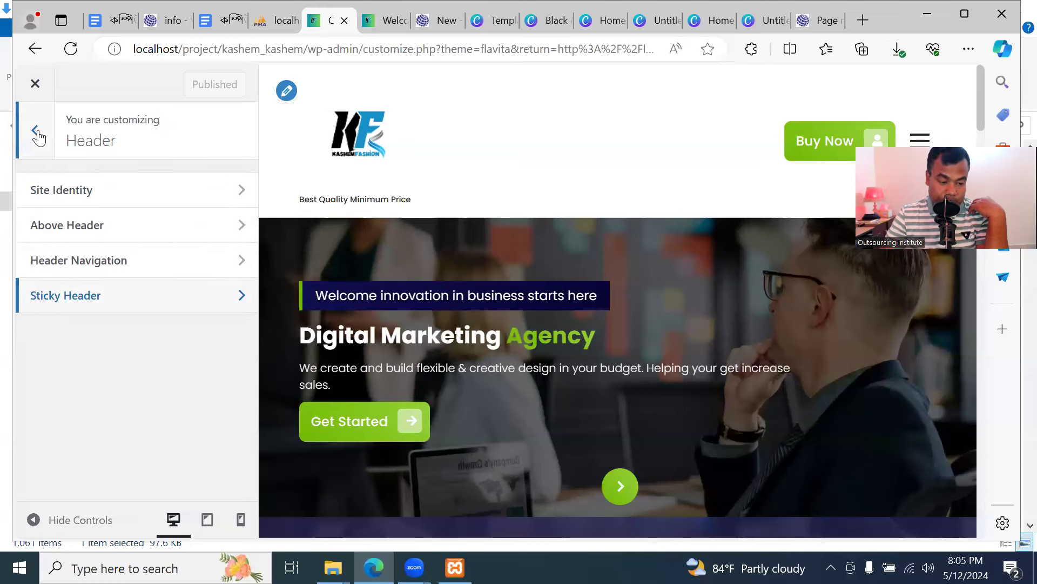
left_click(35, 131)
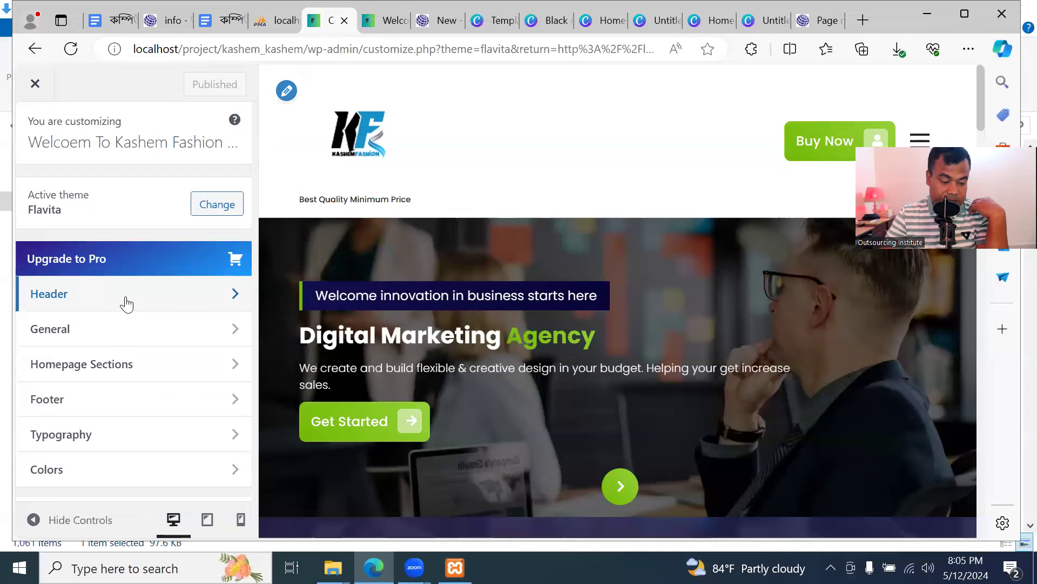
Review the Site Identity, Above Header, Header Navigation and Sticky Header sections of the Header group
left_click(158, 302)
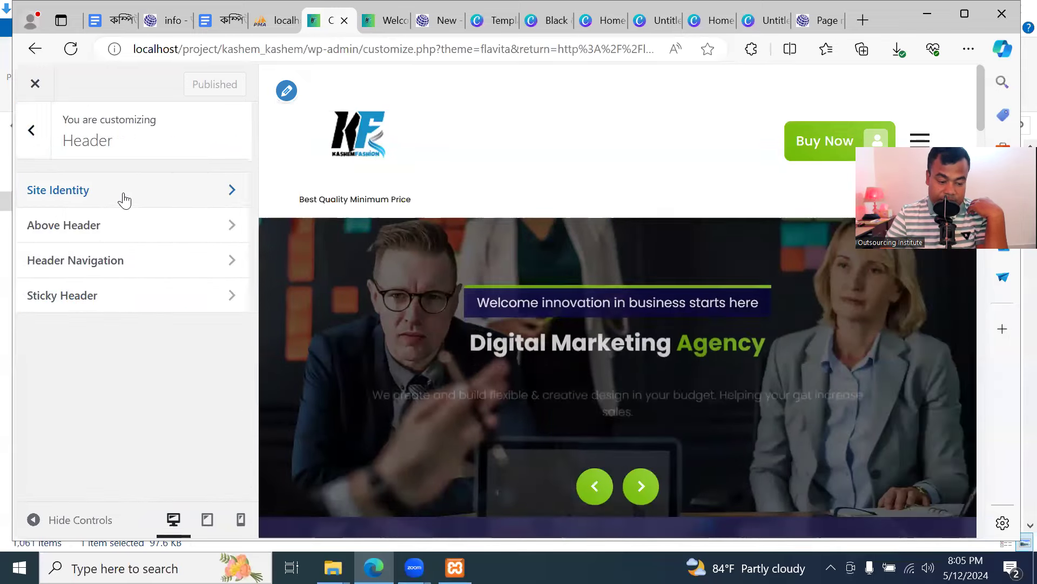
left_click(122, 199)
left_click(34, 130)
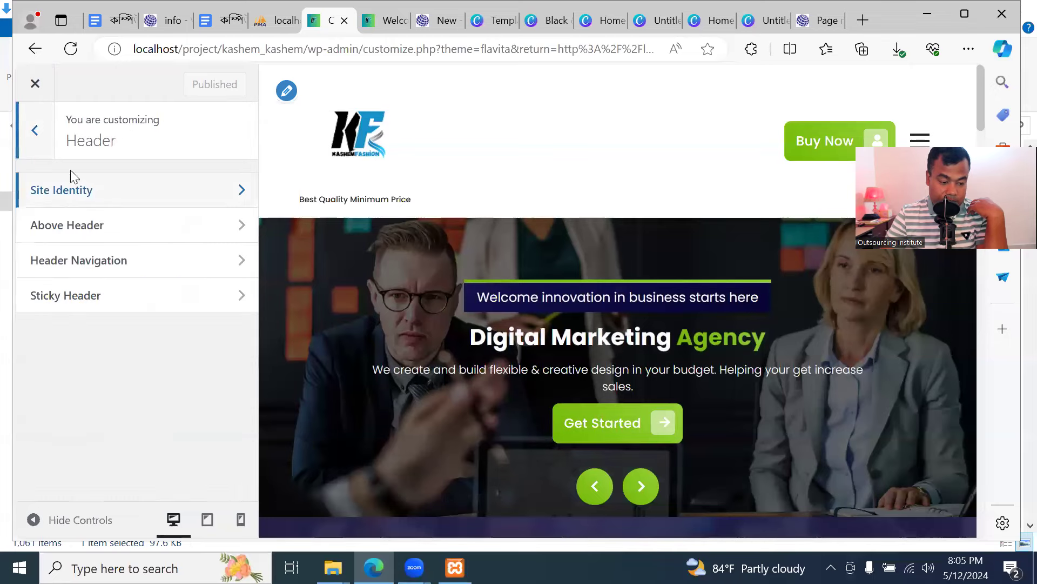
left_click(97, 230)
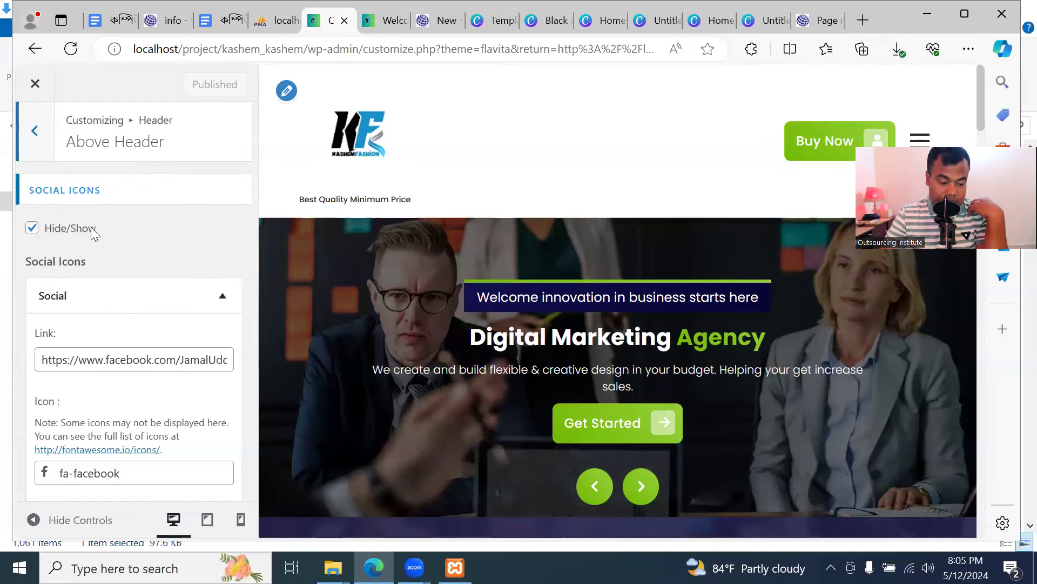
left_click(34, 128)
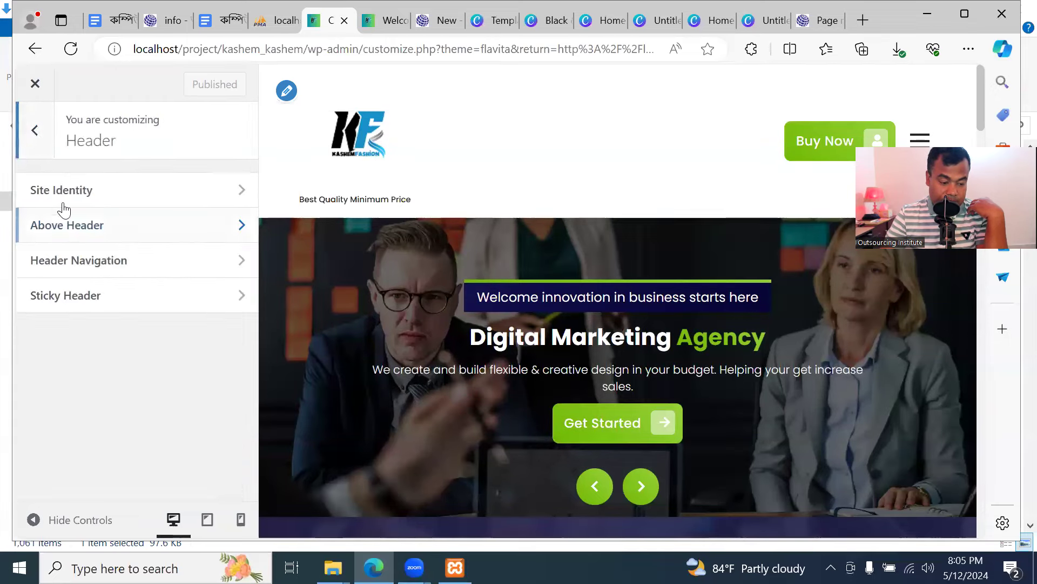
left_click(98, 265)
left_click(31, 138)
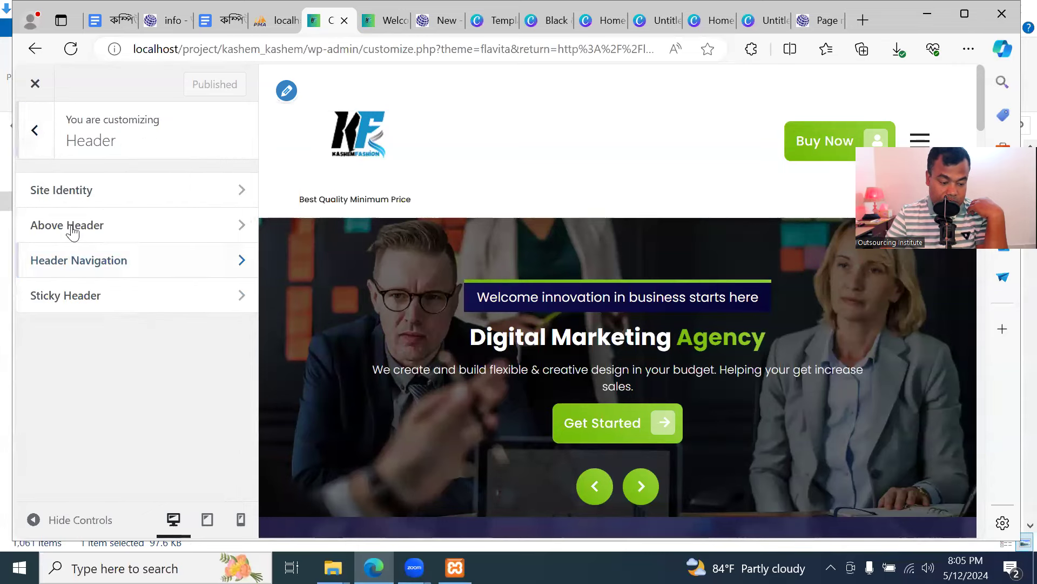
left_click(121, 294)
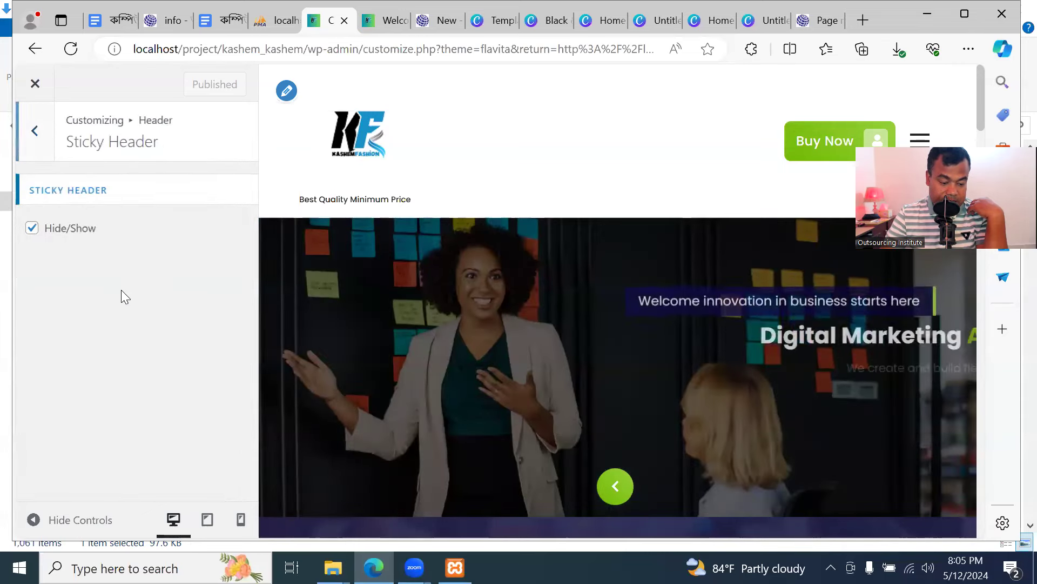
left_click(36, 131)
Close the Customizer and scroll the live front page to check that the header stays pinned
left_click(37, 132)
left_click(47, 82)
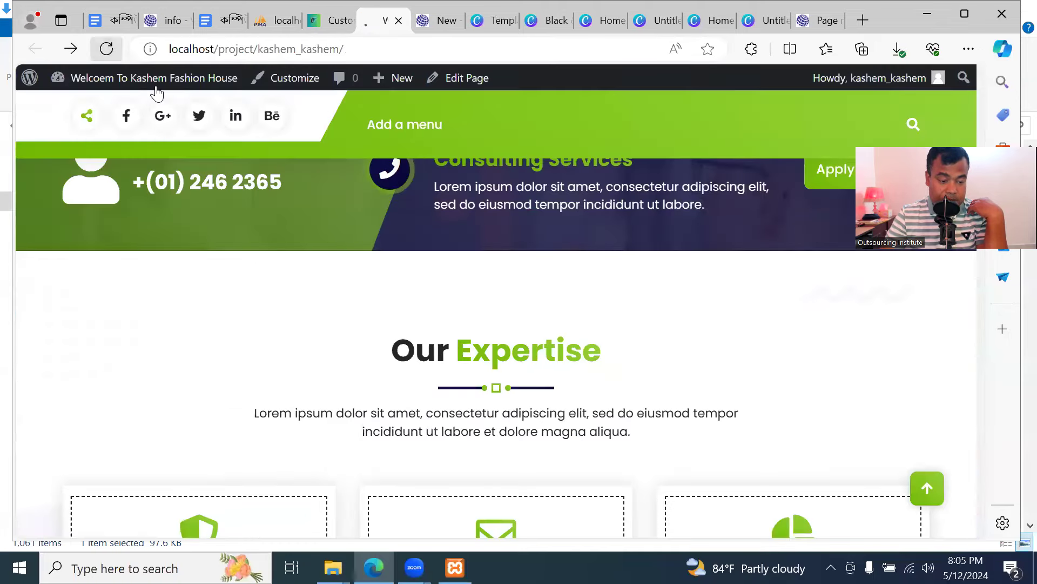
scroll(638, 388, "up", 8)
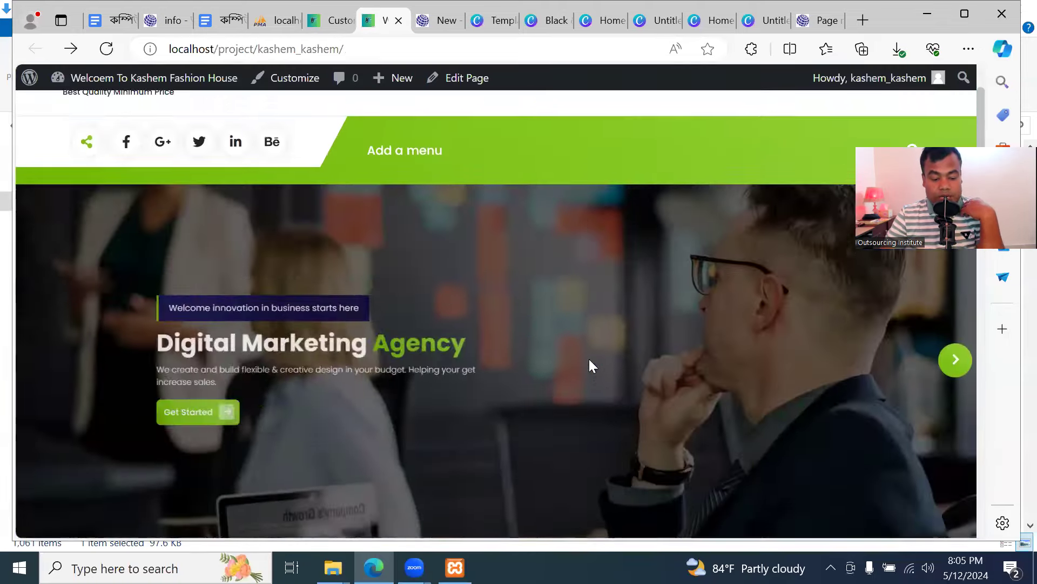
scroll(170, 229, "down", 6)
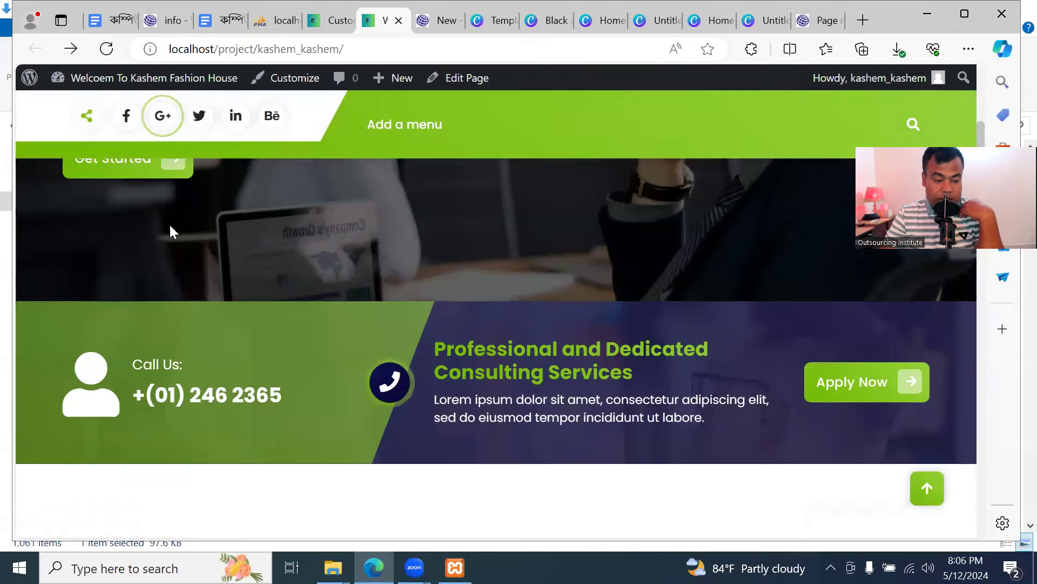
scroll(170, 226, "up", 6)
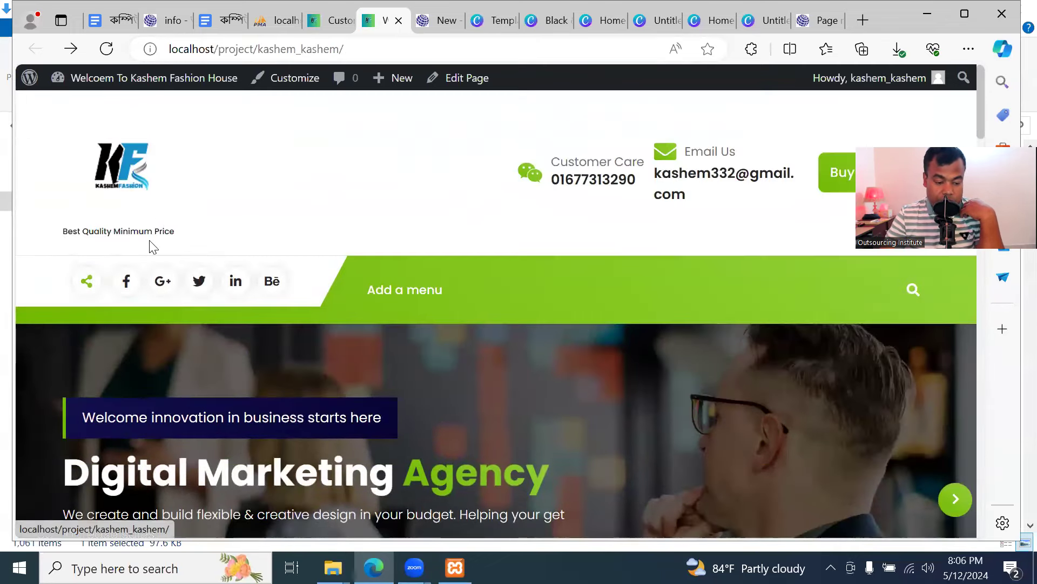
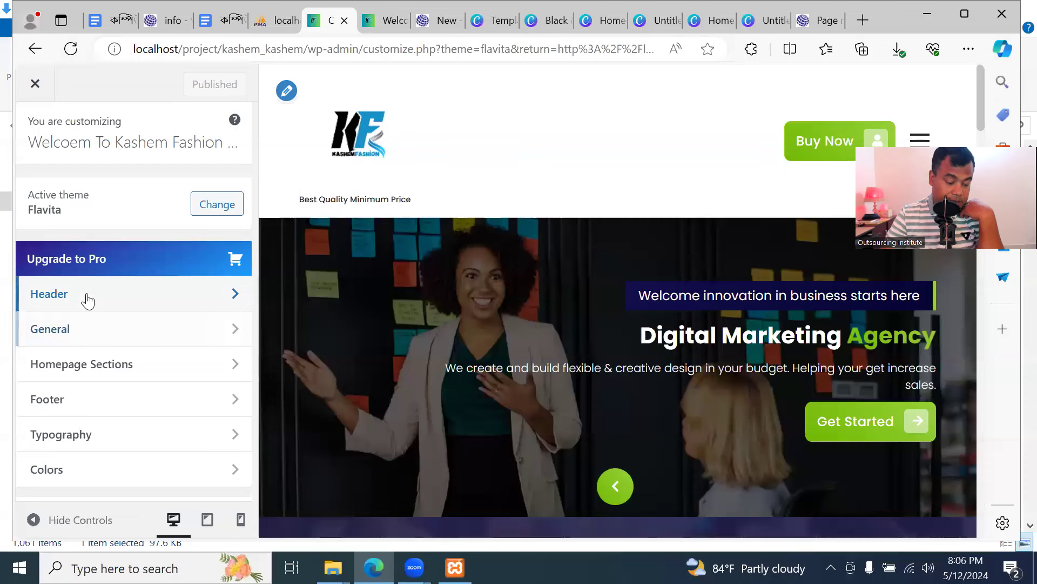
Review the Background, Container Width, Scroller and Breadcrumb options under General settings
left_click(92, 328)
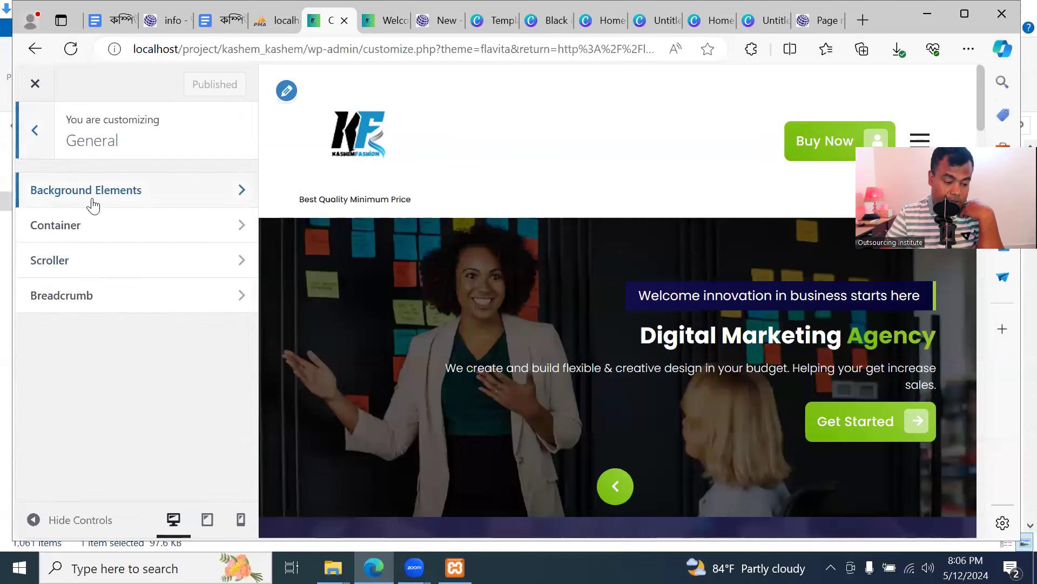
left_click(166, 193)
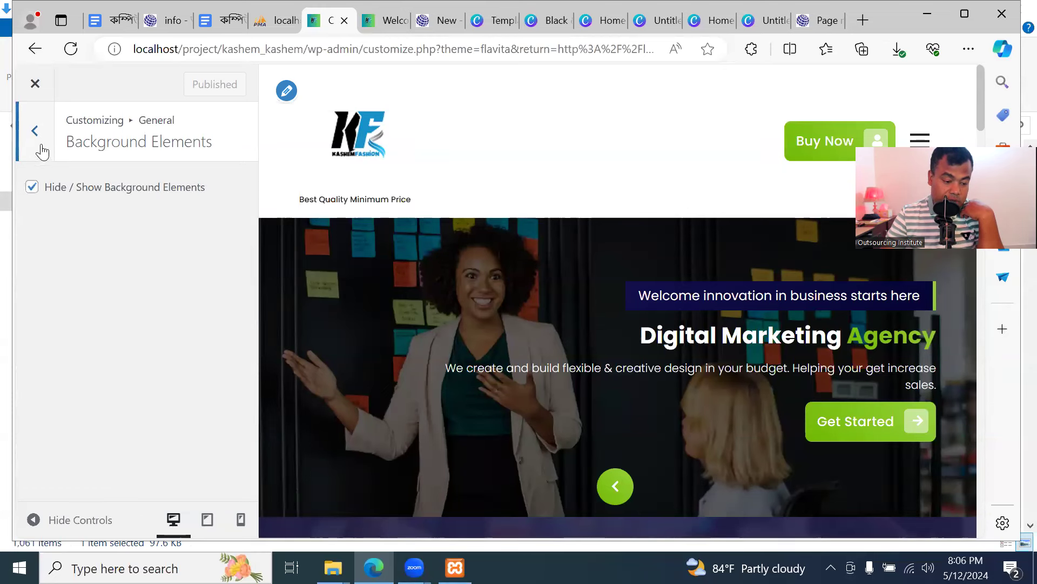
left_click(35, 131)
left_click(114, 226)
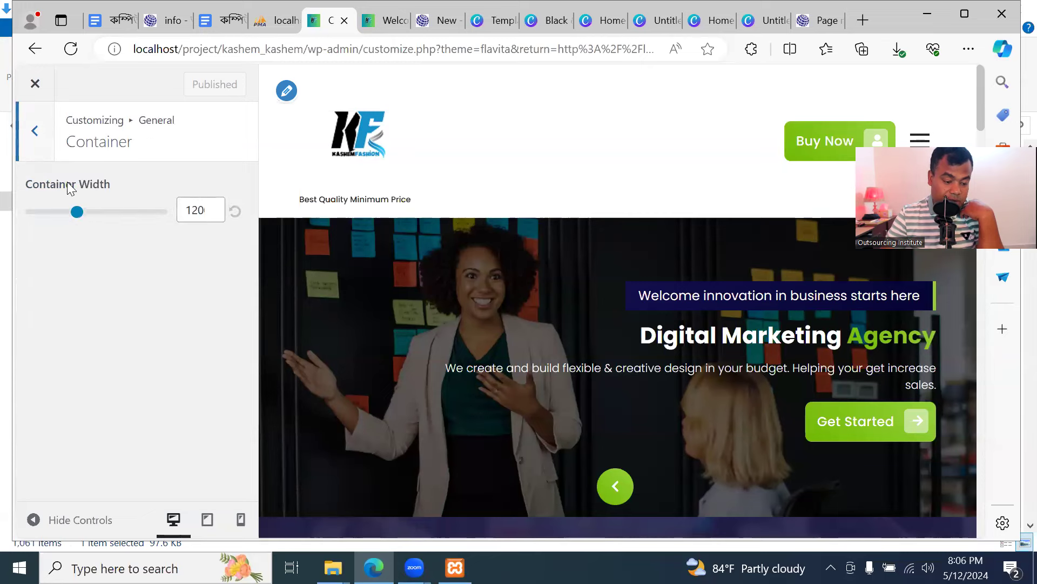
left_click(34, 136)
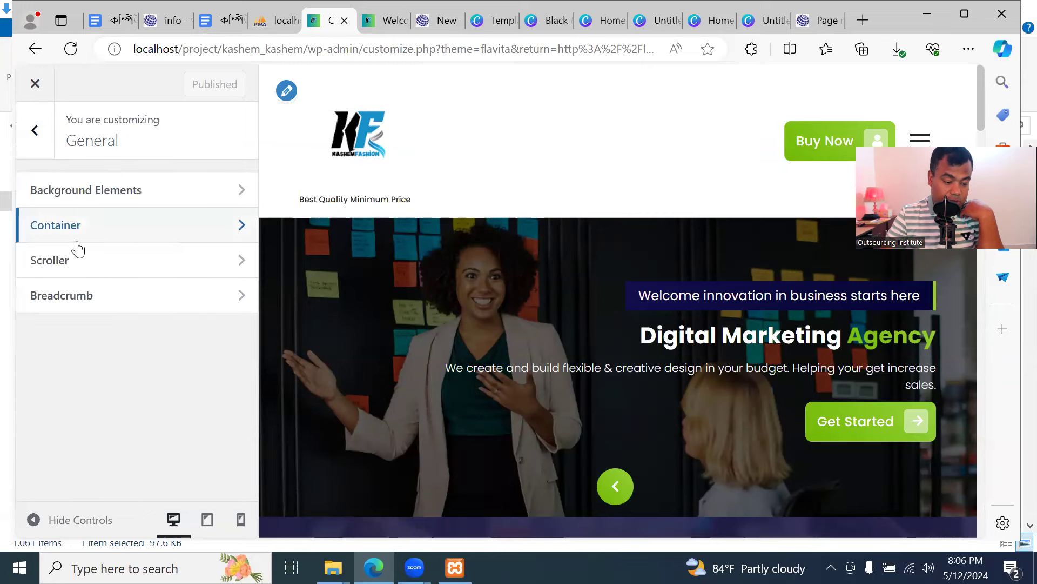
left_click(77, 268)
left_click(34, 135)
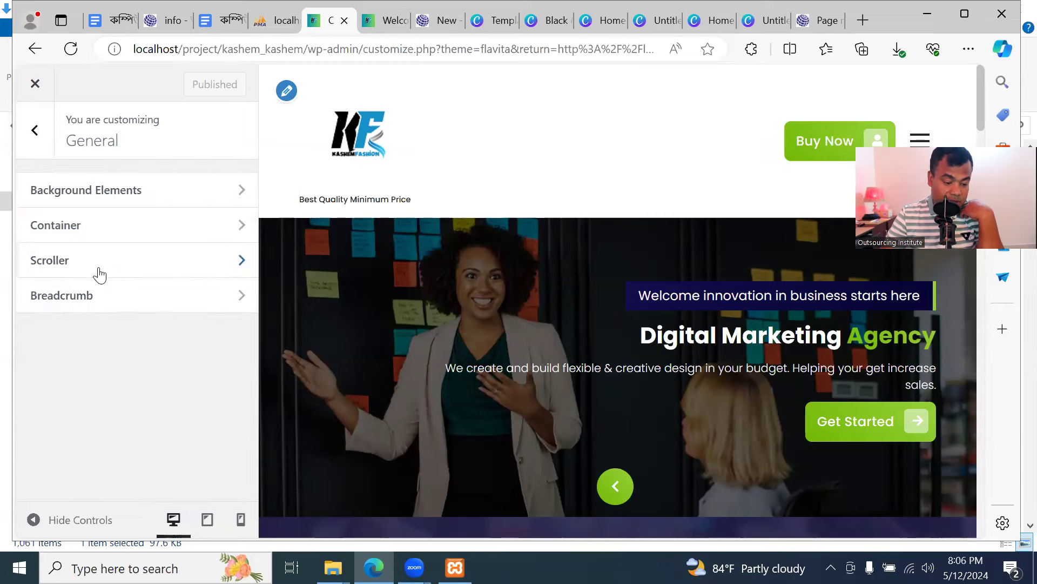
left_click(108, 295)
scroll(199, 354, "down", 2)
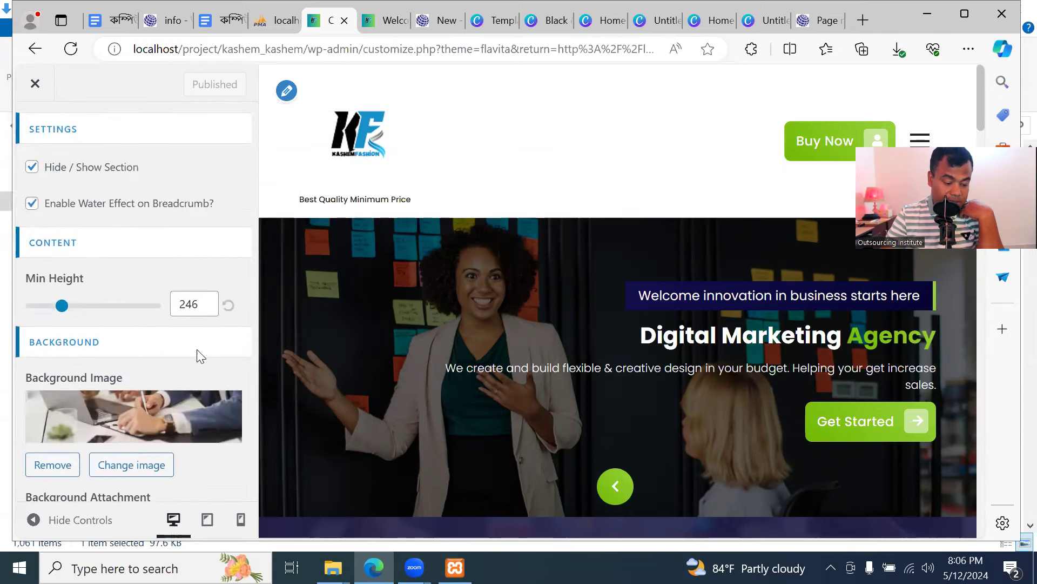
scroll(199, 354, "up", 2)
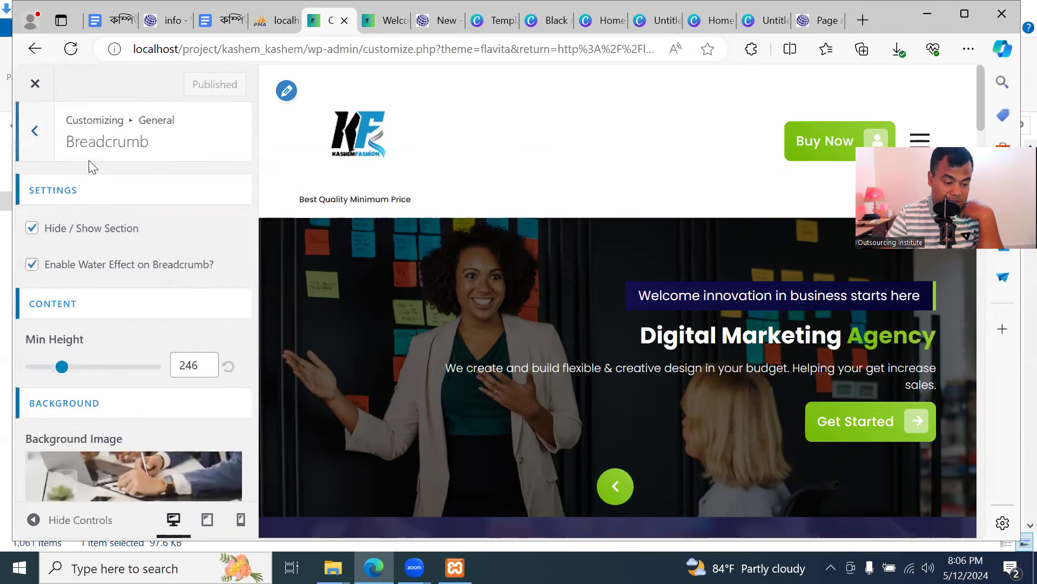
left_click(37, 138)
left_click(36, 132)
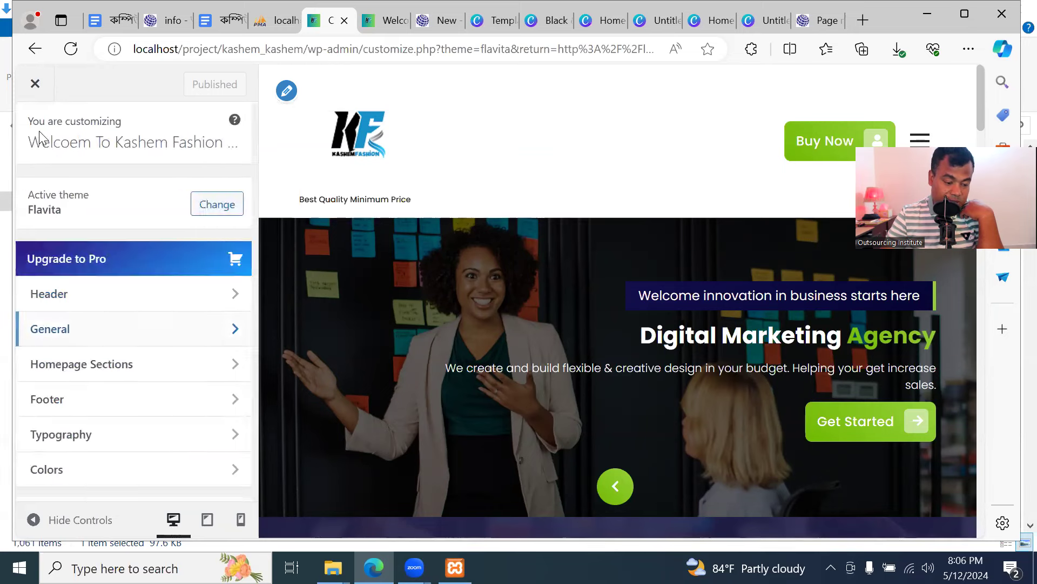
Open Homepage Sections > Slider Section, expand the first slide and select its title
scroll(184, 349, "down", 1)
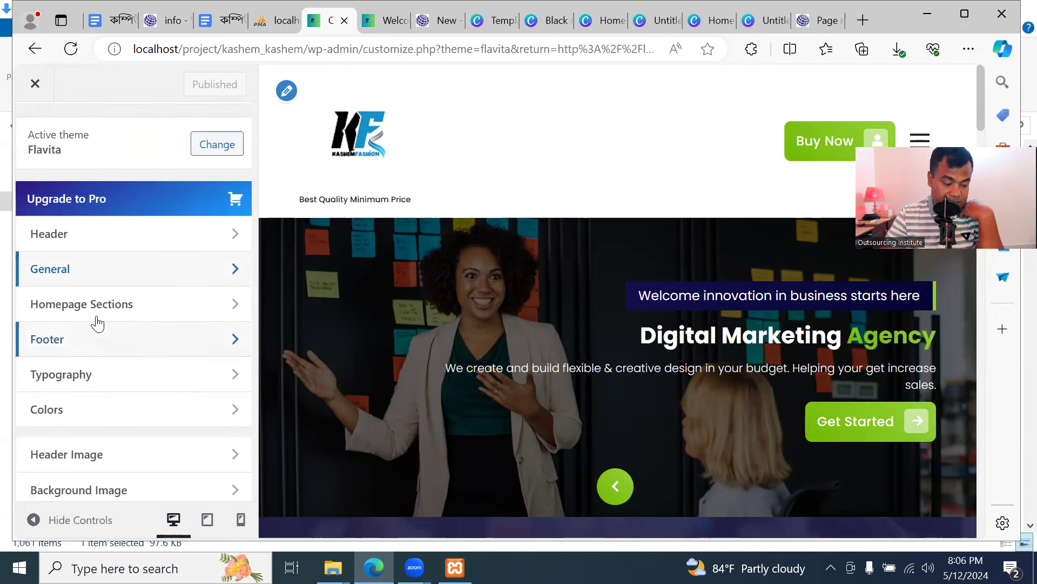
left_click(175, 315)
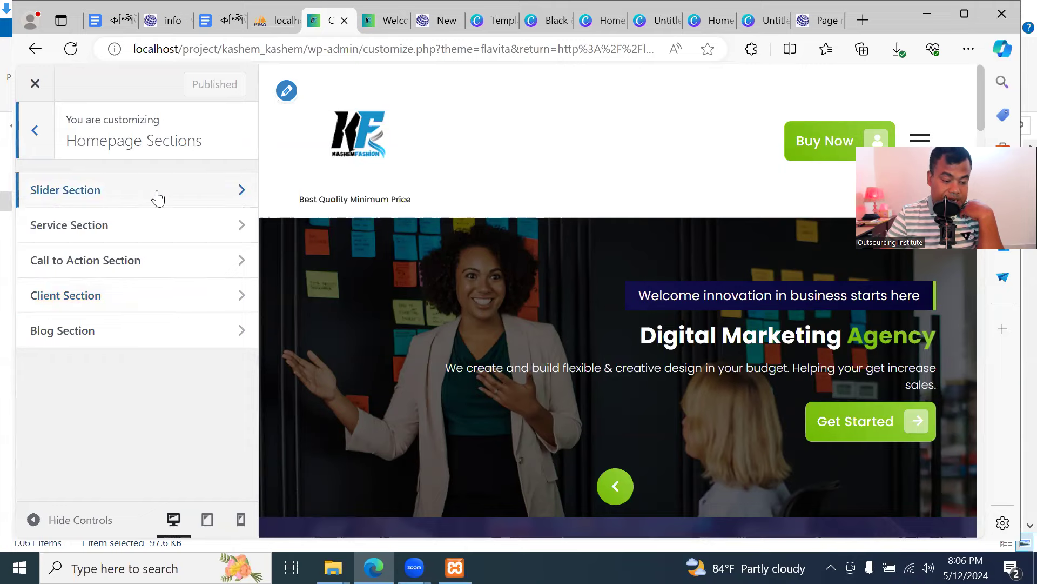
left_click(206, 194)
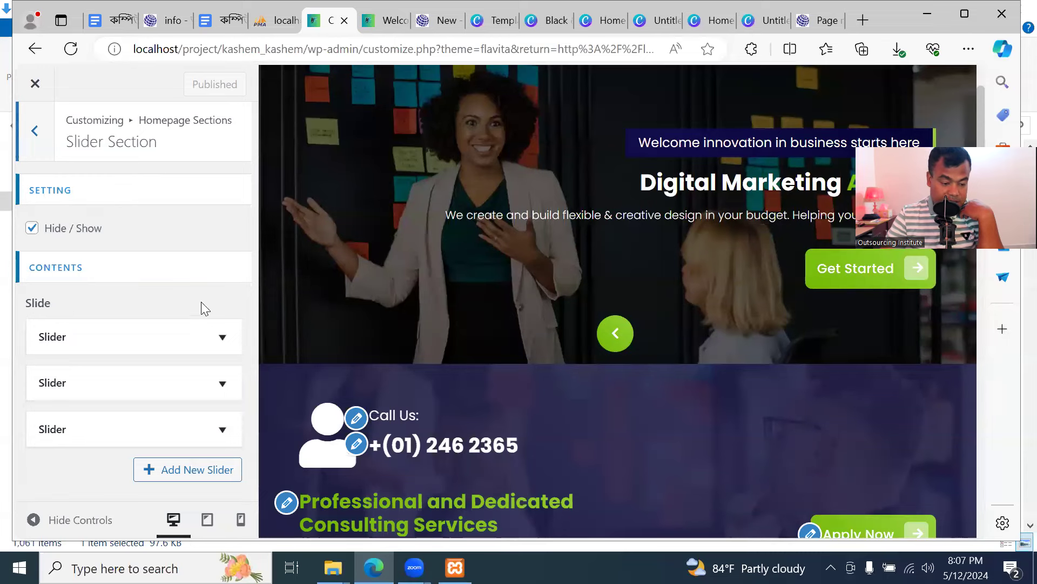
scroll(167, 324, "down", 1)
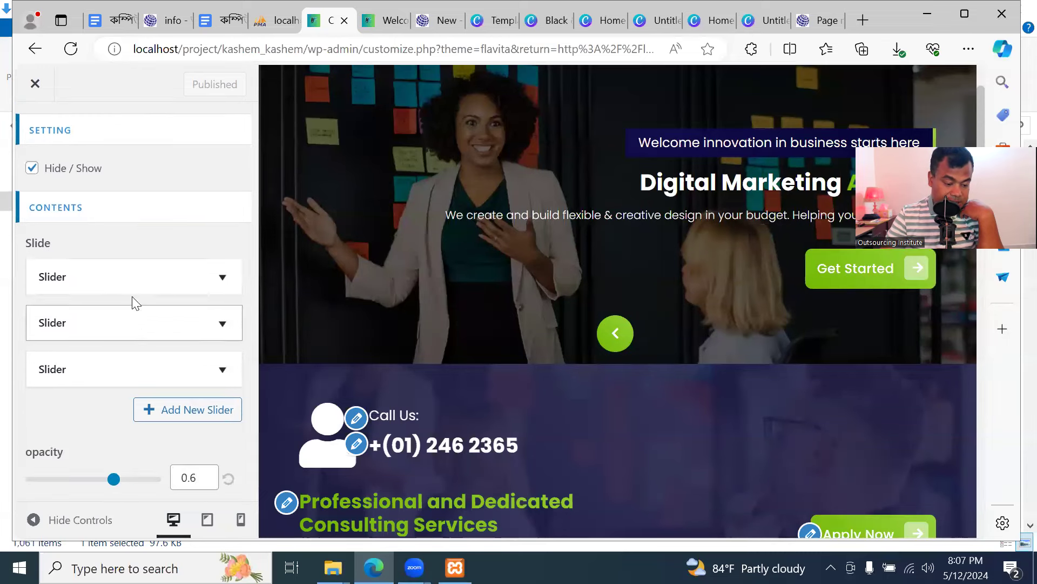
left_click(209, 277)
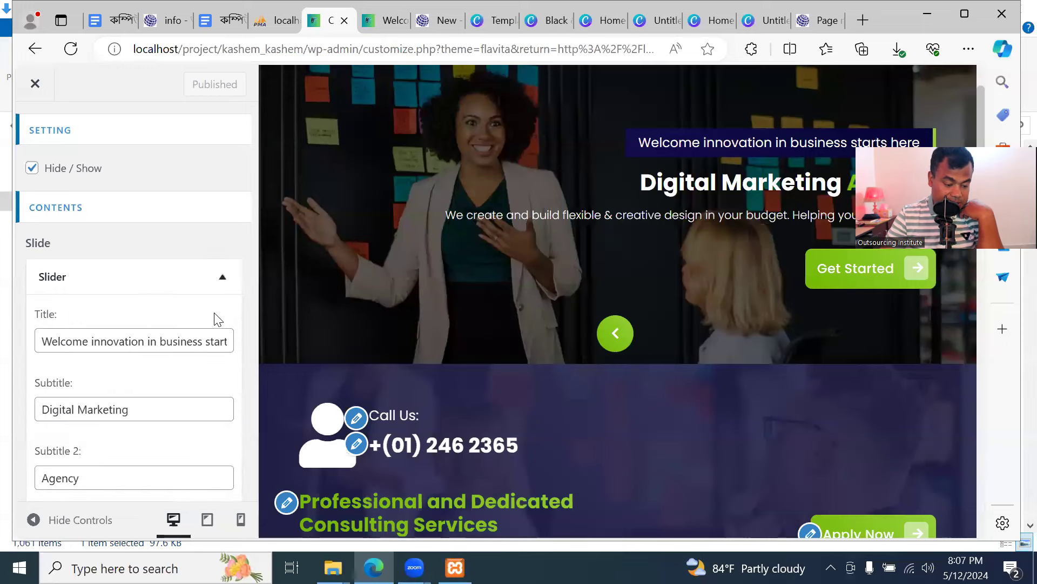
scroll(216, 318, "down", 2)
scroll(216, 319, "up", 2)
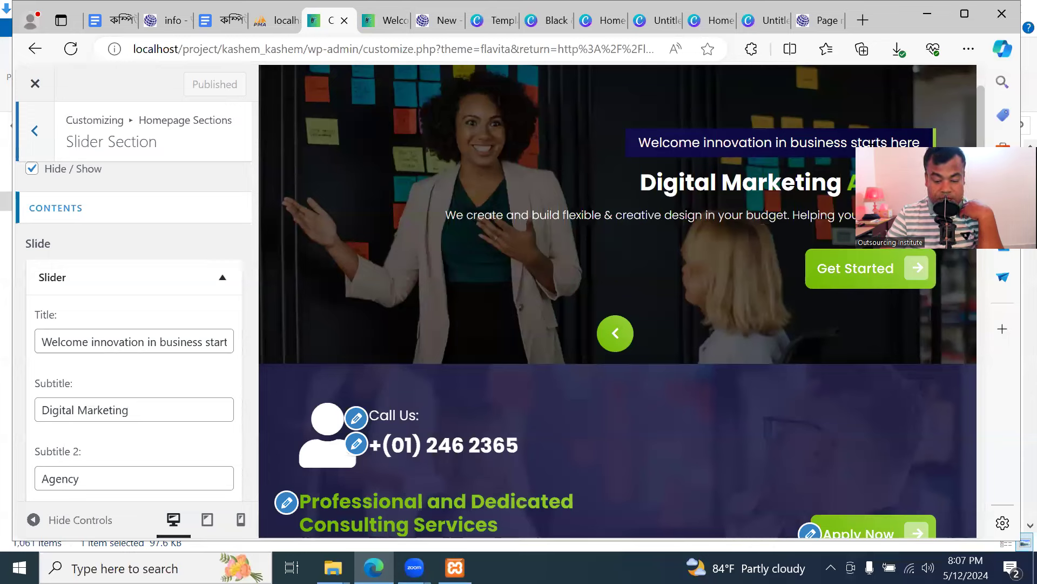
left_click(184, 340)
Retitle the first slide 'Welcome to kashem Fashion', publish it and check the live homepage
key("ctrl+a")
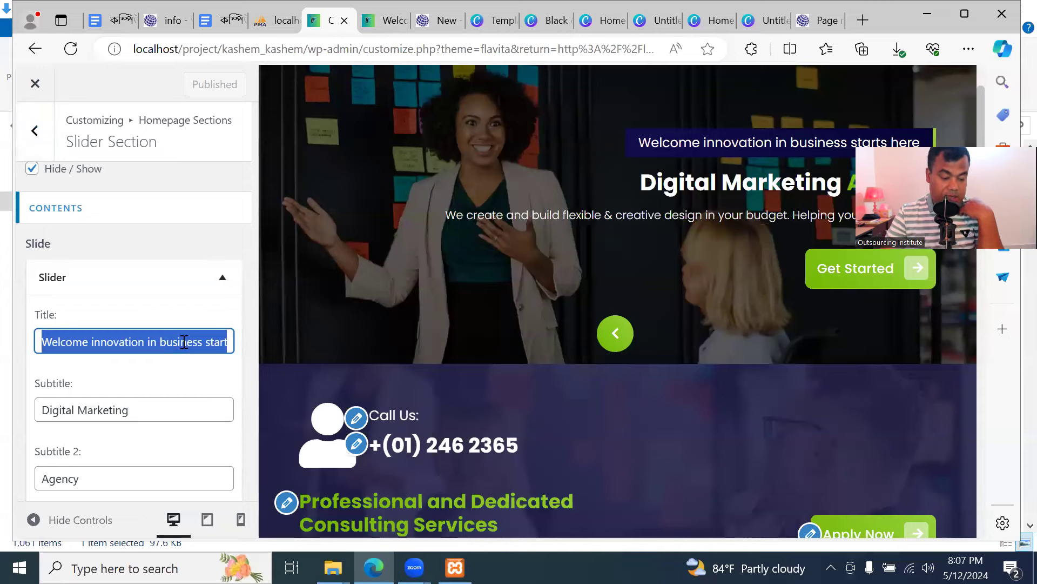
type("Welcome to")
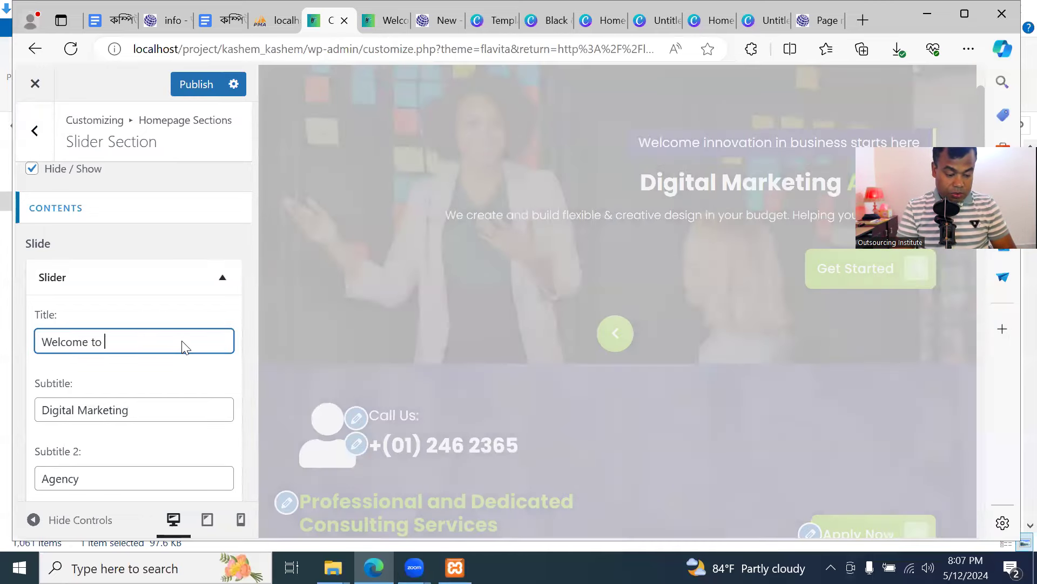
type(" kashem Fashion")
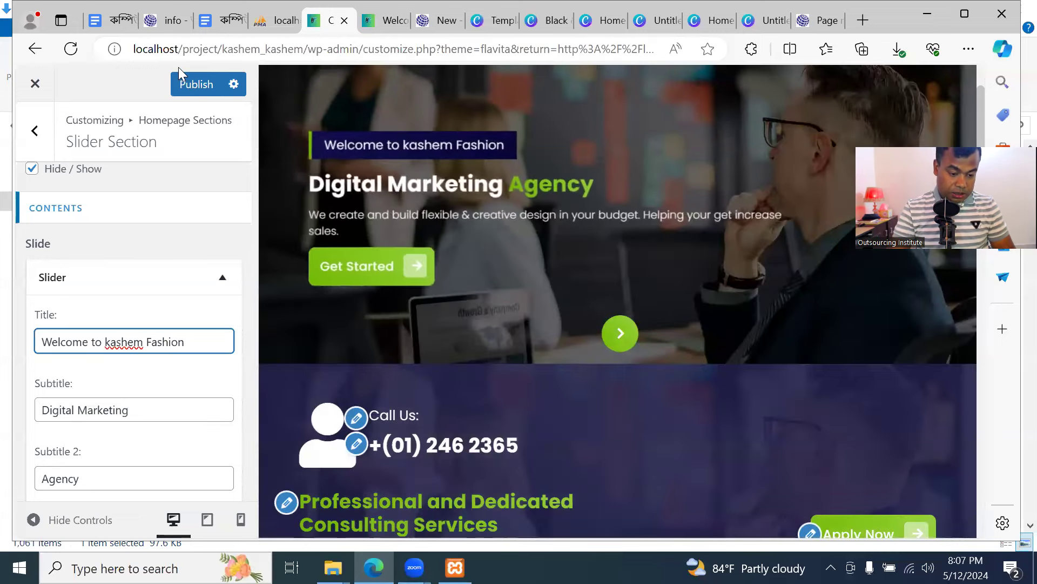
left_click(200, 84)
left_click(378, 20)
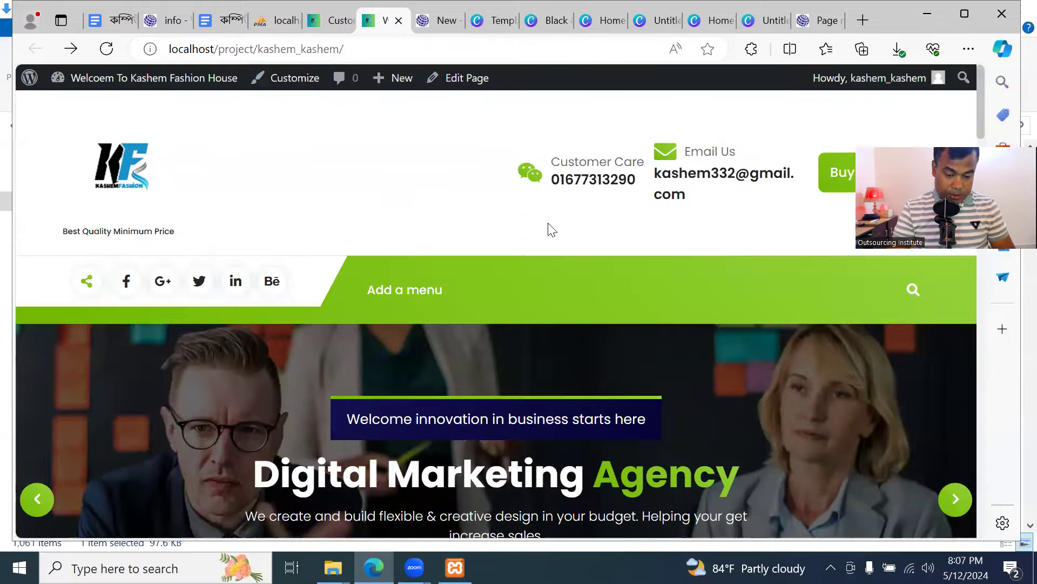
scroll(559, 270, "down", 3)
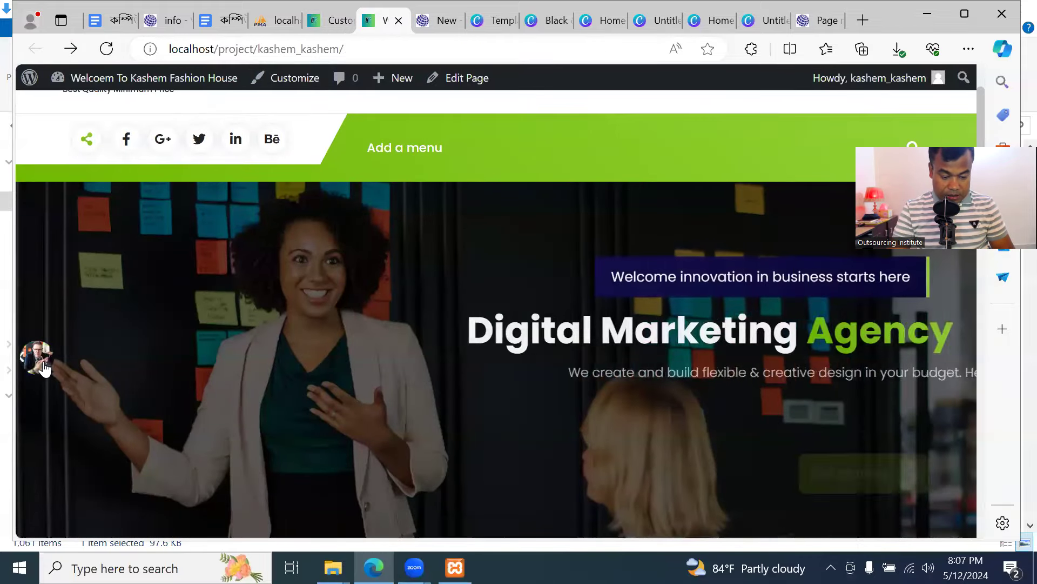
left_click(41, 361)
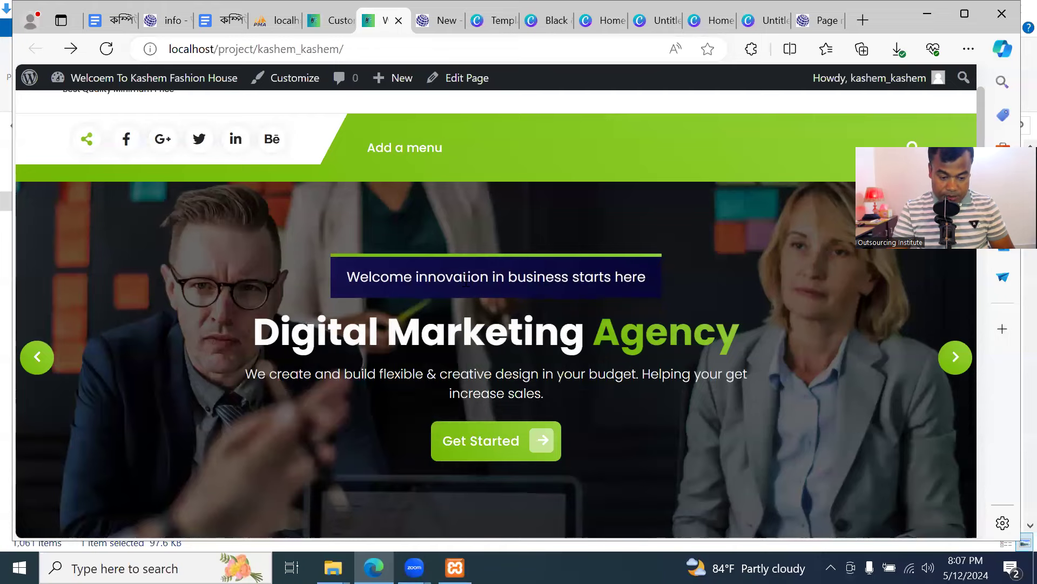
left_click(106, 49)
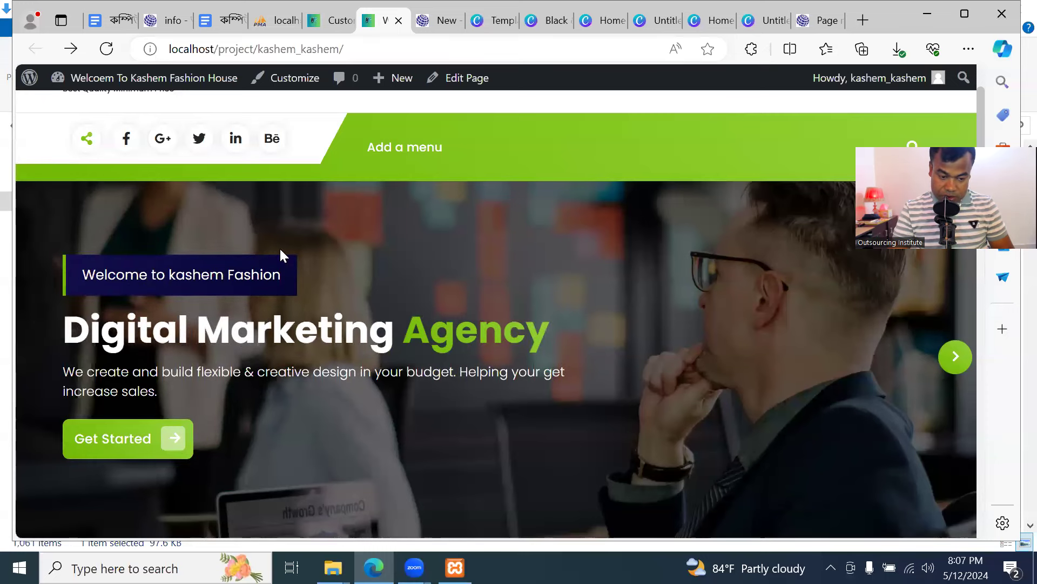
left_click(326, 21)
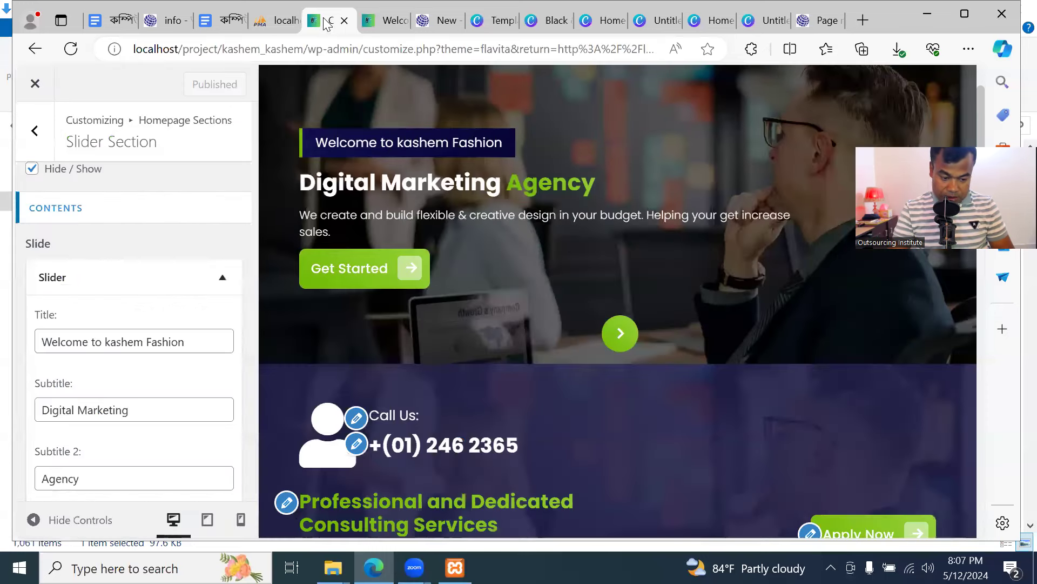
Complete the title as 'Welcome to kashem Fashion House', publish, and confirm on the reloaded homepage
left_click(203, 336)
type("House")
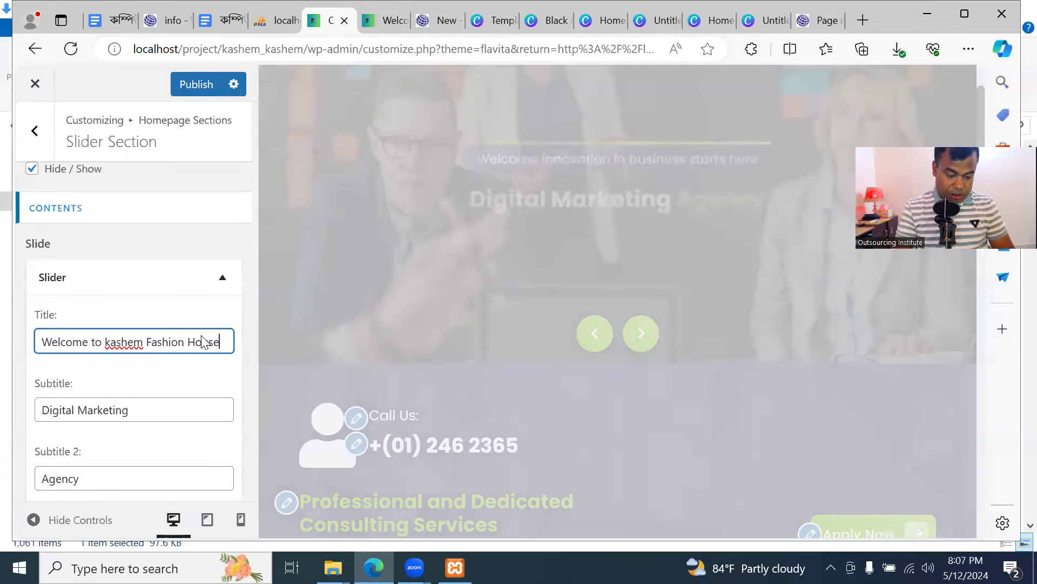
left_click(197, 84)
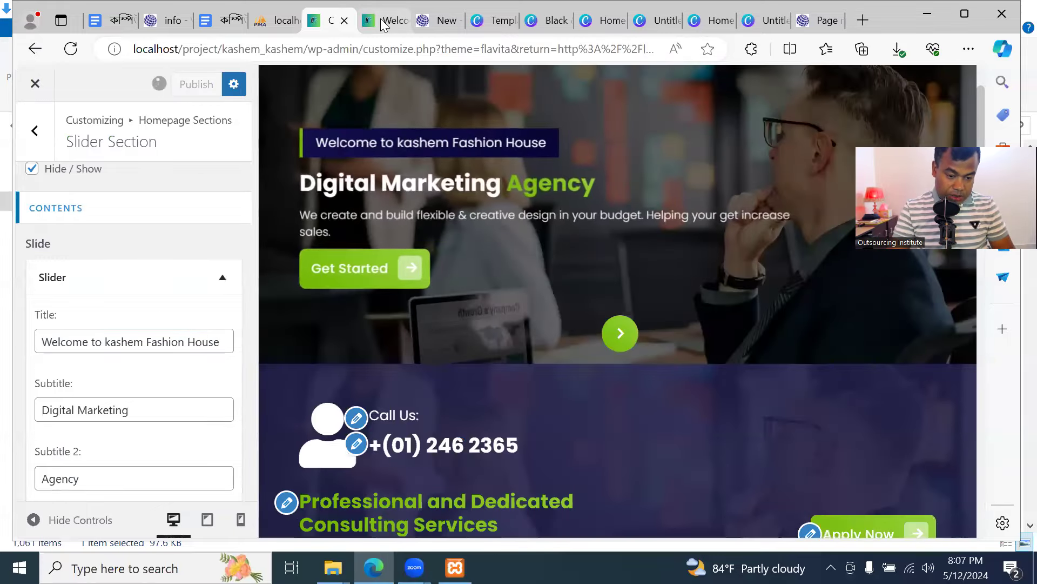
left_click(384, 22)
left_click(113, 52)
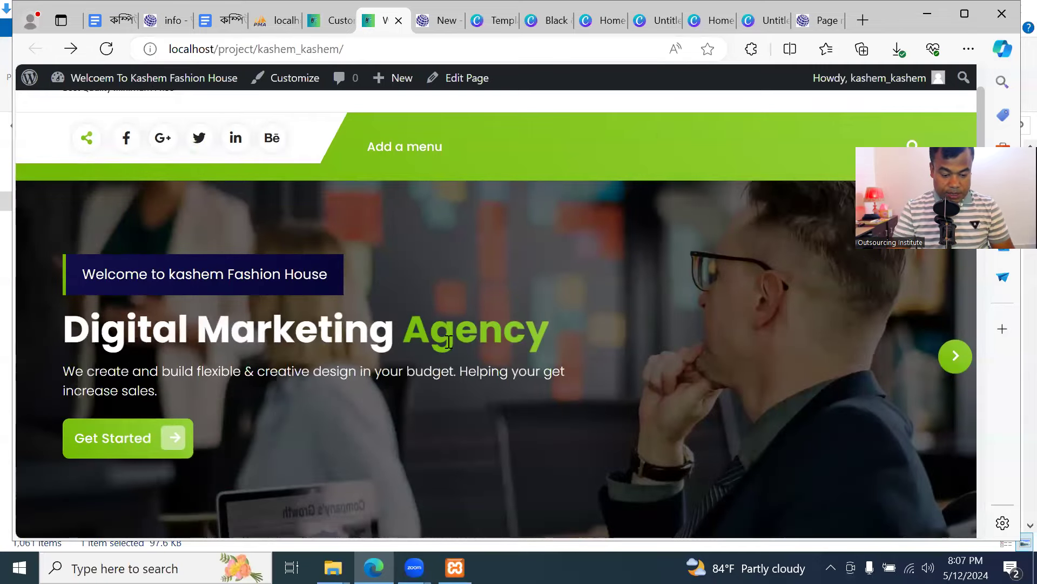
left_click(335, 22)
scroll(178, 399, "down", 1)
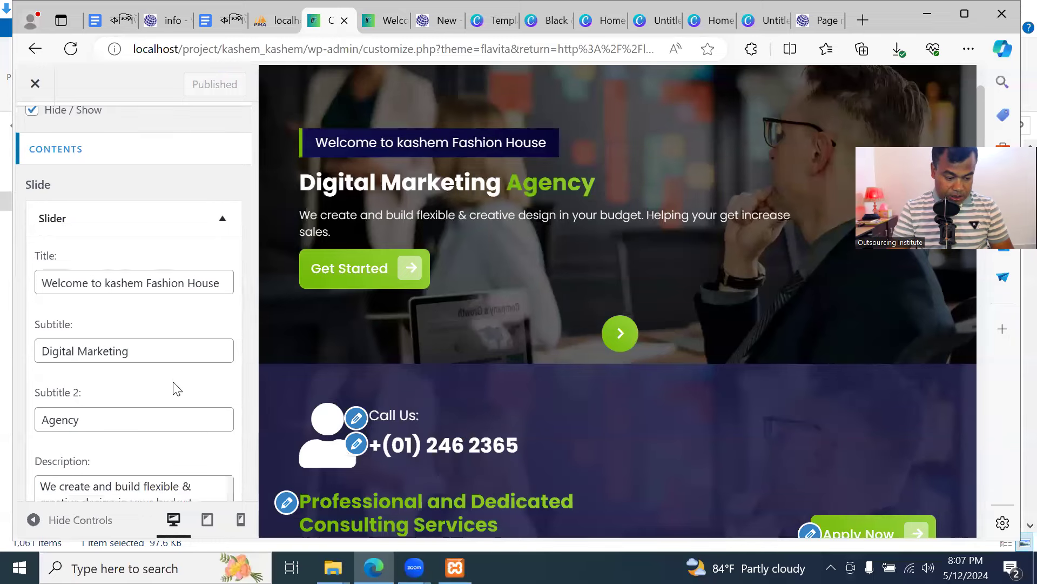
left_click(141, 349)
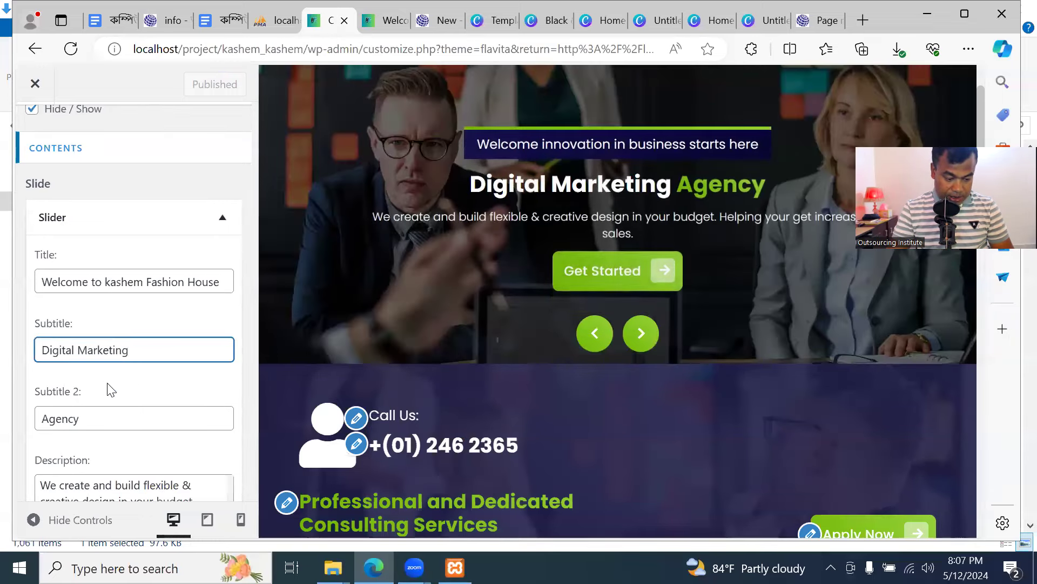
Change the slide subtitles from 'Digital Marketing' / 'Agency' to 'Quality Product' / 'Minimum Price'
left_click_drag(150, 349, 27, 348)
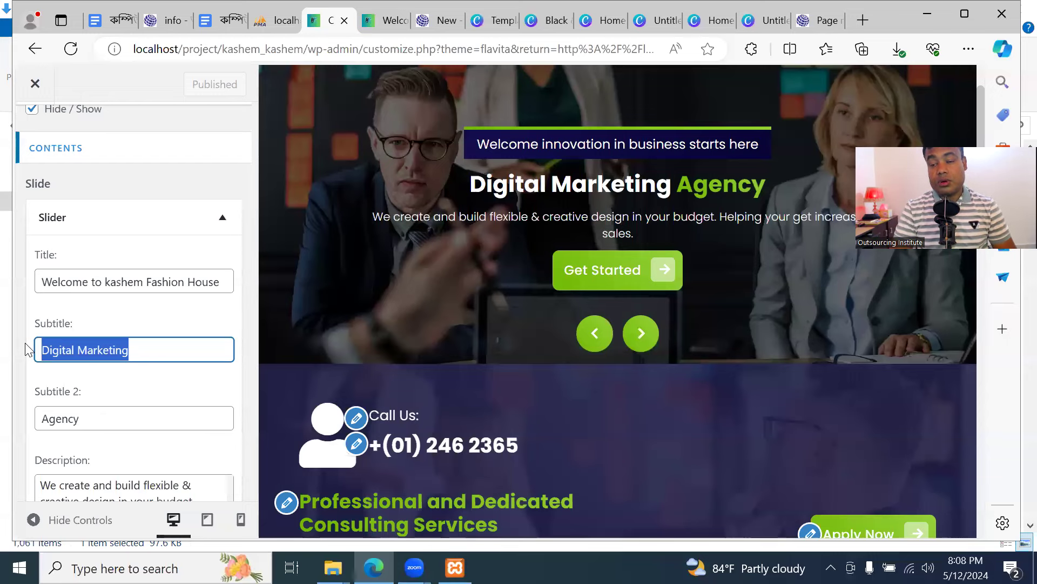
type("Q")
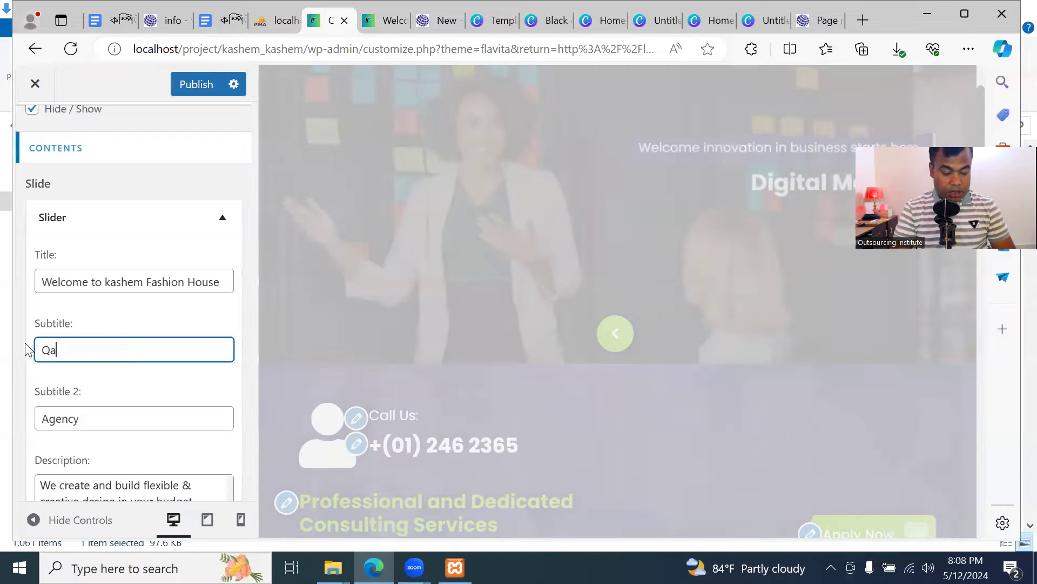
type("uality P")
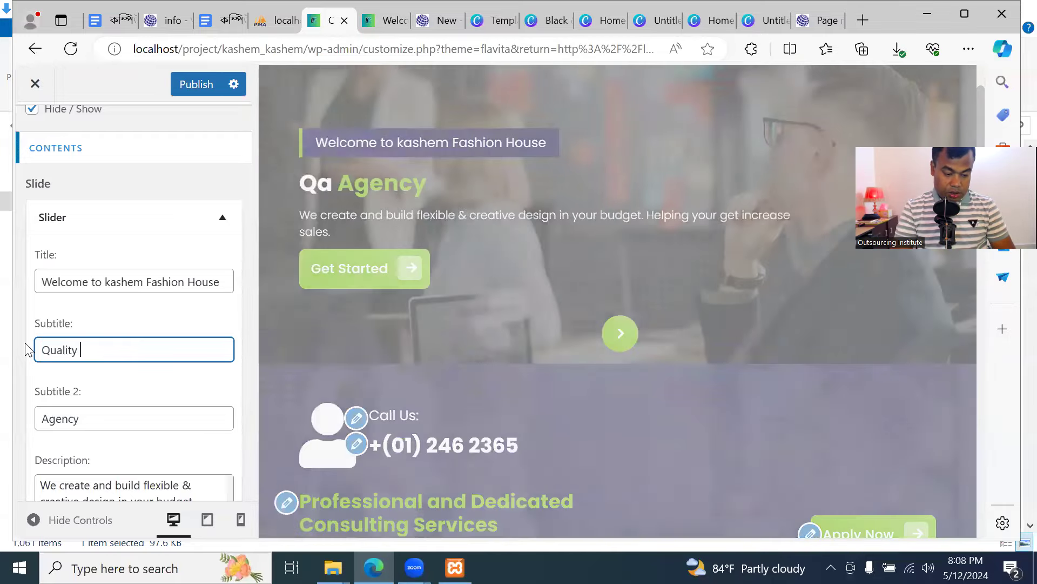
type("roduct")
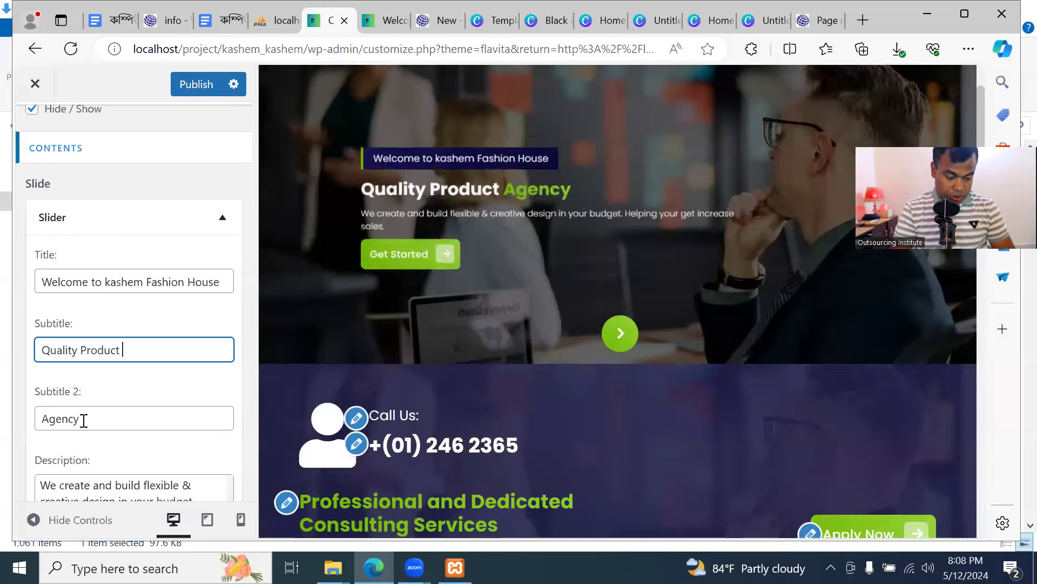
double_click(108, 419)
key("BackSpace")
type("Minimum Price")
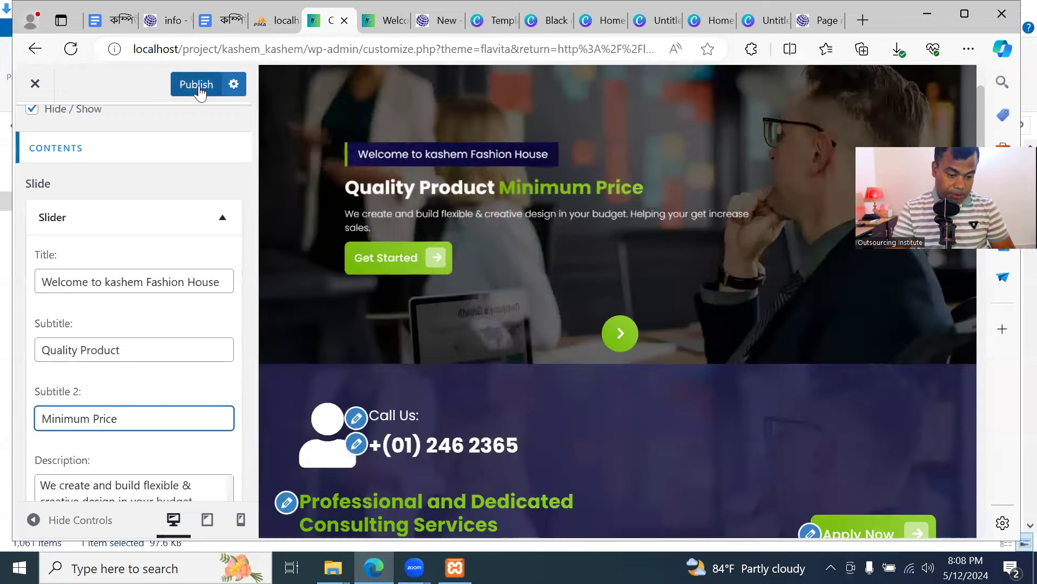
Publish the new headline and view the Quality Product slide on the reloaded homepage
left_click(195, 83)
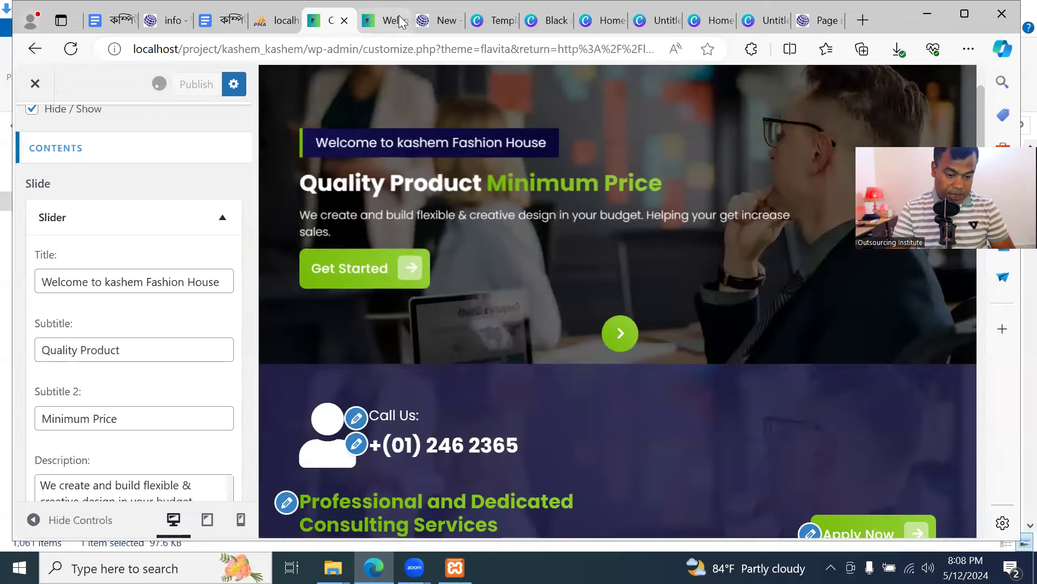
left_click(402, 22)
left_click(110, 49)
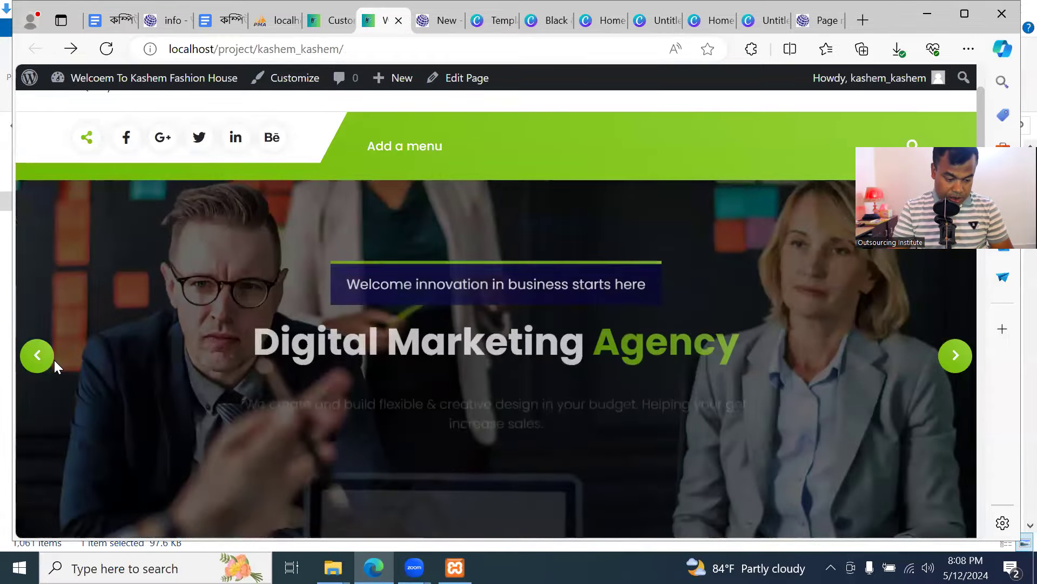
left_click(47, 361)
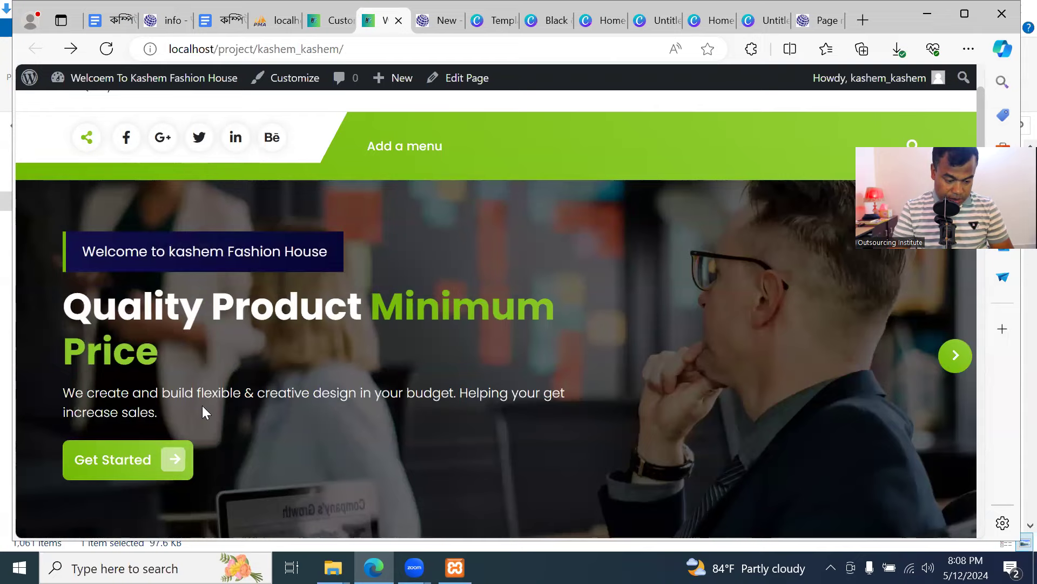
left_click(329, 21)
scroll(178, 423, "down", 2)
Replace the slide description with 'We produce all kinds of quality garments for kids ladies and gents. only for elegent custermer'
left_click(206, 381)
key("ctrl+a")
type("we")
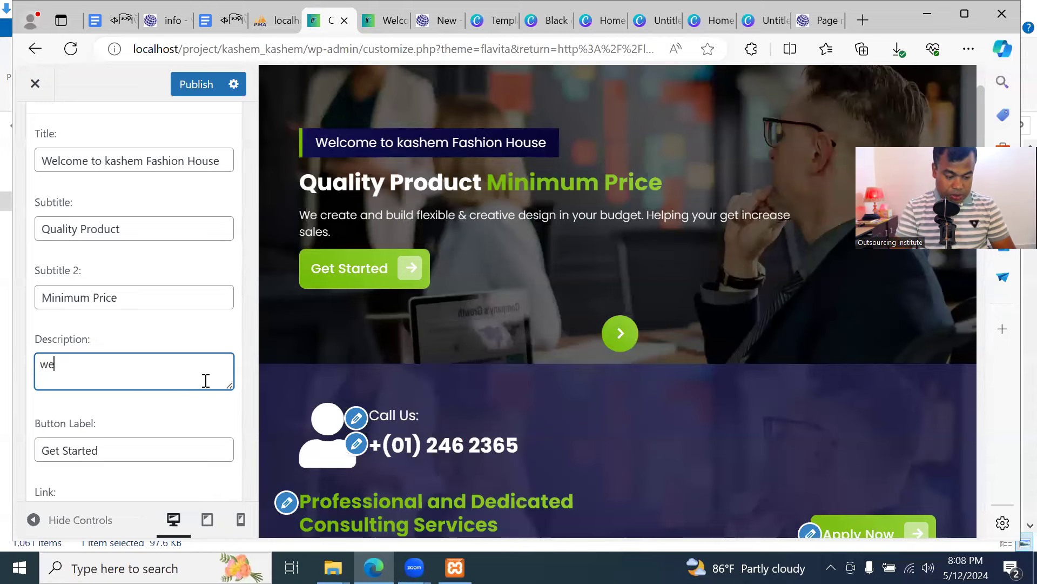
type("W")
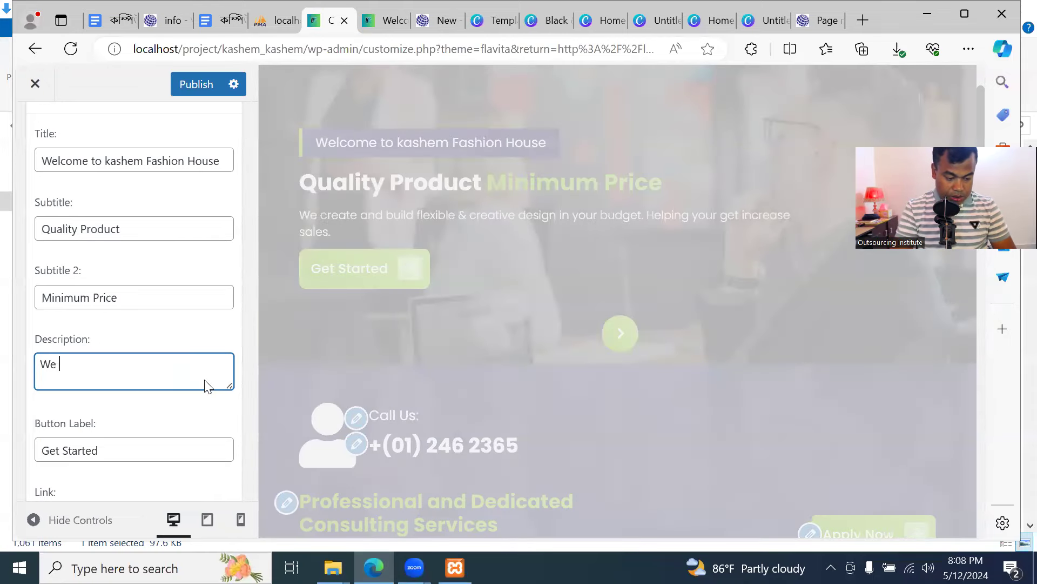
type("e produce all kinds of quality")
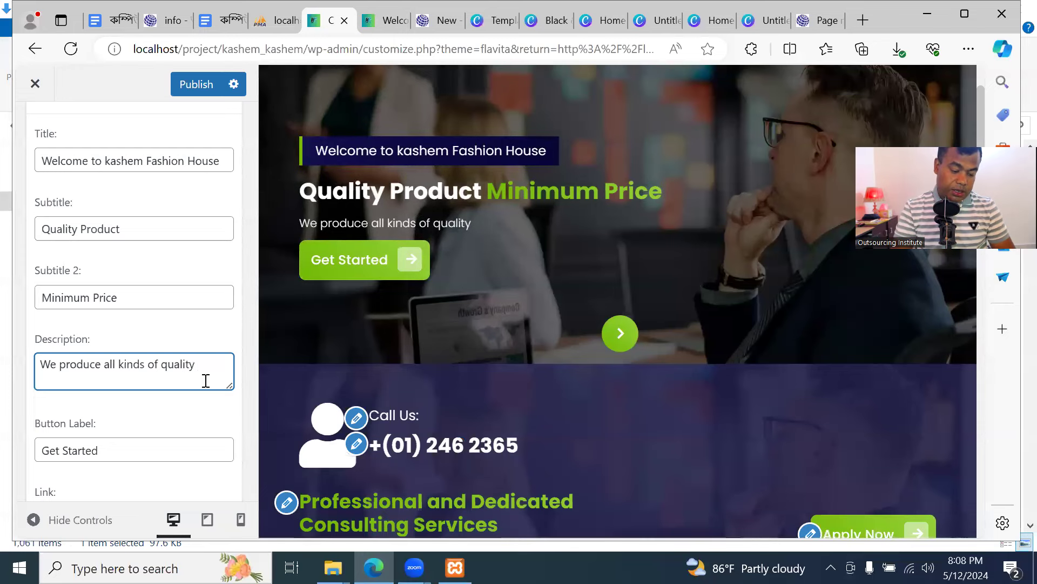
type("gare")
key("BackSpace")
type("ments")
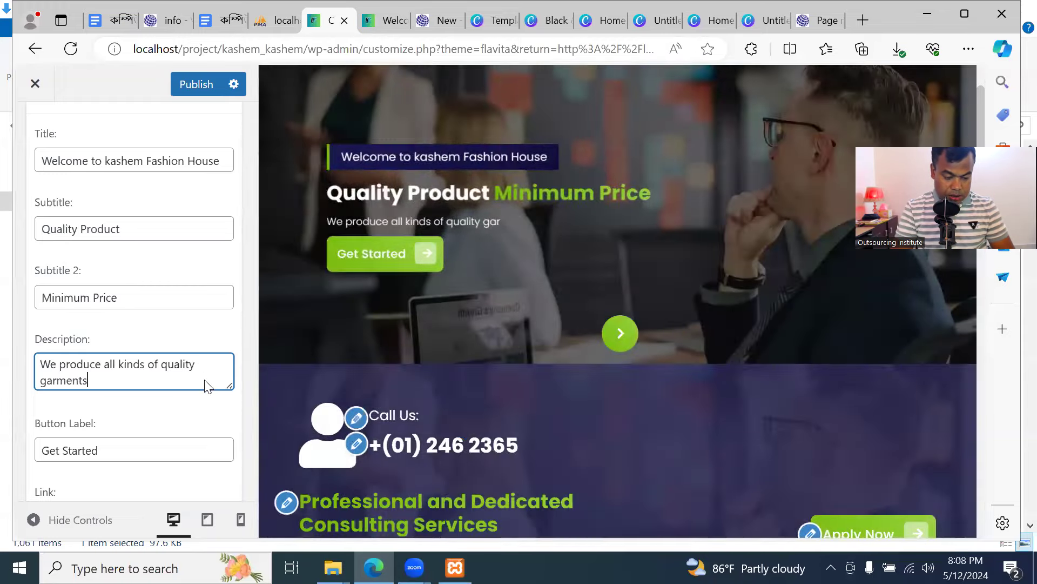
type(" or ")
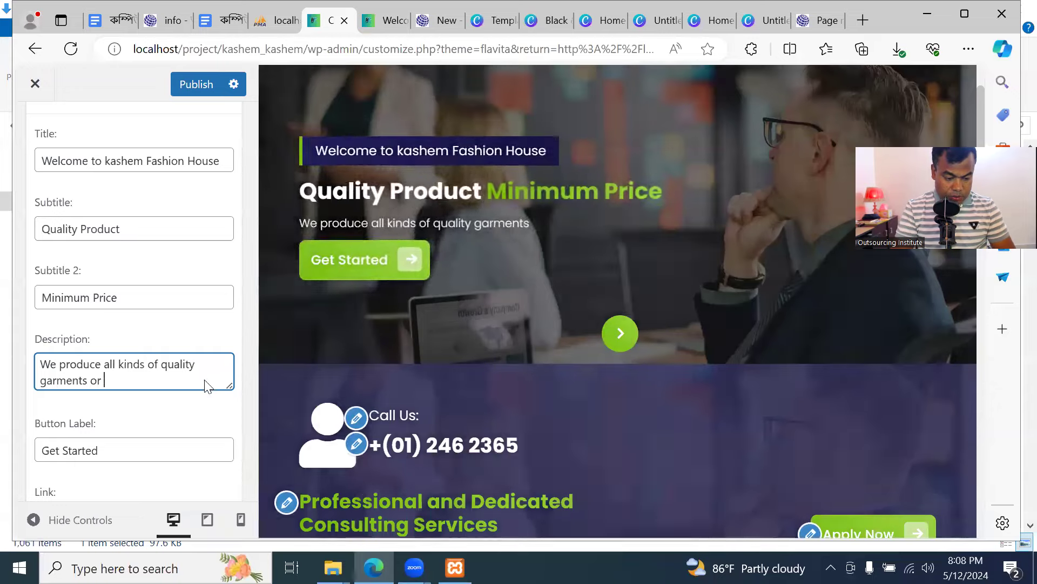
type("kids ladies and gents. on")
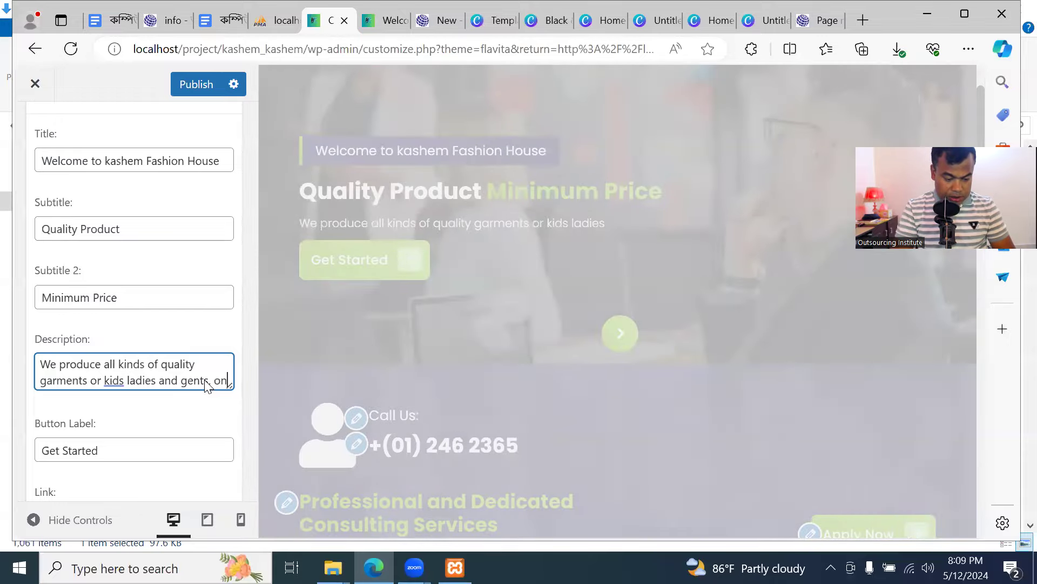
type("ly for elegent custermers.")
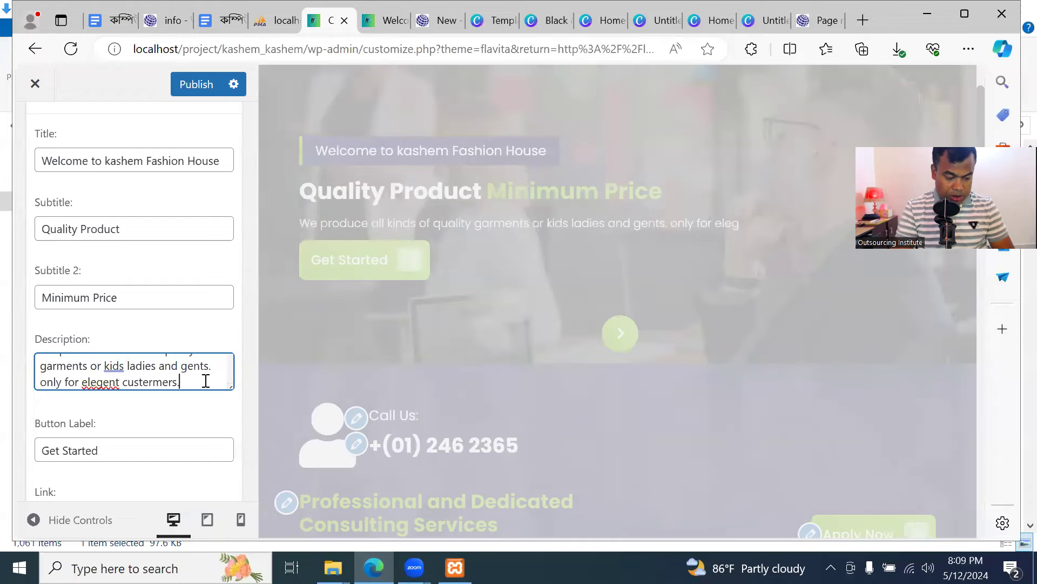
Select the slide's 'Get Started' button label text after a quick look at the live site
scroll(104, 398, "down", 1)
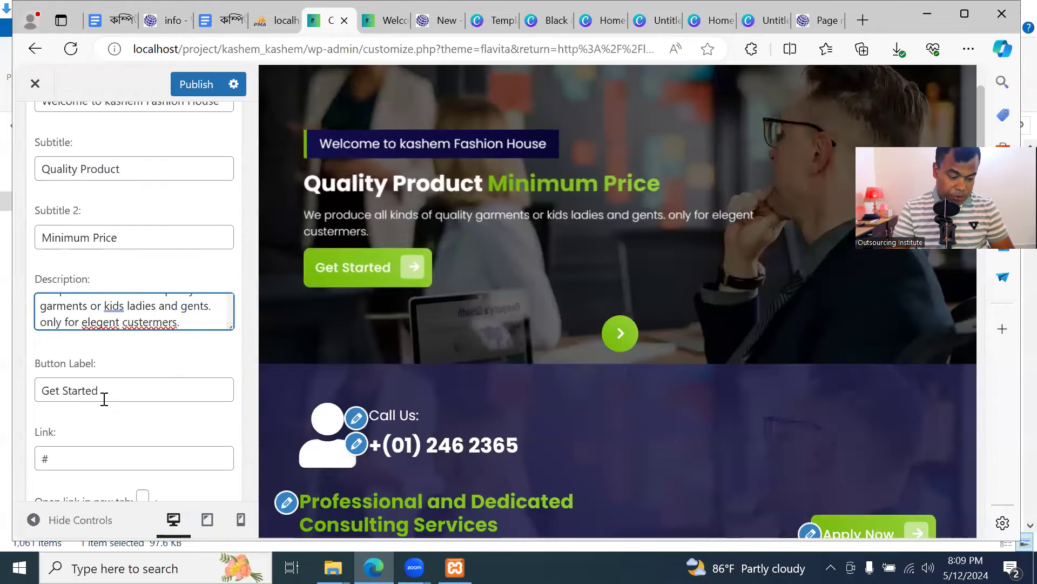
left_click(135, 385)
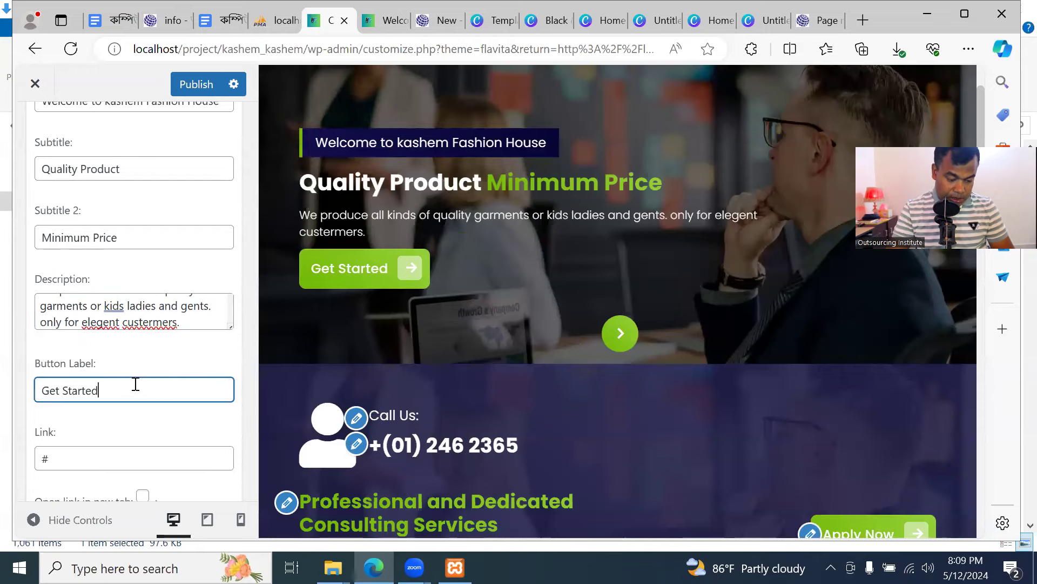
left_click(383, 20)
scroll(147, 404, "down", 2)
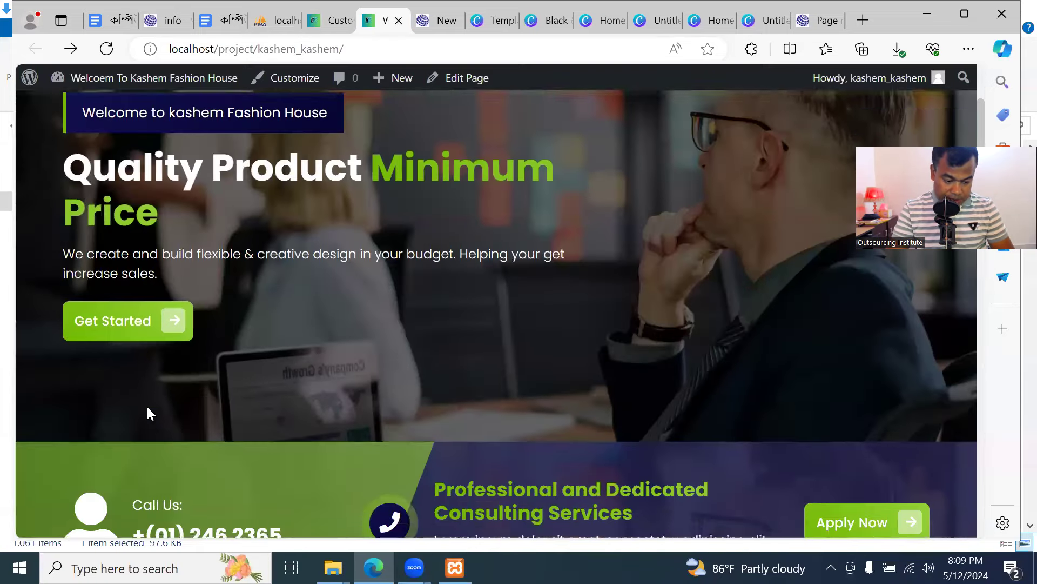
left_click(330, 20)
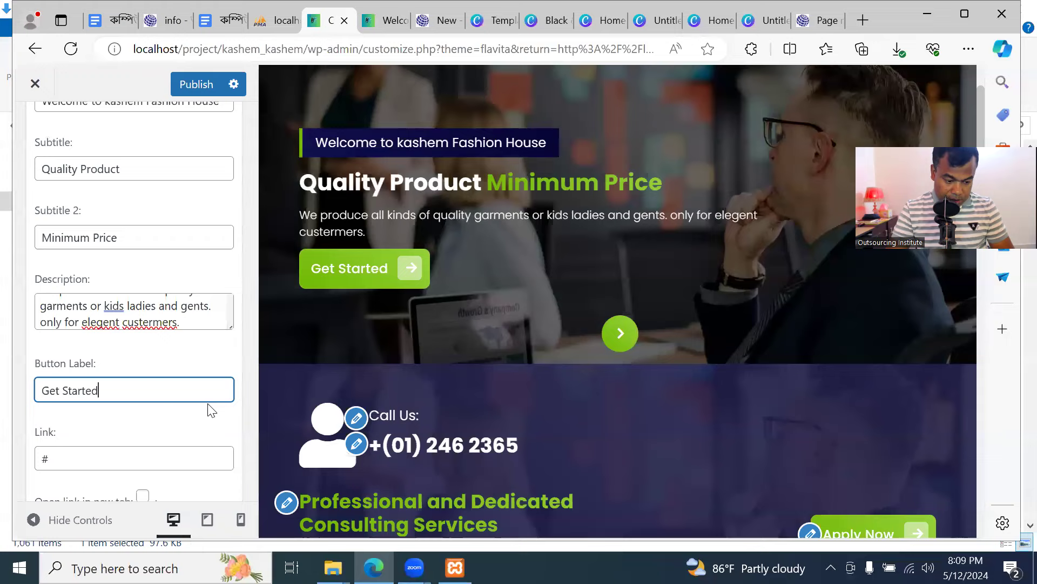
left_click_drag(160, 393, 5, 381)
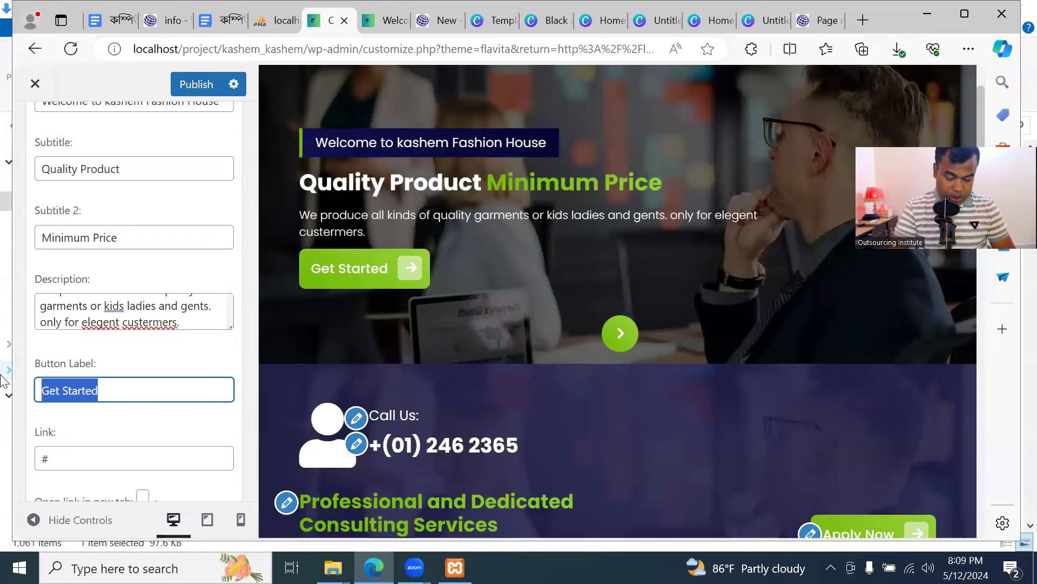
Enter 'Shop Now' as the first slide's button label, then view the live homepage
type("Shop Now")
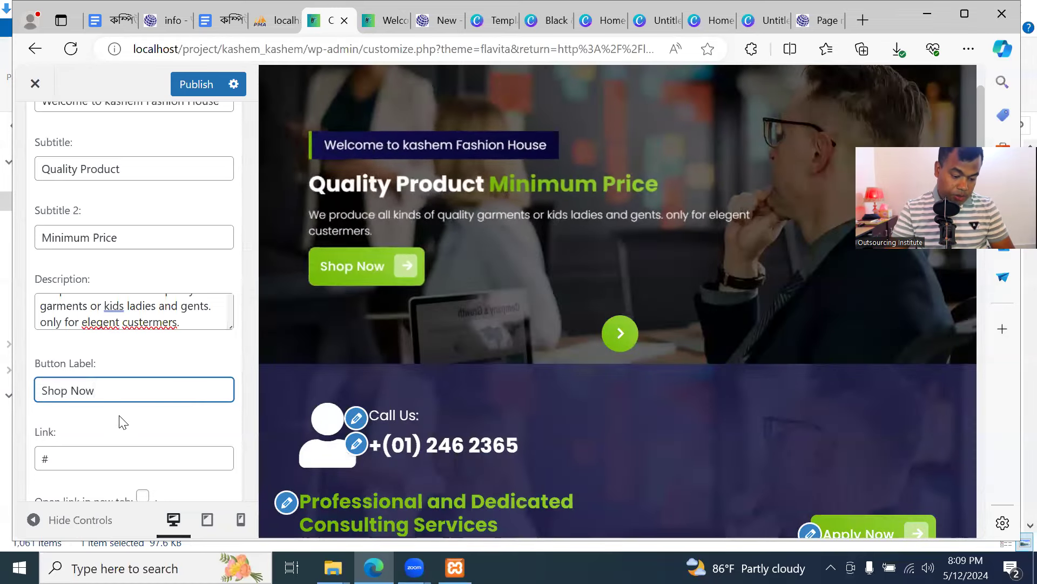
scroll(119, 427, "up", 5)
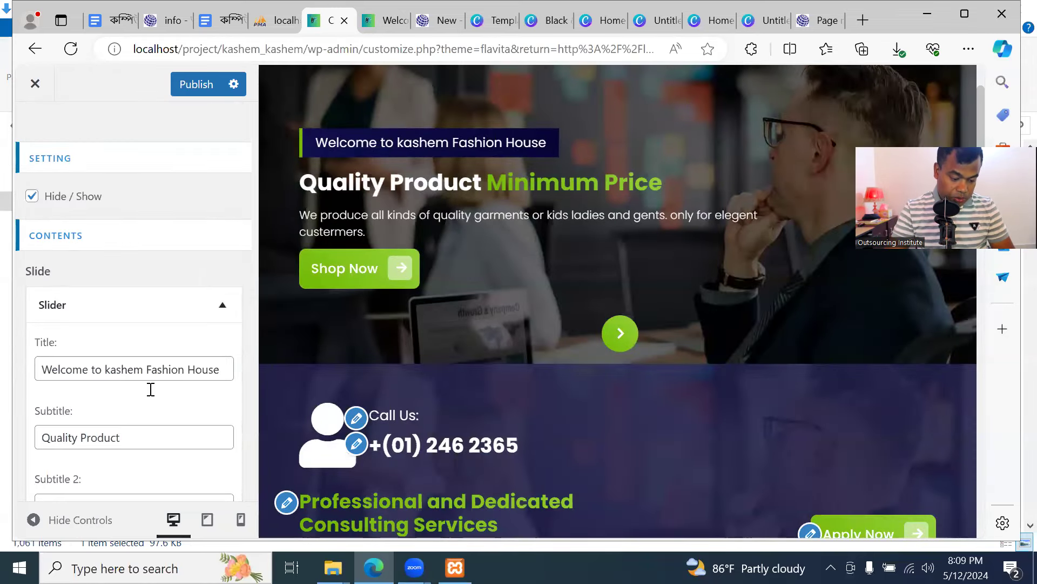
scroll(151, 389, "down", 3)
scroll(153, 404, "down", 1)
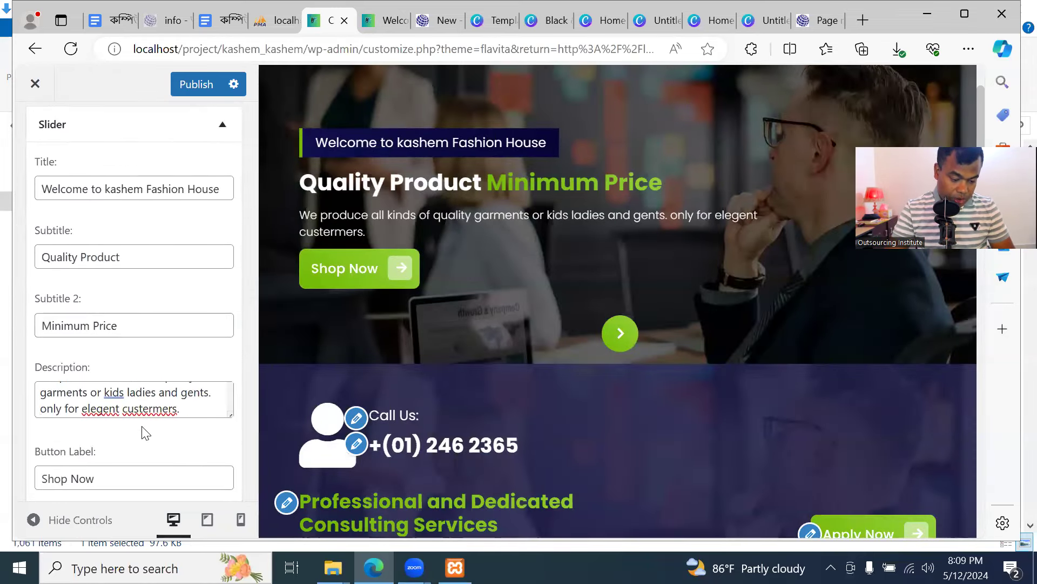
scroll(144, 433, "down", 4)
left_click(90, 297)
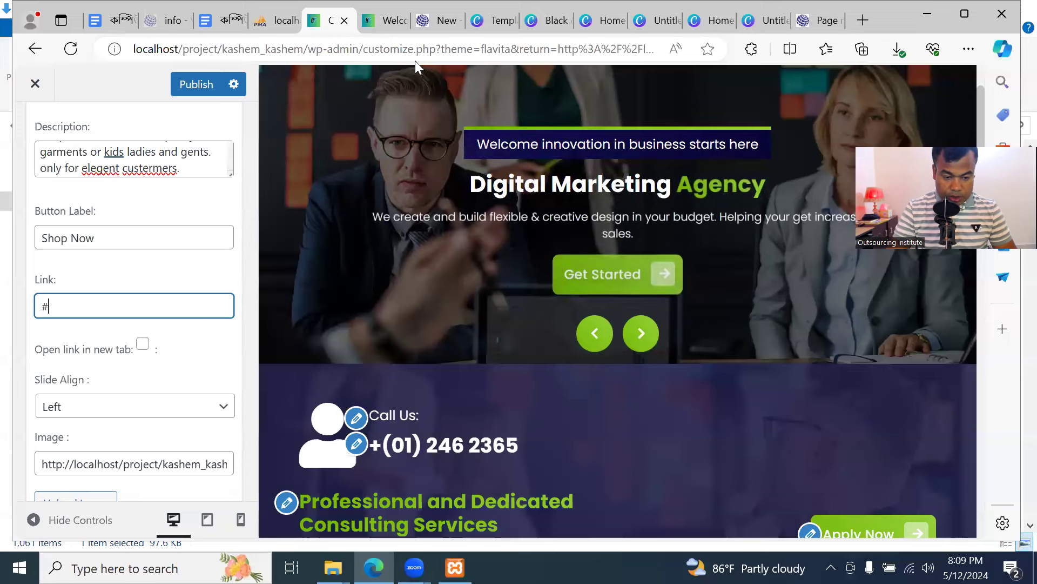
left_click(385, 20)
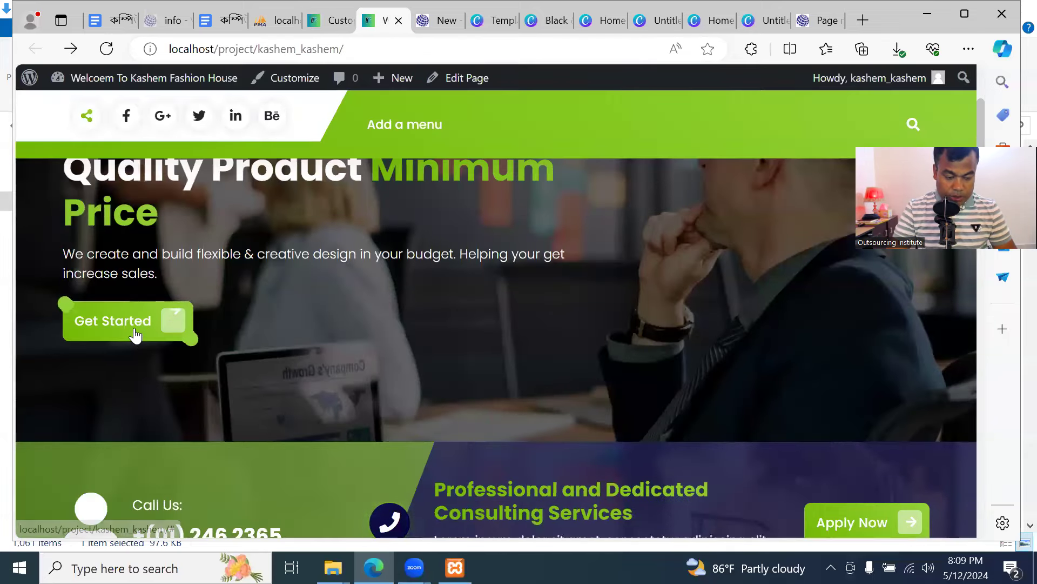
Compare the live homepage's first slide with the Customizer slider settings, ending back in the Customizer
scroll(379, 397, "down", 5)
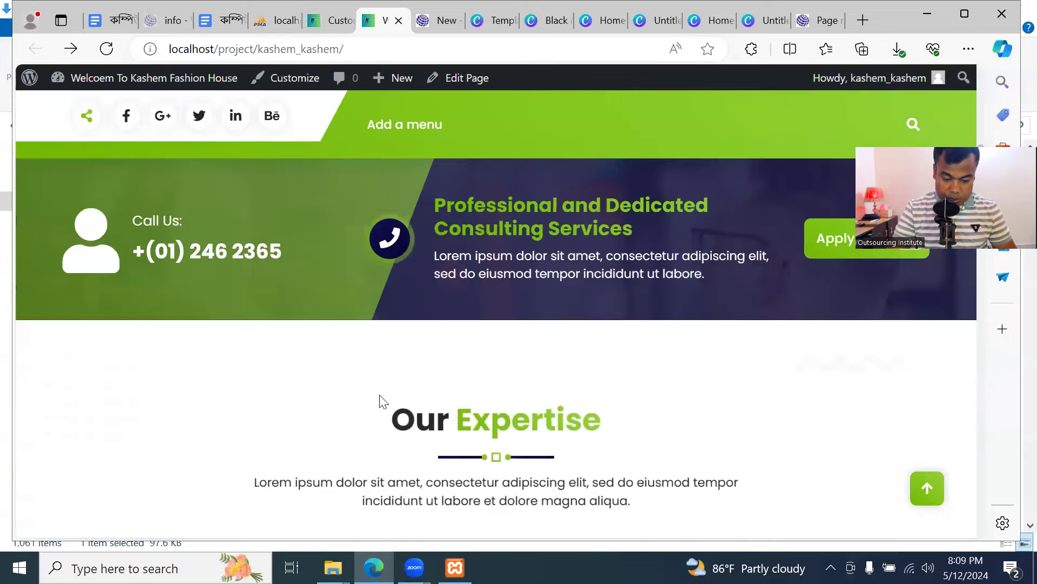
scroll(382, 399, "up", 5)
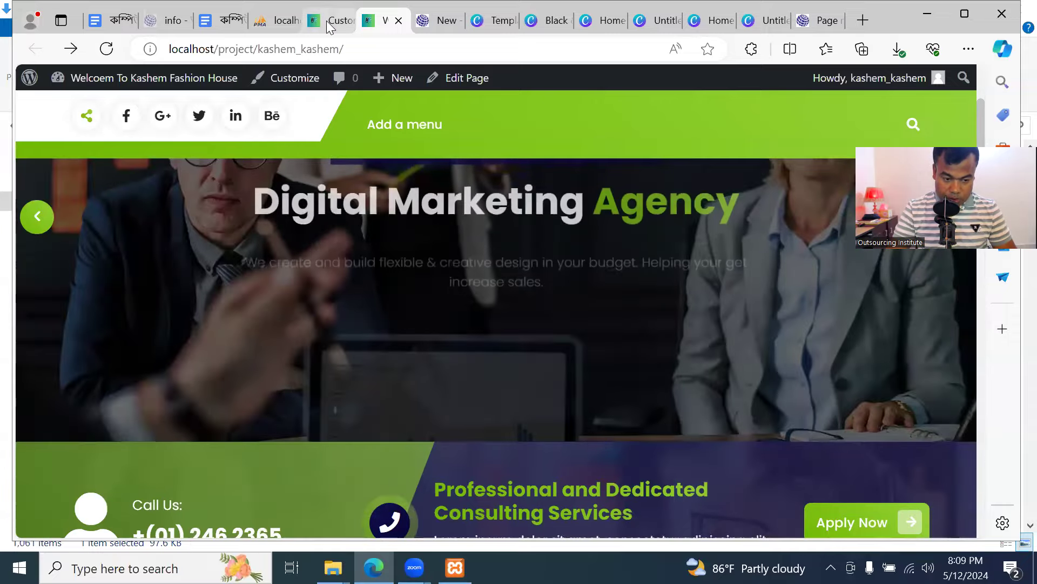
scroll(375, 417, "down", 6)
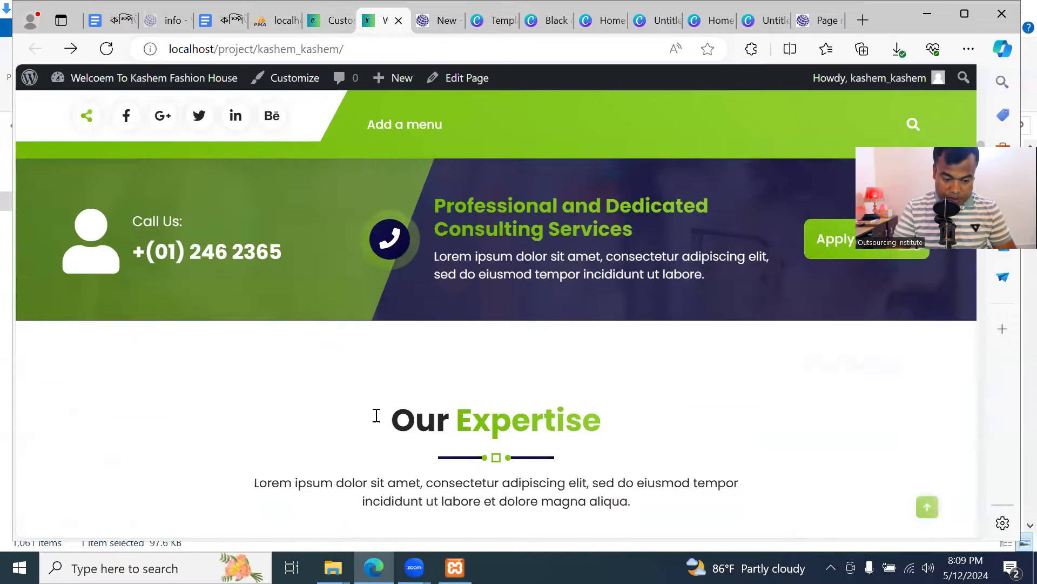
scroll(375, 417, "up", 4)
left_click(319, 22)
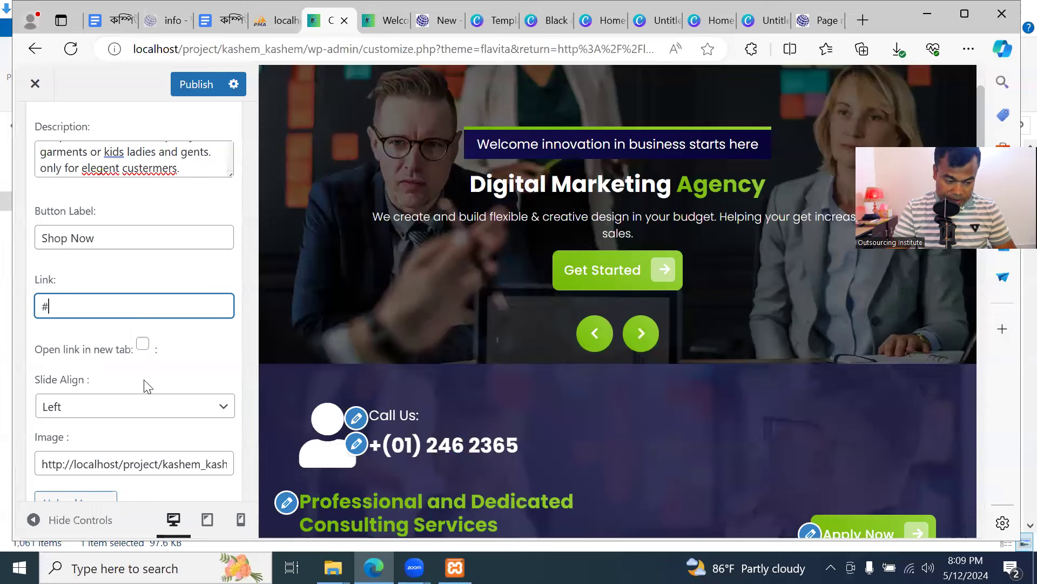
scroll(189, 362, "down", 2)
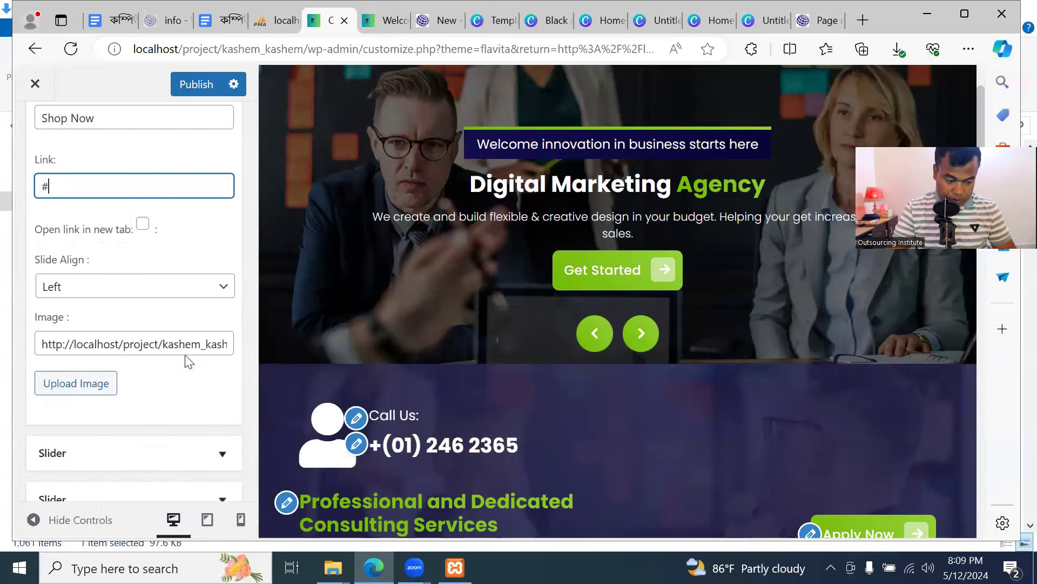
left_click(393, 22)
scroll(301, 233, "up", 5)
scroll(293, 284, "down", 3)
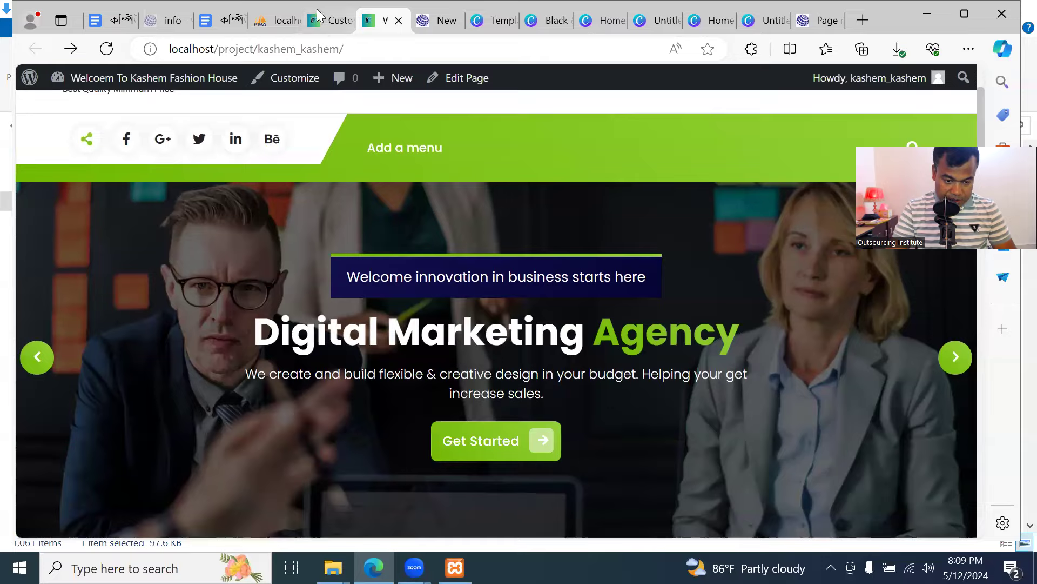
left_click(319, 16)
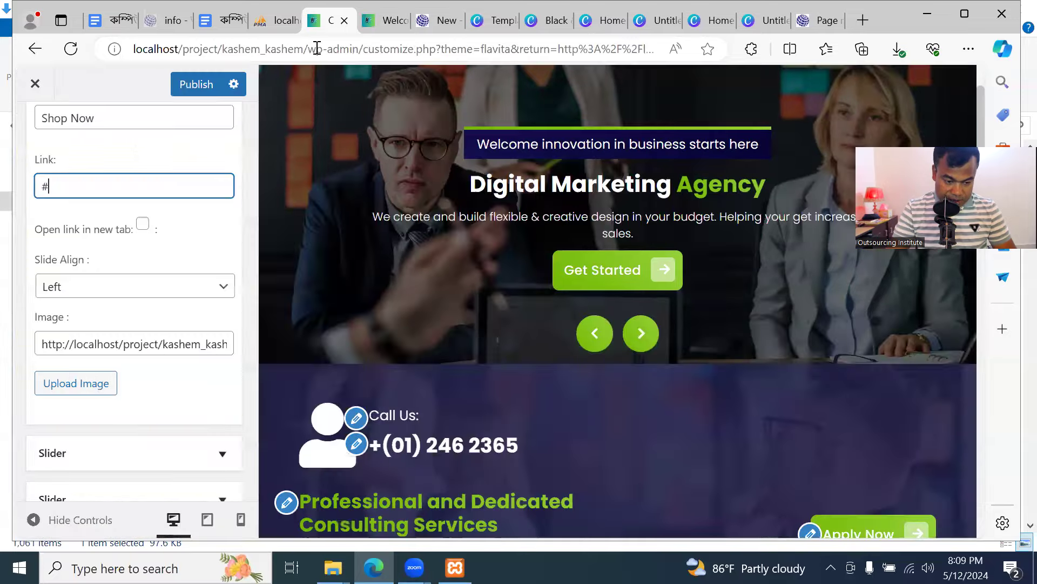
left_click(158, 292)
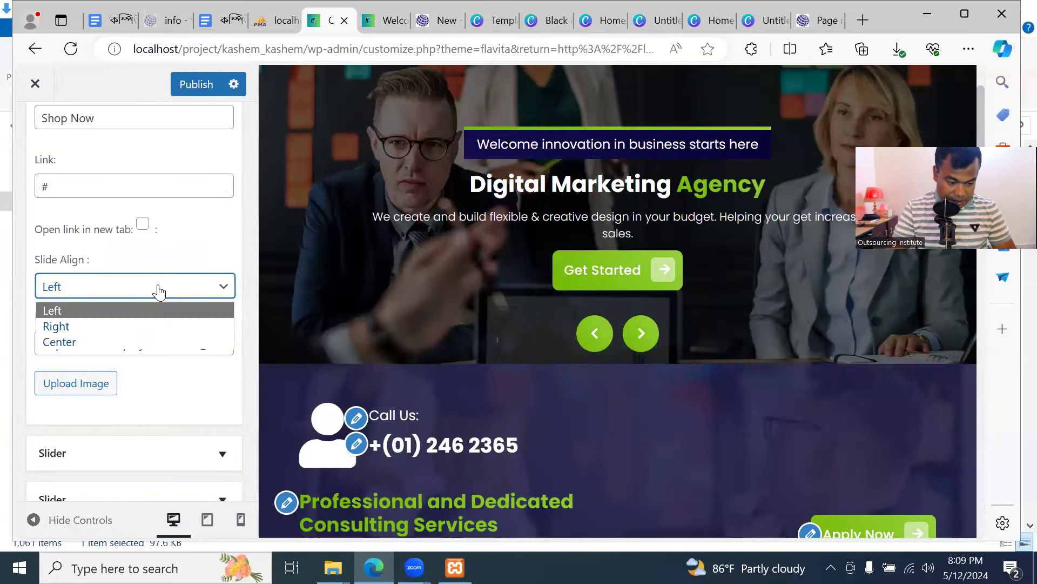
left_click(136, 324)
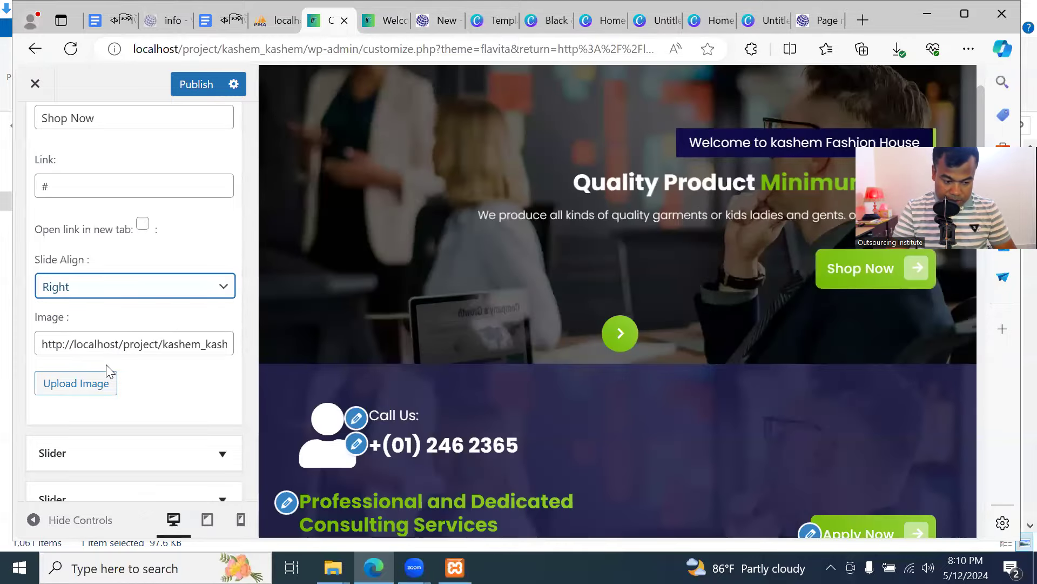
left_click(104, 296)
left_click(98, 310)
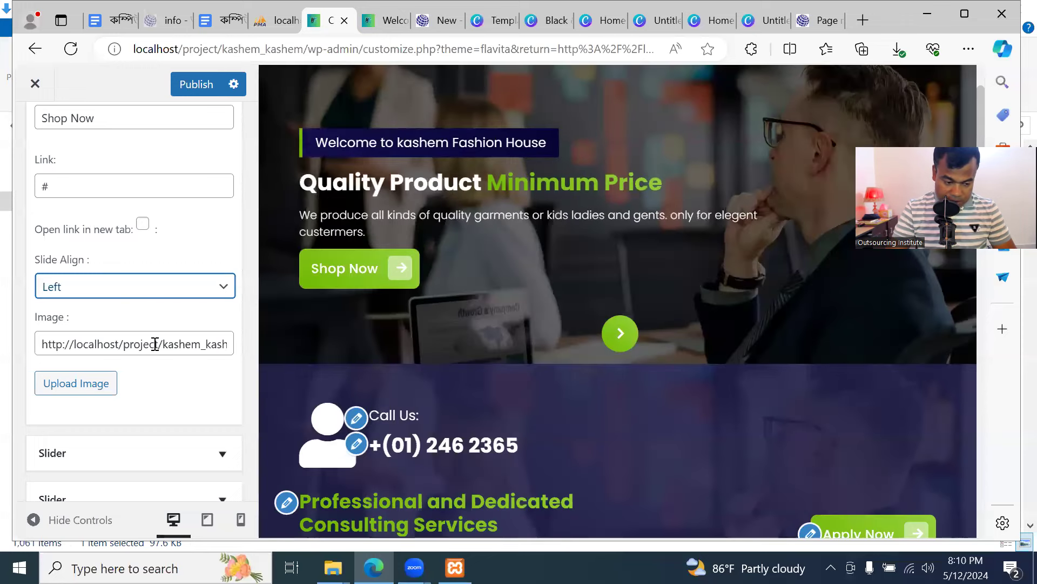
left_click(155, 298)
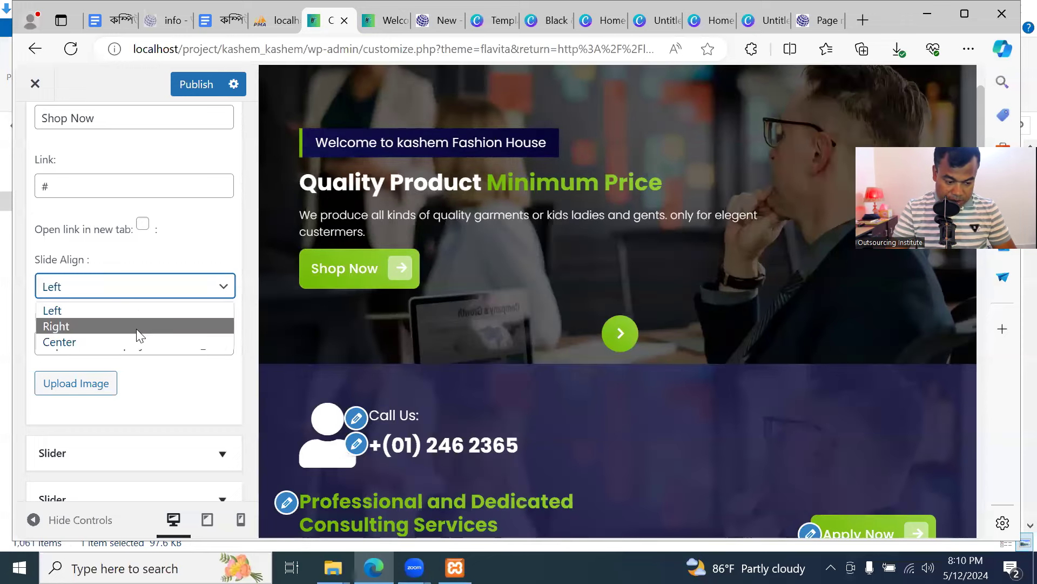
left_click(190, 242)
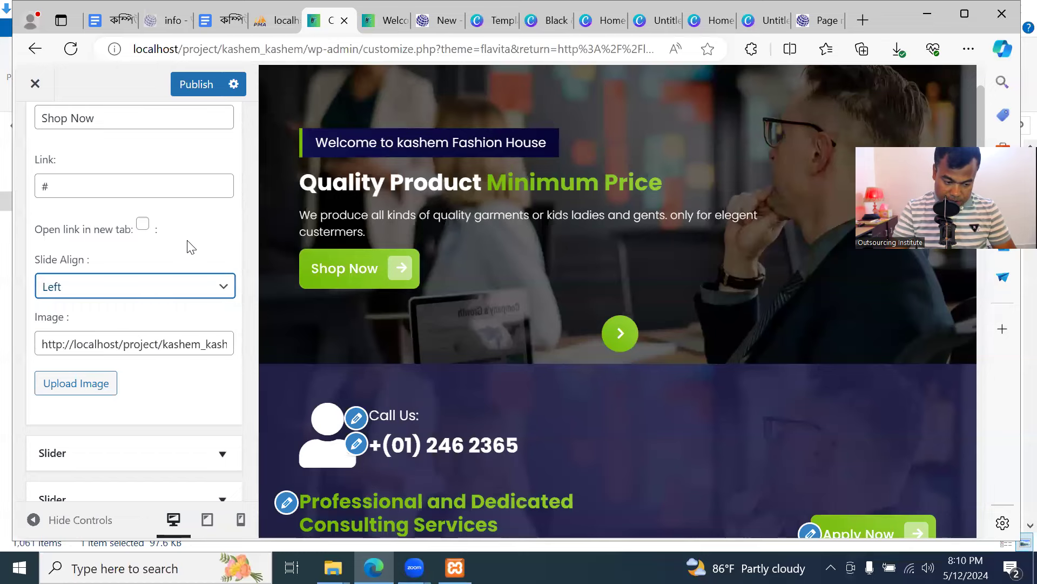
left_click(85, 348)
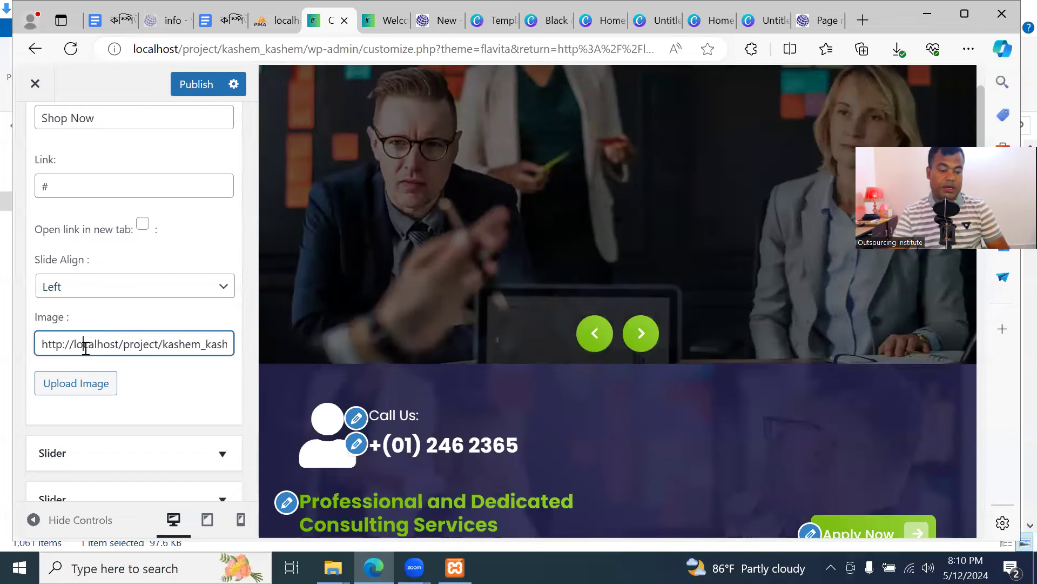
left_click(389, 20)
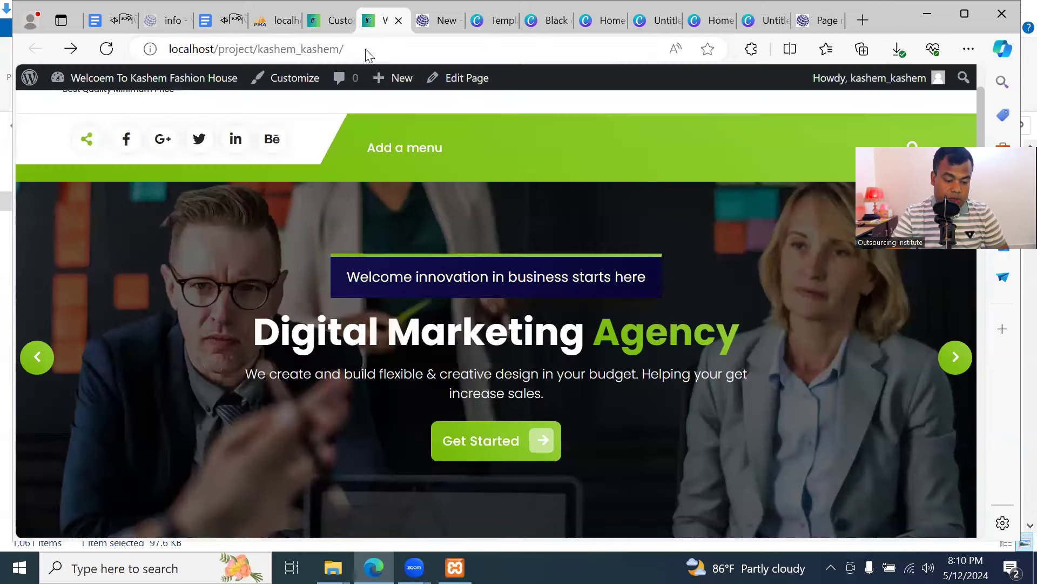
scroll(429, 397, "down", 5)
scroll(427, 389, "up", 6)
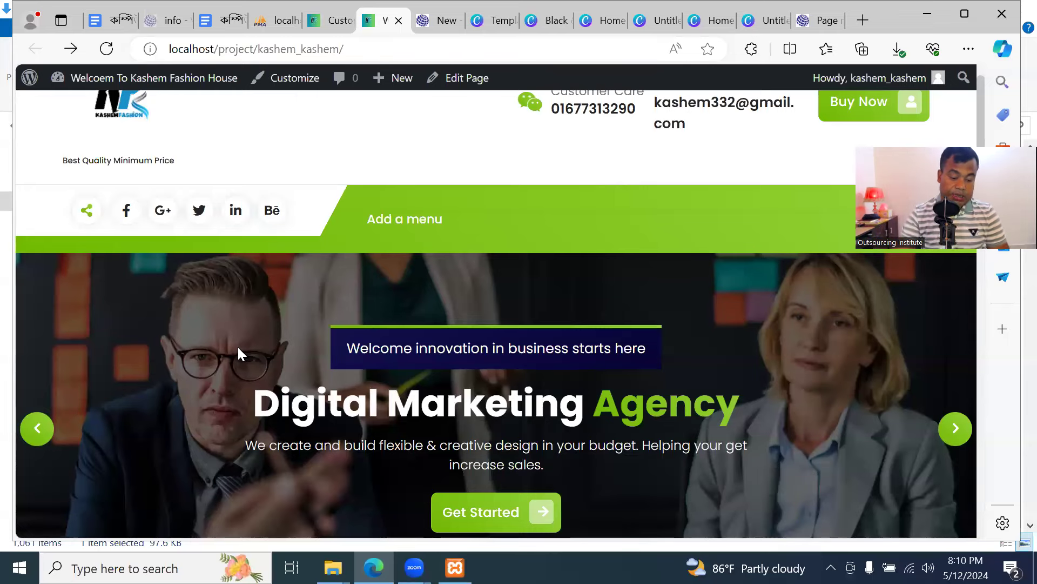
scroll(200, 426, "down", 1)
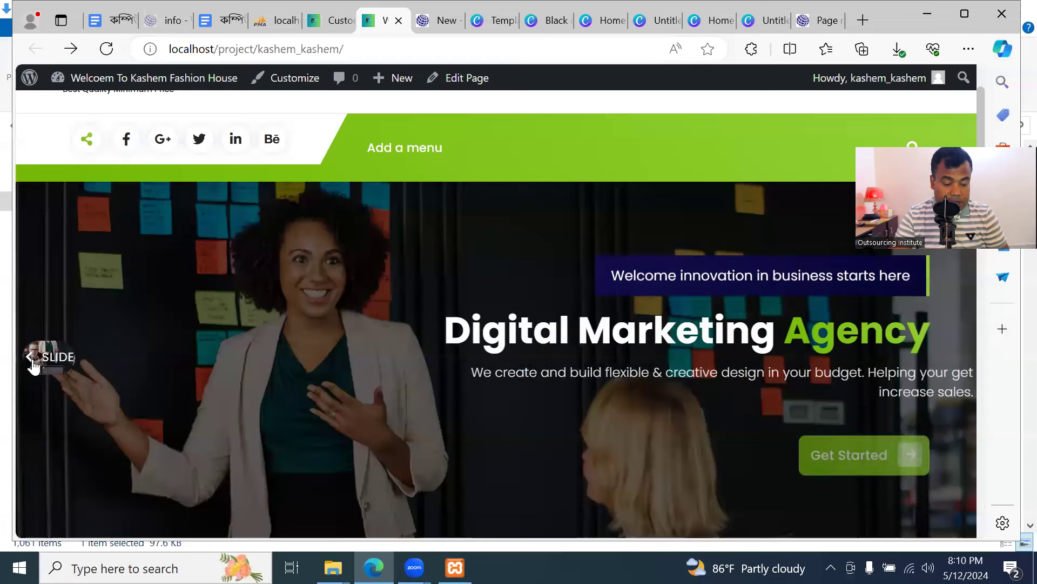
left_click(37, 363)
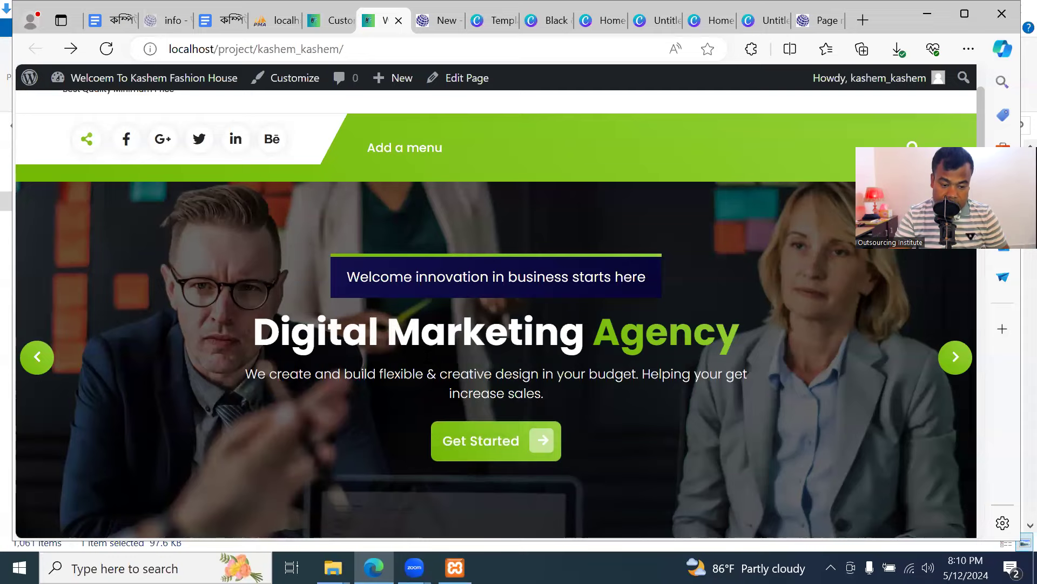
left_click(332, 24)
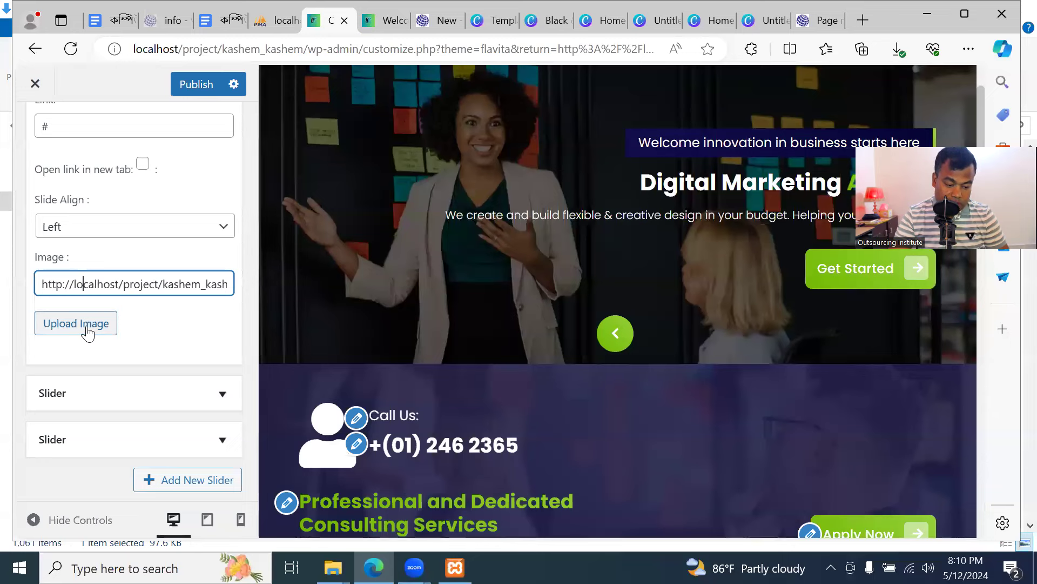
Inspect the slide's Image URL field and open, then close, the Upload Image media library
triple_click(130, 280)
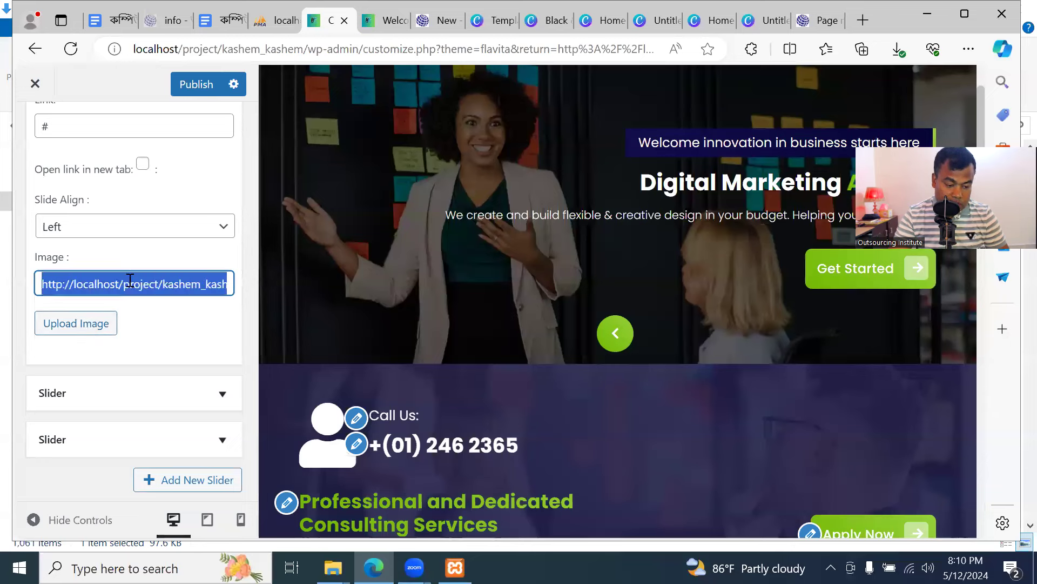
left_click(146, 286)
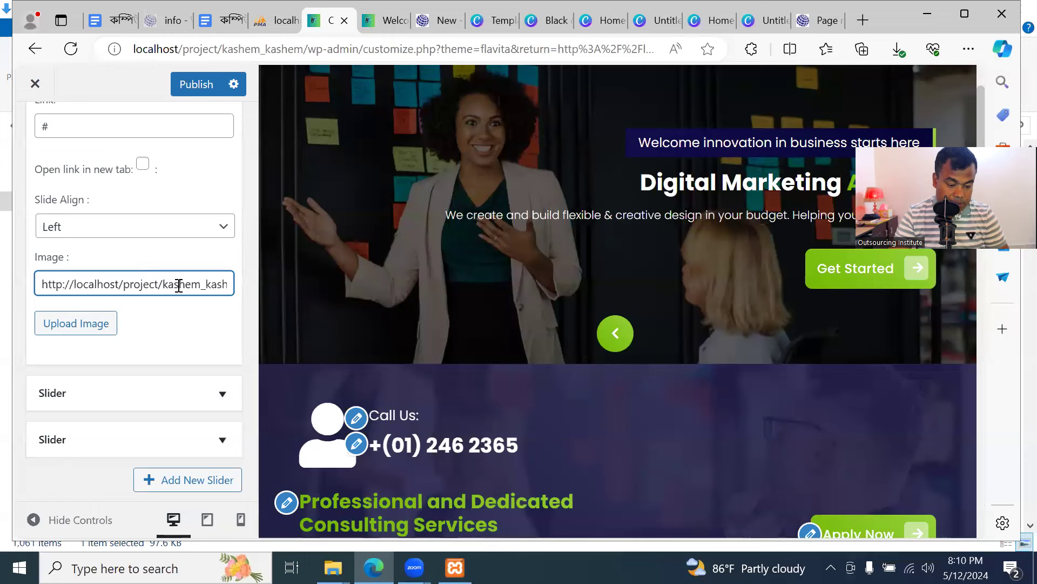
key("Right")
key("Right")
key("Right")
key("Right")
key("Right")
key("Right")
key("Right")
key("Right")
key("Right")
key("Right")
key("Right")
key("Right")
key("Right")
key("Right")
key("Right")
key("Right")
key("Right")
key("Right")
key("Right")
key("Right")
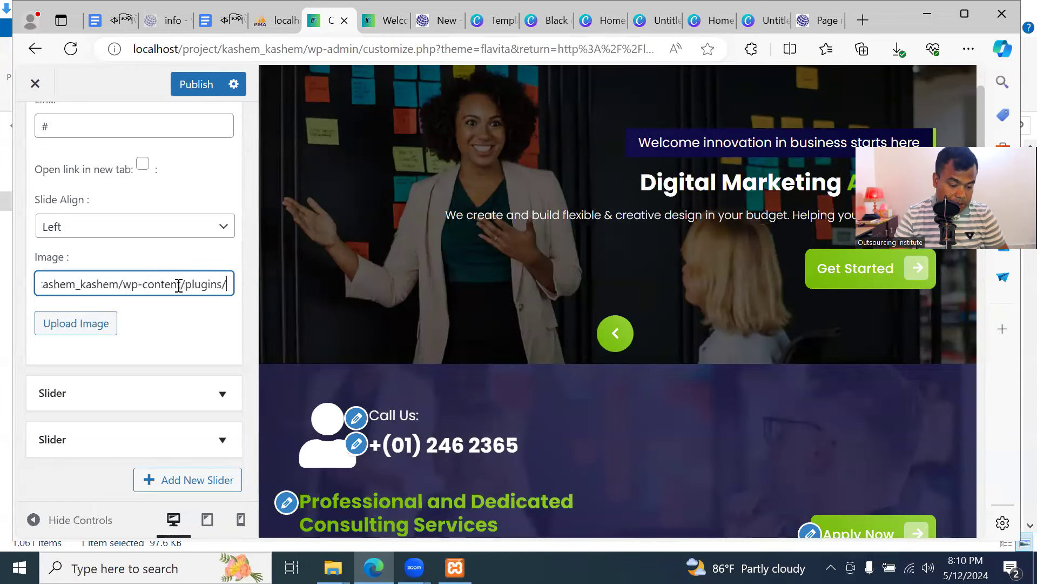
key("Right")
key("Right")
key("Right")
key("Right")
key("Right")
key("Right")
key("Right")
key("Right")
key("Right")
key("Right")
key("Right")
key("Right")
key("Right")
key("Right")
key("Right")
key("Right")
key("Right")
key("Right")
key("Right")
key("Right")
key("Right")
key("Right")
key("Right")
key("Right")
key("Right")
key("Right")
key("Right")
key("Right")
key("Right")
key("Right")
key("Right")
key("Right")
key("Right")
key("Right")
key("Right")
key("Right")
key("Right")
key("Right")
key("Right")
key("Right")
key("Right")
key("Right")
key("Right")
key("Right")
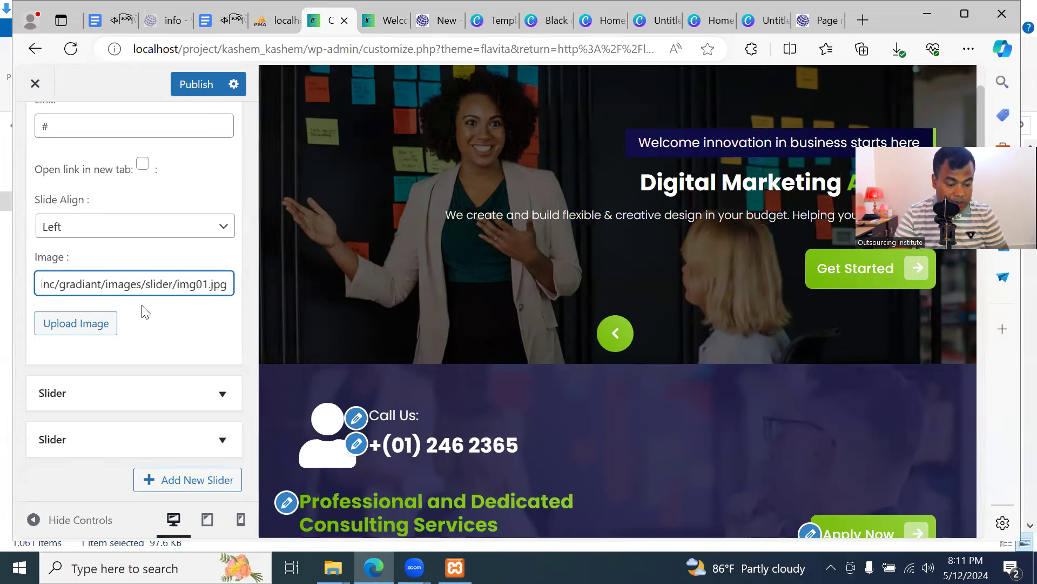
left_click(95, 324)
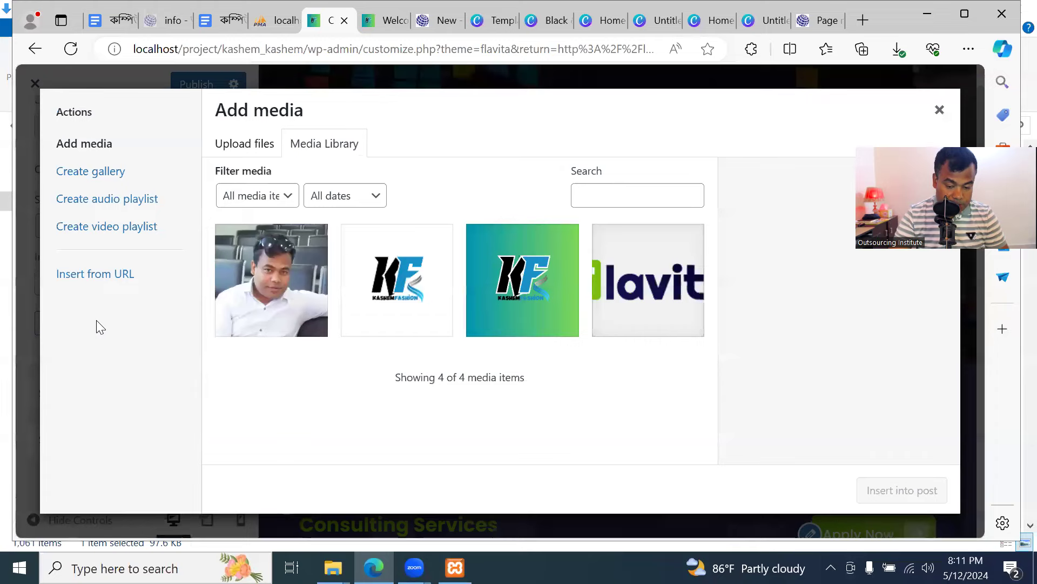
left_click(939, 110)
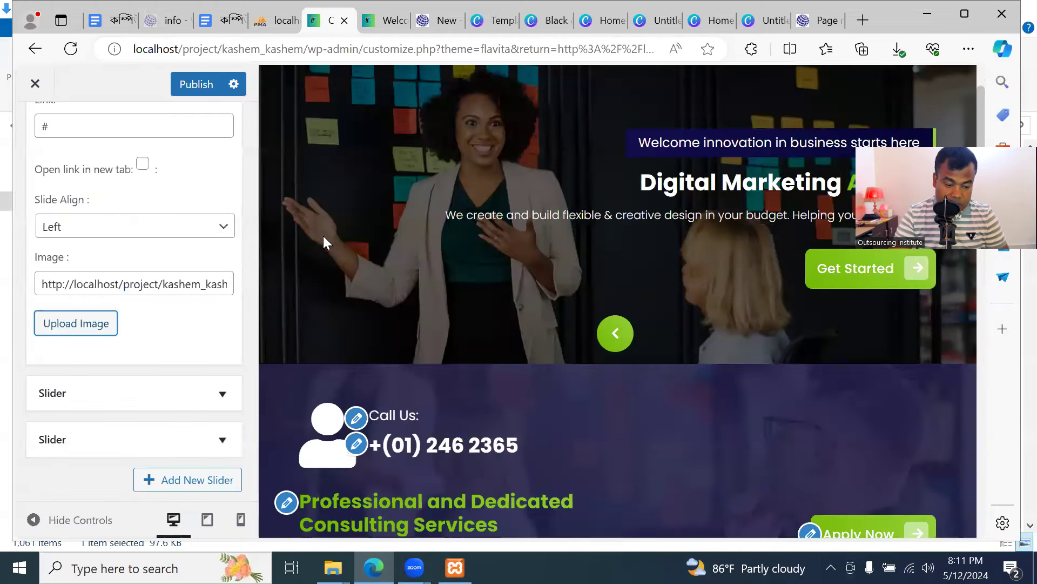
Check the live site, reread the slide image address, and minimise the browser window
left_click(388, 22)
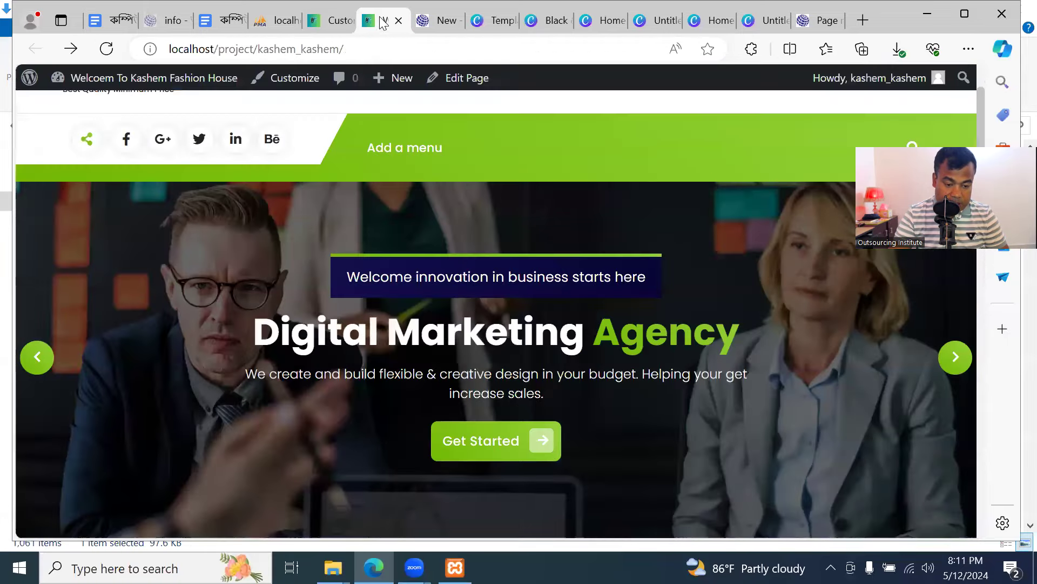
scroll(209, 399, "down", 5)
scroll(210, 404, "up", 8)
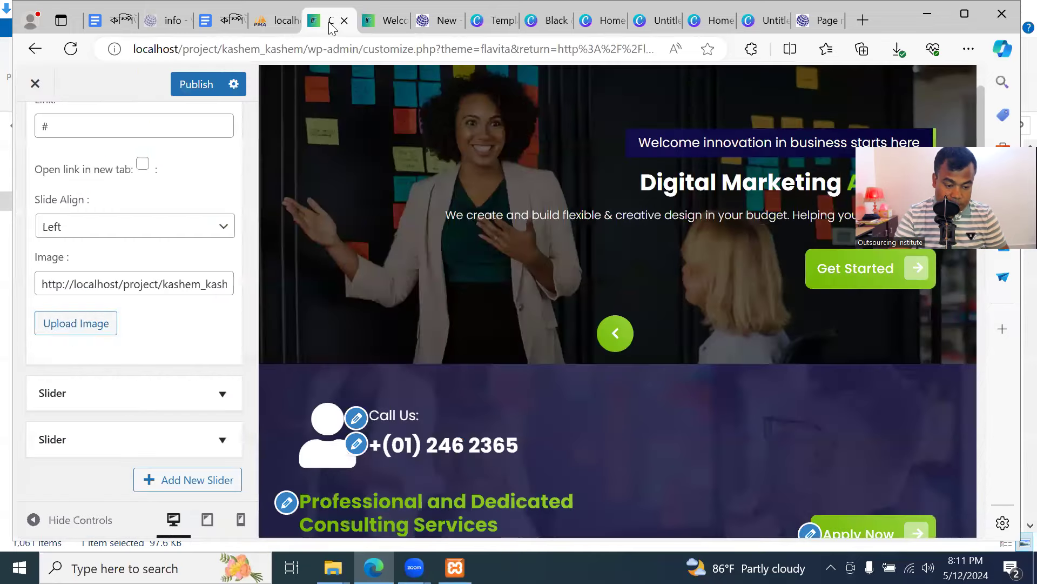
left_click(330, 20)
left_click(142, 285)
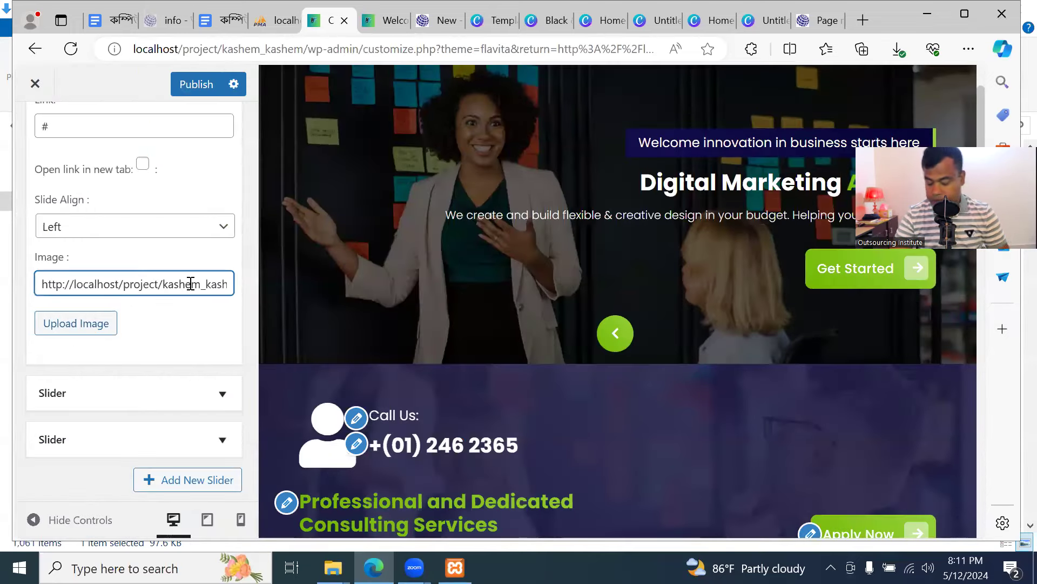
key("Right")
key("Right")
key("Right")
key("Right")
key("Right")
key("Right")
key("Right")
key("Right")
key("Right")
key("Right")
key("Right")
key("Right")
key("Right")
key("Right")
key("Right")
key("Right")
key("Right")
key("Right")
key("Right")
key("Right")
key("Right")
key("Right")
key("Right")
key("Right")
key("Right")
key("Right")
key("Right")
key("Right")
key("Right")
key("Right")
key("Right")
key("Right")
key("Right")
key("Right")
key("Right")
key("Right")
key("Right")
key("Right")
key("Right")
key("Right")
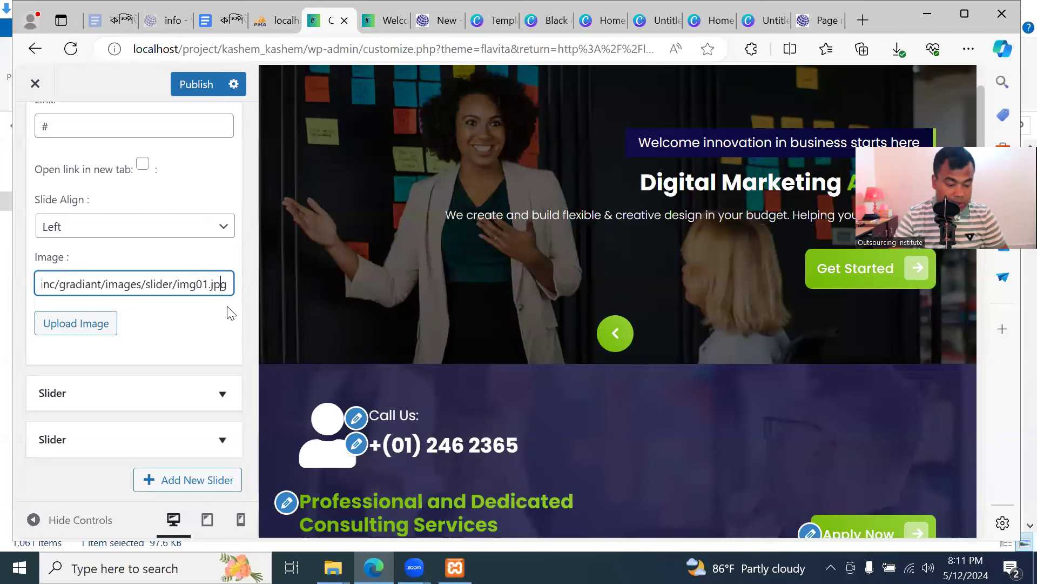
key("Left")
key("Left")
key("Left")
key("Left")
key("Left")
key("Left")
key("Left")
key("Left")
key("Left")
key("Left")
key("Left")
key("Left")
key("Left")
key("Left")
key("Left")
key("Left")
key("Left")
key("Left")
key("Left")
key("Left")
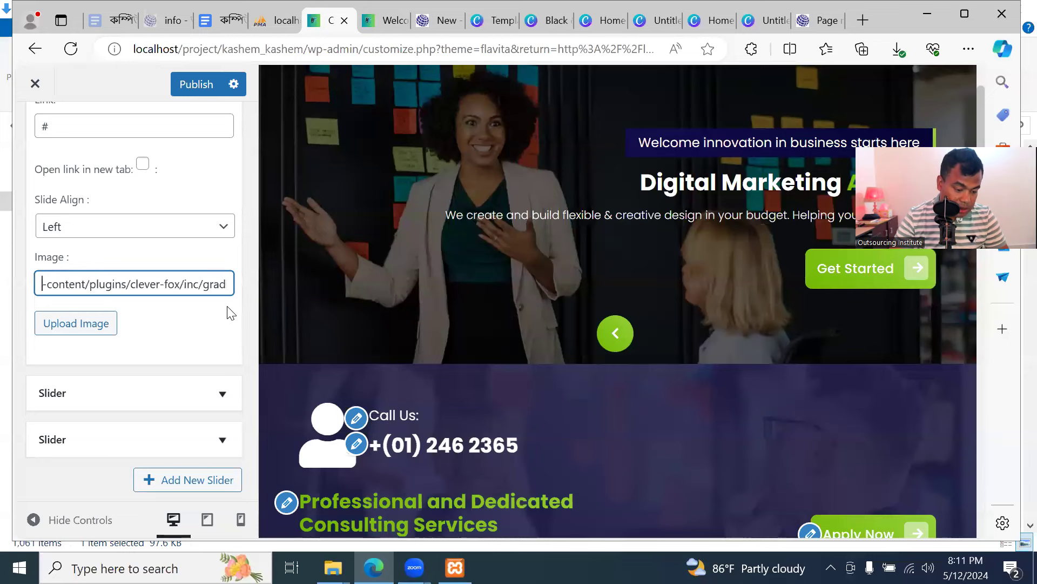
key("Left")
key("Left")
key("Left")
key("Left")
key("Left")
key("Left")
key("Left")
key("Left")
key("Left")
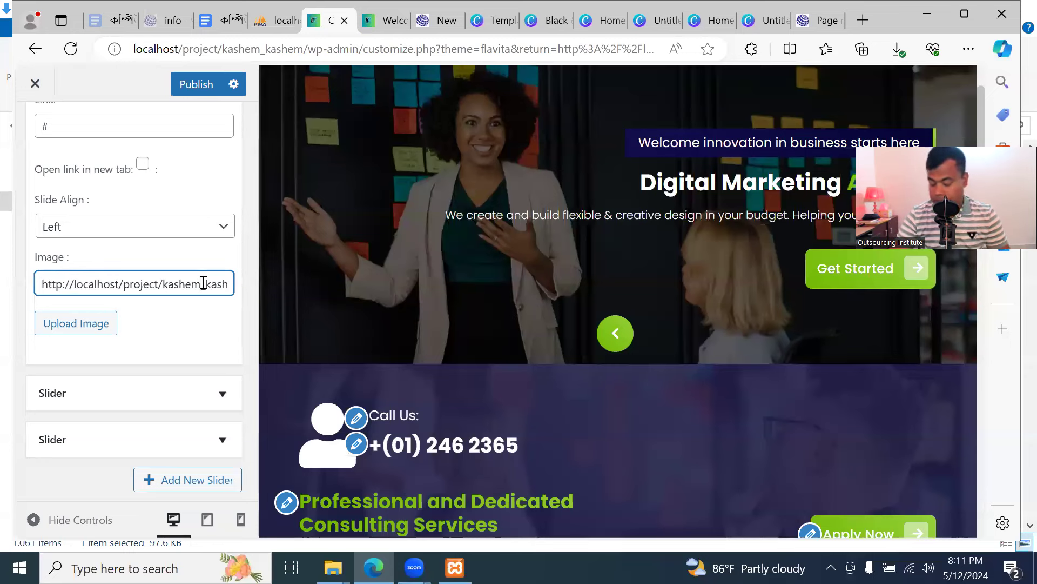
key("Right")
key("Right")
key("Right")
key("Right")
key("Right")
key("Right")
key("Right")
key("Right")
key("Right")
key("Right")
key("Right")
key("Right")
key("Right")
key("Right")
key("Right")
key("Right")
key("Right")
key("Right")
key("Right")
key("Right")
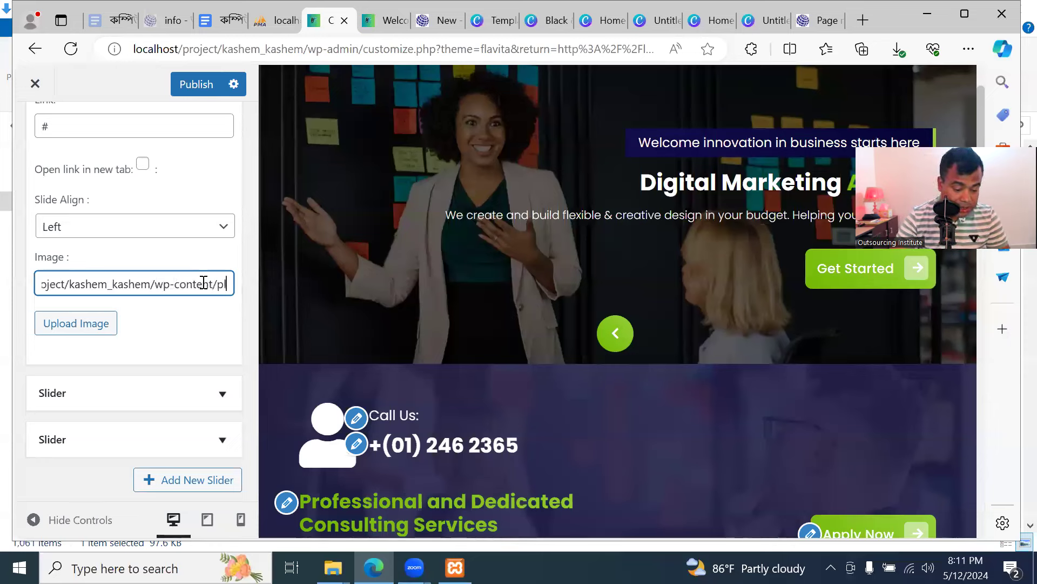
key("Right")
key("Right")
key("Right")
key("Right")
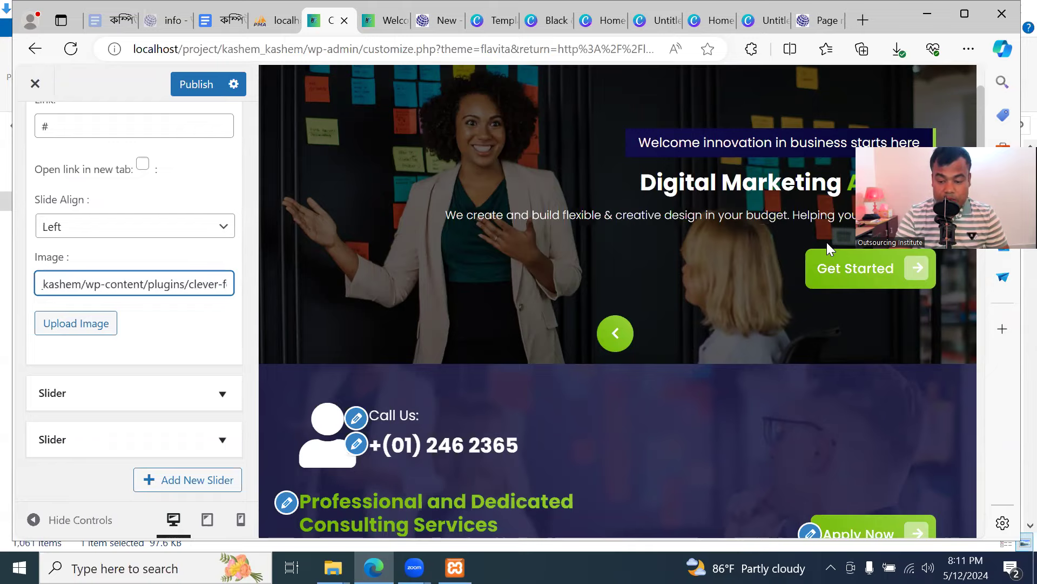
left_click(931, 20)
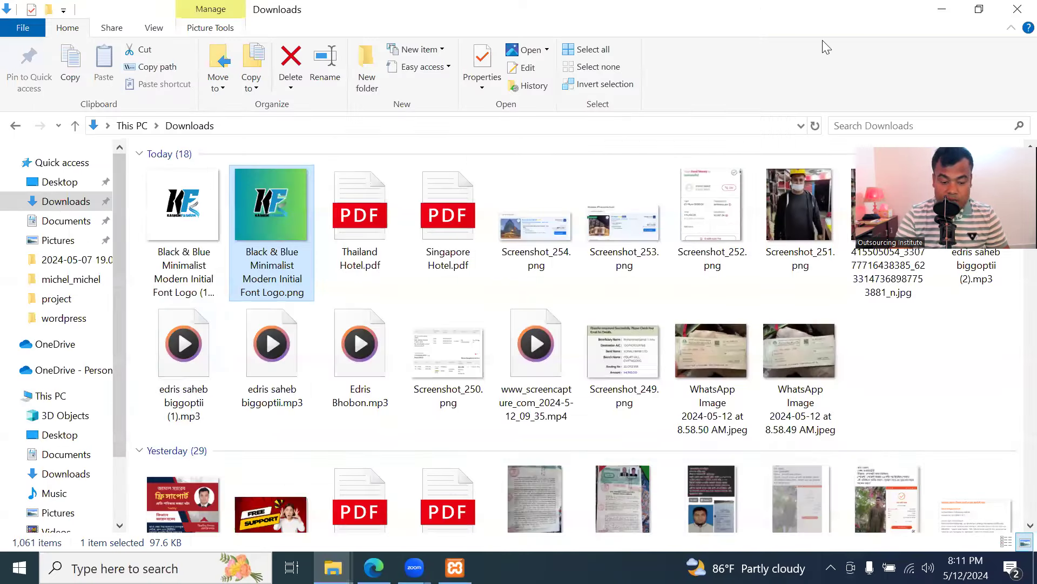
Minimise the Downloads folder and restore the browser showing the Customizer
left_click(938, 13)
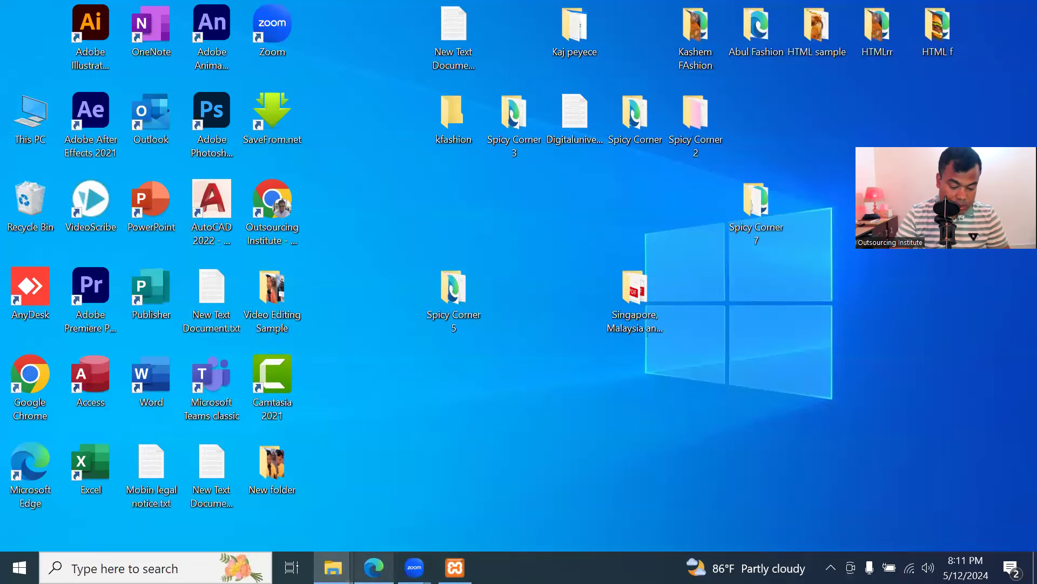
left_click(373, 567)
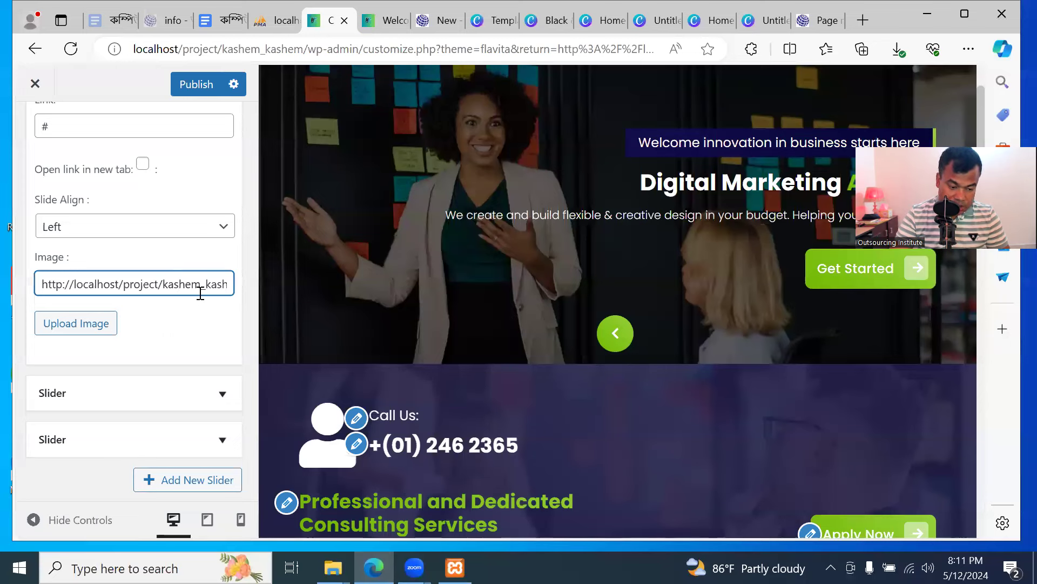
Try Center alignment for the Fashion House slide, then set it back to Left
scroll(186, 349, "down", 2)
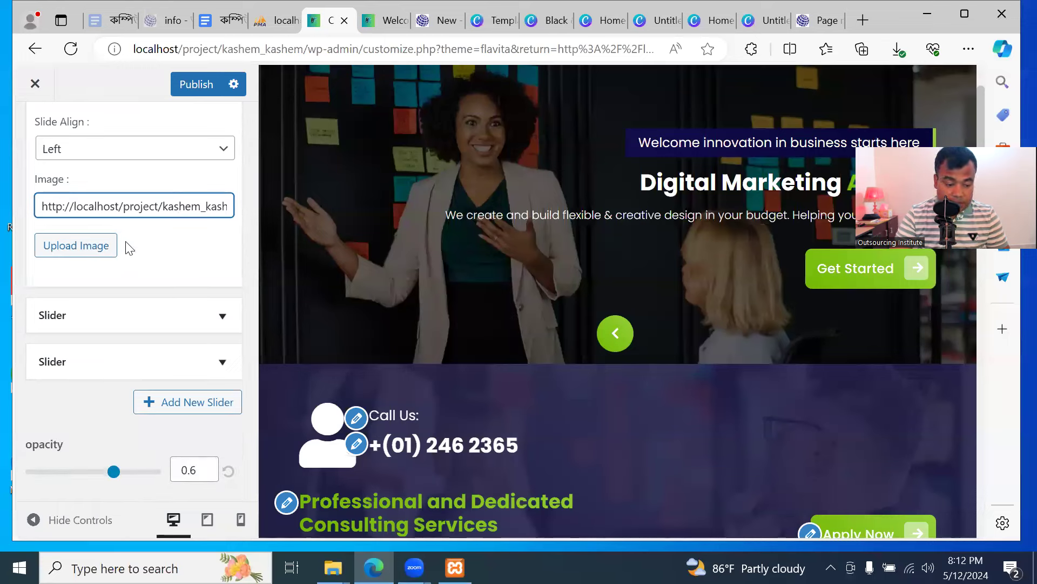
left_click(175, 156)
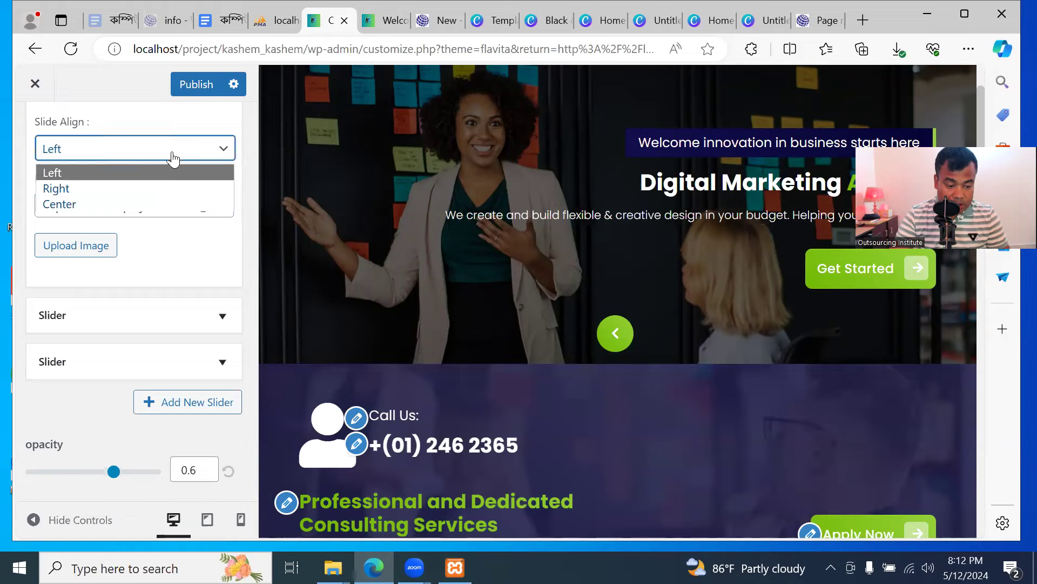
left_click(124, 198)
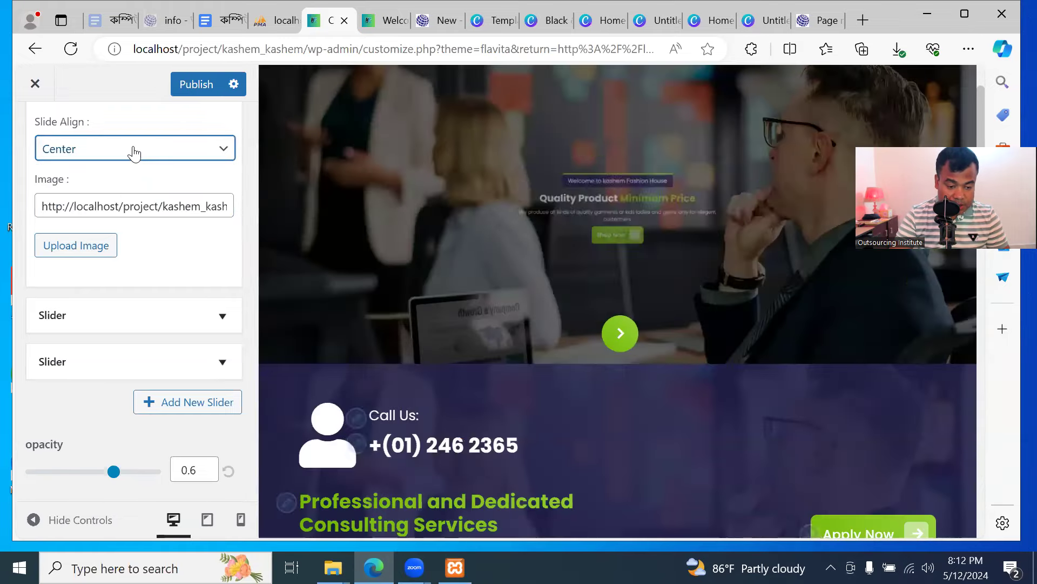
left_click(132, 150)
left_click(126, 175)
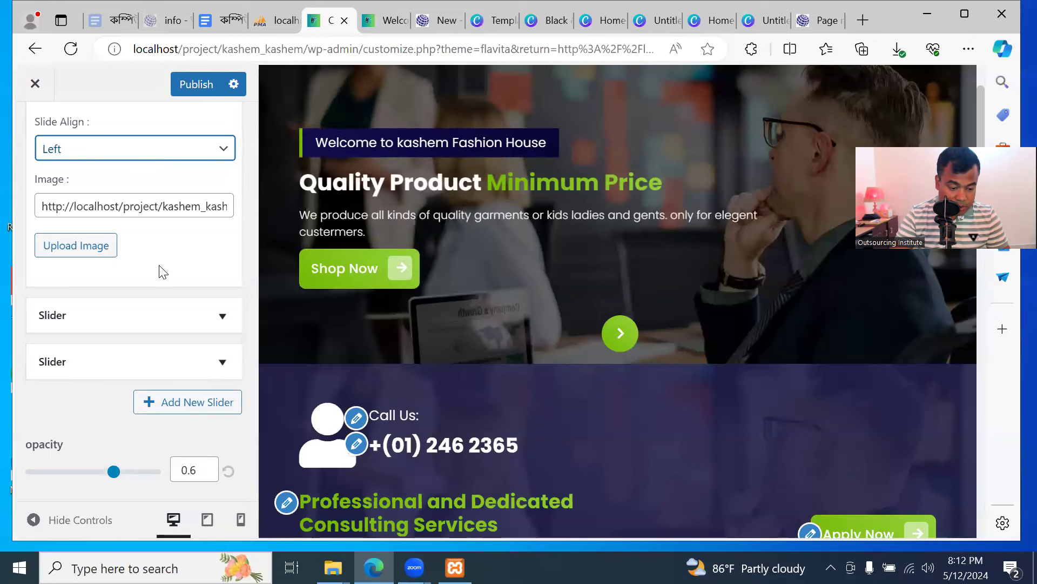
Expand the Digital Marketing slide's settings and view the live homepage
left_click(185, 315)
scroll(183, 330, "down", 1)
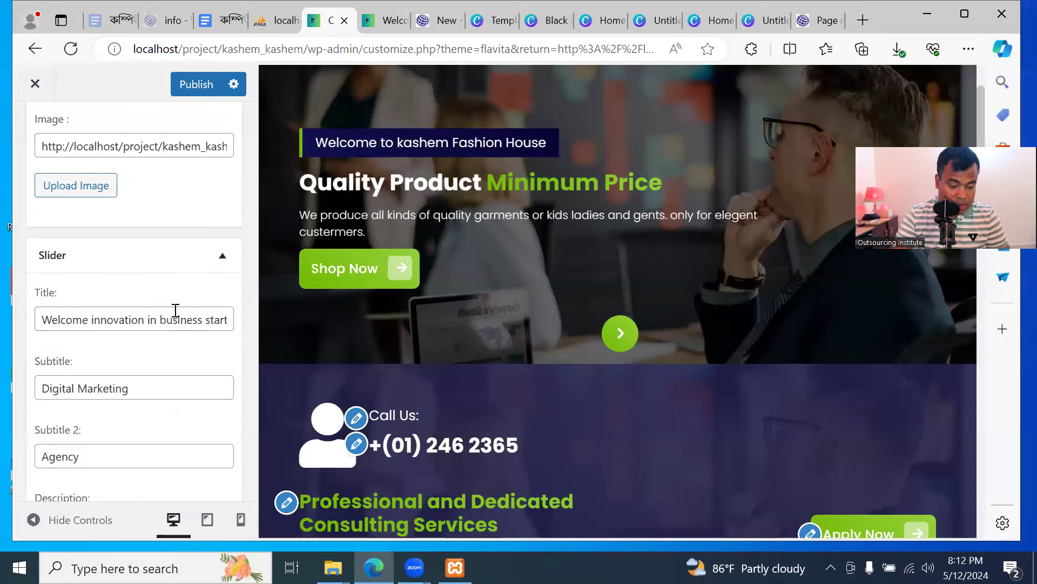
left_click(381, 27)
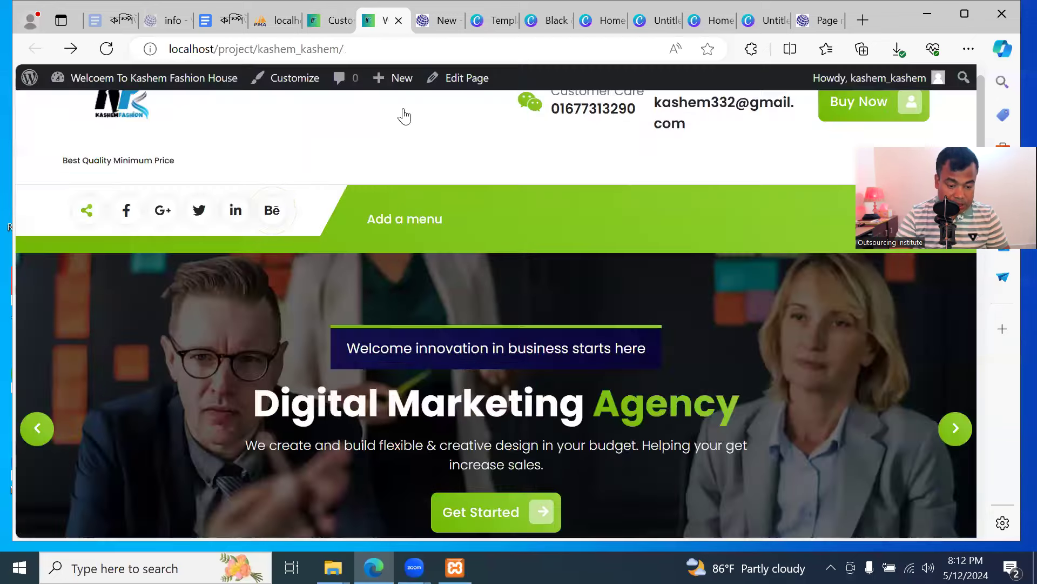
scroll(393, 315, "down", 5)
Step the live slider back one slide, then publish the slider changes in the Customizer
scroll(400, 321, "up", 5)
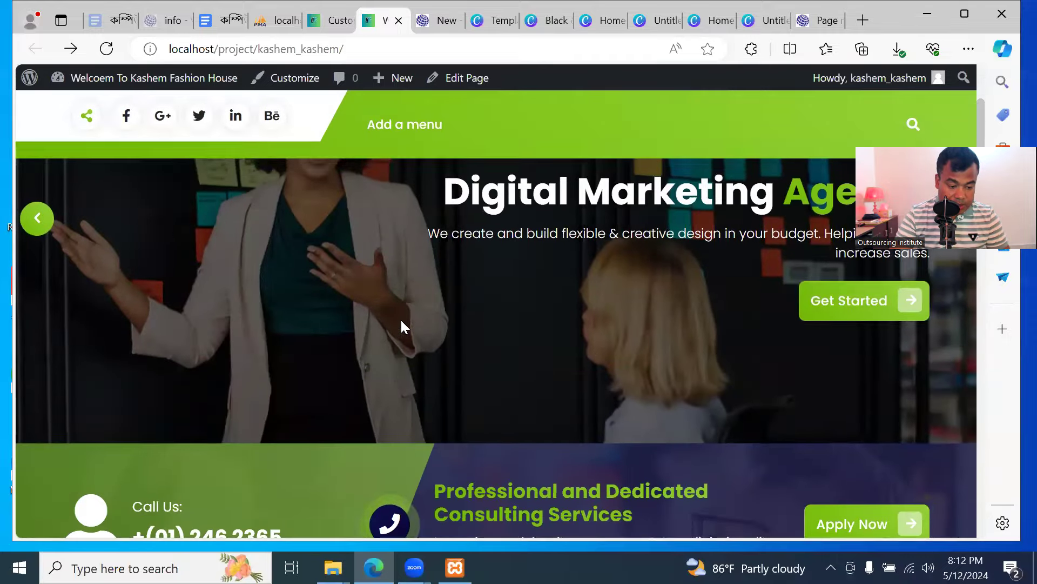
left_click(42, 358)
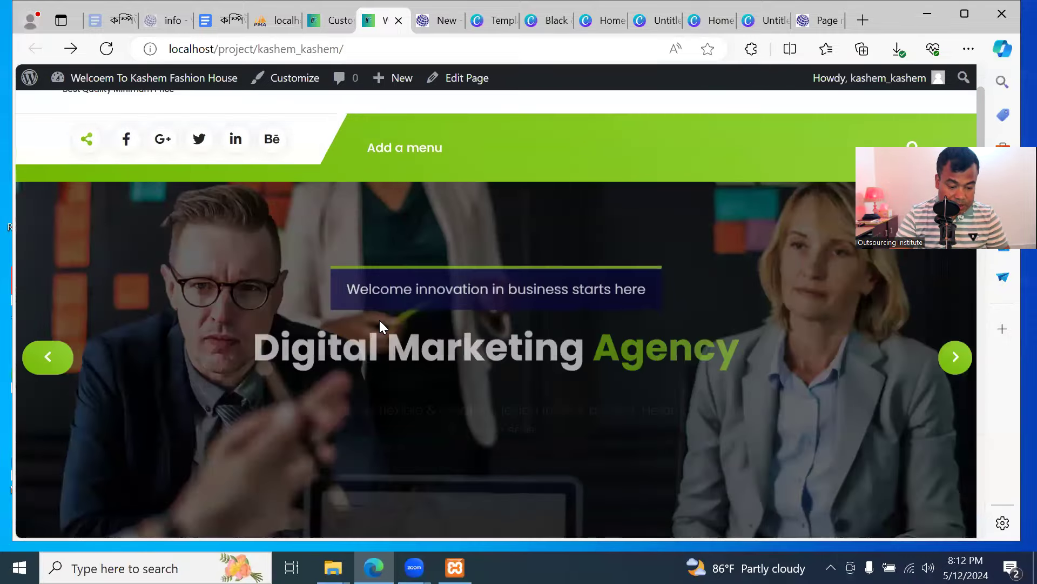
scroll(400, 308, "down", 3)
scroll(411, 292, "up", 4)
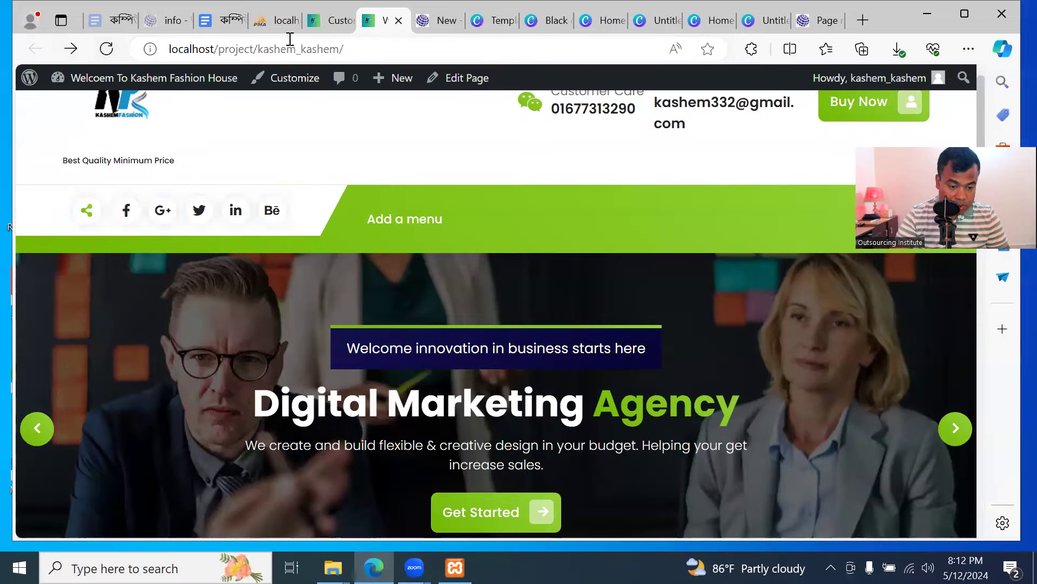
left_click(330, 22)
left_click(190, 94)
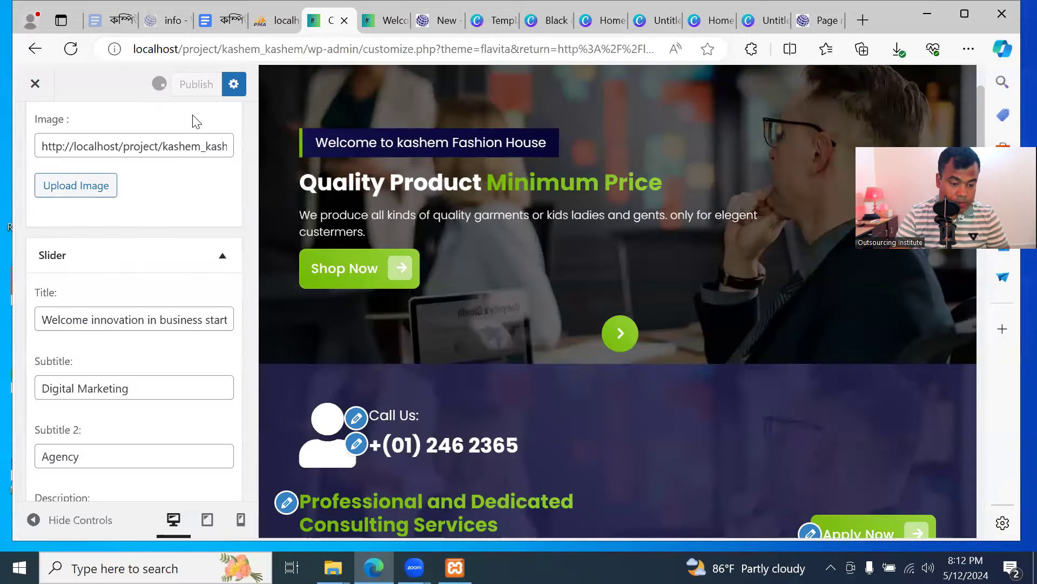
Reload the homepage and step through the slider to confirm the left-aligned Fashion House slide
left_click(378, 21)
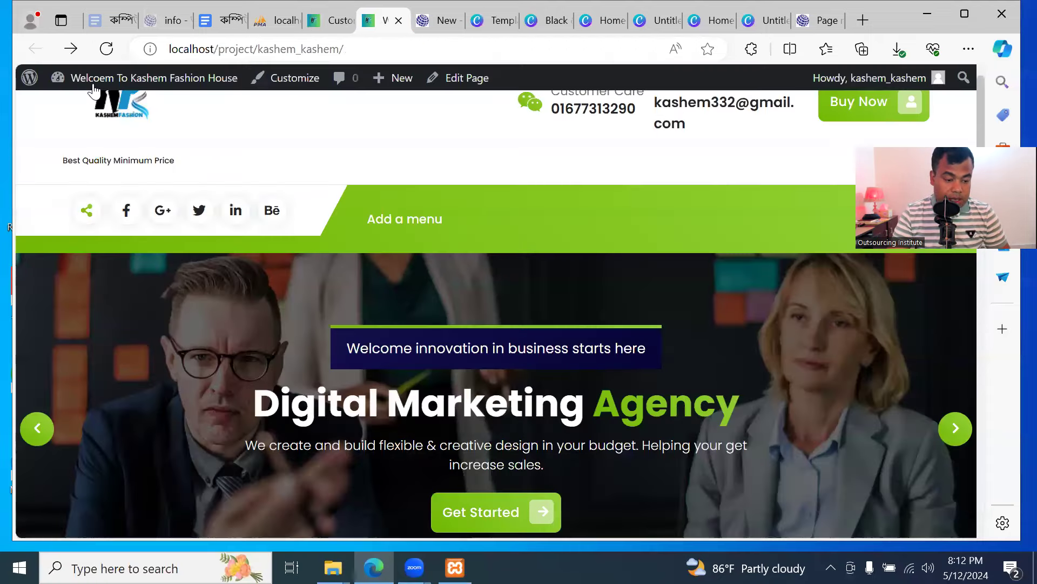
left_click(105, 51)
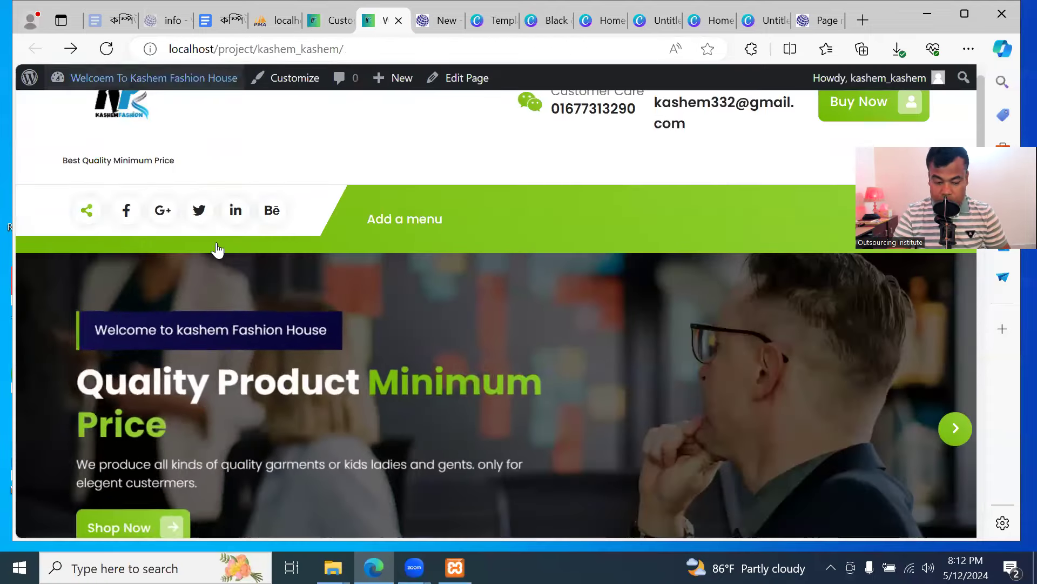
scroll(277, 382, "down", 1)
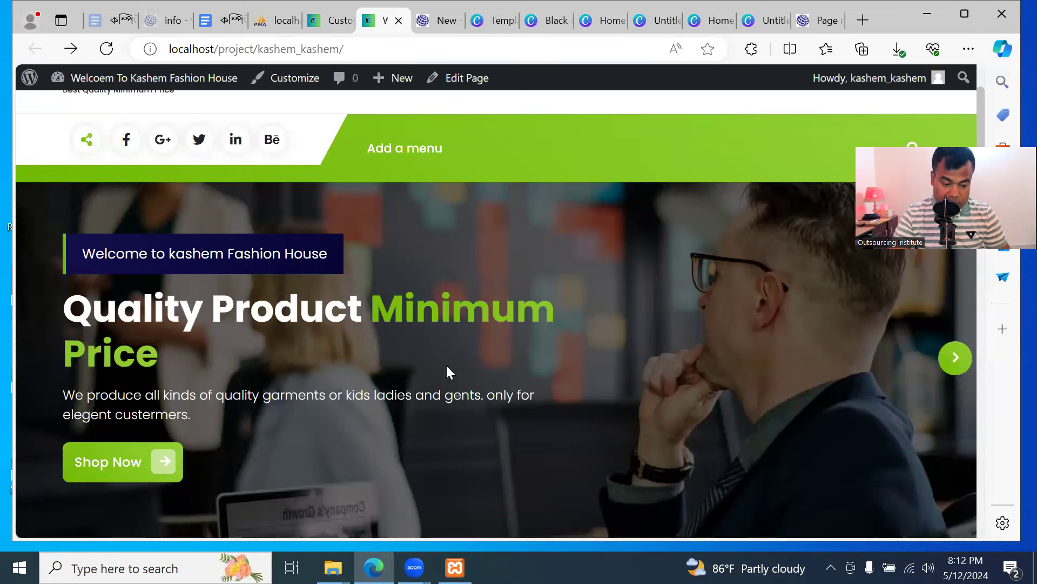
left_click(955, 360)
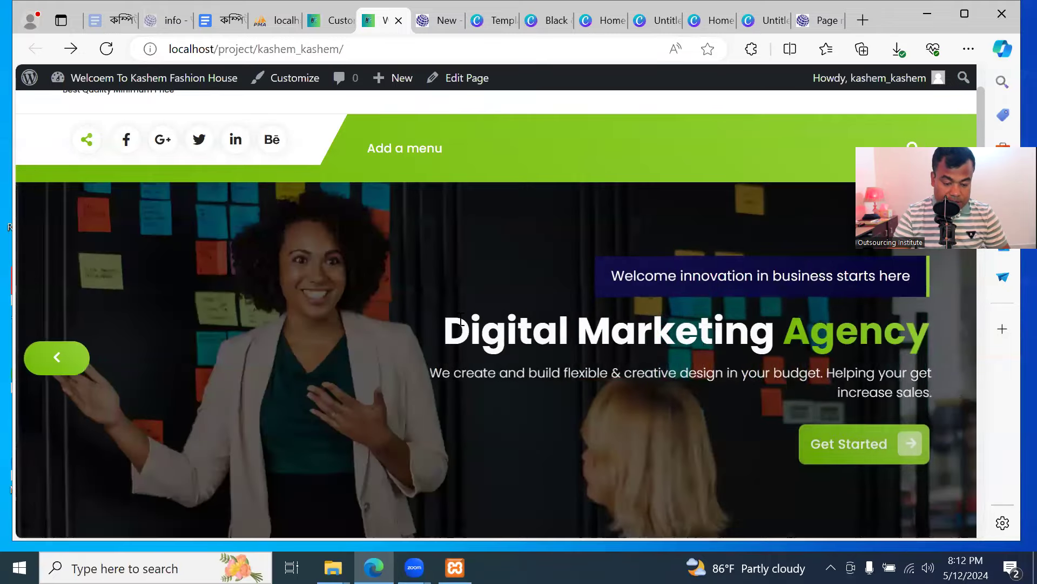
scroll(358, 304, "down", 2)
scroll(690, 326, "up", 2)
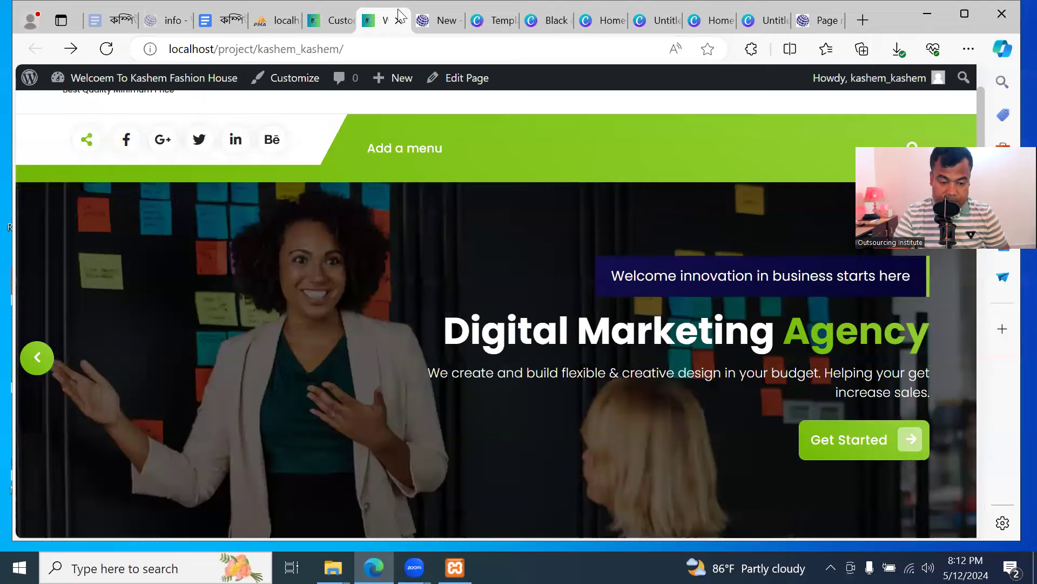
left_click(335, 20)
scroll(183, 338, "down", 3)
scroll(184, 359, "up", 1)
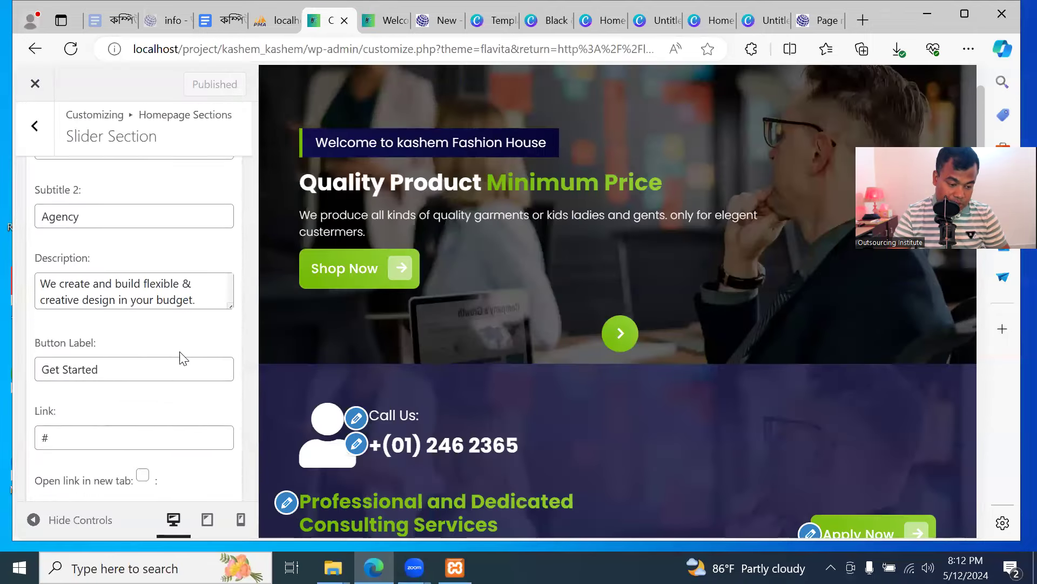
Replace the slide title with 'We are Famous fashion House in Bd'
scroll(106, 213, "up", 1)
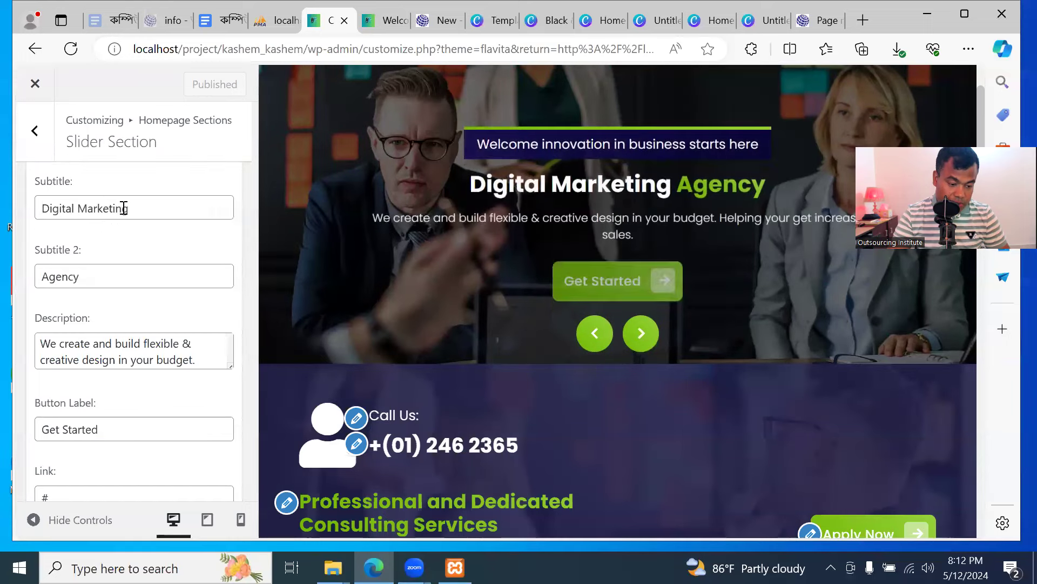
scroll(123, 213, "up", 2)
left_click(188, 261)
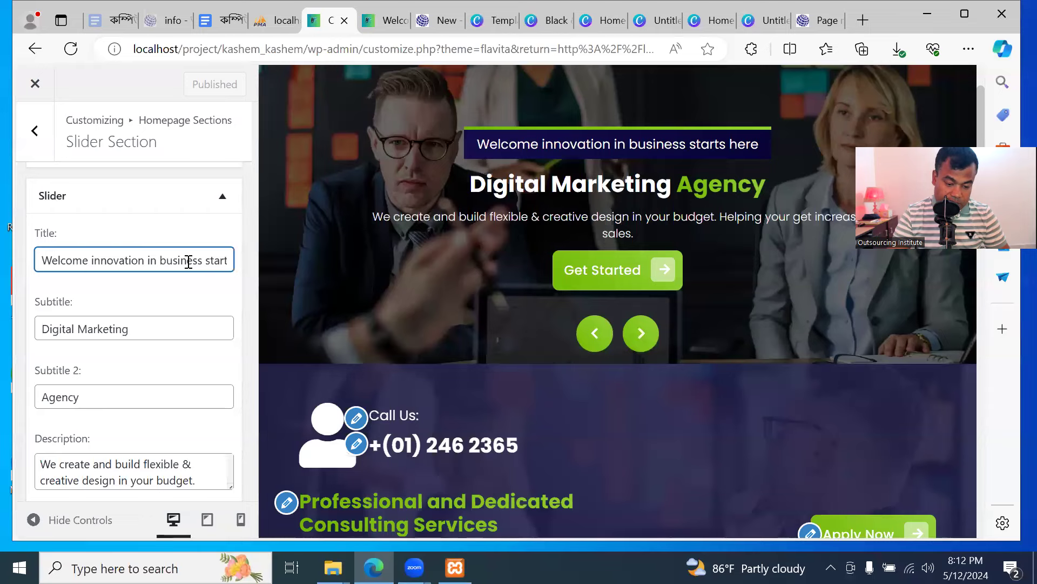
triple_click(188, 262)
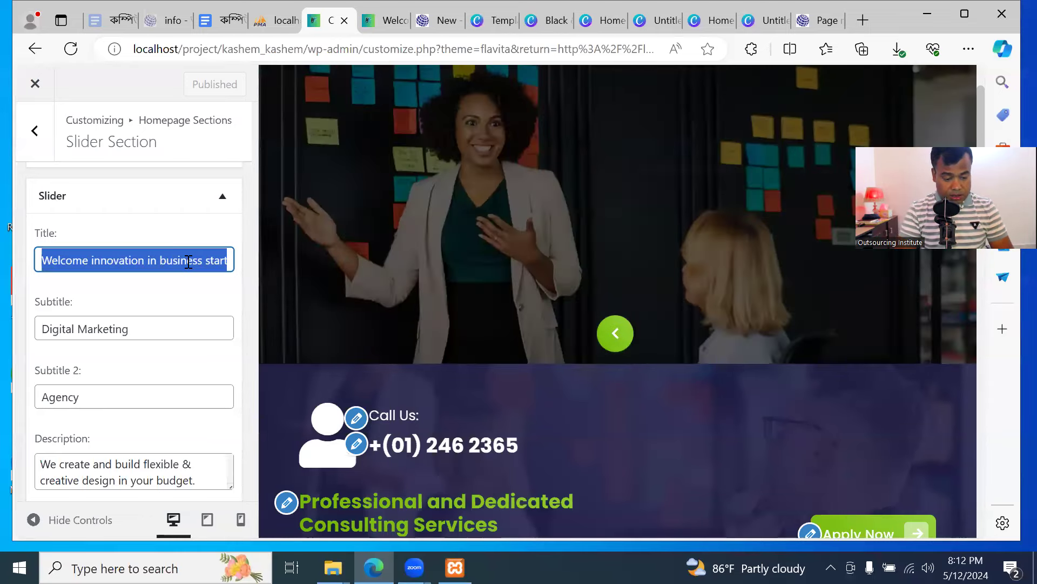
type("Fa")
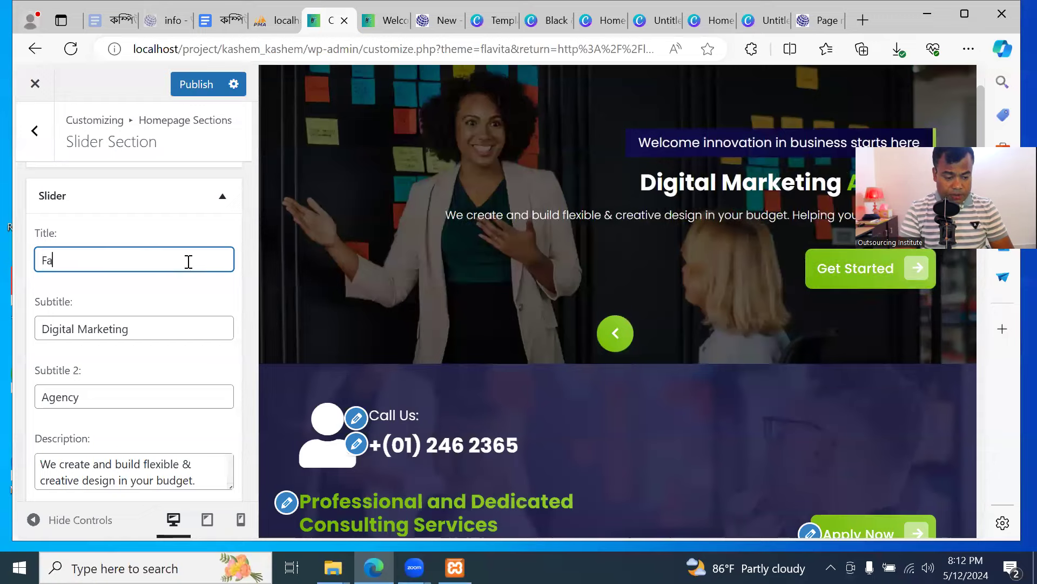
type("mu")
key("BackSpace")
key("BackSpace")
key("BackSpace")
key("BackSpace")
type("We")
type("F")
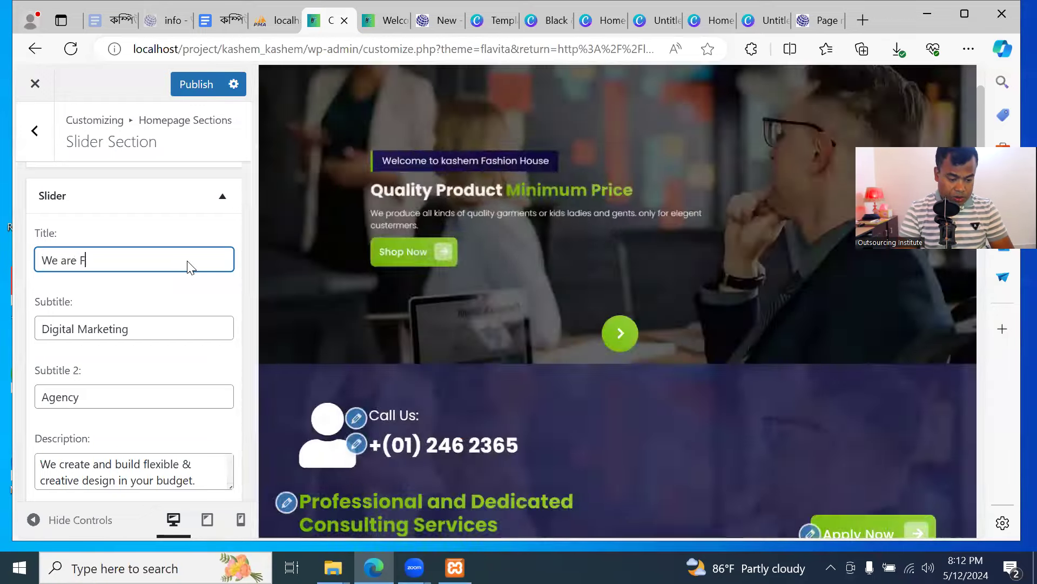
type("amous fas")
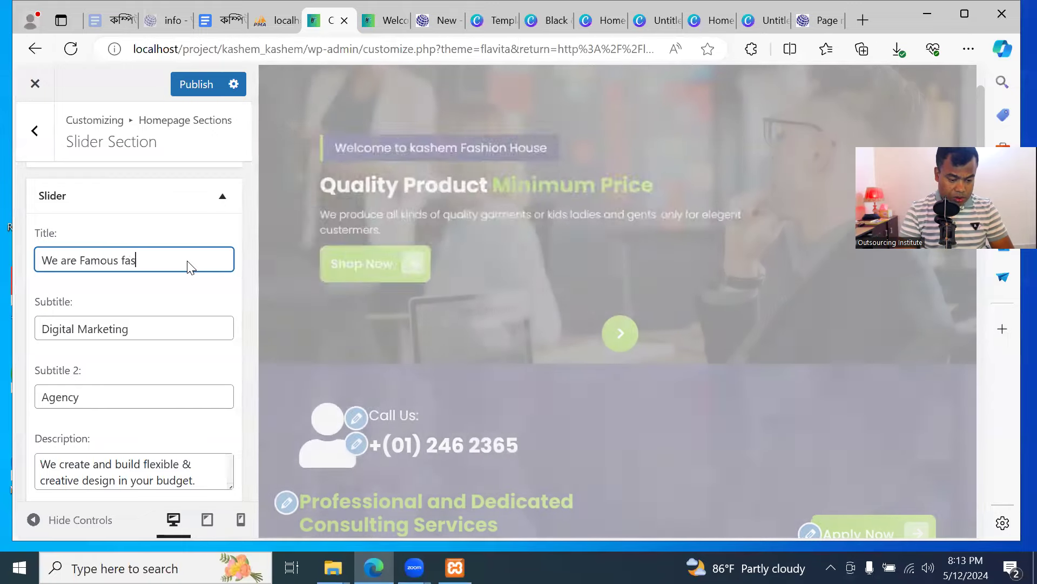
type("hion House in Bd")
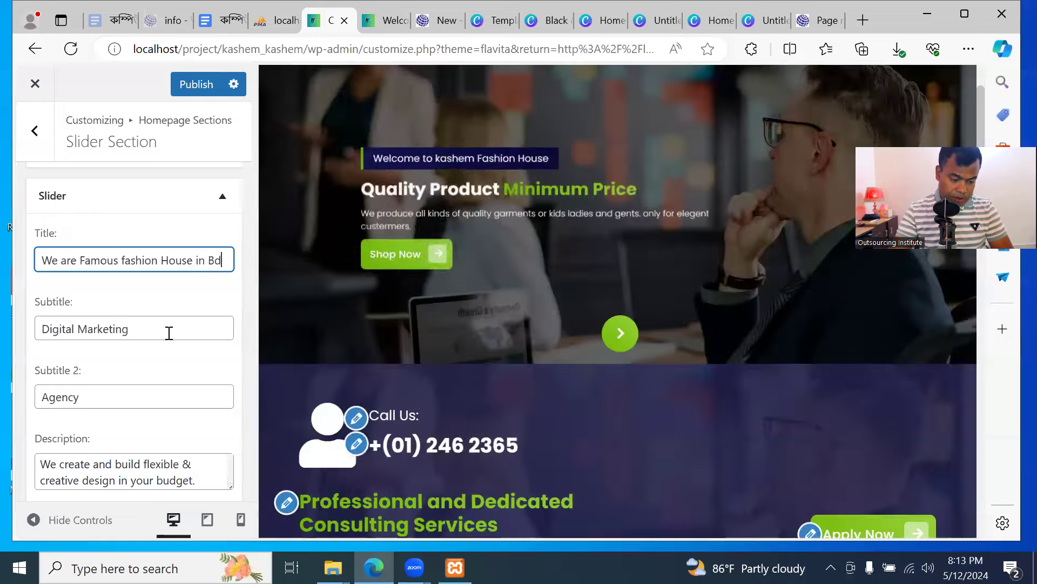
Change the subtitles from 'Digital Marketing' and 'Agency' to 'Style' and 'Unlimited'
left_click(169, 332)
key("ctrl+shift+Left")
key("ctrl+shift+Left")
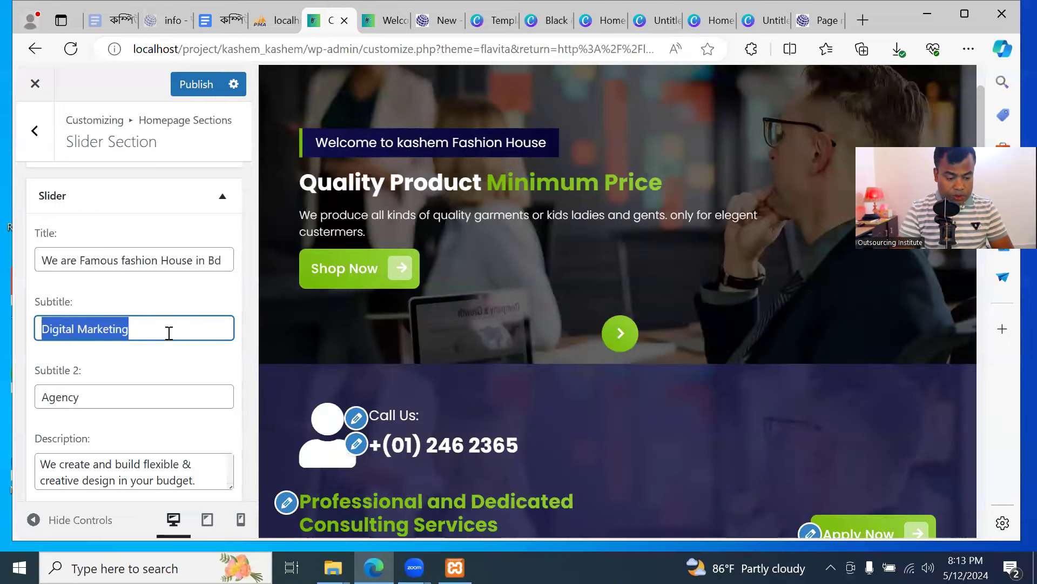
type("Style")
left_click(99, 392)
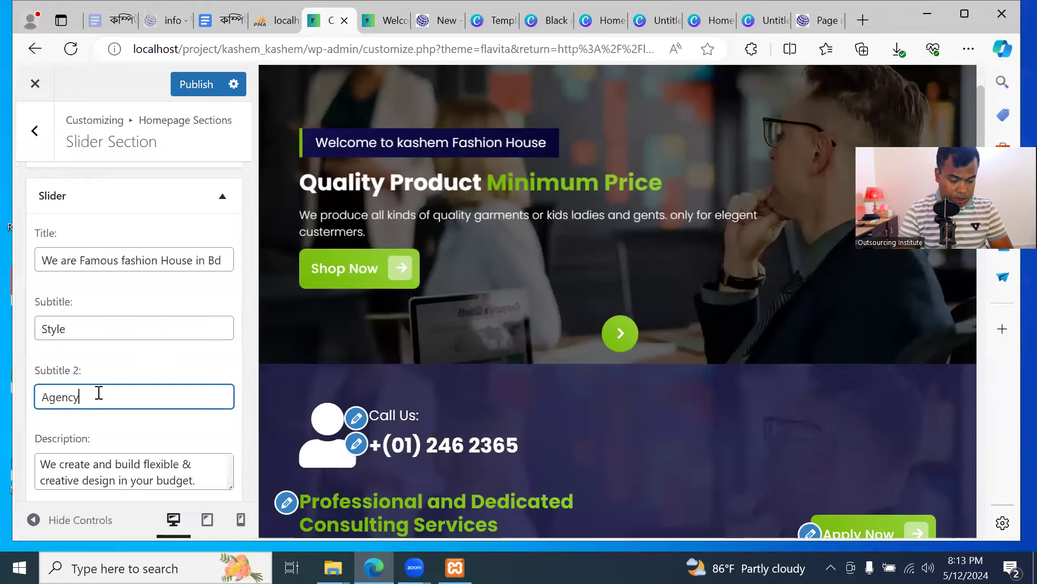
key("ctrl+shift+Left")
type("Unl")
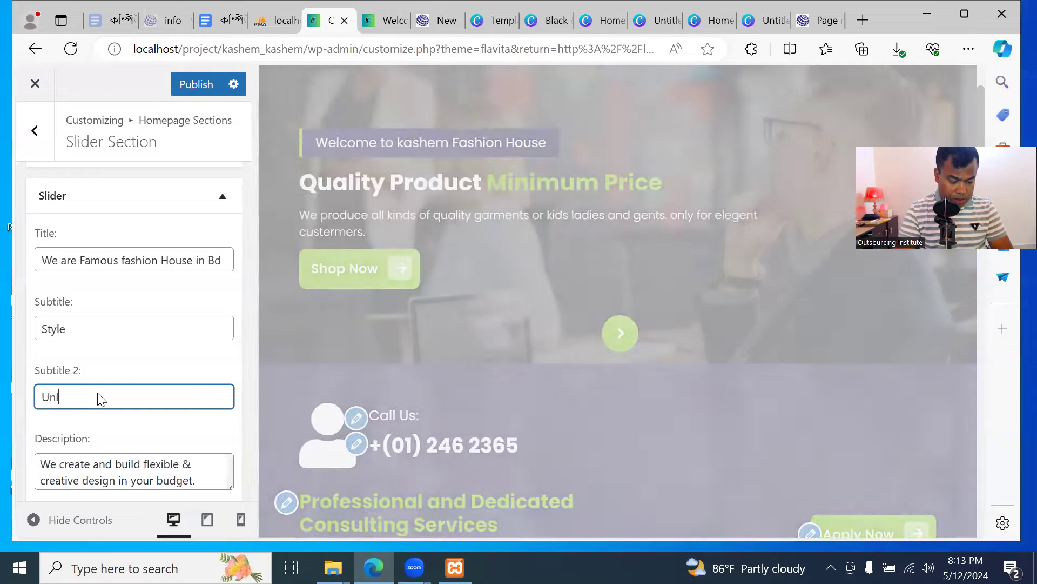
type("imited")
left_click(189, 465)
Replace the slide's 'Get Started' button label with 'Shop Now'
scroll(184, 471, "down", 1)
scroll(238, 395, "down", 3)
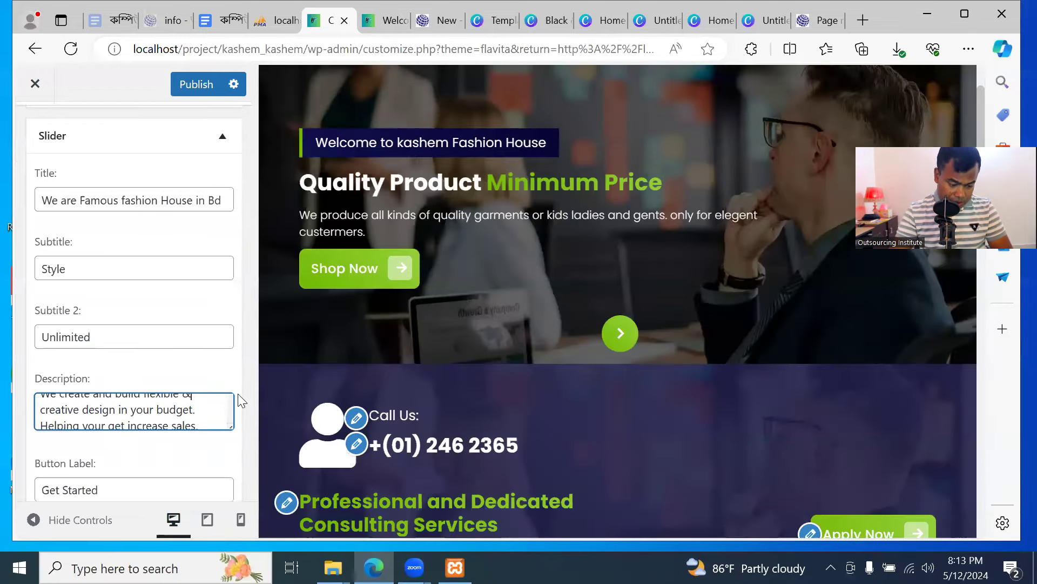
scroll(238, 416, "down", 2)
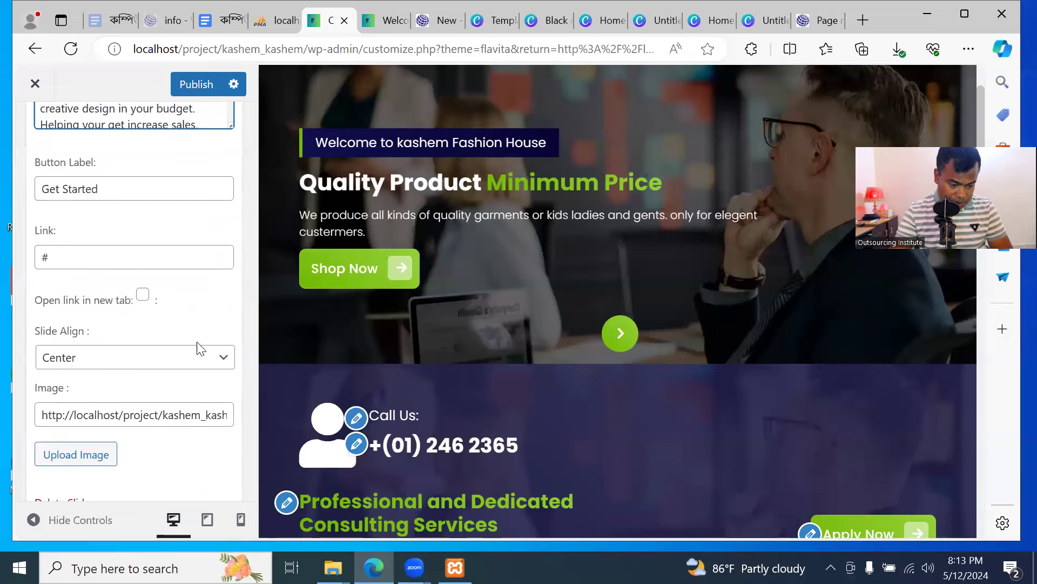
scroll(167, 246, "down", 2)
scroll(162, 225, "up", 2)
left_click(154, 190)
key("ctrl+a")
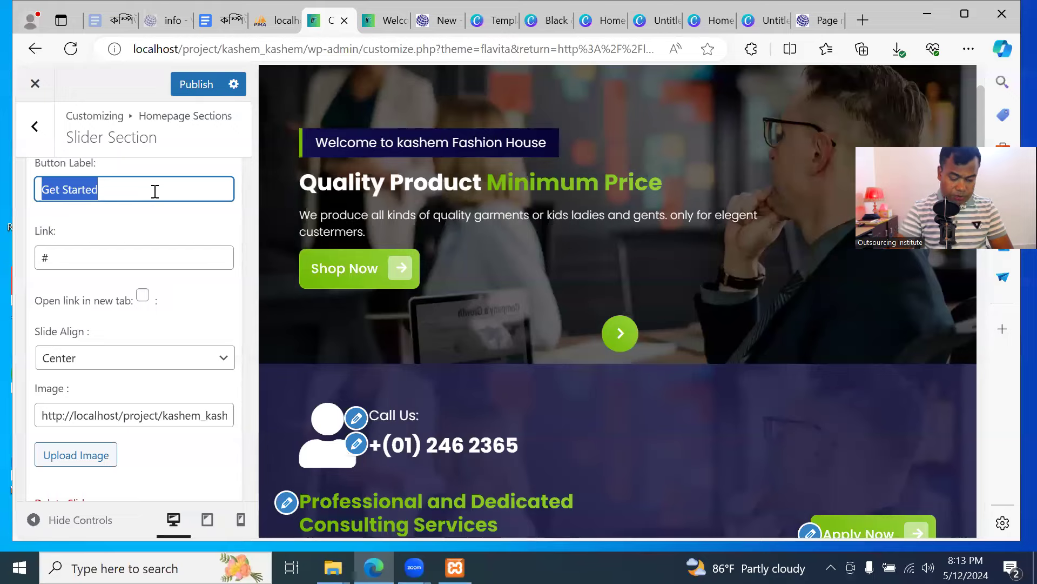
type("Sjhop")
key("BackSpace")
key("BackSpace")
key("BackSpace")
key("BackSpace")
type("hop Now")
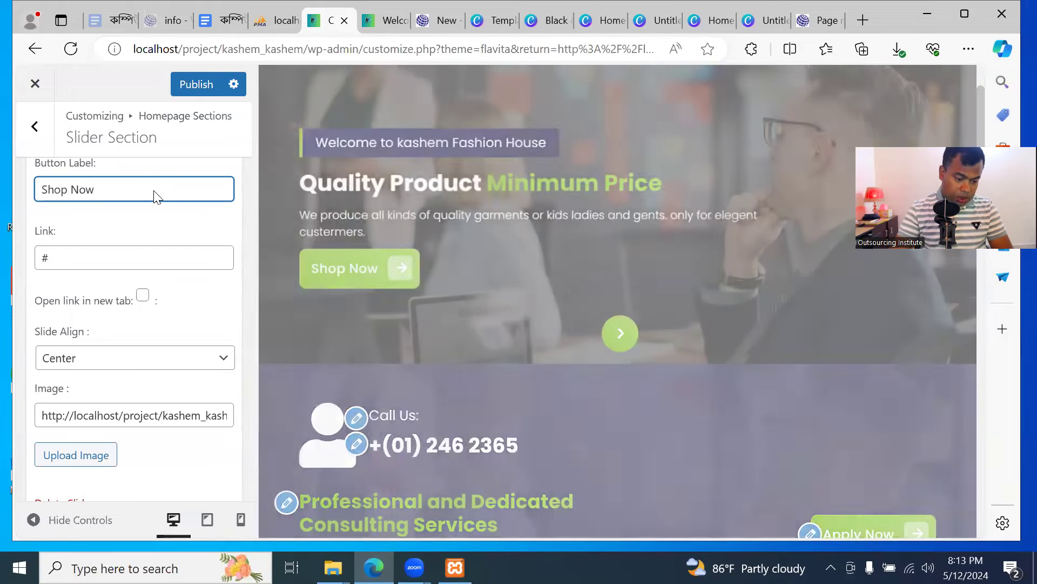
Keep the button link as '#' and expand the second slide's settings
left_click(129, 263)
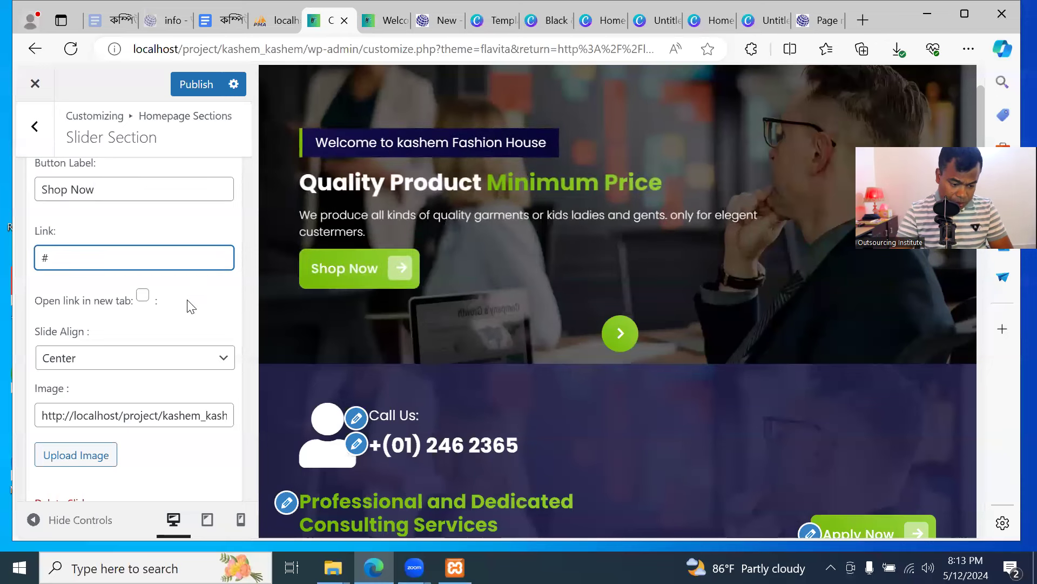
scroll(165, 377, "down", 2)
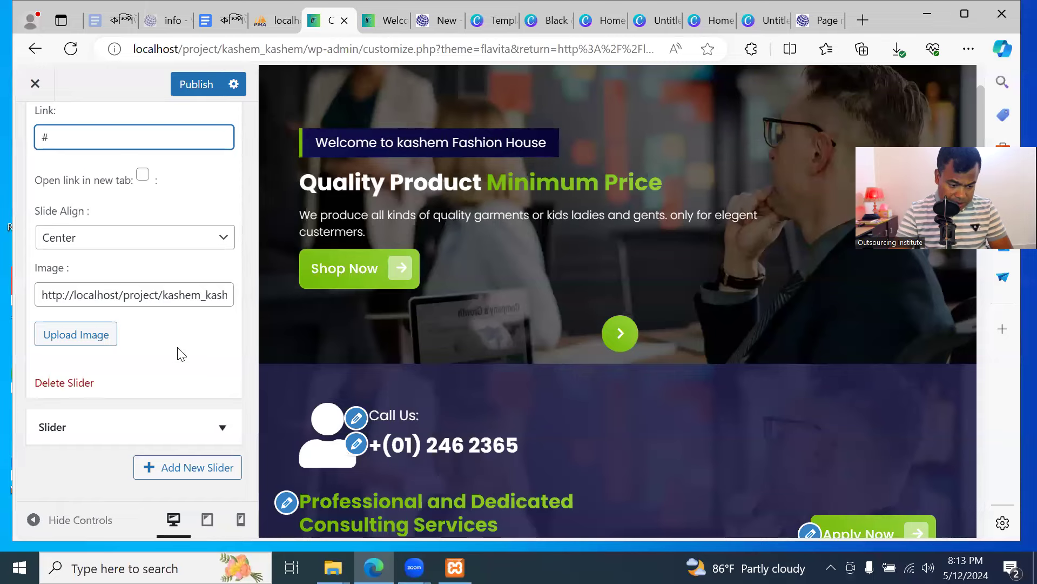
scroll(178, 354, "up", 2)
scroll(174, 347, "down", 3)
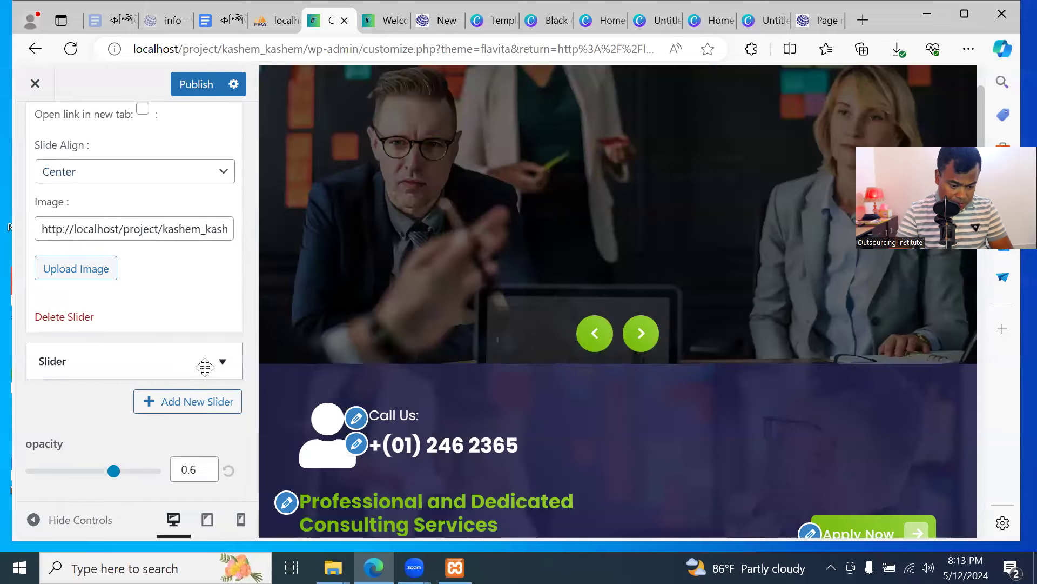
left_click(208, 363)
Set the slide title to 'We have huge Collection', replacing Digital Marketing/Agency with 'Ladies Gents'/'and Kids'
scroll(208, 363, "down", 2)
triple_click(198, 306)
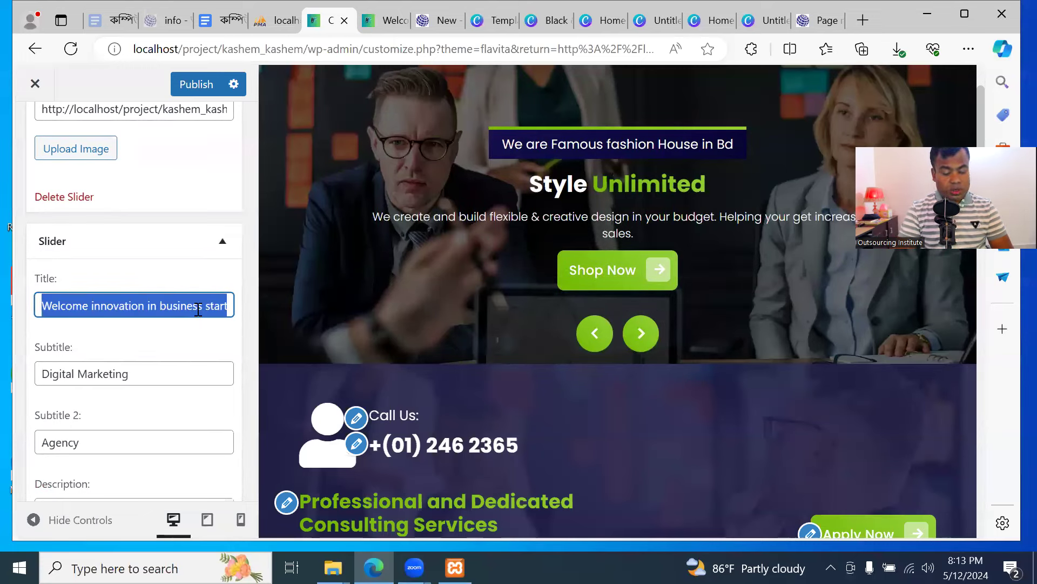
type("We h")
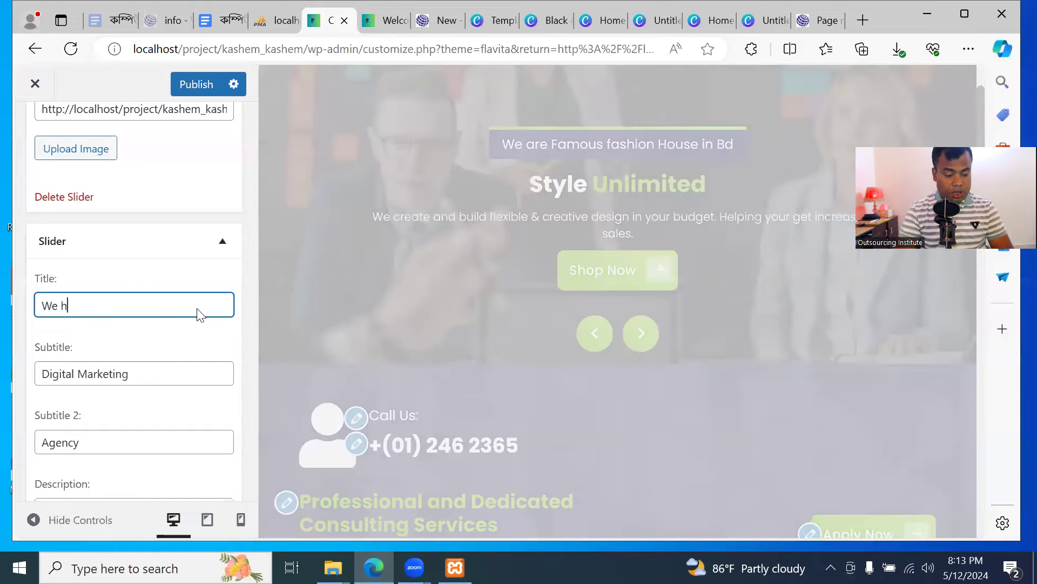
type("ave huge Col")
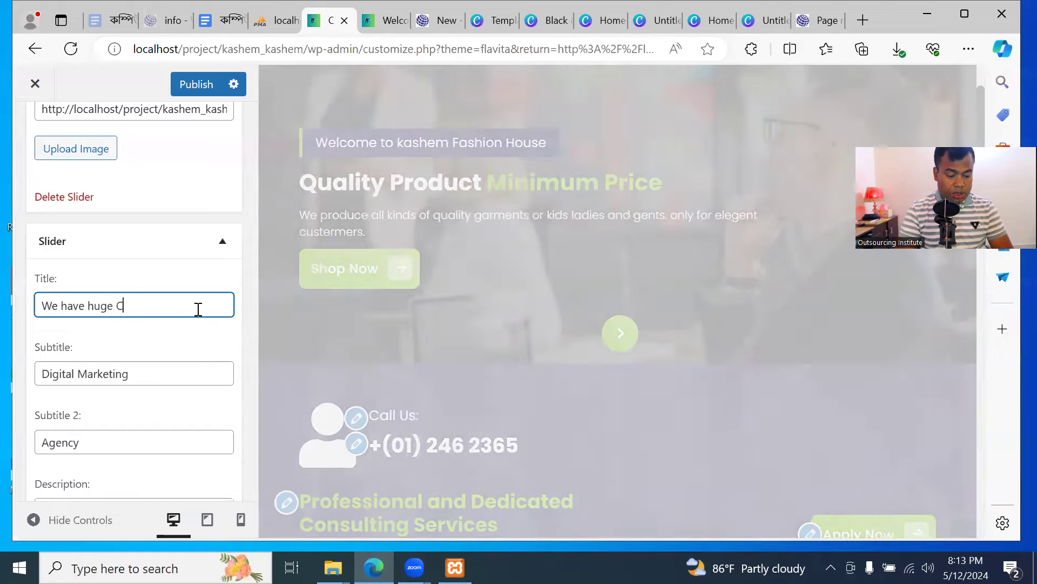
type("lection")
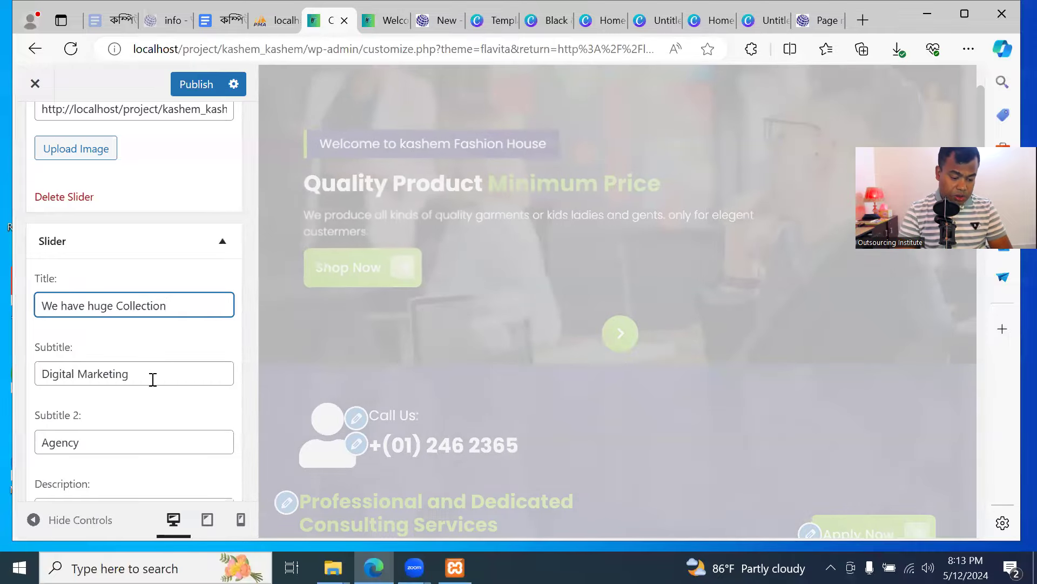
triple_click(153, 379)
type("La")
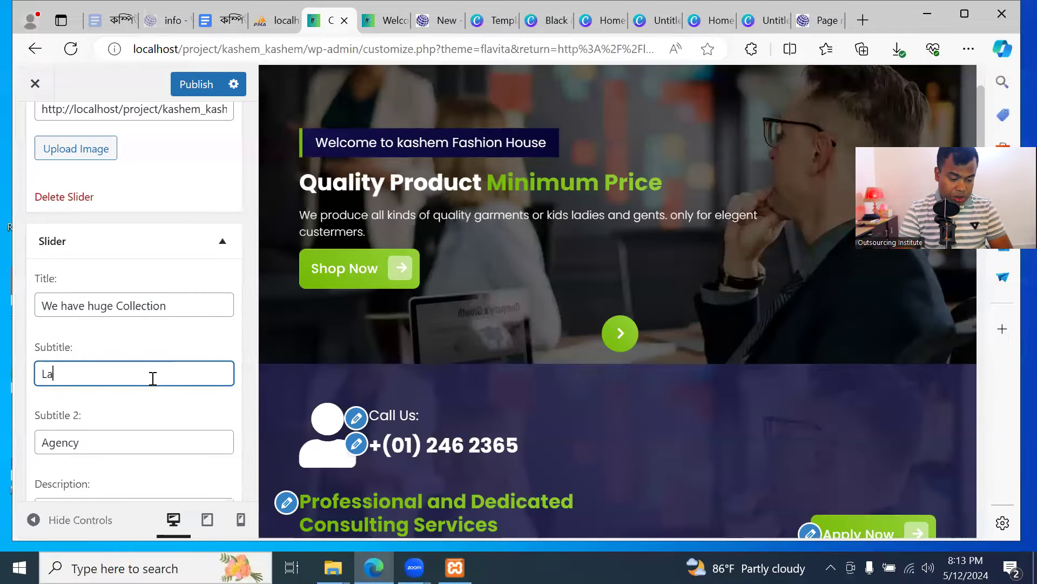
type("dies")
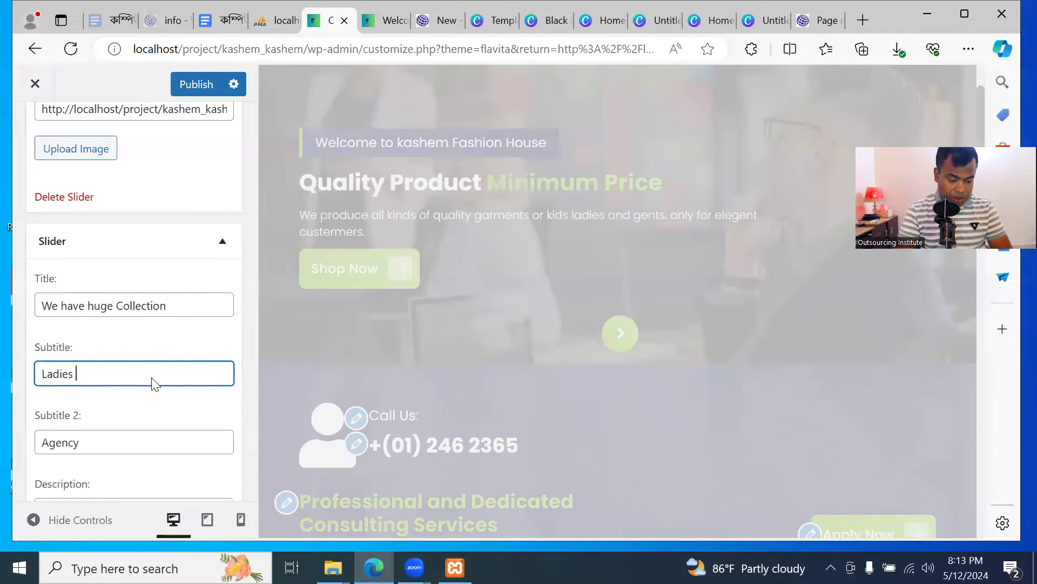
type(" Gents")
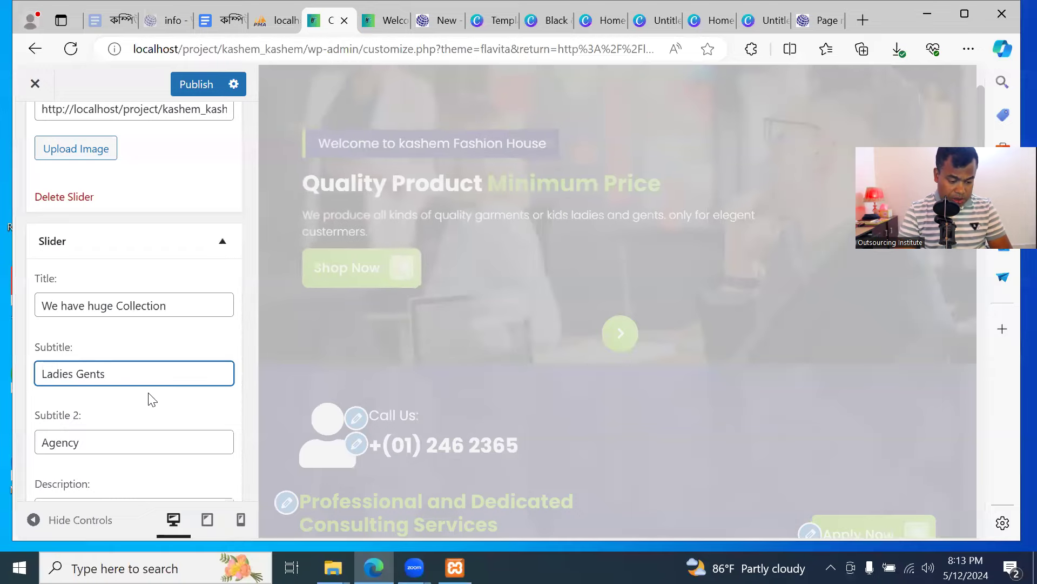
double_click(139, 449)
type("and ")
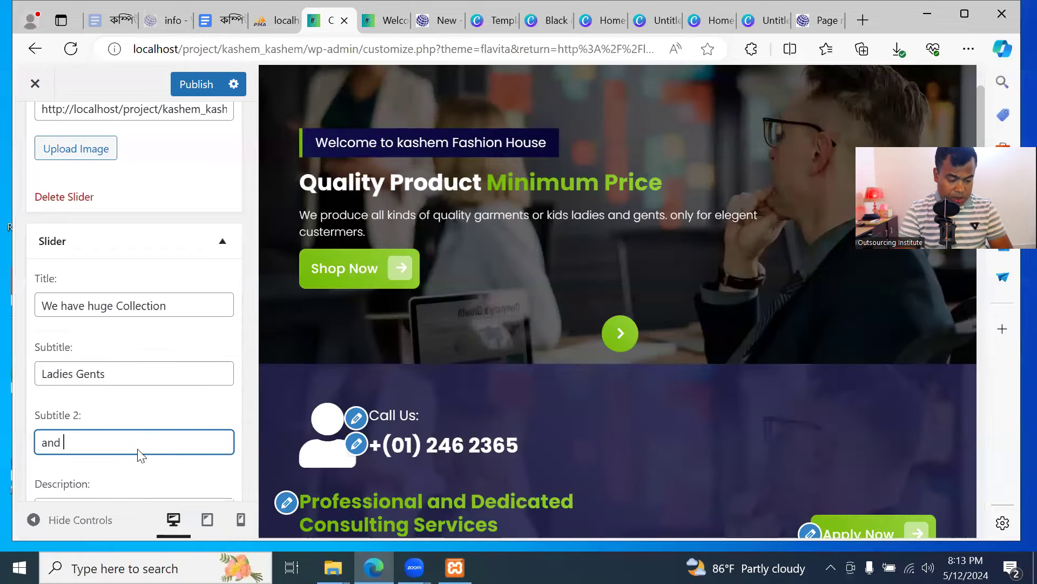
type("Kids")
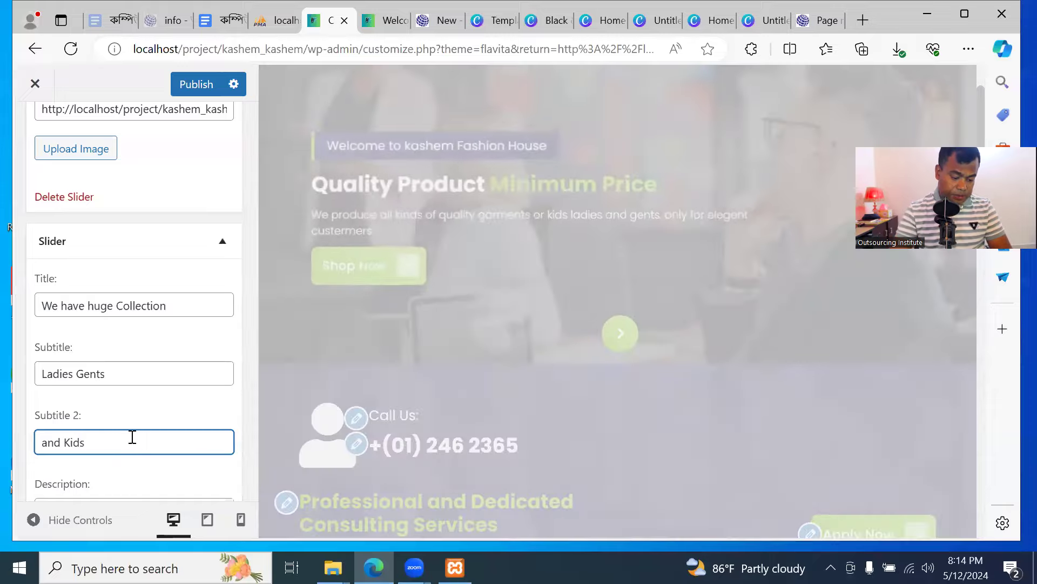
scroll(133, 435, "down", 3)
scroll(132, 342, "down", 3)
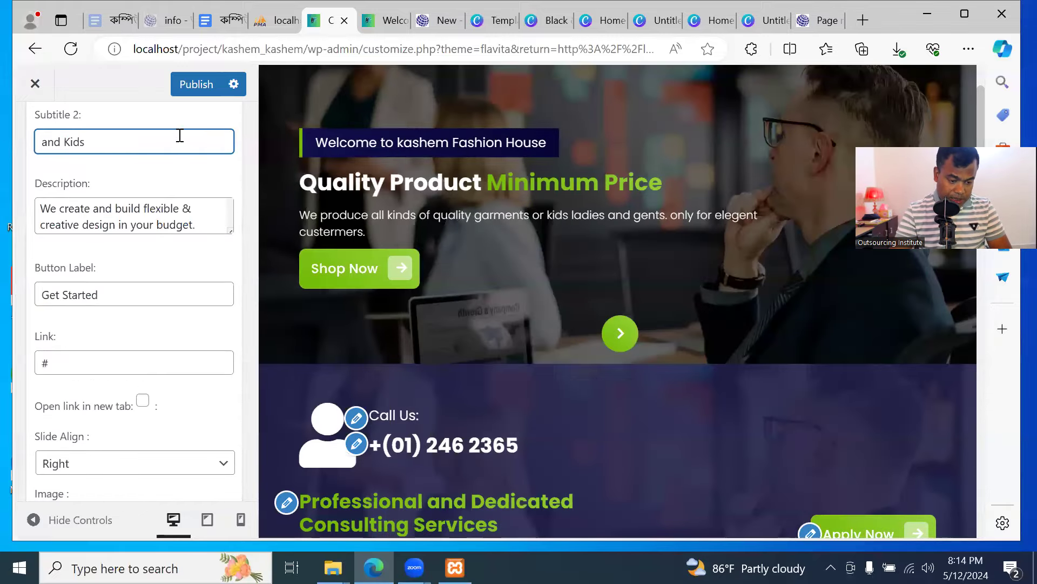
scroll(178, 286, "down", 1)
scroll(179, 286, "down", 3)
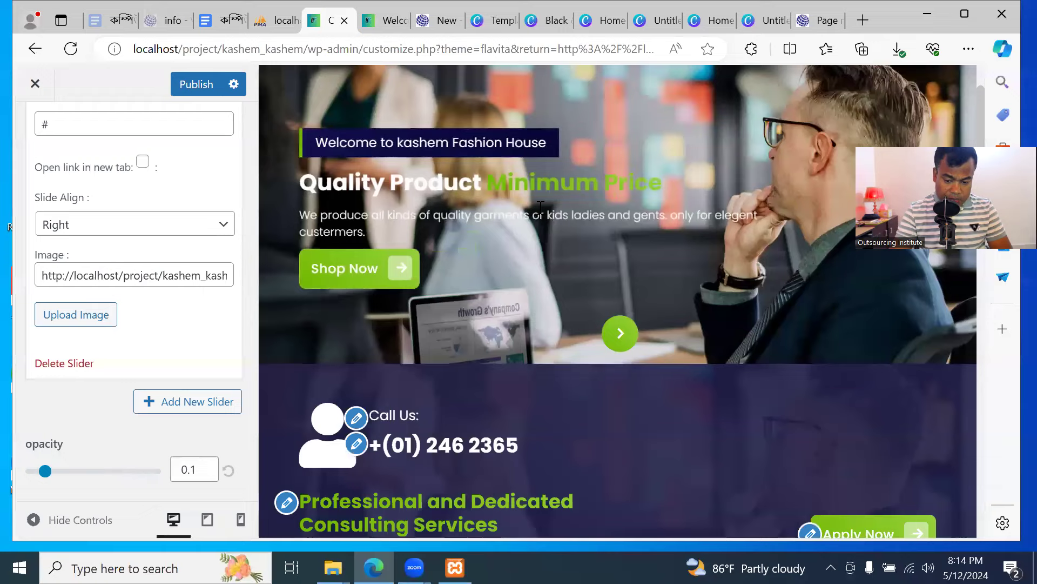
Drag the slider overlay opacity to 0.5, then view the live front page
mouse_move(90, 477)
left_mouse_down()
mouse_move(116, 476)
mouse_move(104, 475)
left_mouse_up()
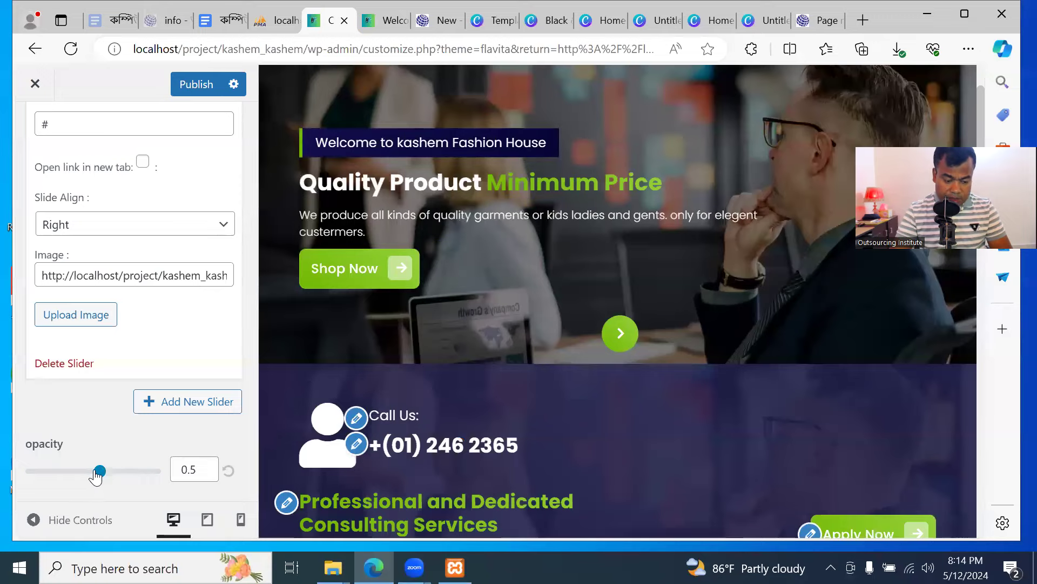
left_click_drag(40, 475, 30, 474)
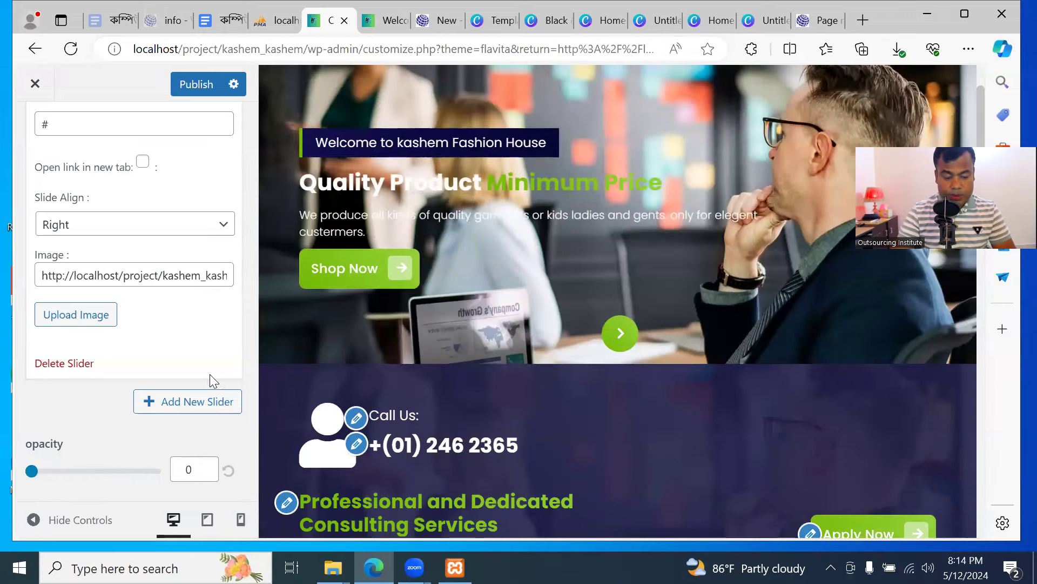
left_click_drag(93, 477, 101, 475)
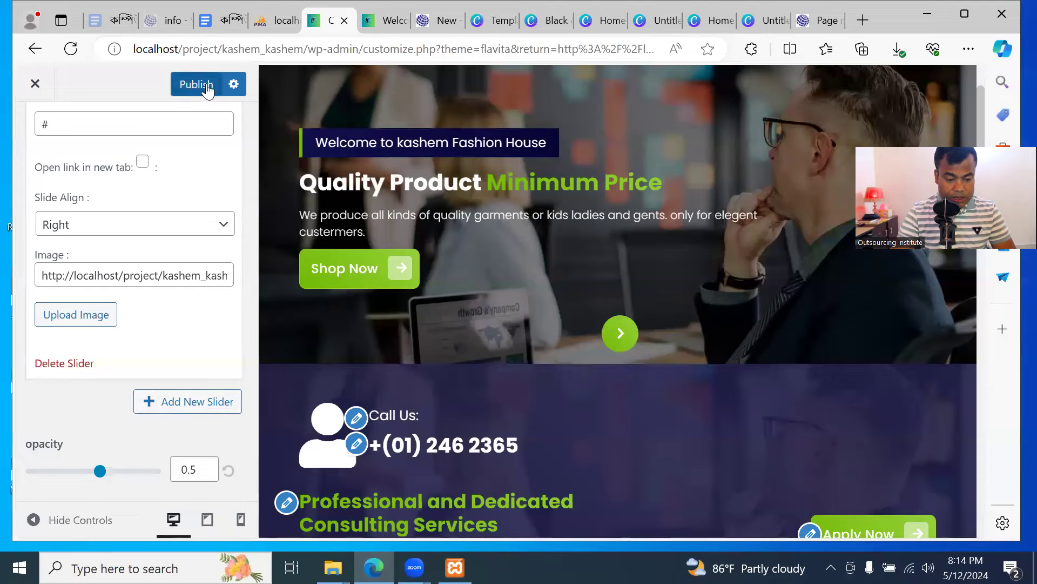
left_click(385, 21)
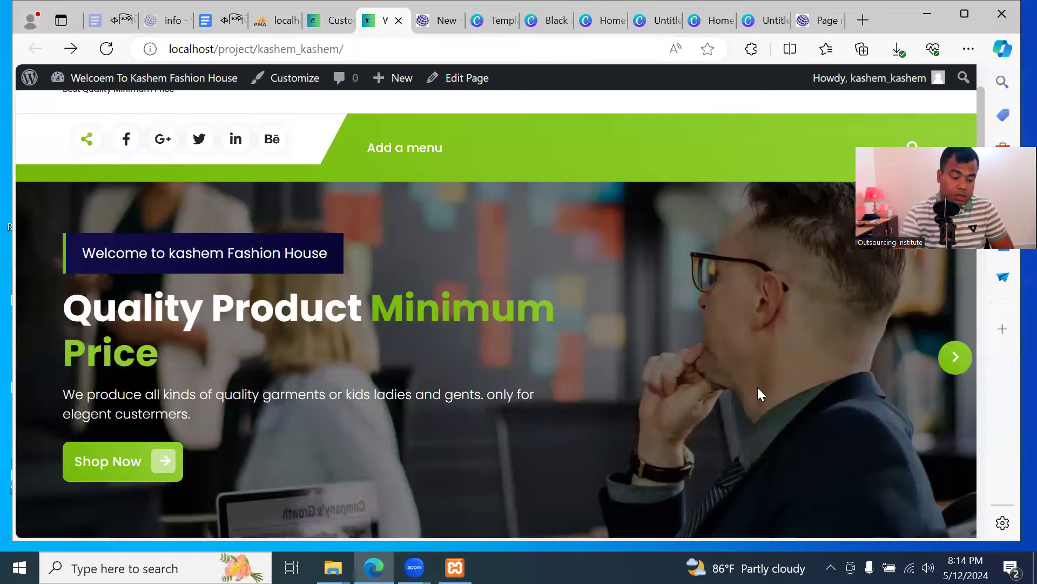
Cycle the hero slider back and forth to review the edited slides
scroll(176, 283, "up", 2)
scroll(178, 278, "down", 5)
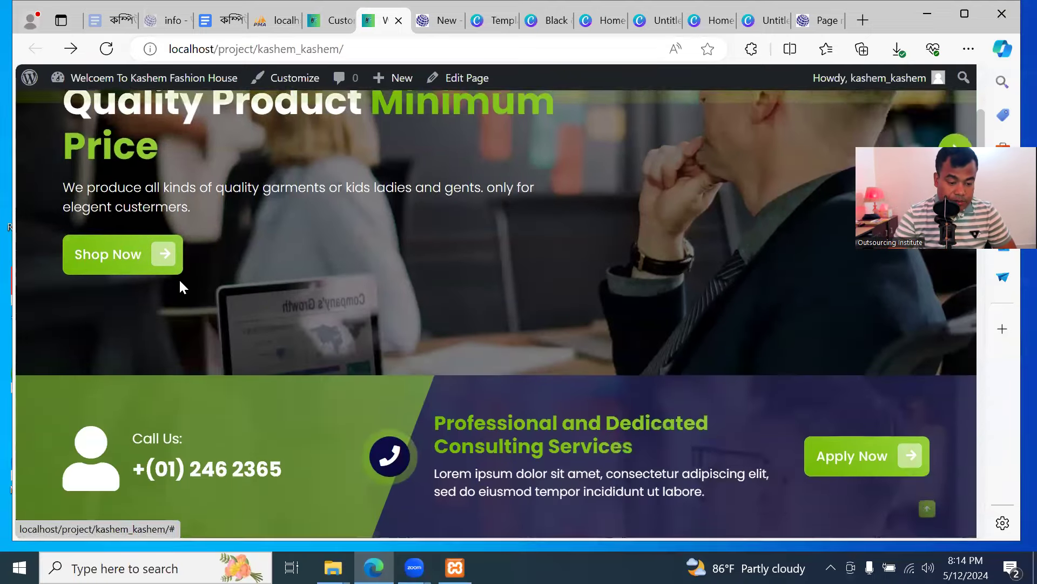
scroll(237, 342, "up", 3)
scroll(218, 333, "down", 3)
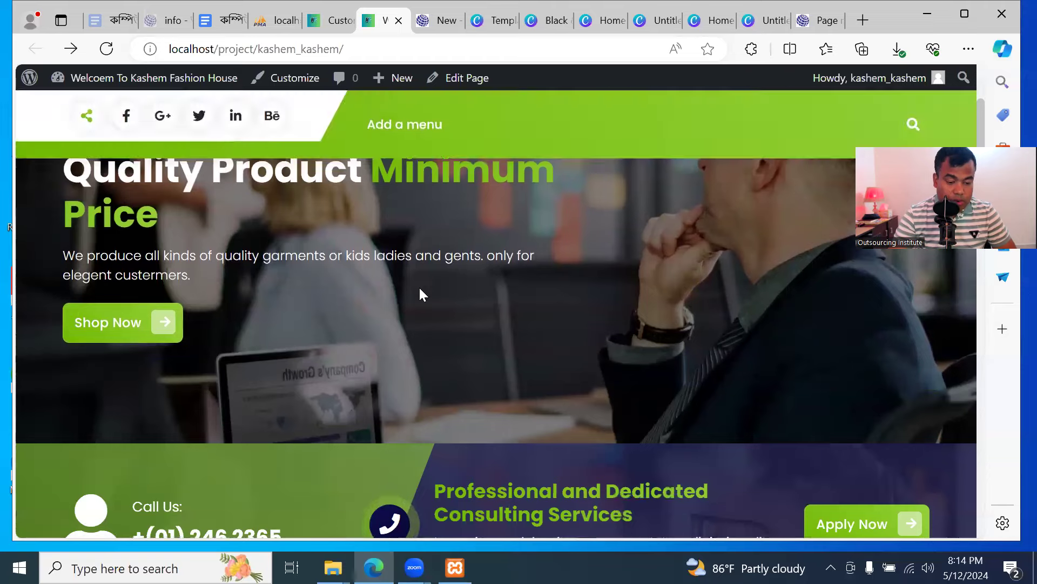
scroll(384, 263, "up", 2)
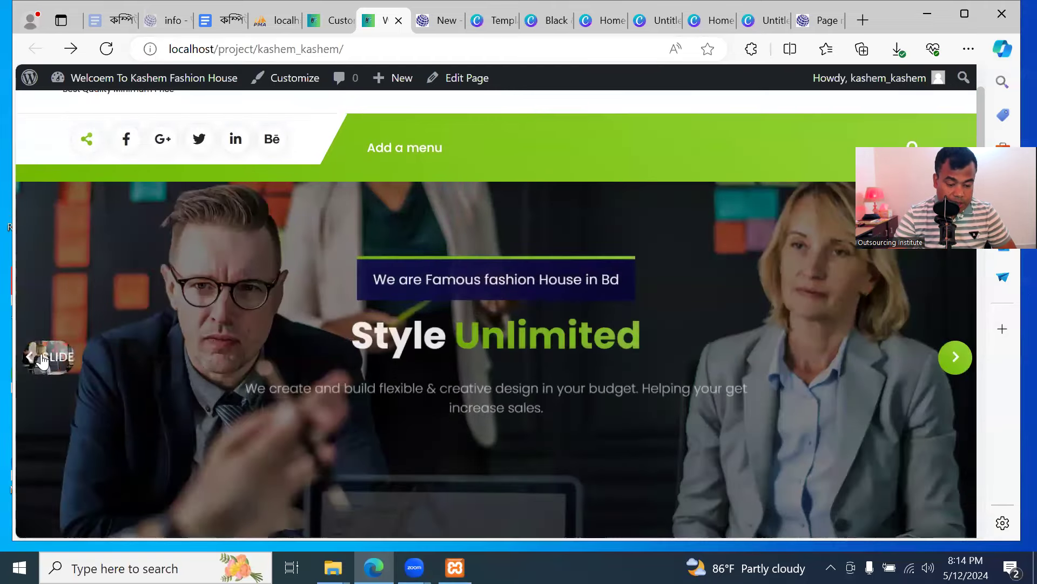
left_click(43, 361)
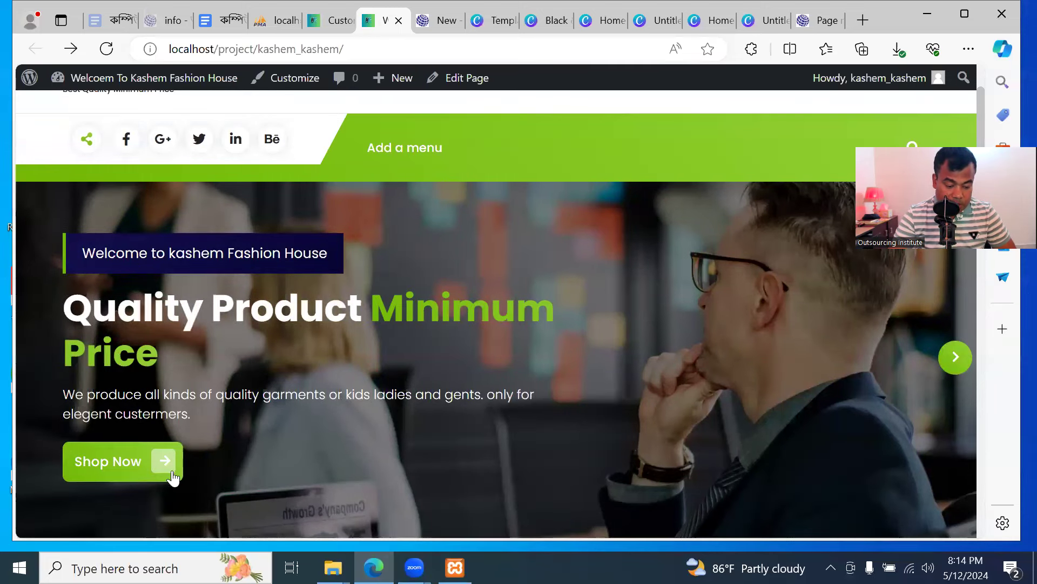
left_click(951, 358)
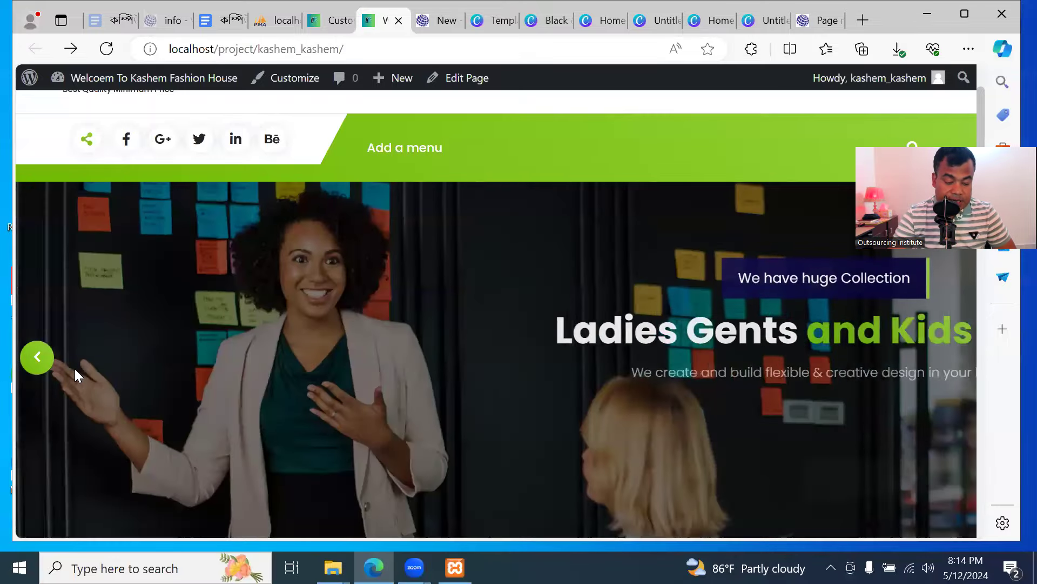
left_click(40, 363)
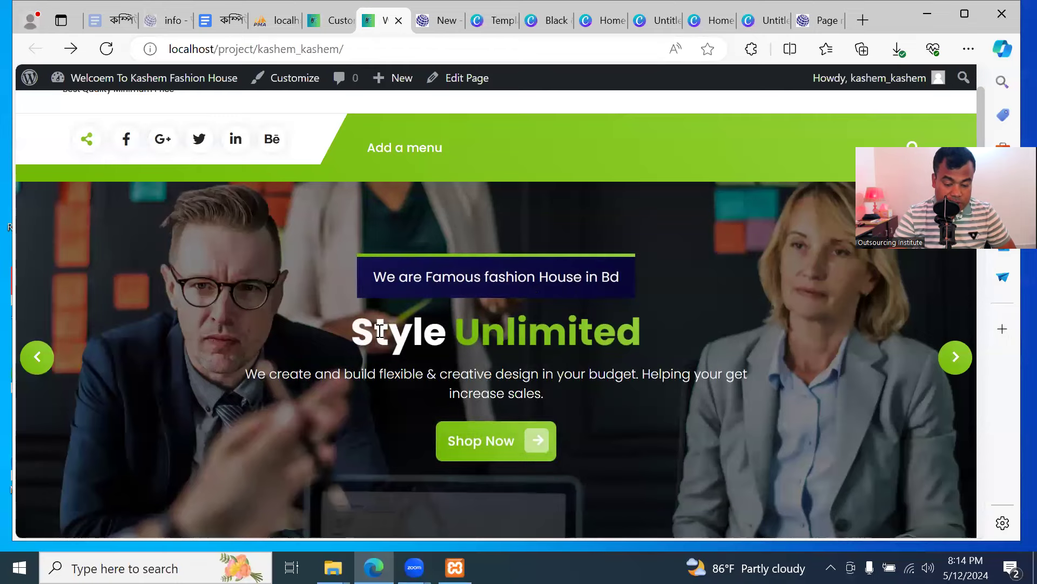
left_click(955, 357)
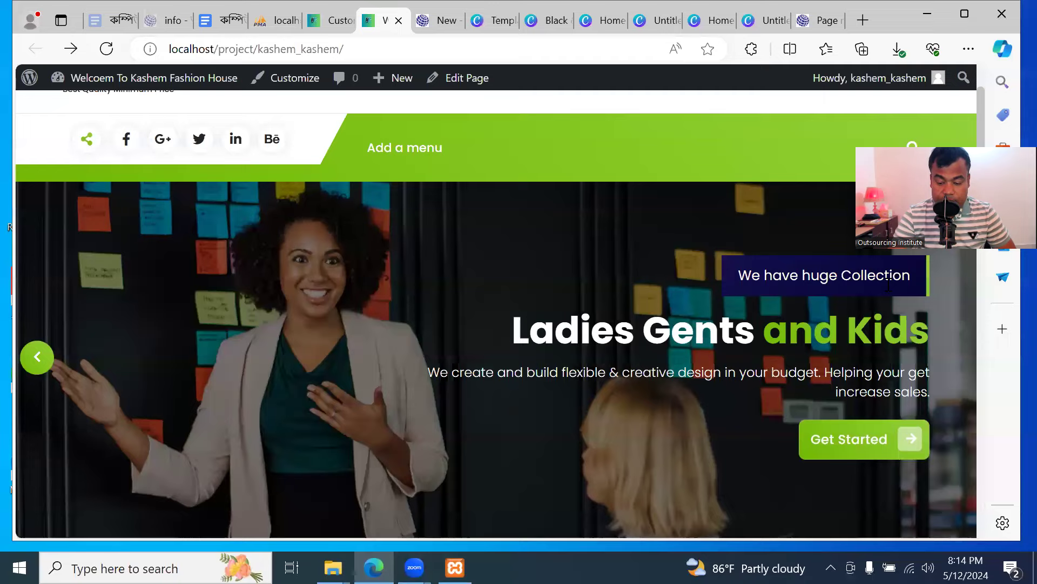
Step back to the previous slide, scroll the homepage, then return to the customizer
scroll(676, 387, "down", 3)
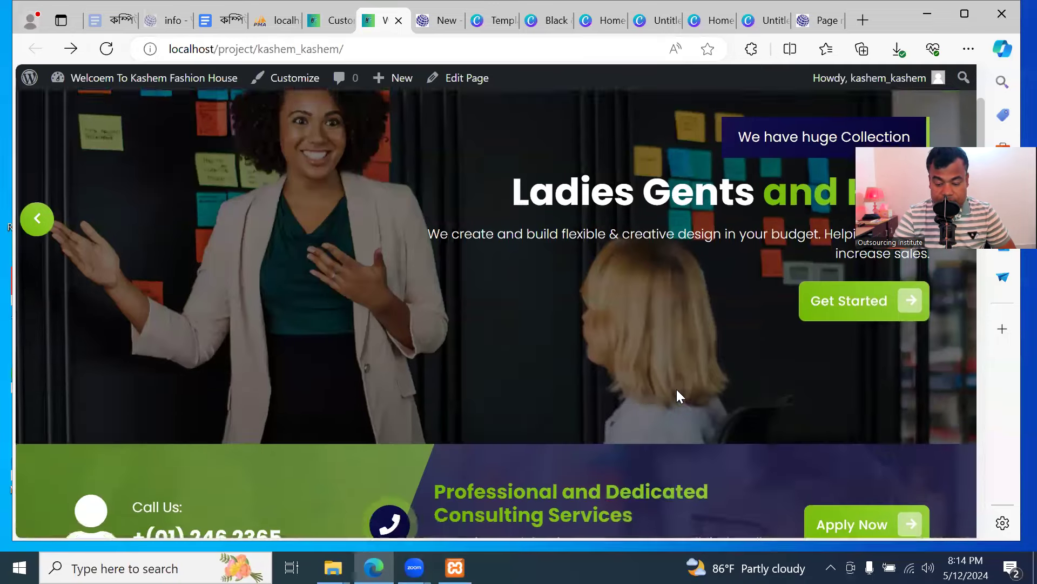
scroll(676, 387, "up", 5)
scroll(413, 365, "down", 3)
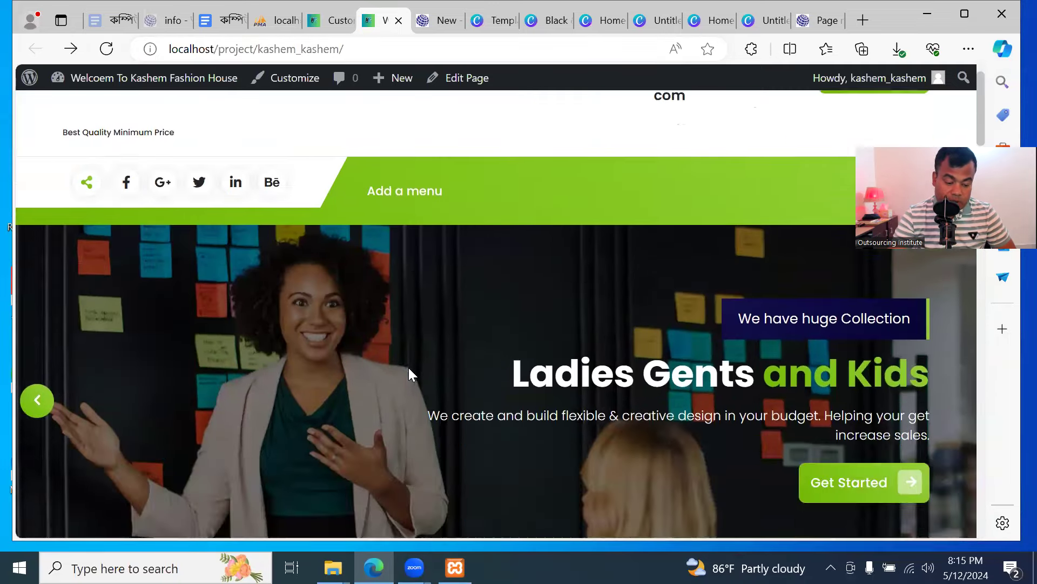
left_click(39, 355)
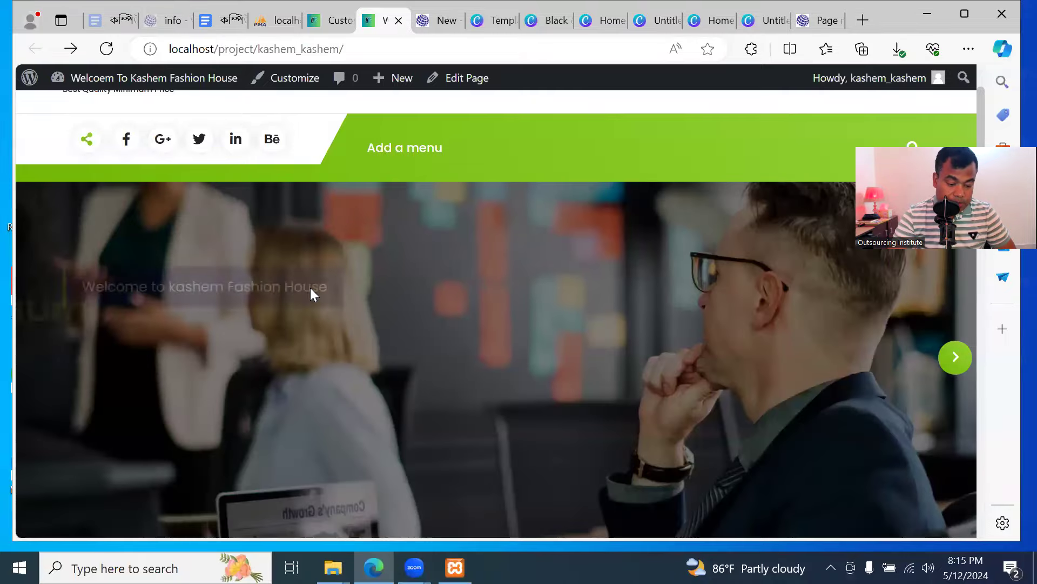
scroll(614, 333, "down", 3)
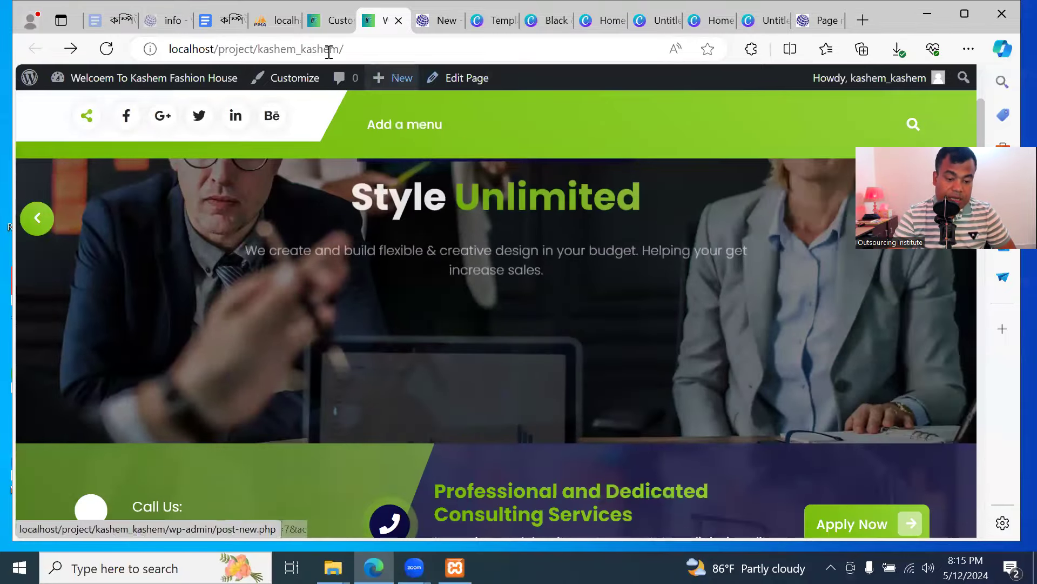
left_click(331, 24)
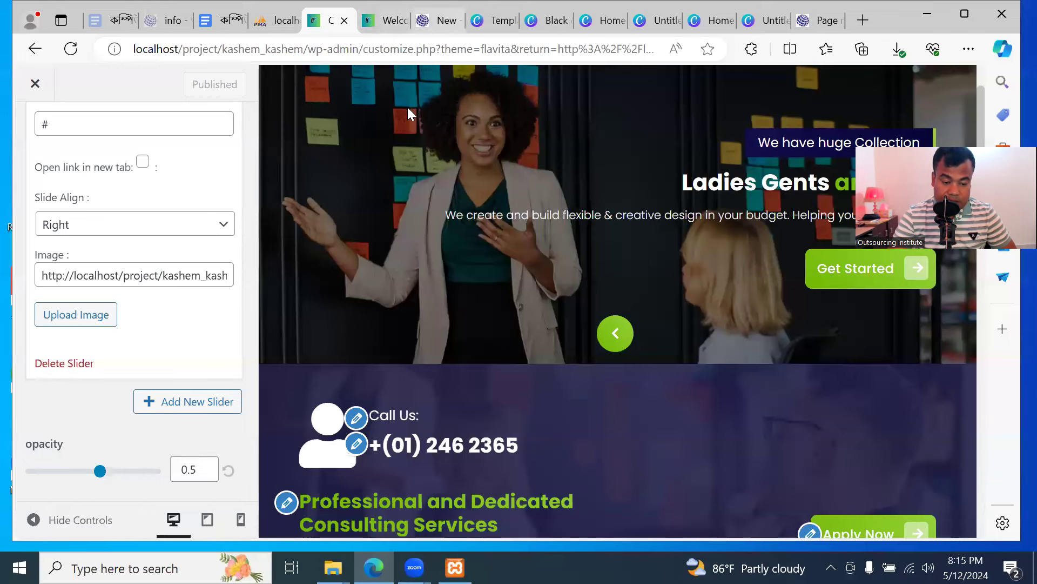
Compare the live homepage with the customizer preview, then exit to the Themes list
left_click(385, 21)
left_click(338, 20)
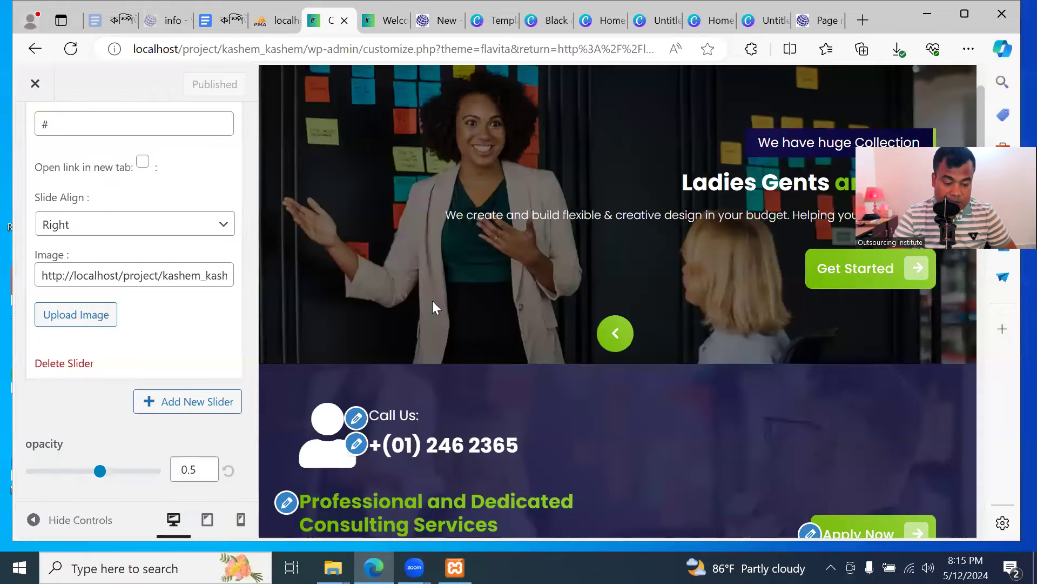
scroll(519, 270, "up", 3)
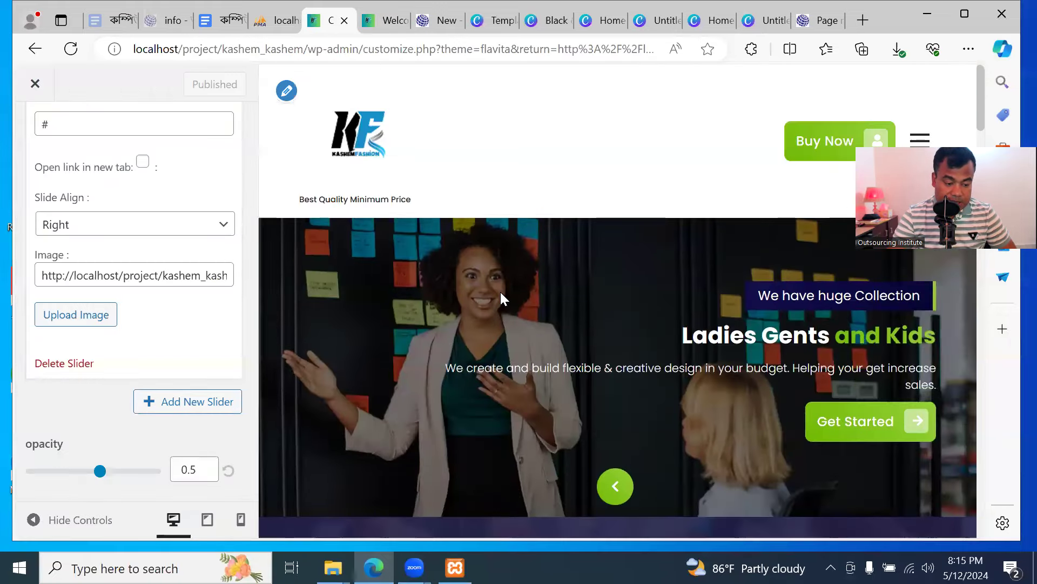
left_click(387, 20)
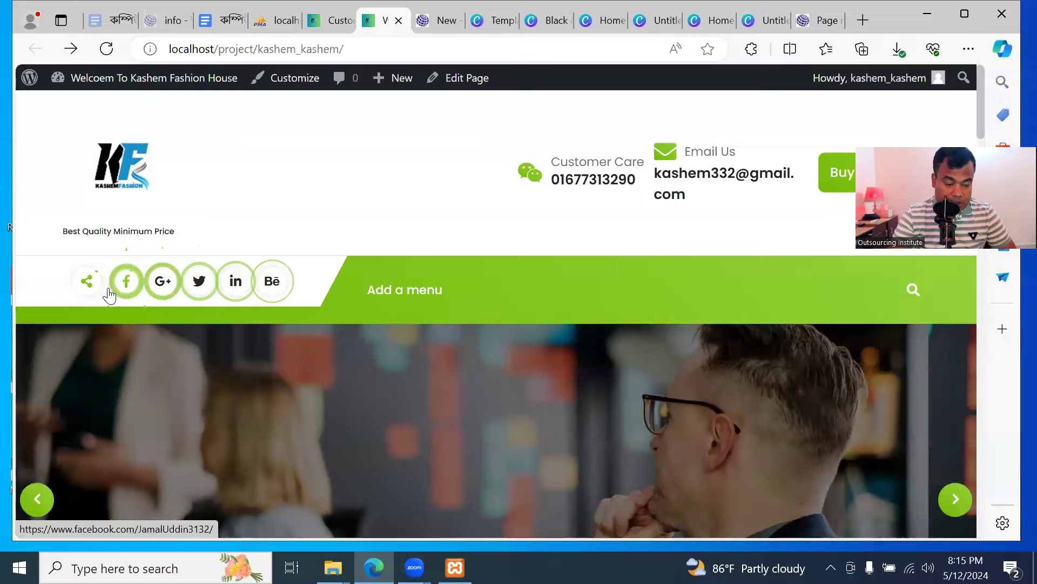
scroll(346, 298, "down", 3)
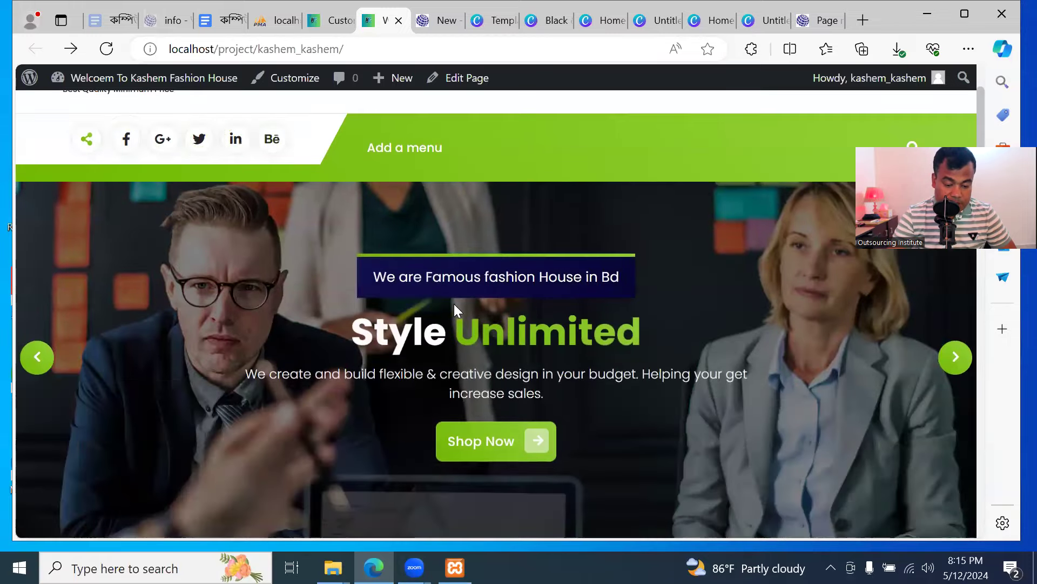
scroll(452, 303, "down", 3)
scroll(435, 303, "down", 5)
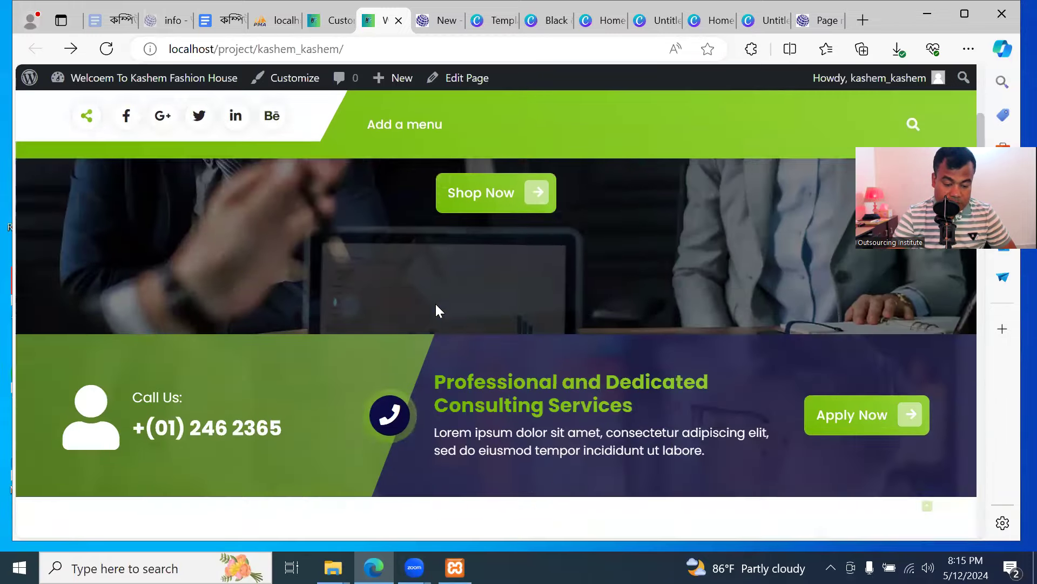
scroll(436, 306, "up", 2)
scroll(432, 294, "up", 1)
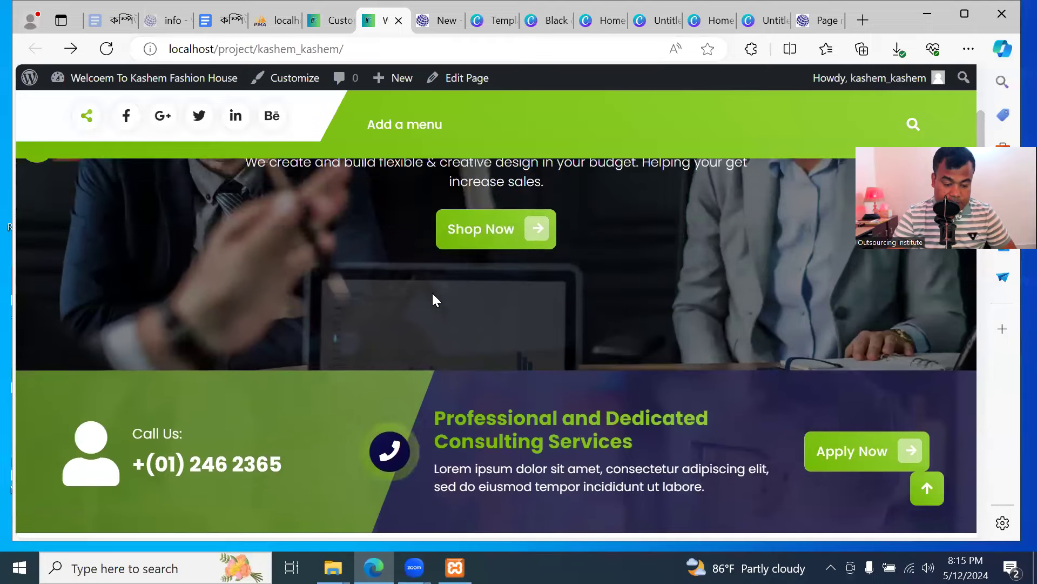
scroll(430, 297, "down", 2)
left_click(328, 23)
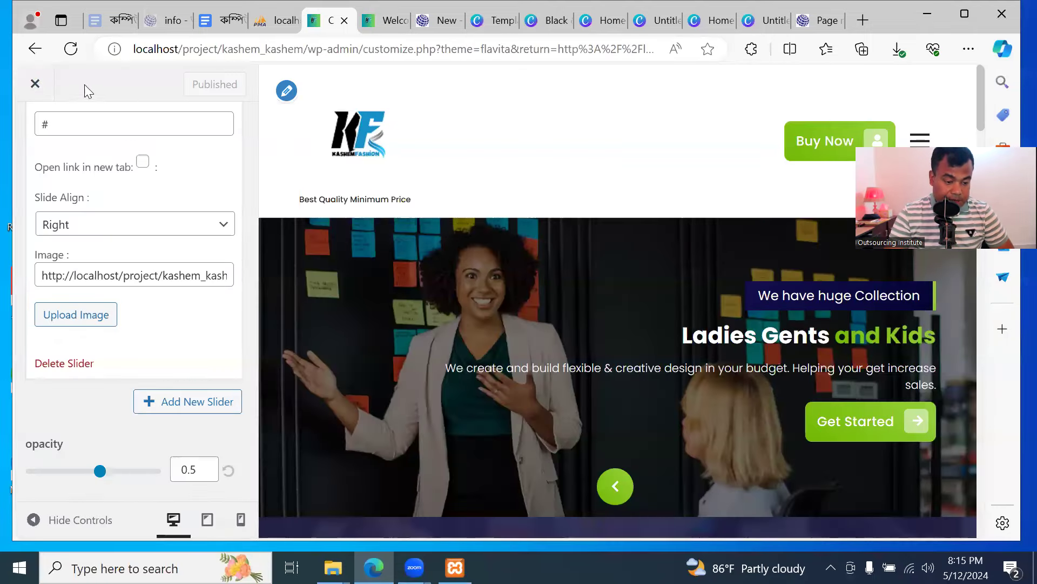
left_click(36, 85)
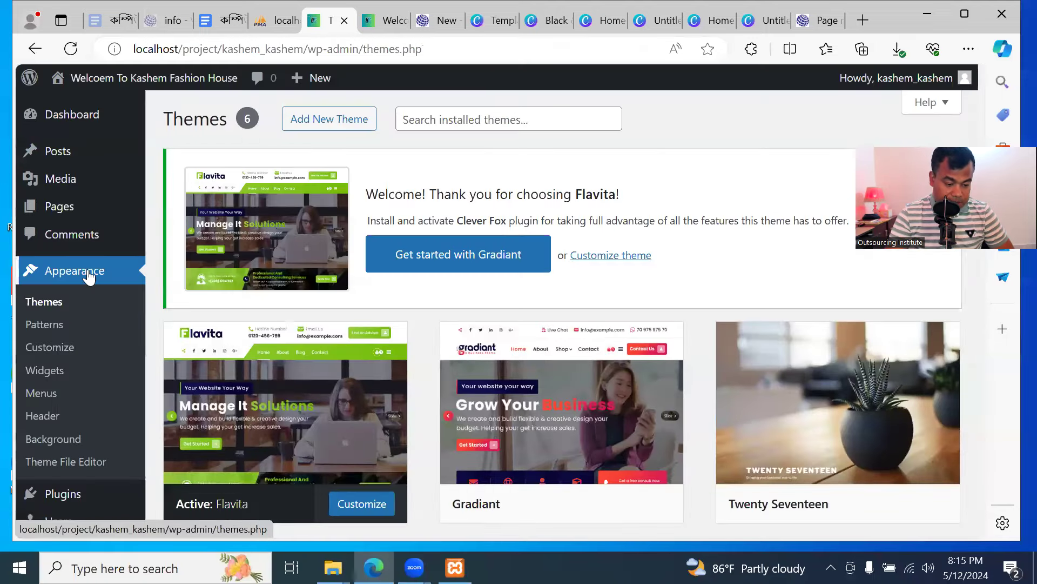
Customize Flavita again and go through Homepage Sections to the Service Section
scroll(340, 381, "down", 3)
left_click(350, 368)
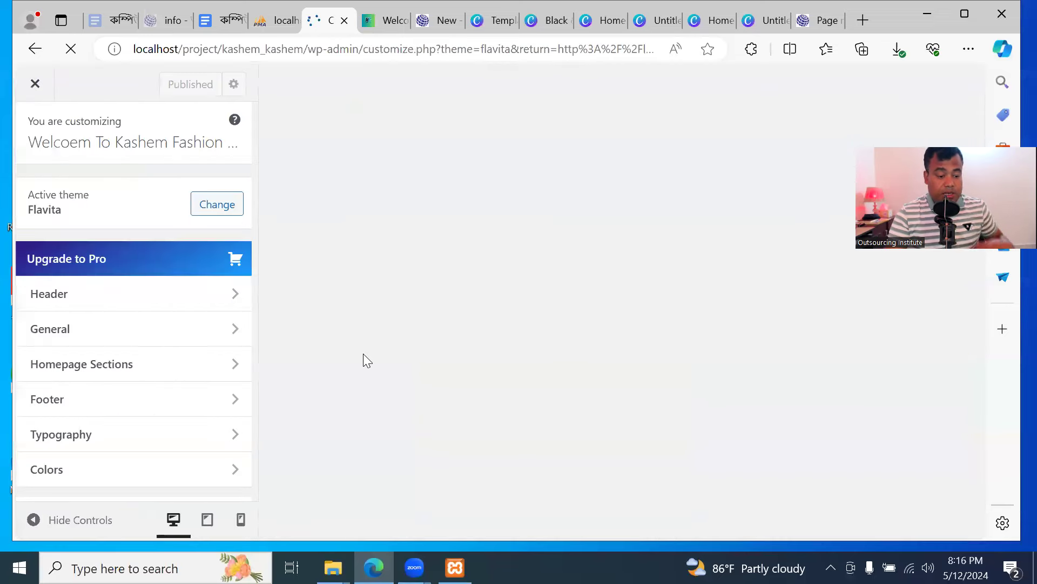
scroll(146, 313, "down", 1)
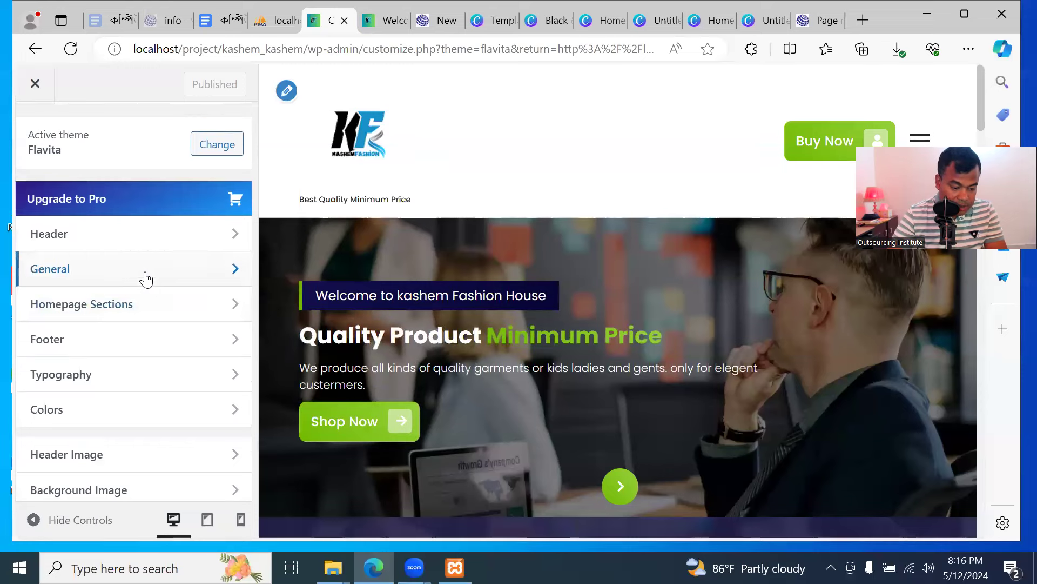
left_click(146, 279)
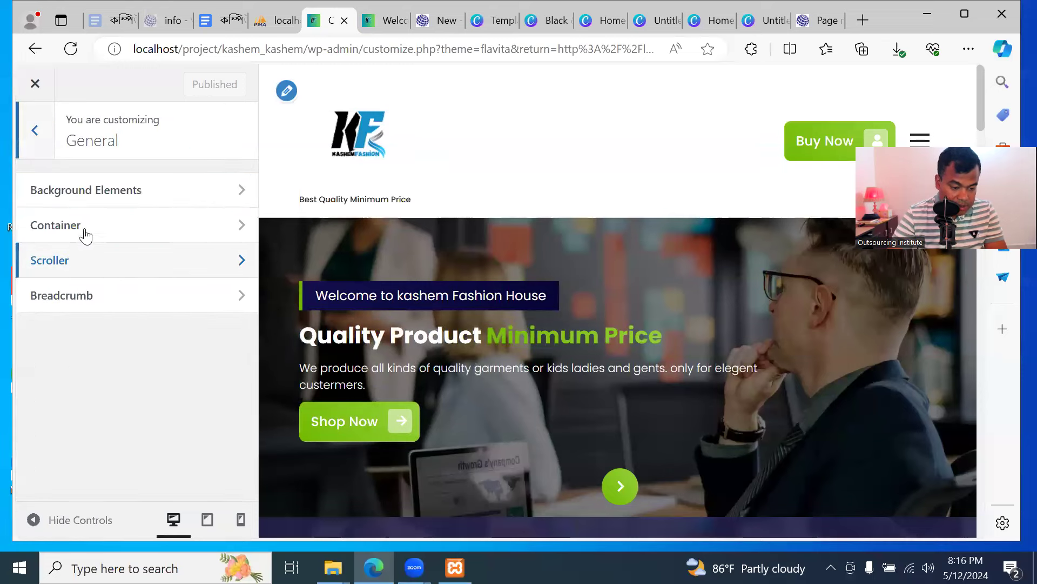
left_click(35, 130)
left_click(103, 308)
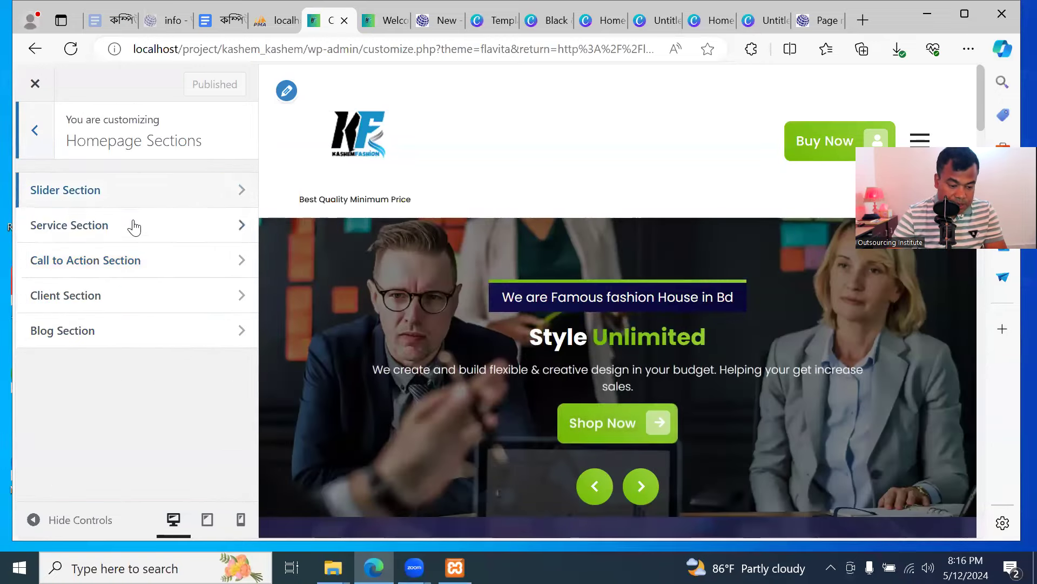
left_click(162, 233)
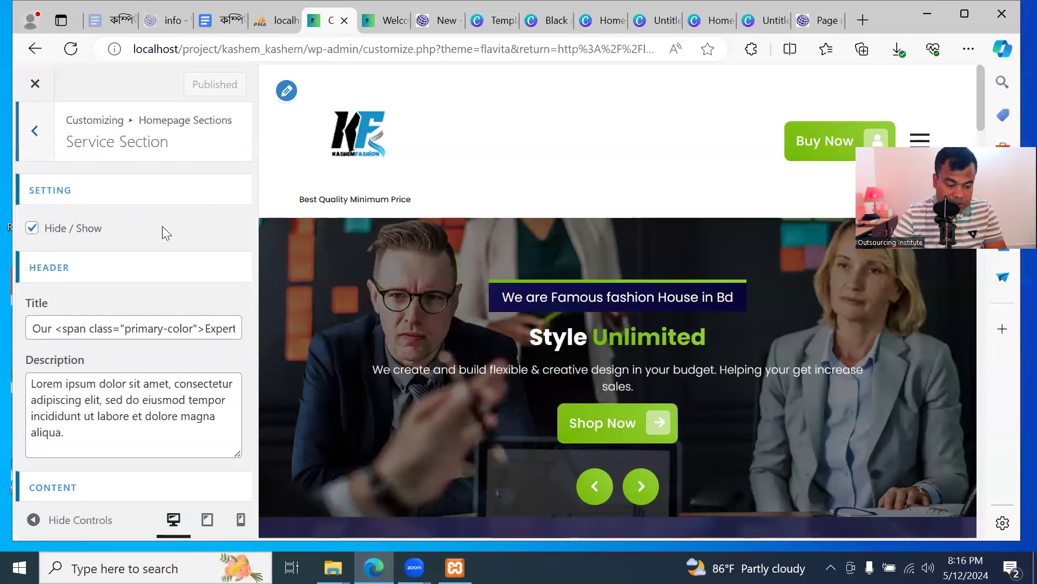
scroll(162, 286, "down", 2)
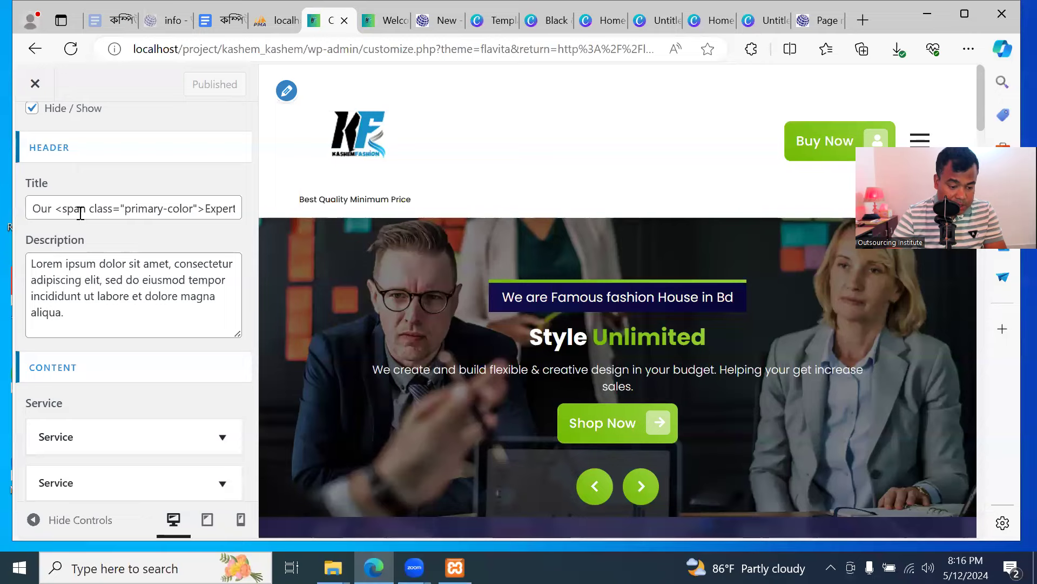
left_click(178, 212)
key("ctrl+a")
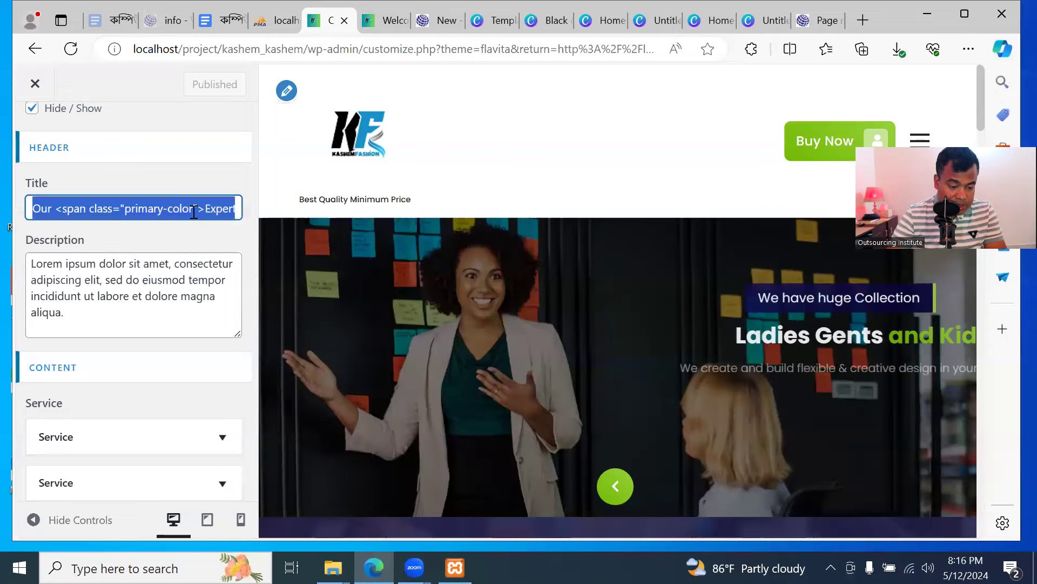
mouse_move(194, 212)
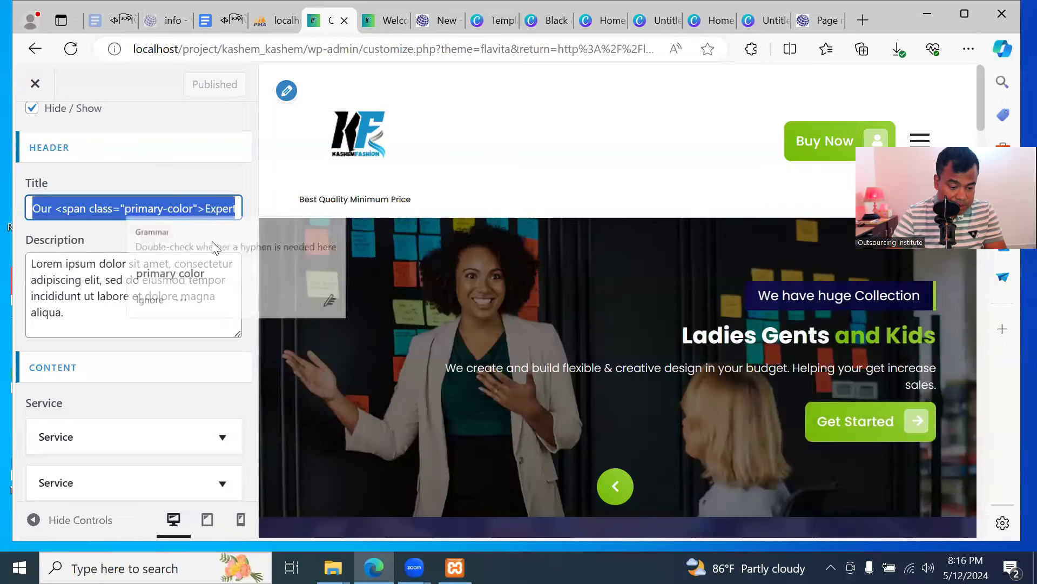
left_click(135, 210)
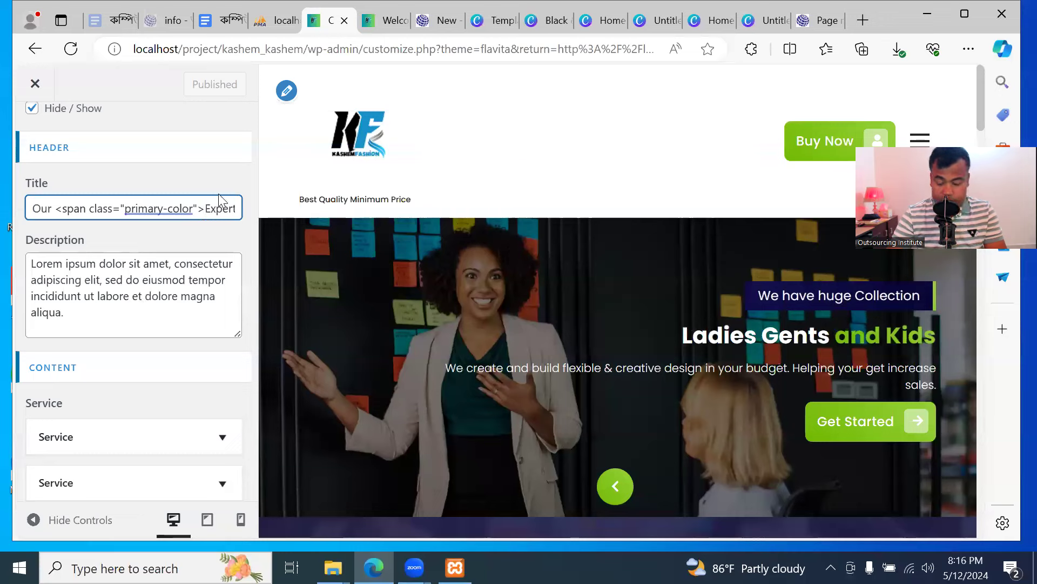
key("End")
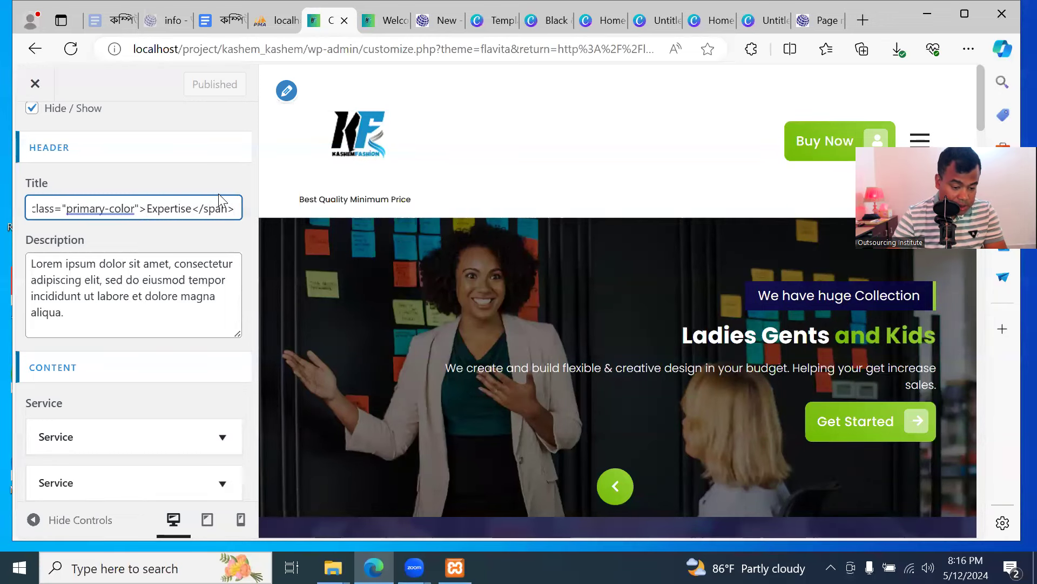
left_click(126, 210)
left_click(87, 299)
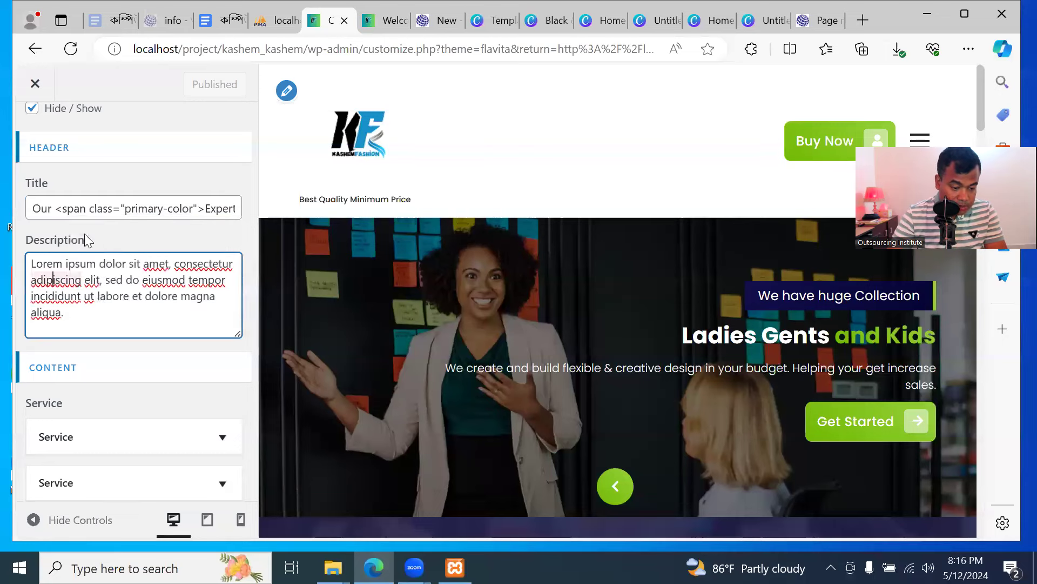
left_click(62, 210)
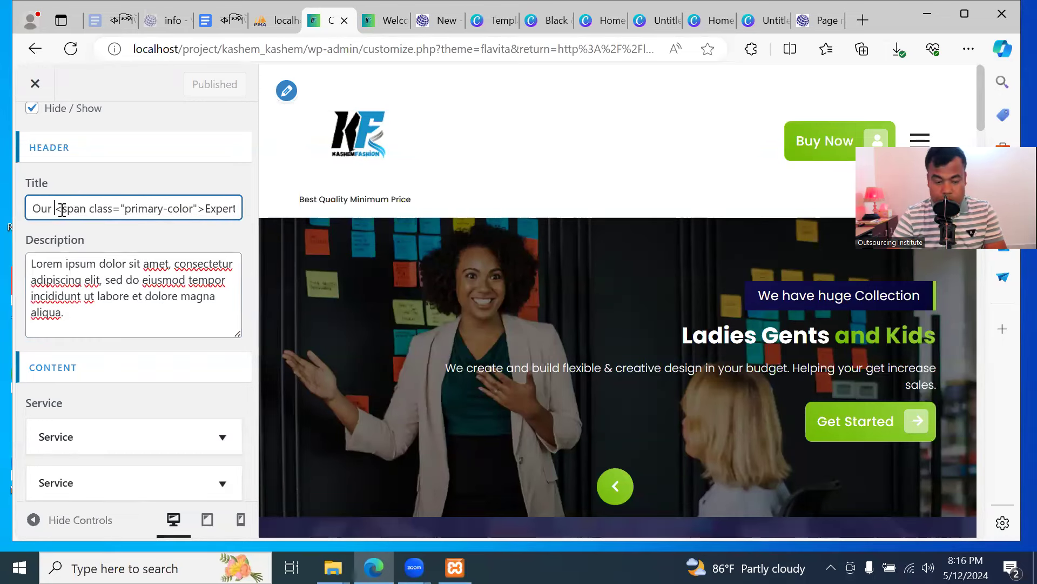
key("Home")
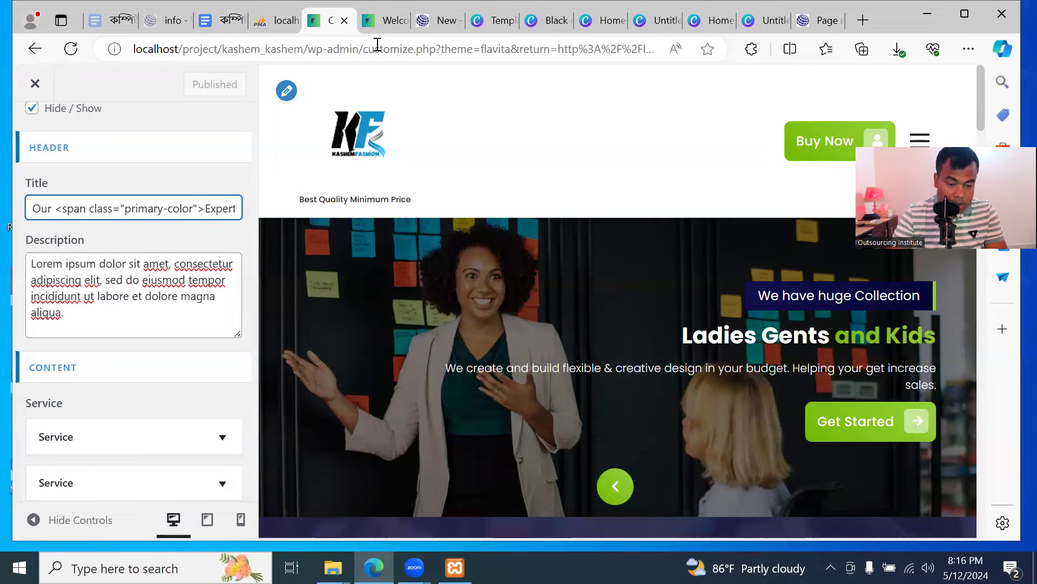
Compare the live 'Our Expertise' section with the customizer's Service Section settings
left_click(381, 20)
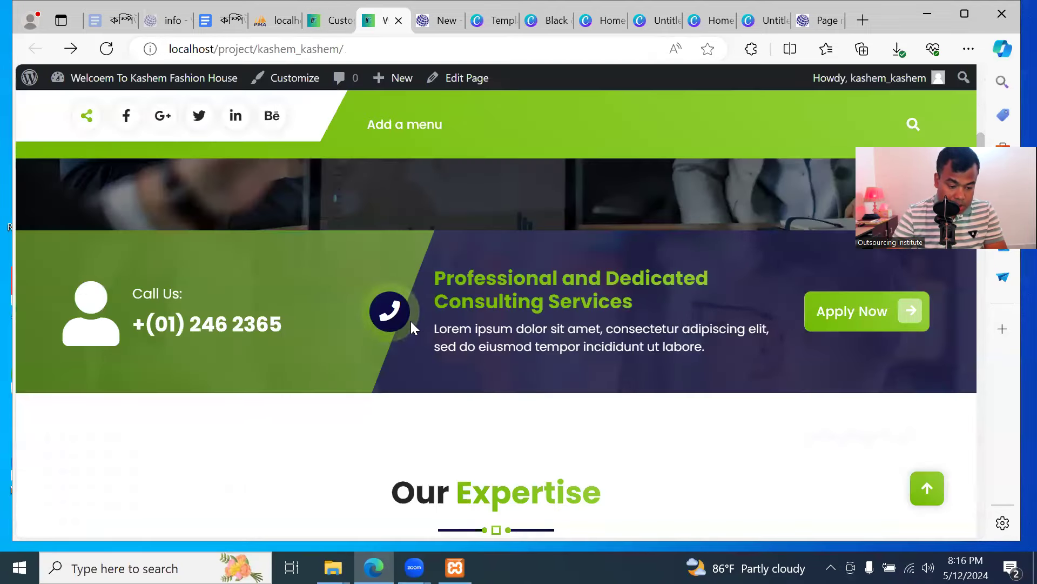
scroll(524, 359, "up", 2)
scroll(526, 361, "up", 4)
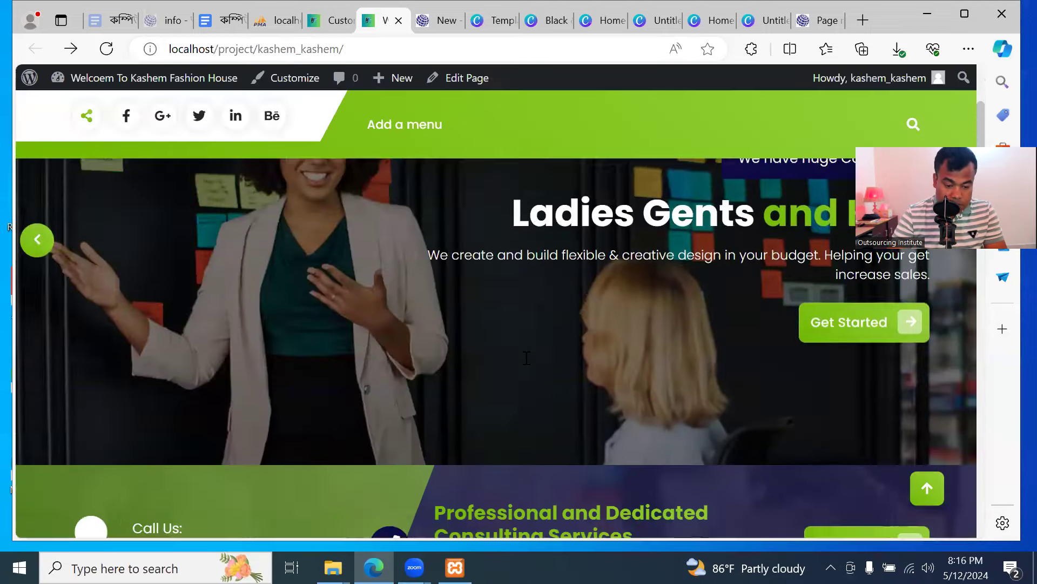
scroll(526, 360, "down", 4)
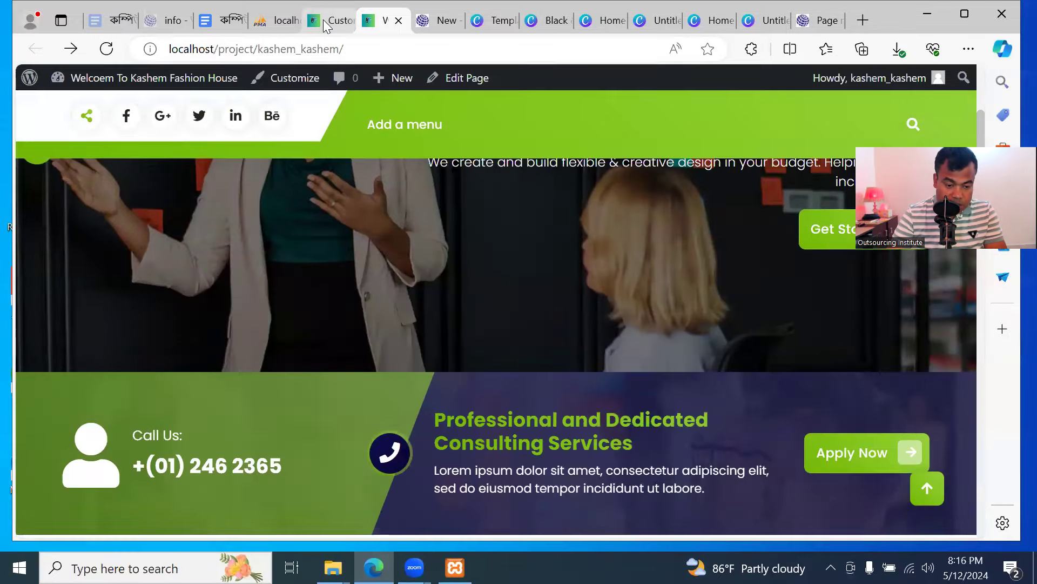
left_click(330, 26)
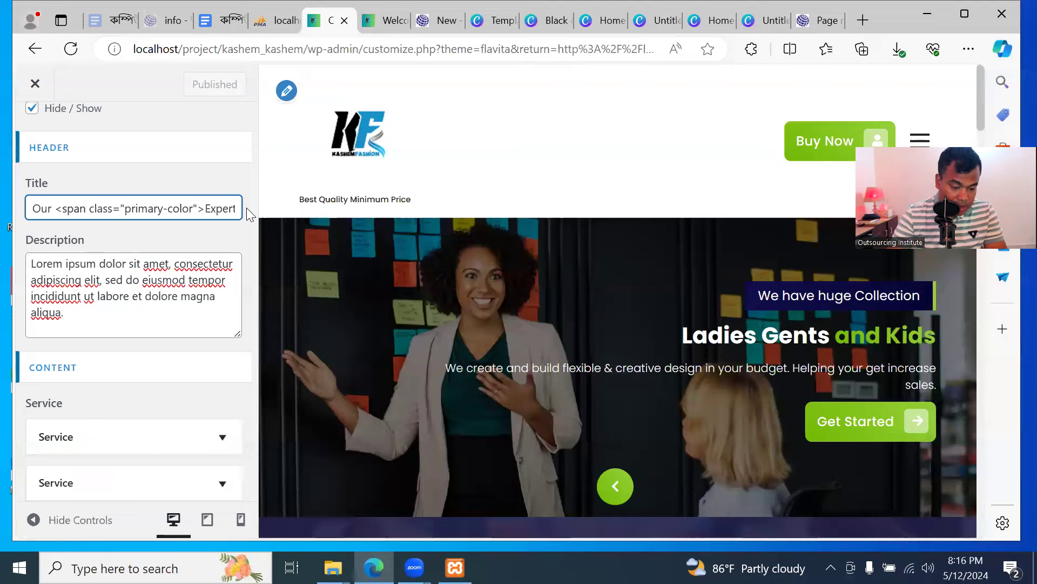
left_click(387, 22)
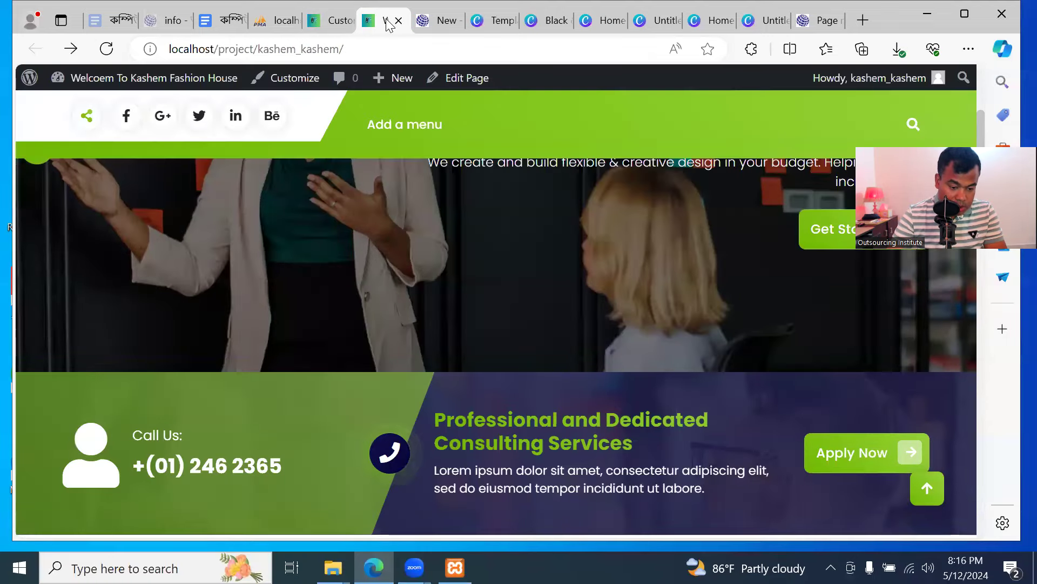
scroll(370, 343, "down", 2)
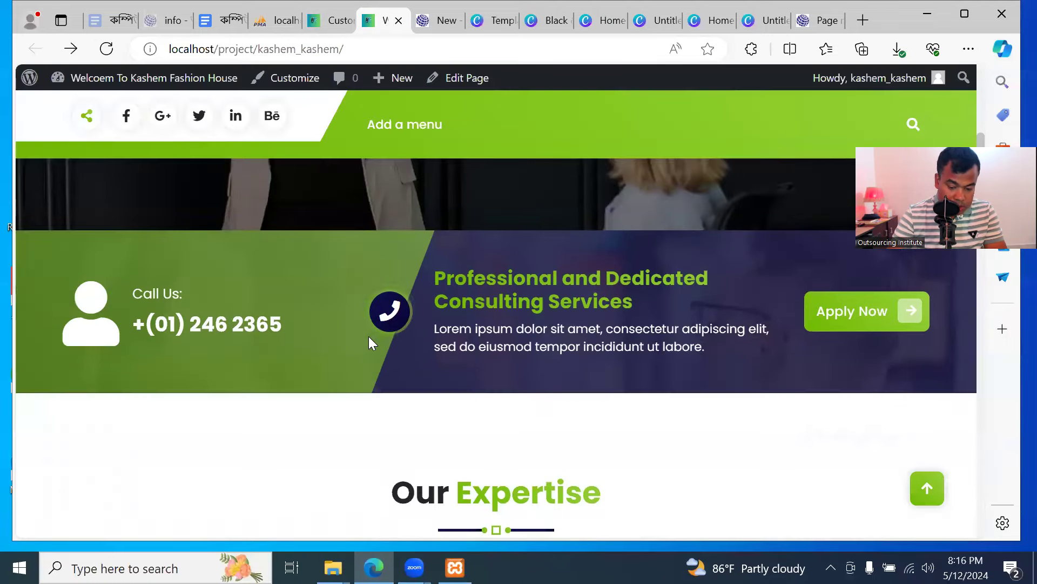
scroll(368, 336, "up", 3)
left_click(333, 22)
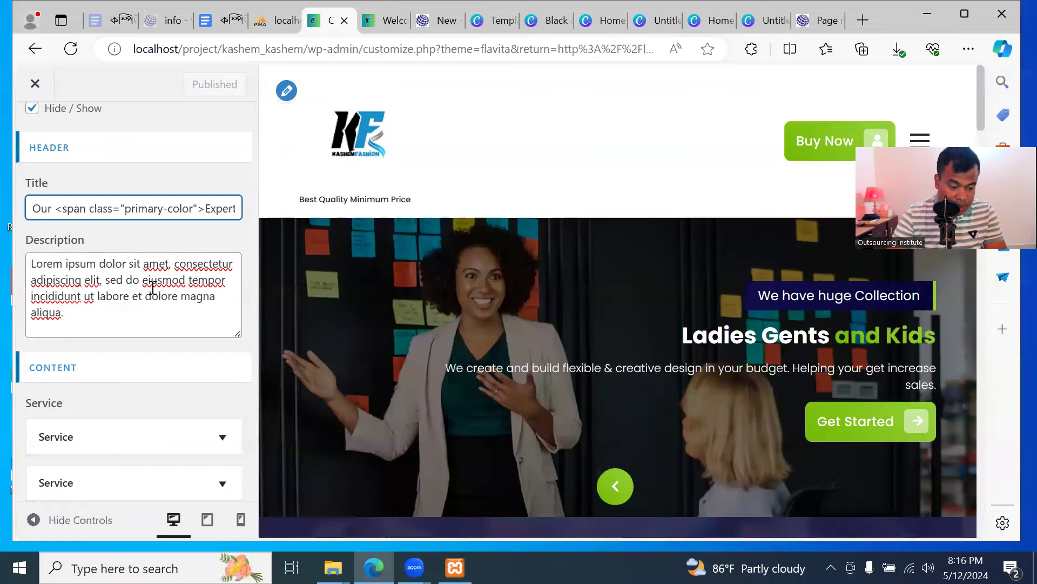
left_click(381, 20)
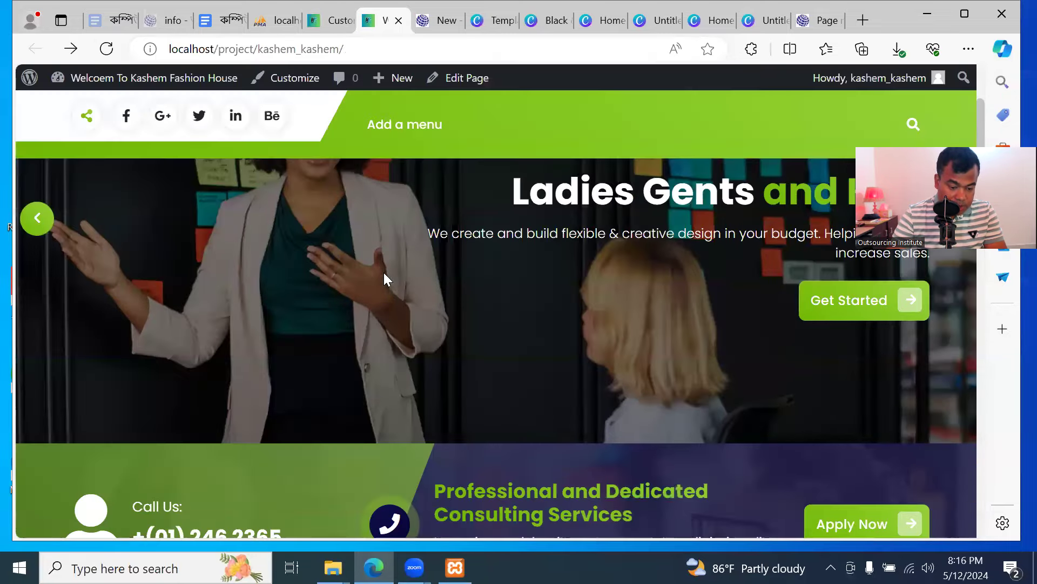
scroll(385, 303, "down", 3)
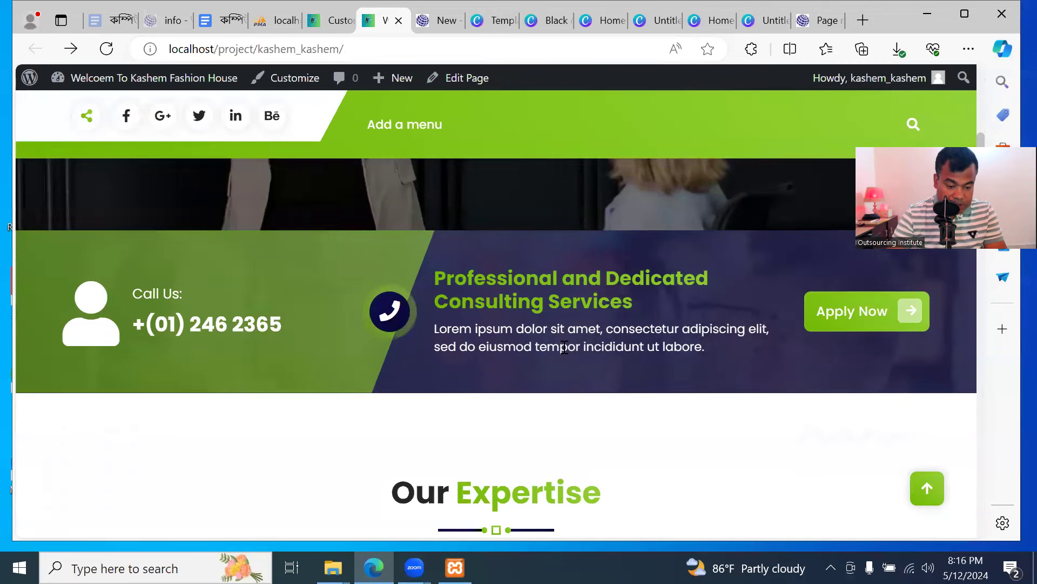
left_click(323, 22)
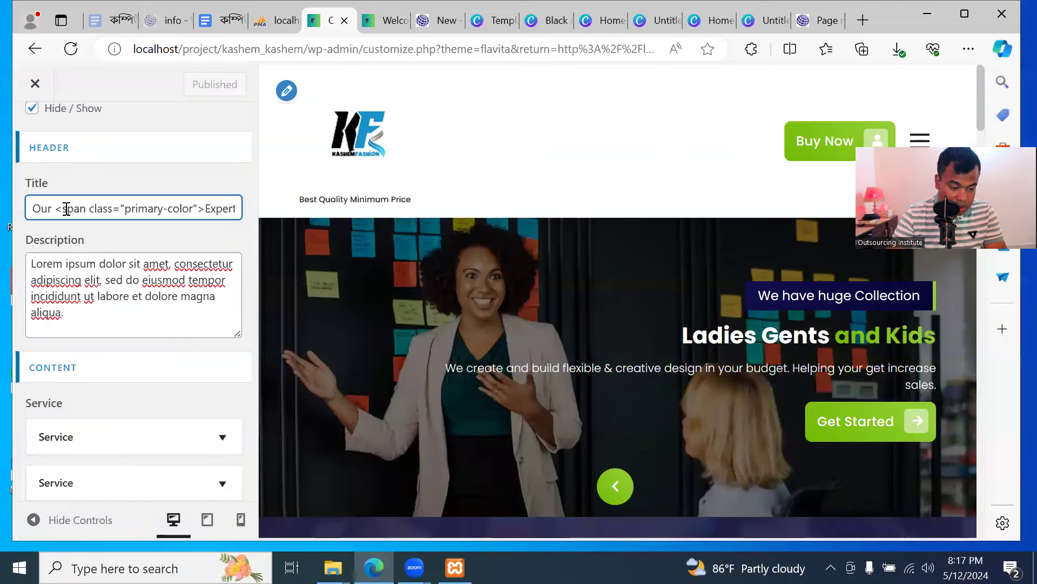
scroll(82, 222, "up", 2)
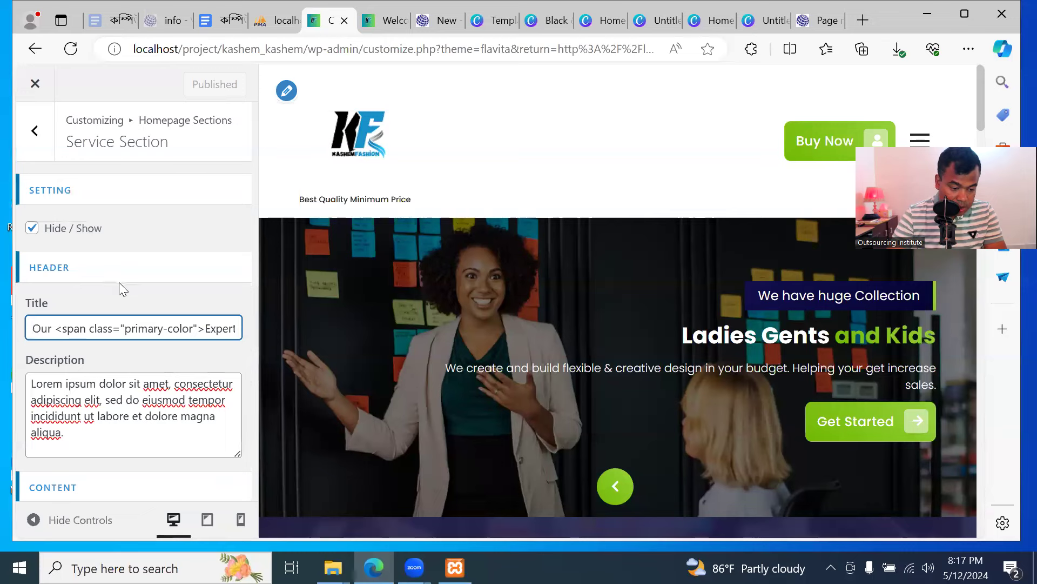
scroll(119, 282, "down", 2)
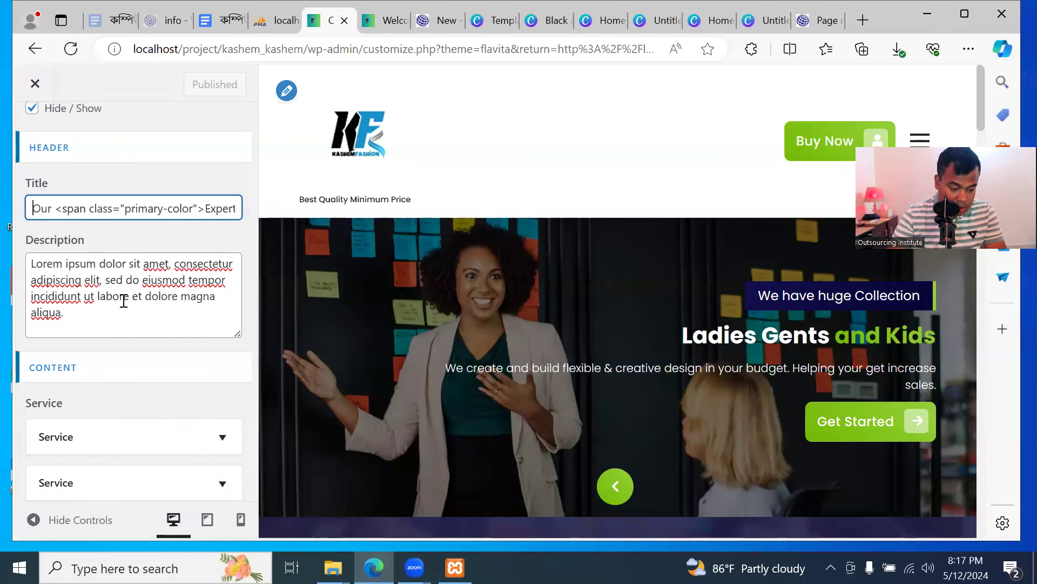
scroll(490, 394, "down", 1)
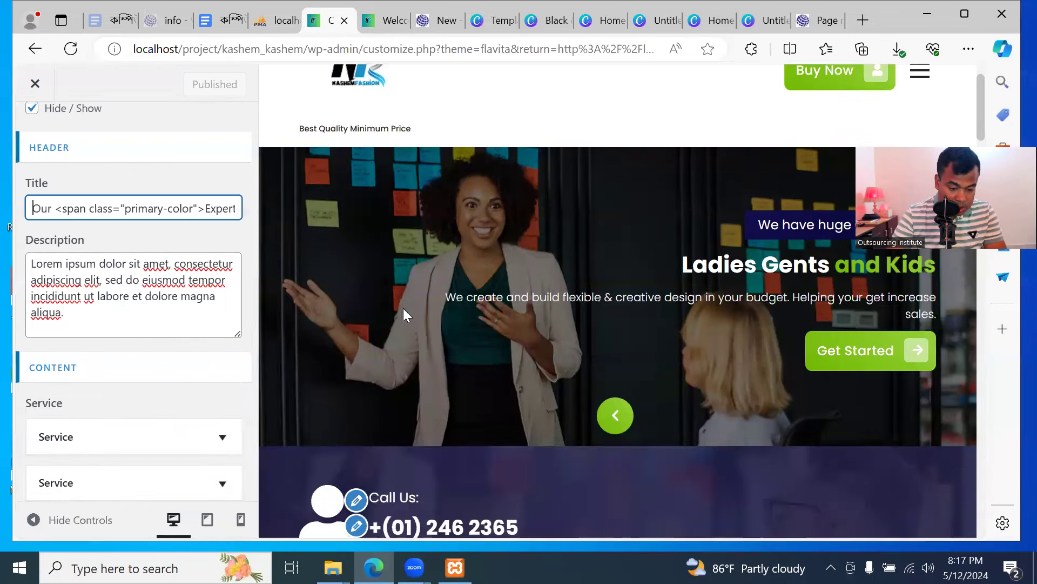
scroll(389, 292, "down", 2)
scroll(595, 324, "up", 1)
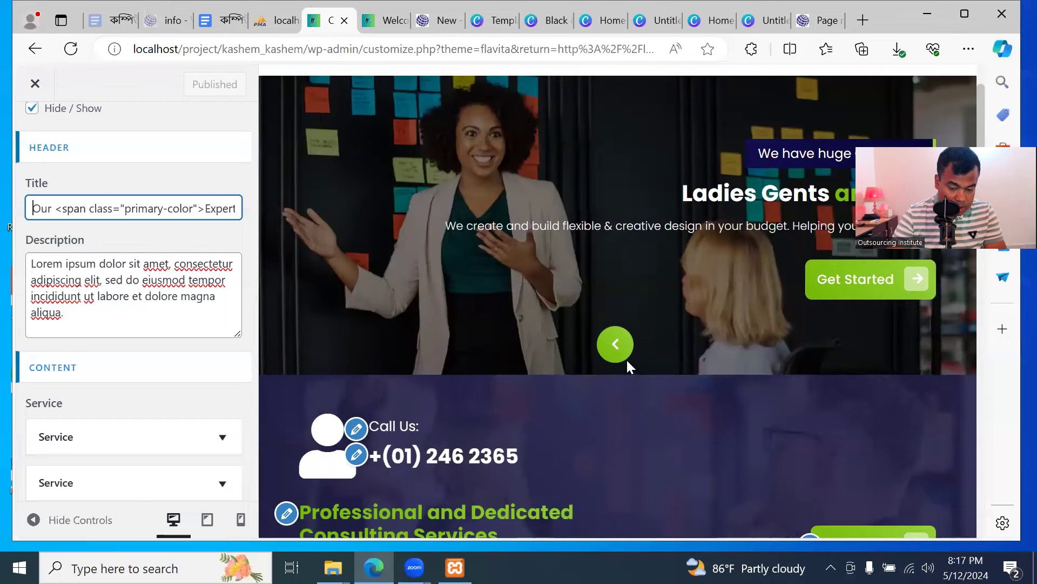
Inspect the title markup in the customizer and check the heading on the live homepage
left_click(123, 279)
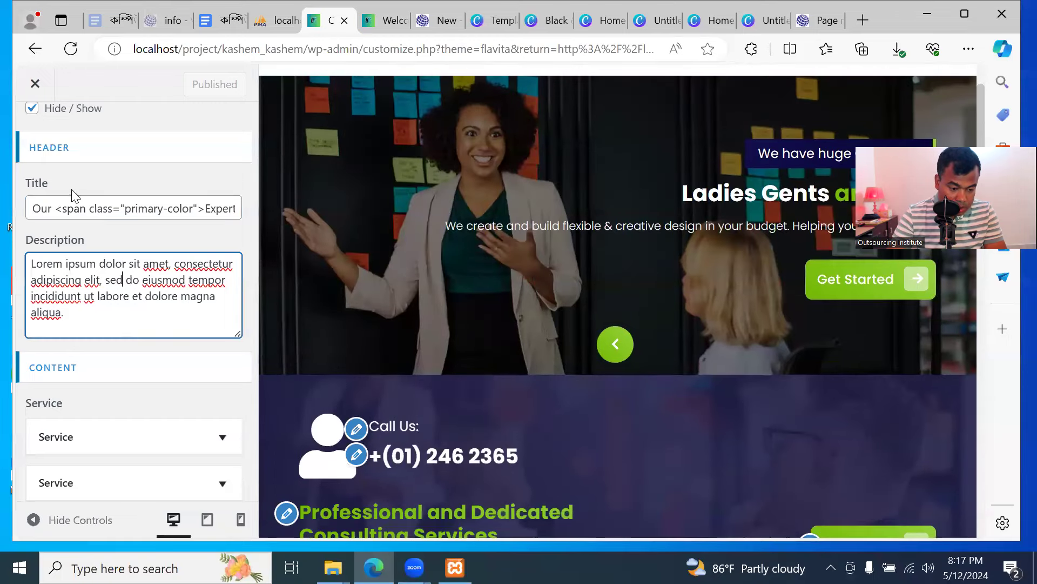
left_click(68, 209)
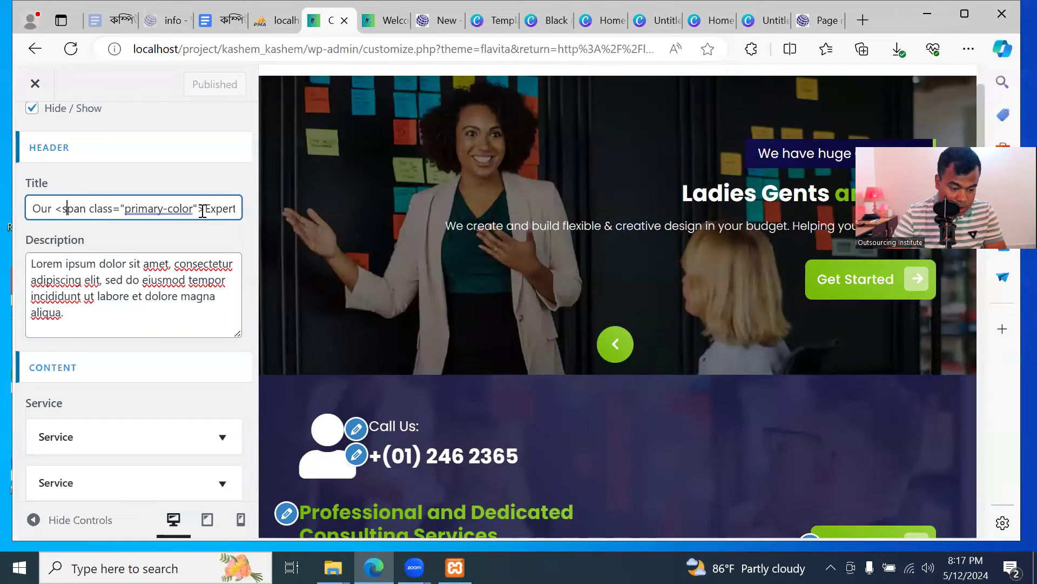
left_click(139, 208)
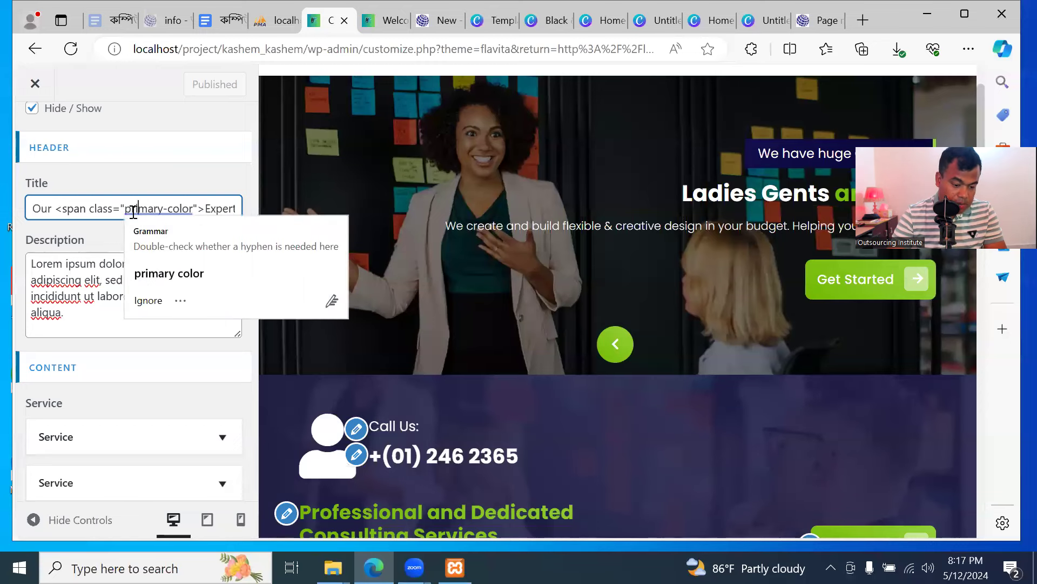
left_click(96, 211)
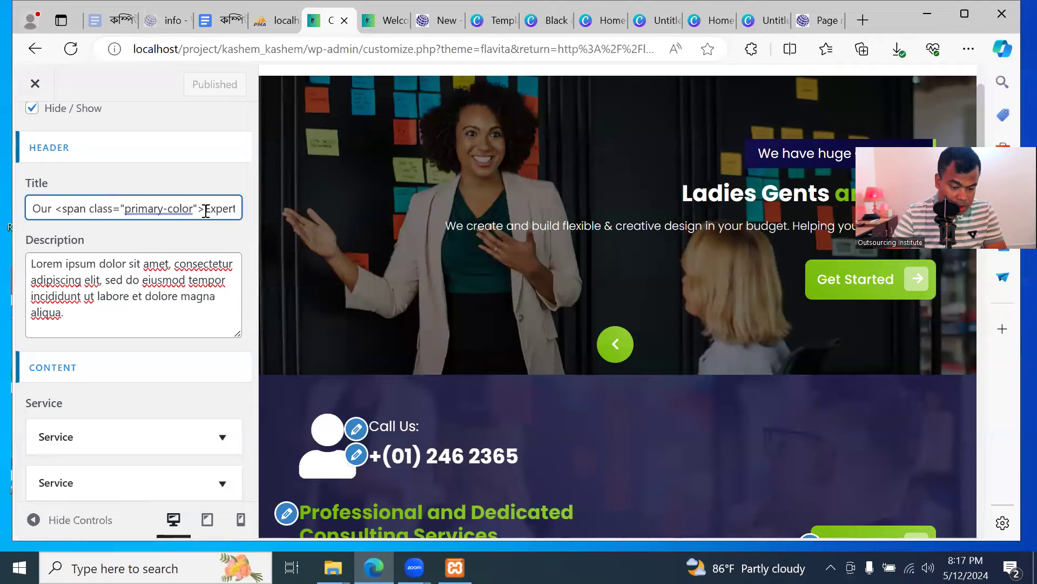
left_click(386, 20)
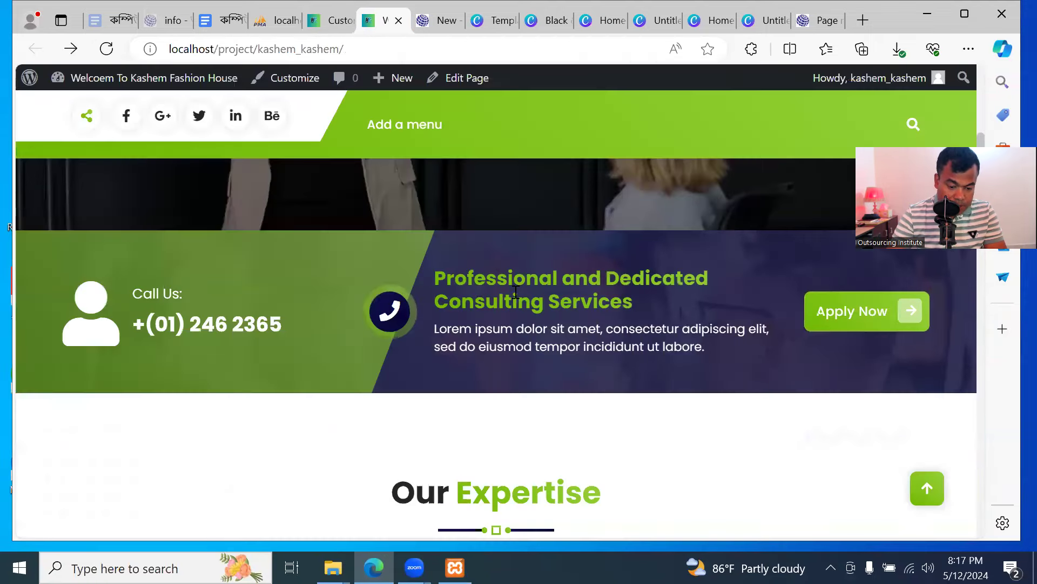
scroll(653, 363, "down", 3)
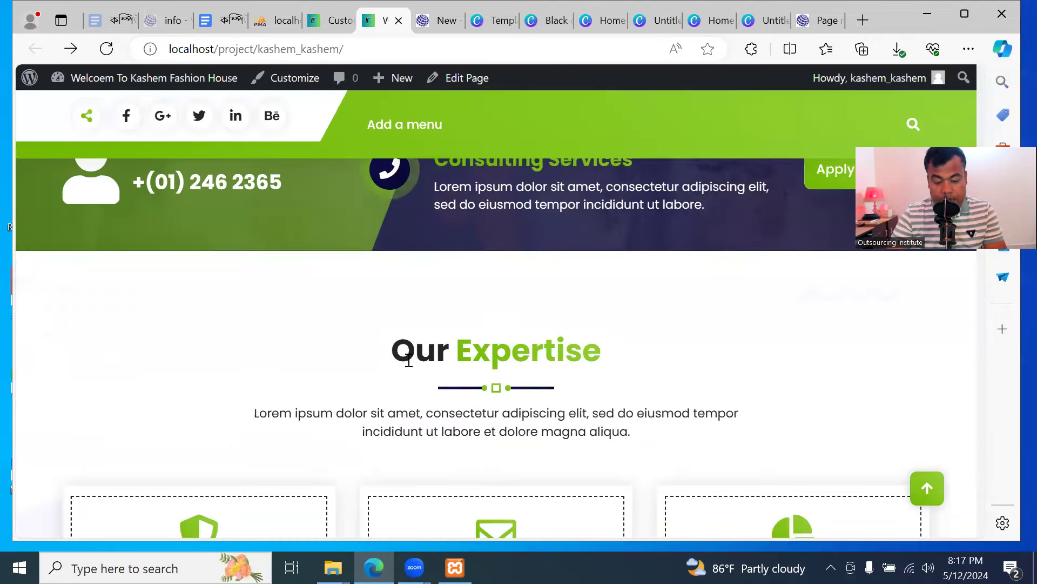
left_click(329, 22)
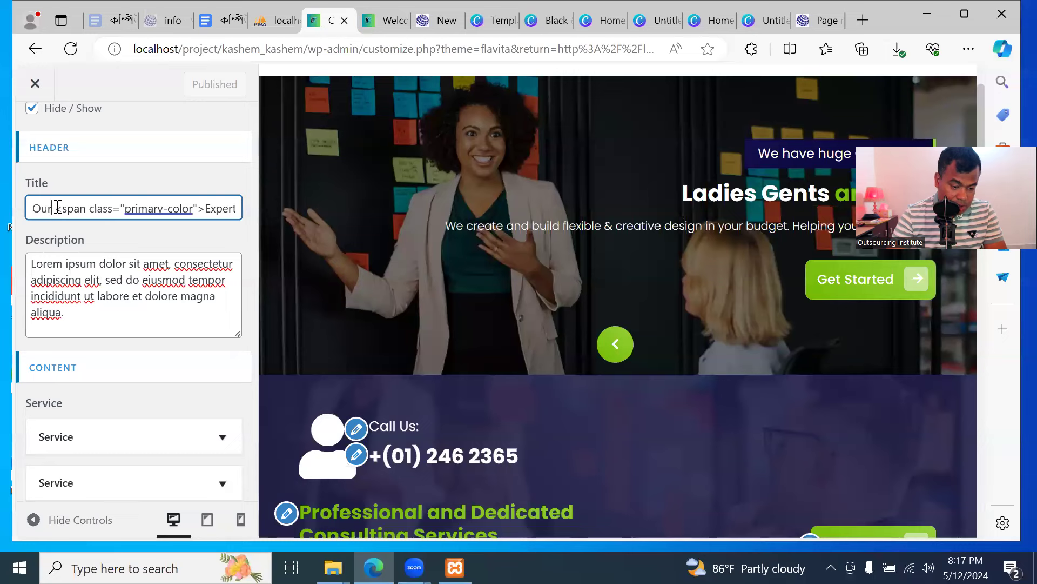
Change the title to 'Special<span class="primary-color">Product</span>' and publish
left_click_drag(53, 210, 34, 211)
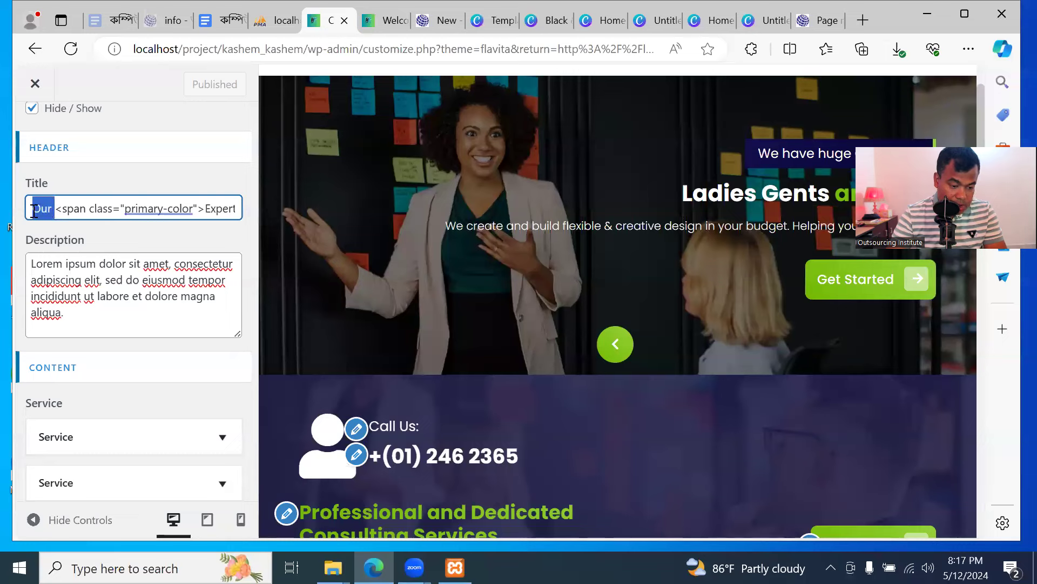
type("Special")
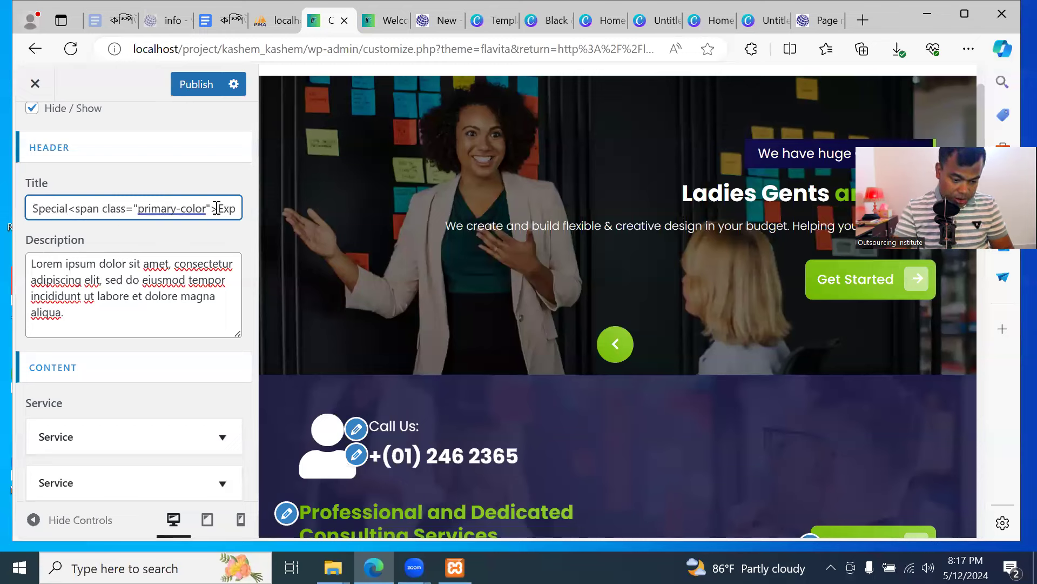
type("<span class=\"primary-color\">Expertise</span>")
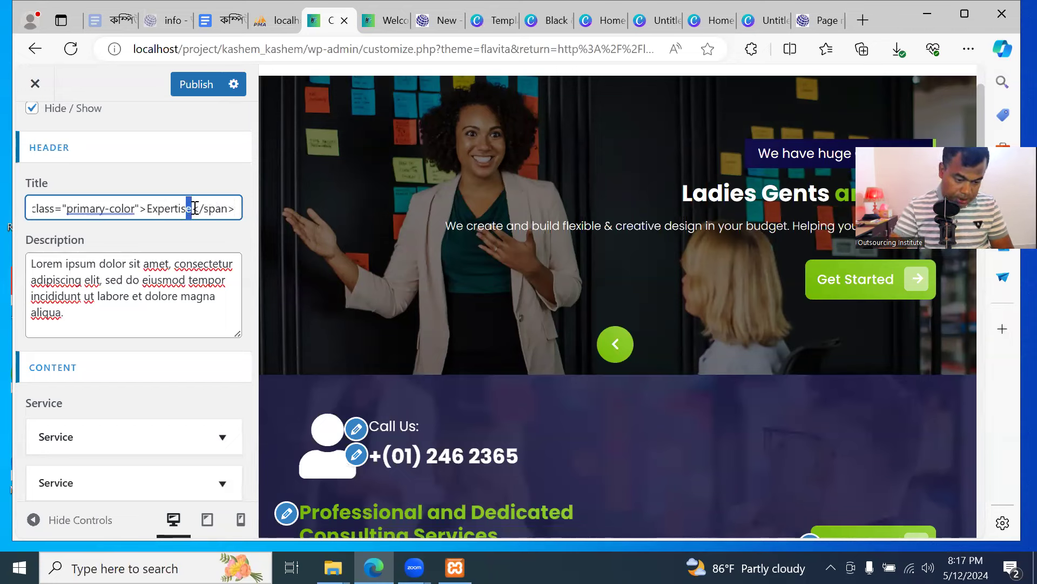
key("BackSpace")
key("BackSpace")
key("BackSpace")
key("BackSpace")
key("BackSpace")
key("BackSpace")
key("BackSpace")
key("BackSpace")
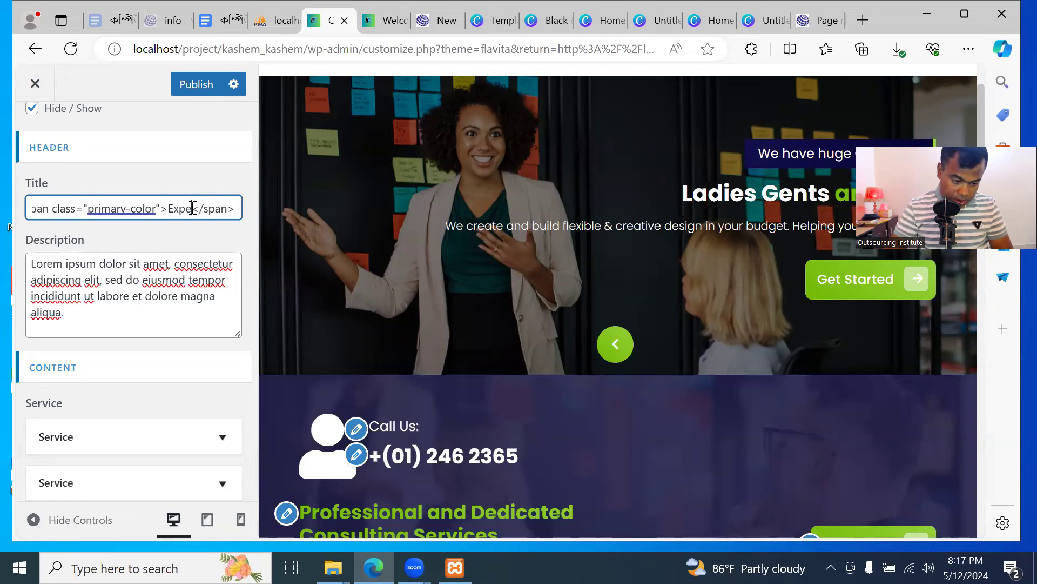
key("BackSpace")
type("Produc")
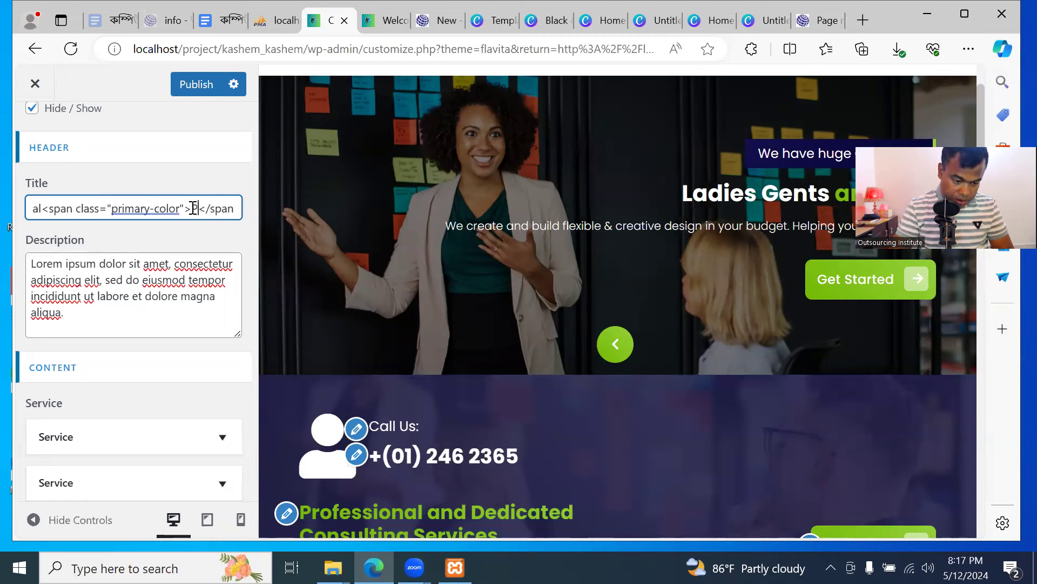
type("t")
left_click(196, 84)
Reload the live homepage to confirm the 'SpecialProduct' heading
left_click(379, 21)
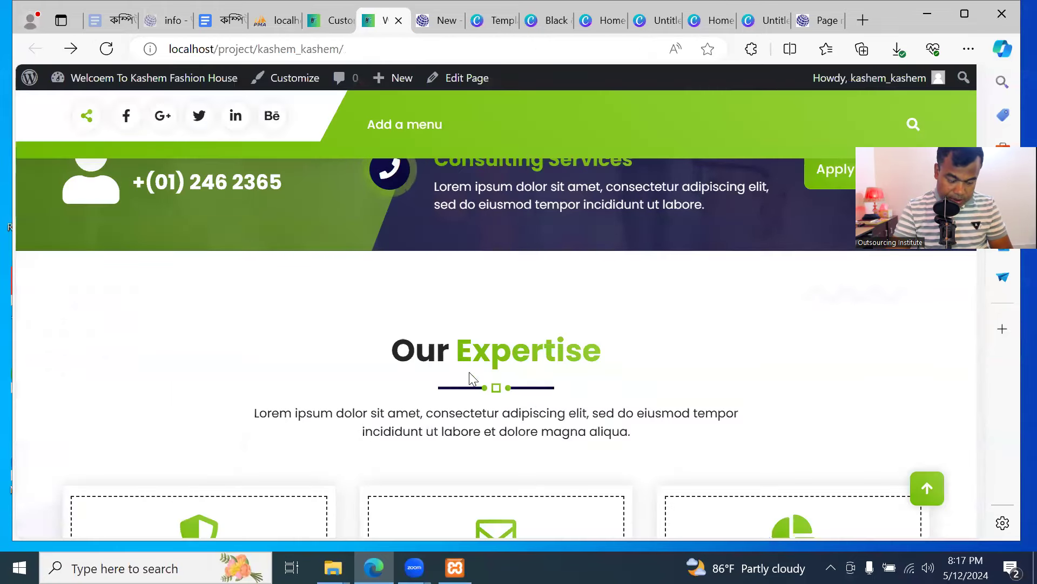
left_click(105, 49)
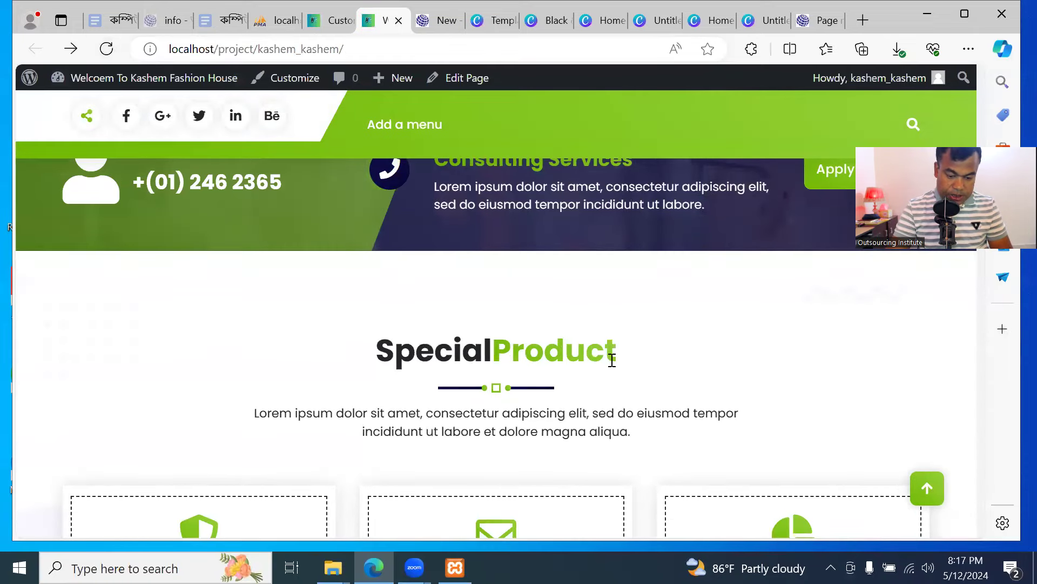
scroll(612, 361, "down", 1)
left_click_drag(388, 343, 508, 359)
left_click(508, 361)
Review the section description in the customizer and expand the first service item
left_click(332, 25)
left_click(178, 279)
left_click(115, 311)
scroll(121, 335, "down", 2)
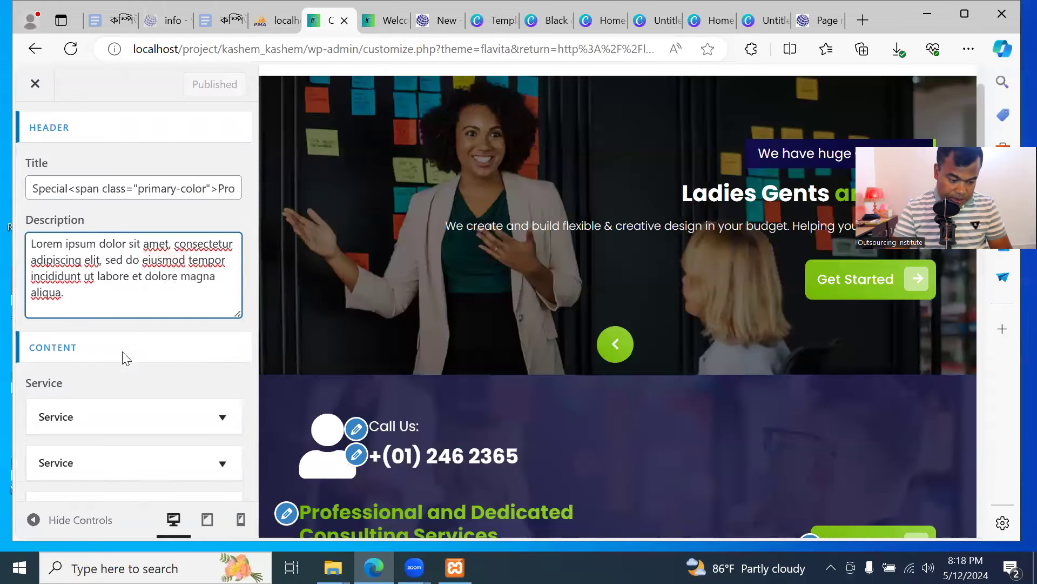
left_click(129, 327)
Review the service cards on the live homepage before editing
scroll(129, 321, "down", 2)
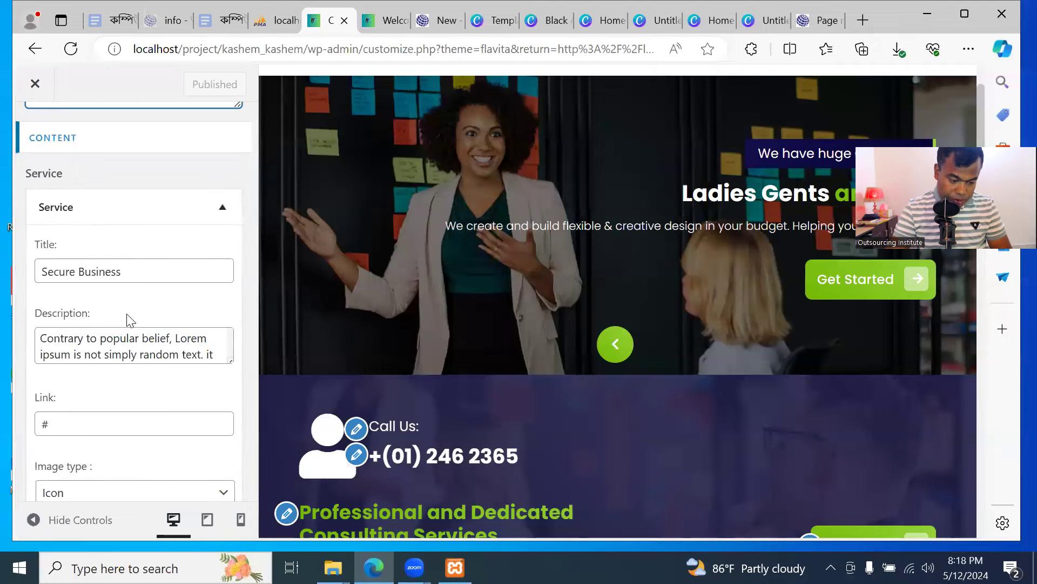
left_click(385, 20)
scroll(497, 308, "down", 5)
scroll(500, 319, "down", 5)
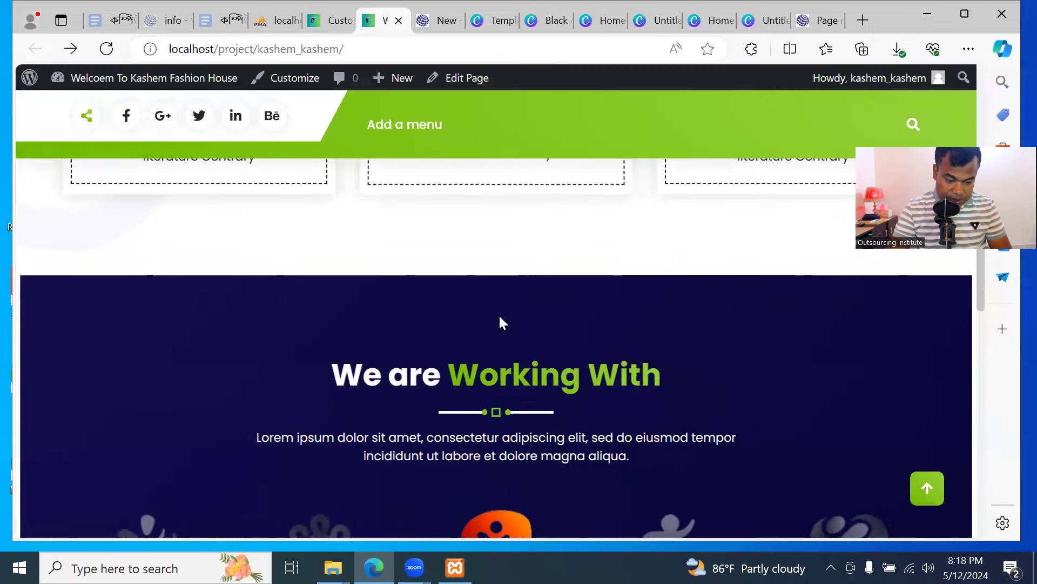
scroll(504, 338, "up", 6)
scroll(505, 339, "up", 5)
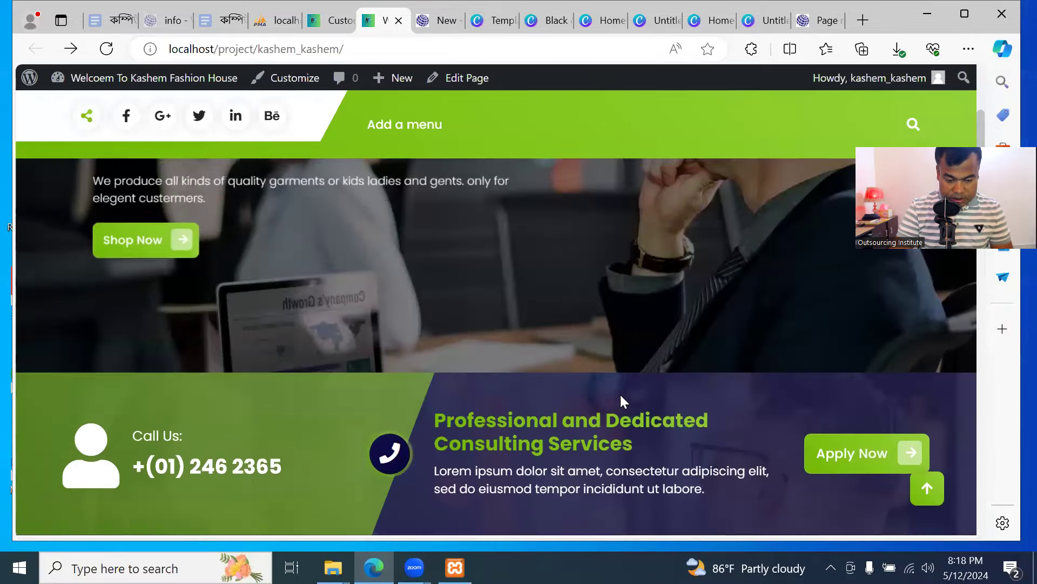
scroll(619, 378, "down", 3)
scroll(619, 373, "down", 3)
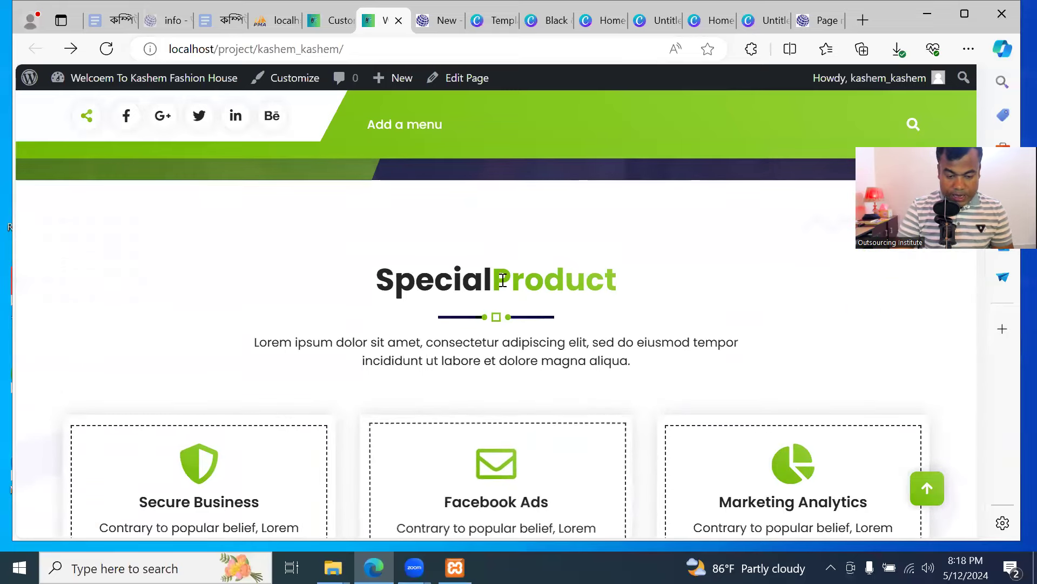
left_click(332, 21)
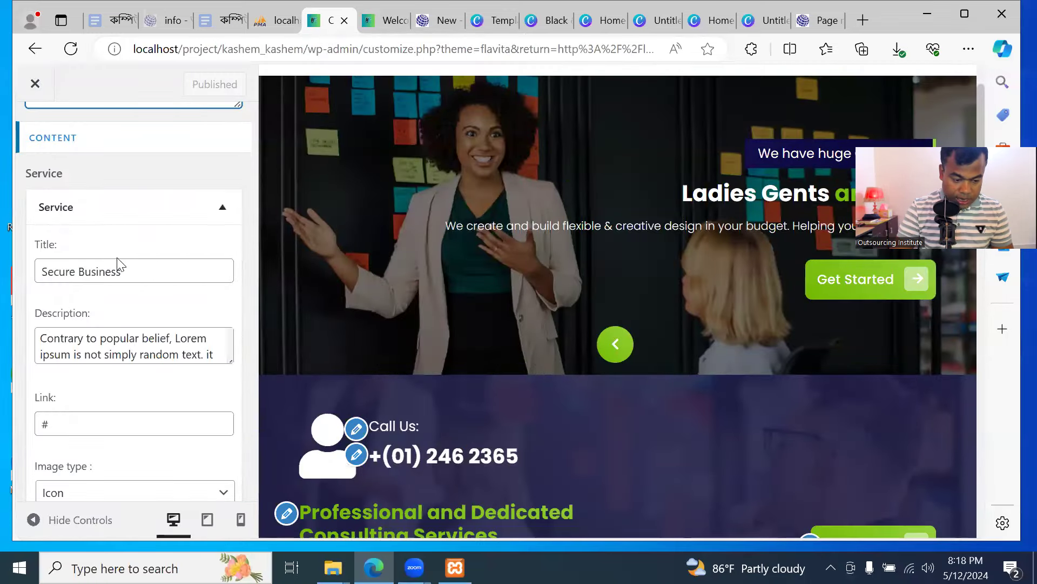
Rename the 'Secure Business' service to 'Uncommon Style', publish, and view the live site
left_click(133, 268)
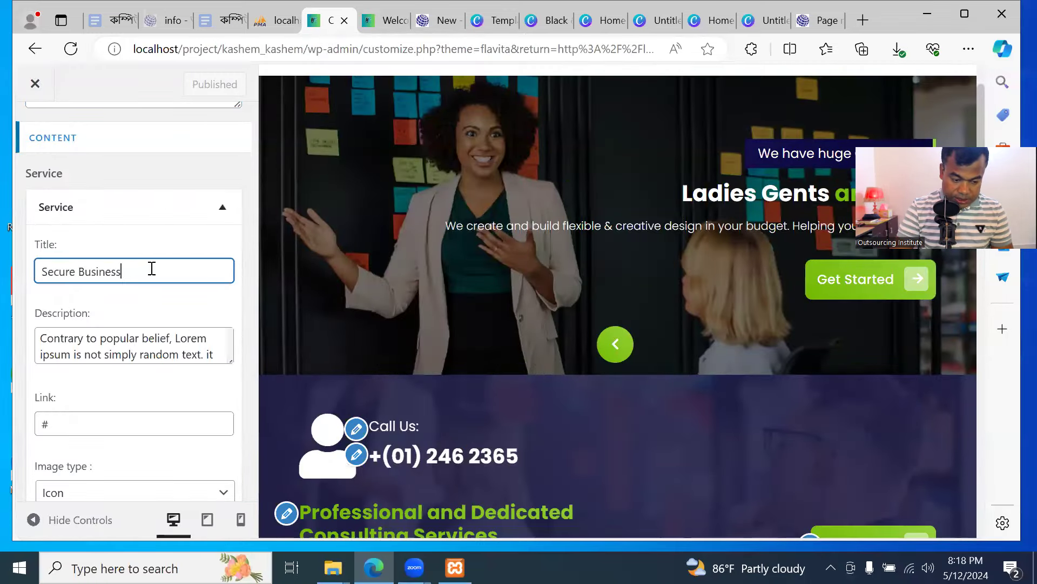
key("ctrl+a")
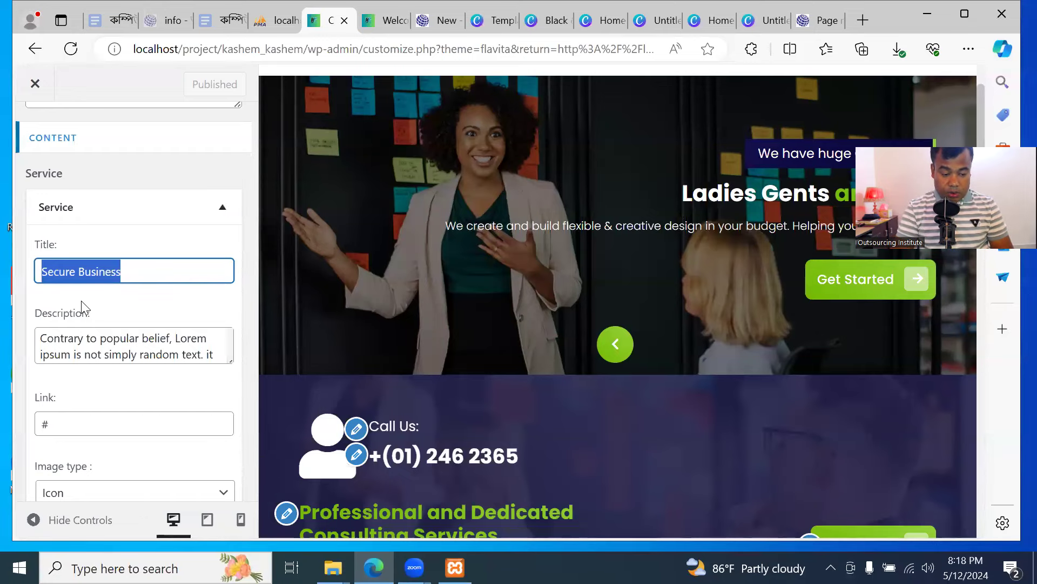
type("Uncomm")
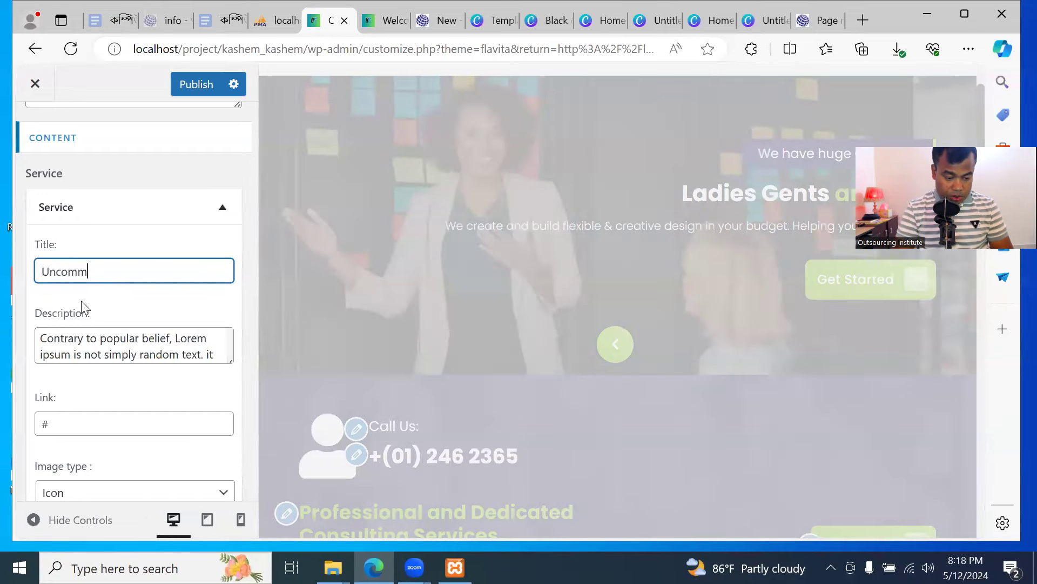
type("on Style")
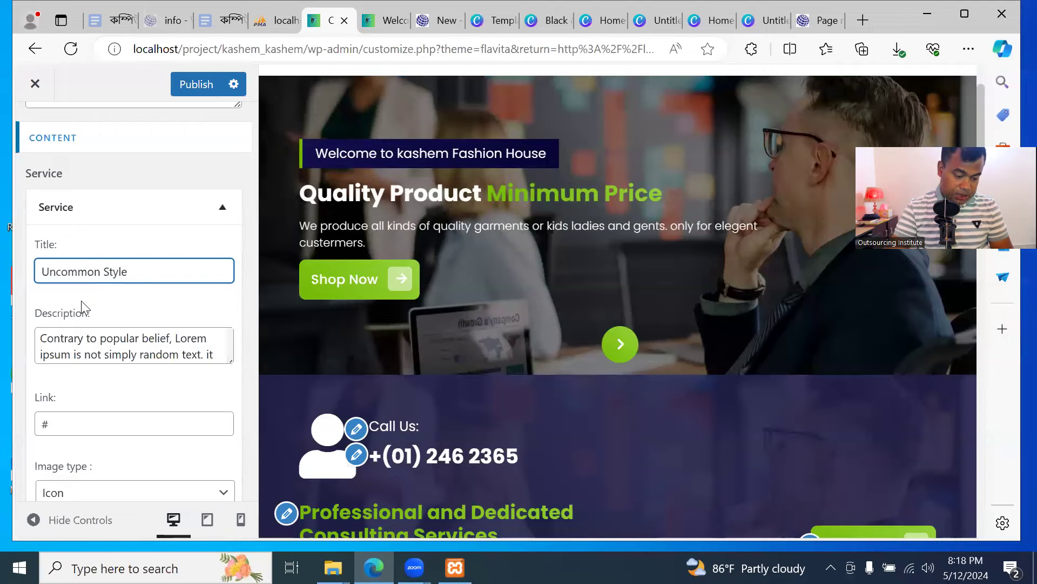
scroll(149, 397, "down", 5)
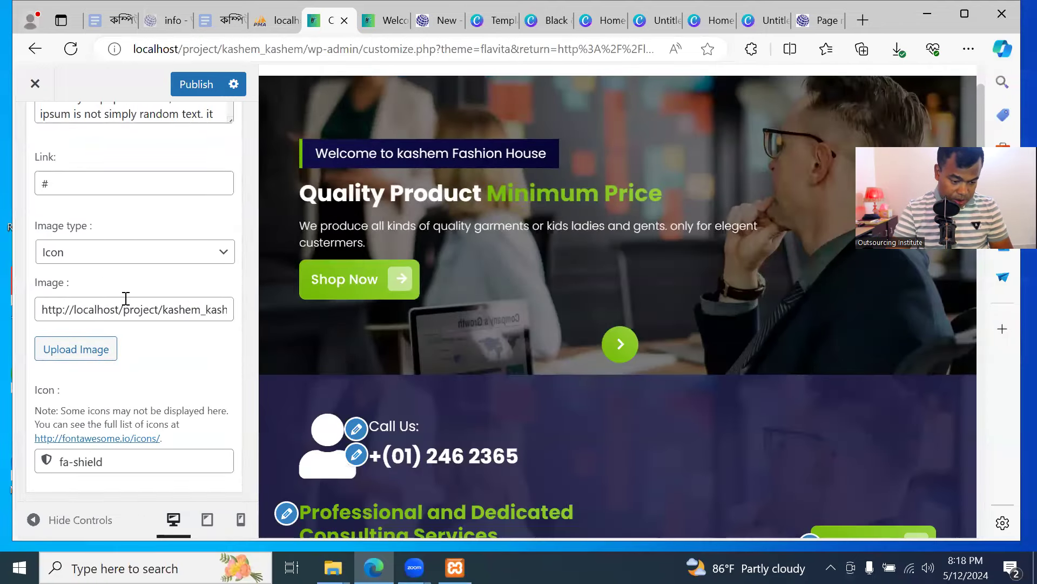
left_click(197, 85)
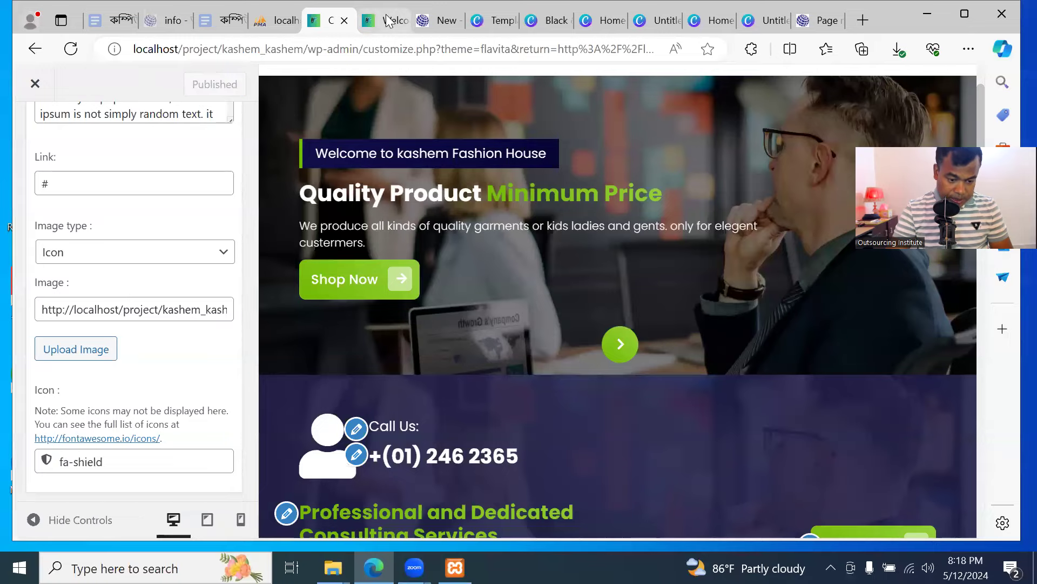
left_click(385, 20)
Reload the live homepage and scroll through the services to confirm Uncommon Style appears
left_click(126, 115)
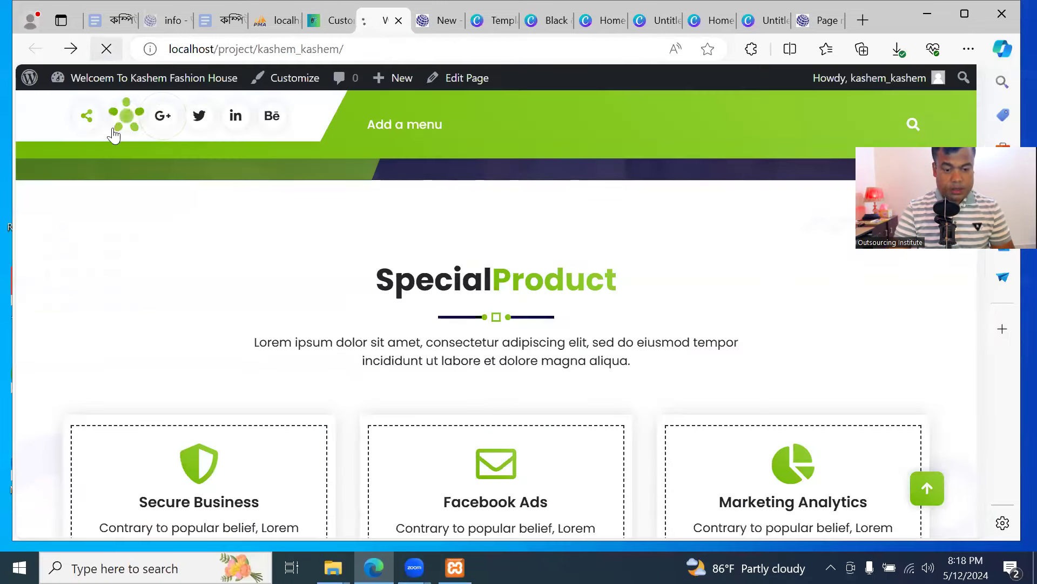
scroll(569, 341, "down", 8)
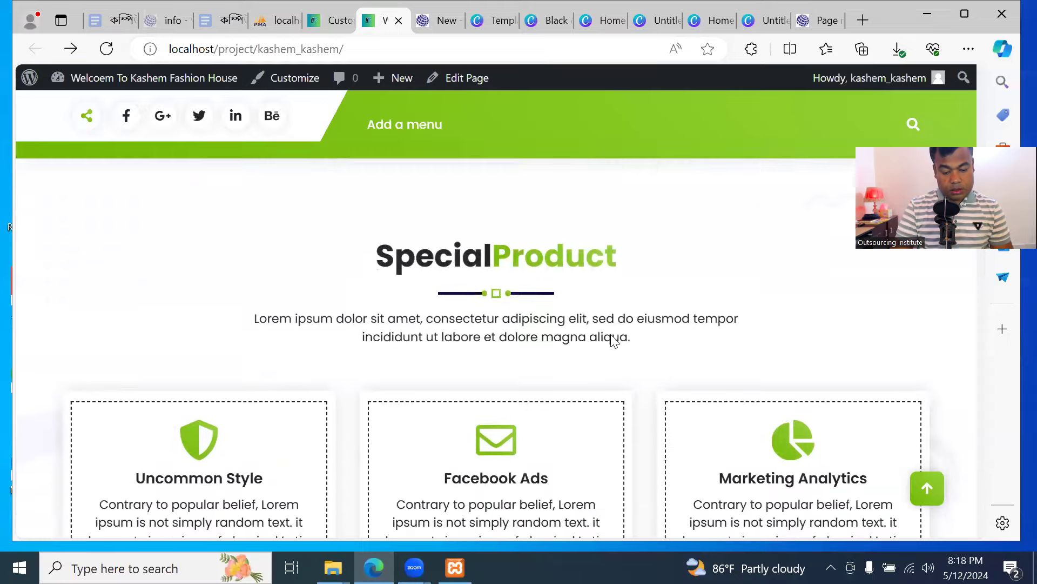
scroll(610, 342, "down", 8)
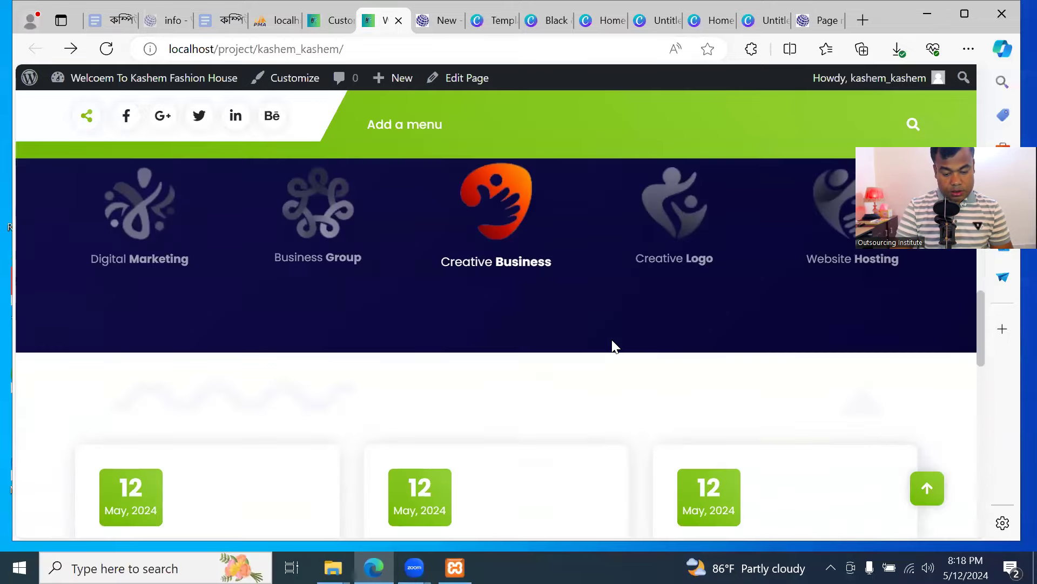
scroll(611, 344, "up", 8)
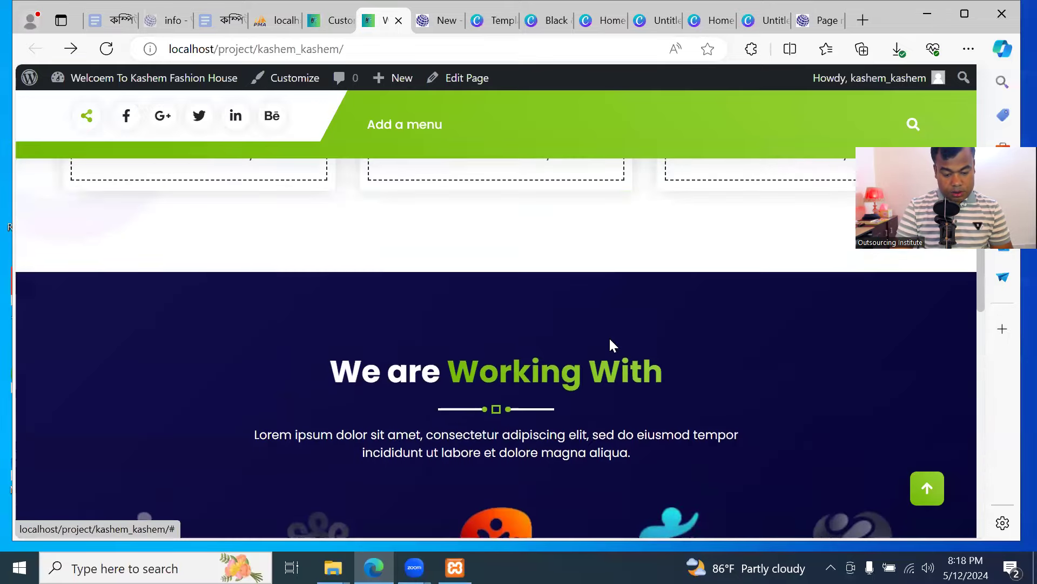
Expand the second service, Facebook Ads (icon fa-envelope-o), checking it against the live homepage
left_click(330, 20)
scroll(184, 381, "down", 3)
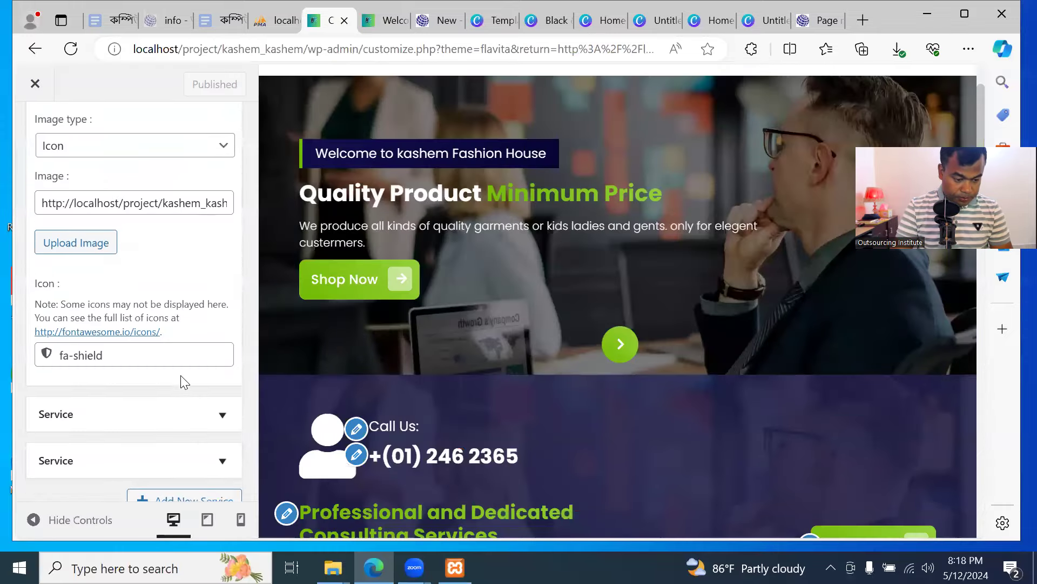
left_click(198, 370)
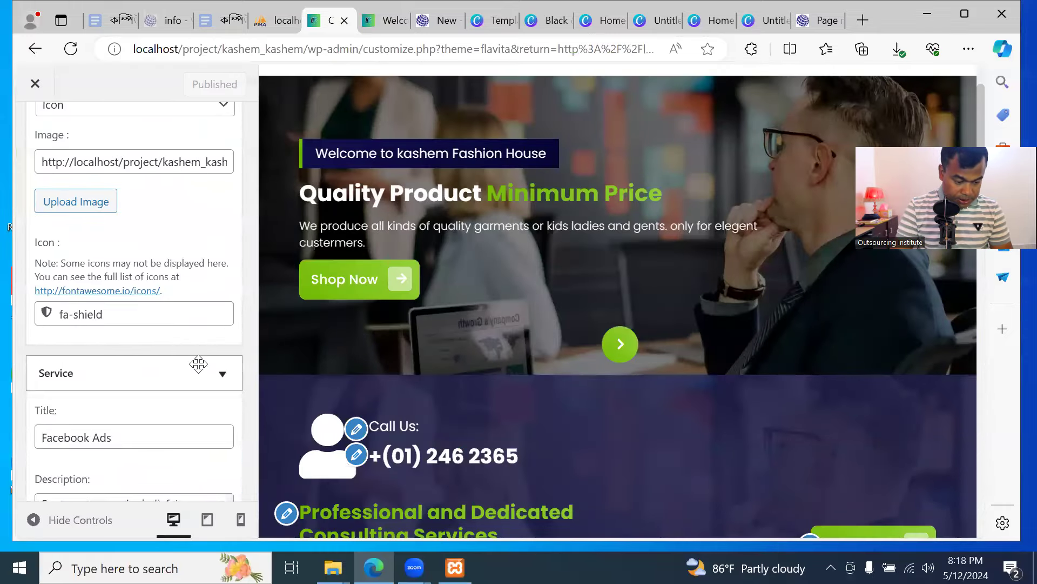
scroll(149, 317, "down", 3)
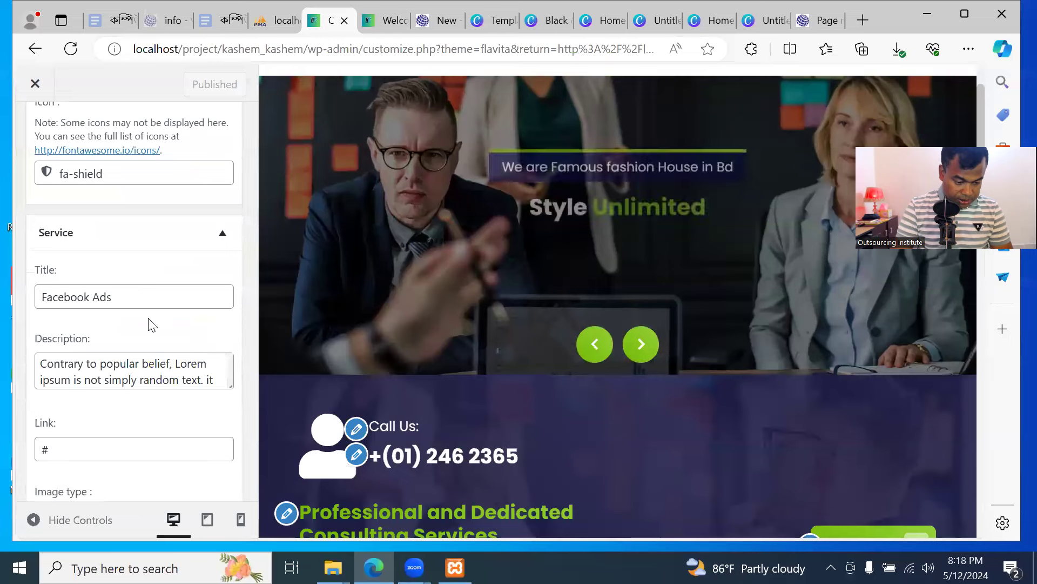
scroll(151, 324, "down", 4)
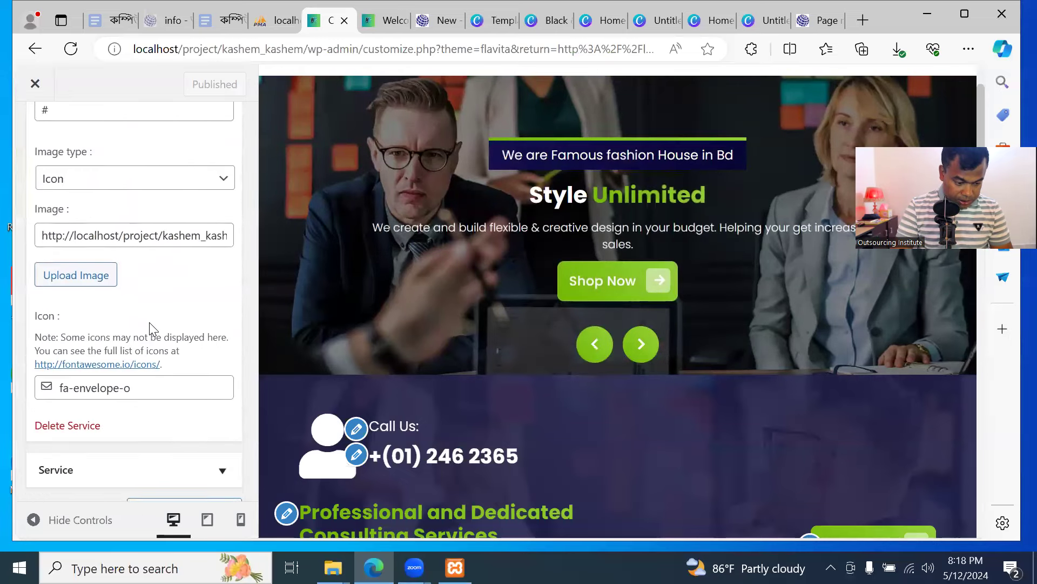
scroll(149, 322, "down", 1)
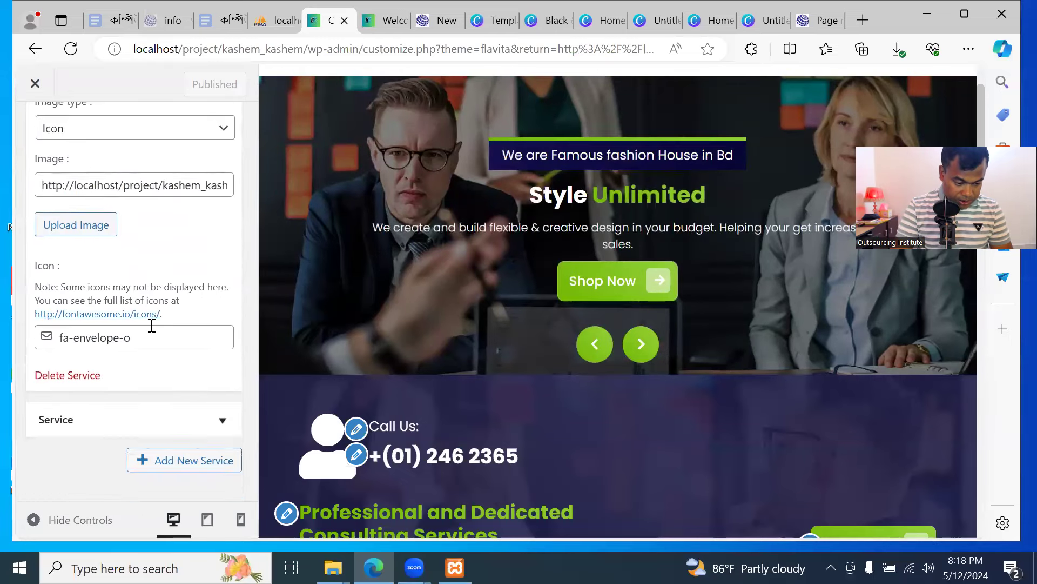
left_click(379, 21)
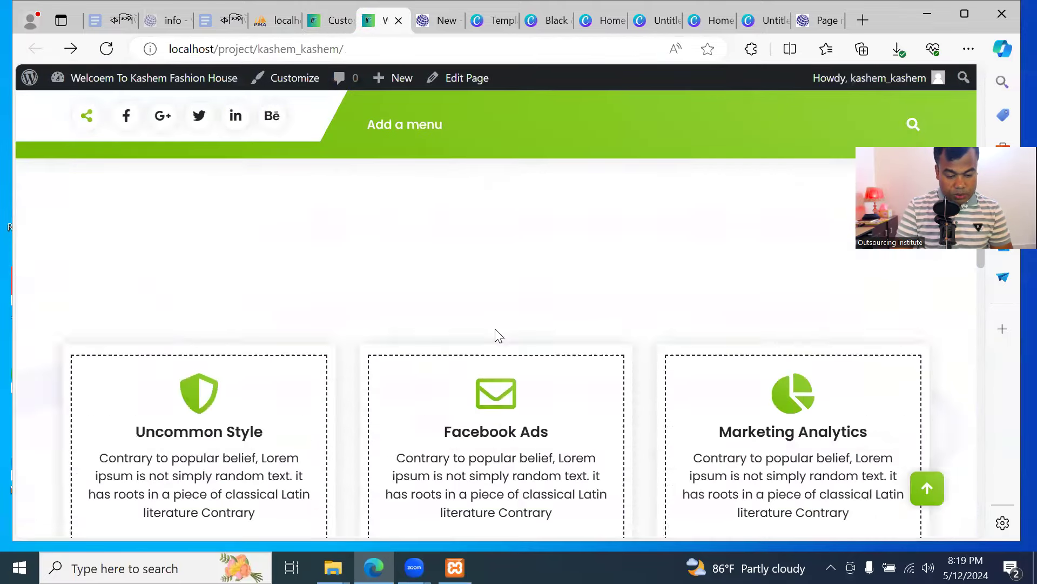
scroll(497, 332, "up", 10)
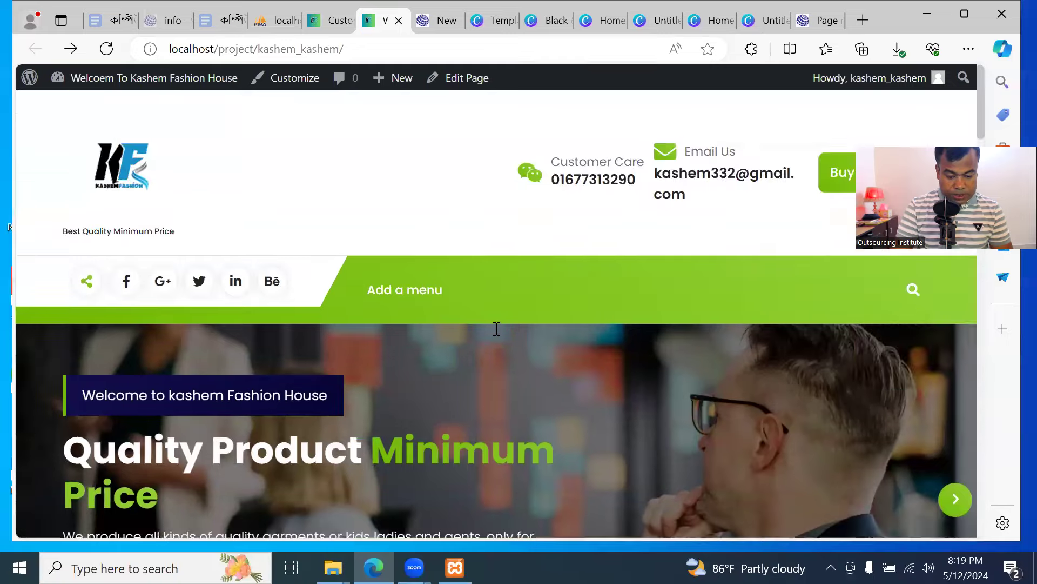
left_click(331, 19)
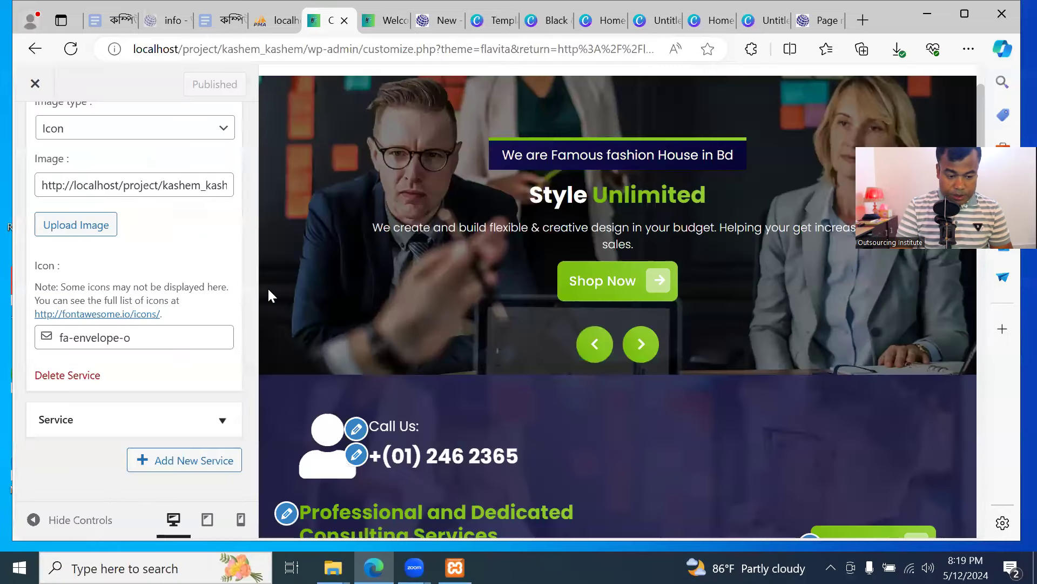
scroll(181, 304, "up", 2)
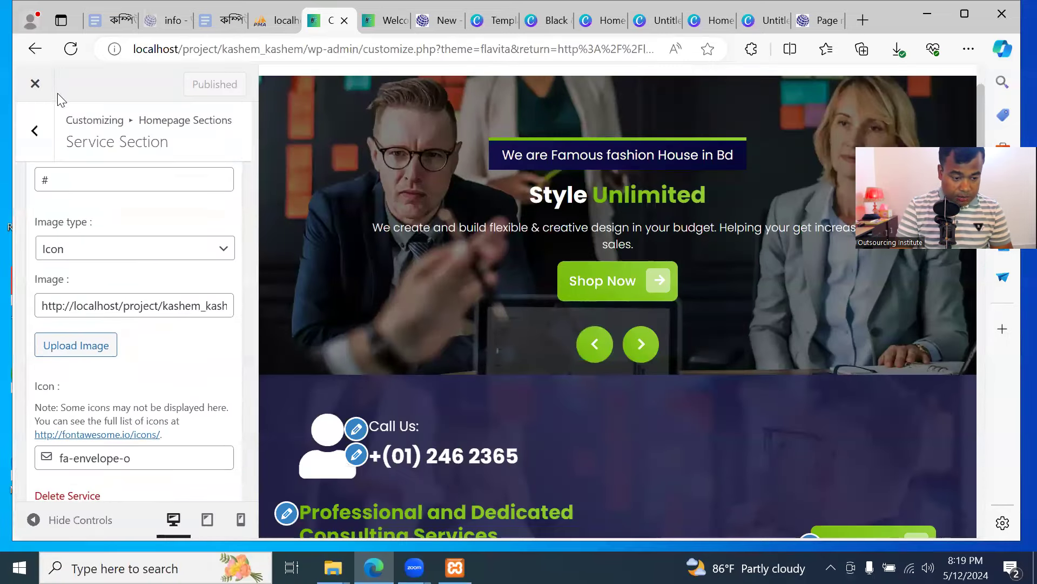
In the Call to Action Section, replace the Call Us link's number with the shop's phone number
left_click(45, 130)
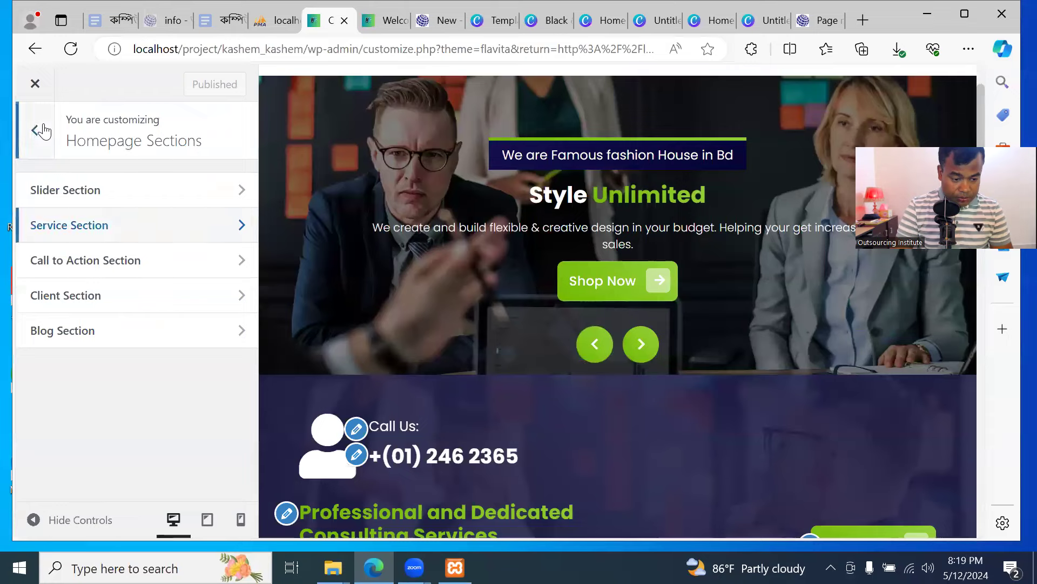
left_click(116, 271)
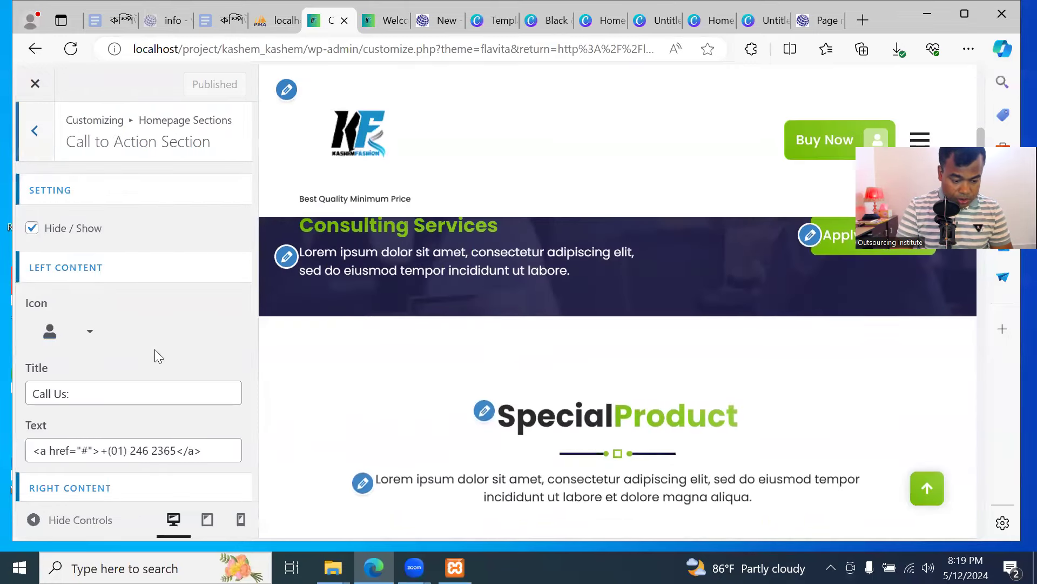
scroll(155, 349, "down", 1)
scroll(134, 239, "up", 1)
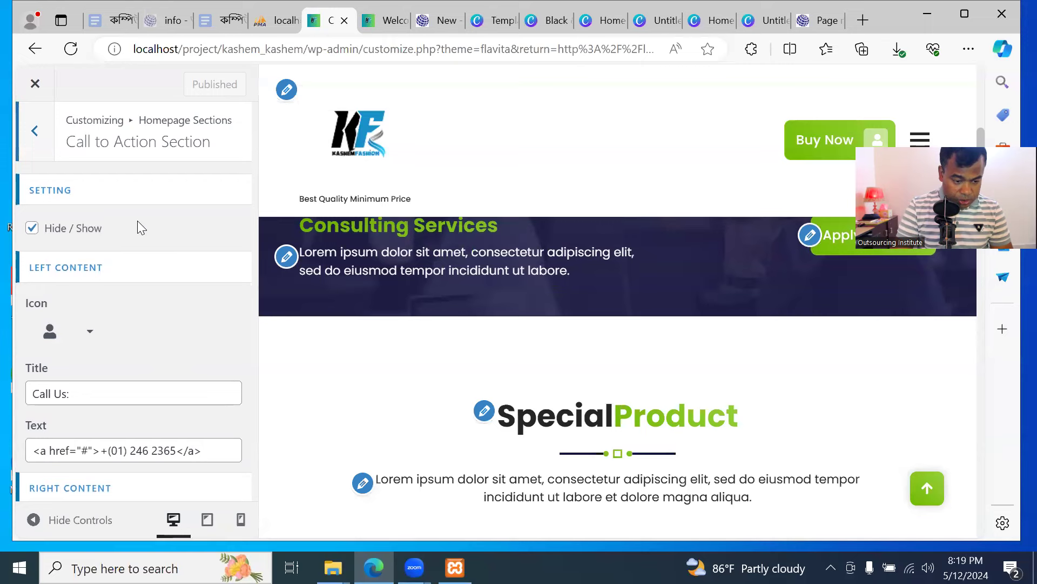
scroll(185, 255, "down", 3)
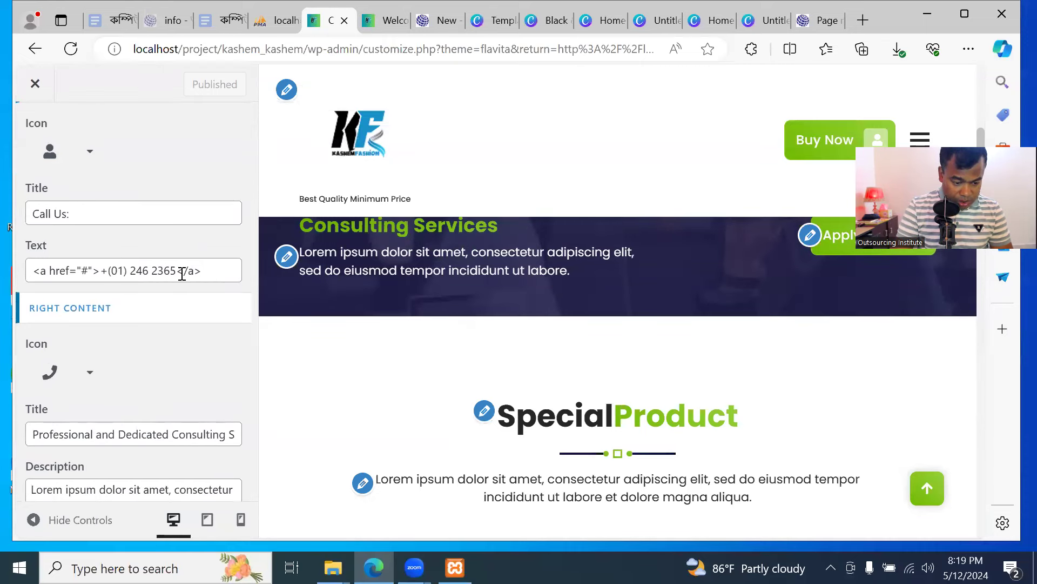
left_click(177, 271)
left_click_drag(170, 270, 114, 270)
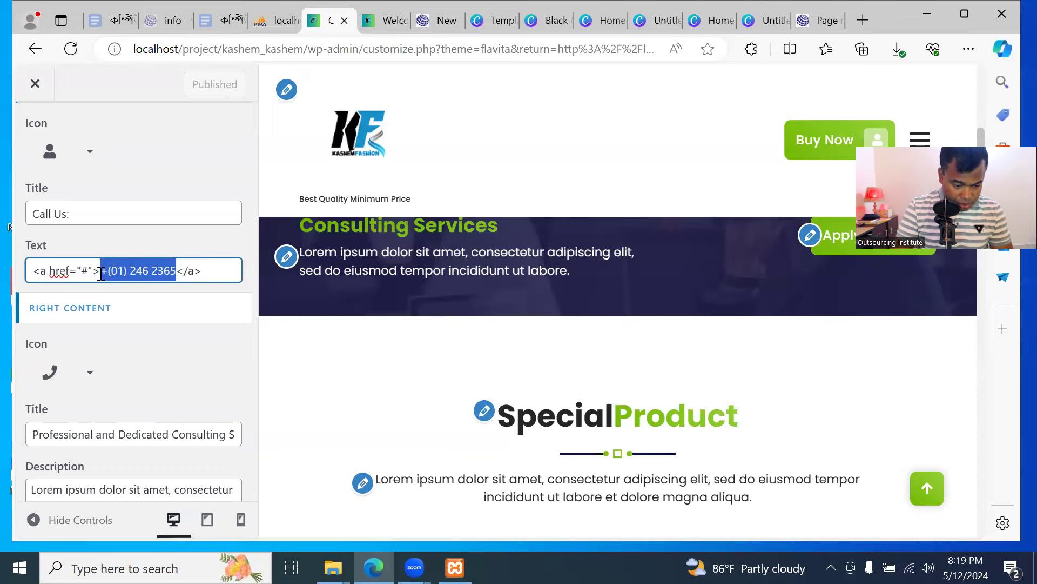
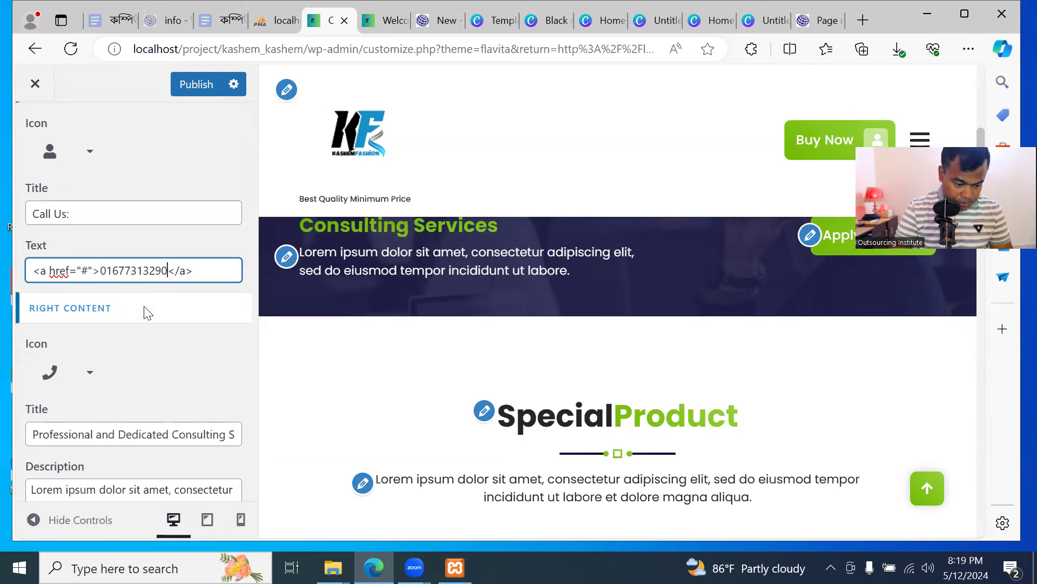
left_click(144, 331)
Start retyping the Right Content Title to 'We are'
scroll(158, 361, "down", 2)
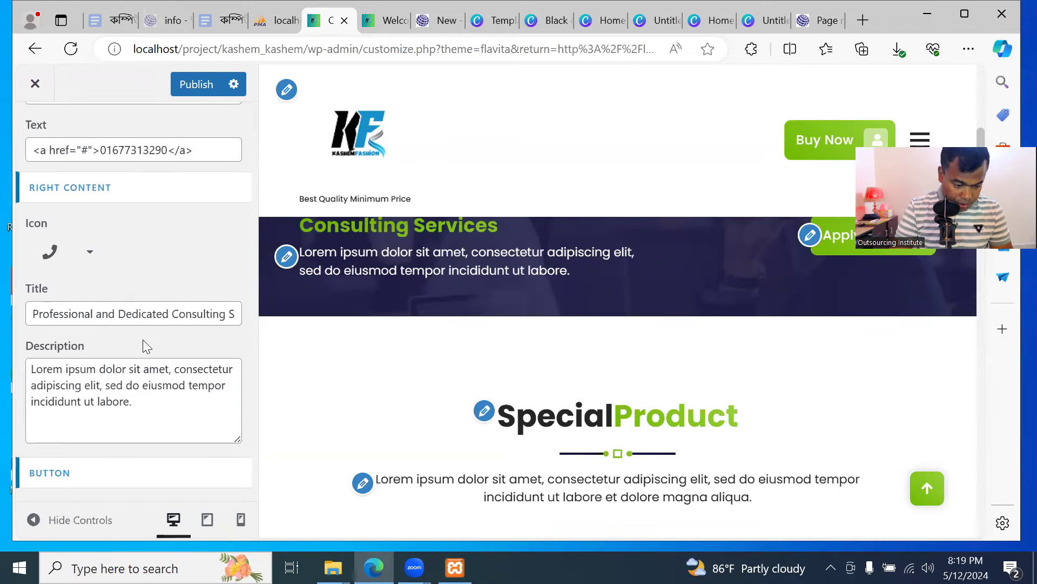
triple_click(181, 319)
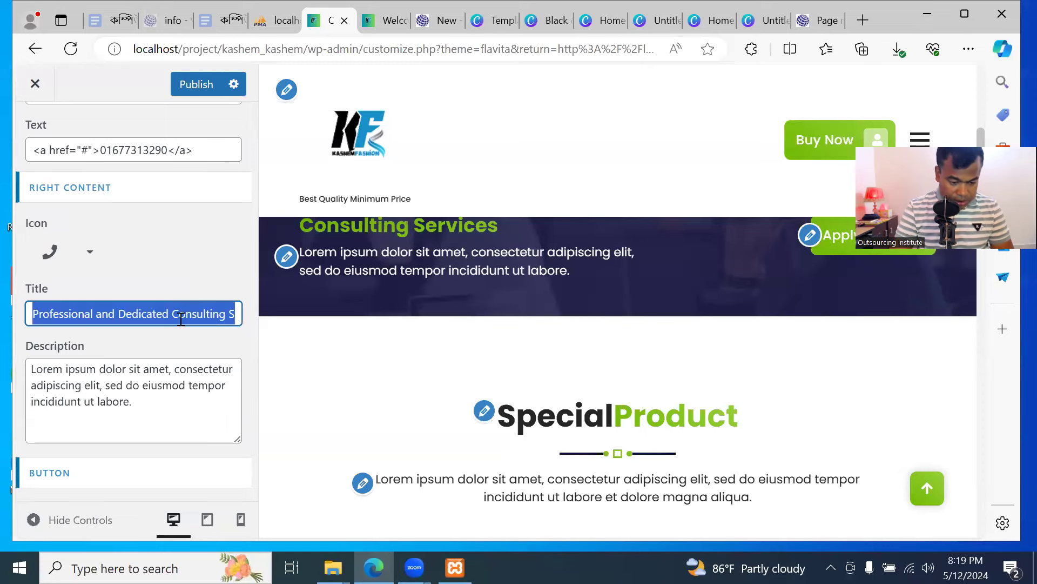
type("We are Fashion Expert")
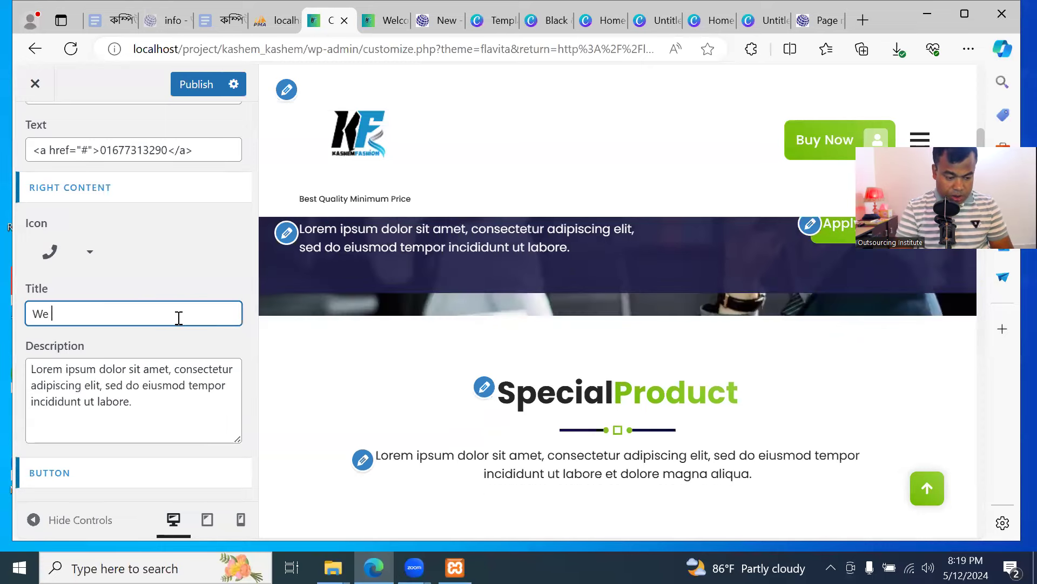
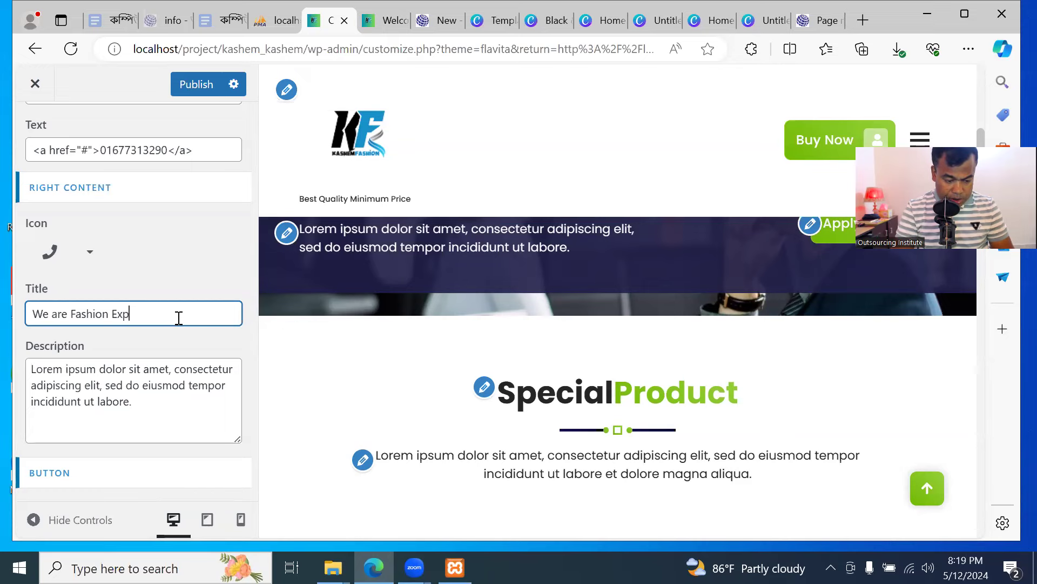
Finish the title 'We are Fashion Expert', change the button label from Apply Now to Buy Now, and publish
left_click(198, 392)
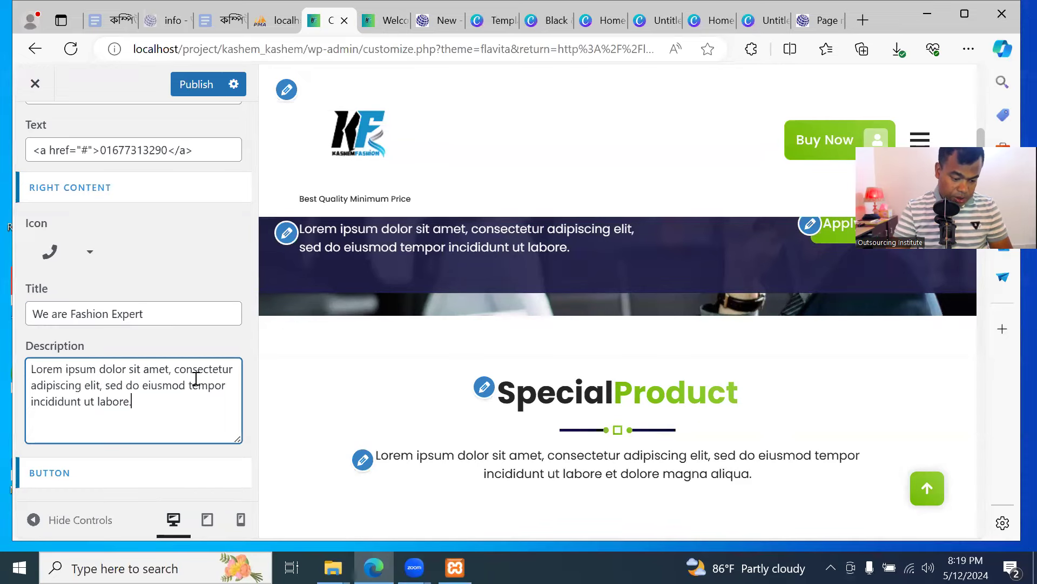
scroll(200, 381, "down", 5)
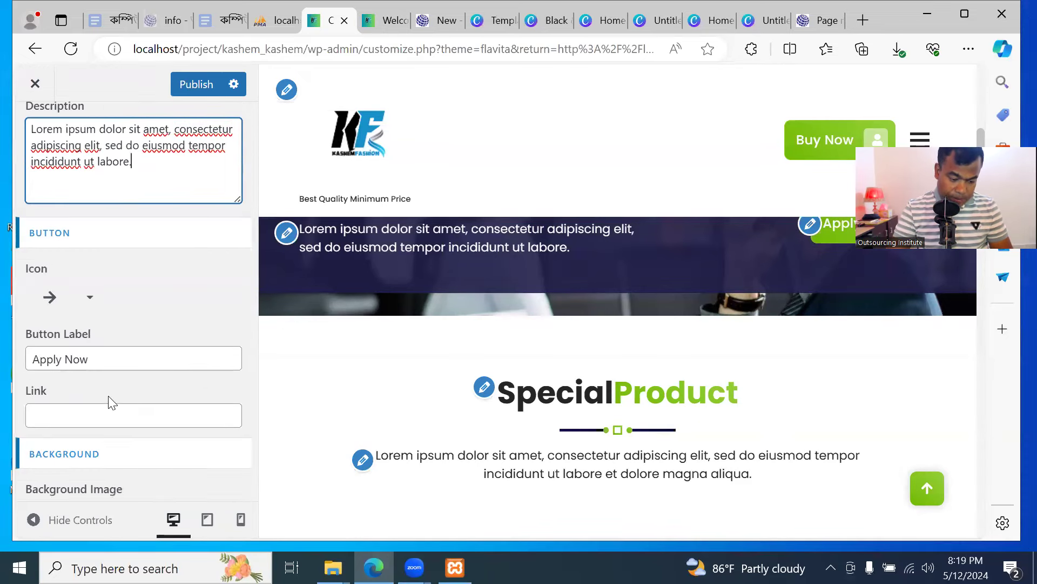
scroll(107, 401, "down", 1)
left_click_drag(113, 299, 9, 293)
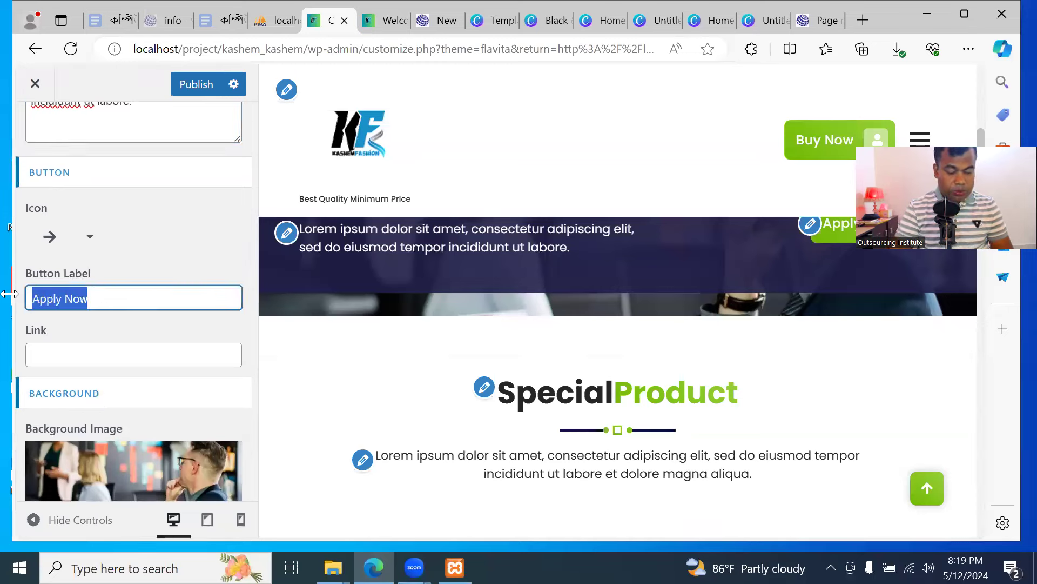
type("S")
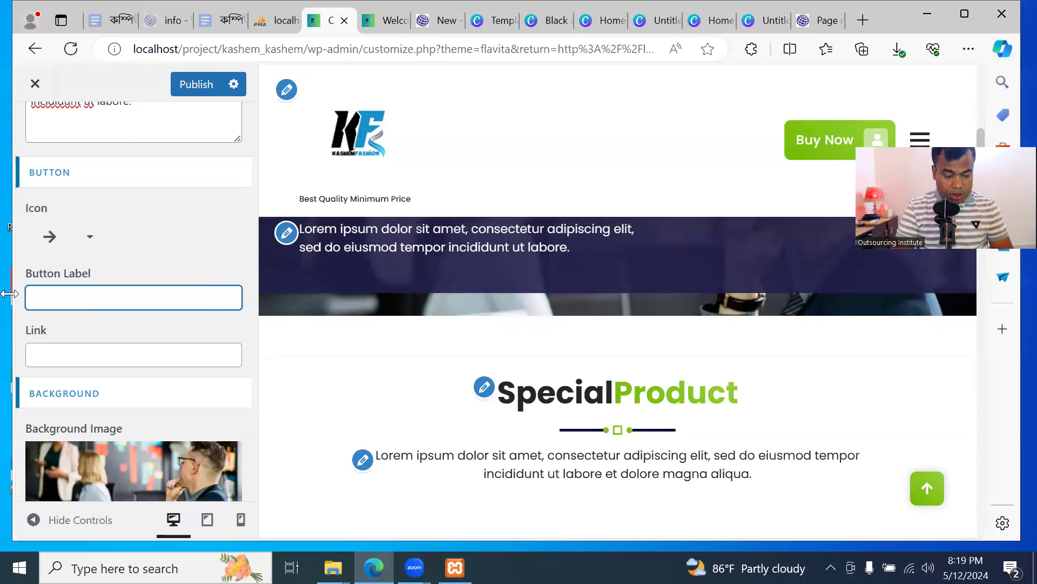
type("uy BNow")
key("BackSpace")
key("BackSpace")
key("BackSpace")
type("Now")
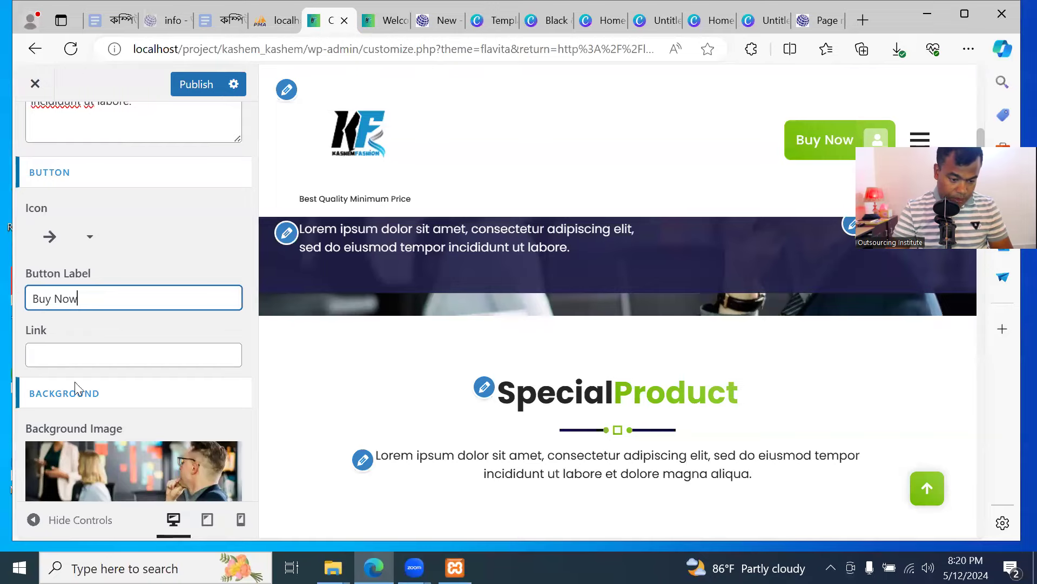
left_click(196, 85)
left_click(385, 20)
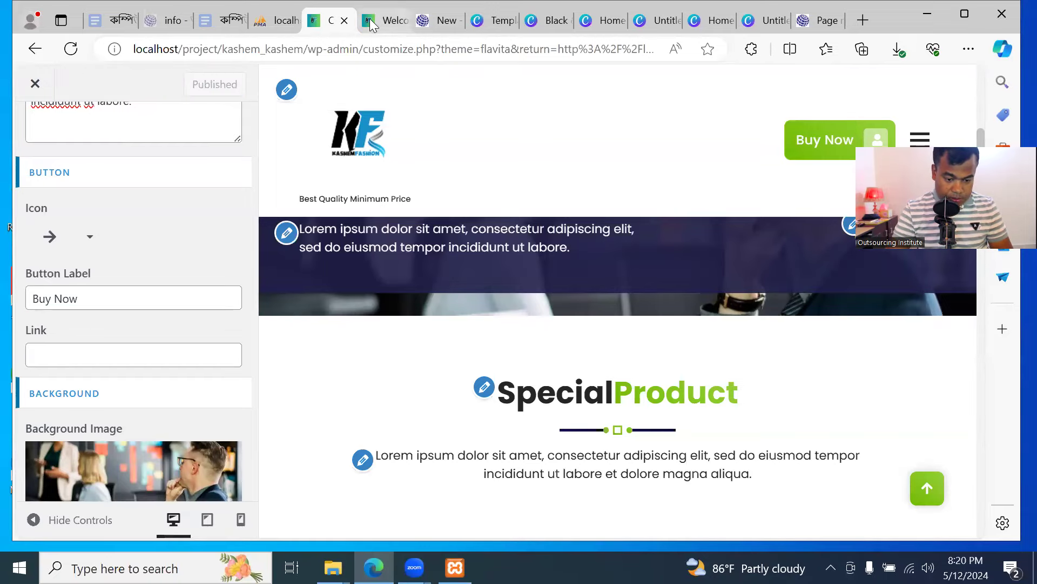
Reload the live homepage and maximize the browser window
scroll(431, 320, "down", 10)
scroll(440, 336, "up", 3)
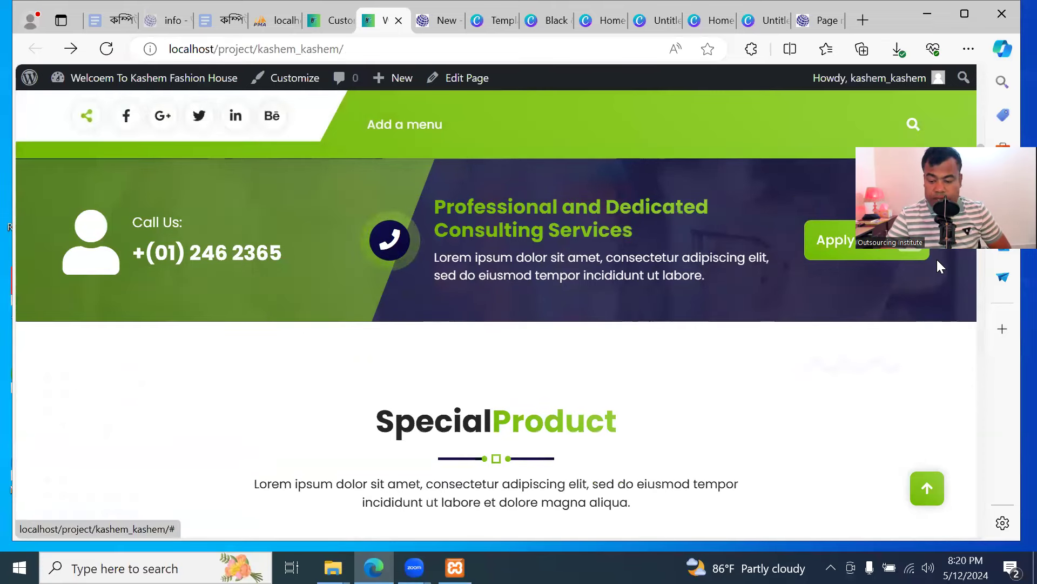
left_click(113, 50)
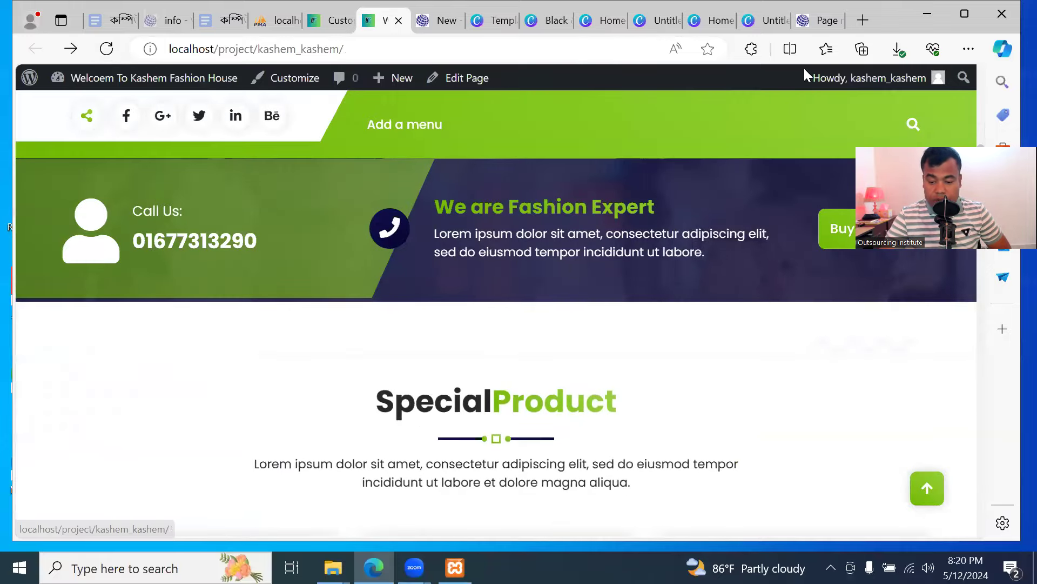
left_click_drag(880, 19, 782, 53)
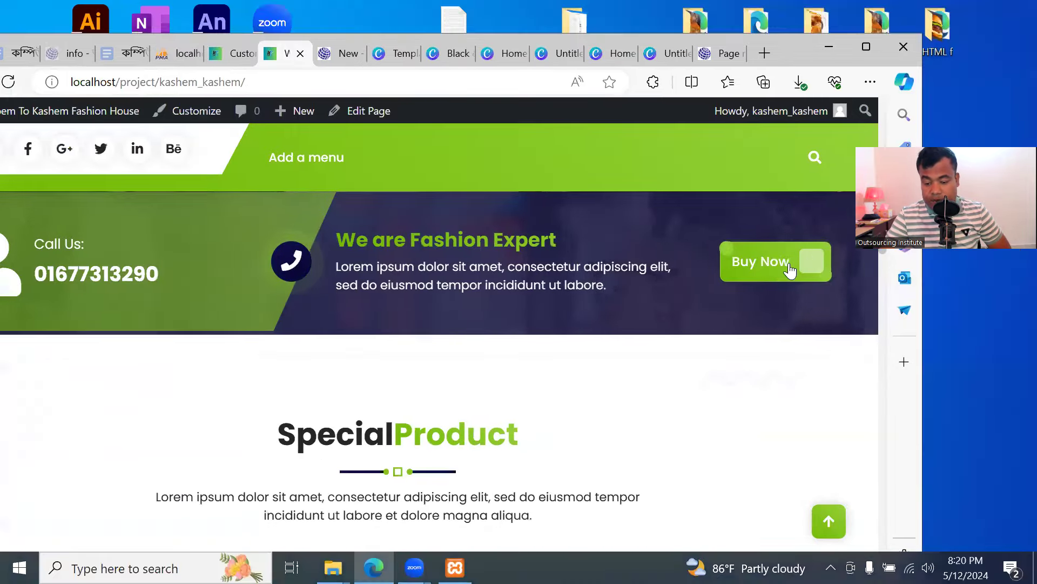
left_click(866, 49)
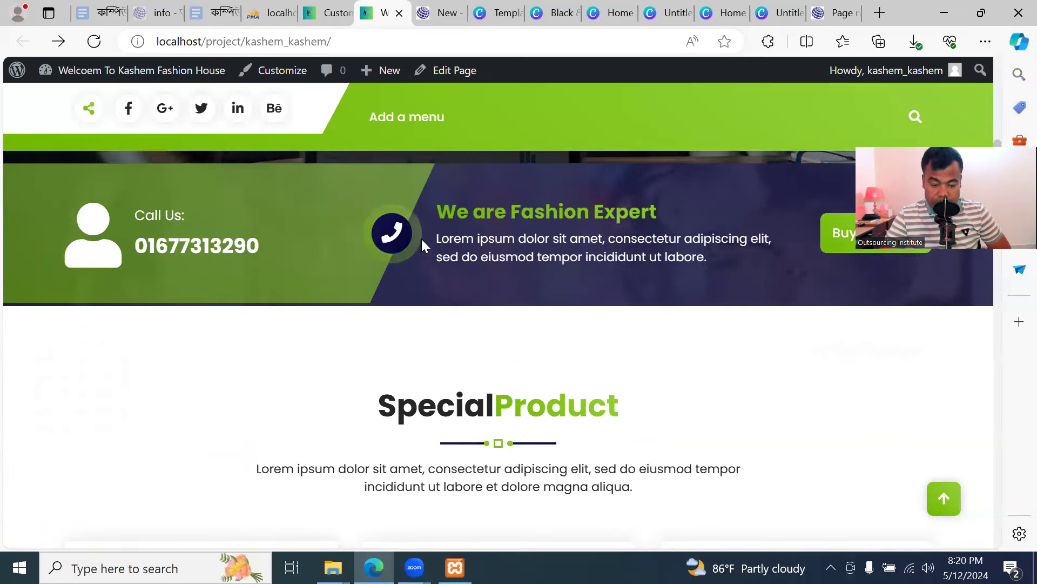
Check the live call-to-action against the customizer settings, then return to the customizer
left_click(327, 12)
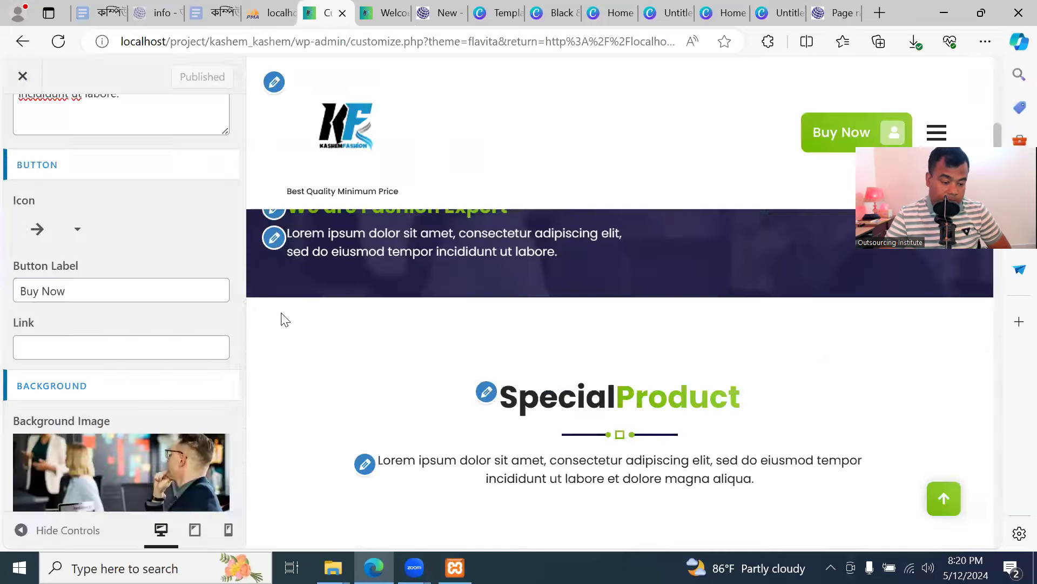
scroll(164, 331, "down", 3)
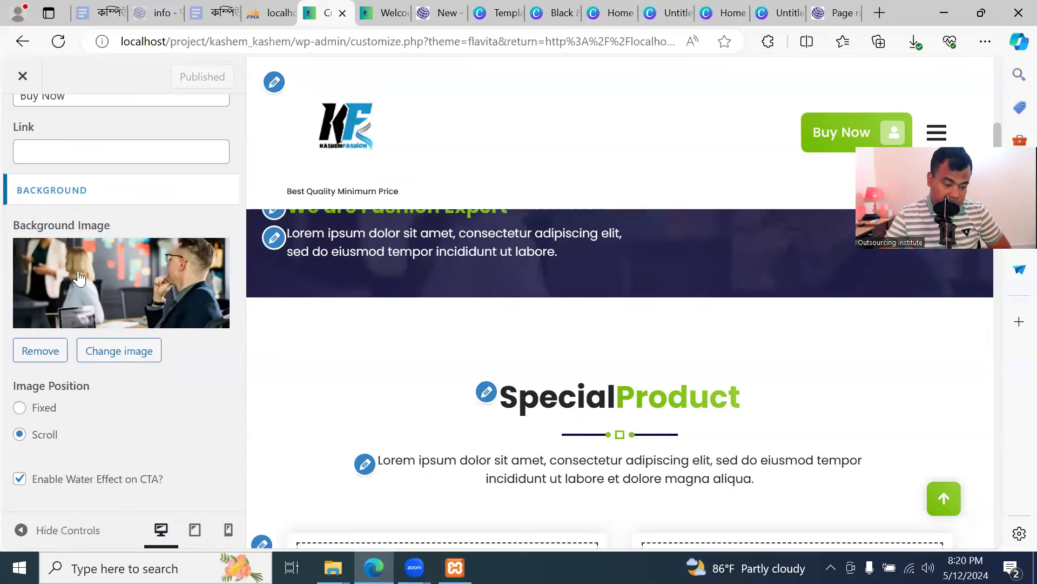
left_click(384, 13)
scroll(457, 326, "down", 5)
scroll(460, 321, "up", 6)
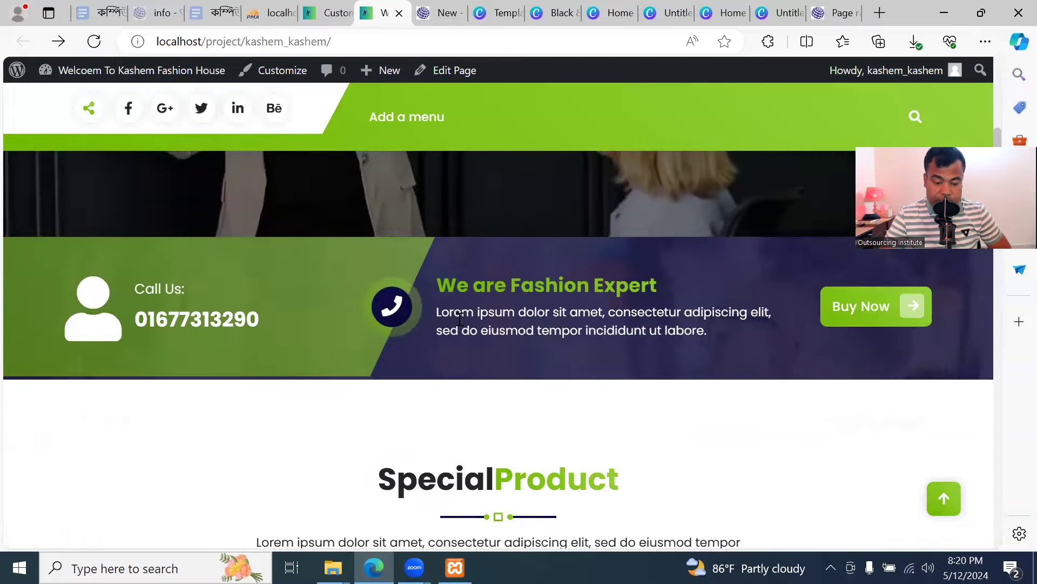
scroll(459, 324, "up", 7)
scroll(461, 327, "down", 3)
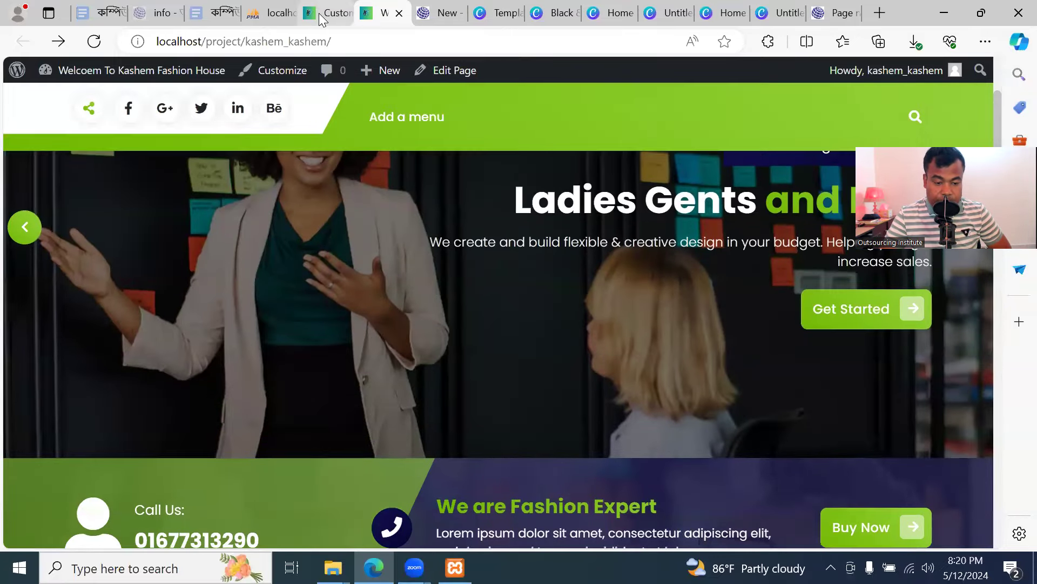
left_click(322, 16)
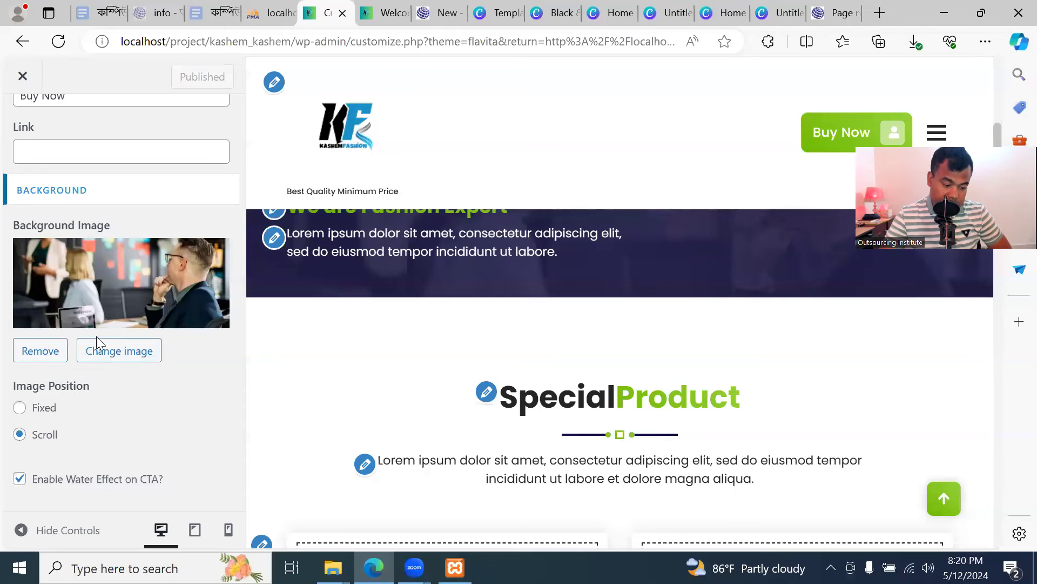
Look at the image picker's upload option, then close it and keep the office-scene background image
left_click(116, 355)
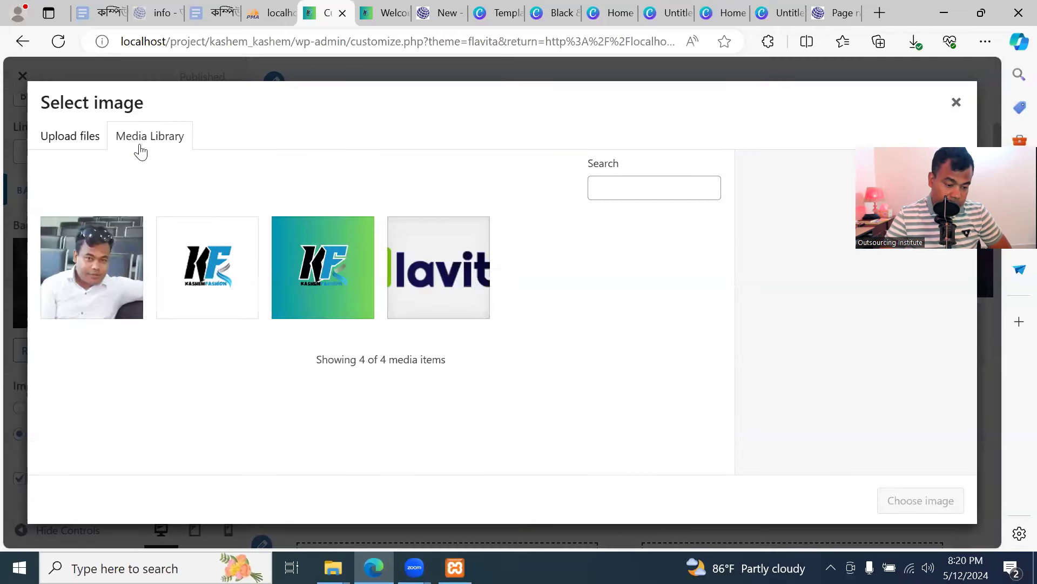
left_click(83, 141)
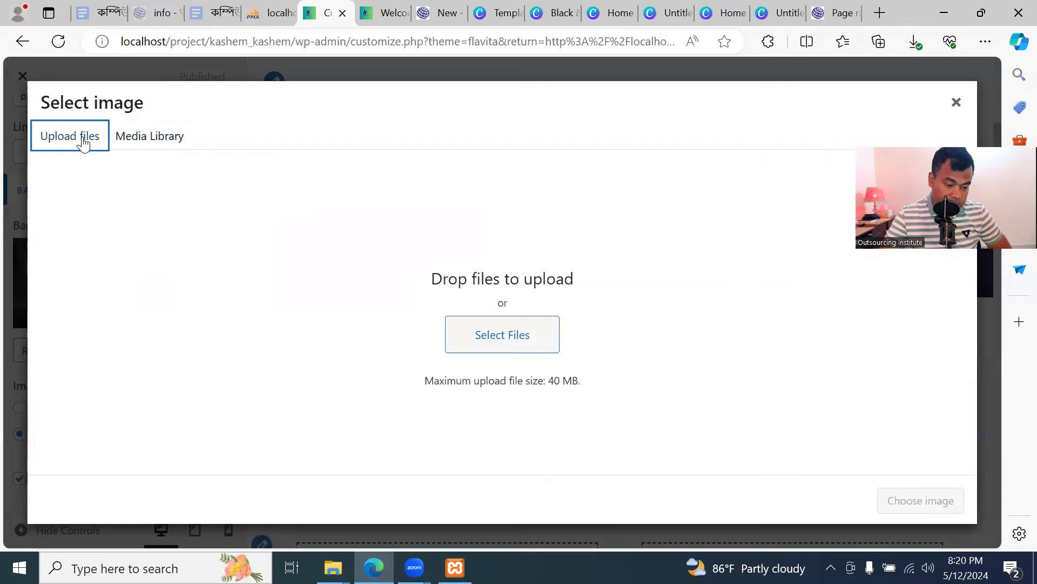
left_click(955, 104)
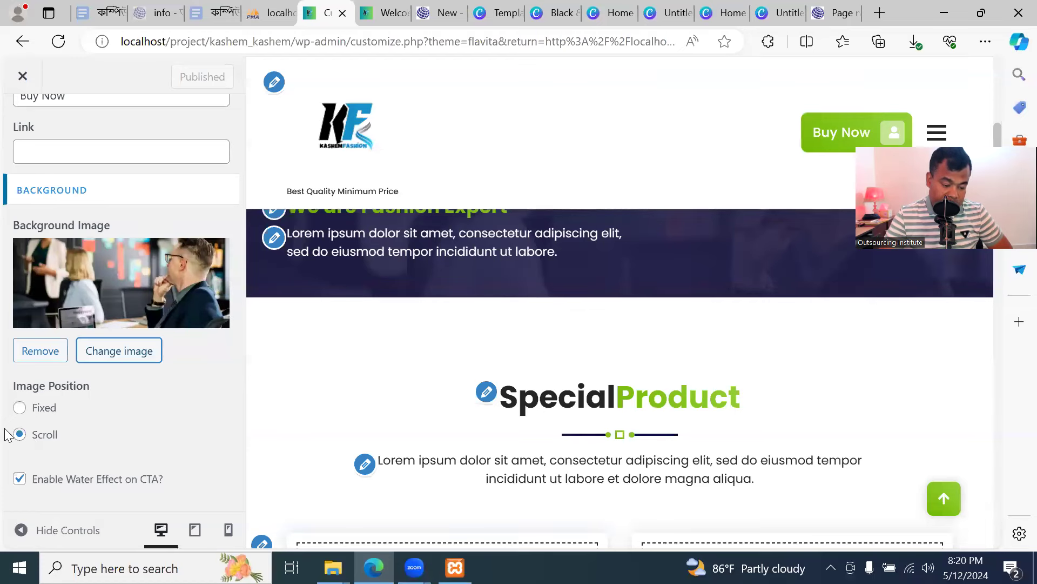
scroll(4, 95, "up", 10)
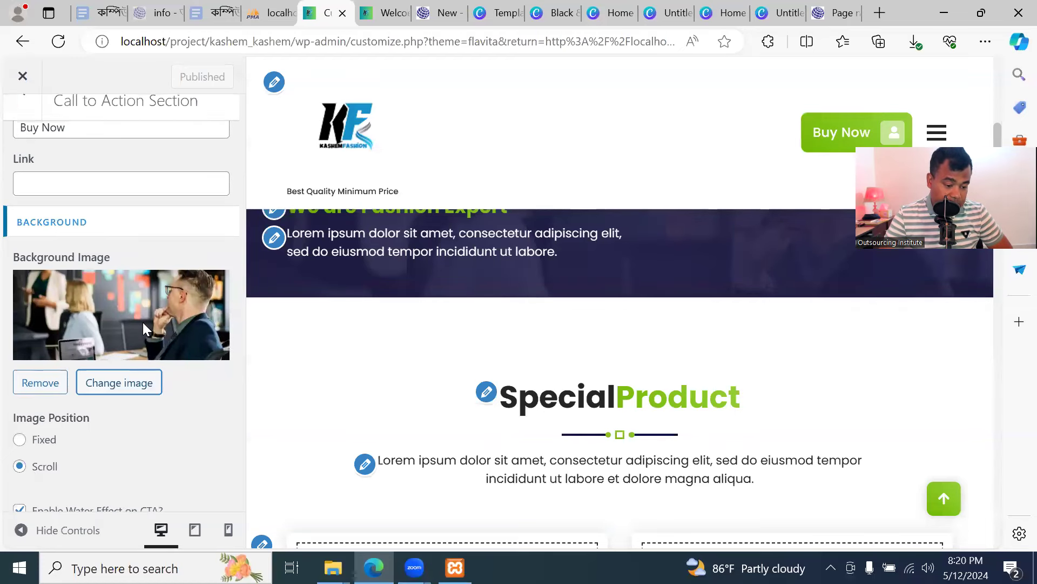
Open the Client Section and change its heading to 'We Produce Quality Cloths'
left_click(29, 130)
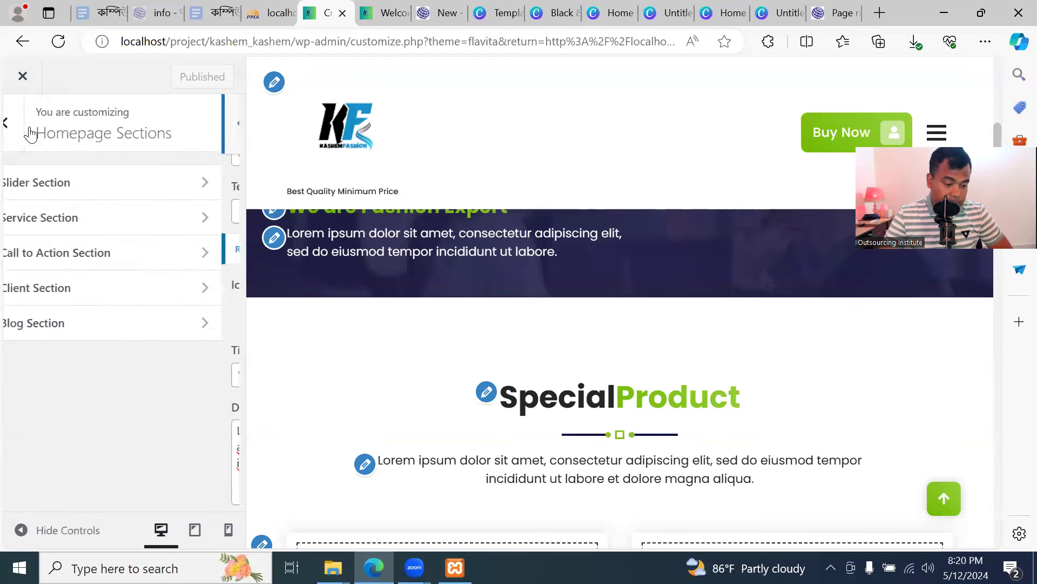
left_click(98, 288)
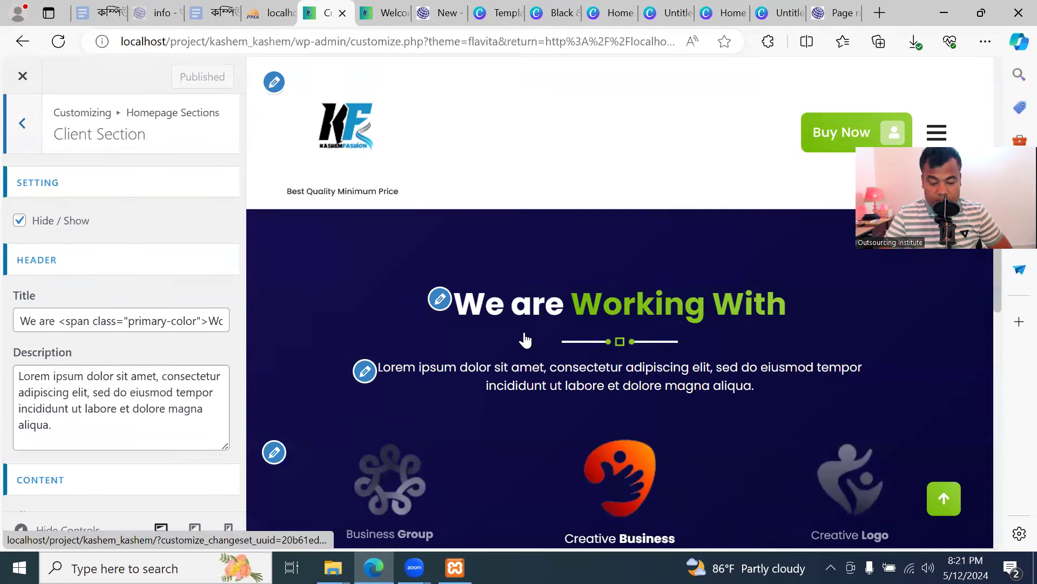
left_click(55, 319)
key("BackSpace")
key("BackSpace")
key("BackSpace")
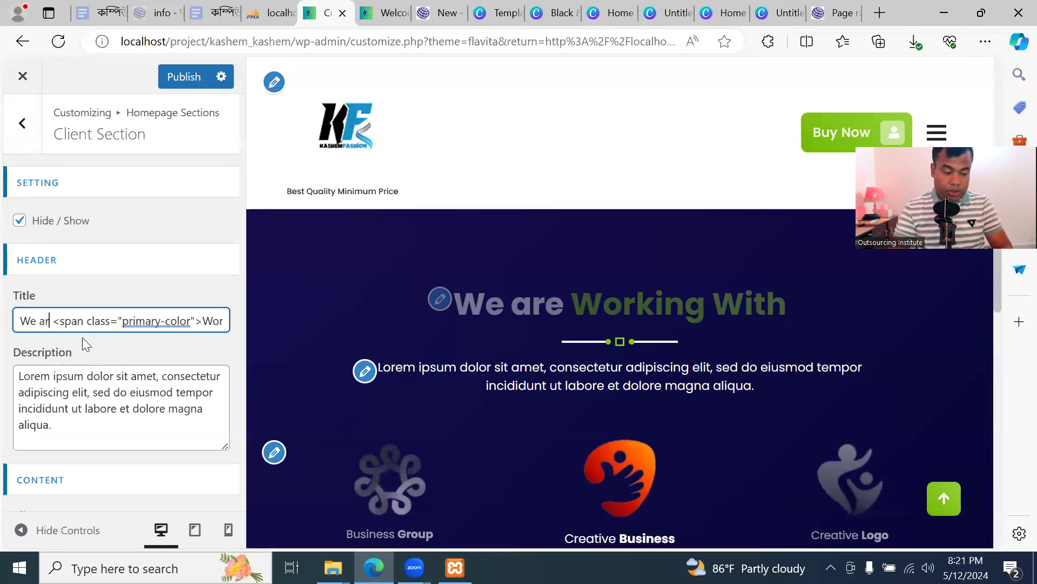
type("Pro")
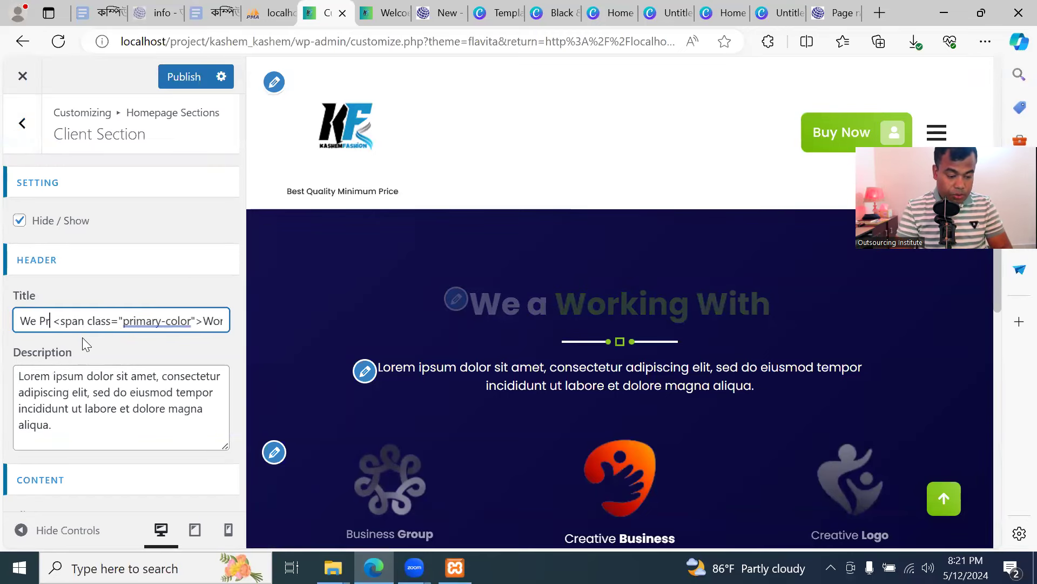
type("duce")
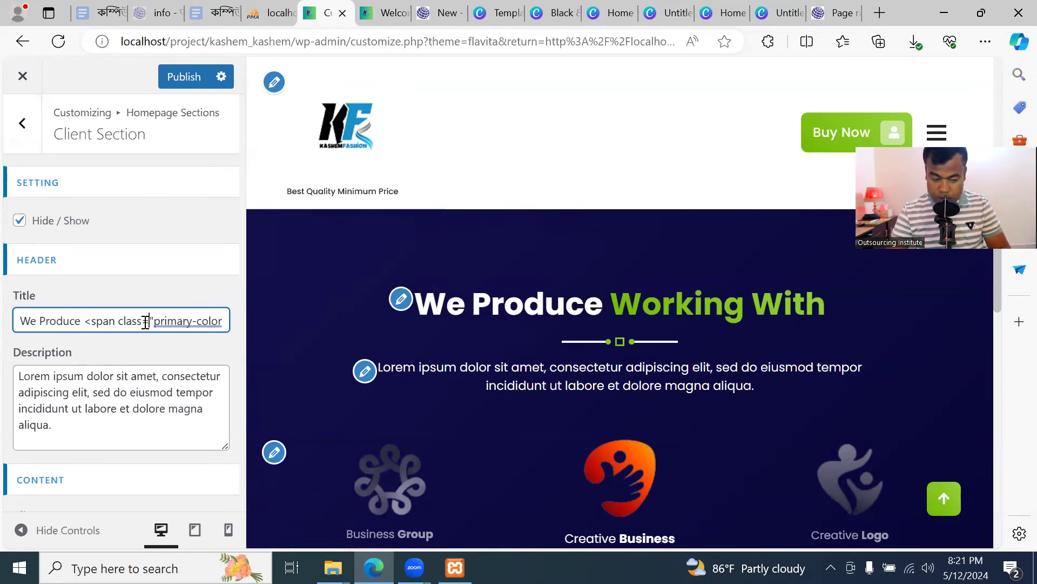
key("Right")
key("Right")
key("Right")
key("Right")
key("Right")
key("Right")
key("Right")
key("Right")
key("Right")
key("Right")
key("Right")
key("Right")
key("Right")
key("Right")
key("Right")
key("Right")
key("Right")
key("Right")
key("Right")
key("Right")
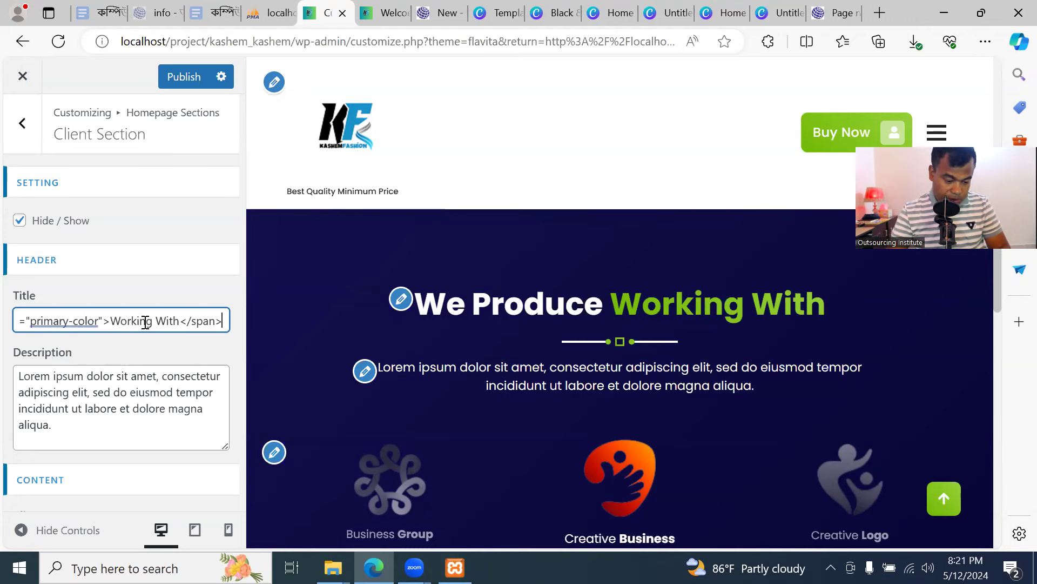
key("BackSpace")
key("BackSpace")
key("BackSpace")
key("BackSpace")
key("BackSpace")
key("BackSpace")
key("BackSpace")
key("BackSpace")
key("BackSpace")
key("BackSpace")
key("BackSpace")
key("BackSpace")
type("Qual")
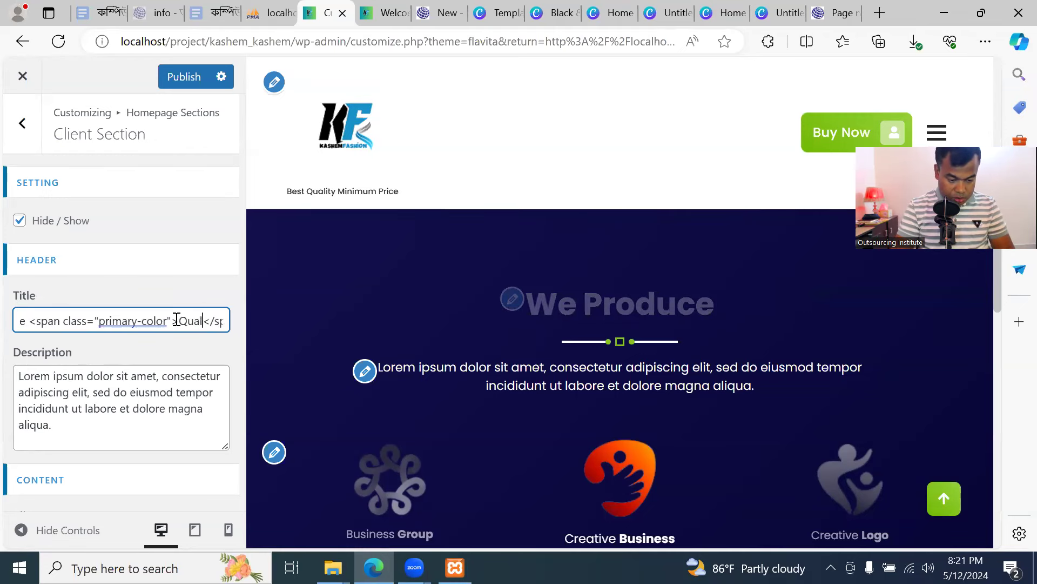
type("ity Cloths")
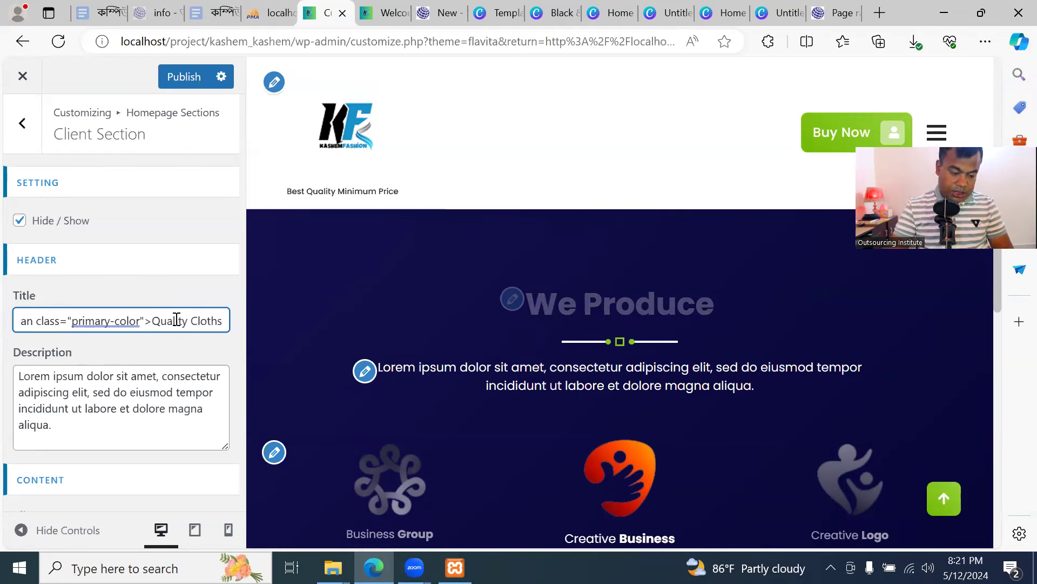
Select the client section description and scroll down to the client entries
left_click(194, 350)
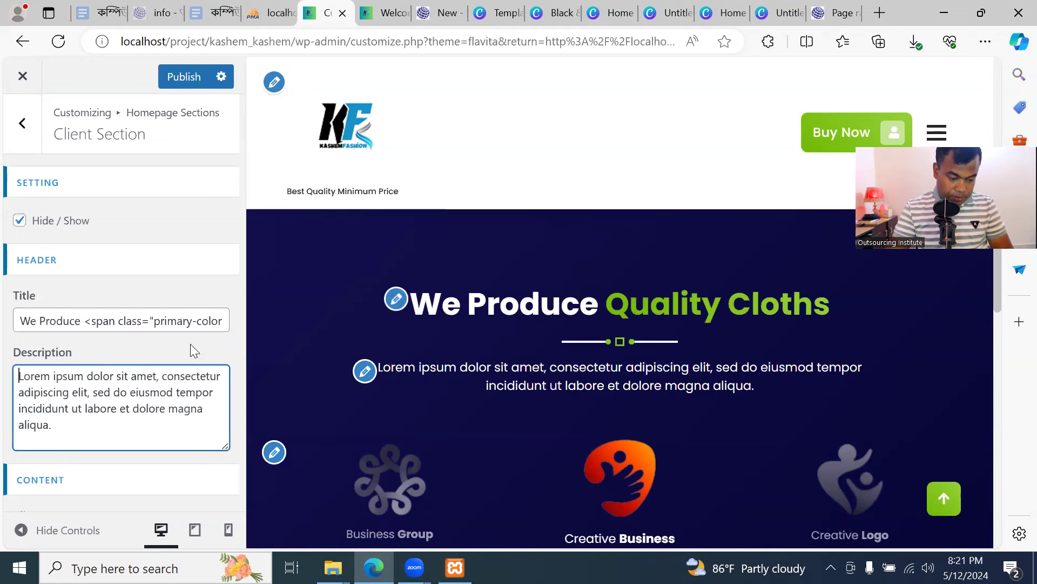
scroll(152, 335, "down", 2)
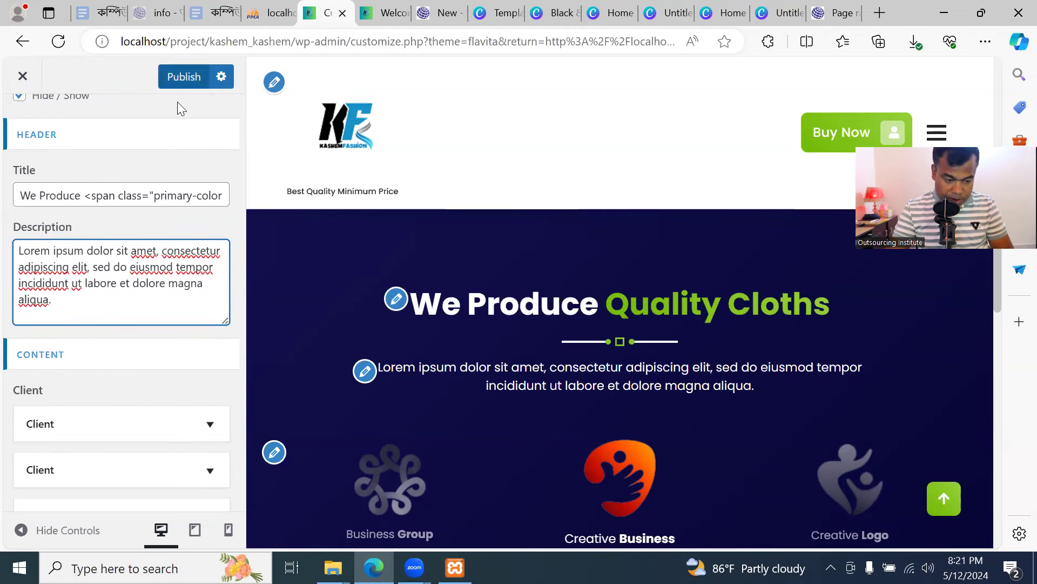
scroll(153, 348, "down", 3)
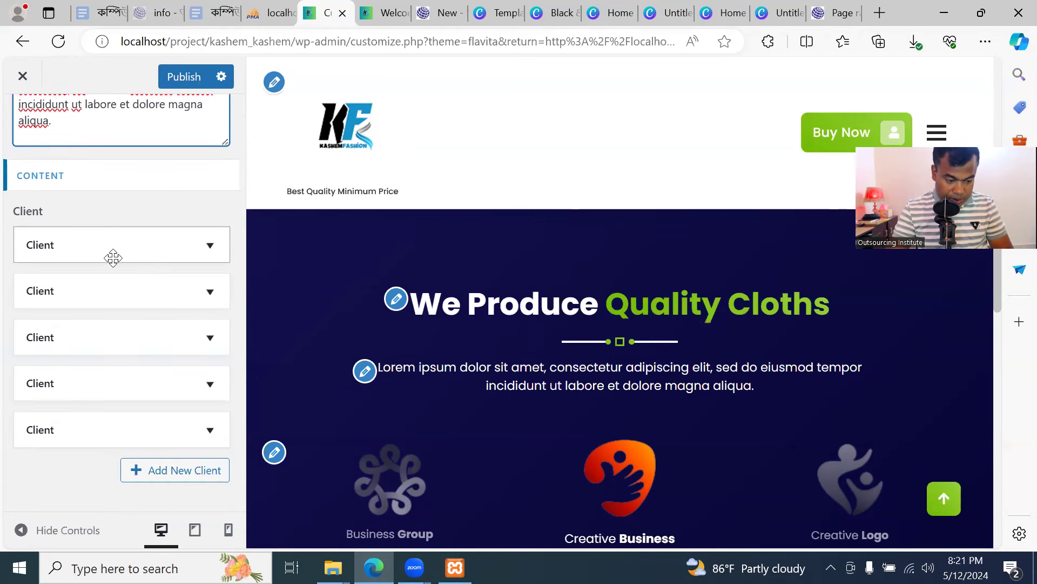
Rename the first client from Creative to 'Warrenty Service'
left_click(114, 250)
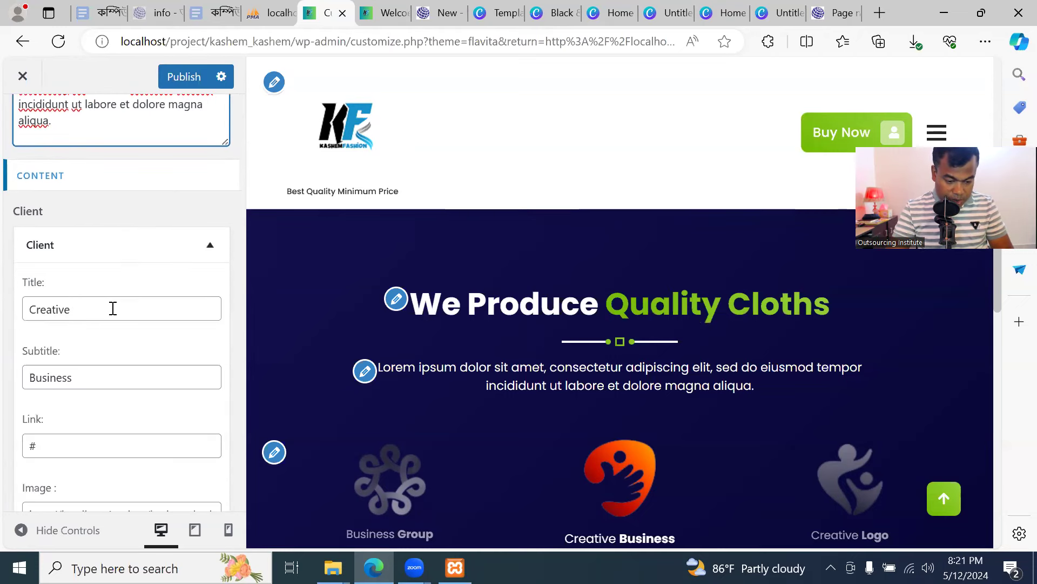
scroll(405, 434, "down", 4)
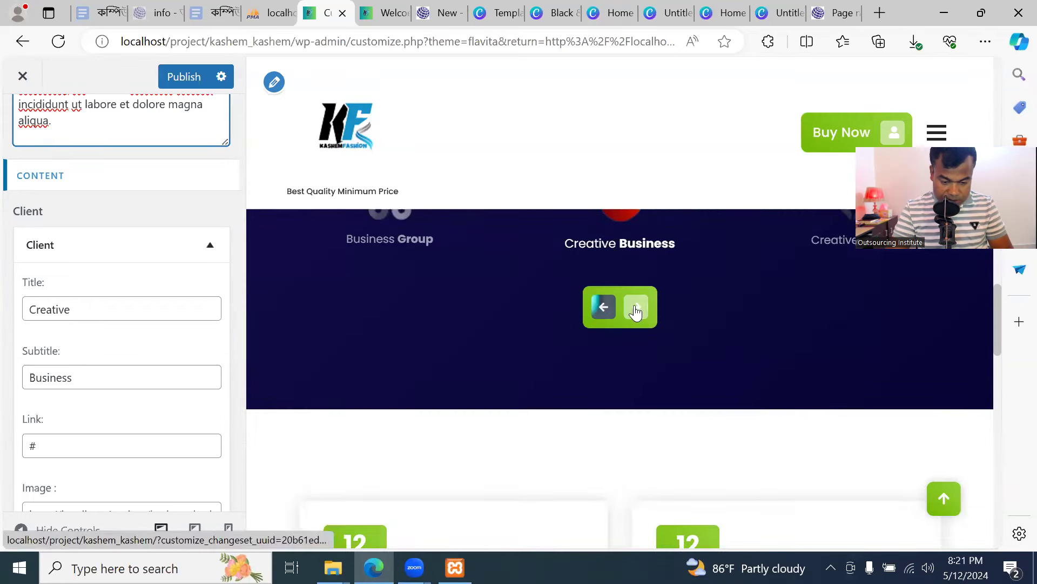
scroll(619, 349, "up", 1)
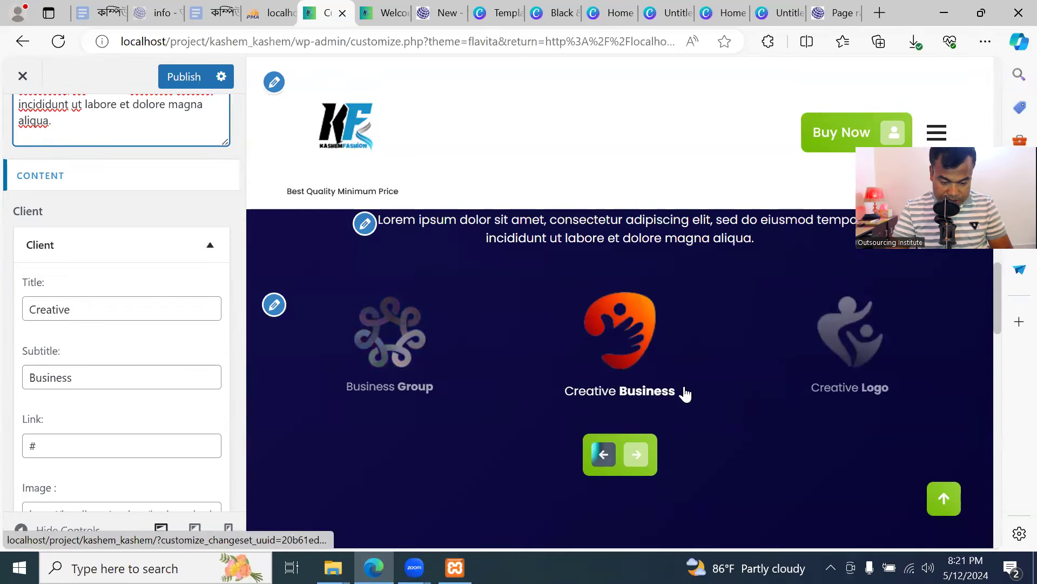
left_click(115, 306)
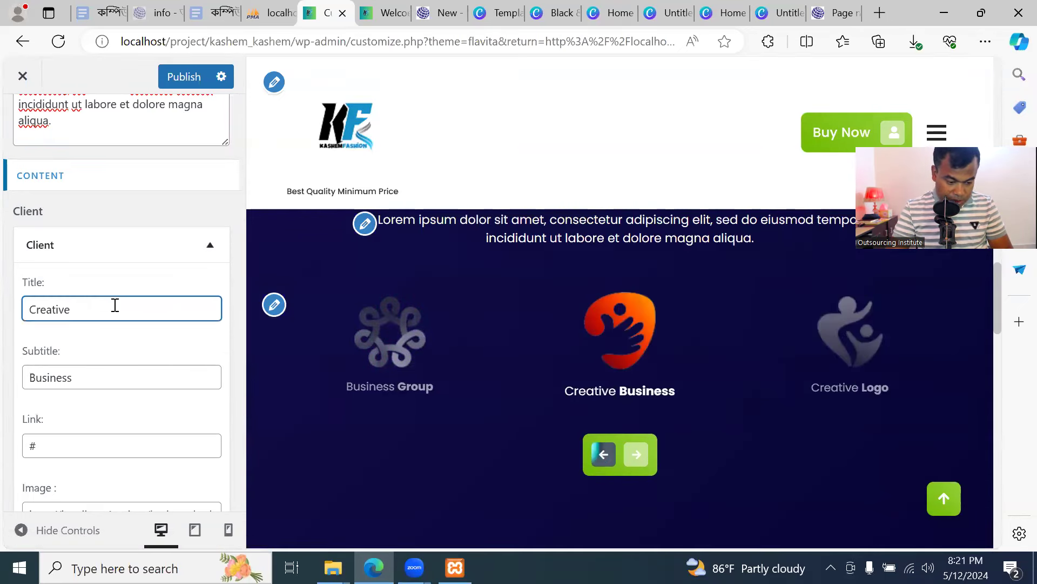
double_click(21, 310)
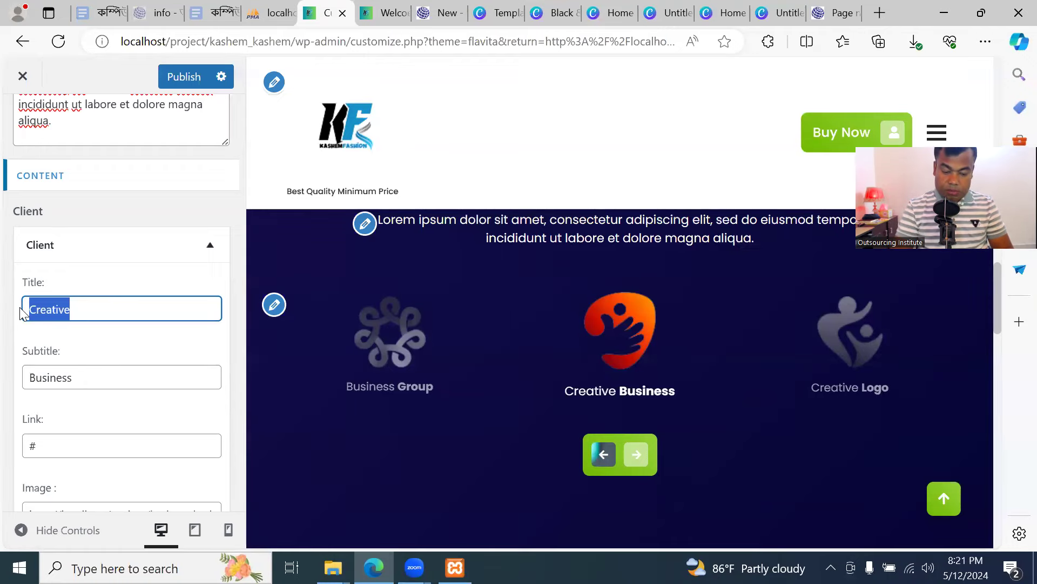
type("Ex")
key("BackSpace")
key("BackSpace")
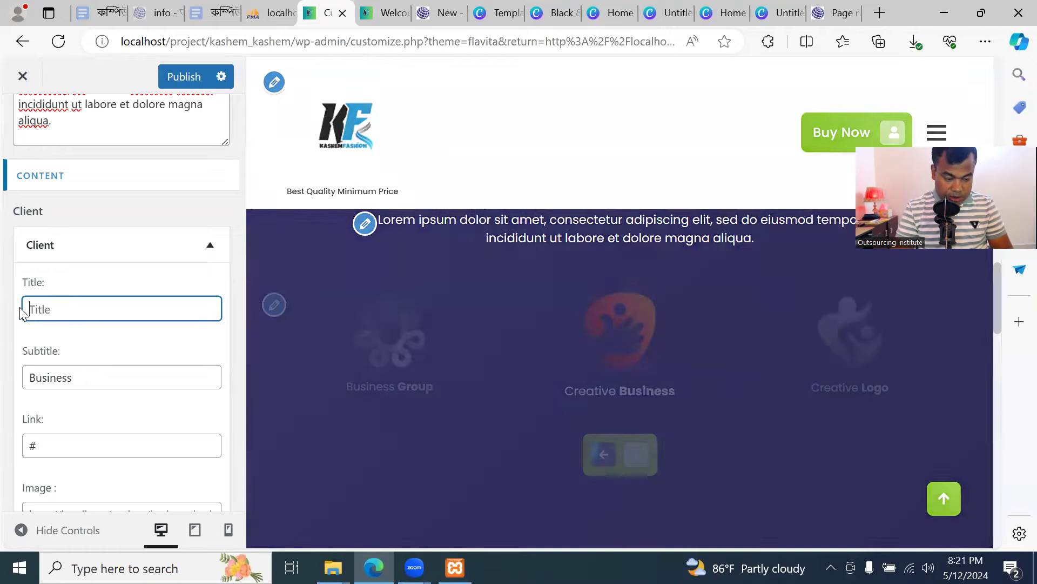
type("Warrenty Serve")
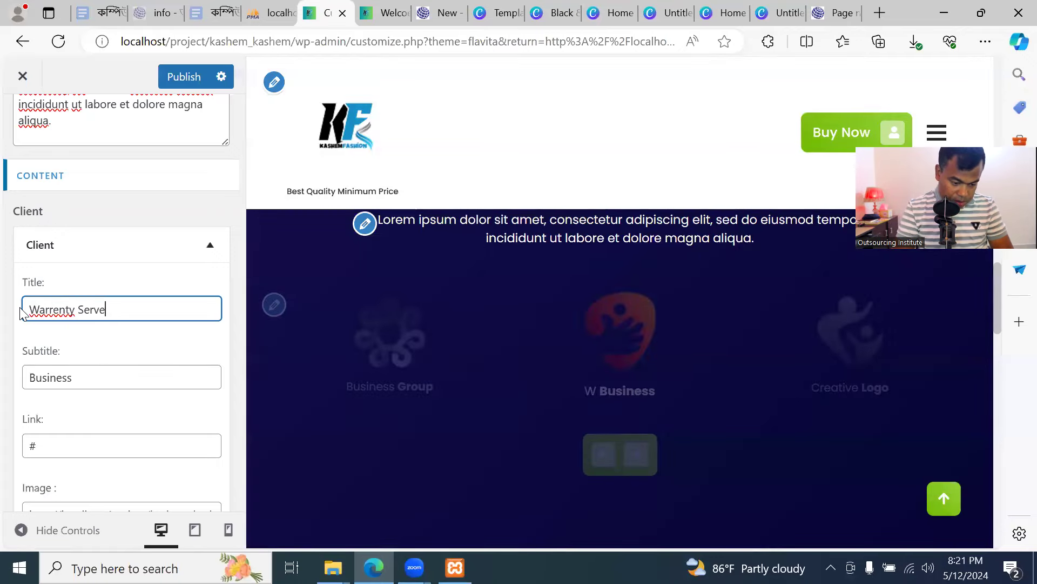
type("rvice")
key("BackSpace")
type("ice")
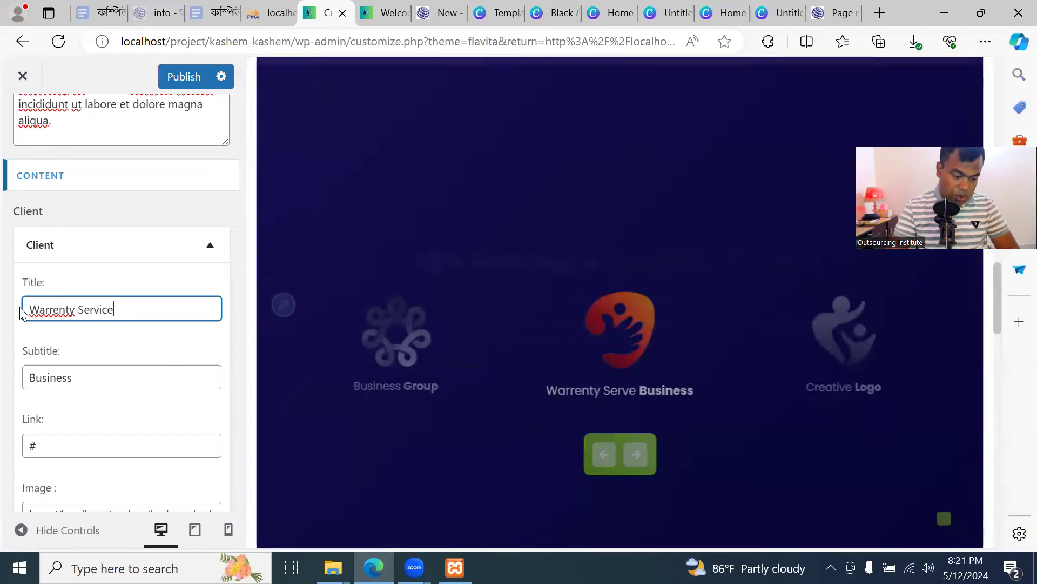
scroll(89, 427, "down", 5)
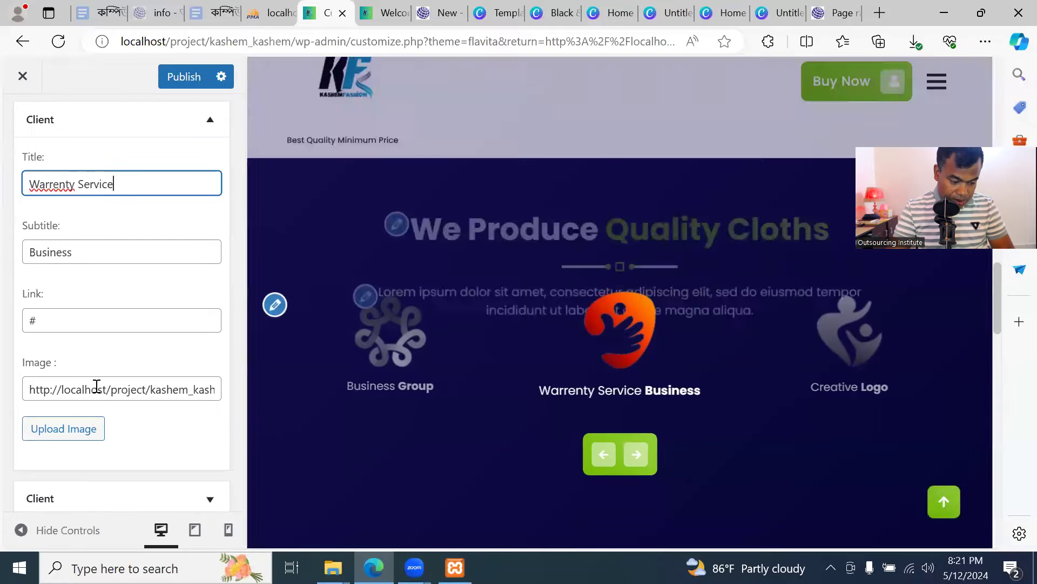
Retitle the next two clients 'Exchange Offer' and 'Color Guarantee'
left_click(100, 379)
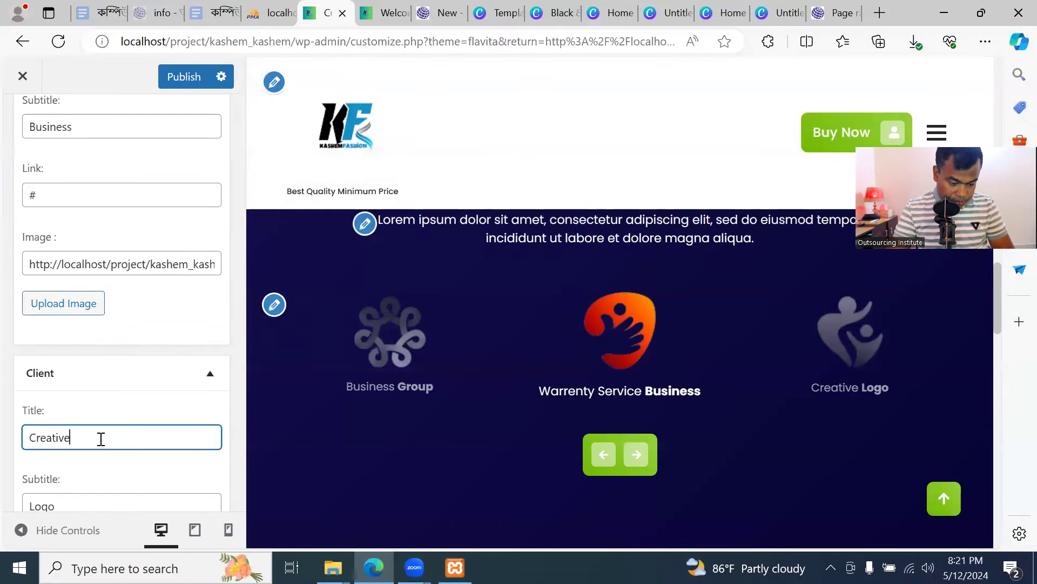
double_click(101, 438)
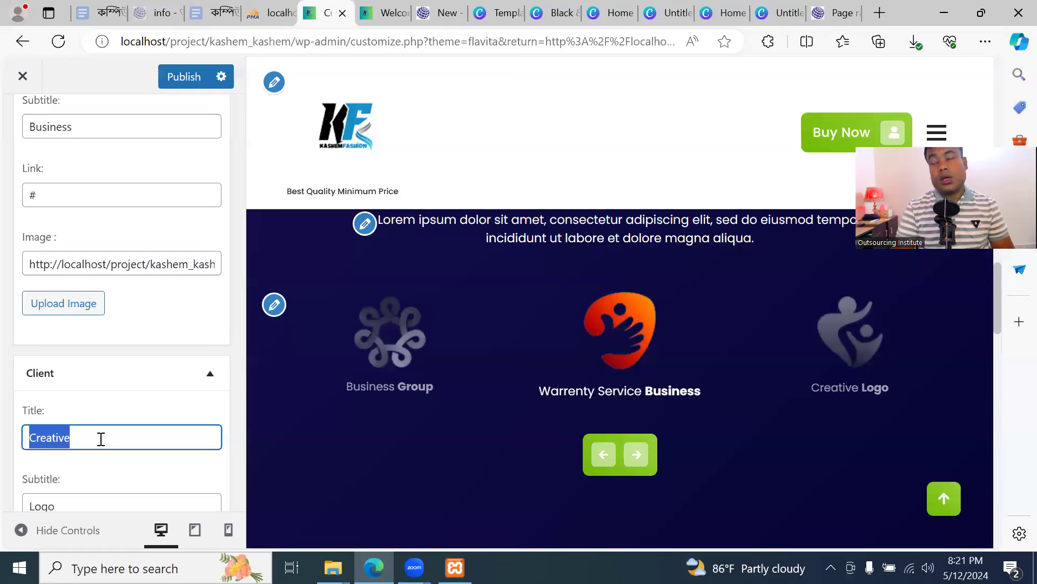
type("Ex")
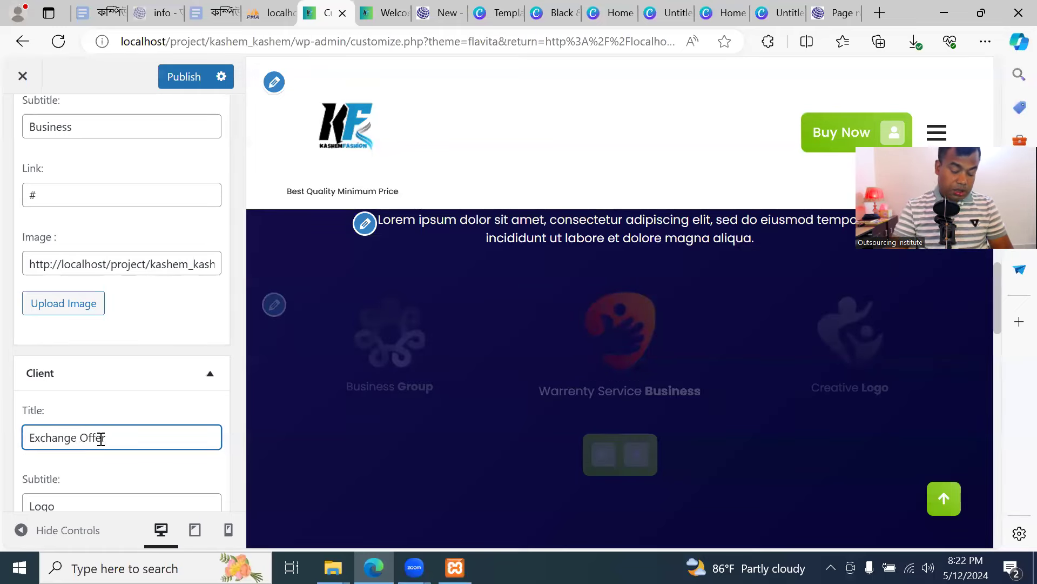
type("change Offer")
scroll(135, 440, "down", 5)
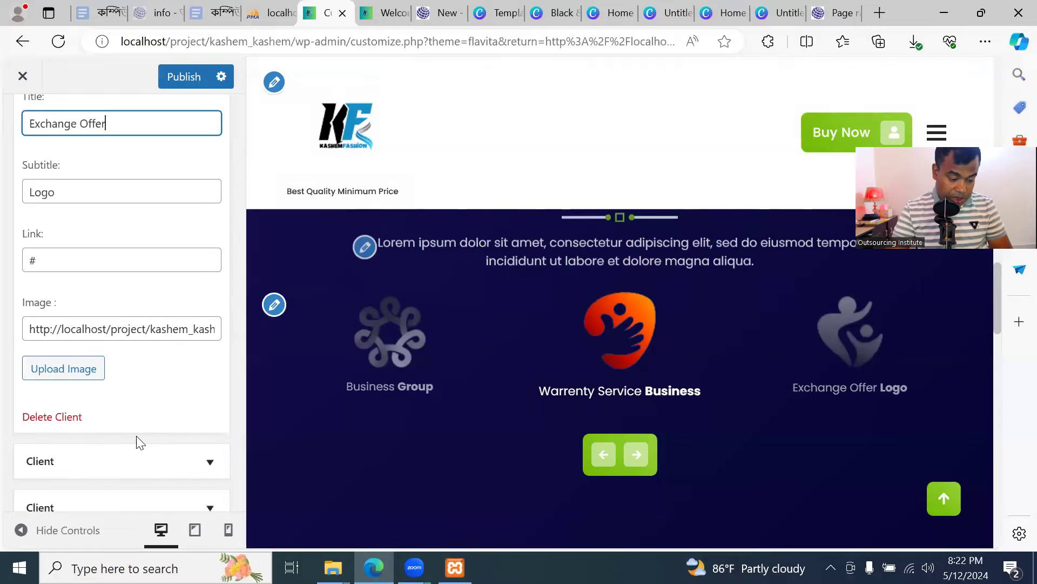
scroll(125, 379, "down", 3)
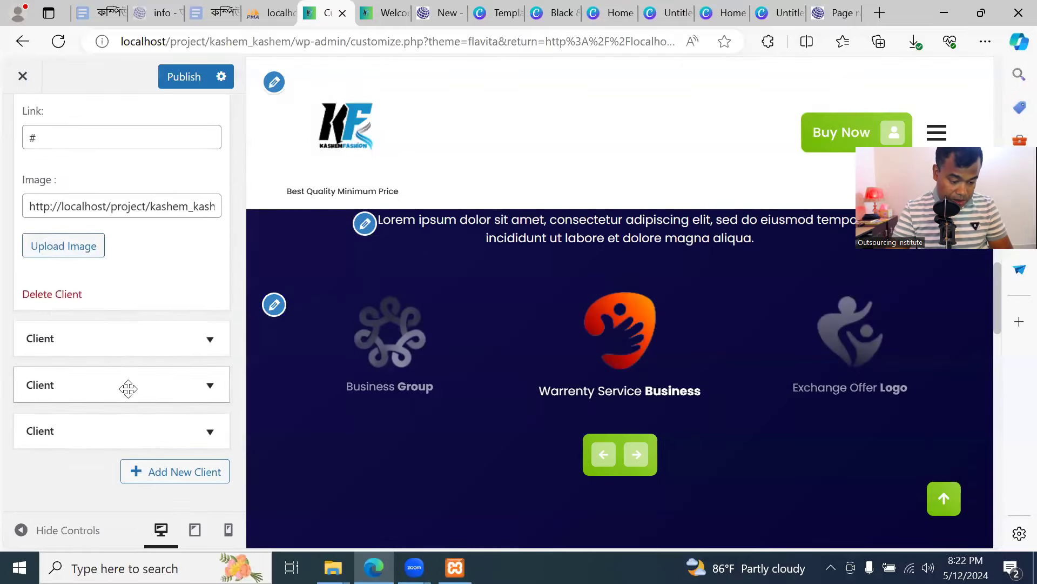
left_click(128, 337)
double_click(129, 397)
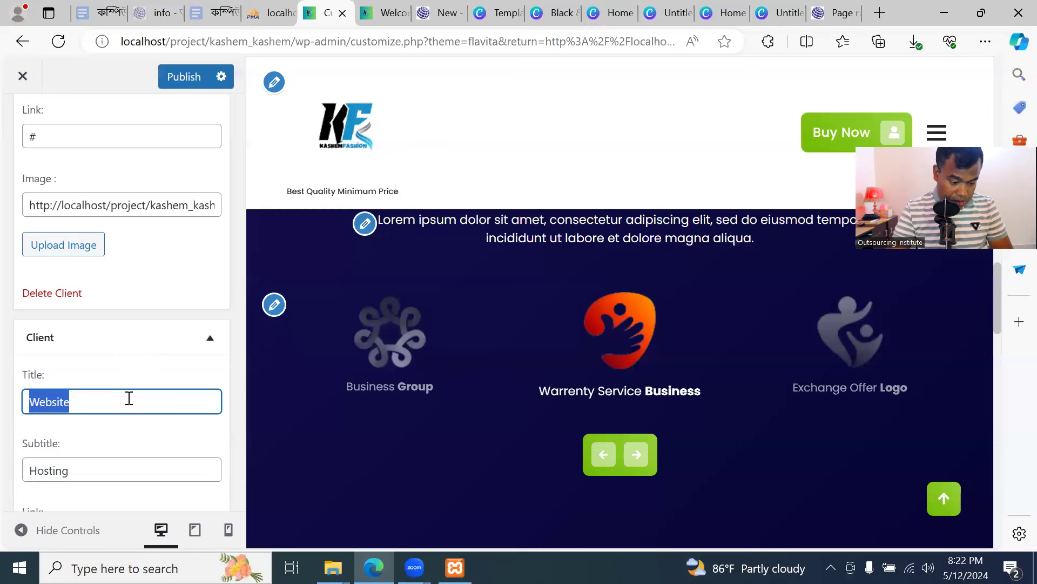
type("Color")
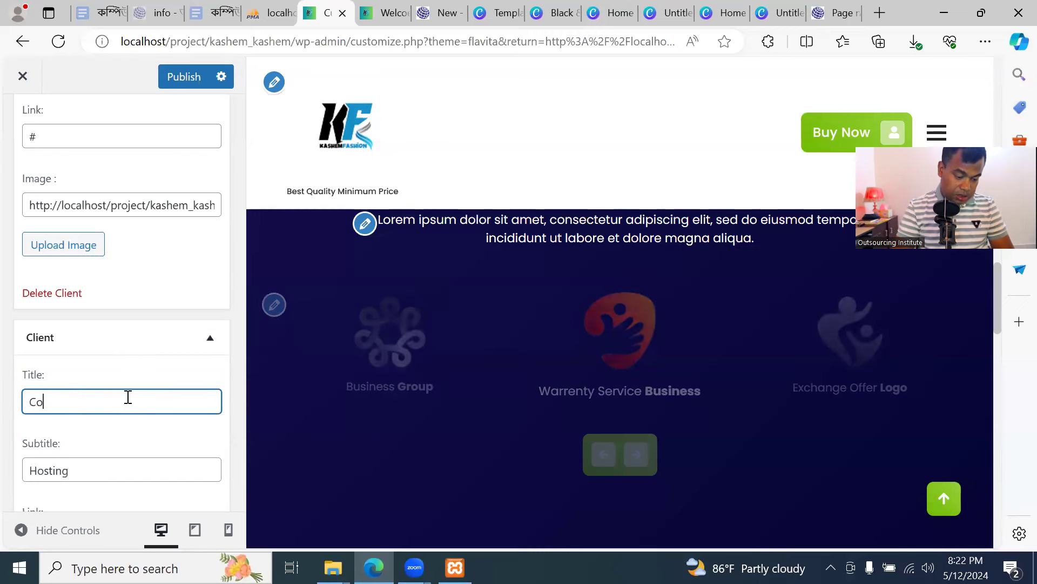
type(" Guarantee")
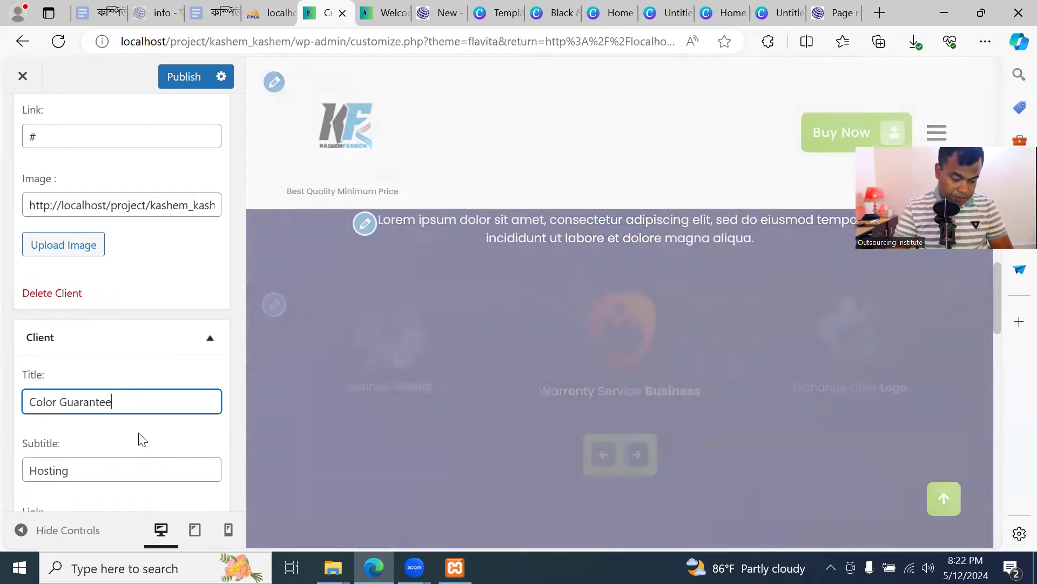
scroll(139, 435, "down", 3)
scroll(139, 435, "down", 3)
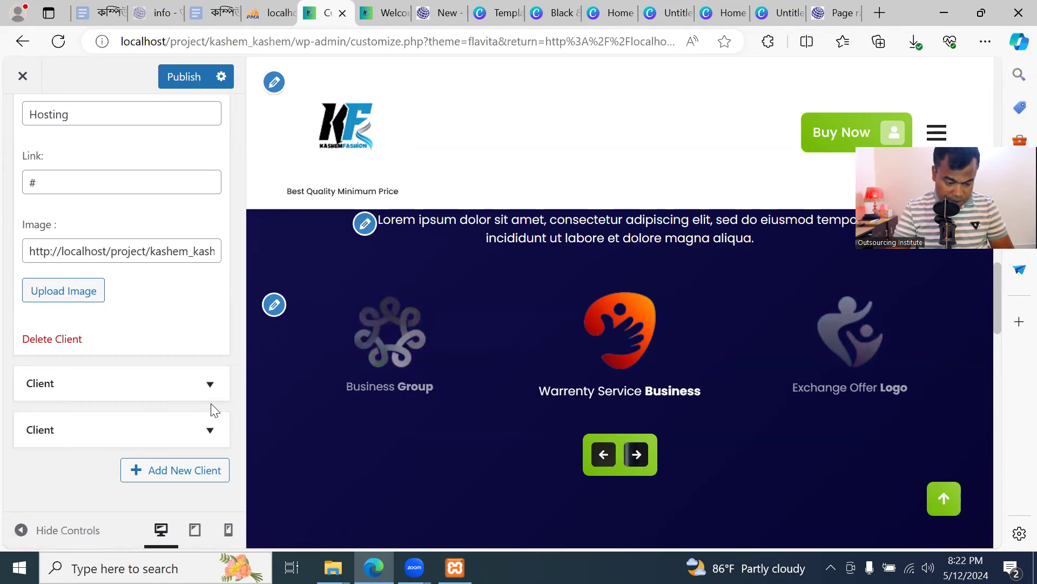
Change the Digital Marketing client to title 'Online' with subtitle 'Service'
left_click(208, 384)
scroll(206, 393, "down", 1)
scroll(208, 399, "down", 1)
left_click(129, 322)
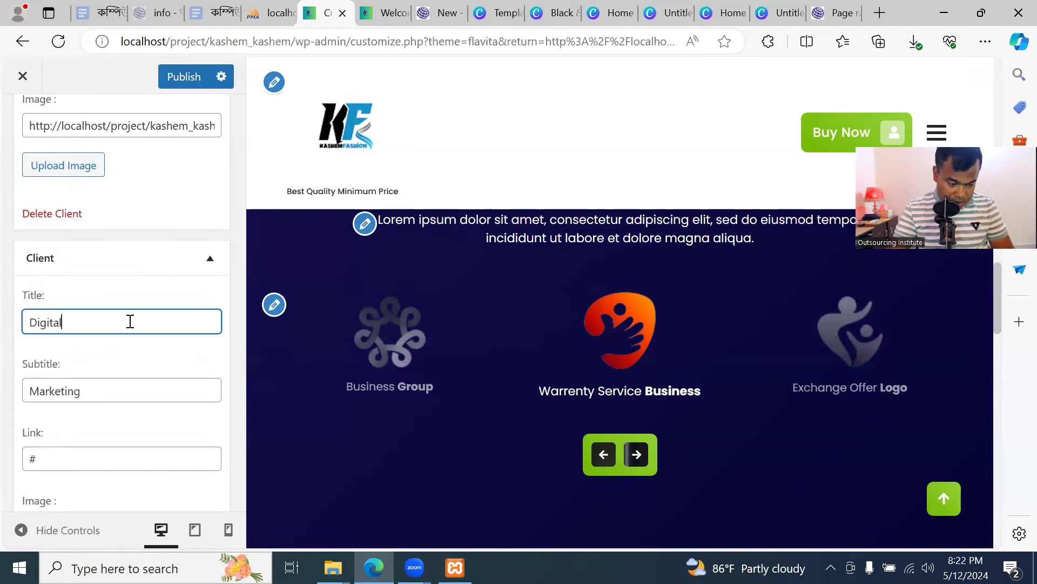
key("ctrl+a")
type("Onl")
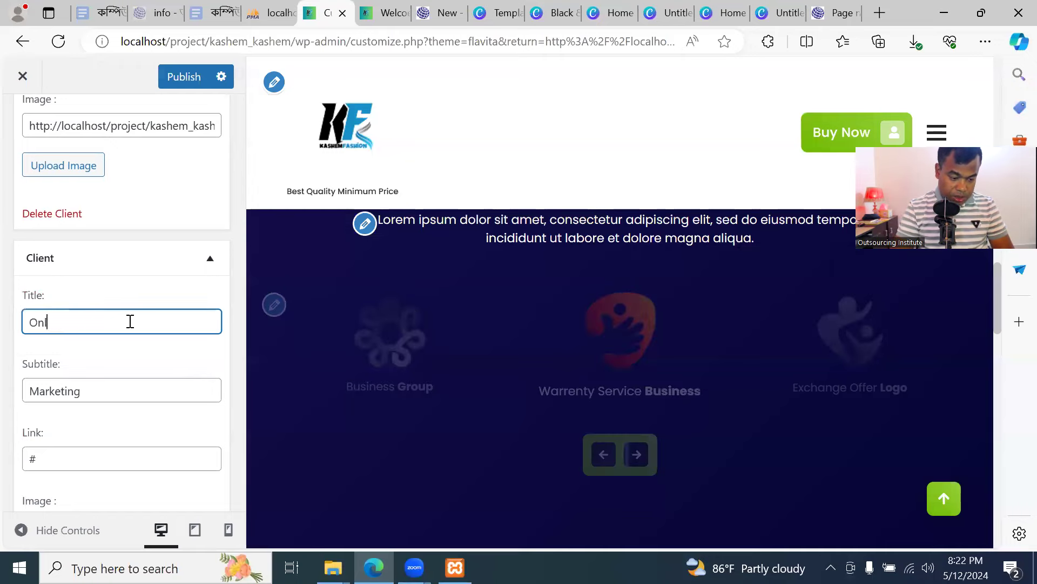
double_click(106, 393)
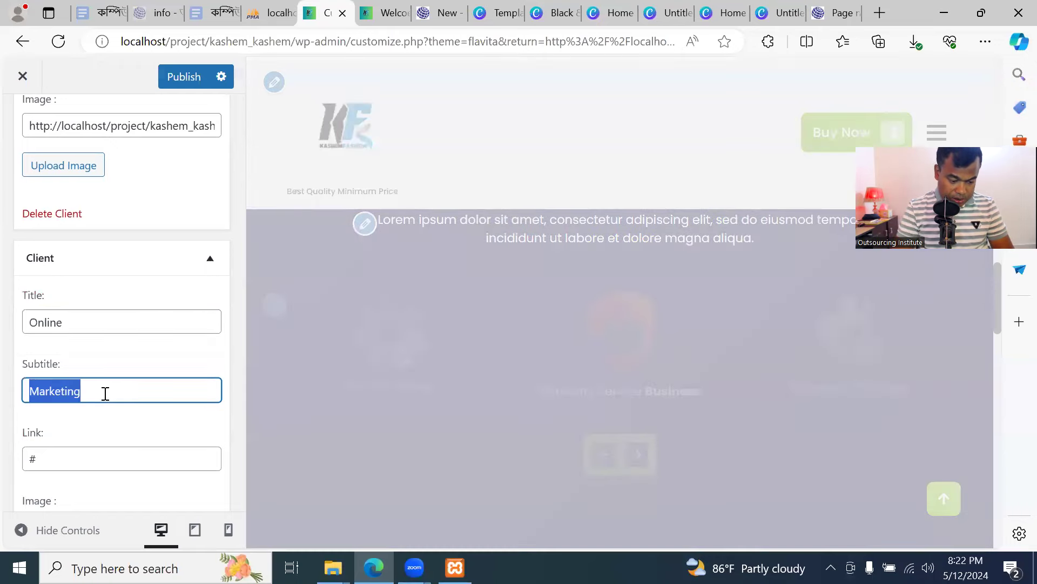
type("Service")
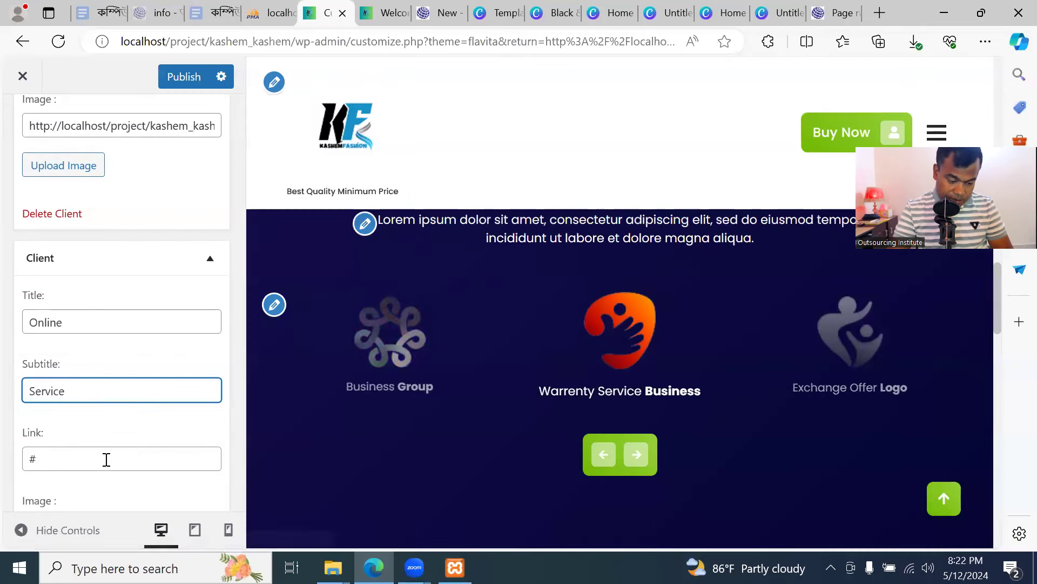
Publish the client changes and switch to the live site
scroll(104, 459, "down", 2)
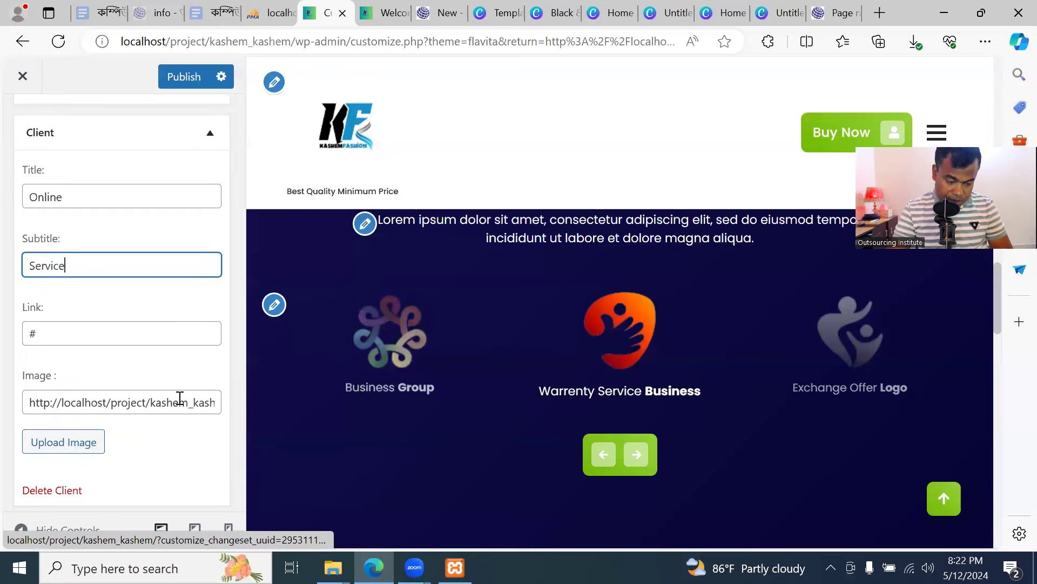
scroll(116, 452, "down", 2)
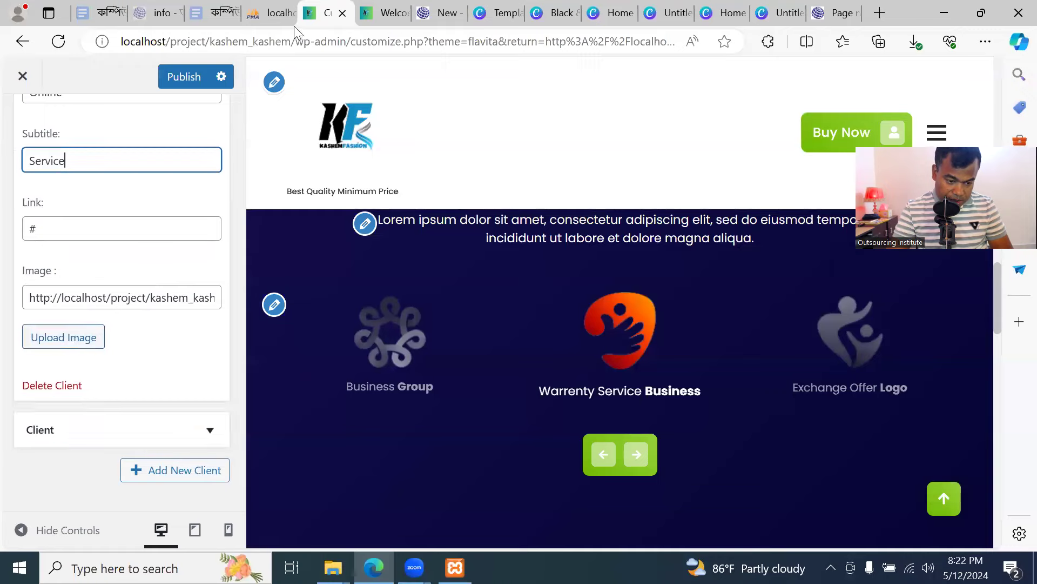
left_click(195, 76)
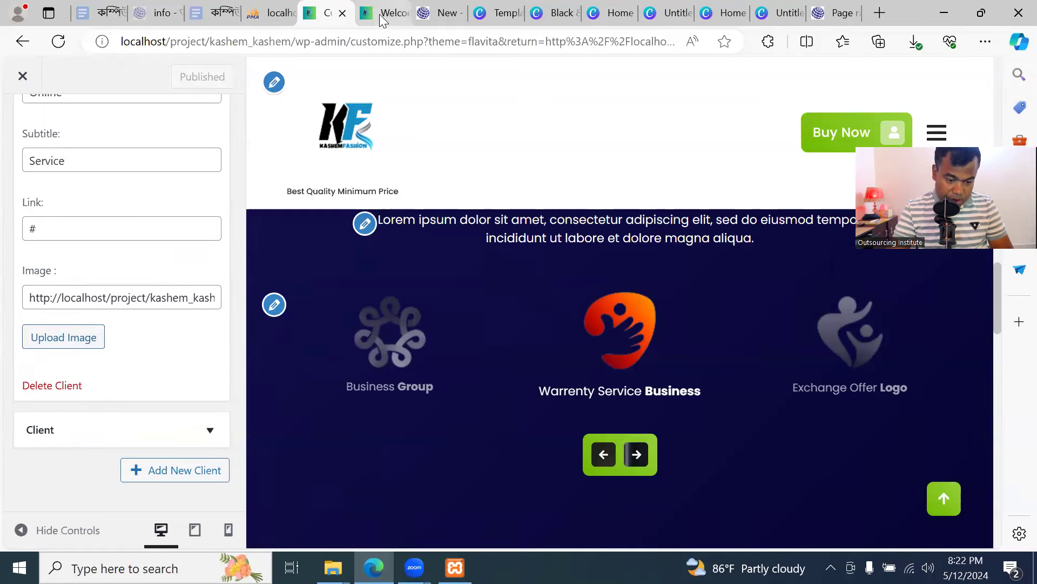
left_click(380, 16)
left_click(94, 41)
scroll(371, 320, "down", 5)
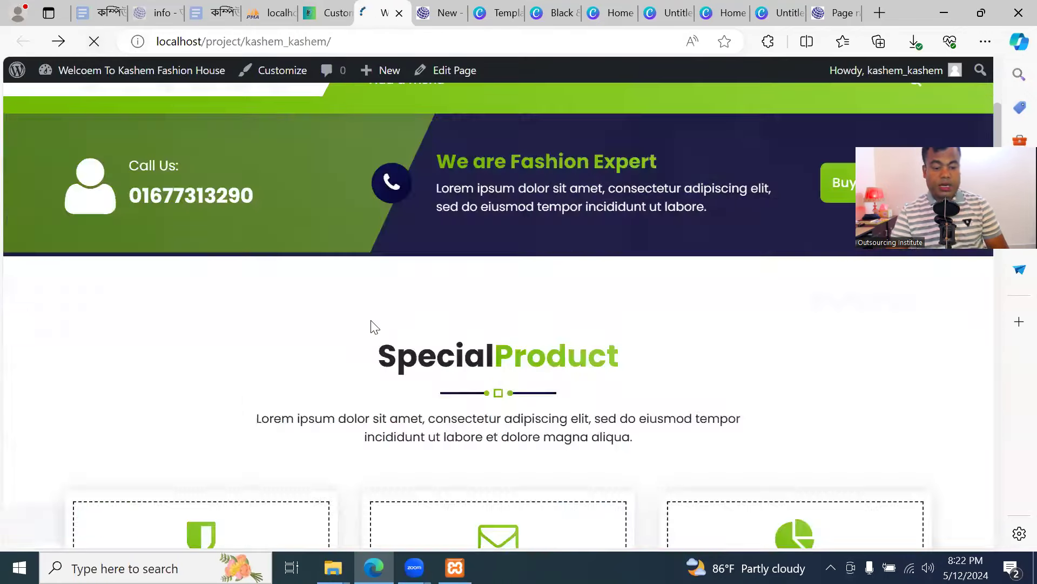
scroll(389, 351, "down", 5)
scroll(394, 358, "down", 10)
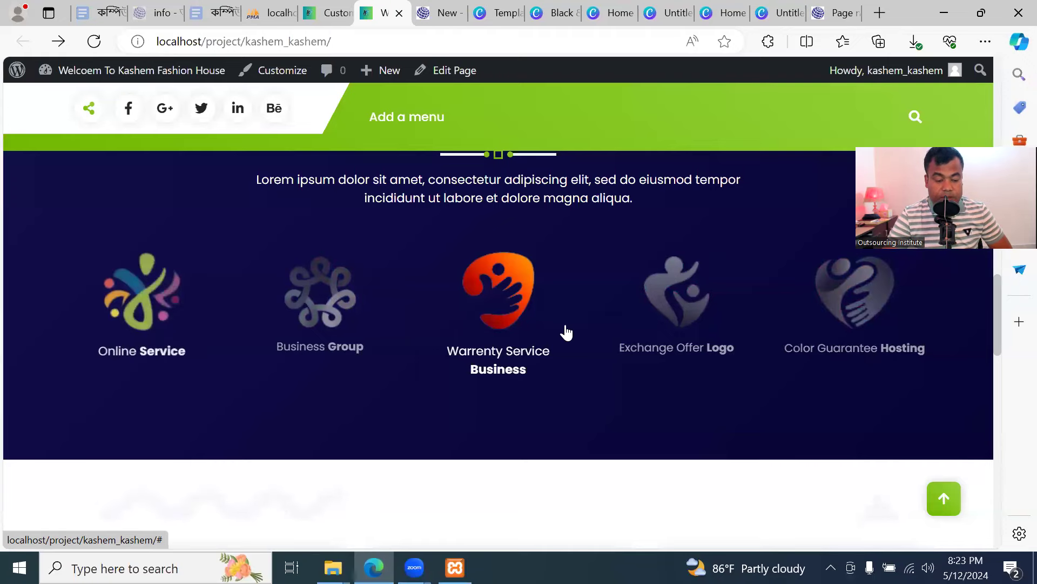
left_click(326, 13)
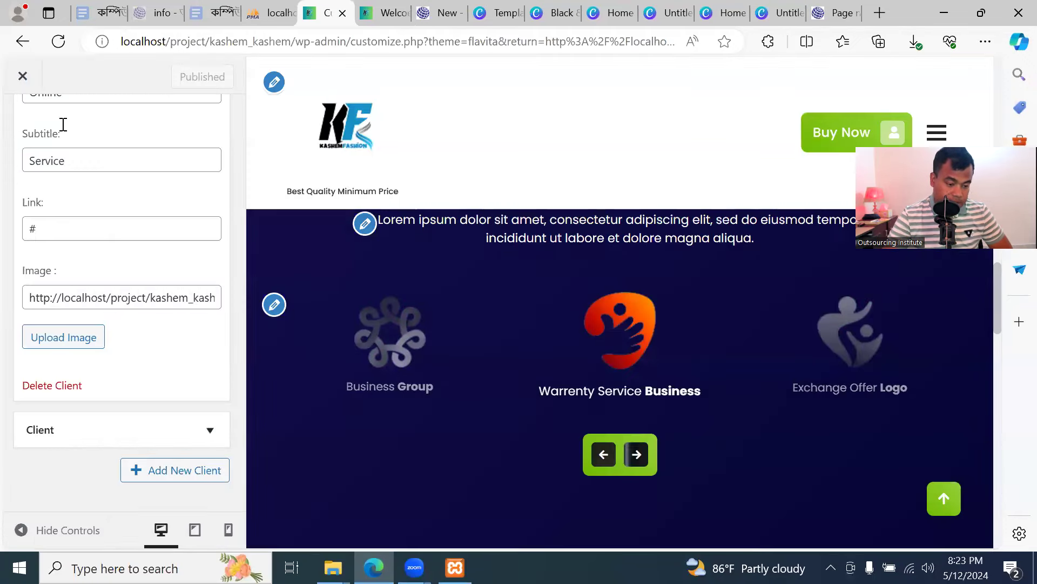
Open the Blog Section and title it 'Special Eid offer'
scroll(104, 338, "up", 5)
left_click(25, 123)
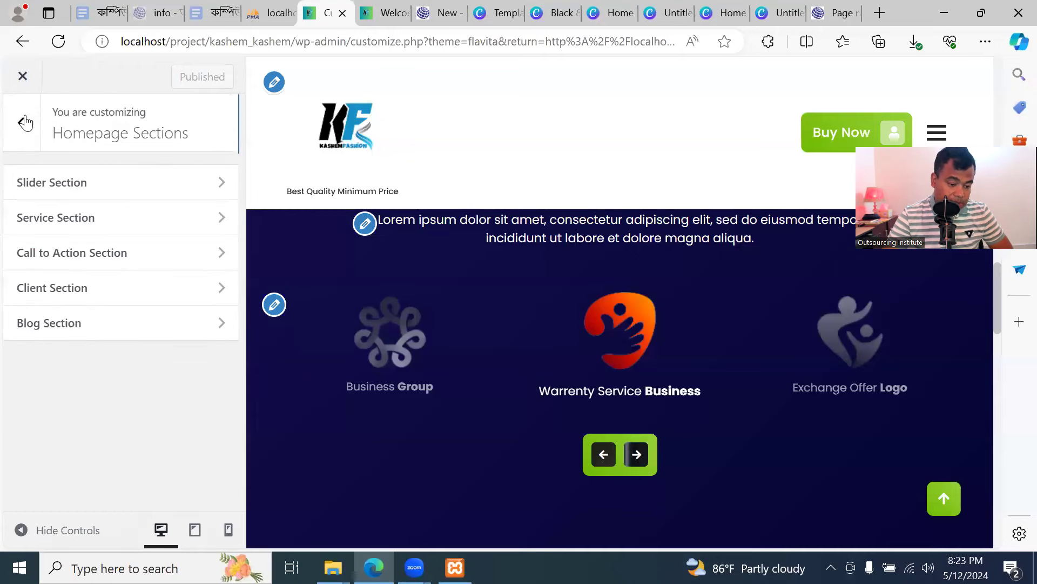
left_click(108, 322)
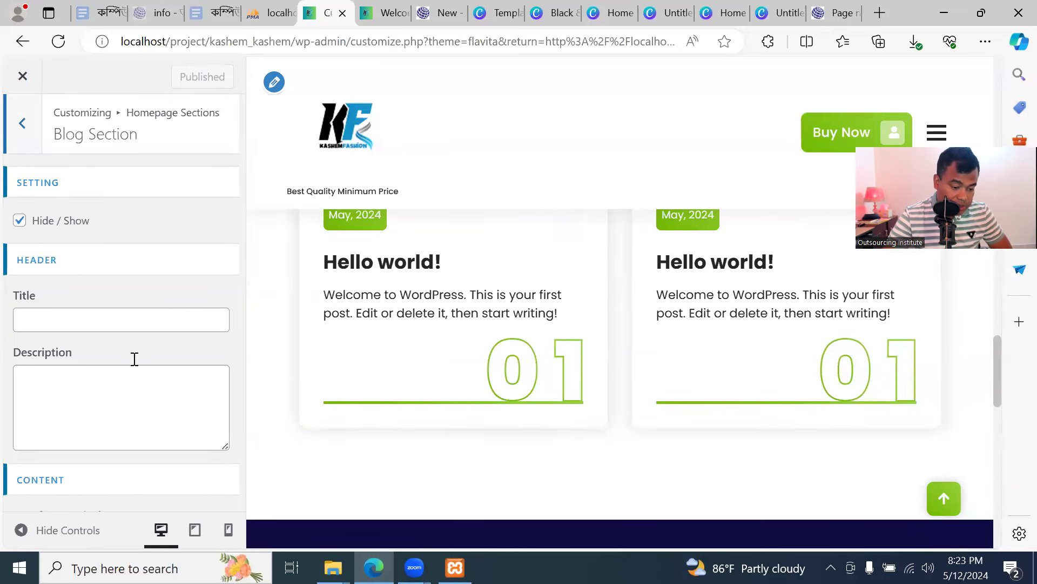
scroll(133, 359, "down", 1)
scroll(136, 366, "up", 1)
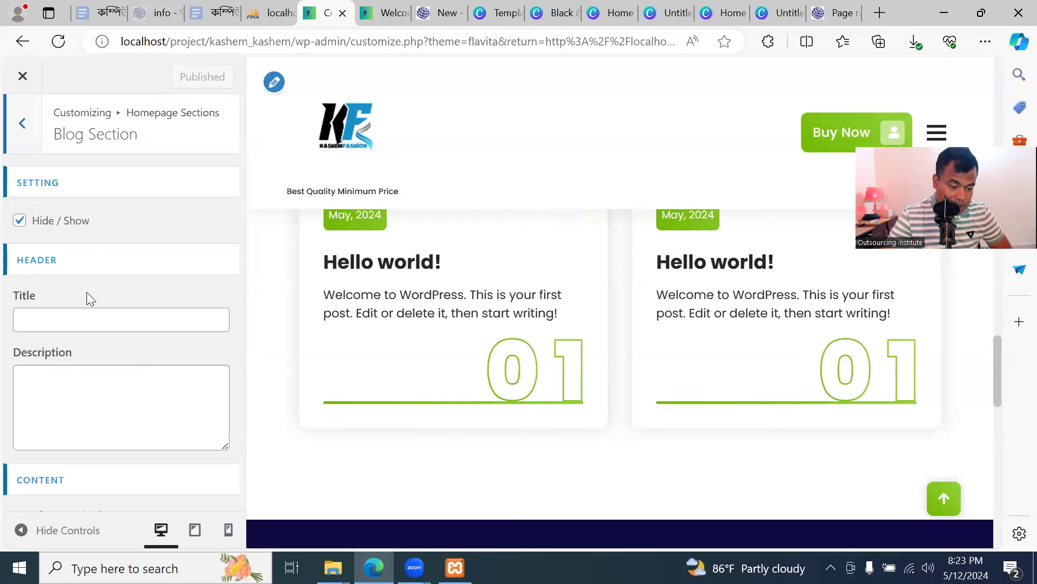
left_click(102, 319)
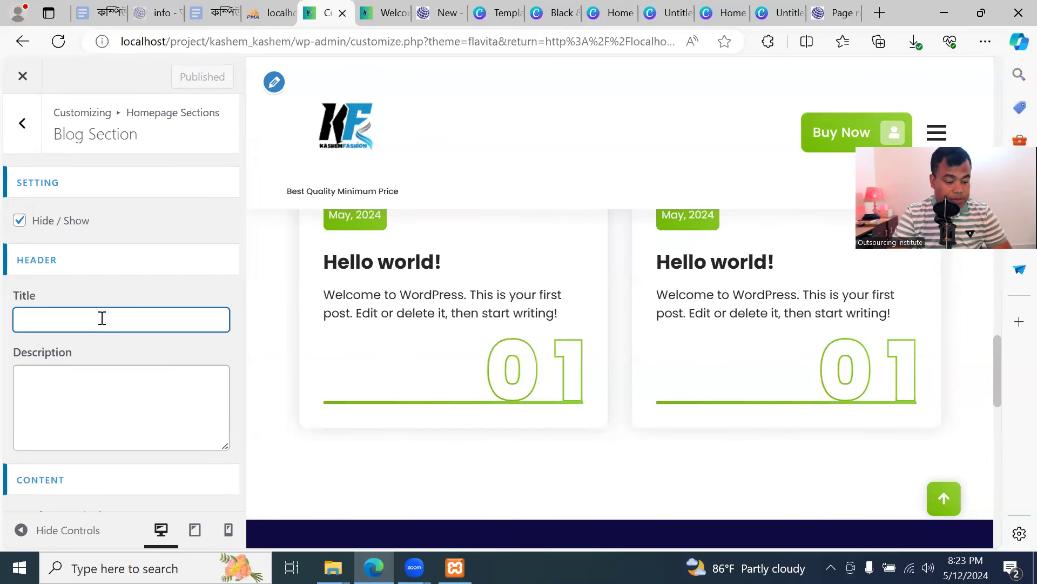
type("Special Eid offer")
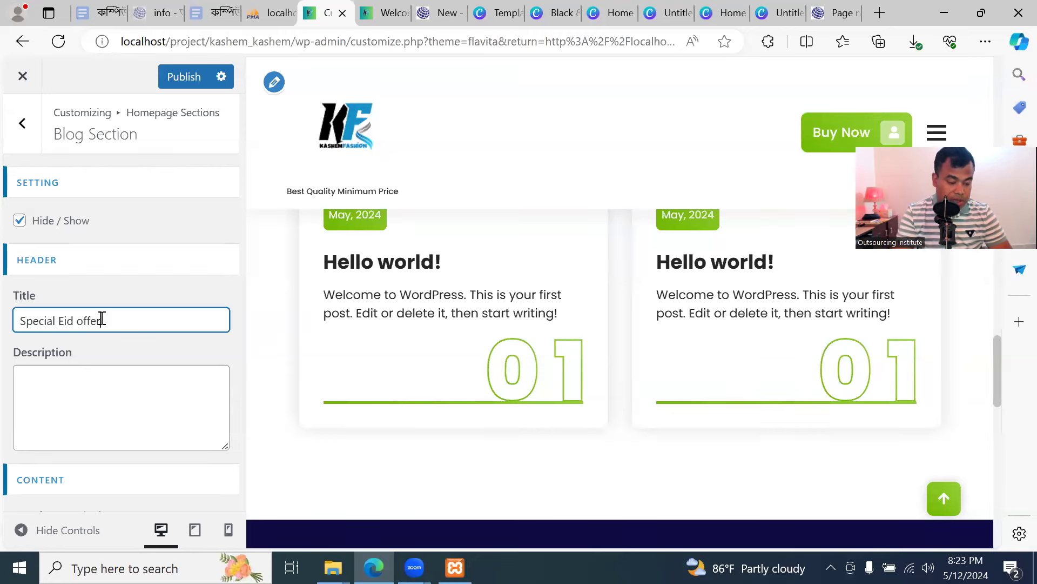
Fill the blog description with filler text pasted several times, then publish
left_click(97, 393)
type("asdfasfdsadfsfasfdsfdsdfasfdsafdsafdsafd")
key("ctrl+a")
key("ctrl+c")
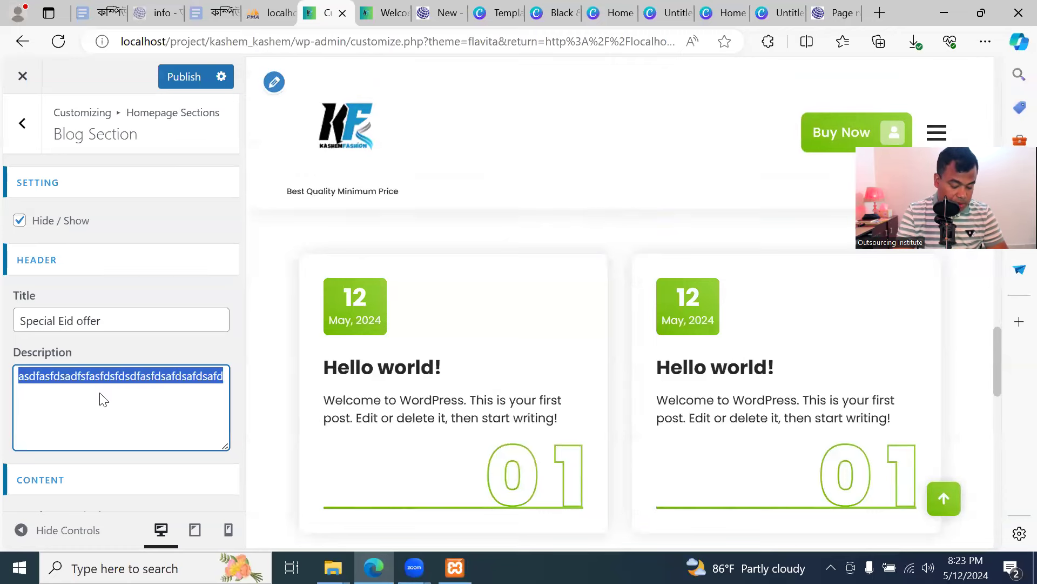
key("ctrl+v")
key("ctrl+v")
key("ctrl+v")
key("ctrl+v")
key("ctrl+v")
key("ctrl+v")
key("ctrl+v")
key("ctrl+v")
key("ctrl+v")
key("ctrl+v")
key("ctrl+v")
key("ctrl+v")
key("ctrl+v")
key("ctrl+v")
key("ctrl+v")
key("ctrl+v")
key("ctrl+v")
key("ctrl+v")
key("ctrl+v")
key("ctrl+v")
key("ctrl+v")
key("ctrl+v")
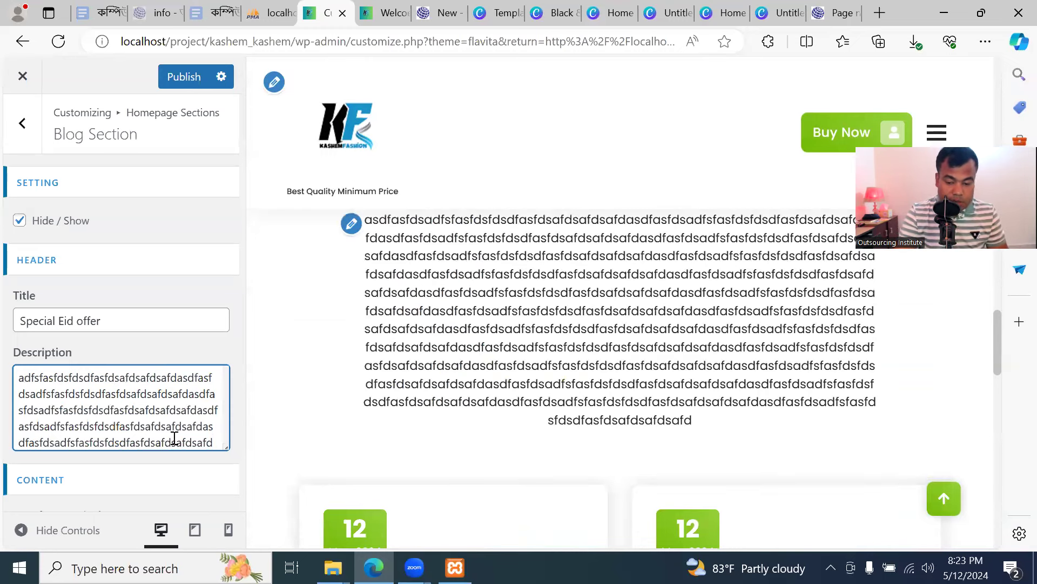
left_click(178, 77)
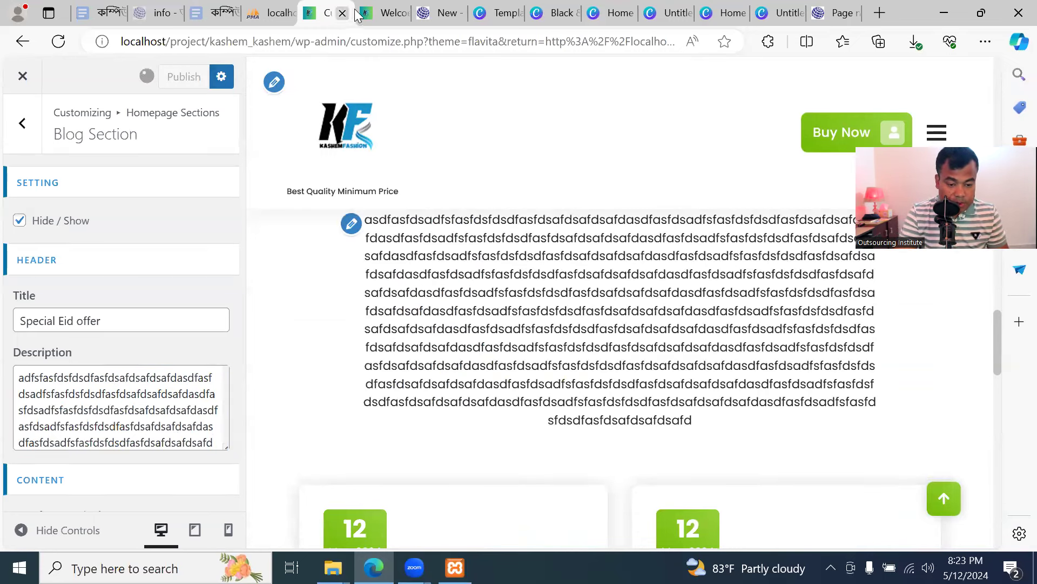
left_click(379, 13)
left_click(95, 41)
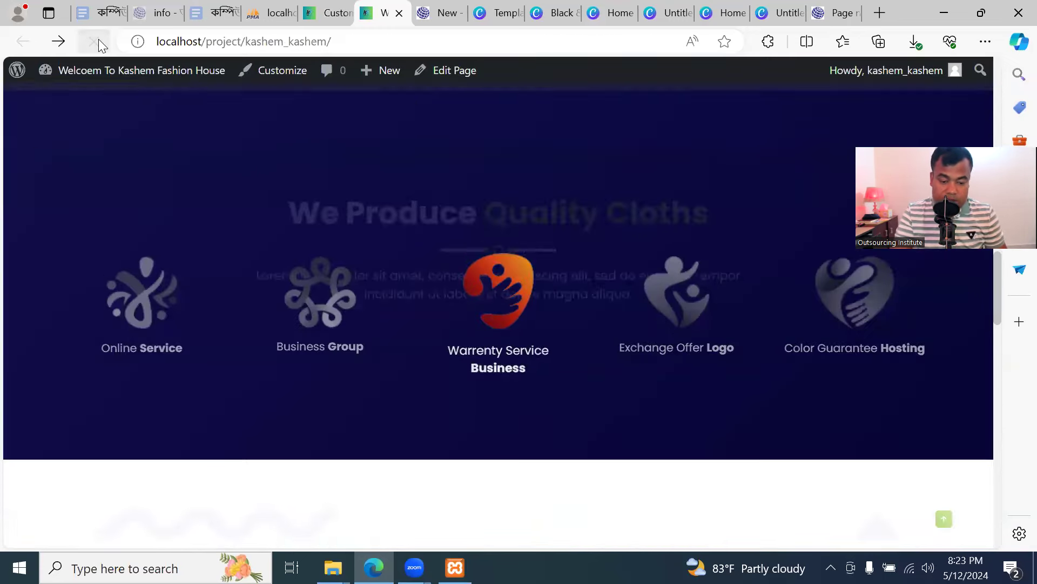
scroll(399, 311, "down", 3)
scroll(398, 308, "down", 10)
scroll(544, 270, "up", 7)
scroll(544, 270, "up", 1)
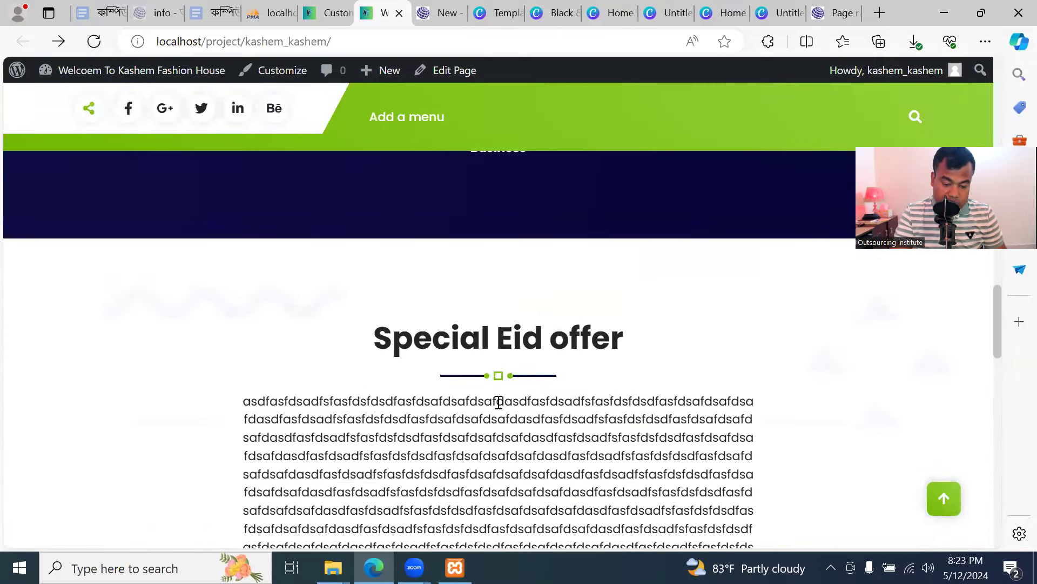
scroll(508, 408, "down", 10)
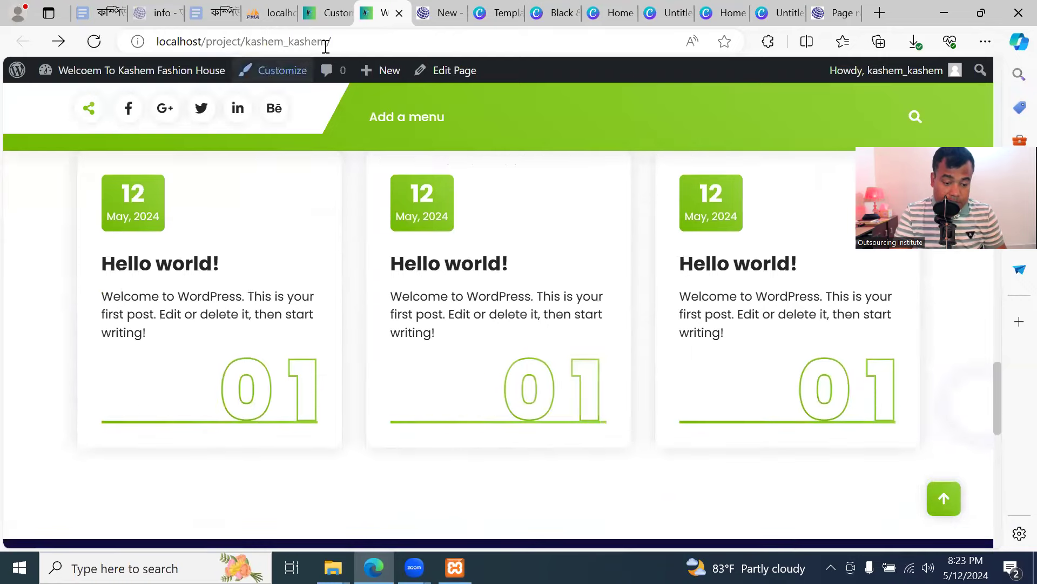
left_click(327, 13)
scroll(142, 340, "down", 1)
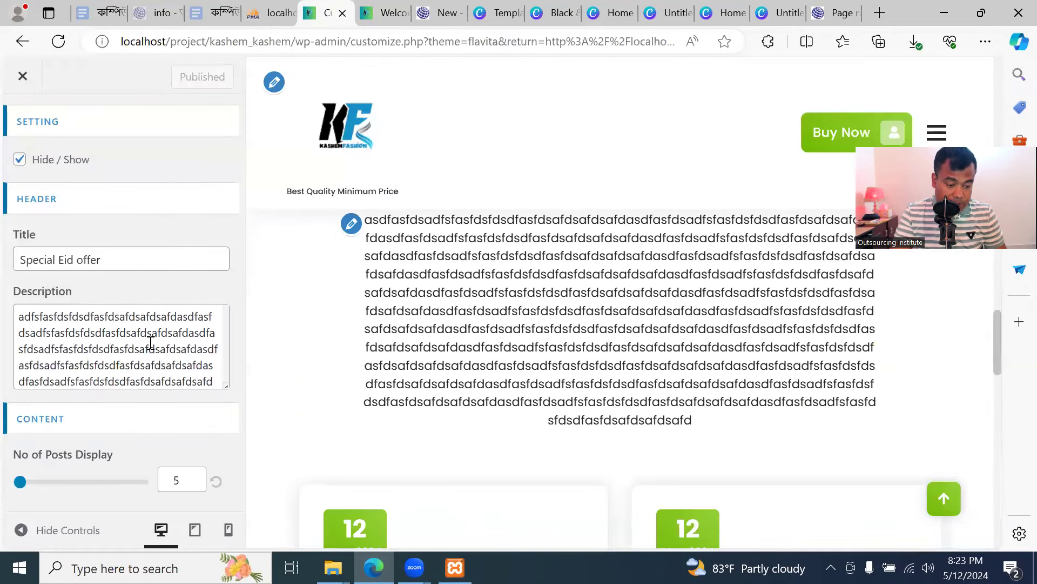
scroll(151, 343, "up", 1)
scroll(324, 255, "down", 5)
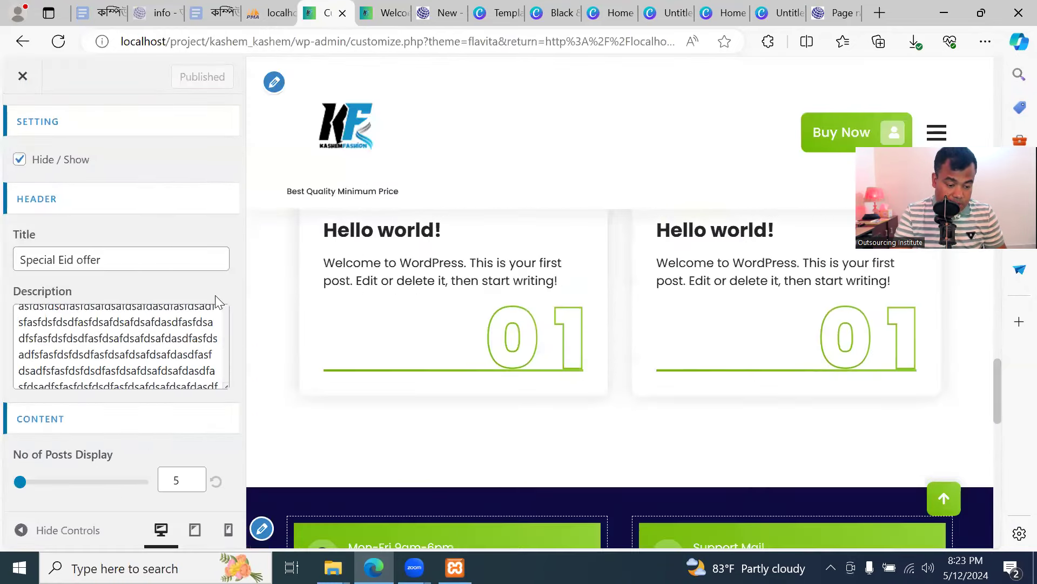
left_click(408, 15)
scroll(427, 308, "up", 5)
scroll(429, 307, "up", 1)
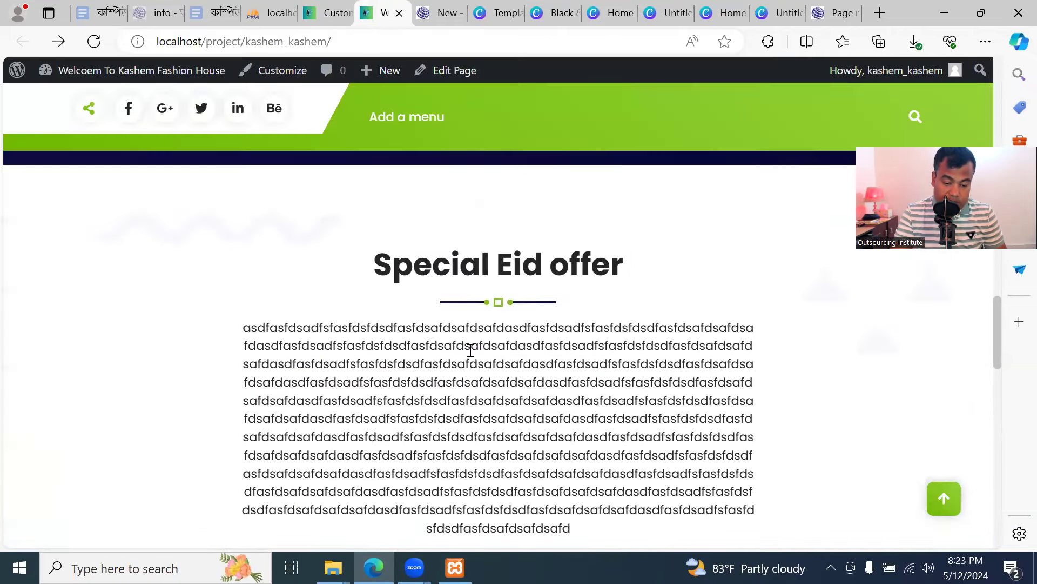
left_click(349, 13)
scroll(111, 378, "down", 3)
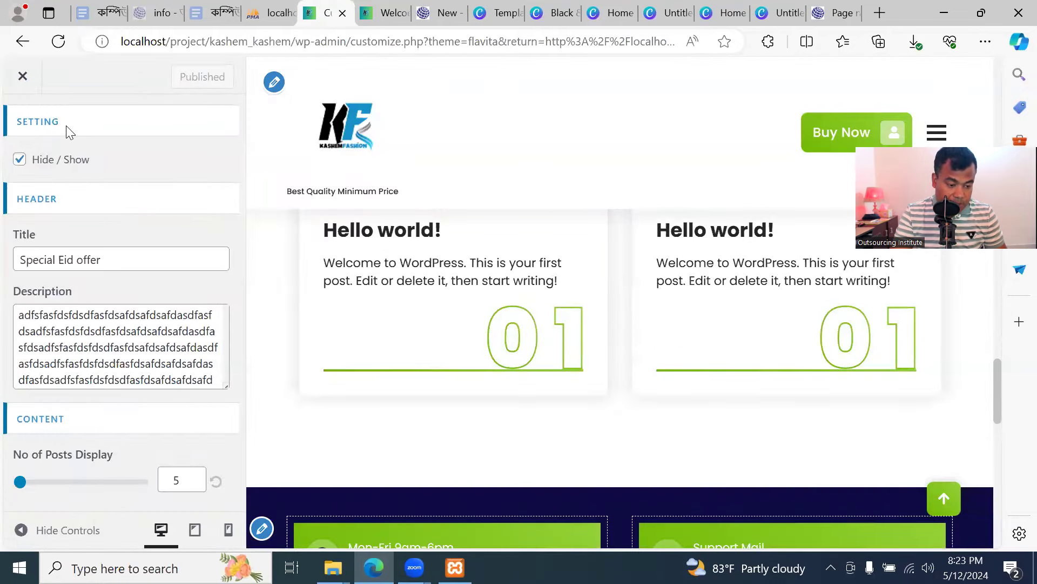
scroll(57, 159, "up", 3)
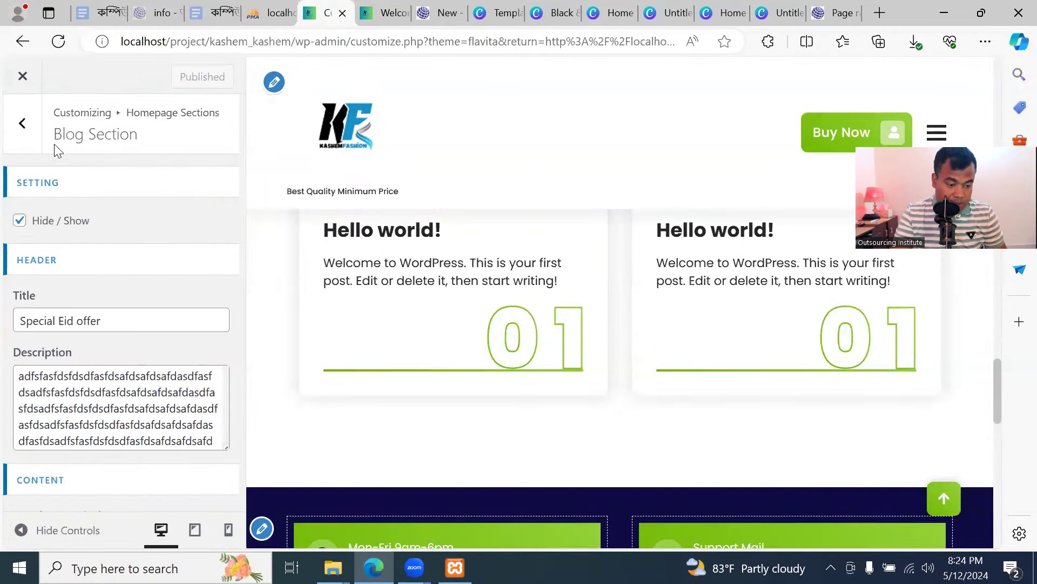
left_click(22, 123)
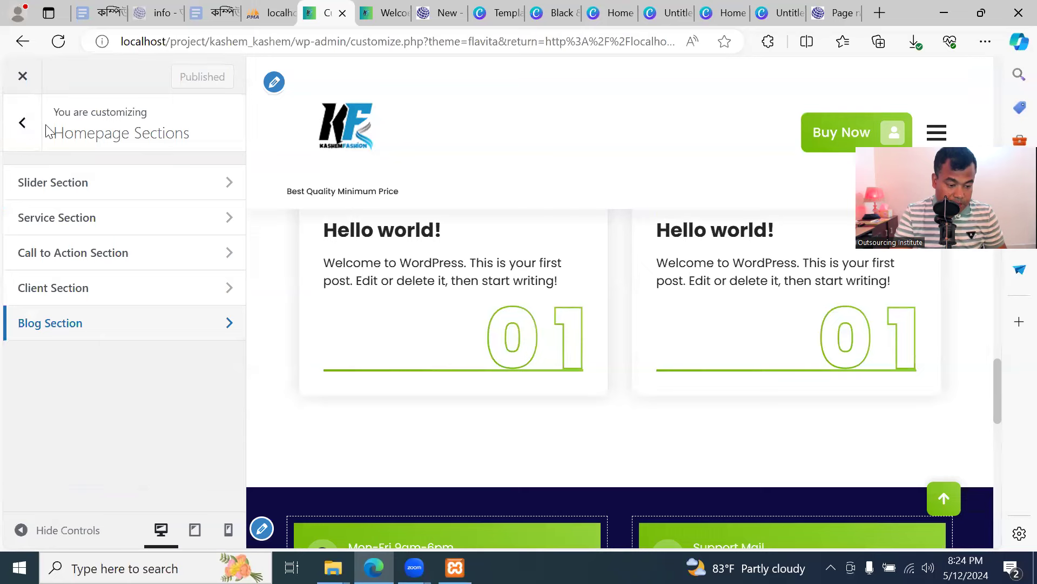
Return to the main Customizer options and reload the live homepage to view its header
left_click(22, 123)
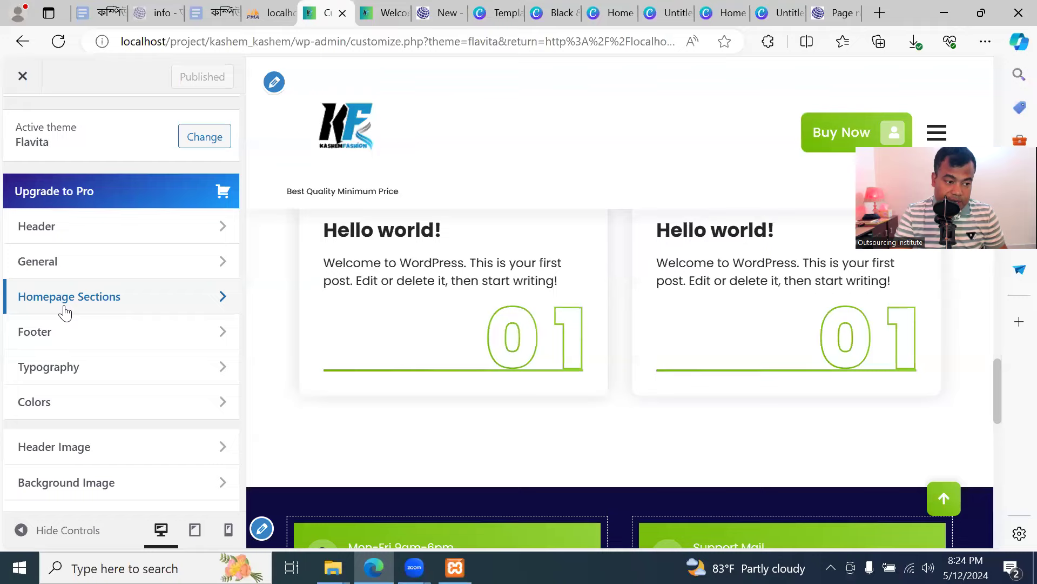
left_click(381, 14)
left_click(94, 44)
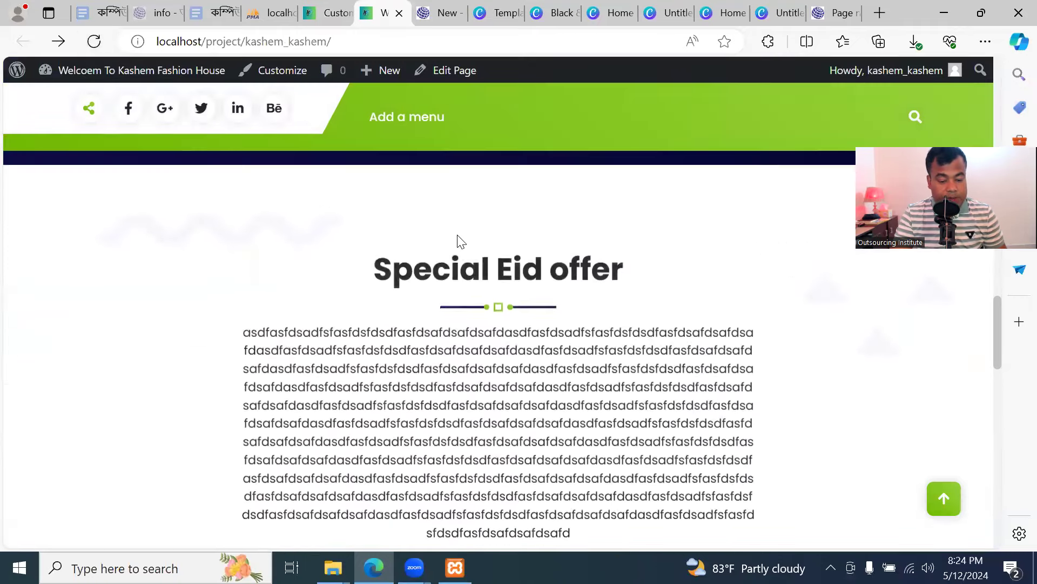
scroll(460, 238, "up", 10)
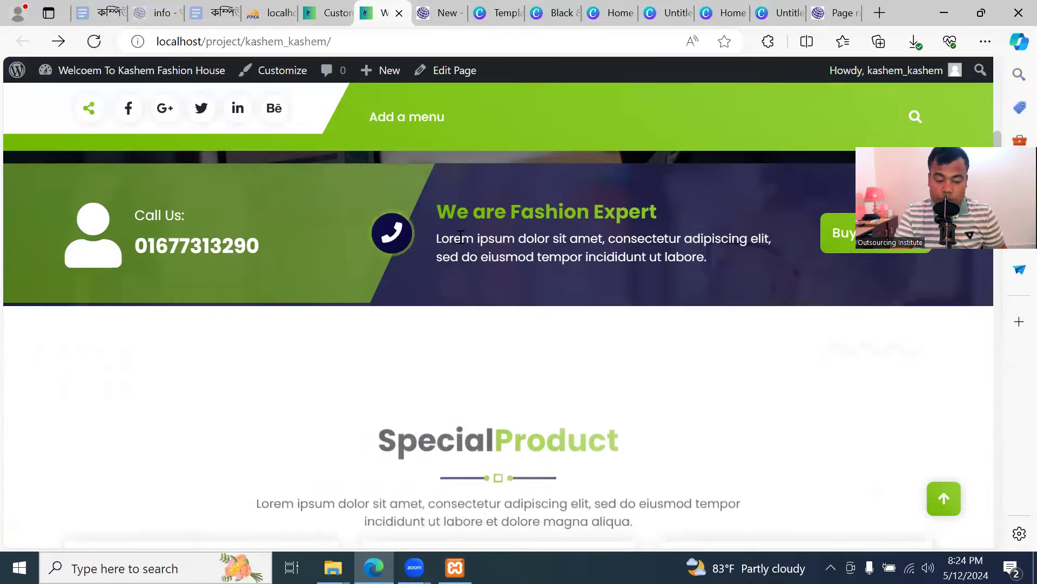
scroll(461, 237, "up", 5)
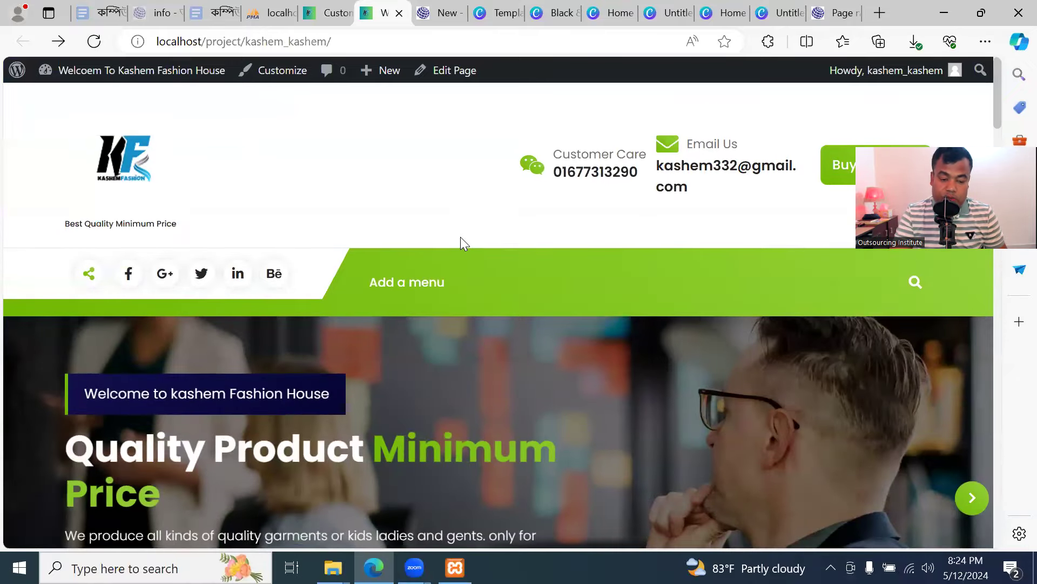
Open Footer > Footer Above, then scroll the live homepage down to the footer
left_click(328, 13)
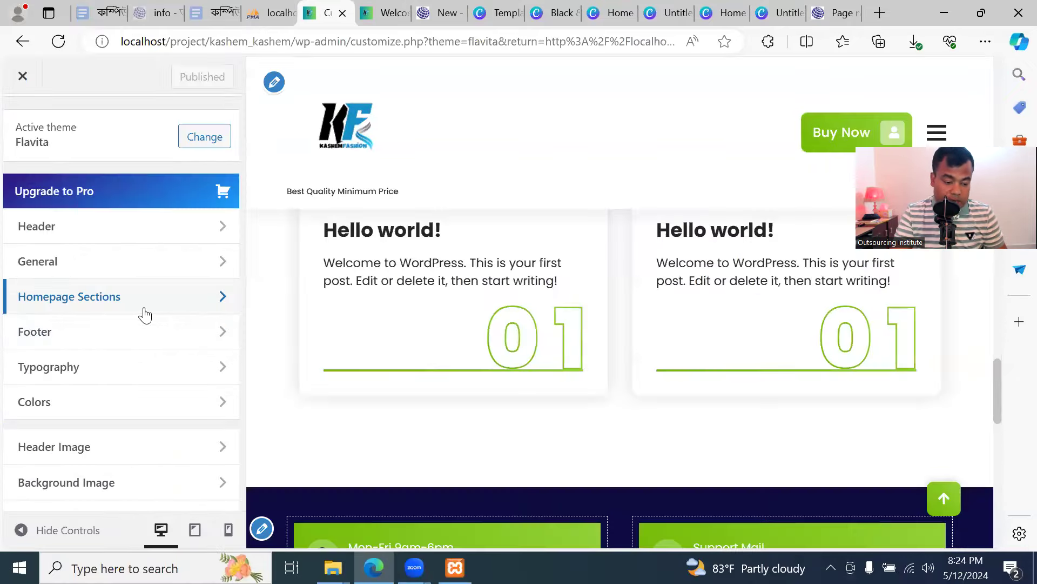
left_click(110, 332)
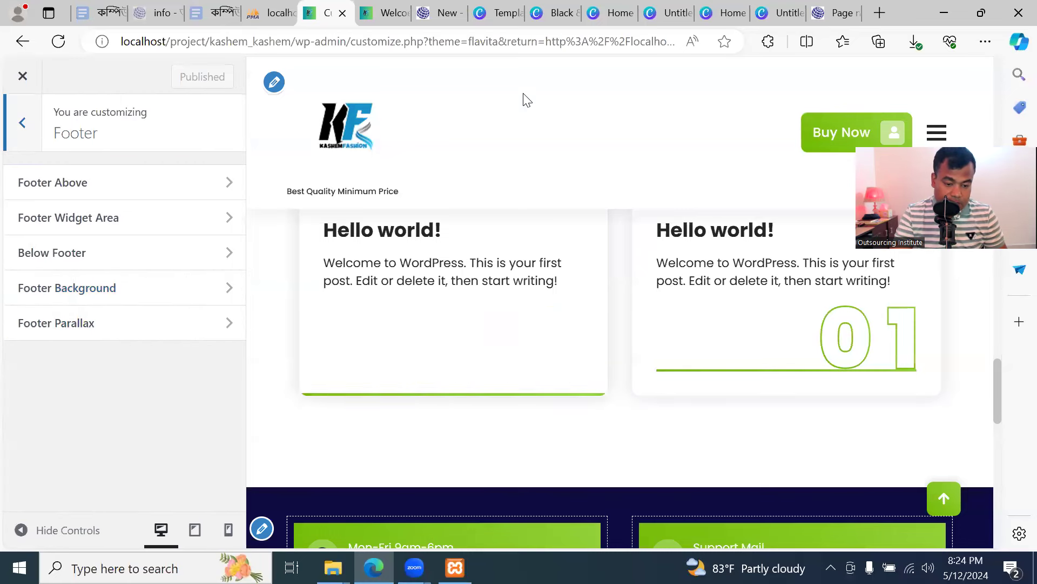
left_click(157, 183)
left_click(382, 16)
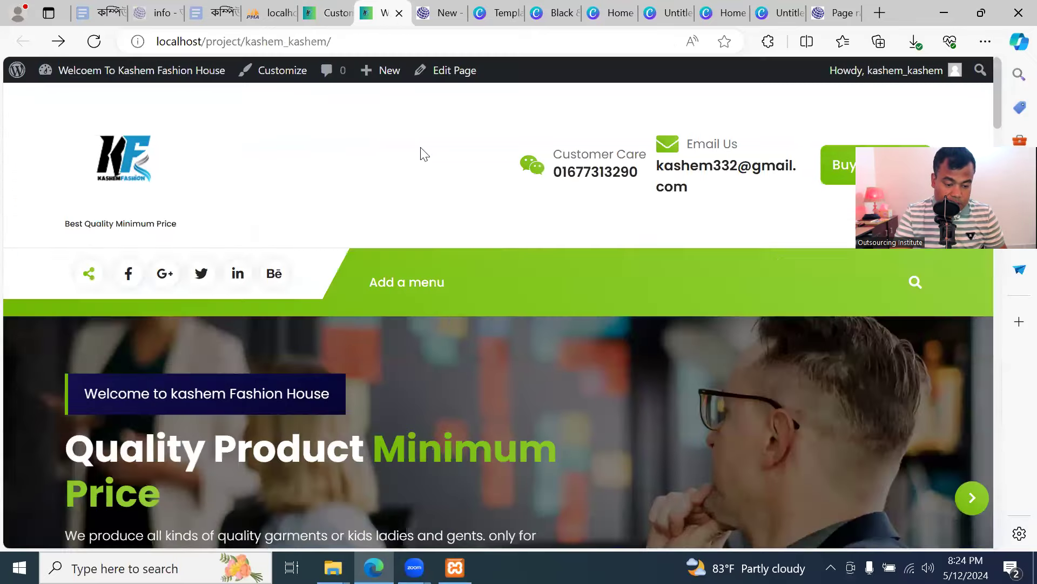
scroll(461, 359, "down", 15)
scroll(469, 375, "down", 10)
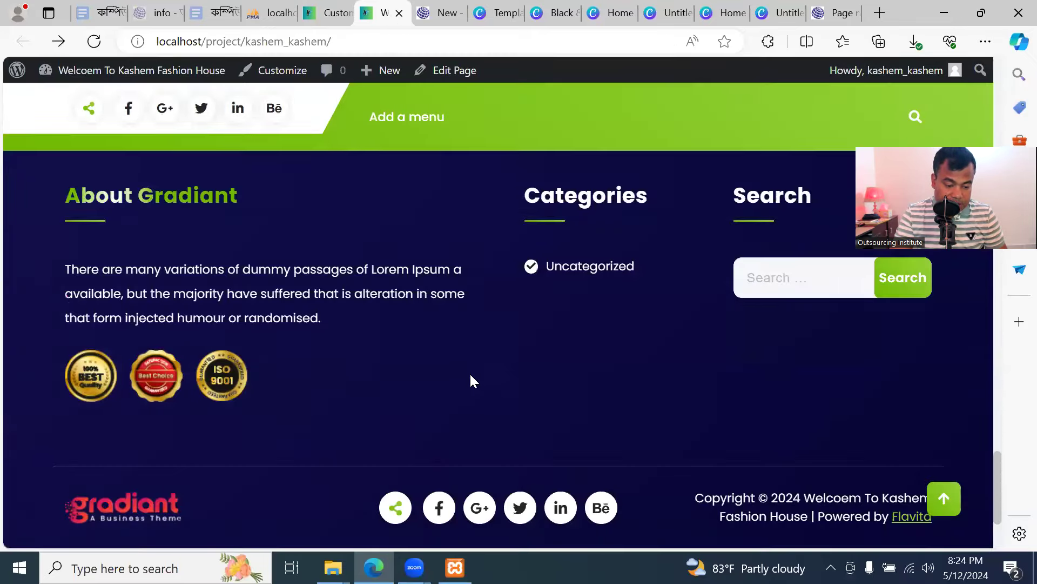
scroll(468, 375, "up", 6)
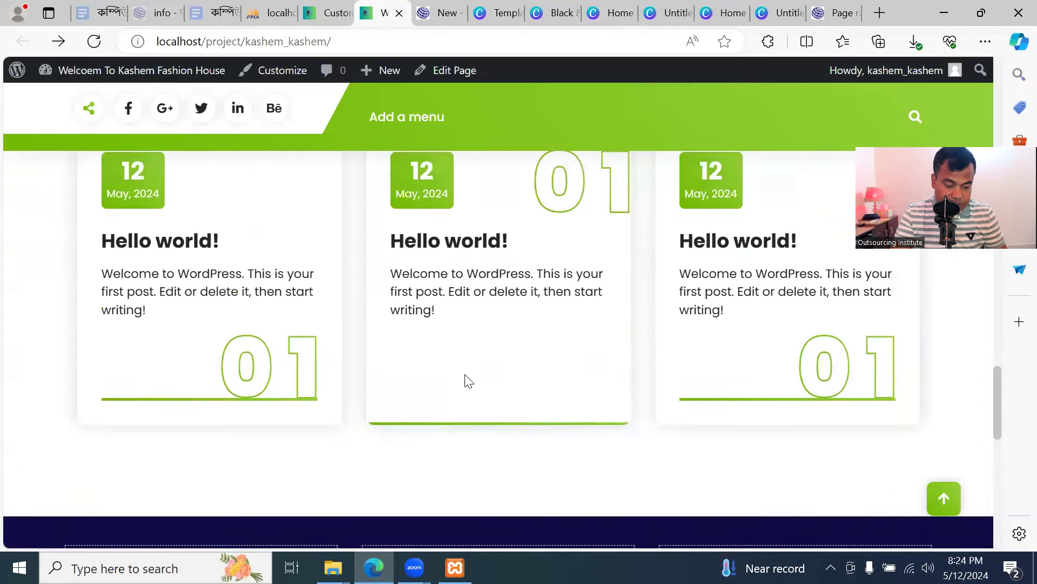
scroll(464, 375, "down", 4)
scroll(463, 375, "down", 3)
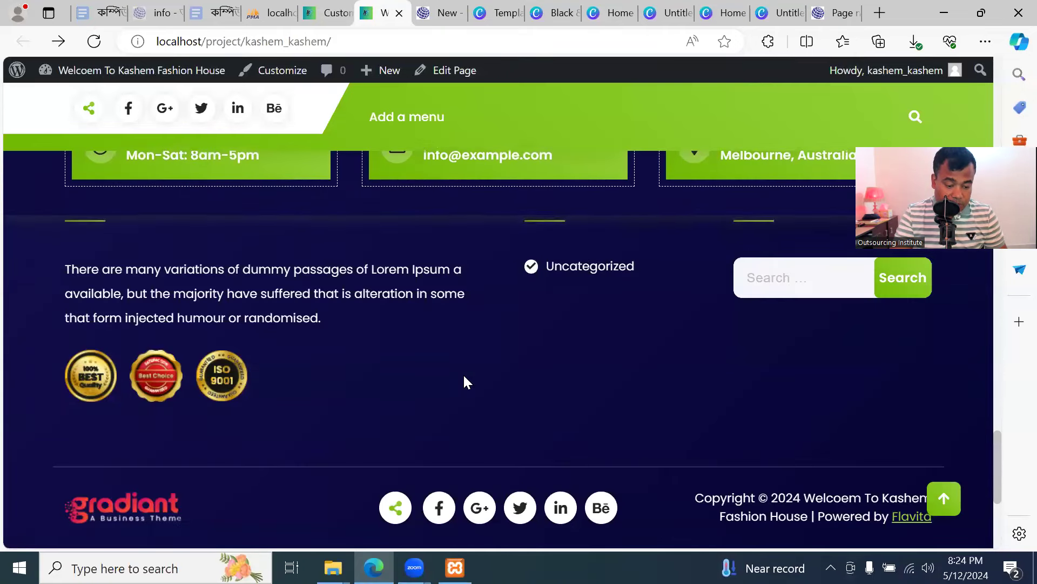
scroll(460, 377, "up", 4)
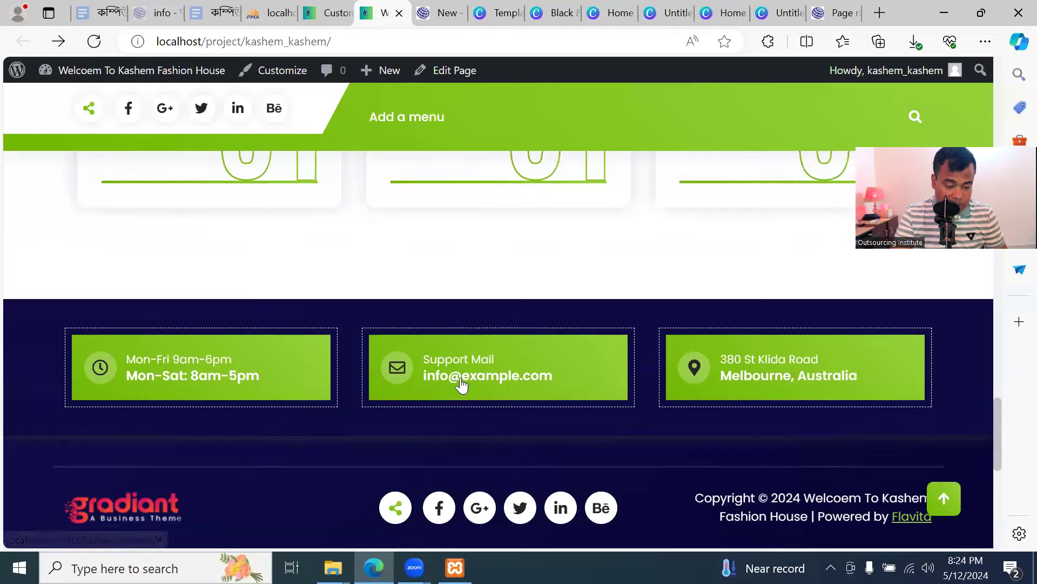
Change the first footer card's title from Mon-Fri 9am-6pm to '24/7 Open in Online'
scroll(460, 377, "down", 4)
left_click(327, 12)
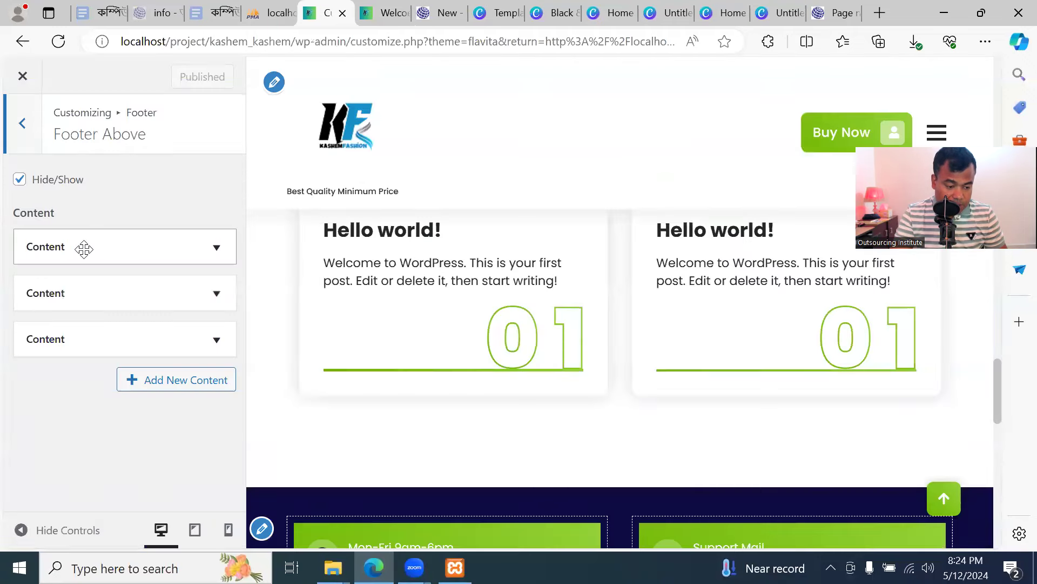
left_click(105, 242)
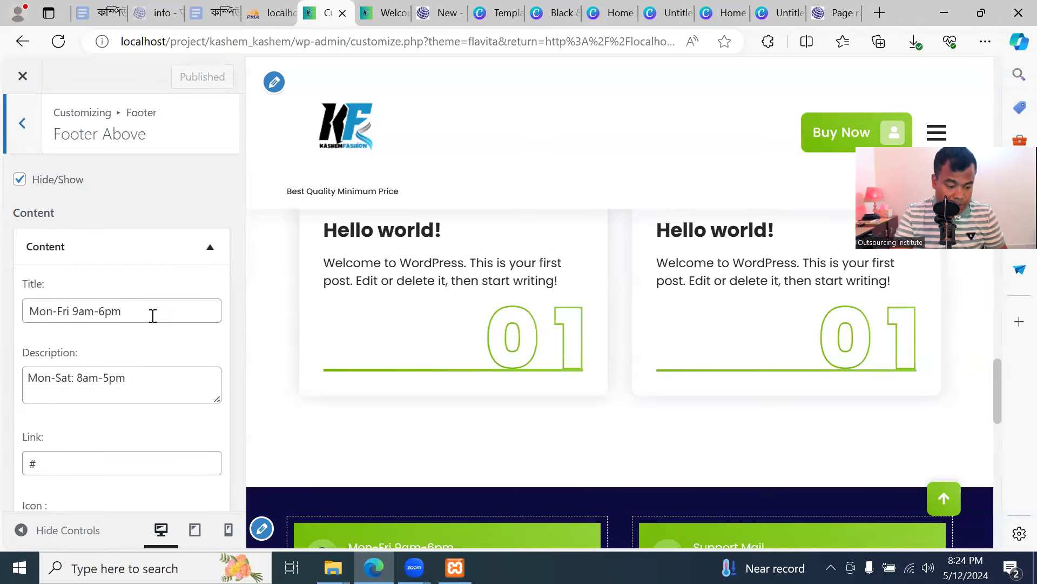
left_click_drag(149, 311, 2, 312)
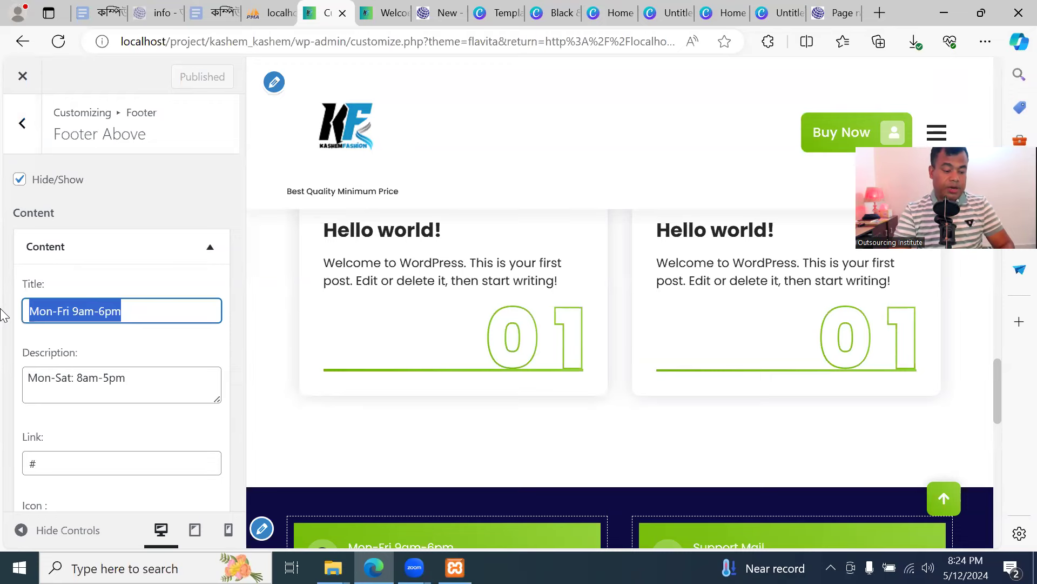
key("BackSpace")
type("'Ev")
type("ver")
key("BackSpace")
key("BackSpace")
key("BackSpace")
key("BackSpace")
key("BackSpace")
key("BackSpace")
key("BackSpace")
key("BackSpace")
key("BackSpace")
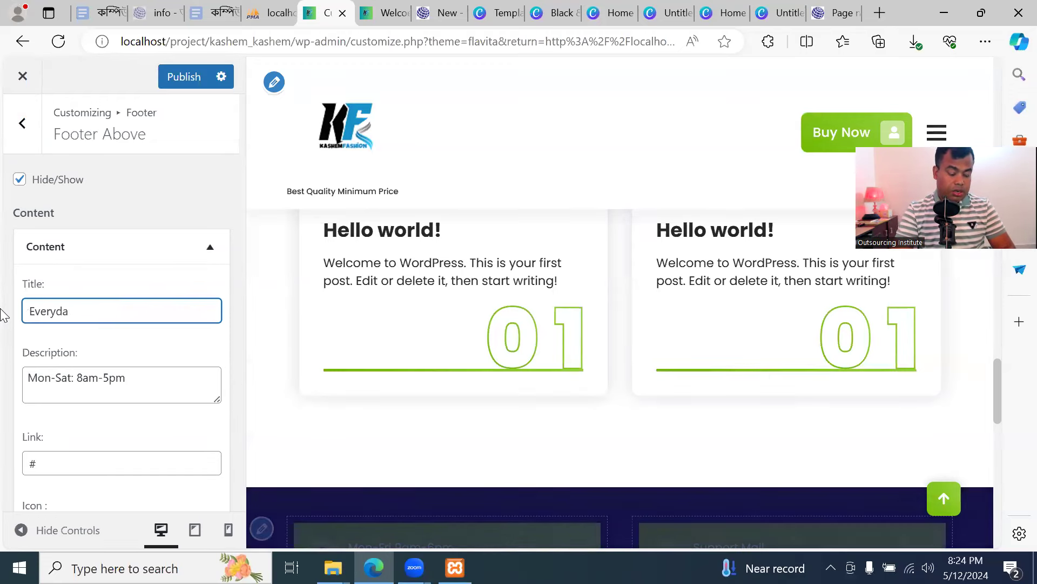
type("24/")
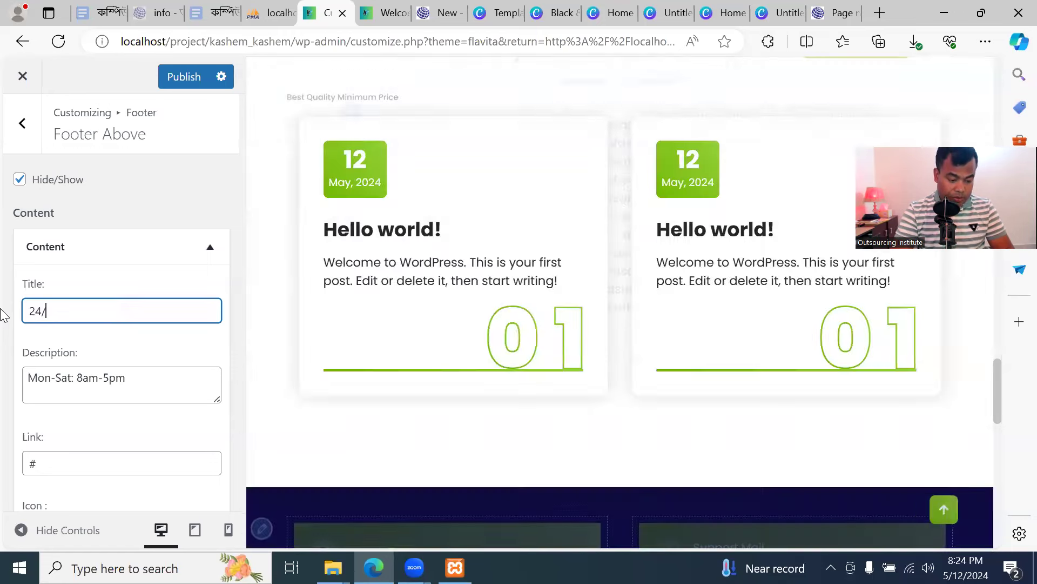
type("7 Open in O")
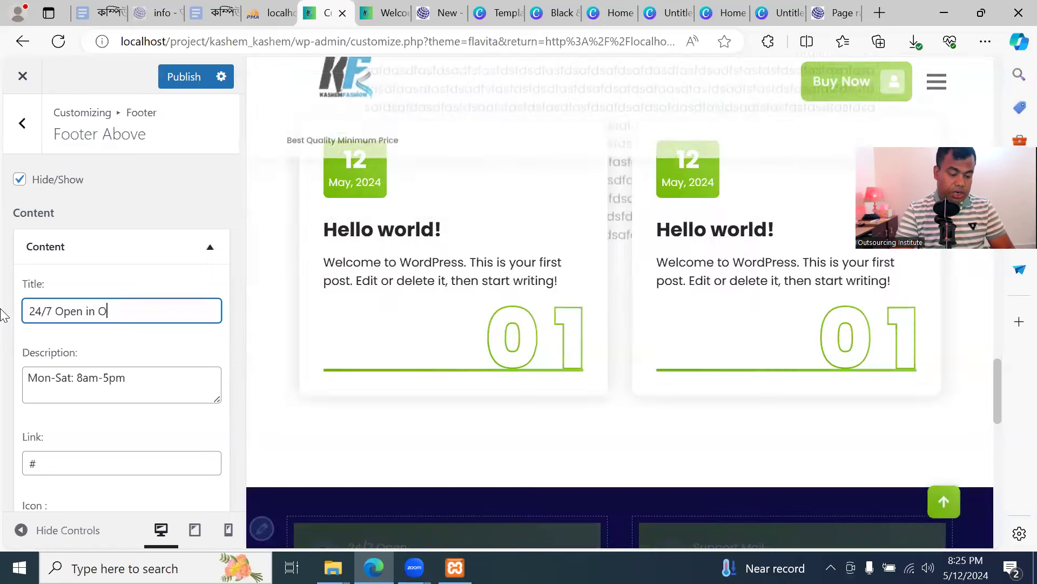
type("nline")
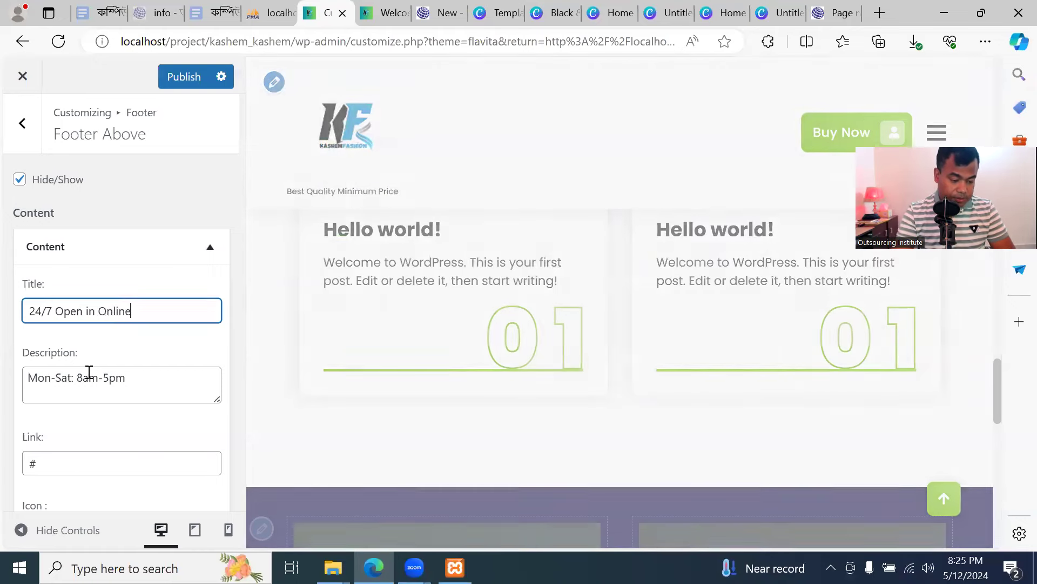
Expand the second footer card's settings and compare with the live footer
scroll(136, 374, "down", 1)
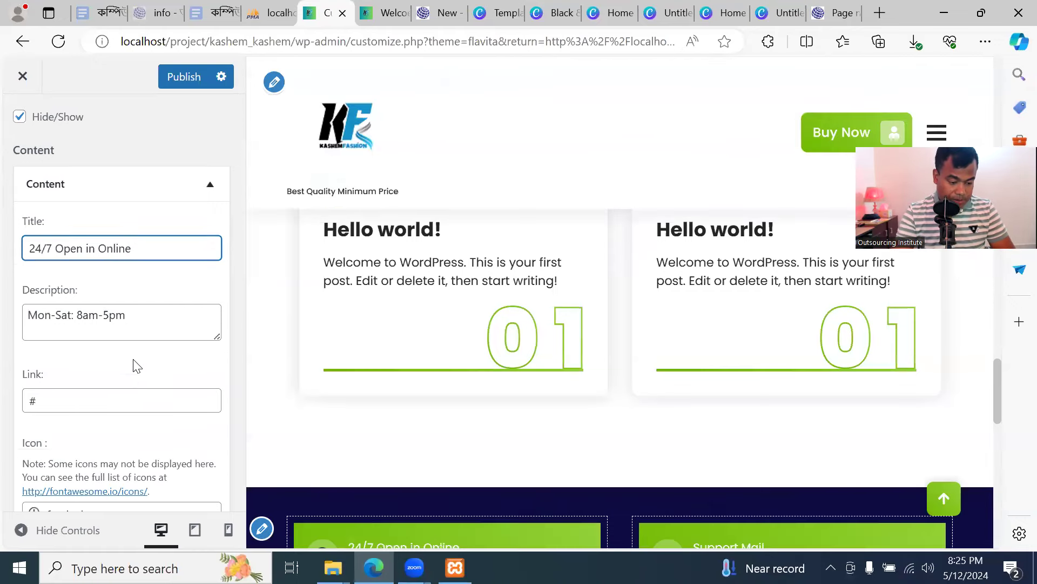
scroll(137, 366, "down", 3)
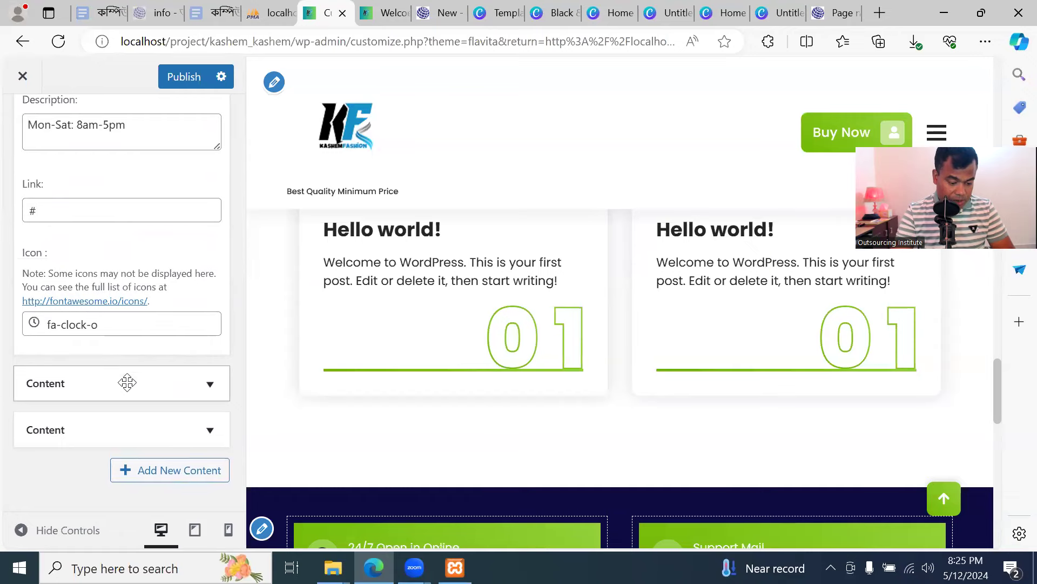
left_click(127, 383)
scroll(128, 382, "down", 2)
left_click(107, 320)
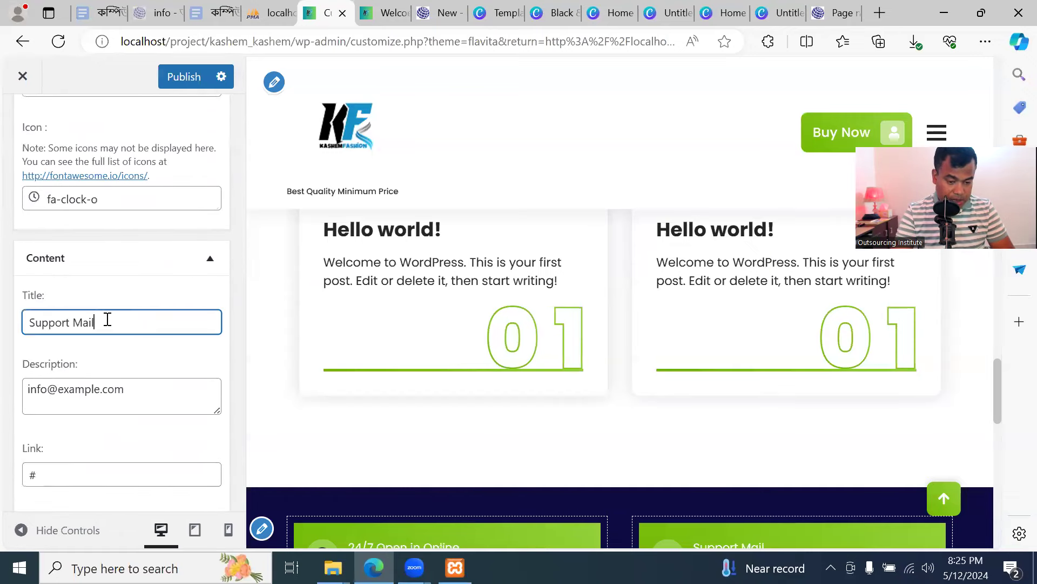
left_click(381, 13)
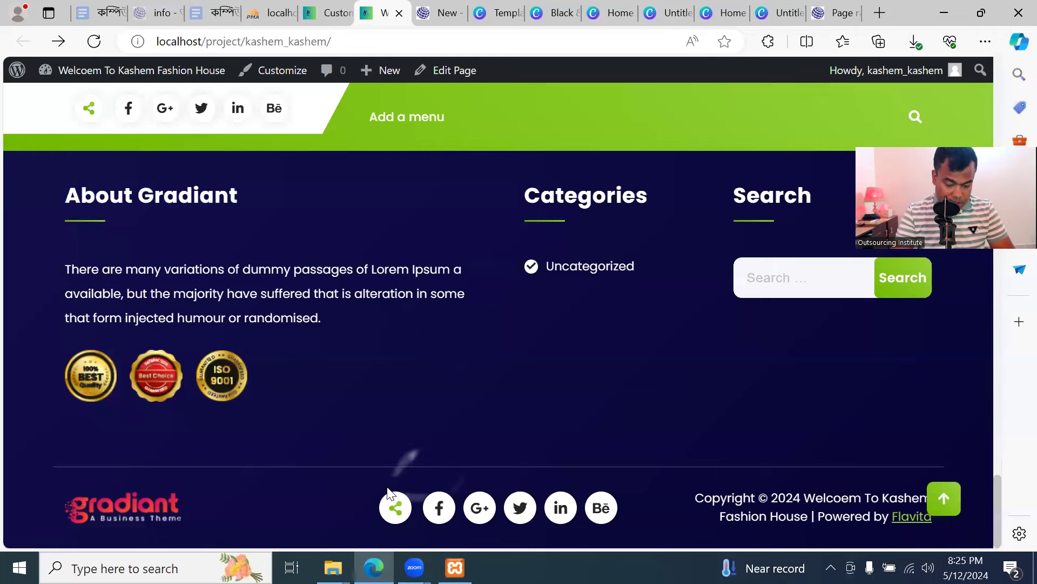
Retitle the second footer card from Support Mail to 'Our Email Address'
scroll(451, 330, "up", 8)
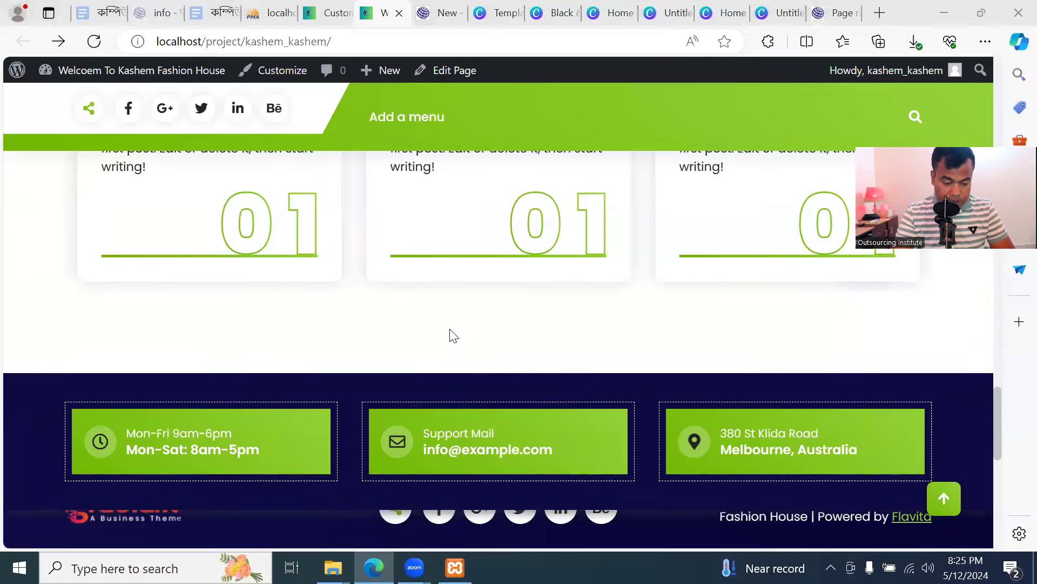
scroll(450, 329, "down", 1)
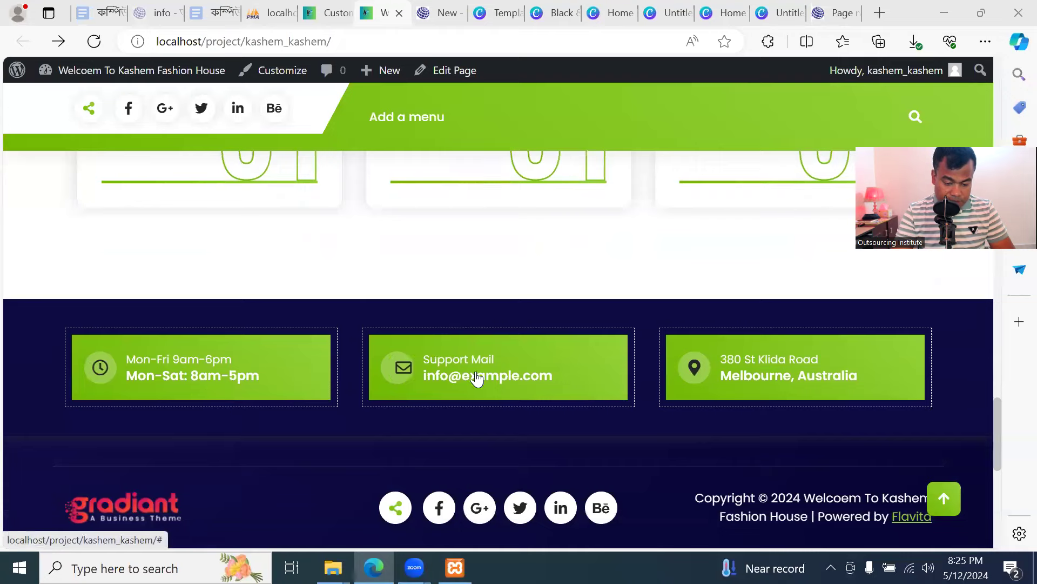
key("ctrl+shift+Tab")
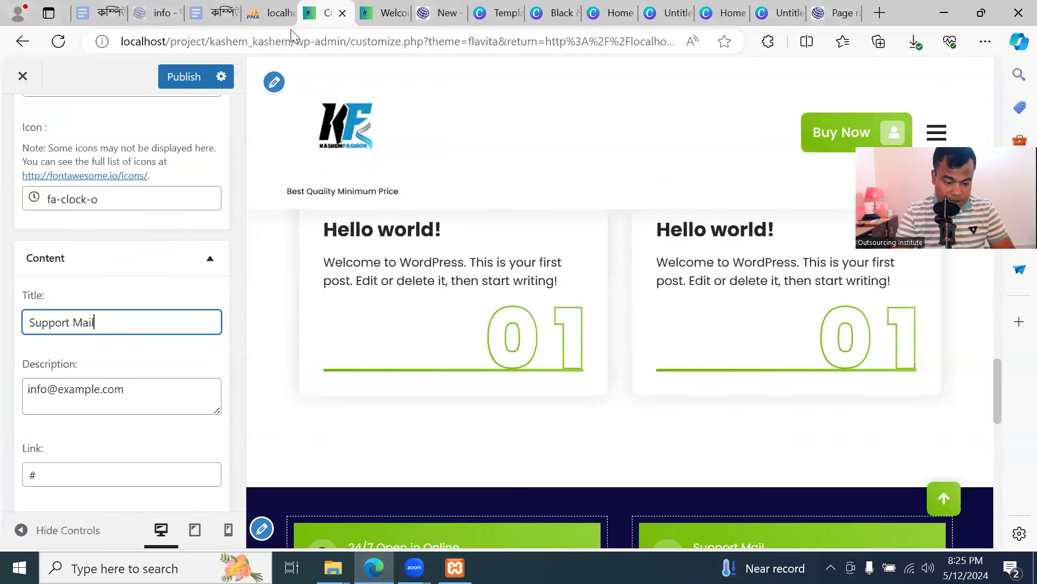
key("ctrl+a")
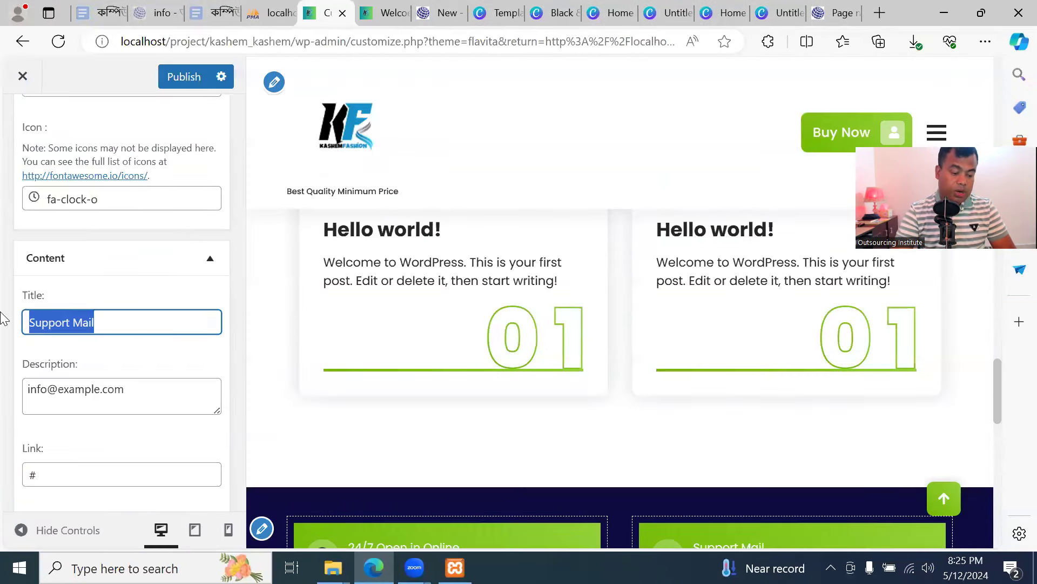
type("Our")
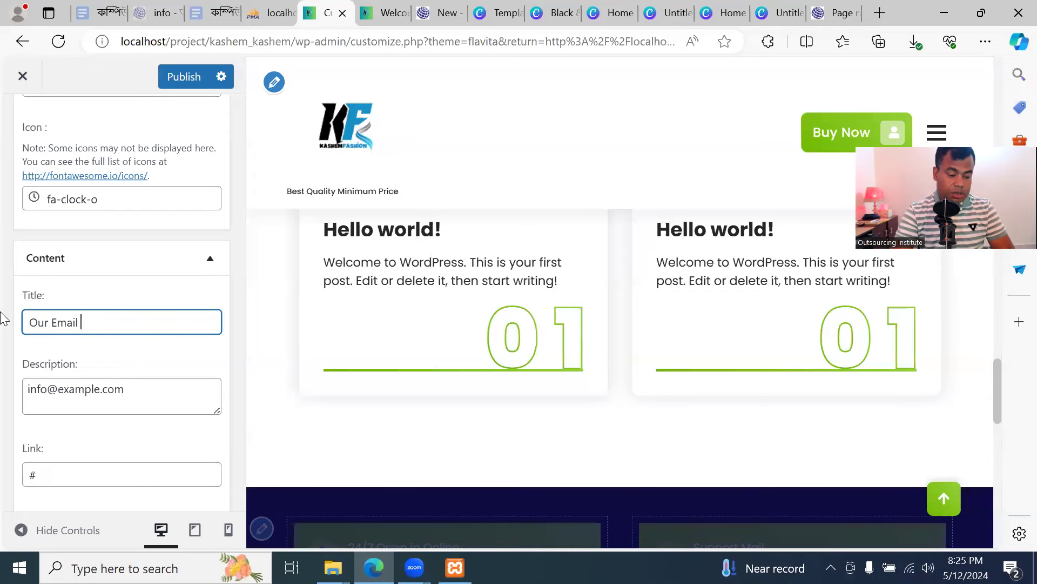
type(" Email Address")
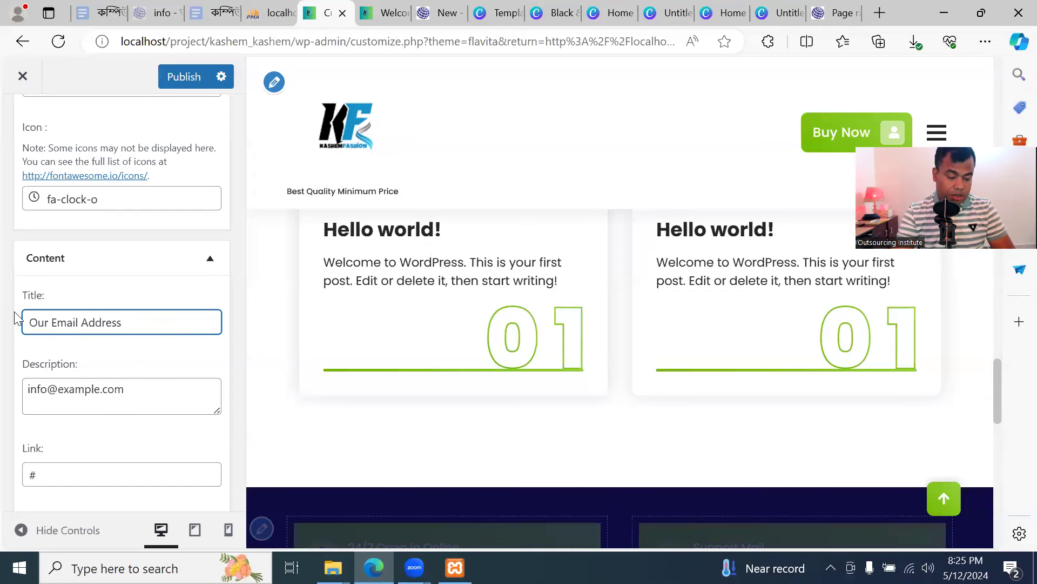
Replace the second card's example e-mail with the shop's own e-mail address
left_click_drag(153, 388, 5, 394)
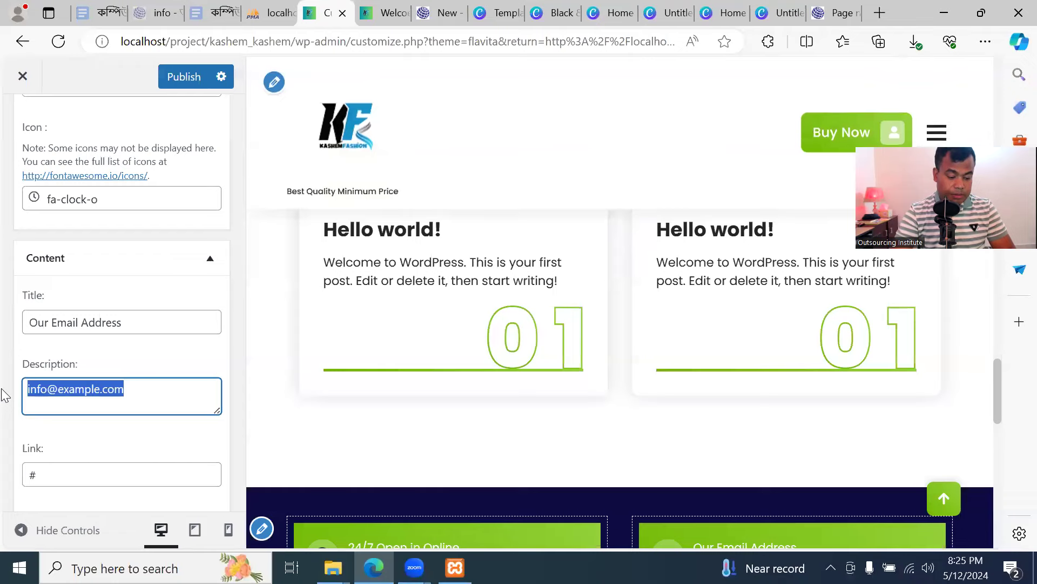
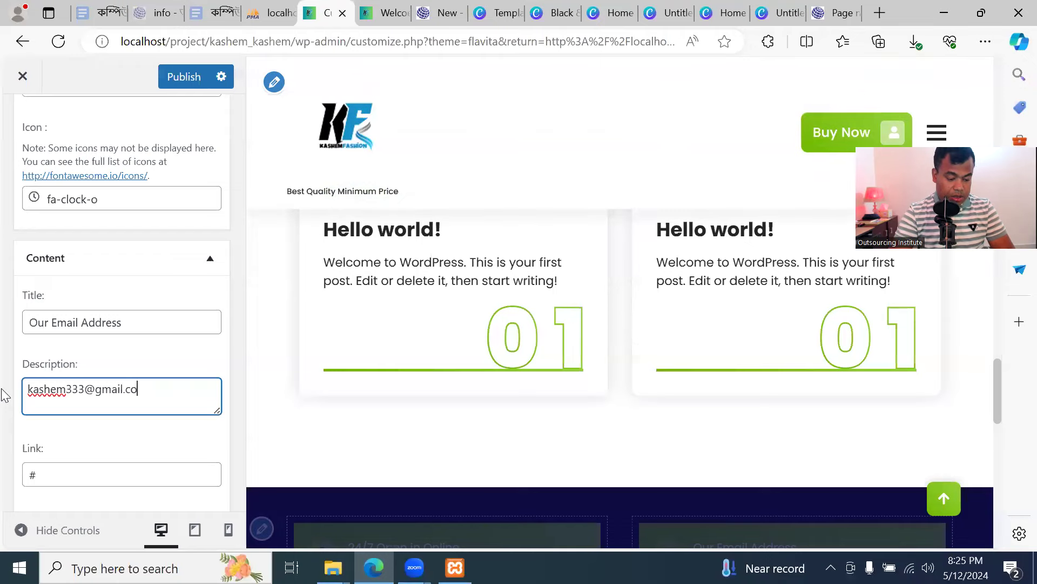
scroll(162, 436, "down", 3)
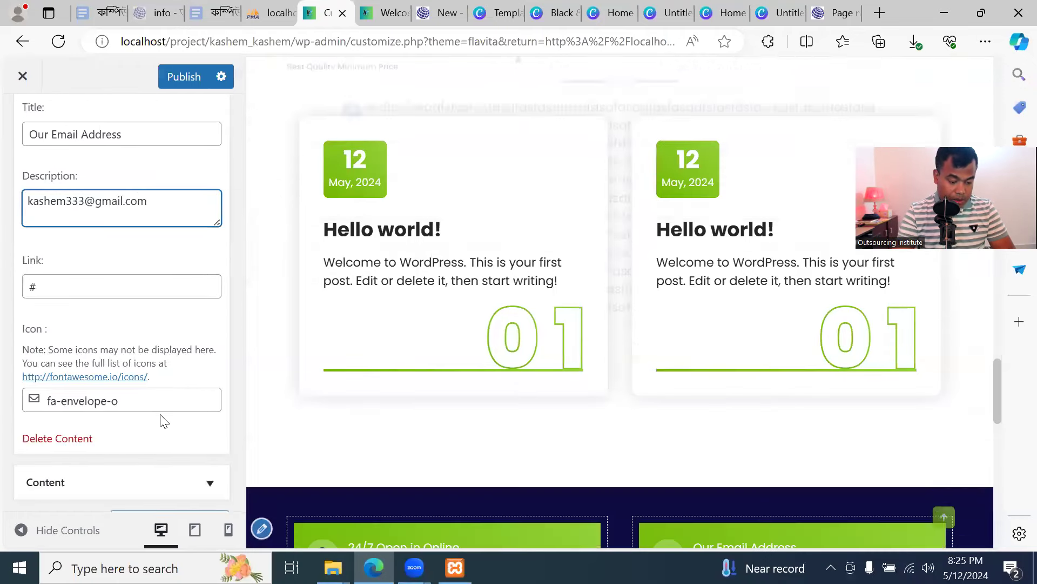
scroll(161, 339, "down", 1)
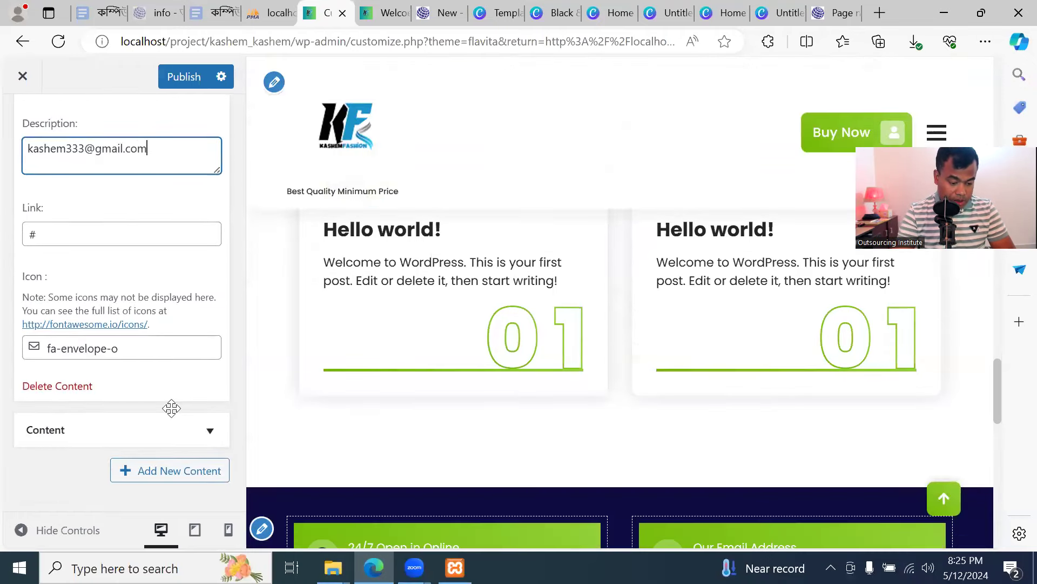
left_click(169, 435)
scroll(132, 374, "down", 2)
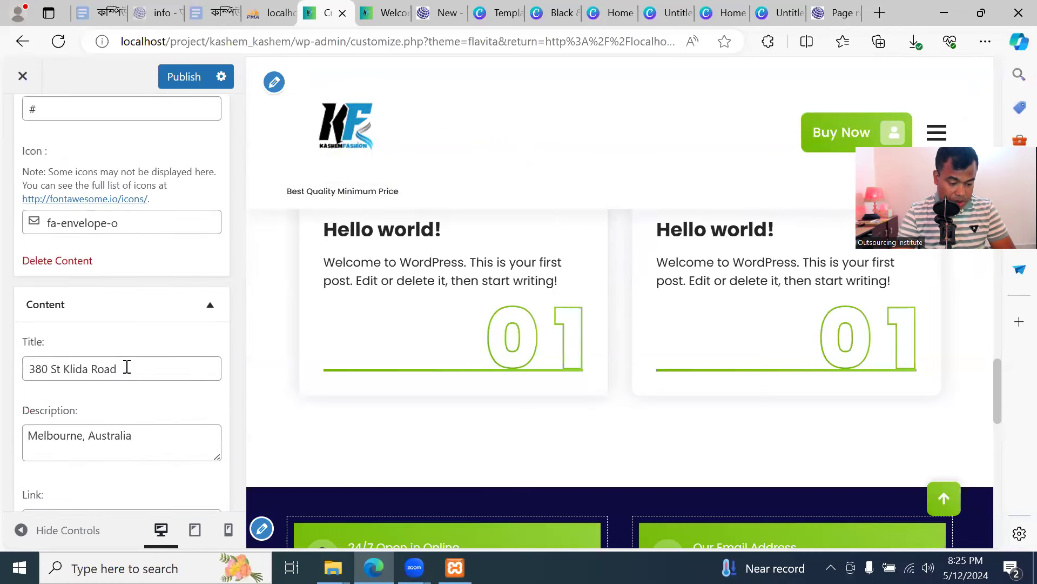
Set the third footer card's title to the shop's street address, publish, and view the live footer
left_click(127, 367)
key("ctrl+a")
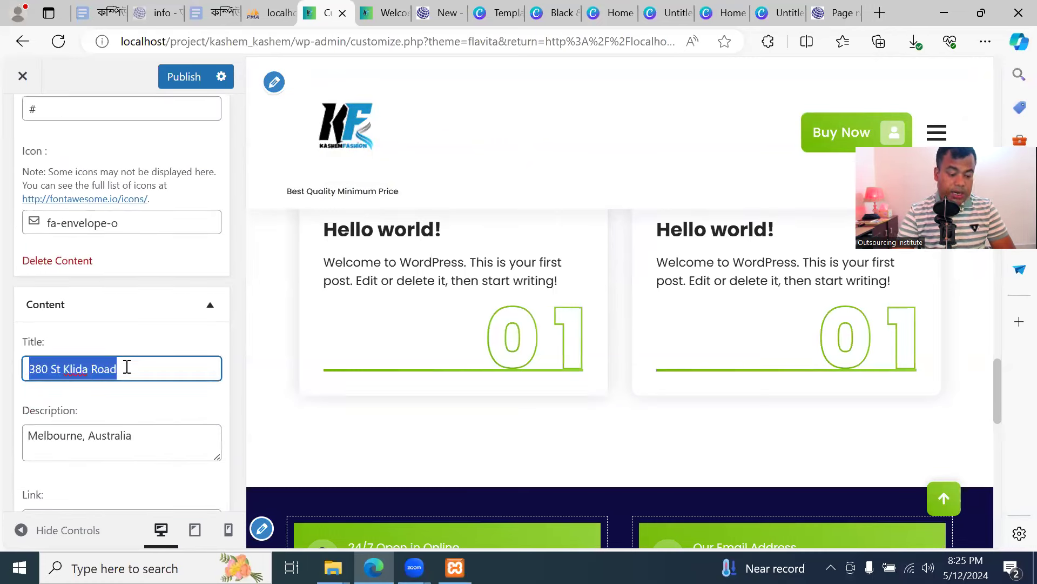
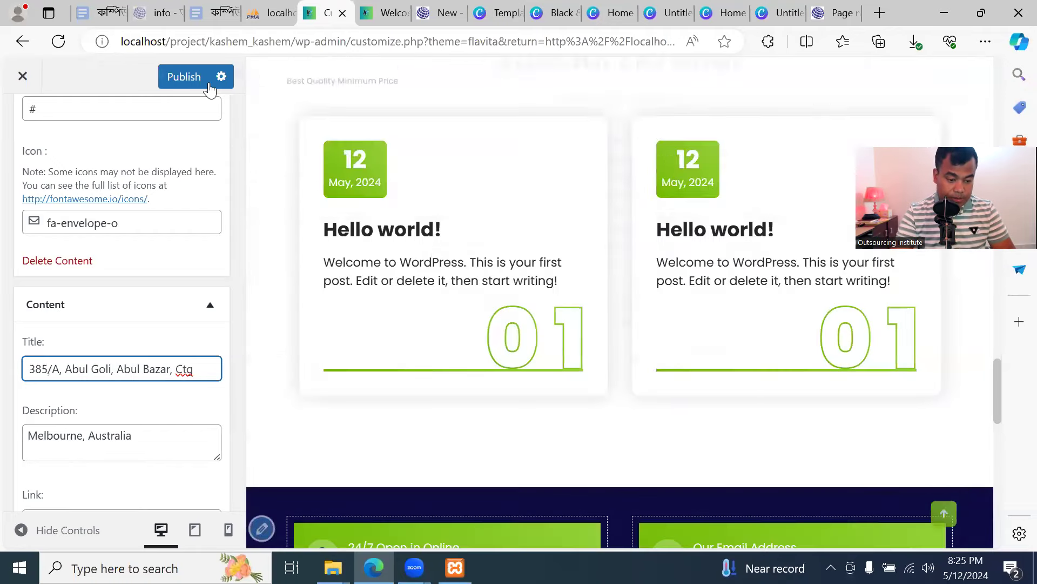
left_click(189, 76)
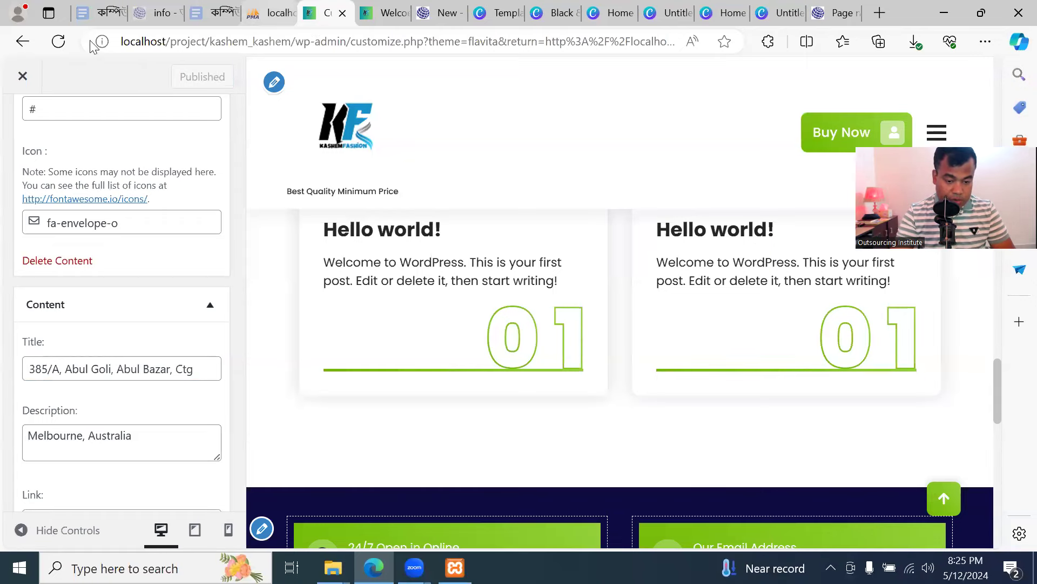
left_click(385, 12)
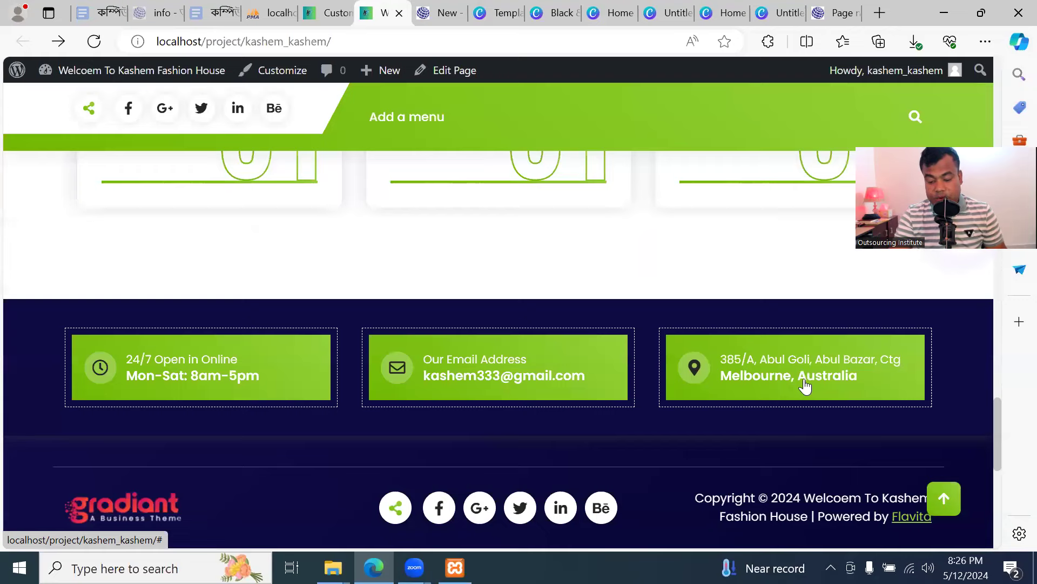
Replace 'Melbourne, Australia' in the third footer card's description with 'Ctg, bangladesh'
left_click(327, 13)
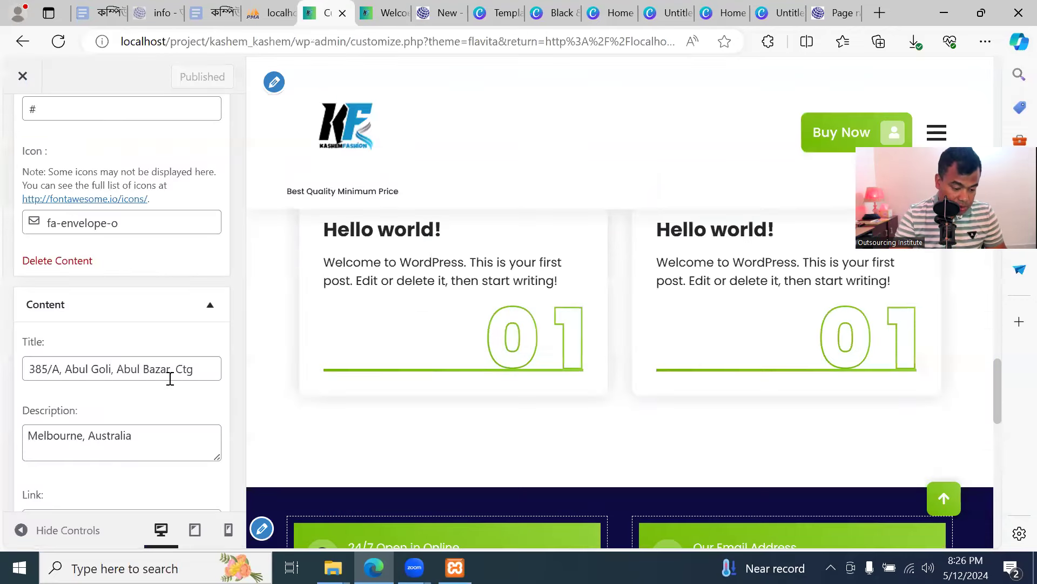
scroll(170, 379, "down", 2)
left_click(154, 312)
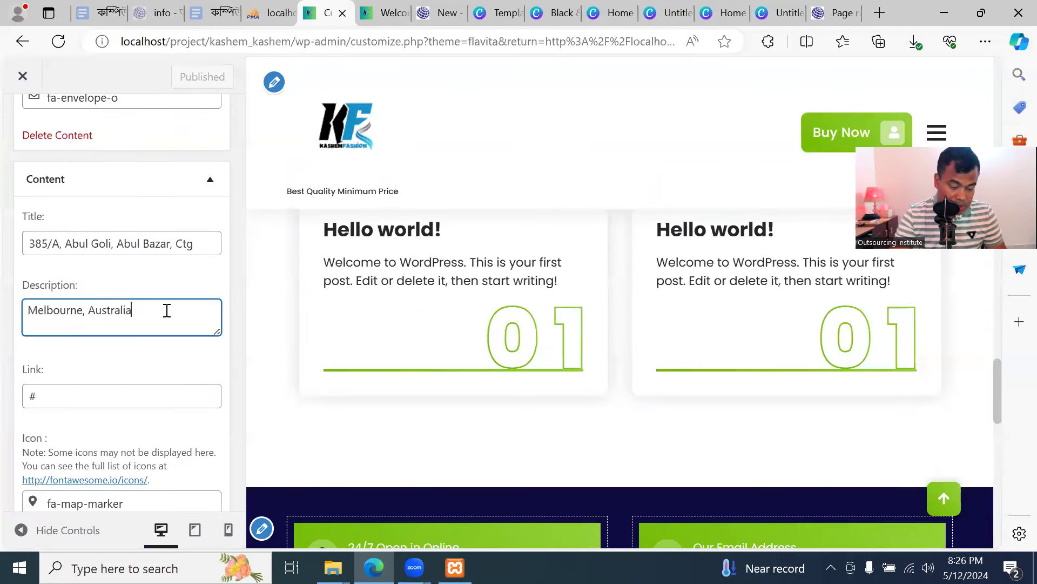
left_click_drag(166, 310, 11, 311)
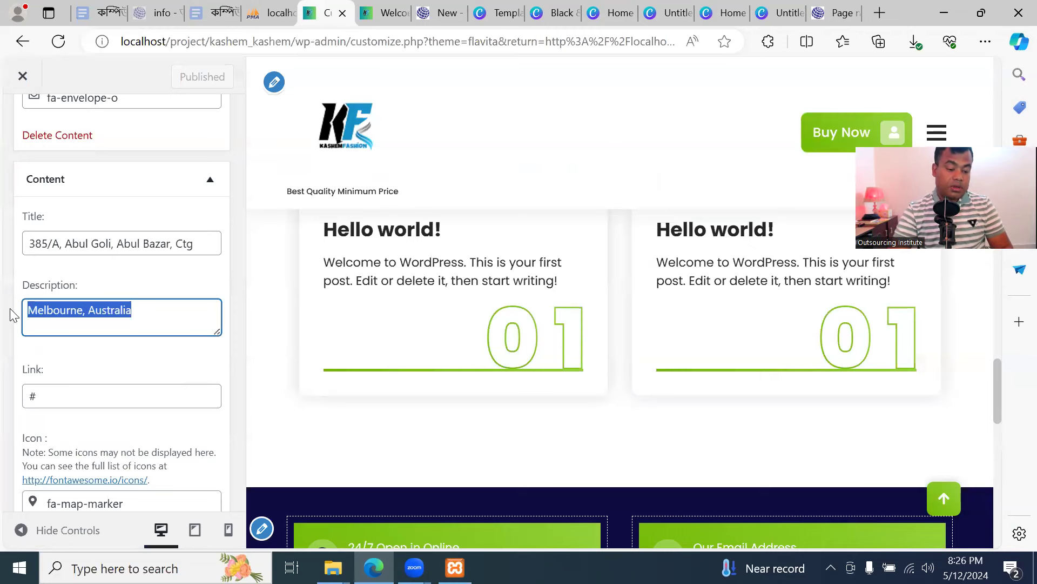
type("Ctg")
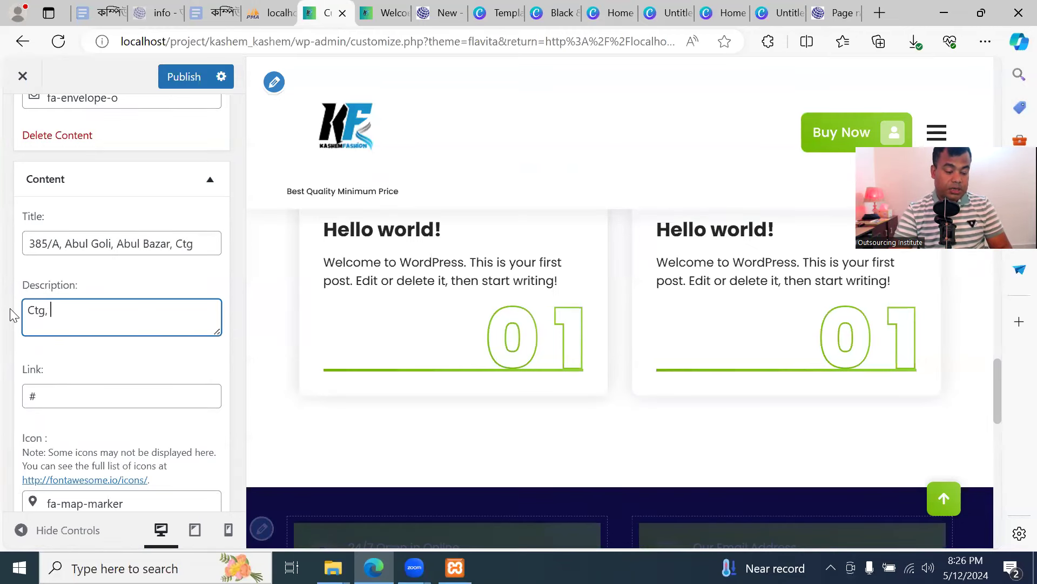
type(", bangladesh")
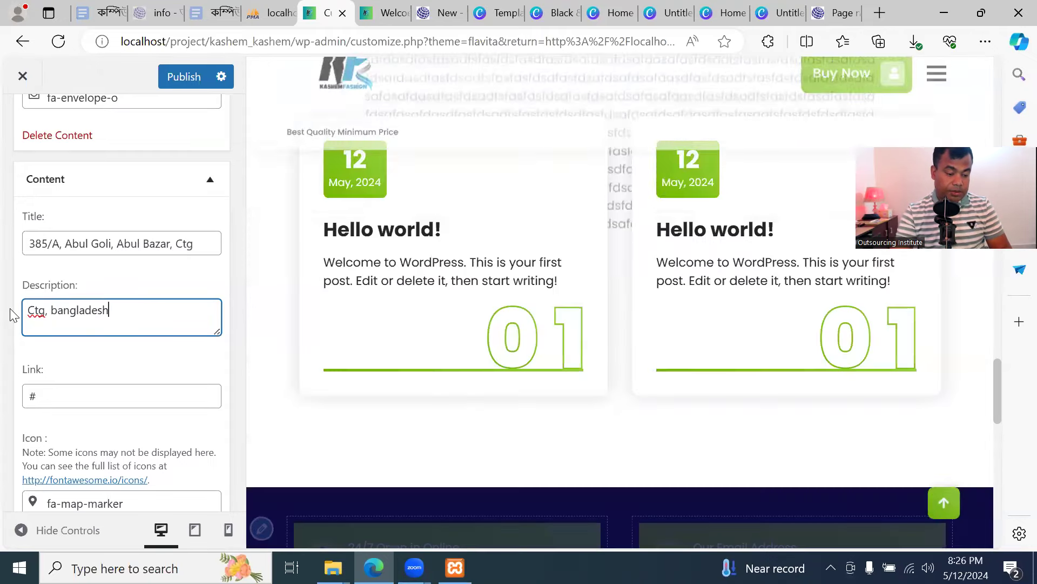
Publish the updated footer location and verify it on the reloaded live site
scroll(54, 254, "up", 3)
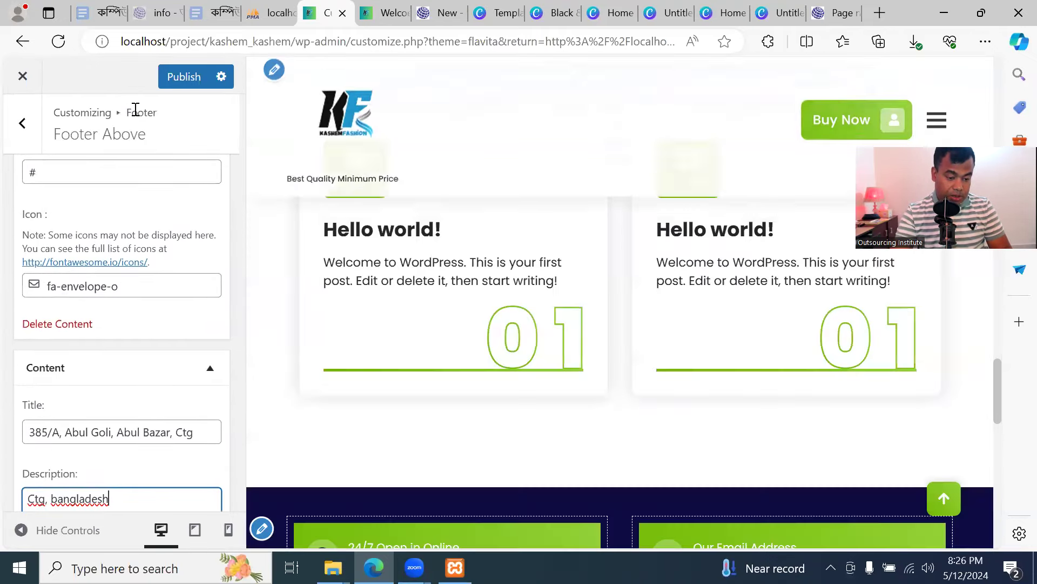
left_click(187, 82)
left_click(394, 14)
left_click(93, 42)
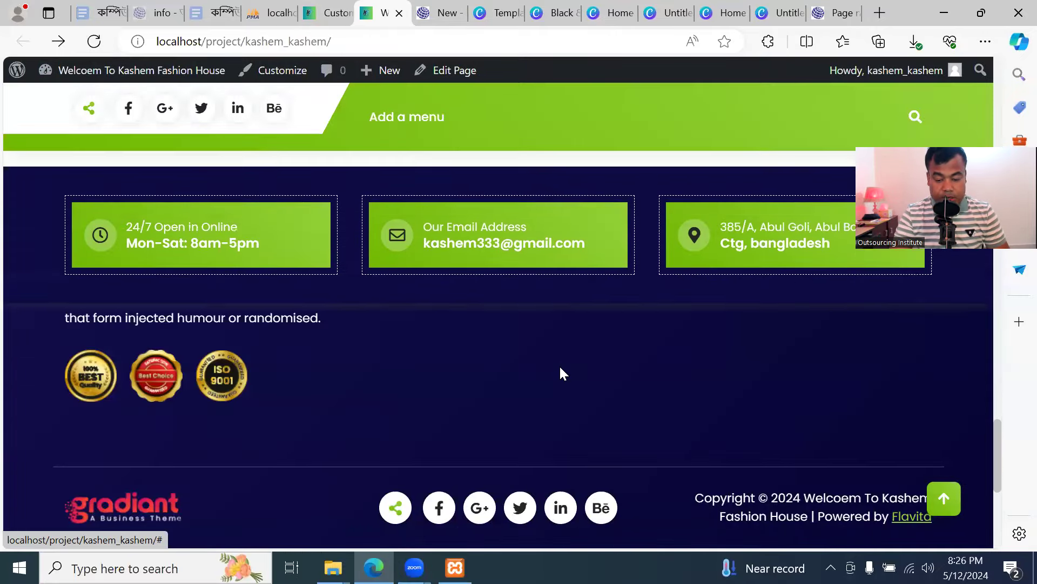
left_click(331, 13)
scroll(92, 267, "down", 5)
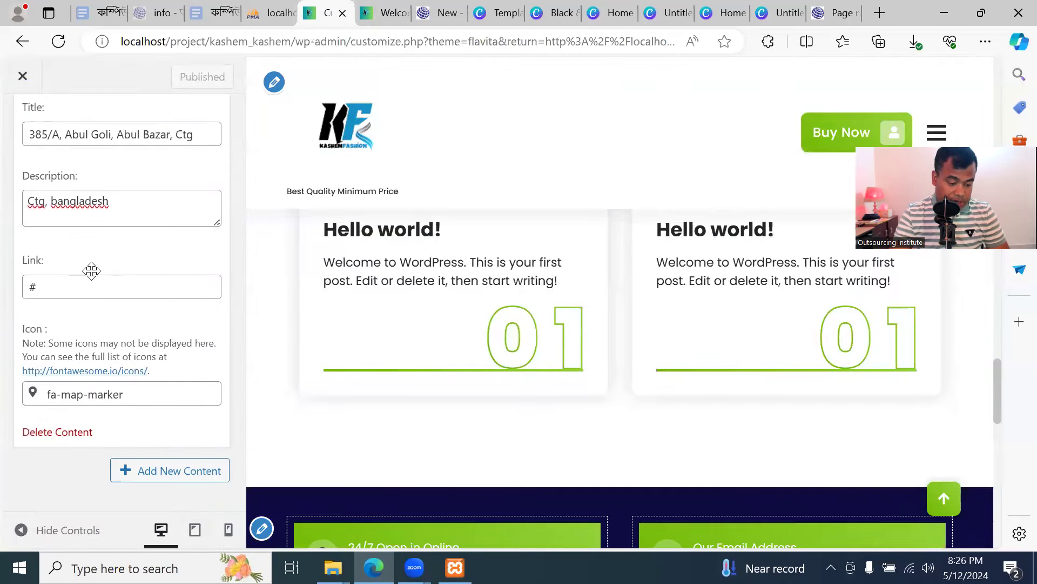
scroll(92, 271, "up", 4)
left_click(36, 132)
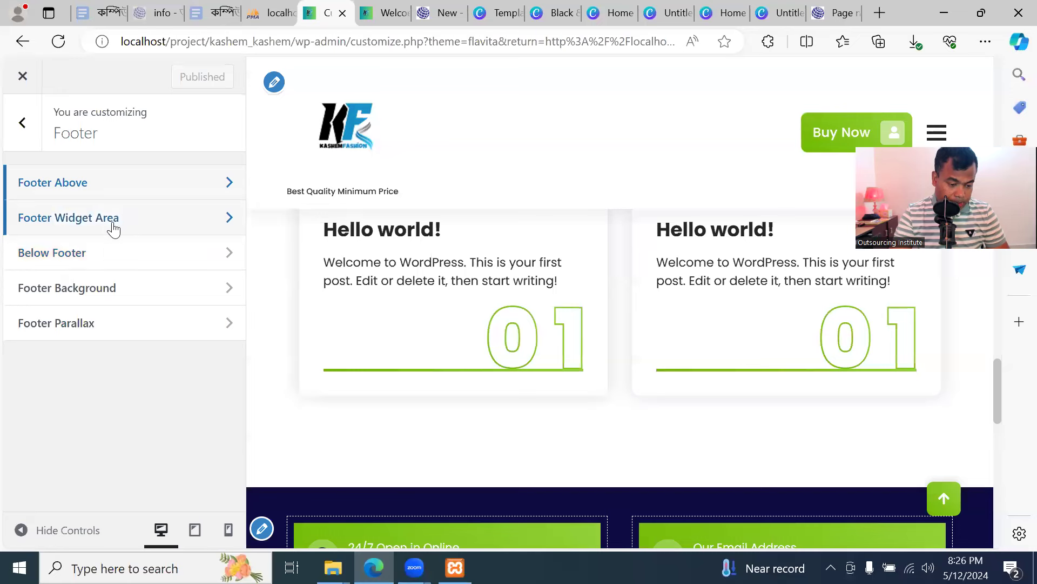
In Below Footer, replace the Gradiant footer logo with the uploaded white-background KF logo PNG
left_click(111, 255)
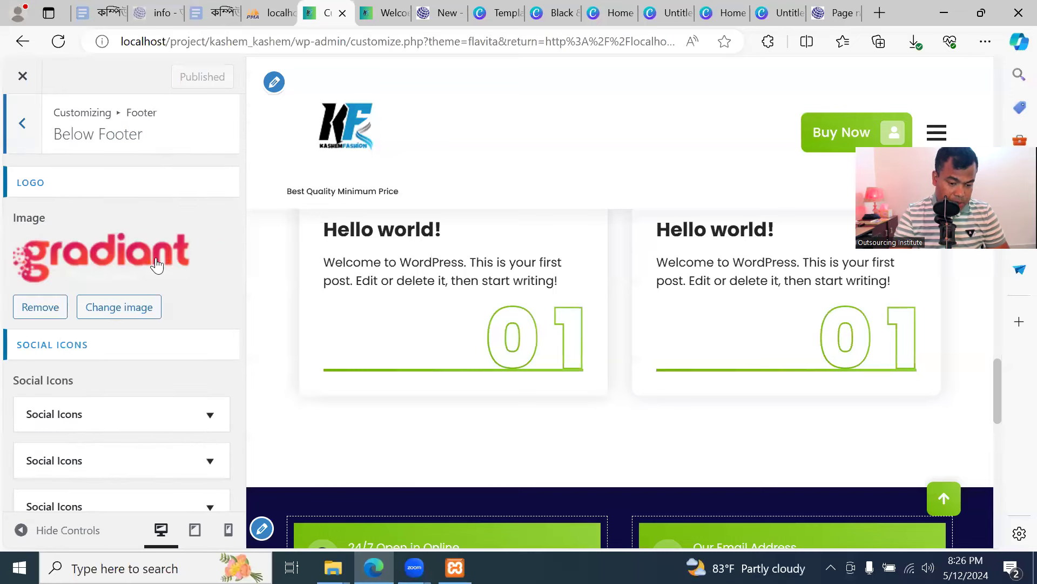
left_click(382, 15)
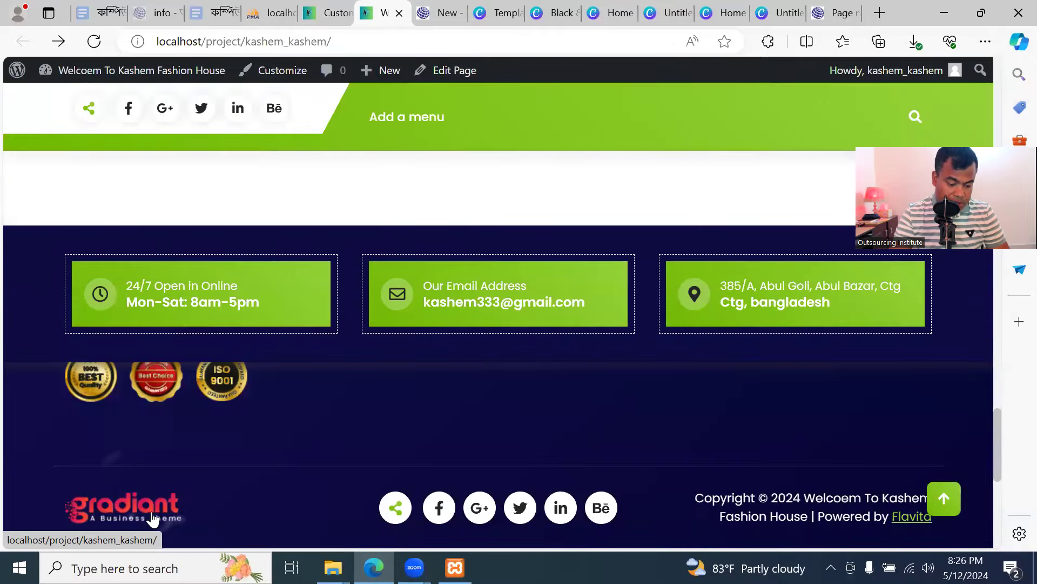
left_click(328, 15)
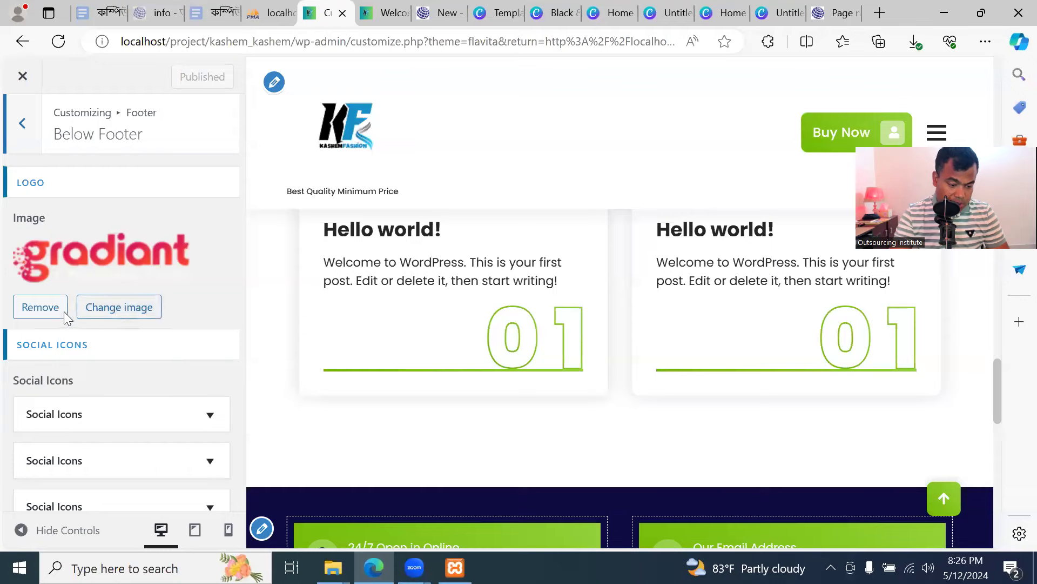
left_click(119, 310)
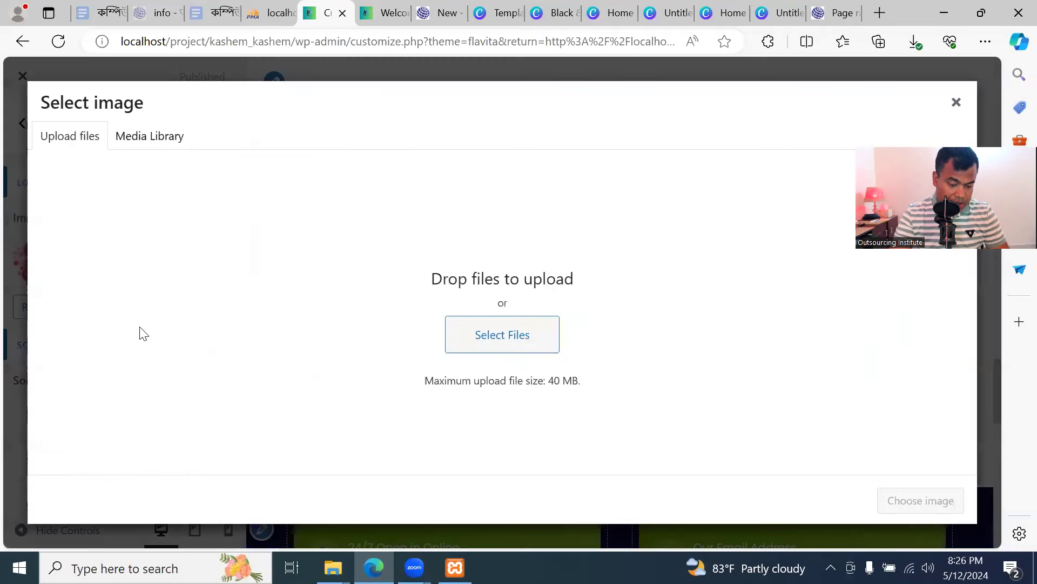
left_click(488, 328)
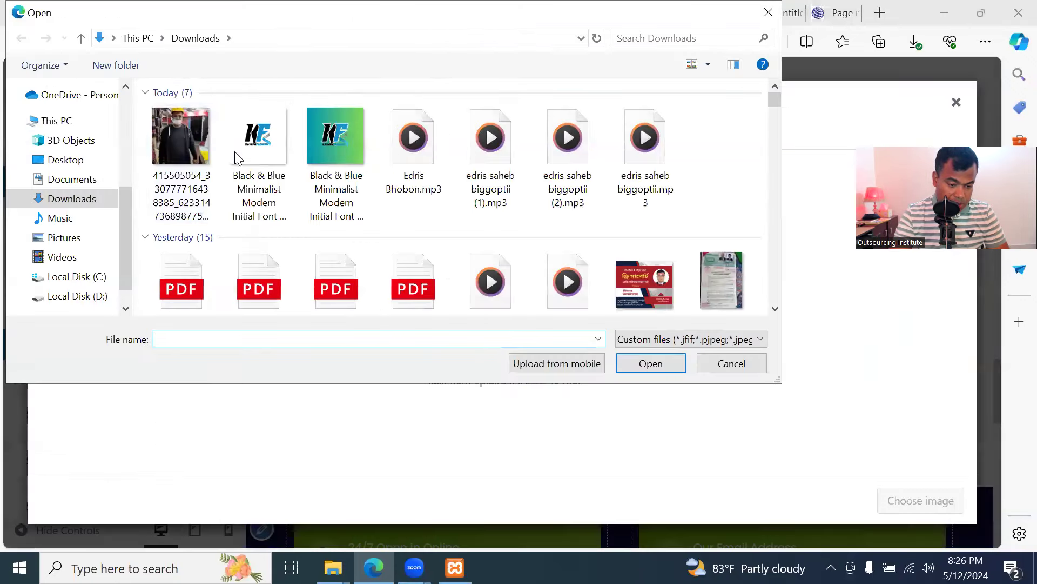
left_click(244, 138)
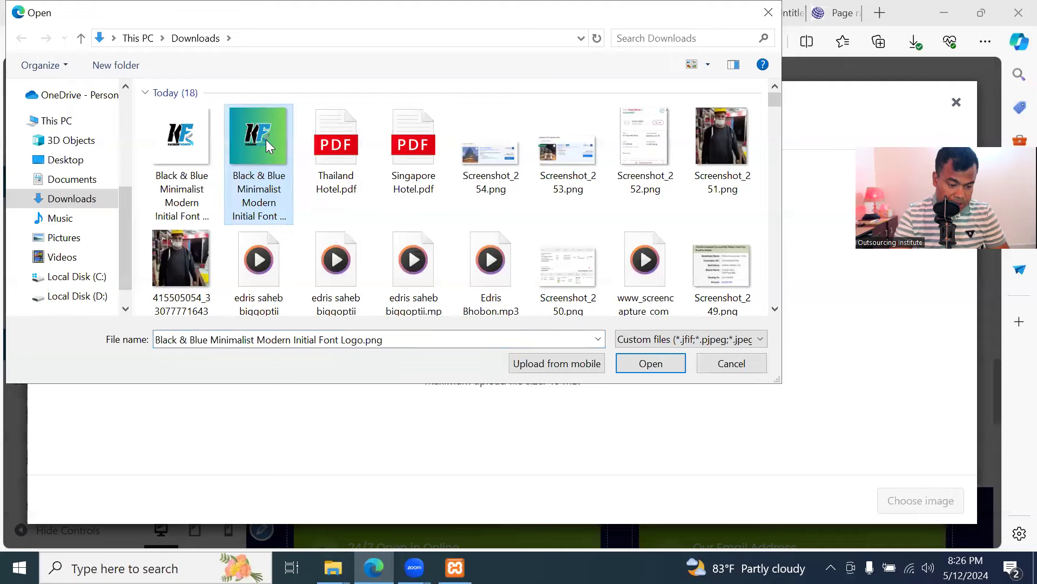
left_click(200, 148)
left_click(651, 364)
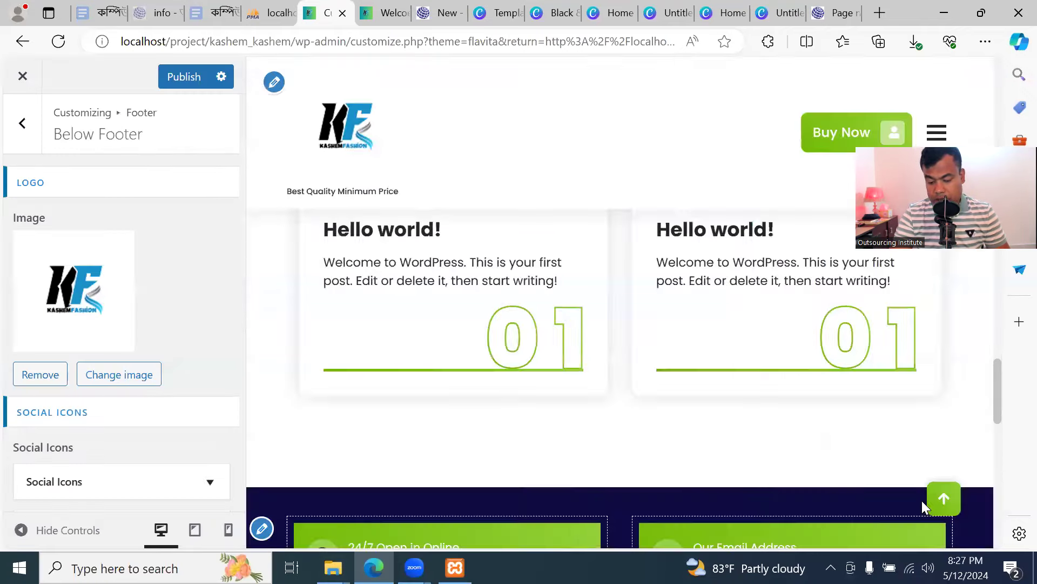
left_click(921, 500)
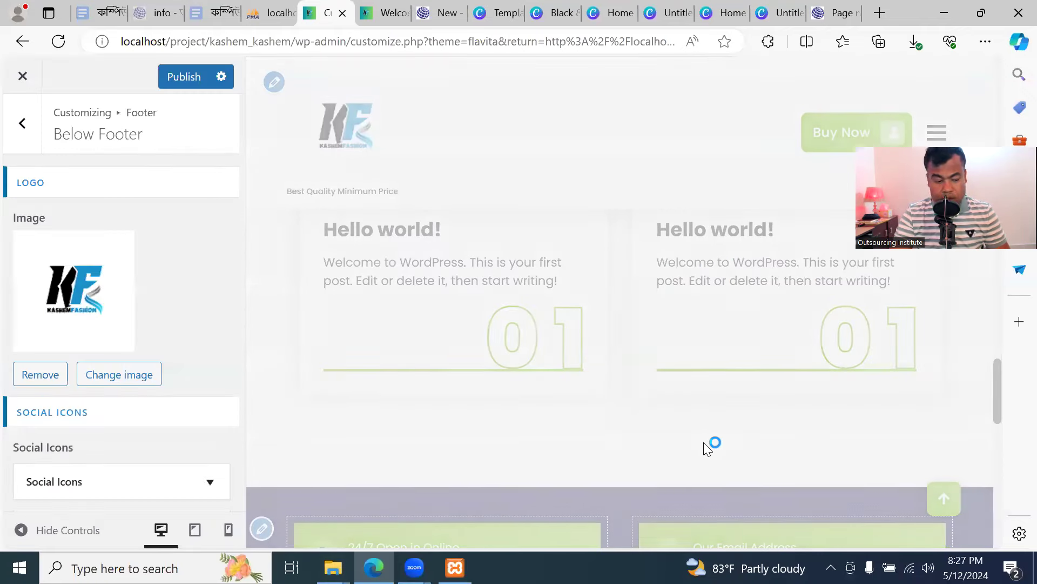
Publish the new Kashem Fashion footer logo and confirm it on the live site
left_click(387, 14)
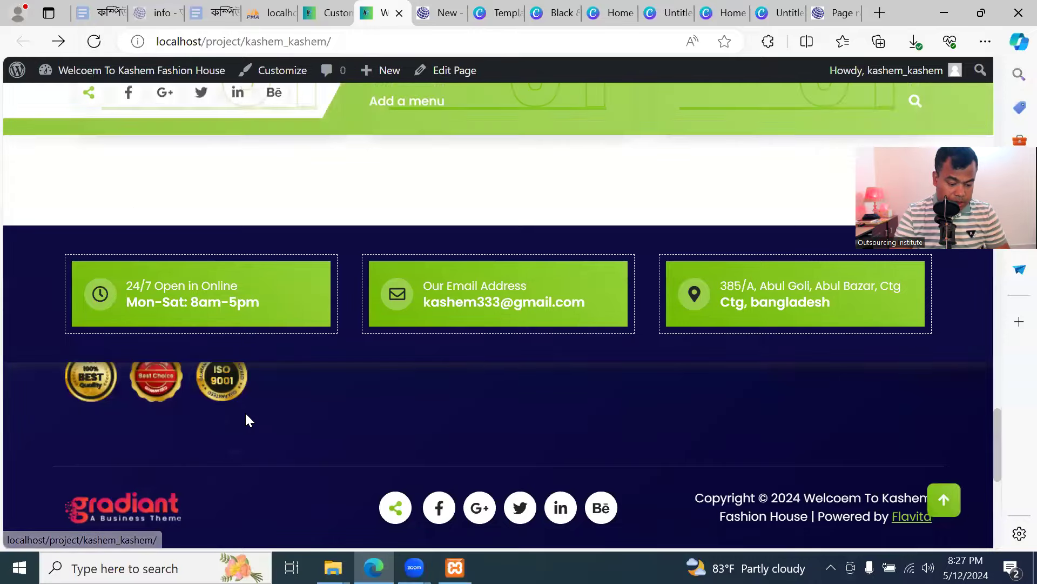
left_click(326, 14)
scroll(197, 389, "down", 6)
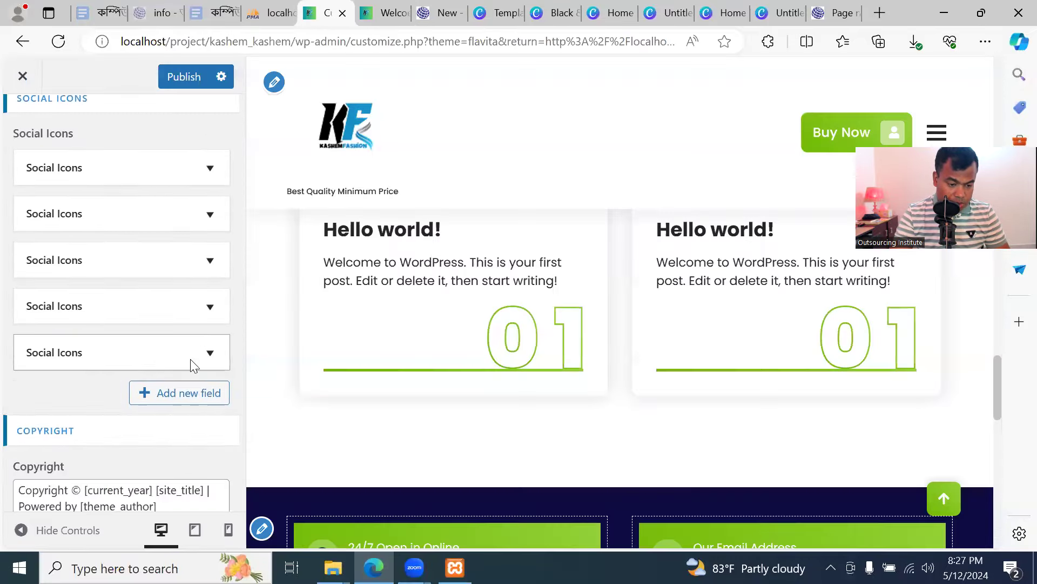
scroll(194, 364, "up", 5)
left_click(184, 76)
left_click(383, 13)
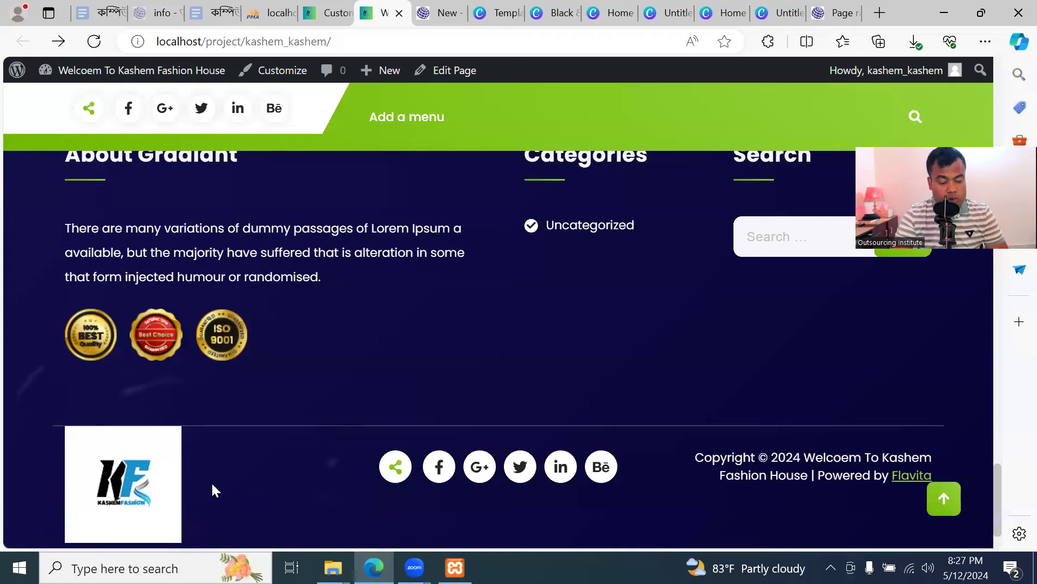
left_click(327, 13)
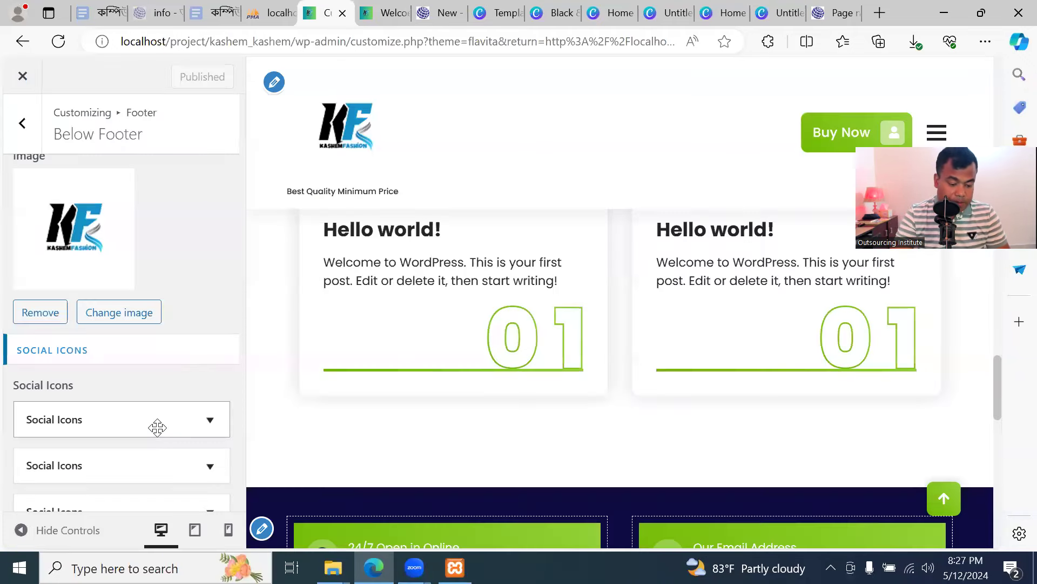
Expand the first social icon's link settings and compare with the live footer icons
scroll(194, 346, "down", 2)
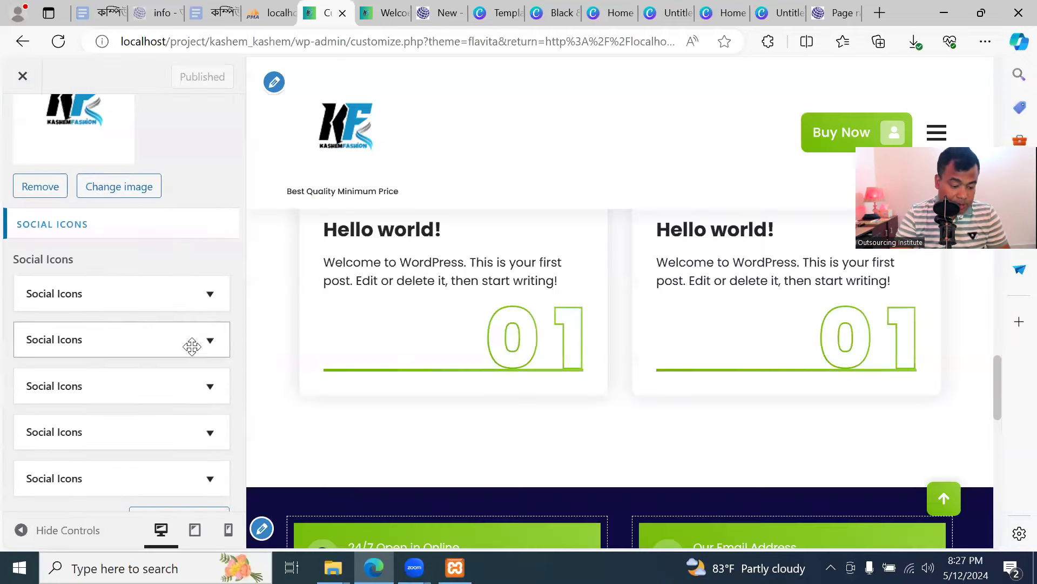
left_click(138, 294)
scroll(135, 366, "down", 2)
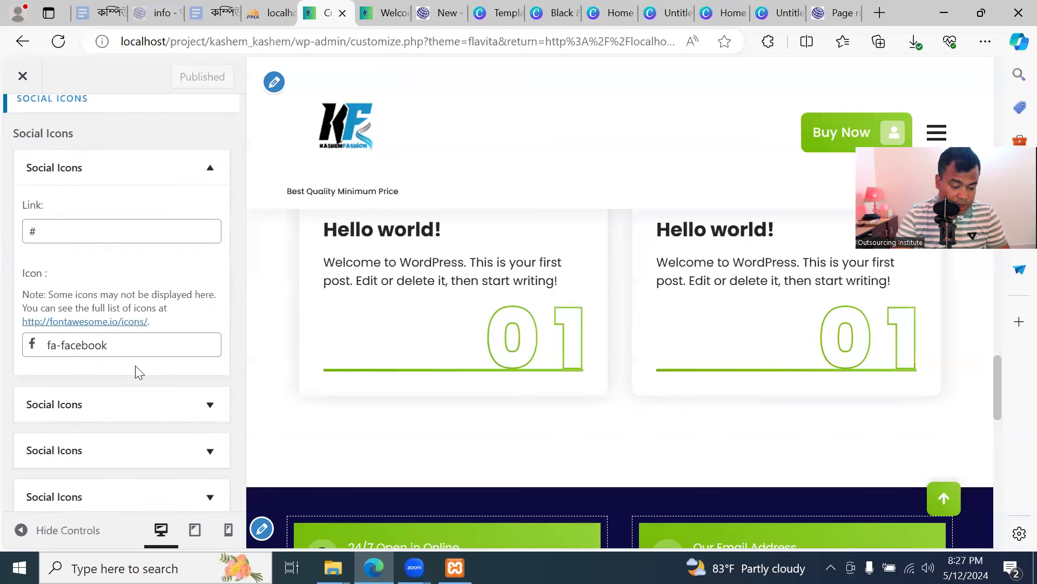
left_click(116, 231)
left_click(385, 13)
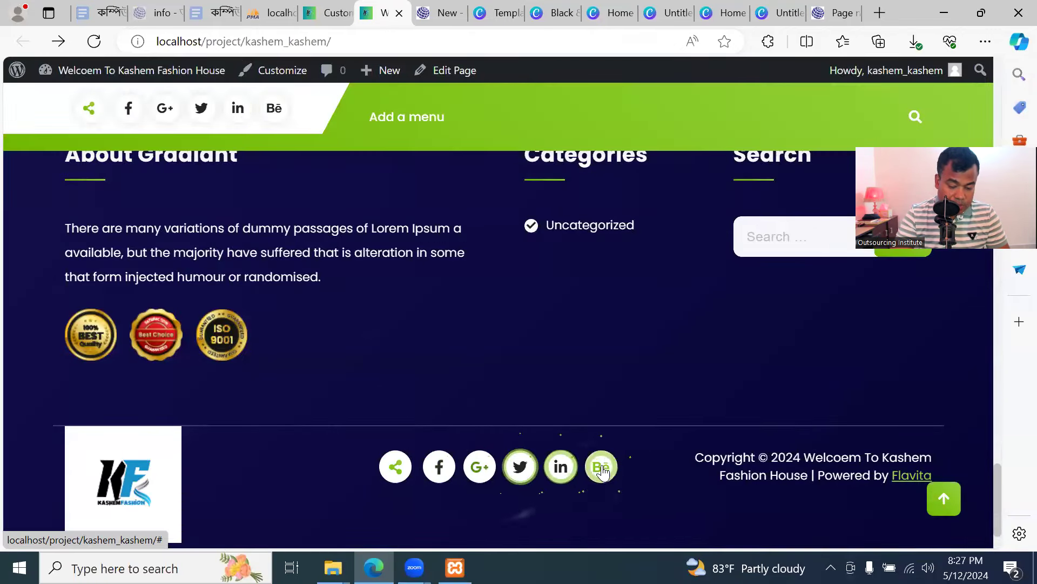
left_click(328, 13)
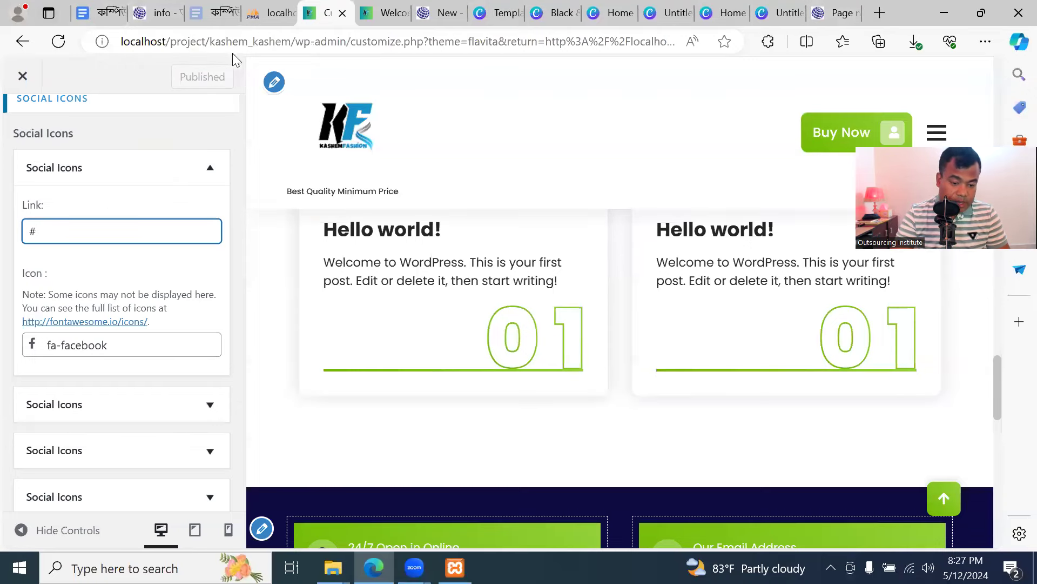
Copy the Facebook profile address and paste it as the first social icon's link
left_click(879, 13)
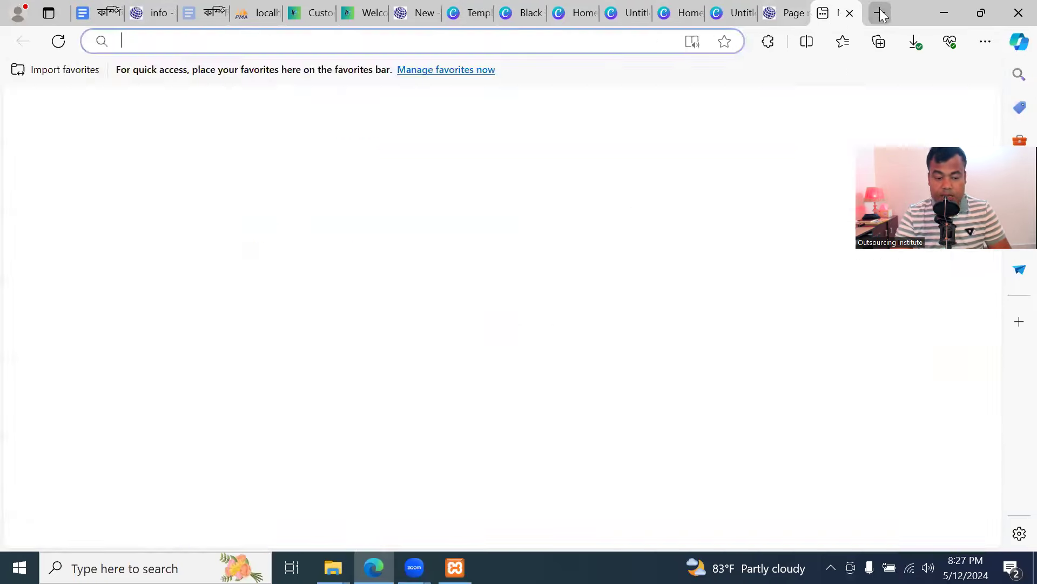
type("facebook.com")
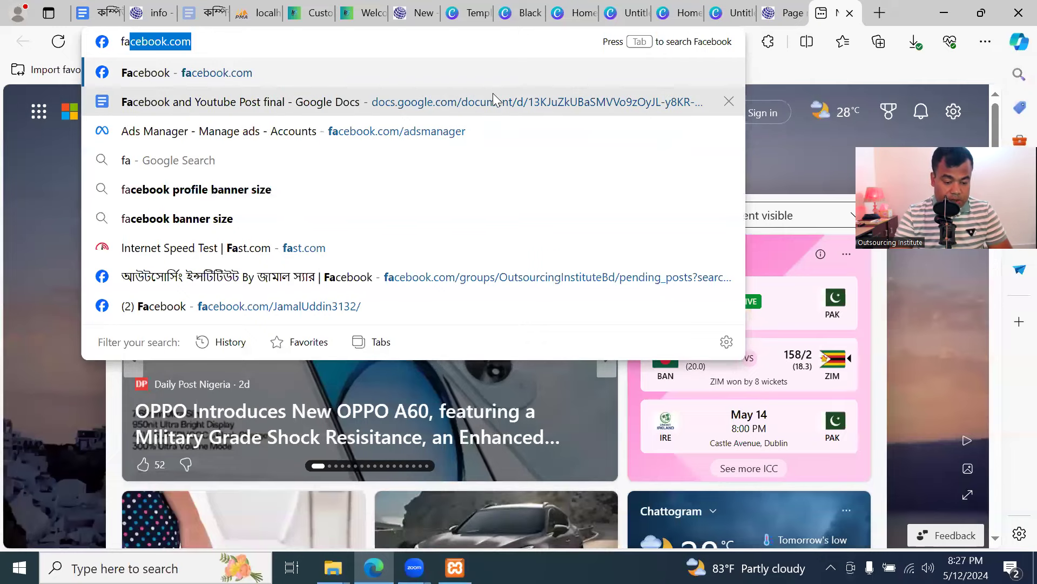
left_click(403, 309)
left_click(324, 43)
key("ctrl+c")
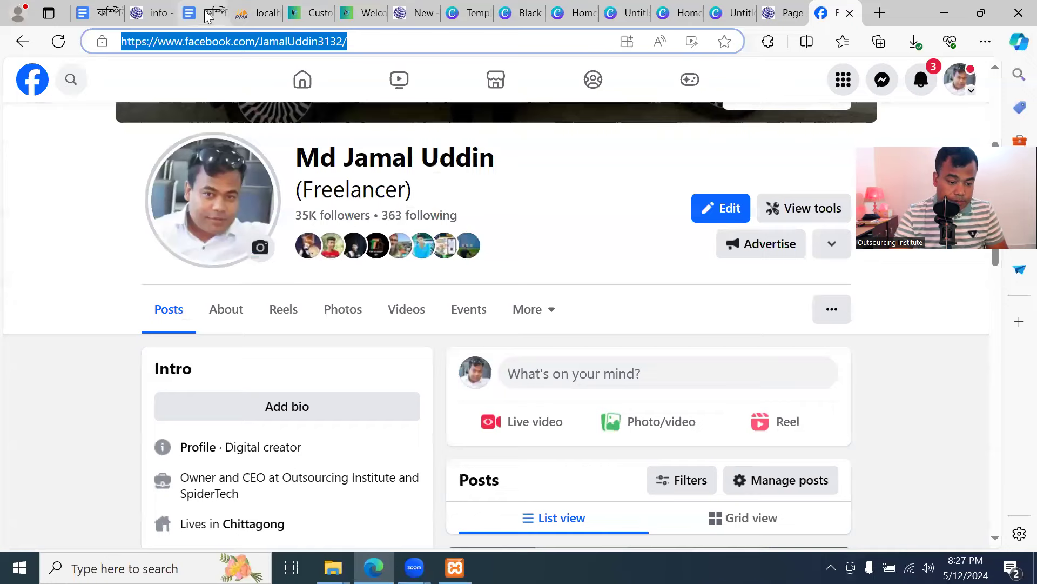
left_click(156, 17)
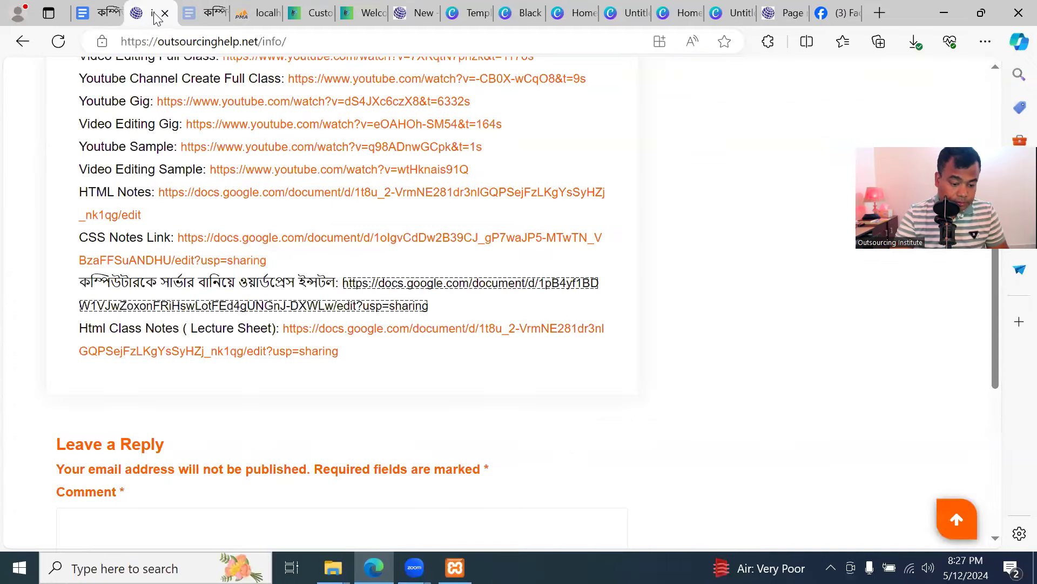
left_click(510, 16)
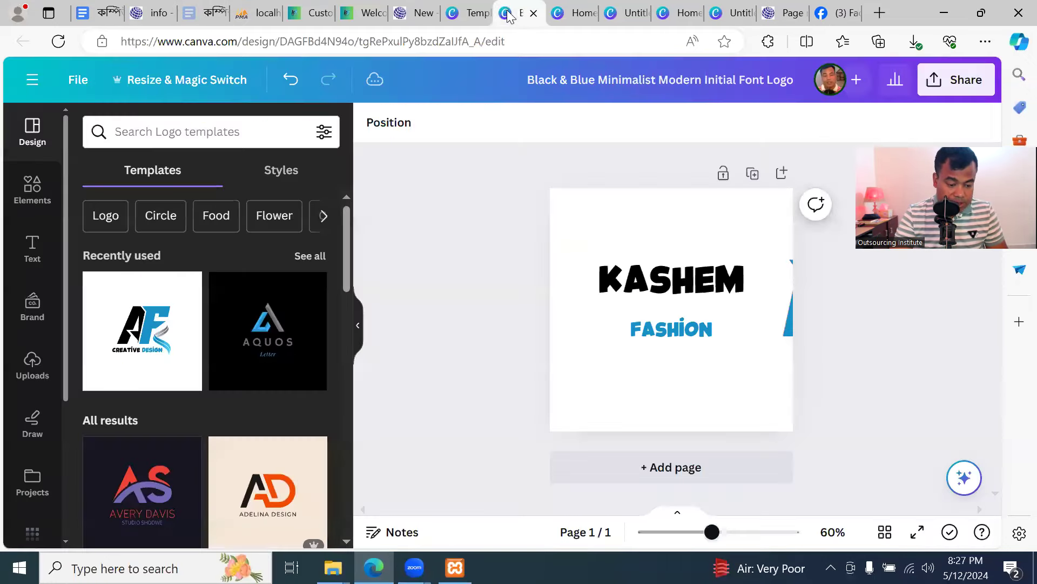
left_click(582, 17)
left_click(391, 19)
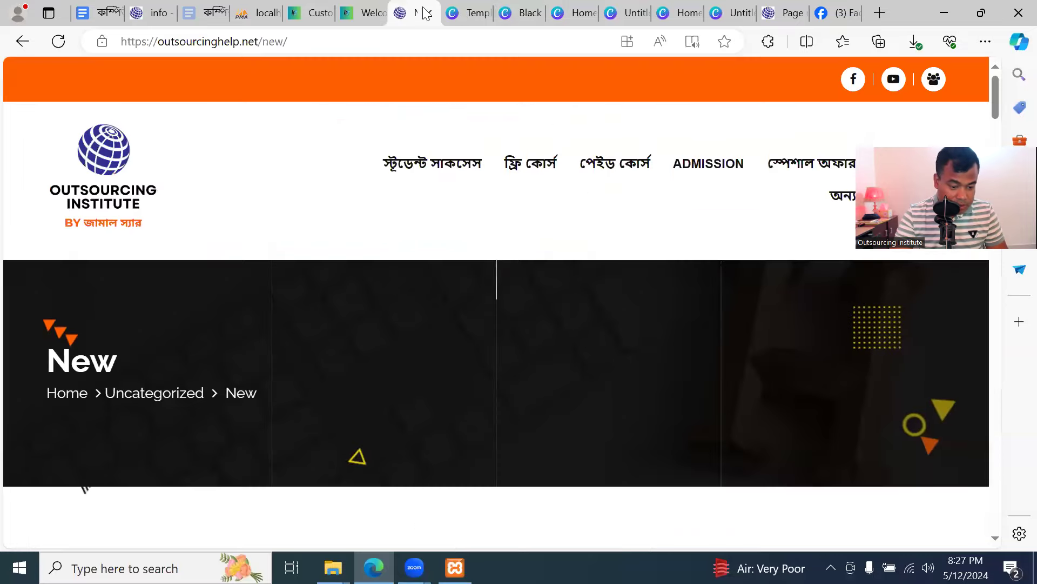
left_click(363, 18)
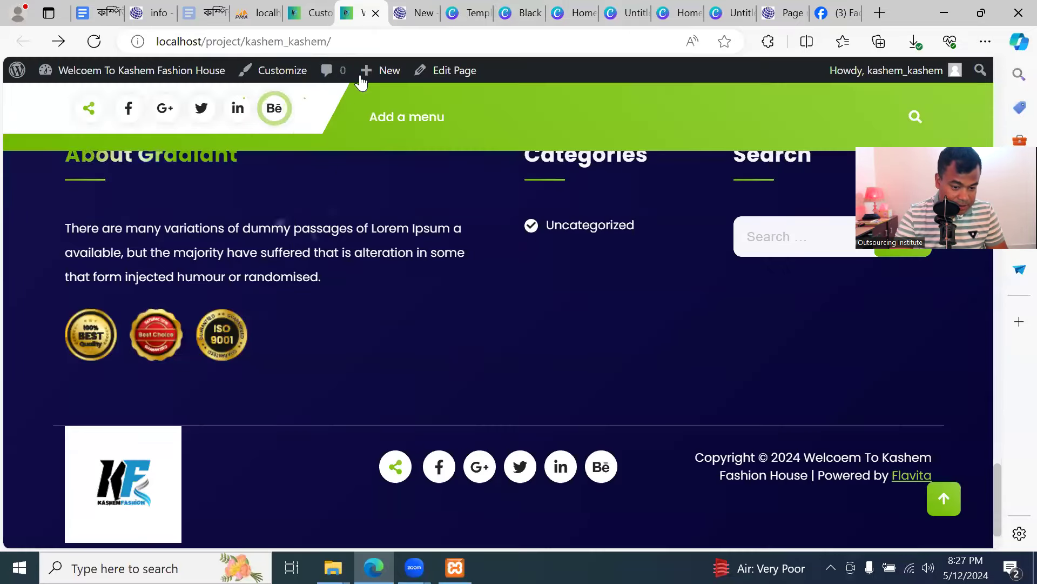
left_click(317, 16)
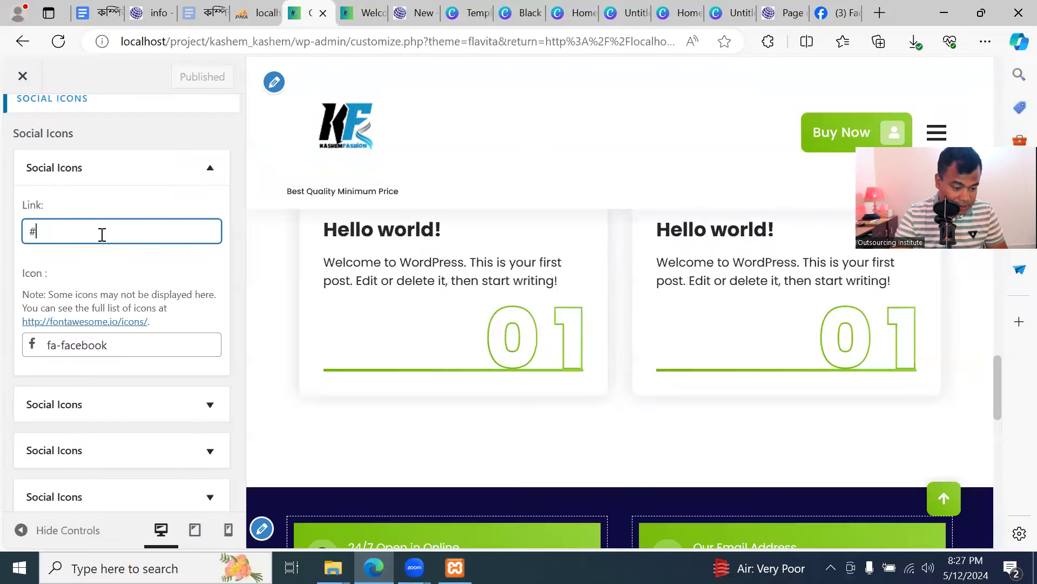
key("ctrl+v")
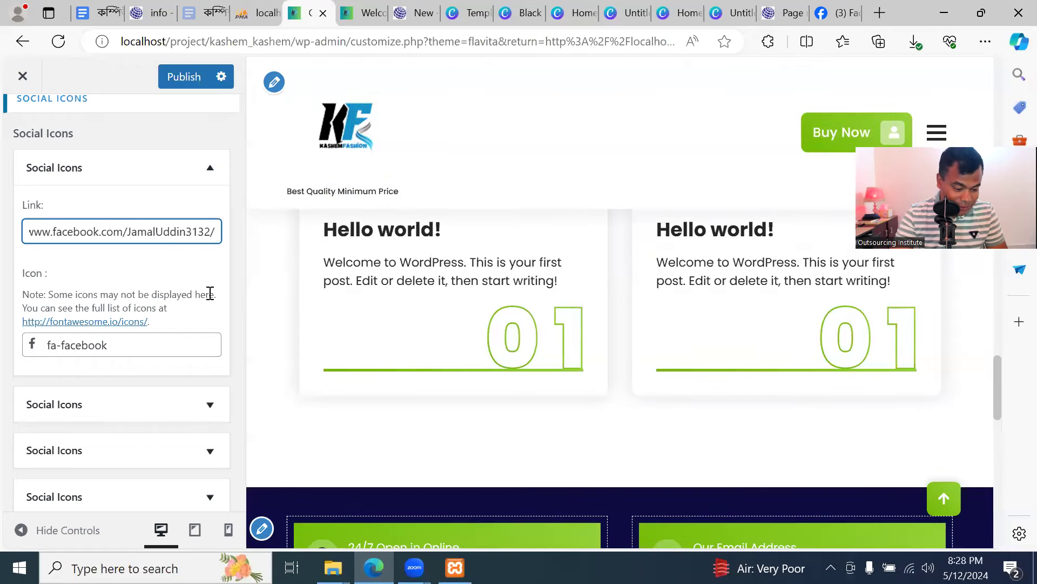
scroll(210, 295, "down", 2)
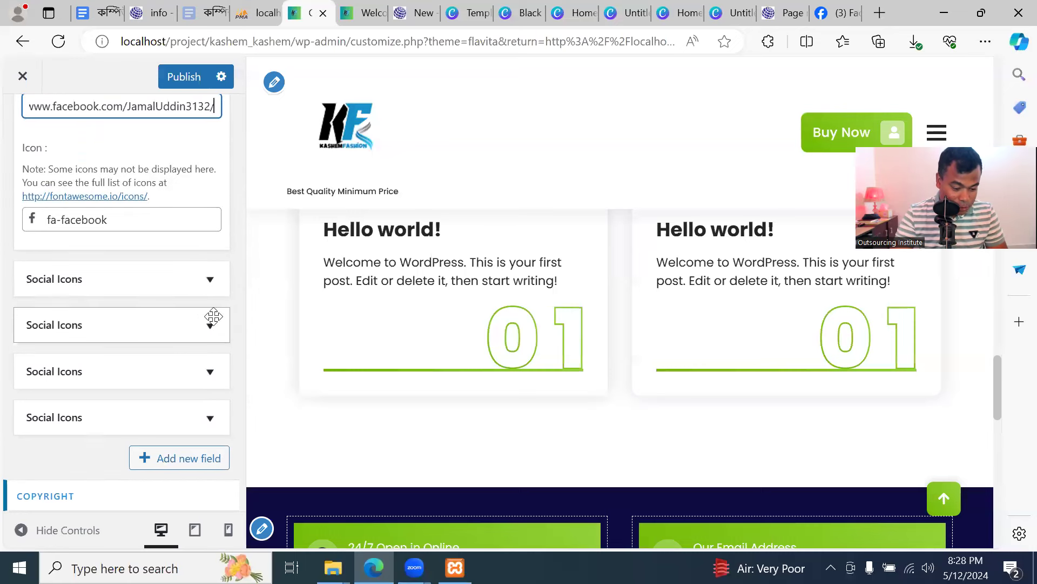
scroll(133, 377, "down", 2)
scroll(134, 376, "down", 1)
Replace the copyright text with 'All Rights revers to Kashem Fashion Limited' and publish
left_click(121, 428)
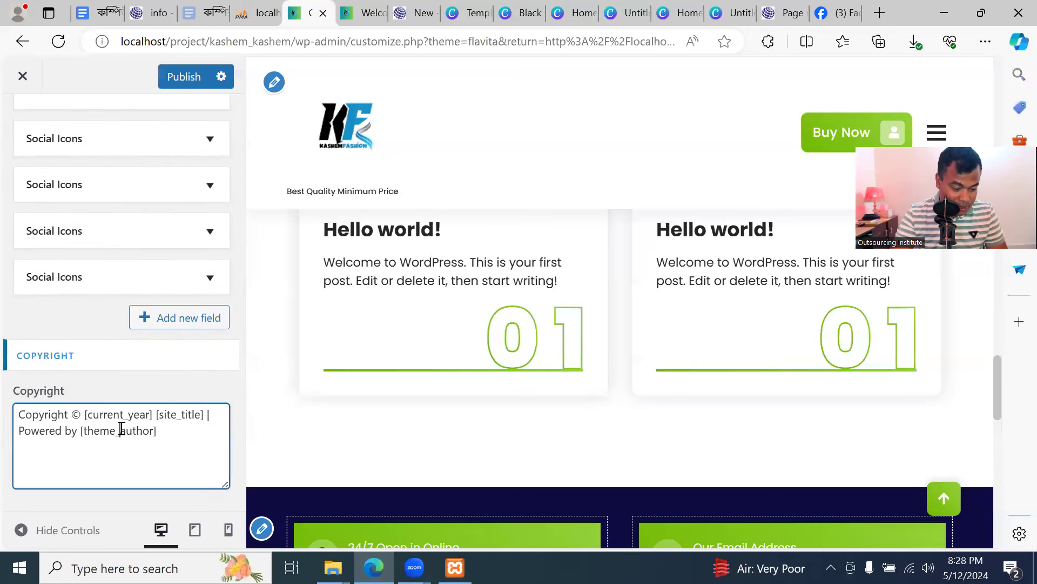
key("ctrl+a")
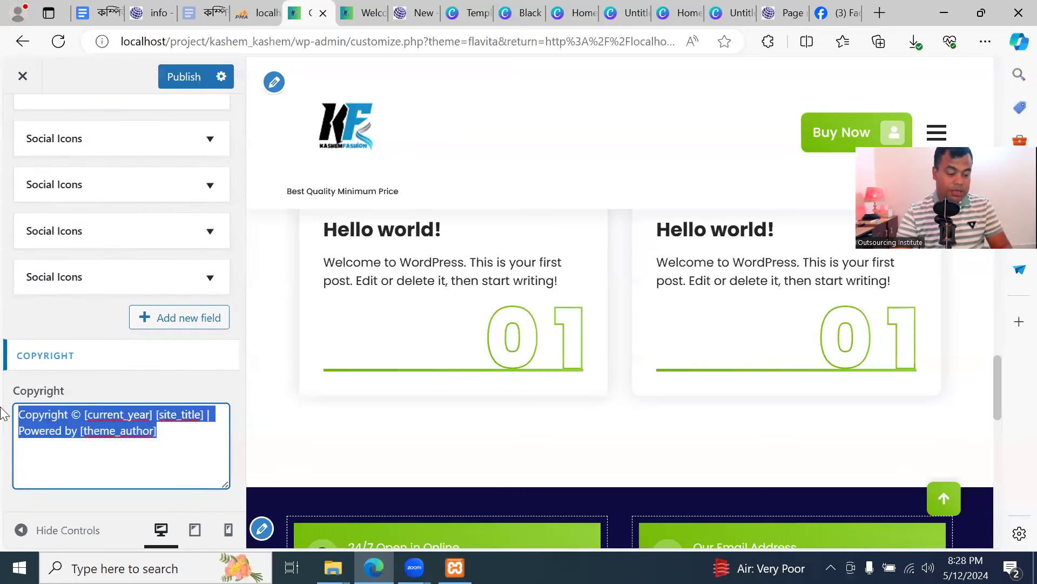
type("All ")
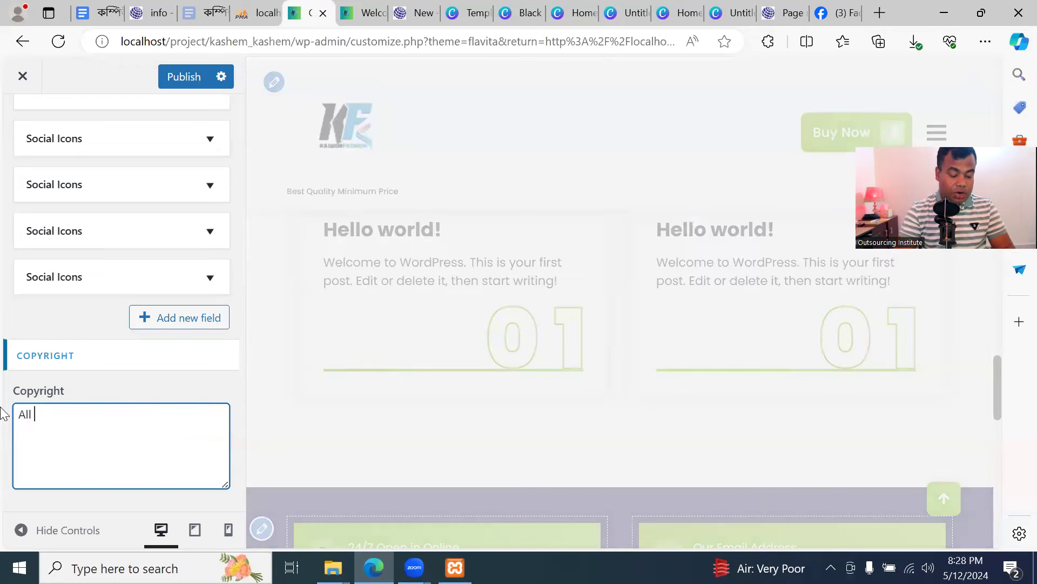
type("Rig")
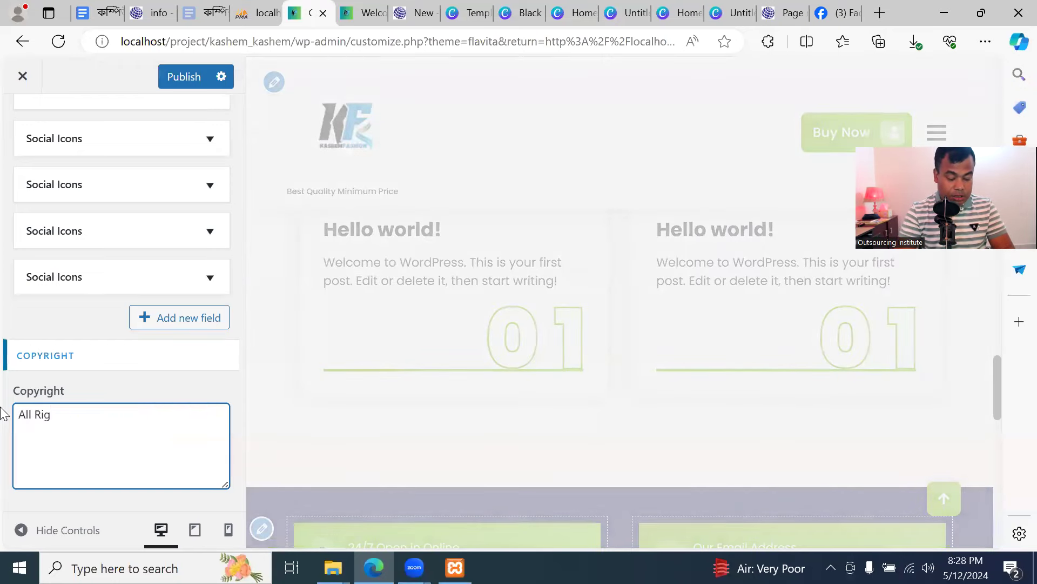
type("hts revers to Ka")
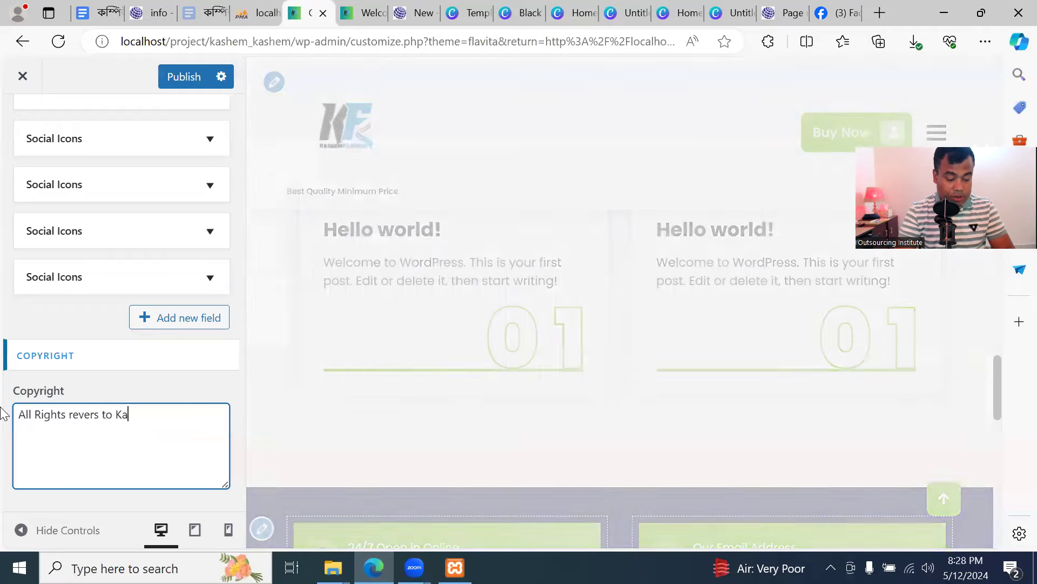
type("shem Fashion")
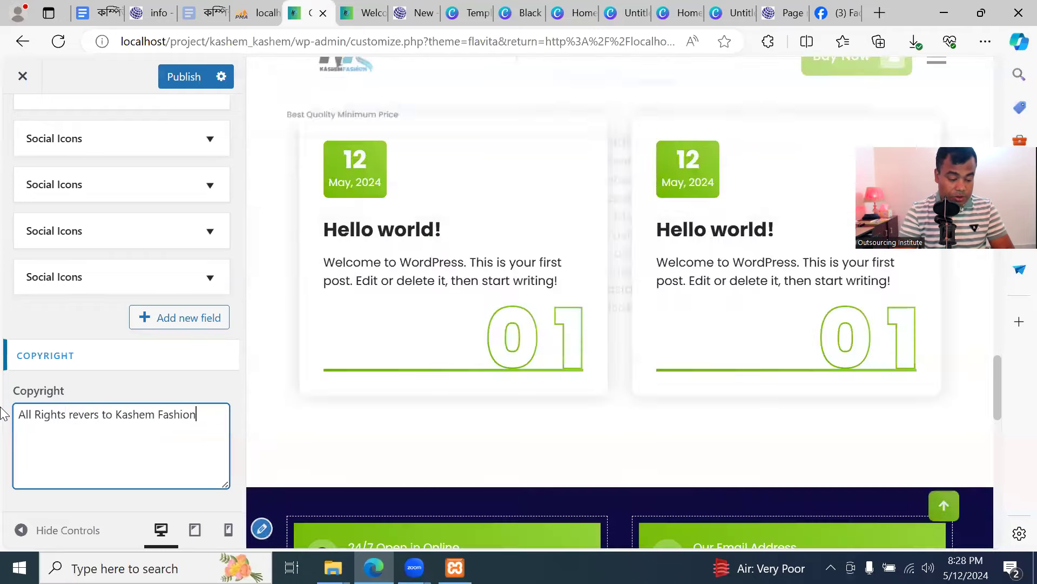
type(" Limited")
left_click(163, 78)
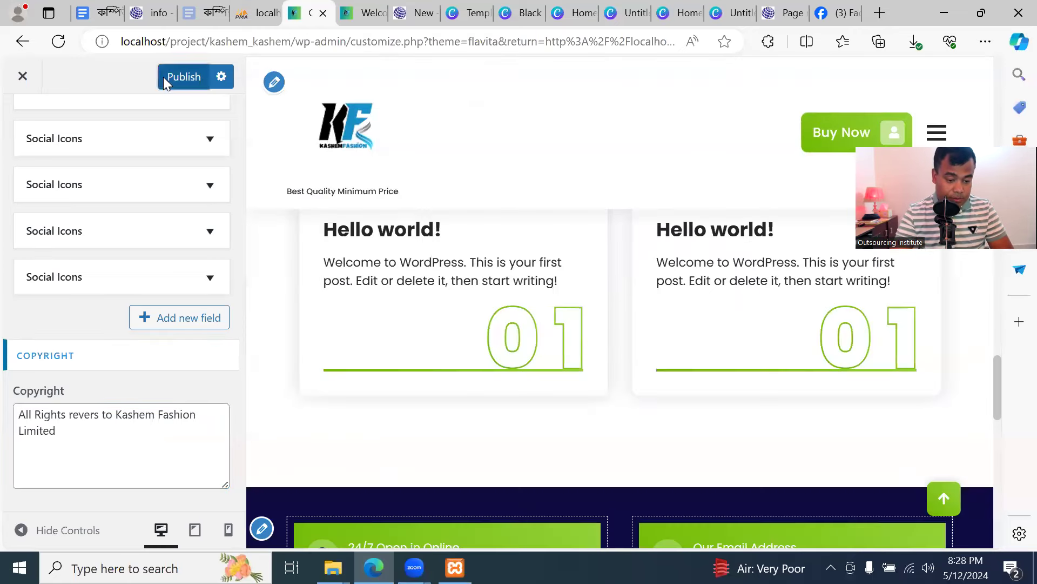
Reload the live site and test that the footer Facebook icon opens the profile
left_click(358, 16)
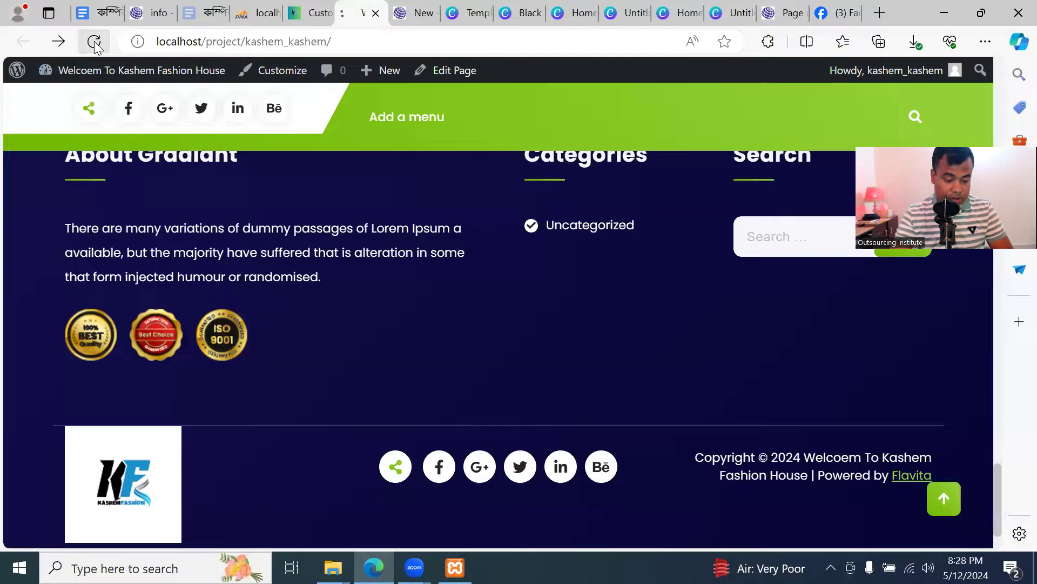
left_click(95, 44)
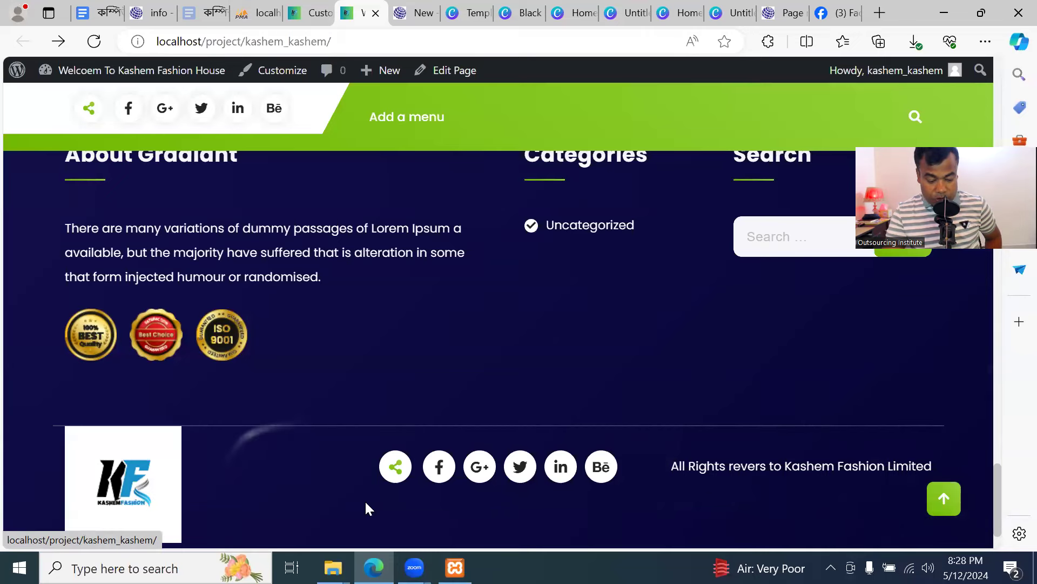
left_click(441, 472)
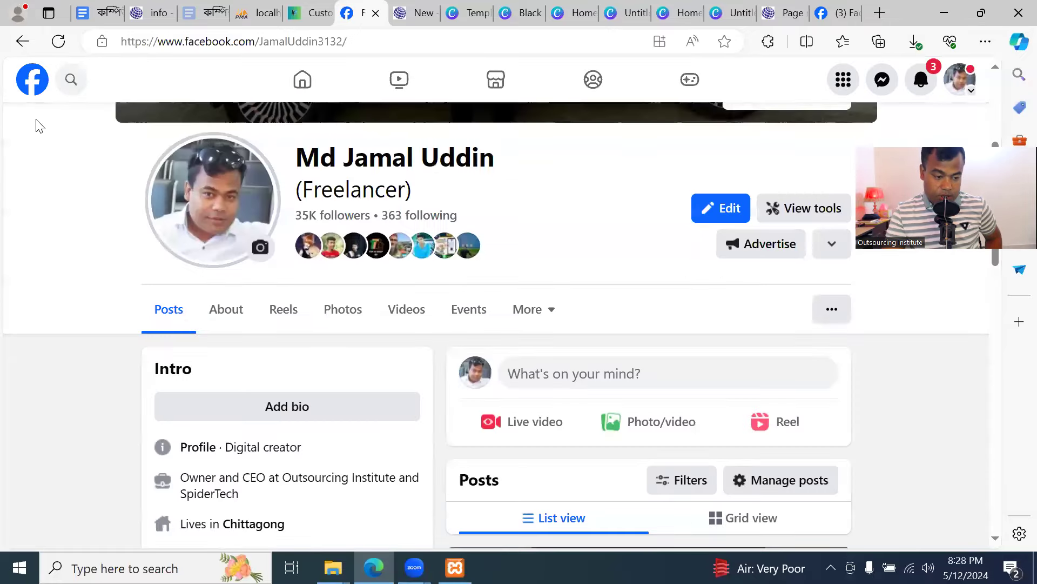
left_click(27, 41)
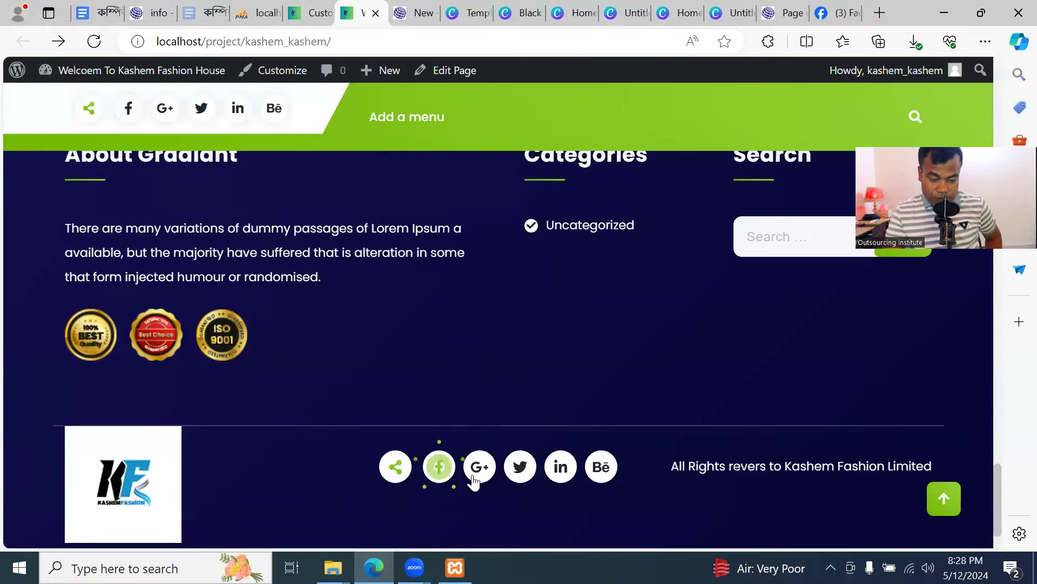
scroll(332, 277, "up", 6)
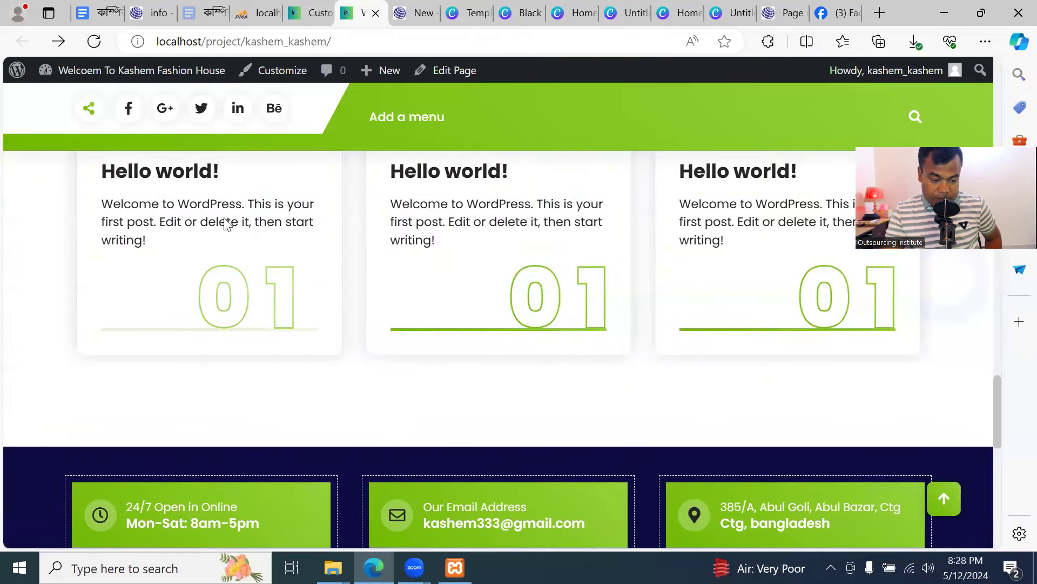
scroll(226, 223, "down", 5)
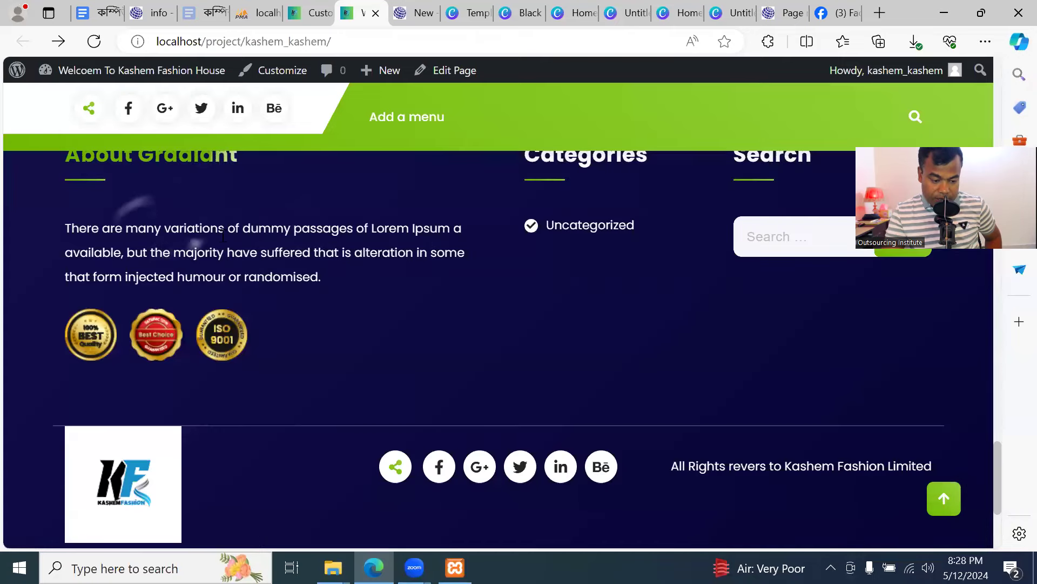
left_click(309, 14)
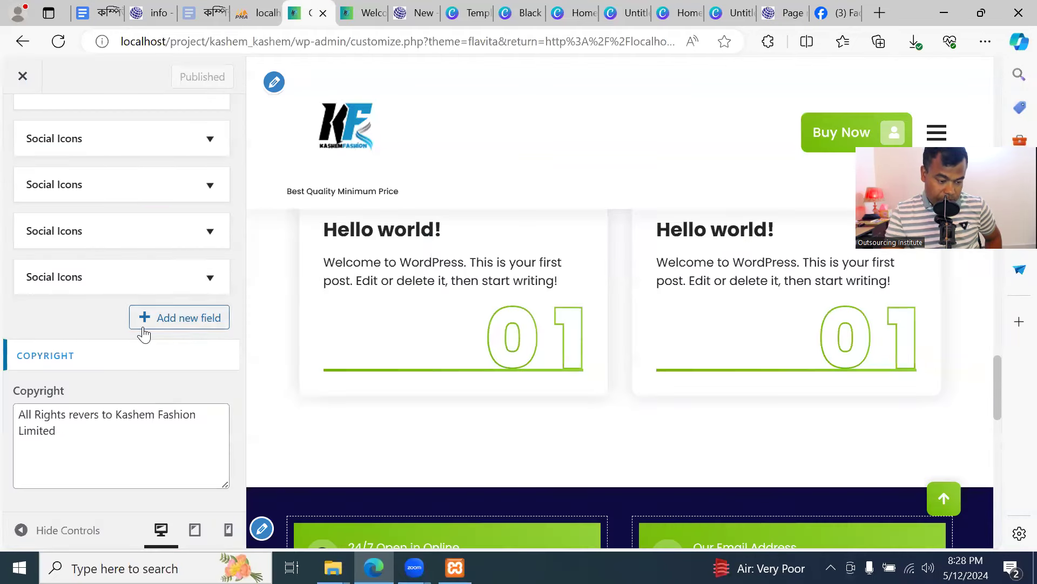
Open the Footer Background settings and compare them against the live site's footer
scroll(136, 212, "up", 4)
scroll(136, 212, "up", 4)
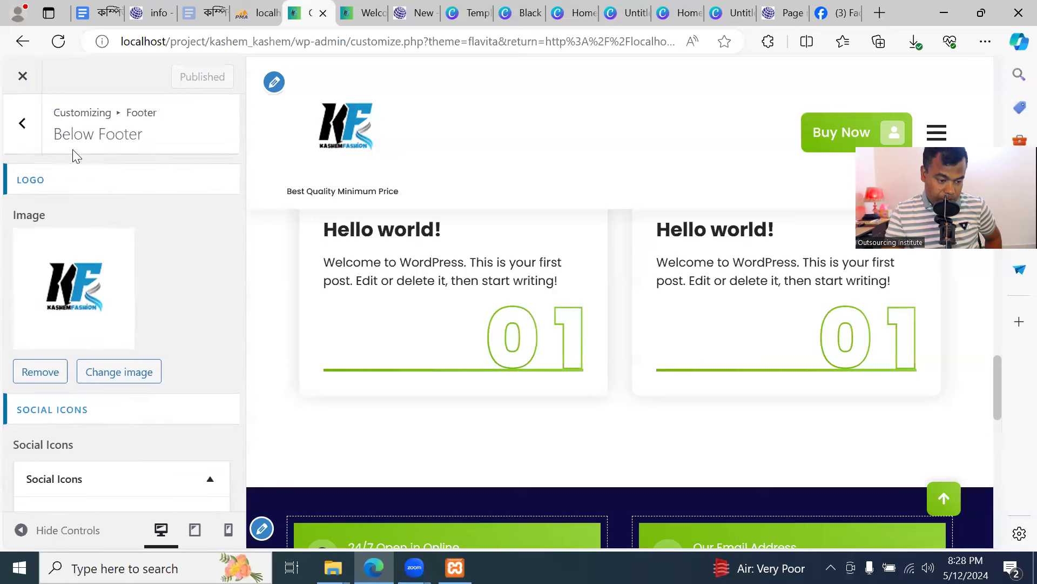
left_click(22, 124)
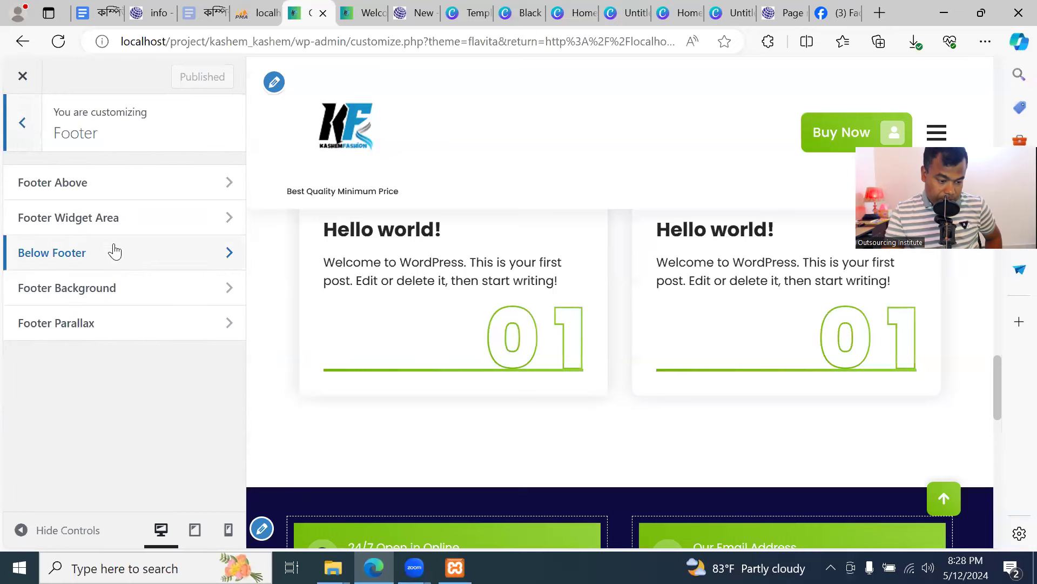
left_click(161, 294)
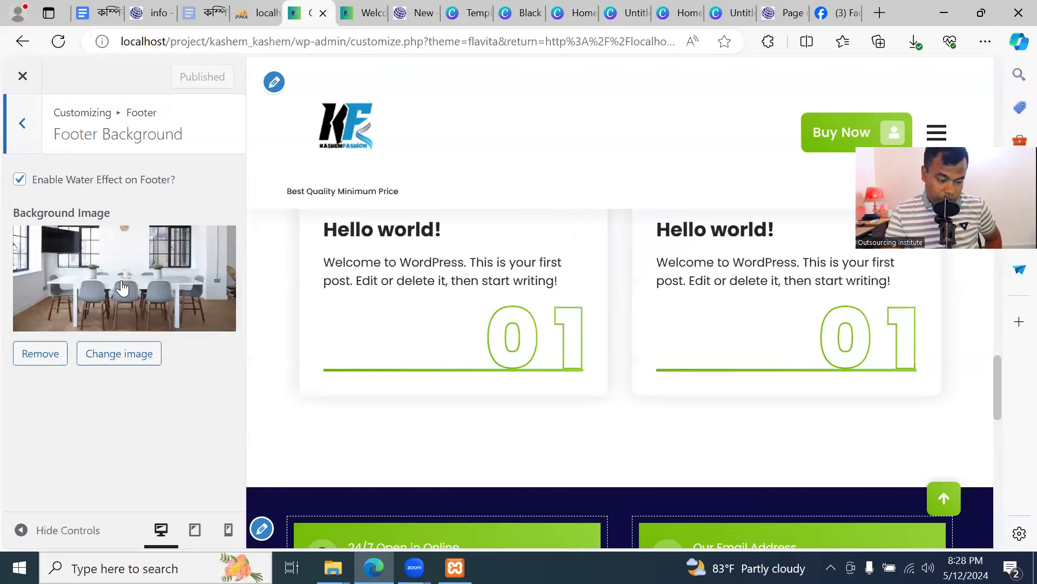
left_click(366, 16)
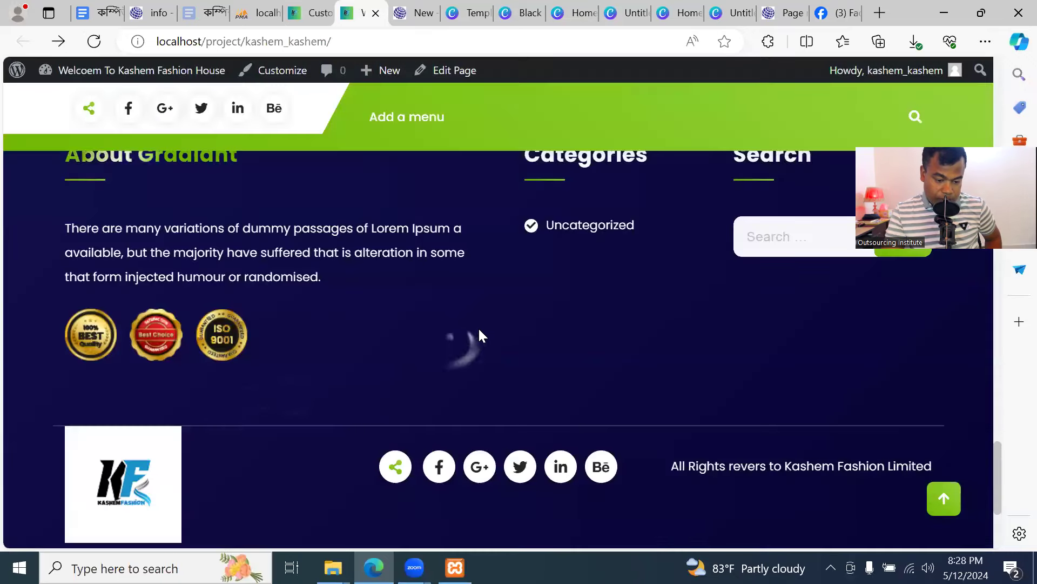
scroll(466, 329, "up", 10)
scroll(466, 327, "up", 9)
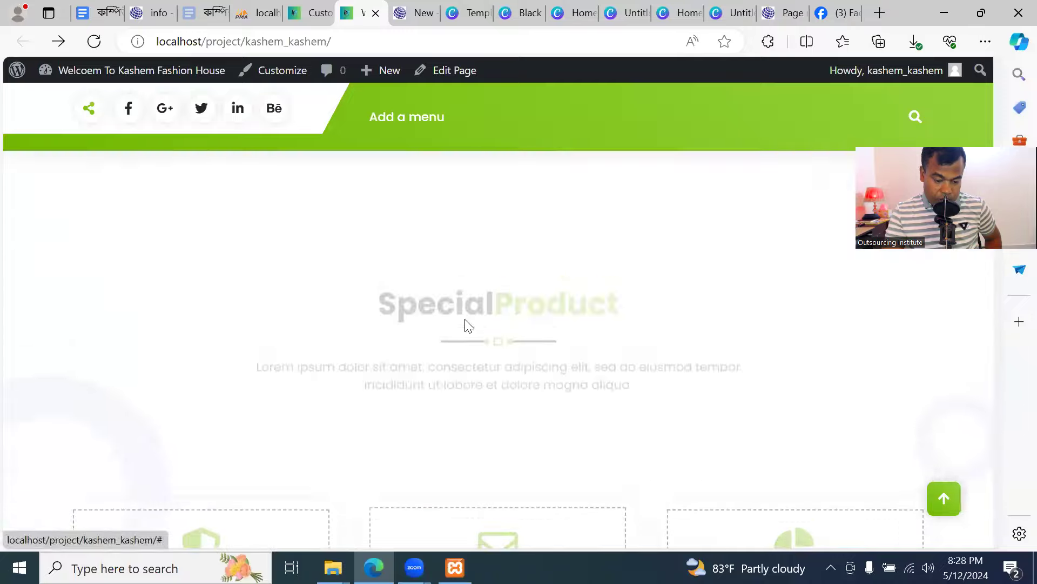
scroll(465, 322, "down", 10)
scroll(470, 335, "up", 4)
scroll(466, 329, "up", 8)
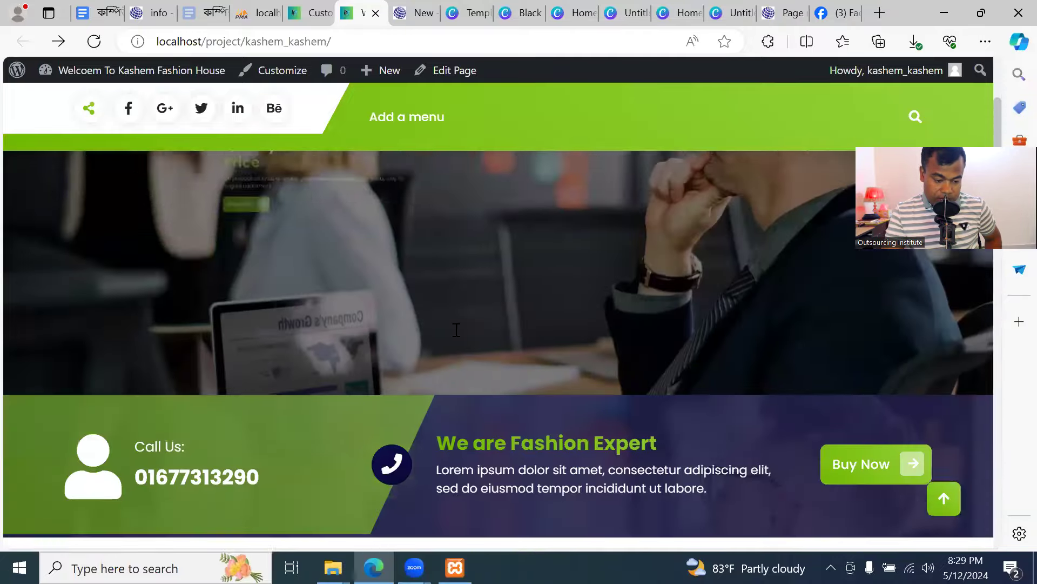
scroll(468, 340, "down", 7)
scroll(472, 345, "down", 15)
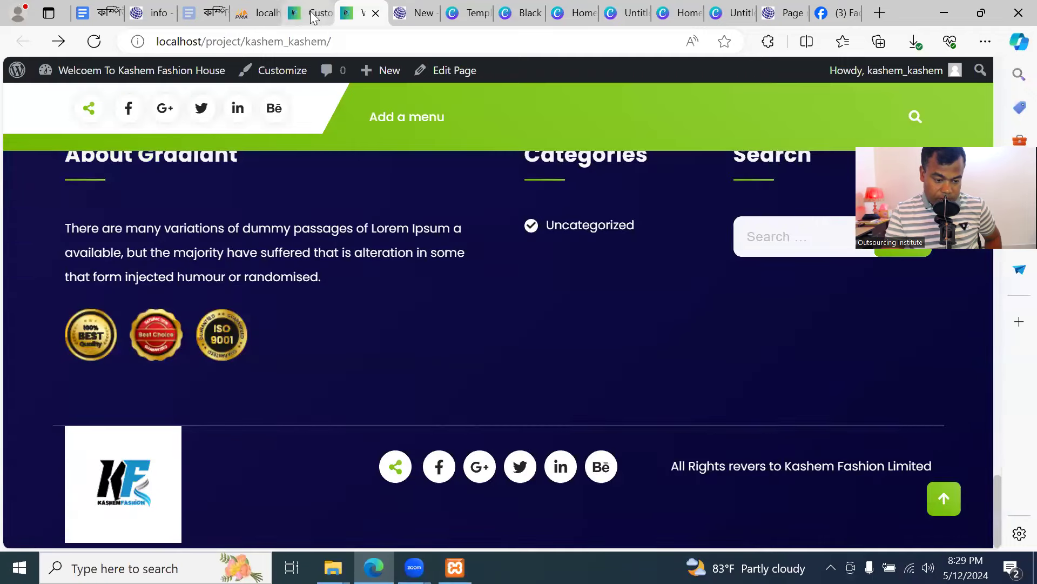
left_click(313, 13)
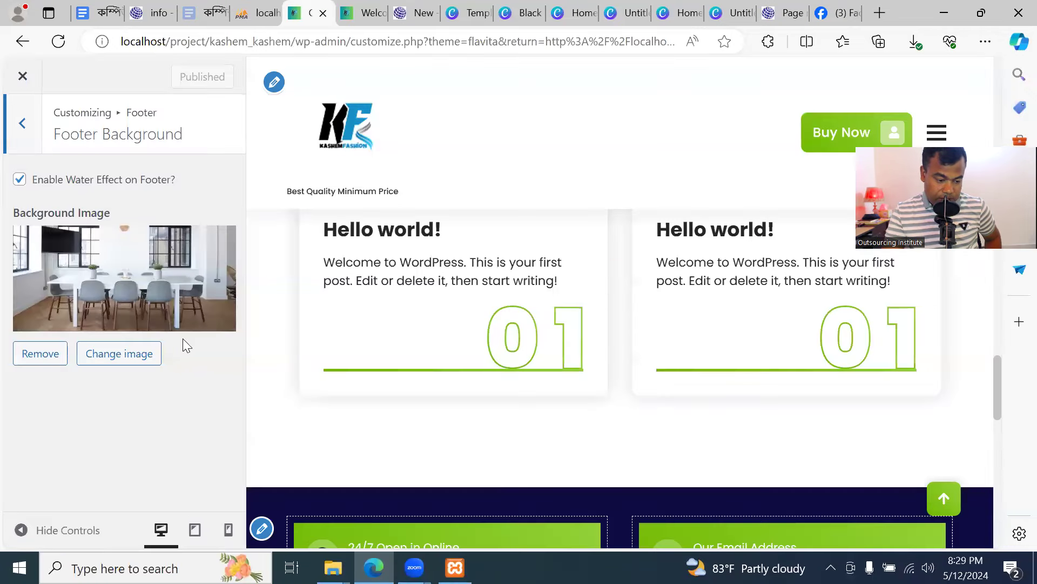
Review Footer Parallax, left enabled at 775, and return to the main Customizer list
left_click(22, 123)
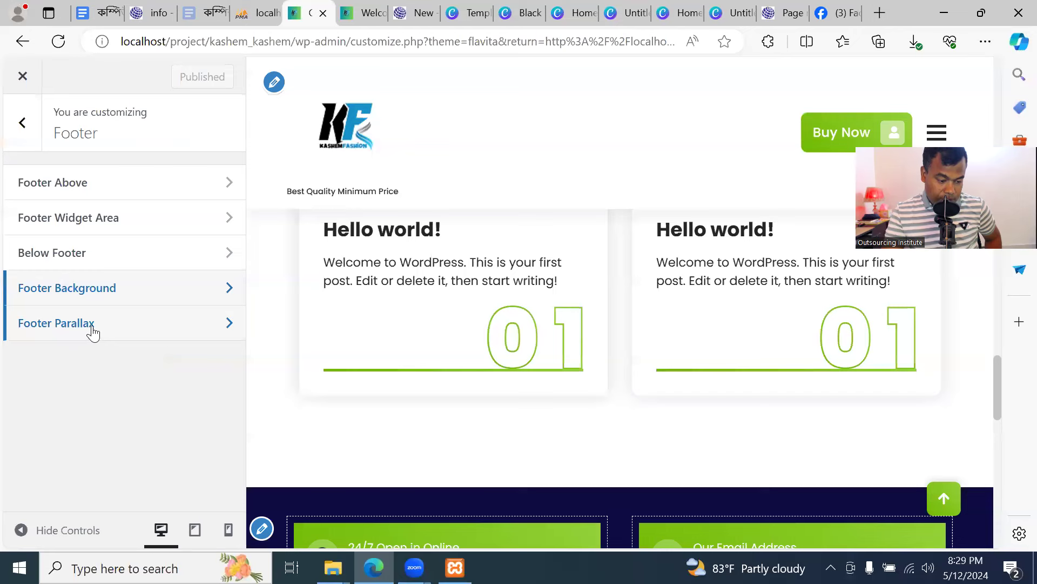
left_click(93, 324)
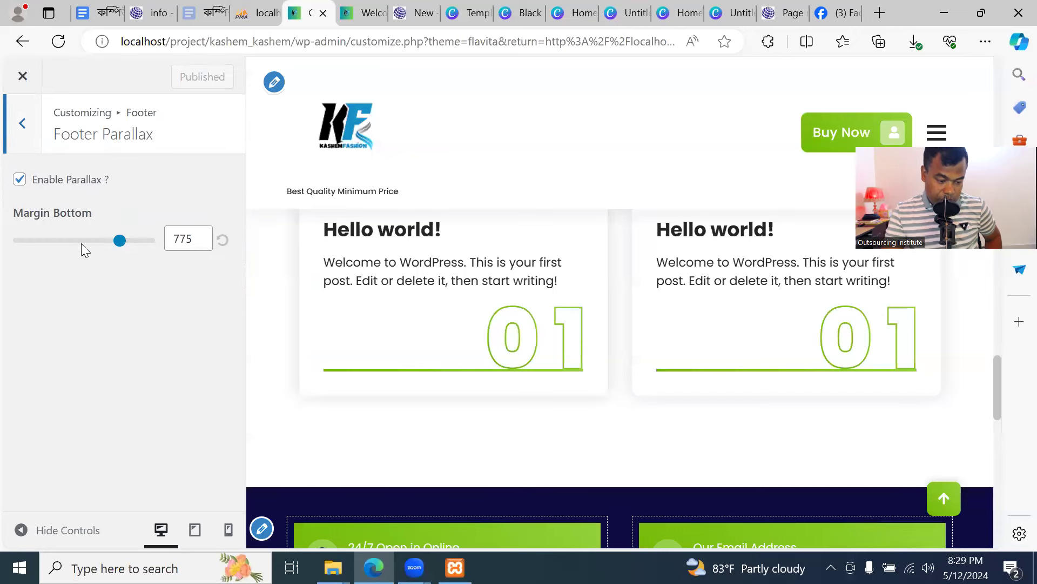
left_click(23, 124)
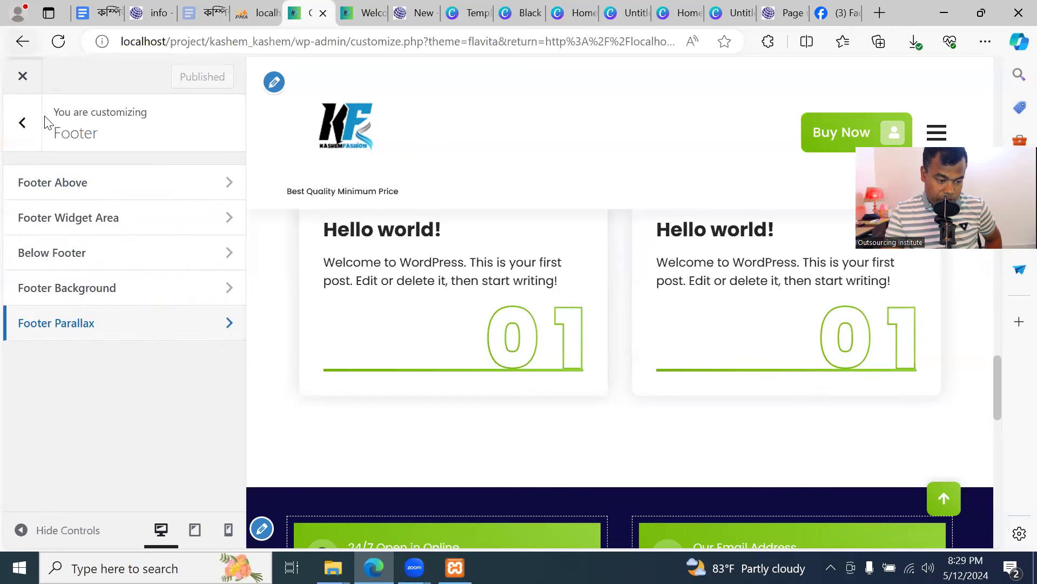
left_click(27, 122)
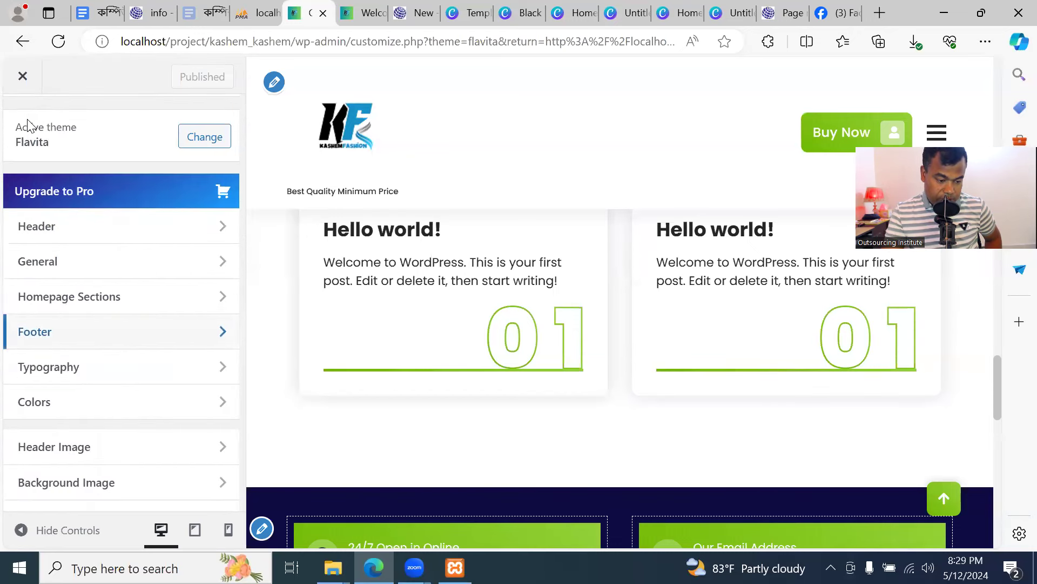
Open Typography > Body Typography and look at the current text on the live site
left_click(100, 368)
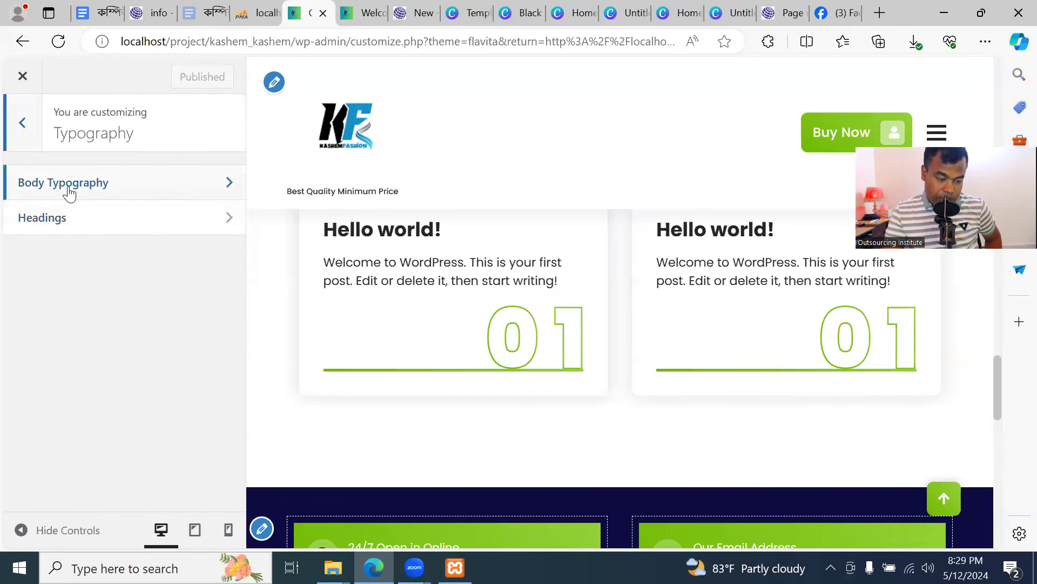
left_click(176, 193)
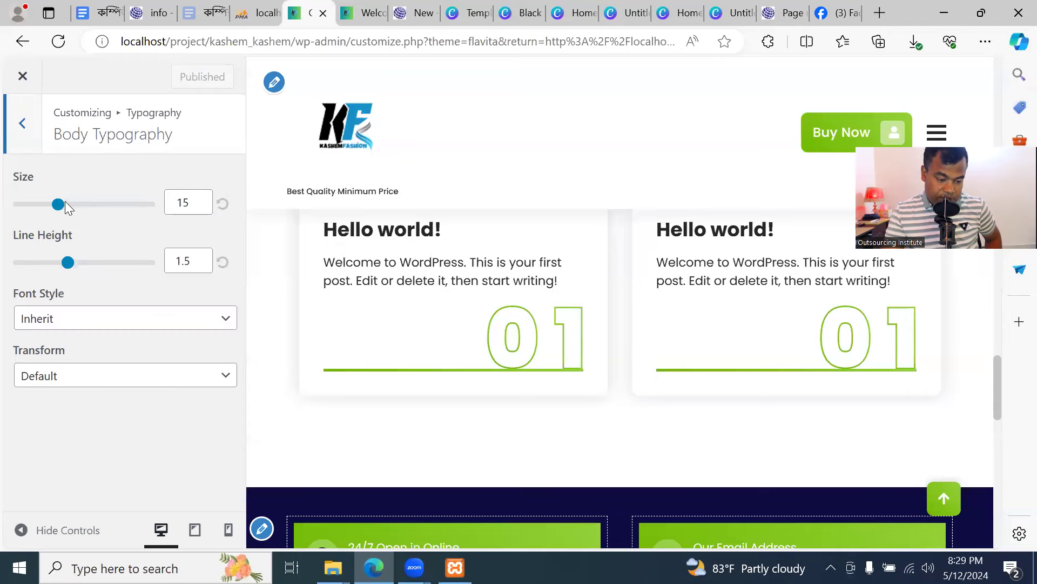
left_click(360, 14)
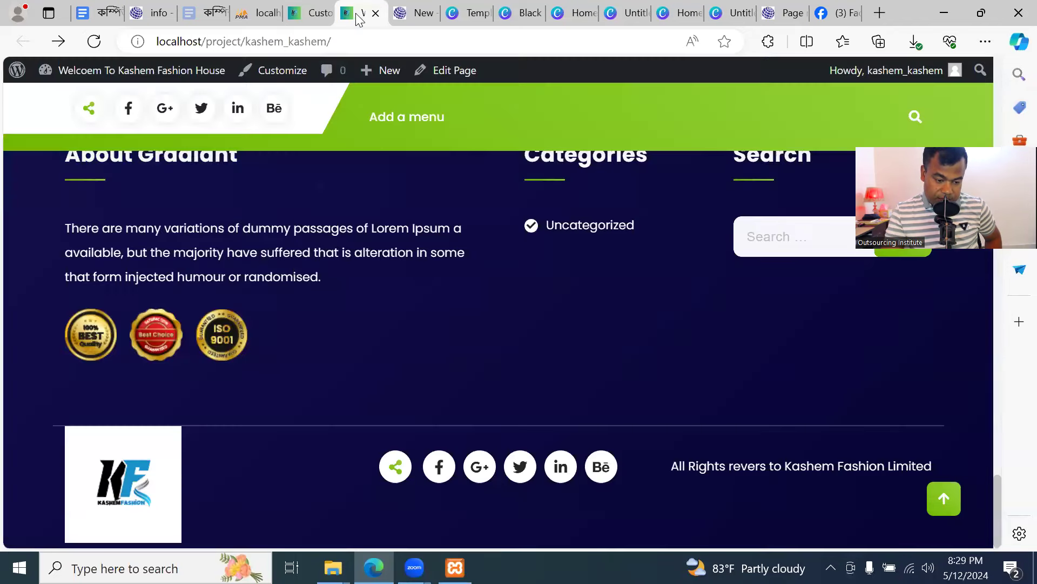
scroll(307, 247, "up", 20)
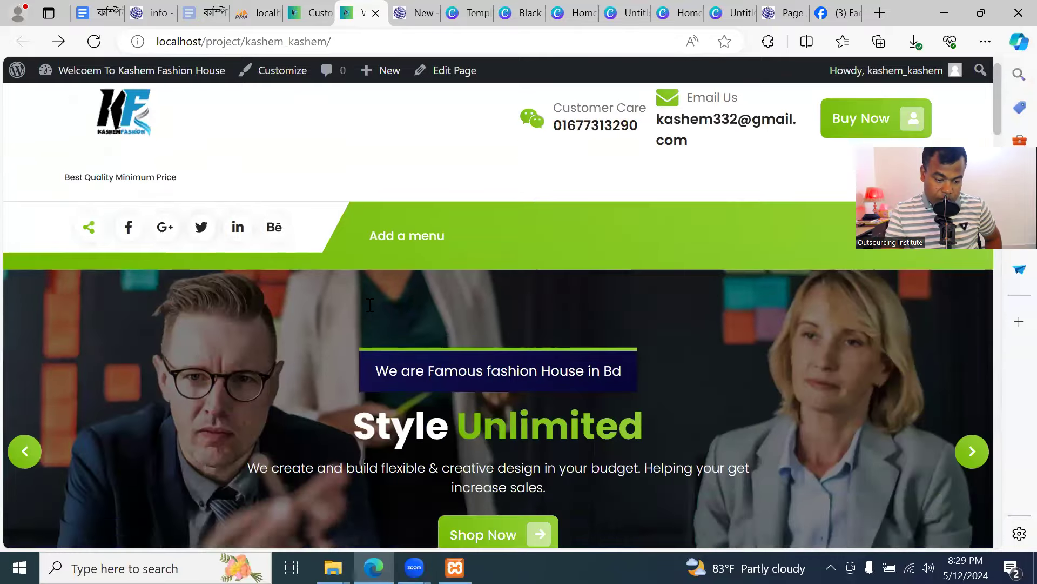
scroll(373, 301, "down", 10)
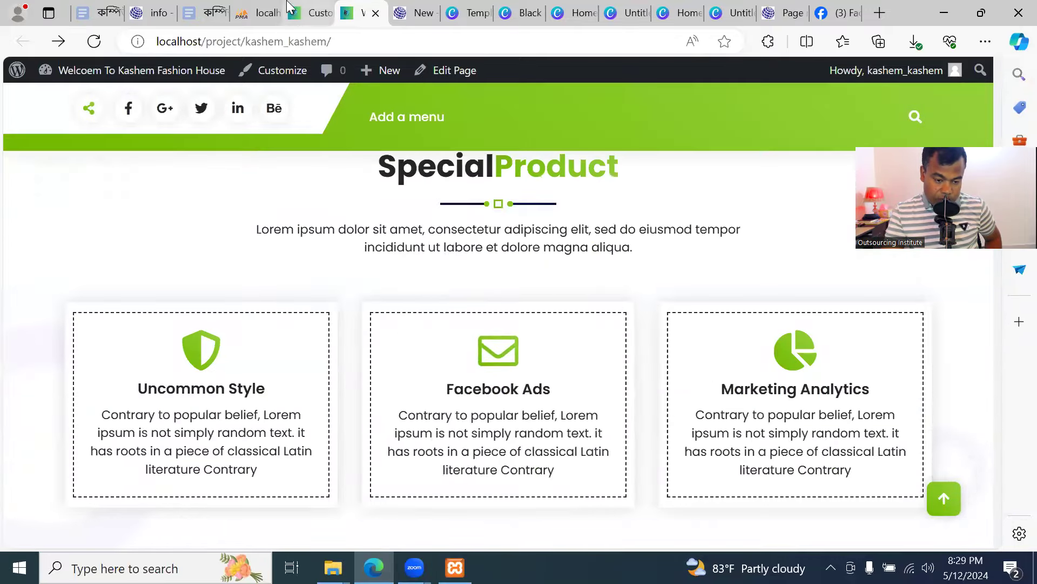
left_click(311, 16)
Publish body text size 32, view it on the reloaded site, then set size back to 15
left_click_drag(60, 206, 102, 207)
left_click(183, 77)
key("ctrl+Tab")
left_click(98, 45)
scroll(517, 312, "down", 6)
scroll(517, 309, "up", 16)
scroll(507, 318, "down", 8)
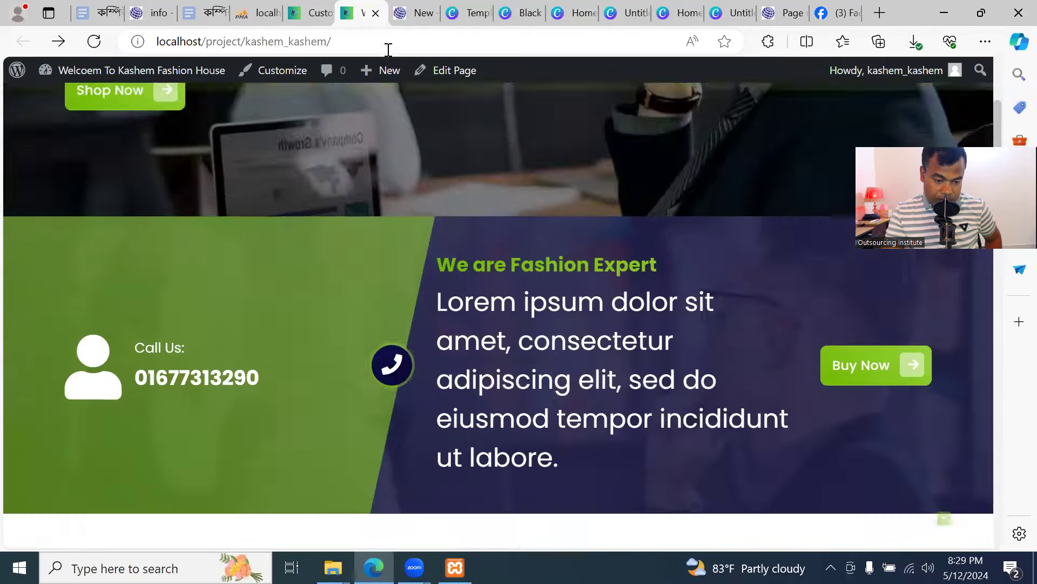
left_click(297, 20)
left_click_drag(102, 206, 58, 205)
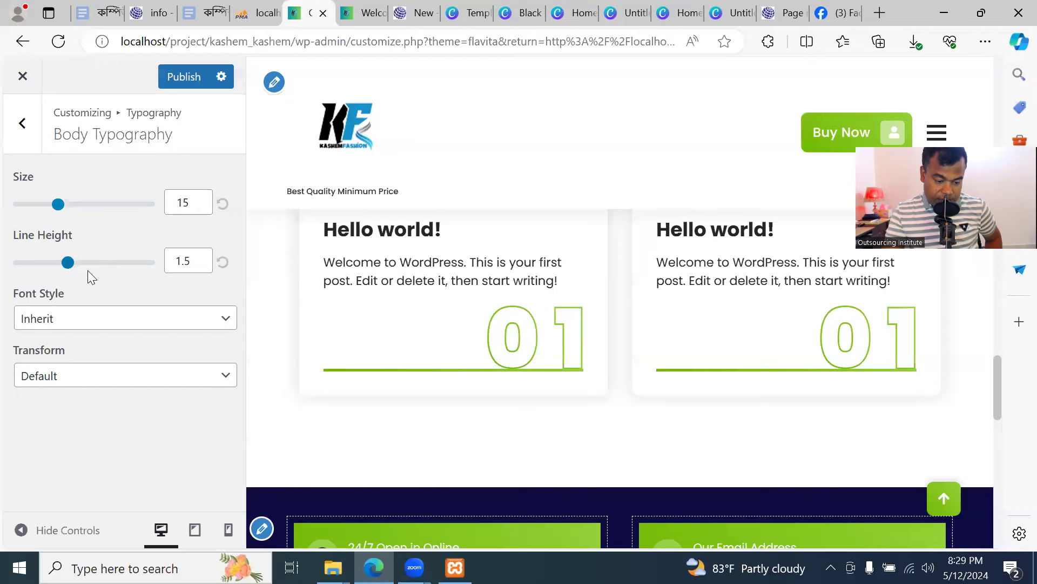
Try body line height 3.4 and italic font style, then reset the style to Inherit
mouse_move(67, 265)
left_mouse_down()
mouse_move(139, 271)
mouse_move(56, 270)
mouse_move(68, 272)
left_mouse_up()
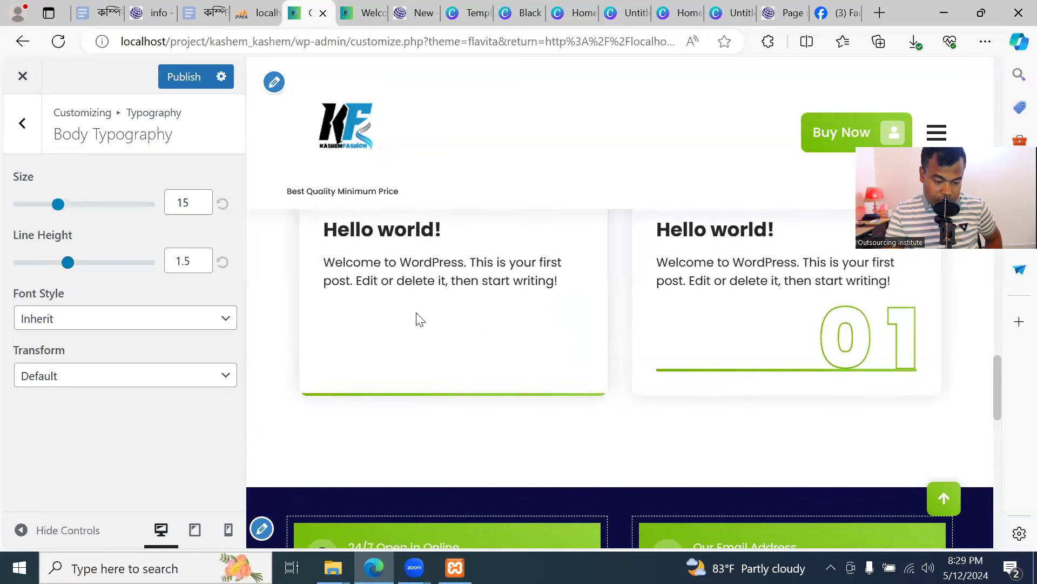
left_click(161, 341)
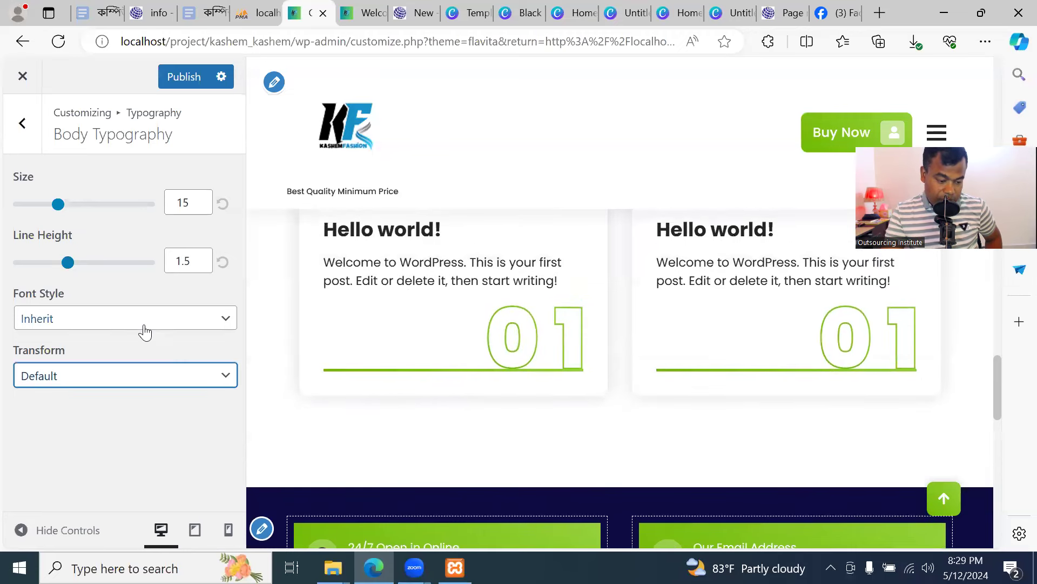
left_click(161, 324)
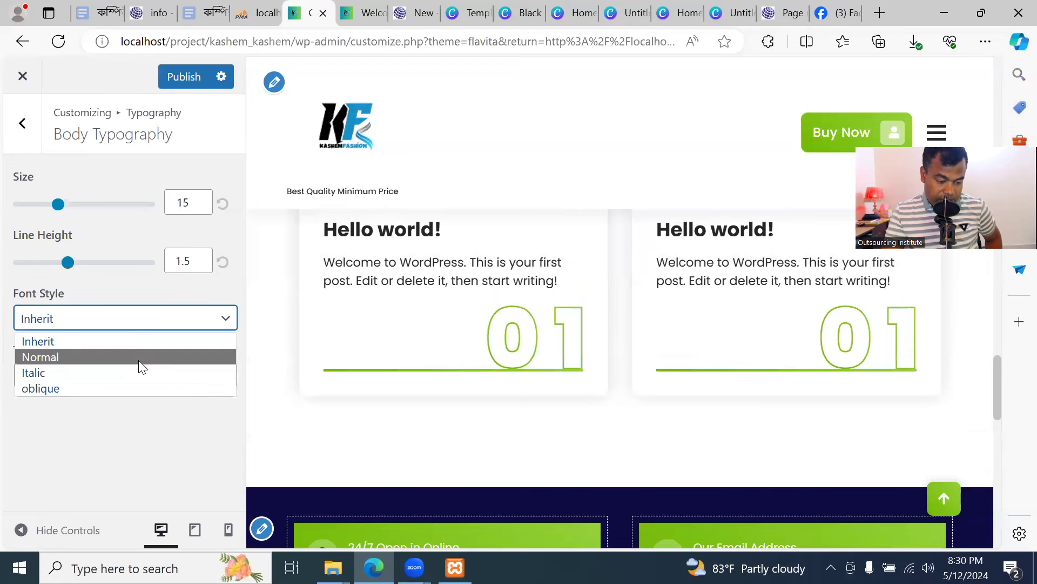
left_click(134, 373)
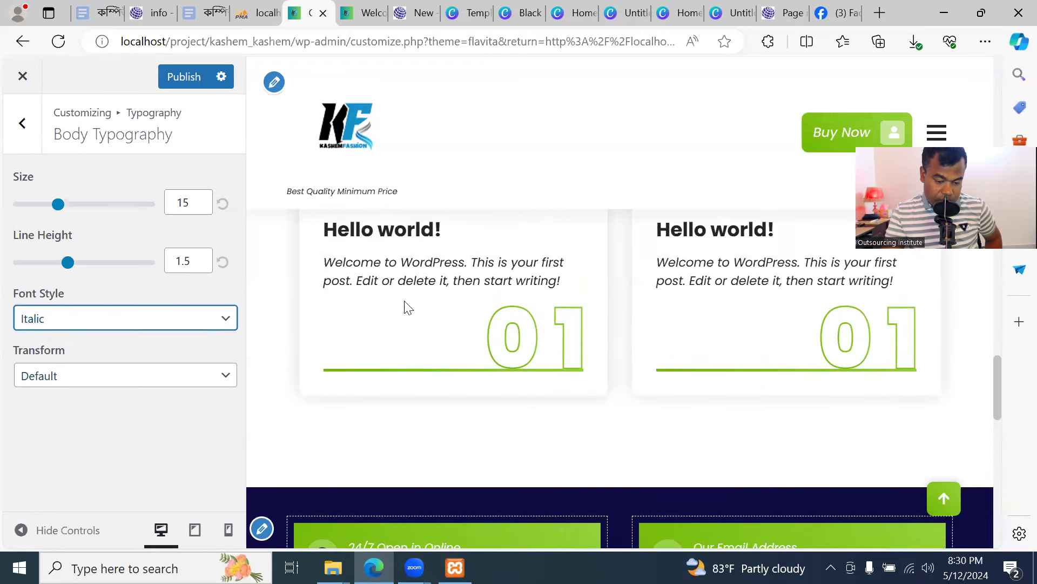
left_click(186, 325)
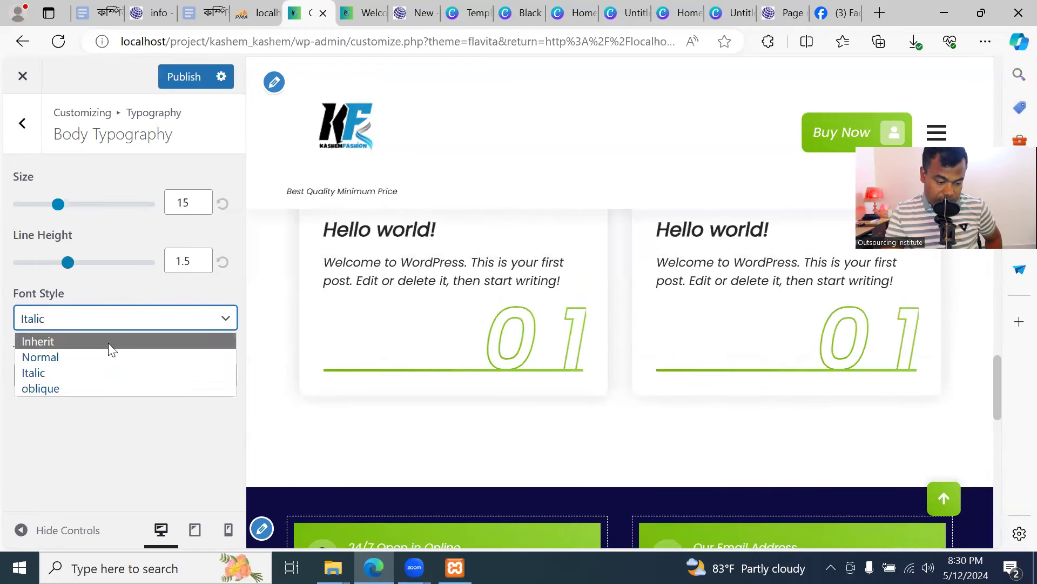
left_click(108, 343)
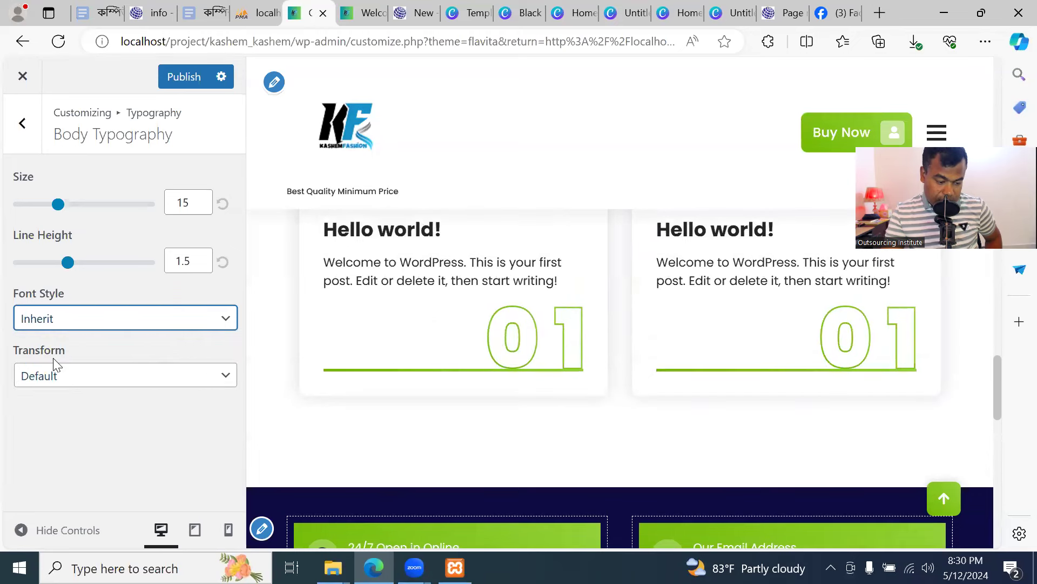
Try Uppercase and Lowercase transforms, settle on Capitalize, and publish it
left_click(162, 380)
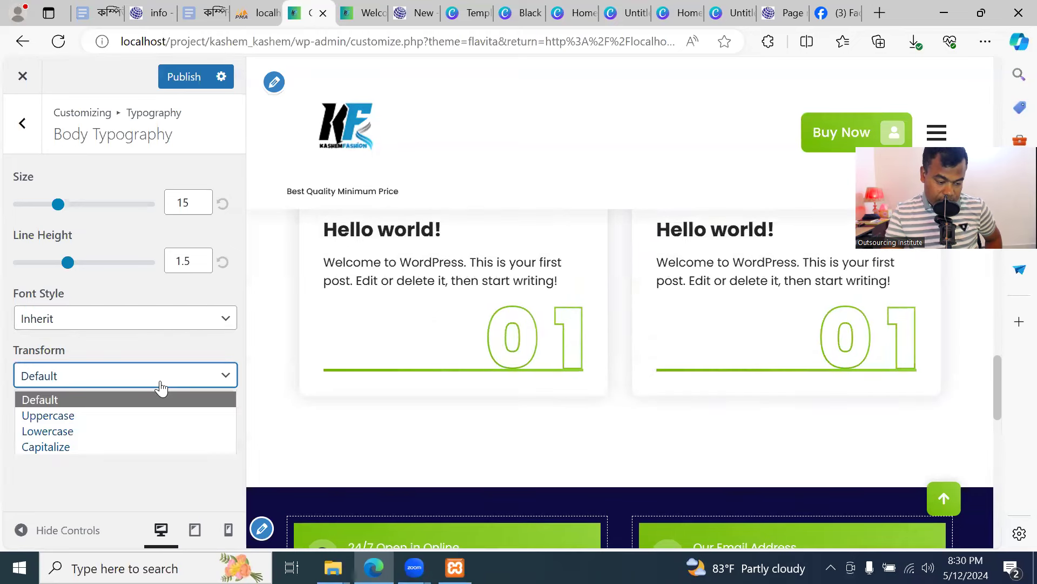
left_click(140, 417)
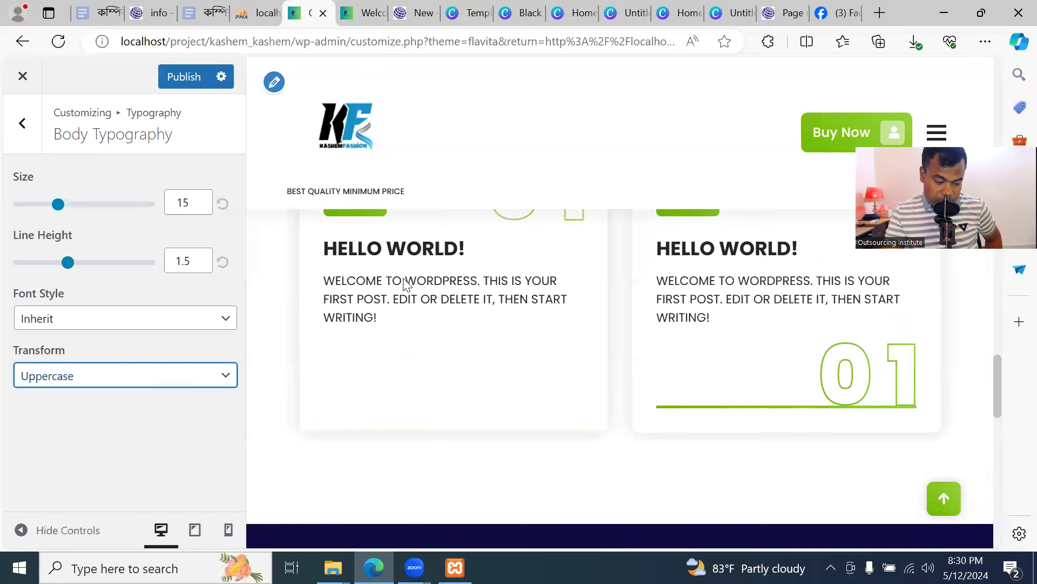
left_click(192, 370)
left_click(100, 428)
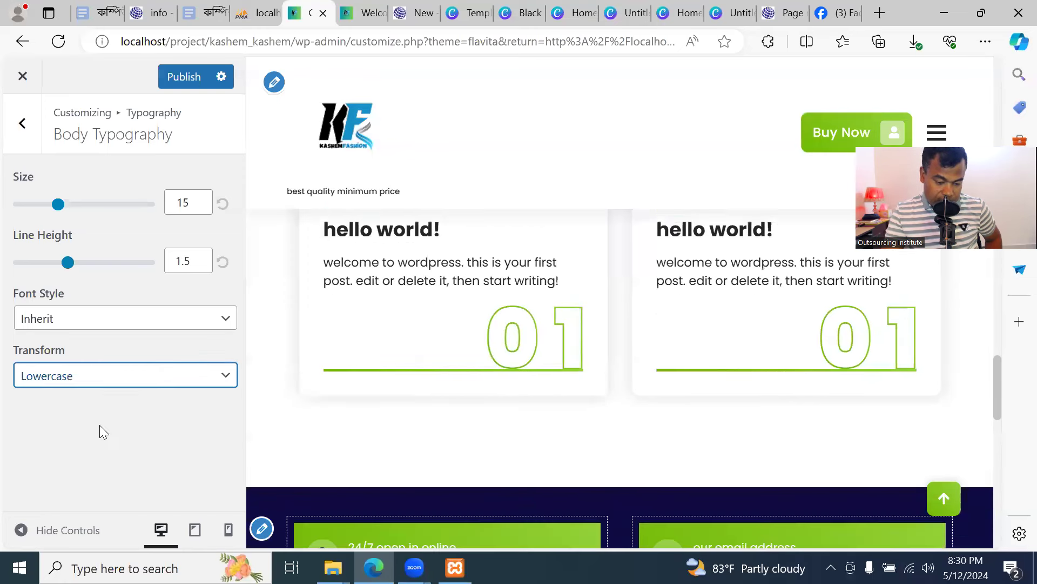
left_click(186, 377)
left_click(152, 447)
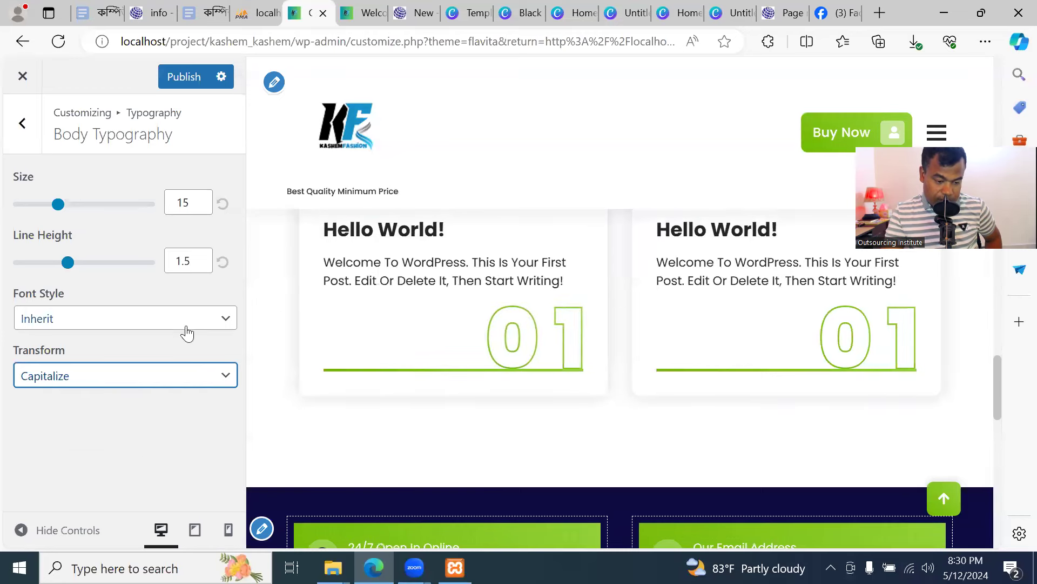
left_click(182, 78)
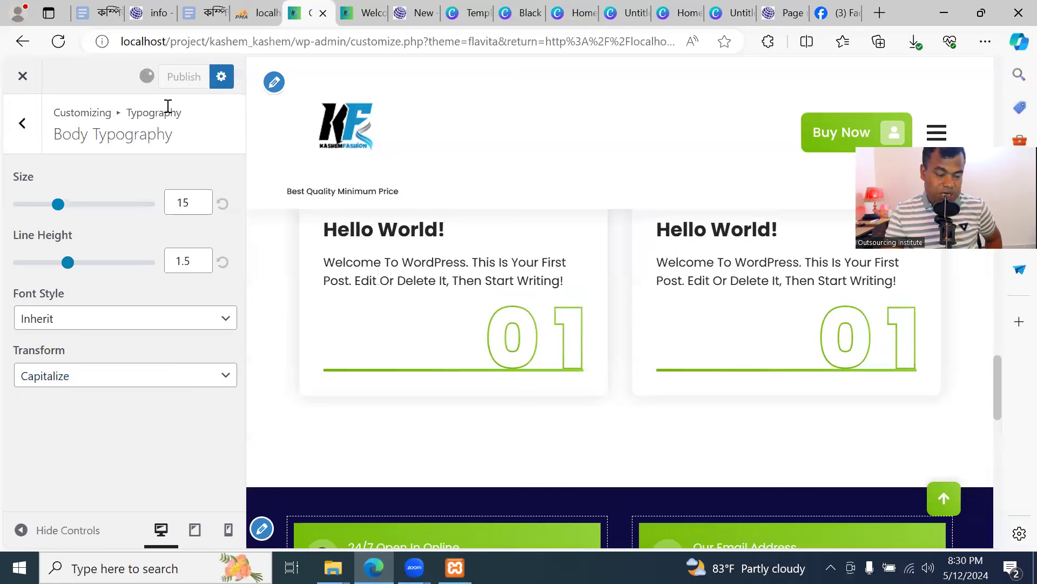
left_click(22, 124)
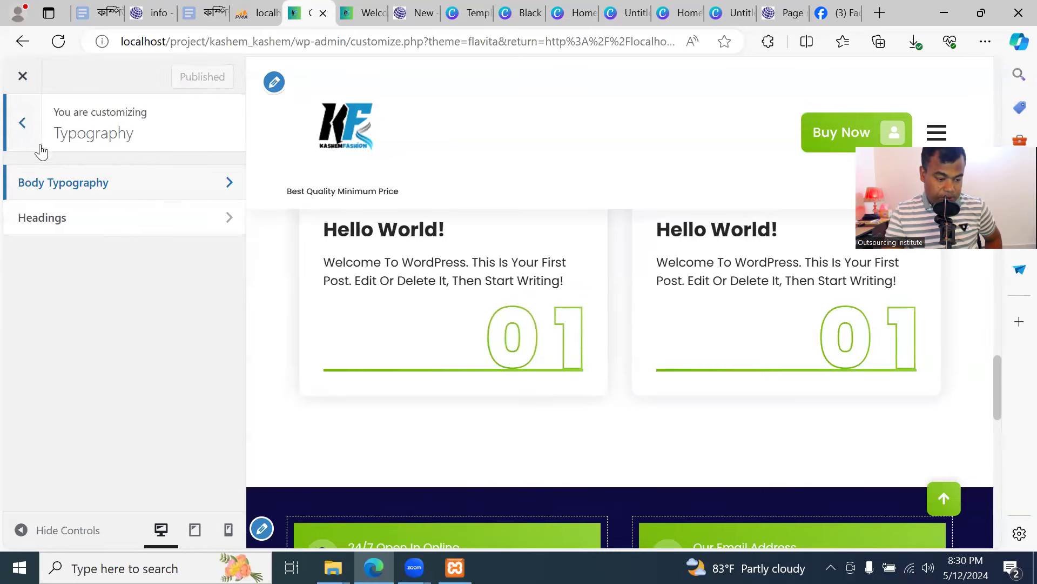
Glance at the site Colors settings and return to the main Customizer list
left_click(24, 127)
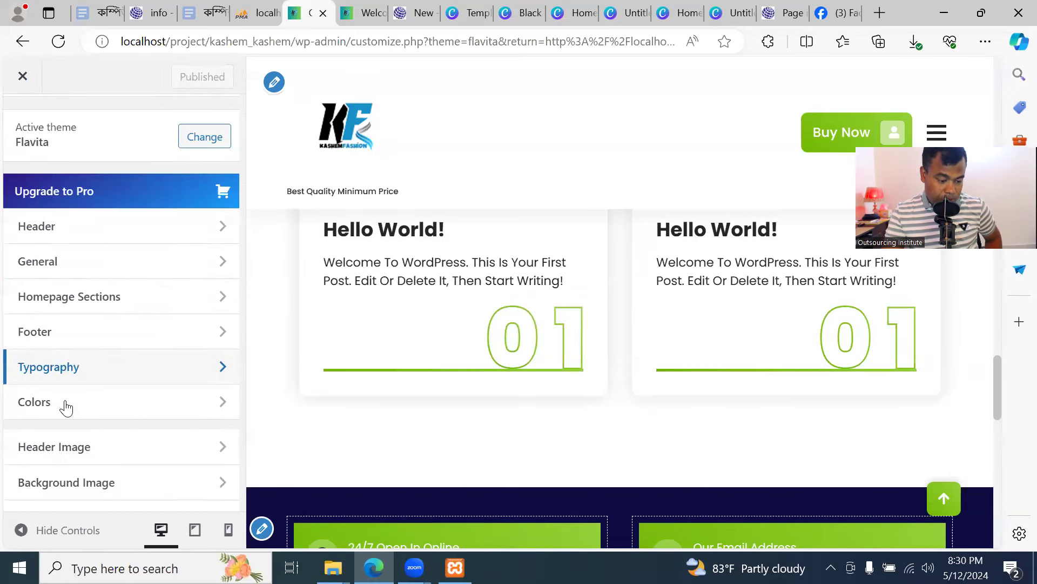
left_click(66, 406)
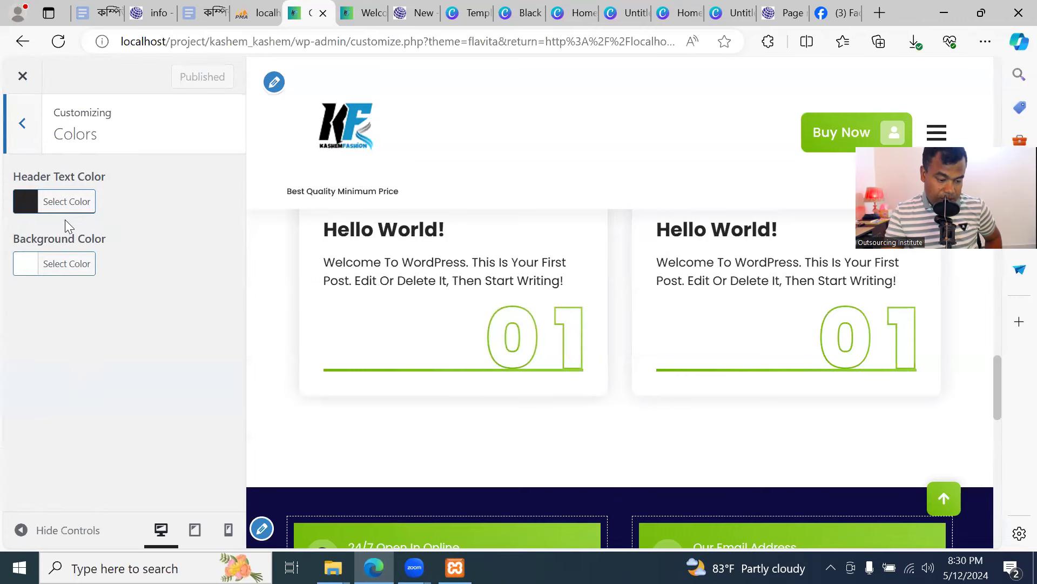
left_click(30, 131)
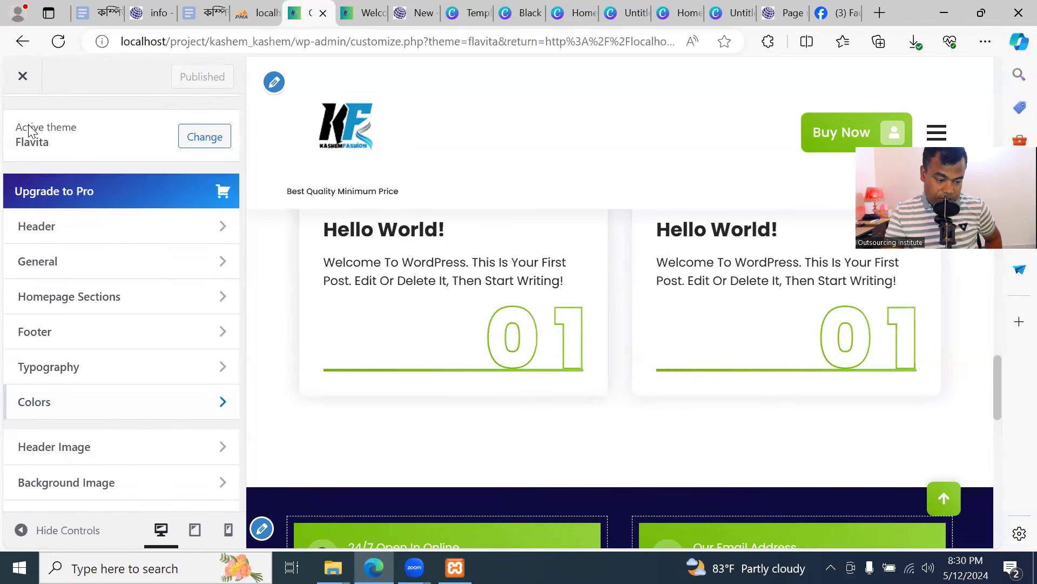
Note Header Image's recommended 2000 × 200 size without choosing an image, then go to Canva
scroll(93, 424, "down", 1)
left_click(158, 383)
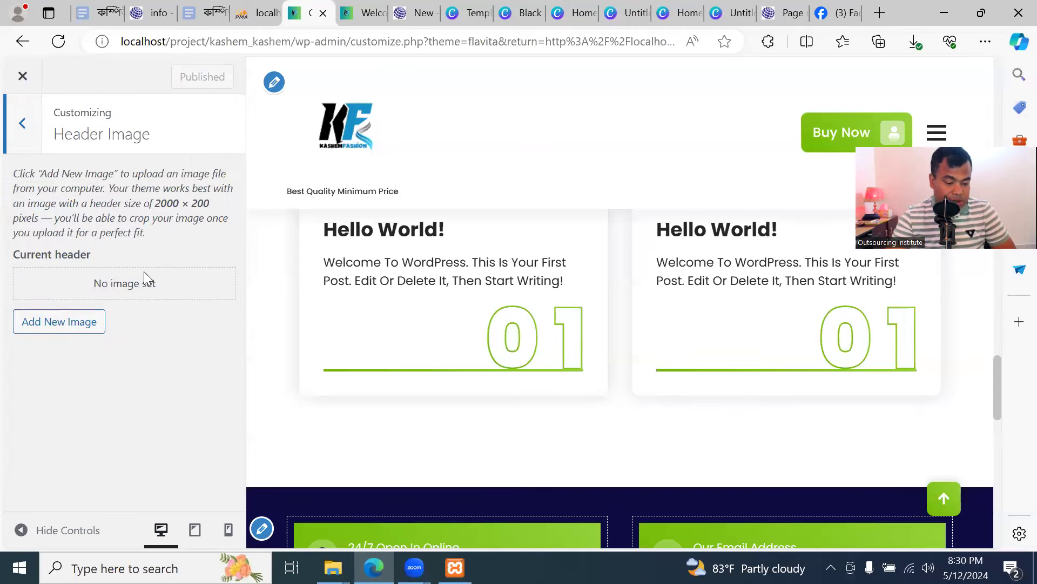
scroll(456, 311, "up", 10)
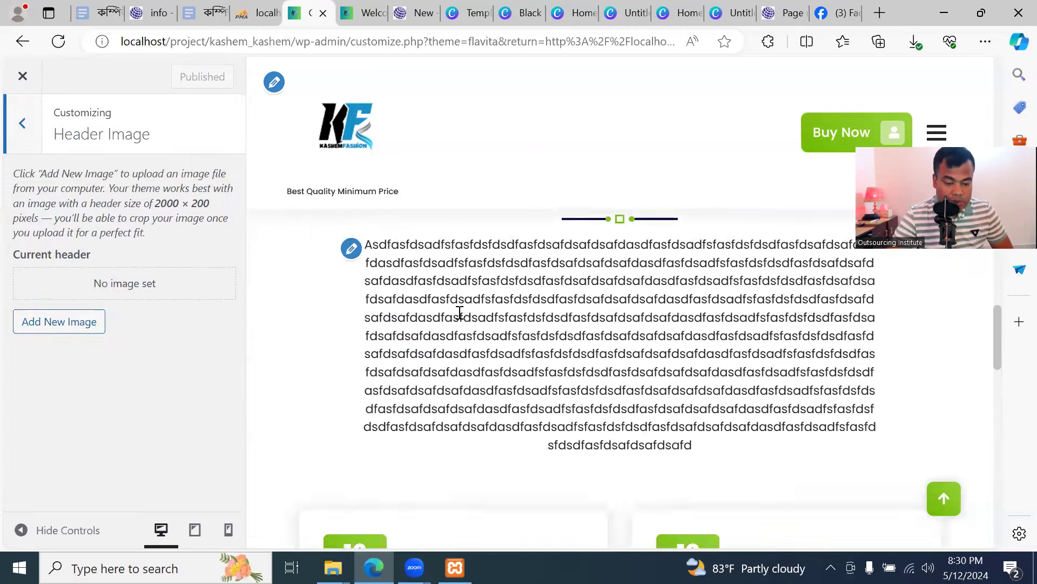
scroll(456, 310, "up", 2)
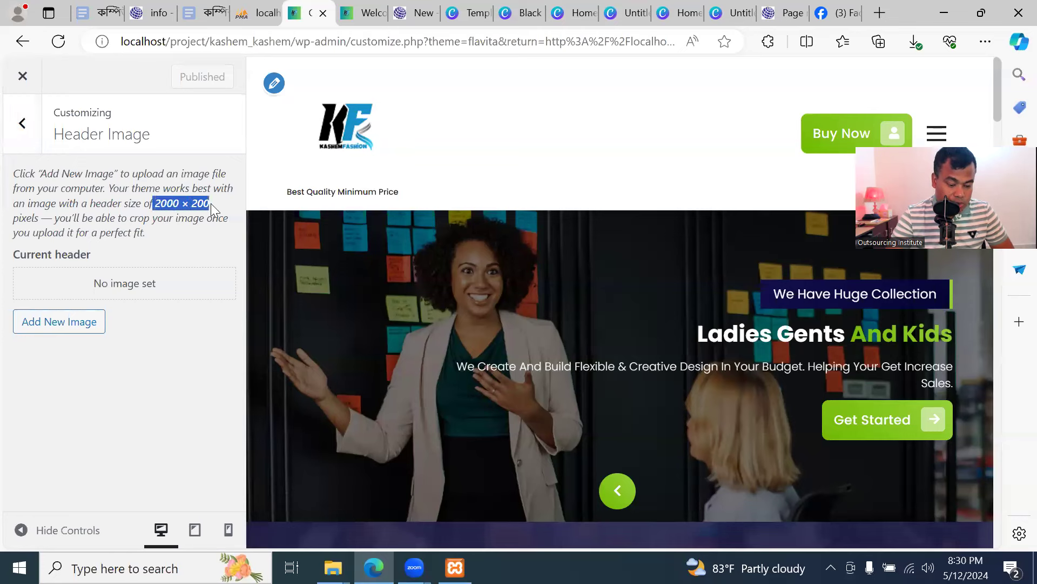
left_click(176, 202)
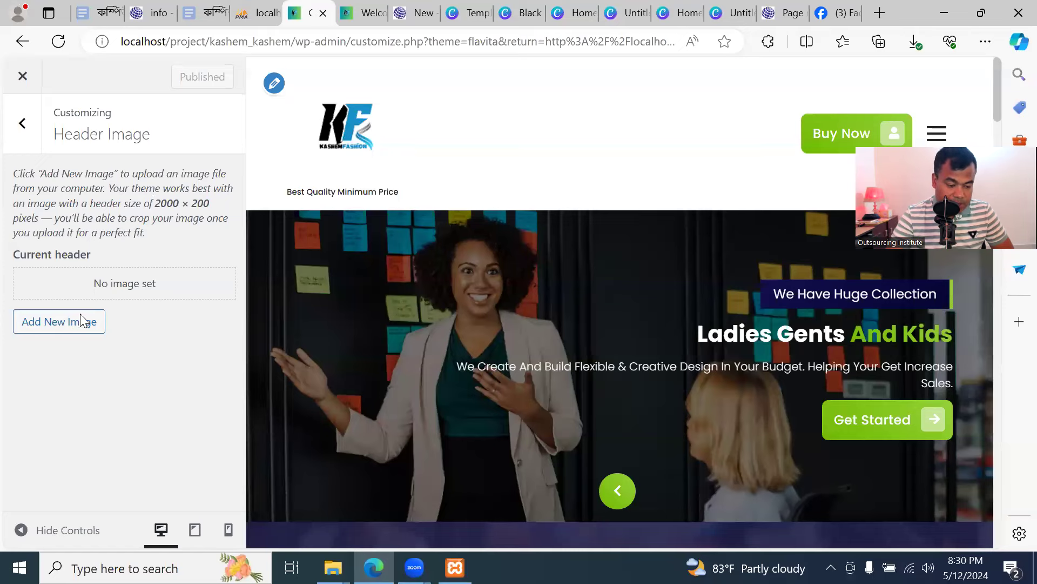
left_click(62, 324)
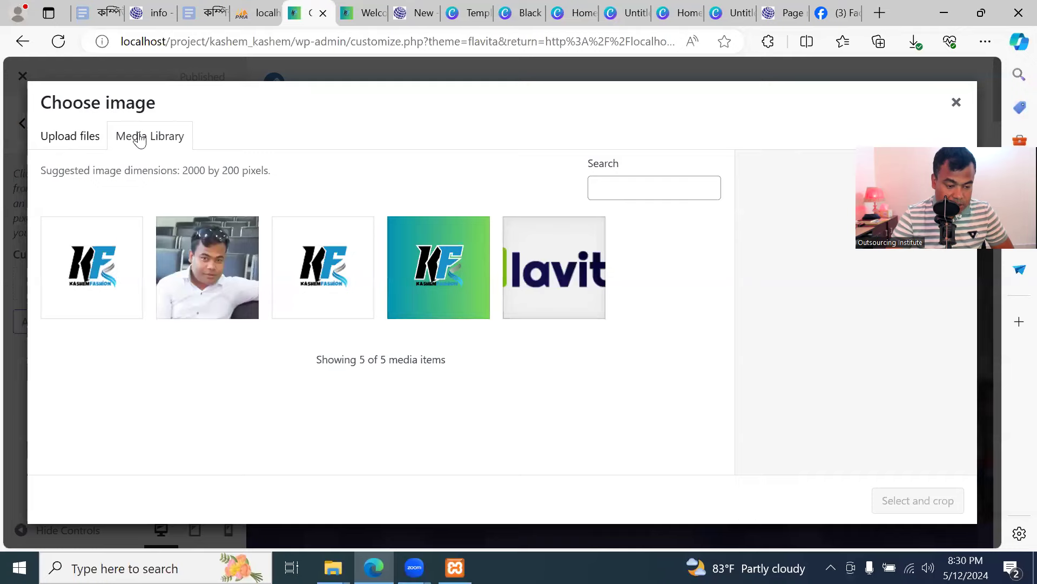
left_click(956, 103)
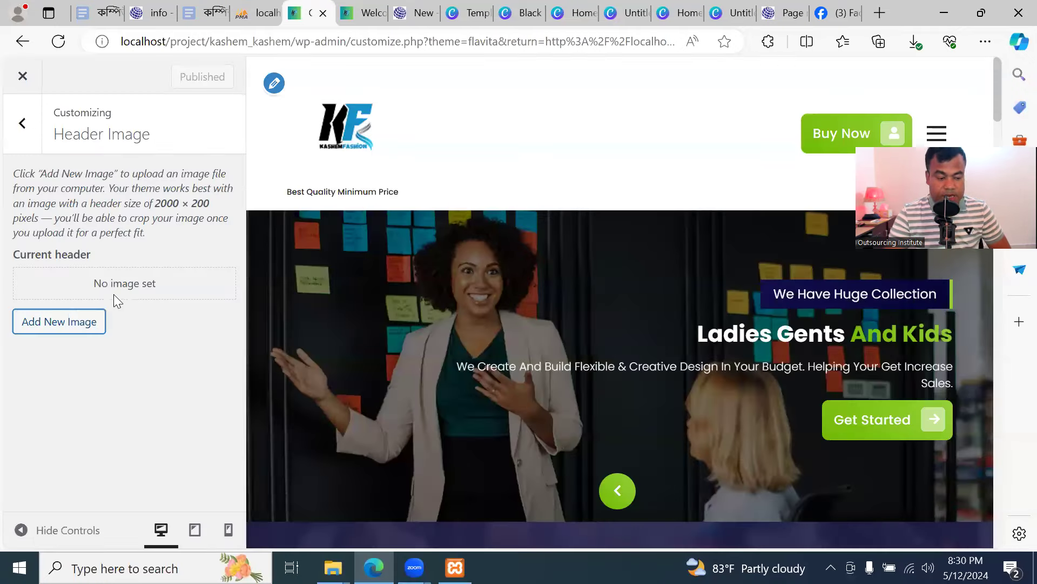
left_click(731, 12)
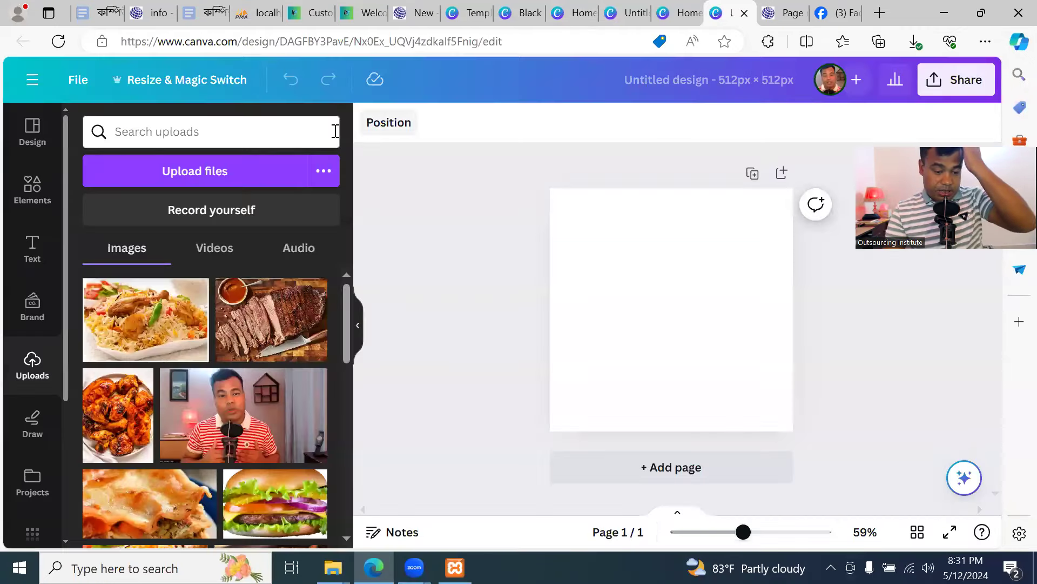
left_click(878, 13)
Load Canva in the new tab and start a custom-size 2000 × 200 px design
type("ca")
key("Return")
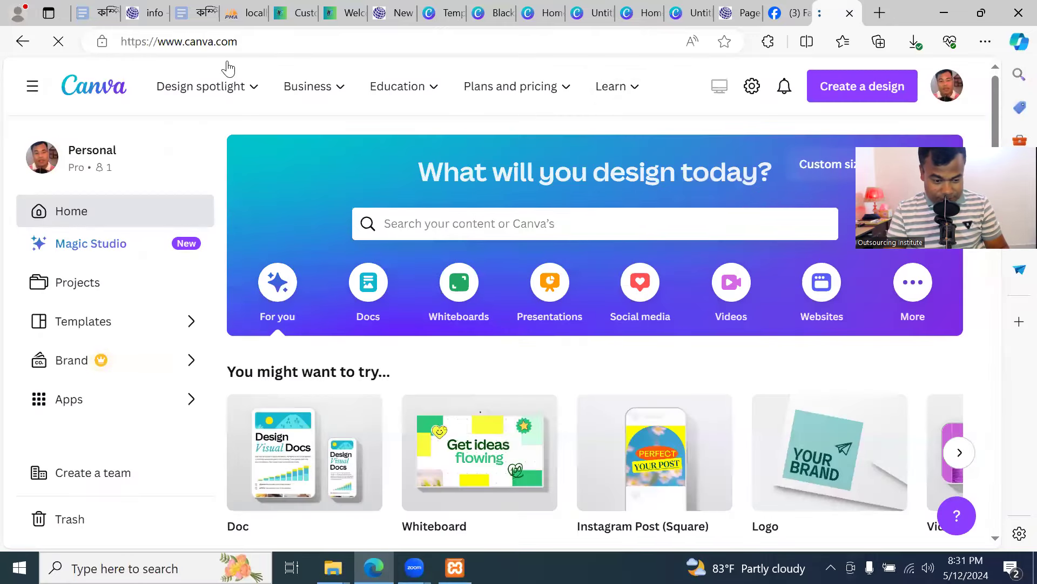
mouse_move(302, 85)
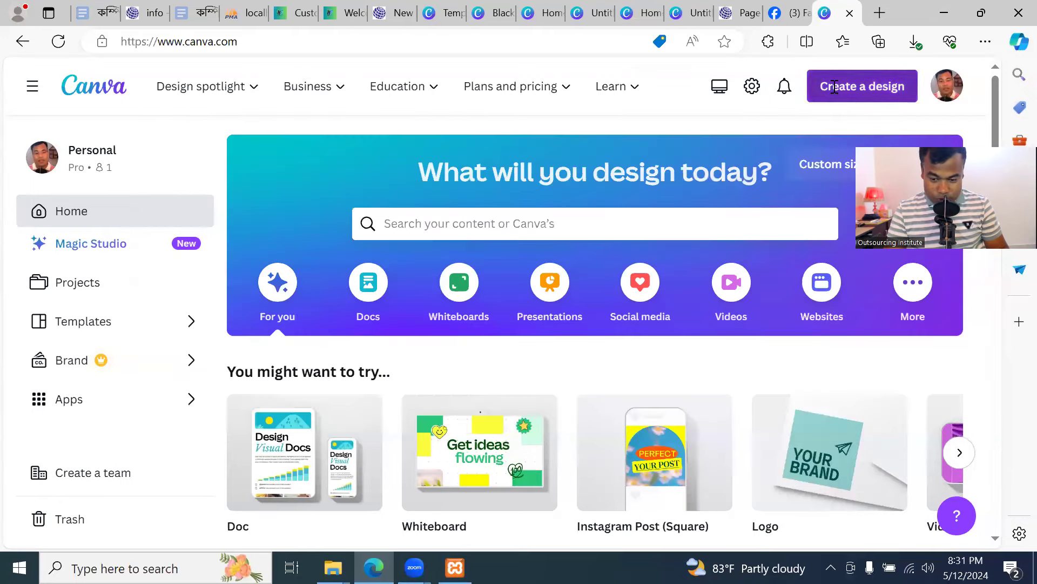
left_click(859, 87)
left_click(658, 477)
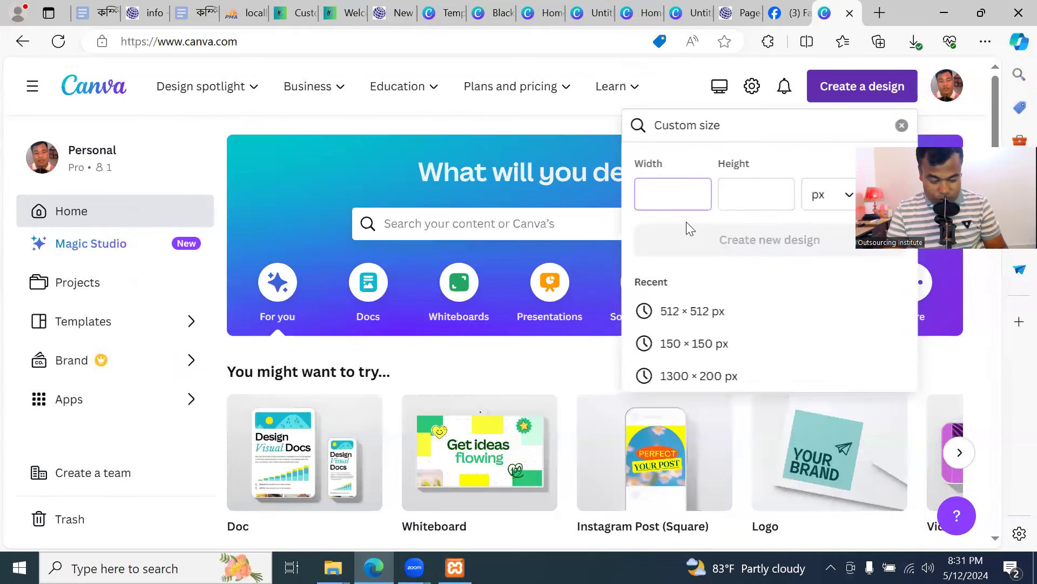
type("200")
left_click(748, 187)
type("200")
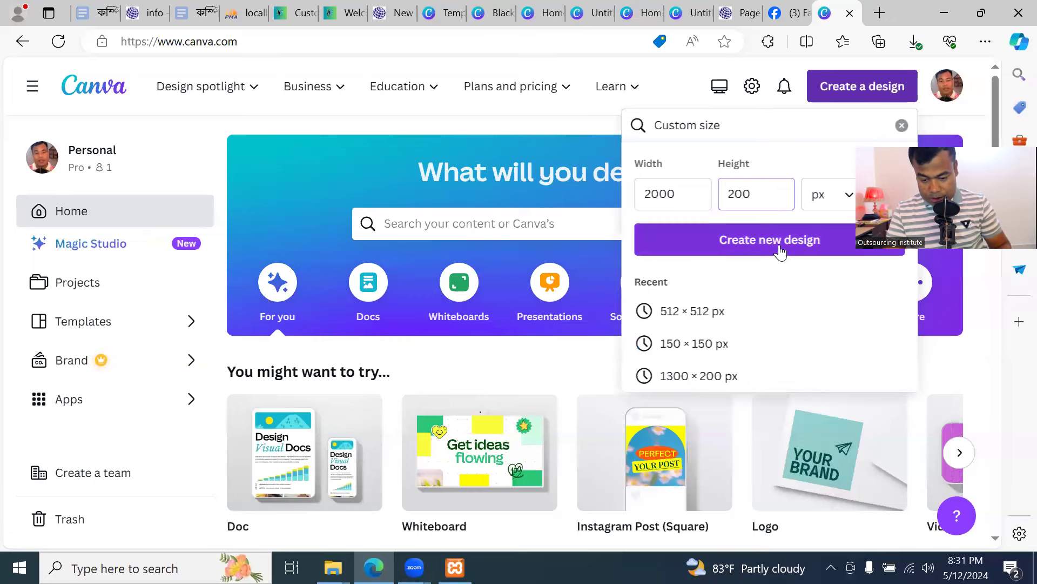
left_click(780, 249)
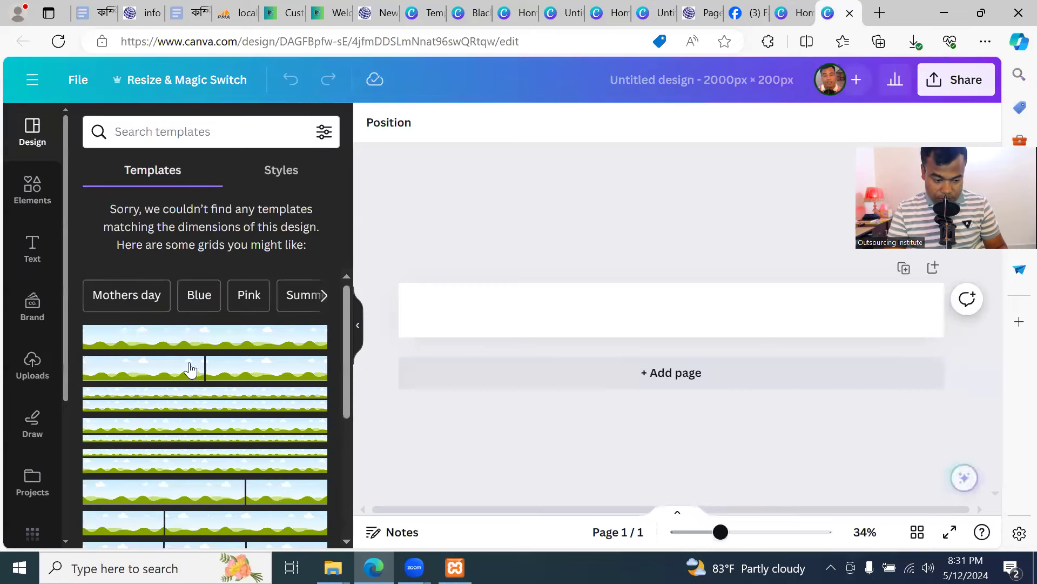
Select the blank banner page and browse Canva's Elements panel
left_click(529, 318)
scroll(135, 345, "down", 10)
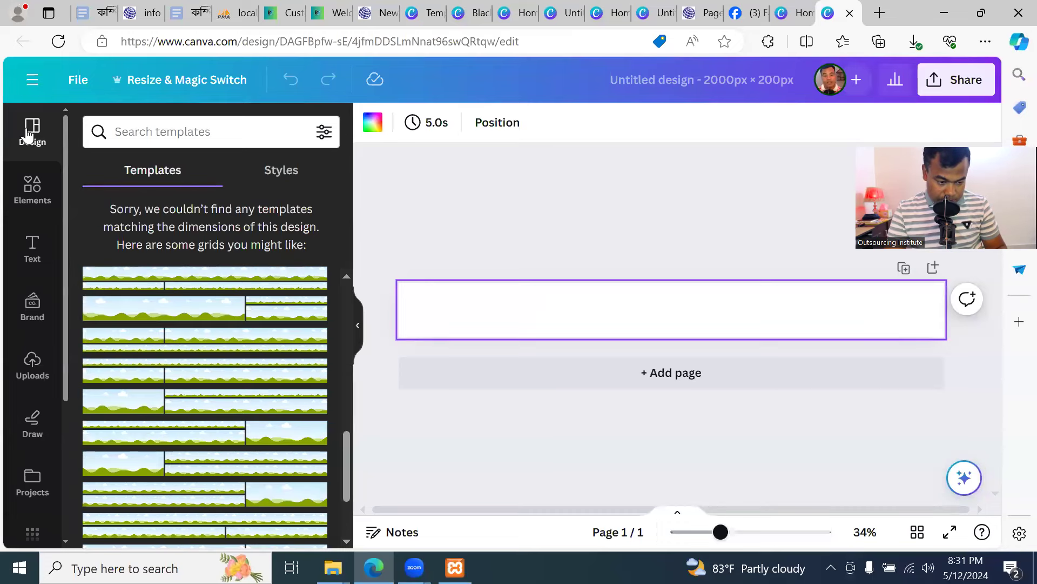
scroll(254, 364, "down", 5)
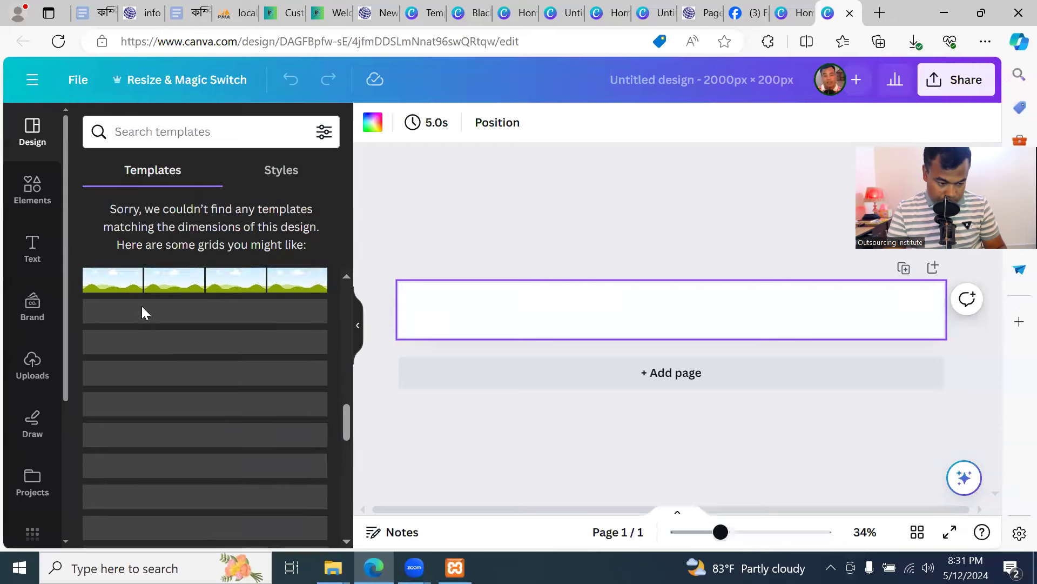
left_click(29, 189)
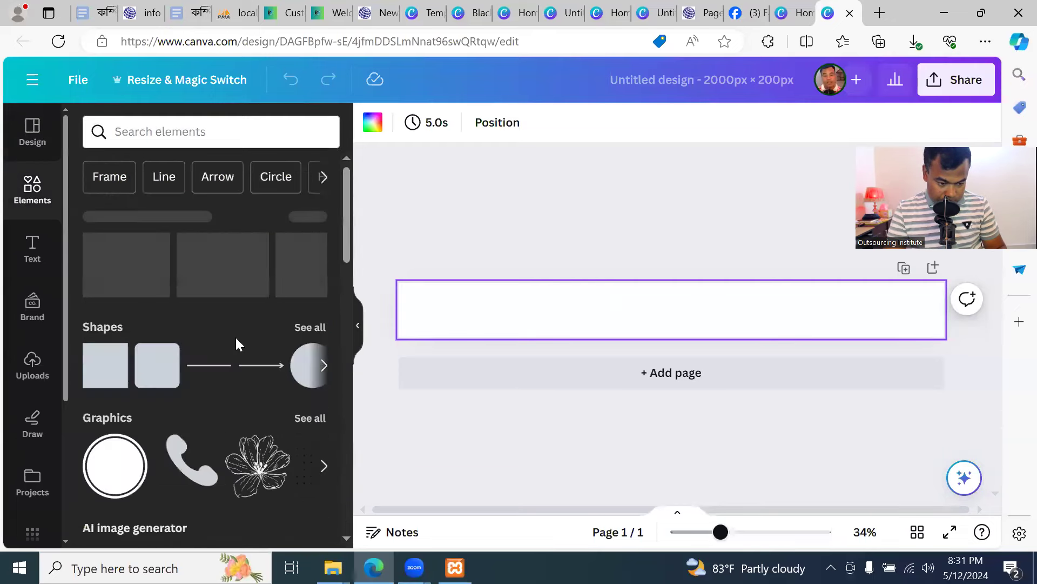
left_click(30, 130)
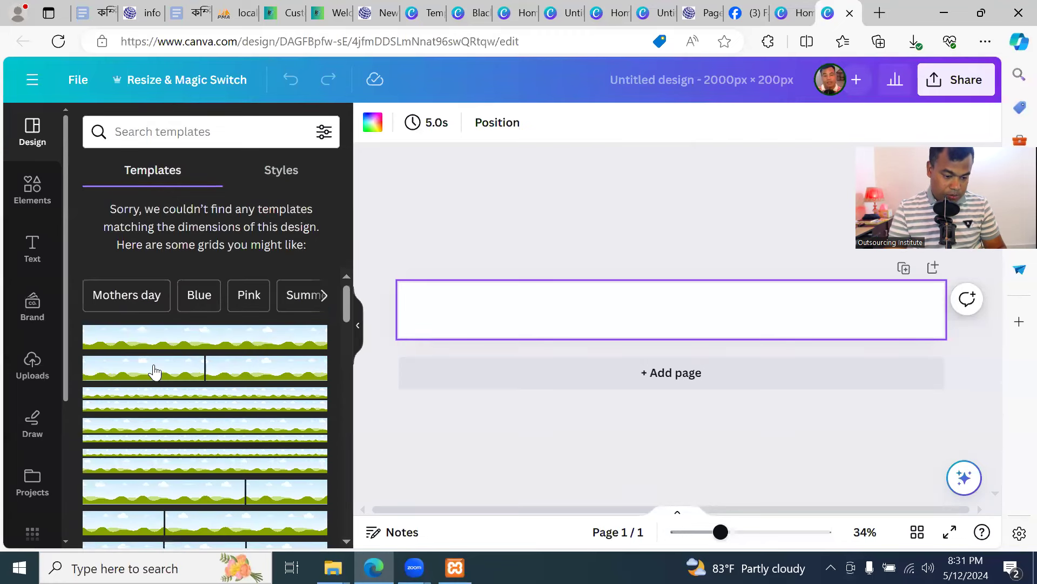
Browse Styles, apply the green hills-and-clouds grid, and return to WordPress Header Image settings
left_click(268, 173)
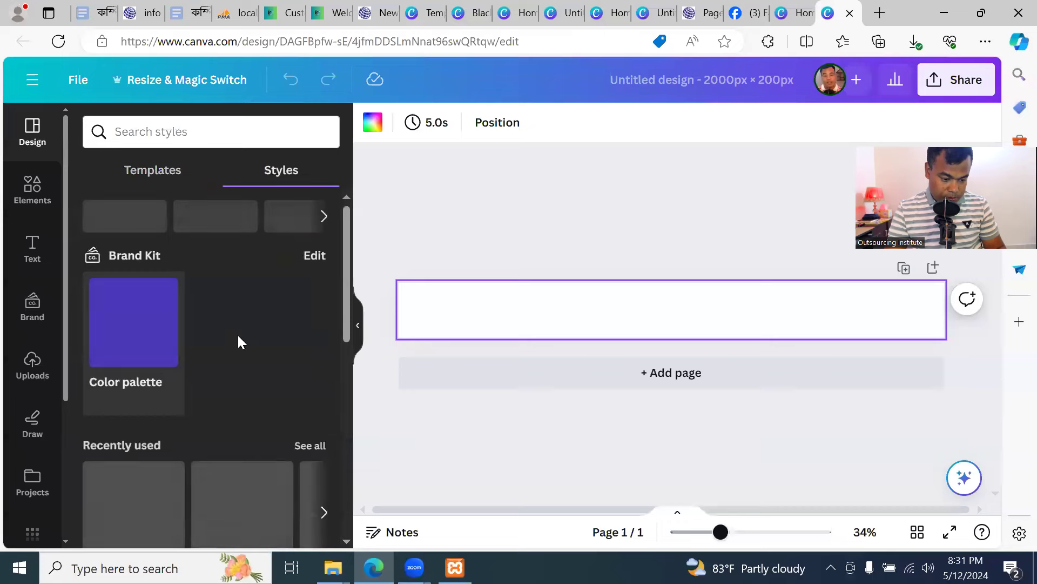
scroll(236, 342, "down", 10)
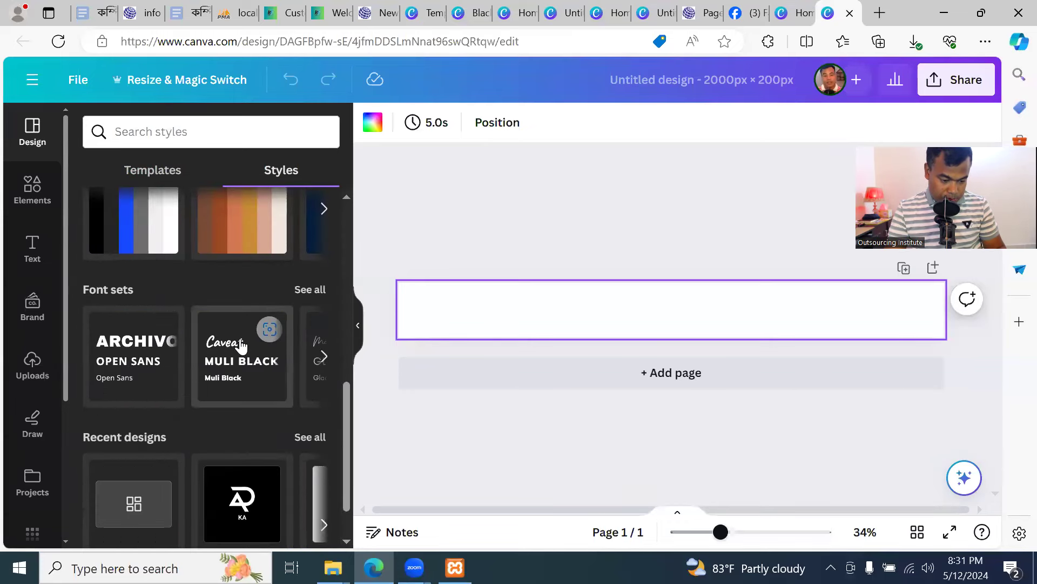
scroll(241, 346, "down", 1)
scroll(243, 347, "up", 10)
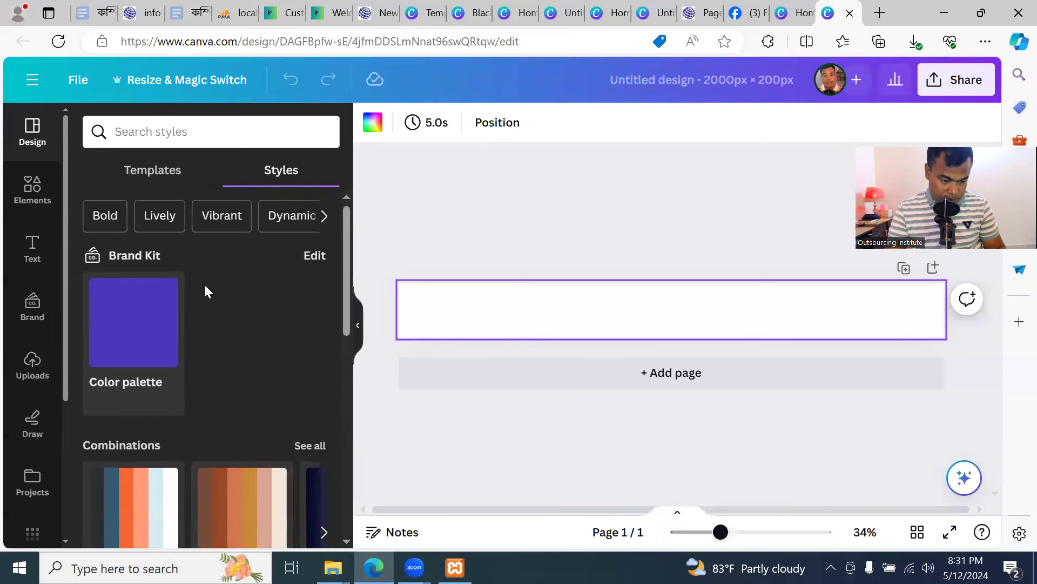
left_click(146, 173)
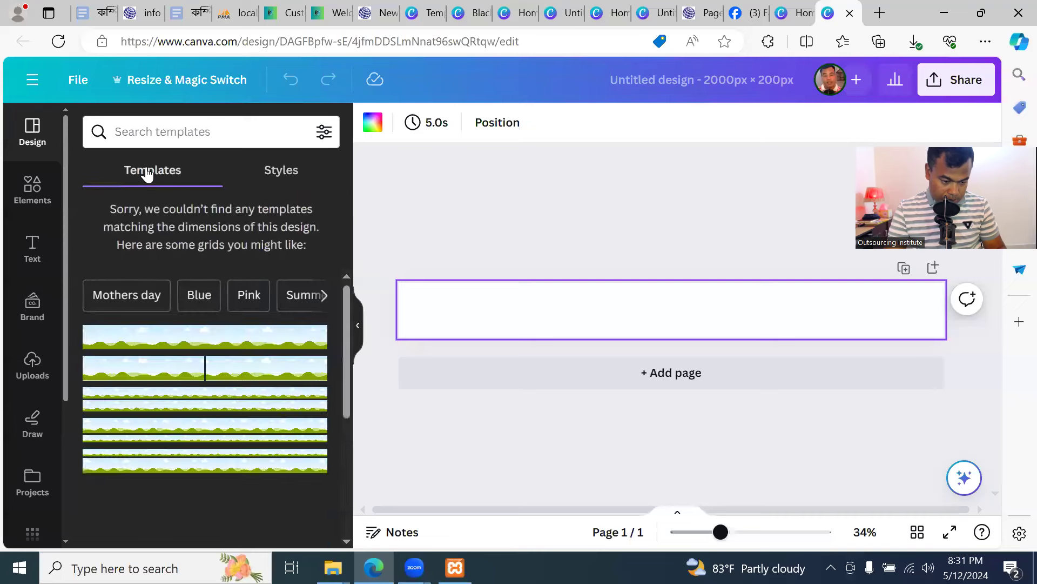
left_click(224, 339)
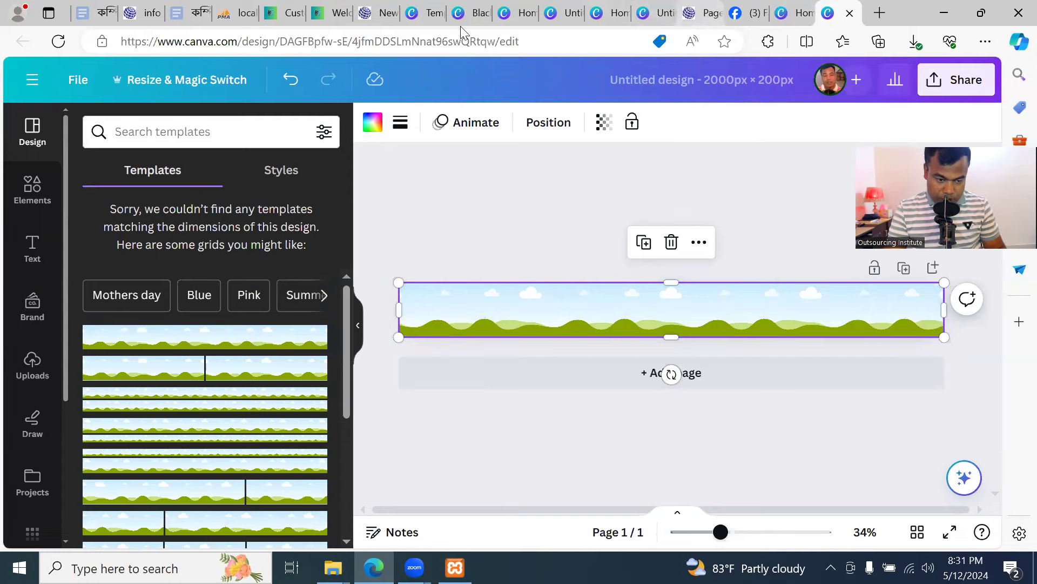
left_click(329, 15)
left_click(286, 13)
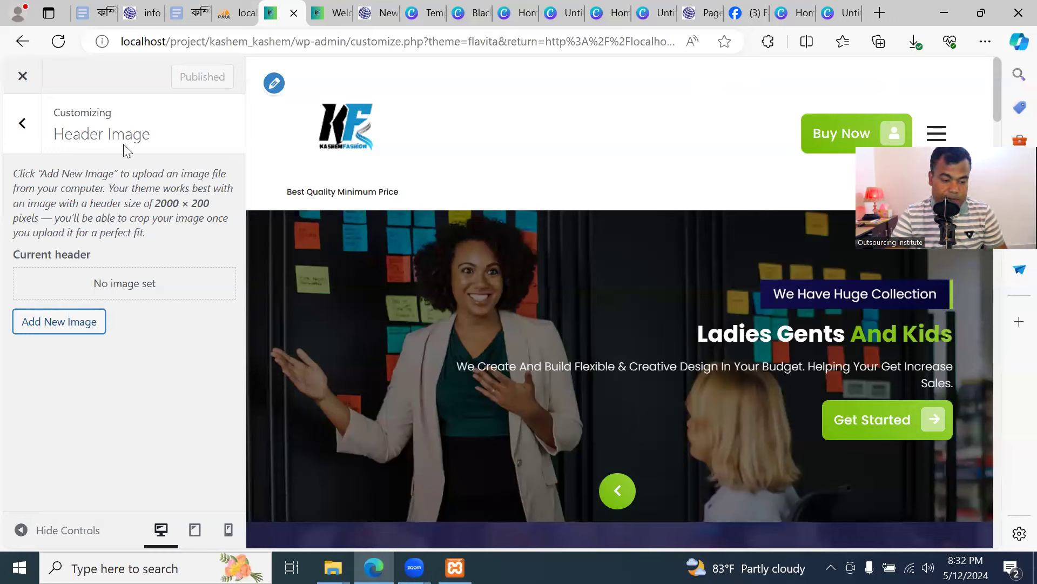
Upload kk.gif and make it the header image, skipping cropping after the crop fails
left_click(59, 322)
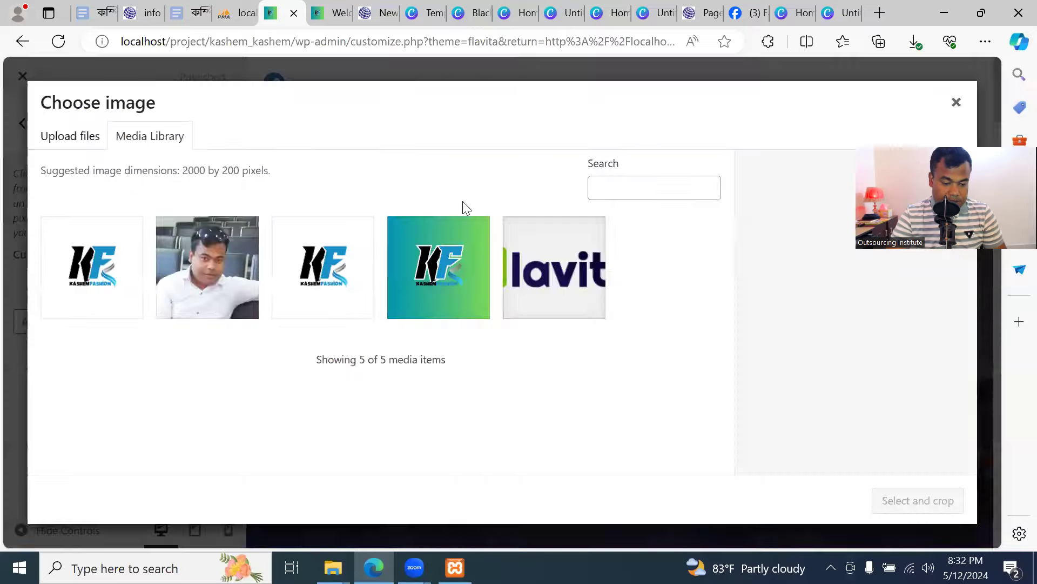
left_click(82, 151)
left_click(493, 346)
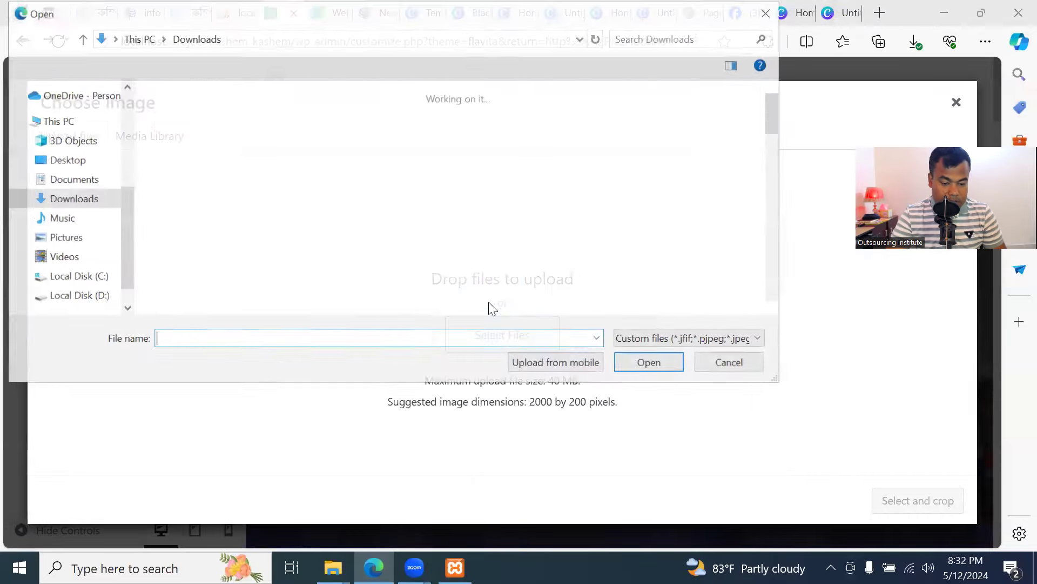
scroll(512, 231, "down", 10)
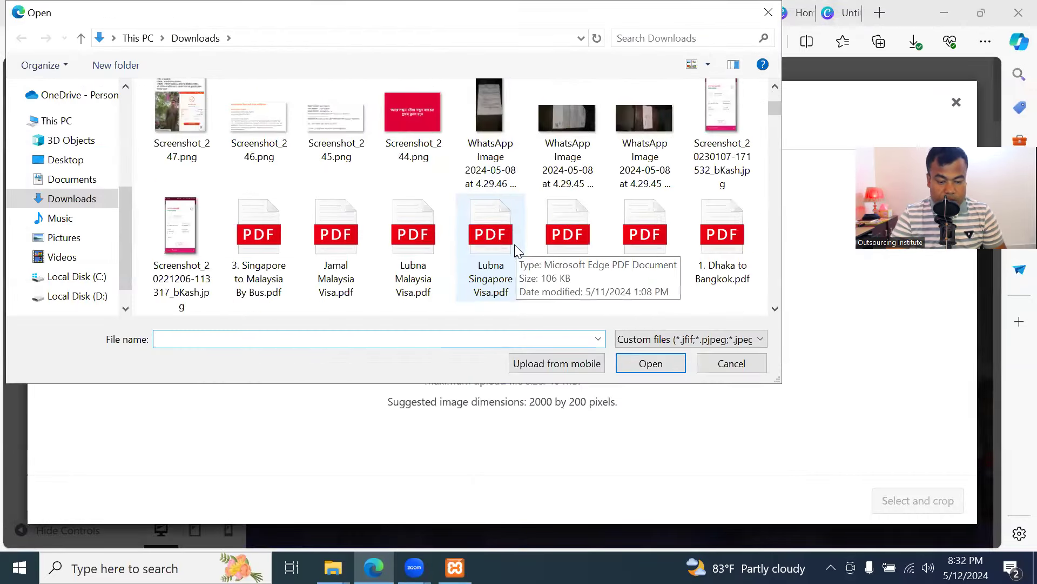
scroll(514, 239, "down", 3)
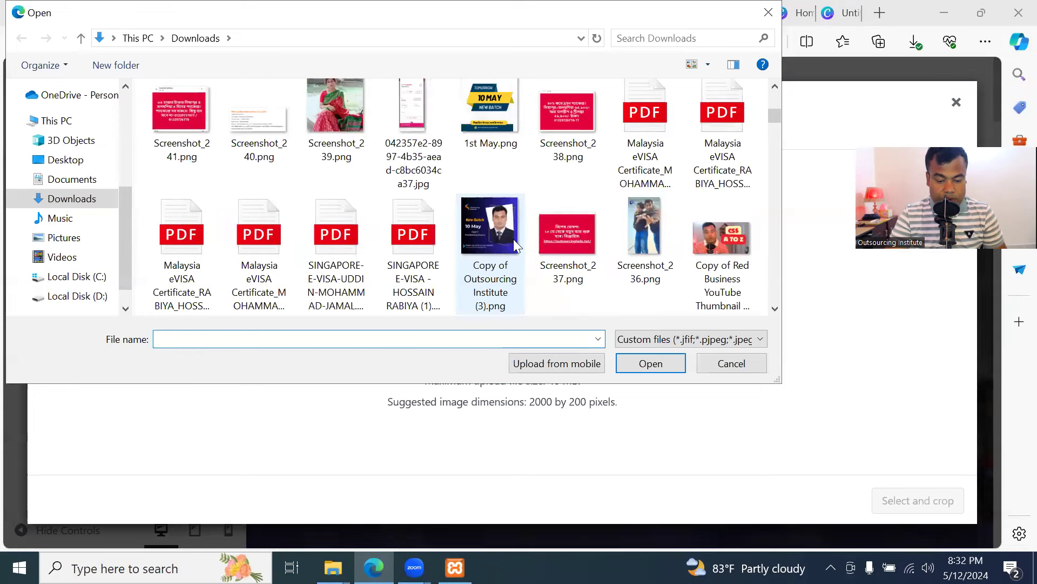
scroll(513, 239, "down", 3)
scroll(513, 237, "down", 3)
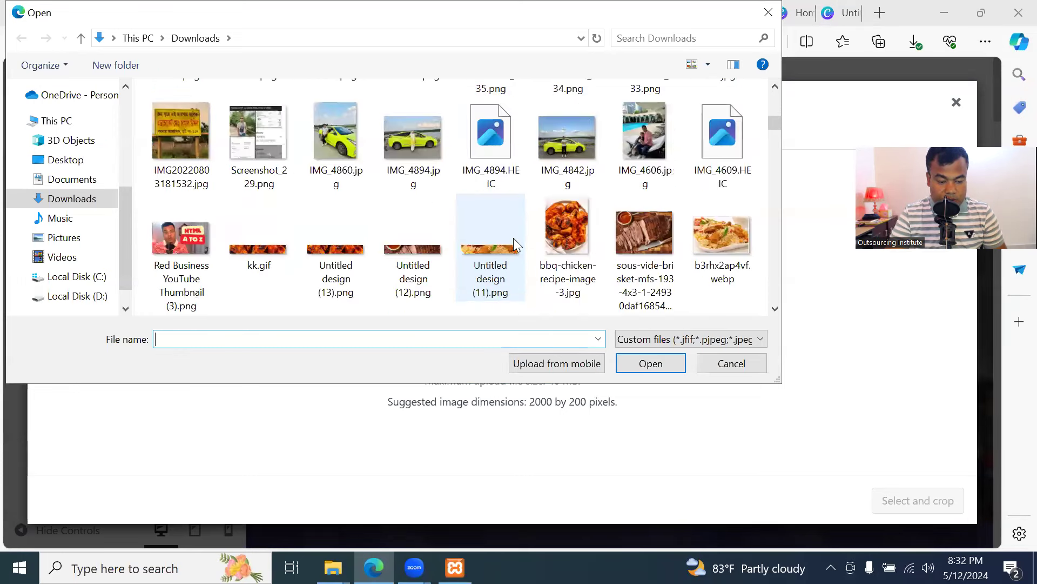
left_click(277, 248)
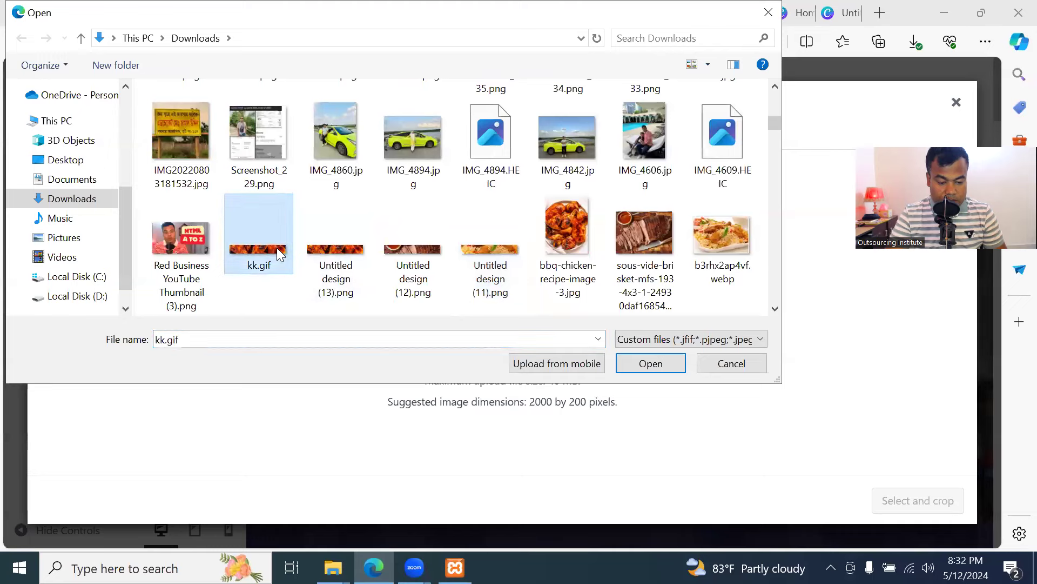
left_click(652, 363)
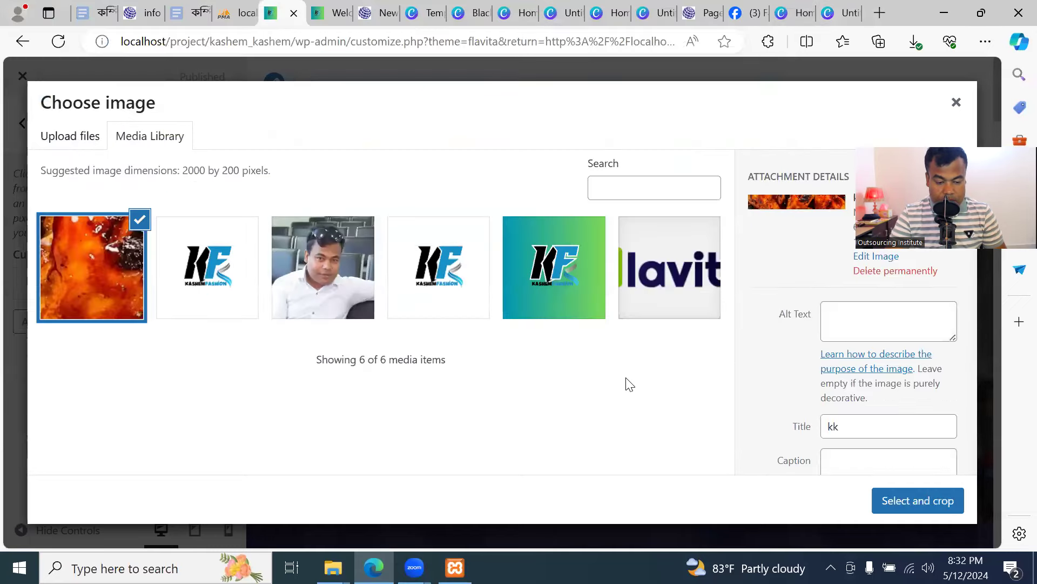
left_click(915, 508)
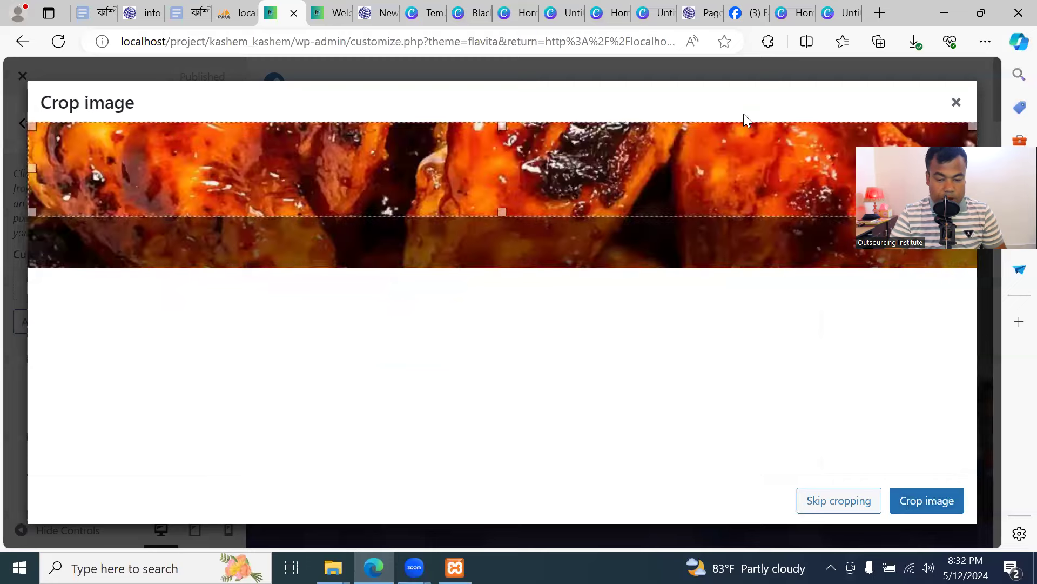
left_click(928, 502)
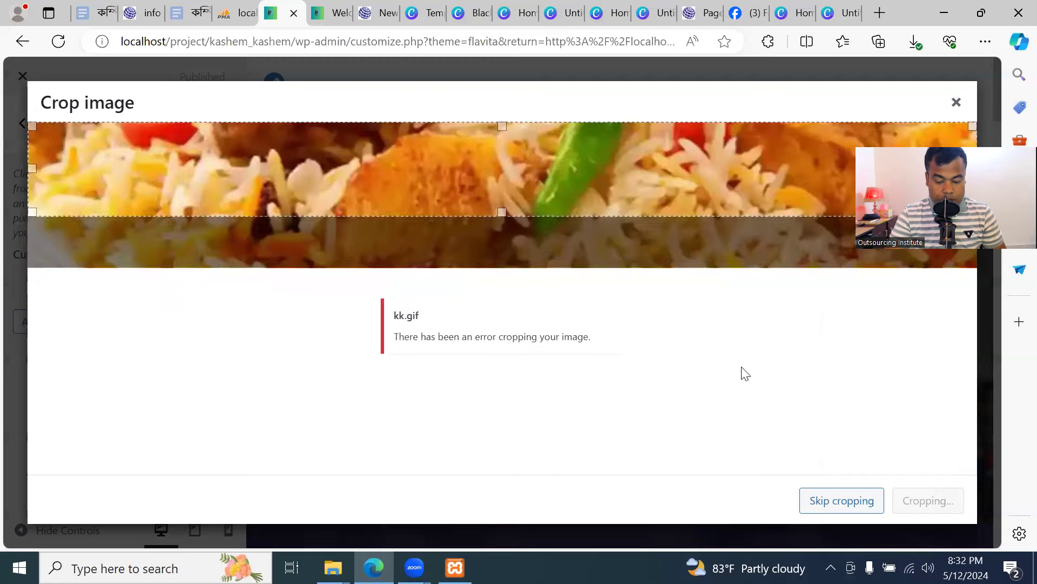
left_click(848, 499)
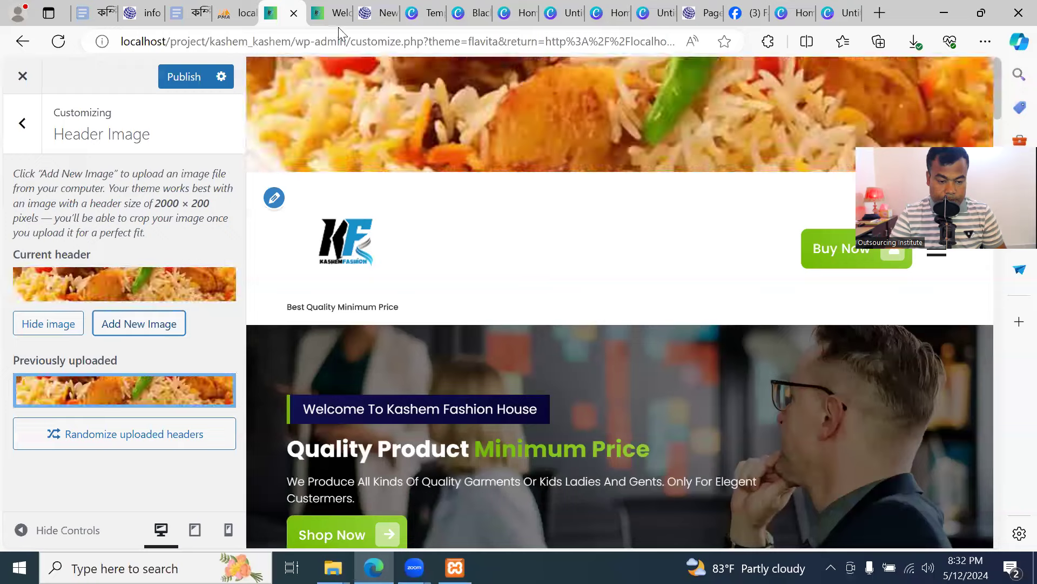
Reload the live front page to check how the new kk.gif header looks
left_click(331, 13)
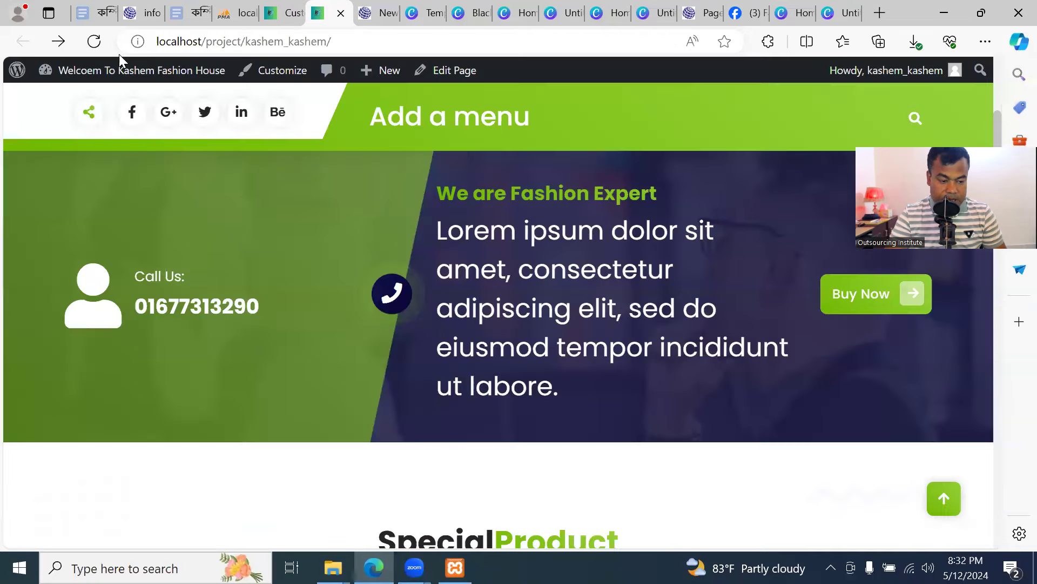
left_click(94, 41)
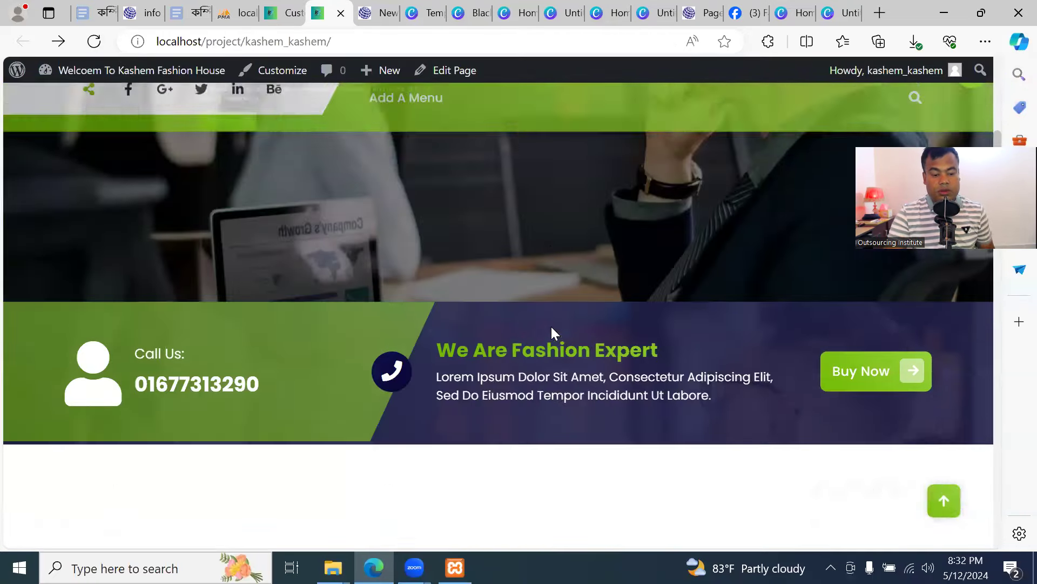
scroll(551, 326, "up", 10)
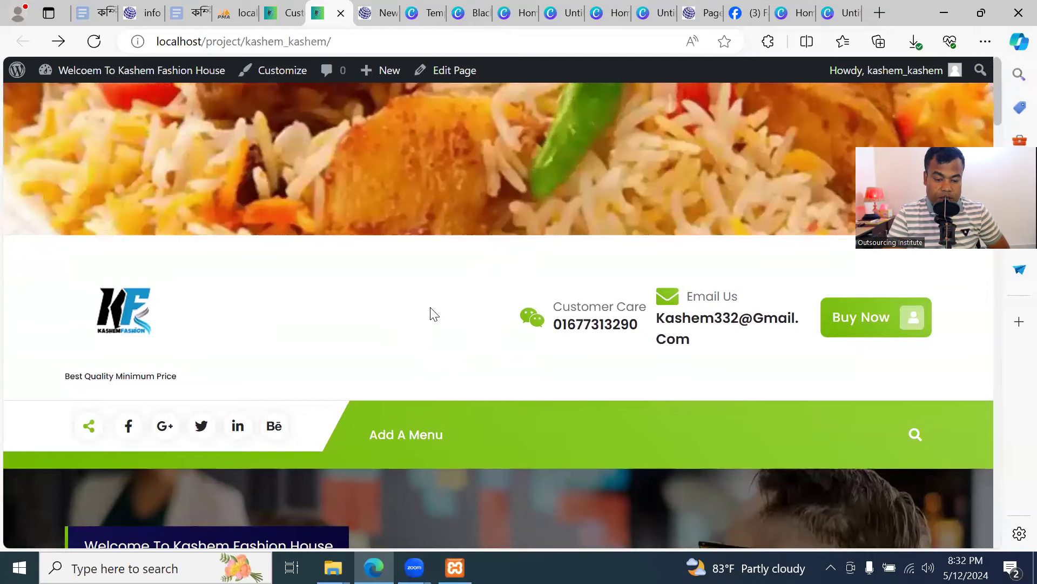
left_click(288, 13)
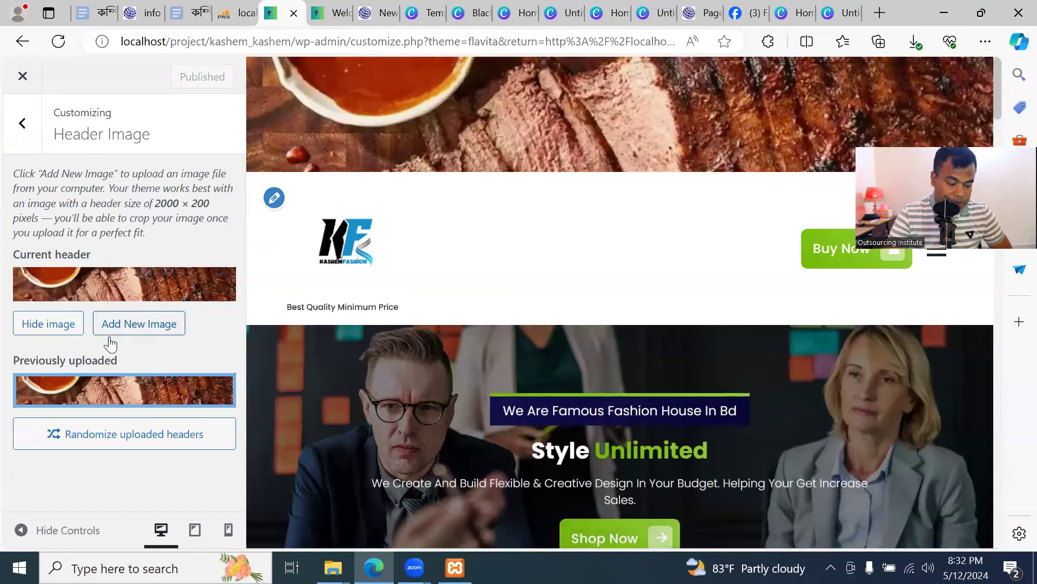
left_click(332, 13)
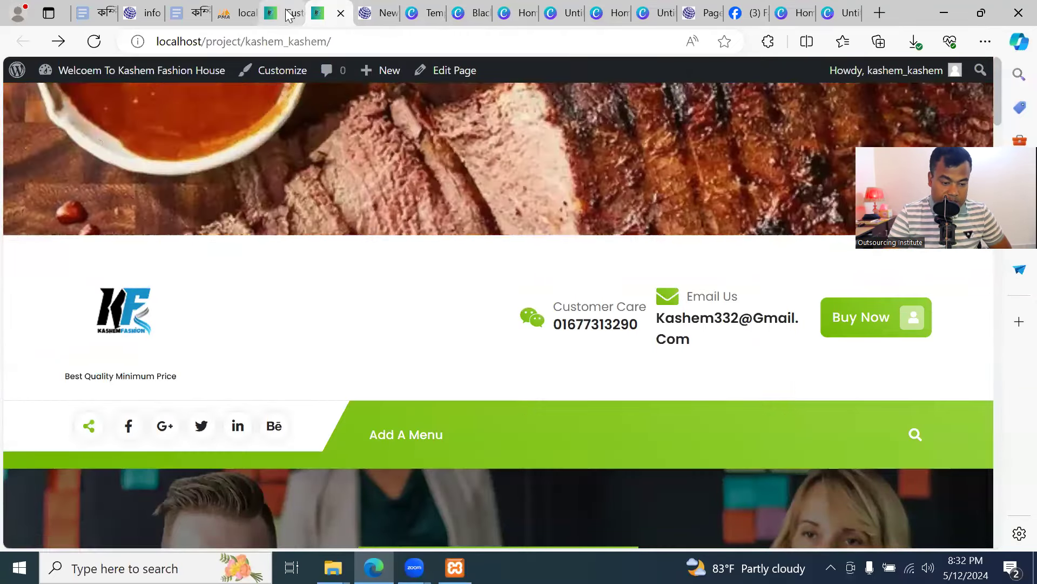
left_click(286, 13)
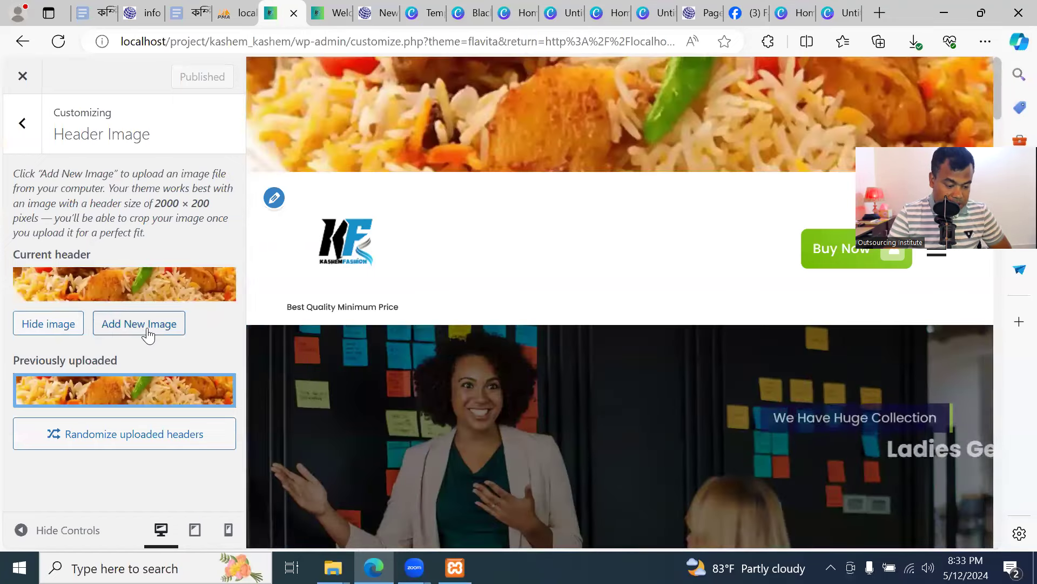
Hide the header image, publish, and confirm on the reloaded front page that the banner is gone
left_click(60, 330)
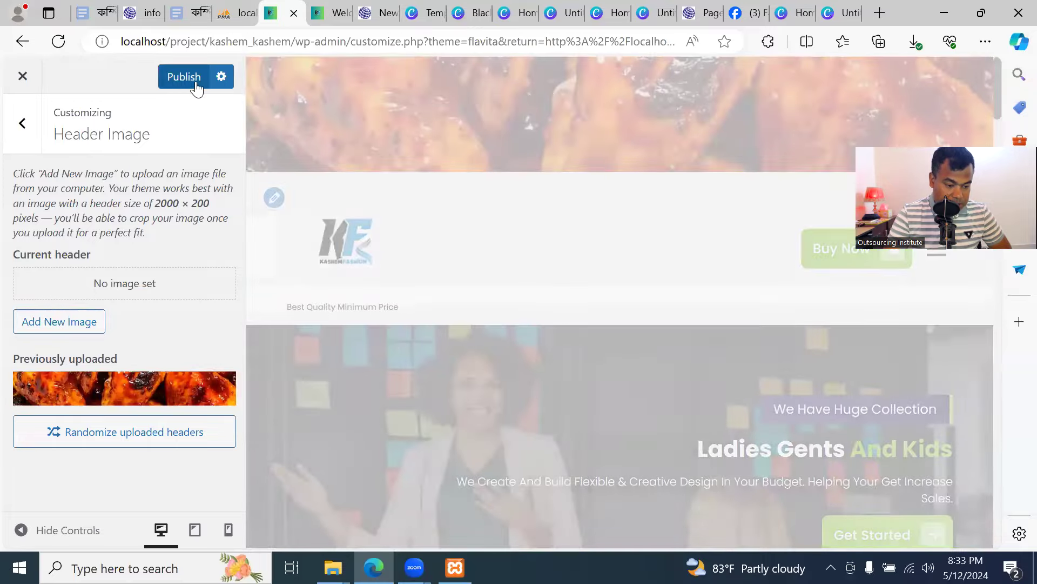
left_click(185, 76)
key("ctrl+Tab")
left_click(94, 41)
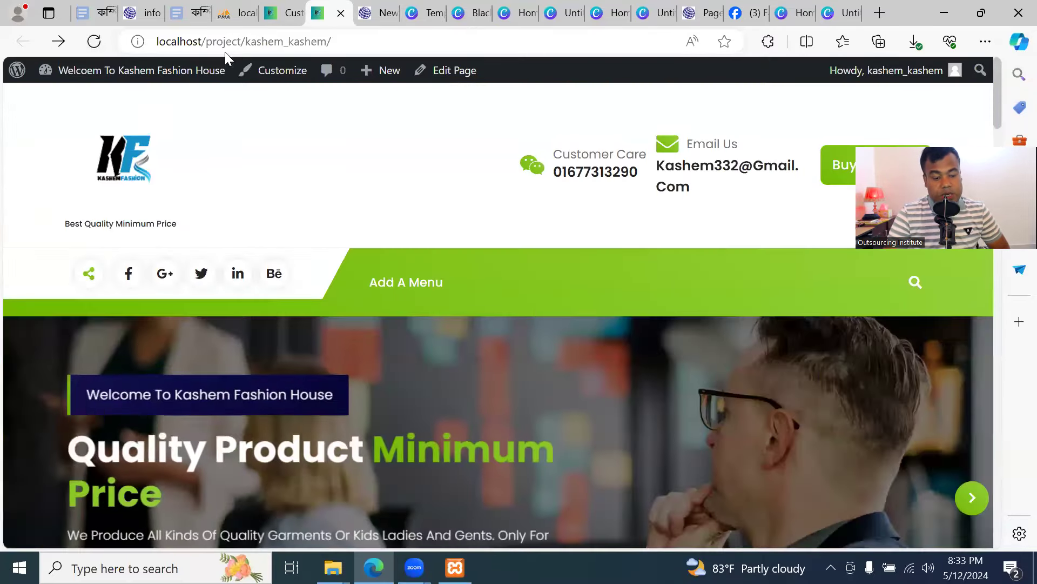
left_click(283, 13)
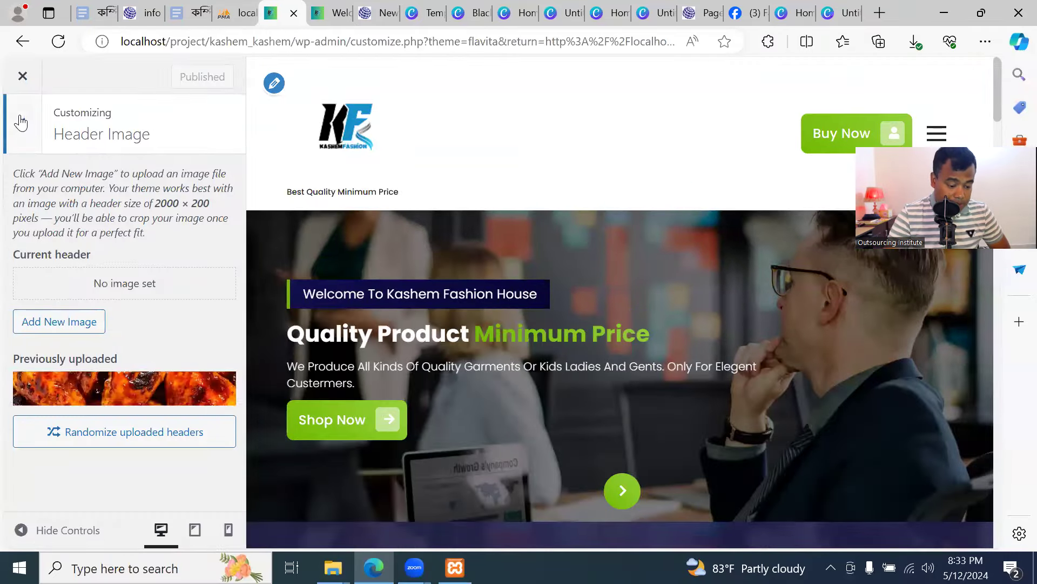
left_click(21, 124)
scroll(151, 325, "down", 1)
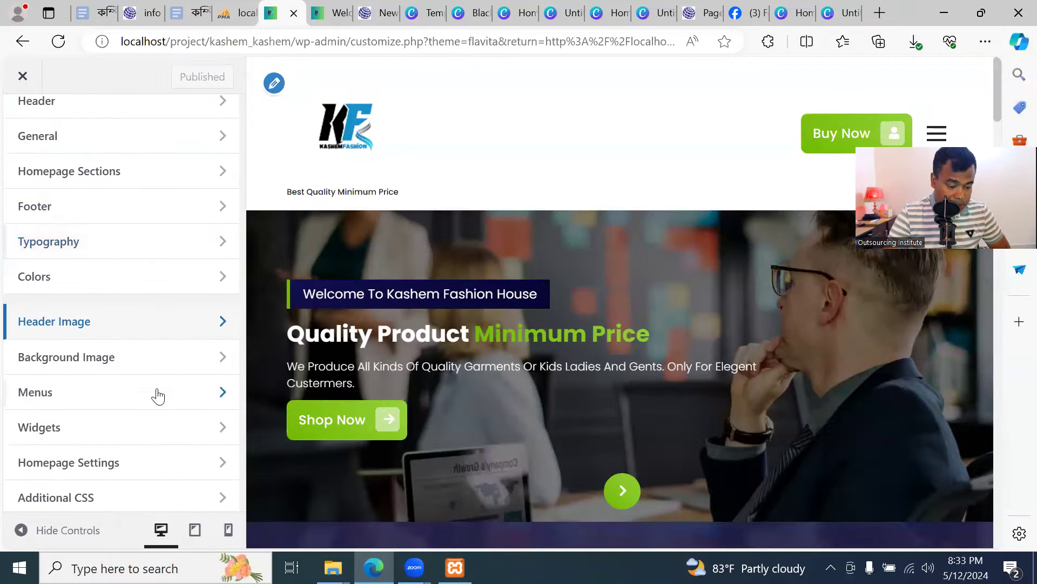
left_click(134, 356)
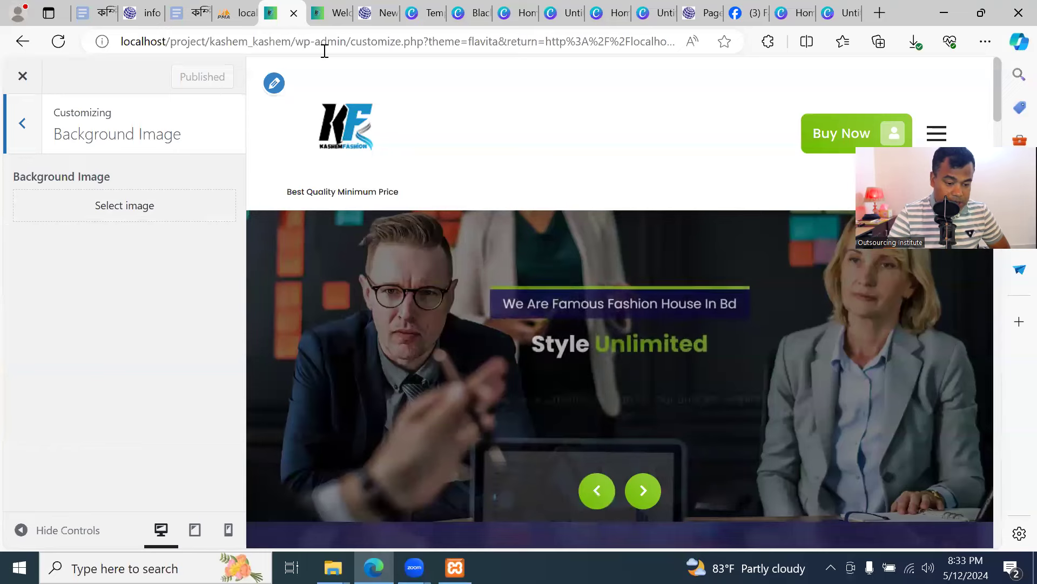
left_click(327, 12)
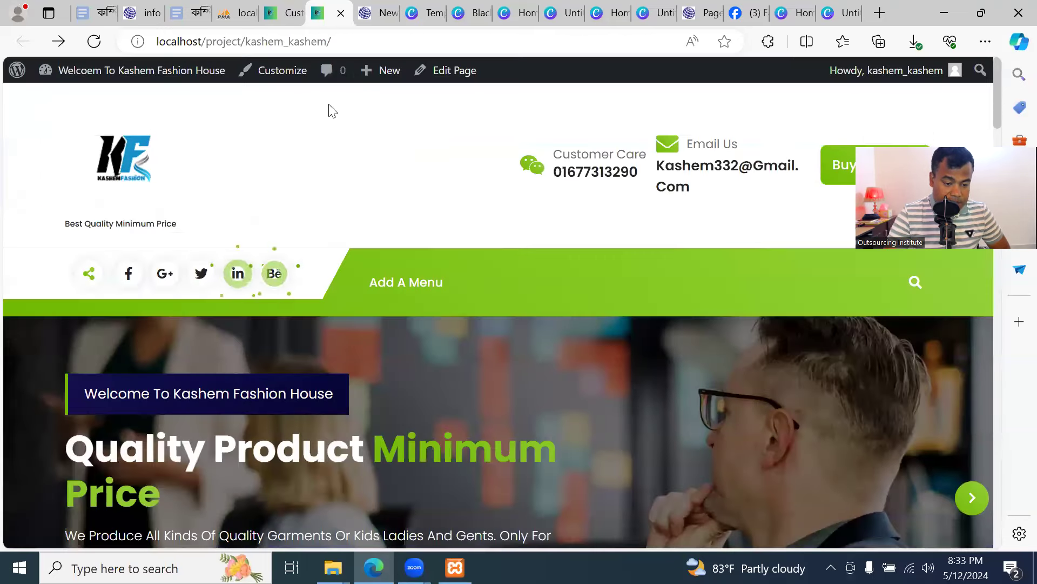
left_click(282, 12)
left_click(116, 206)
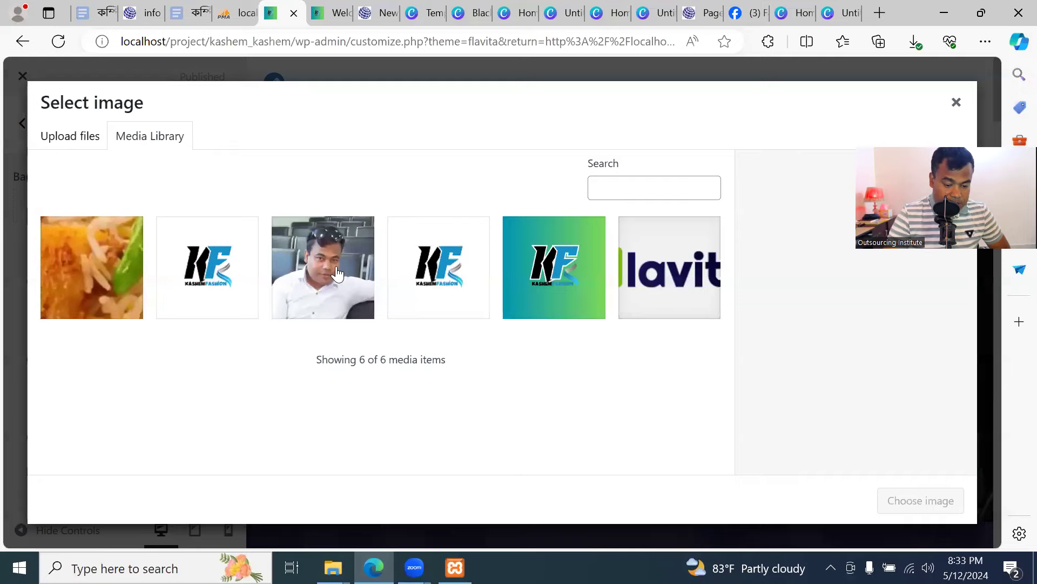
left_click(354, 251)
left_click(919, 503)
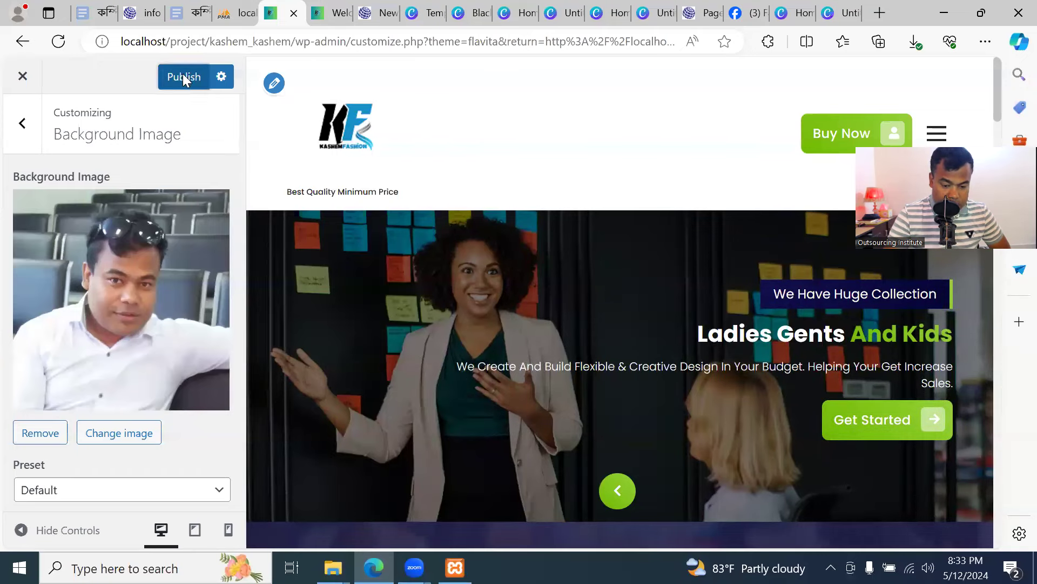
left_click(337, 14)
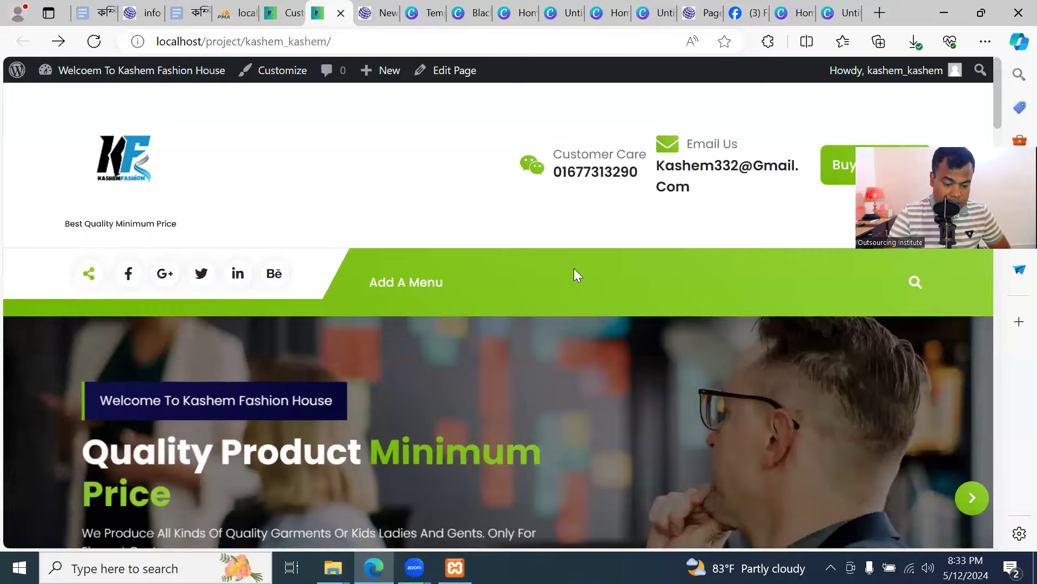
scroll(574, 268, "down", 10)
scroll(571, 275, "down", 15)
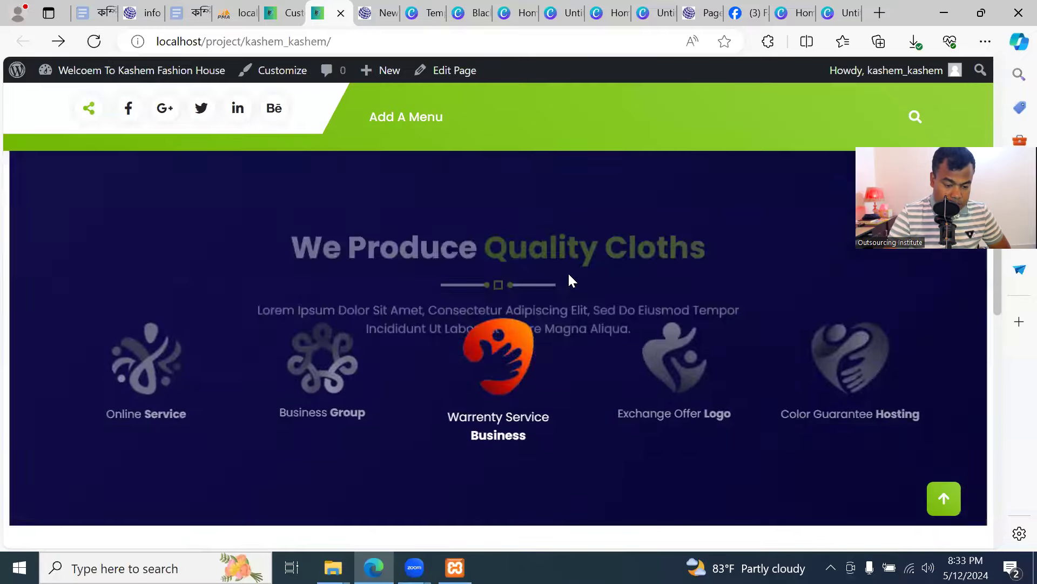
scroll(570, 276, "up", 5)
left_click(285, 15)
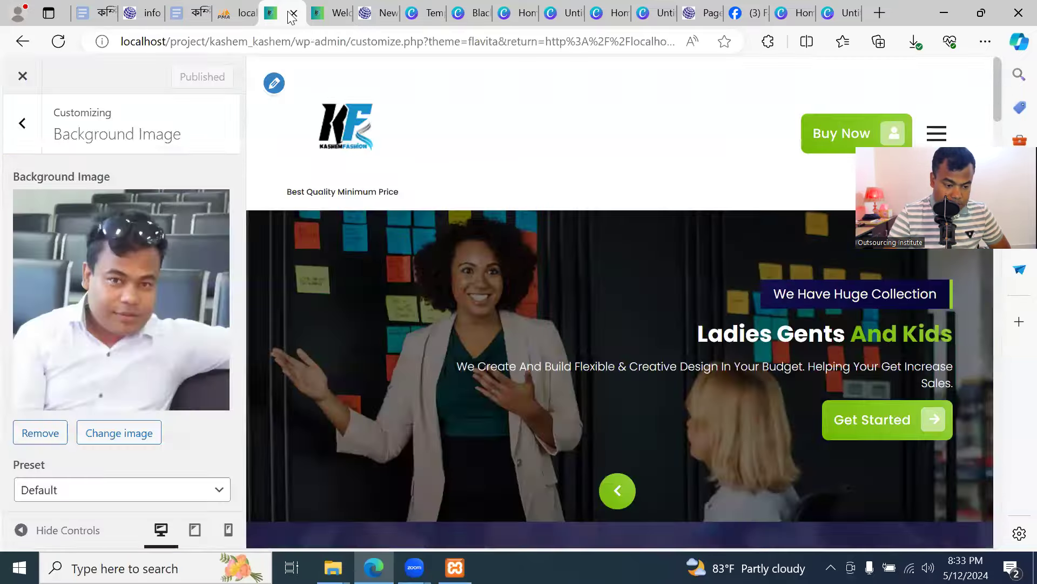
left_click(40, 433)
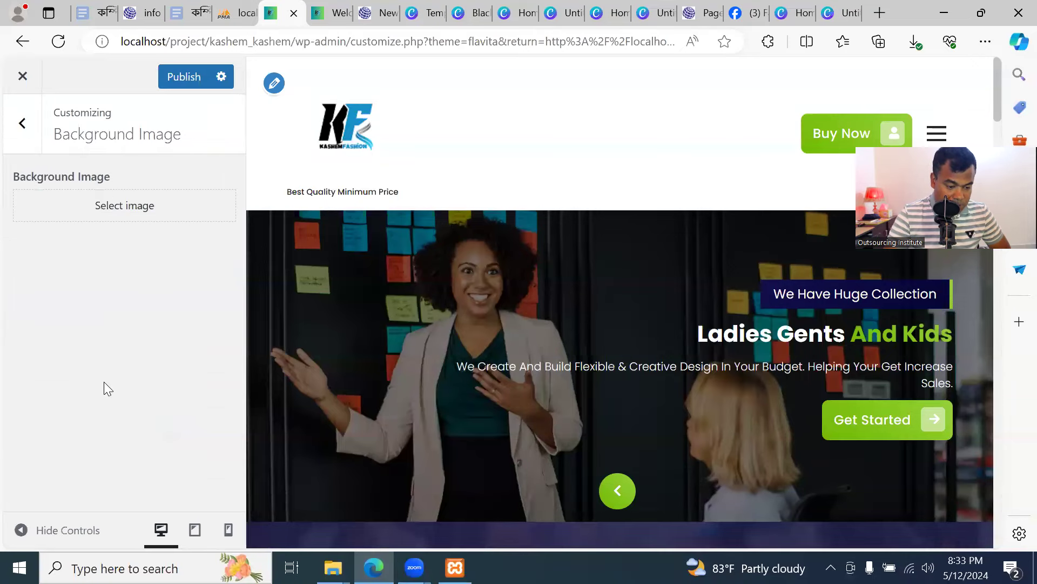
left_click(328, 12)
left_click(281, 12)
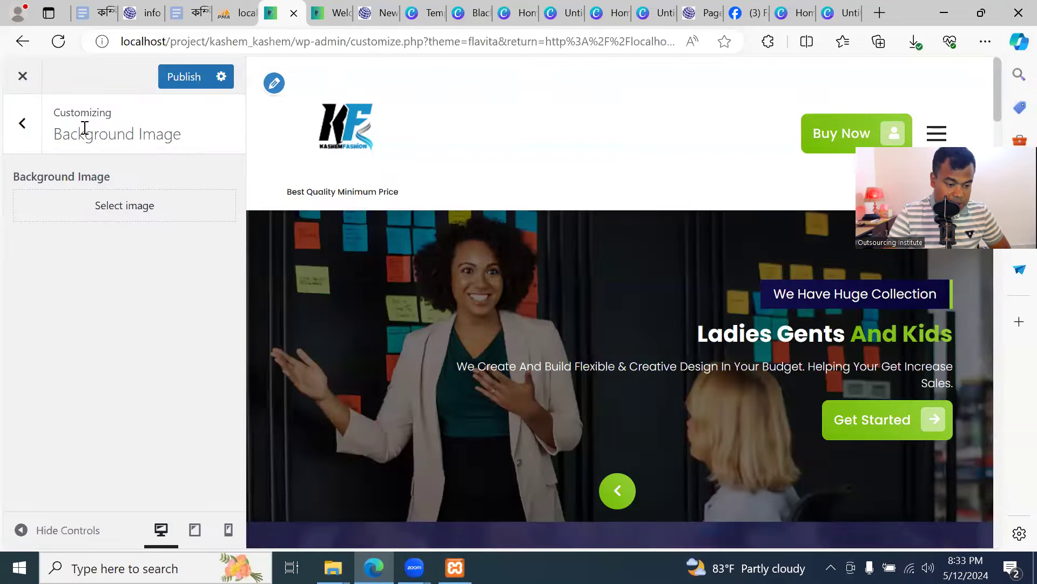
left_click(173, 86)
left_click(22, 125)
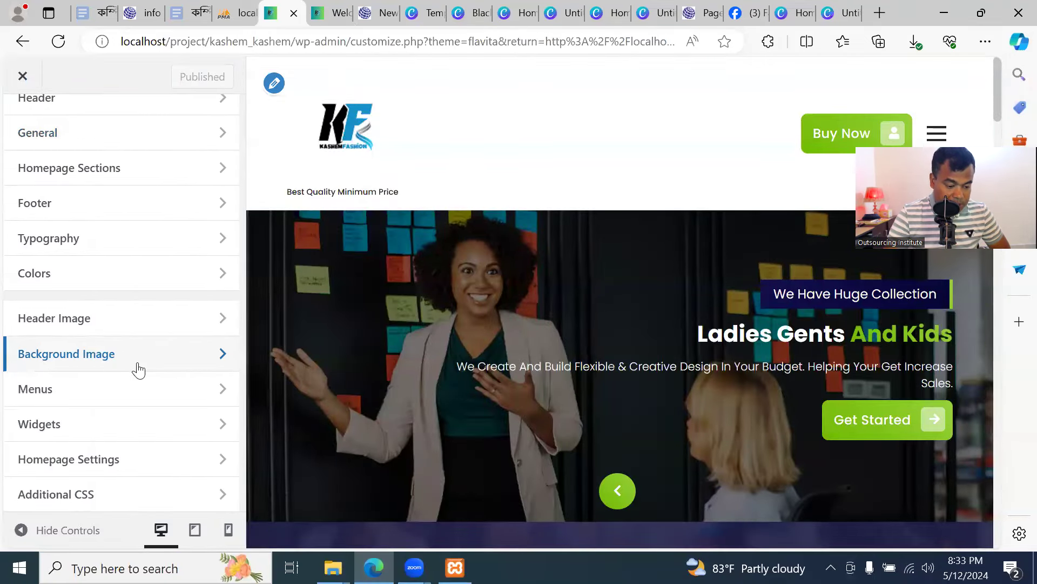
left_click(120, 425)
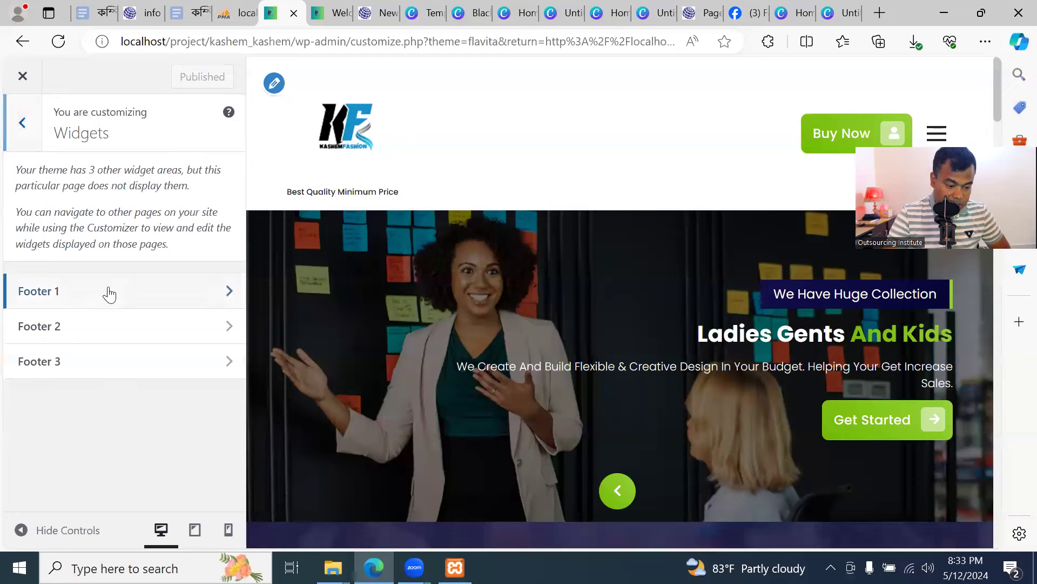
left_click(108, 290)
scroll(190, 388, "down", 2)
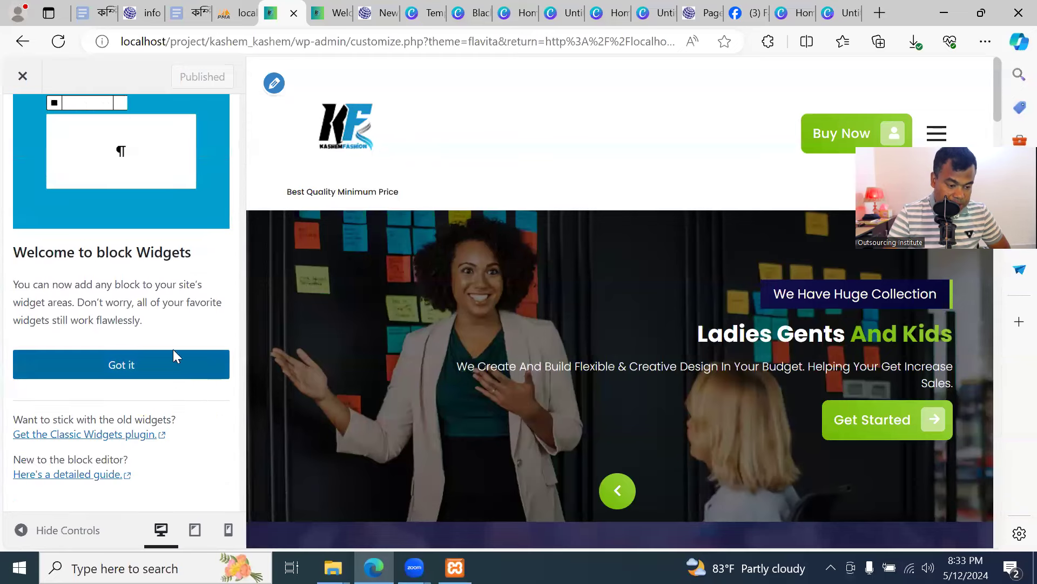
scroll(173, 352, "up", 2)
left_click(22, 122)
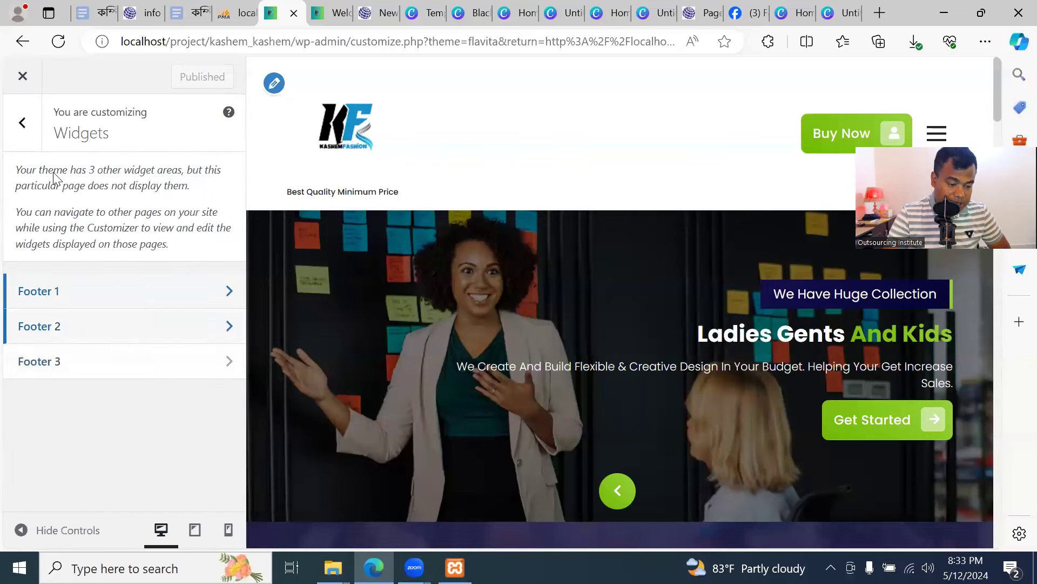
left_click(22, 122)
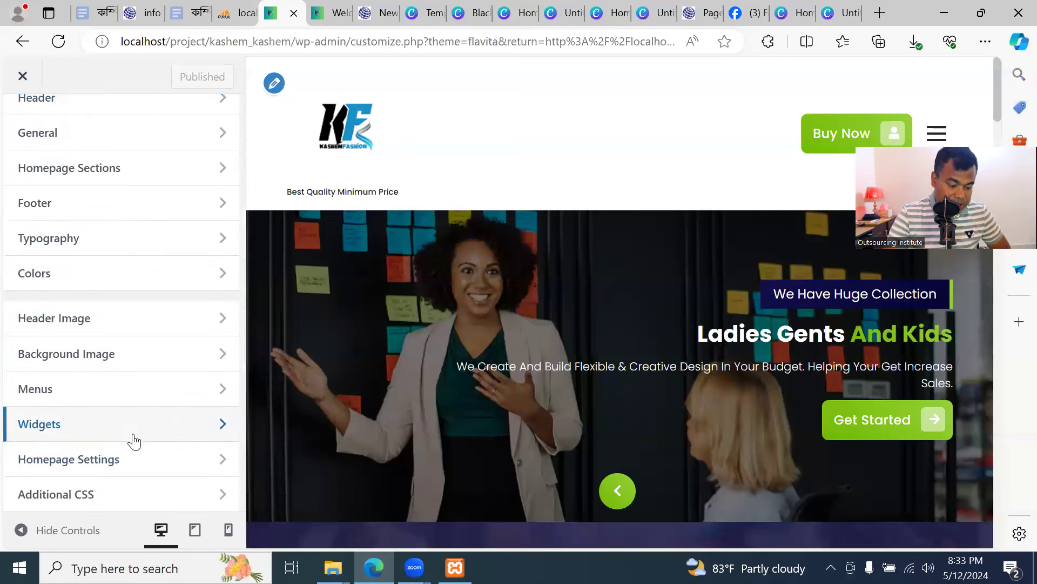
scroll(106, 173, "up", 3)
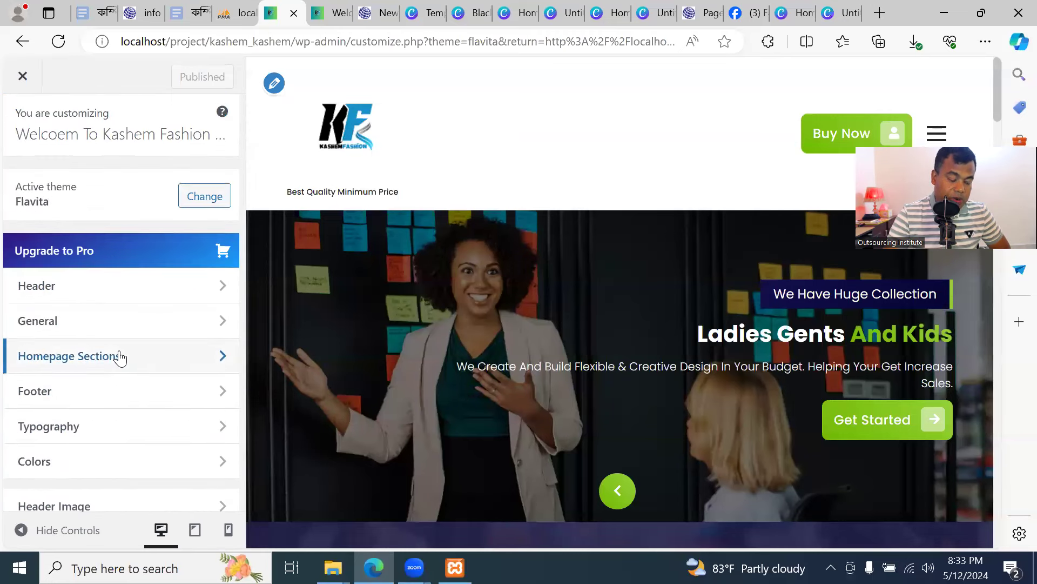
scroll(121, 358, "down", 3)
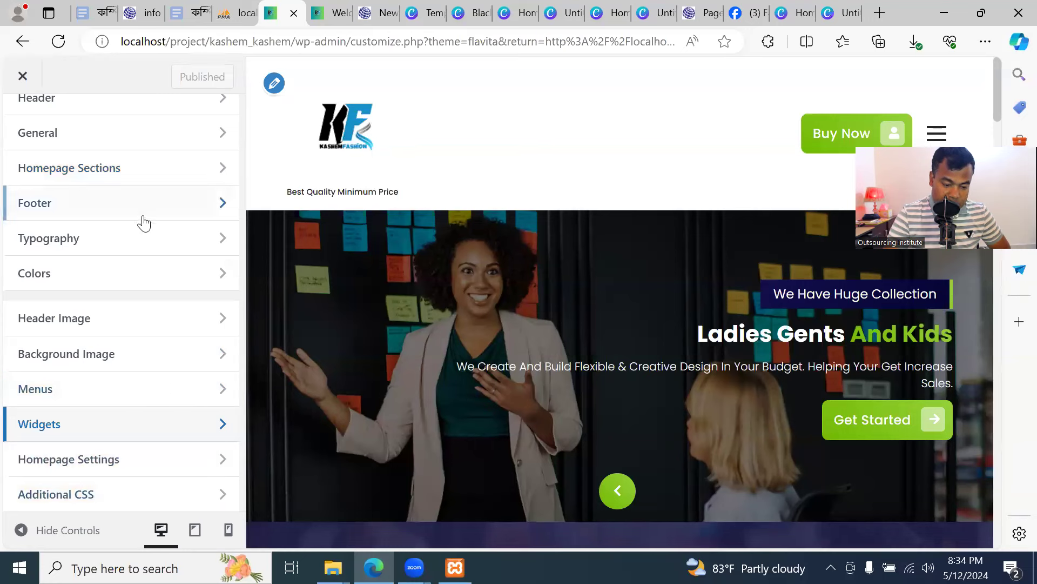
left_click(103, 498)
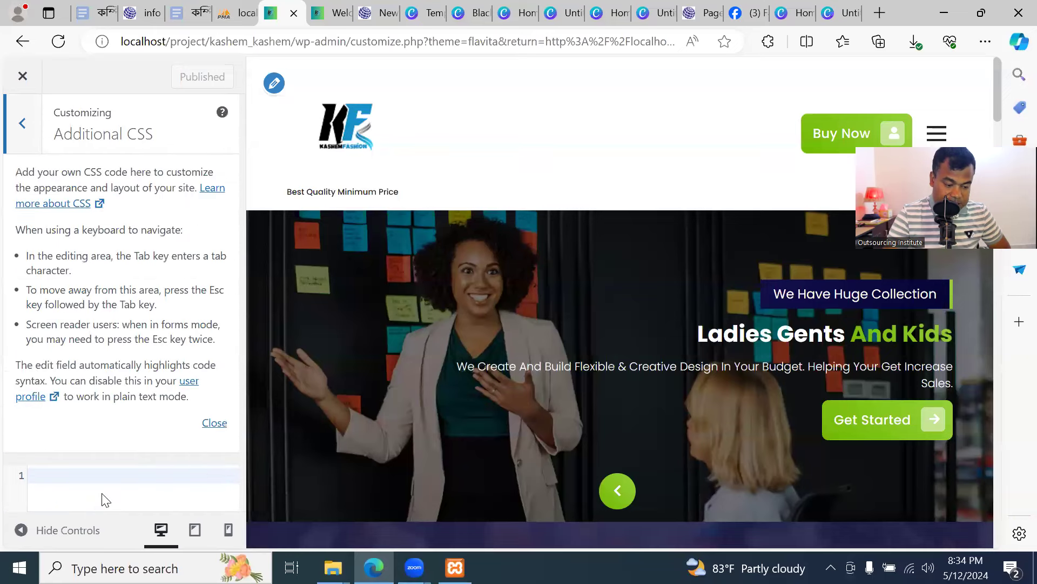
left_click(23, 124)
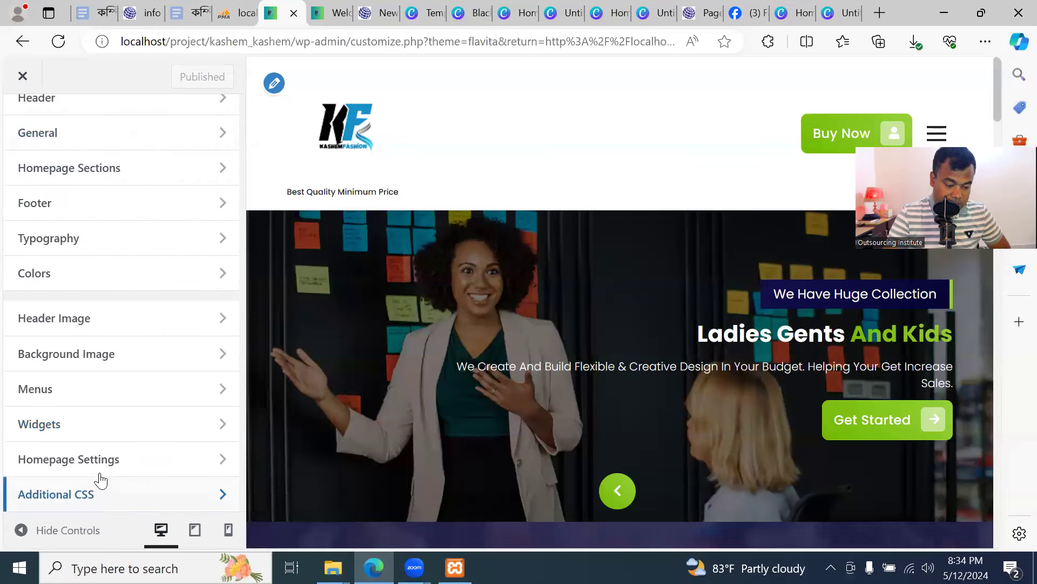
Verify Homepage Settings use the static page Home as homepage, with no posts page assigned
left_click(129, 460)
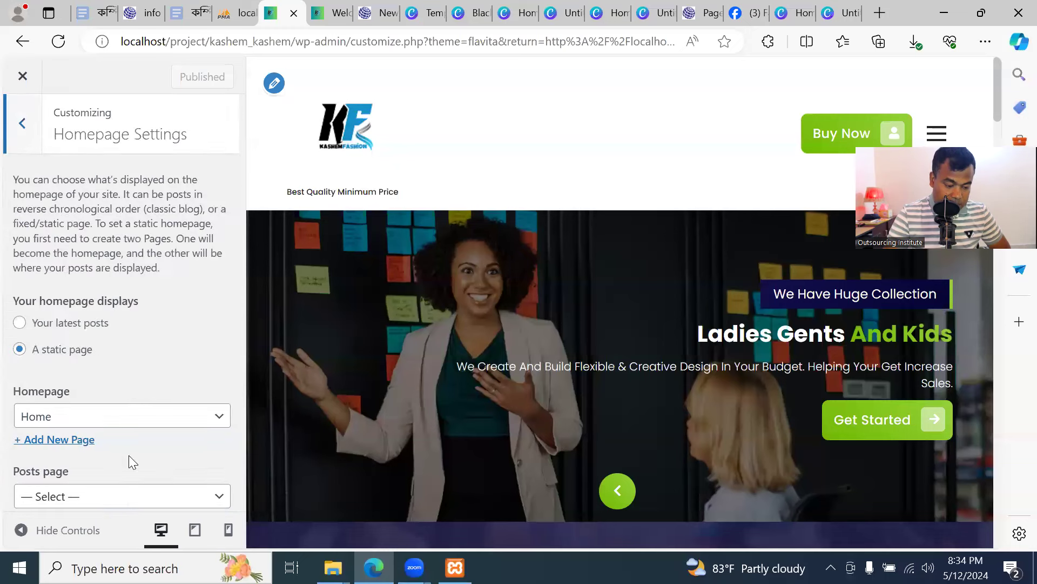
left_click(20, 127)
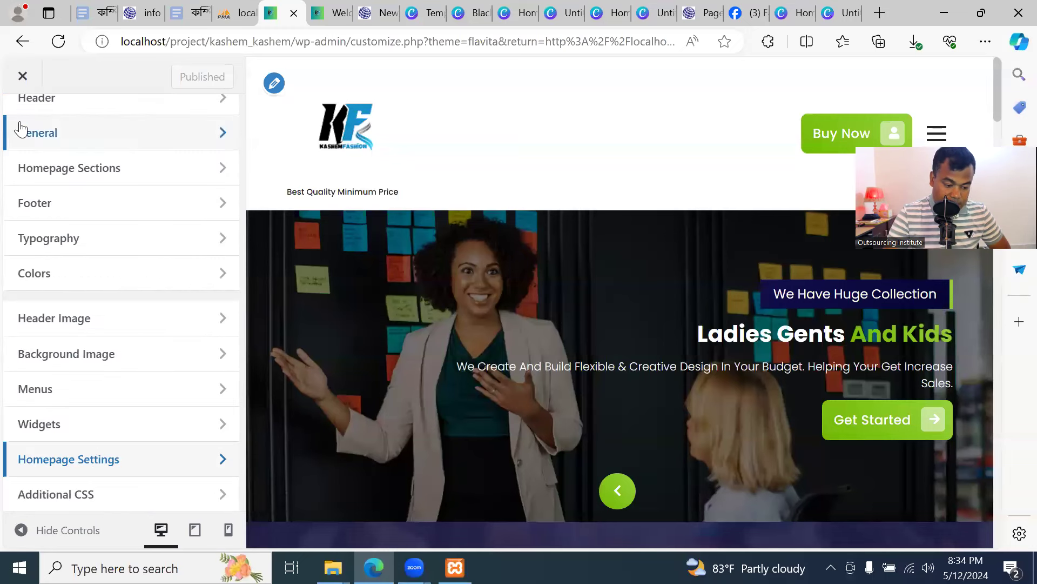
left_click(104, 459)
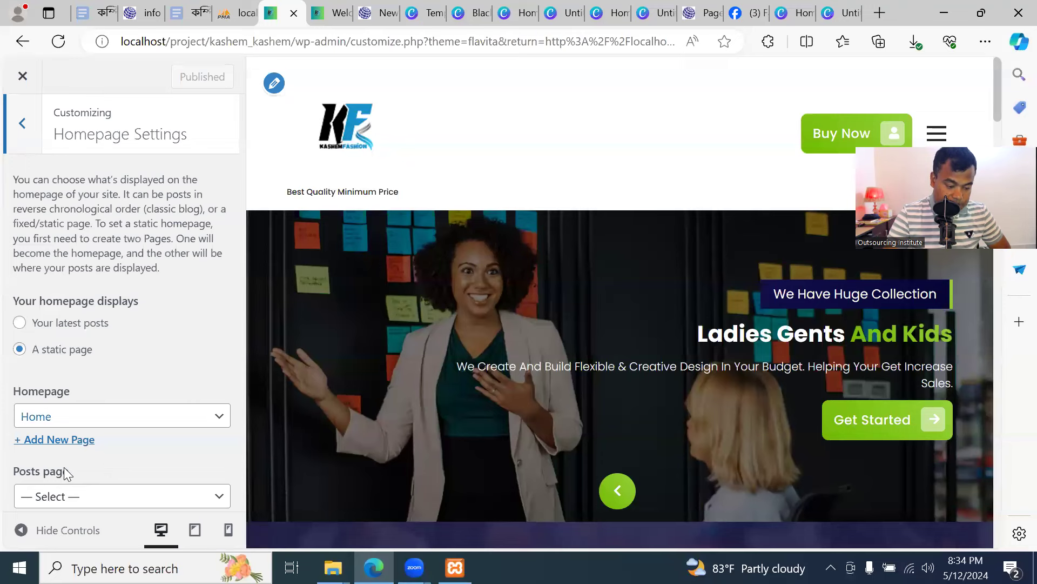
scroll(128, 378, "down", 1)
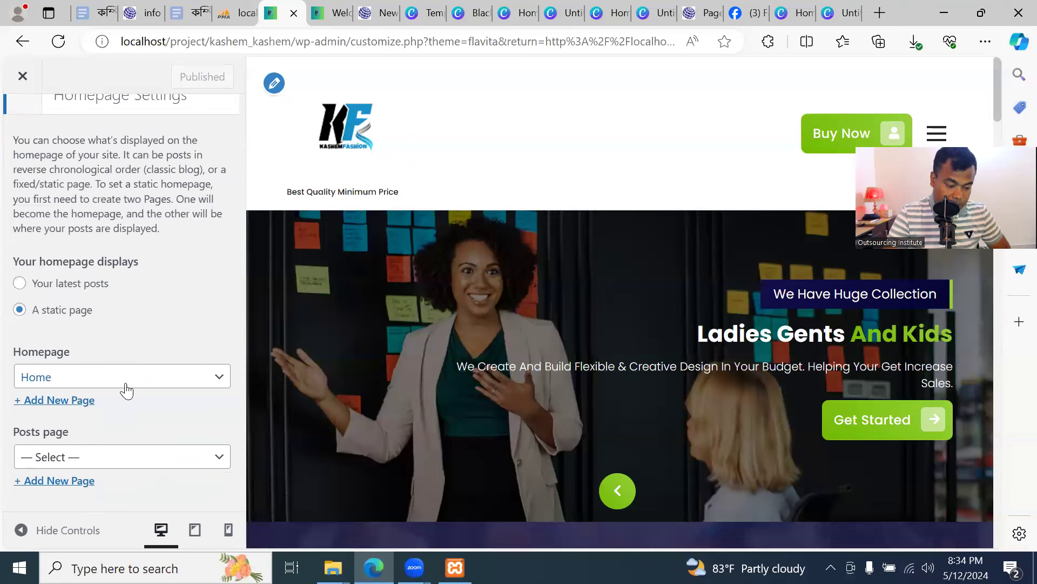
scroll(117, 318, "up", 1)
left_click(22, 131)
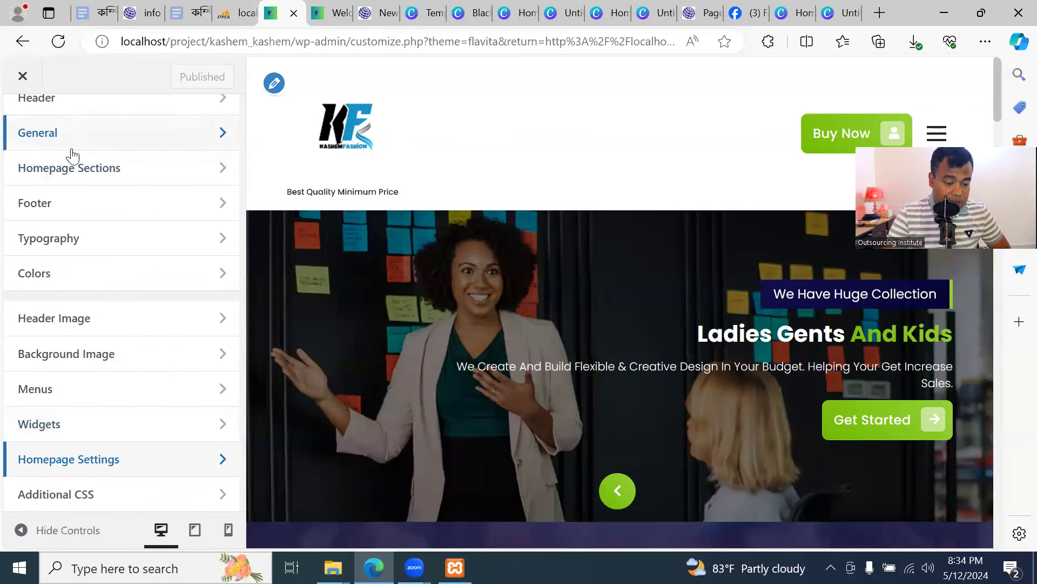
left_click(333, 15)
Reload the live homepage and advance the hero slider to the next slide
left_click(94, 42)
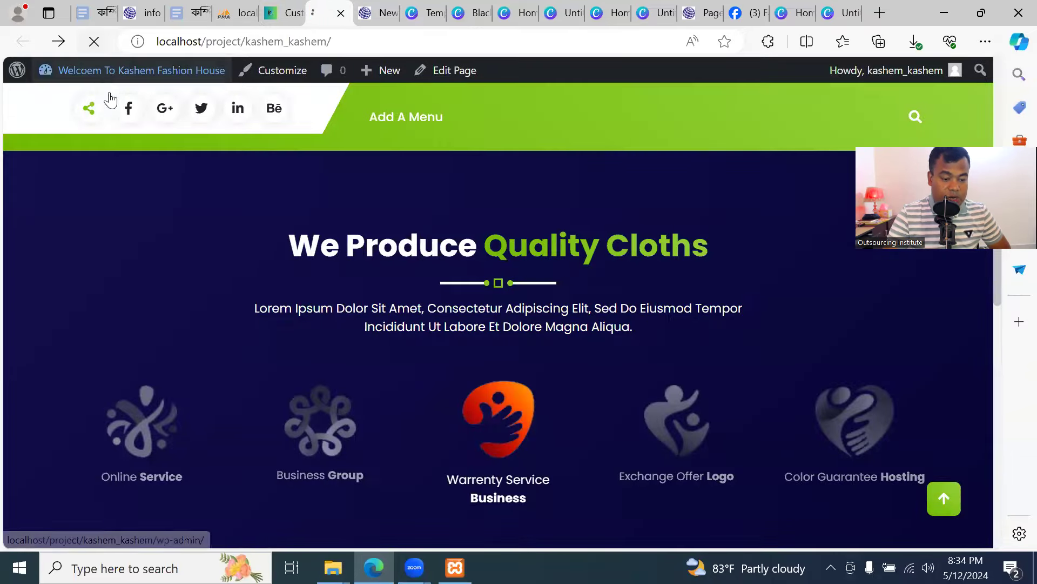
scroll(594, 325, "down", 5)
scroll(510, 292, "up", 8)
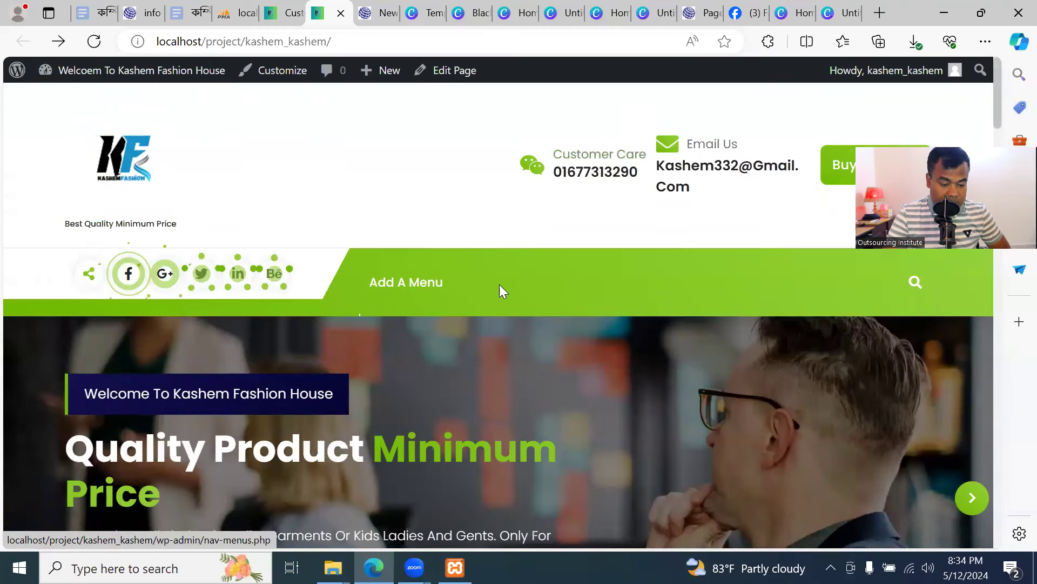
scroll(123, 280, "down", 5)
scroll(148, 316, "up", 5)
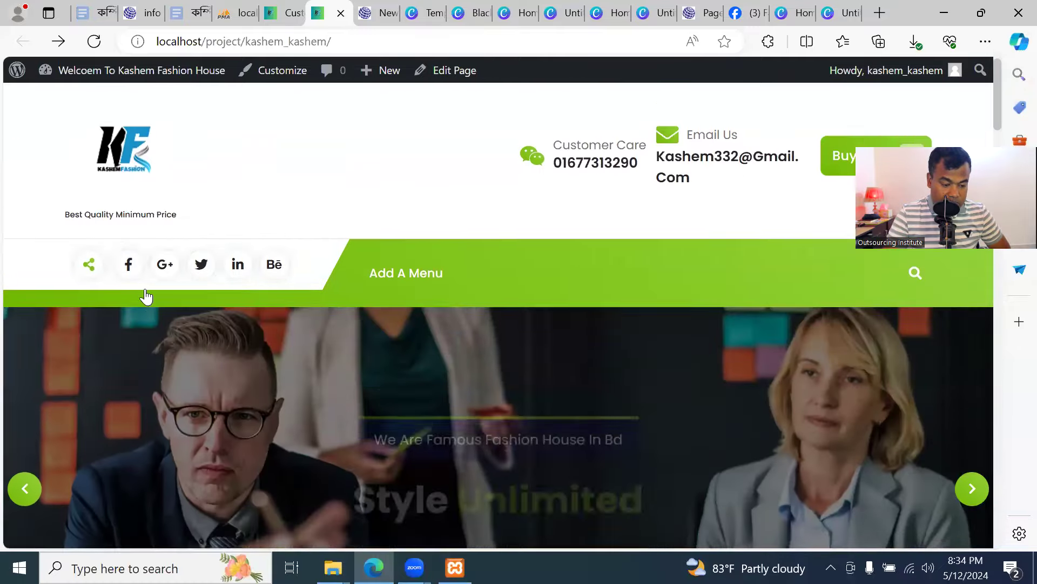
scroll(142, 330, "down", 2)
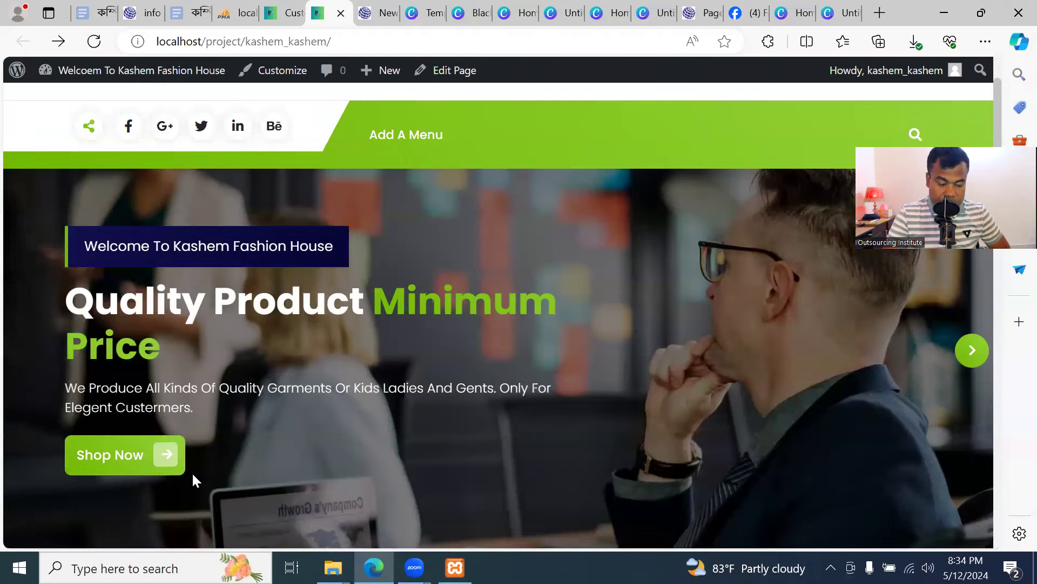
left_click(968, 351)
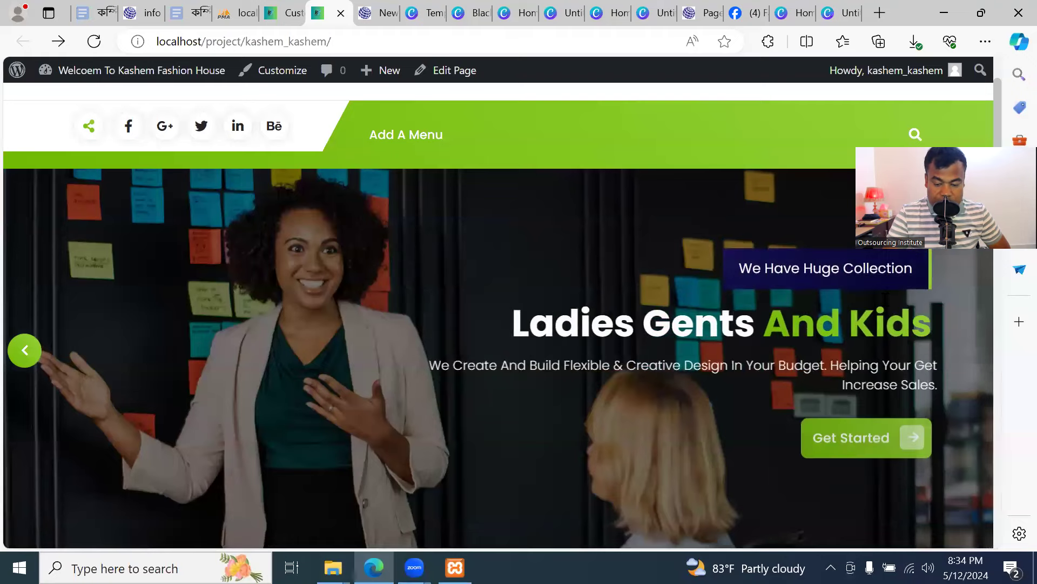
Scroll through the homepage sections down to the footer and back up
scroll(789, 461, "down", 5)
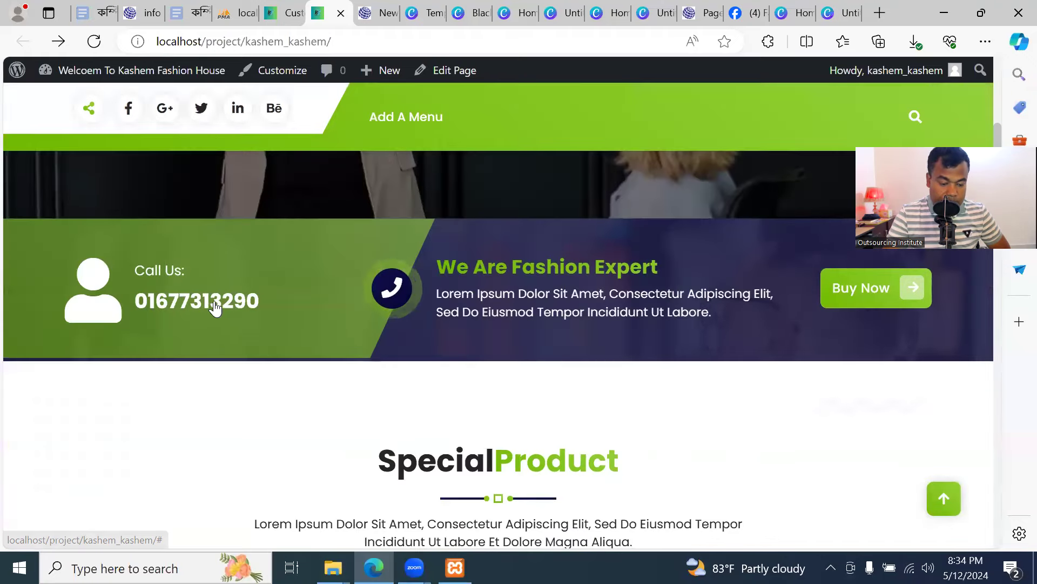
scroll(866, 315, "down", 5)
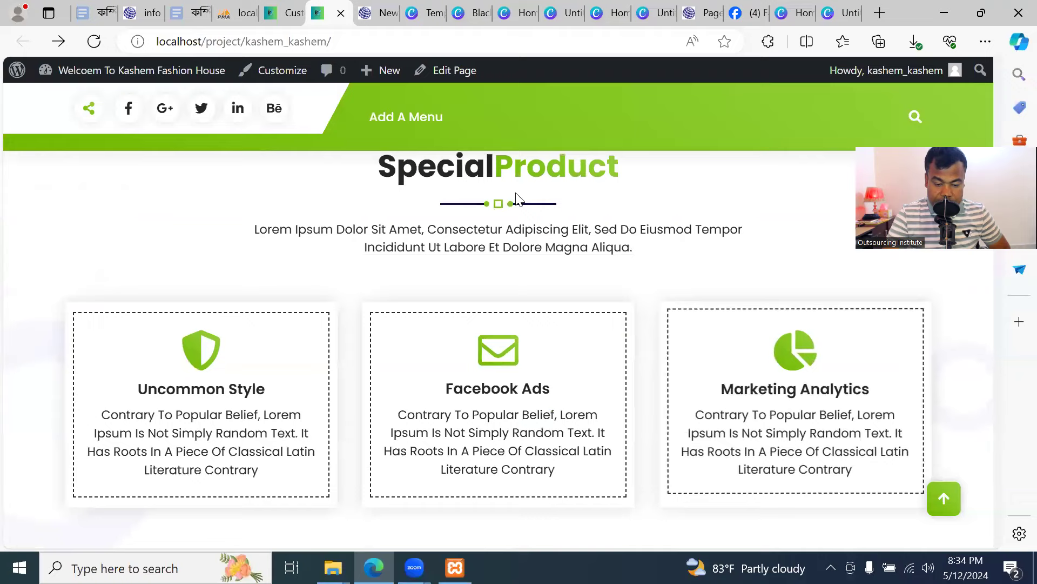
scroll(788, 397, "down", 1)
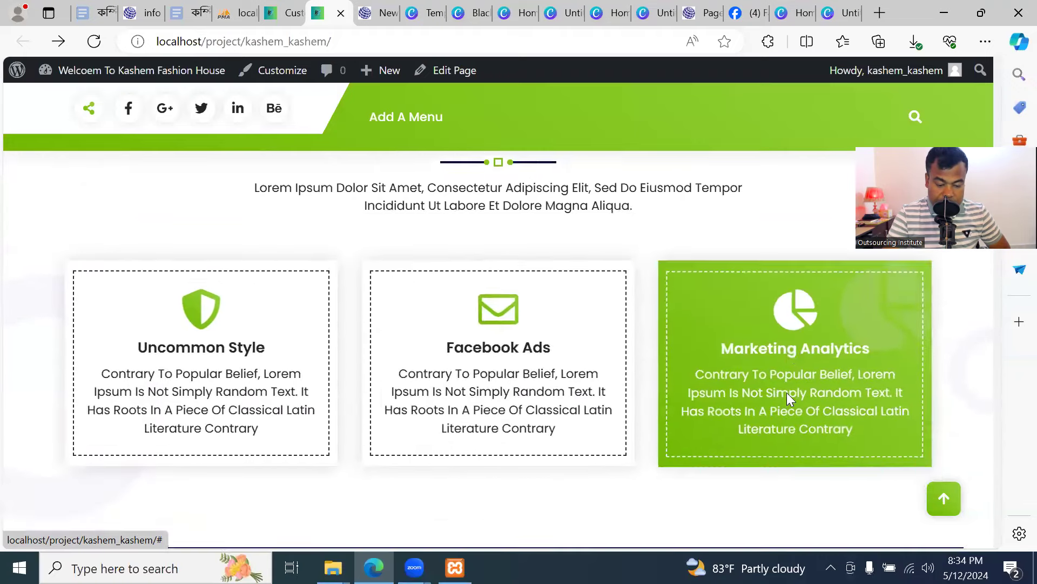
scroll(721, 410, "down", 12)
scroll(514, 362, "up", 6)
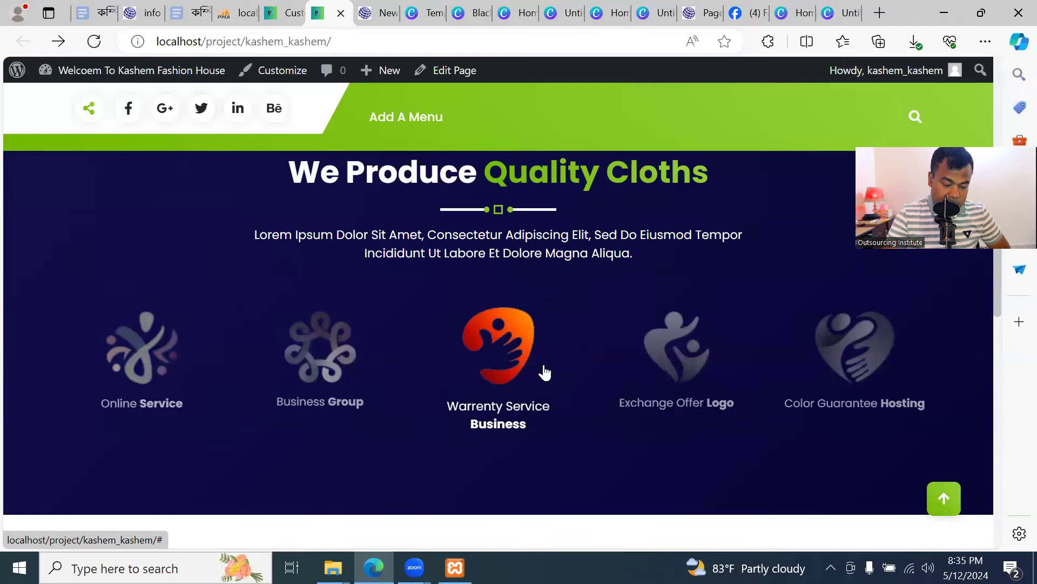
scroll(764, 380, "down", 4)
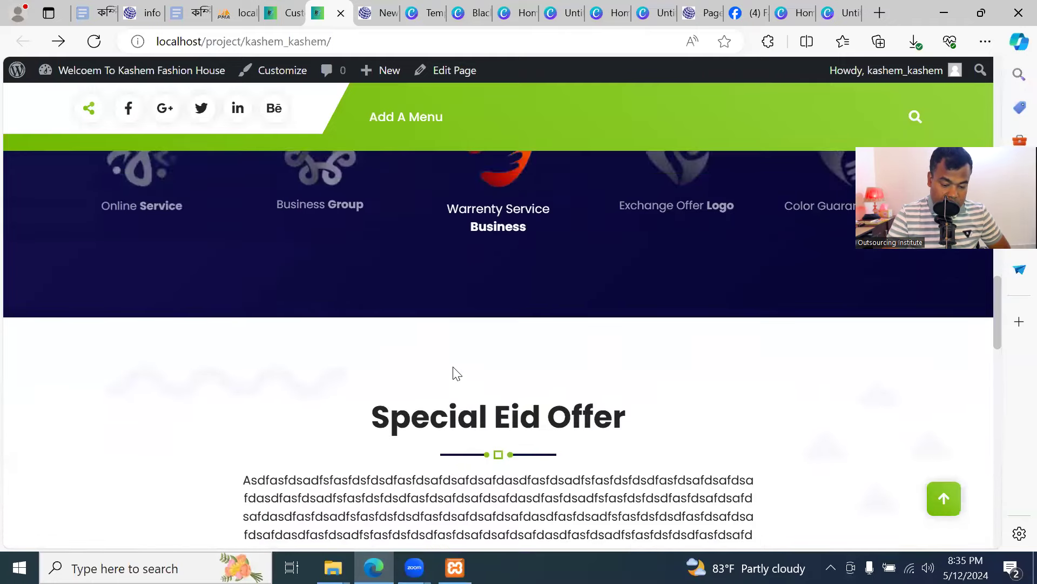
scroll(503, 422, "down", 5)
scroll(494, 370, "up", 2)
scroll(490, 378, "down", 10)
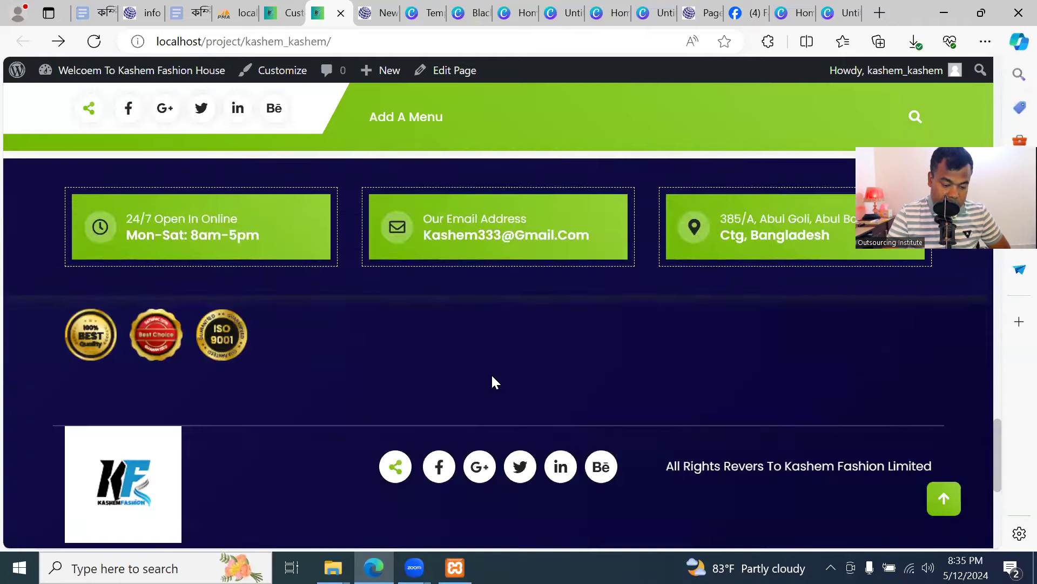
scroll(492, 382, "down", 4)
scroll(532, 369, "up", 20)
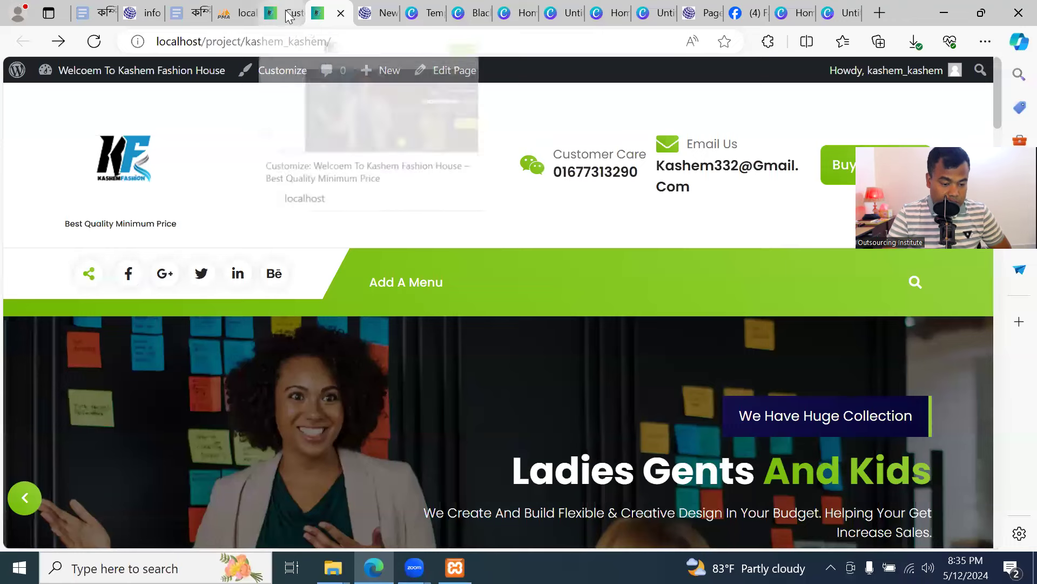
Bring the browser window back to the front
left_click(286, 41)
left_click(372, 157)
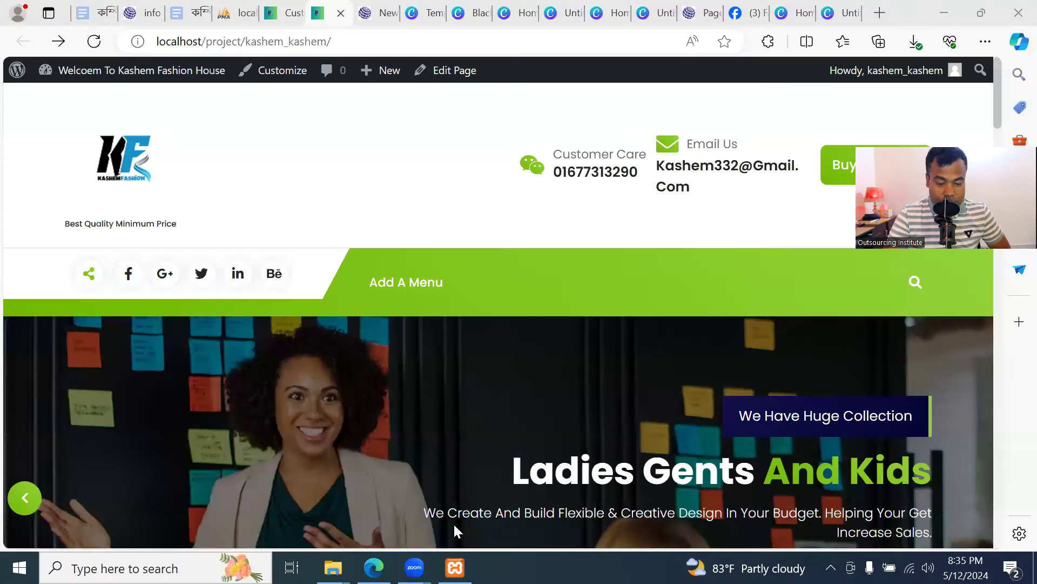
left_click(369, 157)
mouse_move(167, 76)
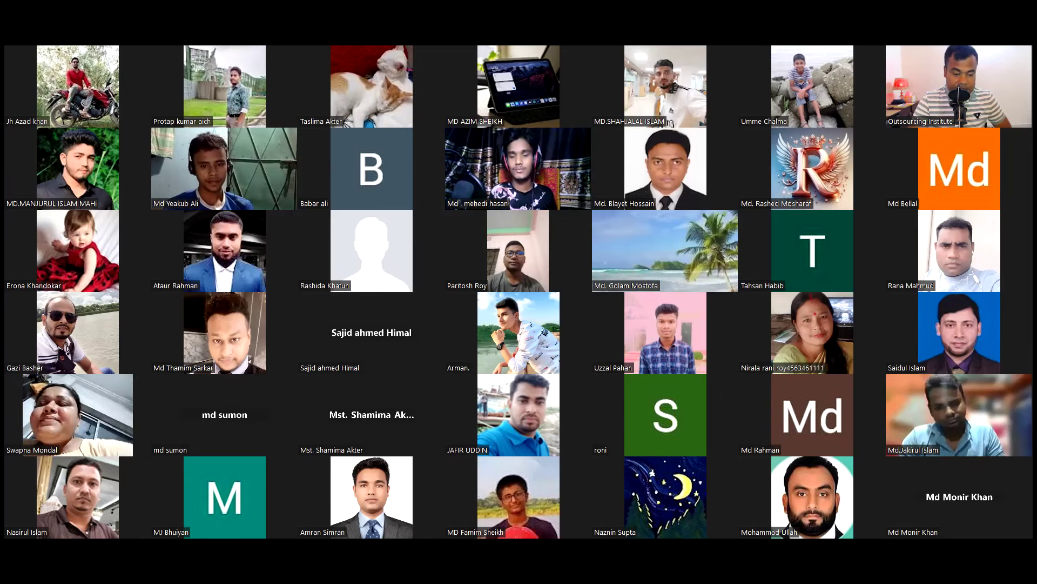
Review the Header's Site Identity (logo, title, tagline) and Above Header social icon options unchanged
scroll(174, 225, "up", 4)
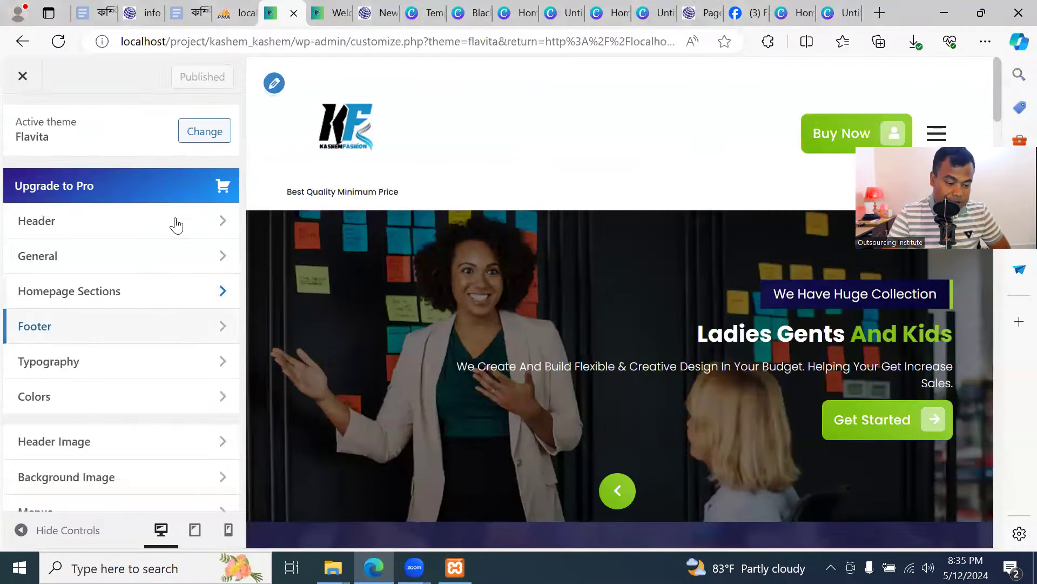
left_click(124, 298)
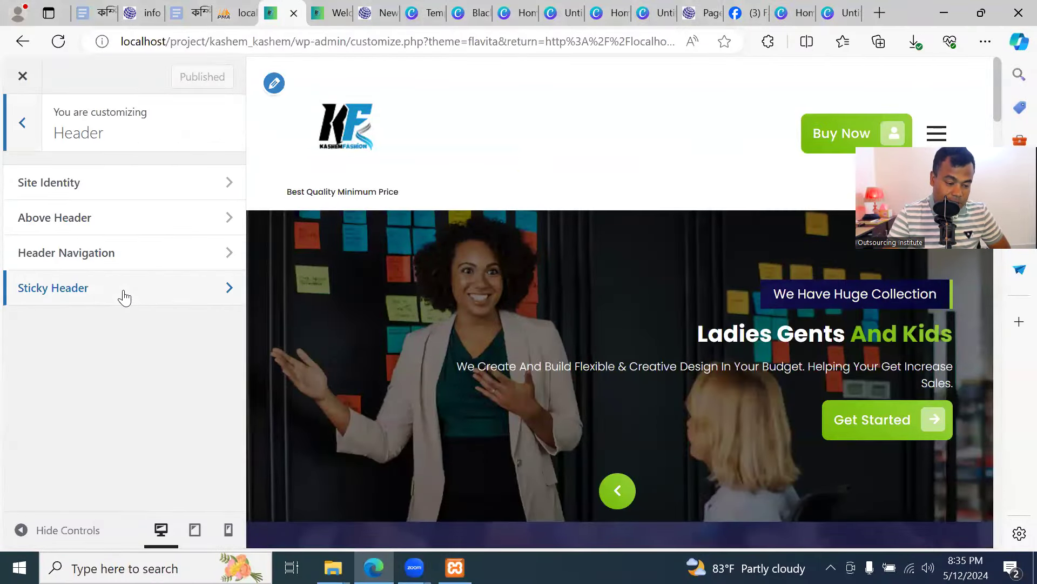
left_click(139, 180)
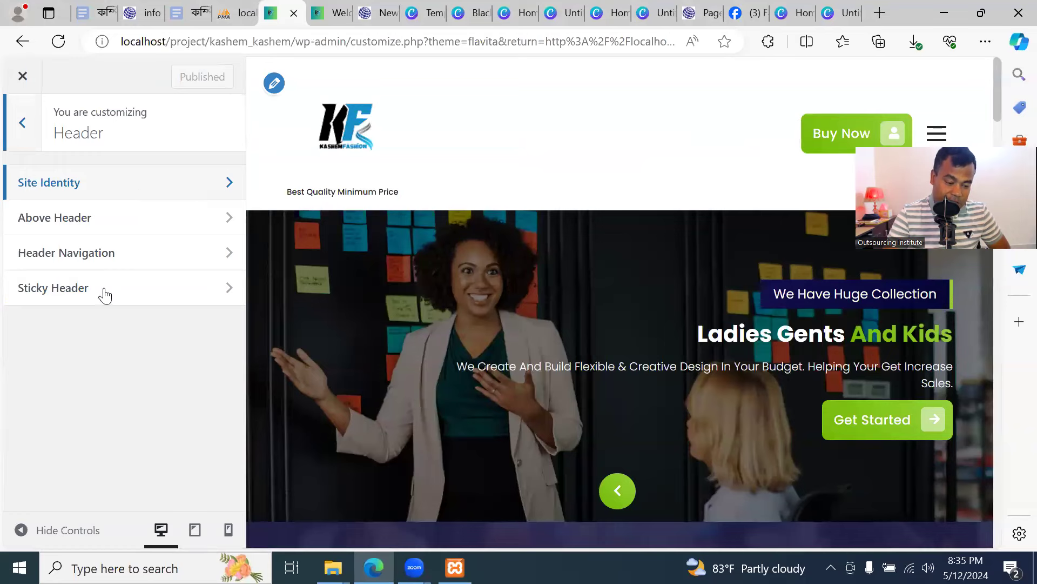
scroll(56, 248, "down", 3)
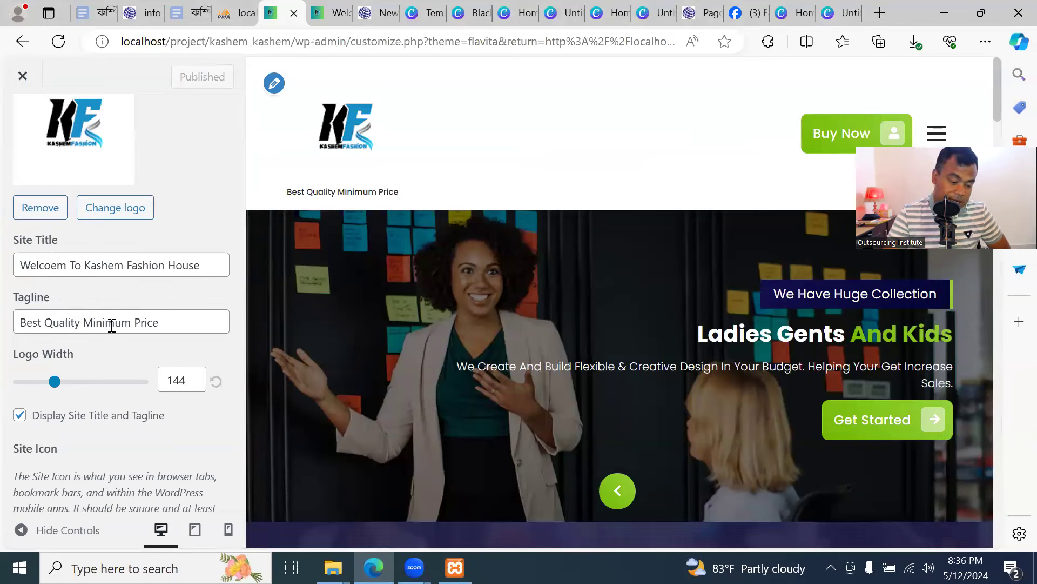
scroll(103, 324, "down", 3)
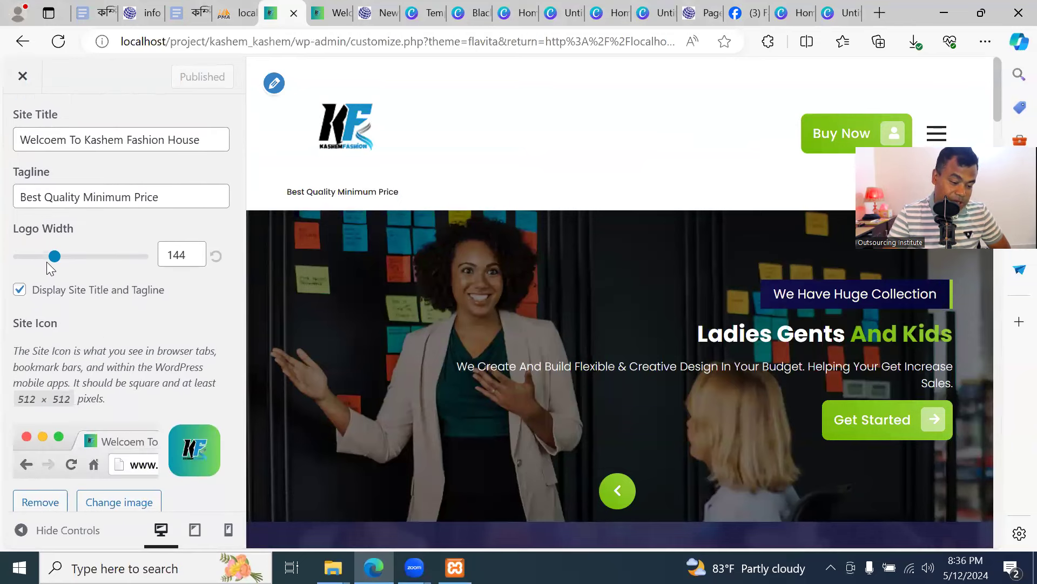
scroll(118, 255, "down", 1)
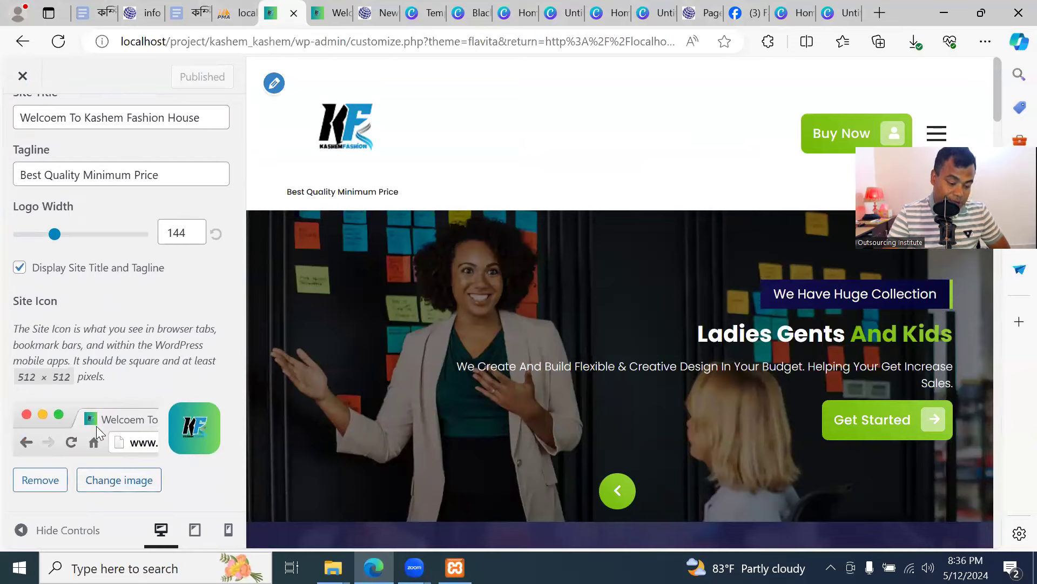
scroll(127, 335, "up", 6)
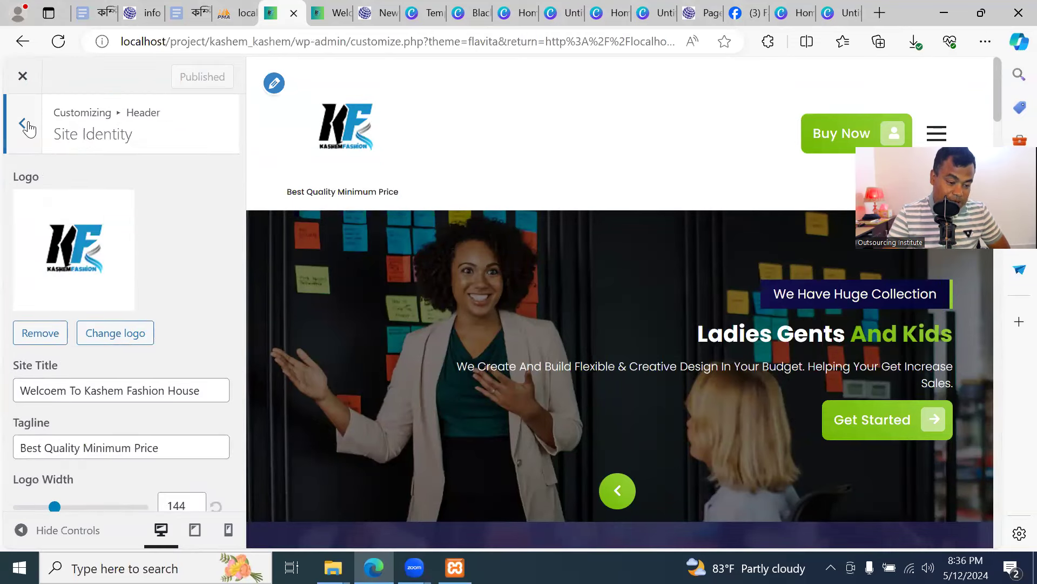
left_click(23, 124)
left_click(79, 218)
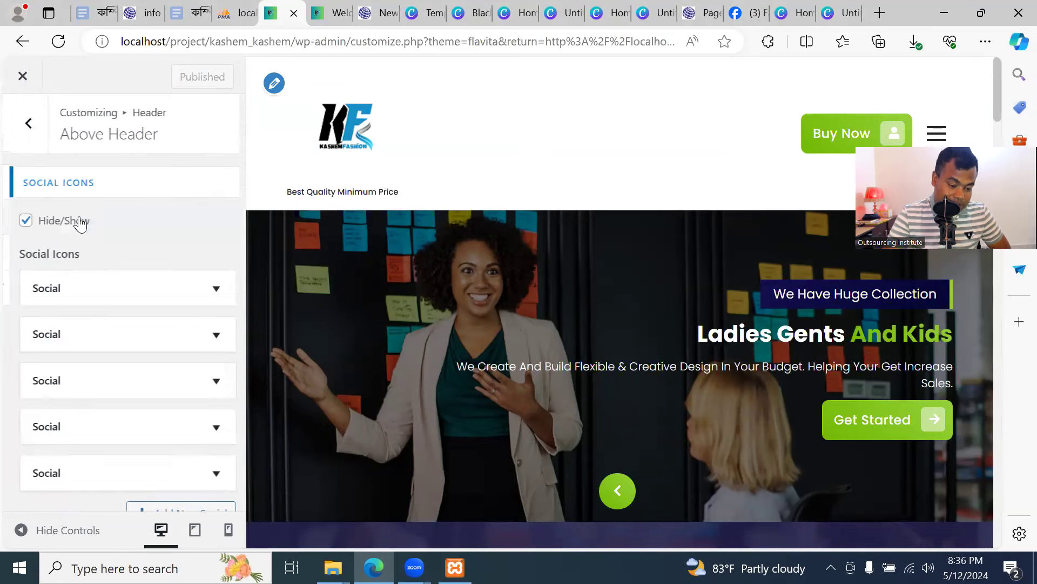
left_click(25, 124)
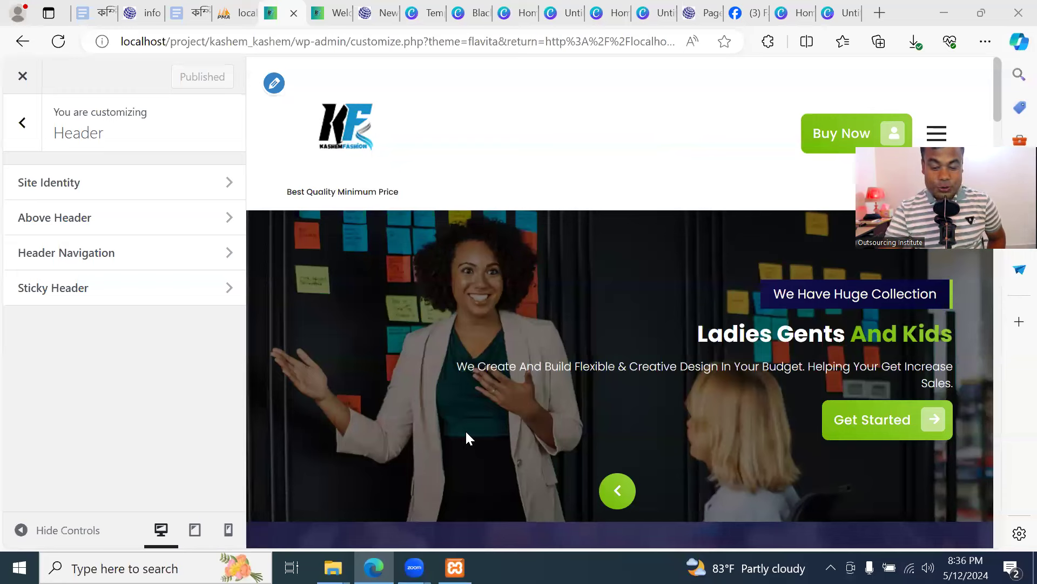
Inspect the General options for Background Elements and Container width
left_click(27, 129)
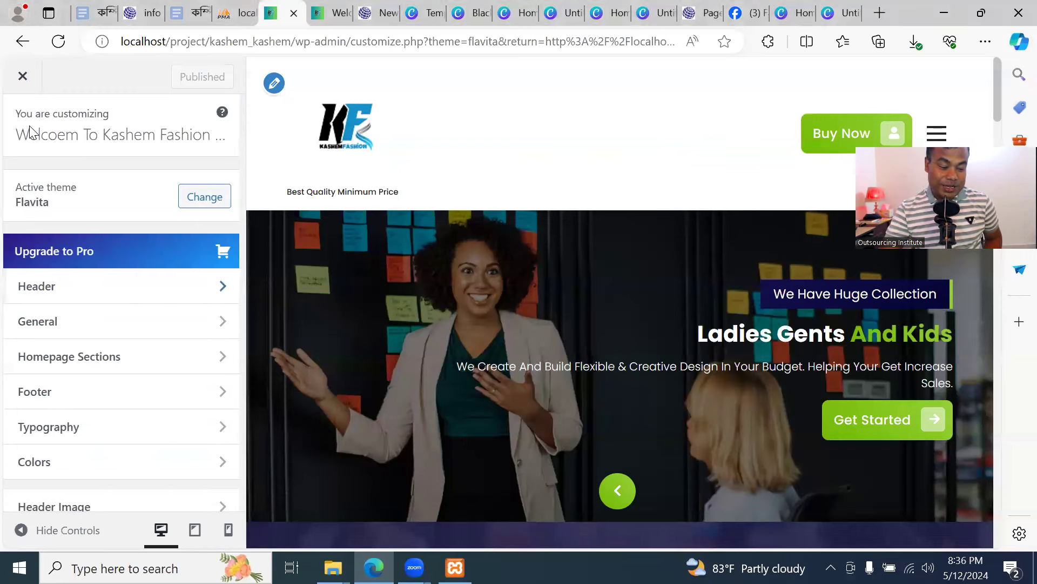
left_click(105, 320)
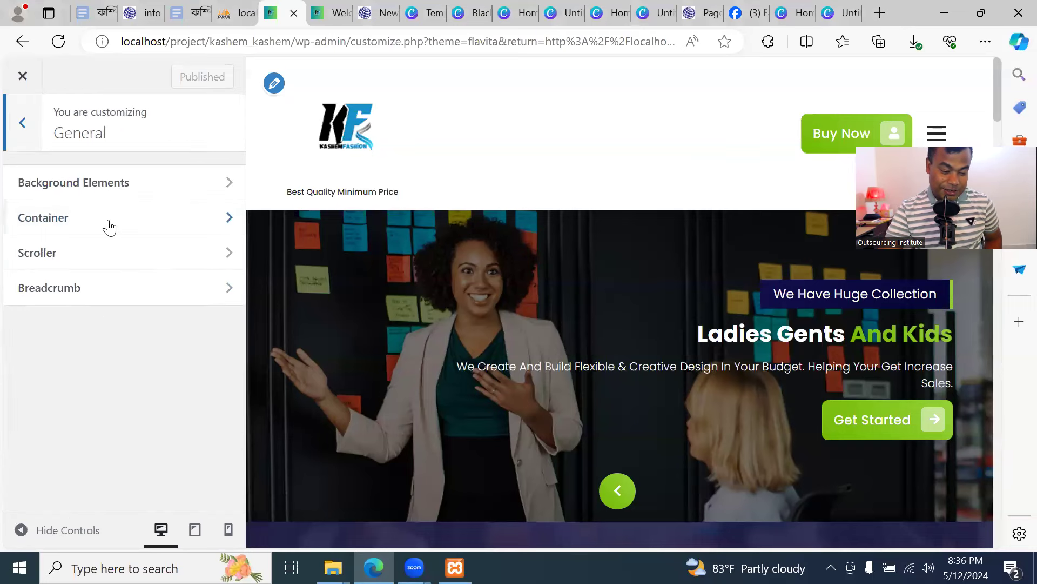
left_click(108, 186)
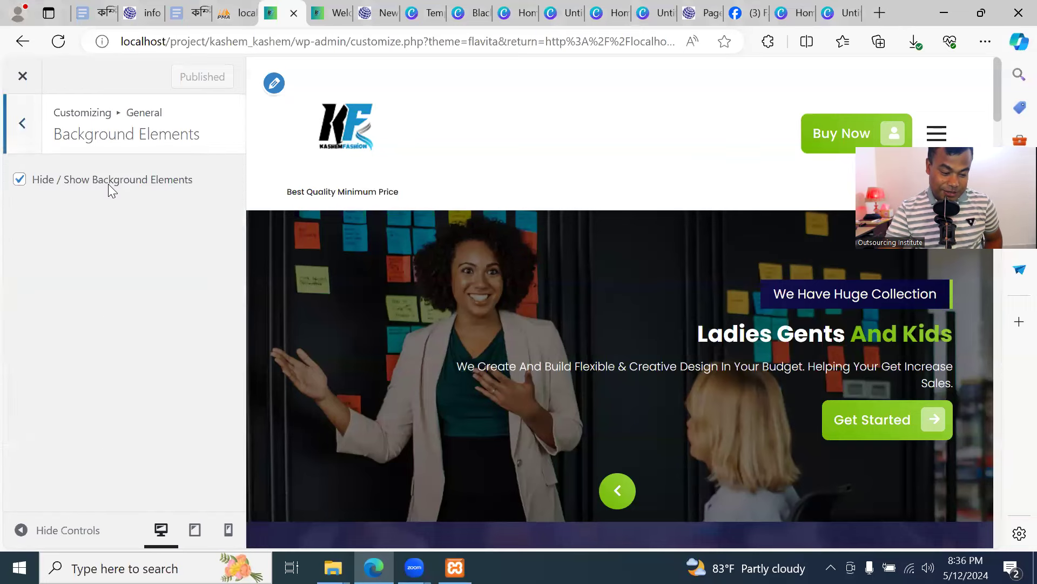
left_click(25, 124)
left_click(25, 125)
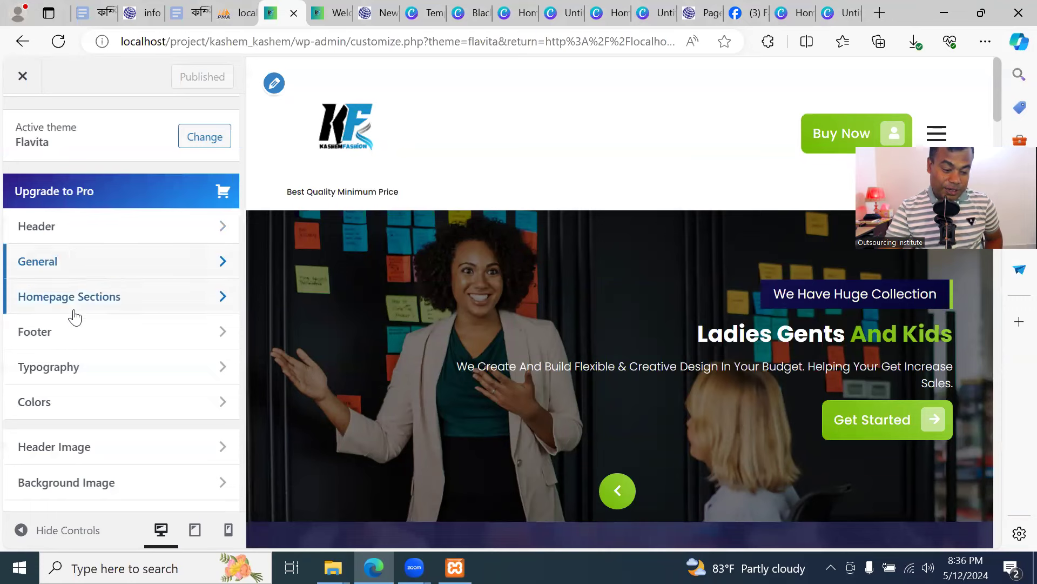
left_click(76, 264)
left_click(81, 221)
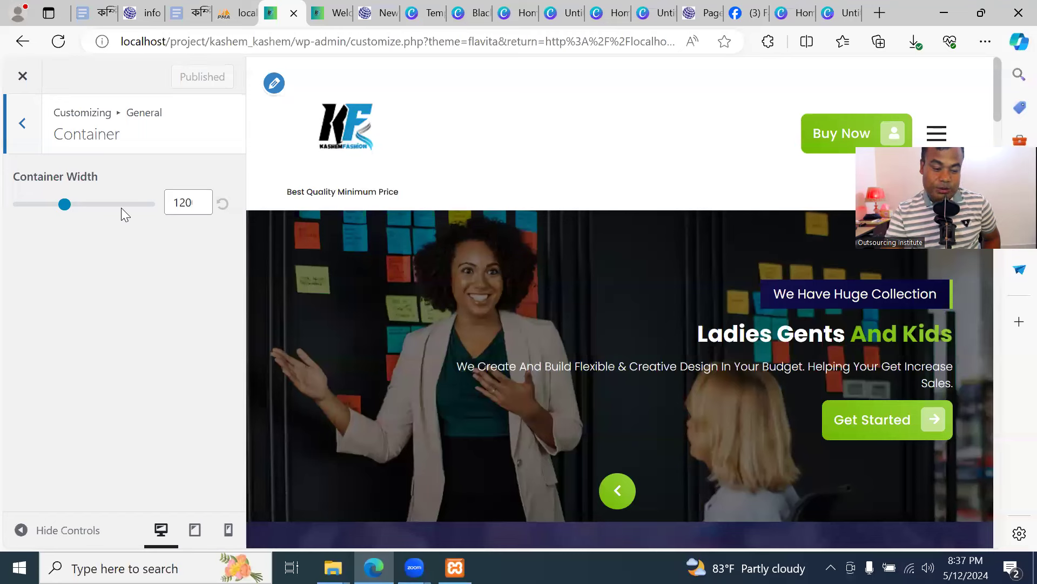
left_click(30, 136)
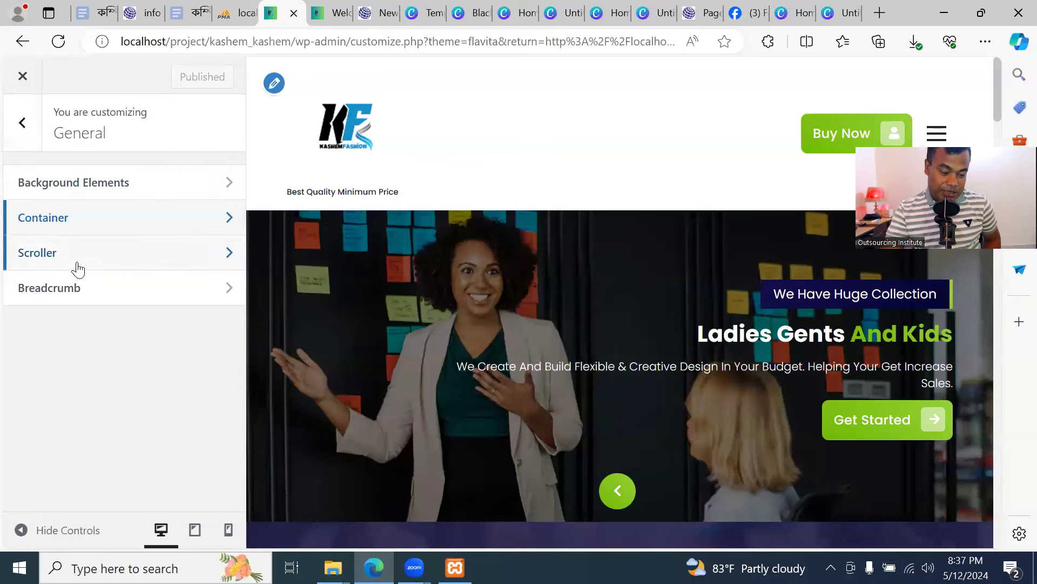
Inspect the Scroller and Breadcrumb settings, then return to the live homepage
left_click(76, 261)
left_click(24, 126)
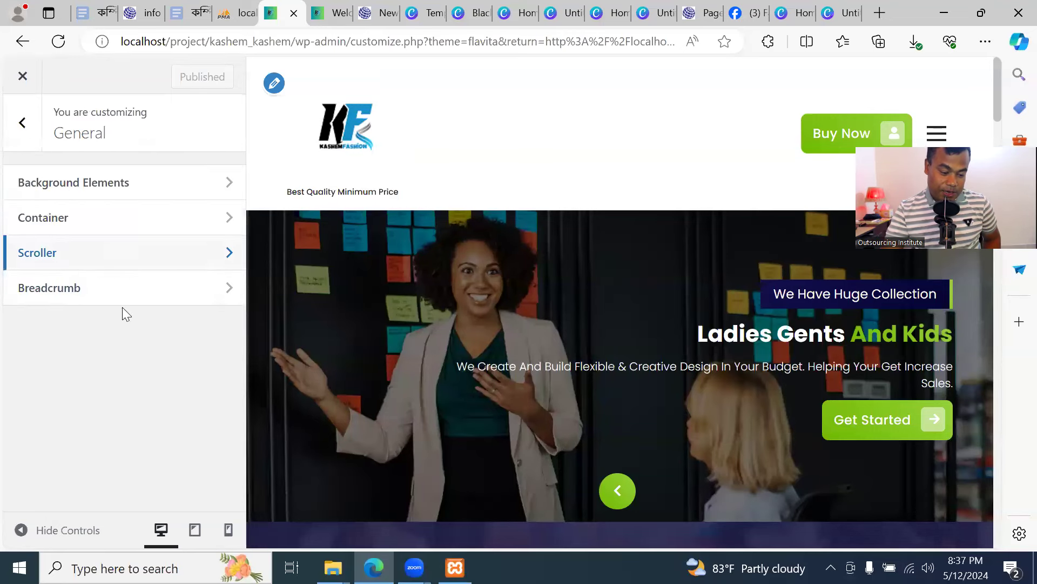
left_click(119, 294)
left_click(15, 125)
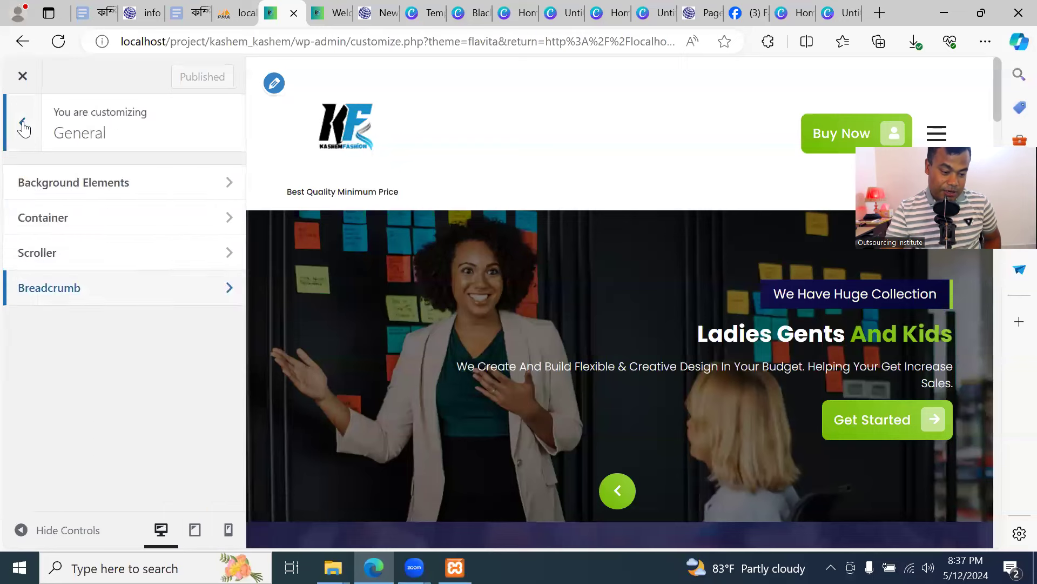
left_click(24, 127)
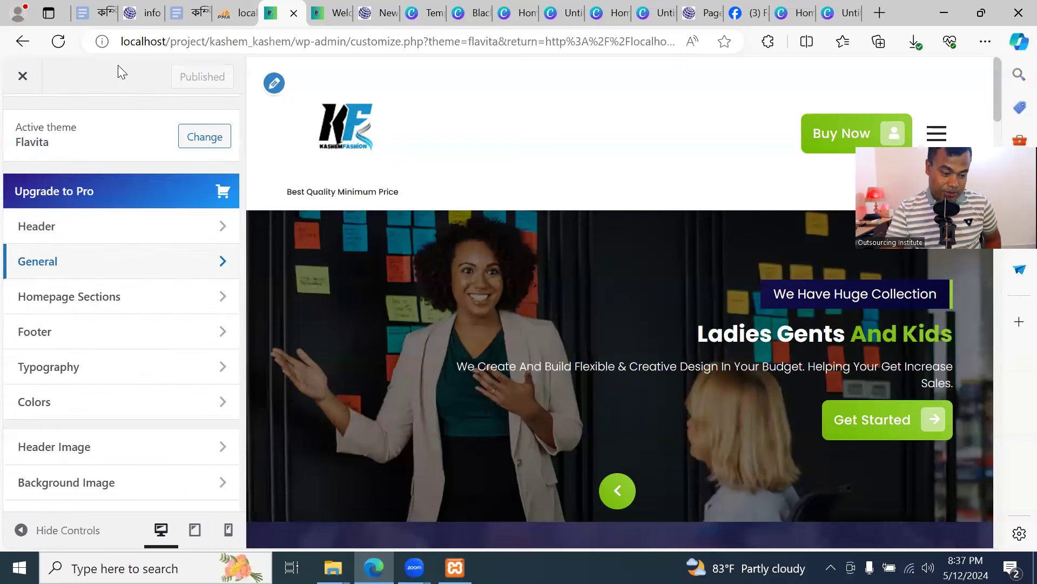
scroll(107, 387, "down", 3)
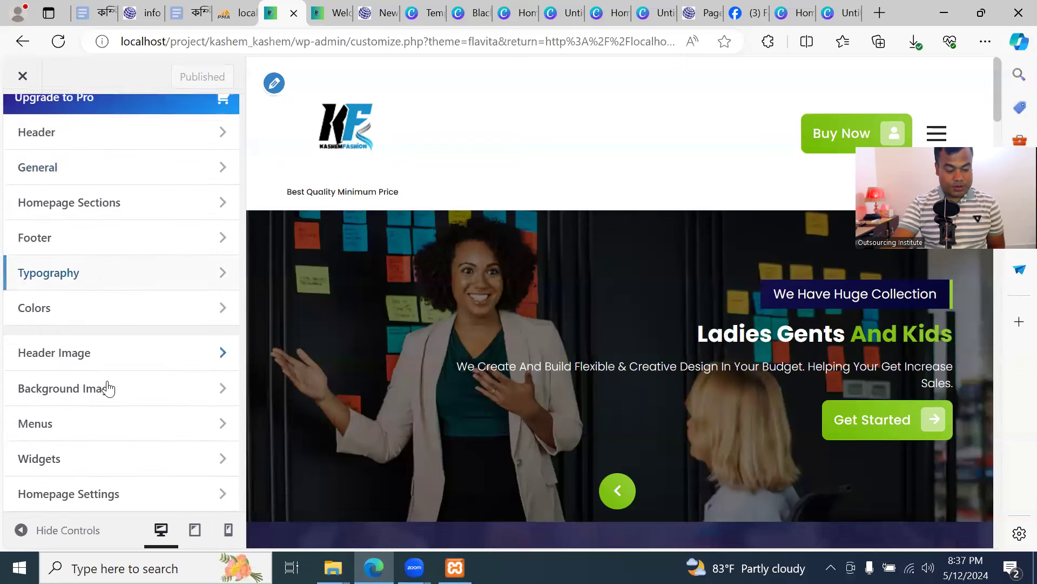
scroll(46, 234, "up", 4)
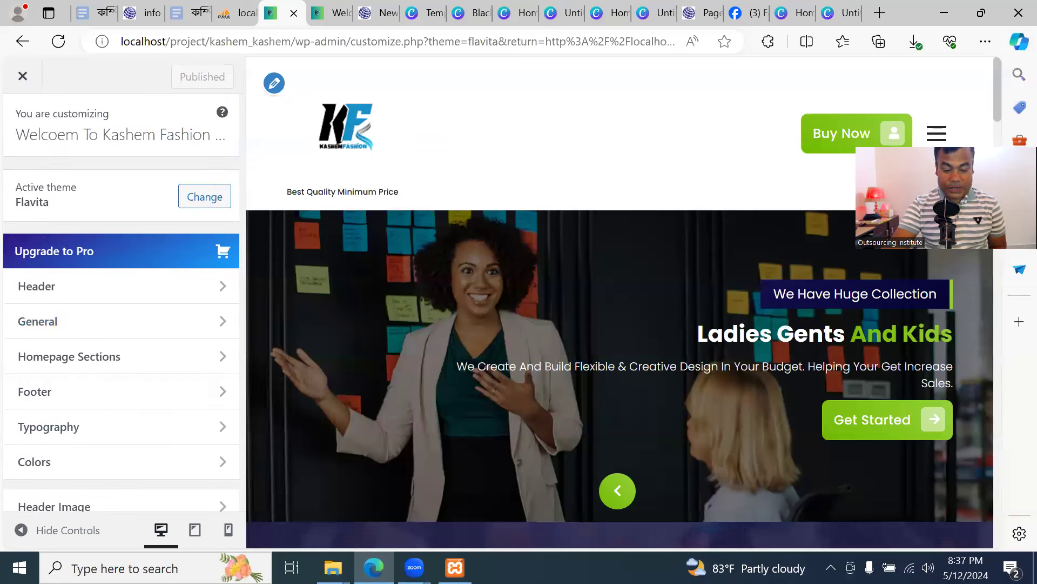
left_click(329, 12)
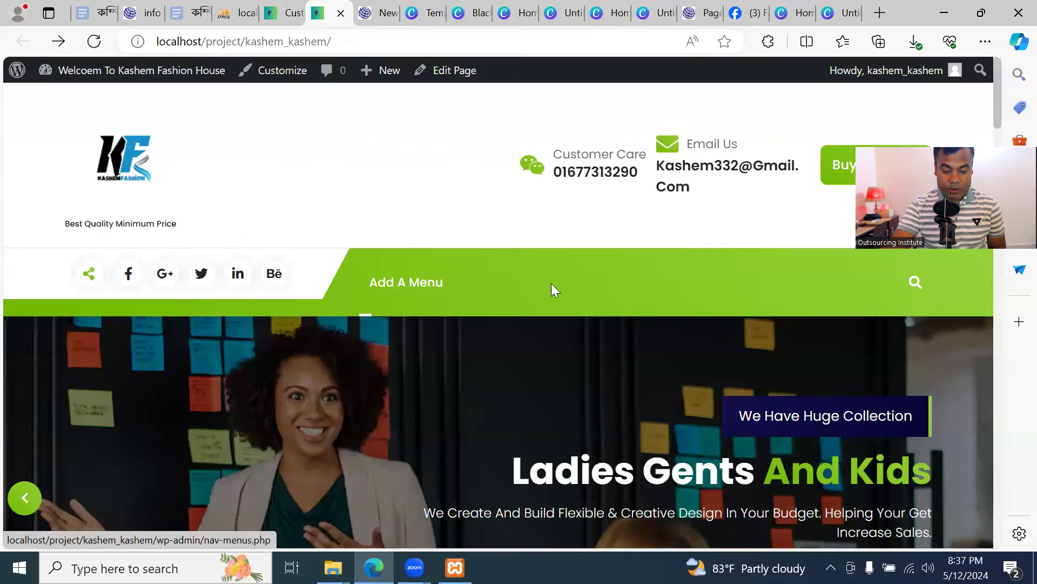
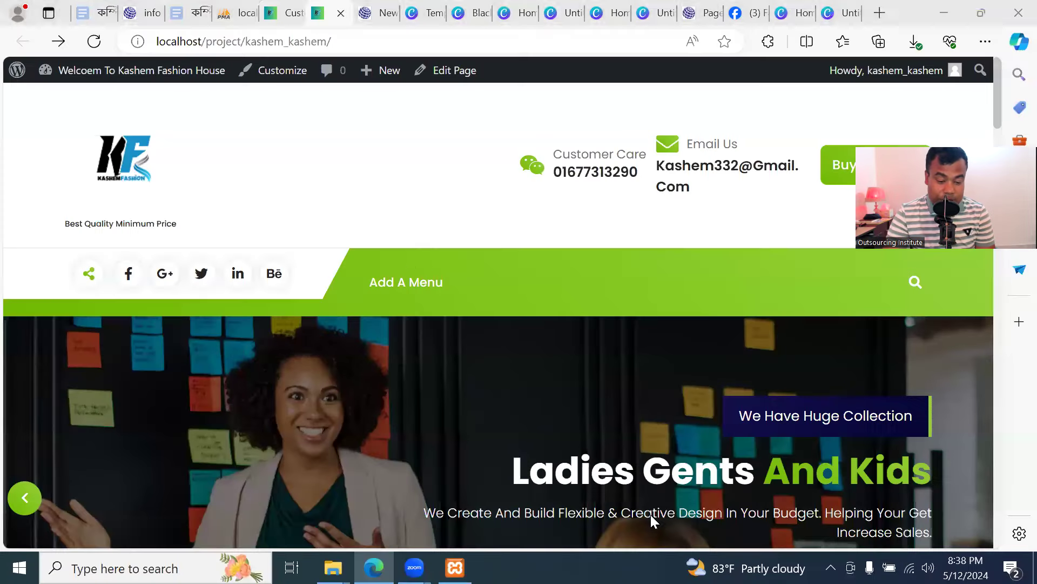
Close the Customizer and relaunch it from the active Flavita theme's Customize button
left_click(281, 13)
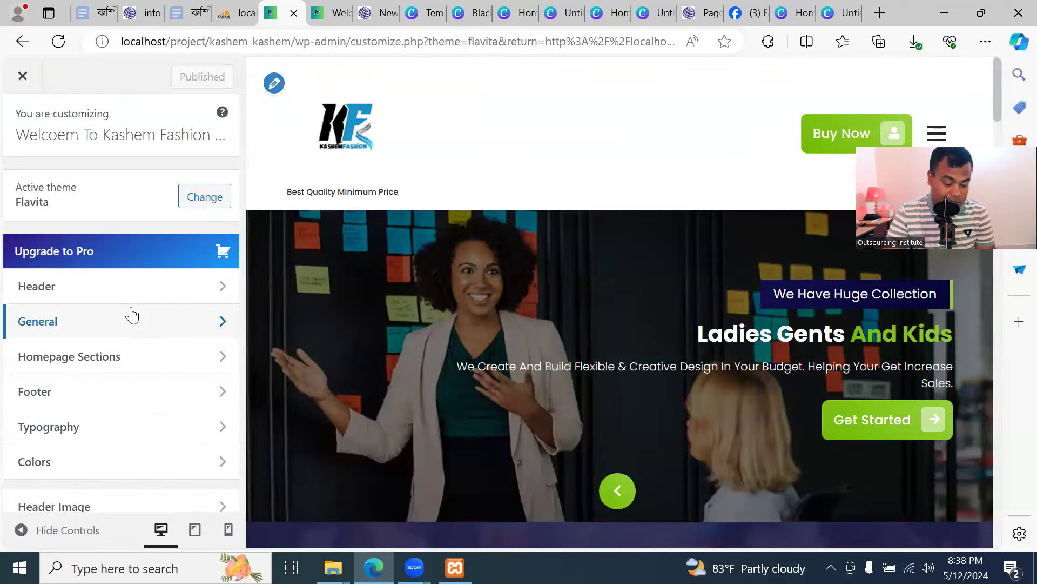
left_click(25, 78)
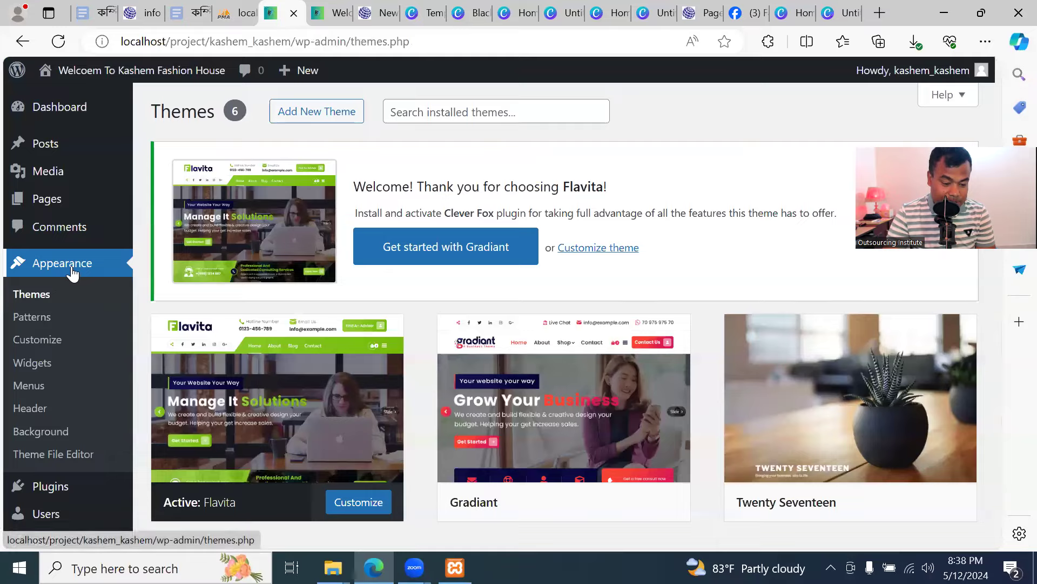
scroll(301, 364, "down", 3)
left_click(352, 355)
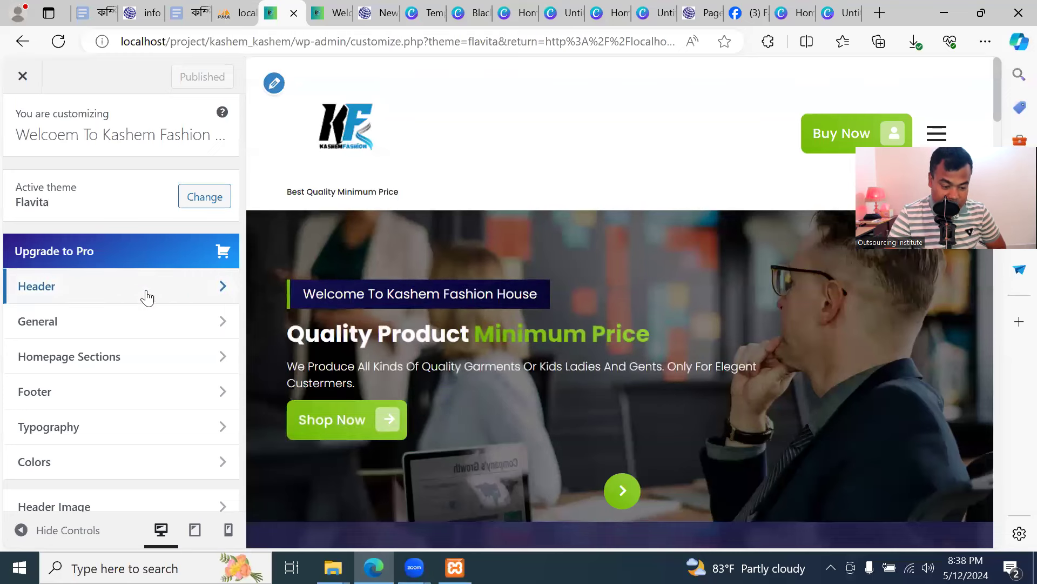
Open the Customizer's Menus section, which shows the site has no menus yet
scroll(149, 299, "down", 1)
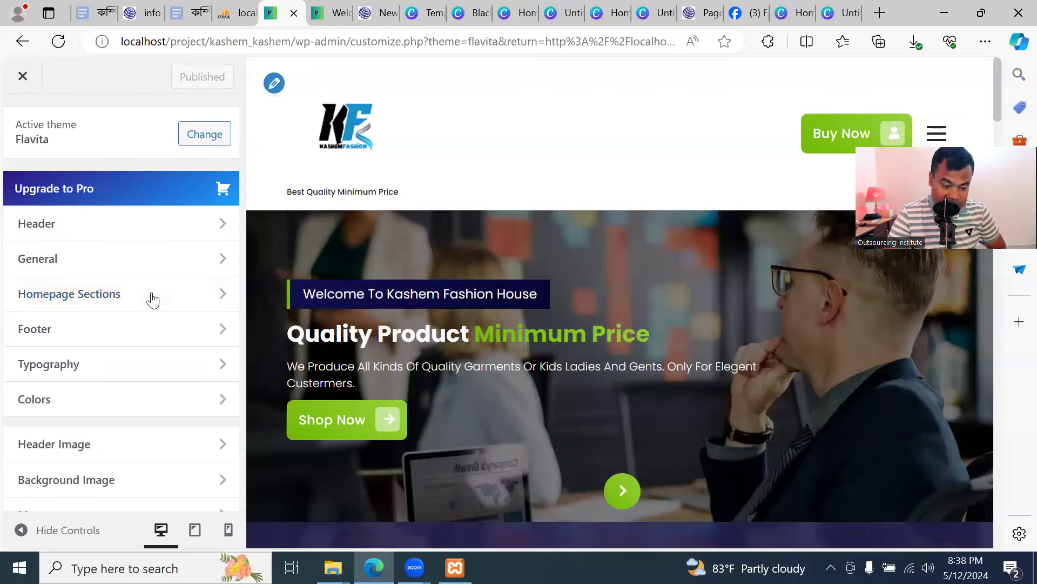
scroll(151, 341, "down", 2)
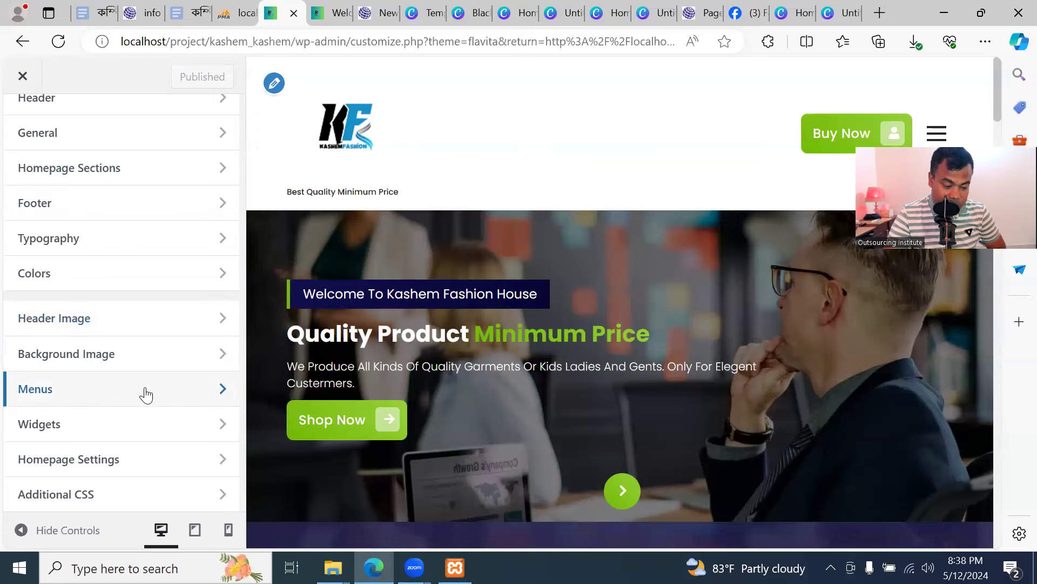
left_click(186, 395)
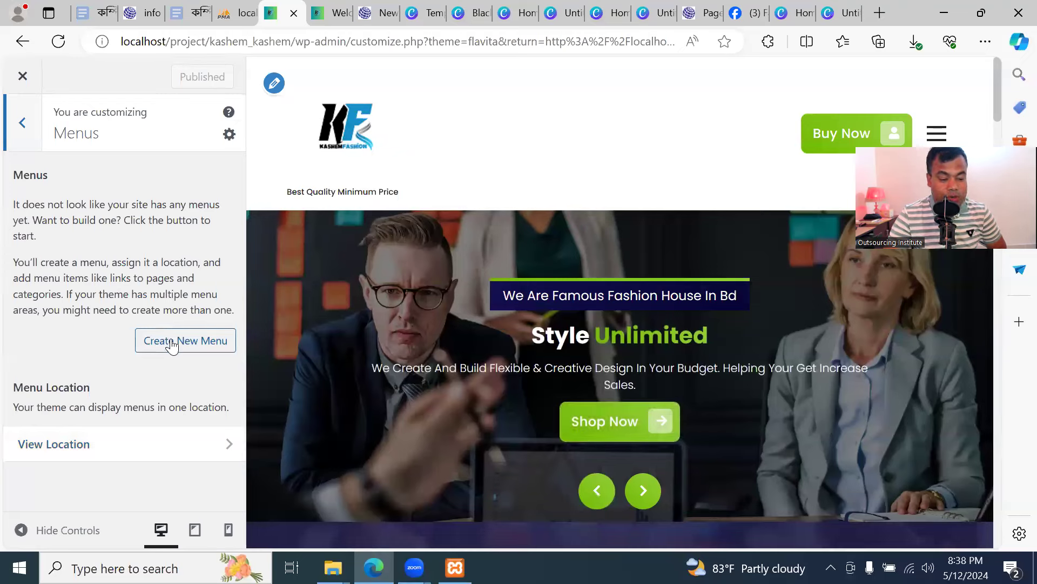
left_click(24, 126)
scroll(125, 379, "up", 3)
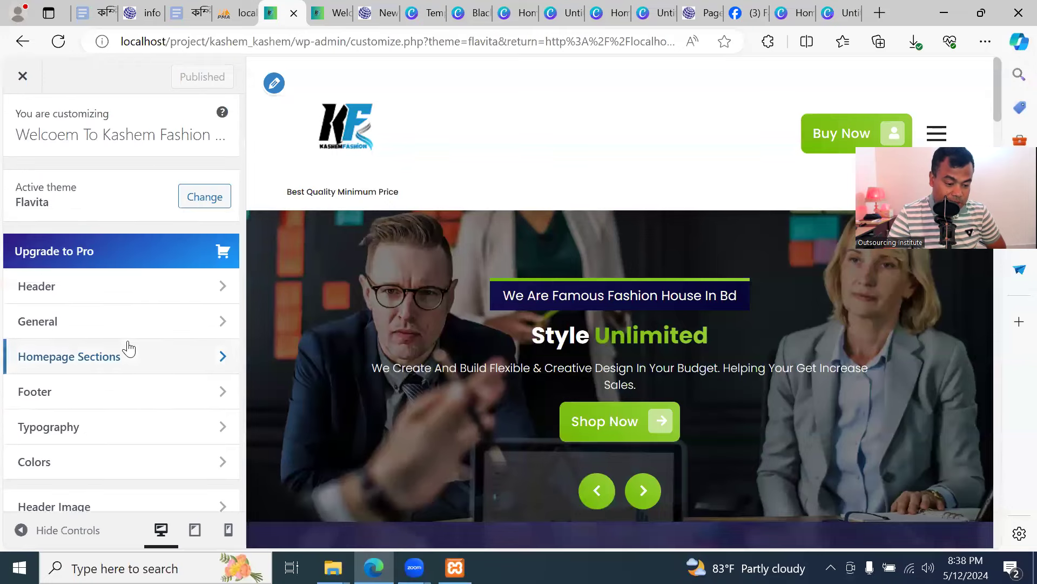
scroll(123, 336, "down", 3)
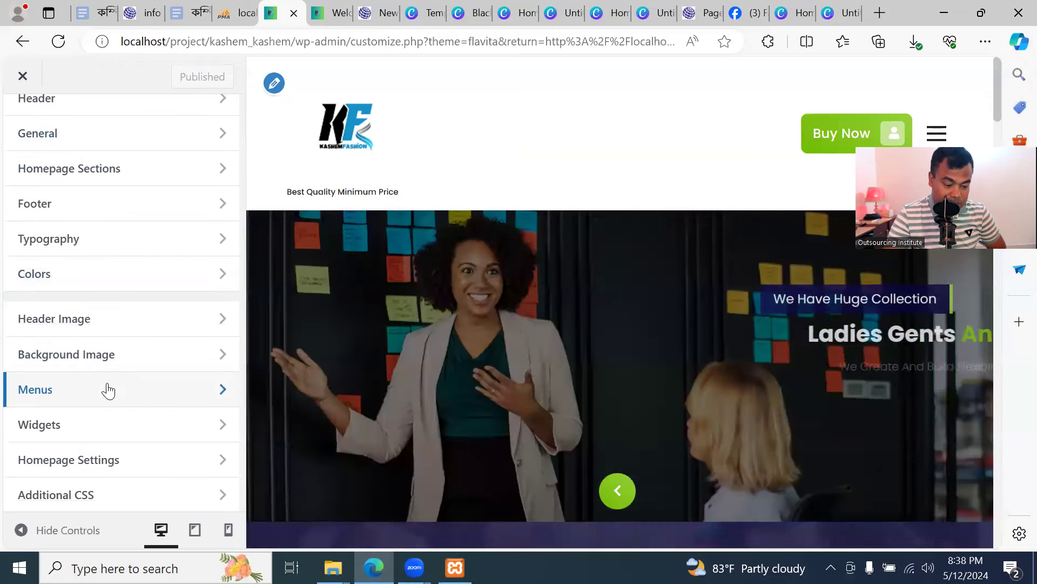
left_click(76, 400)
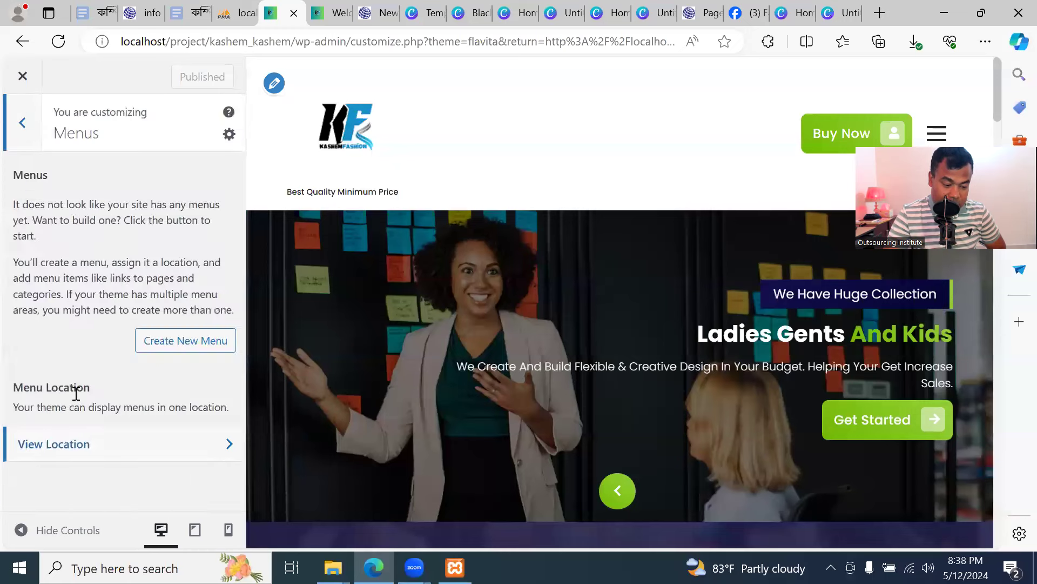
Create a menu named 'Top Menu' in the Primary Menu location and list items to add
left_click(192, 342)
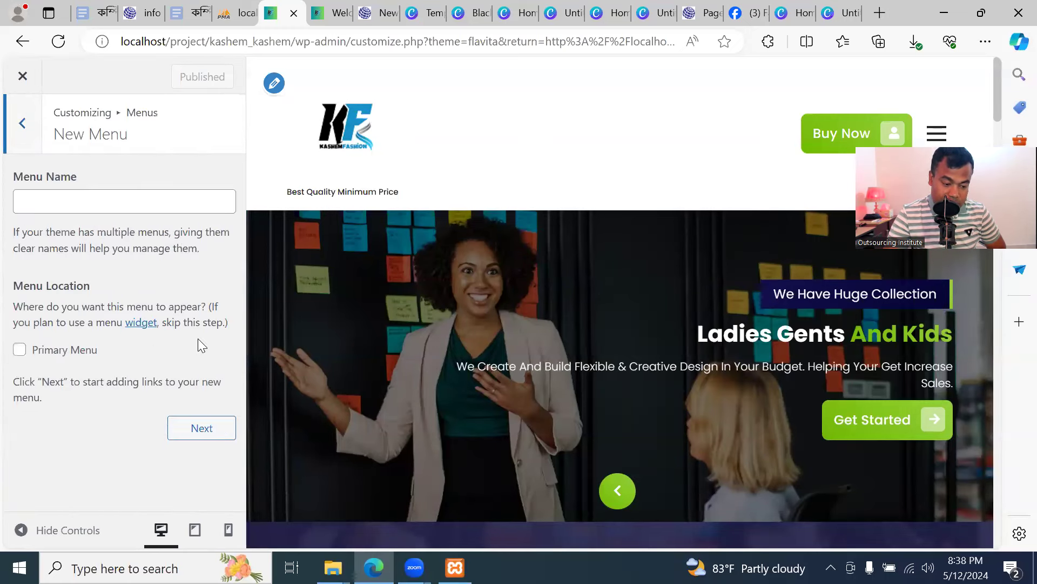
left_click(153, 204)
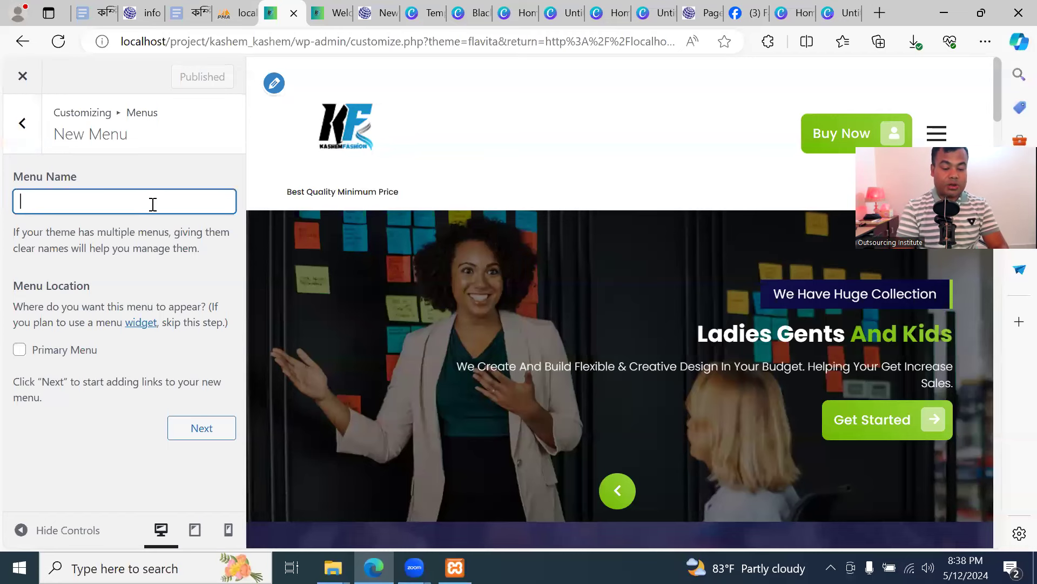
type("Top Menu")
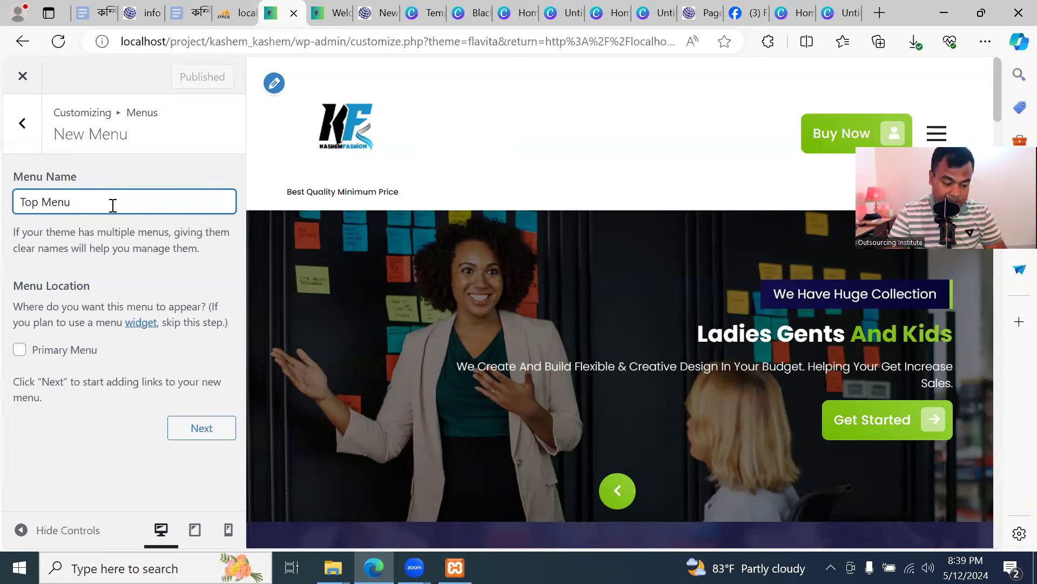
left_click(22, 351)
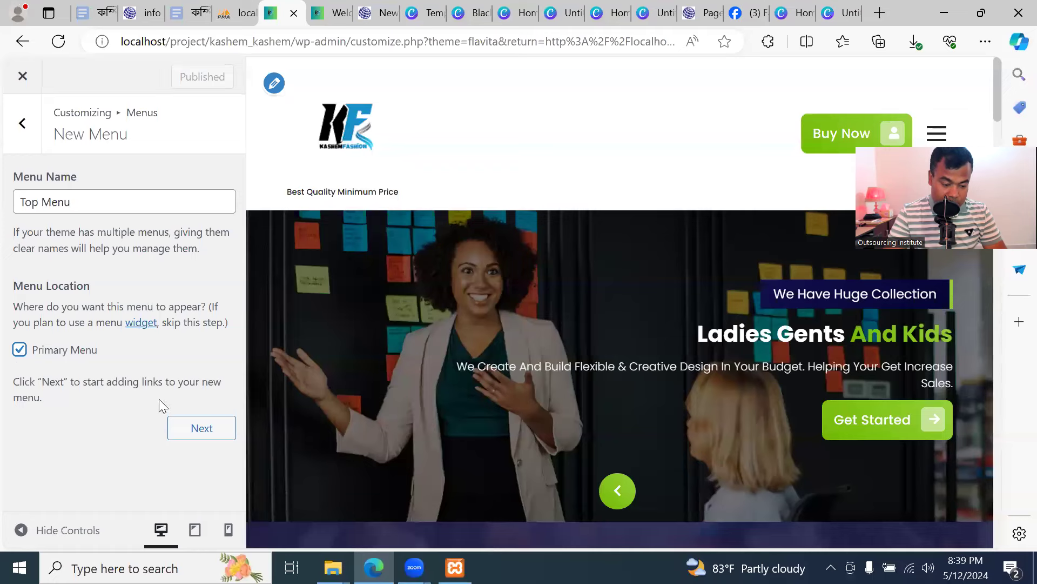
left_click(201, 430)
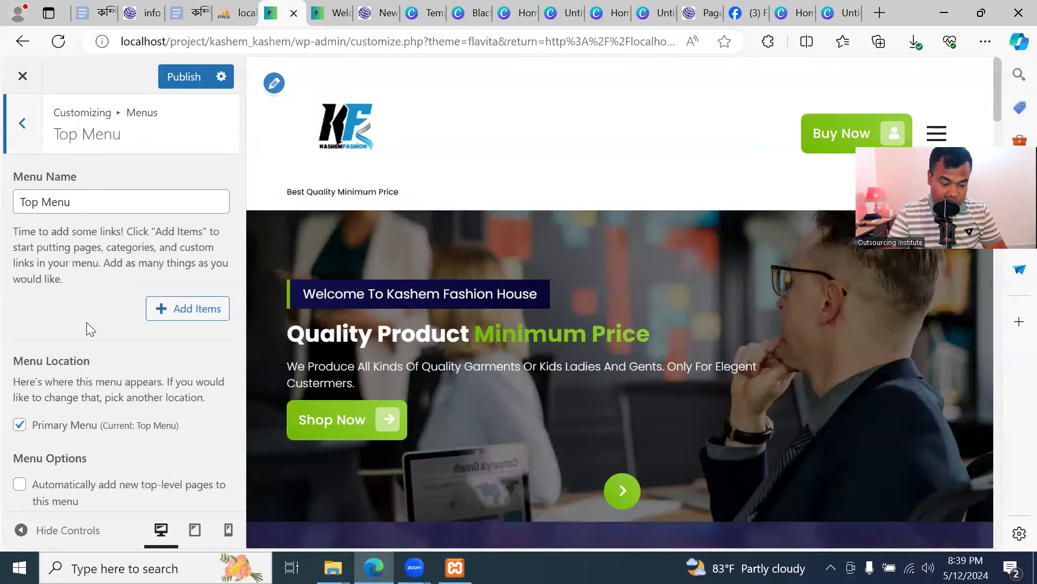
left_click(183, 313)
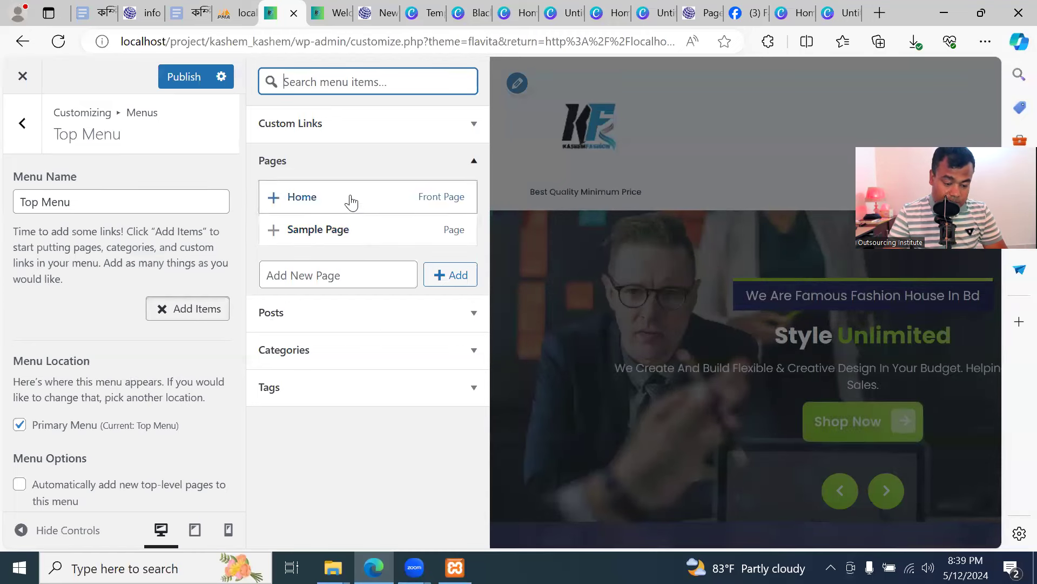
Add new Shirt, Pant, Pajama and Panjabi pages to Top Menu
left_click(335, 277)
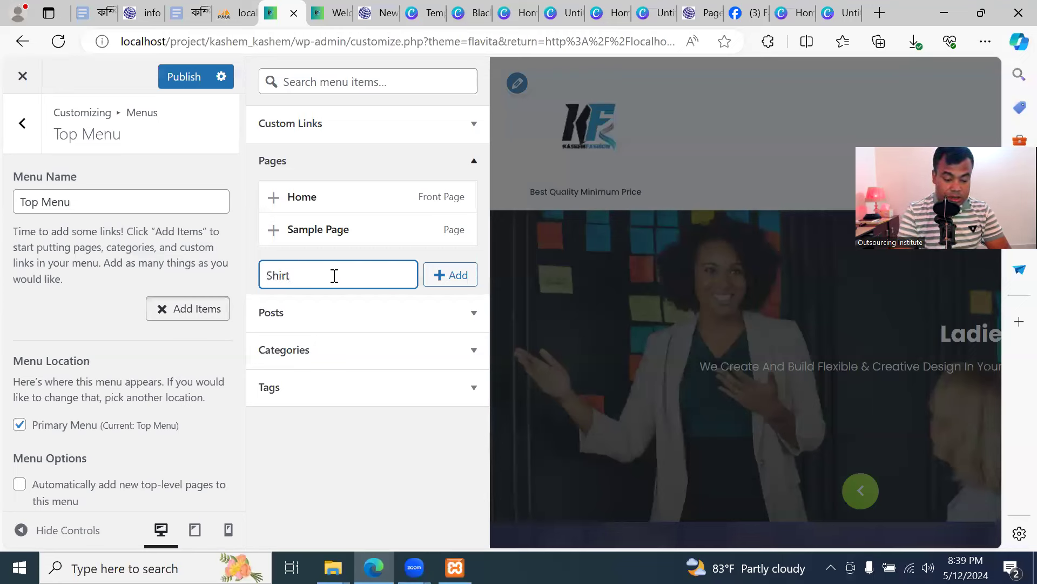
left_click(438, 278)
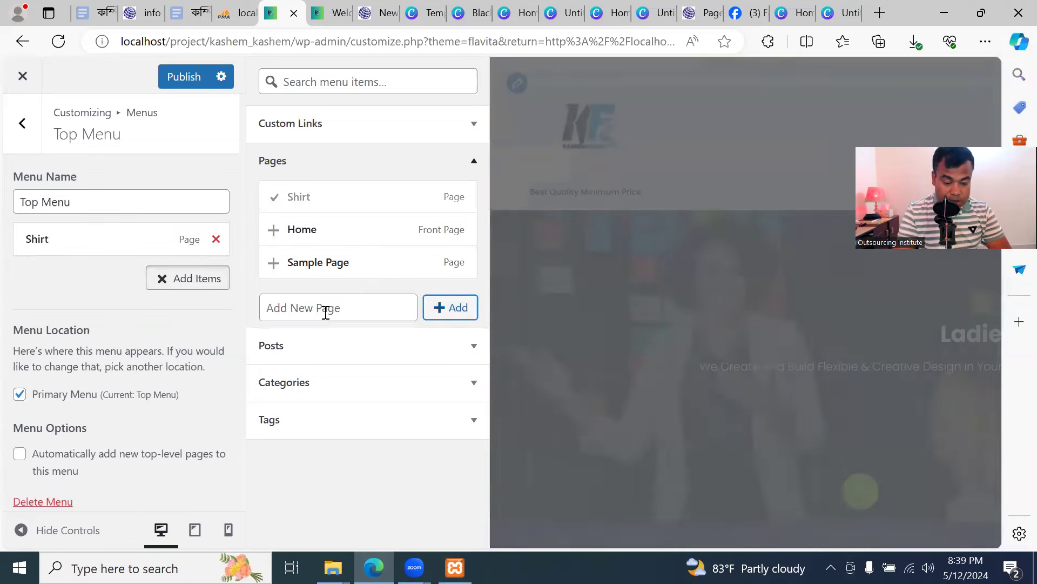
type("Pant")
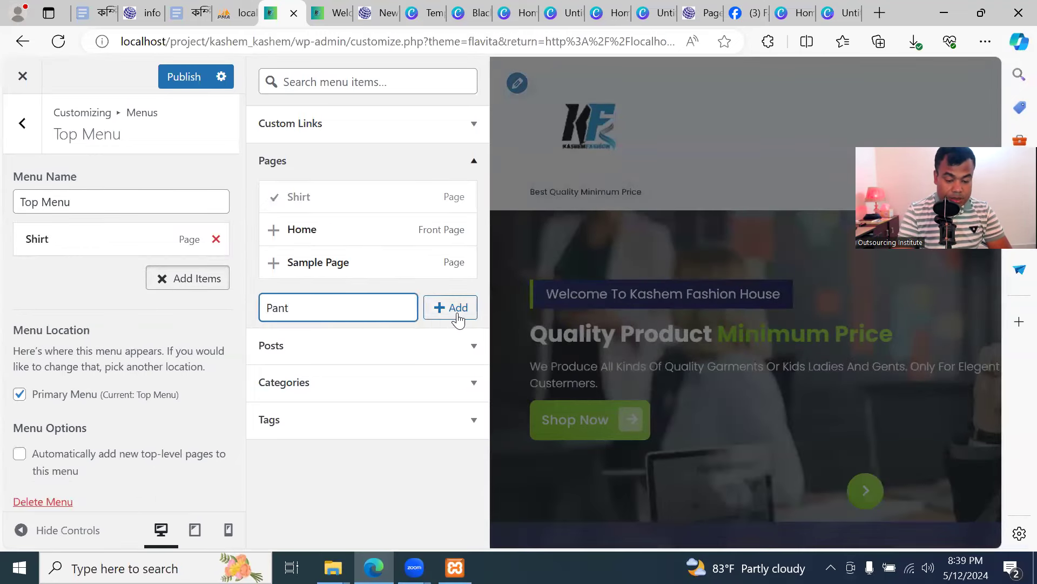
left_click(458, 319)
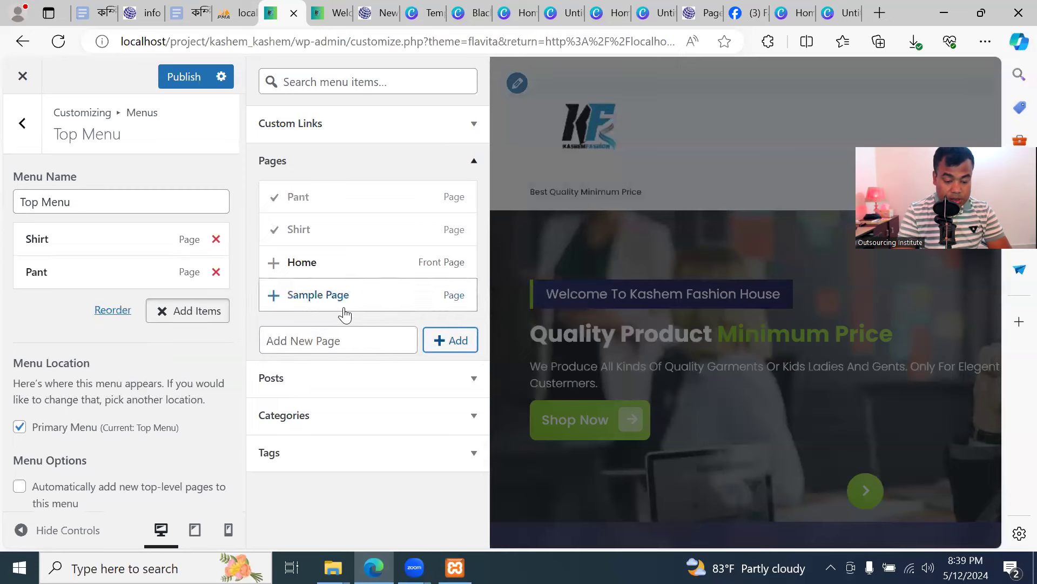
type("Pajama")
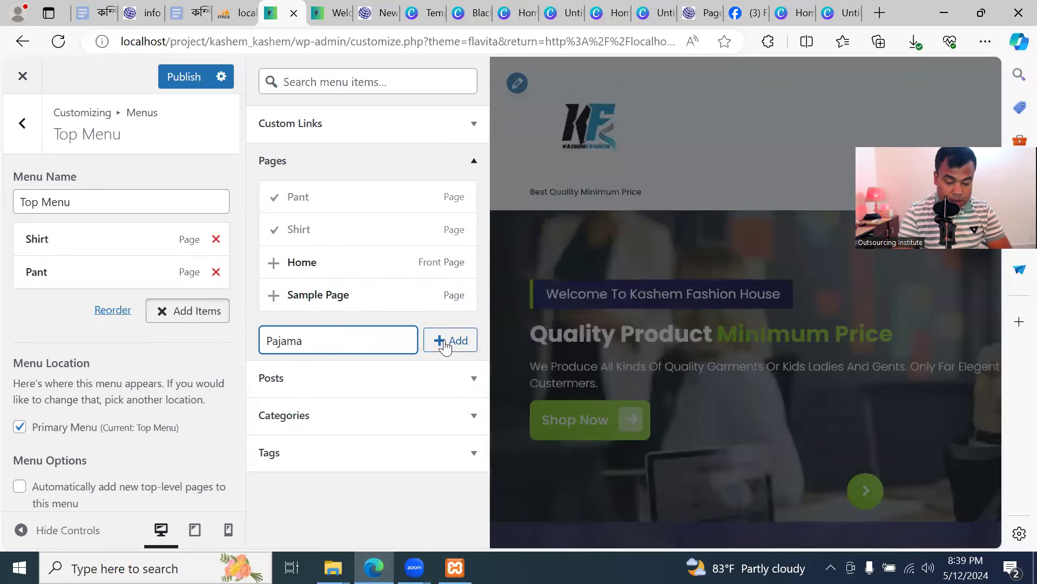
left_click(445, 342)
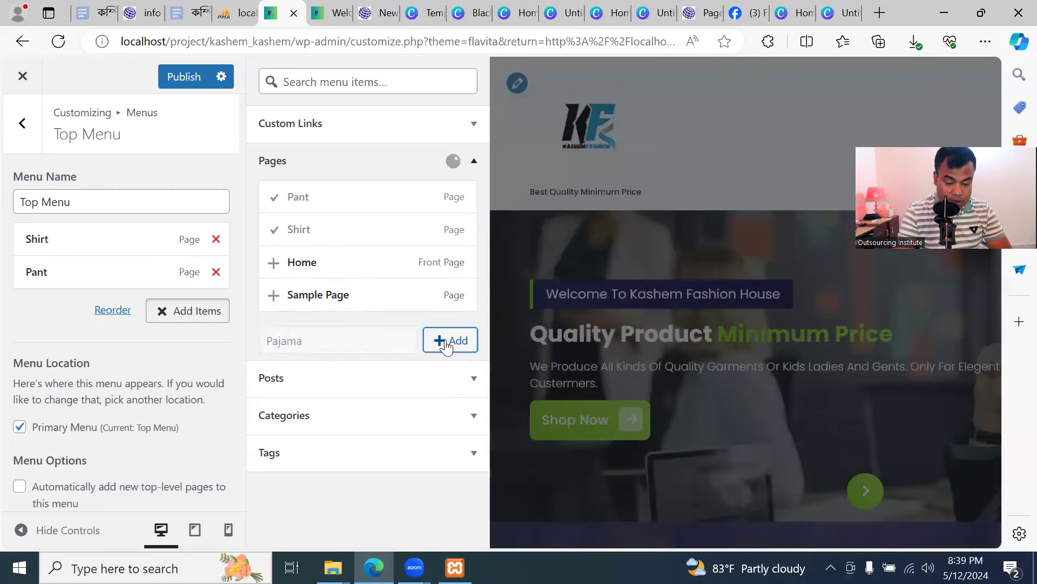
type("Panjabi")
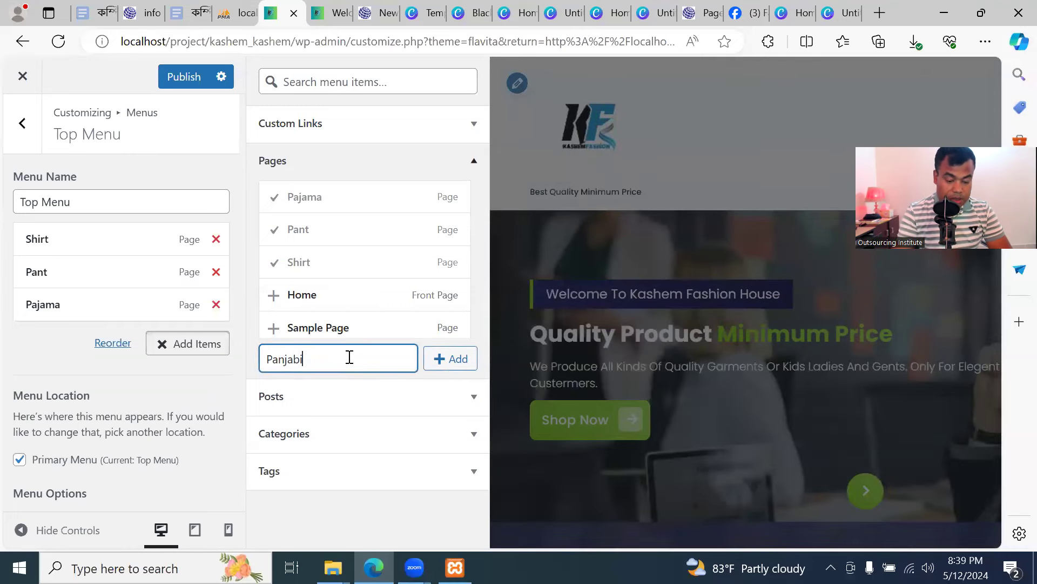
left_click(461, 365)
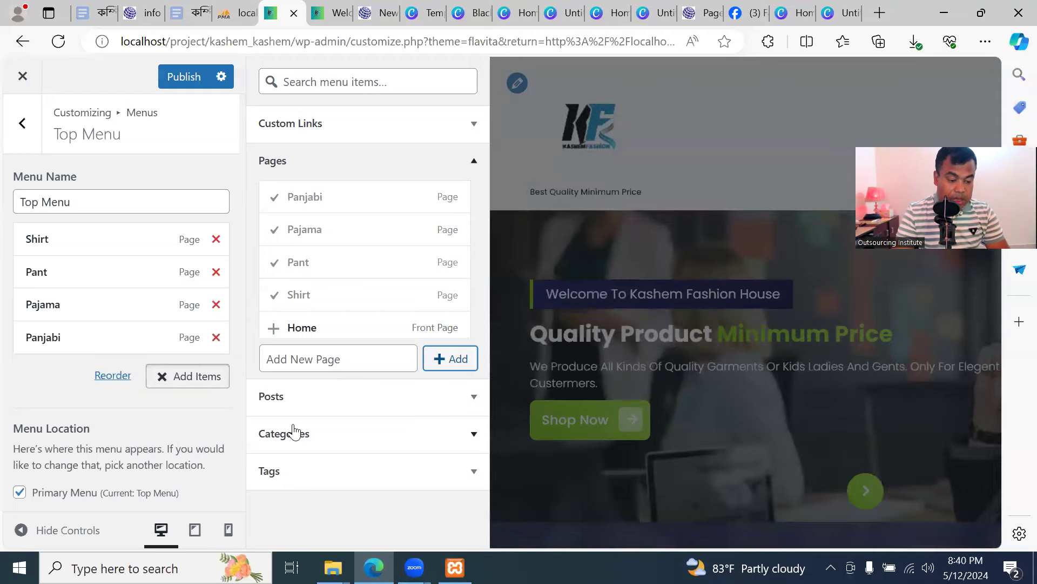
Remove Pajama, publish Top Menu, and view the live site header
left_click(215, 304)
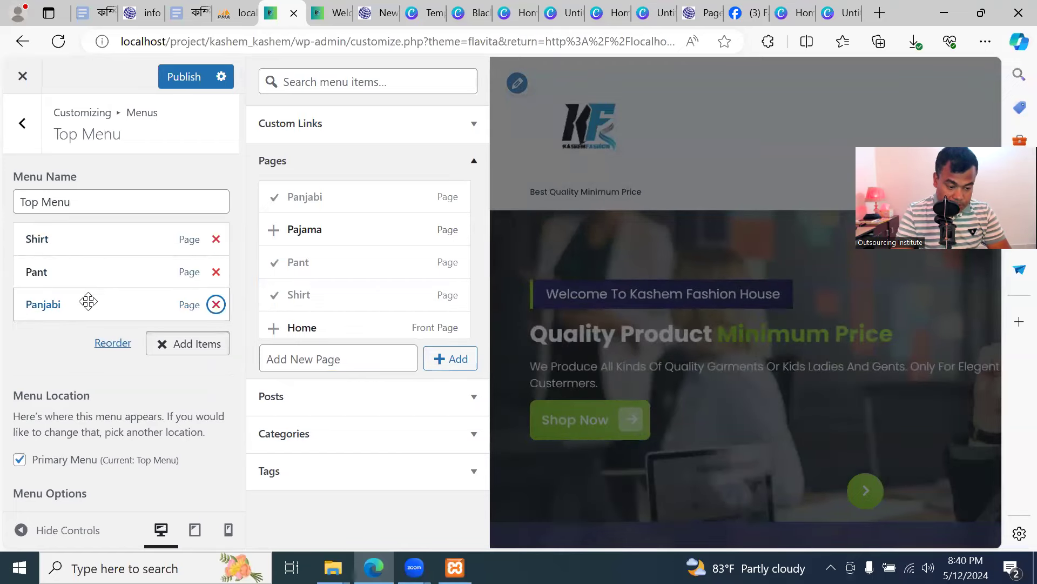
left_click(184, 79)
left_click(320, 17)
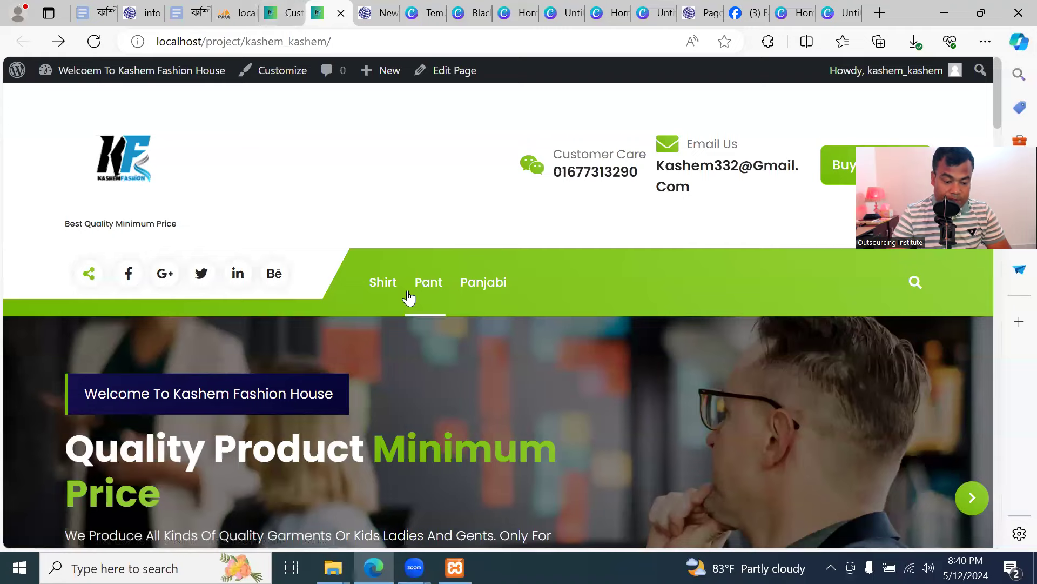
left_click(291, 16)
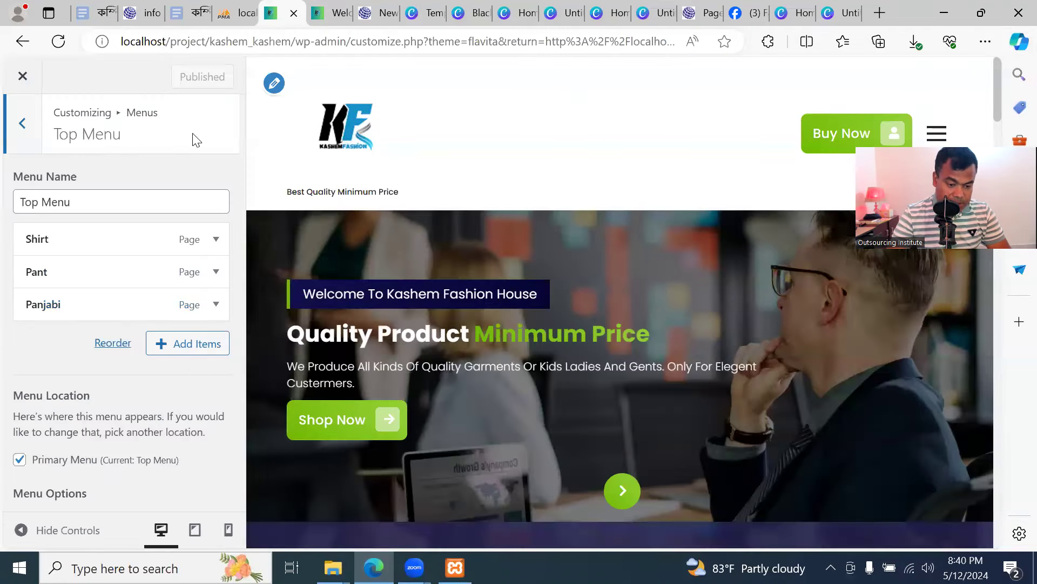
left_click(326, 15)
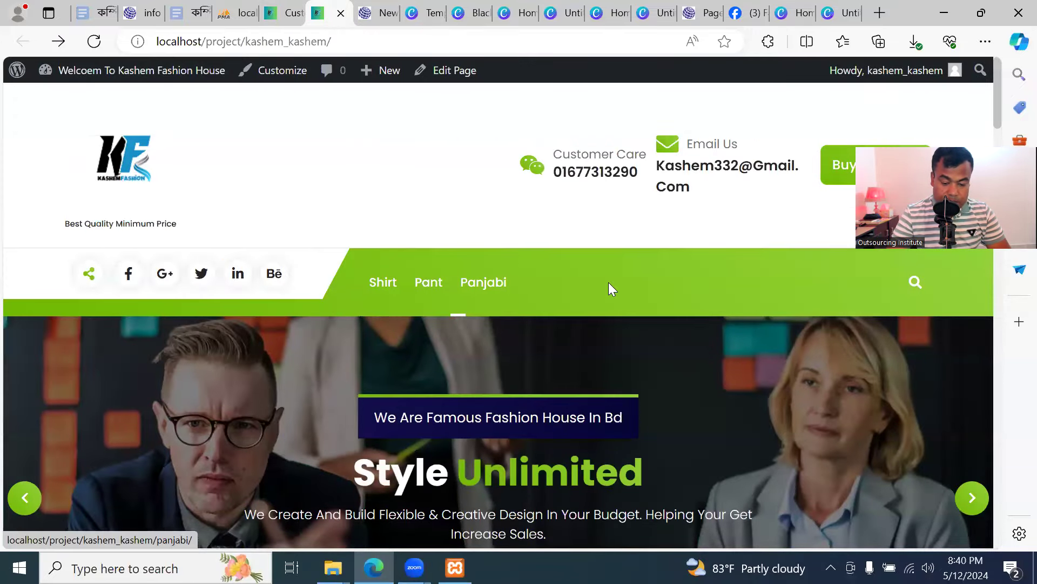
left_click(283, 13)
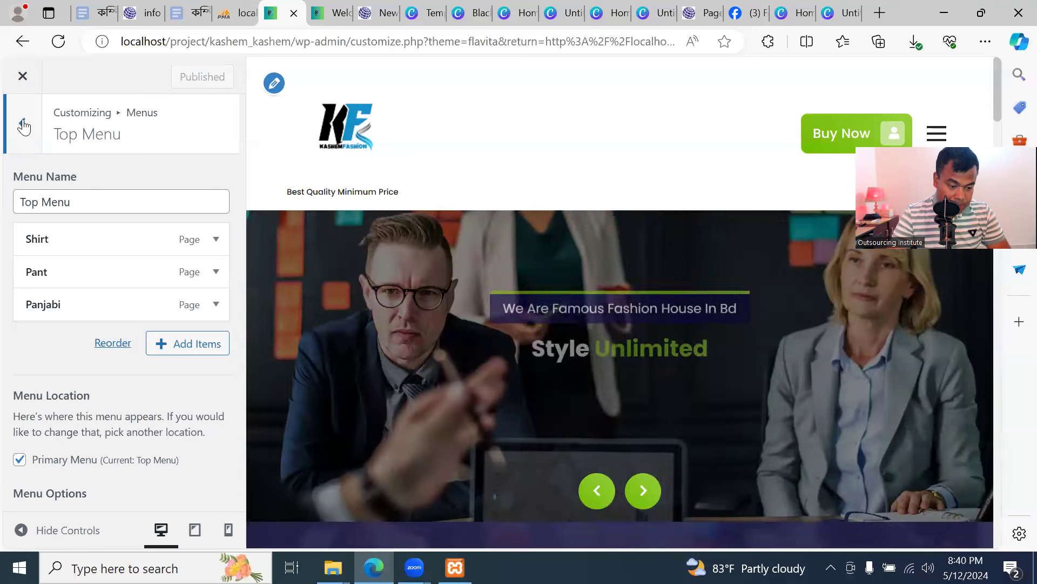
left_click(22, 123)
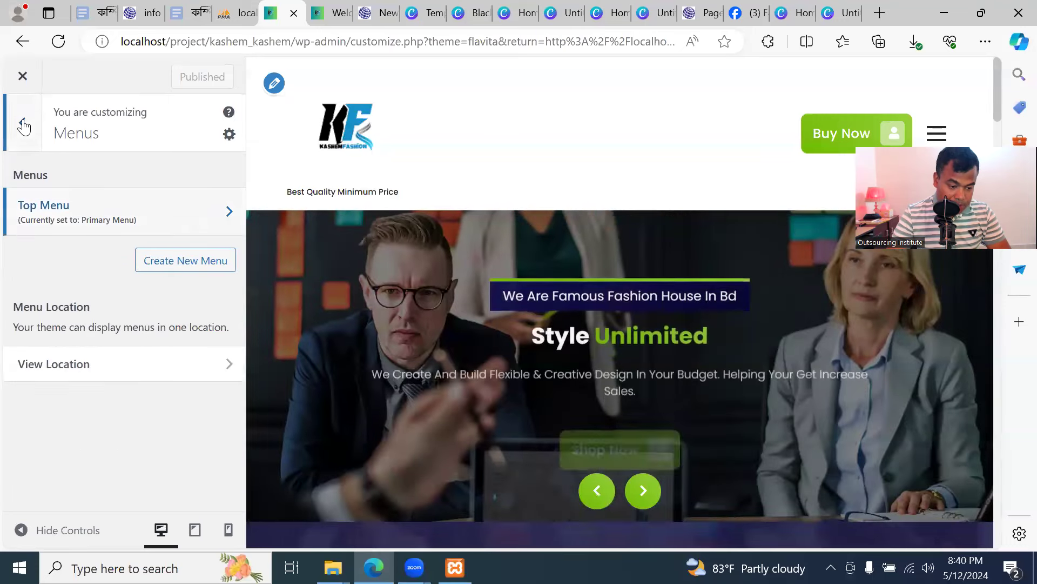
left_click(24, 125)
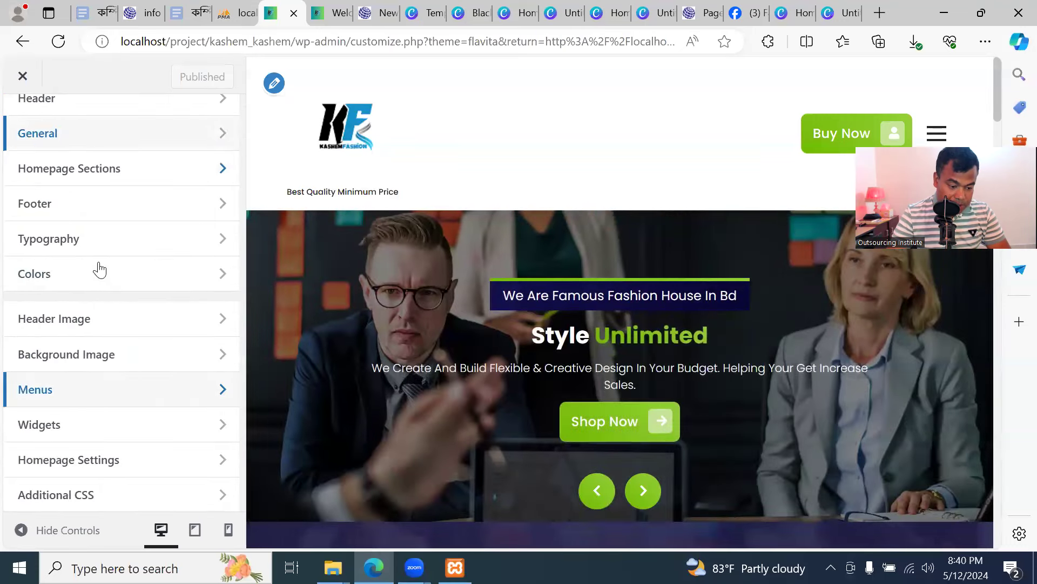
left_click(134, 395)
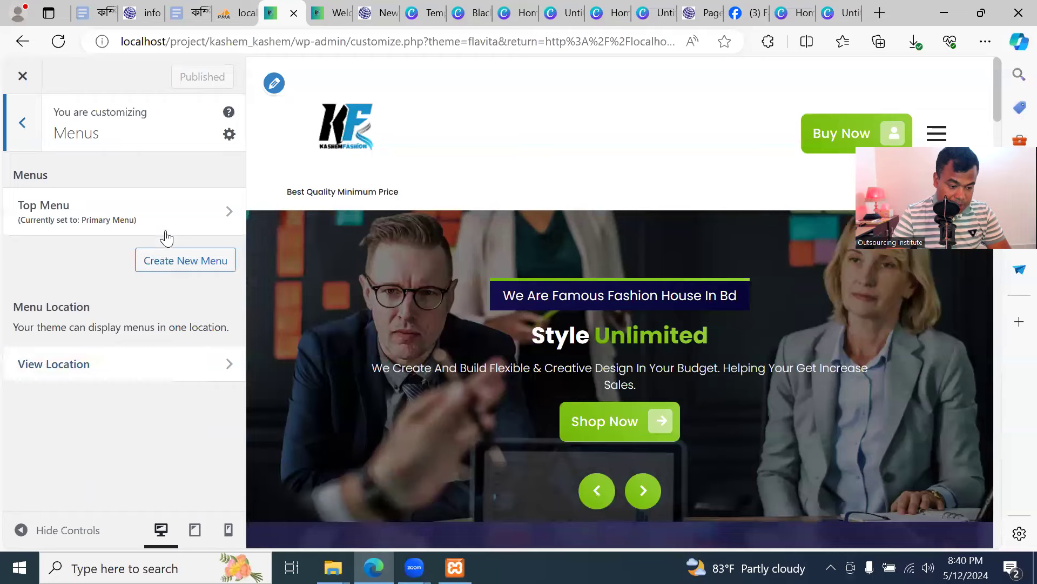
left_click(163, 214)
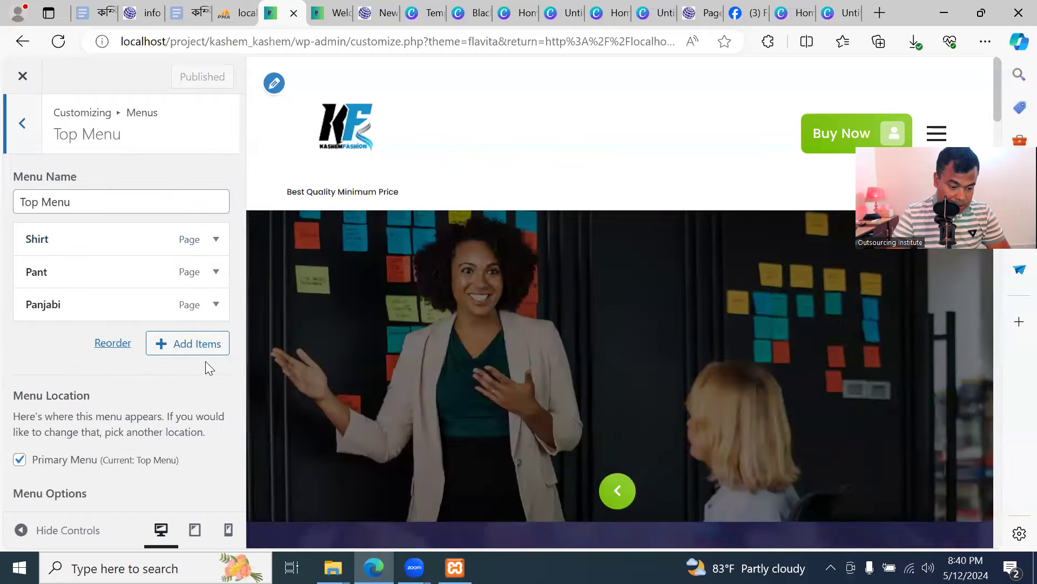
left_click(188, 348)
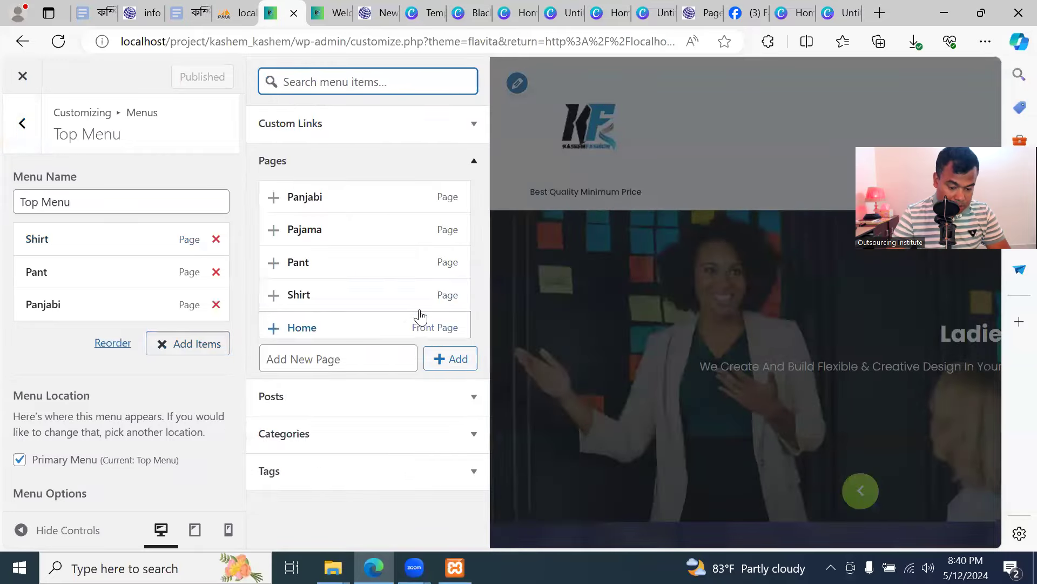
Remove Shirt, Pant and Panjabi from Top Menu, publish, and reload the live site
scroll(421, 342, "down", 2)
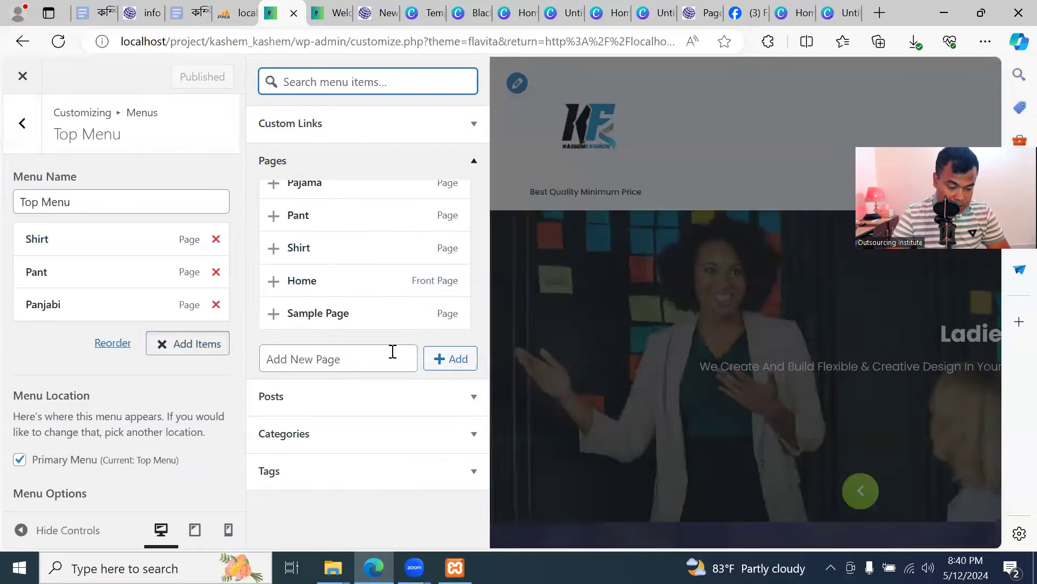
left_click(216, 239)
left_click(216, 239)
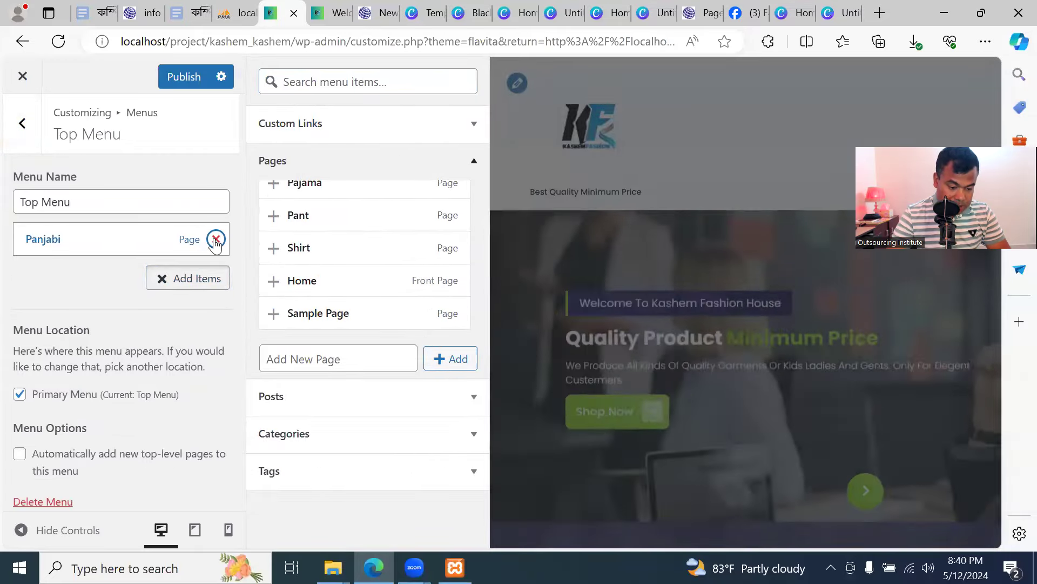
left_click(215, 238)
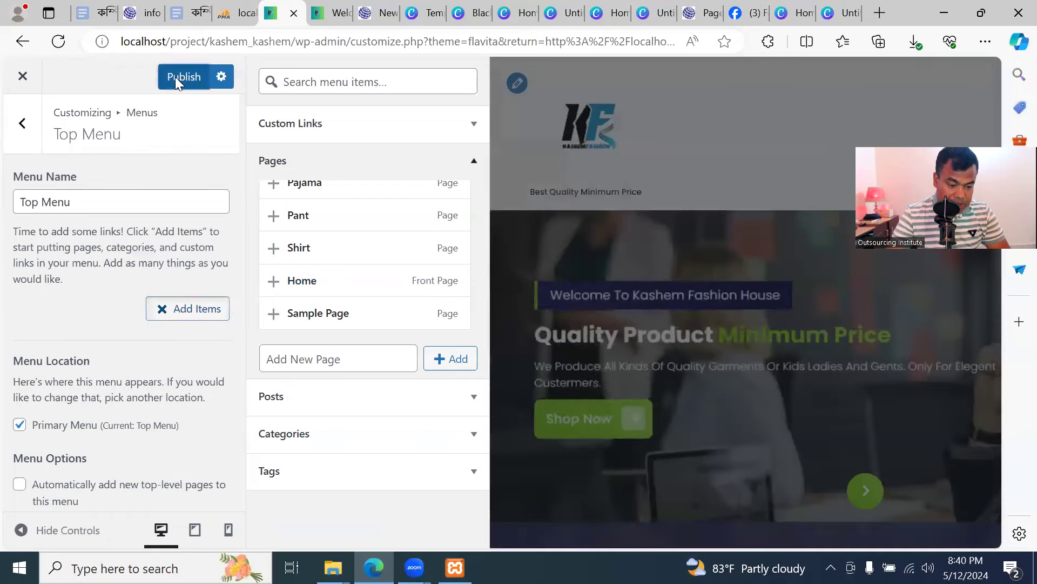
left_click(175, 77)
left_click(331, 12)
left_click(94, 41)
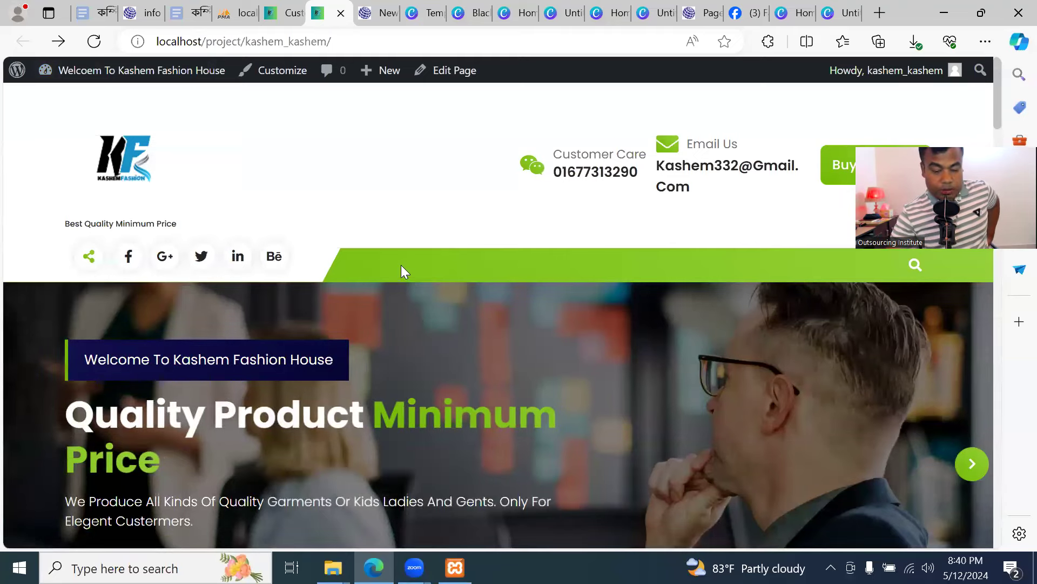
Return to the Customizer's Menus panel, where Top Menu is listed as Primary Menu
left_click(280, 15)
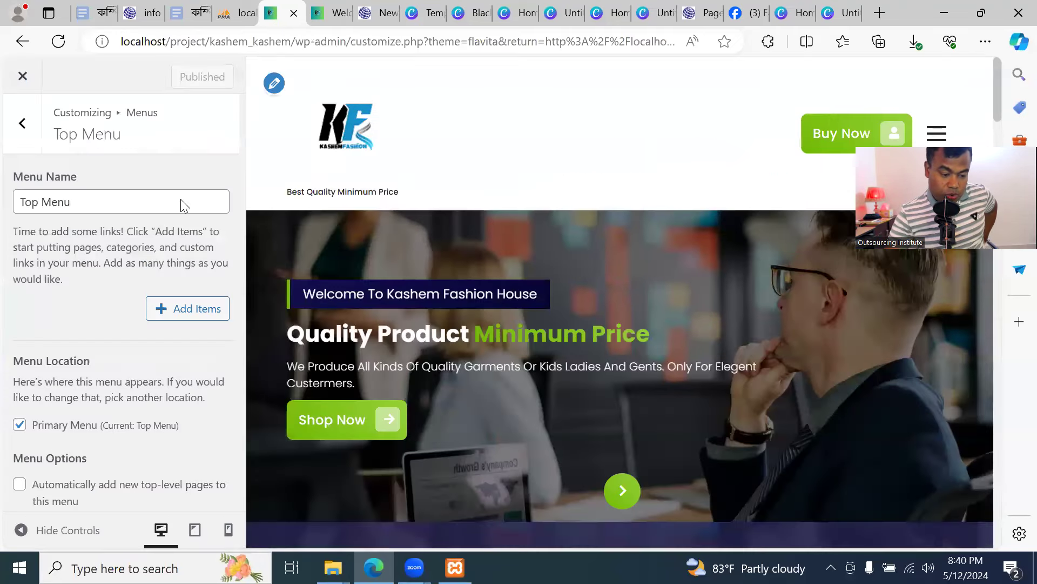
left_click(20, 124)
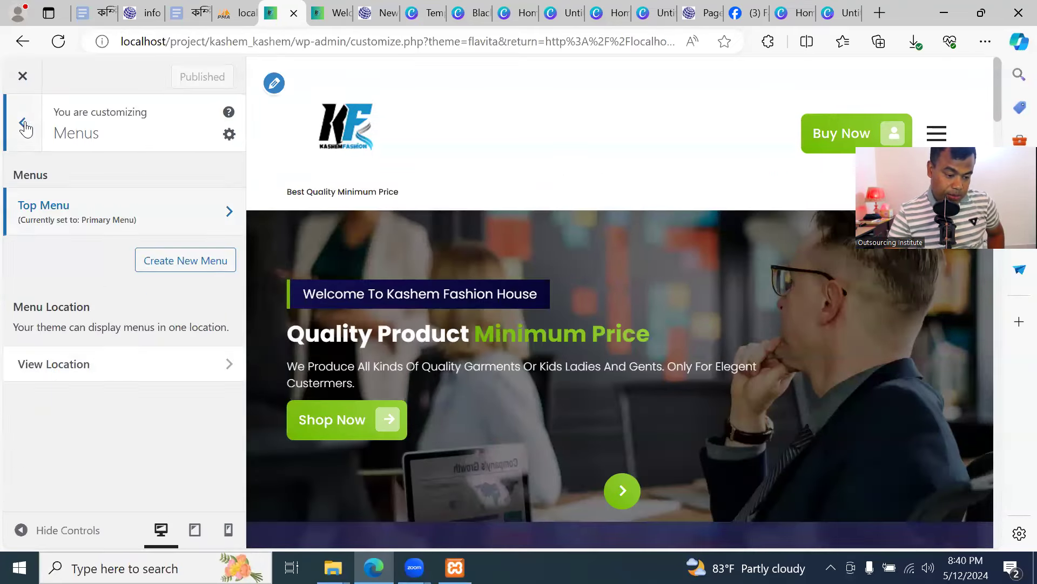
left_click(23, 125)
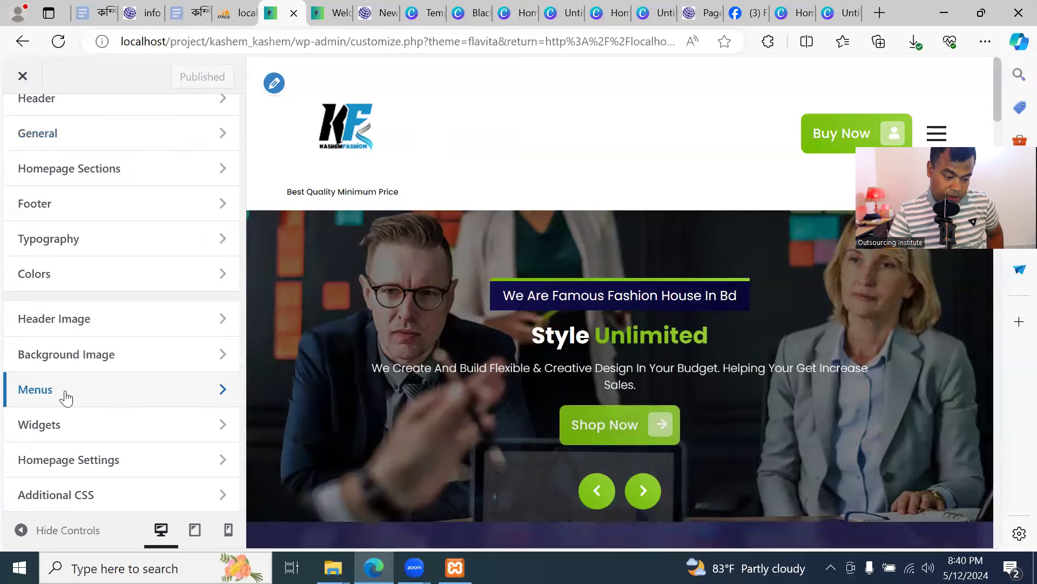
left_click(103, 395)
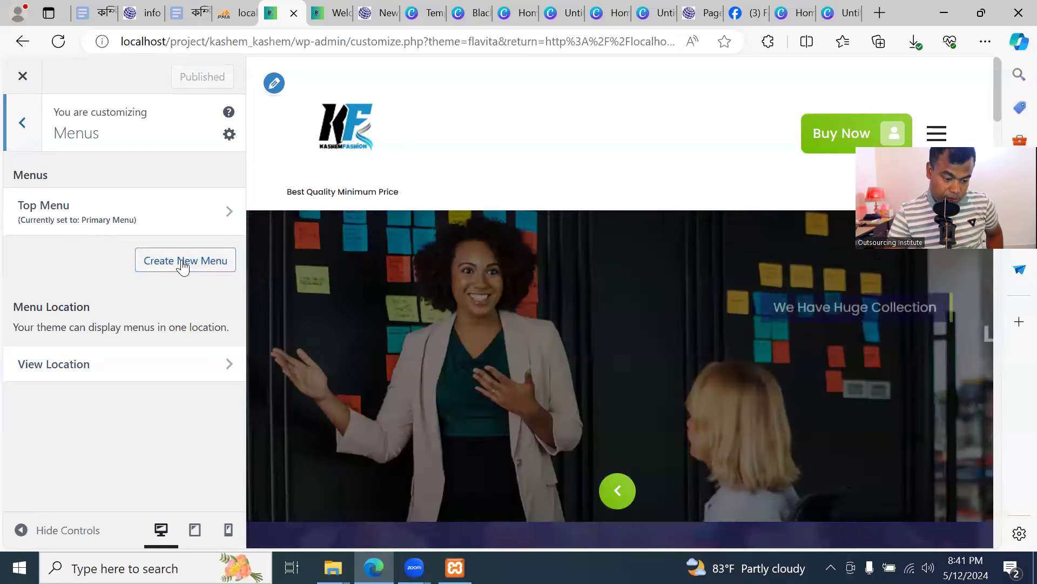
left_click(183, 261)
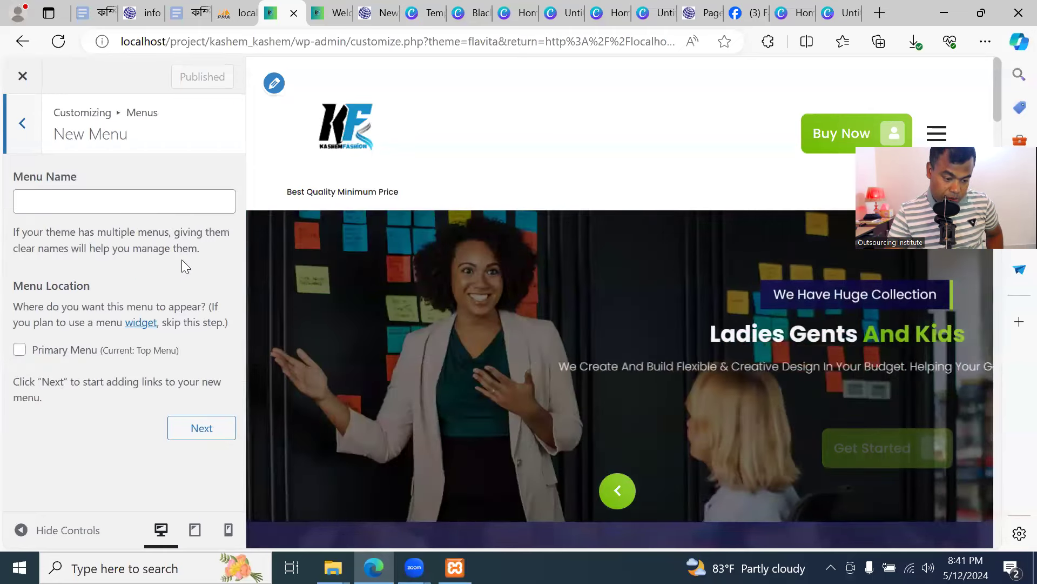
Name a new menu Top Menu, assign it to Primary Menu, and list pages to add
left_click(151, 207)
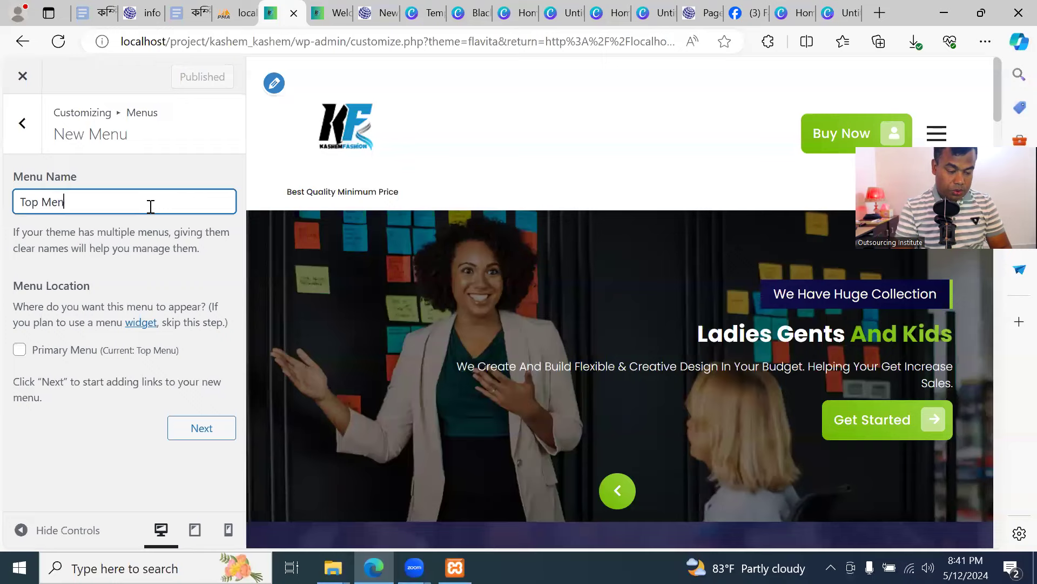
left_click(20, 352)
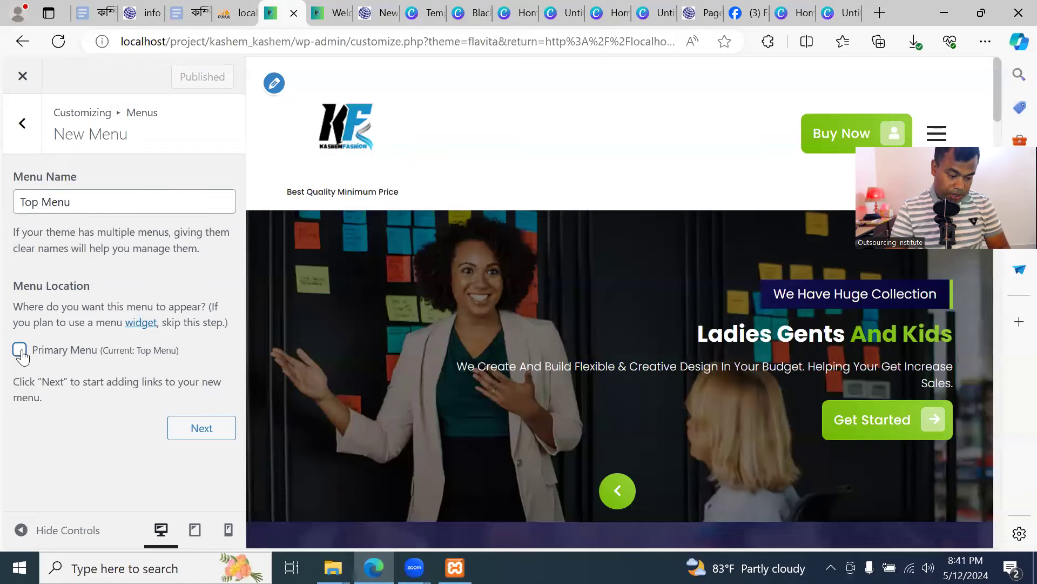
left_click(202, 427)
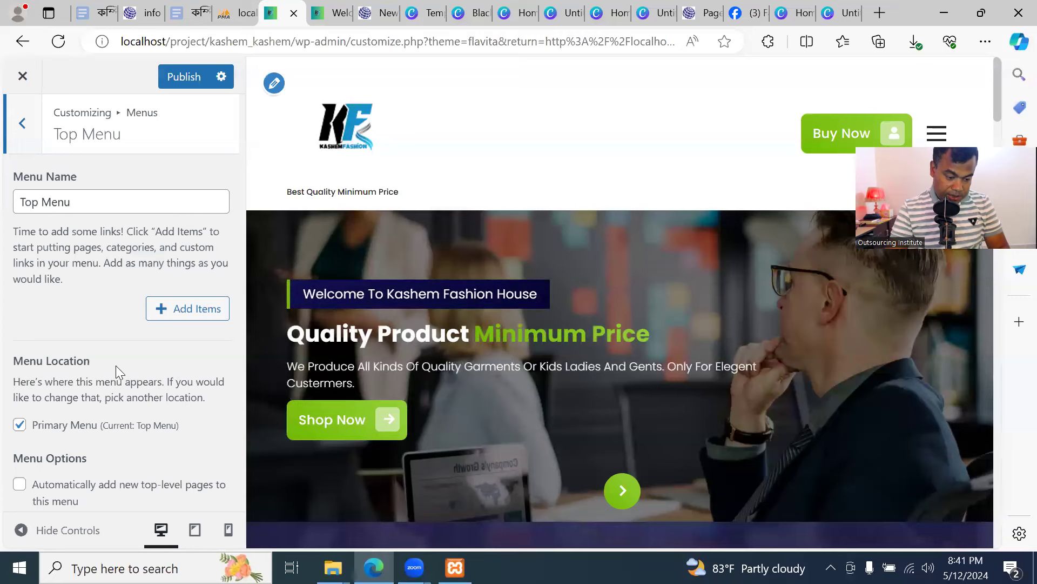
left_click(188, 313)
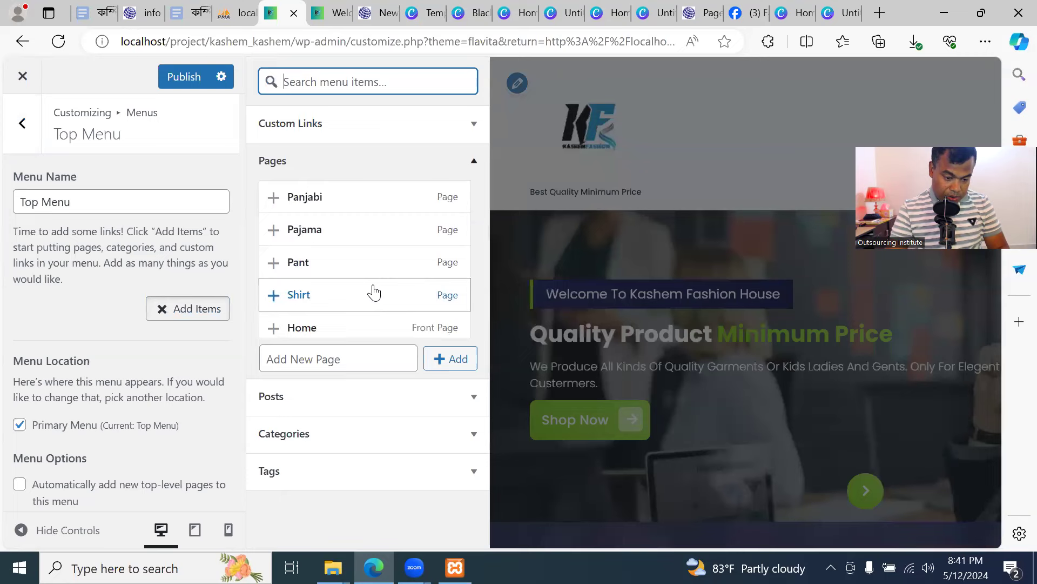
Add a new Home page to the menu, publish, and check it on the live site
scroll(371, 292, "down", 1)
left_click(365, 352)
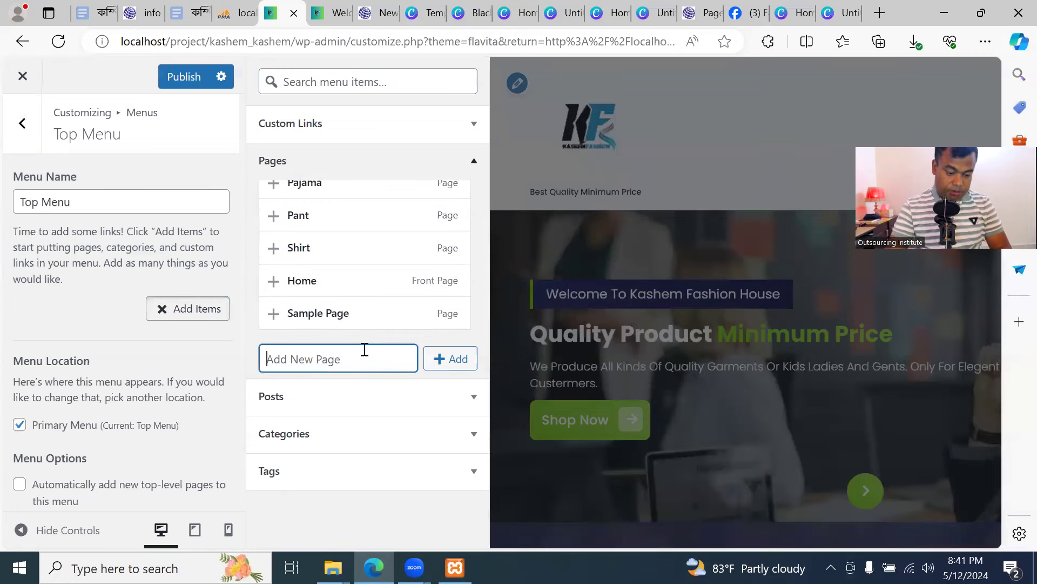
type("Home")
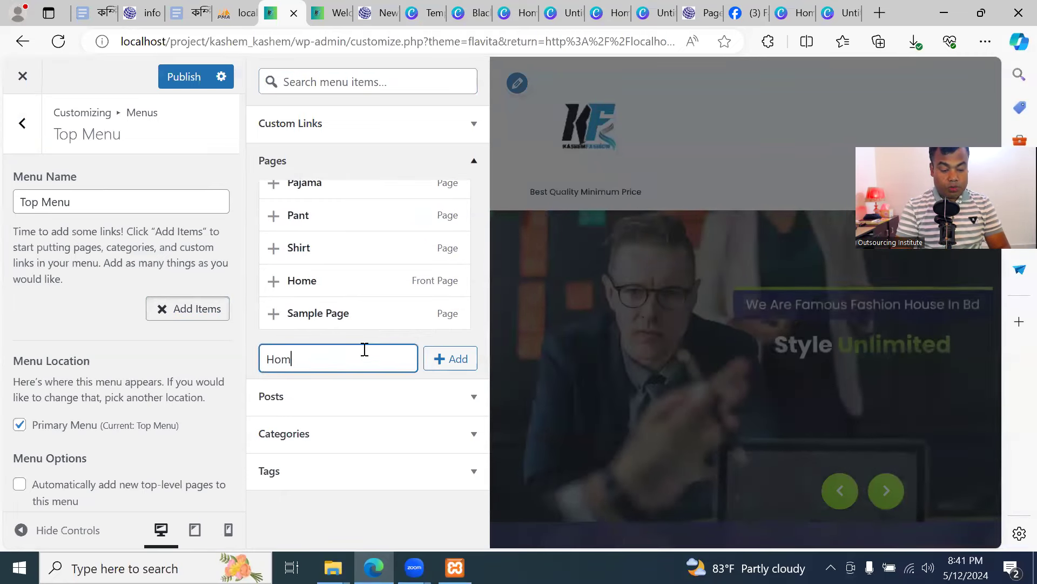
left_click(450, 358)
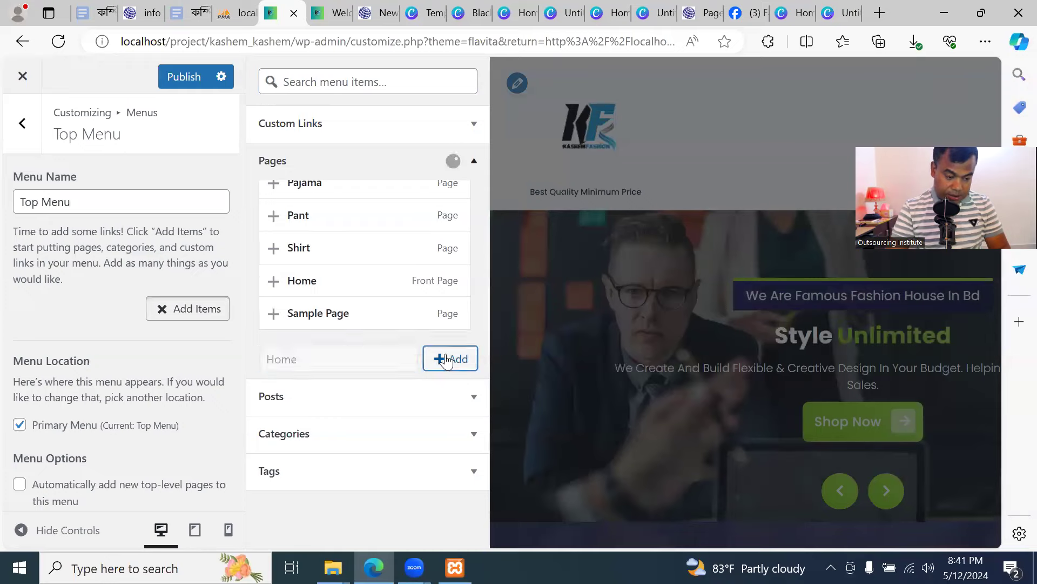
left_click(201, 78)
left_click(318, 16)
left_click(94, 46)
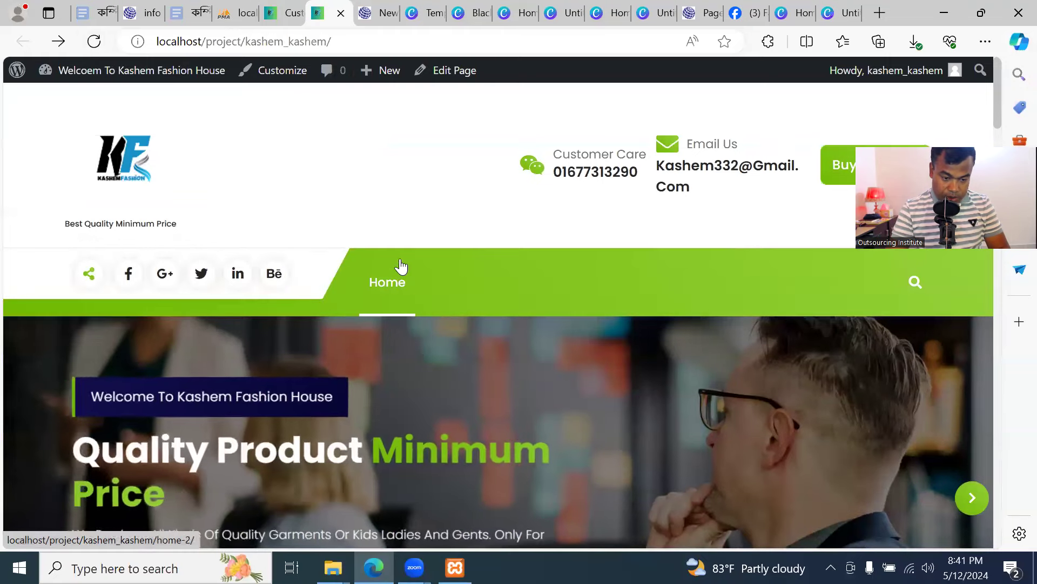
left_click(281, 13)
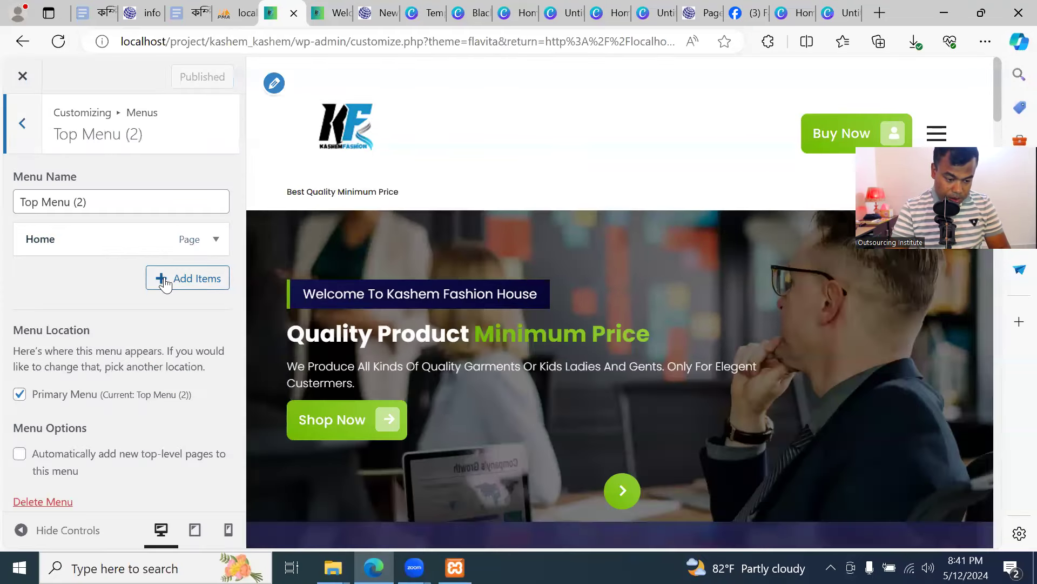
Add About us, Contact us and Our Product pages to the menu and publish
left_click(187, 280)
left_click(346, 359)
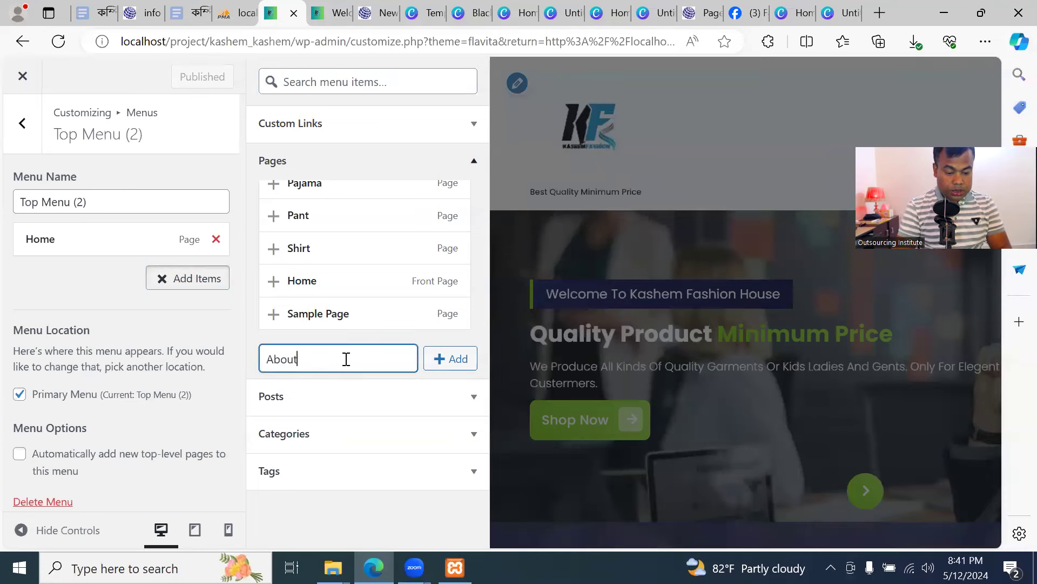
left_click(453, 359)
left_click(361, 358)
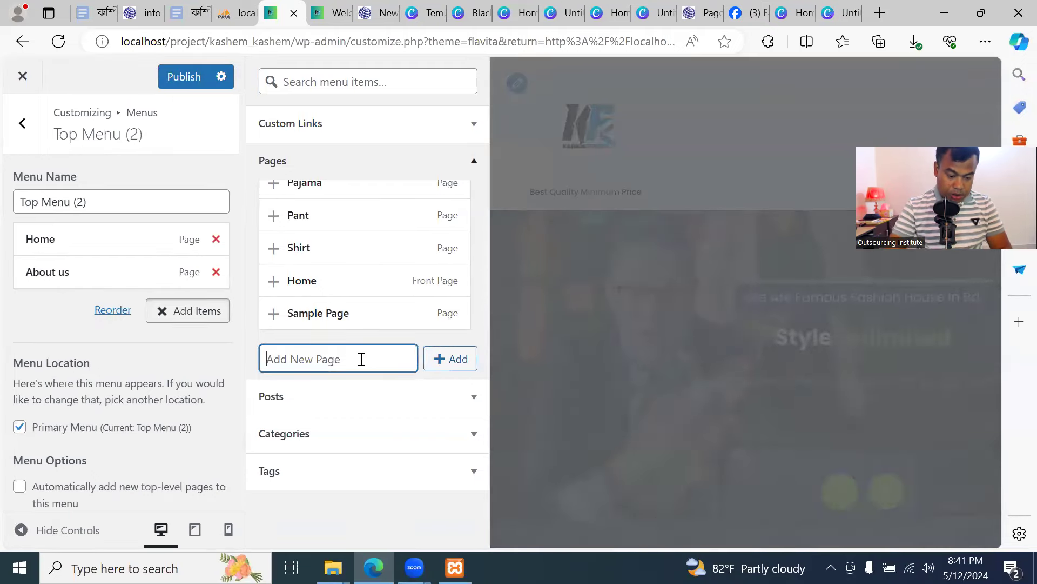
type("Contact us")
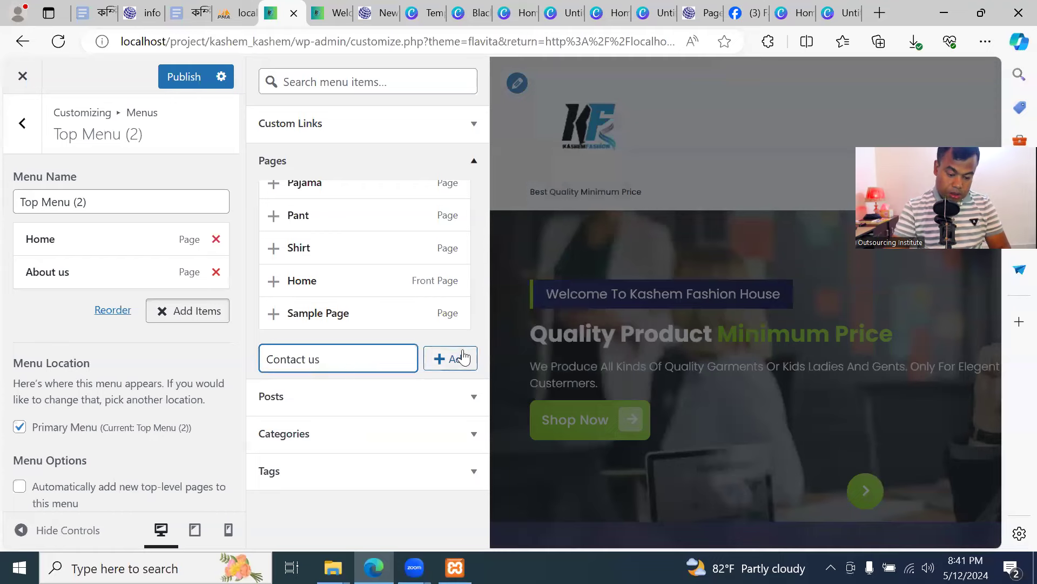
left_click(464, 357)
left_click(312, 362)
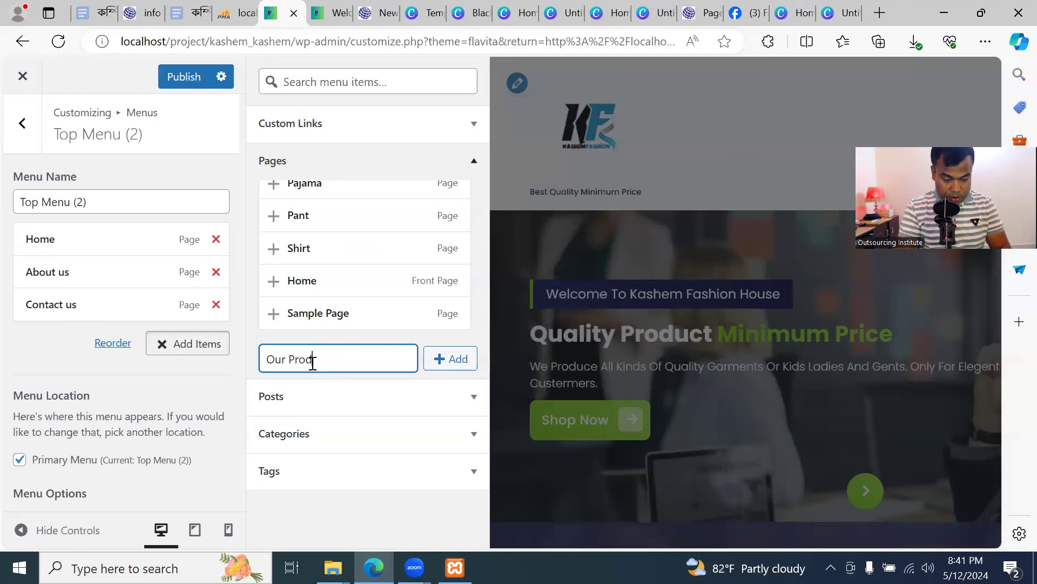
left_click(437, 362)
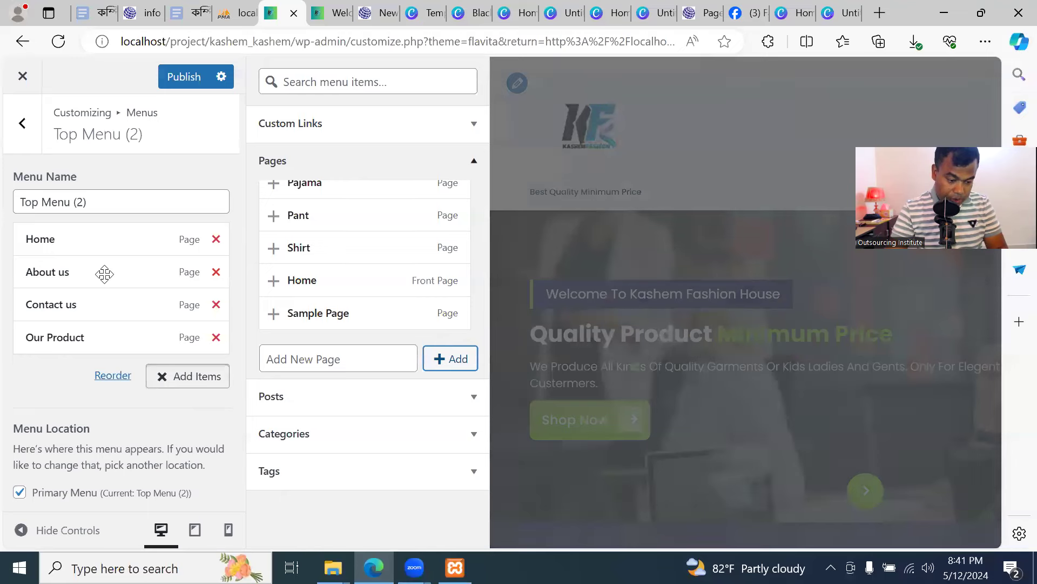
left_click(181, 77)
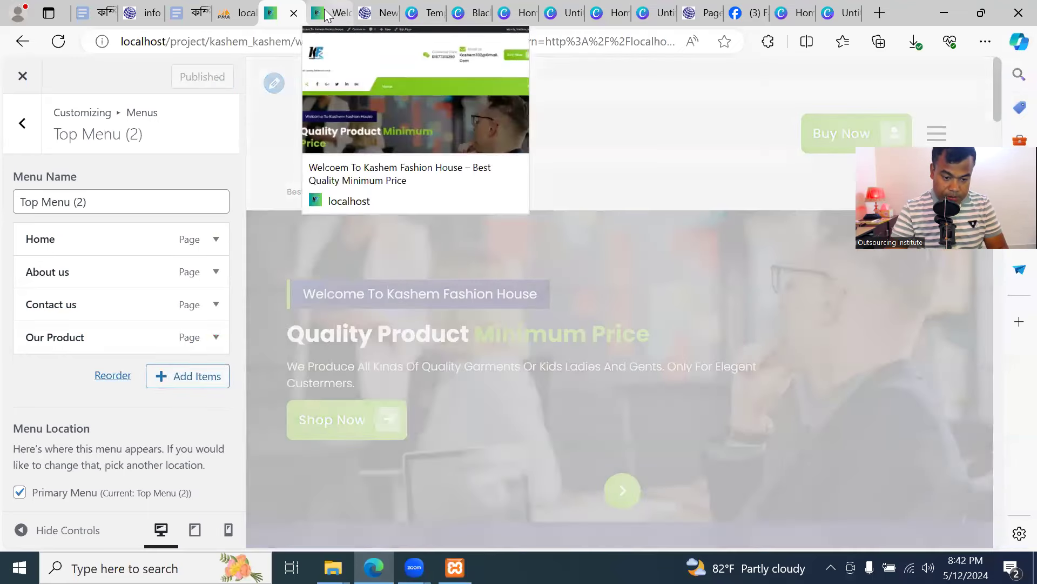
left_click(327, 15)
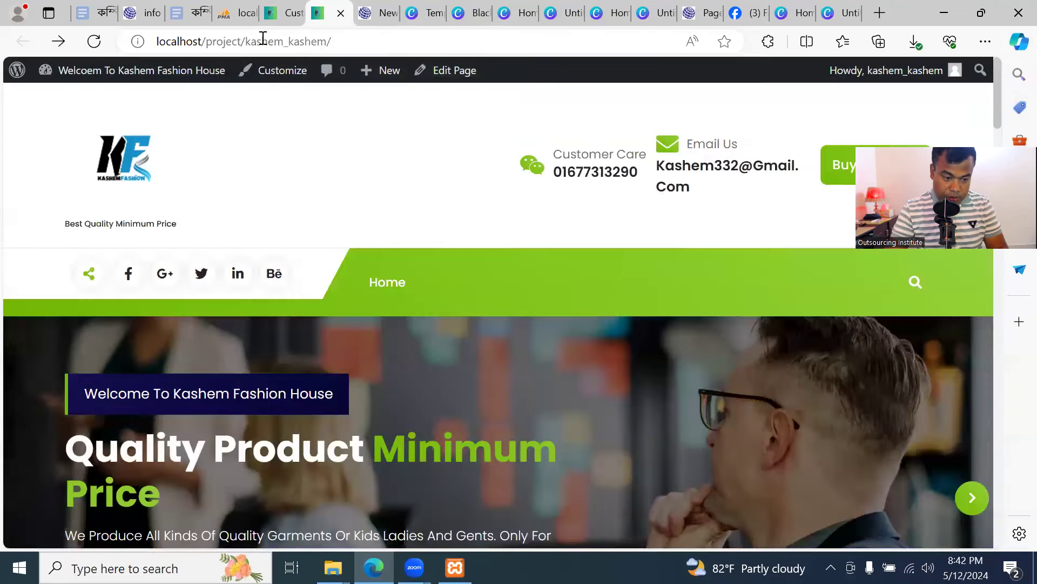
Reload the front page to confirm Home, About Us, Contact Us and Our Product in the header
left_click(93, 41)
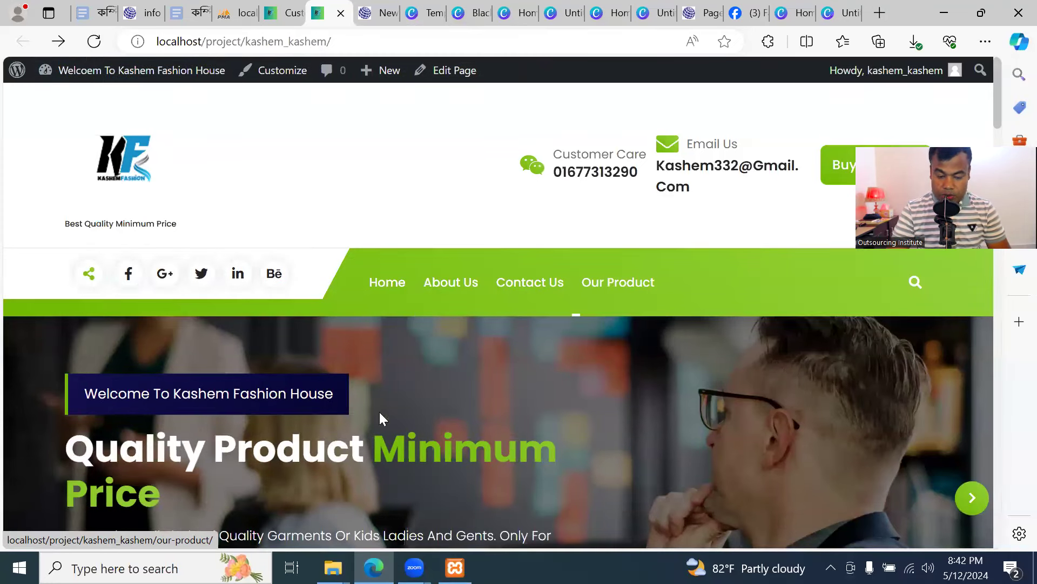
left_click(288, 9)
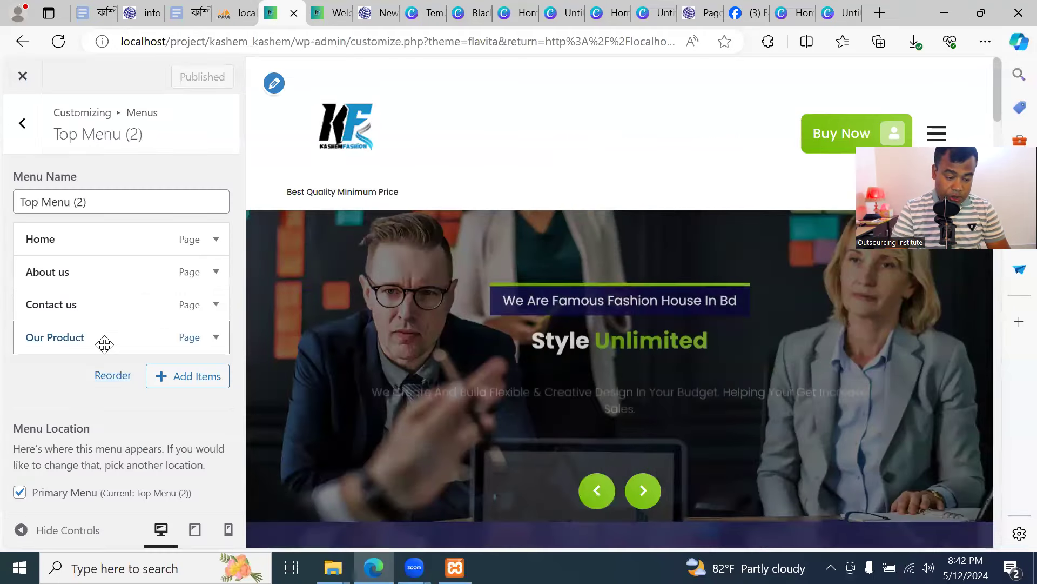
left_click(334, 14)
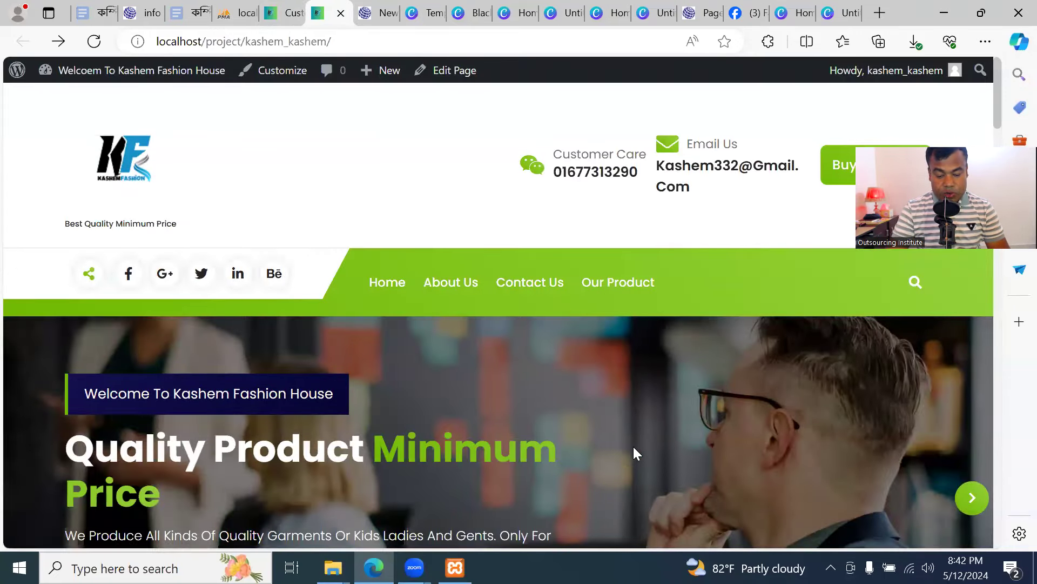
left_click(376, 13)
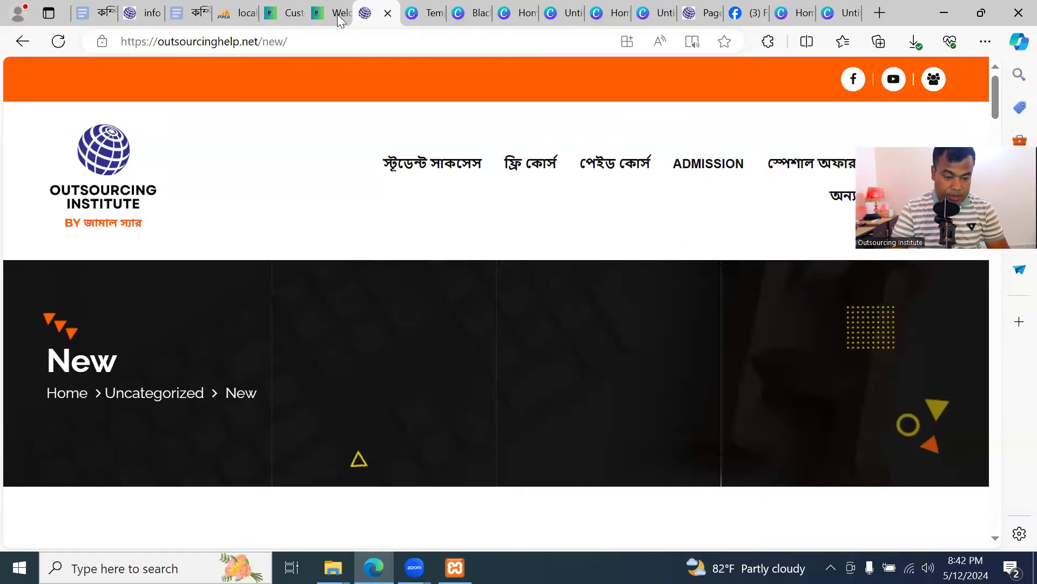
left_click(286, 14)
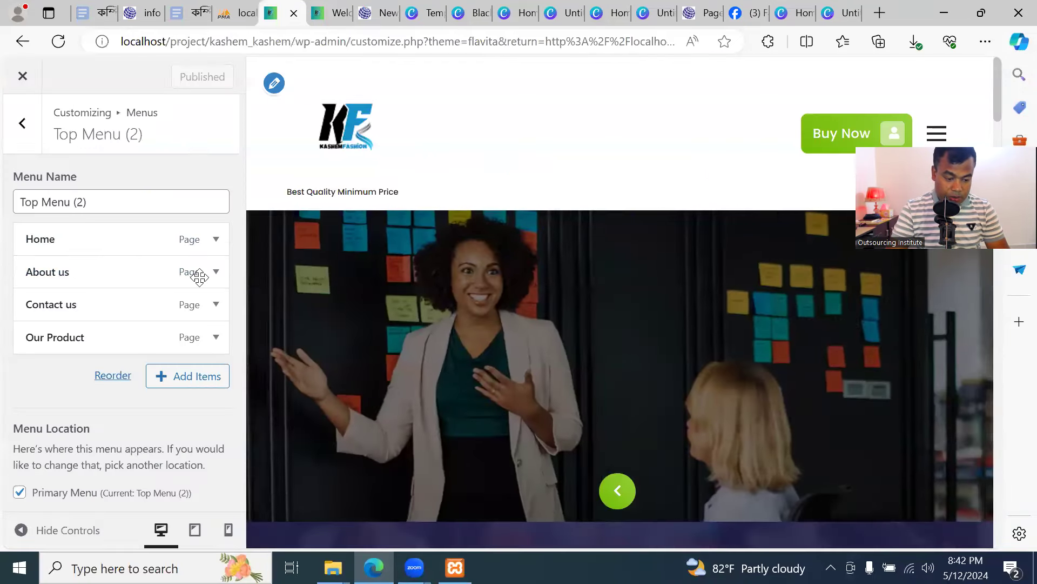
Add new Shirt, Pant, Panjabi and Fatua pages to the menu
left_click(198, 381)
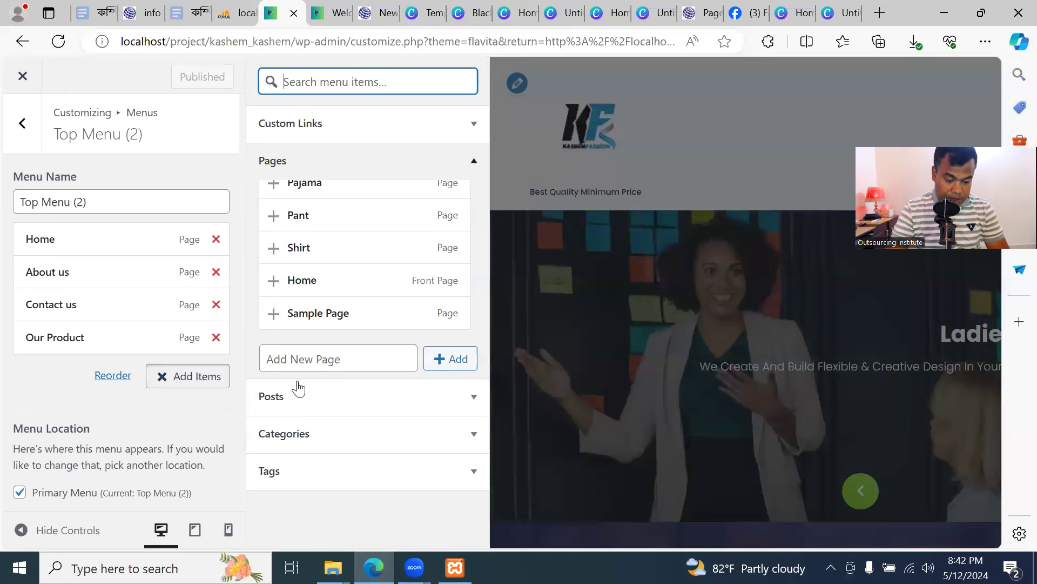
left_click(336, 364)
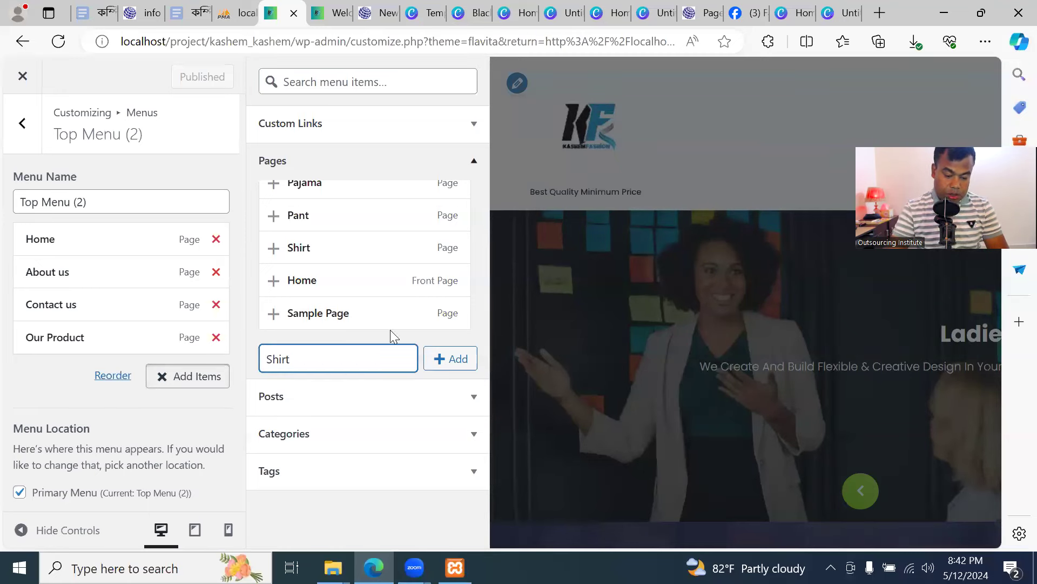
type("Shirt")
left_click(435, 367)
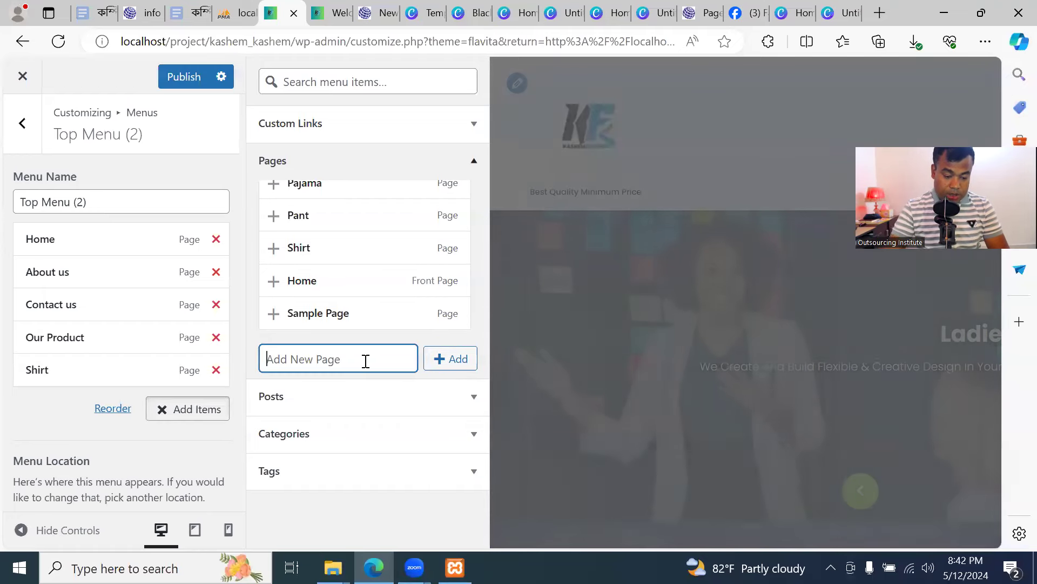
type("Pant")
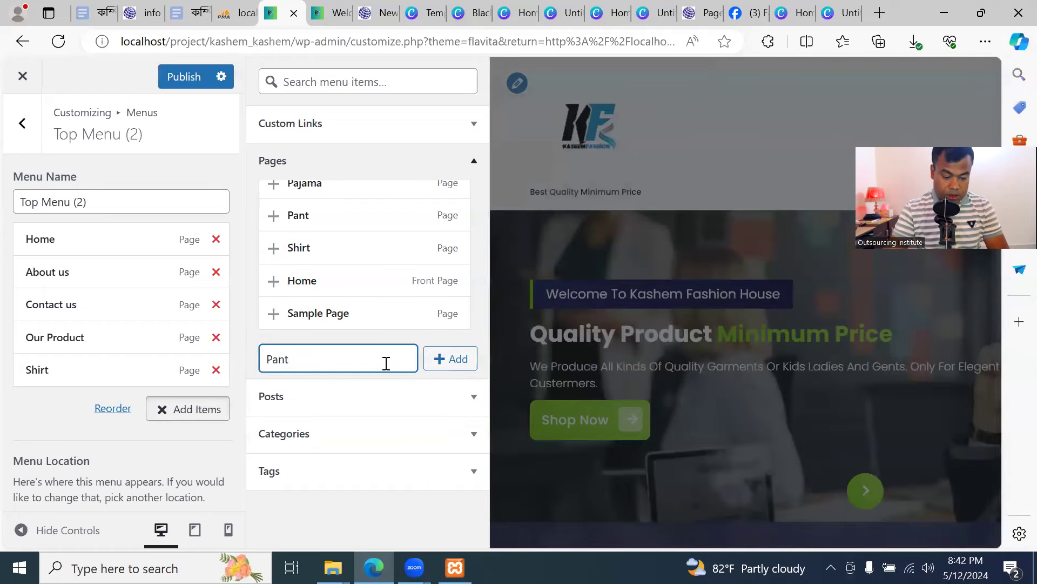
left_click(470, 361)
left_click(354, 355)
type("Panjab")
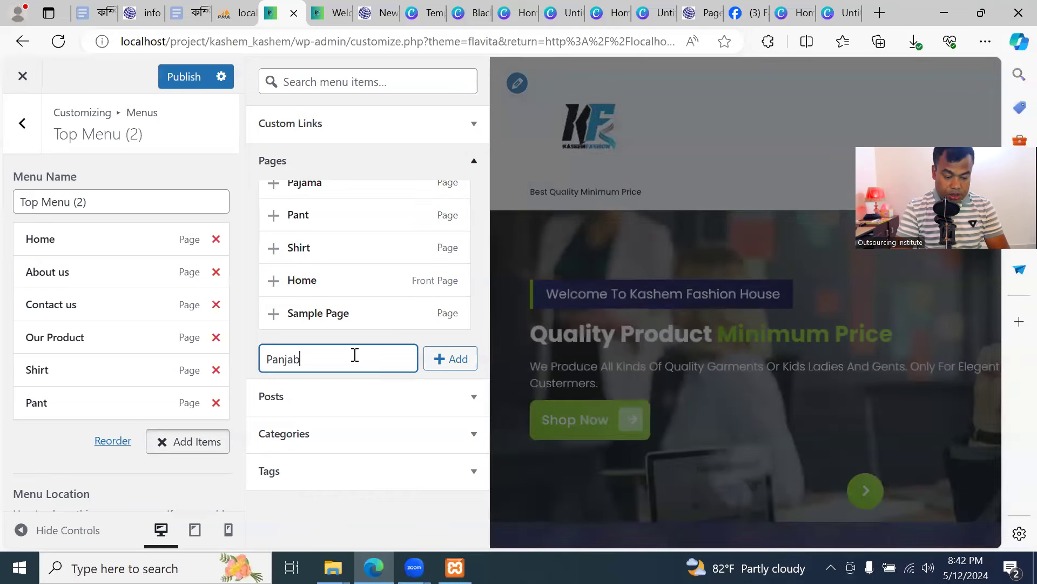
left_click(427, 360)
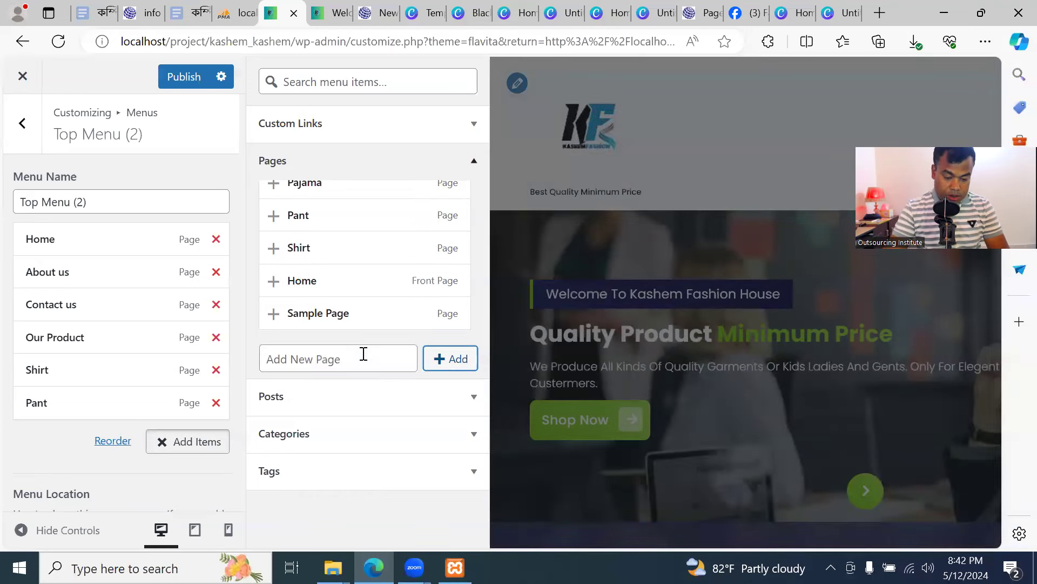
left_click(361, 354)
type("p")
key("BackSpace")
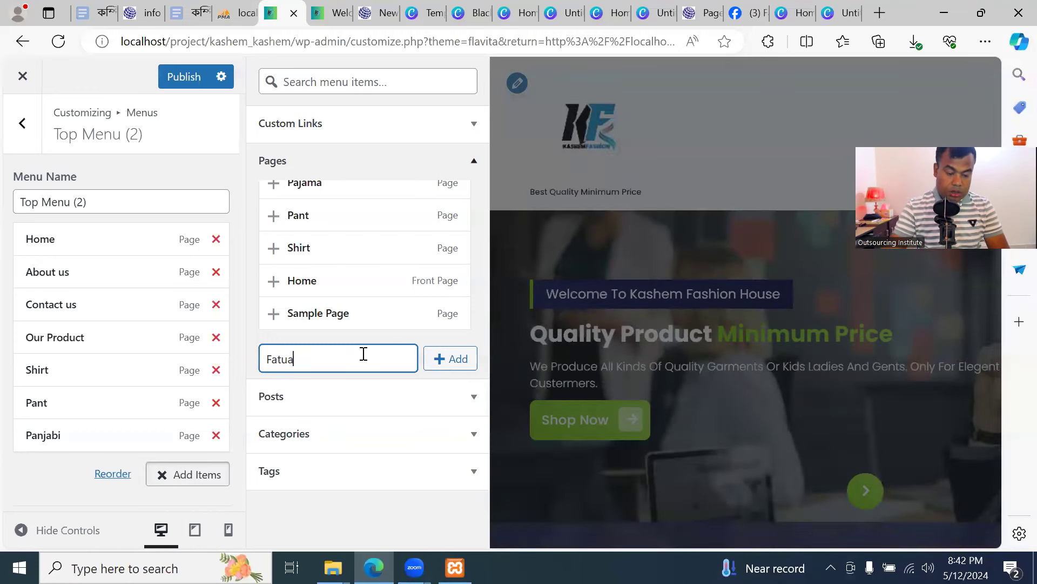
left_click(430, 369)
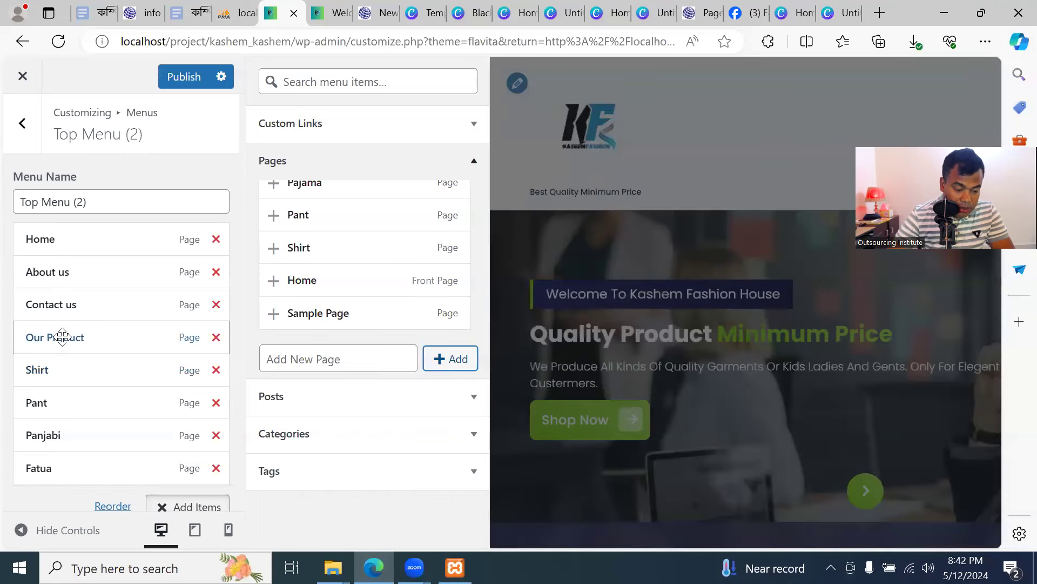
Nest the four pages under Our Product, publish, and reload the front page
left_click_drag(61, 375, 91, 465)
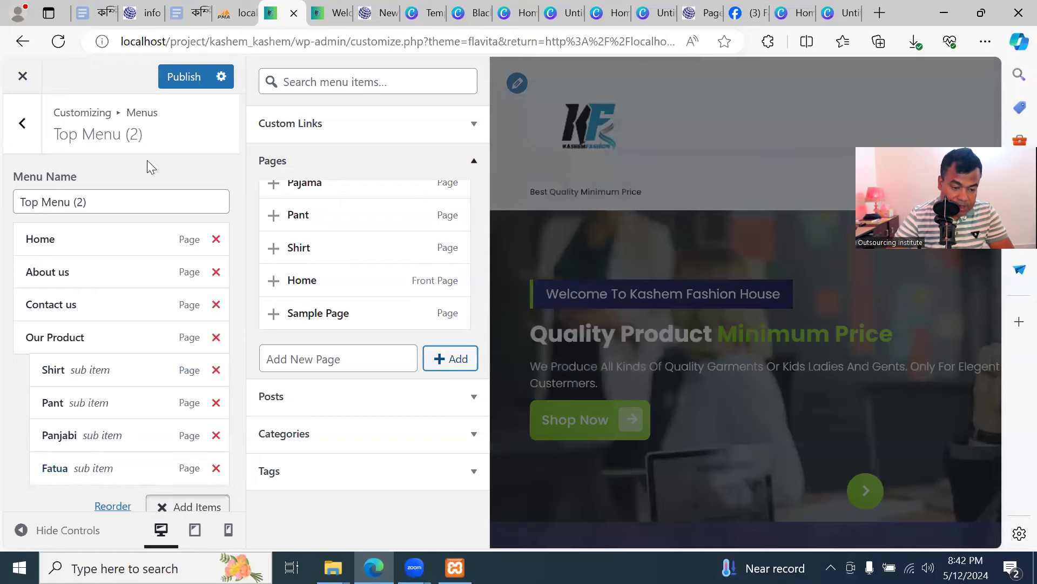
left_click(182, 86)
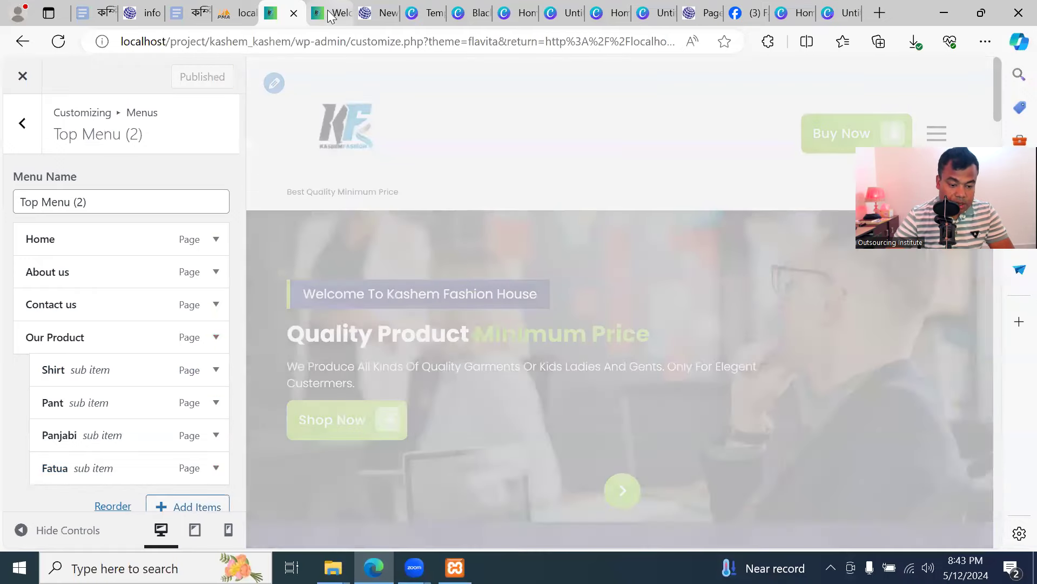
left_click(331, 12)
left_click(95, 43)
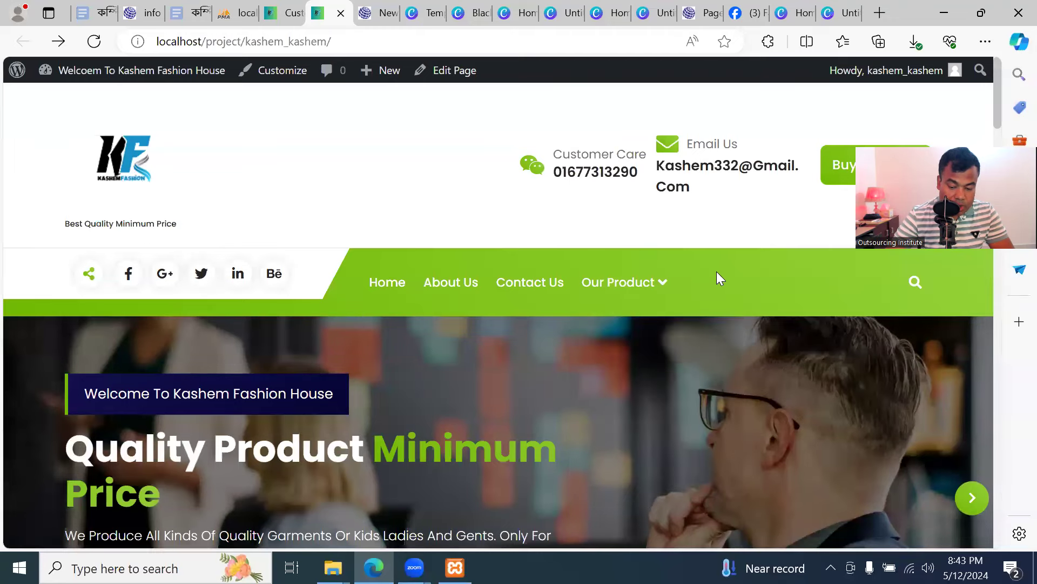
Verify the Our Product dropdown lists Shirt, Pant, Panjabi and Fatua, then return to the Customizer
mouse_move(655, 292)
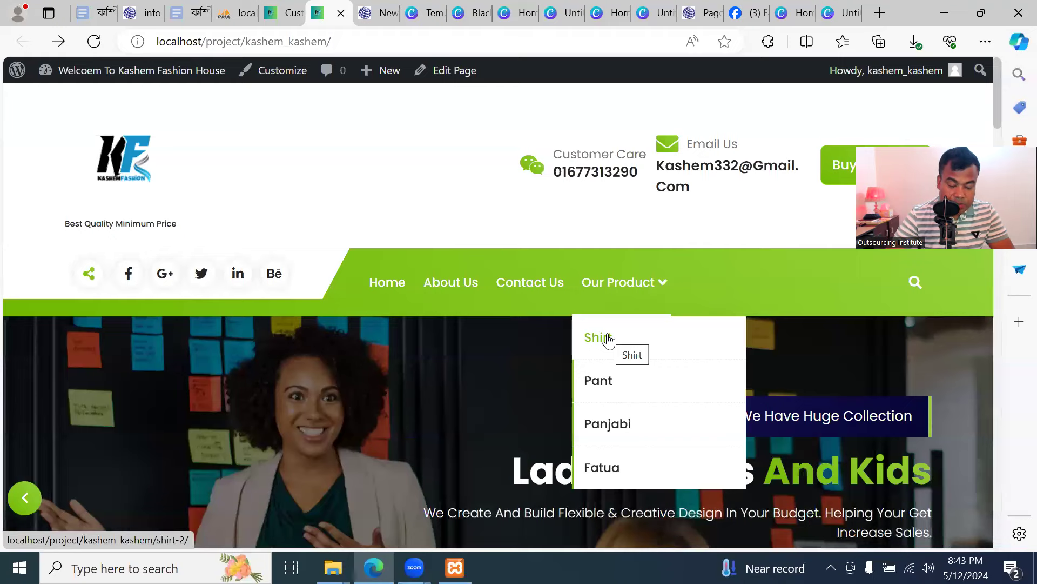
left_click(280, 13)
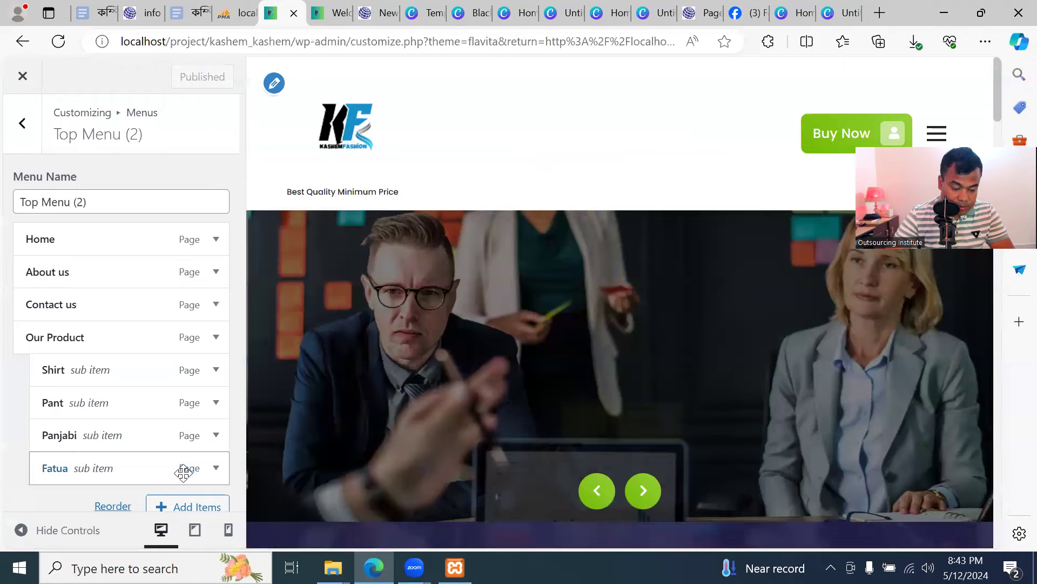
scroll(195, 448, "down", 1)
Add silk shirt and Cotton shirt pages and nest both under Shirt
left_click(207, 450)
left_click(361, 358)
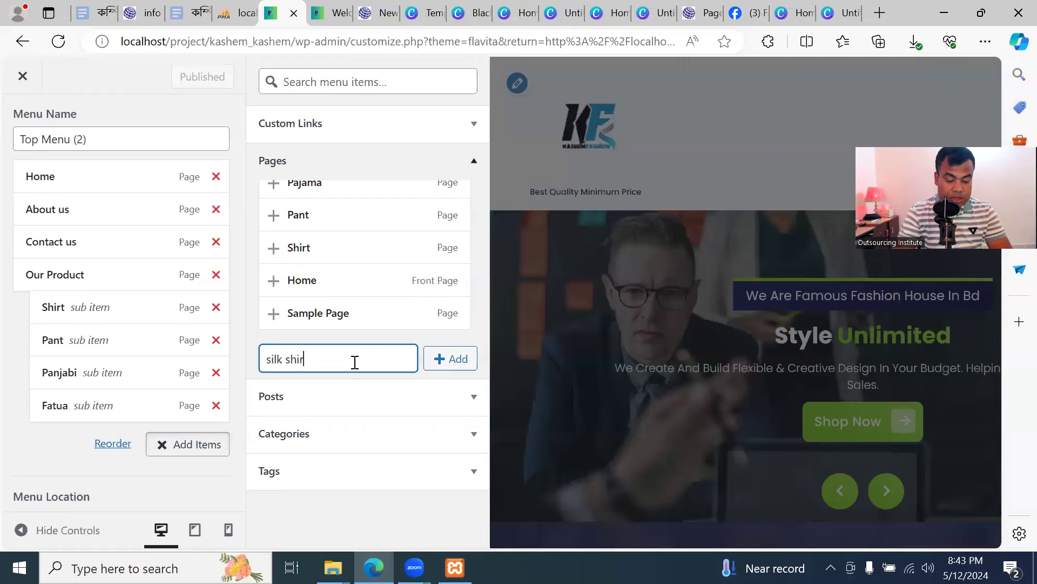
left_click(448, 364)
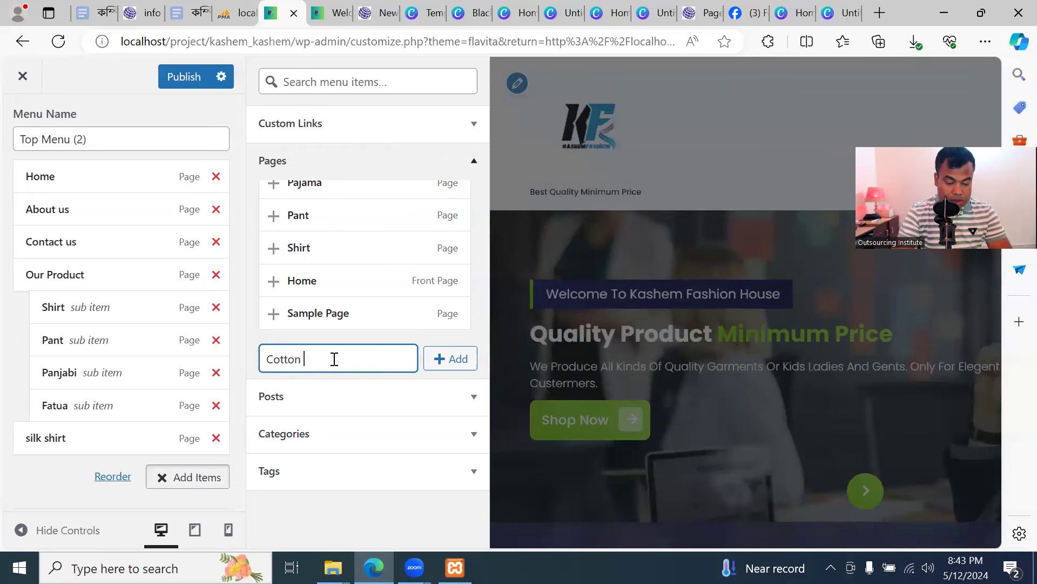
left_click(450, 358)
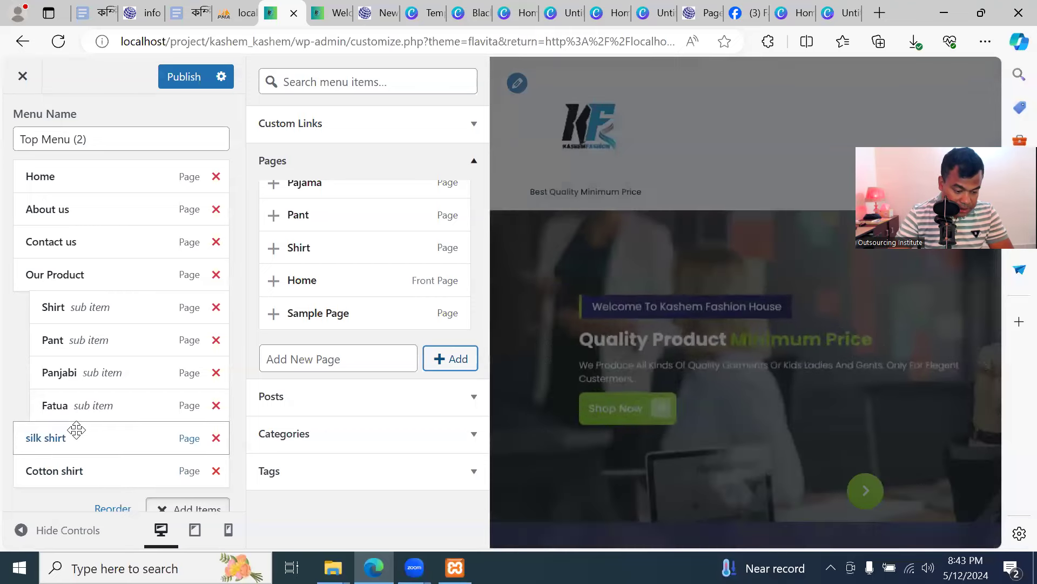
left_click_drag(73, 433, 105, 337)
left_click_drag(72, 470, 106, 378)
Add Blac Shirt and White Shirt pages, nest them under Cotton shirt, and publish
left_click(356, 357)
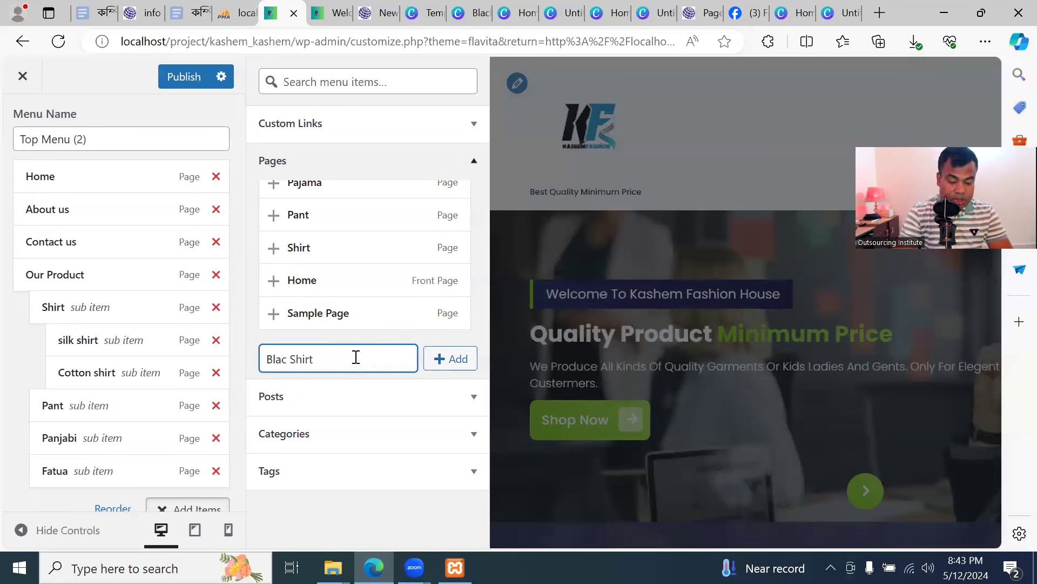
left_click(459, 368)
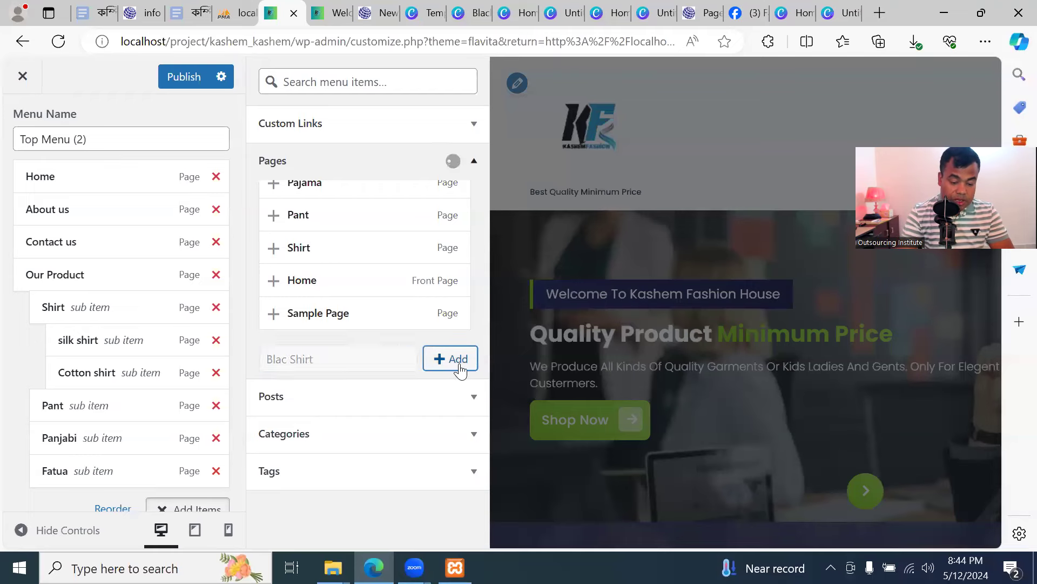
left_click(372, 361)
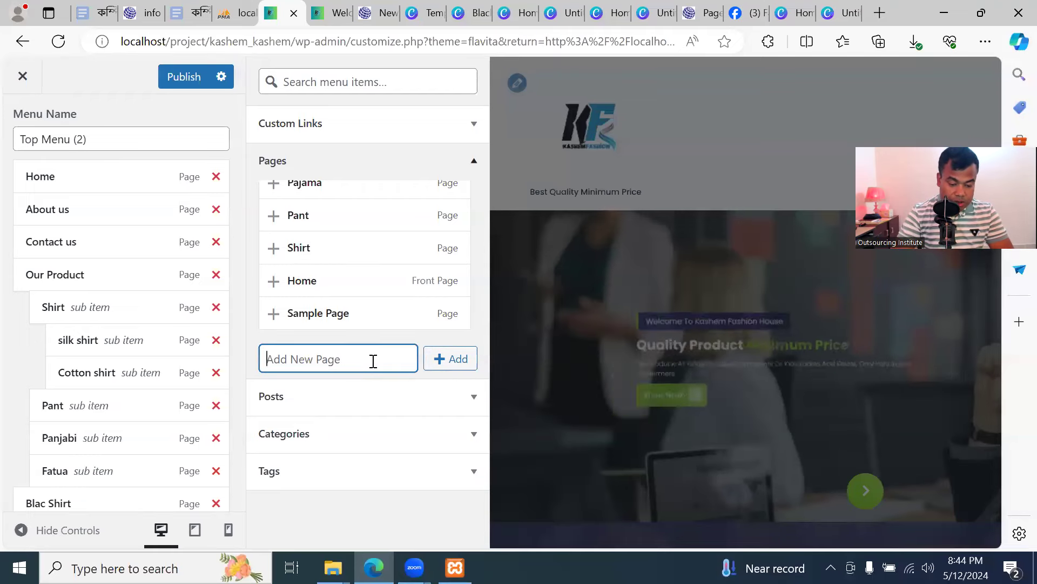
type("White Shirt")
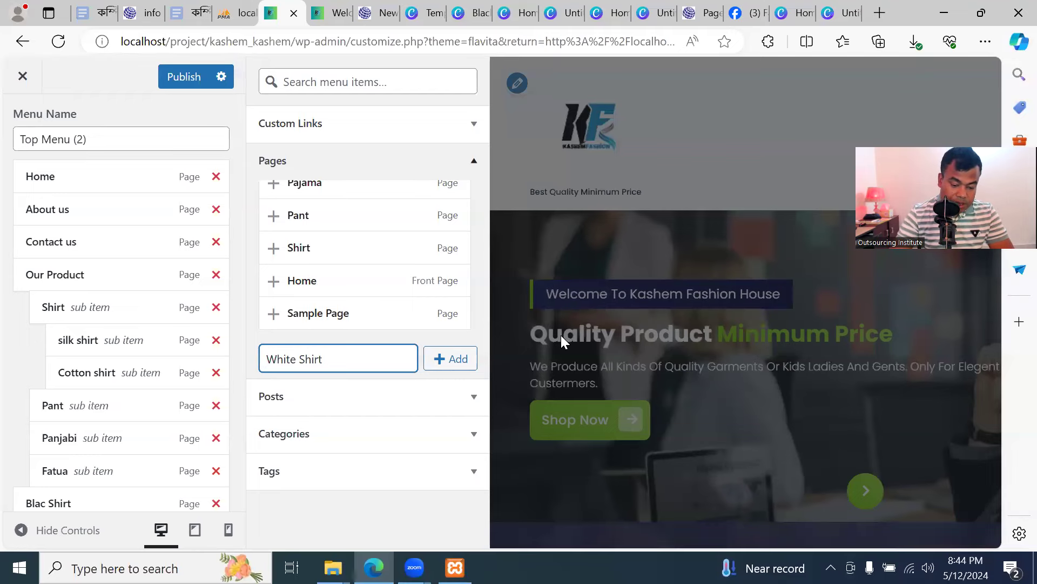
left_click(454, 358)
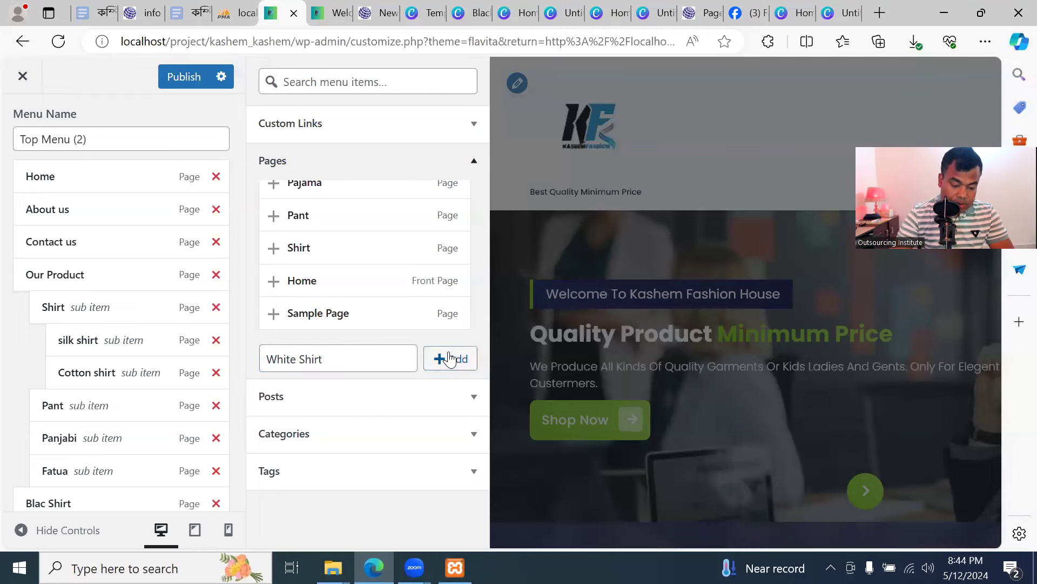
scroll(149, 396, "down", 3)
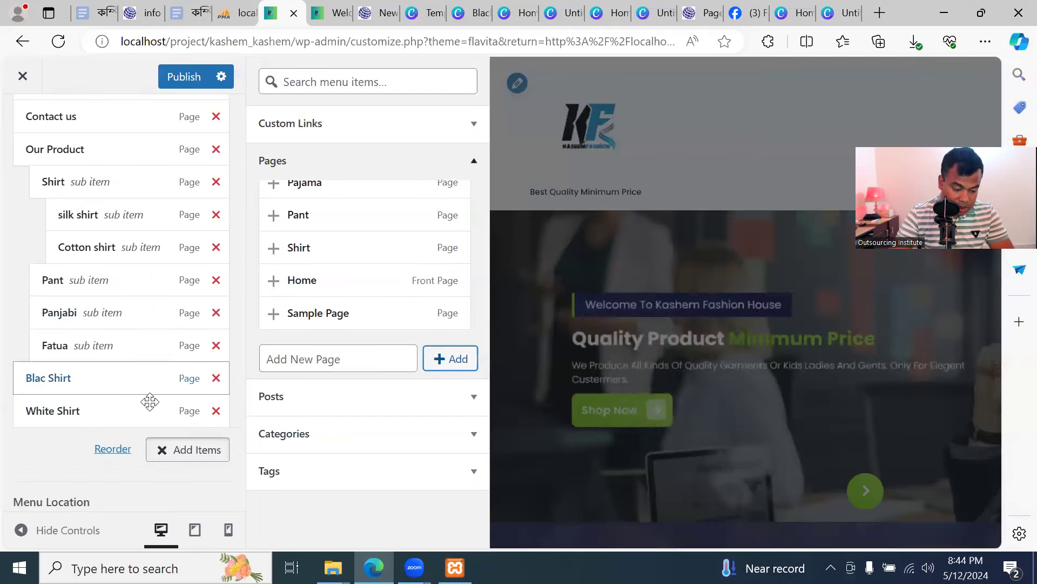
scroll(147, 406, "up", 1)
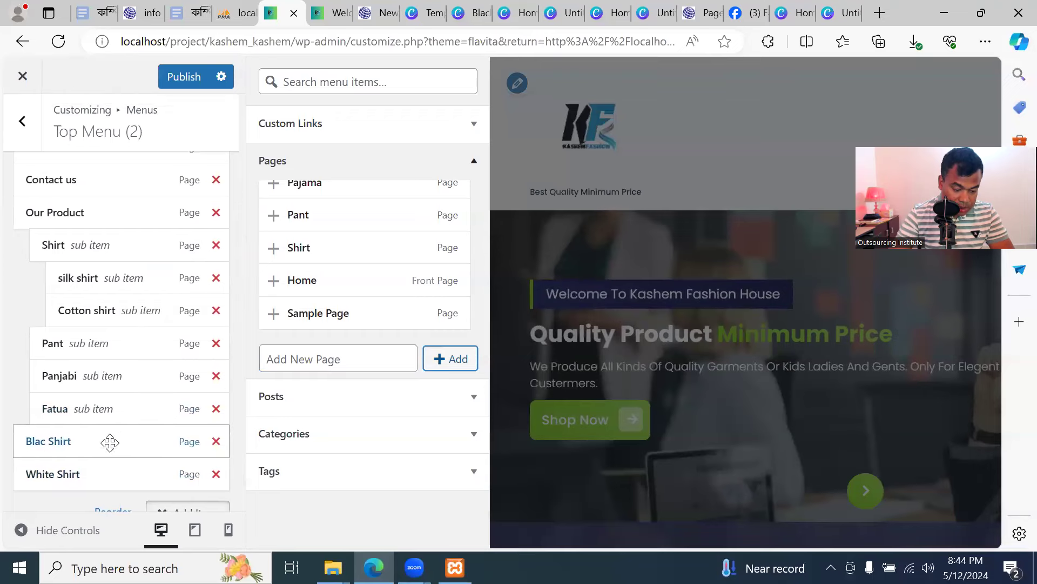
left_click_drag(106, 444, 157, 348)
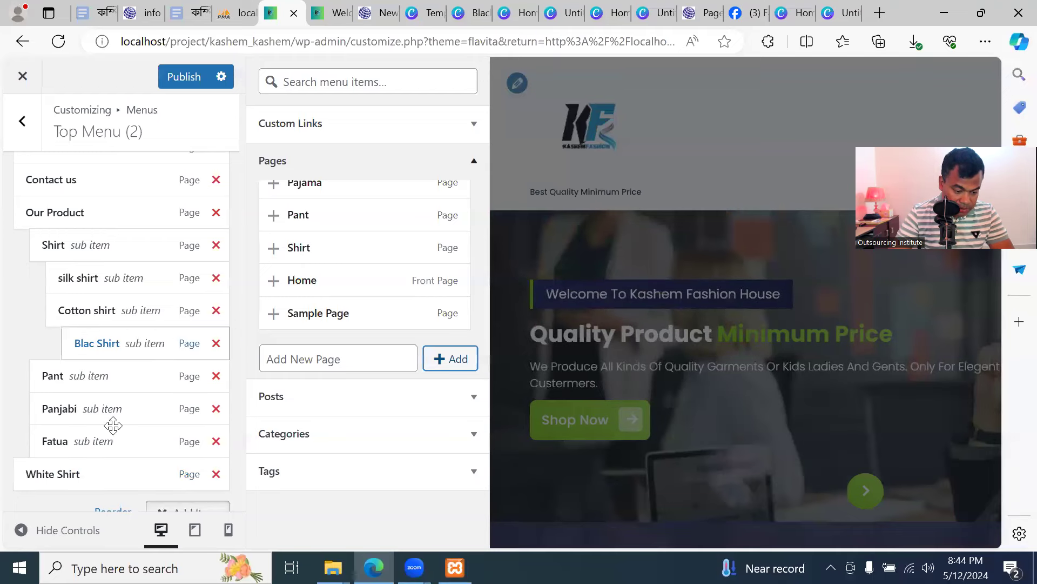
left_click_drag(90, 475, 140, 379)
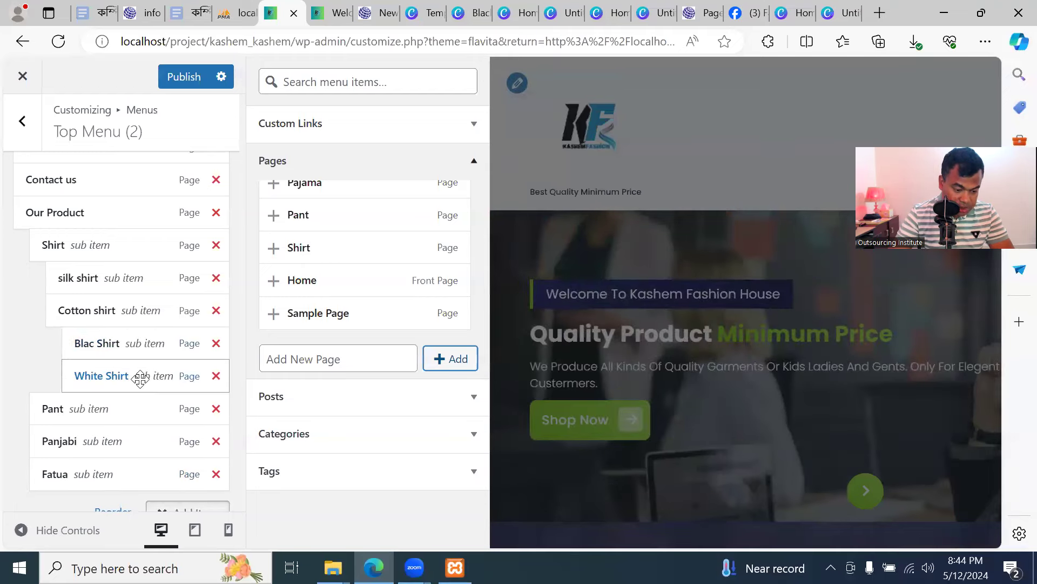
scroll(132, 324, "up", 2)
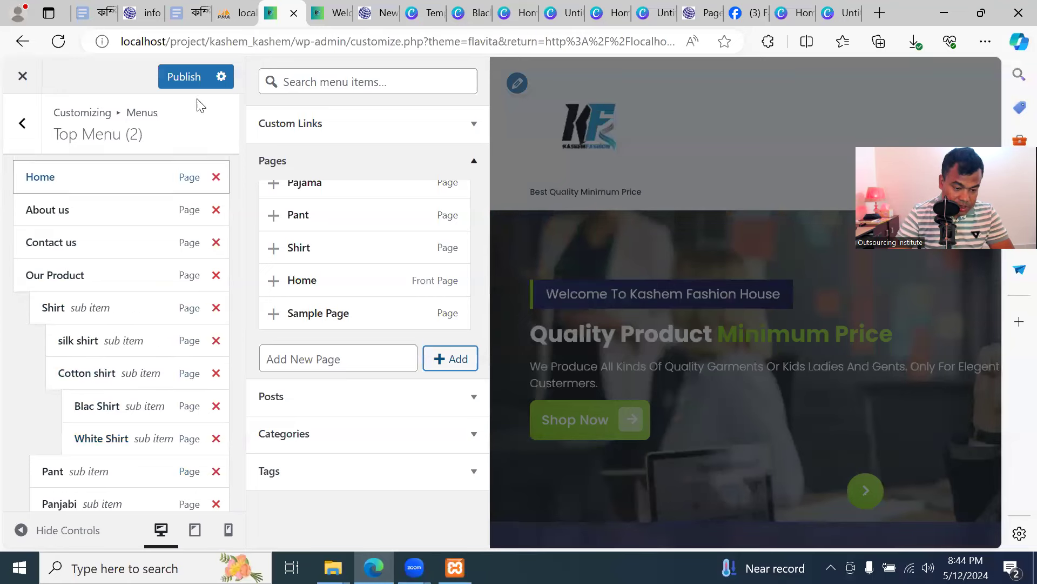
left_click(184, 79)
Reload the live site and check that Our Product > Shirt > Cotton shirt lists Blac Shirt and White Shirt
left_click(325, 21)
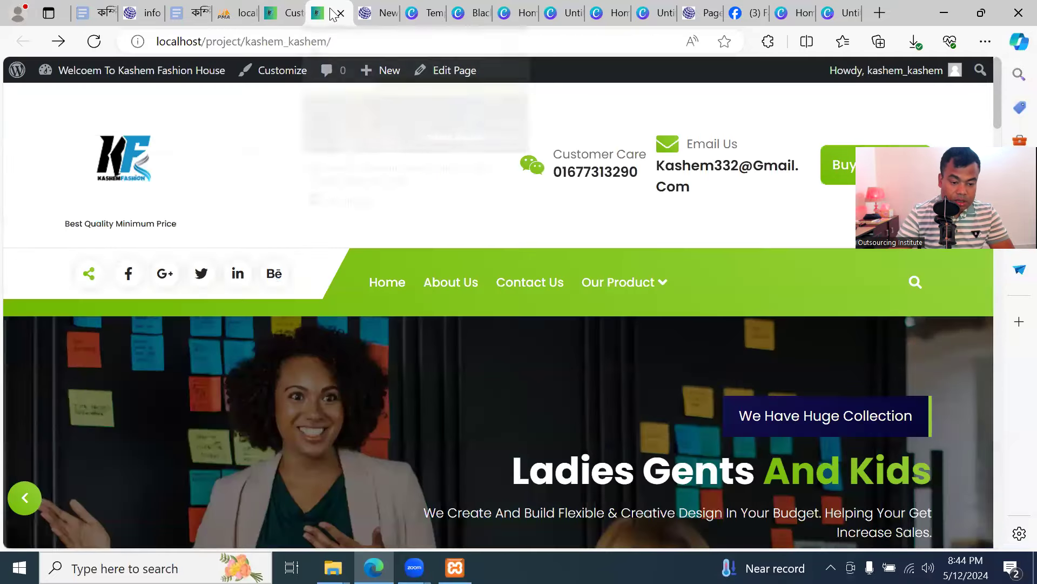
left_click(94, 42)
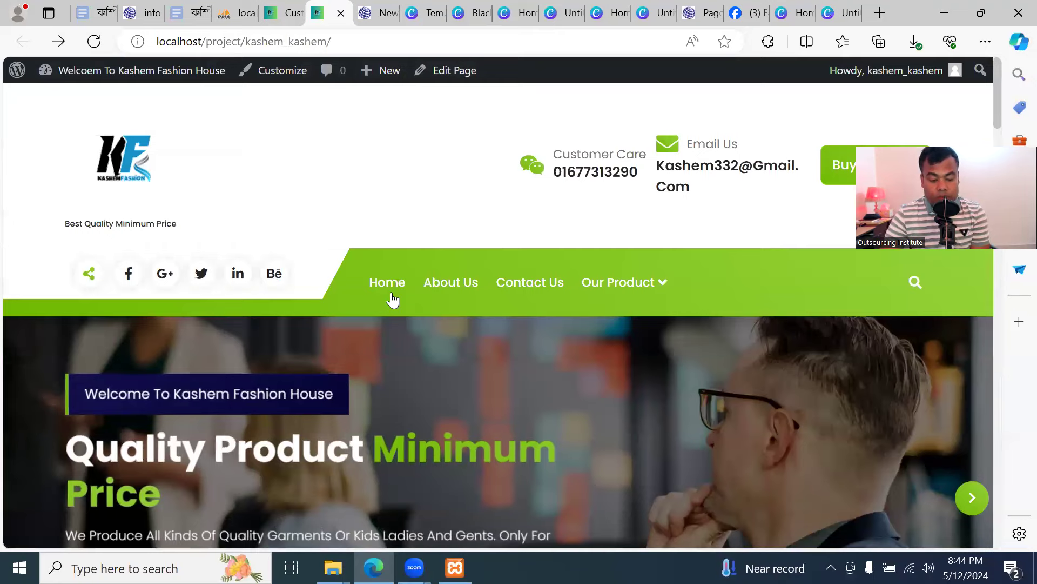
scroll(605, 219, "down", 1)
mouse_move(633, 209)
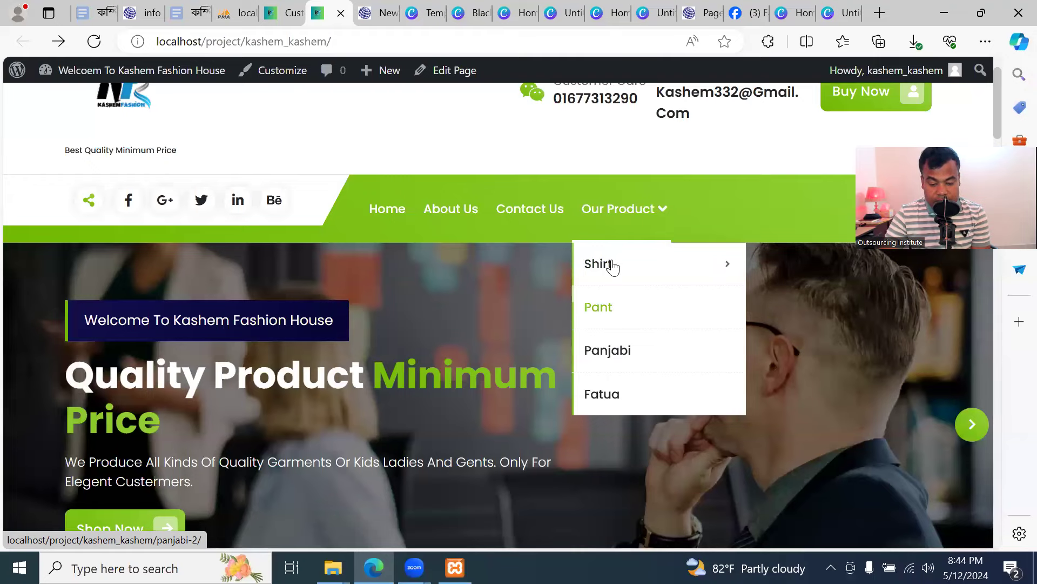
mouse_move(613, 267)
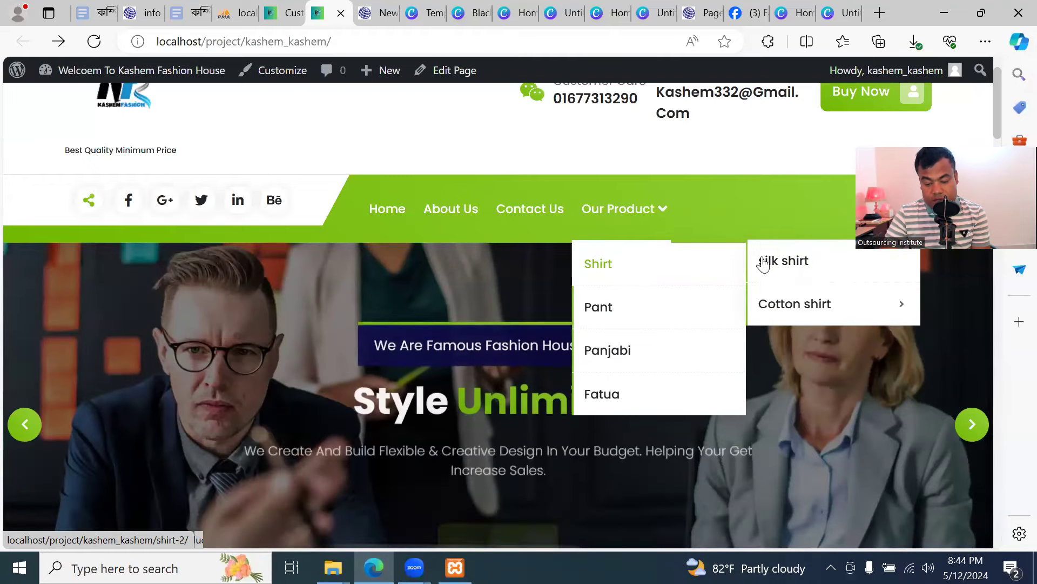
mouse_move(788, 307)
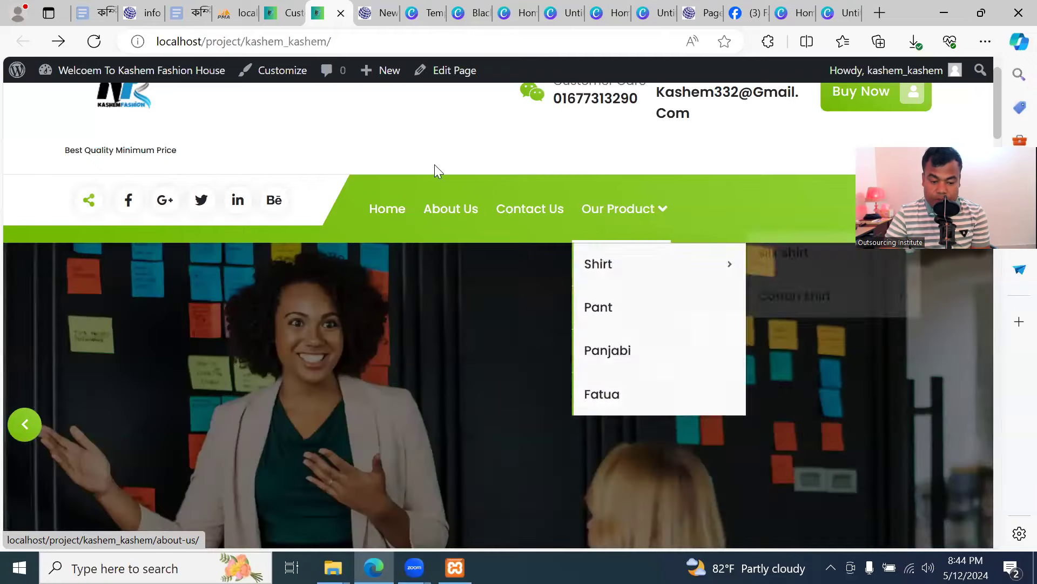
left_click(285, 12)
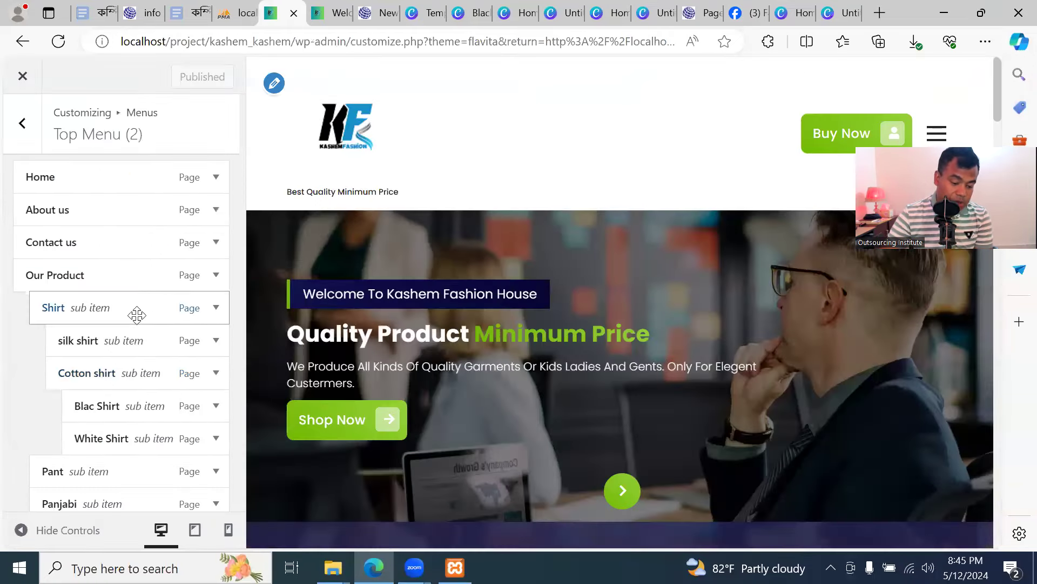
Publish the Top Menu (2) deletion and reload the live site, which now shows Add A Menu
scroll(135, 319, "down", 5)
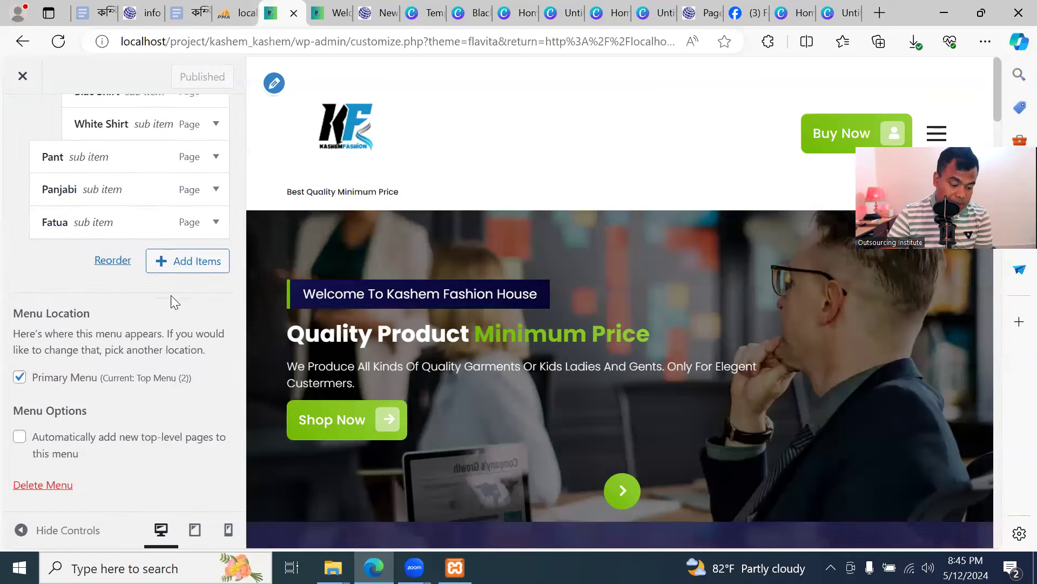
left_click(47, 486)
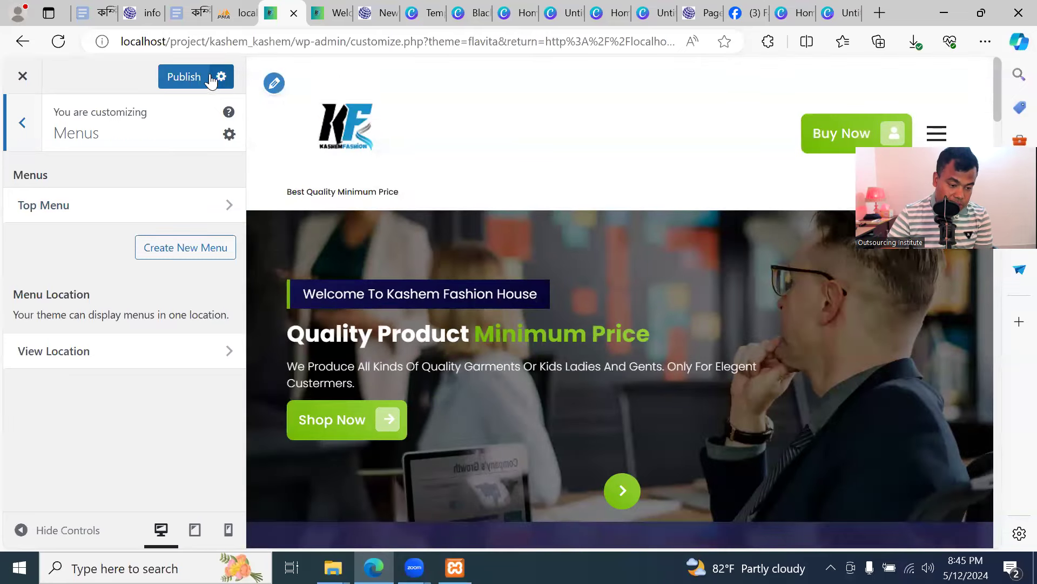
left_click(185, 81)
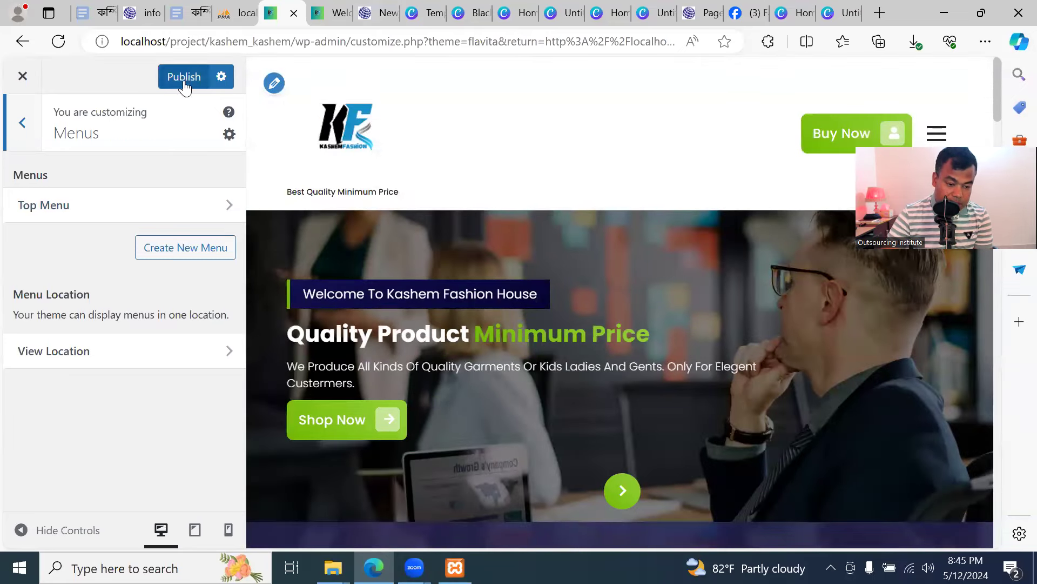
left_click(329, 14)
left_click(98, 49)
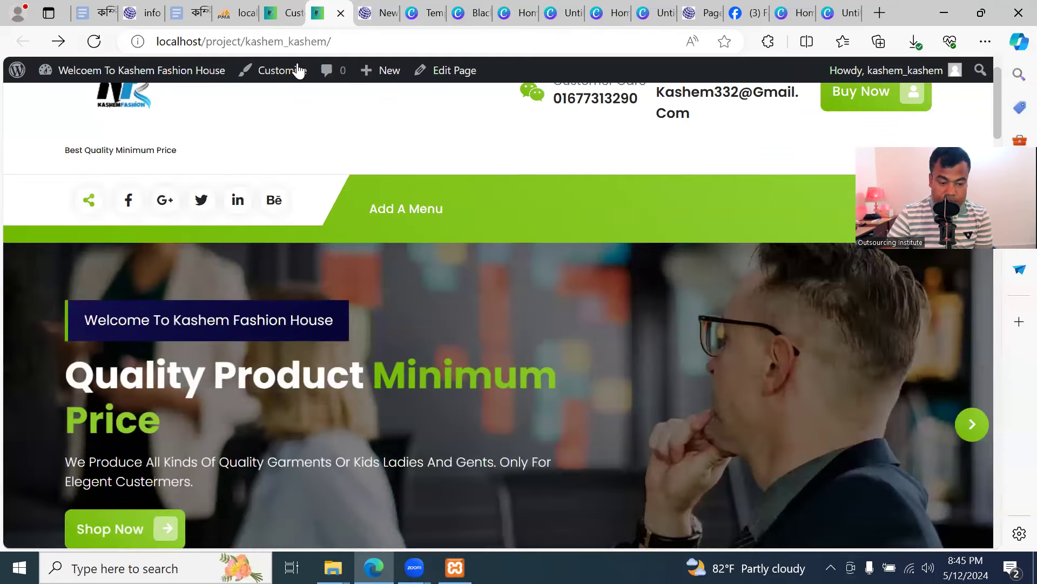
Go back to the Customizer's Menus panel
left_click(287, 14)
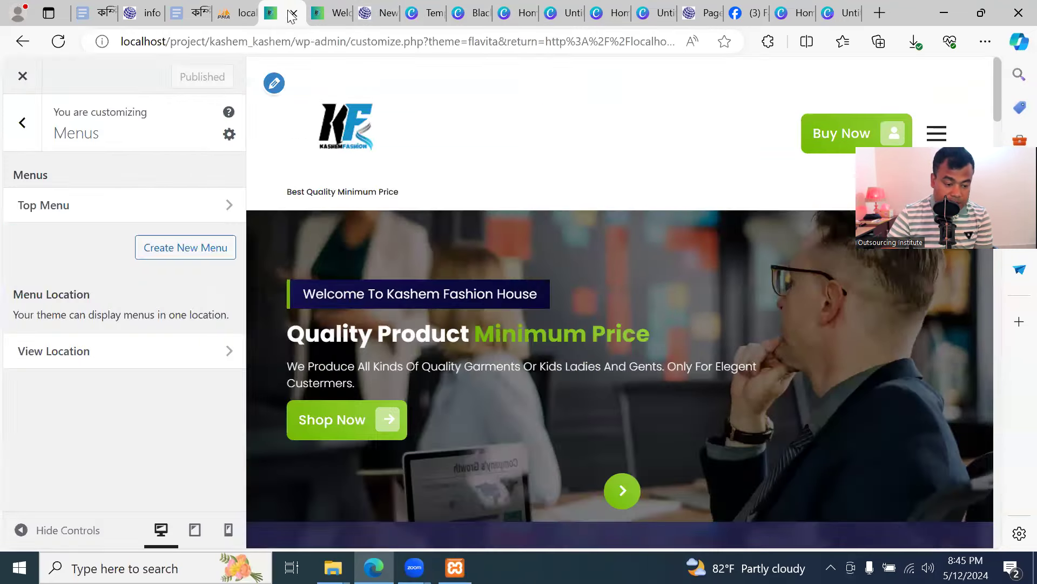
left_click(19, 127)
left_click(85, 398)
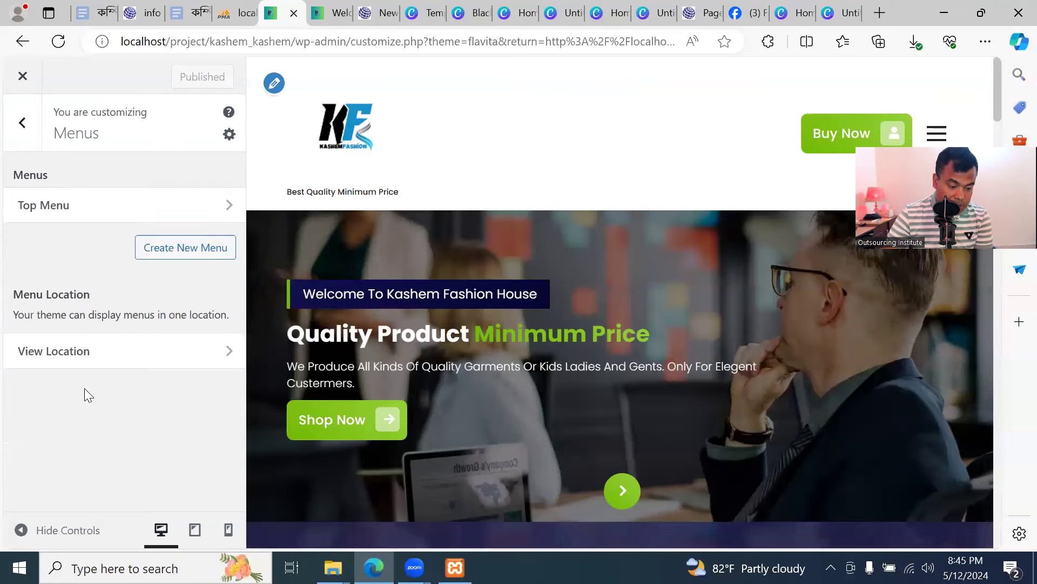
Create a new menu named 'Top' assigned to the primary location
left_click(183, 254)
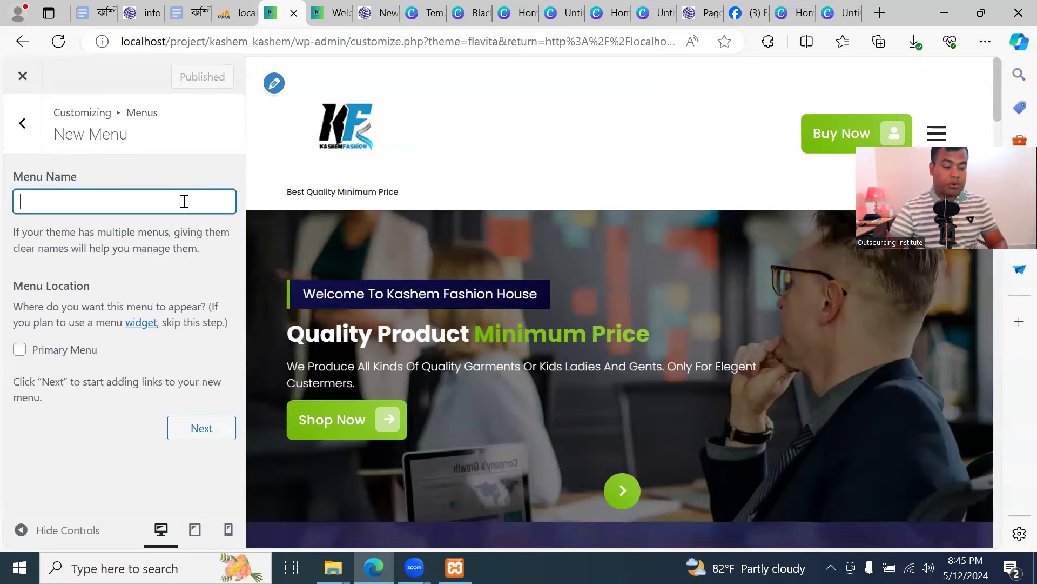
type("Top")
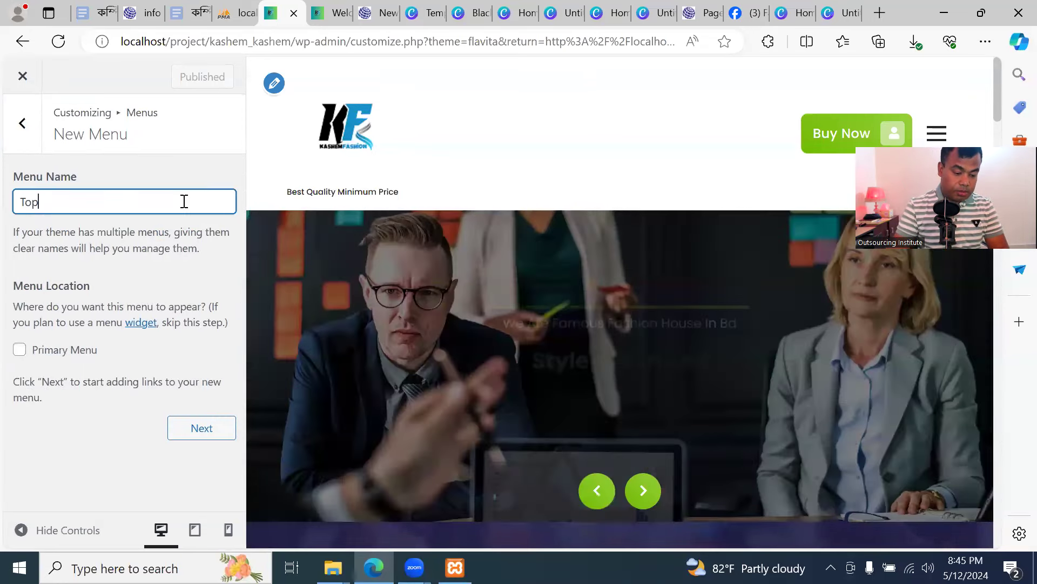
left_click(19, 350)
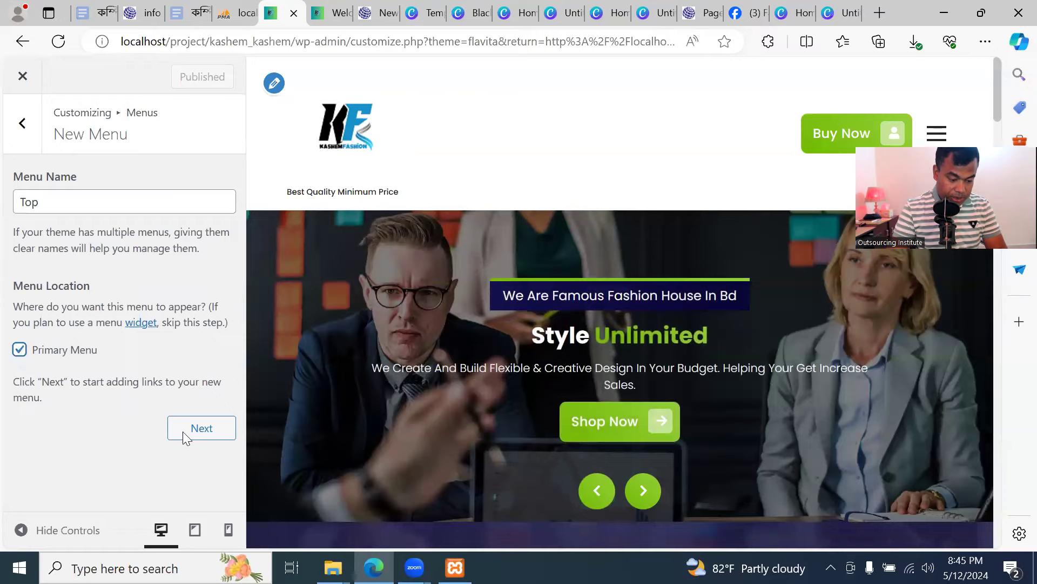
left_click(202, 429)
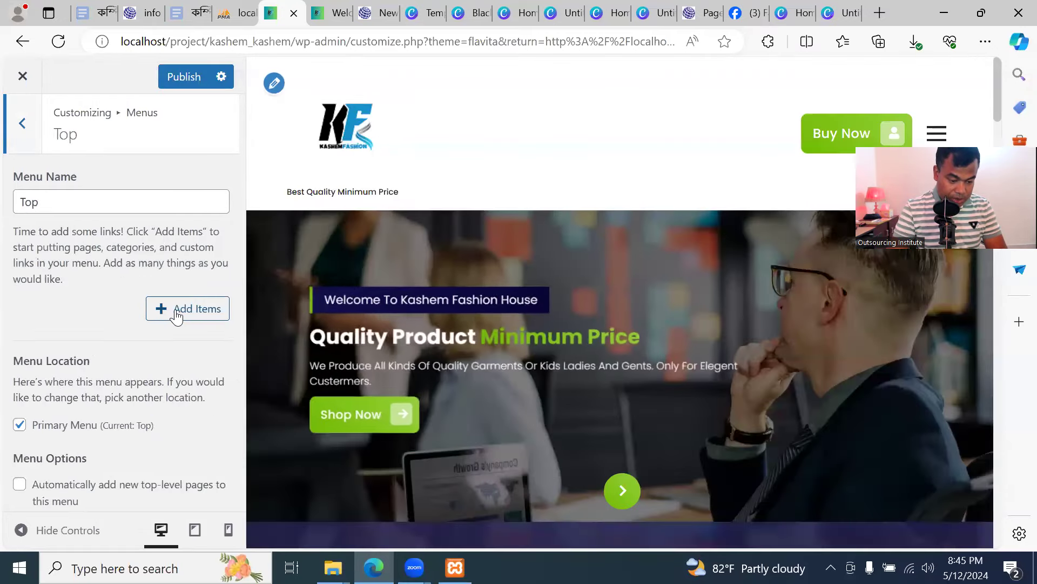
Add new pages Home, About us, Contact us and Our Product to the Top menu
left_click(177, 316)
left_click(336, 357)
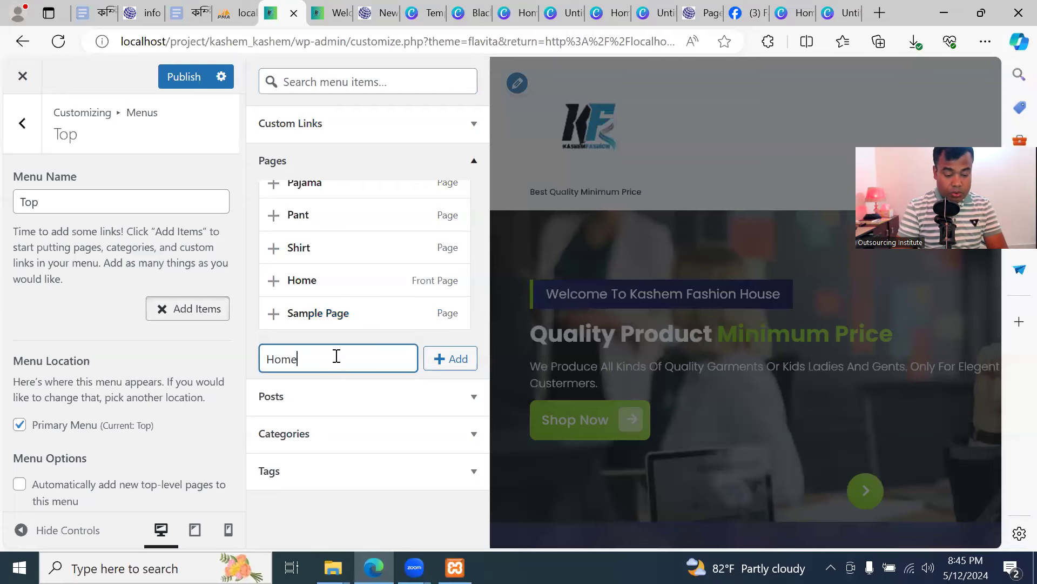
left_click(460, 358)
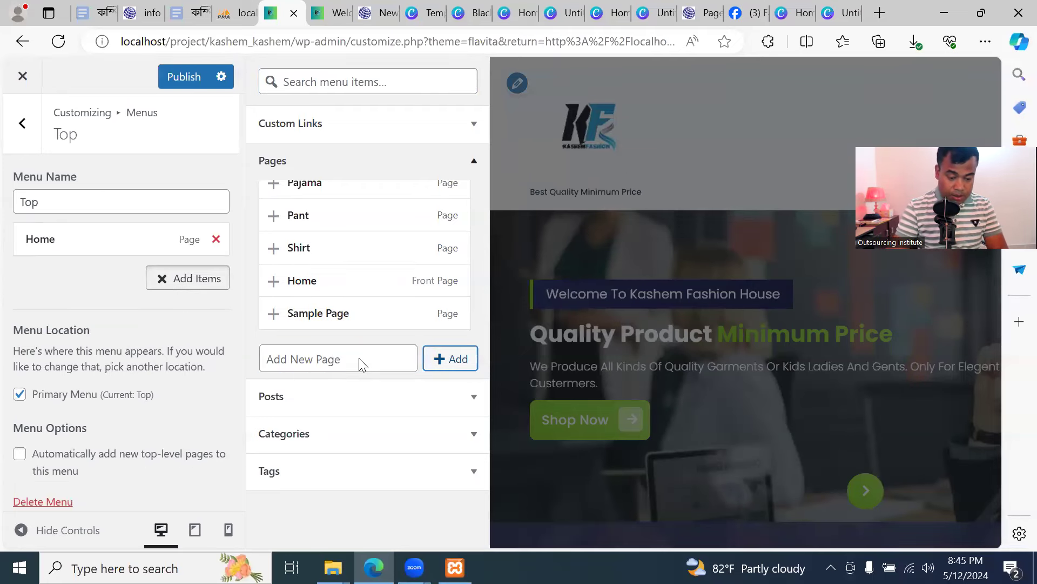
left_click(360, 359)
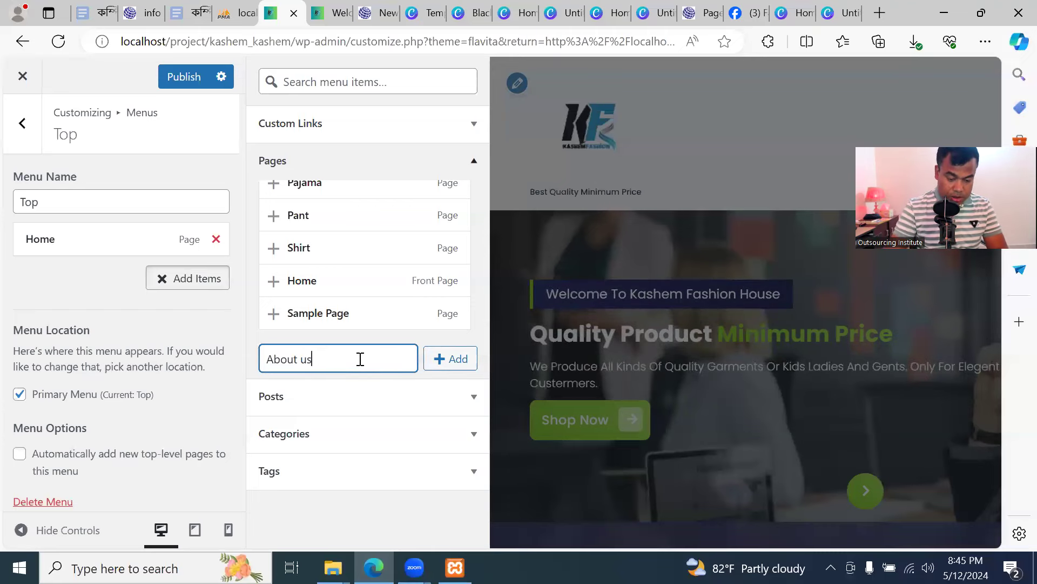
left_click(441, 366)
left_click(343, 357)
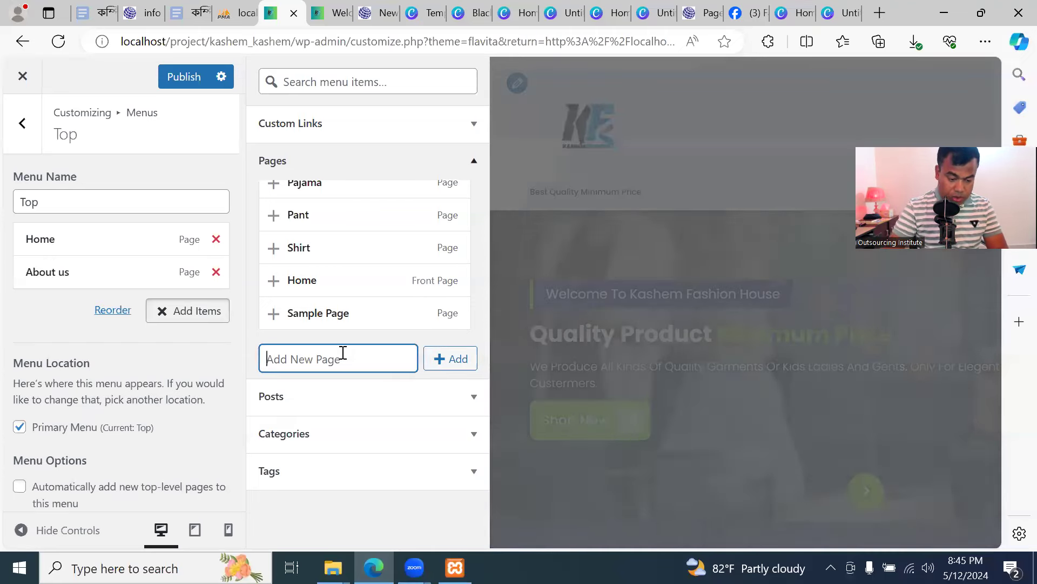
type("Contact us")
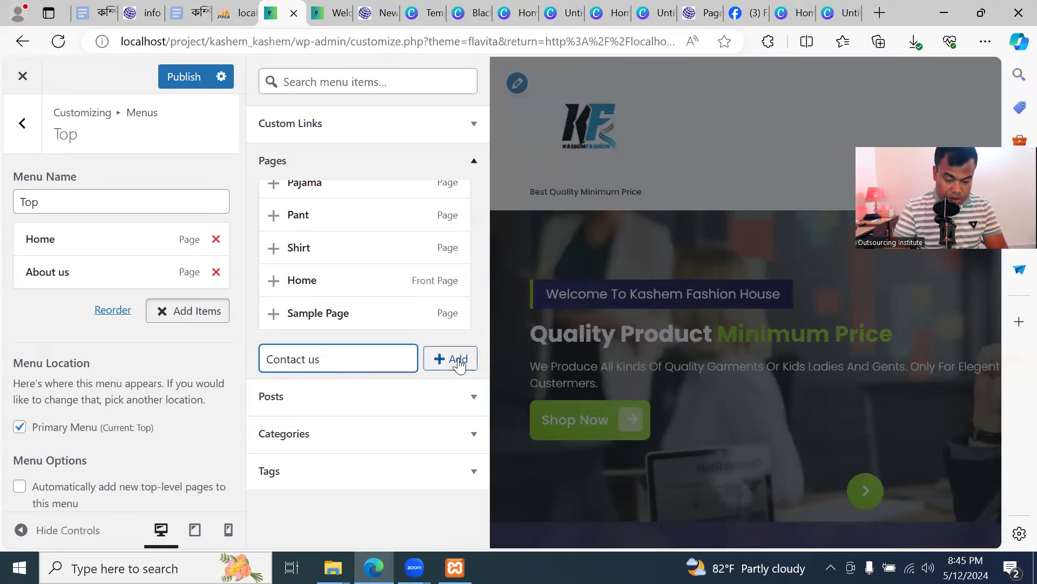
left_click(458, 361)
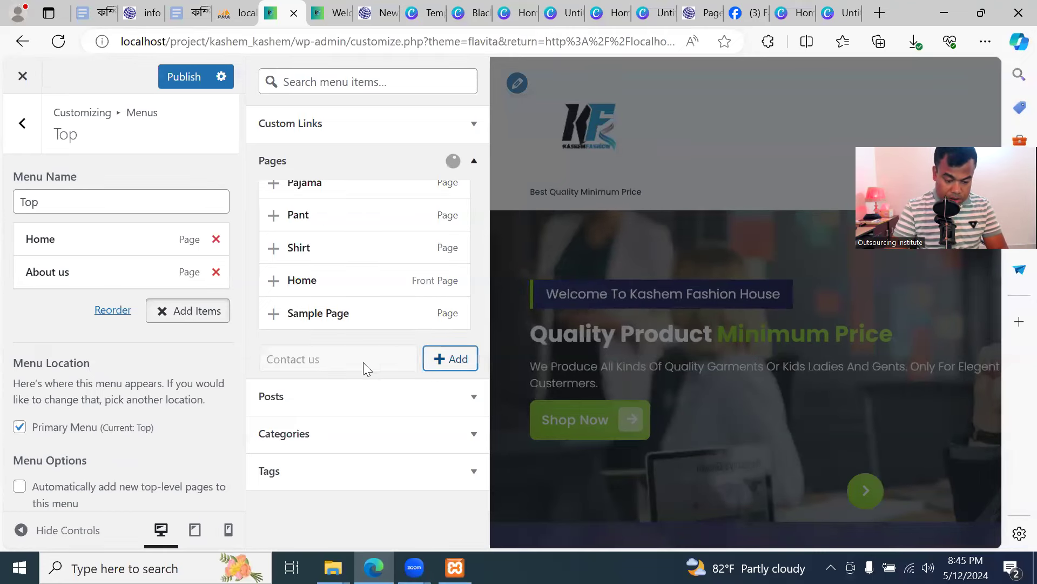
left_click(354, 359)
type("Our Product")
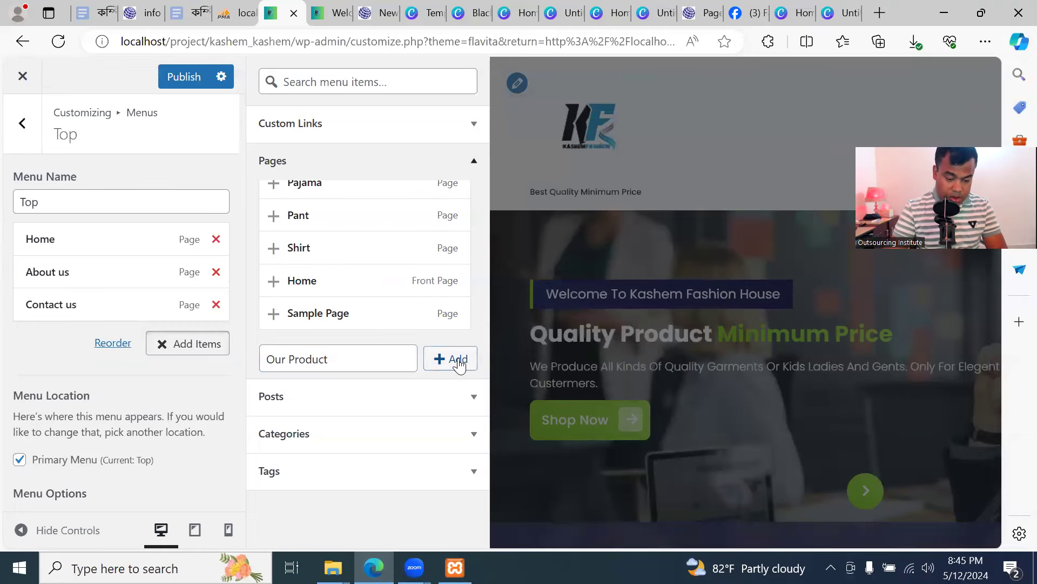
left_click(453, 359)
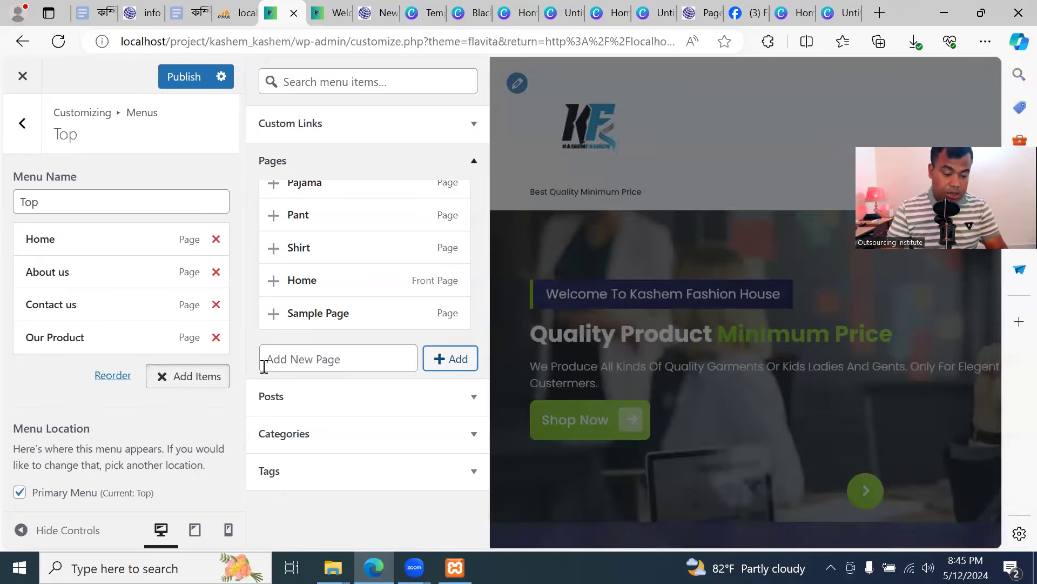
Publish the Top menu and reload the front end to confirm the new header links
left_click(331, 12)
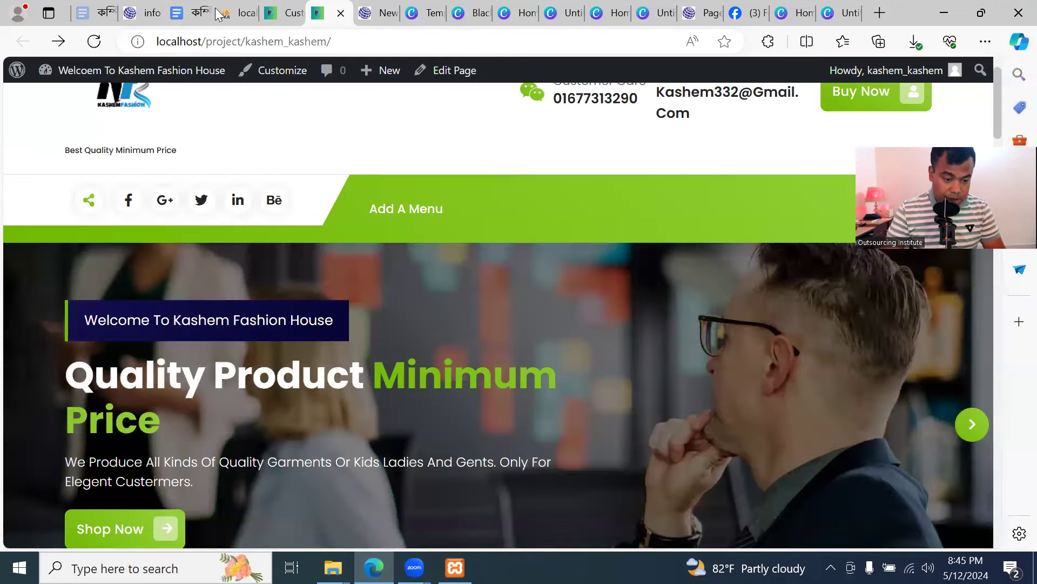
left_click(273, 12)
left_click(166, 82)
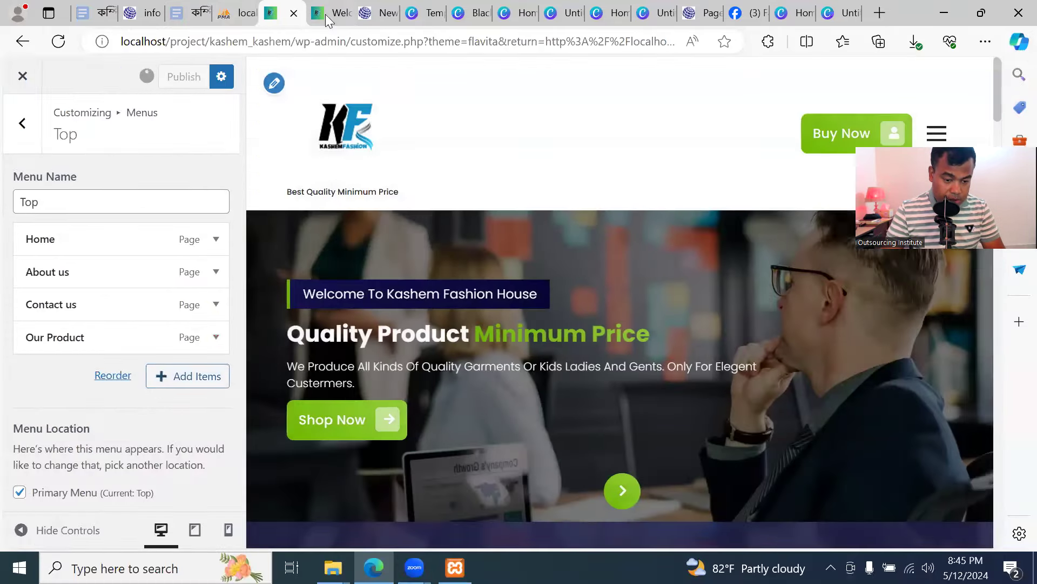
left_click(325, 13)
key("F5")
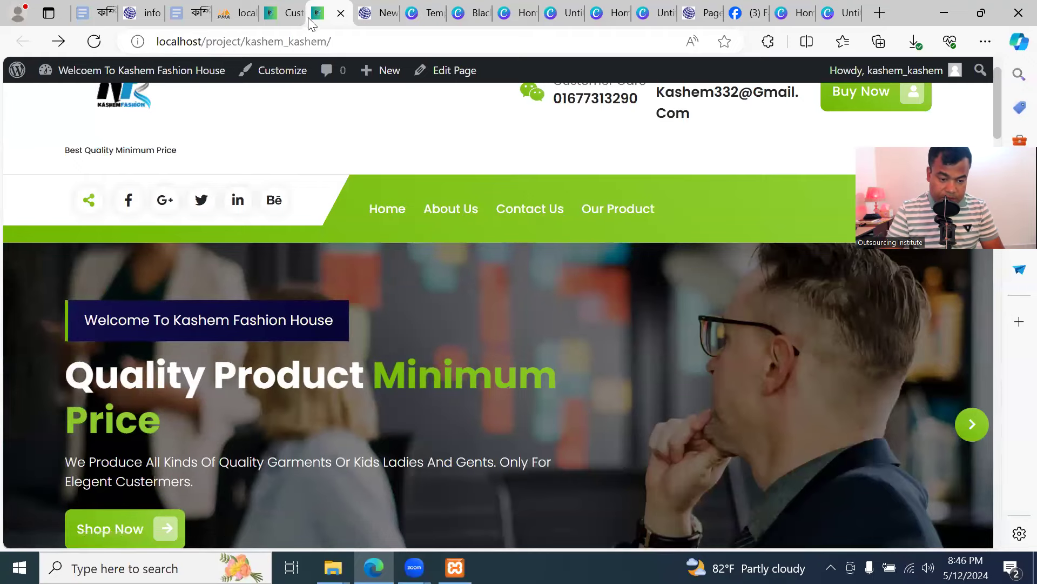
left_click(290, 18)
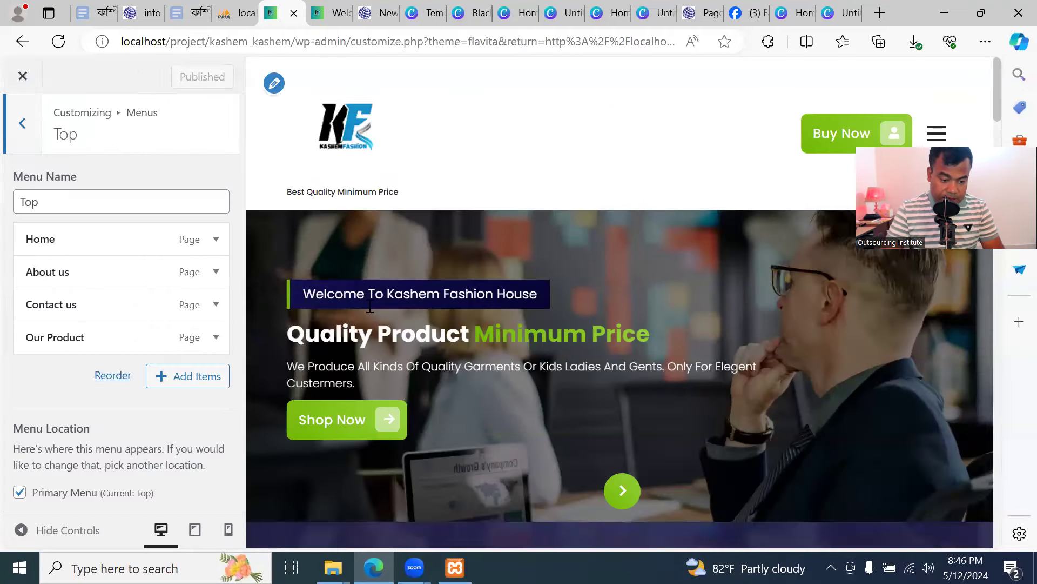
left_click(192, 374)
Add Shirt, Pant and Panjabi pages to the Top menu, nesting Shirt under Our Product
left_click(309, 361)
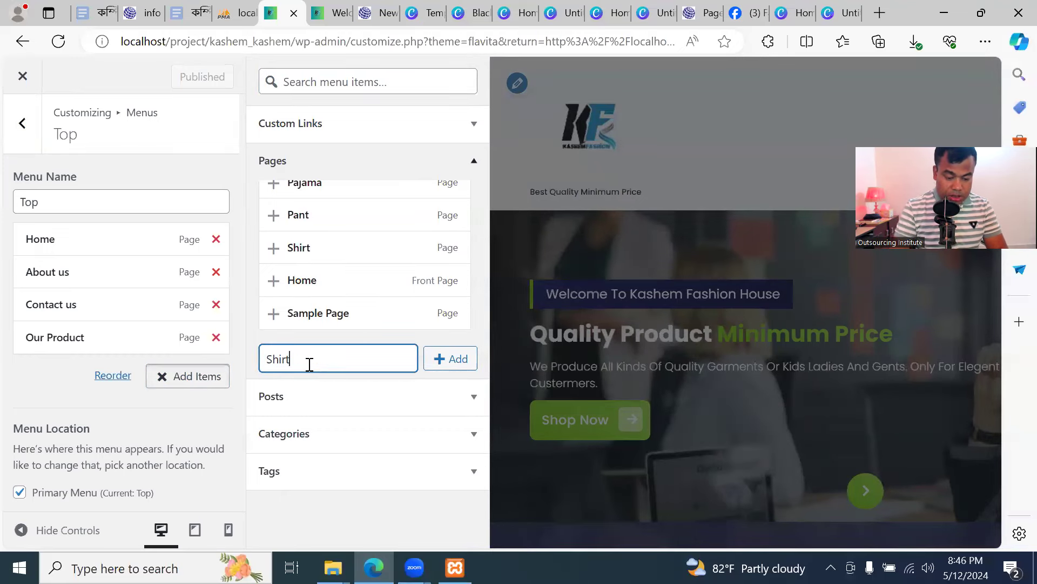
type("Shirt")
left_click(452, 359)
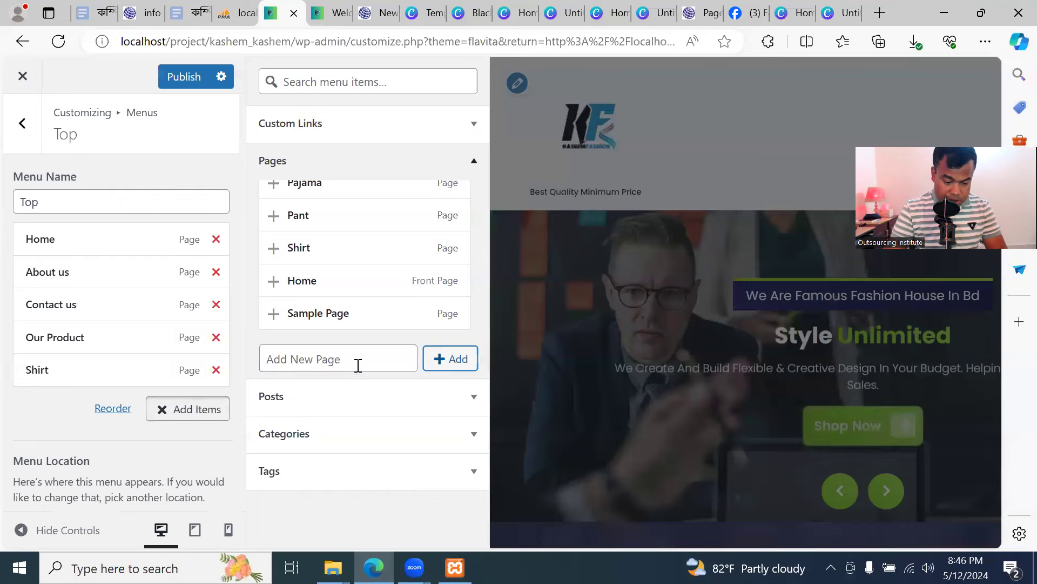
left_click(357, 362)
type("Pant")
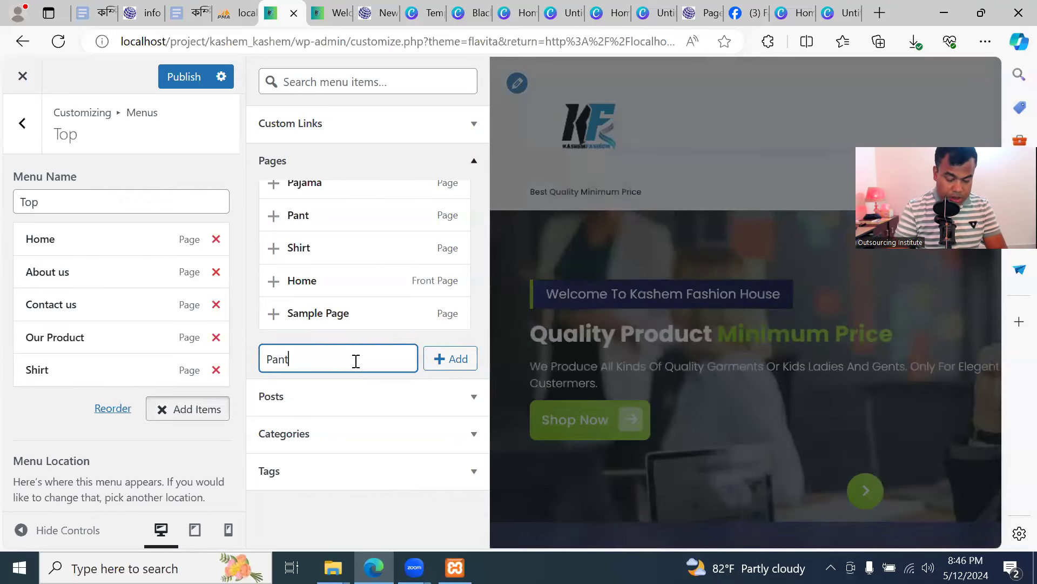
left_click(444, 360)
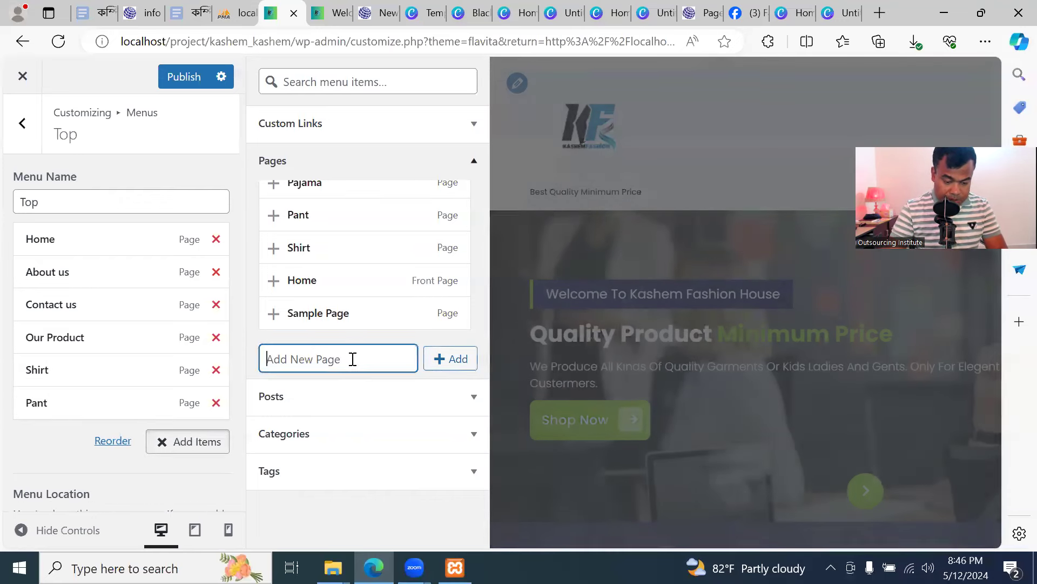
type("Panja")
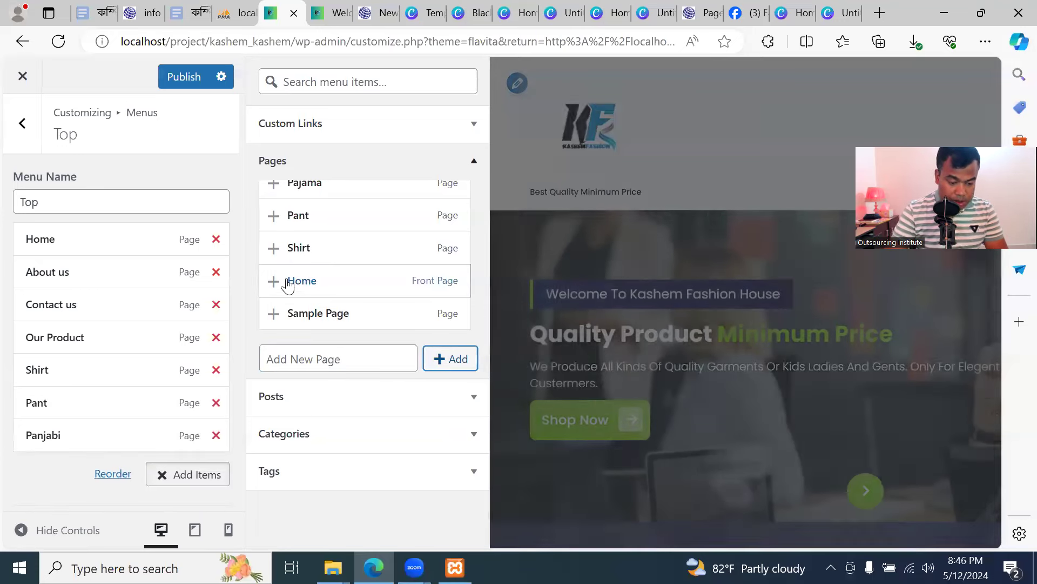
left_click_drag(67, 372, 105, 435)
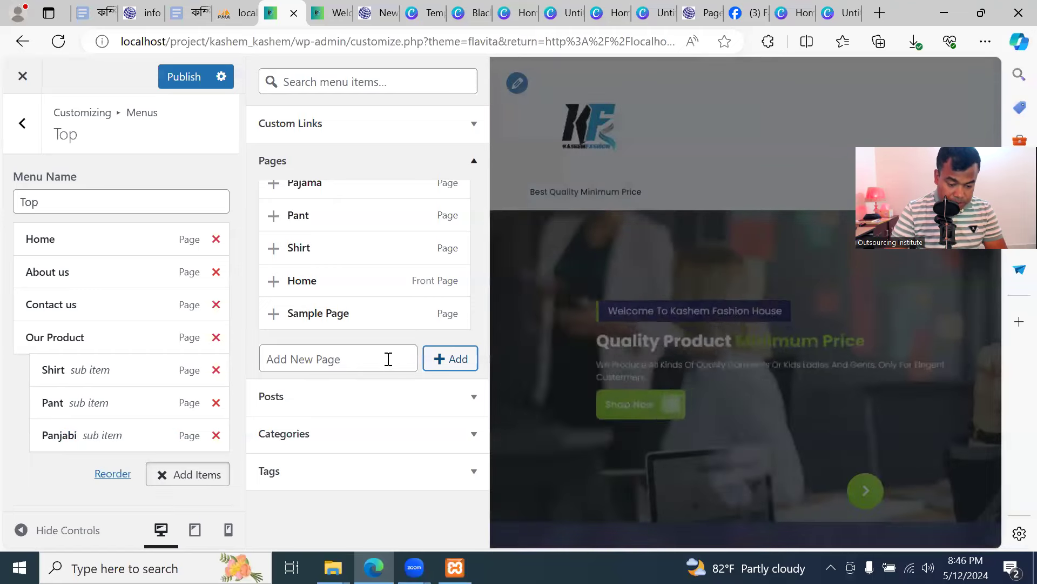
Add silk shirt and Cotton shirt pages to the Top menu
left_click(388, 359)
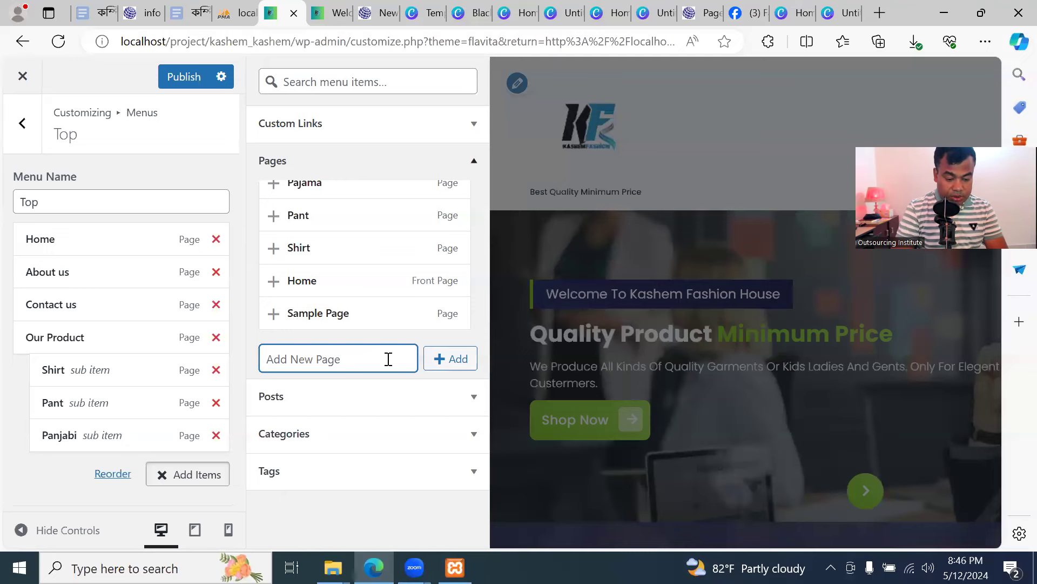
type("silk shirt")
key("Return")
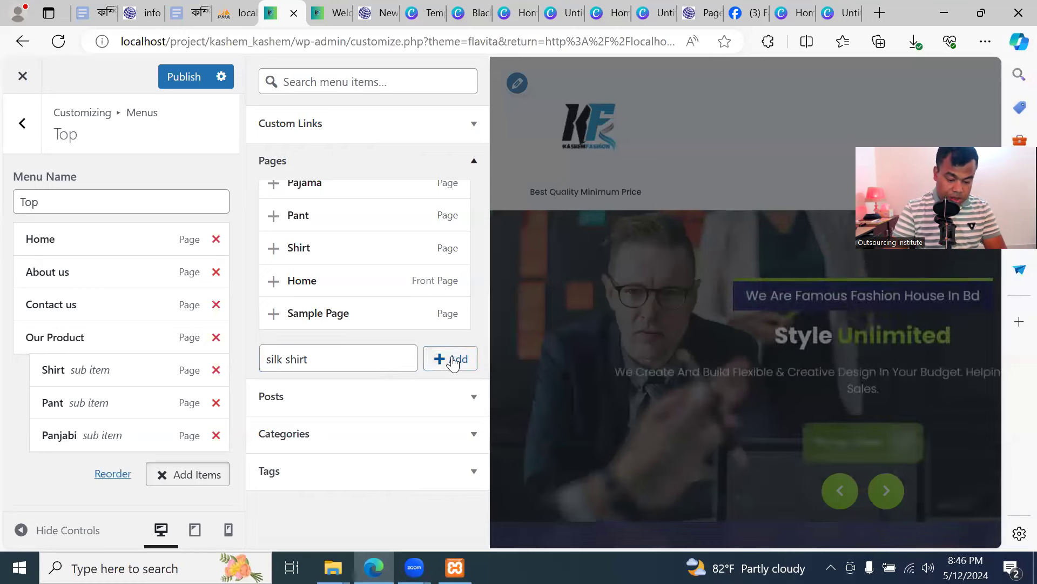
left_click(376, 359)
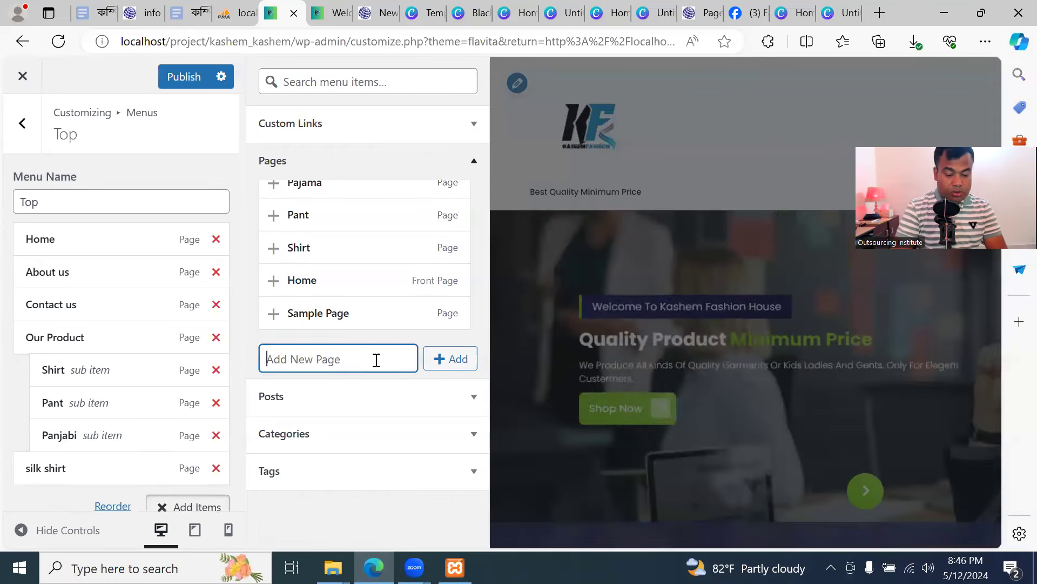
type("Cotton shirt")
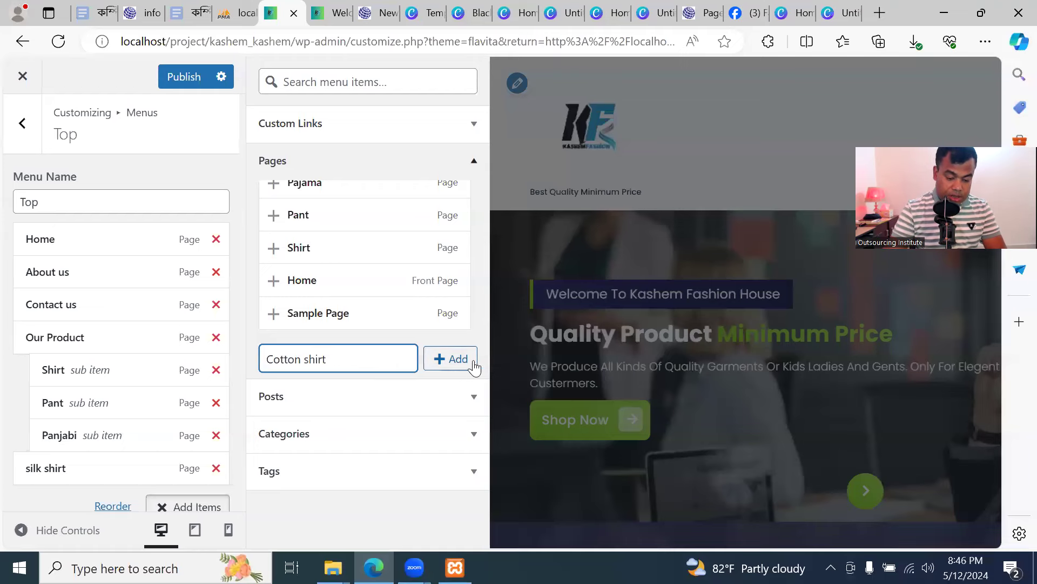
left_click(474, 367)
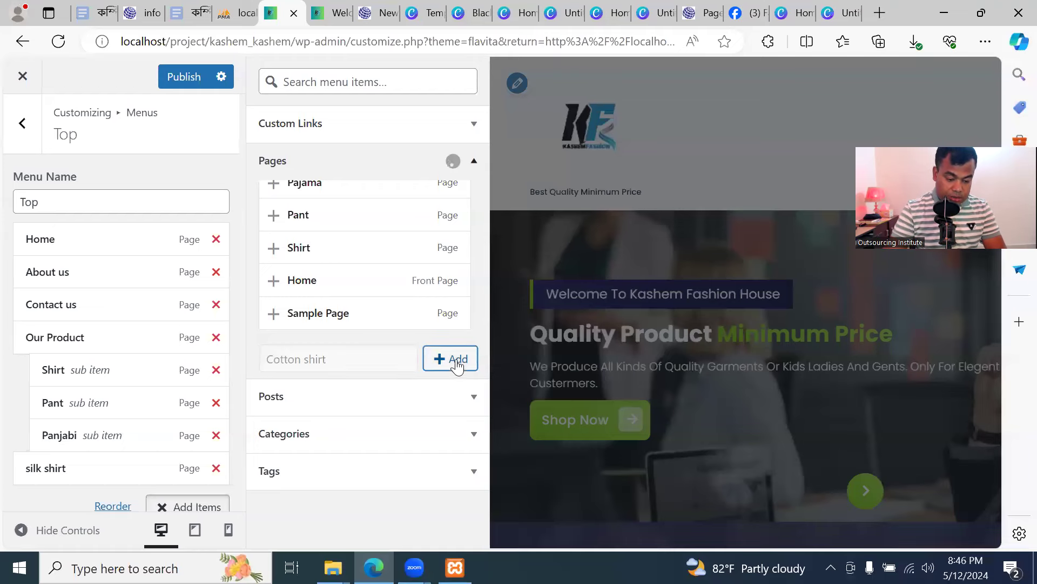
Nest silk shirt and Cotton shirt beneath Shirt and publish the menu
scroll(83, 381, "down", 2)
left_click_drag(57, 342, 99, 276)
left_click_drag(98, 377, 111, 310)
left_click(184, 85)
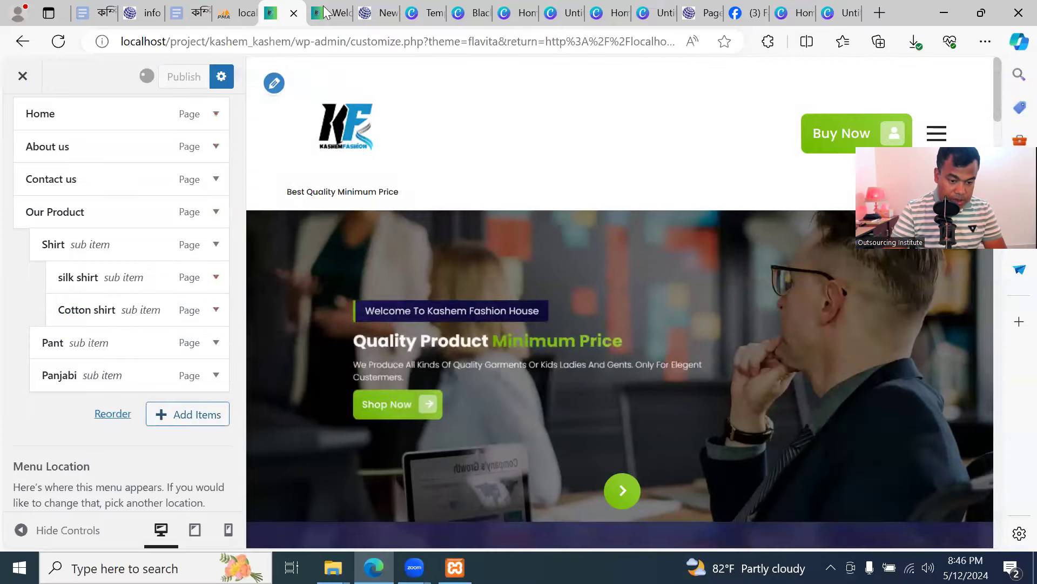
Reload the front page and check the Our Product and Shirt dropdowns
left_click(22, 41)
left_click(95, 41)
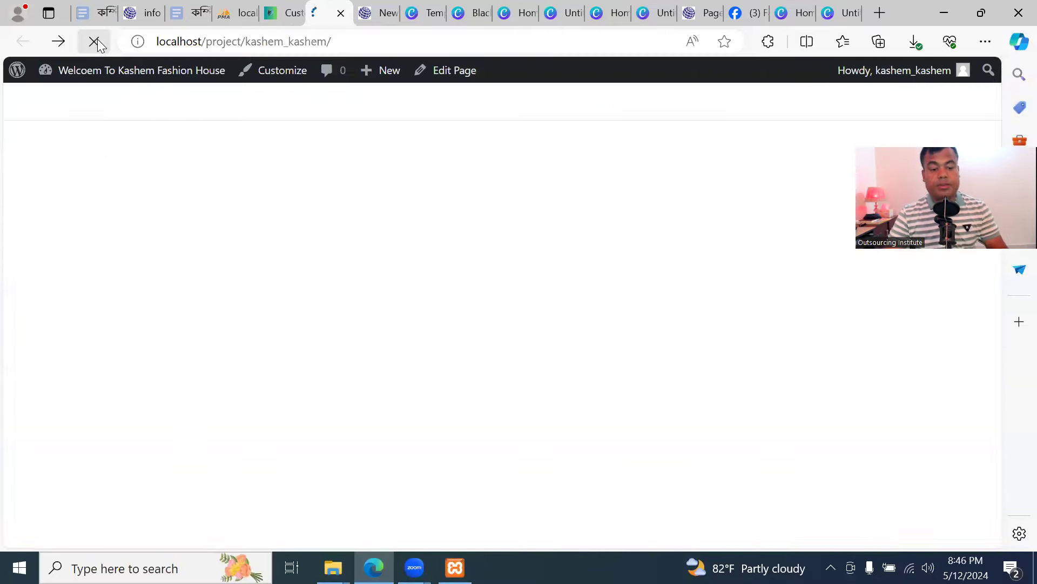
mouse_move(653, 215)
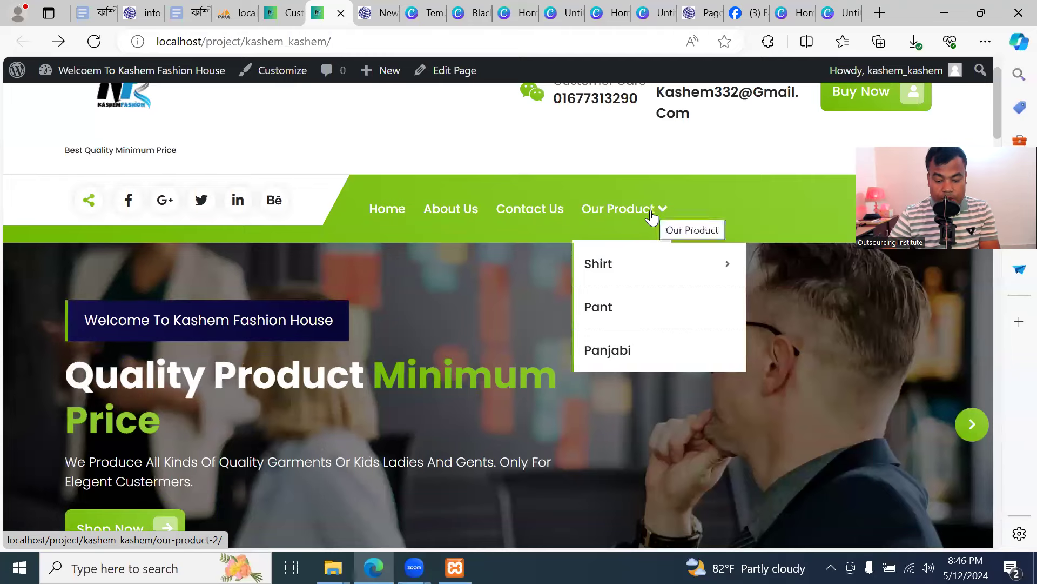
mouse_move(665, 273)
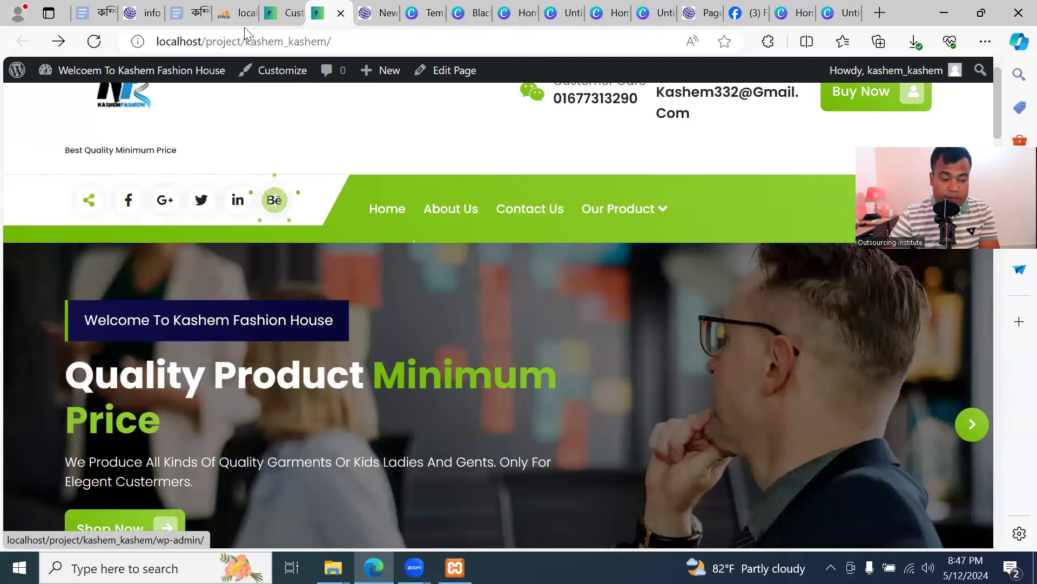
Review the menu in the Customizer, then return to the live homepage
left_click(283, 13)
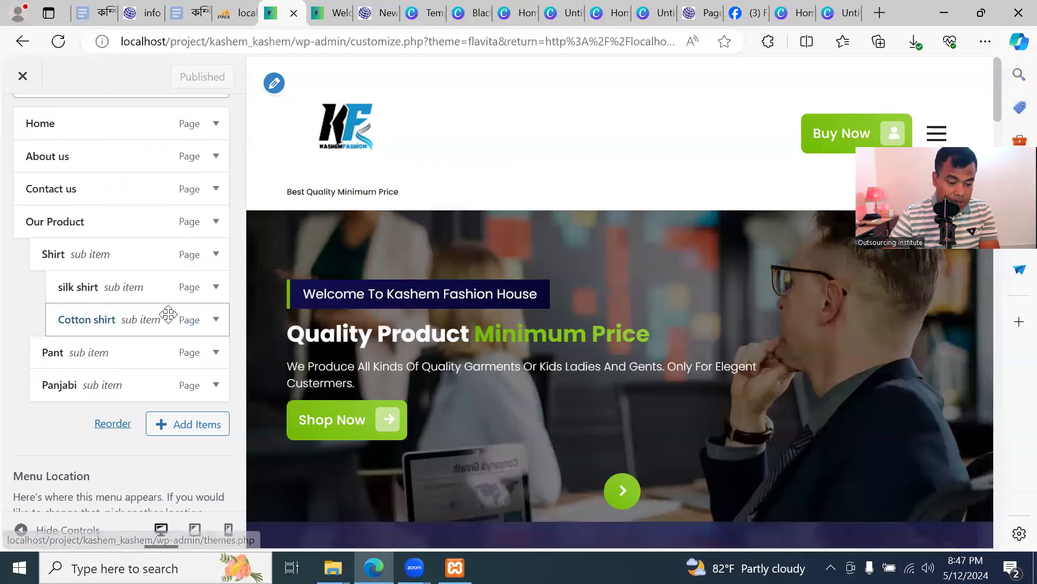
scroll(169, 314, "down", 4)
scroll(30, 135, "up", 5)
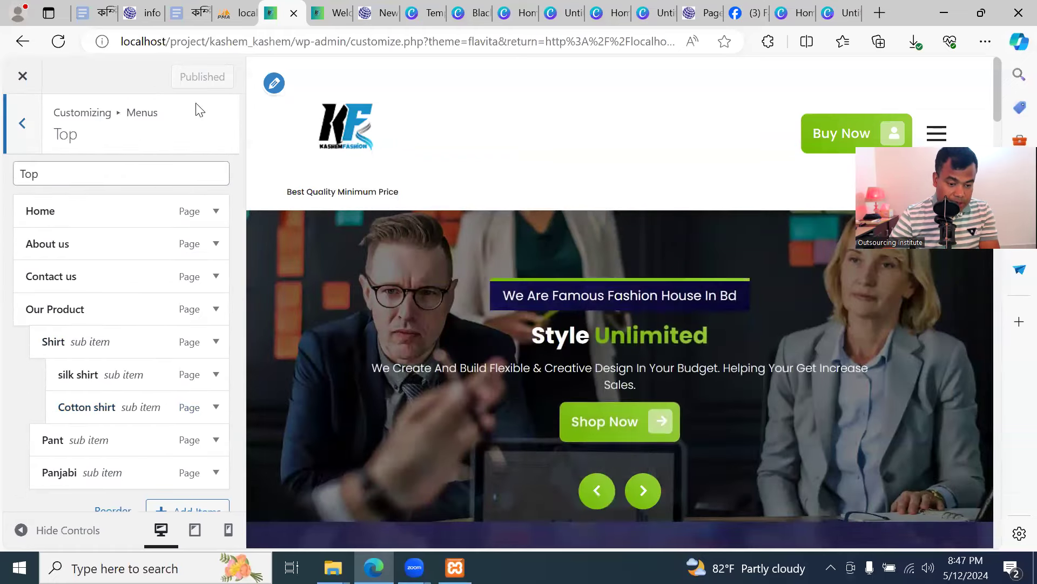
left_click(333, 15)
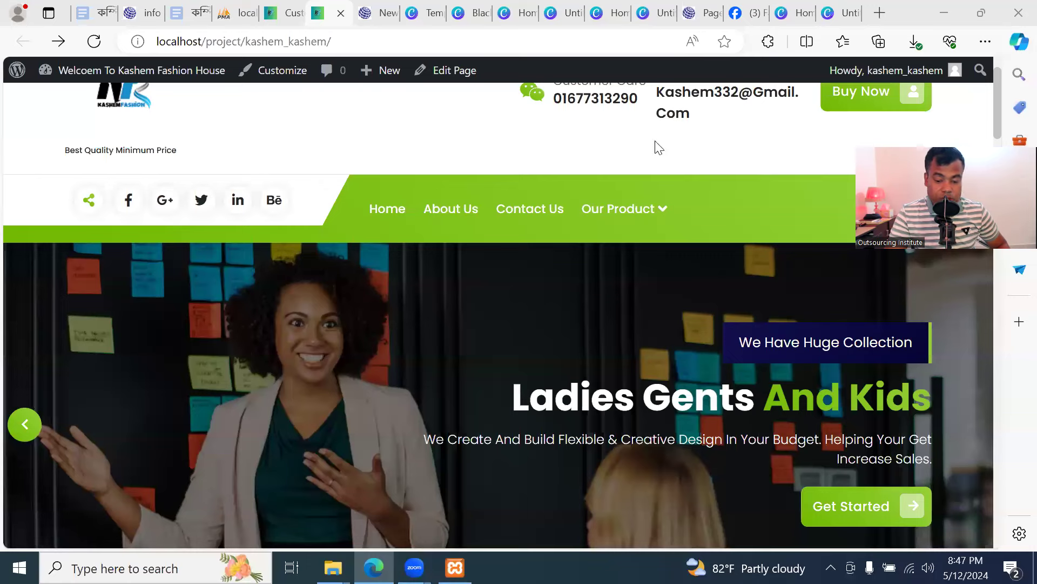
mouse_move(618, 190)
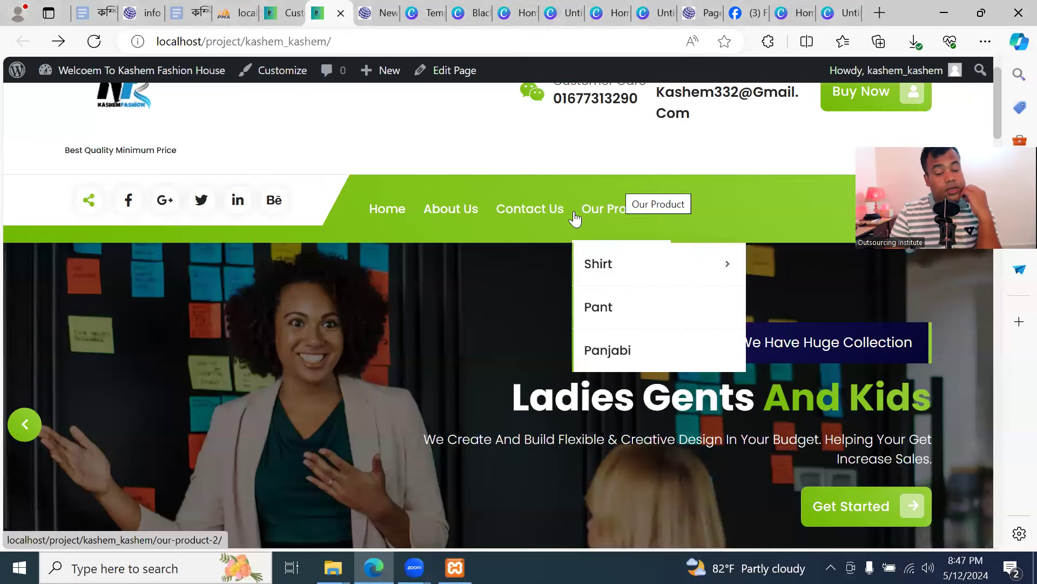
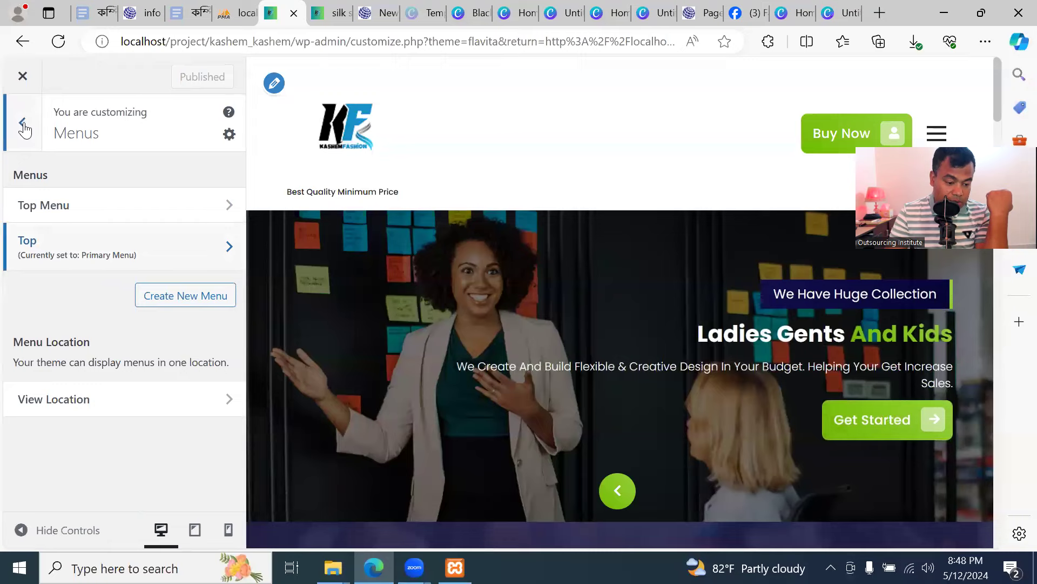
Close the Customizer and return to the Themes page
left_click(23, 76)
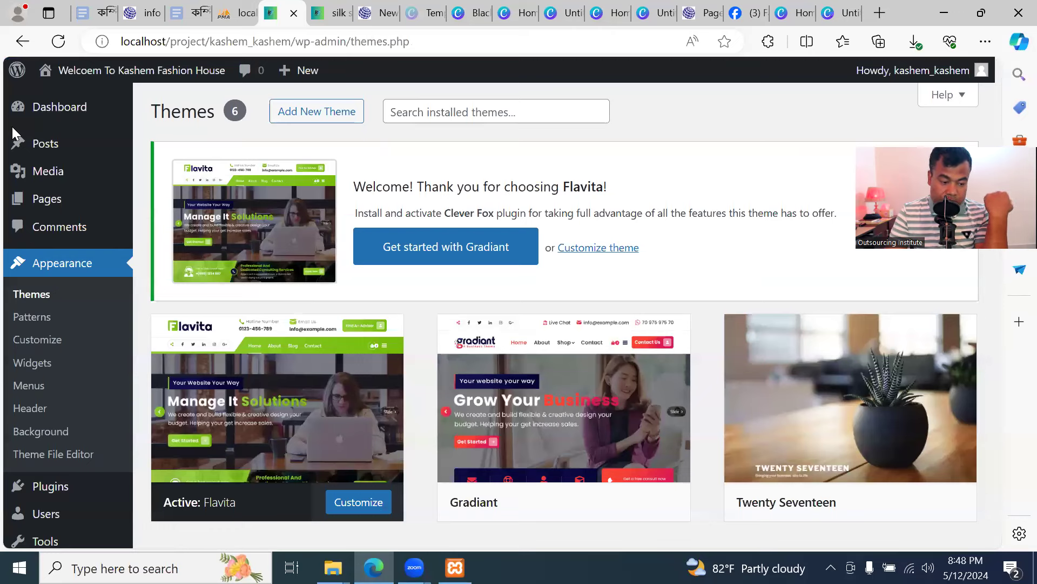
Glance at the live Silk Shirt page, then go back to admin and open Pages > All Pages
mouse_move(96, 112)
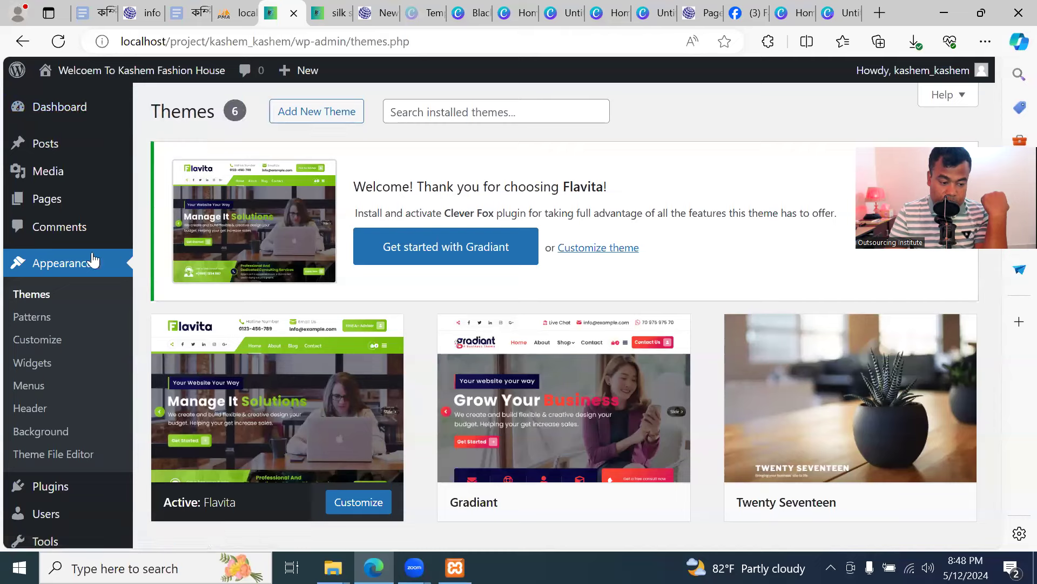
mouse_move(51, 206)
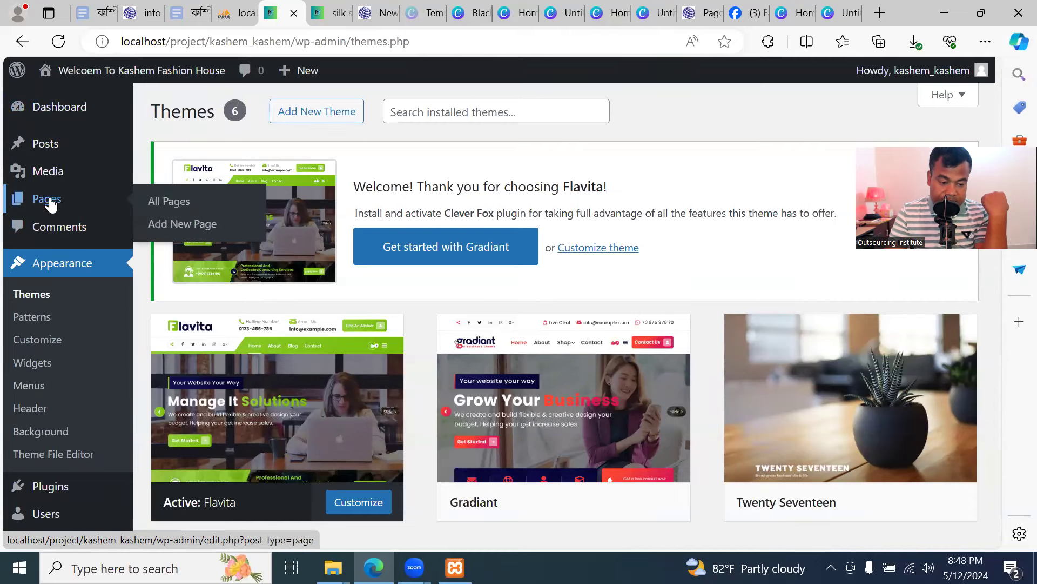
left_click(330, 13)
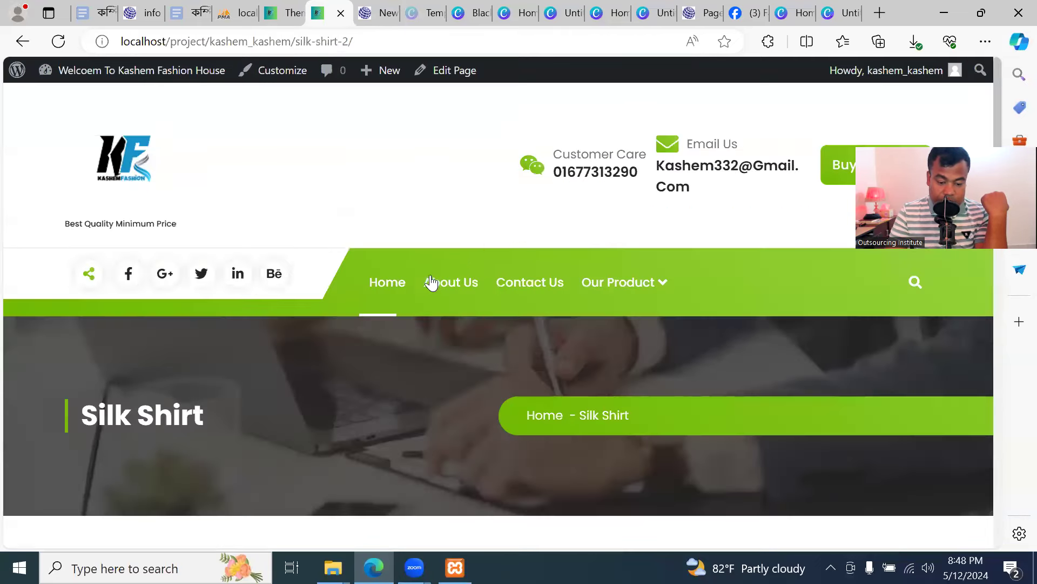
left_click(287, 16)
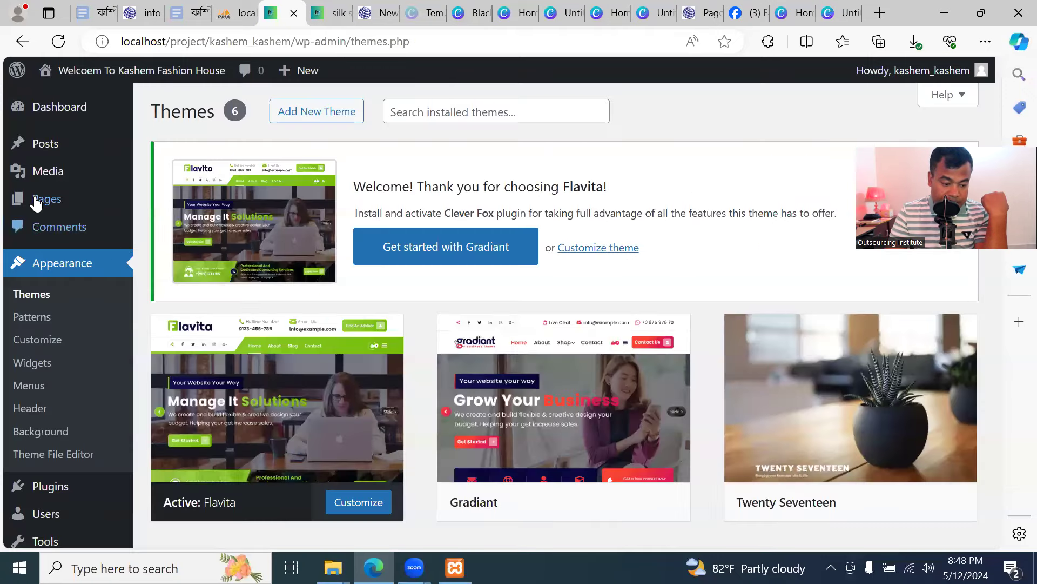
left_click(36, 204)
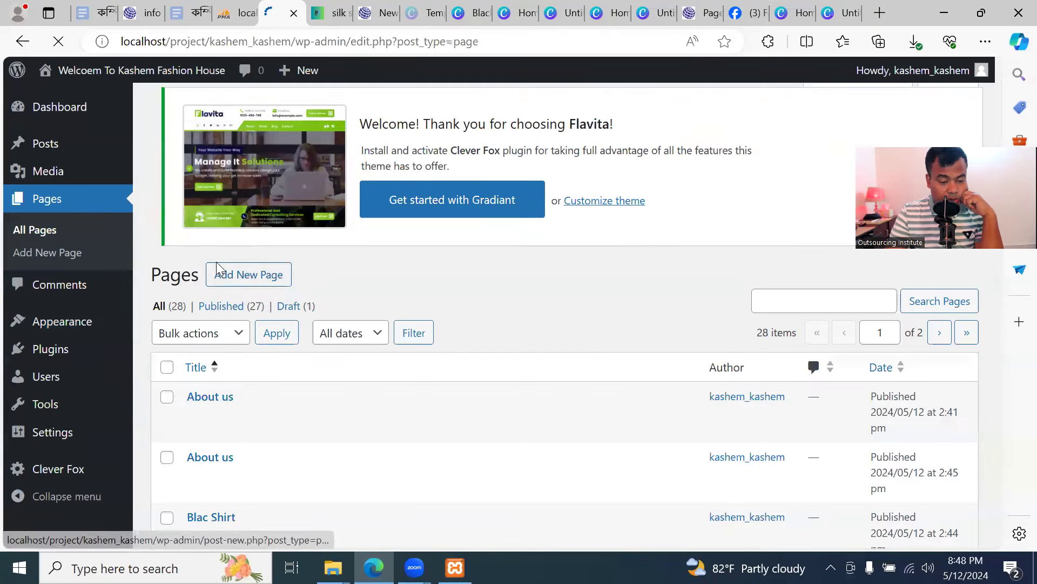
scroll(395, 290, "down", 3)
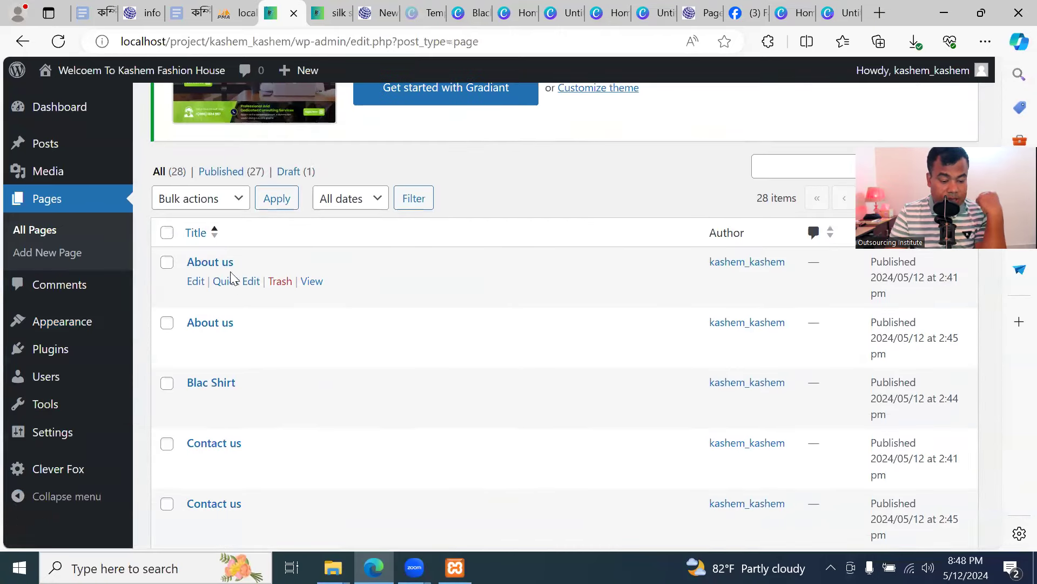
scroll(237, 324, "down", 3)
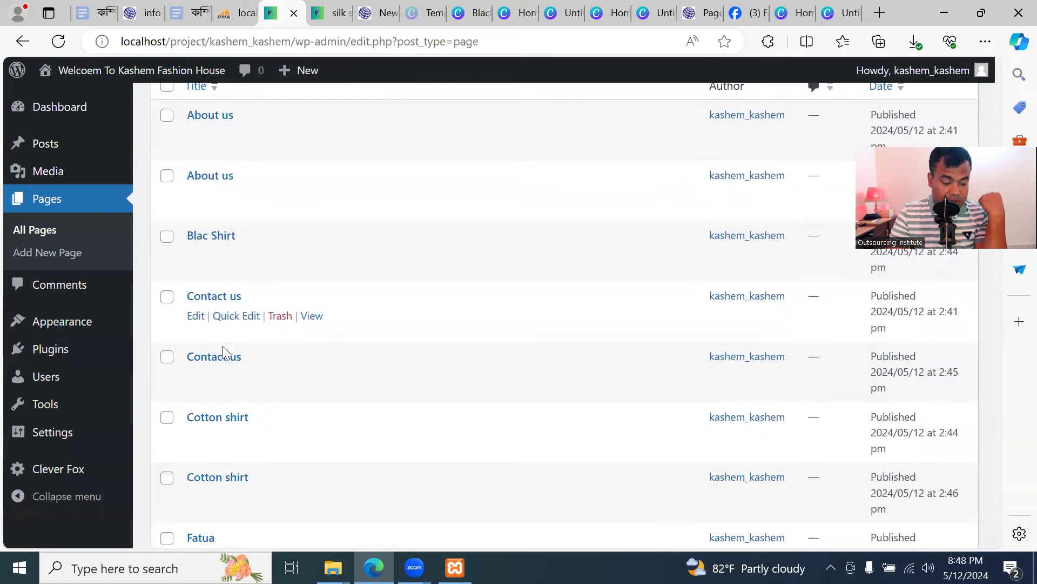
scroll(224, 351, "down", 2)
scroll(224, 354, "down", 3)
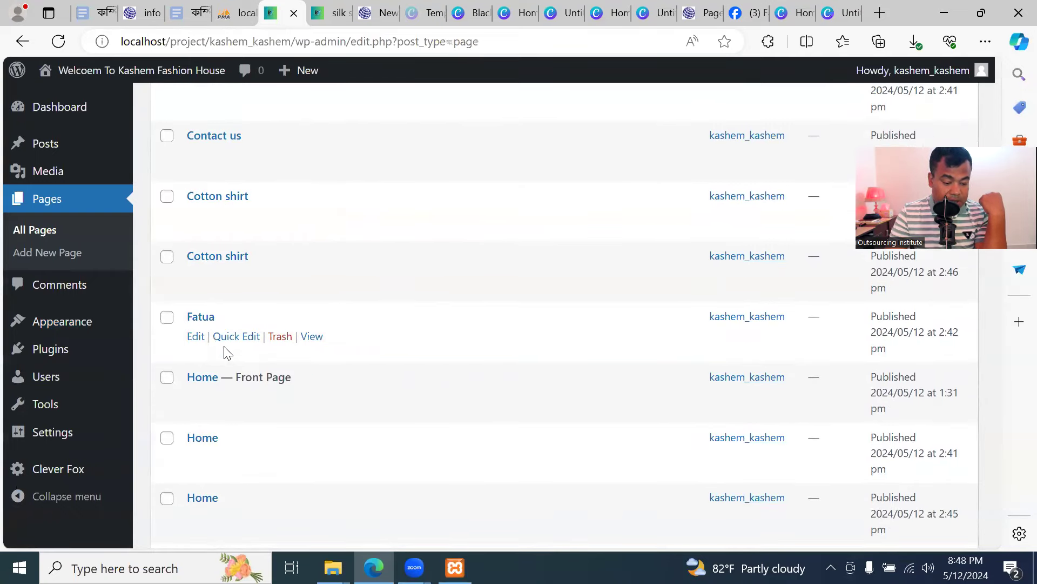
scroll(225, 351, "down", 4)
scroll(227, 351, "down", 2)
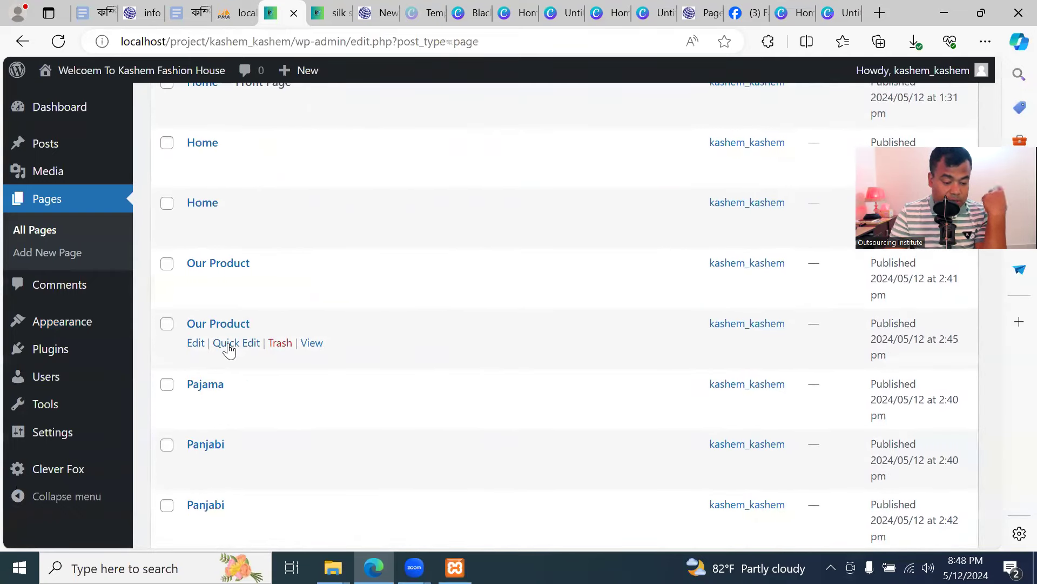
scroll(238, 351, "down", 6)
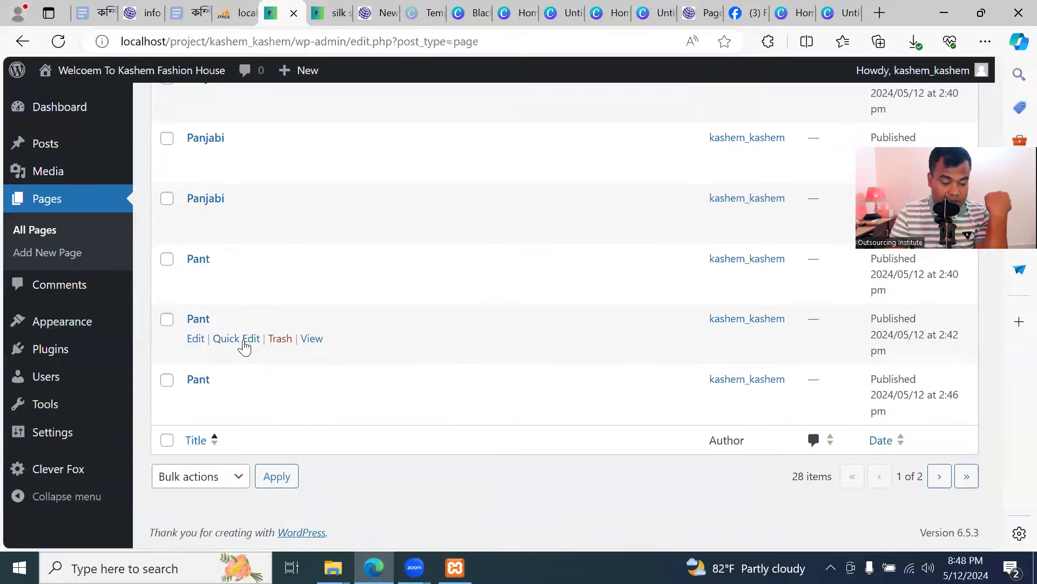
scroll(243, 346, "up", 8)
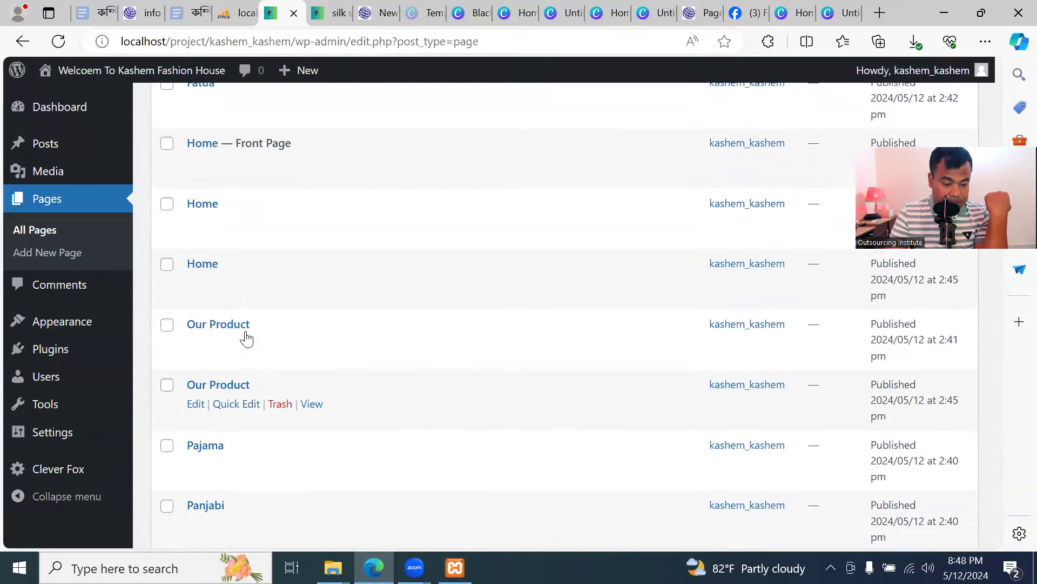
scroll(229, 346, "up", 4)
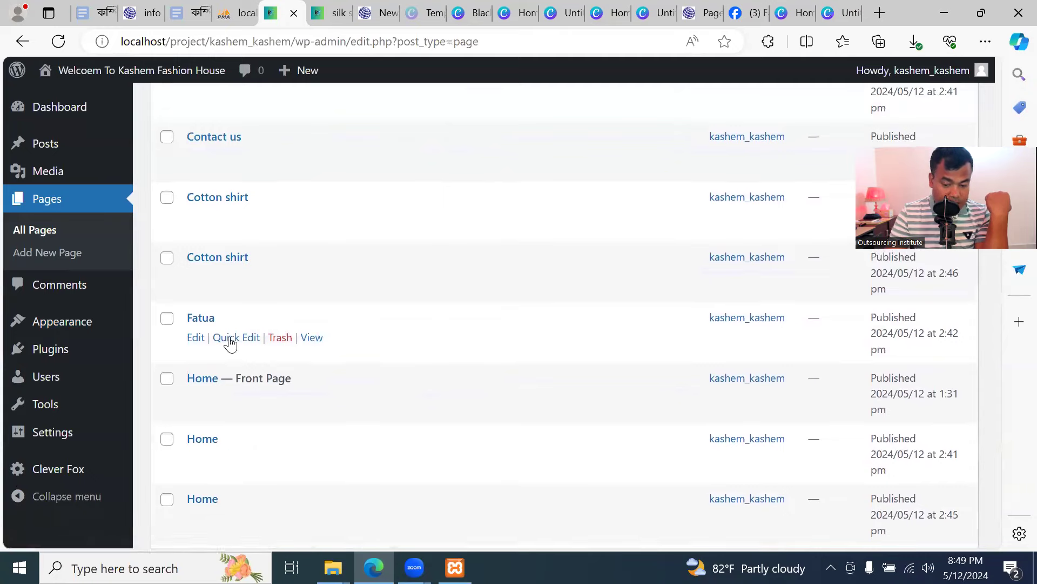
scroll(364, 342, "up", 9)
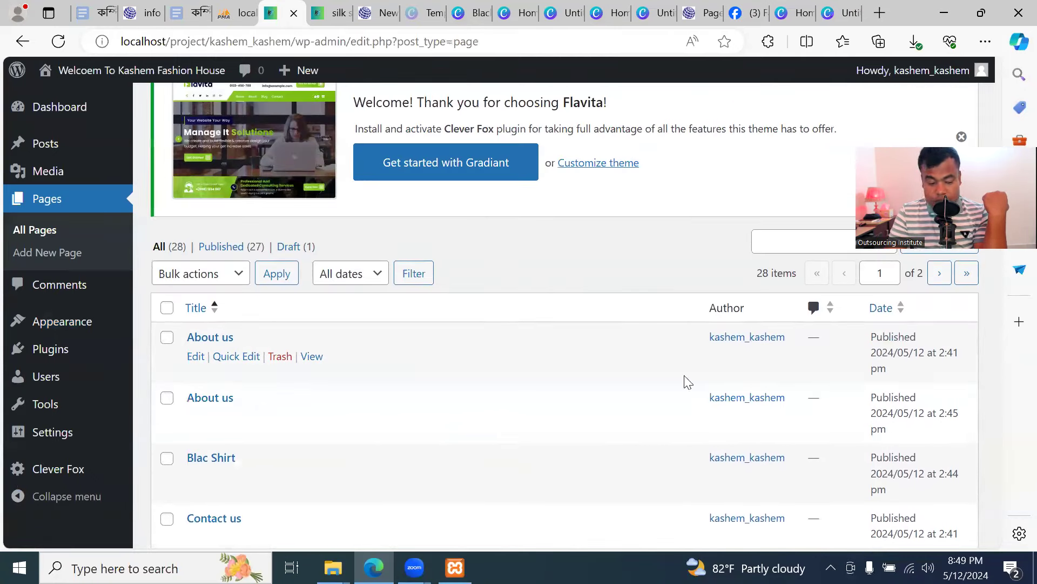
scroll(317, 388, "down", 2)
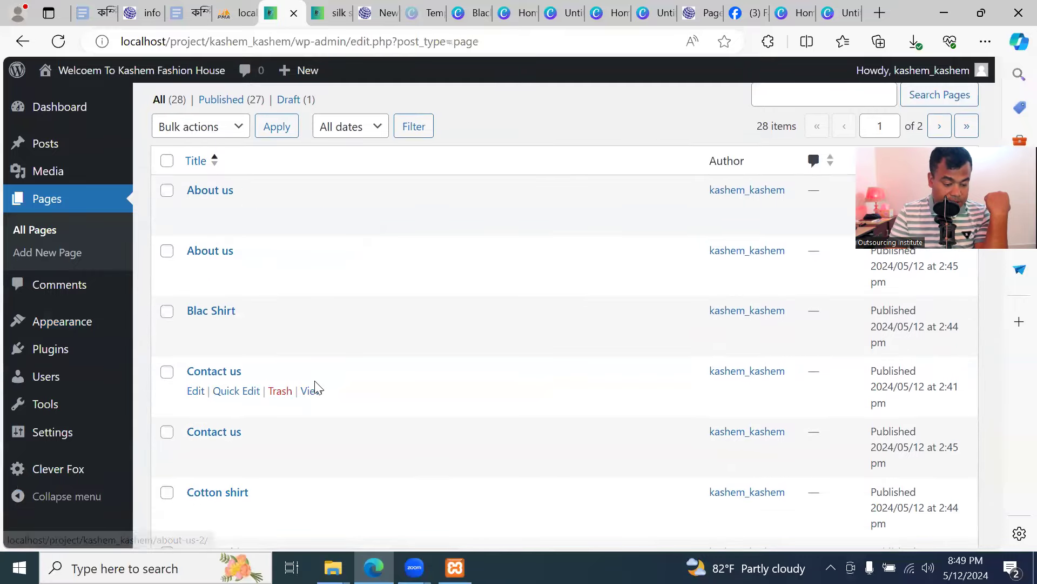
scroll(317, 388, "down", 2)
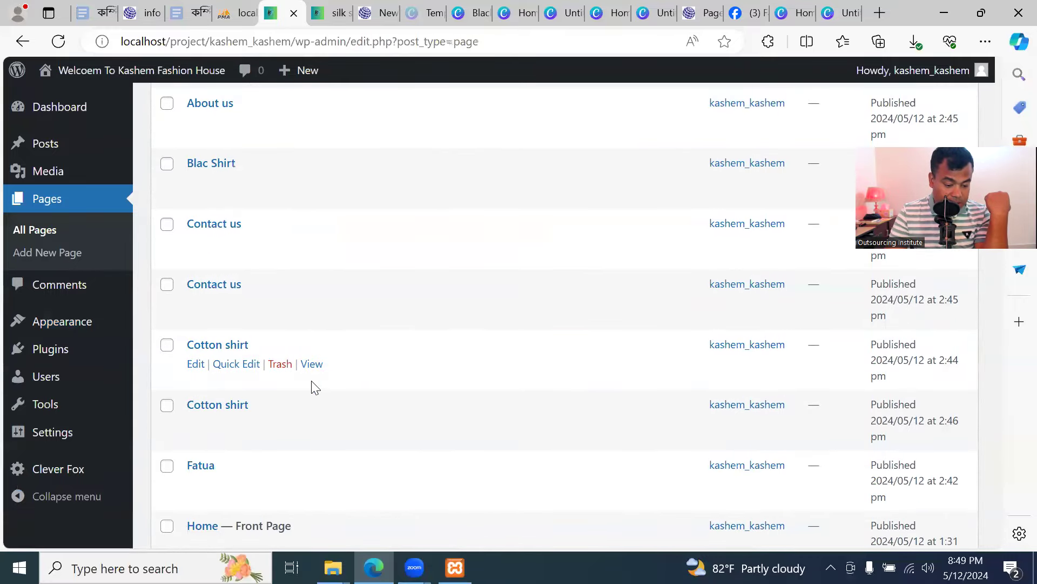
scroll(315, 387, "down", 4)
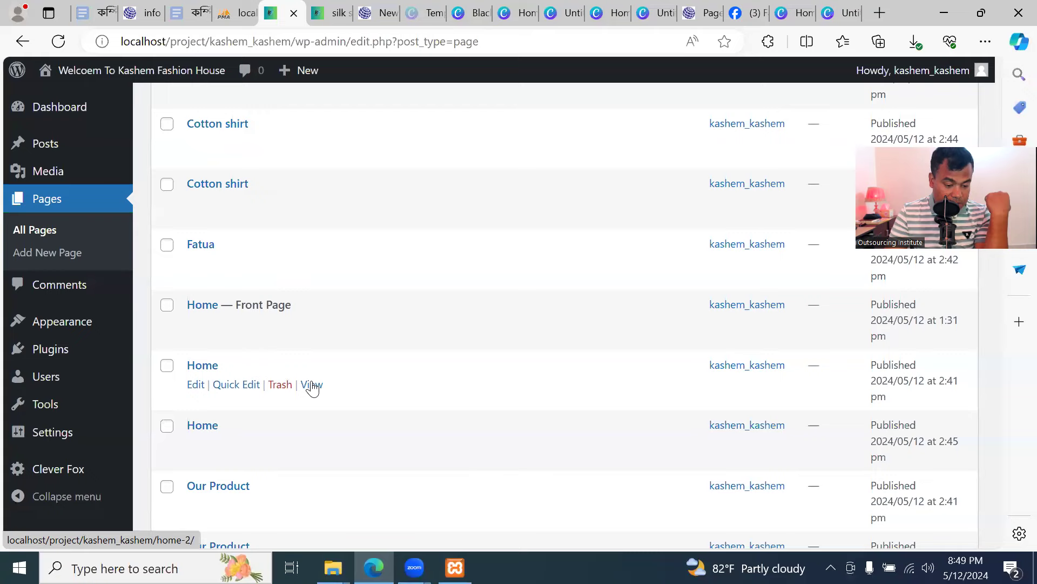
left_click(331, 16)
mouse_move(625, 289)
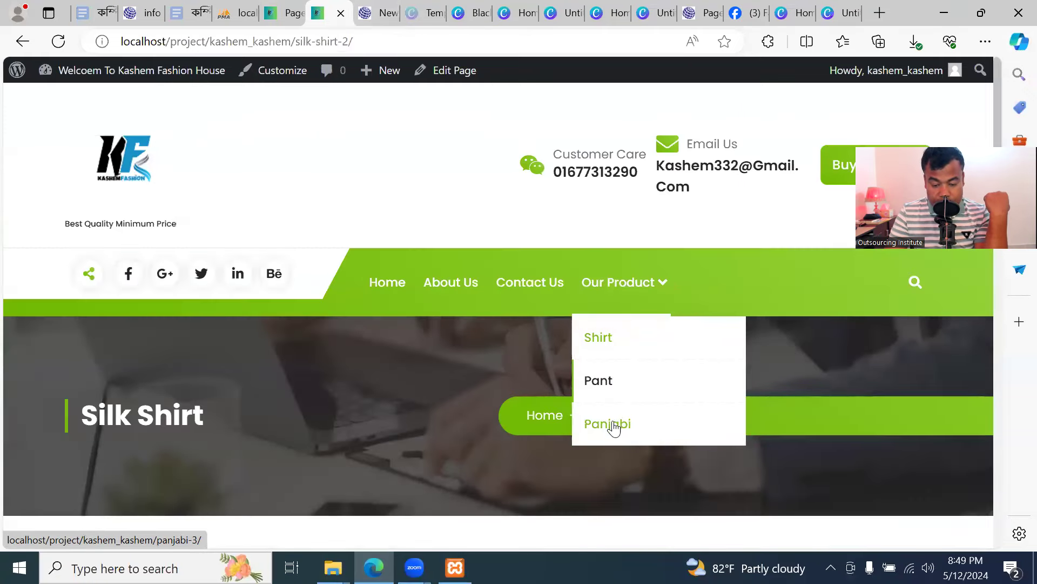
mouse_move(613, 345)
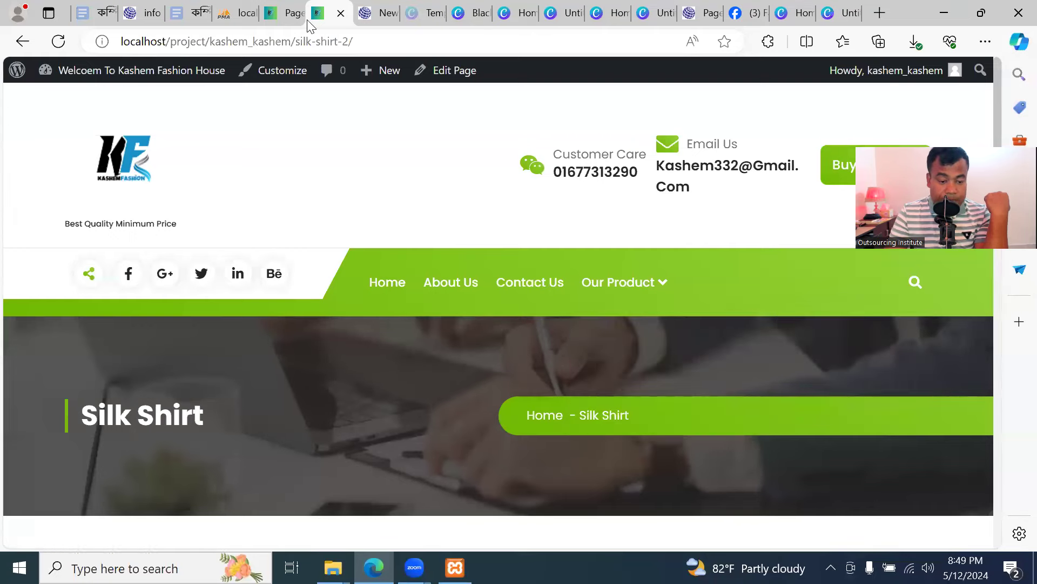
left_click(282, 13)
scroll(319, 303, "down", 6)
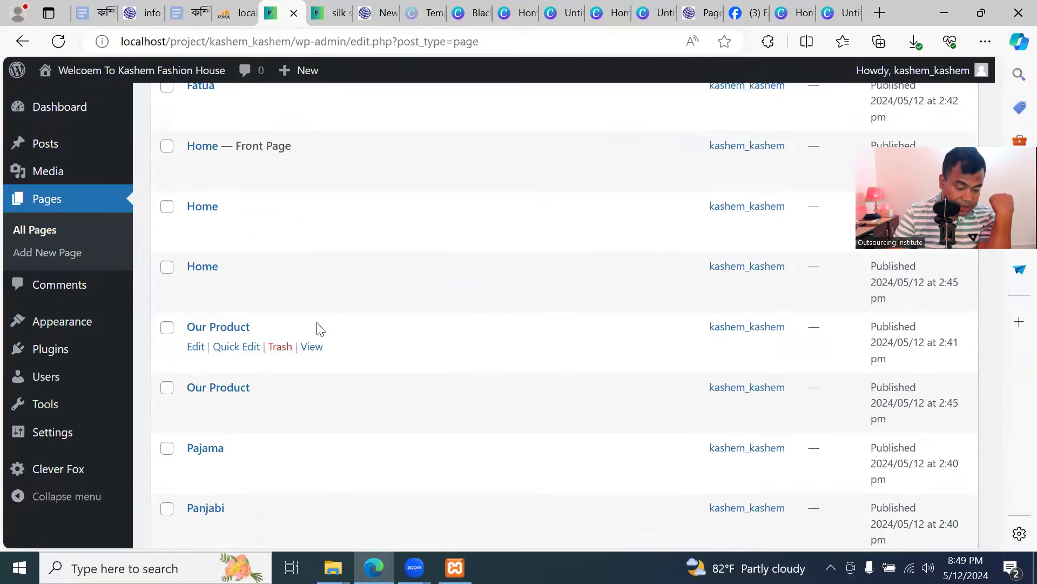
scroll(318, 327, "down", 4)
scroll(319, 326, "up", 10)
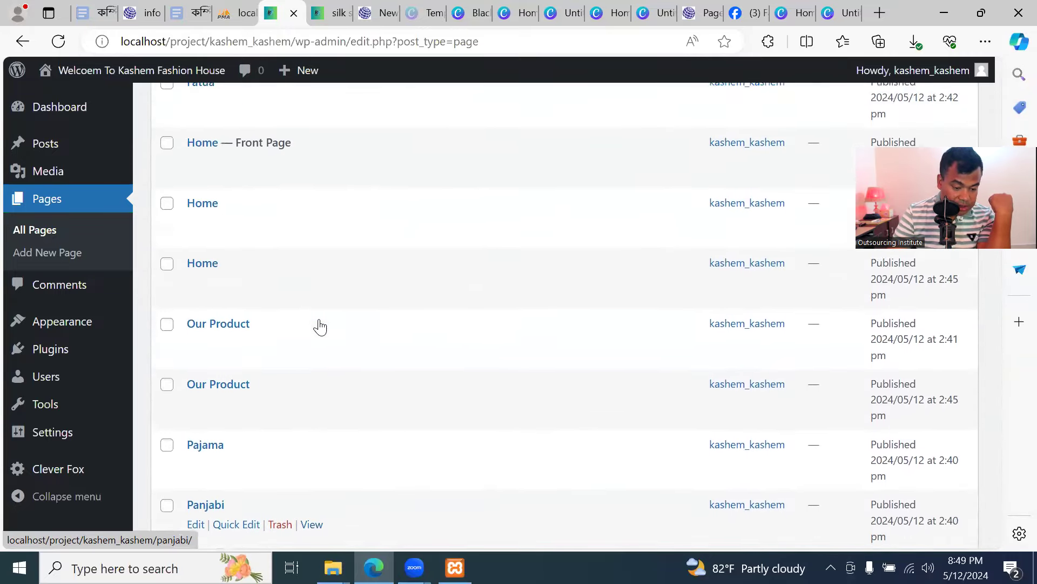
scroll(320, 326, "up", 5)
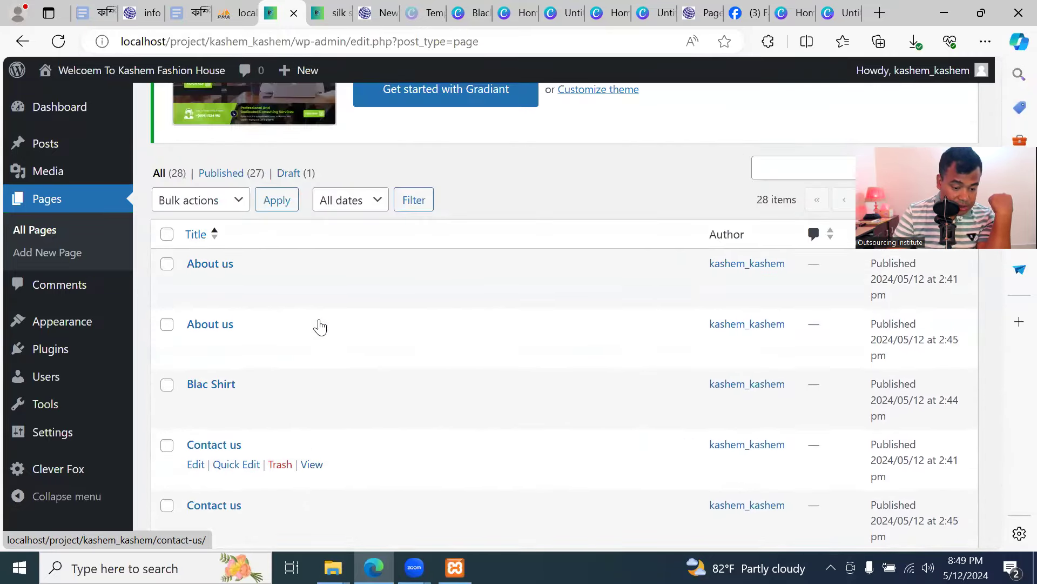
scroll(322, 326, "down", 1)
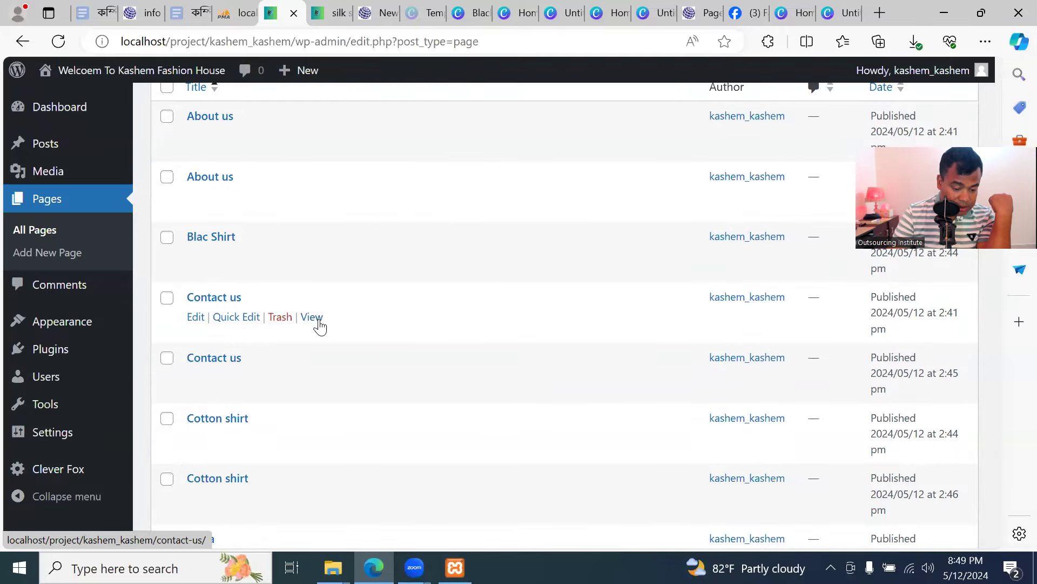
scroll(320, 327, "down", 1)
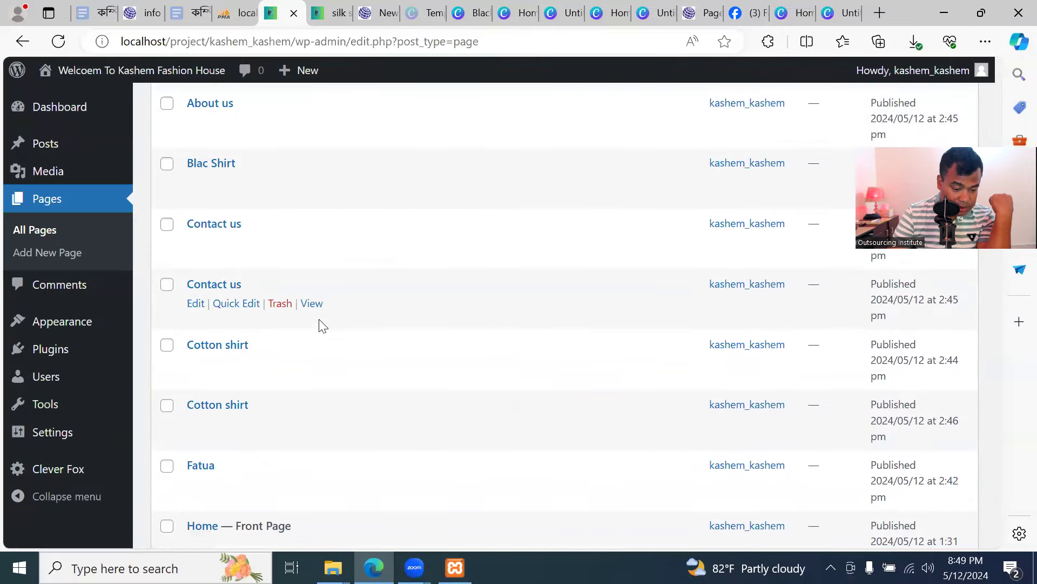
scroll(320, 326, "down", 2)
scroll(323, 326, "down", 4)
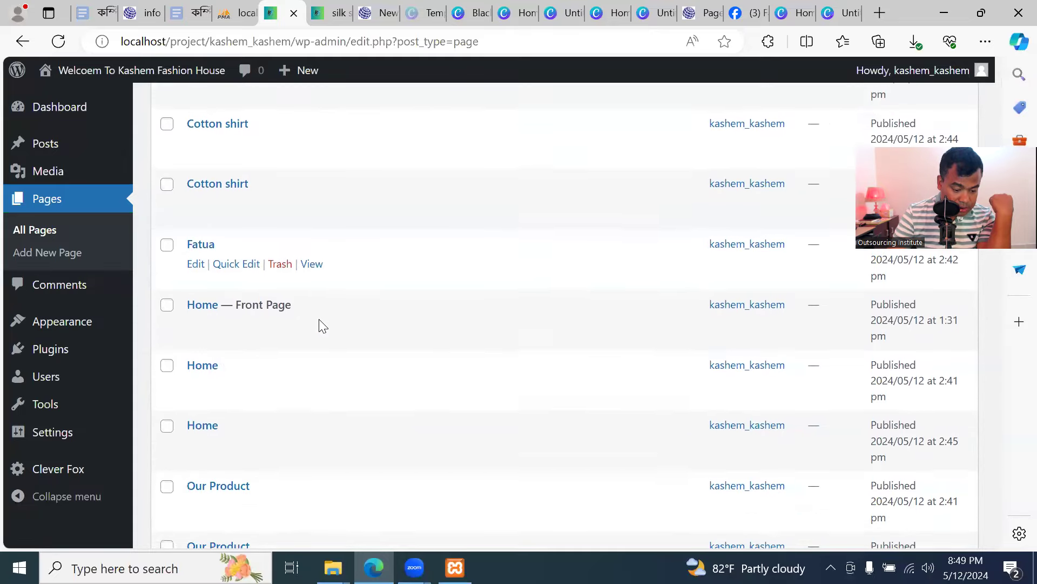
scroll(319, 323, "down", 5)
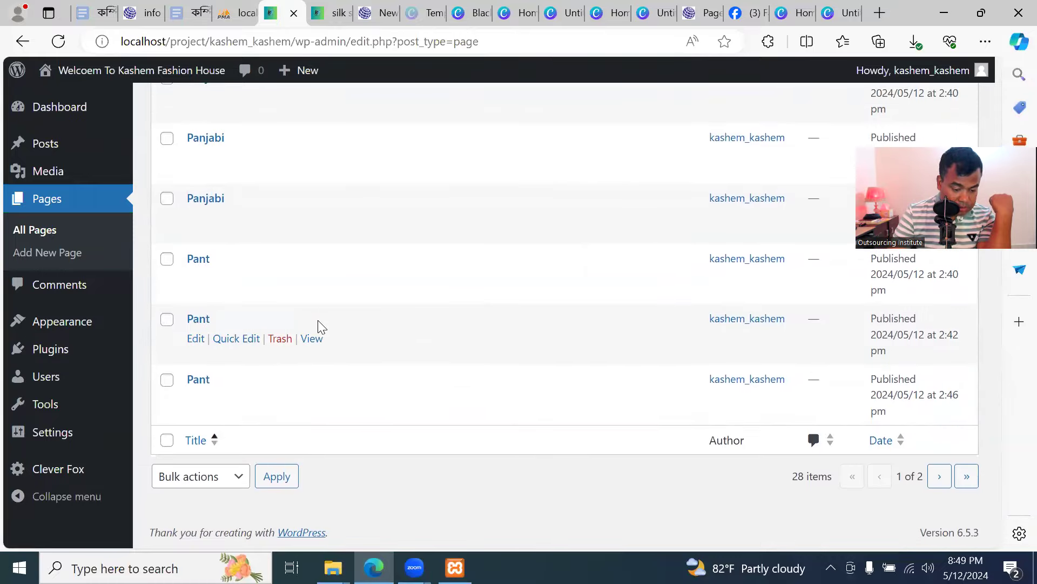
scroll(319, 326, "up", 11)
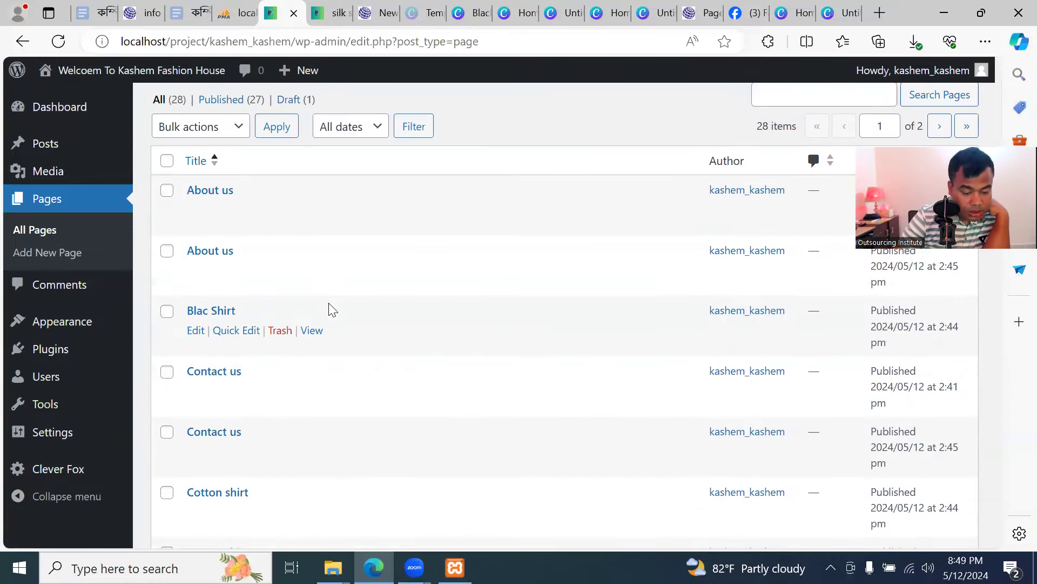
scroll(355, 271, "down", 2)
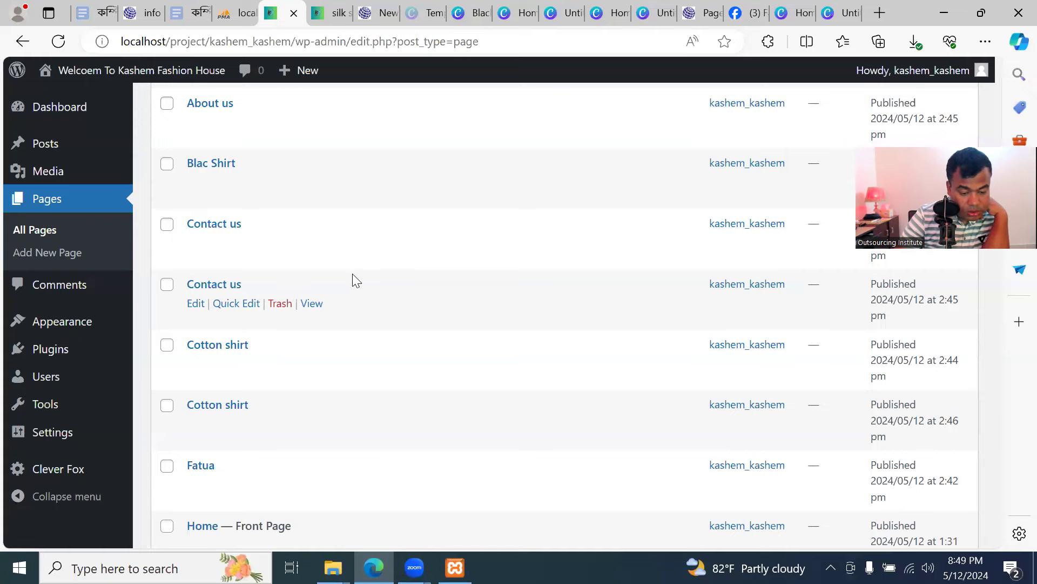
left_click(331, 13)
mouse_move(600, 286)
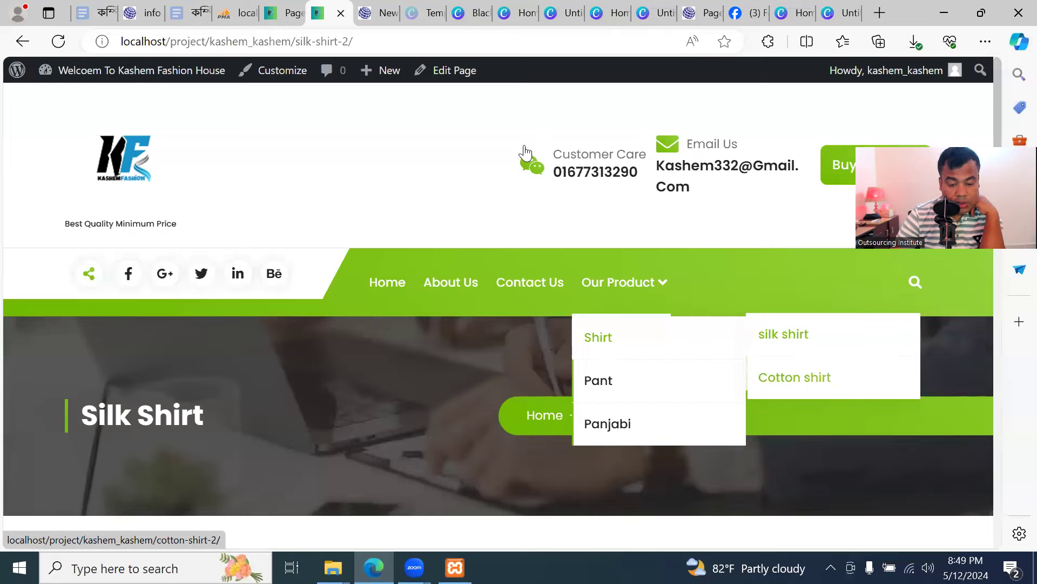
left_click(275, 12)
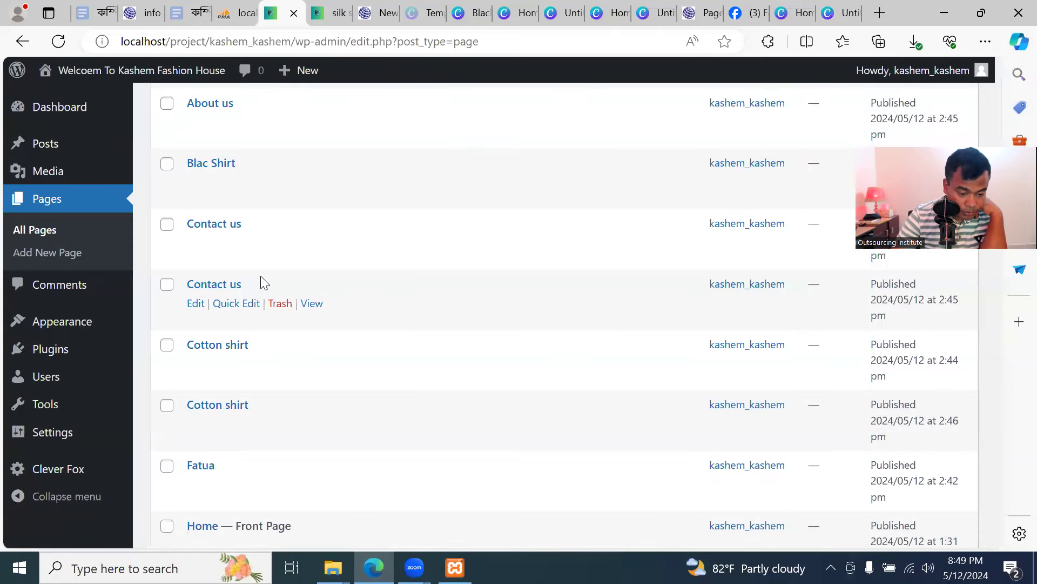
scroll(260, 254, "up", 2)
scroll(260, 253, "down", 5)
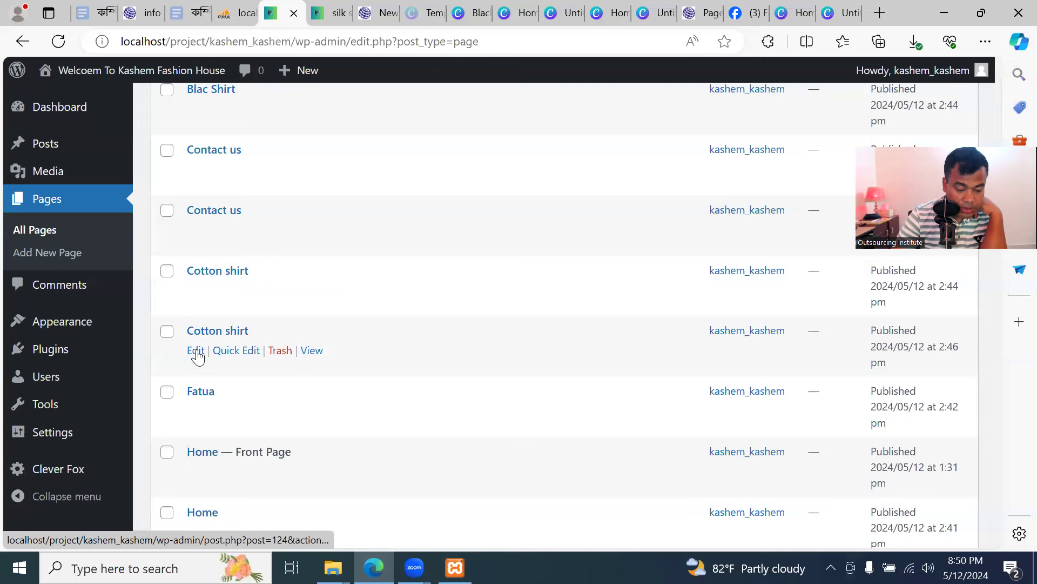
Add an empty Image block to the Cotton shirt page, then switch to another browser tab
left_click(196, 351)
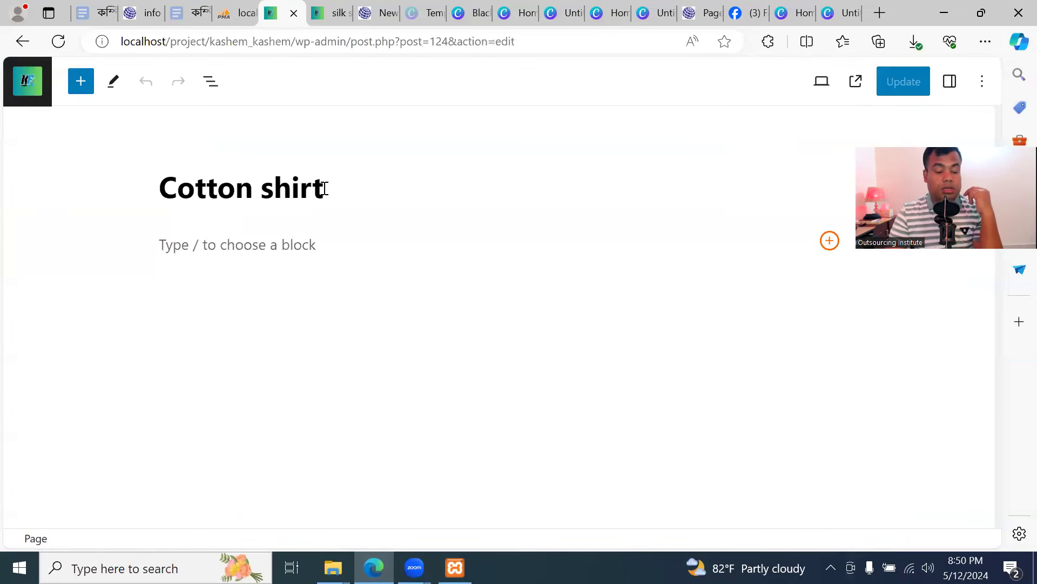
left_click(260, 245)
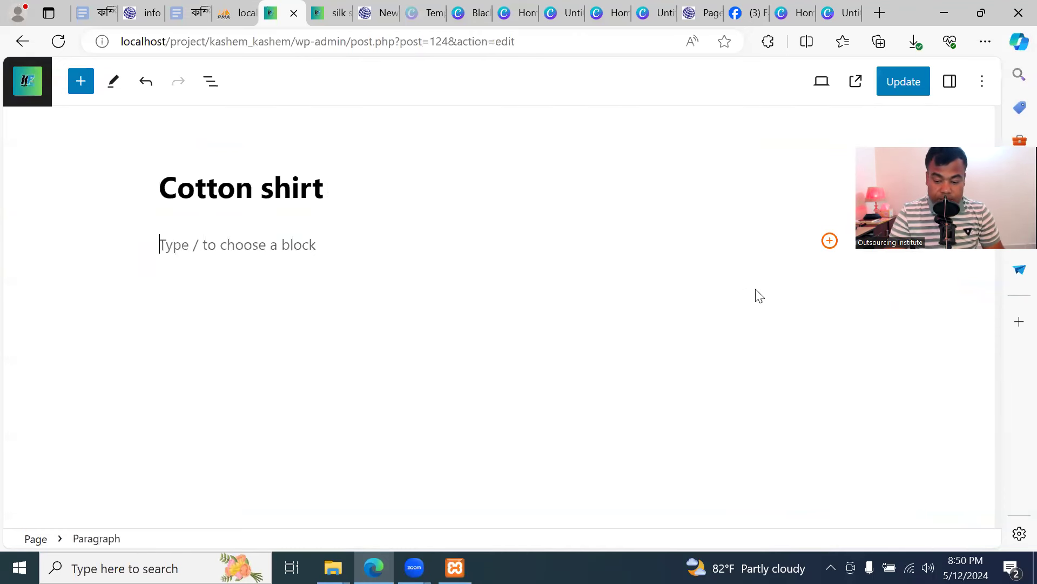
left_click(830, 242)
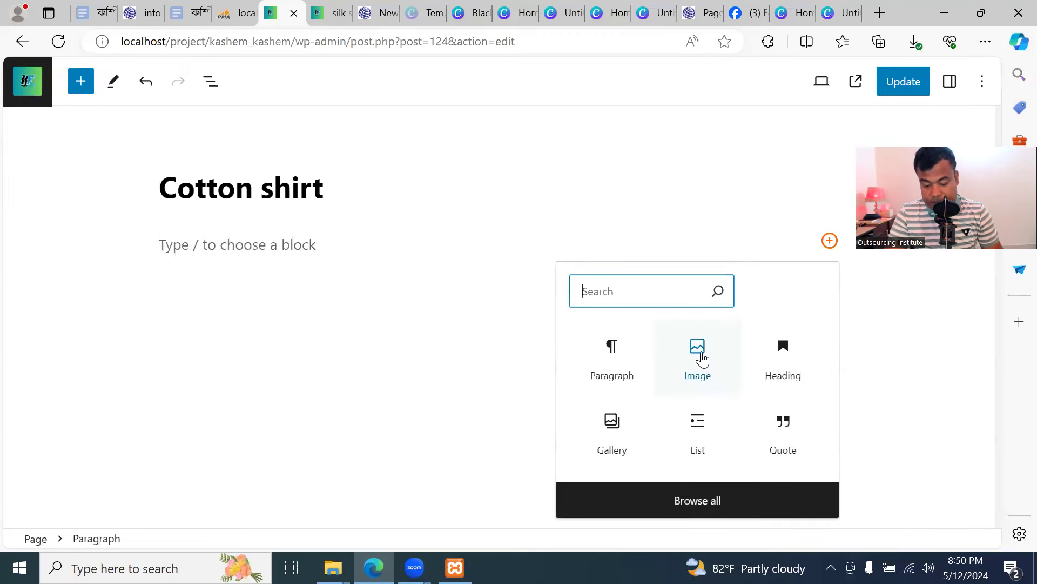
left_click(700, 358)
left_click(205, 321)
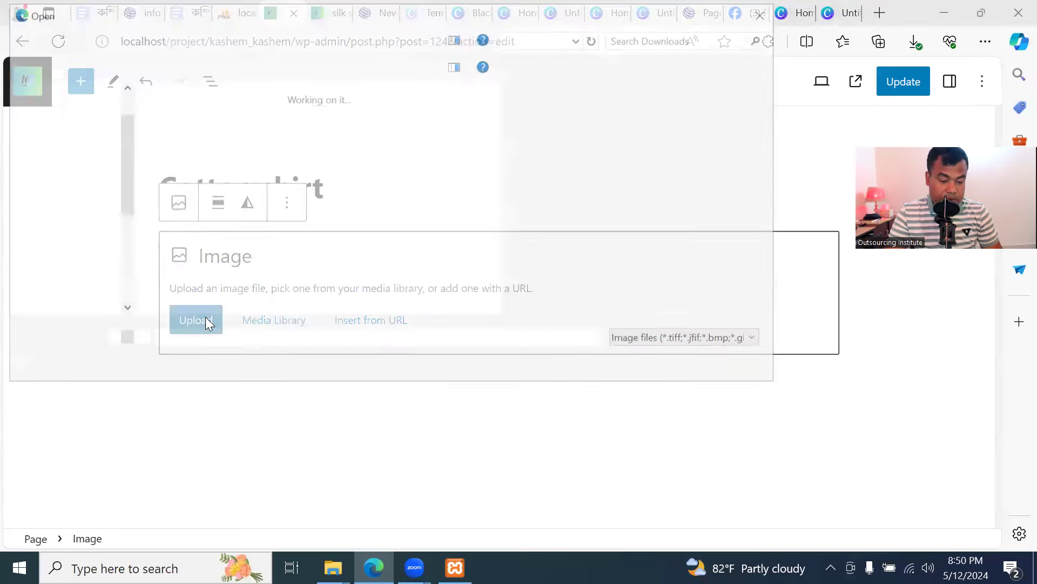
scroll(474, 253, "down", 3)
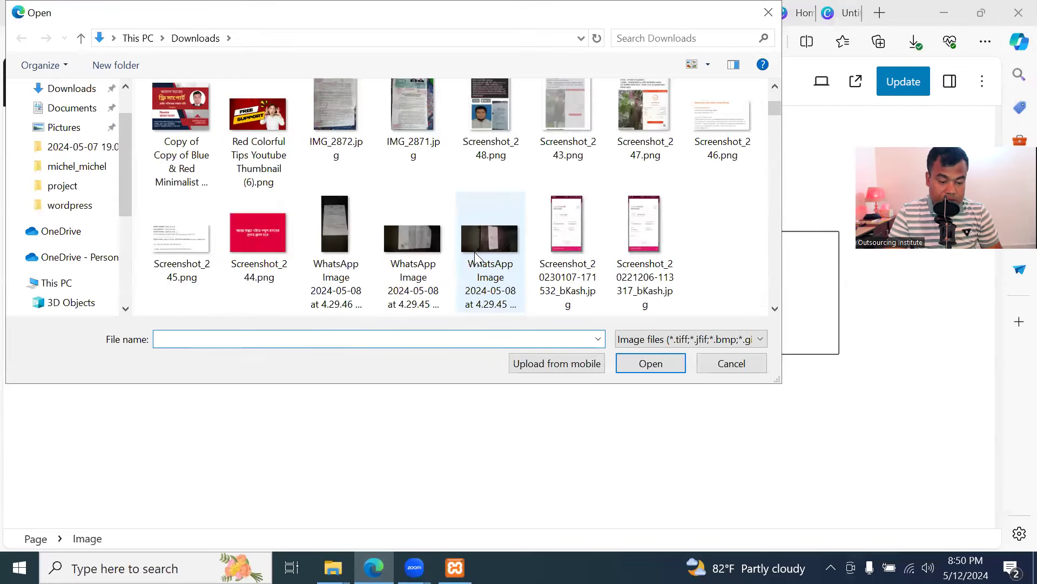
scroll(474, 251, "up", 3)
left_click(733, 367)
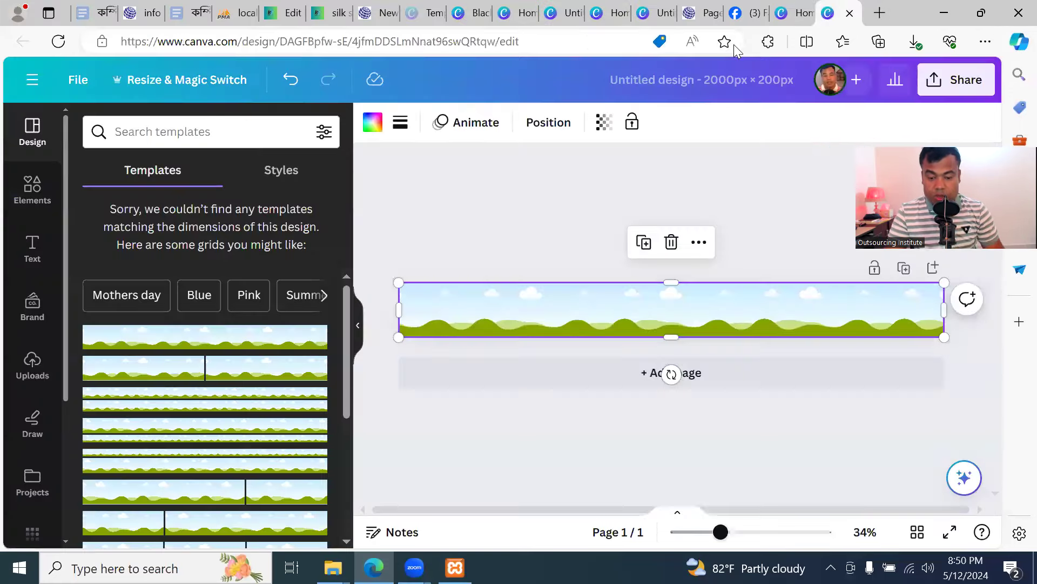
left_click(835, 13)
left_click(584, 42)
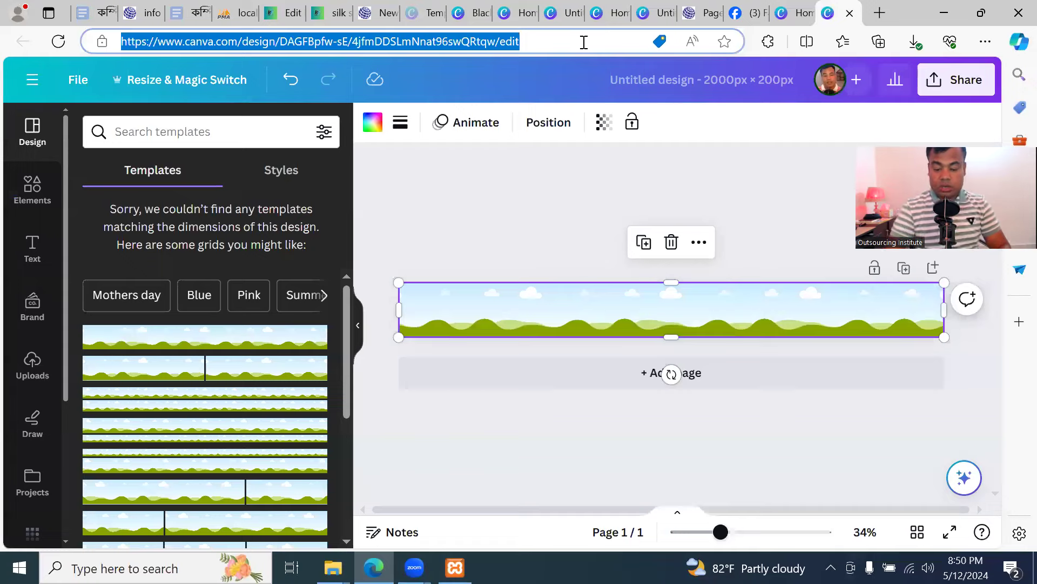
Search Google for 'ctoon shirt'
type("goo")
key("Return")
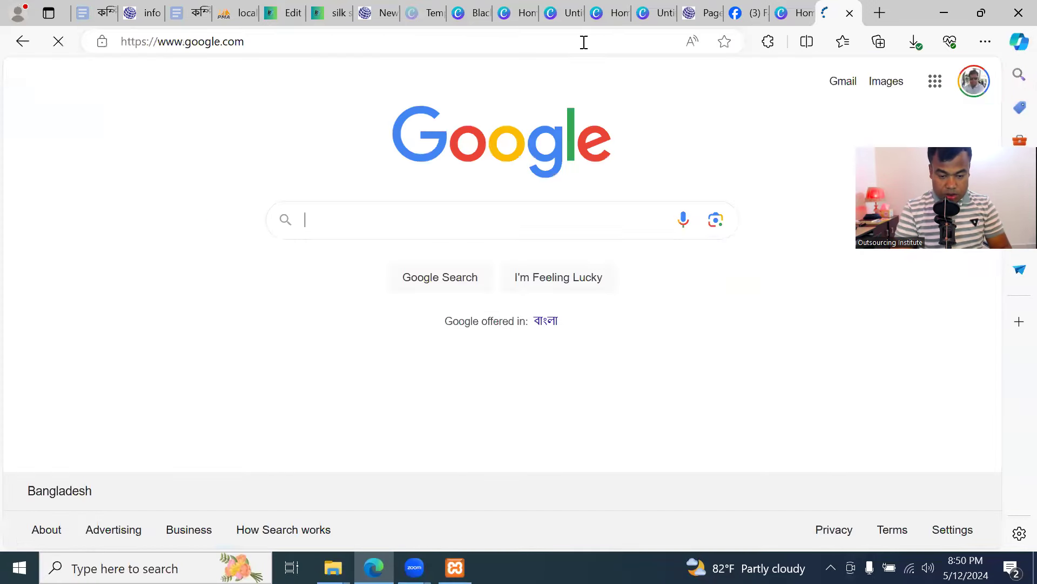
type("ctoon shir")
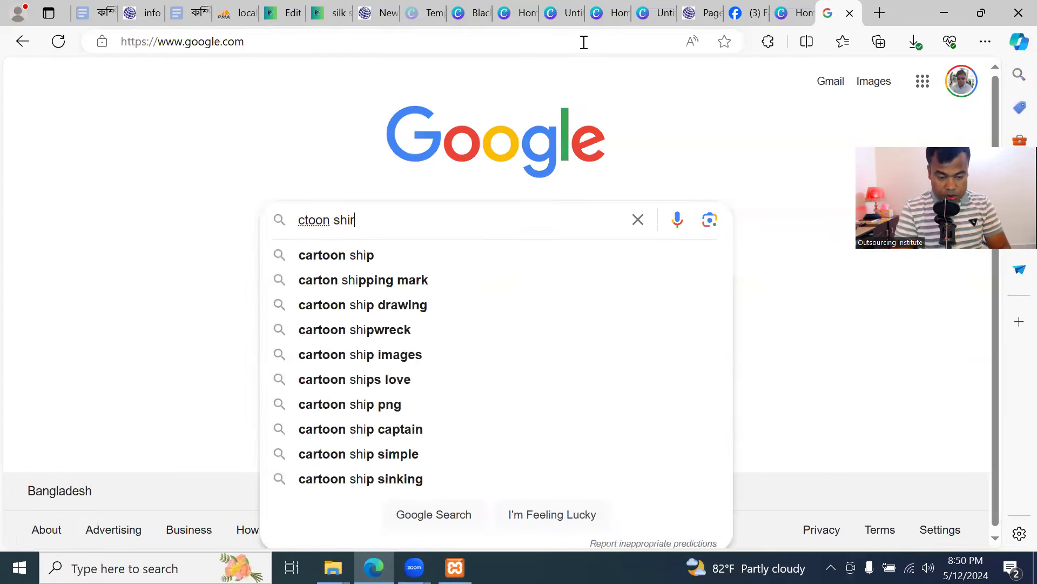
type("t")
key("Return")
scroll(423, 323, "down", 2)
scroll(246, 179, "up", 3)
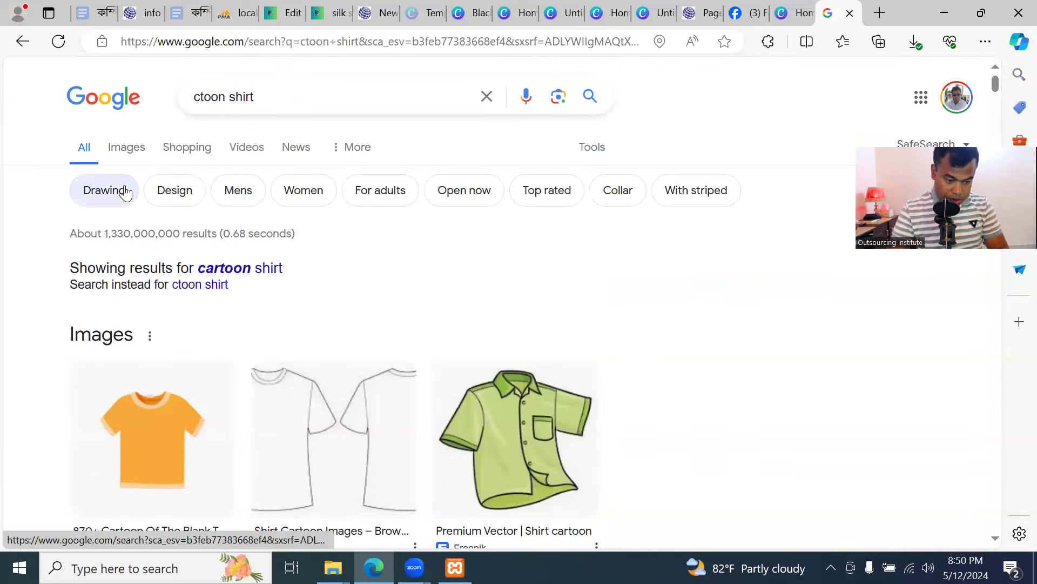
Switch to image results for cartoon shirt and scroll through them
left_click(130, 148)
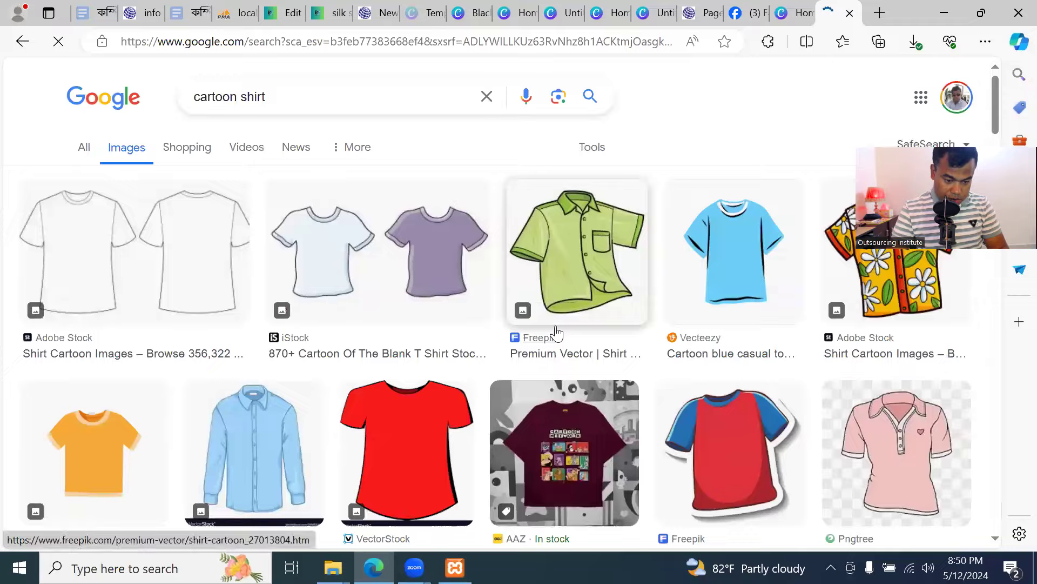
scroll(565, 345, "down", 10)
scroll(566, 351, "up", 10)
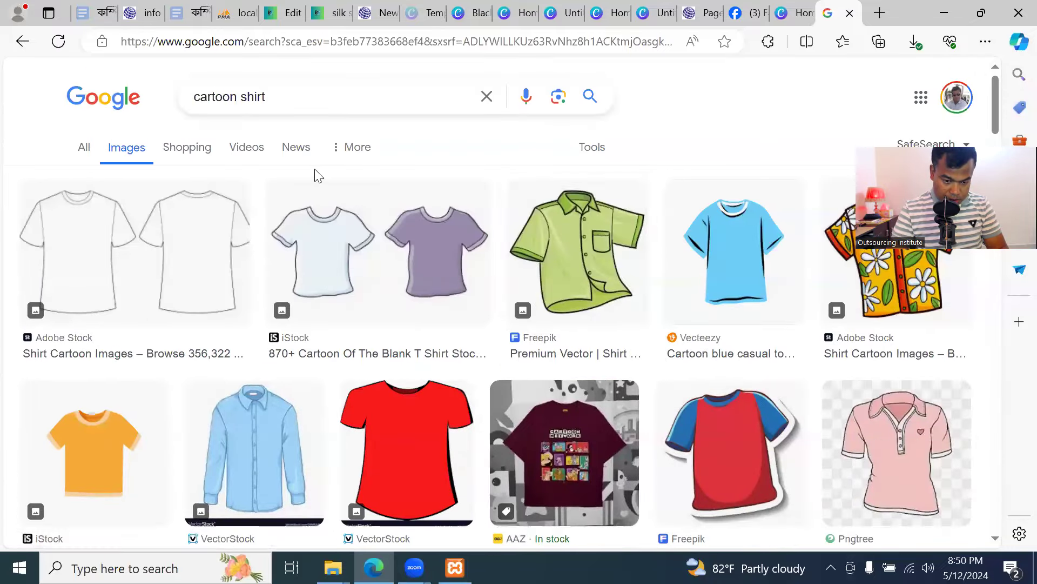
scroll(654, 388, "down", 15)
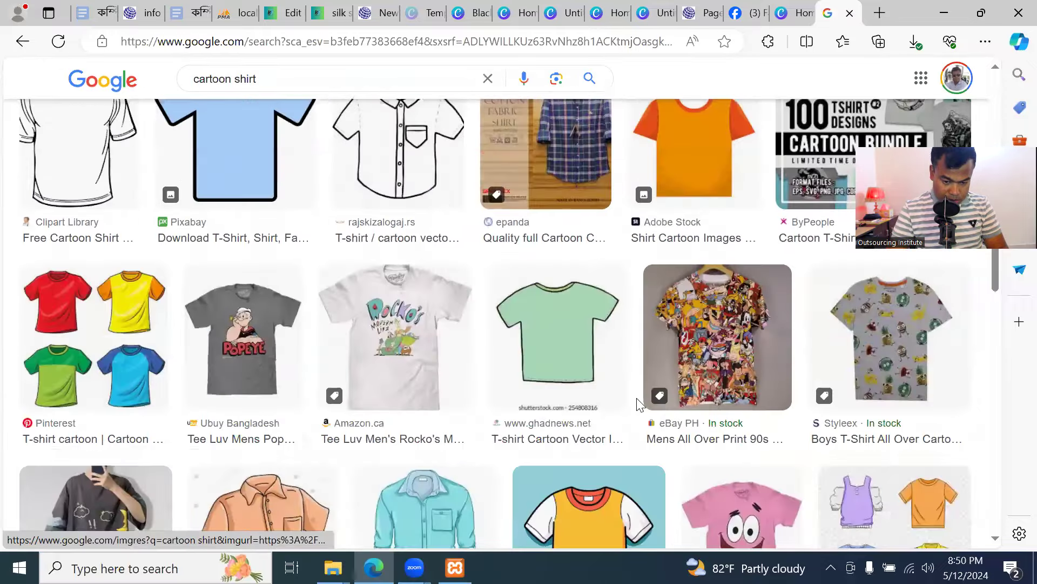
scroll(641, 404, "down", 2)
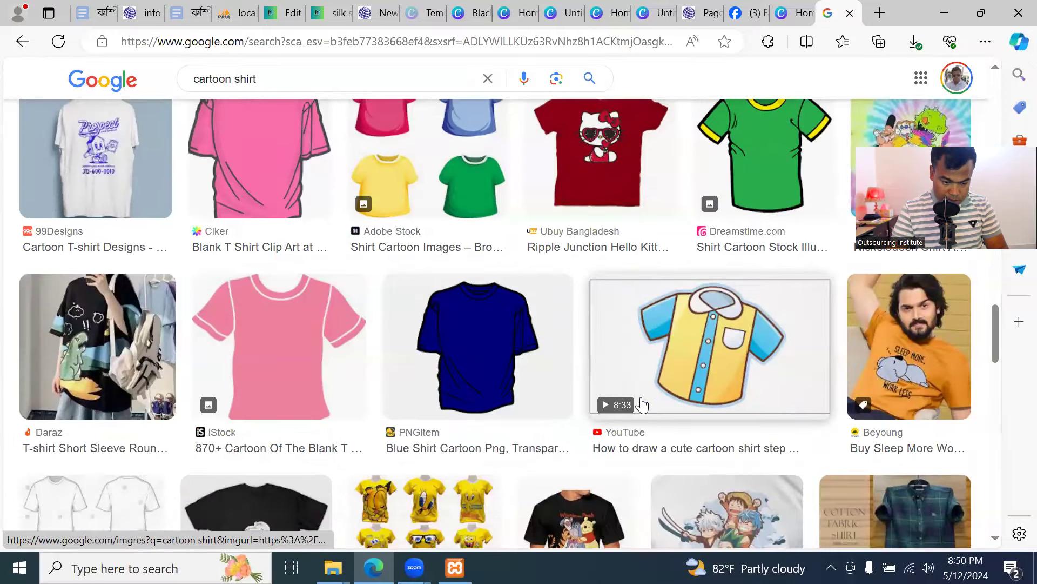
scroll(642, 404, "down", 8)
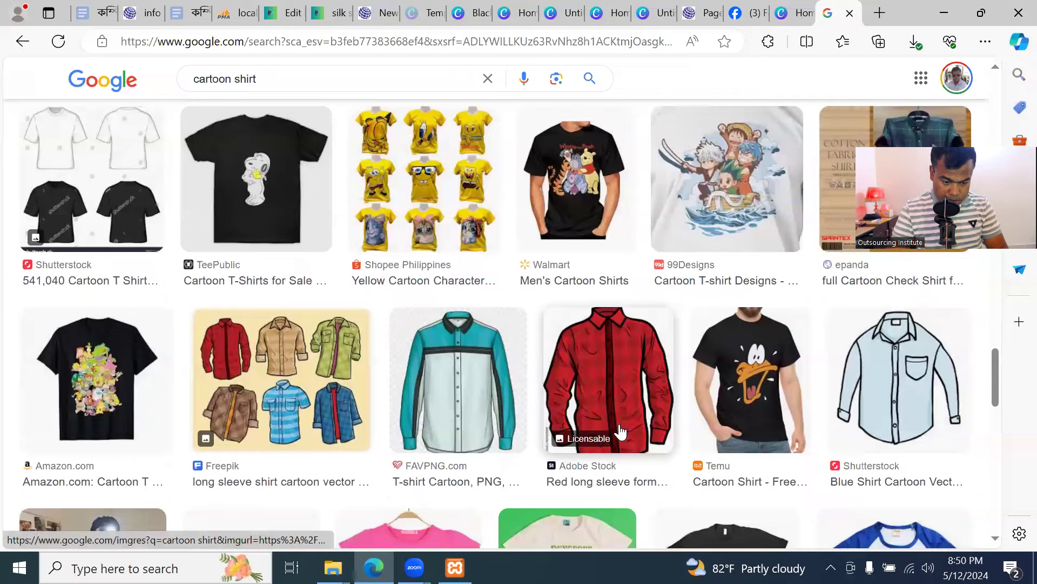
scroll(607, 413, "down", 10)
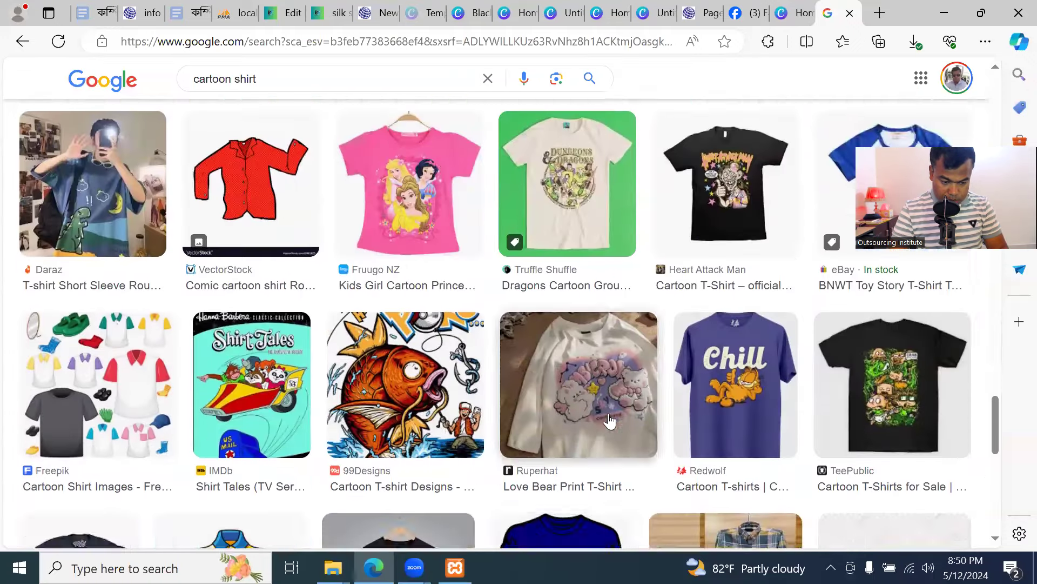
scroll(612, 421, "down", 6)
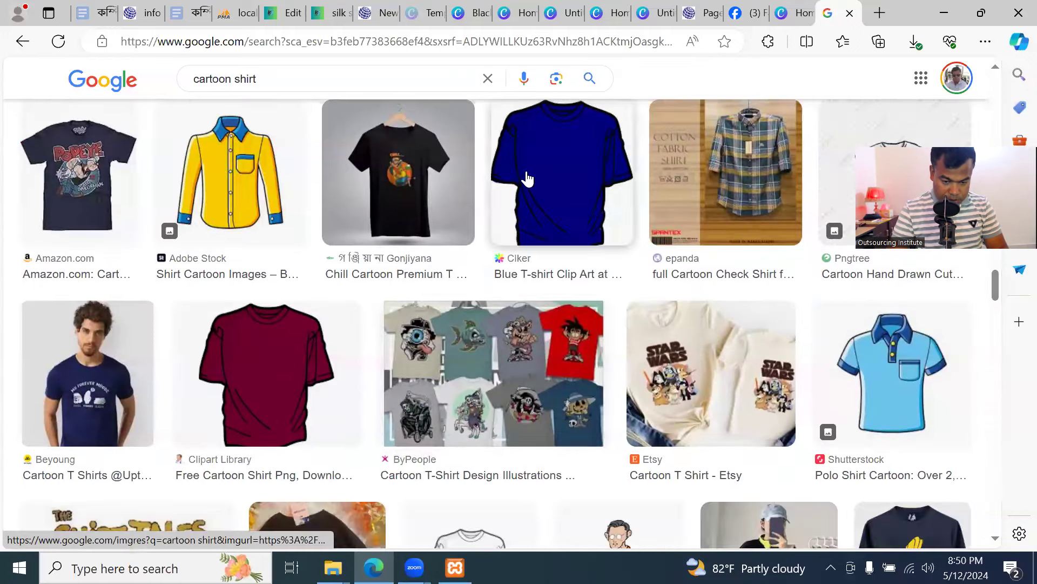
scroll(537, 238, "down", 8)
scroll(540, 254, "up", 20)
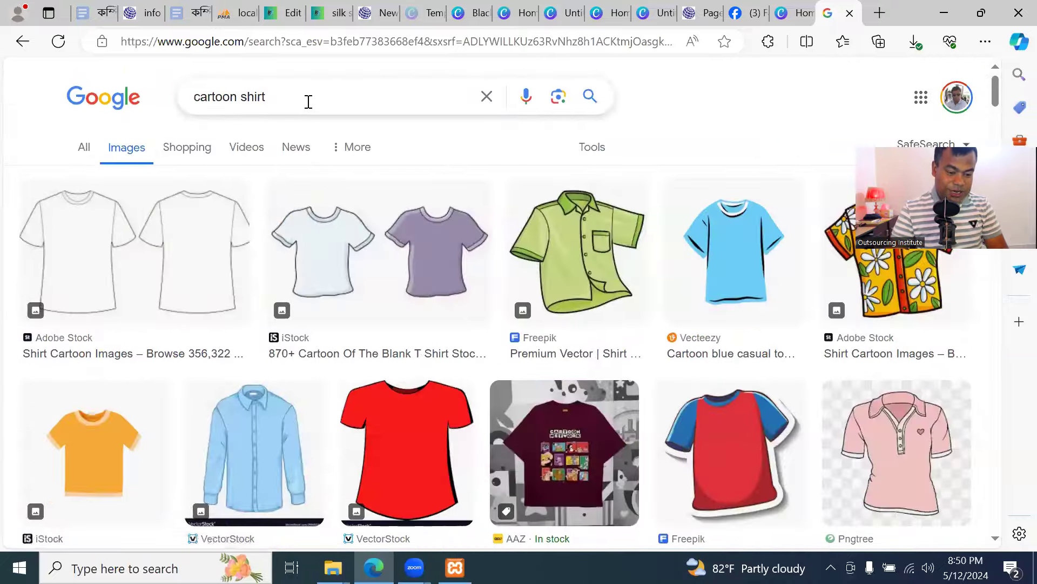
left_click_drag(308, 102, 53, 95)
Search Google Images for 'cotton shirt' and preview the blue button-down Oxford shirt
type("cott")
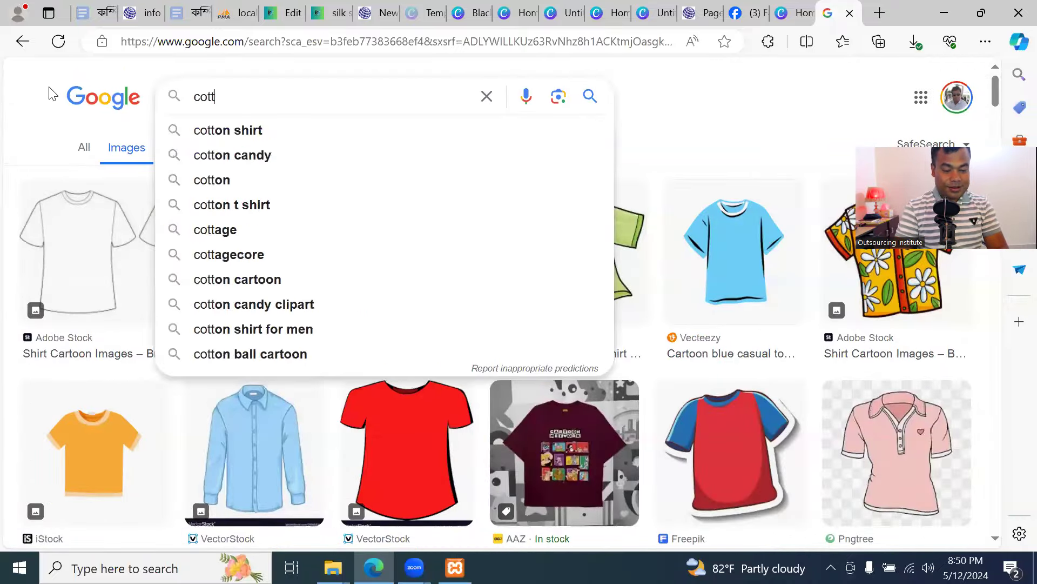
type("on shirt")
key("Return")
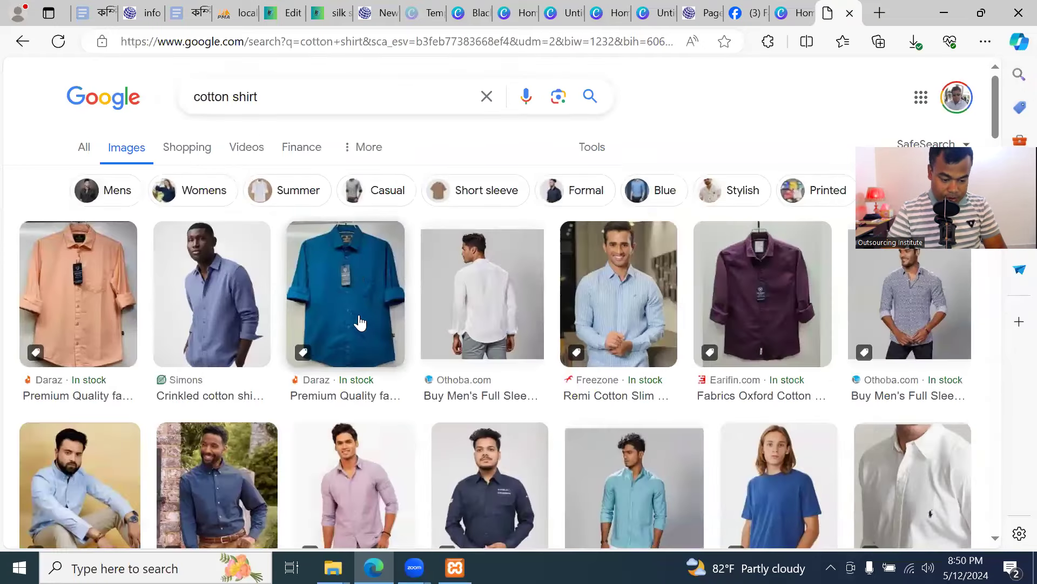
scroll(335, 335, "down", 4)
left_click(110, 293)
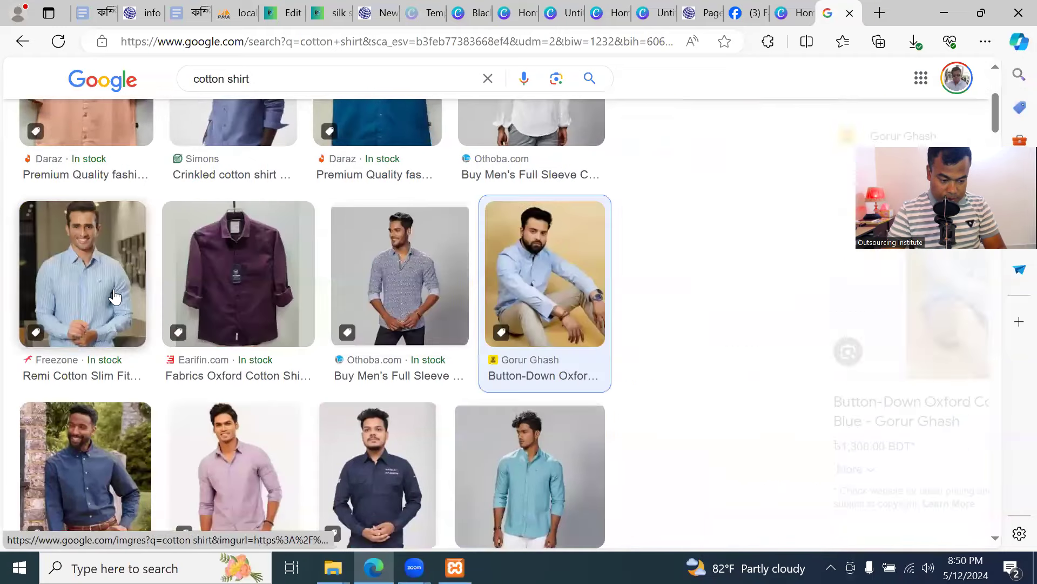
left_click(400, 265)
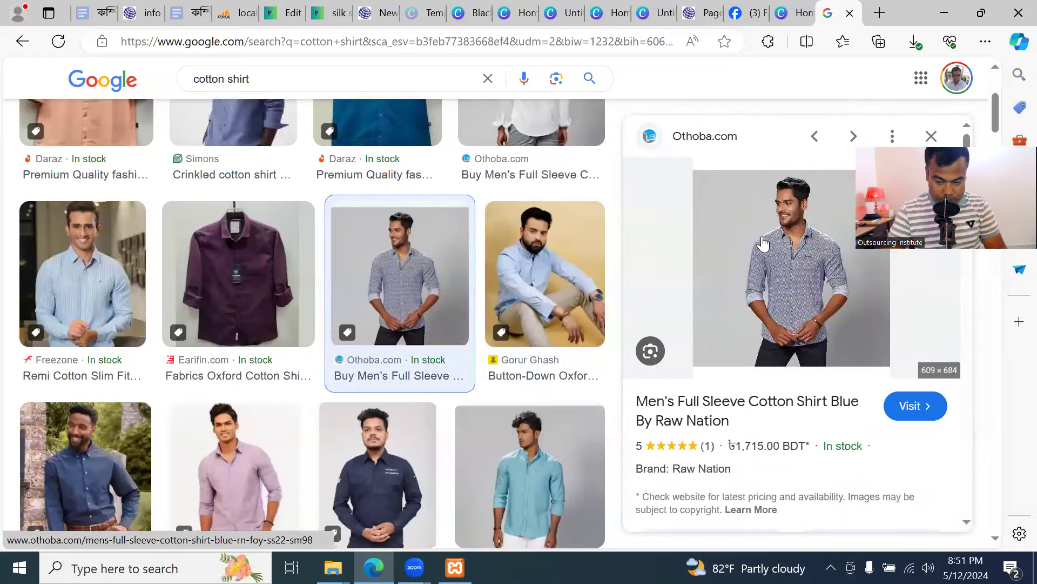
left_click(551, 283)
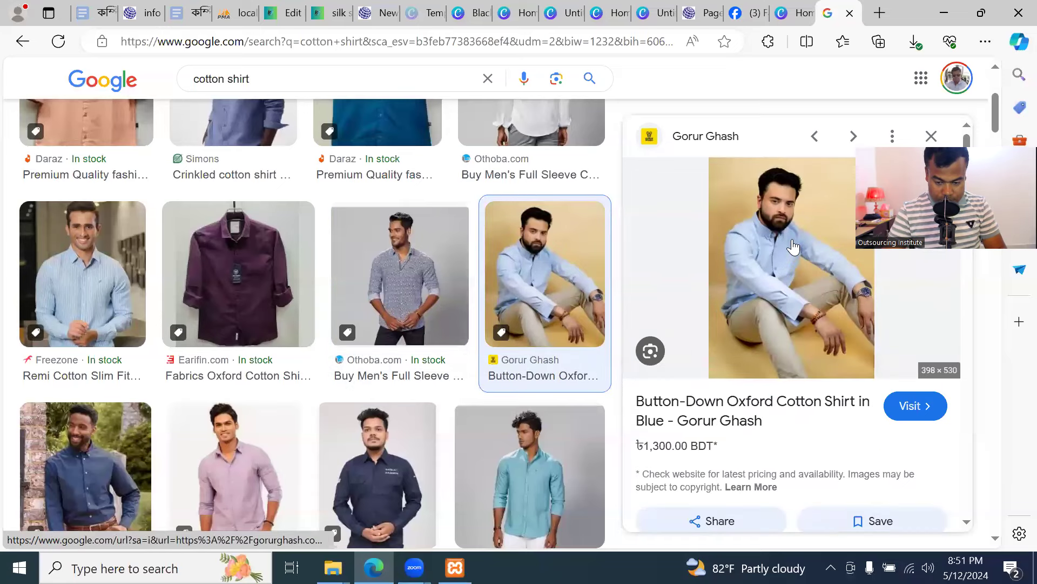
Save the Oxford shirt image to the computer and head back toward the WordPress tab
right_click(793, 268)
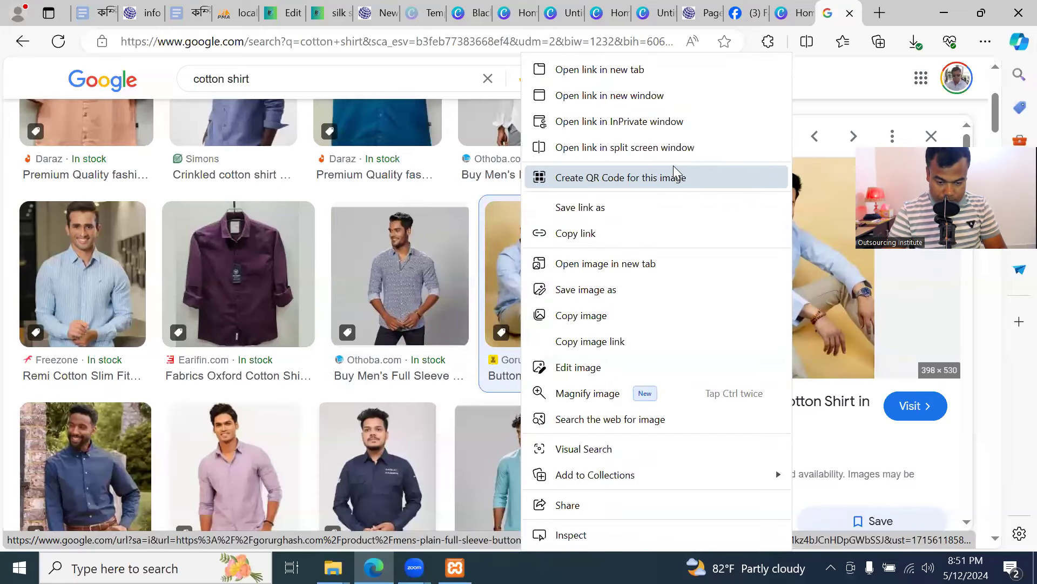
left_click(635, 293)
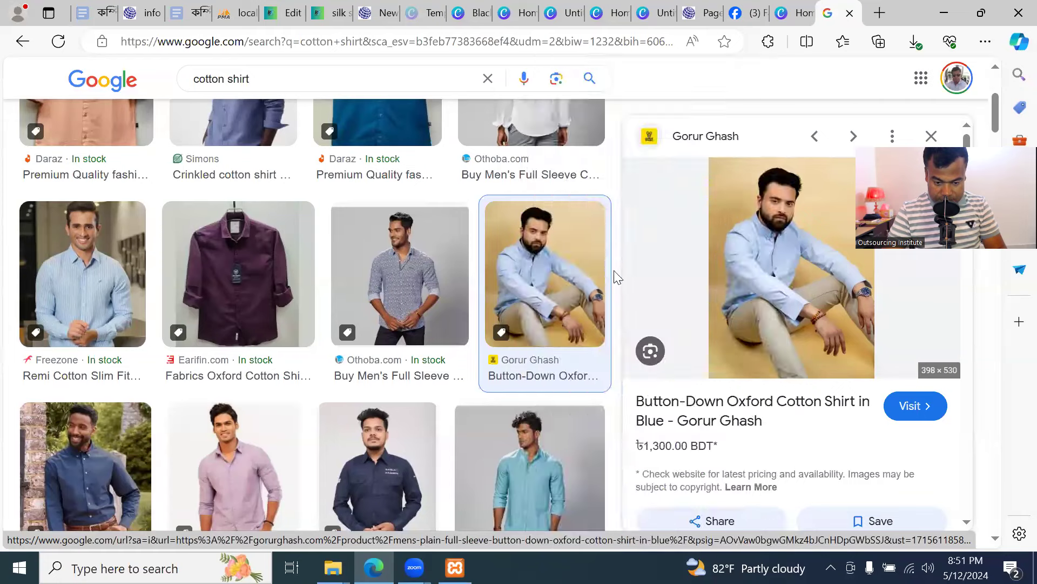
left_click(641, 359)
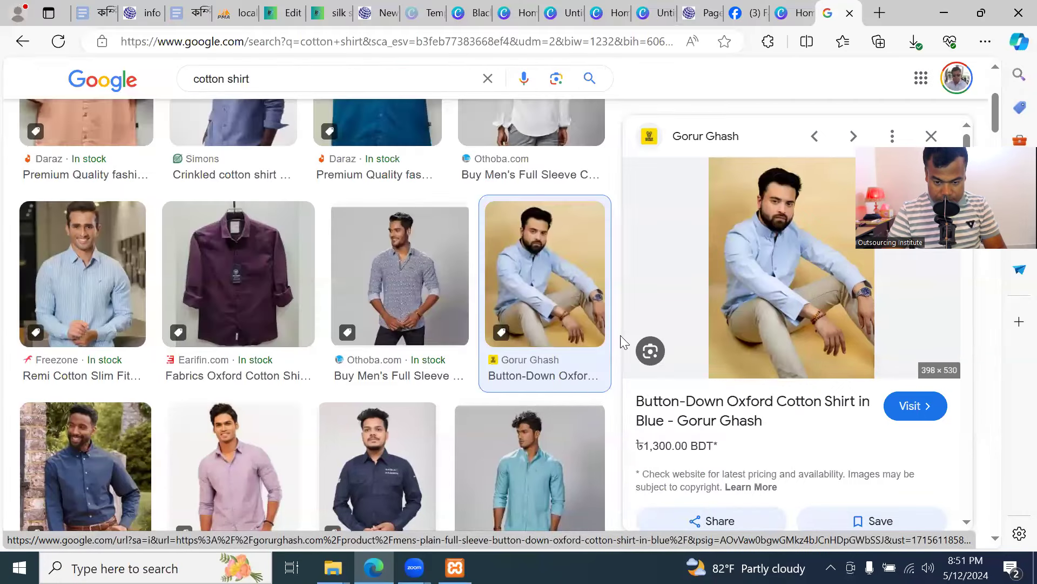
left_click(792, 13)
left_click(733, 12)
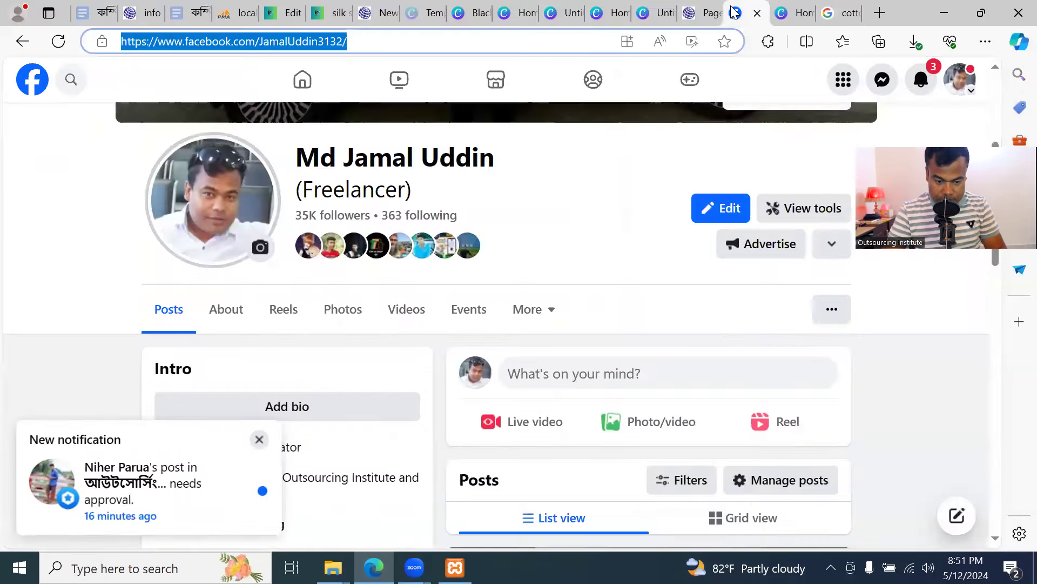
left_click(697, 13)
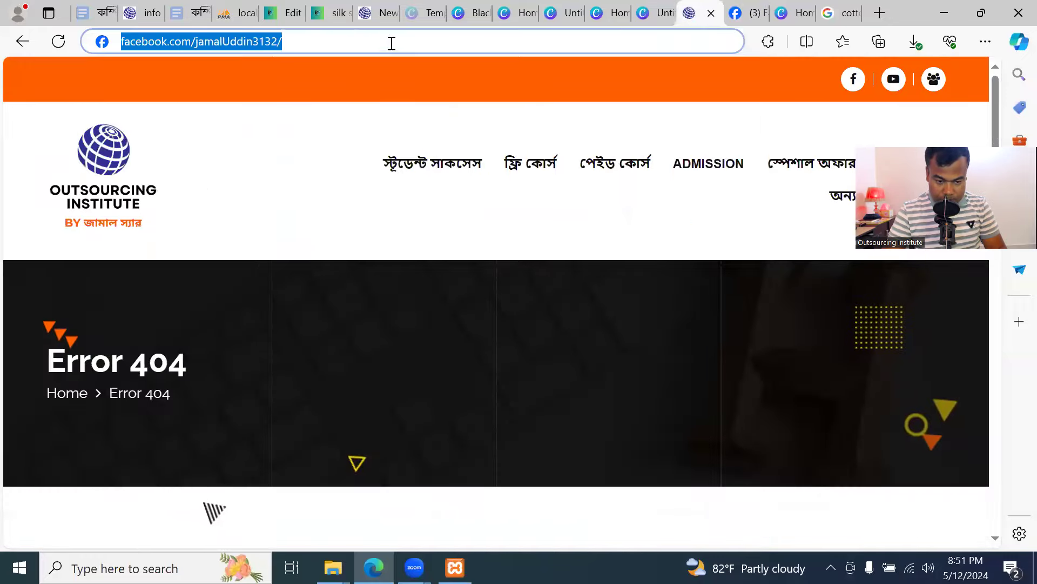
left_click(332, 13)
Upload the DSC02970.jpg photo into the Cotton shirt page's Image block
left_click(281, 13)
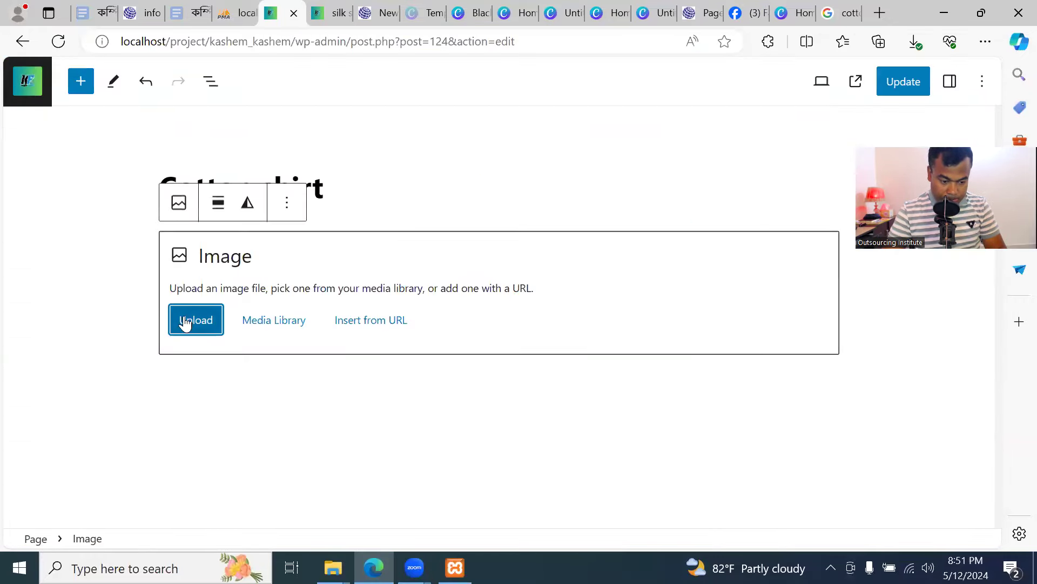
left_click(208, 319)
left_click(184, 155)
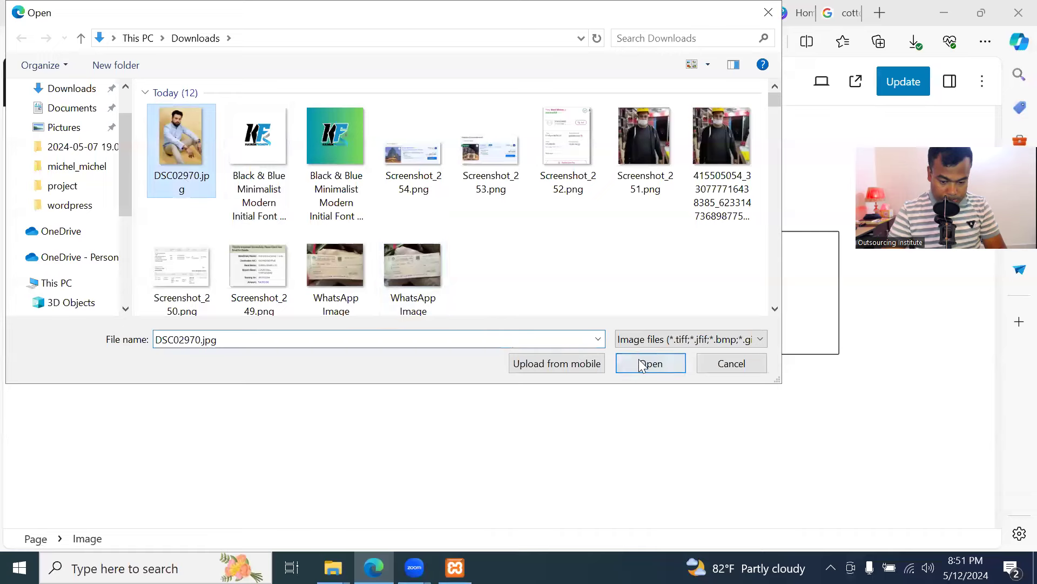
left_click(651, 363)
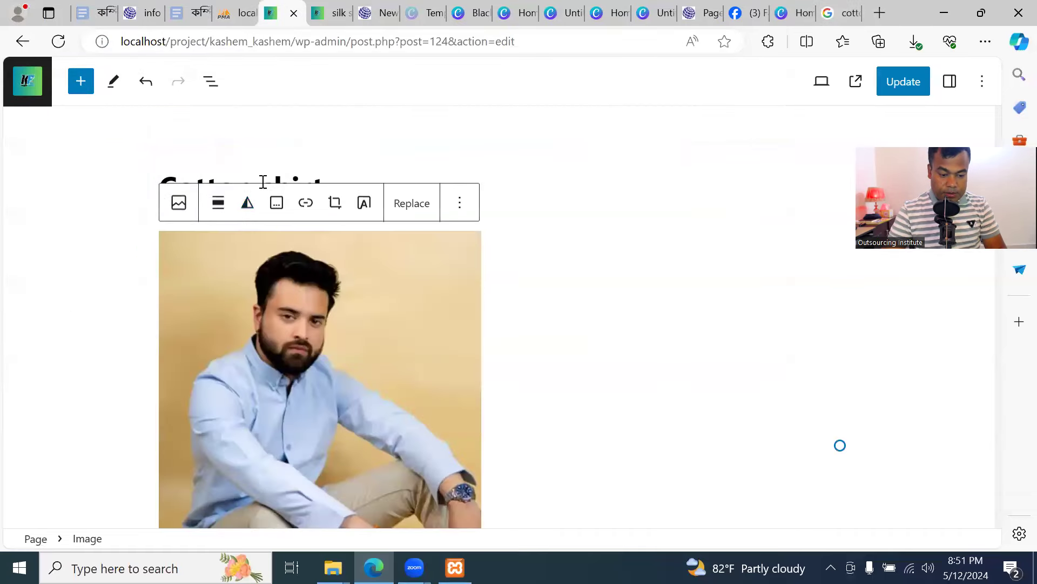
scroll(534, 402, "down", 5)
left_click(428, 435)
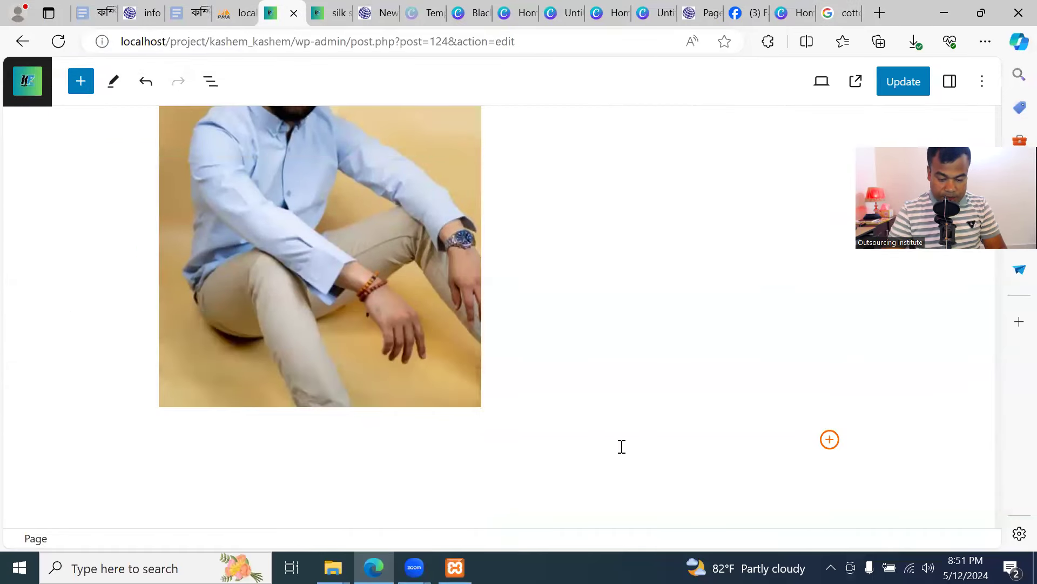
Add a paragraph below the photo filled with repeated 'sdfasdf' filler text
left_click(830, 440)
left_click(612, 259)
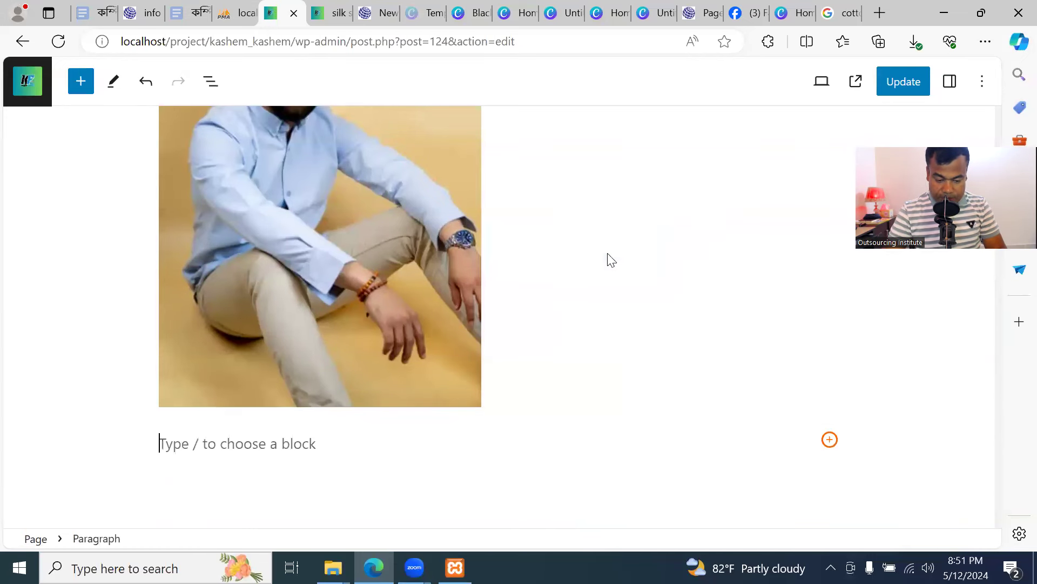
type("sdfasdfsafdsafdasfdsadf as")
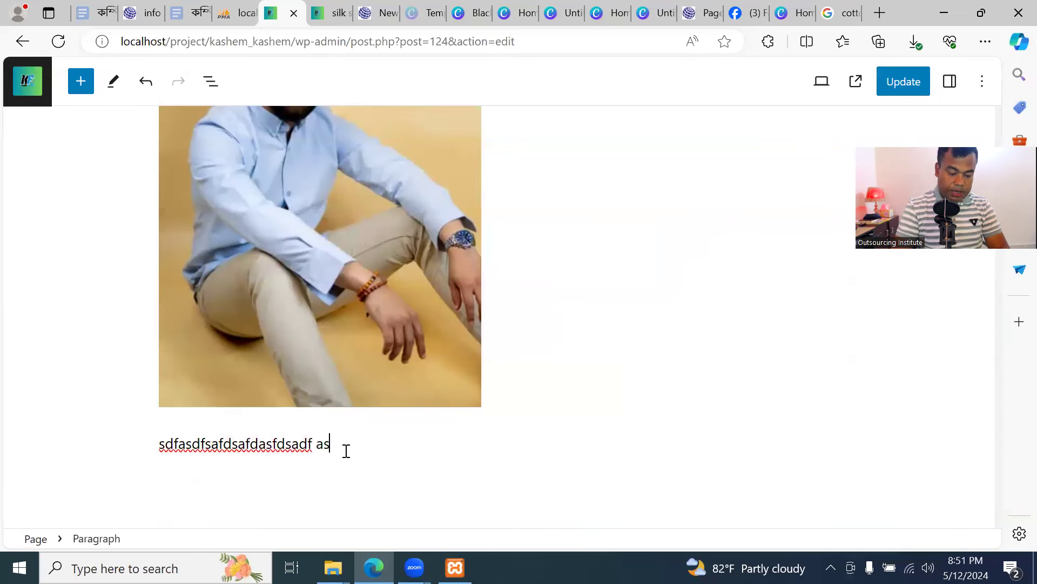
key("ctrl+a")
key("ctrl+c")
key("ctrl+v")
key("ctrl+v")
key("ctrl+v")
key("ctrl+v")
key("ctrl+v")
key("ctrl+v")
key("ctrl+v")
key("ctrl+v")
key("ctrl+v")
key("ctrl+v")
key("ctrl+v")
key("ctrl+v")
key("ctrl+v")
key("ctrl+v")
key("ctrl+v")
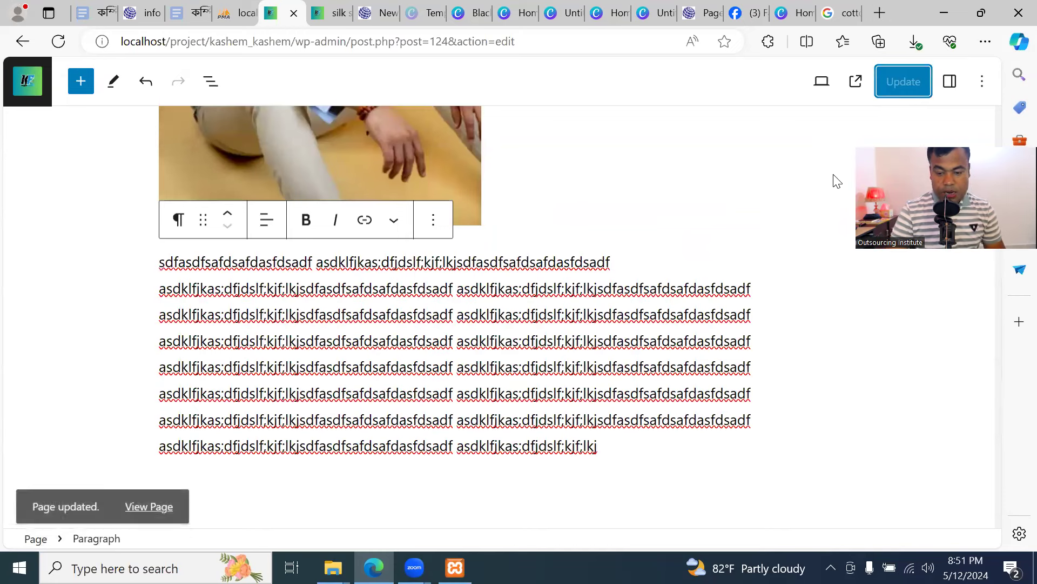
left_click(323, 13)
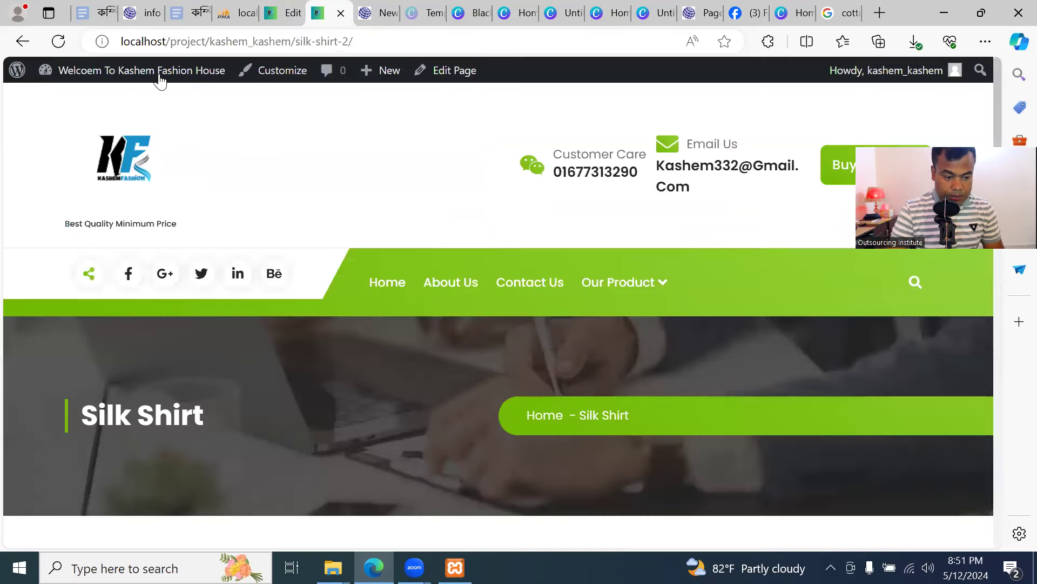
left_click(58, 42)
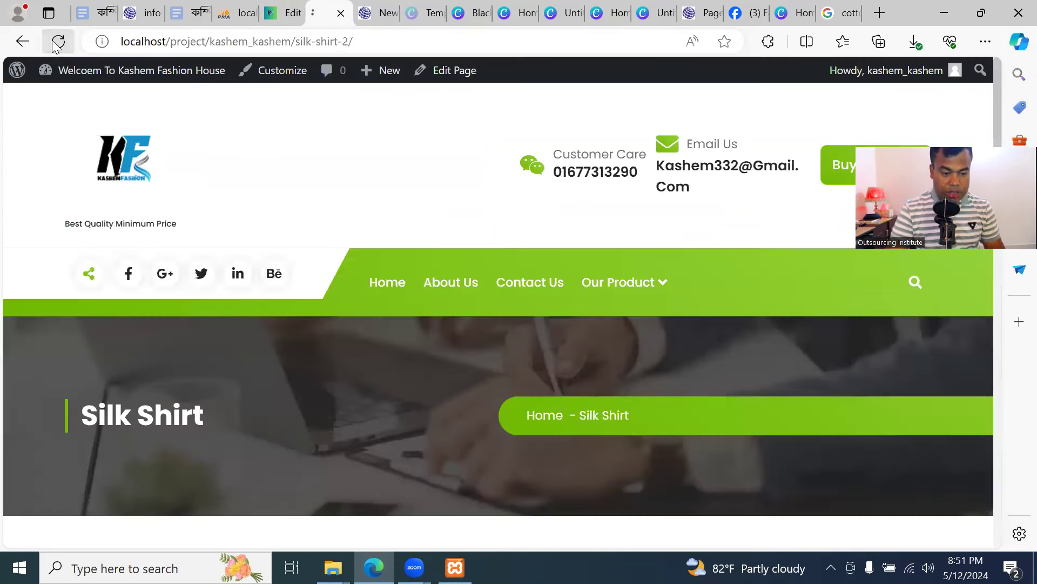
mouse_move(628, 302)
mouse_move(632, 352)
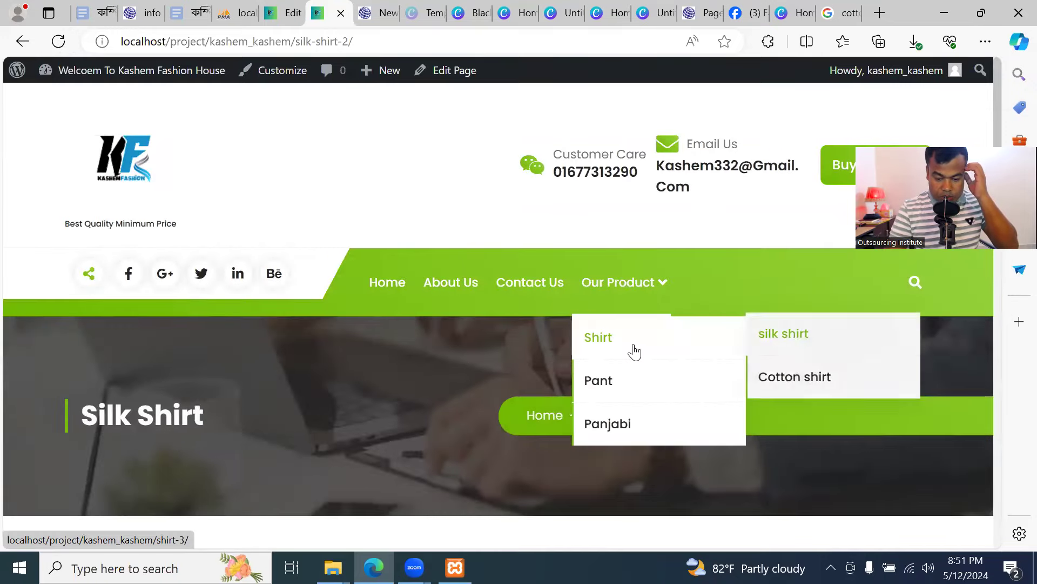
left_click(797, 378)
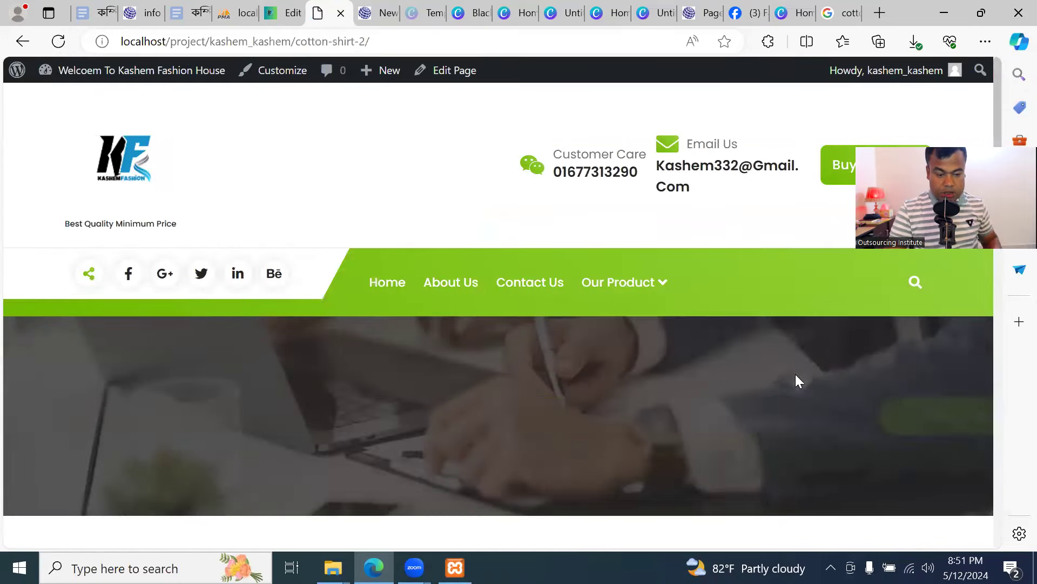
scroll(535, 365, "down", 5)
scroll(519, 365, "up", 7)
scroll(514, 364, "down", 10)
scroll(518, 368, "up", 9)
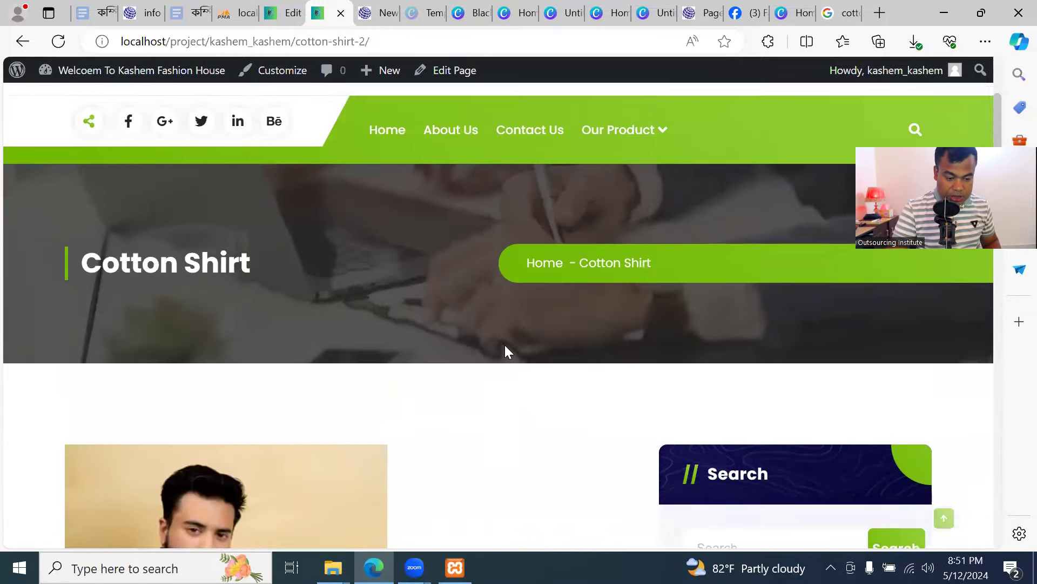
scroll(262, 394, "down", 5)
scroll(261, 365, "down", 7)
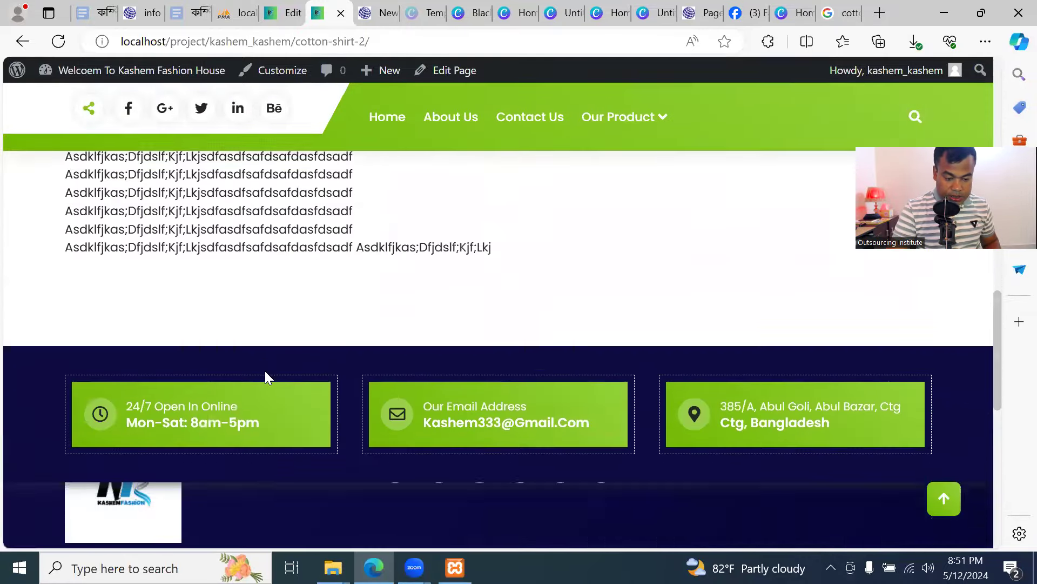
scroll(266, 362, "up", 10)
scroll(278, 357, "up", 4)
scroll(525, 351, "down", 1)
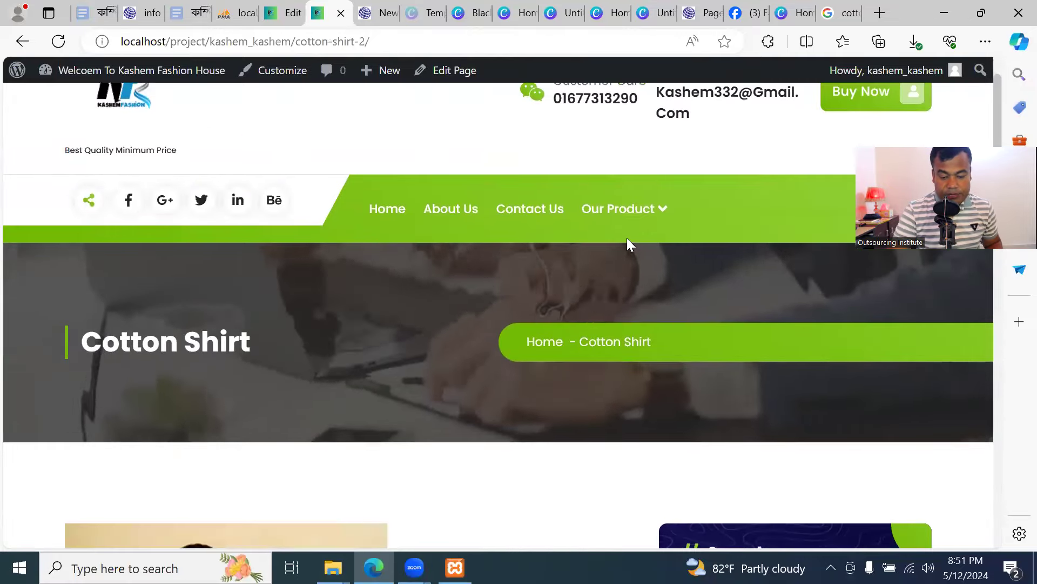
mouse_move(639, 216)
mouse_move(643, 262)
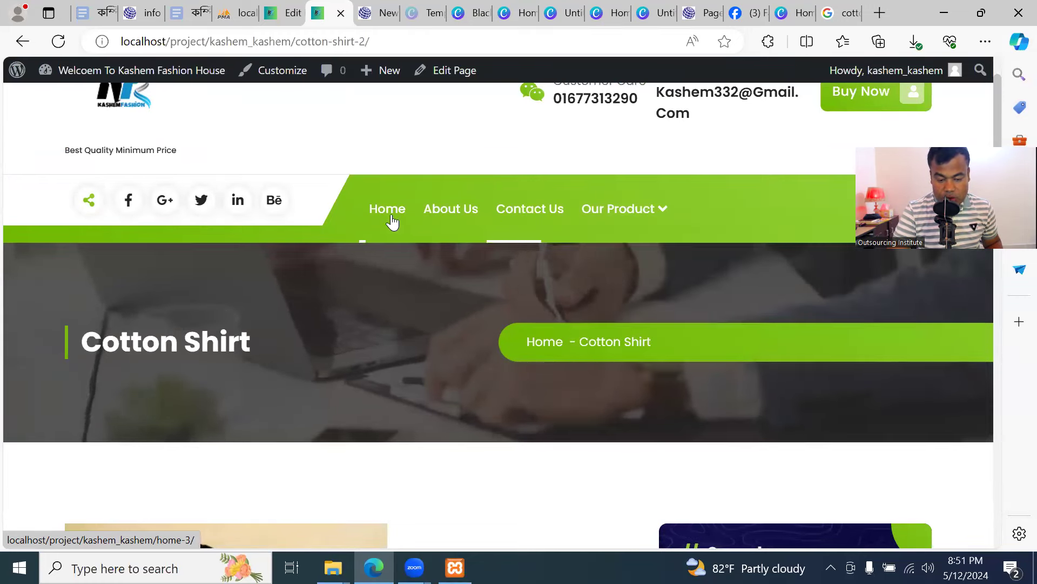
left_click(280, 15)
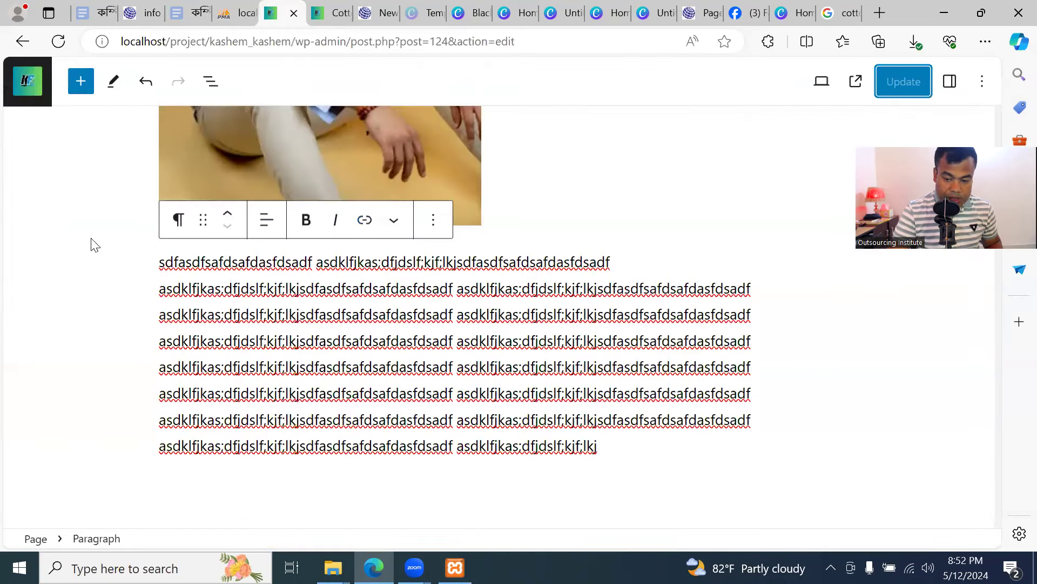
Go to the Pages list and open the first About us page for editing
scroll(92, 243, "up", 5)
left_click(26, 90)
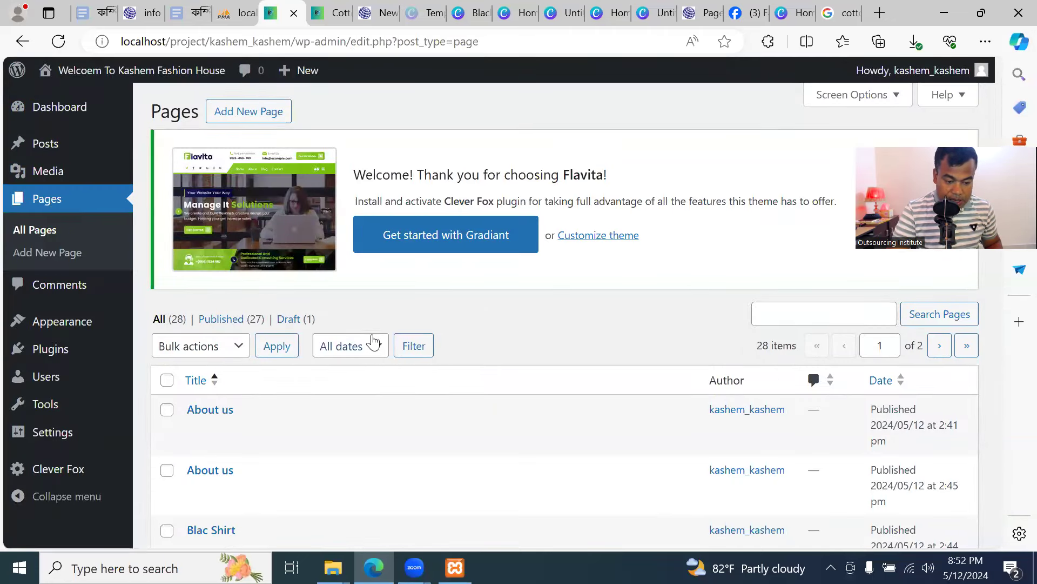
scroll(373, 346, "down", 4)
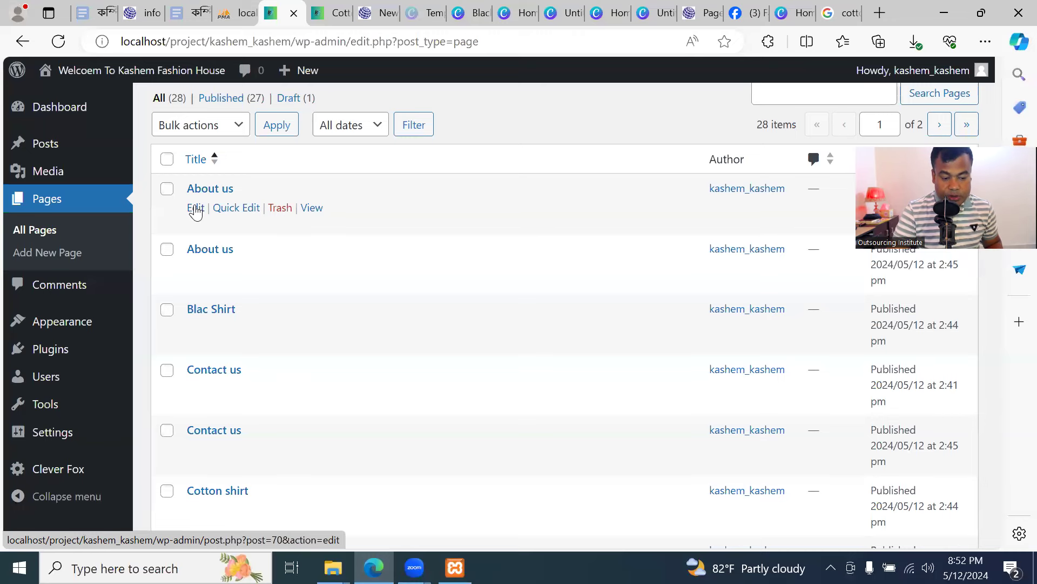
left_click(195, 209)
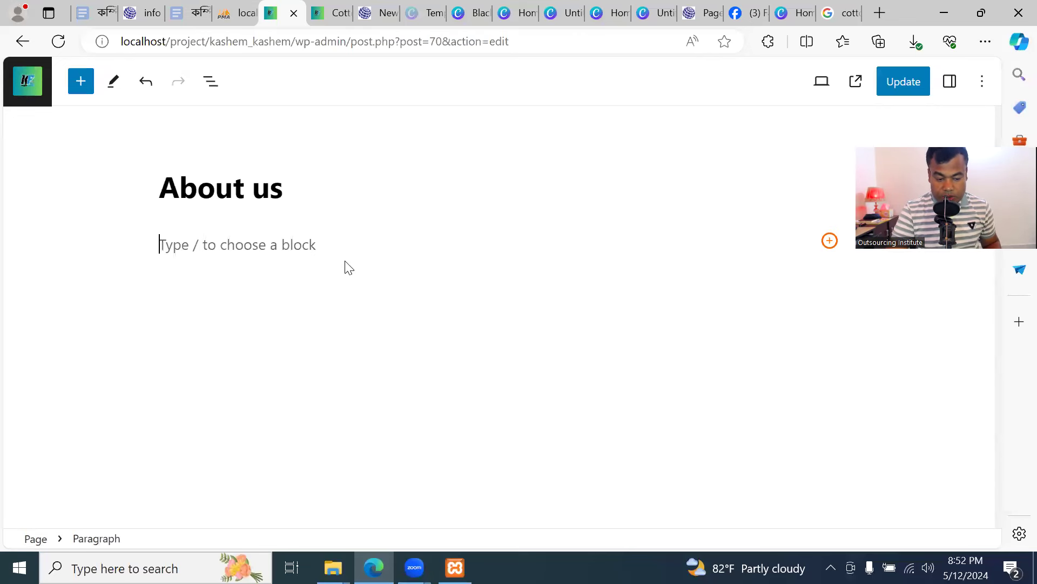
Insert an Image block on About us and upload the Blue & Red poster from Downloads
left_click(829, 242)
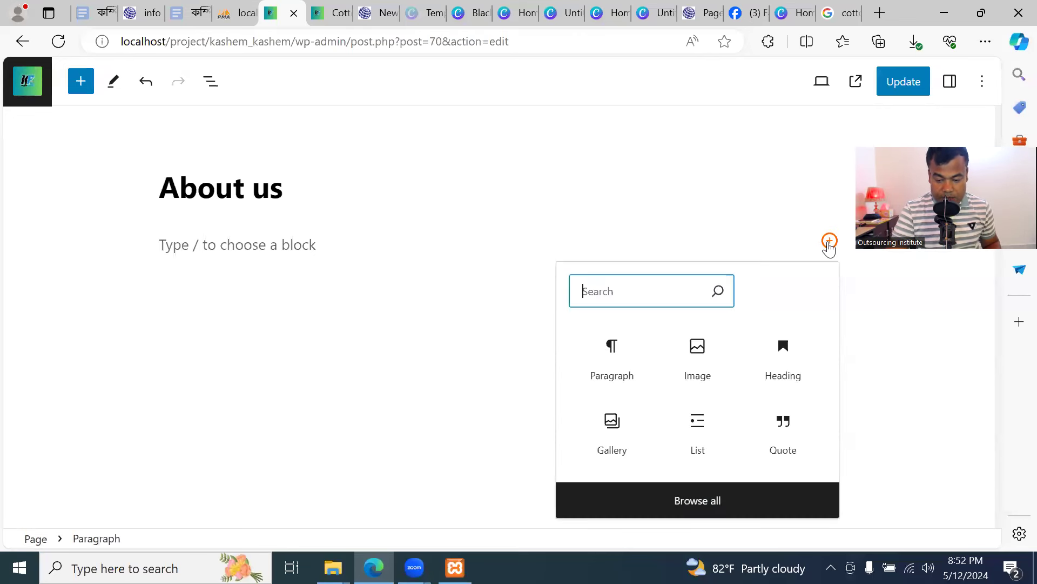
left_click(701, 357)
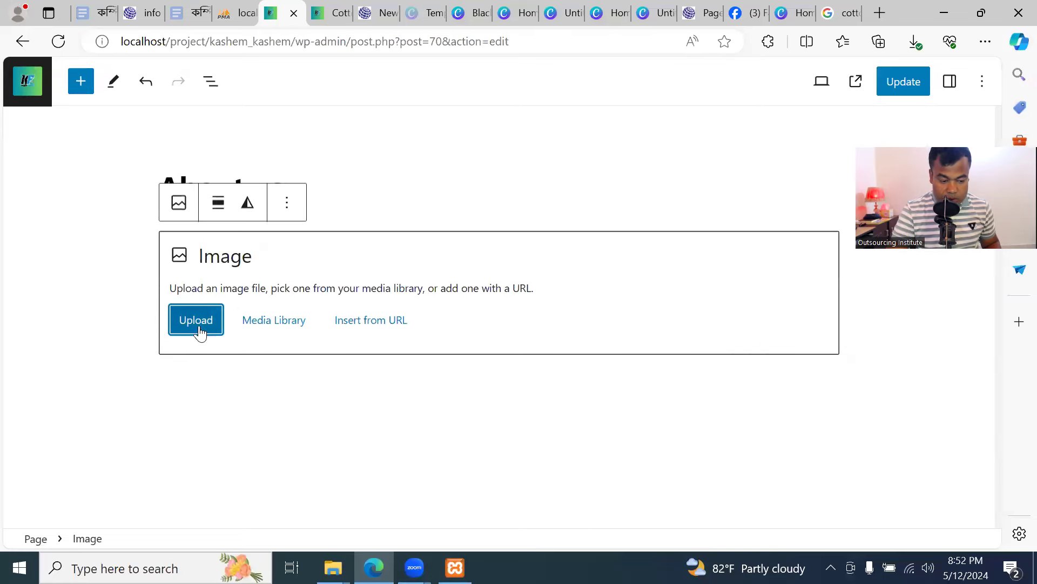
left_click(199, 326)
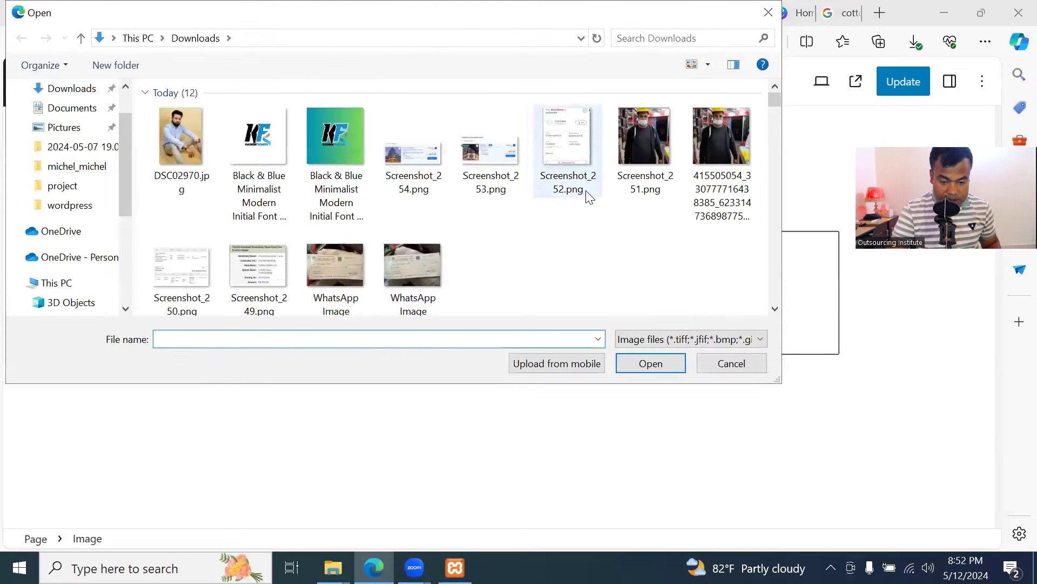
scroll(586, 195, "down", 3)
scroll(585, 226, "down", 3)
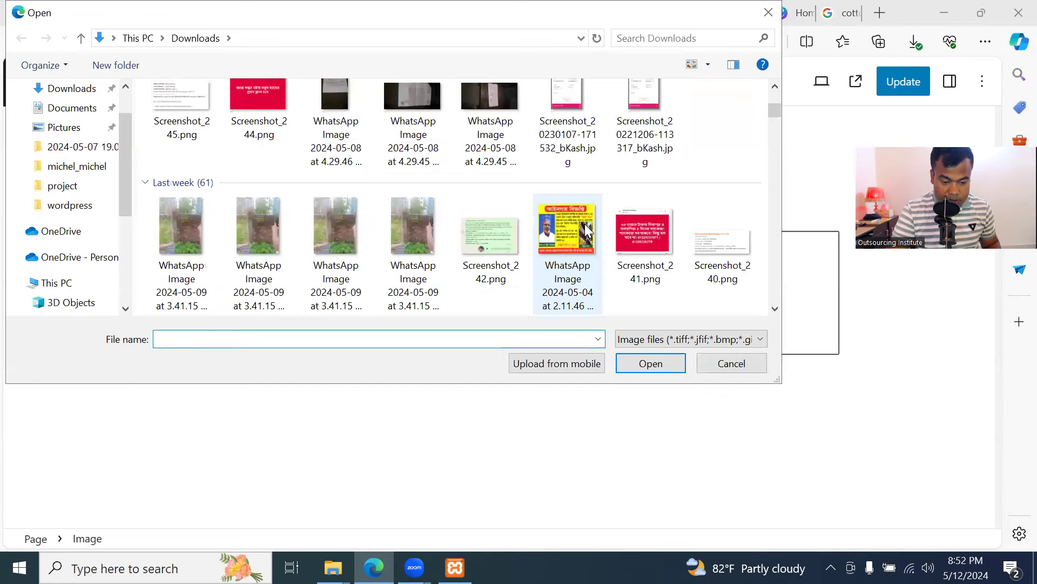
scroll(586, 227, "up", 3)
left_click(179, 120)
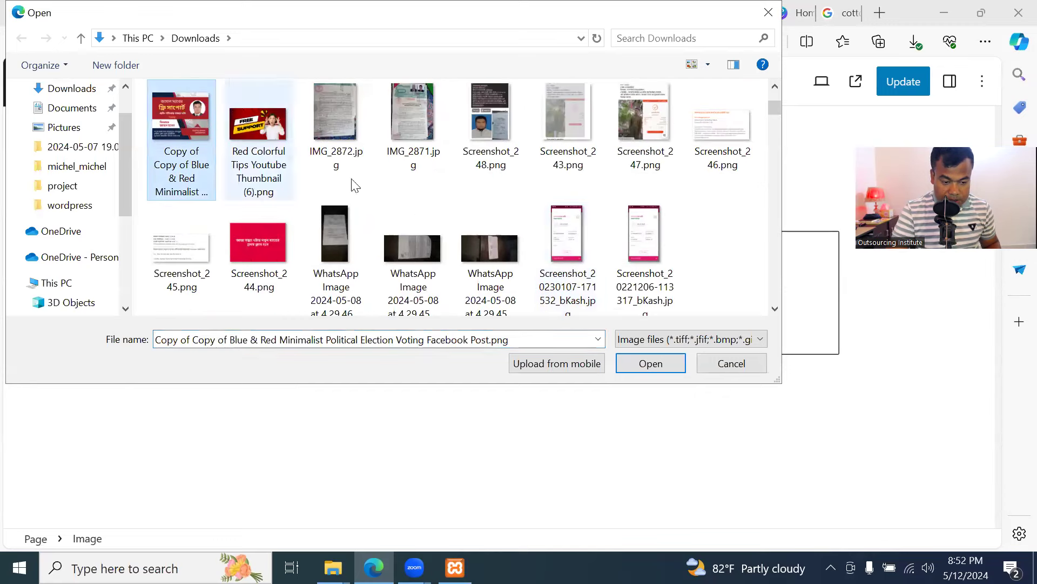
left_click(620, 363)
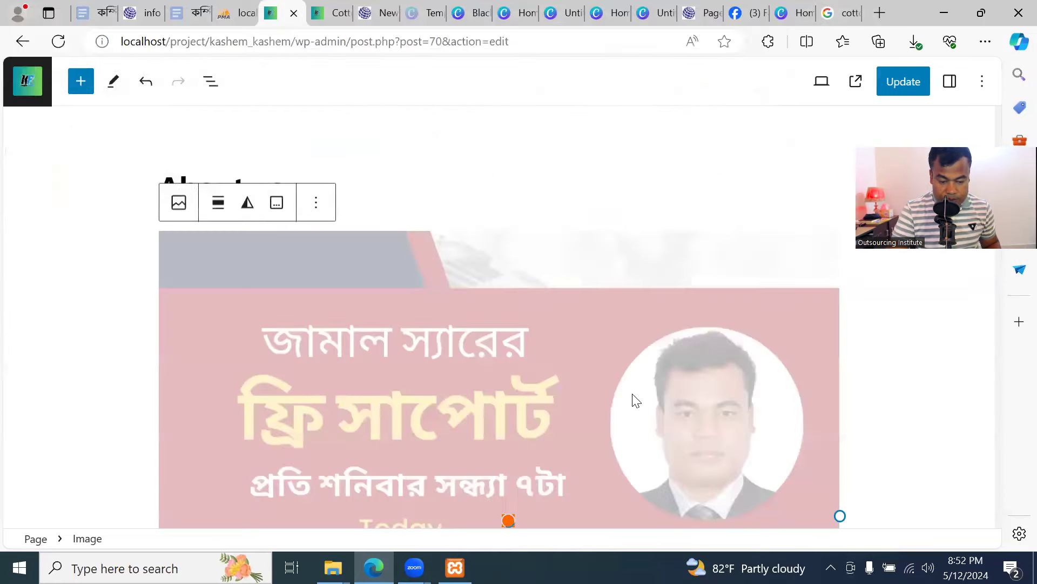
scroll(791, 351, "down", 3)
scroll(795, 359, "down", 4)
left_click(798, 319)
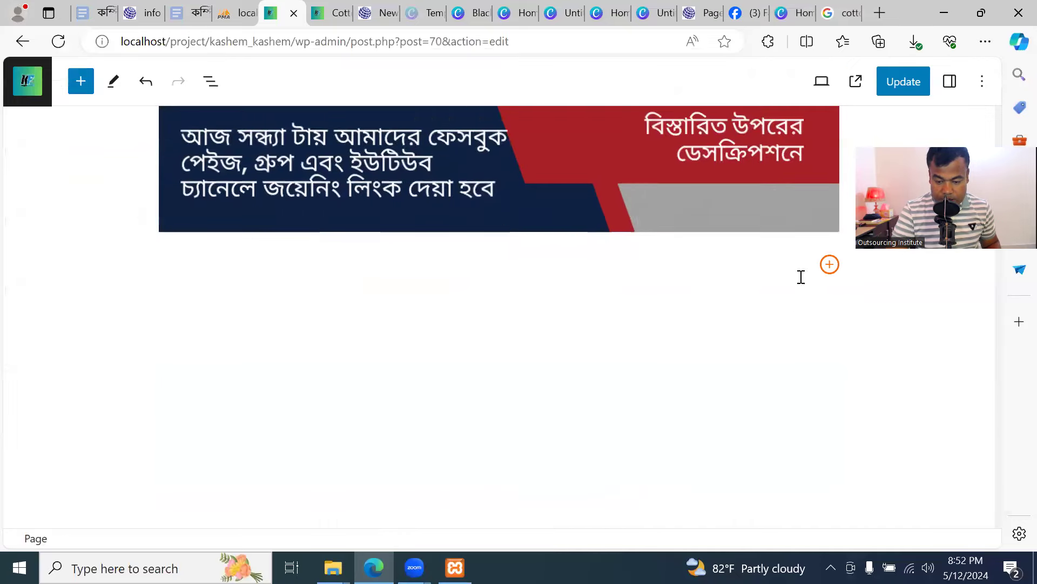
Add a paragraph below the poster with 'zdcsdfsafdsafdsafa' pasted repeatedly as filler
left_click(829, 266)
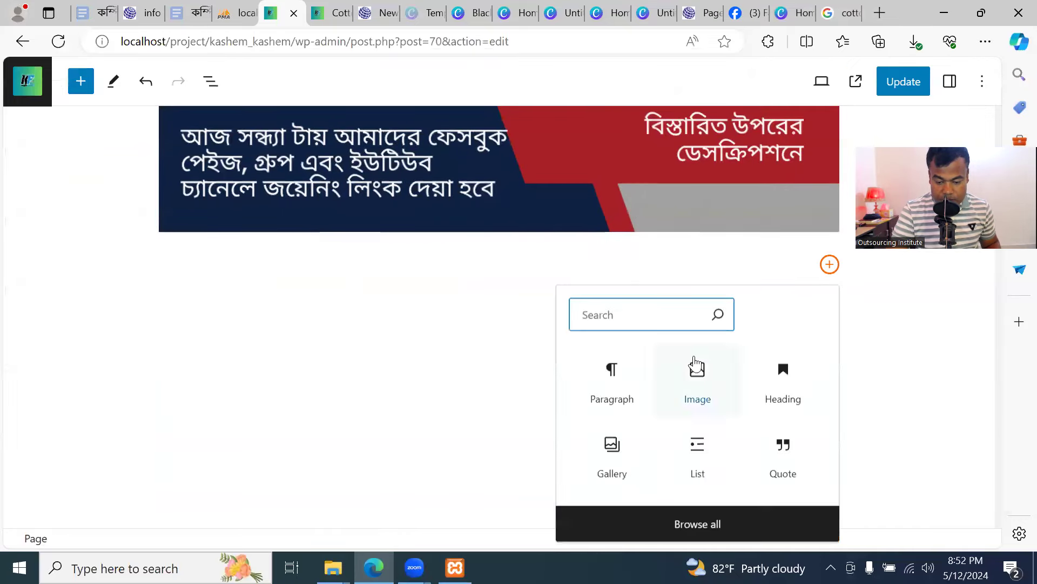
left_click(614, 371)
type("zdcsdfsafdsafdsaf")
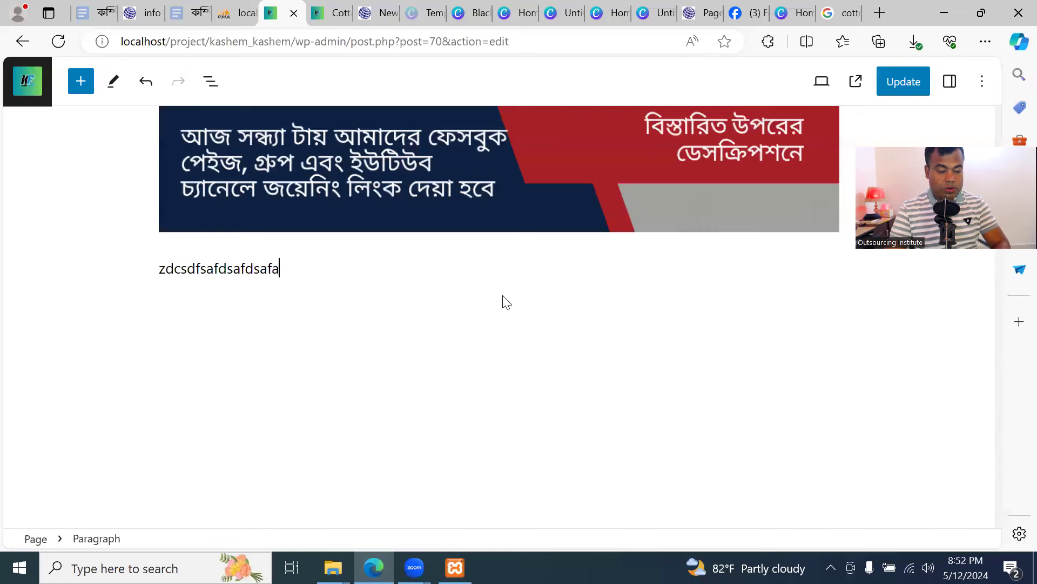
type("a")
key("ctrl+a")
key("ctrl+c")
key("ctrl+v")
key("ctrl+v")
key("ctrl+v")
key("ctrl+v")
key("ctrl+v")
key("ctrl+v")
key("ctrl+v")
key("ctrl+v")
key("ctrl+v")
key("ctrl+v")
key("ctrl+v")
key("ctrl+v")
key("ctrl+v")
key("ctrl+v")
key("ctrl+v")
key("ctrl+v")
key("ctrl+v")
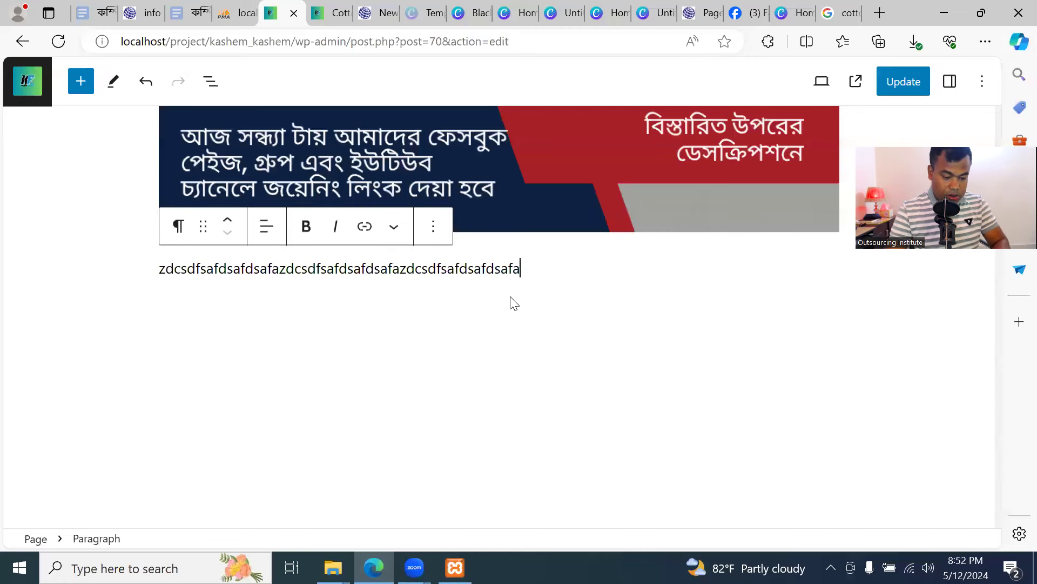
key("ctrl+v")
key("ctrl+v")
key("ctrl+v")
key("ctrl+v")
key("ctrl+v")
key("ctrl+v")
key("ctrl+v")
key("ctrl+v")
key("ctrl+v")
key("ctrl+v")
key("ctrl+v")
key("ctrl+v")
key("ctrl+v")
key("ctrl+v")
key("ctrl+v")
key("ctrl+v")
key("ctrl+v")
key("ctrl+v")
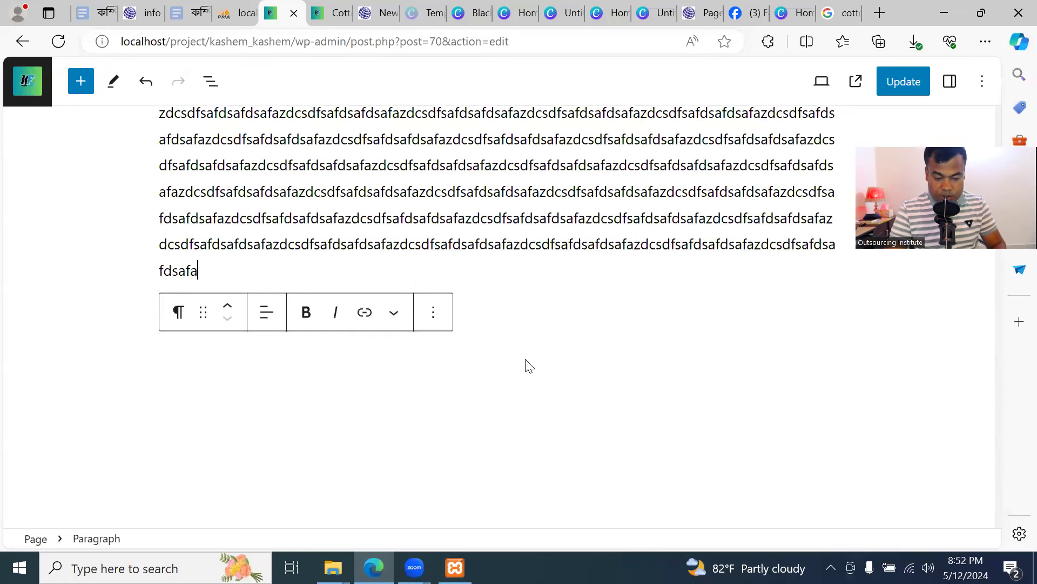
left_click(526, 359)
left_click(830, 316)
scroll(786, 383, "down", 1)
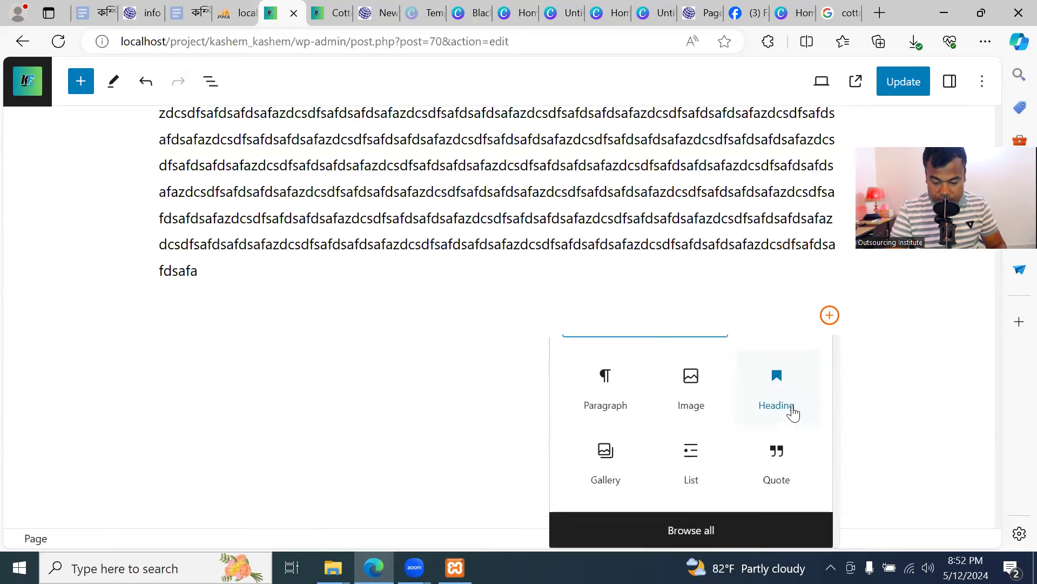
Add a Gallery block below the text with seven images uploaded from Downloads
left_click(606, 452)
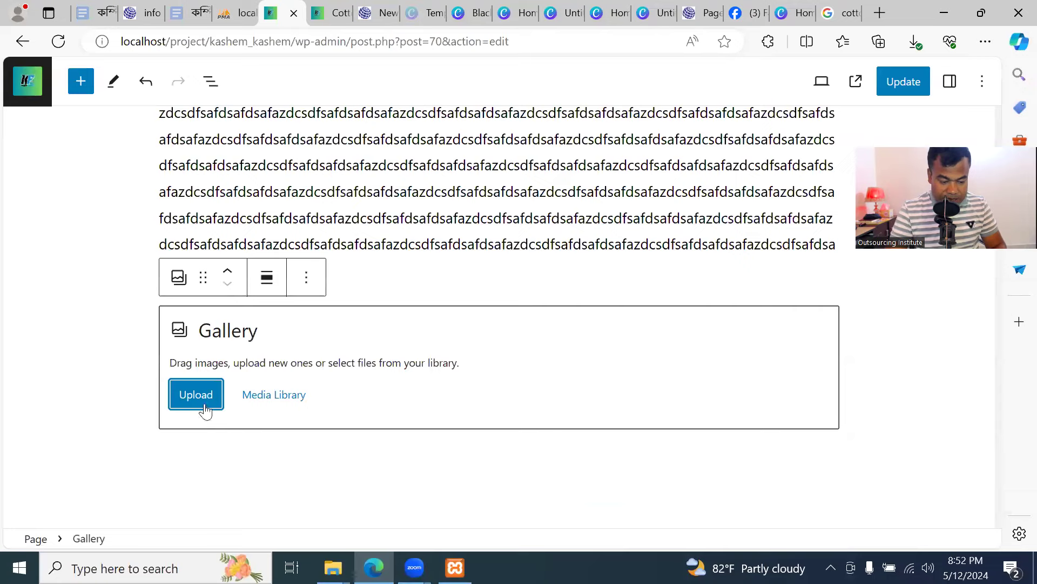
left_click(205, 393)
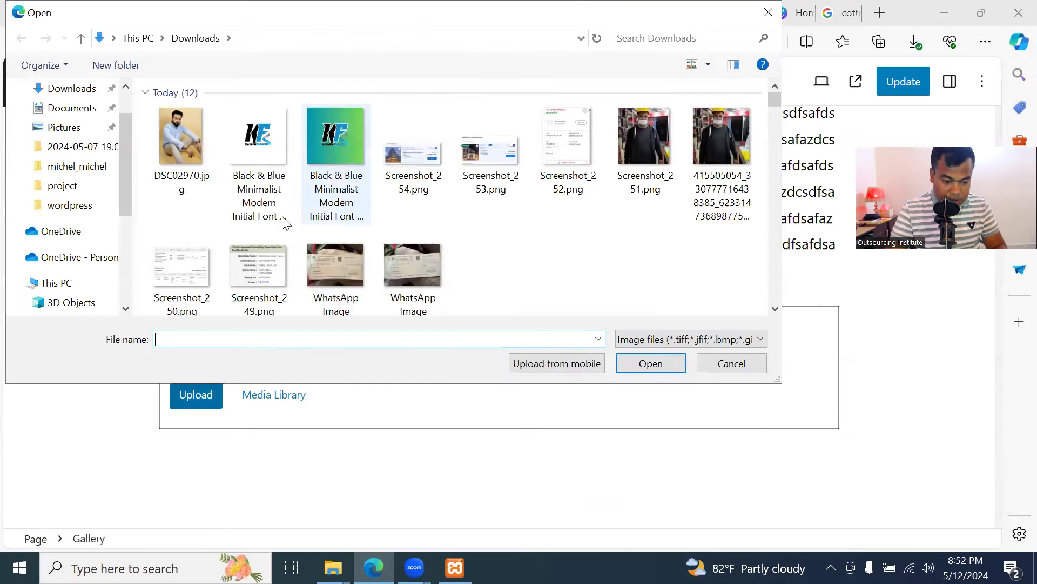
scroll(489, 209, "down", 1)
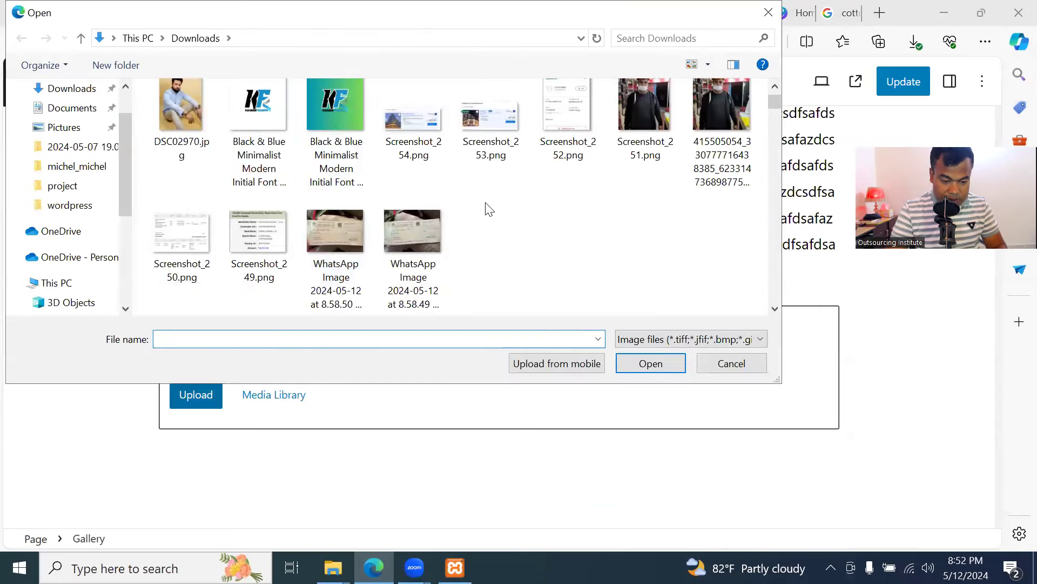
left_click_drag(146, 159, 652, 108)
left_click(651, 363)
scroll(649, 357, "down", 6)
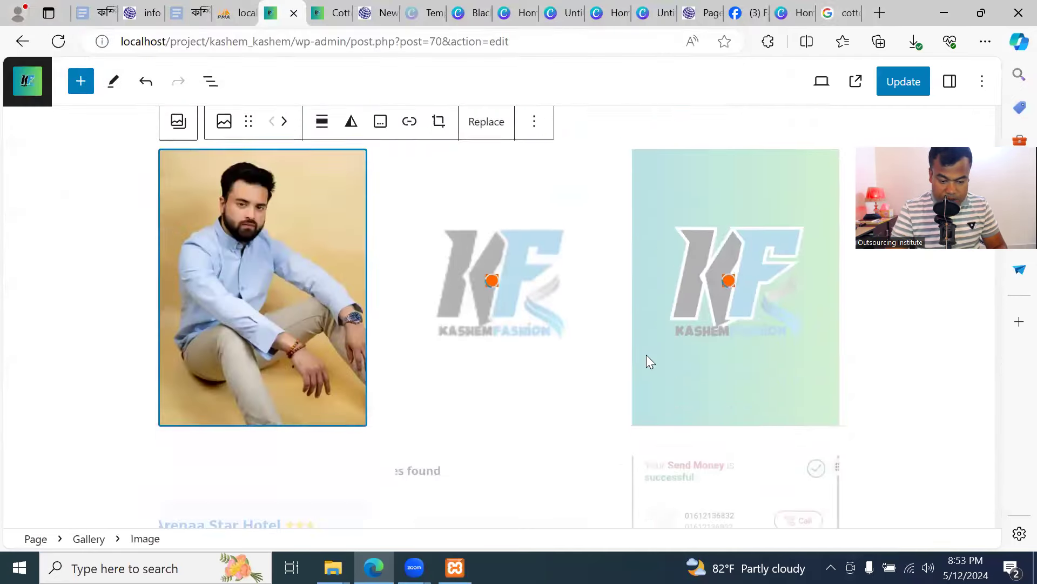
scroll(702, 335, "down", 8)
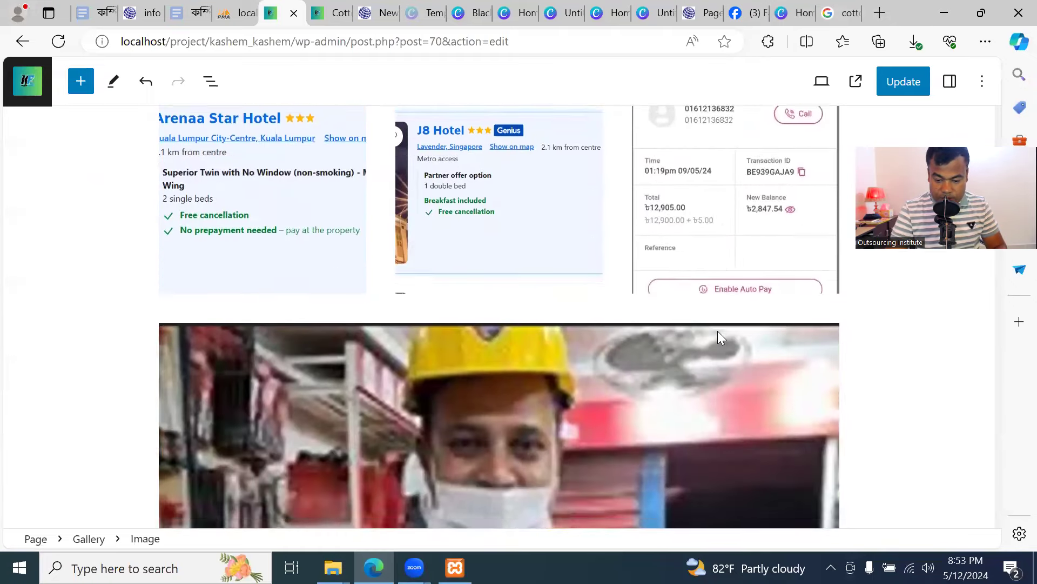
scroll(690, 313, "down", 5)
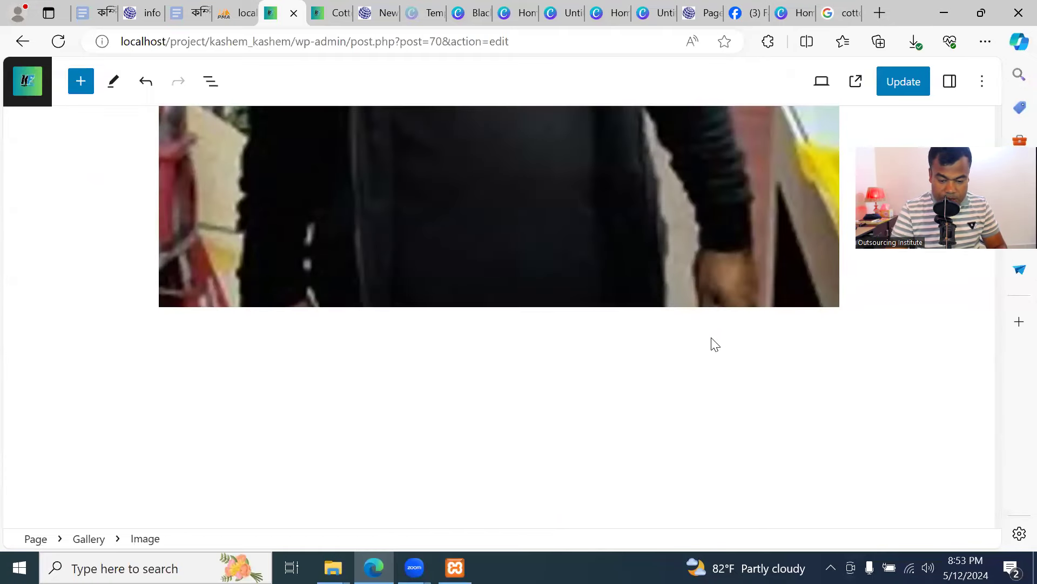
left_click(830, 340)
scroll(751, 392, "down", 2)
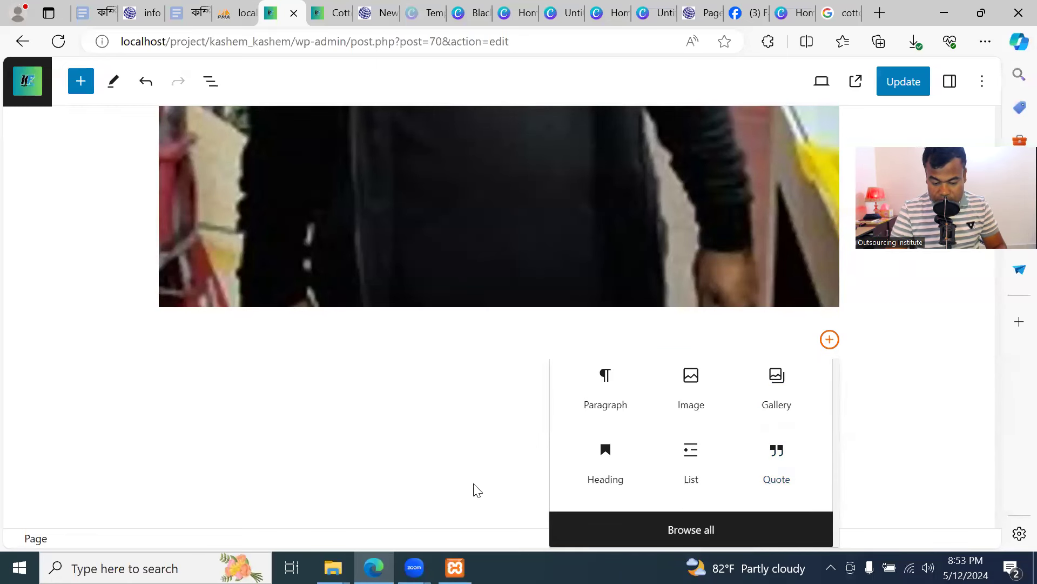
Browse the full block library, then update the About us page to save the gallery images
left_click(692, 532)
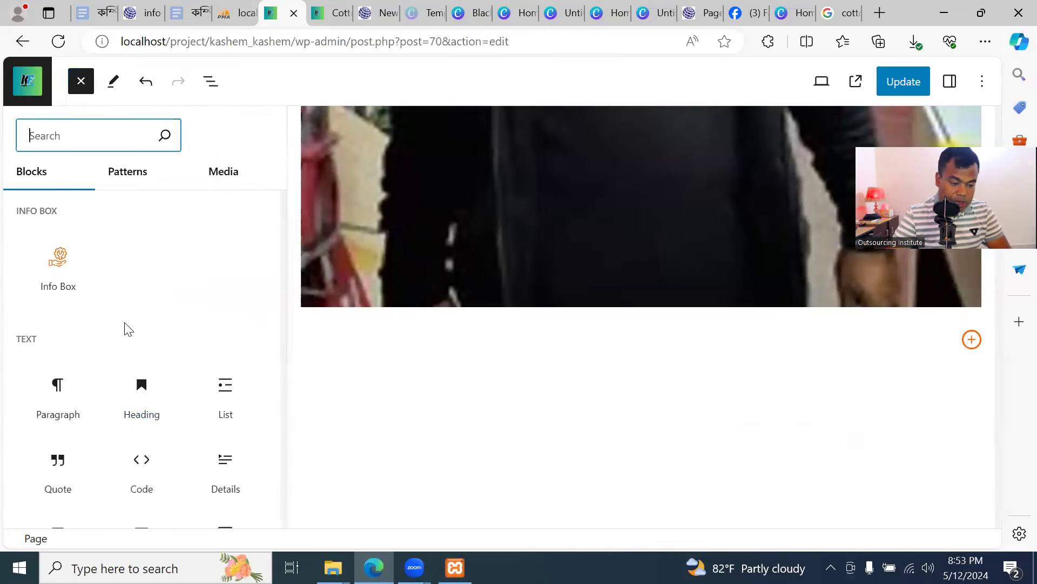
scroll(136, 354, "down", 8)
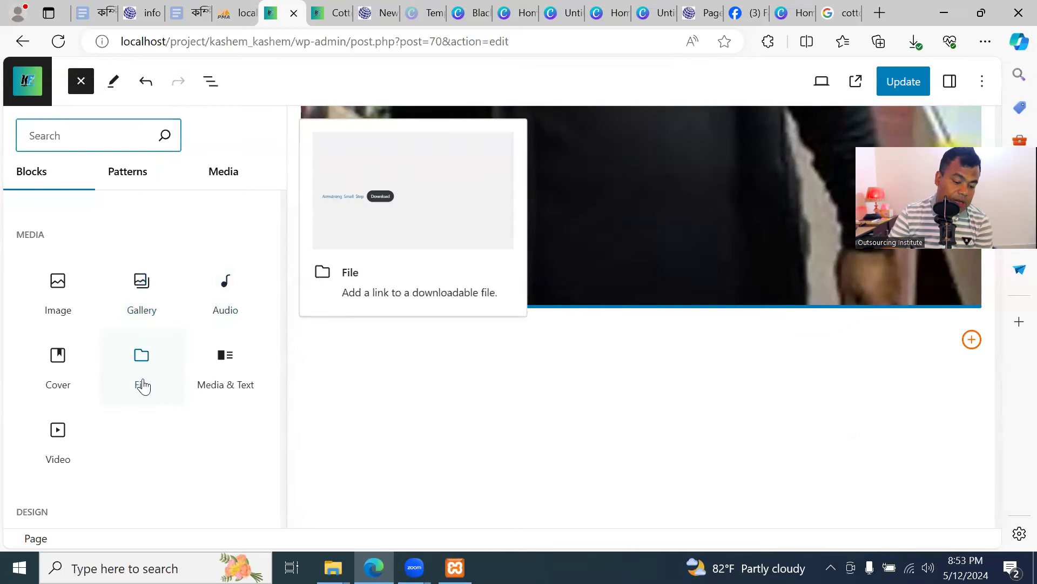
scroll(76, 427, "down", 2)
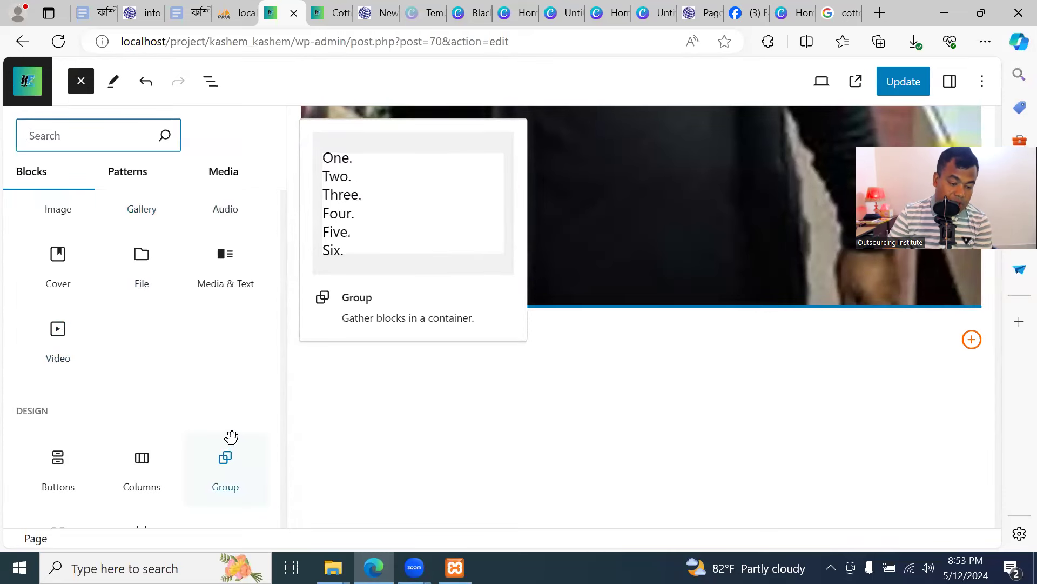
scroll(232, 437, "down", 3)
scroll(229, 438, "up", 2)
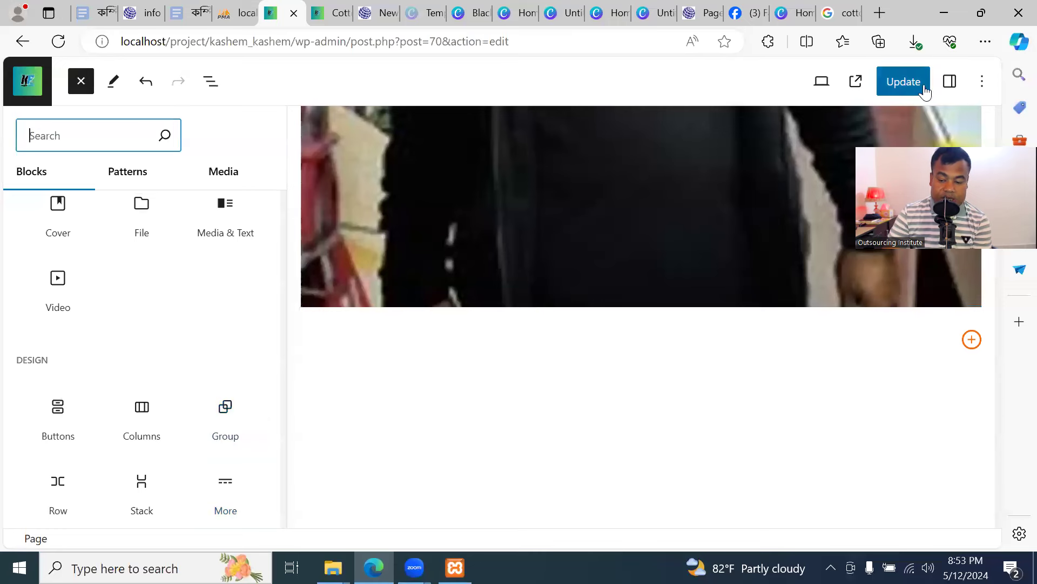
left_click(901, 82)
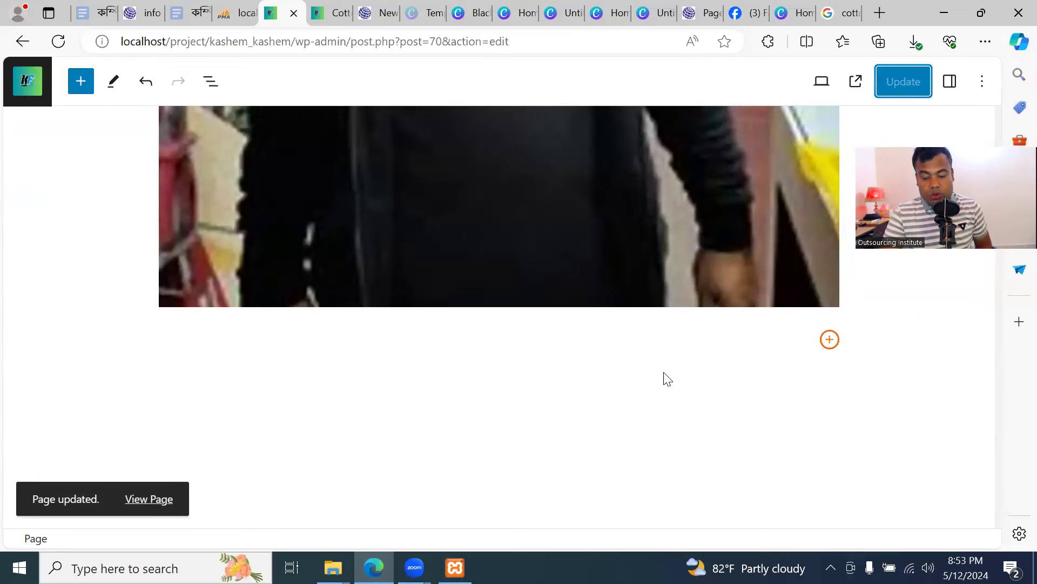
scroll(709, 370, "up", 8)
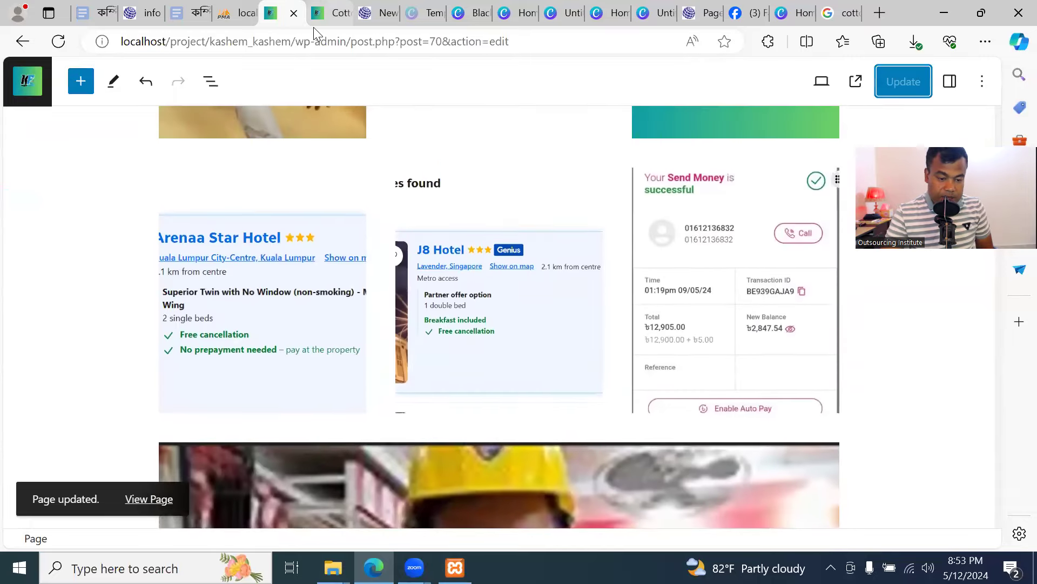
Reload the live Cotton Shirt page, then go to About Us from the navigation menu
left_click(314, 16)
scroll(377, 194, "up", 2)
left_click(58, 42)
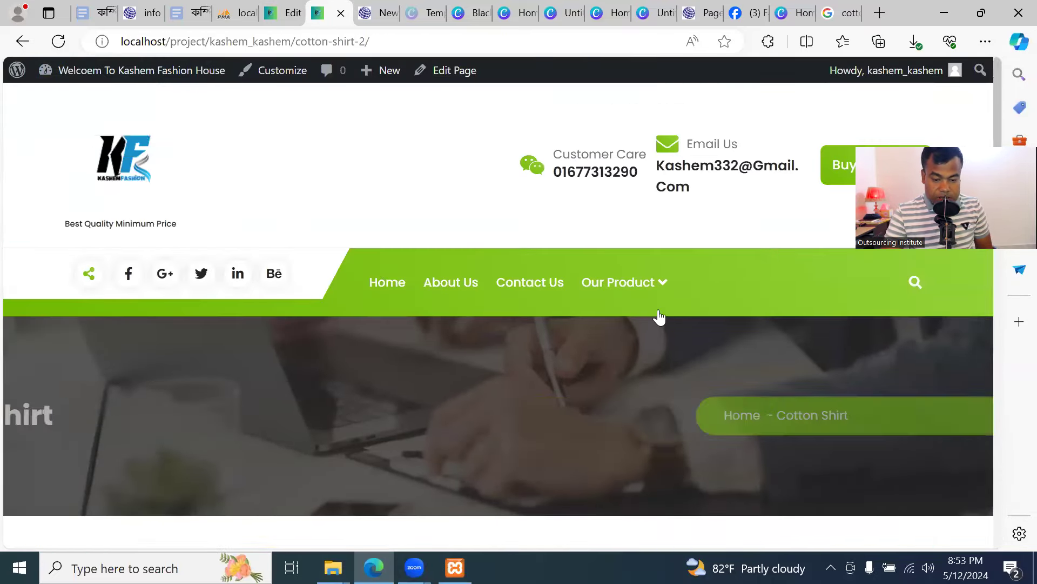
mouse_move(623, 290)
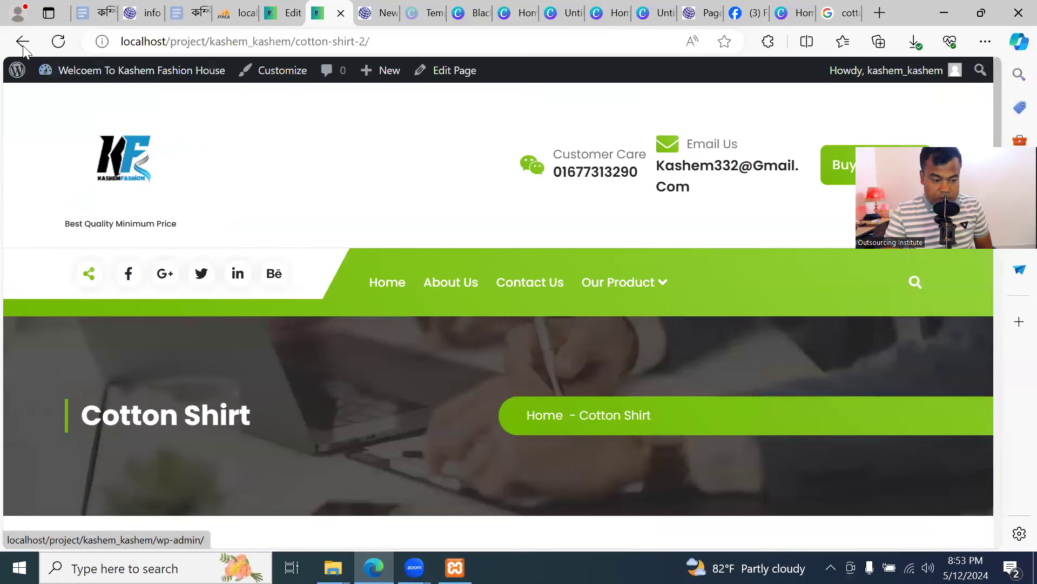
left_click(58, 42)
mouse_move(627, 301)
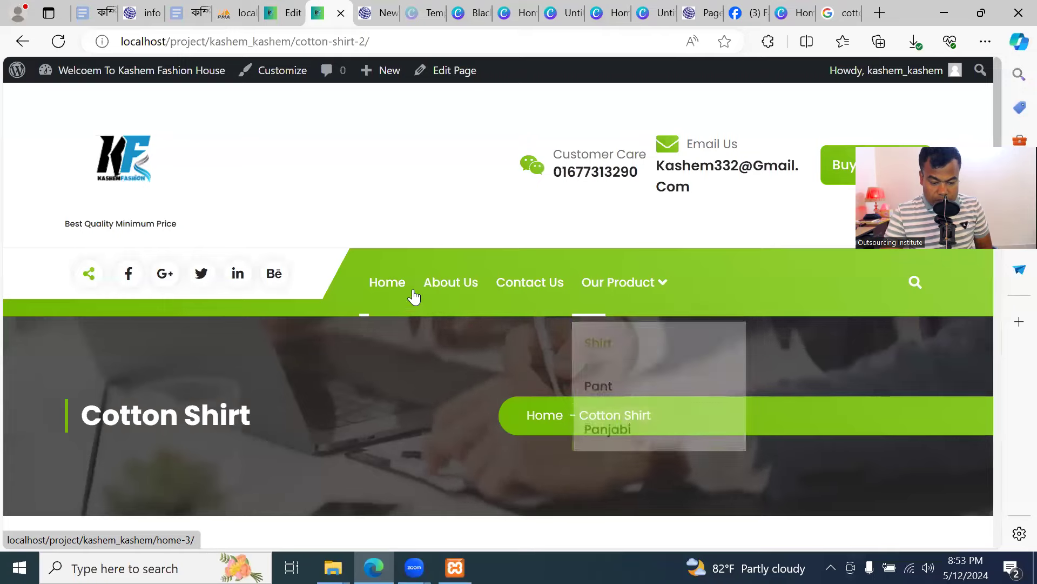
left_click(459, 282)
scroll(460, 353, "down", 8)
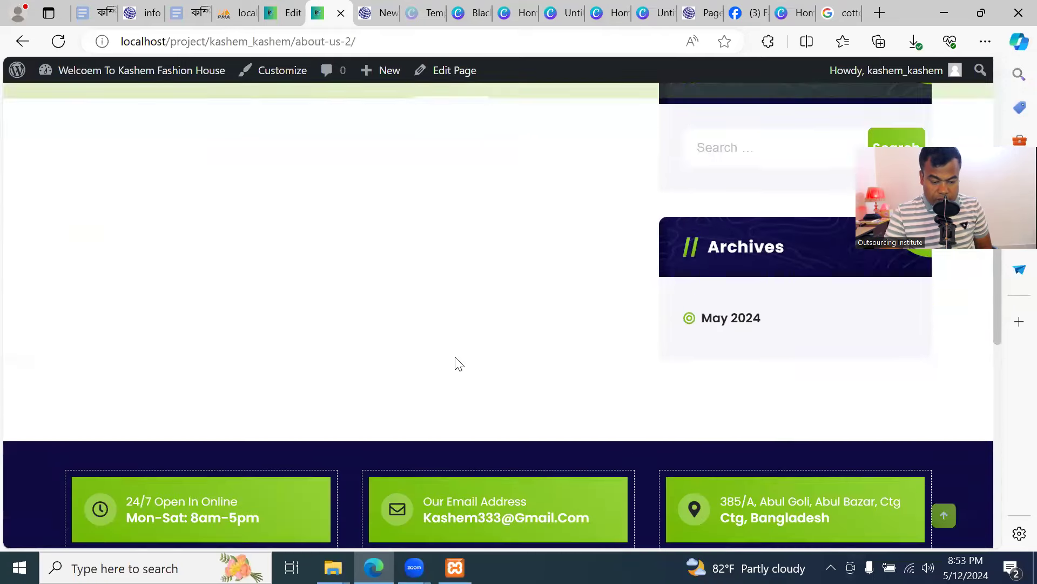
scroll(448, 351, "up", 6)
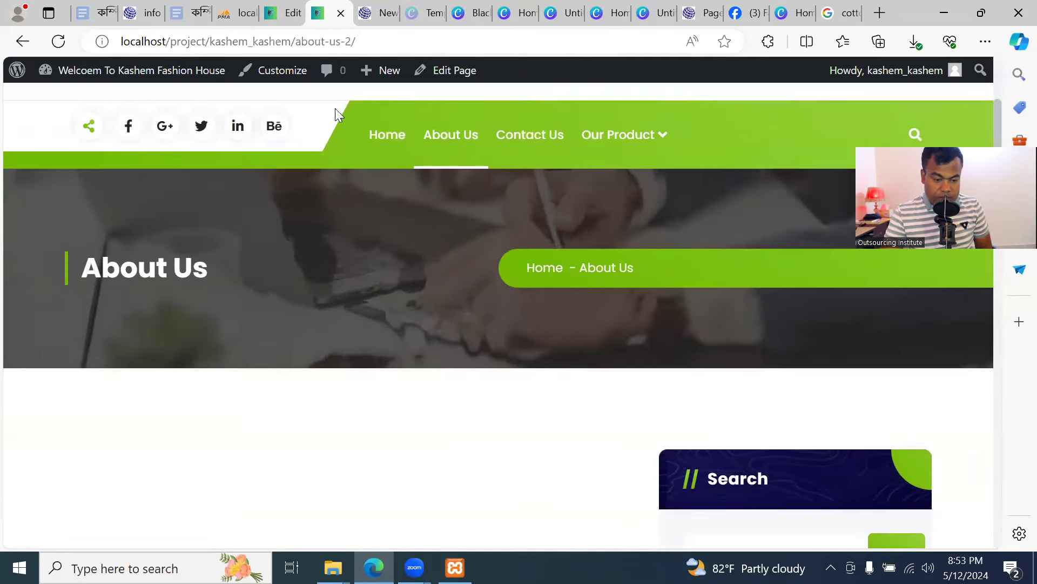
Review the About us page's banner, filler paragraph and gallery in the editor, then return to Pages
key("ctrl+shift+Tab")
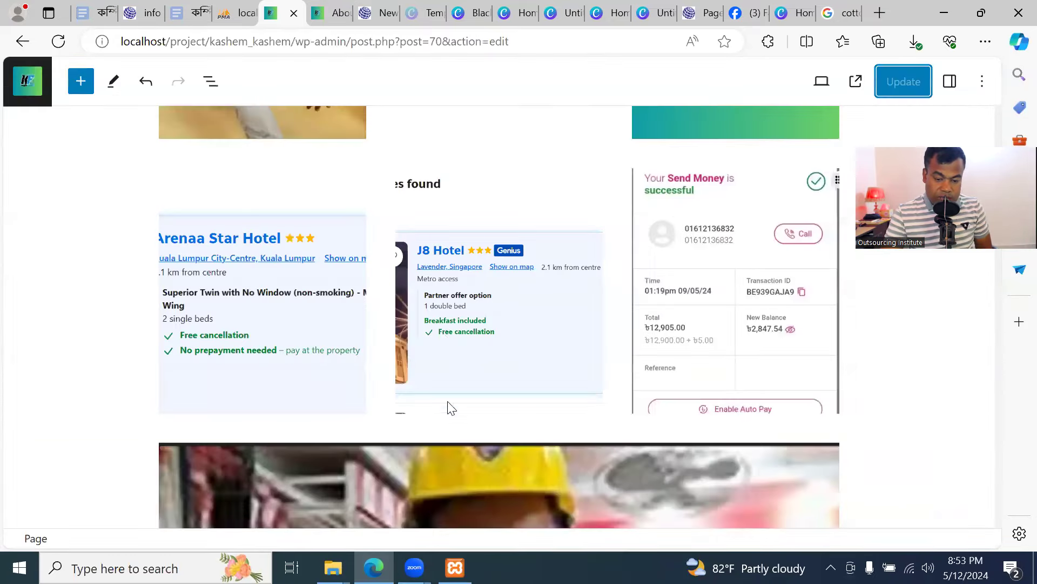
scroll(457, 364, "up", 15)
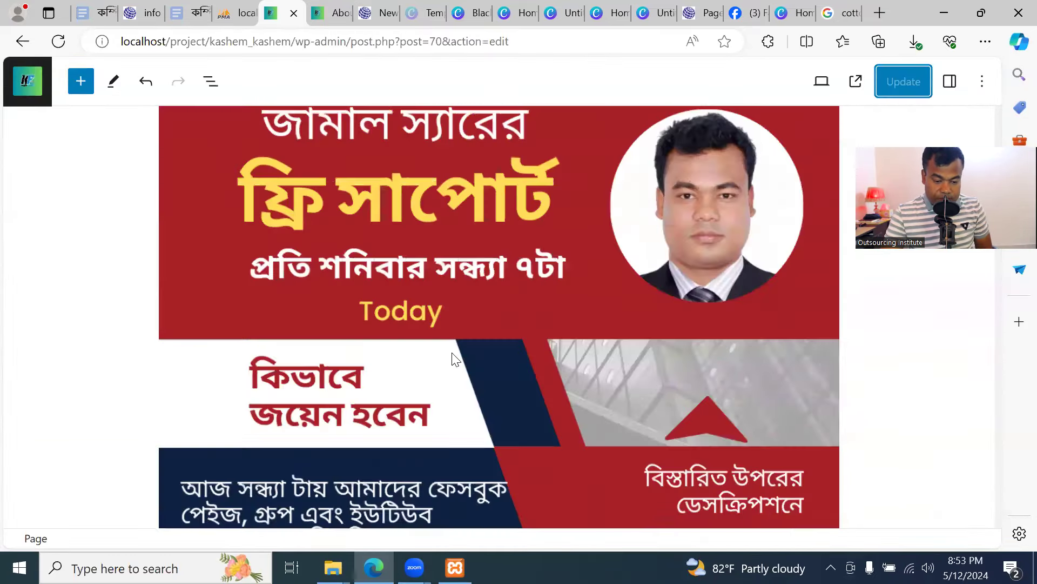
scroll(454, 366, "down", 8)
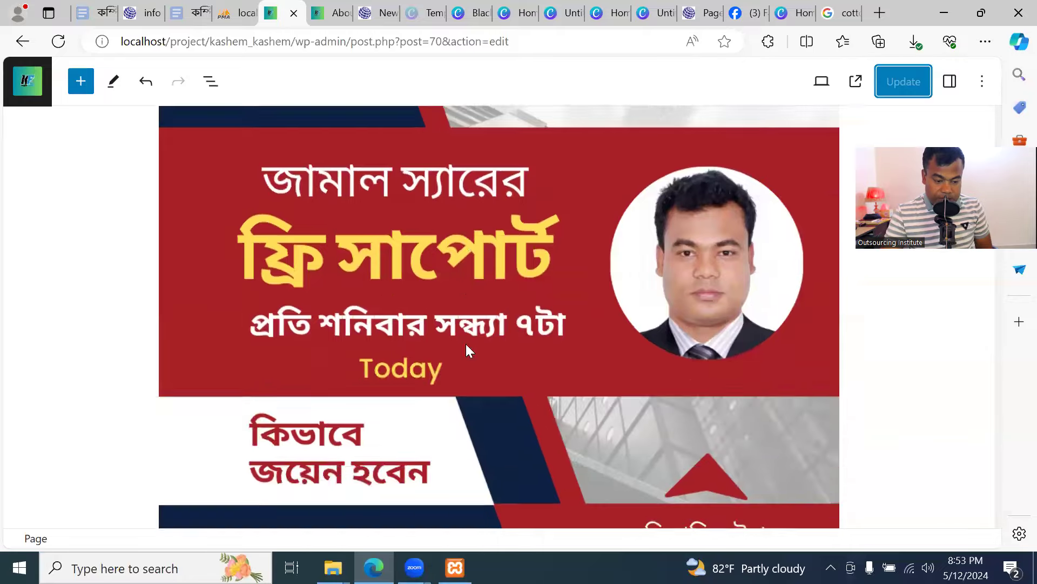
scroll(468, 354, "down", 15)
scroll(462, 352, "up", 4)
scroll(444, 335, "up", 10)
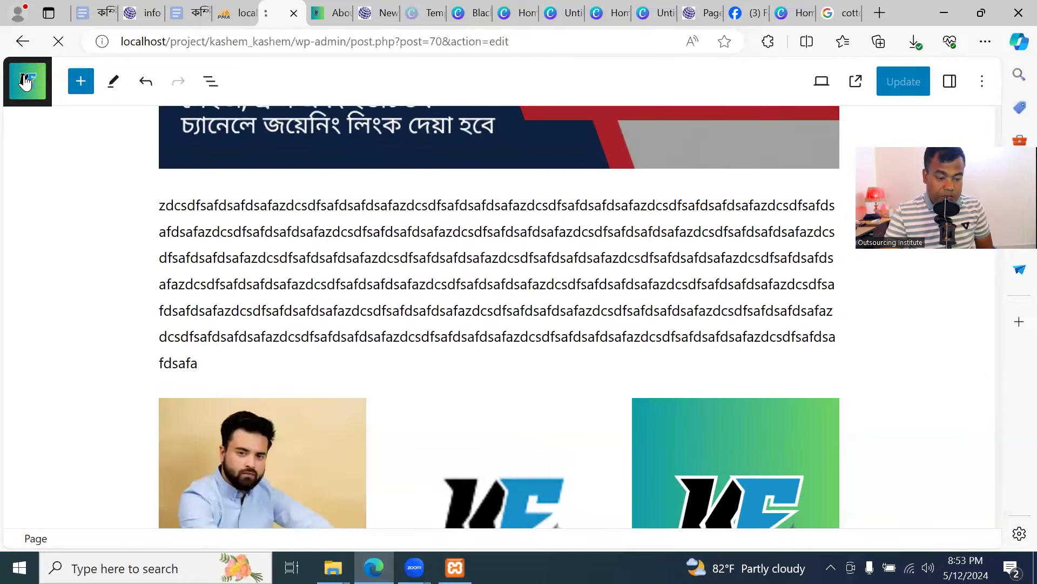
left_click(25, 81)
Open the silk shirt page via Our Product > Shirt on the live site, then go back to About Us
key("ctrl+Tab")
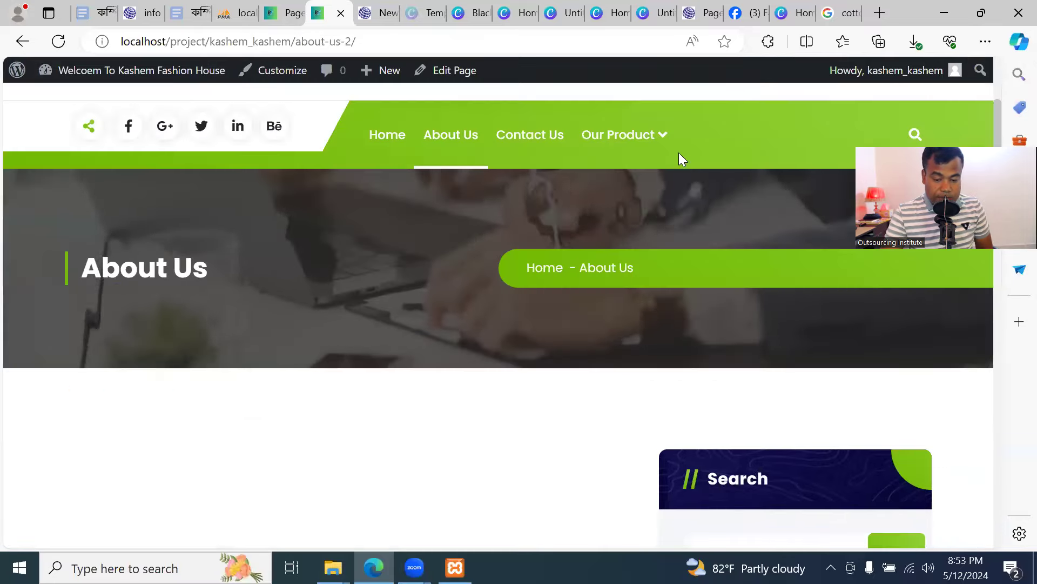
mouse_move(661, 142)
mouse_move(659, 195)
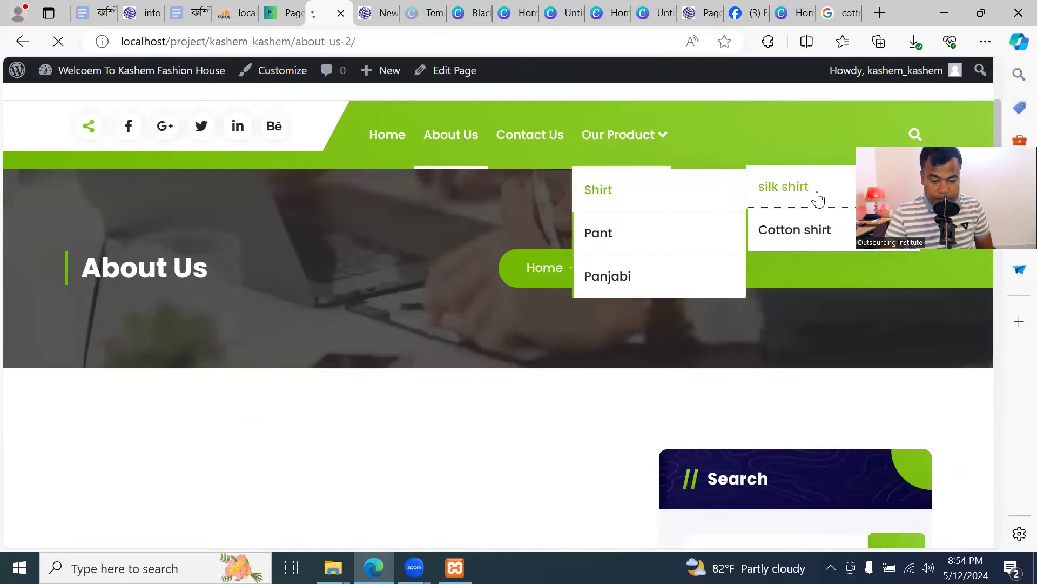
left_click(815, 198)
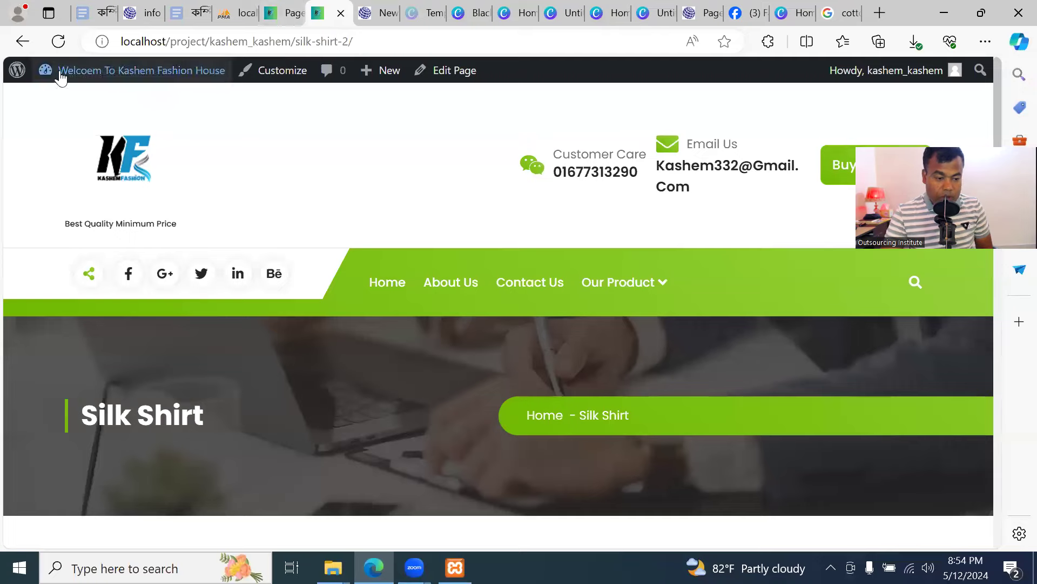
left_click(22, 41)
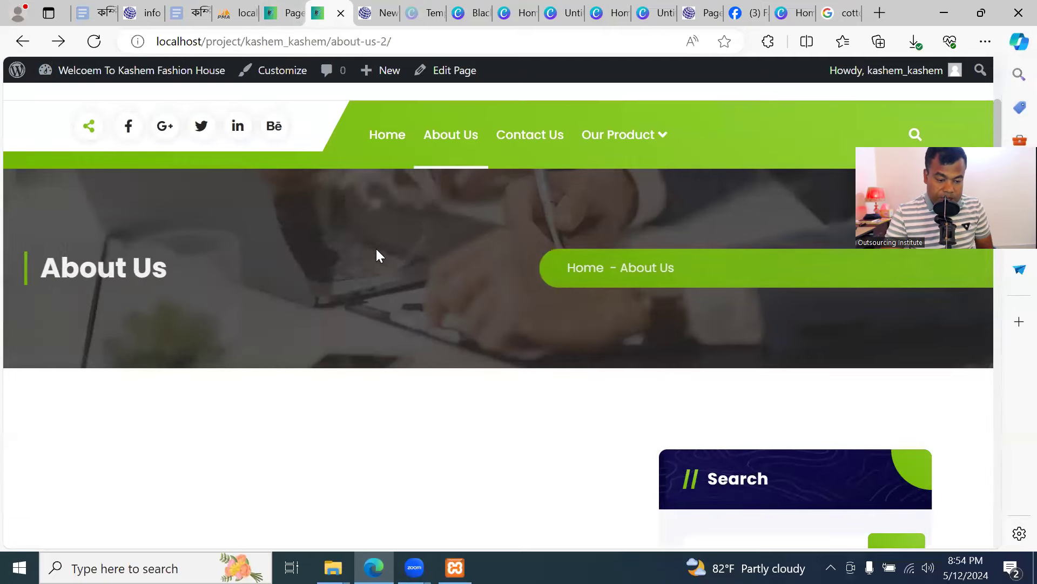
Open the admin Posts list and view its single Hello world! post
left_click(290, 24)
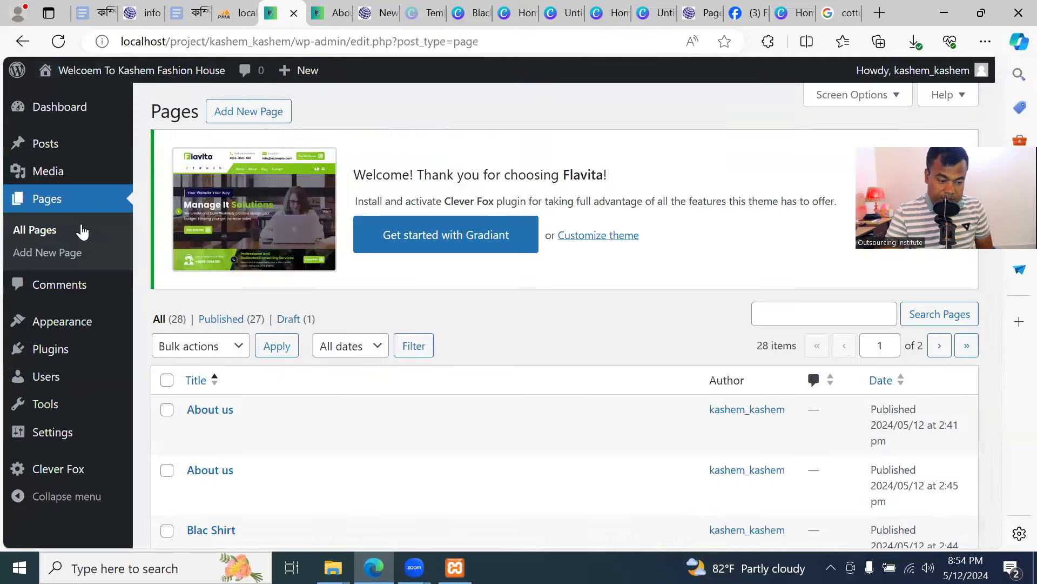
left_click(51, 144)
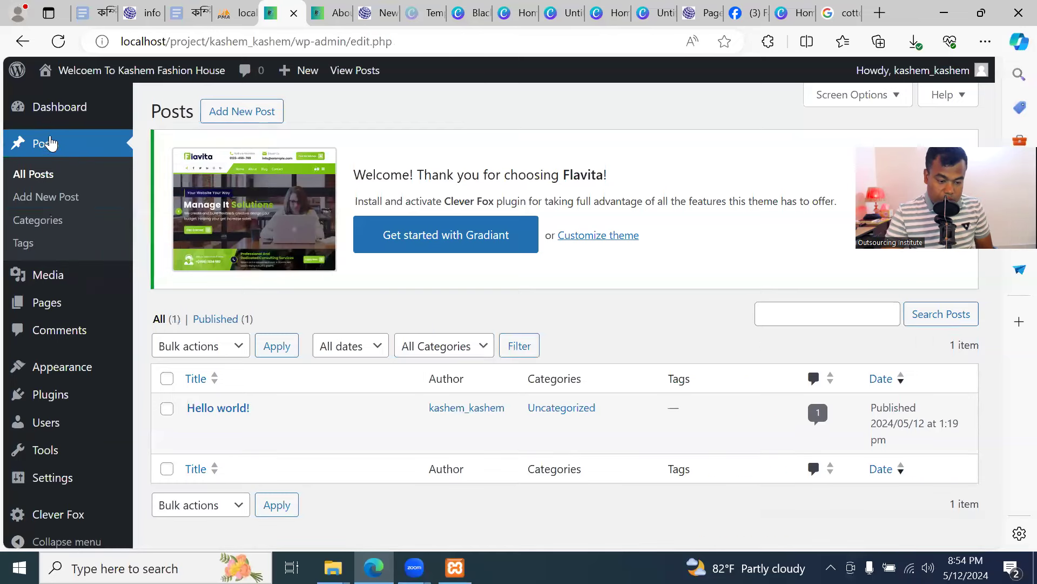
scroll(452, 307, "down", 1)
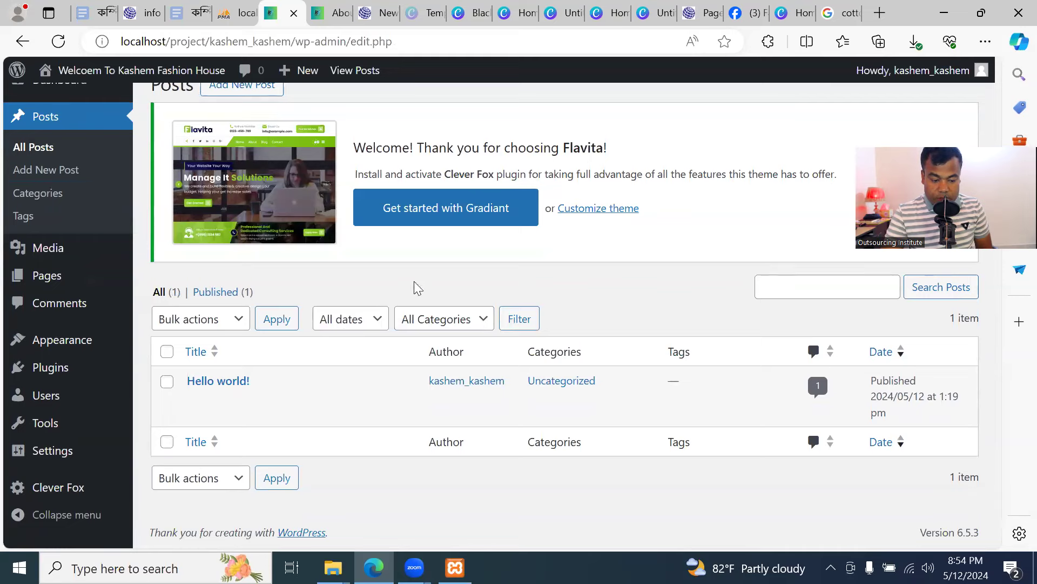
scroll(259, 389, "up", 1)
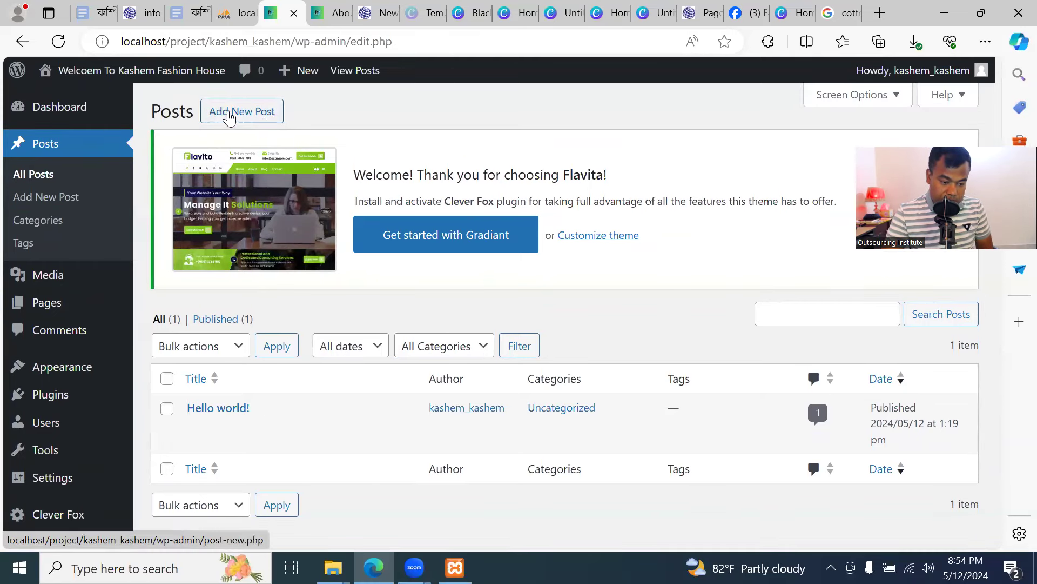
Title the new post 'Special Discount for Eid'
left_click(243, 112)
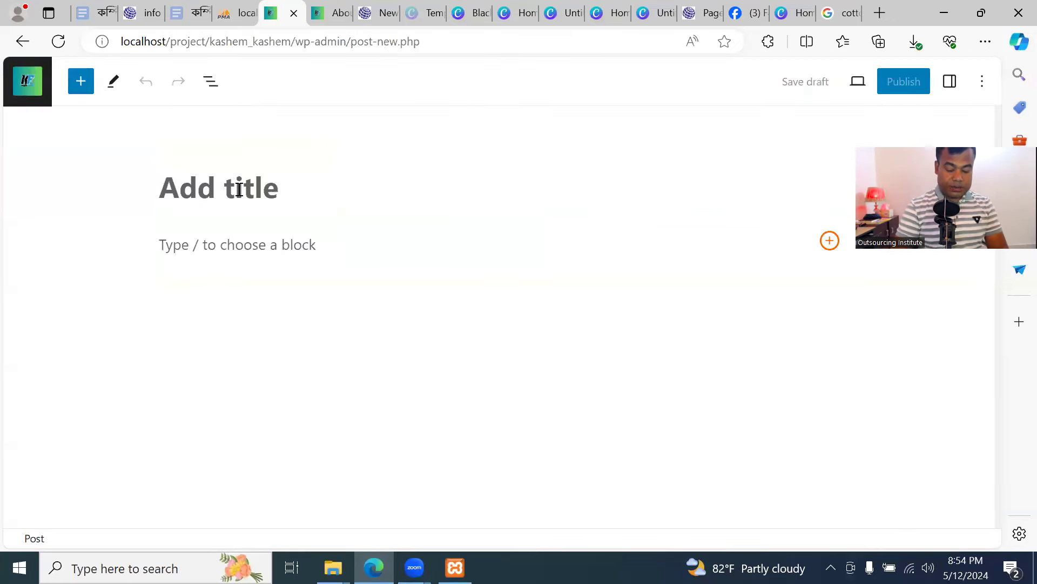
type("Sp")
key("BackSpace")
key("BackSpace")
type("Special")
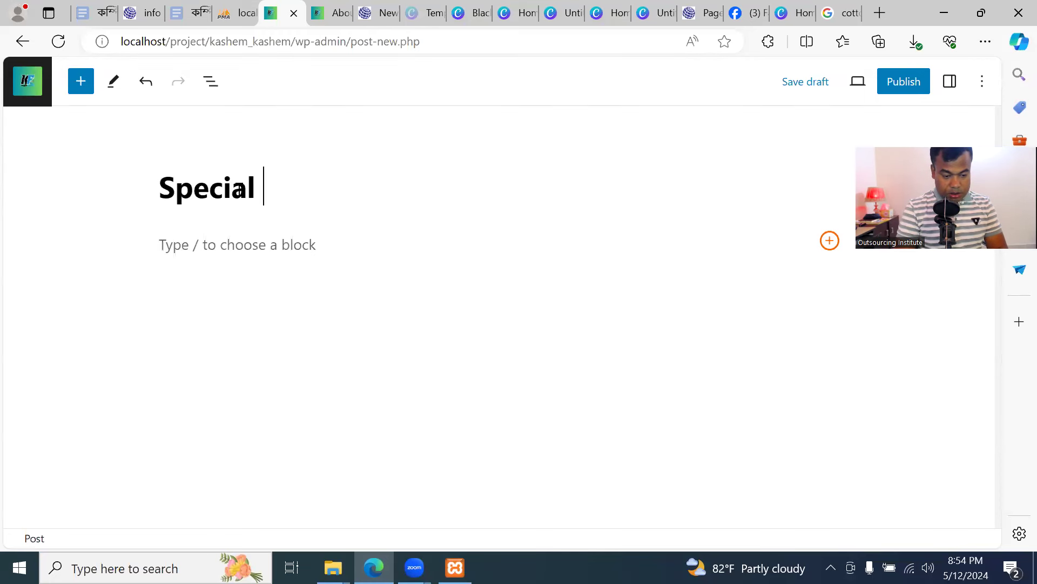
type(" Discount for Eid")
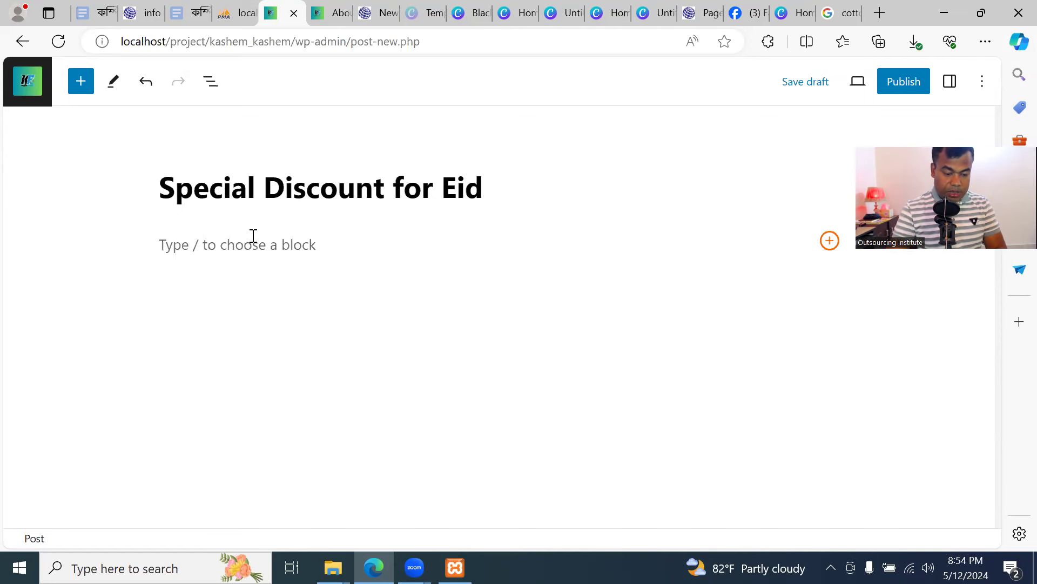
Add a short placeholder body paragraph below the post title
left_click(255, 238)
type("asdfasdfasfdasfsafdsafd")
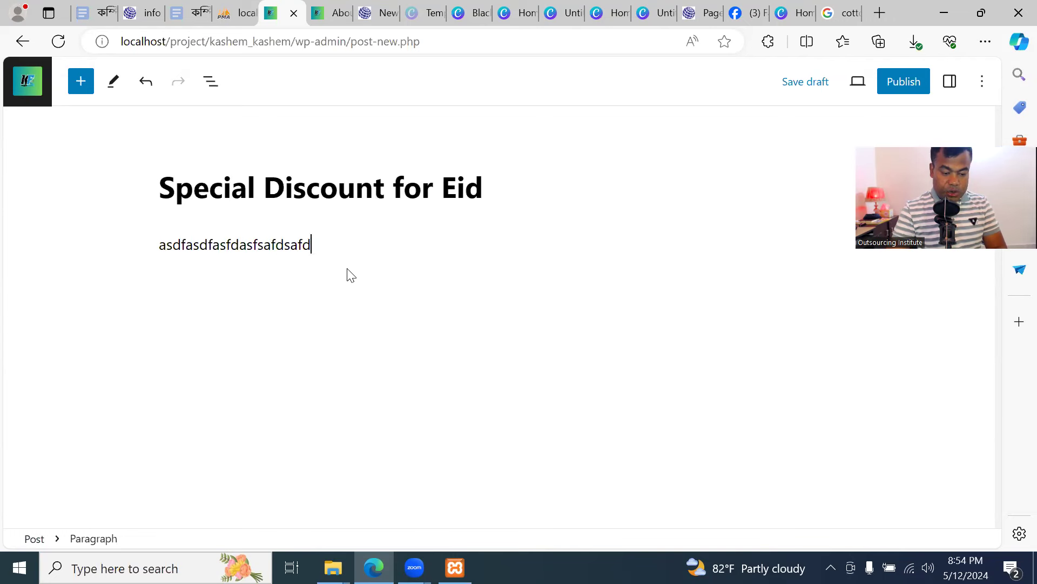
left_click(411, 282)
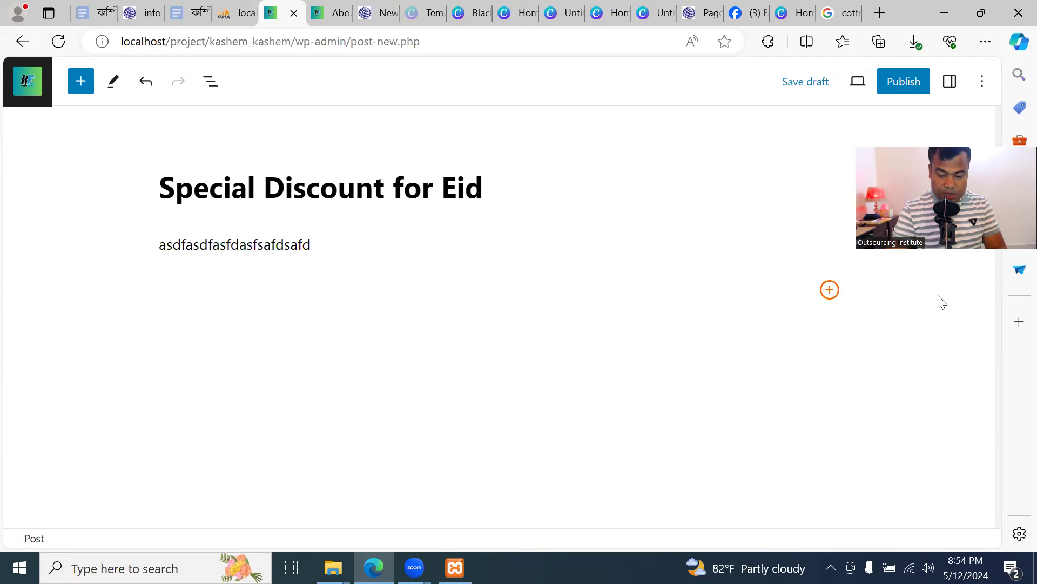
left_click(830, 290)
Insert the uploaded DSC02970.jpg photo as an image block in the post
left_click(701, 406)
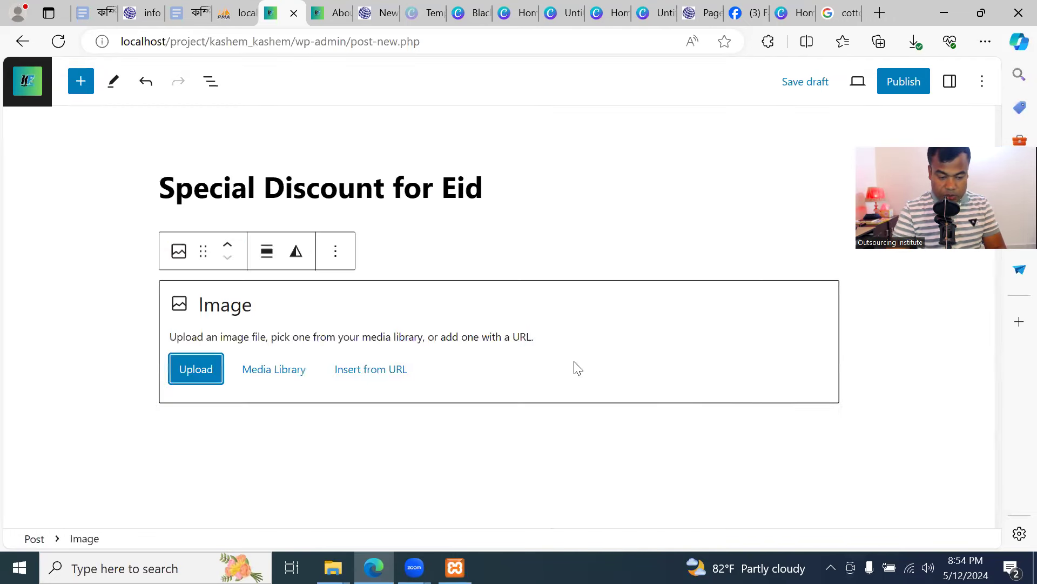
left_click(210, 369)
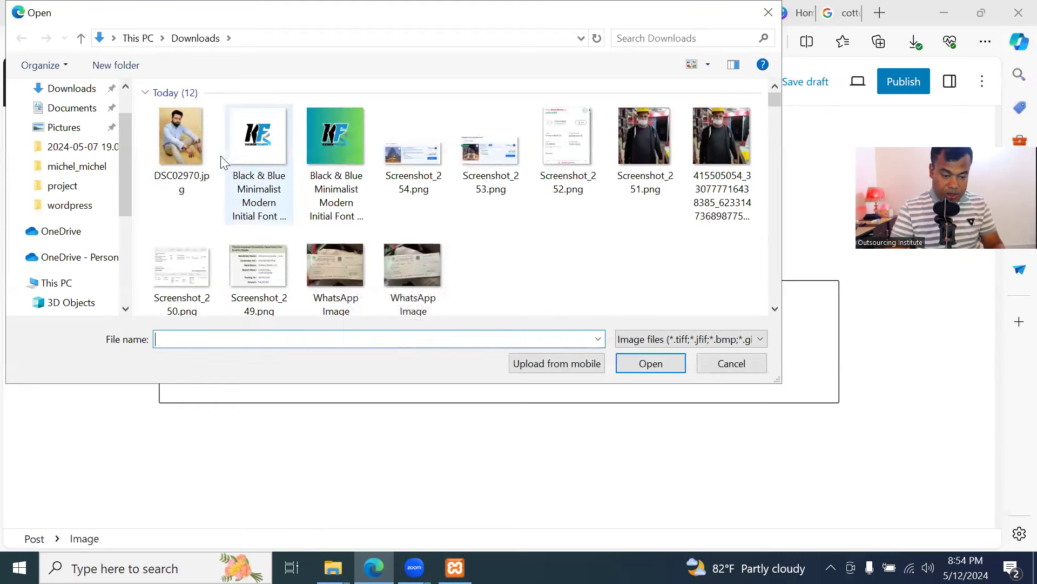
scroll(299, 234, "down", 3)
scroll(262, 189, "up", 5)
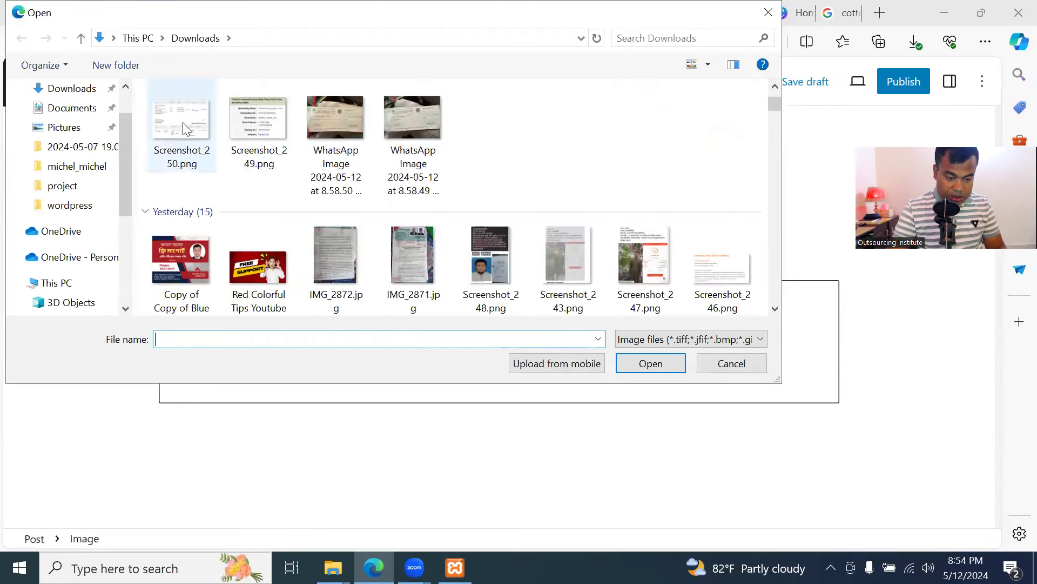
scroll(189, 173, "up", 2)
left_click(171, 145)
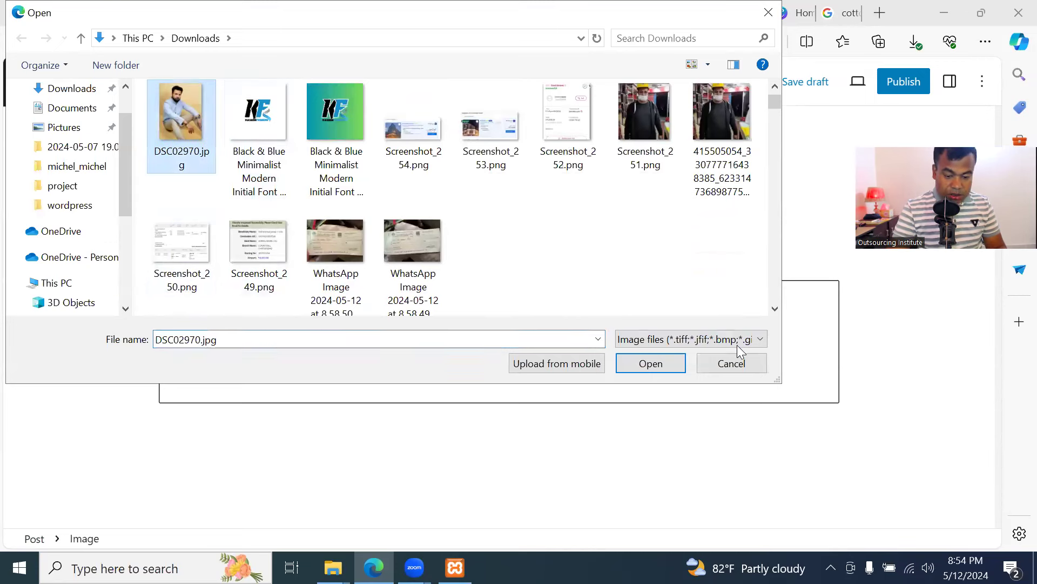
left_click(639, 363)
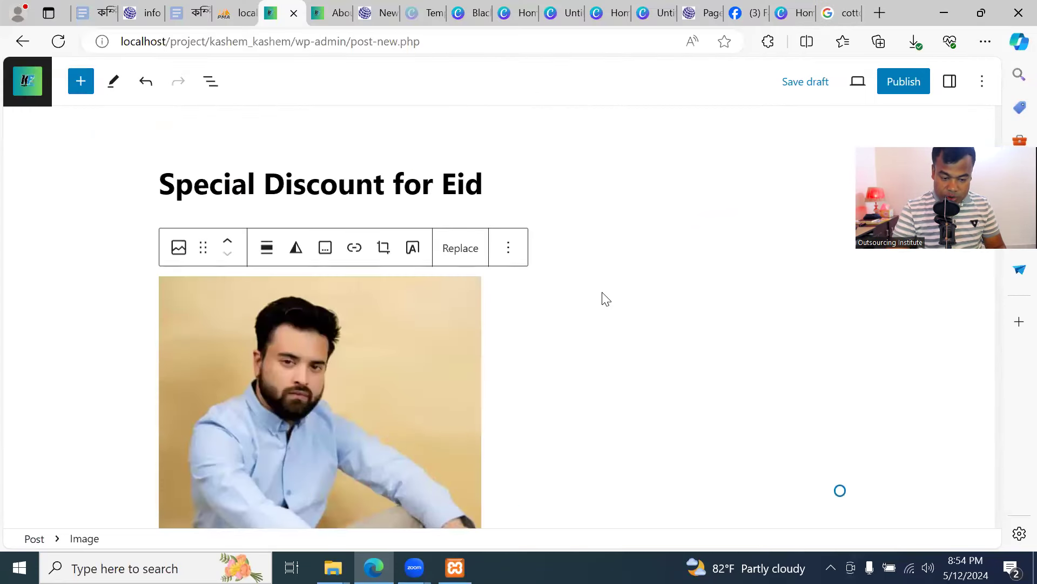
Publish the Special Discount for Eid post and switch to the live site
left_click(901, 86)
left_click(854, 93)
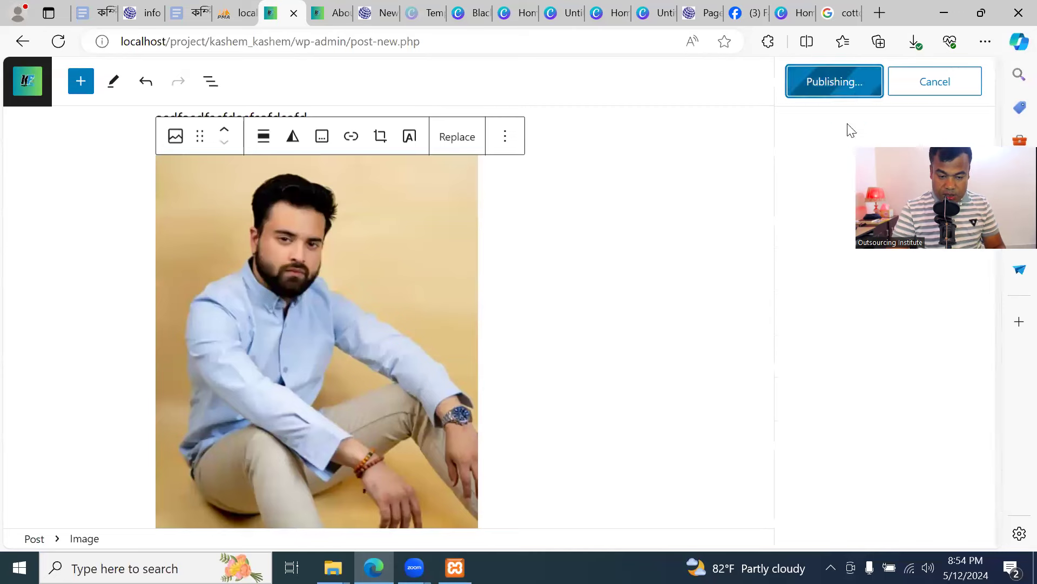
left_click(342, 21)
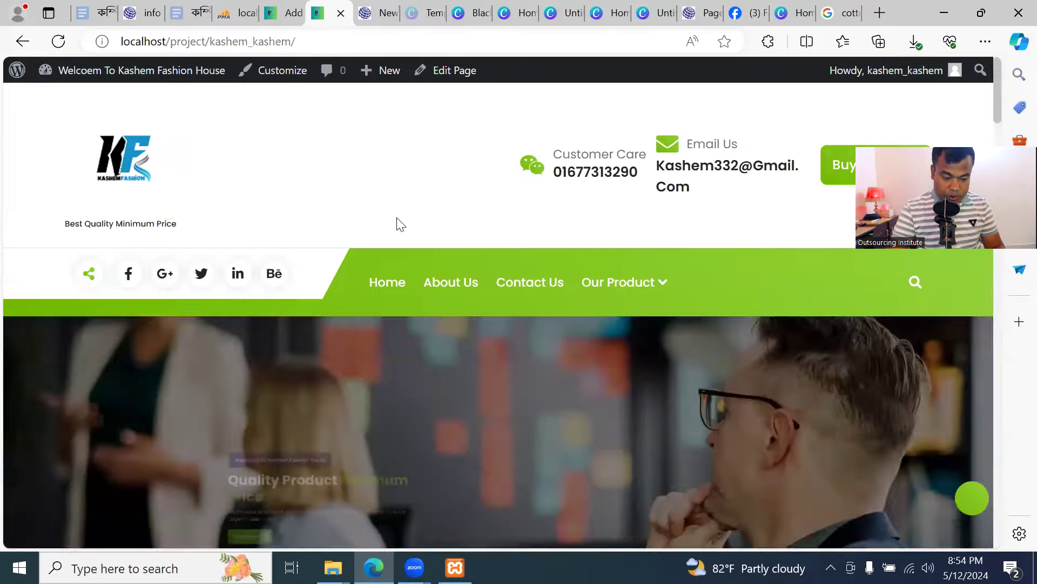
Scroll the live homepage to check the Special Discount For Eid cards beside Hello World!
scroll(397, 227, "down", 10)
scroll(397, 236, "down", 15)
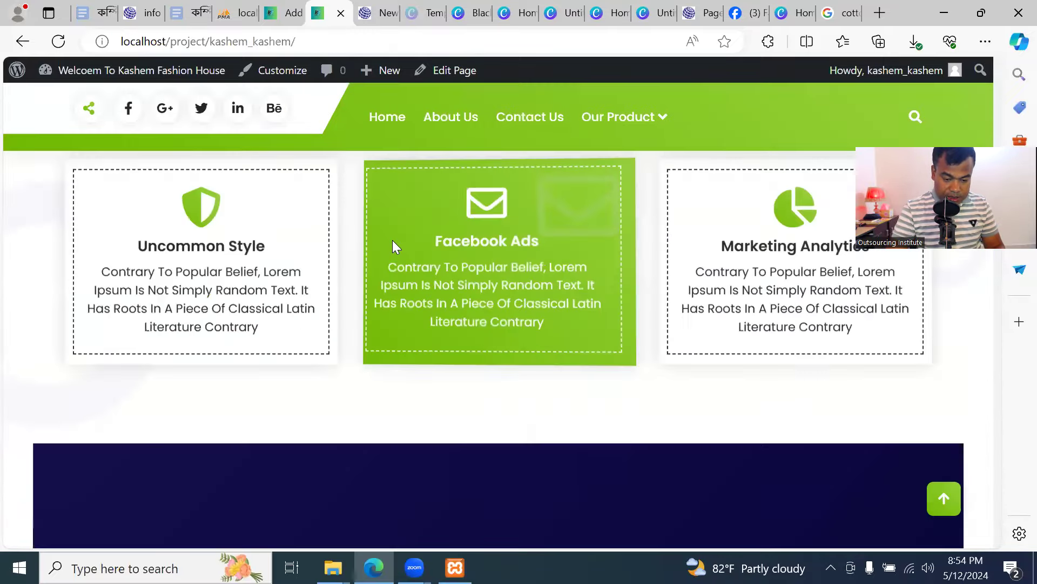
scroll(398, 280, "up", 3)
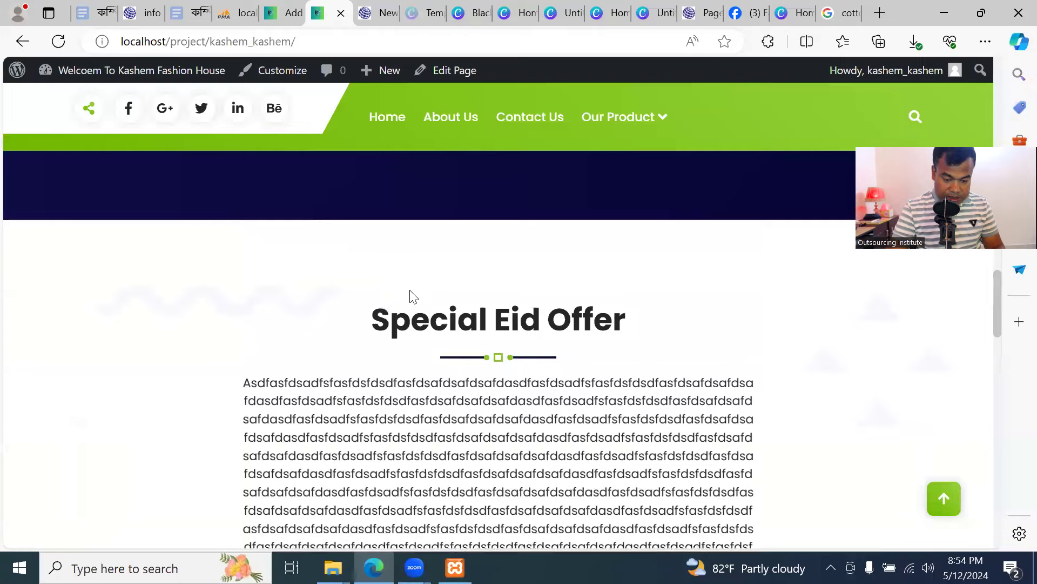
scroll(630, 351, "down", 9)
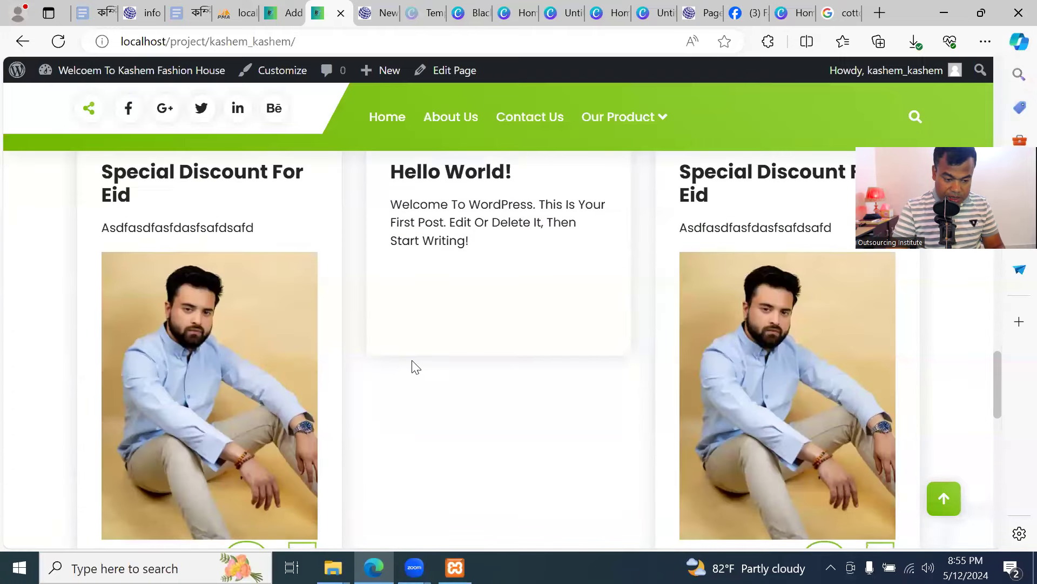
scroll(185, 396, "up", 3)
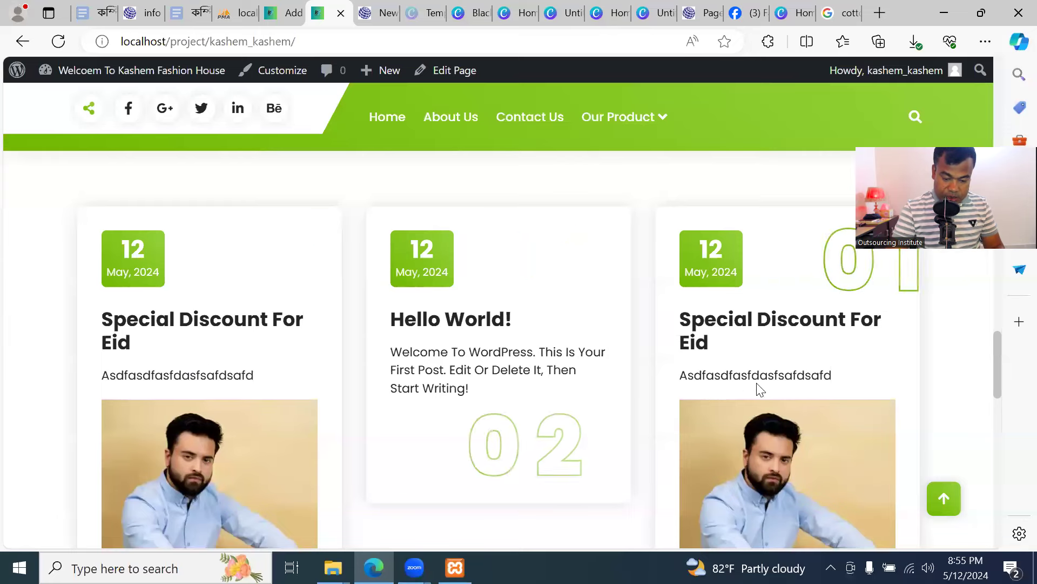
scroll(870, 343, "down", 4)
scroll(460, 354, "down", 5)
scroll(462, 349, "up", 9)
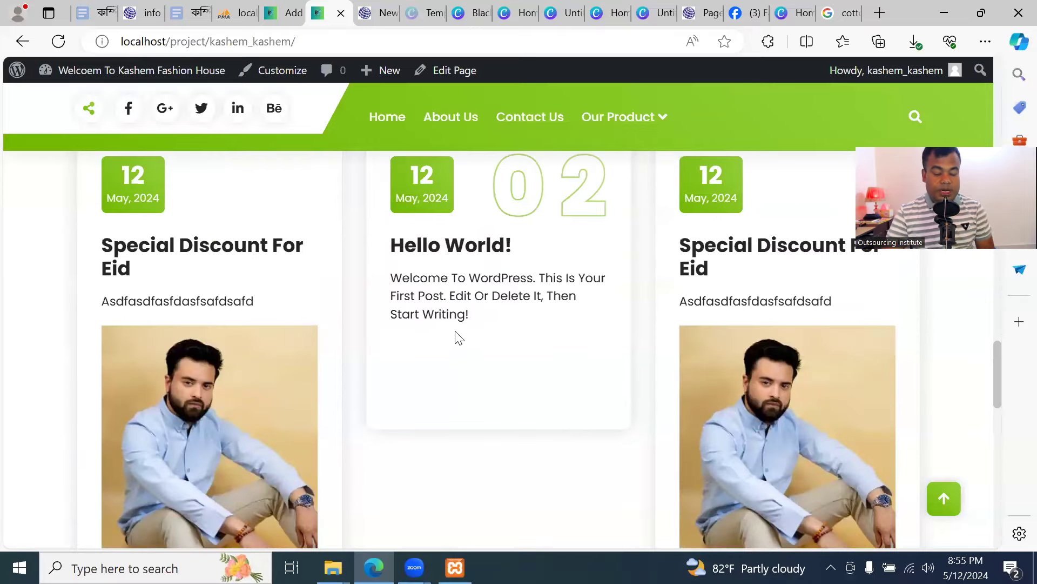
scroll(254, 392, "up", 15)
scroll(584, 438, "down", 15)
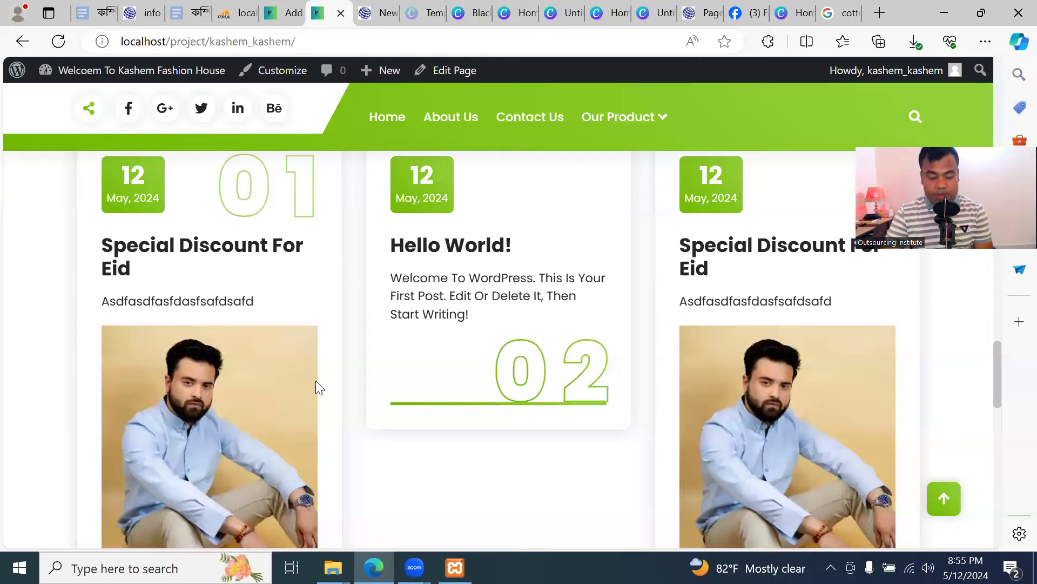
scroll(345, 346, "up", 5)
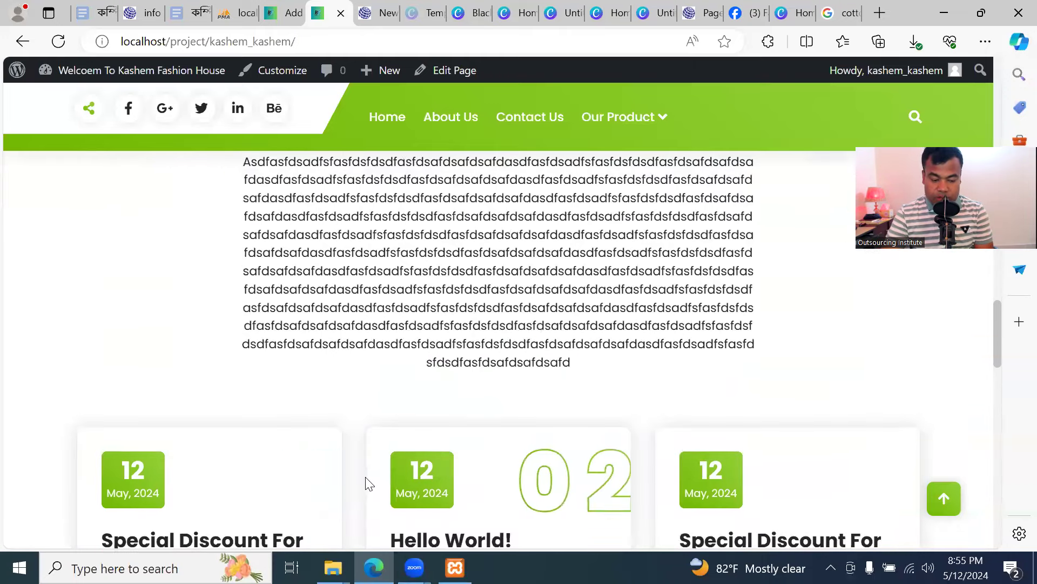
scroll(224, 414, "down", 4)
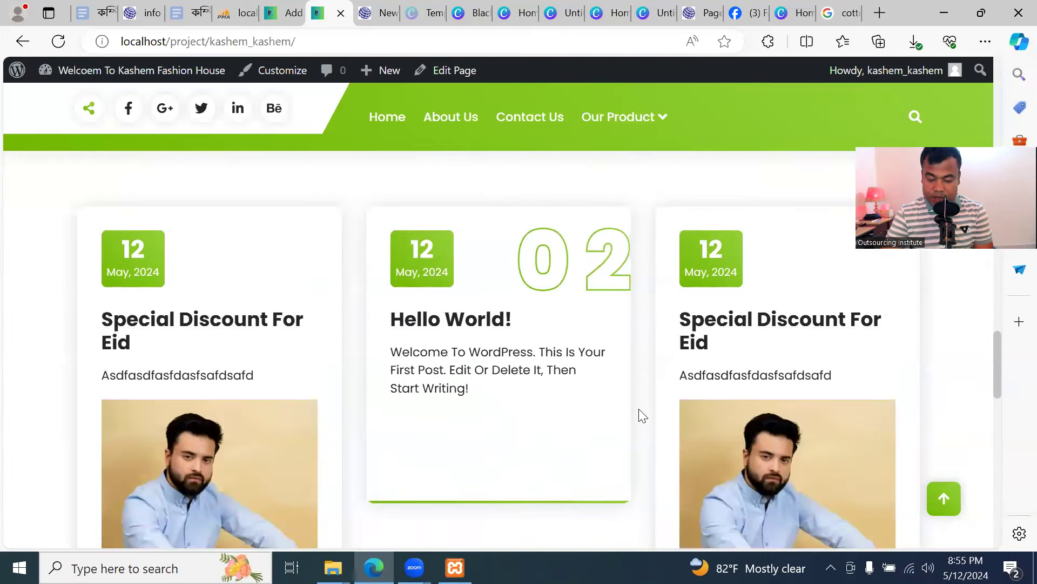
scroll(680, 432, "up", 1)
scroll(673, 427, "up", 15)
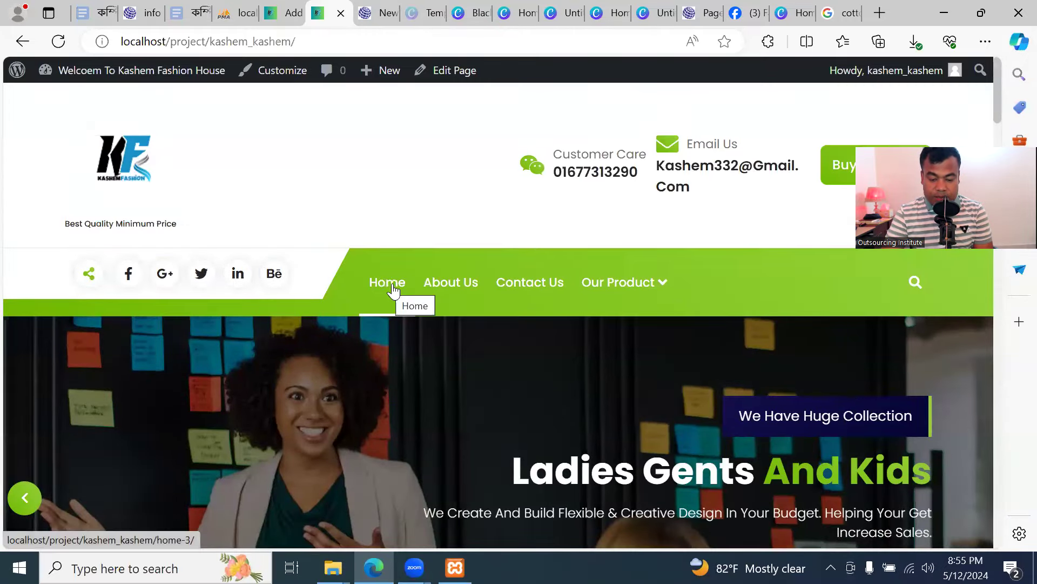
mouse_move(663, 290)
mouse_move(656, 341)
left_click(789, 335)
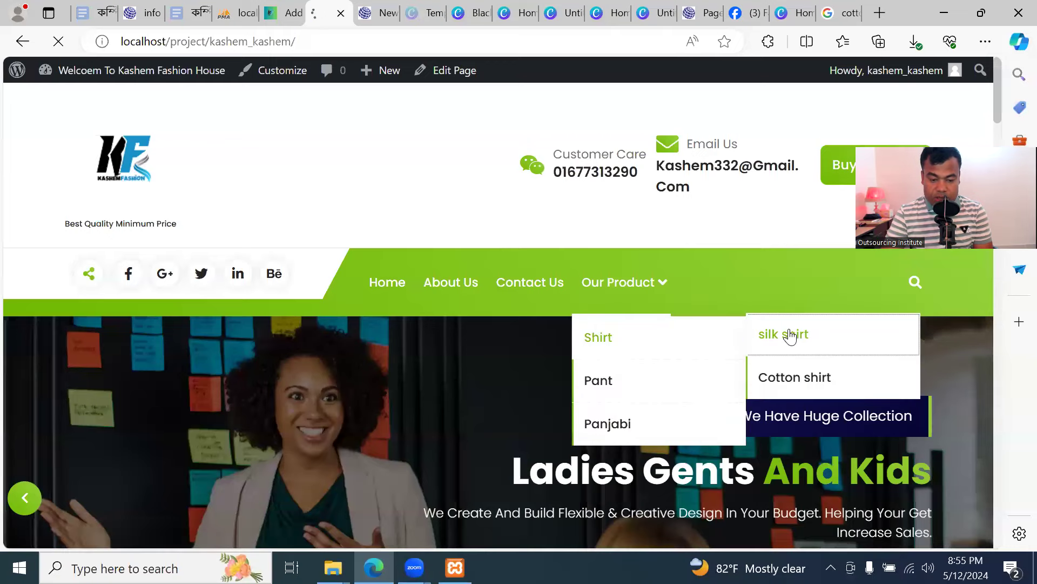
scroll(362, 359, "down", 8)
scroll(364, 370, "up", 8)
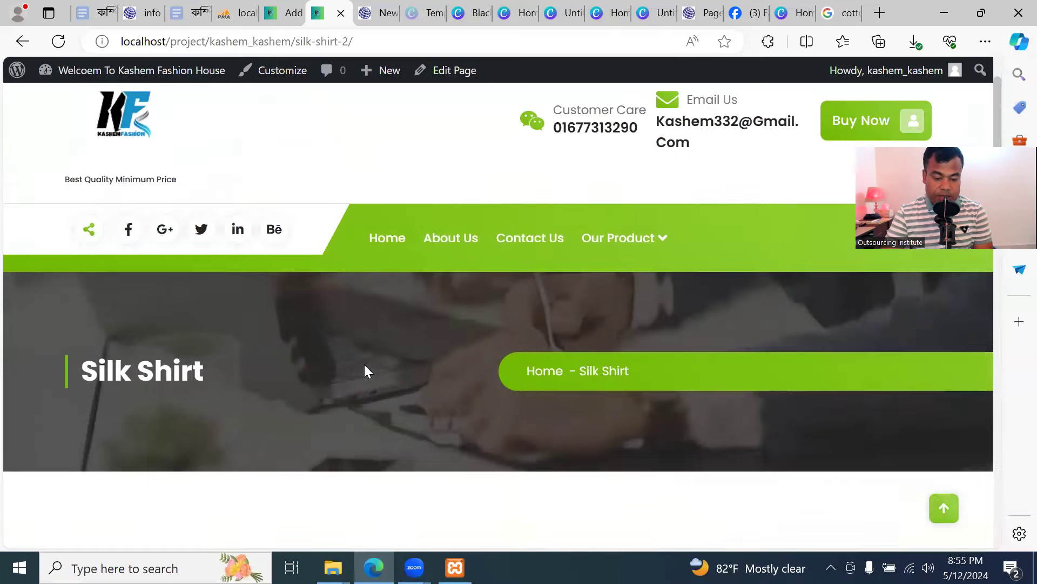
mouse_move(640, 291)
left_click(643, 425)
mouse_move(642, 338)
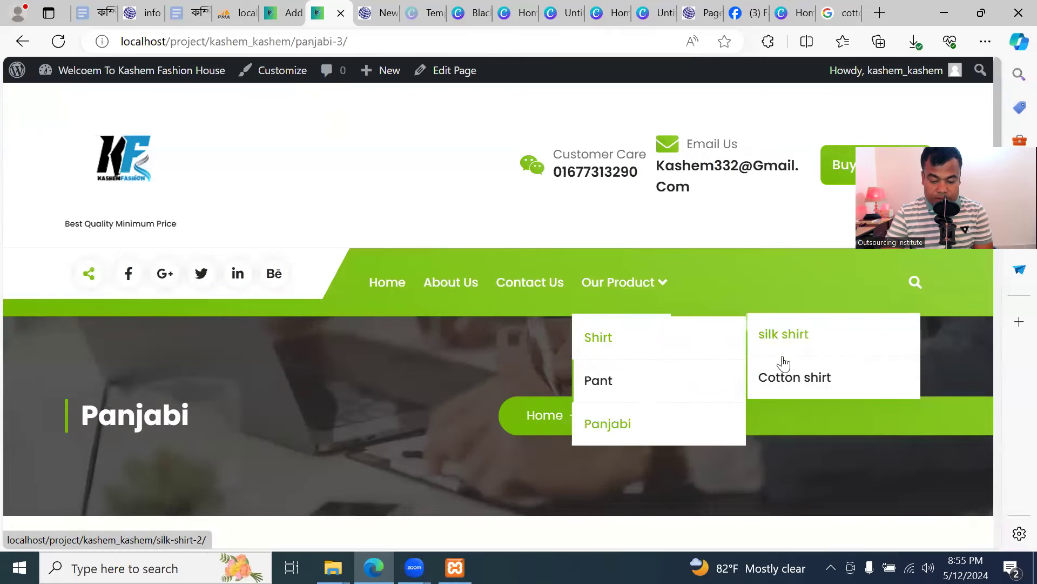
left_click(788, 381)
scroll(471, 340, "down", 15)
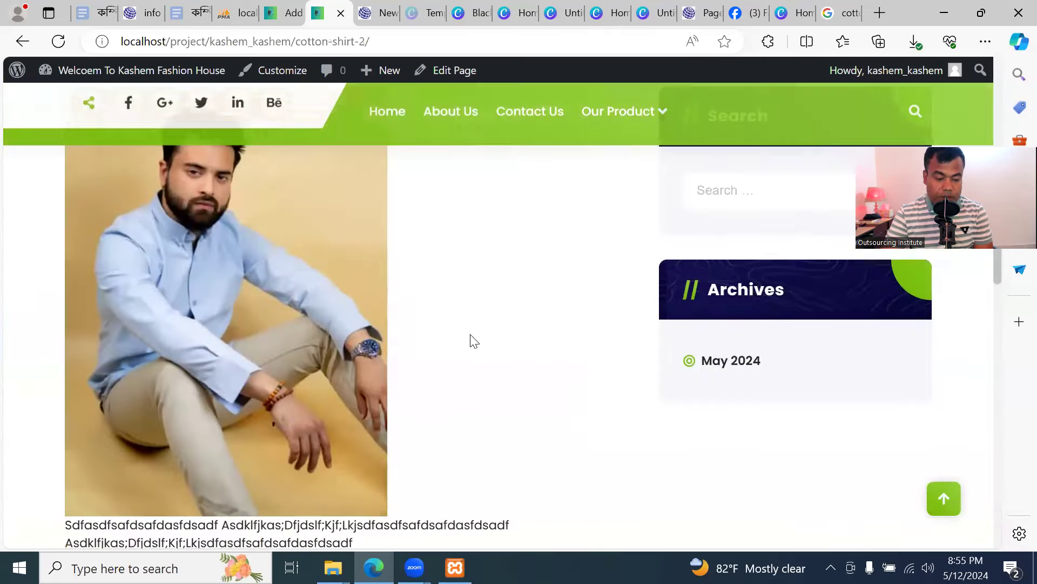
scroll(469, 350, "up", 15)
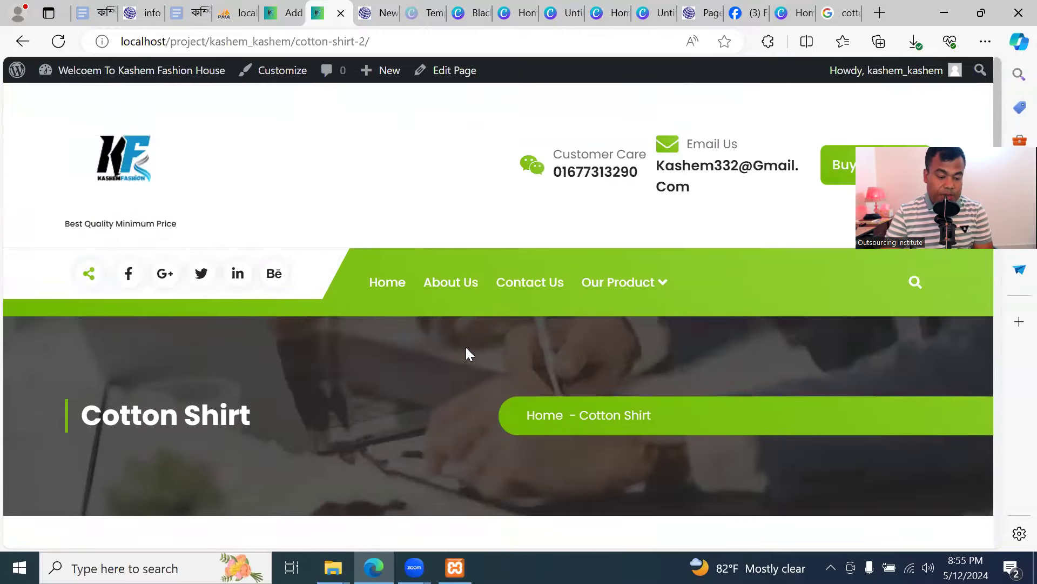
scroll(466, 348, "down", 8)
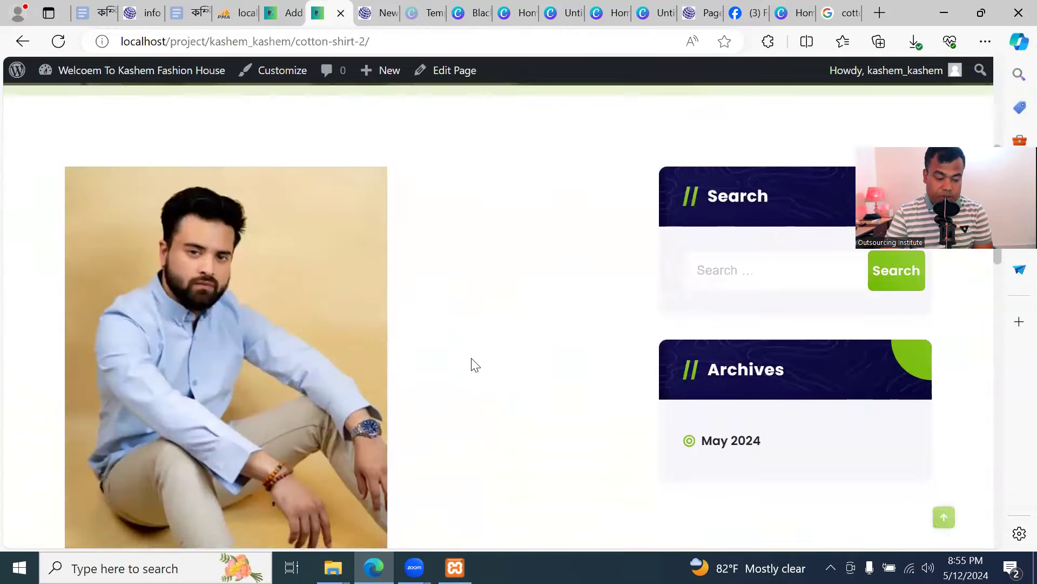
scroll(477, 301, "up", 1)
scroll(477, 302, "up", 5)
mouse_move(660, 225)
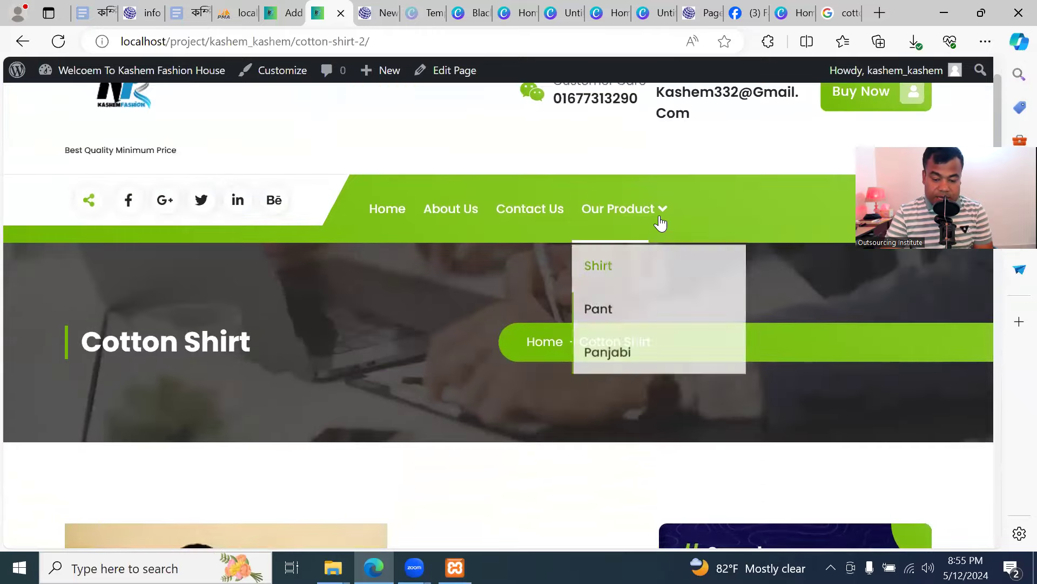
mouse_move(648, 273)
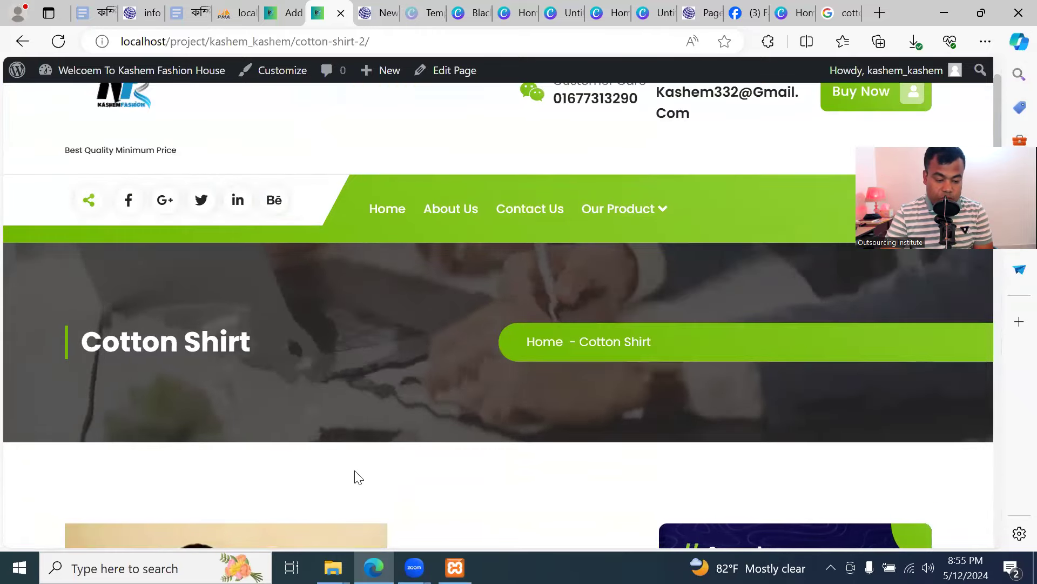
scroll(388, 436, "down", 6)
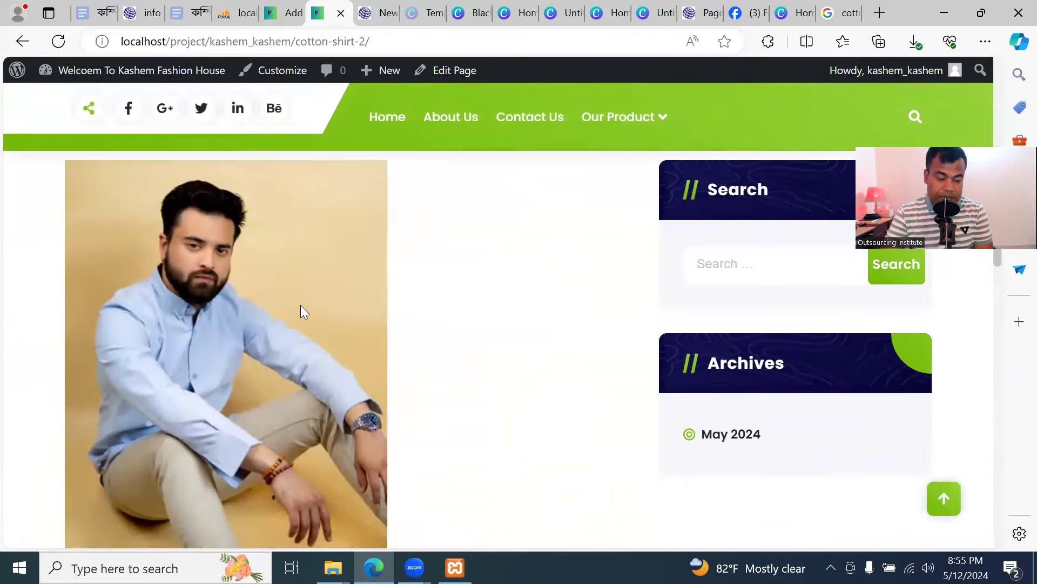
scroll(301, 310, "down", 5)
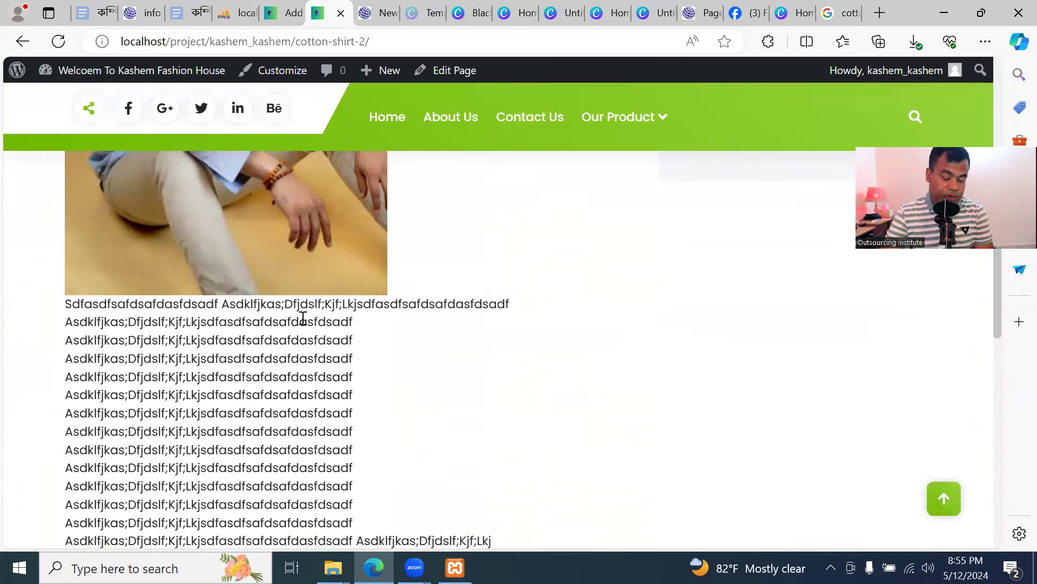
scroll(303, 327, "down", 5)
scroll(304, 327, "up", 6)
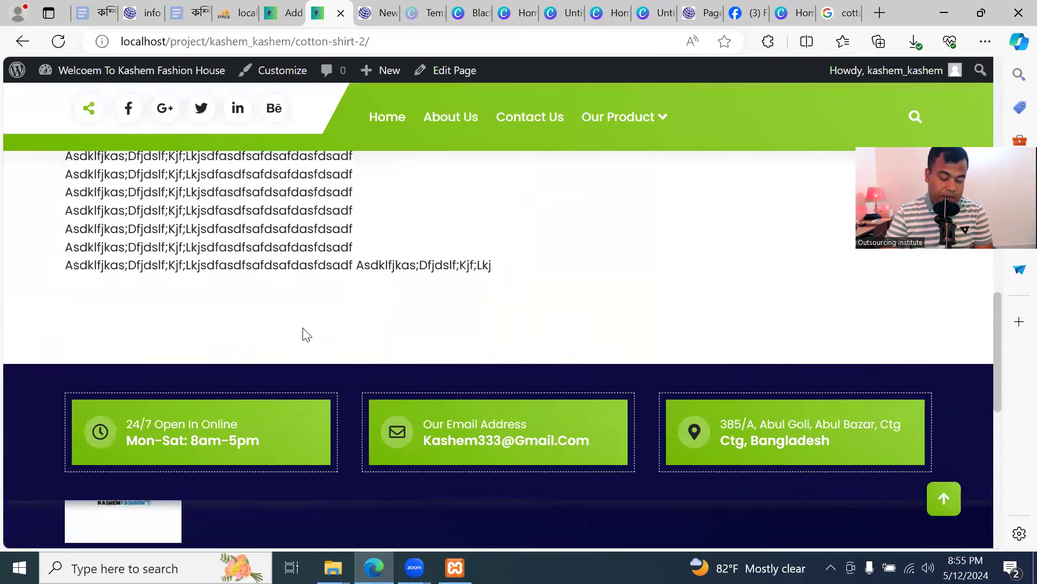
scroll(299, 334, "up", 10)
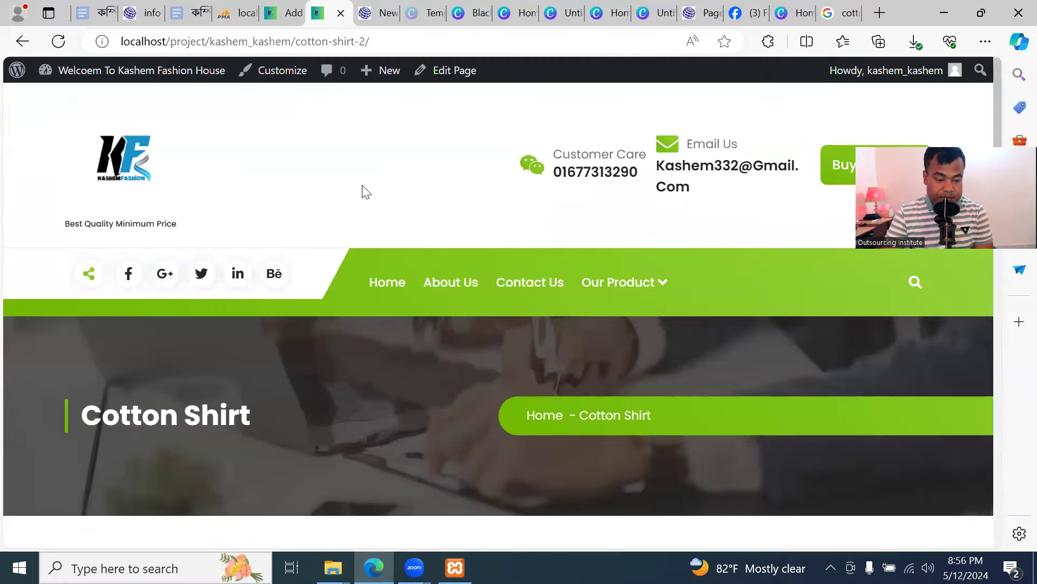
left_click(158, 153)
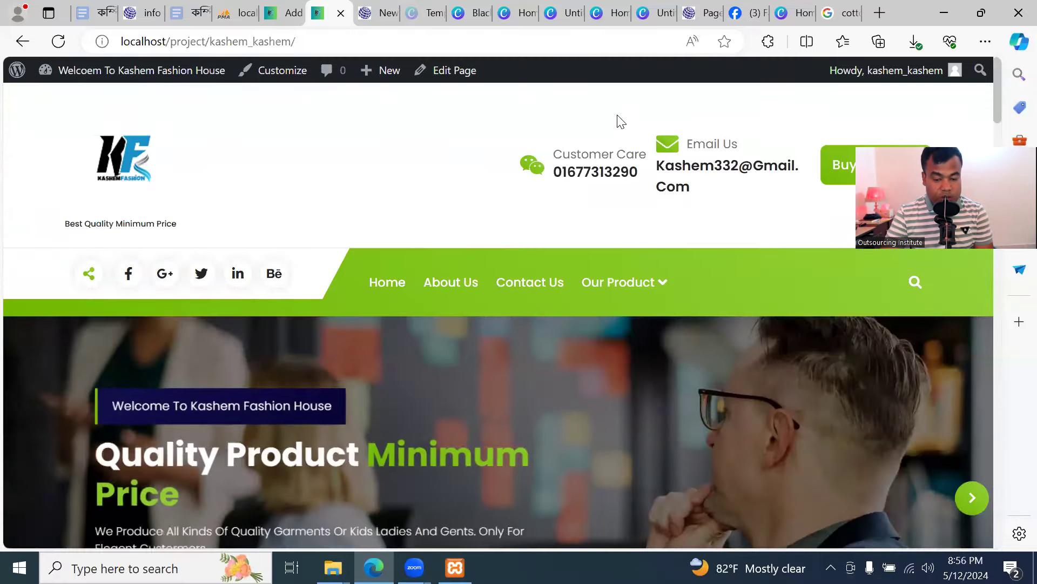